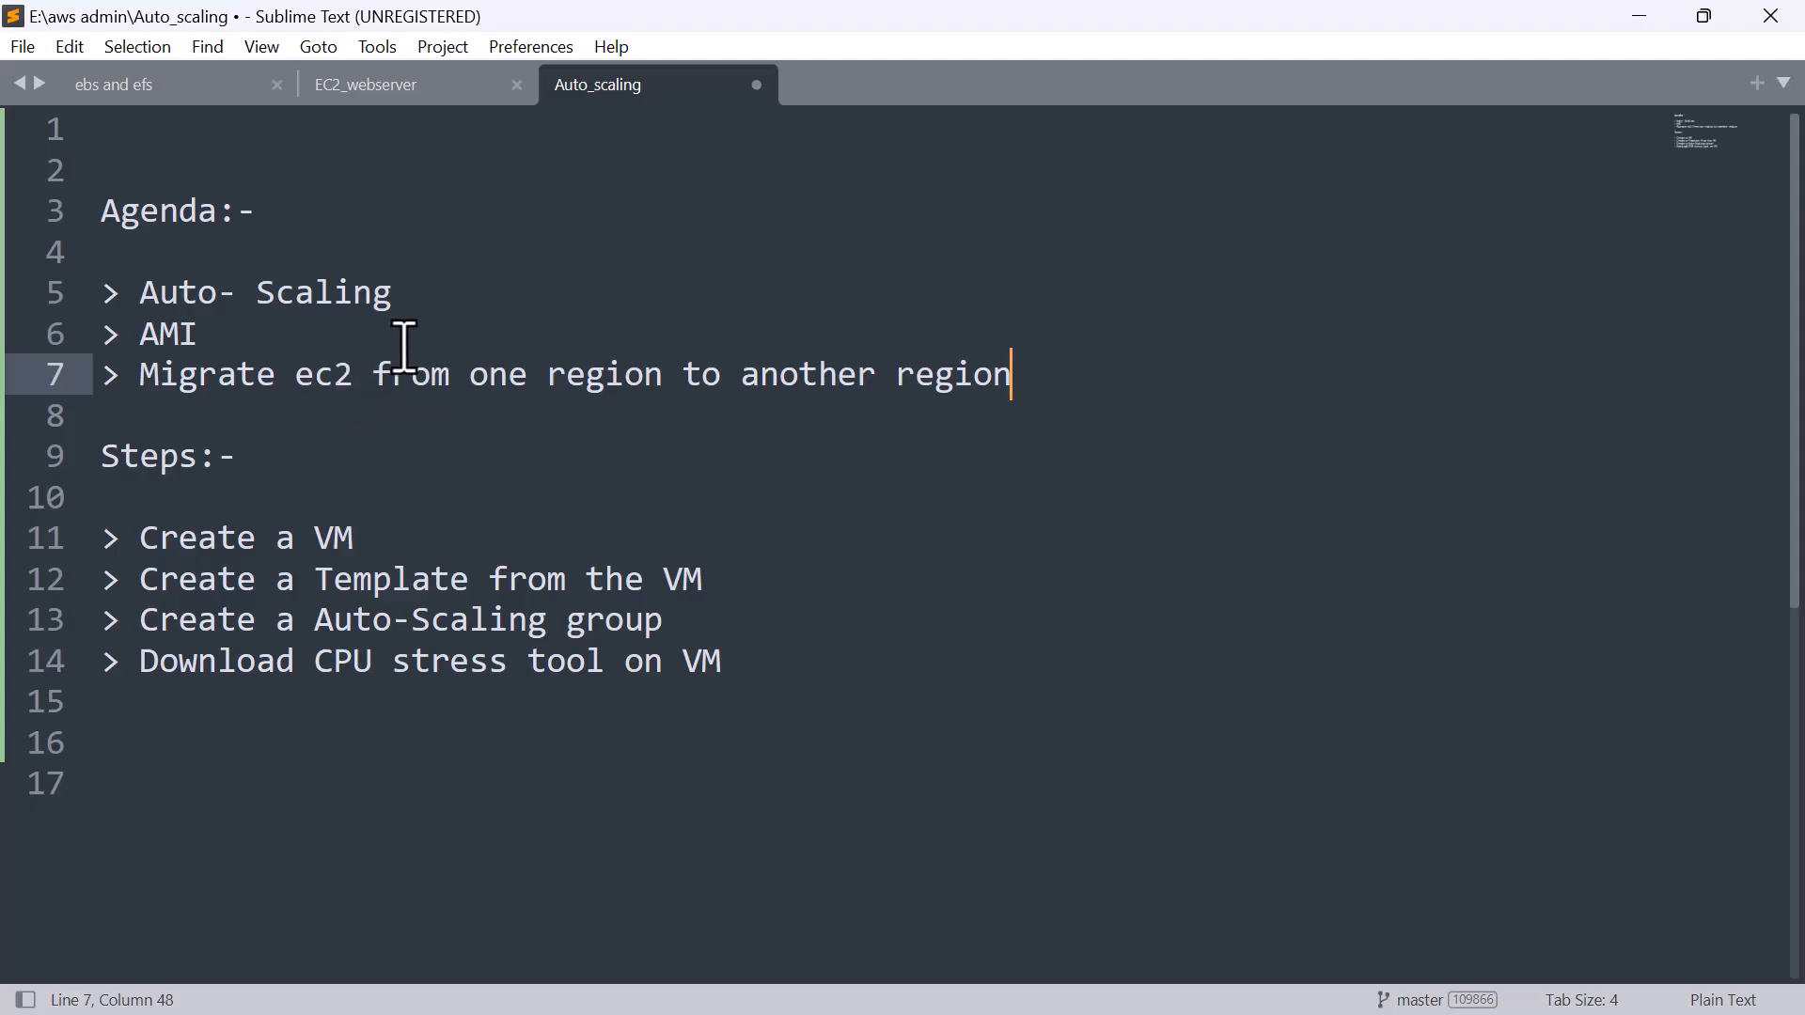
- Go over the agenda items and the four listed steps in the Auto_scaling notes
{"action": "left_click", "coordinate": [427, 312]}
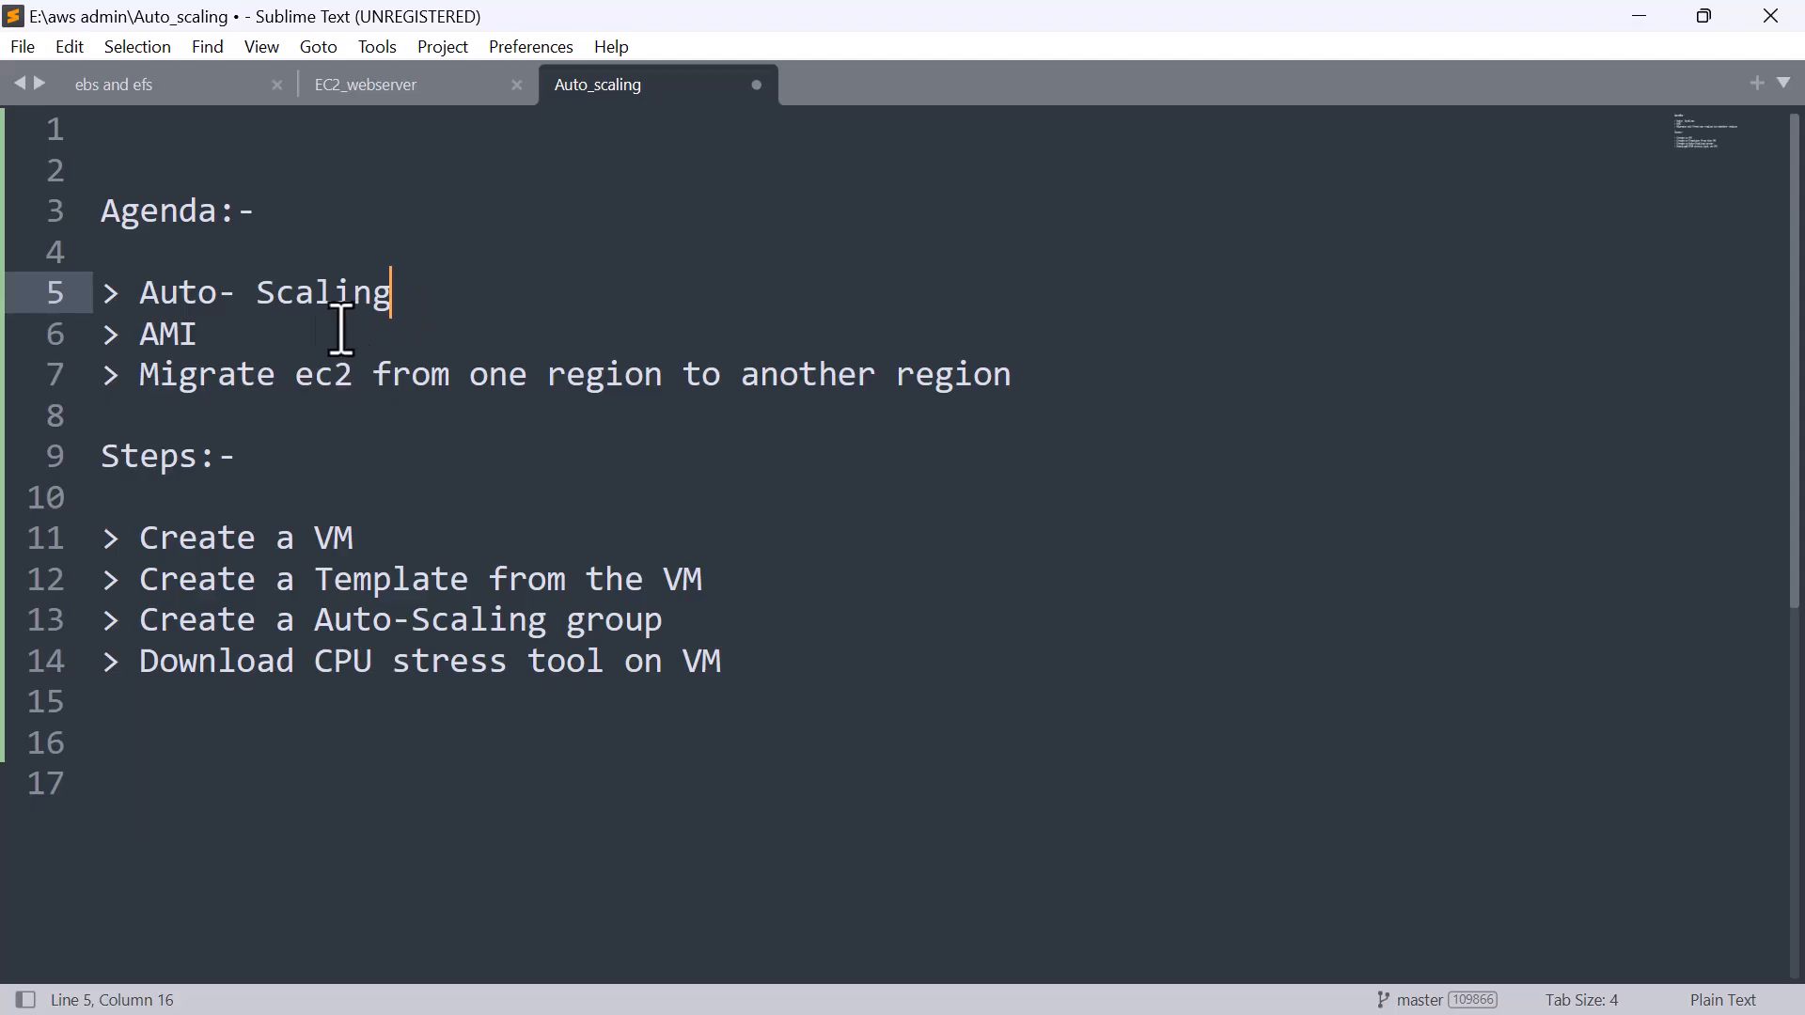
{"action": "left_click_drag", "start_coordinate": [235, 344], "coordinate": [148, 337]}
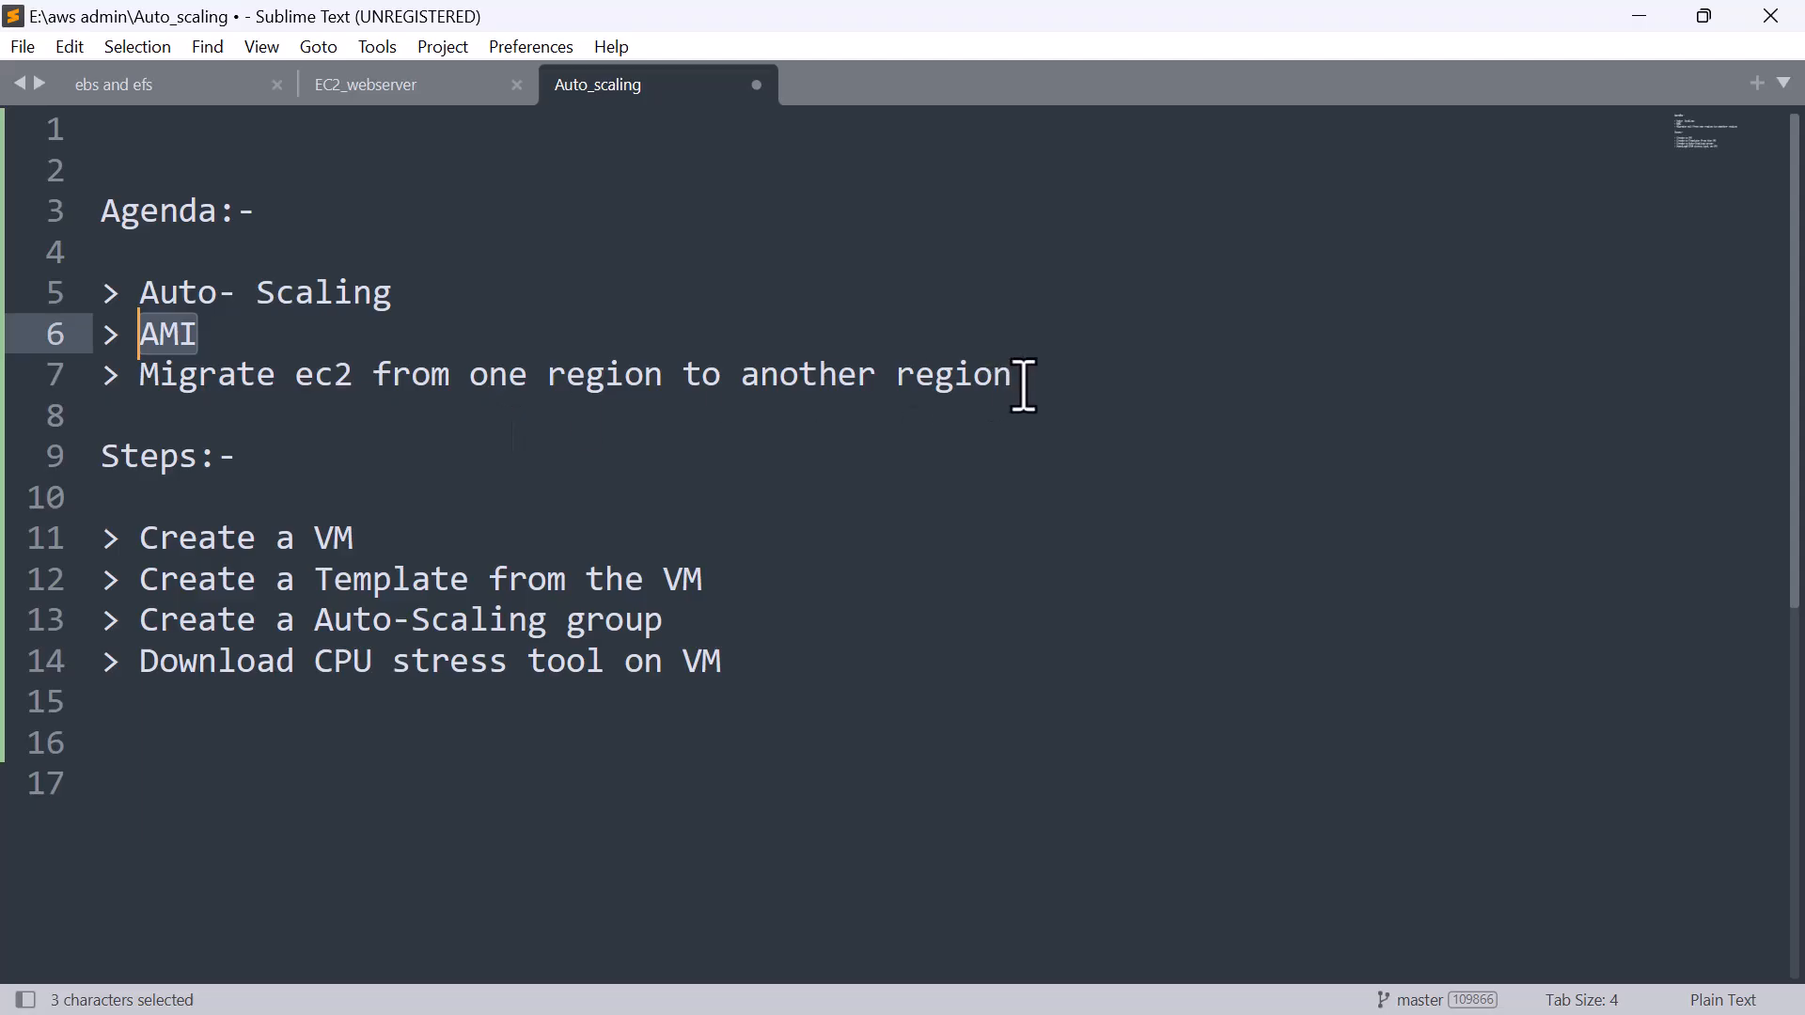
{"action": "left_click_drag", "start_coordinate": [1024, 385], "coordinate": [126, 382]}
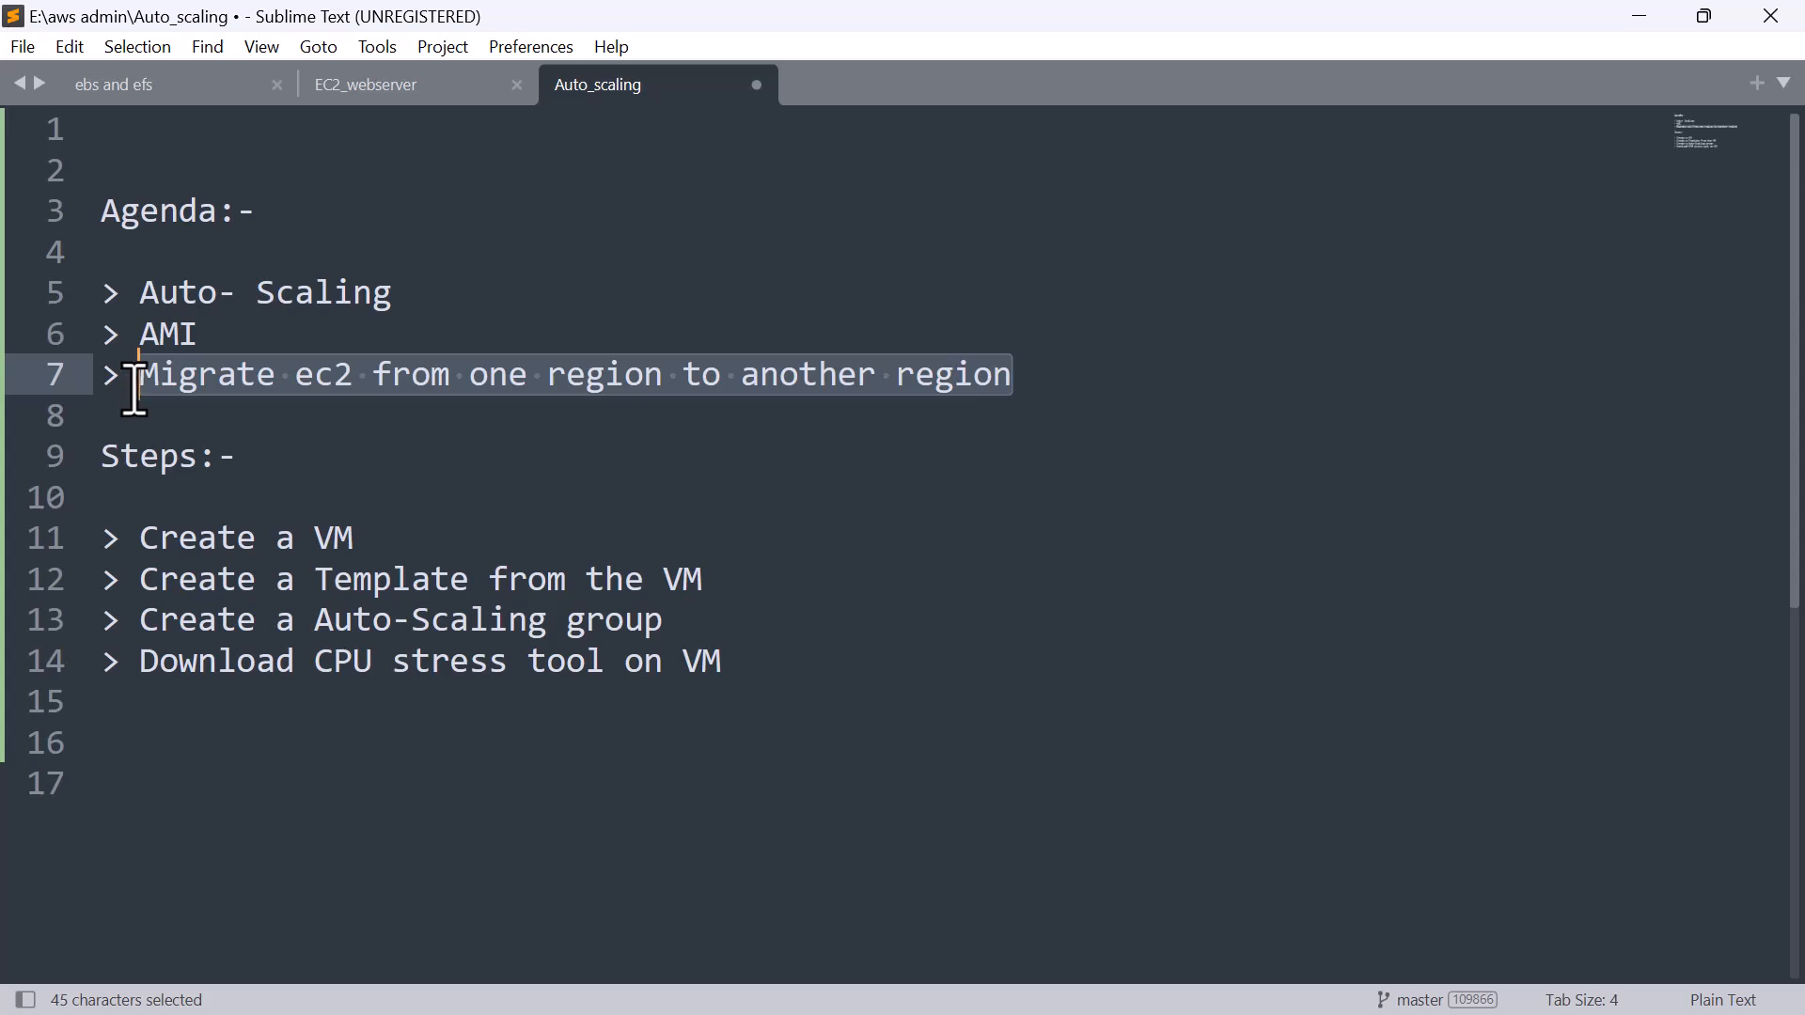
{"action": "left_click", "coordinate": [714, 415]}
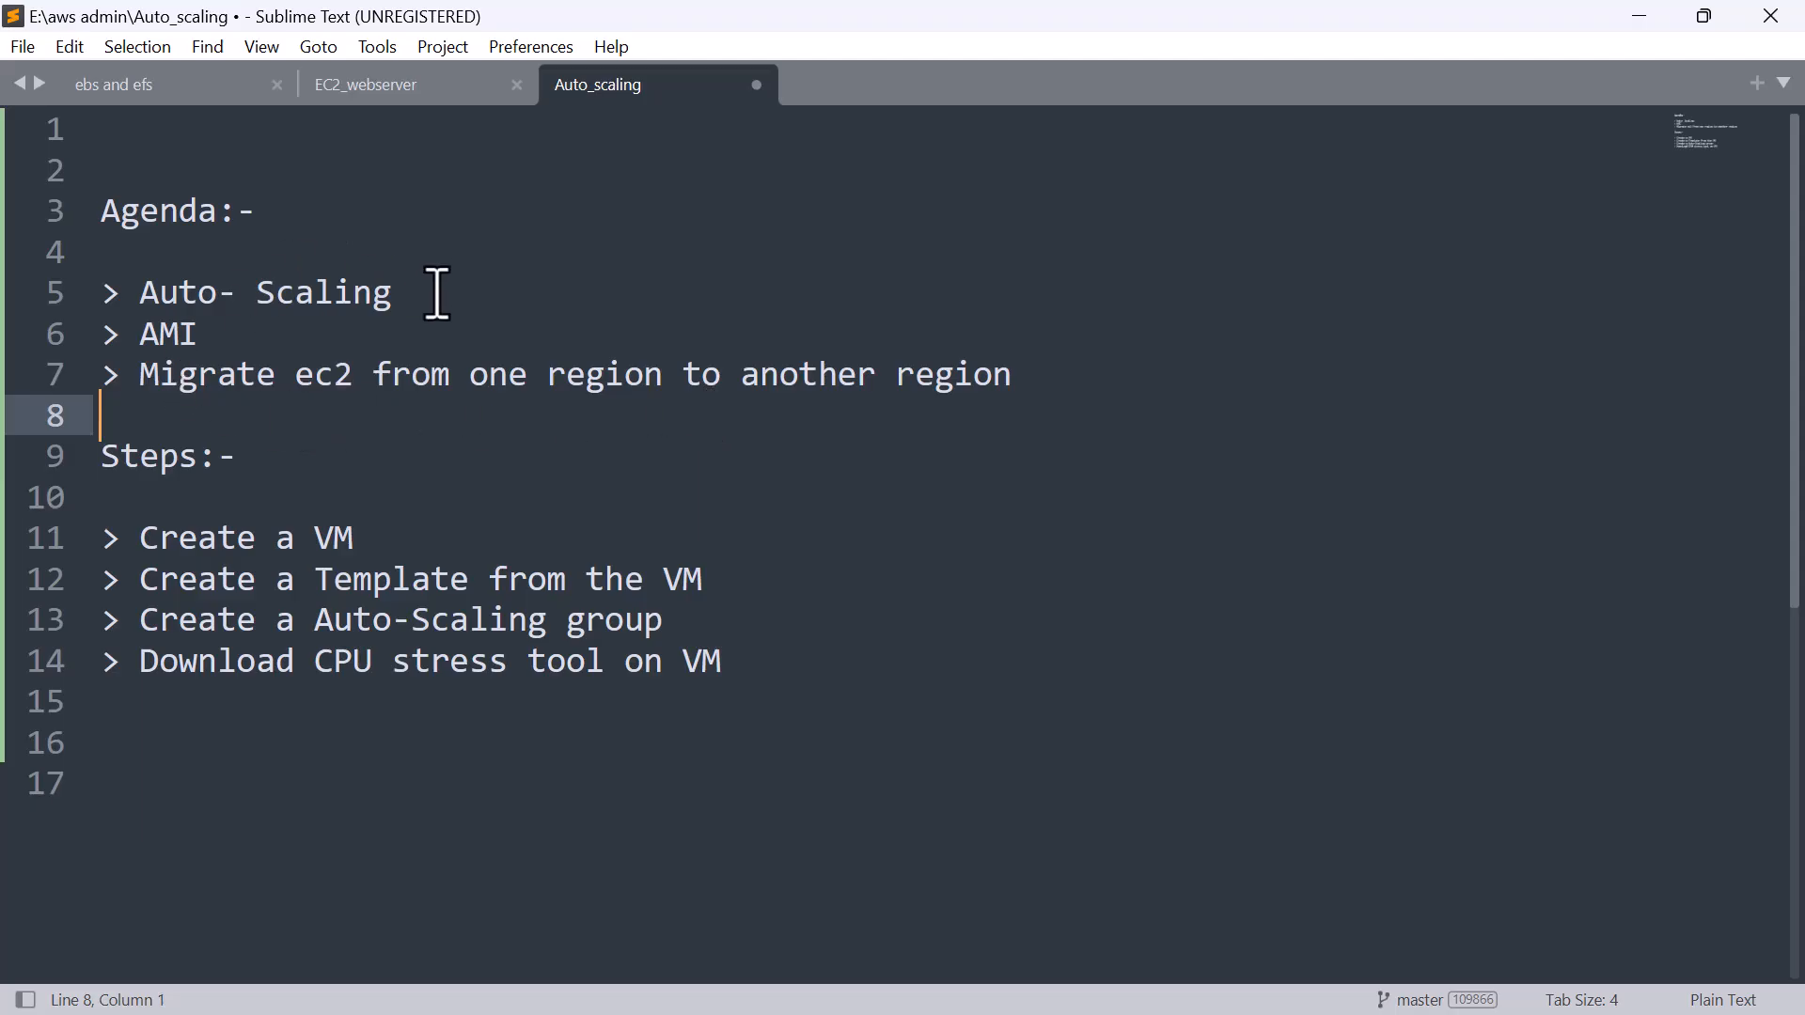
{"action": "left_click_drag", "start_coordinate": [439, 293], "coordinate": [142, 306]}
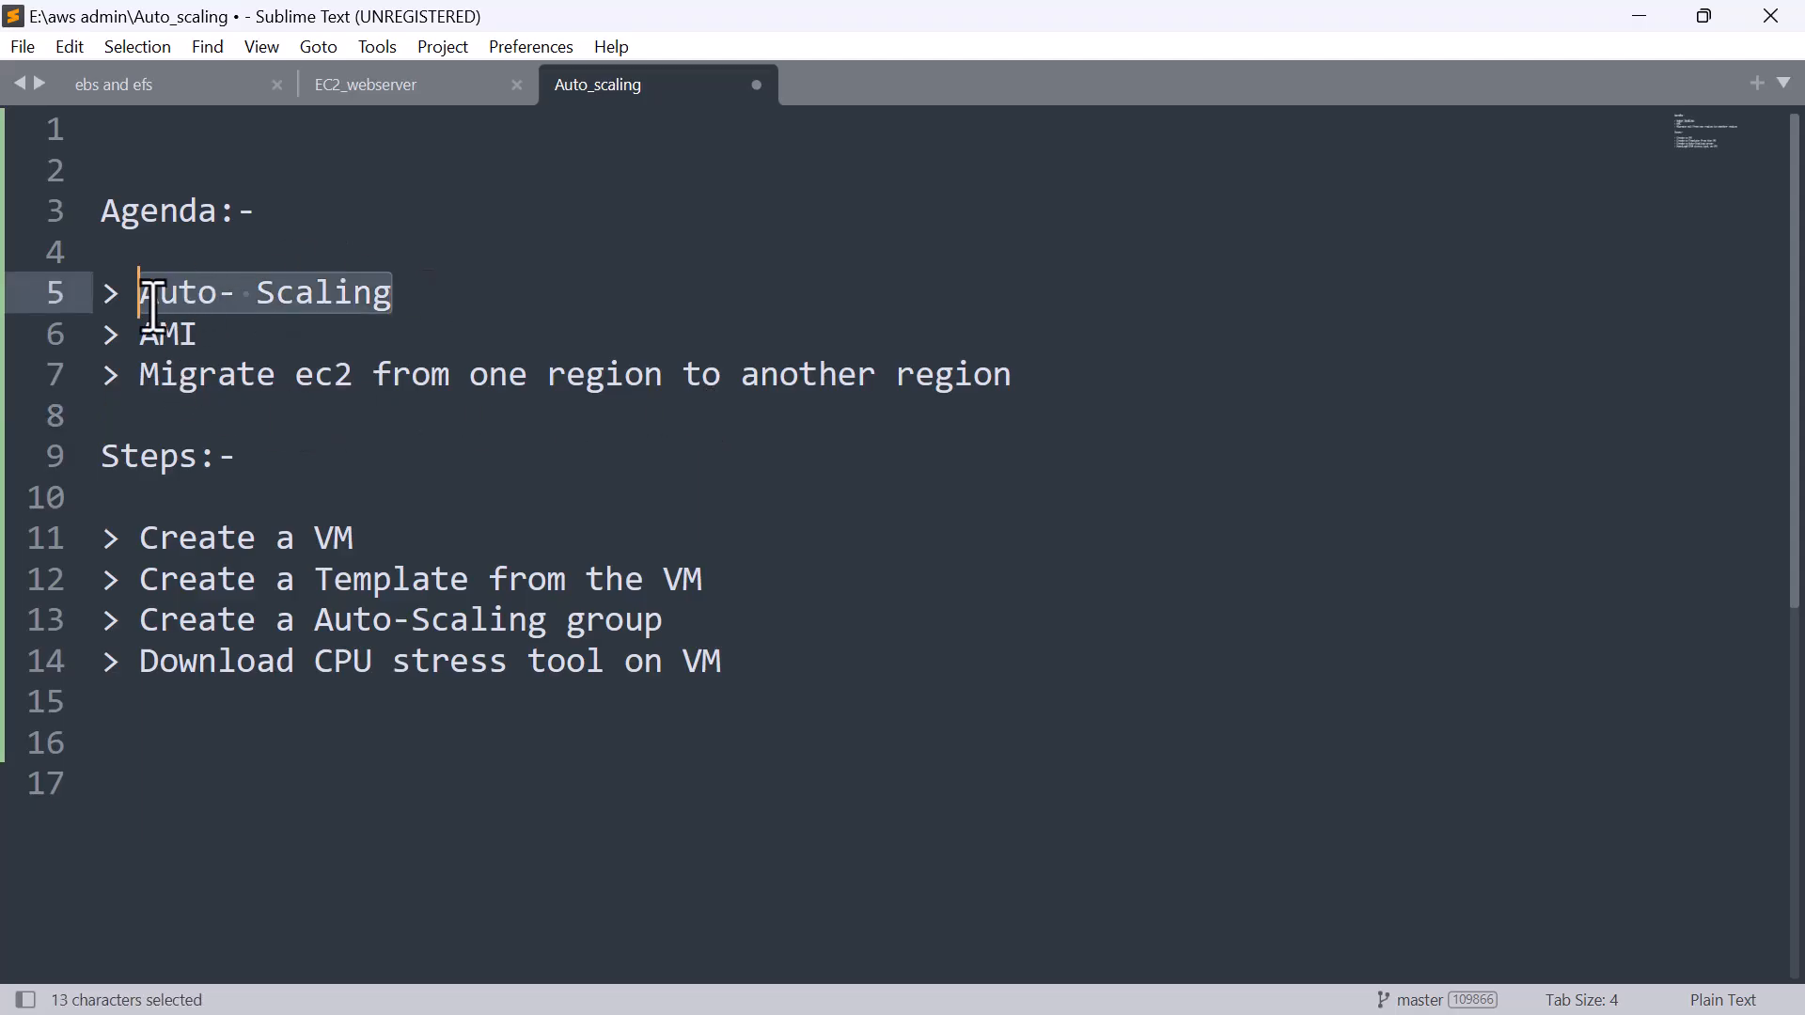
{"action": "left_click_drag", "start_coordinate": [760, 665], "coordinate": [88, 542]}
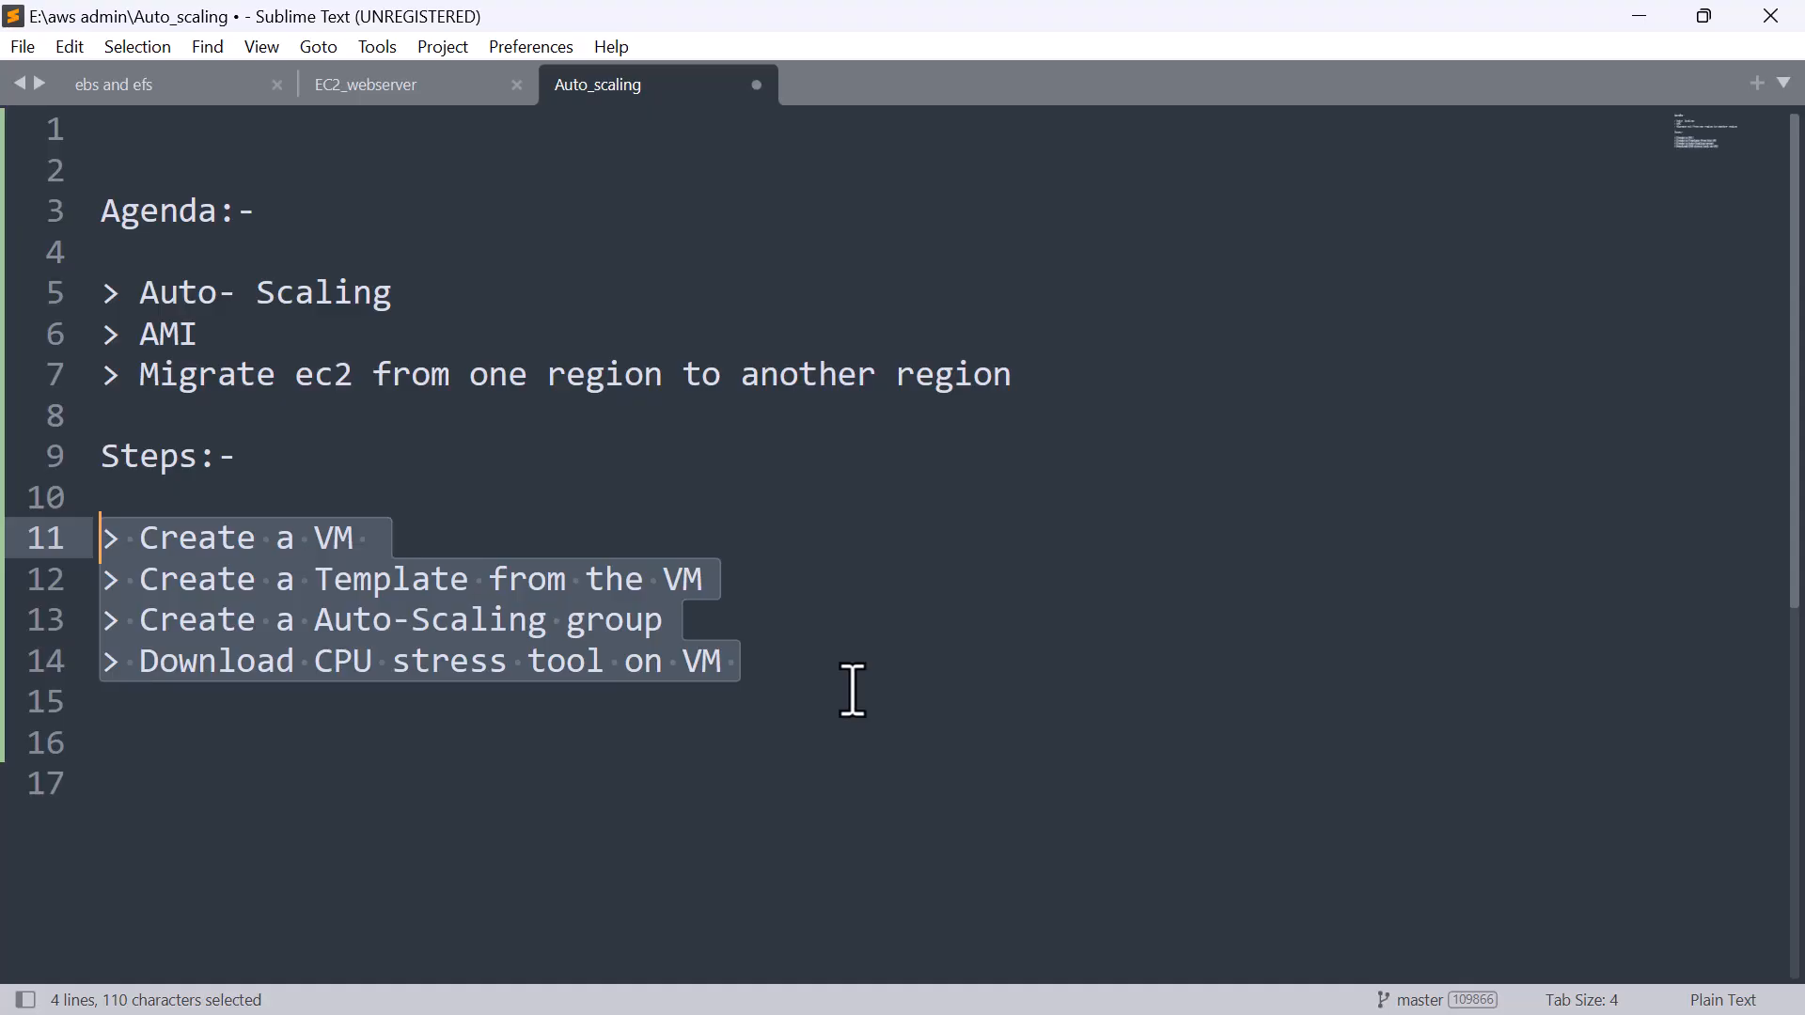
{"action": "left_click", "coordinate": [913, 691]}
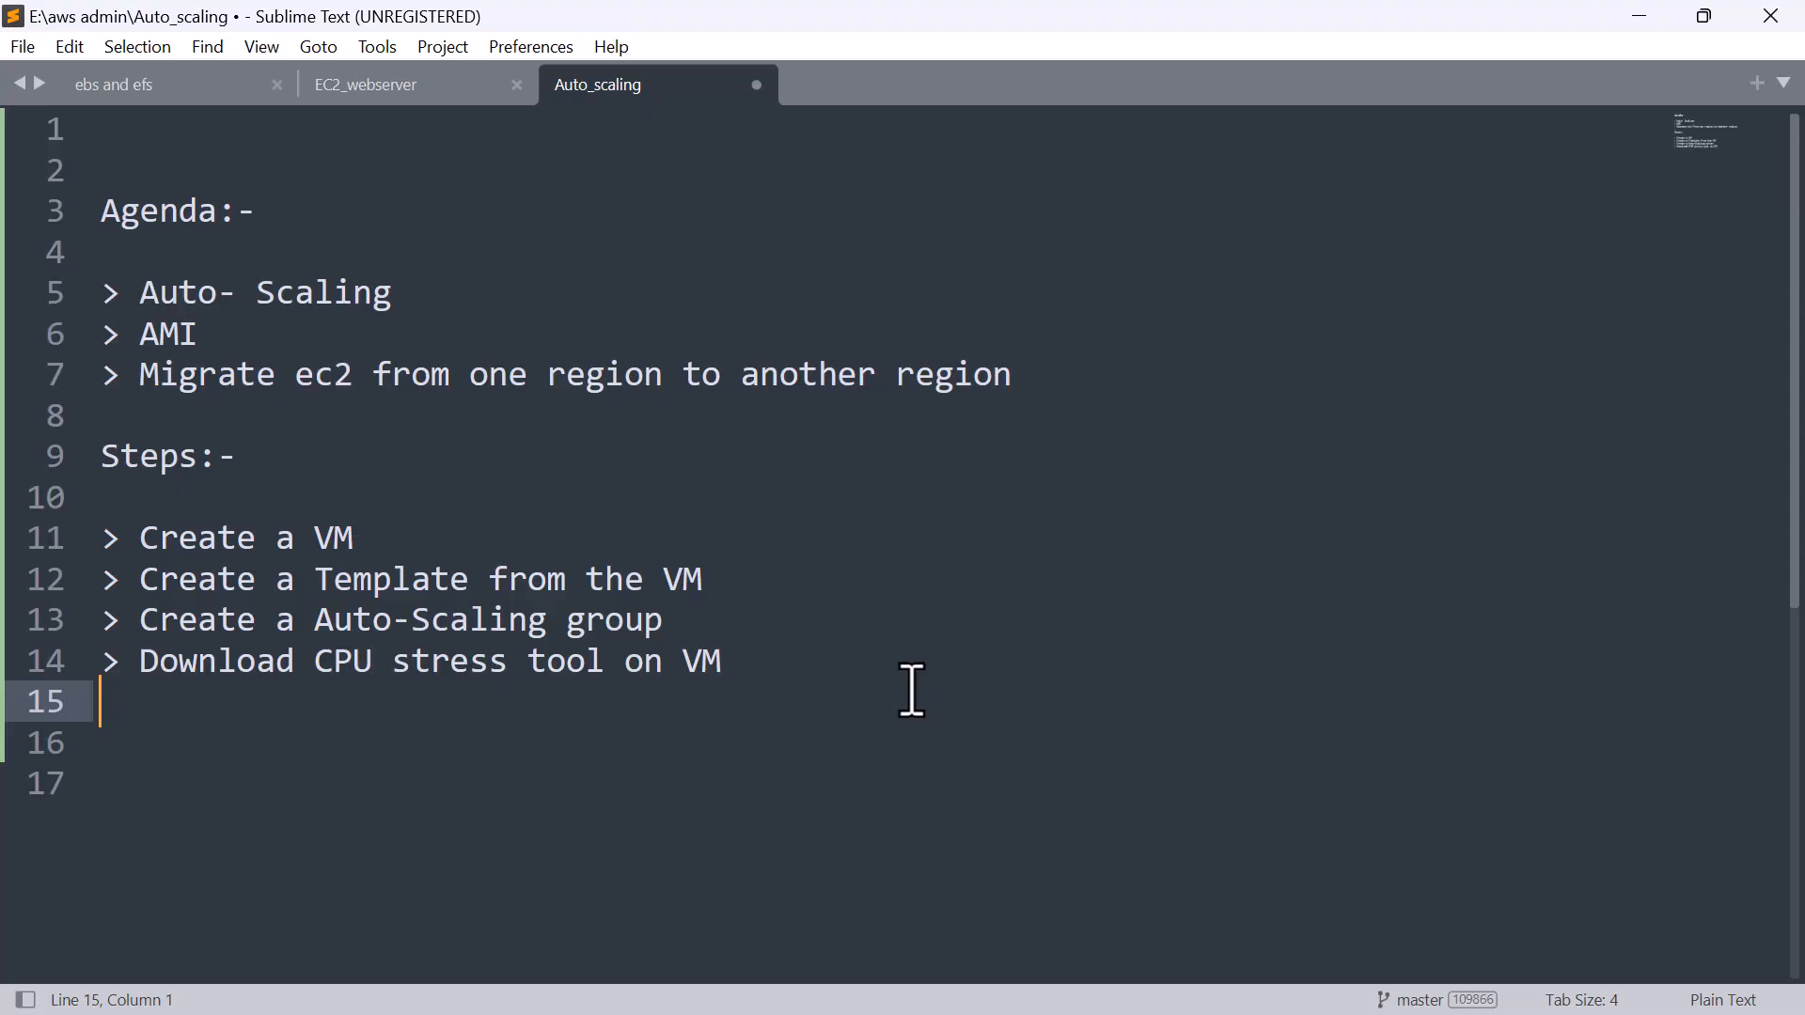
- Remove the space inside "Auto- Scaling" in the agenda and add three blank lines below the last listed step
{"action": "left_click", "coordinate": [258, 291]}
{"action": "key", "text": "BackSpace"}
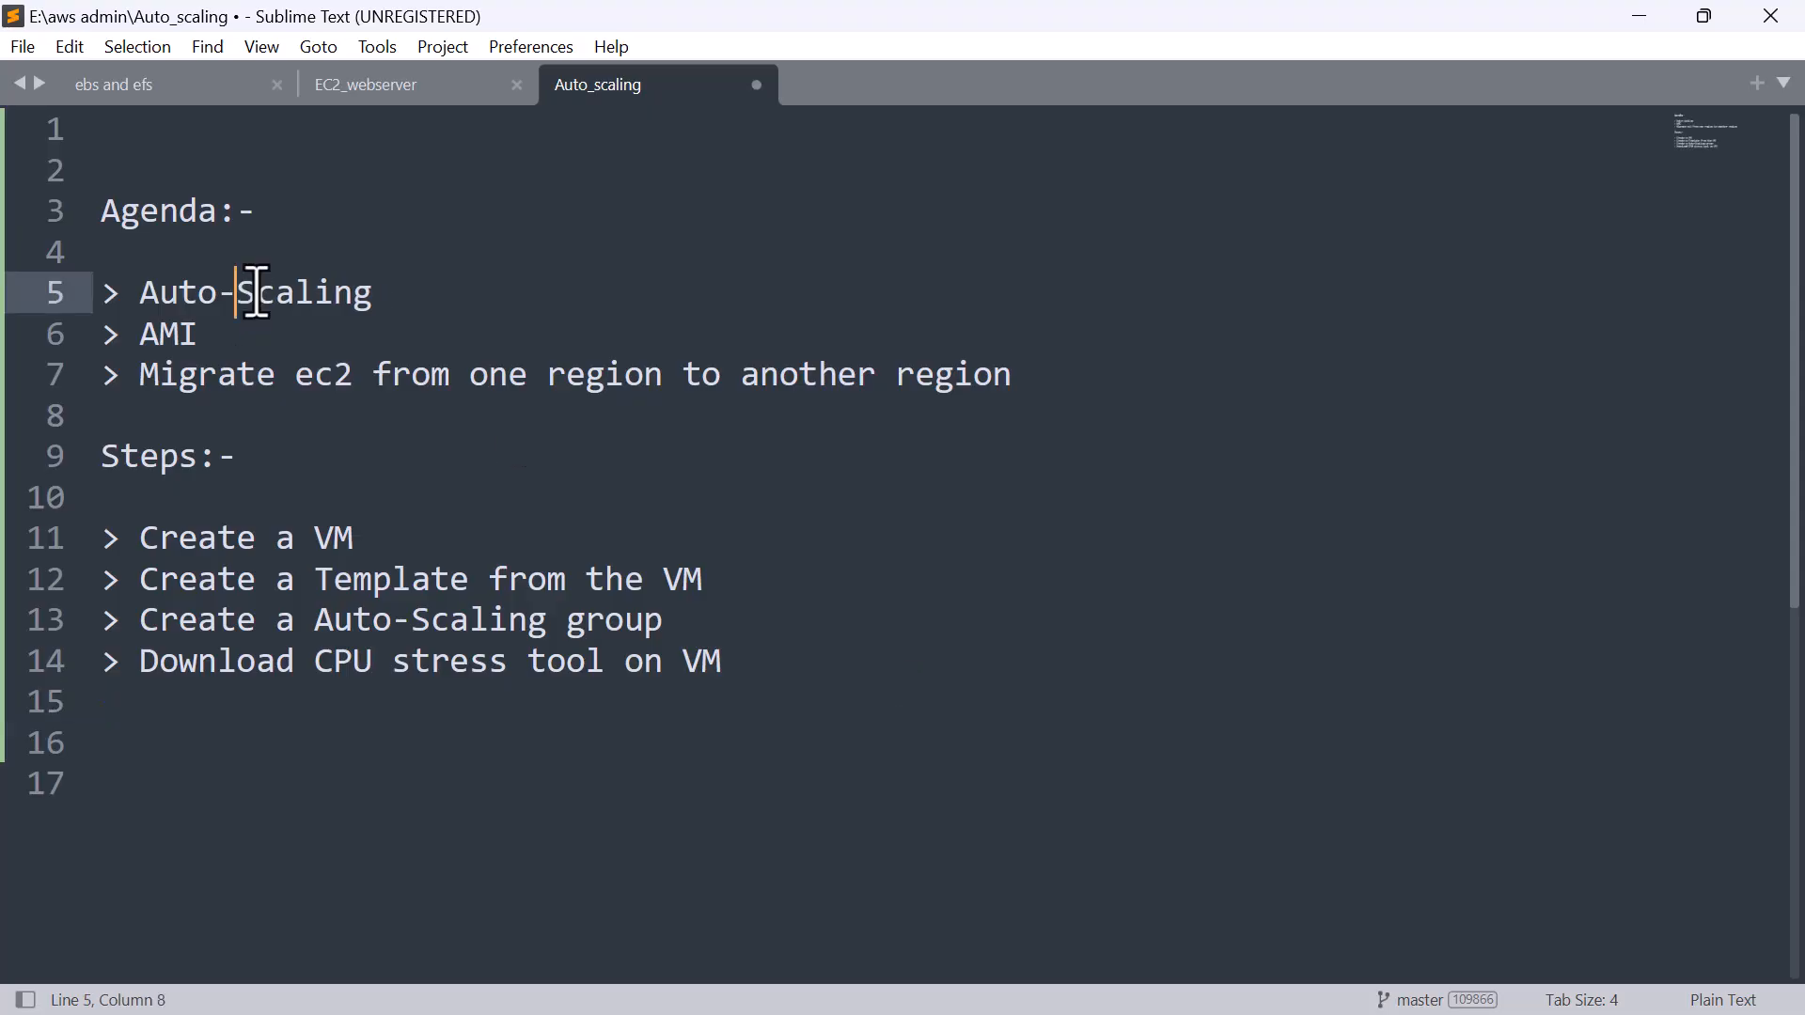
{"action": "left_click", "coordinate": [838, 677]}
{"action": "key", "text": "Return"}
{"action": "key", "text": "Return"}
{"action": "key", "text": "Return"}
{"action": "scroll", "coordinate": [838, 677], "scroll_direction": "down", "scroll_amount": 4}
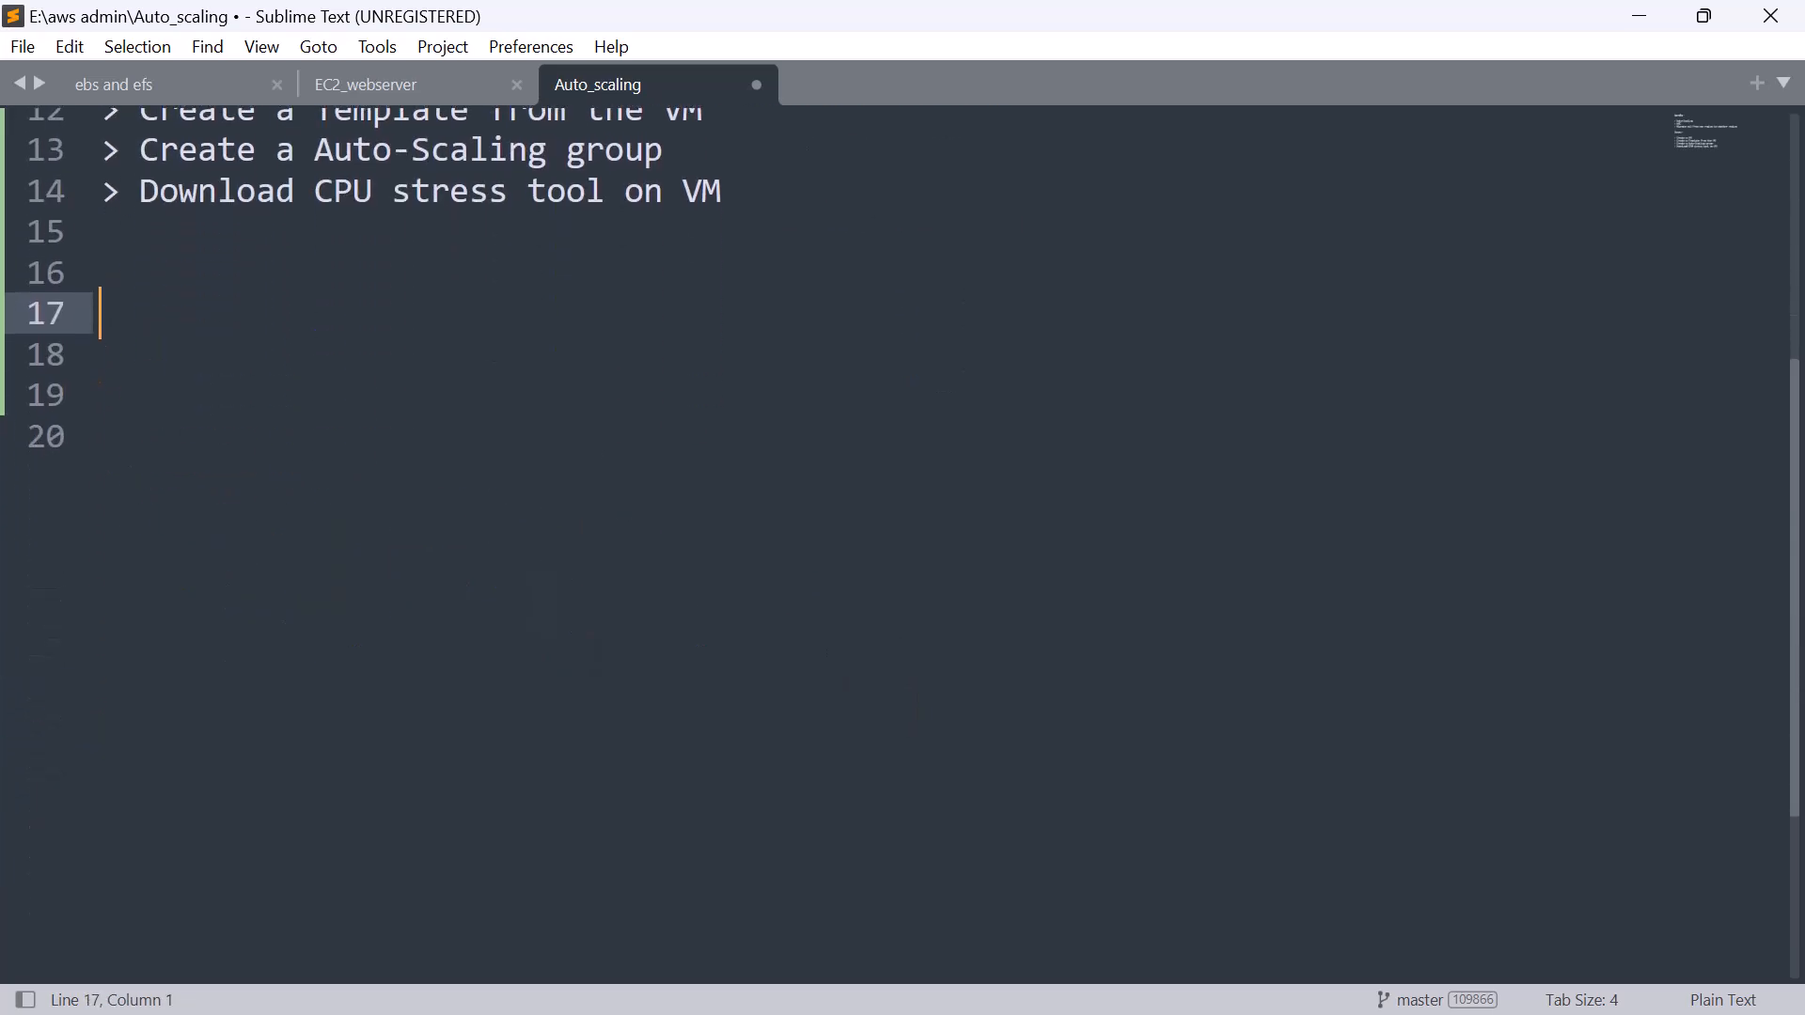
- Switch to the ASG_AMI board in Microsoft Whiteboard and set the pen colour to black
{"action": "key", "text": "super"}
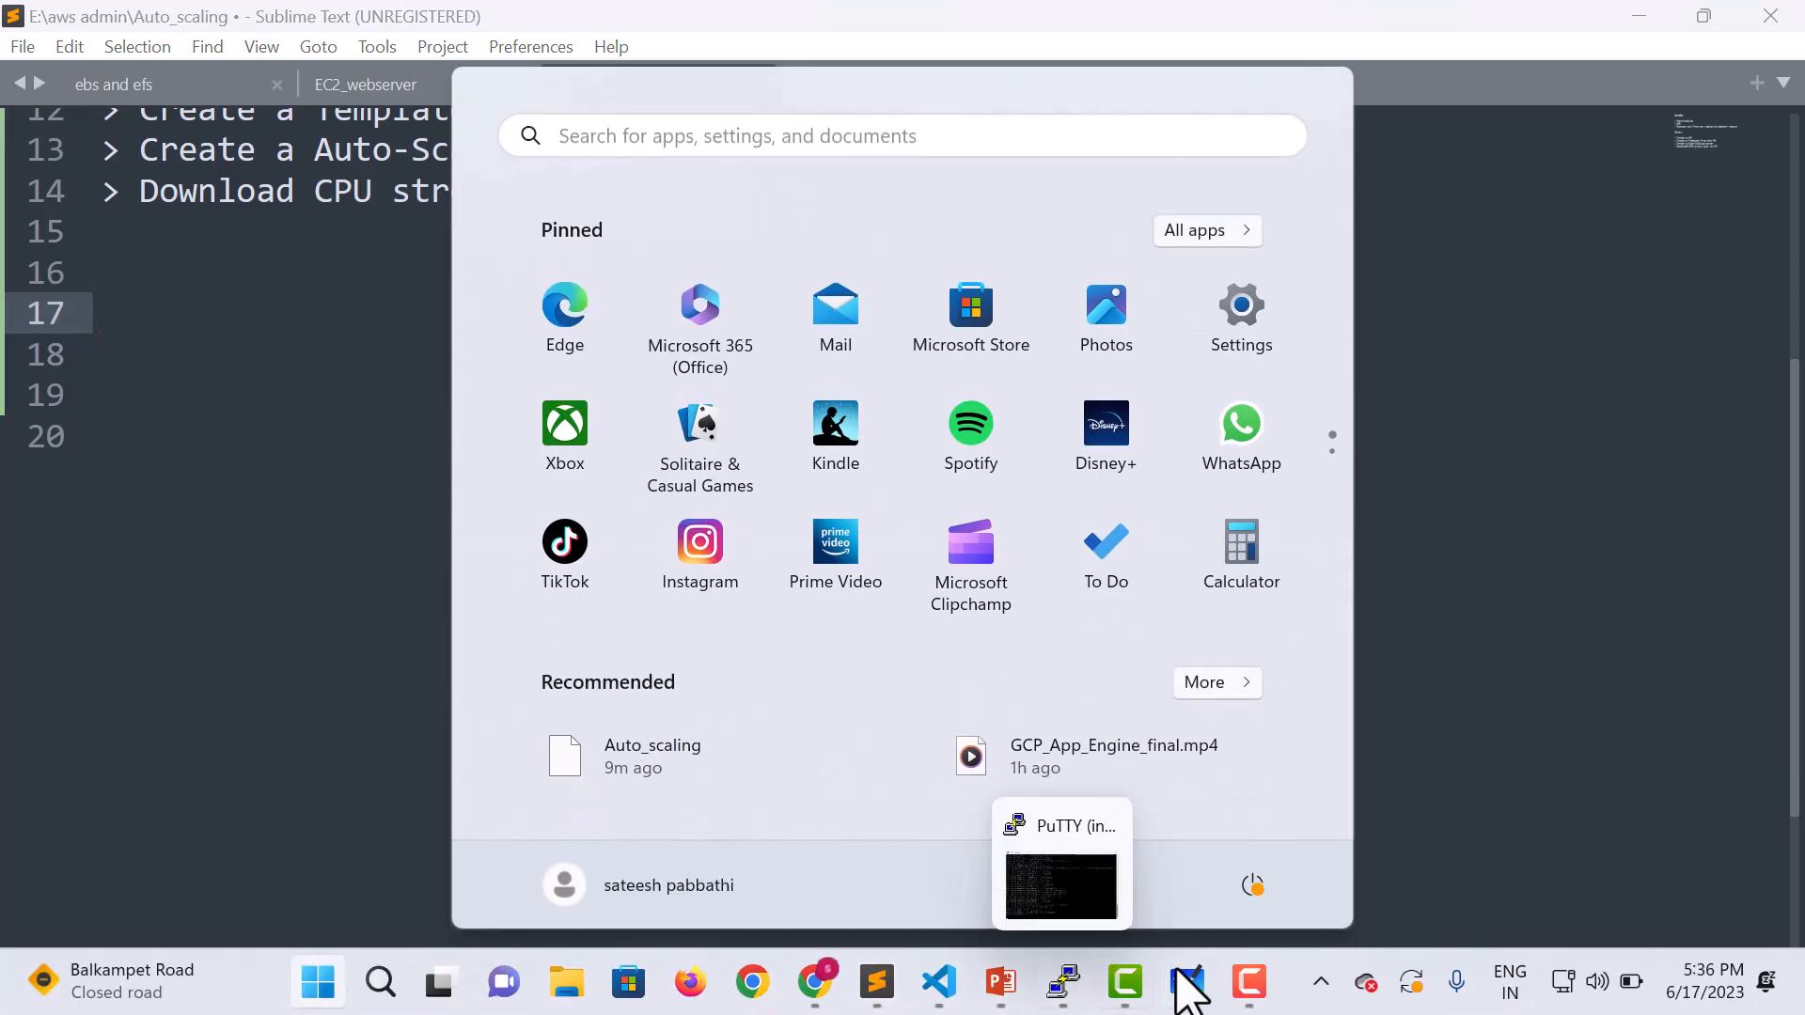
{"action": "mouse_move", "coordinate": [1189, 977]}
{"action": "left_click", "coordinate": [1184, 917]}
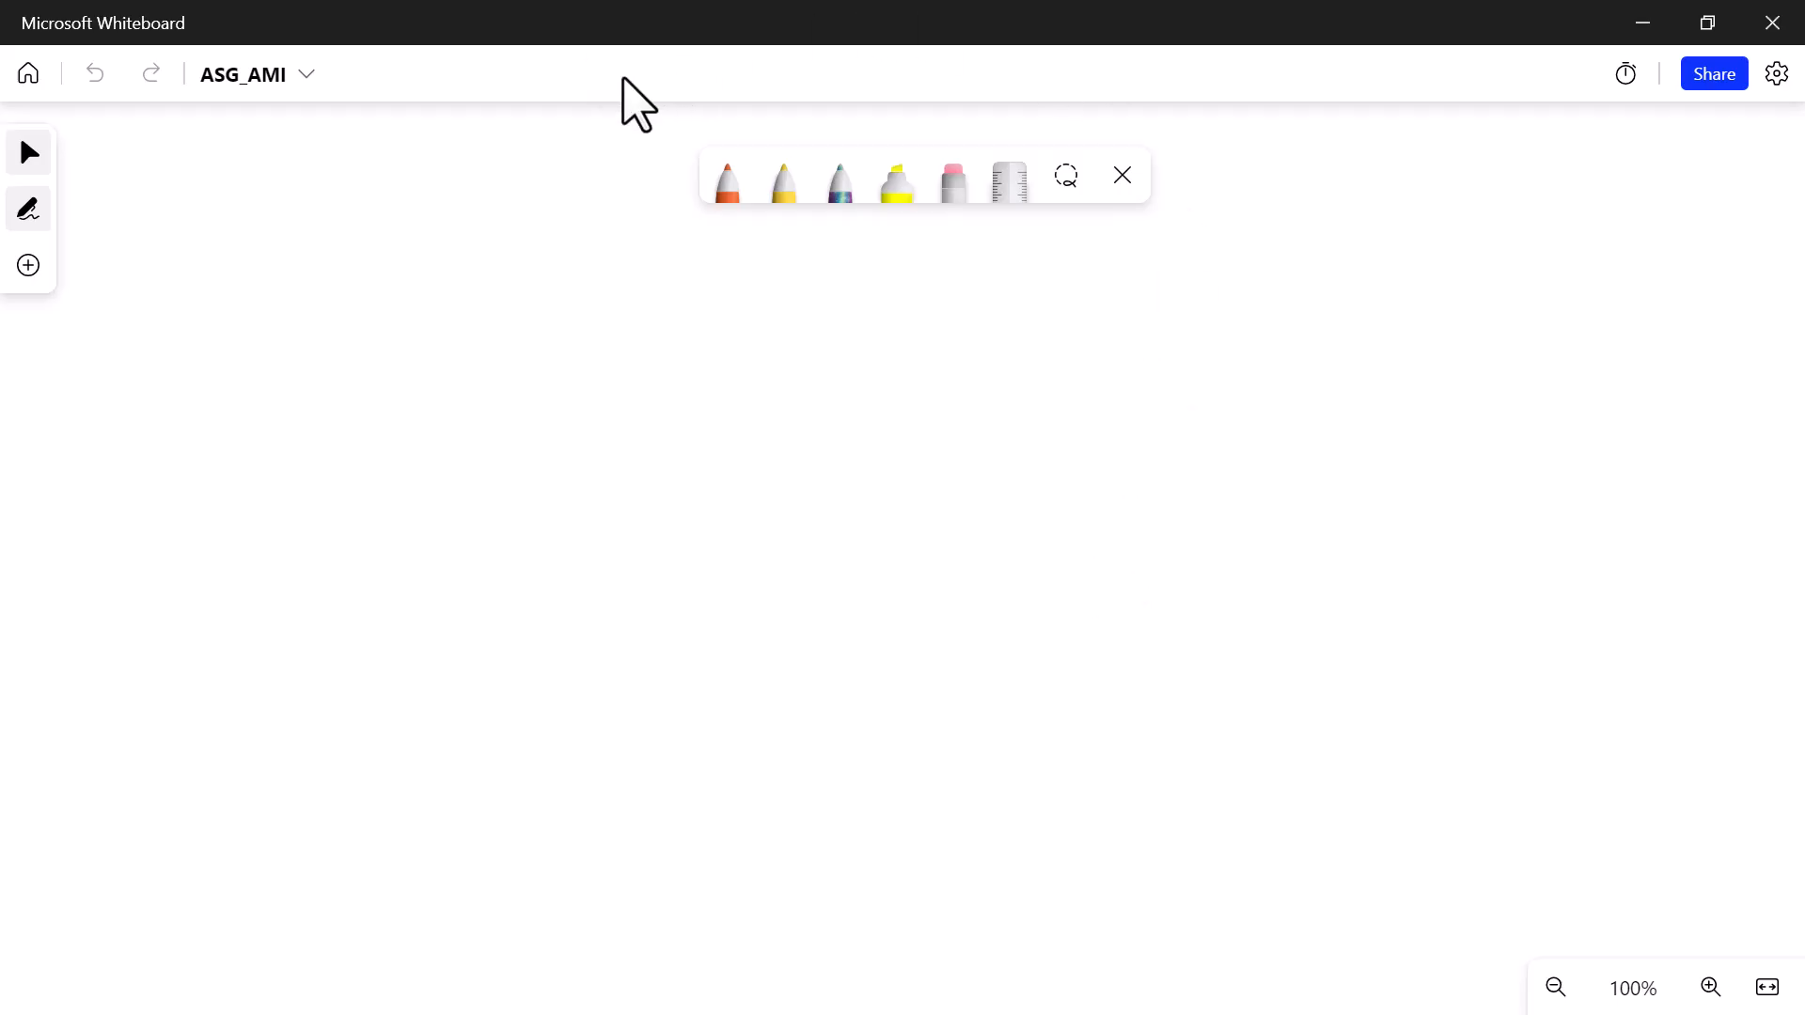
{"action": "key", "text": "Return"}
{"action": "key", "text": "Return"}
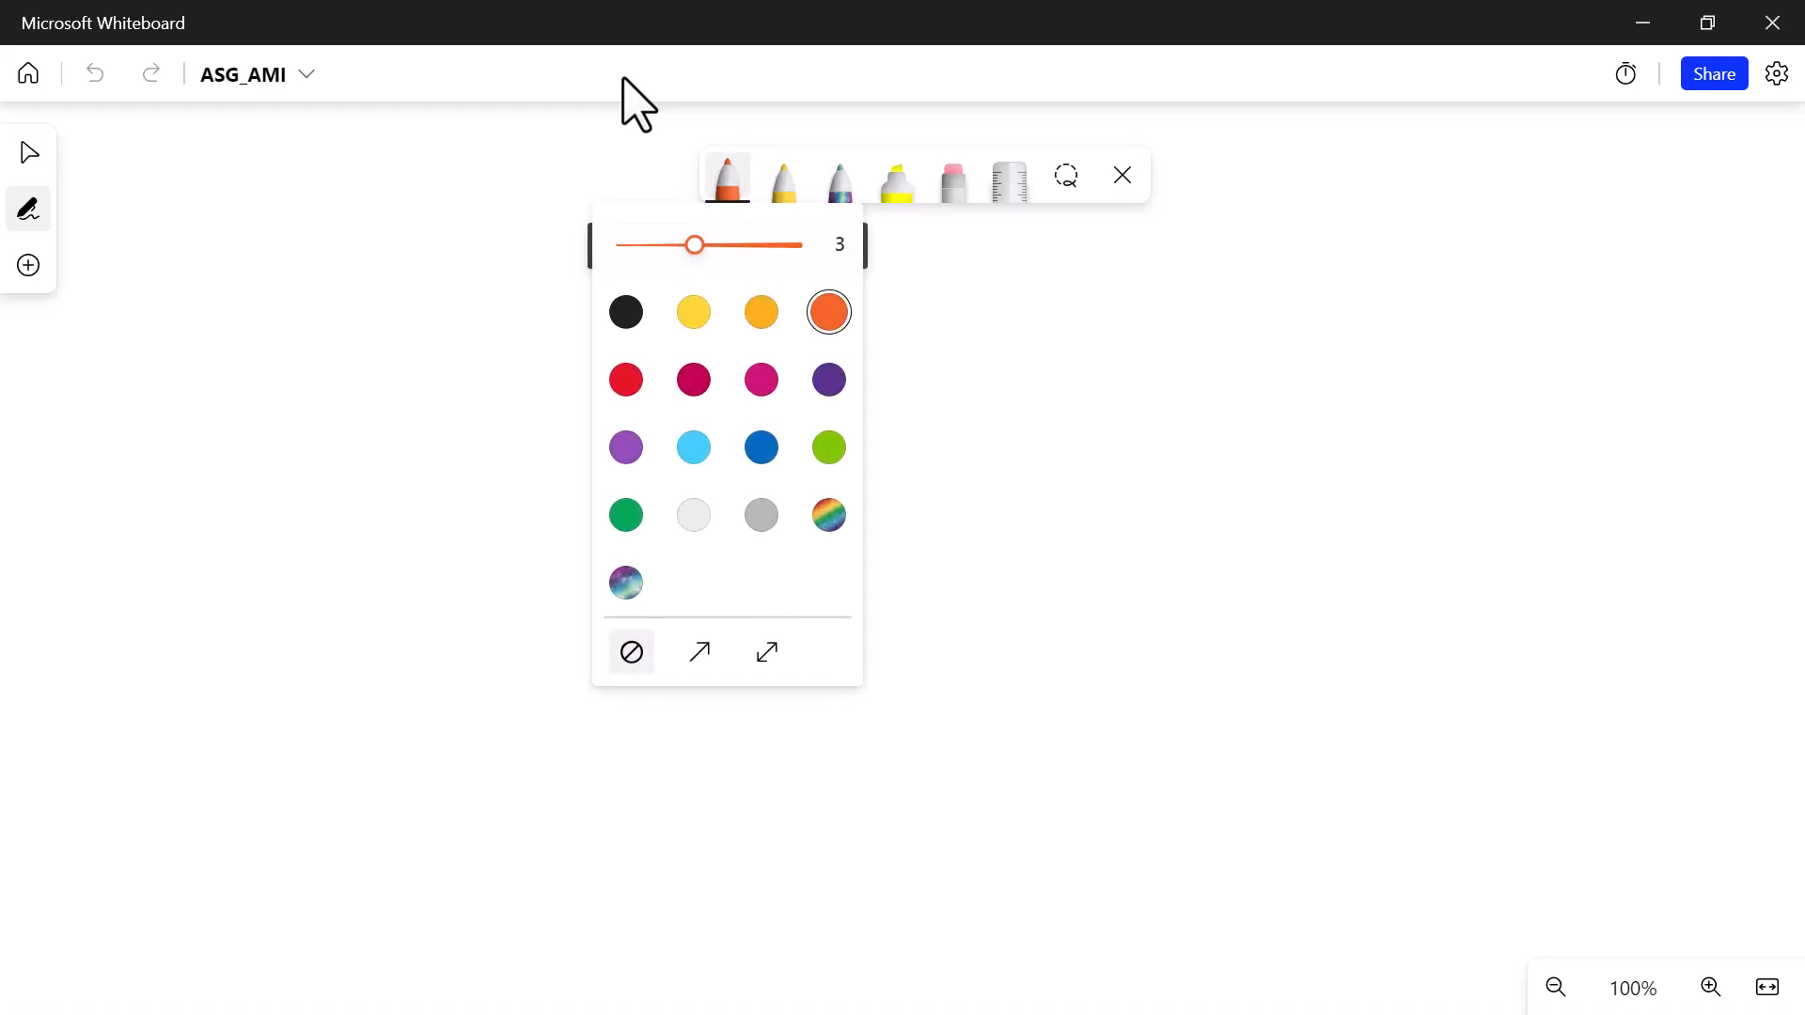
{"action": "key", "text": "Return"}
{"action": "left_click", "coordinate": [1133, 319]}
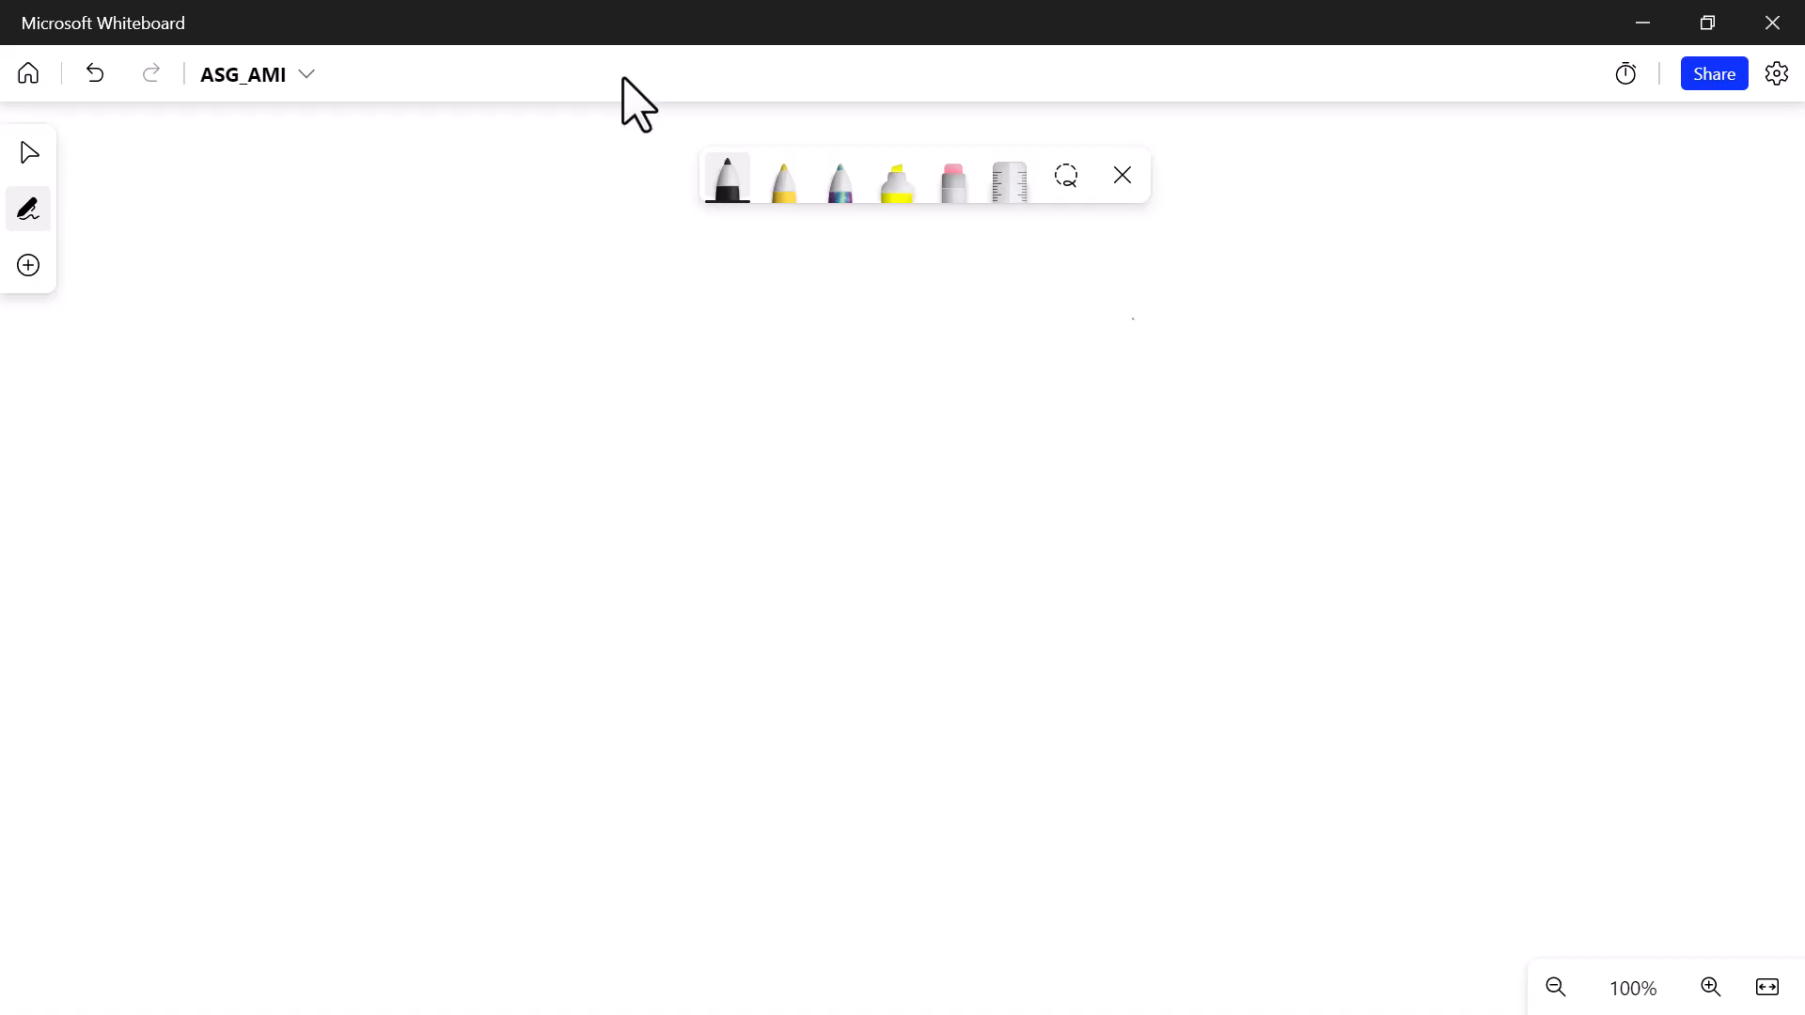
- Write a black X with a short dash beneath it and circle both
{"action": "left_click_drag", "start_coordinate": [1224, 256], "coordinate": [1146, 350]}
{"action": "left_click_drag", "start_coordinate": [1160, 281], "coordinate": [1216, 344]}
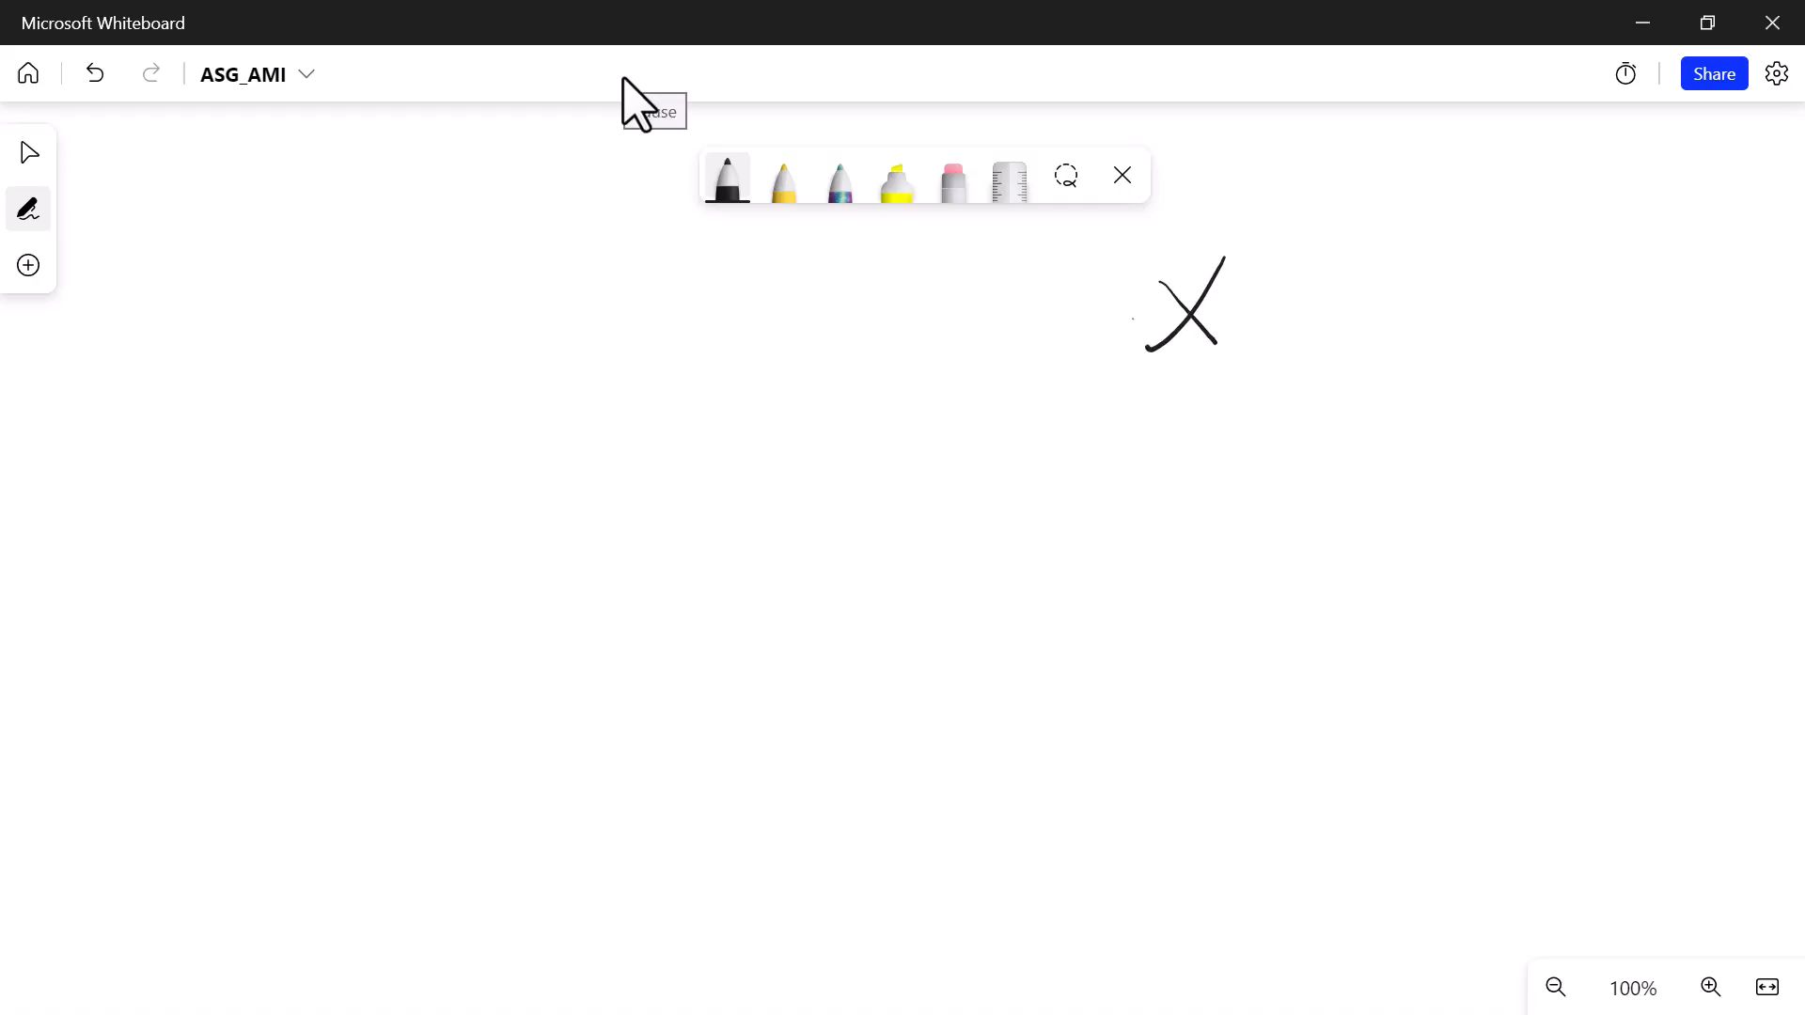
{"action": "left_click_drag", "start_coordinate": [1202, 395], "coordinate": [1235, 380]}
{"action": "mouse_move", "coordinate": [1106, 249]}
{"action": "left_mouse_down"}
{"action": "mouse_move", "coordinate": [1246, 235]}
{"action": "mouse_move", "coordinate": [1128, 415]}
{"action": "mouse_move", "coordinate": [1140, 247]}
{"action": "left_mouse_up"}
- Draw two magenta computers below the X circle and label each with a linked 10
{"action": "left_click", "coordinate": [726, 179]}
{"action": "left_click", "coordinate": [761, 379]}
{"action": "left_click", "coordinate": [1046, 569]}
{"action": "mouse_move", "coordinate": [1022, 514]}
{"action": "left_mouse_down"}
{"action": "mouse_move", "coordinate": [985, 698]}
{"action": "mouse_move", "coordinate": [1141, 505]}
{"action": "mouse_move", "coordinate": [992, 696]}
{"action": "mouse_move", "coordinate": [1041, 730]}
{"action": "mouse_move", "coordinate": [1118, 738]}
{"action": "left_mouse_up"}
{"action": "mouse_move", "coordinate": [1362, 522]}
{"action": "left_mouse_down"}
{"action": "mouse_move", "coordinate": [1343, 673]}
{"action": "mouse_move", "coordinate": [1483, 559]}
{"action": "mouse_move", "coordinate": [1342, 671]}
{"action": "mouse_move", "coordinate": [1429, 714]}
{"action": "left_mouse_up"}
{"action": "left_click_drag", "start_coordinate": [843, 645], "coordinate": [957, 618]}
{"action": "mouse_move", "coordinate": [724, 658]}
{"action": "left_mouse_down"}
{"action": "mouse_move", "coordinate": [724, 726]}
{"action": "mouse_move", "coordinate": [763, 664]}
{"action": "mouse_move", "coordinate": [801, 656]}
{"action": "mouse_move", "coordinate": [709, 635]}
{"action": "left_mouse_up"}
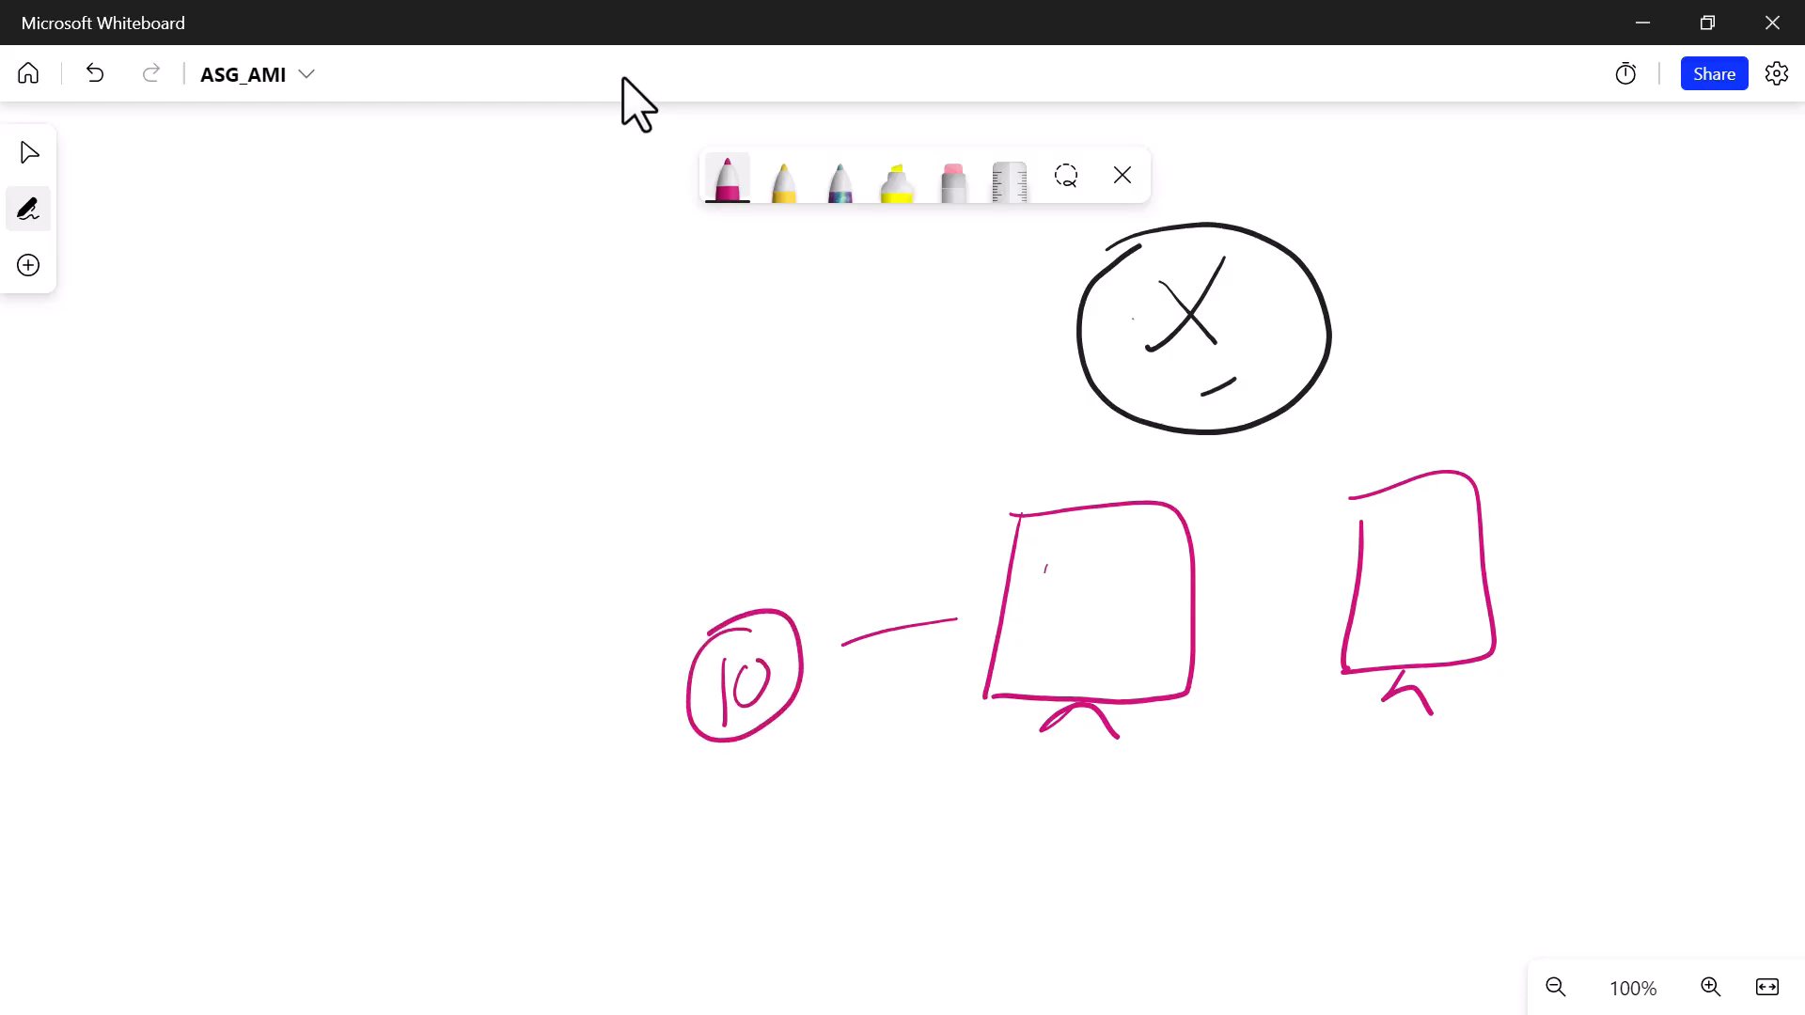
{"action": "mouse_move", "coordinate": [1474, 590]}
{"action": "left_mouse_down"}
{"action": "mouse_move", "coordinate": [1566, 621]}
{"action": "mouse_move", "coordinate": [1577, 645]}
{"action": "left_mouse_up"}
{"action": "left_click_drag", "start_coordinate": [1656, 602], "coordinate": [1646, 652]}
{"action": "mouse_move", "coordinate": [1685, 607]}
{"action": "left_mouse_down"}
{"action": "mouse_move", "coordinate": [1697, 648]}
{"action": "mouse_move", "coordinate": [1685, 606]}
{"action": "left_mouse_up"}
- Enclose both computers in a magenta box and draw an arrow from it to the number 20
{"action": "mouse_move", "coordinate": [602, 511]}
{"action": "left_mouse_down"}
{"action": "mouse_move", "coordinate": [600, 857]}
{"action": "mouse_move", "coordinate": [1008, 435]}
{"action": "mouse_move", "coordinate": [1746, 413]}
{"action": "mouse_move", "coordinate": [1565, 799]}
{"action": "mouse_move", "coordinate": [719, 858]}
{"action": "mouse_move", "coordinate": [553, 849]}
{"action": "left_mouse_up"}
{"action": "left_click_drag", "start_coordinate": [634, 475], "coordinate": [491, 367]}
{"action": "mouse_move", "coordinate": [176, 387]}
{"action": "left_mouse_down"}
{"action": "mouse_move", "coordinate": [210, 446]}
{"action": "mouse_move", "coordinate": [305, 340]}
{"action": "mouse_move", "coordinate": [252, 418]}
{"action": "left_mouse_up"}
{"action": "mouse_move", "coordinate": [460, 369]}
{"action": "left_mouse_down"}
{"action": "mouse_move", "coordinate": [463, 425]}
{"action": "mouse_move", "coordinate": [500, 363]}
{"action": "left_mouse_up"}
- Point a magenta arrow with a circled W at the X circle and link the circle to the number 200
{"action": "mouse_move", "coordinate": [1483, 166]}
{"action": "left_mouse_down"}
{"action": "mouse_move", "coordinate": [1359, 263]}
{"action": "mouse_move", "coordinate": [1378, 276]}
{"action": "left_mouse_up"}
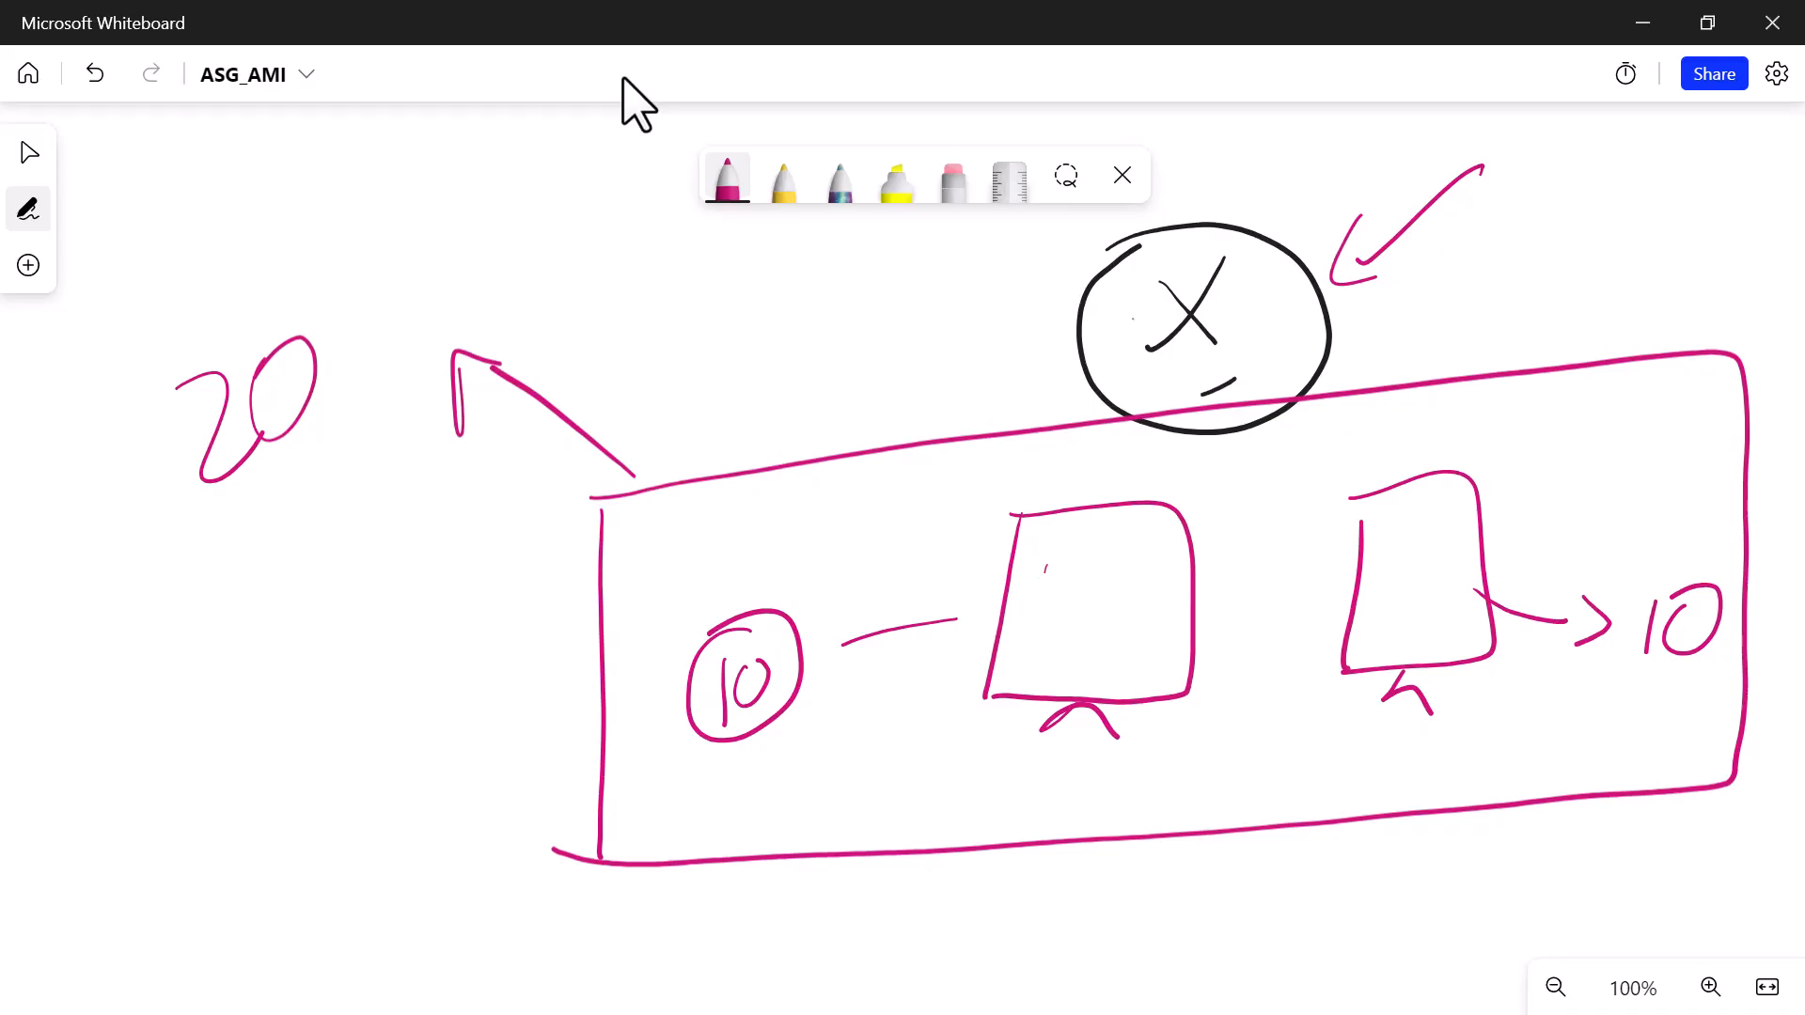
{"action": "mouse_move", "coordinate": [1467, 270]}
{"action": "left_mouse_down"}
{"action": "mouse_move", "coordinate": [1516, 266]}
{"action": "mouse_move", "coordinate": [1447, 329]}
{"action": "mouse_move", "coordinate": [1523, 226]}
{"action": "left_mouse_up"}
{"action": "left_click_drag", "start_coordinate": [1097, 318], "coordinate": [909, 337]}
{"action": "mouse_move", "coordinate": [635, 305]}
{"action": "left_mouse_down"}
{"action": "mouse_move", "coordinate": [672, 286]}
{"action": "mouse_move", "coordinate": [699, 370]}
{"action": "left_mouse_up"}
{"action": "mouse_move", "coordinate": [733, 307]}
{"action": "left_mouse_down"}
{"action": "mouse_move", "coordinate": [788, 295]}
{"action": "mouse_move", "coordinate": [799, 384]}
{"action": "left_mouse_up"}
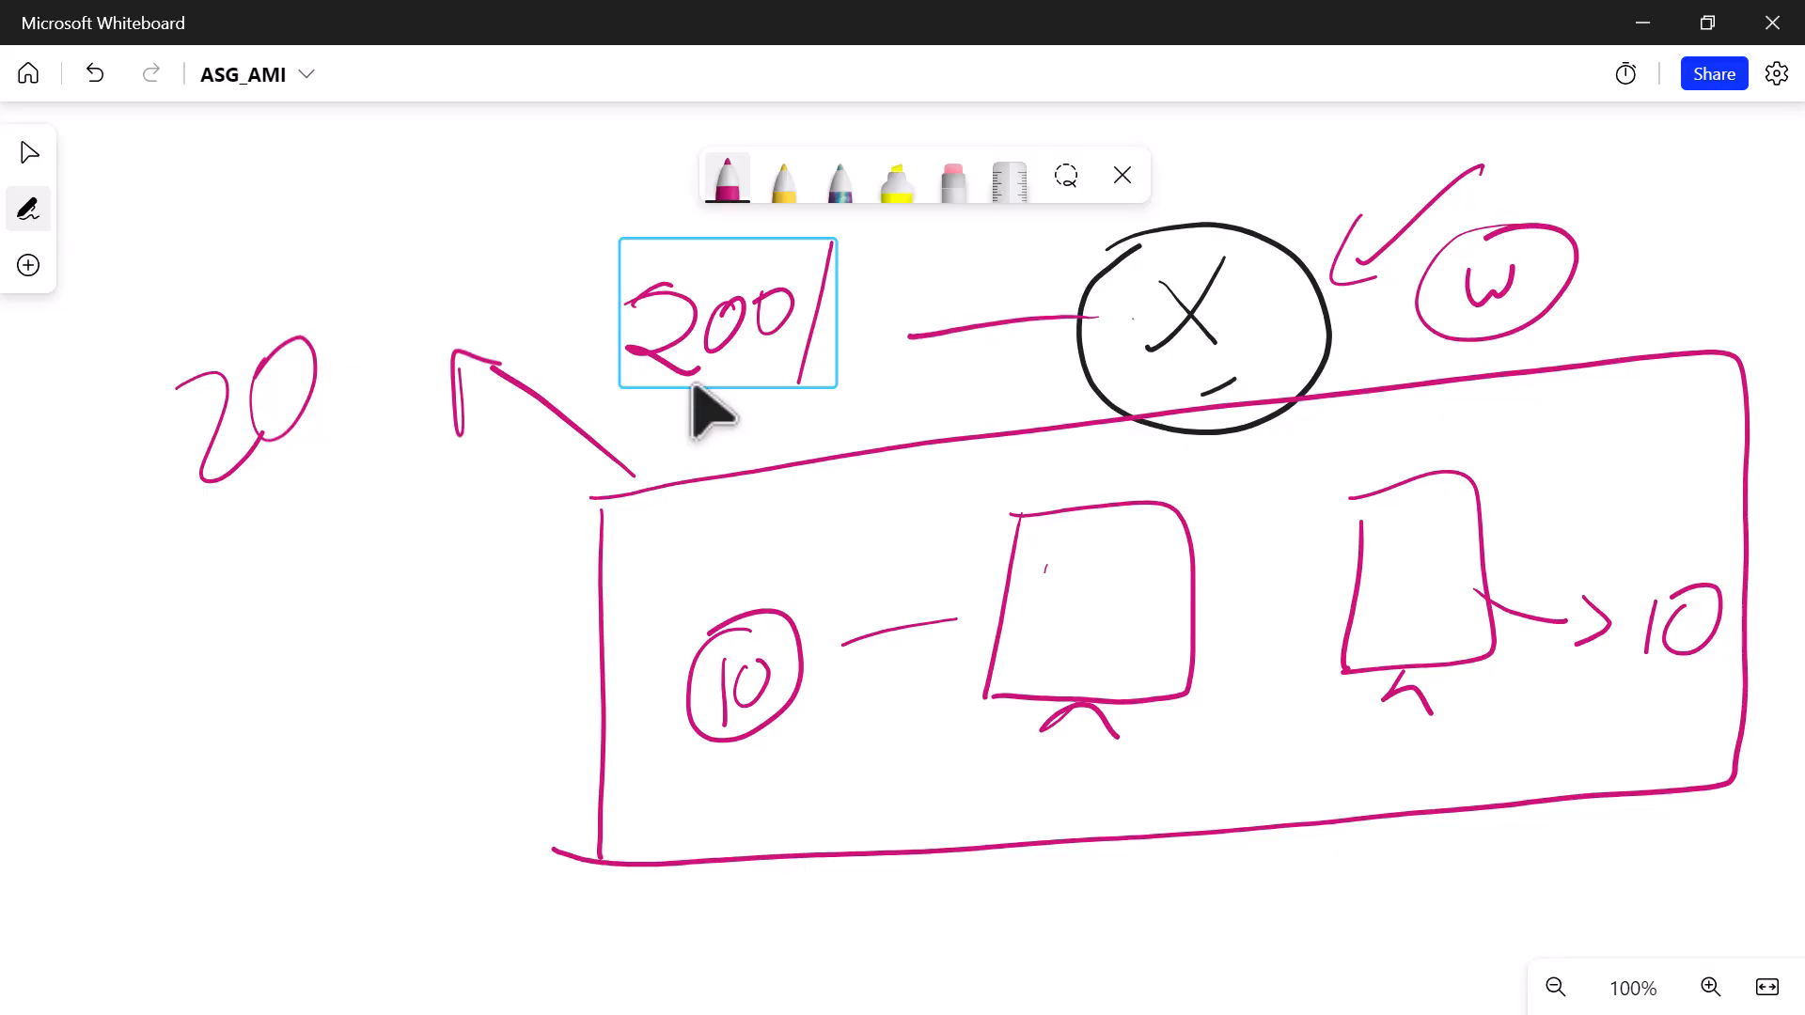
- Circle the 200 in black and draw an arrow from it down to the magenta box
{"action": "left_click", "coordinate": [727, 179]}
{"action": "left_click", "coordinate": [625, 311]}
{"action": "left_click", "coordinate": [942, 384]}
{"action": "mouse_move", "coordinate": [804, 254]}
{"action": "left_mouse_down"}
{"action": "mouse_move", "coordinate": [648, 352]}
{"action": "mouse_move", "coordinate": [719, 258]}
{"action": "left_mouse_up"}
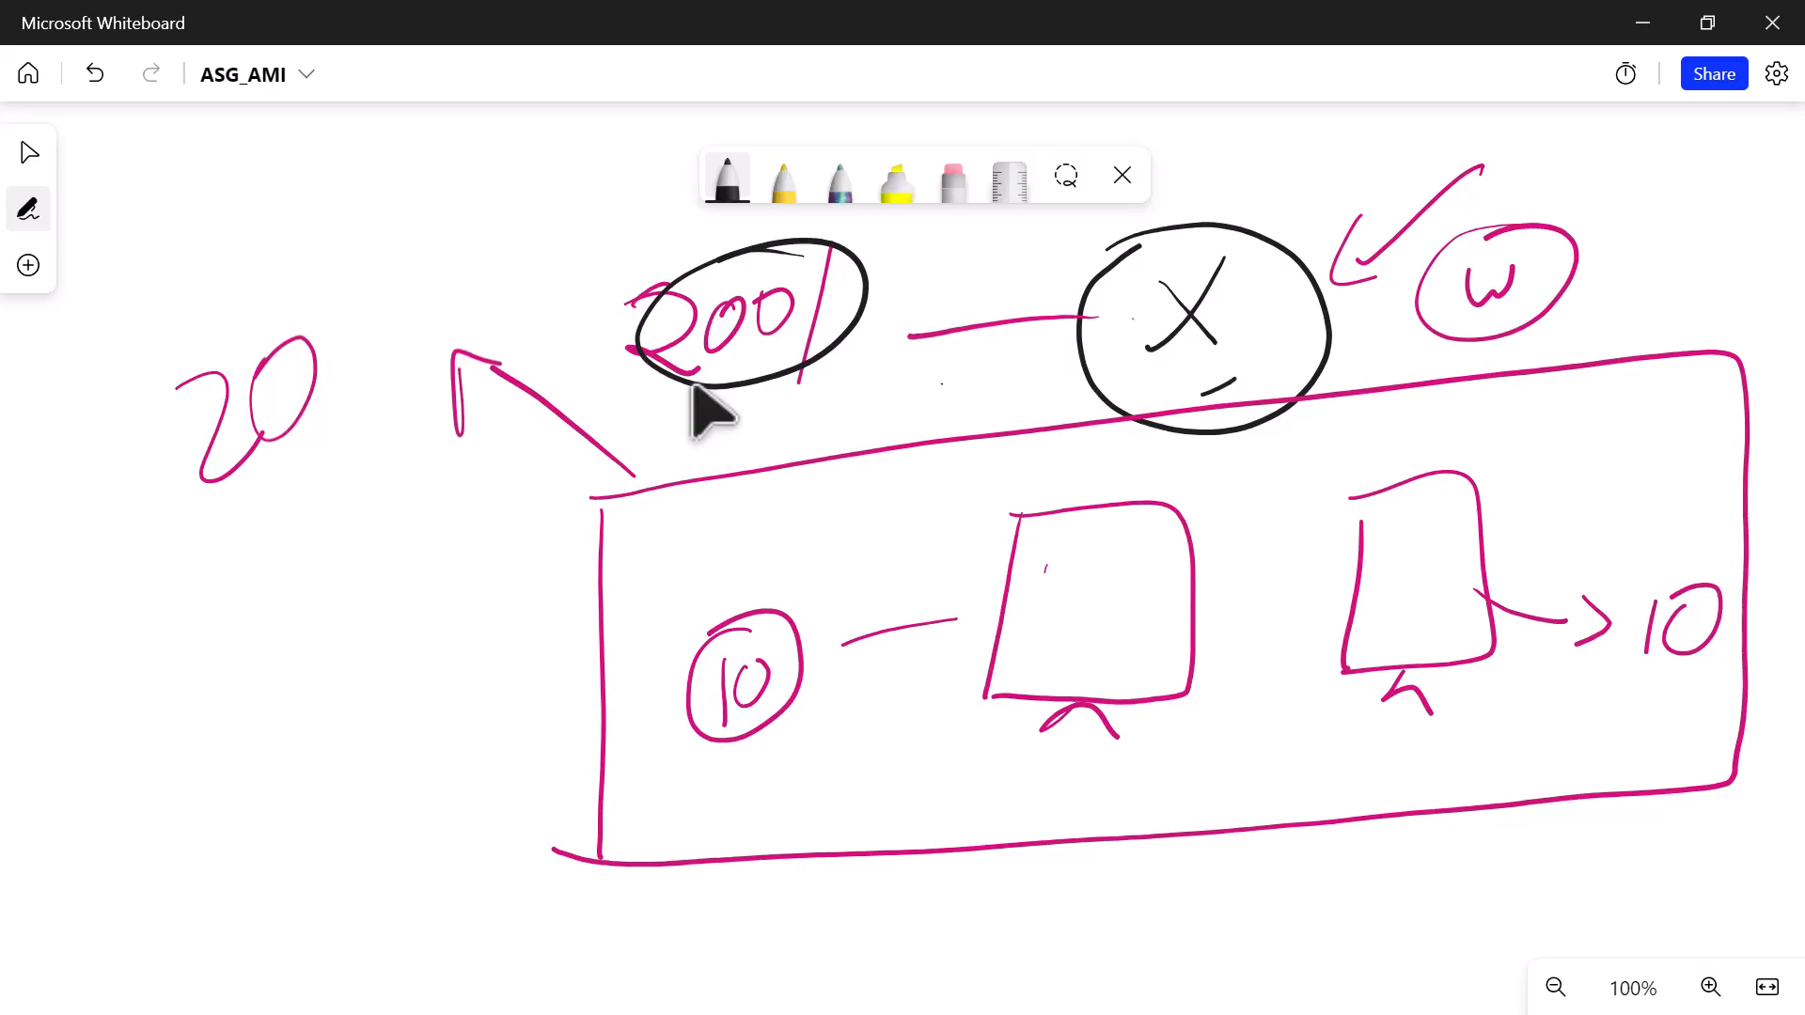
{"action": "mouse_move", "coordinate": [811, 336]}
{"action": "left_mouse_down"}
{"action": "mouse_move", "coordinate": [832, 432]}
{"action": "mouse_move", "coordinate": [846, 399]}
{"action": "left_mouse_up"}
- Sketch nine small black computers inside the magenta box and circle the 200 a second time
{"action": "mouse_move", "coordinate": [1553, 411]}
{"action": "left_mouse_down"}
{"action": "mouse_move", "coordinate": [1545, 522]}
{"action": "mouse_move", "coordinate": [1669, 507]}
{"action": "mouse_move", "coordinate": [1538, 520]}
{"action": "mouse_move", "coordinate": [1641, 545]}
{"action": "left_mouse_up"}
{"action": "mouse_move", "coordinate": [755, 504]}
{"action": "left_mouse_down"}
{"action": "mouse_move", "coordinate": [752, 578]}
{"action": "mouse_move", "coordinate": [773, 501]}
{"action": "left_mouse_up"}
{"action": "mouse_move", "coordinate": [757, 503]}
{"action": "left_mouse_down"}
{"action": "mouse_move", "coordinate": [747, 570]}
{"action": "mouse_move", "coordinate": [799, 564]}
{"action": "left_mouse_up"}
{"action": "left_click_drag", "start_coordinate": [788, 560], "coordinate": [828, 602]}
{"action": "mouse_move", "coordinate": [821, 728]}
{"action": "left_mouse_down"}
{"action": "mouse_move", "coordinate": [814, 820]}
{"action": "mouse_move", "coordinate": [888, 834]}
{"action": "left_mouse_up"}
{"action": "mouse_move", "coordinate": [1202, 734]}
{"action": "left_mouse_down"}
{"action": "mouse_move", "coordinate": [1187, 846]}
{"action": "mouse_move", "coordinate": [1192, 825]}
{"action": "left_mouse_up"}
{"action": "left_click_drag", "start_coordinate": [1382, 735], "coordinate": [1380, 801]}
{"action": "mouse_move", "coordinate": [1374, 734]}
{"action": "left_mouse_down"}
{"action": "mouse_move", "coordinate": [1438, 769]}
{"action": "mouse_move", "coordinate": [1387, 818]}
{"action": "left_mouse_up"}
{"action": "left_click_drag", "start_coordinate": [1400, 806], "coordinate": [1459, 810]}
{"action": "left_click_drag", "start_coordinate": [1532, 726], "coordinate": [1530, 799]}
{"action": "left_click_drag", "start_coordinate": [1528, 703], "coordinate": [1533, 797]}
{"action": "left_click_drag", "start_coordinate": [1640, 709], "coordinate": [1641, 769]}
{"action": "mouse_move", "coordinate": [1633, 691]}
{"action": "left_mouse_down"}
{"action": "mouse_move", "coordinate": [1704, 722]}
{"action": "mouse_move", "coordinate": [1647, 777]}
{"action": "left_mouse_up"}
{"action": "left_click_drag", "start_coordinate": [1647, 773], "coordinate": [1707, 808]}
{"action": "mouse_move", "coordinate": [1574, 772]}
{"action": "left_mouse_down"}
{"action": "mouse_move", "coordinate": [1546, 818]}
{"action": "mouse_move", "coordinate": [1647, 805]}
{"action": "left_mouse_up"}
{"action": "mouse_move", "coordinate": [631, 783]}
{"action": "left_mouse_down"}
{"action": "mouse_move", "coordinate": [630, 859]}
{"action": "mouse_move", "coordinate": [696, 863]}
{"action": "left_mouse_up"}
{"action": "left_click_drag", "start_coordinate": [628, 547], "coordinate": [651, 618]}
{"action": "mouse_move", "coordinate": [642, 519]}
{"action": "left_mouse_down"}
{"action": "mouse_move", "coordinate": [690, 519]}
{"action": "mouse_move", "coordinate": [651, 620]}
{"action": "left_mouse_up"}
{"action": "left_click_drag", "start_coordinate": [662, 594], "coordinate": [715, 602]}
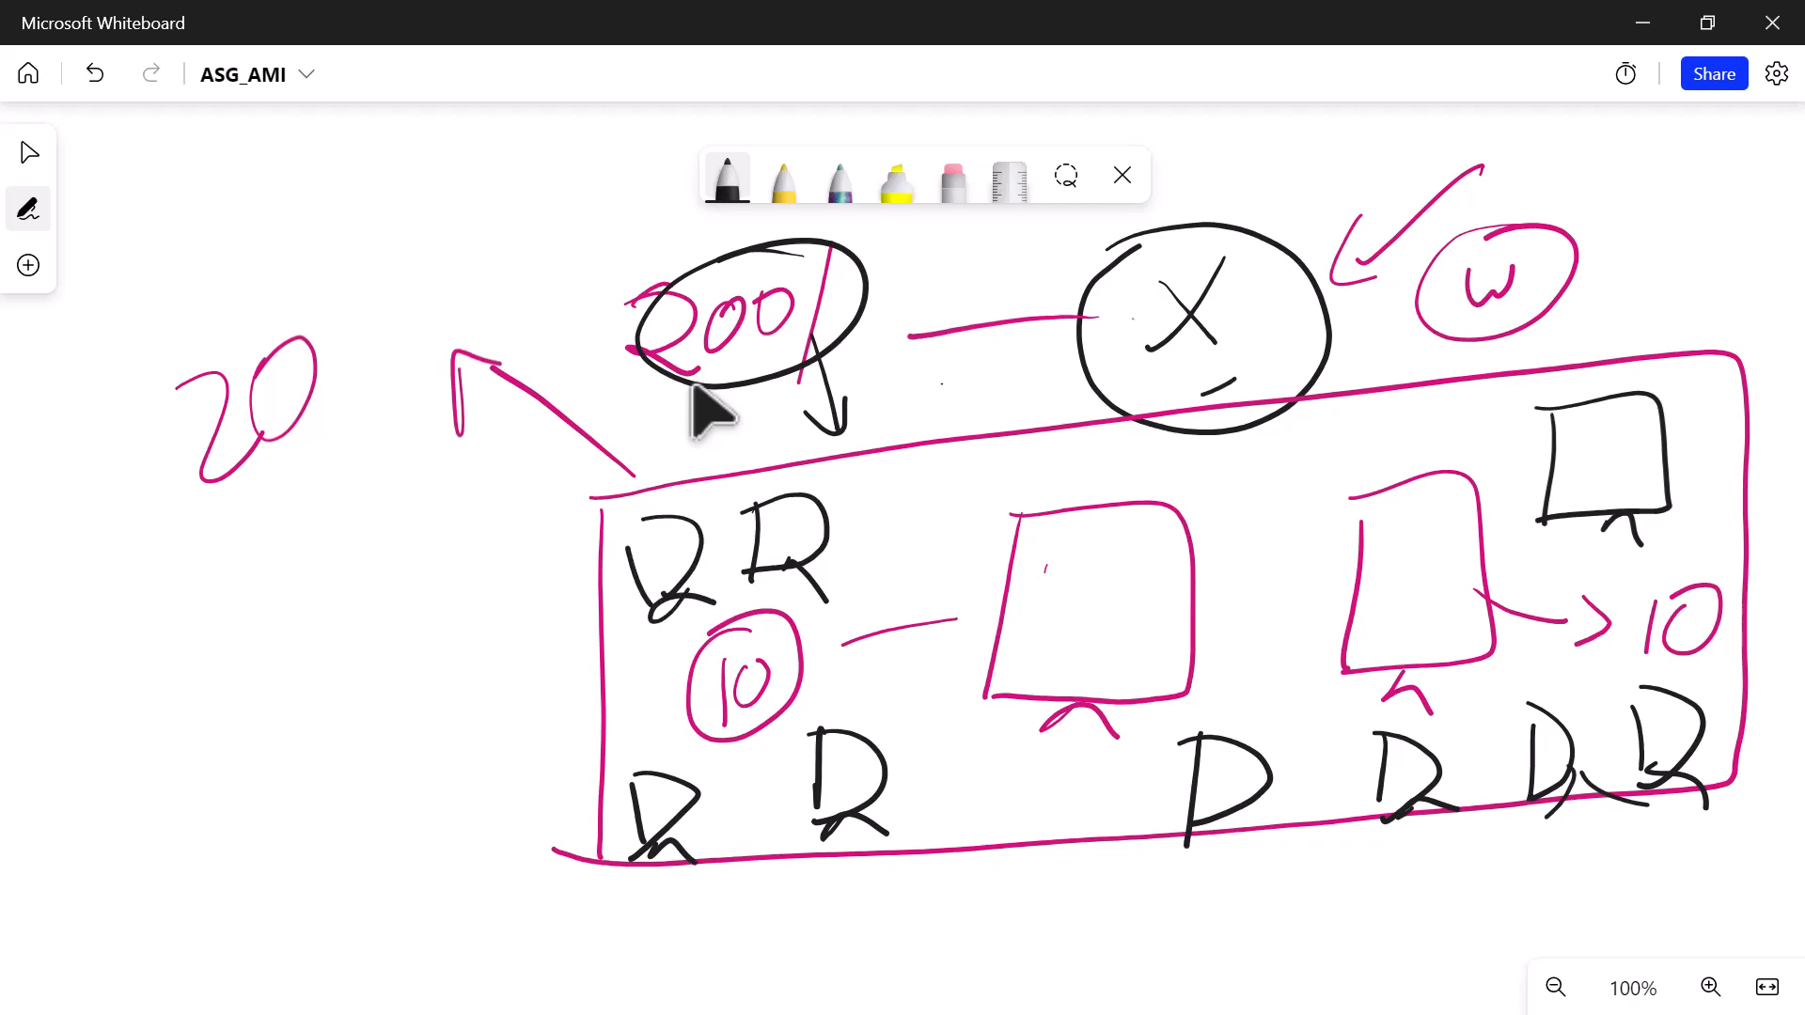
{"action": "mouse_move", "coordinate": [817, 246]}
{"action": "left_mouse_down"}
{"action": "mouse_move", "coordinate": [640, 273]}
{"action": "mouse_move", "coordinate": [832, 252]}
{"action": "left_mouse_up"}
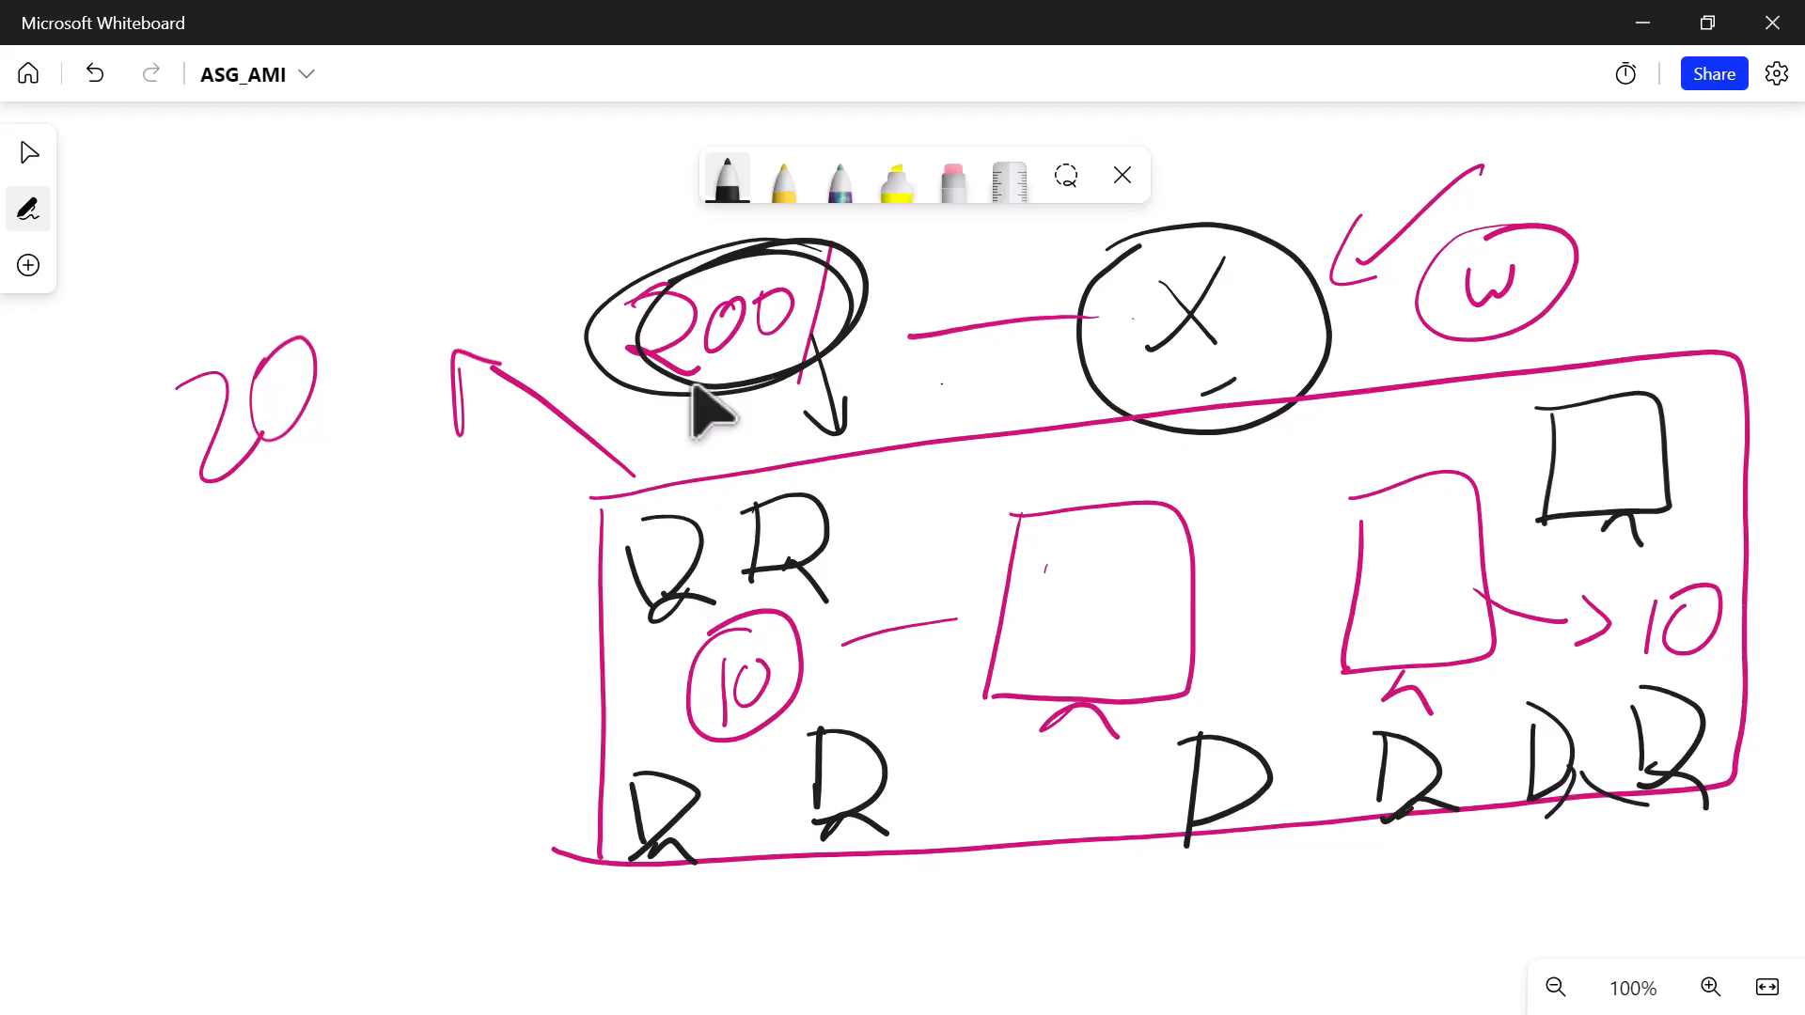
- Draw five black lines from the X circle to the small computers and add a circled M beside the W
{"action": "left_click_drag", "start_coordinate": [1113, 398], "coordinate": [865, 501]}
{"action": "left_click_drag", "start_coordinate": [1201, 397], "coordinate": [1561, 434]}
{"action": "left_click_drag", "start_coordinate": [1228, 435], "coordinate": [1226, 658]}
{"action": "left_click_drag", "start_coordinate": [1247, 447], "coordinate": [1379, 785]}
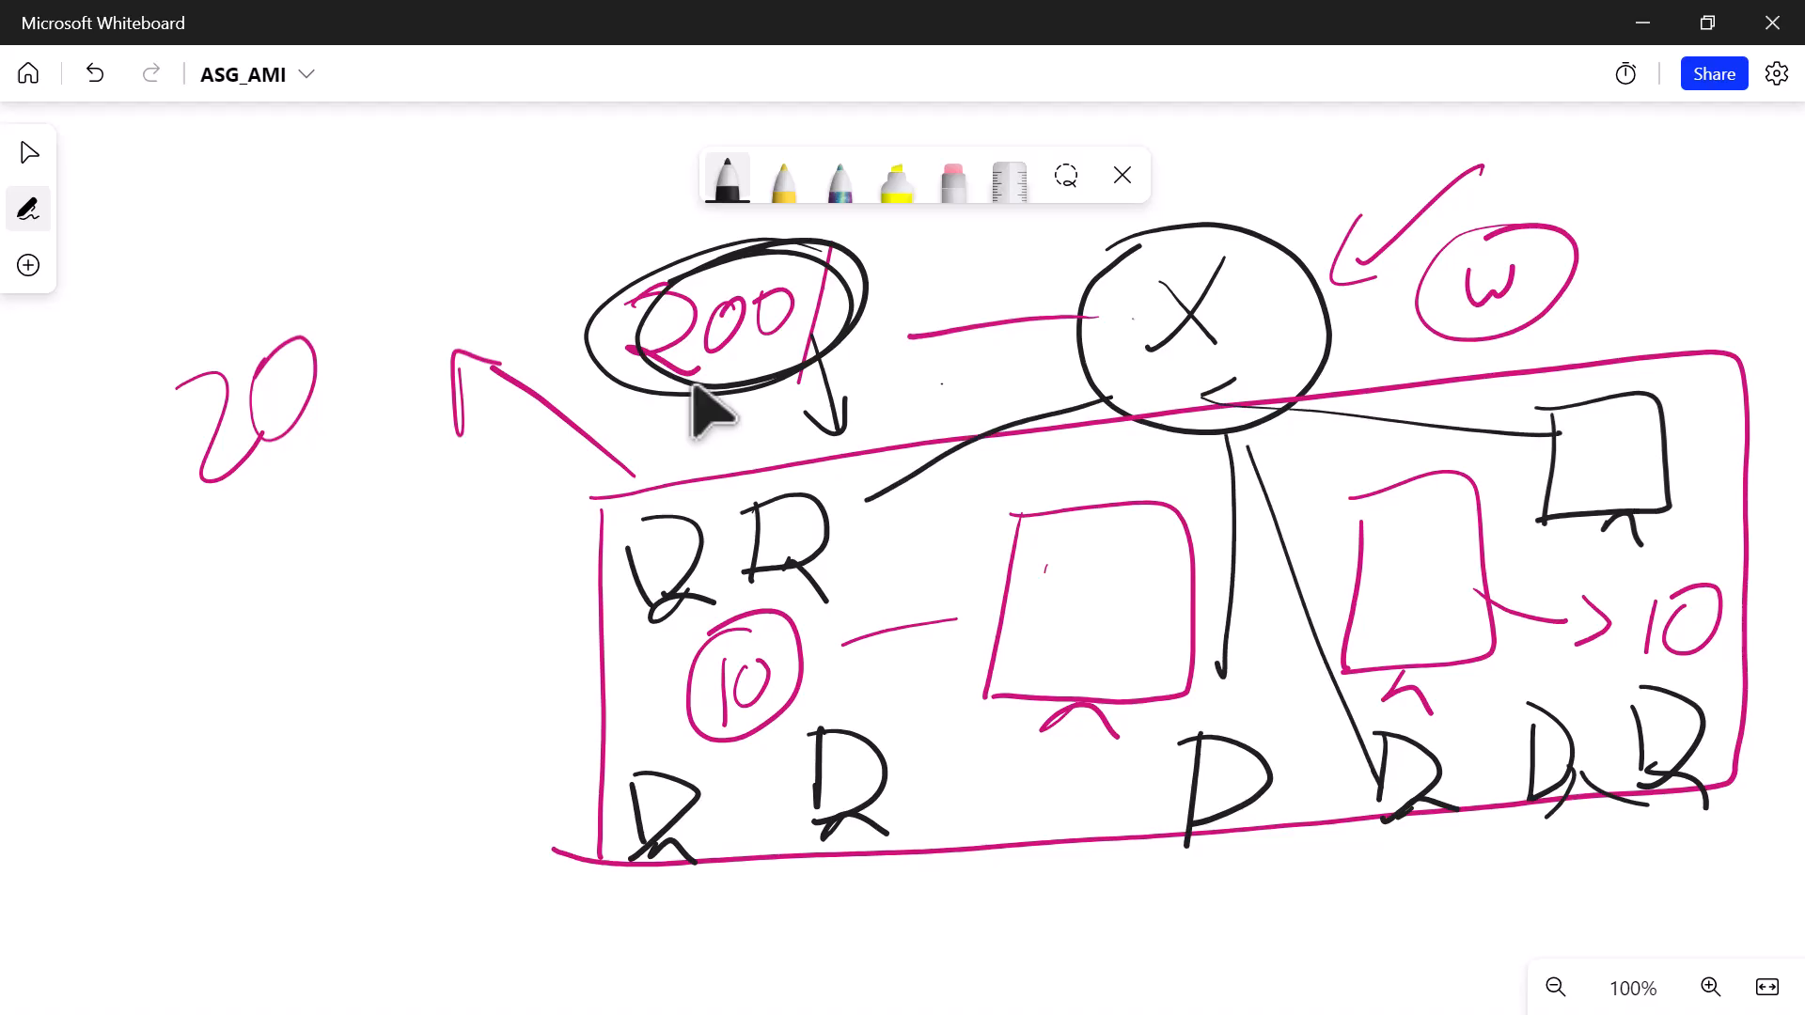
{"action": "left_click_drag", "start_coordinate": [836, 712], "coordinate": [1184, 423]}
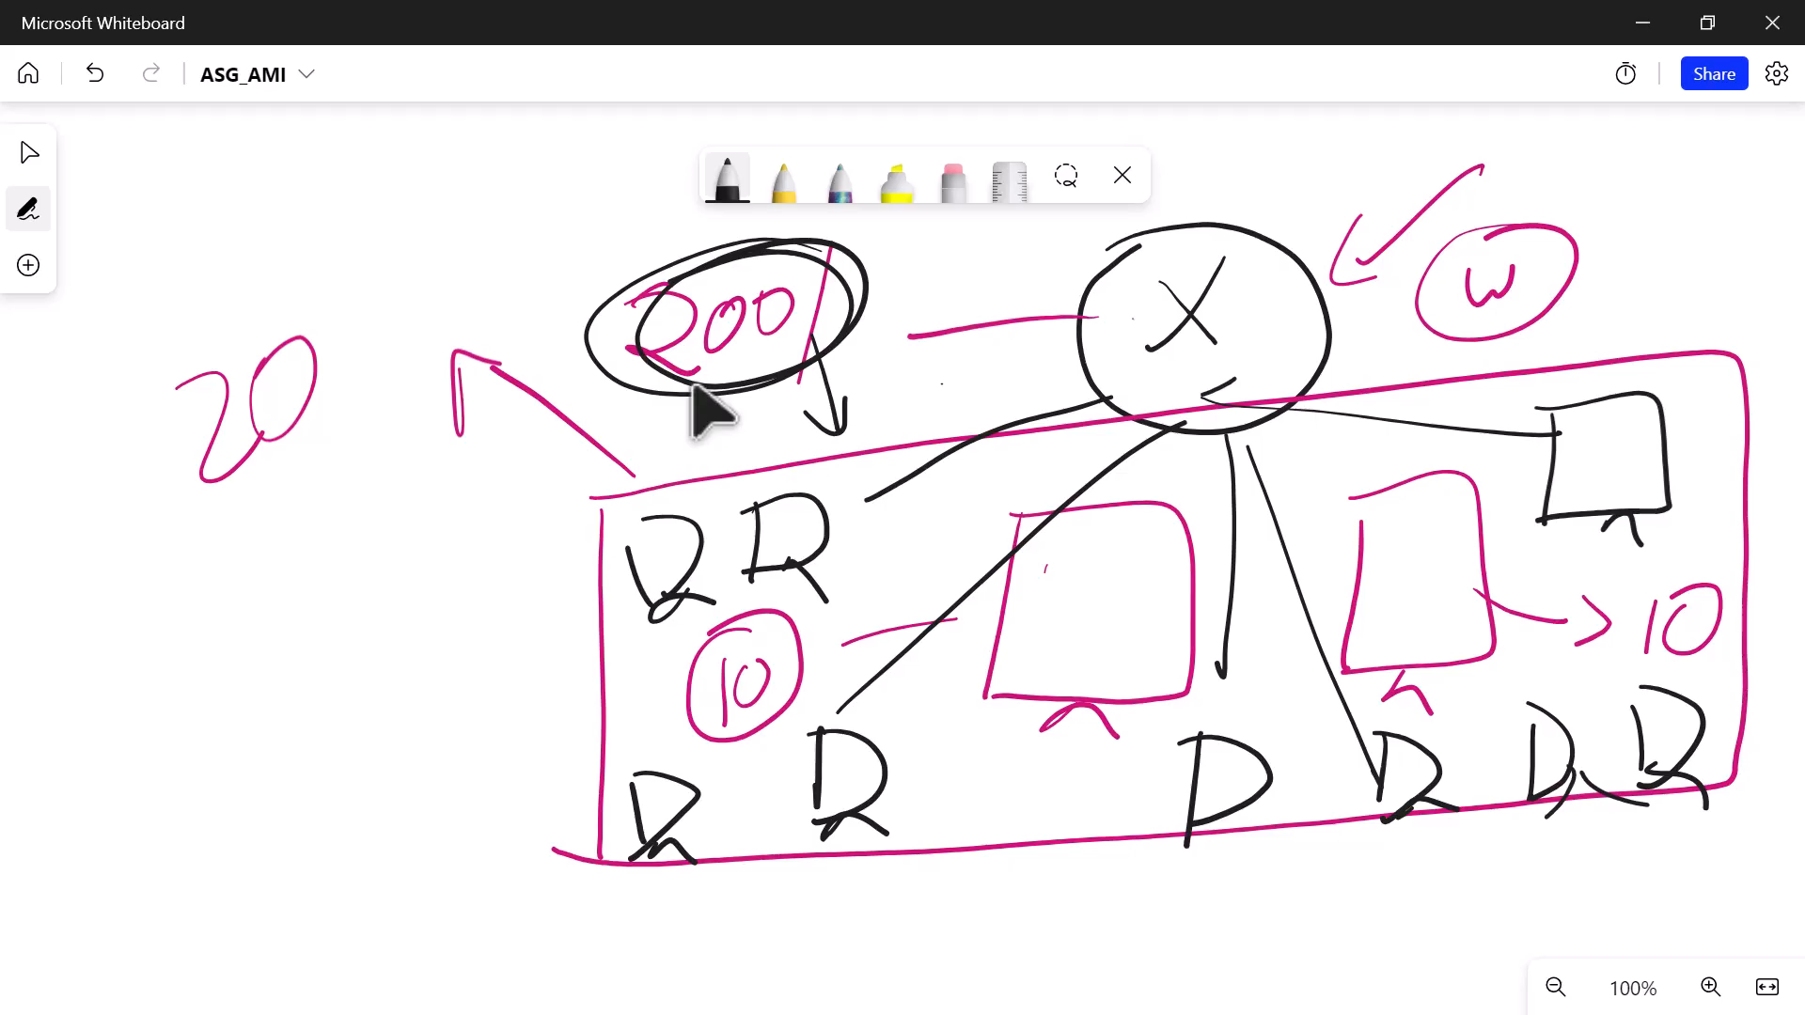
{"action": "mouse_move", "coordinate": [1641, 252]}
{"action": "left_mouse_down"}
{"action": "mouse_move", "coordinate": [1619, 308]}
{"action": "mouse_move", "coordinate": [1654, 250]}
{"action": "mouse_move", "coordinate": [1689, 282]}
{"action": "mouse_move", "coordinate": [1715, 270]}
{"action": "mouse_move", "coordinate": [1655, 222]}
{"action": "left_mouse_up"}
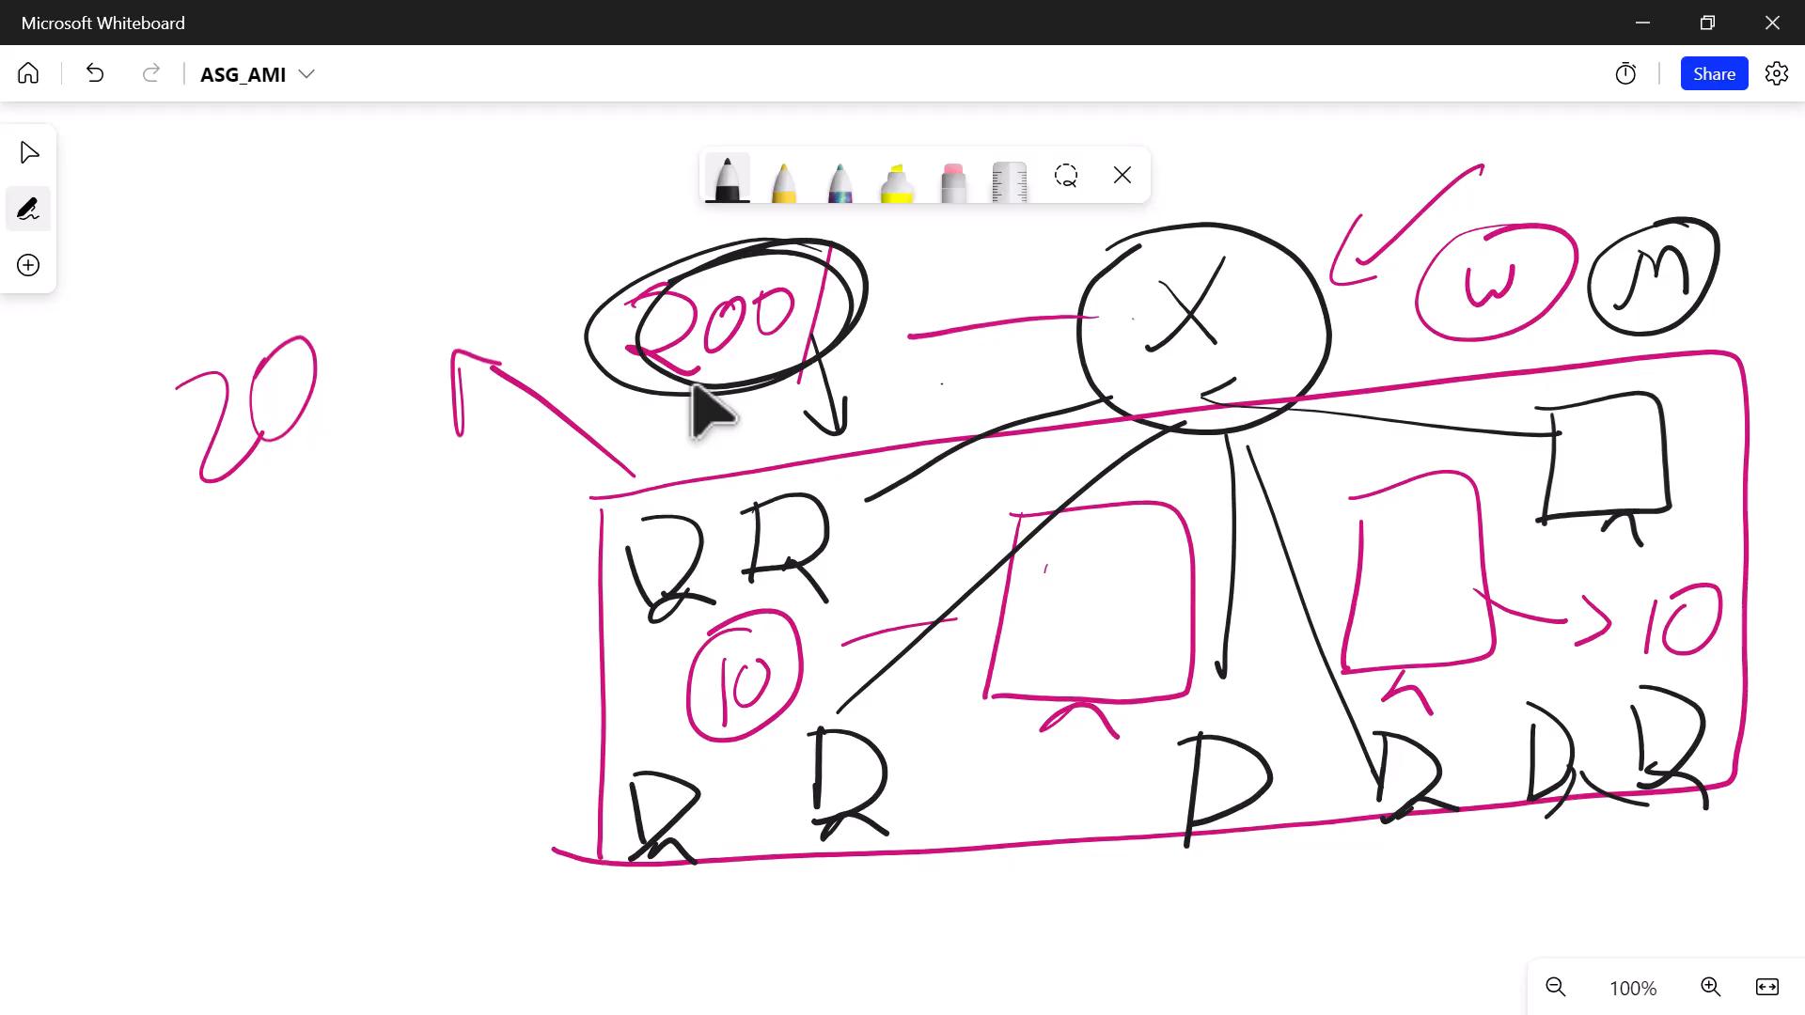
- Draw a yellow line from the 200 to a circled 20 outside the magenta box
{"action": "left_click", "coordinate": [726, 179]}
{"action": "left_click", "coordinate": [692, 306]}
{"action": "left_click_drag", "start_coordinate": [648, 344], "coordinate": [387, 625]}
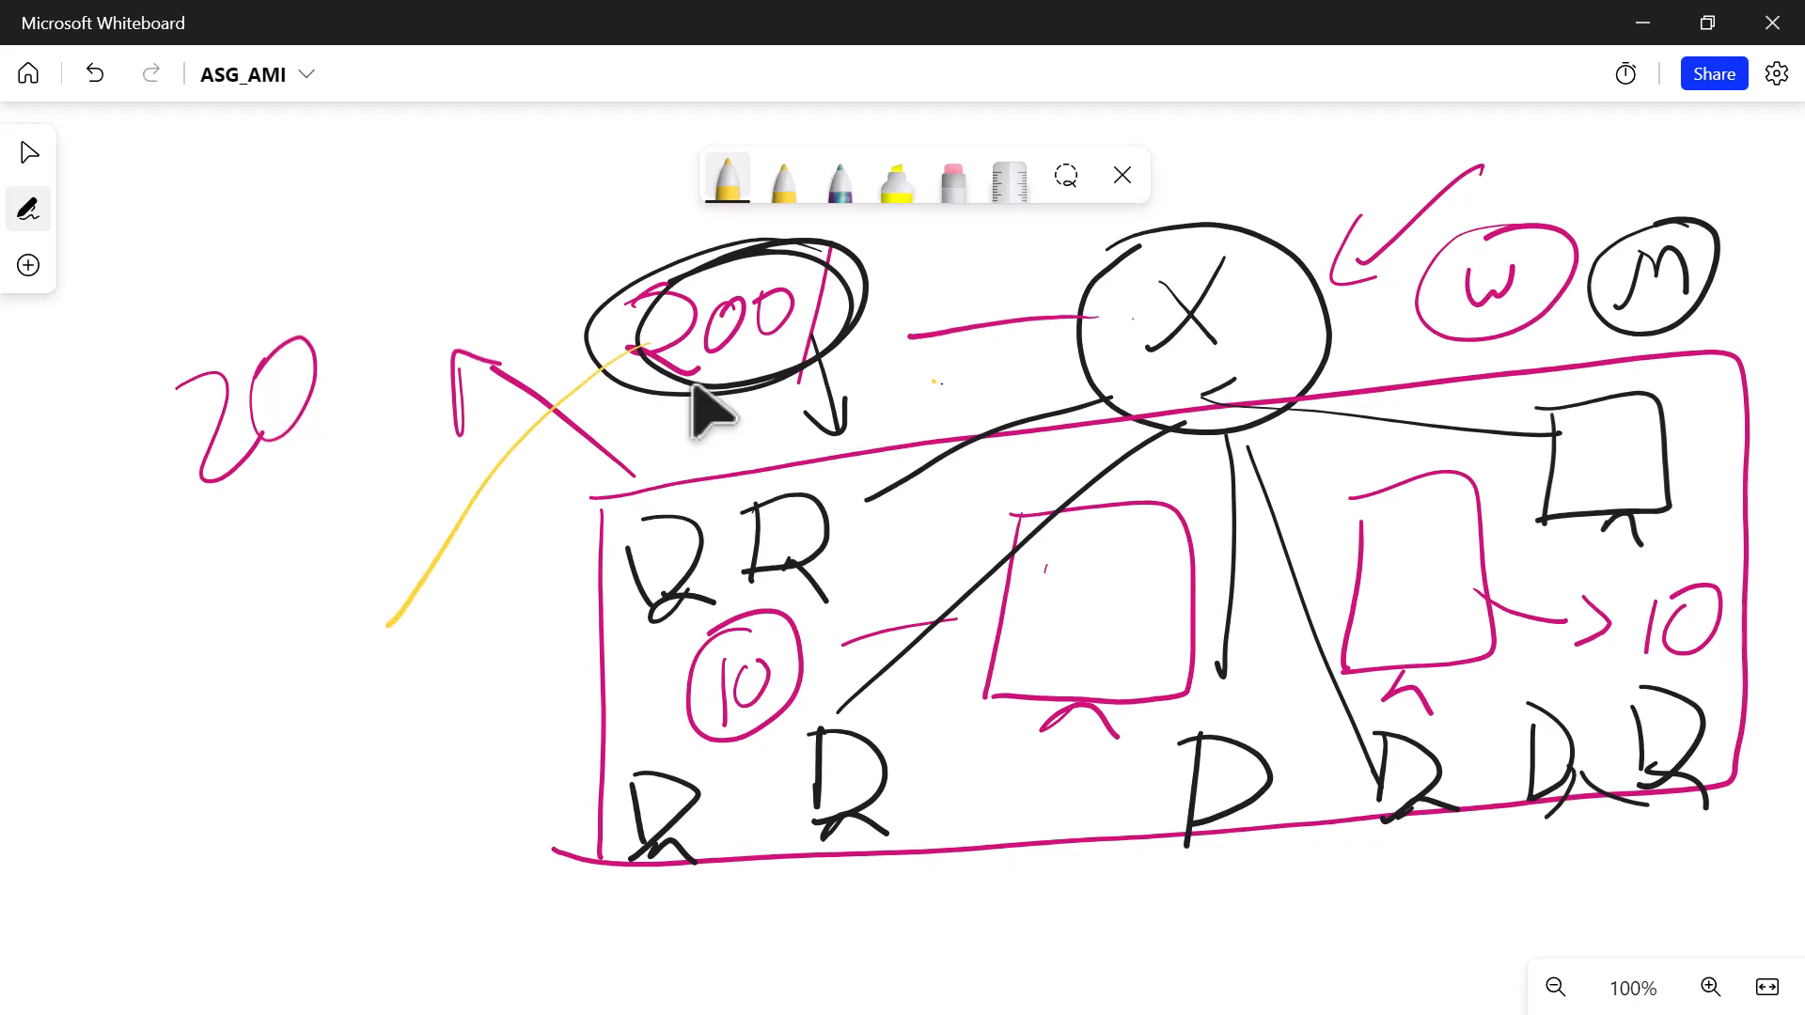
{"action": "mouse_move", "coordinate": [279, 717]}
{"action": "left_mouse_down"}
{"action": "mouse_move", "coordinate": [320, 799]}
{"action": "mouse_move", "coordinate": [383, 785]}
{"action": "left_mouse_up"}
{"action": "mouse_move", "coordinate": [376, 729]}
{"action": "left_mouse_down"}
{"action": "mouse_move", "coordinate": [405, 700]}
{"action": "mouse_move", "coordinate": [372, 748]}
{"action": "left_mouse_up"}
{"action": "mouse_move", "coordinate": [362, 648]}
{"action": "left_mouse_down"}
{"action": "mouse_move", "coordinate": [400, 645]}
{"action": "mouse_move", "coordinate": [282, 697]}
{"action": "left_mouse_up"}
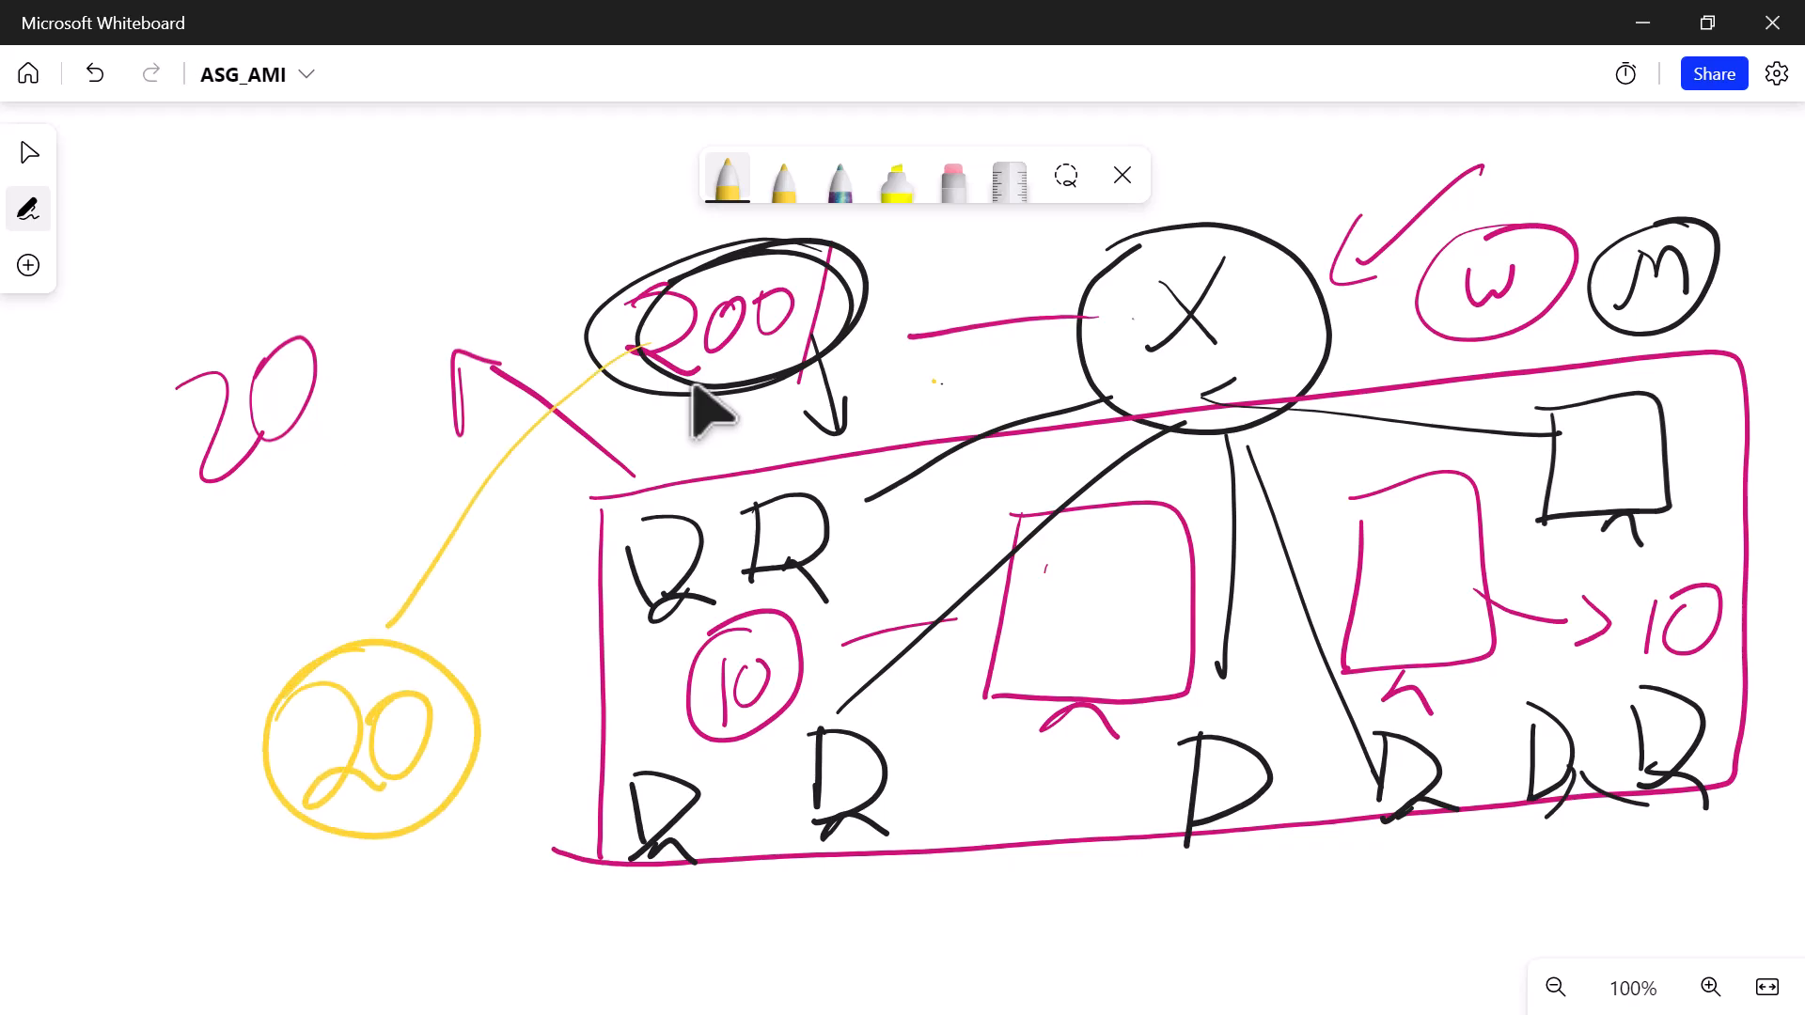
- Mark each of the nine small black computers with a yellow slash
{"action": "left_click_drag", "start_coordinate": [636, 564], "coordinate": [694, 510]}
{"action": "left_click_drag", "start_coordinate": [771, 536], "coordinate": [805, 511]}
{"action": "left_click_drag", "start_coordinate": [1590, 467], "coordinate": [1693, 429]}
{"action": "left_click_drag", "start_coordinate": [1664, 734], "coordinate": [1706, 700]}
{"action": "left_click_drag", "start_coordinate": [1535, 761], "coordinate": [1587, 723]}
{"action": "left_click_drag", "start_coordinate": [1377, 781], "coordinate": [1415, 750]}
{"action": "left_click_drag", "start_coordinate": [1196, 804], "coordinate": [1239, 761]}
{"action": "left_click_drag", "start_coordinate": [814, 781], "coordinate": [849, 756]}
{"action": "left_click_drag", "start_coordinate": [630, 831], "coordinate": [669, 782]}
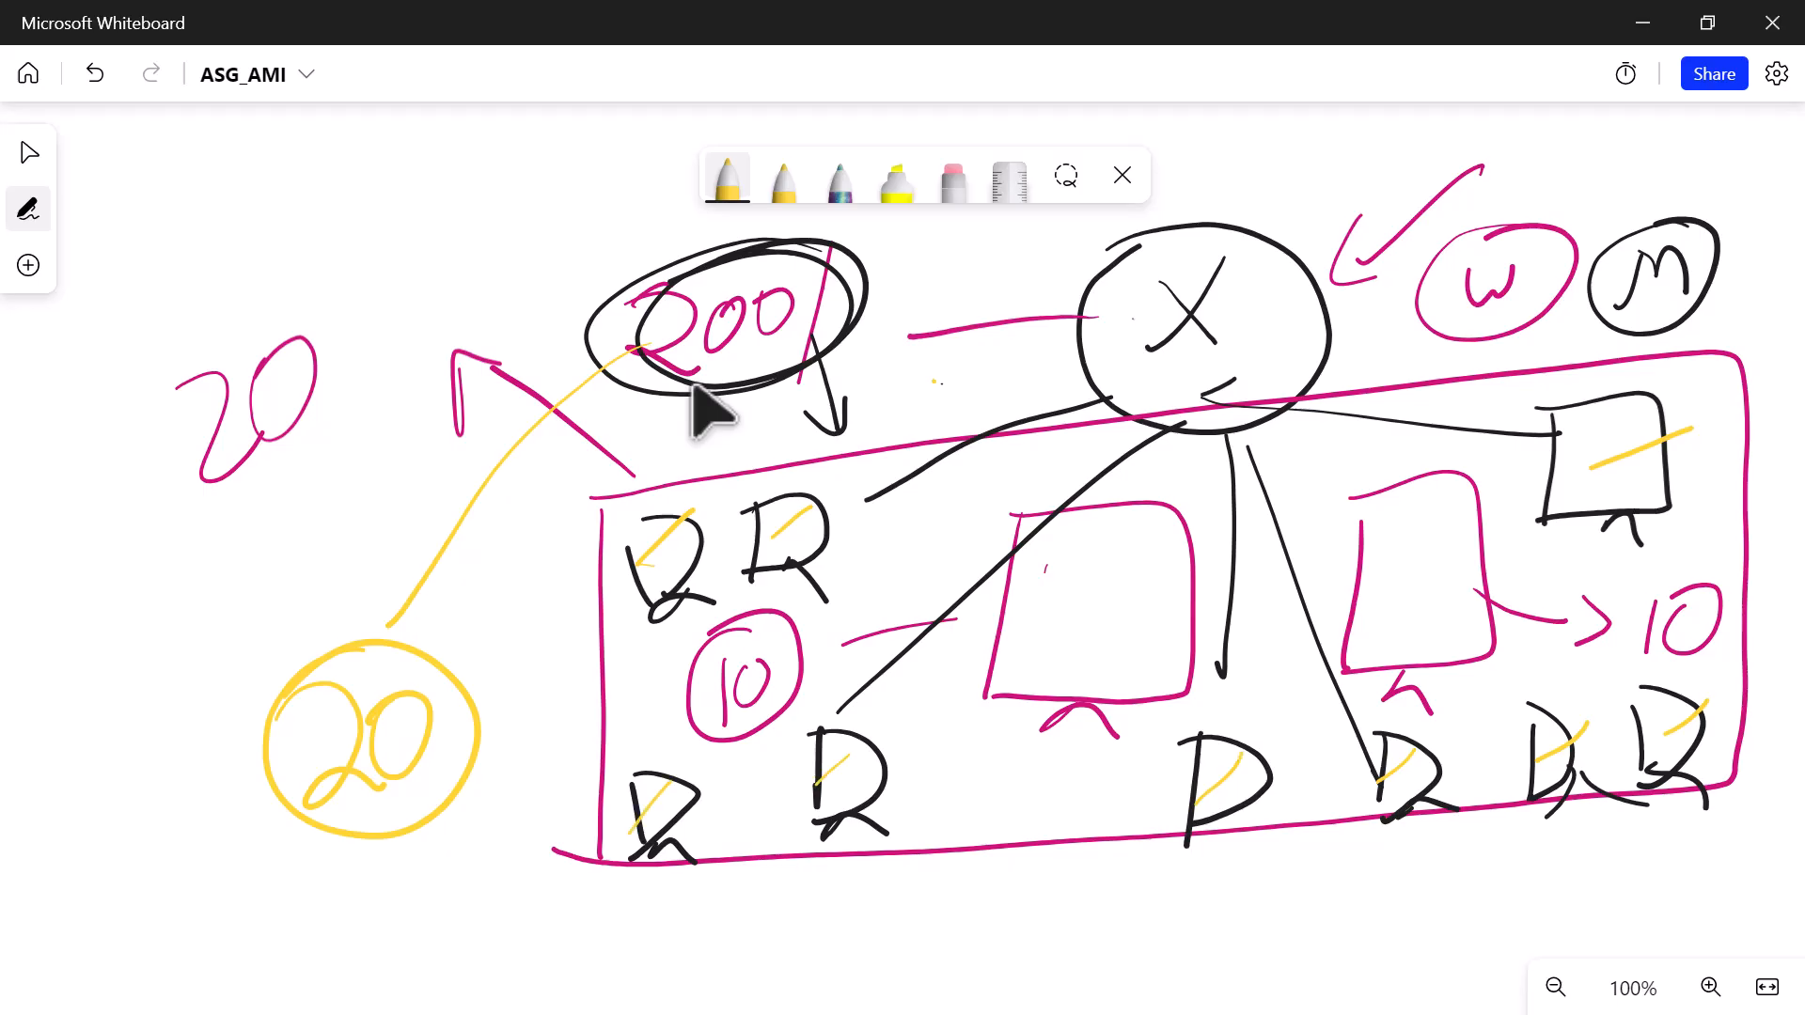
- Circle the four small black computers around the circled magenta 10 in yellow
{"action": "mouse_move", "coordinate": [818, 482]}
{"action": "left_mouse_down"}
{"action": "mouse_move", "coordinate": [752, 576]}
{"action": "mouse_move", "coordinate": [781, 481]}
{"action": "mouse_move", "coordinate": [623, 564]}
{"action": "mouse_move", "coordinate": [696, 508]}
{"action": "left_mouse_up"}
{"action": "mouse_move", "coordinate": [686, 752]}
{"action": "left_mouse_down"}
{"action": "mouse_move", "coordinate": [658, 752]}
{"action": "mouse_move", "coordinate": [691, 757]}
{"action": "left_mouse_up"}
{"action": "mouse_move", "coordinate": [884, 712]}
{"action": "left_mouse_down"}
{"action": "mouse_move", "coordinate": [795, 818]}
{"action": "mouse_move", "coordinate": [783, 748]}
{"action": "left_mouse_up"}
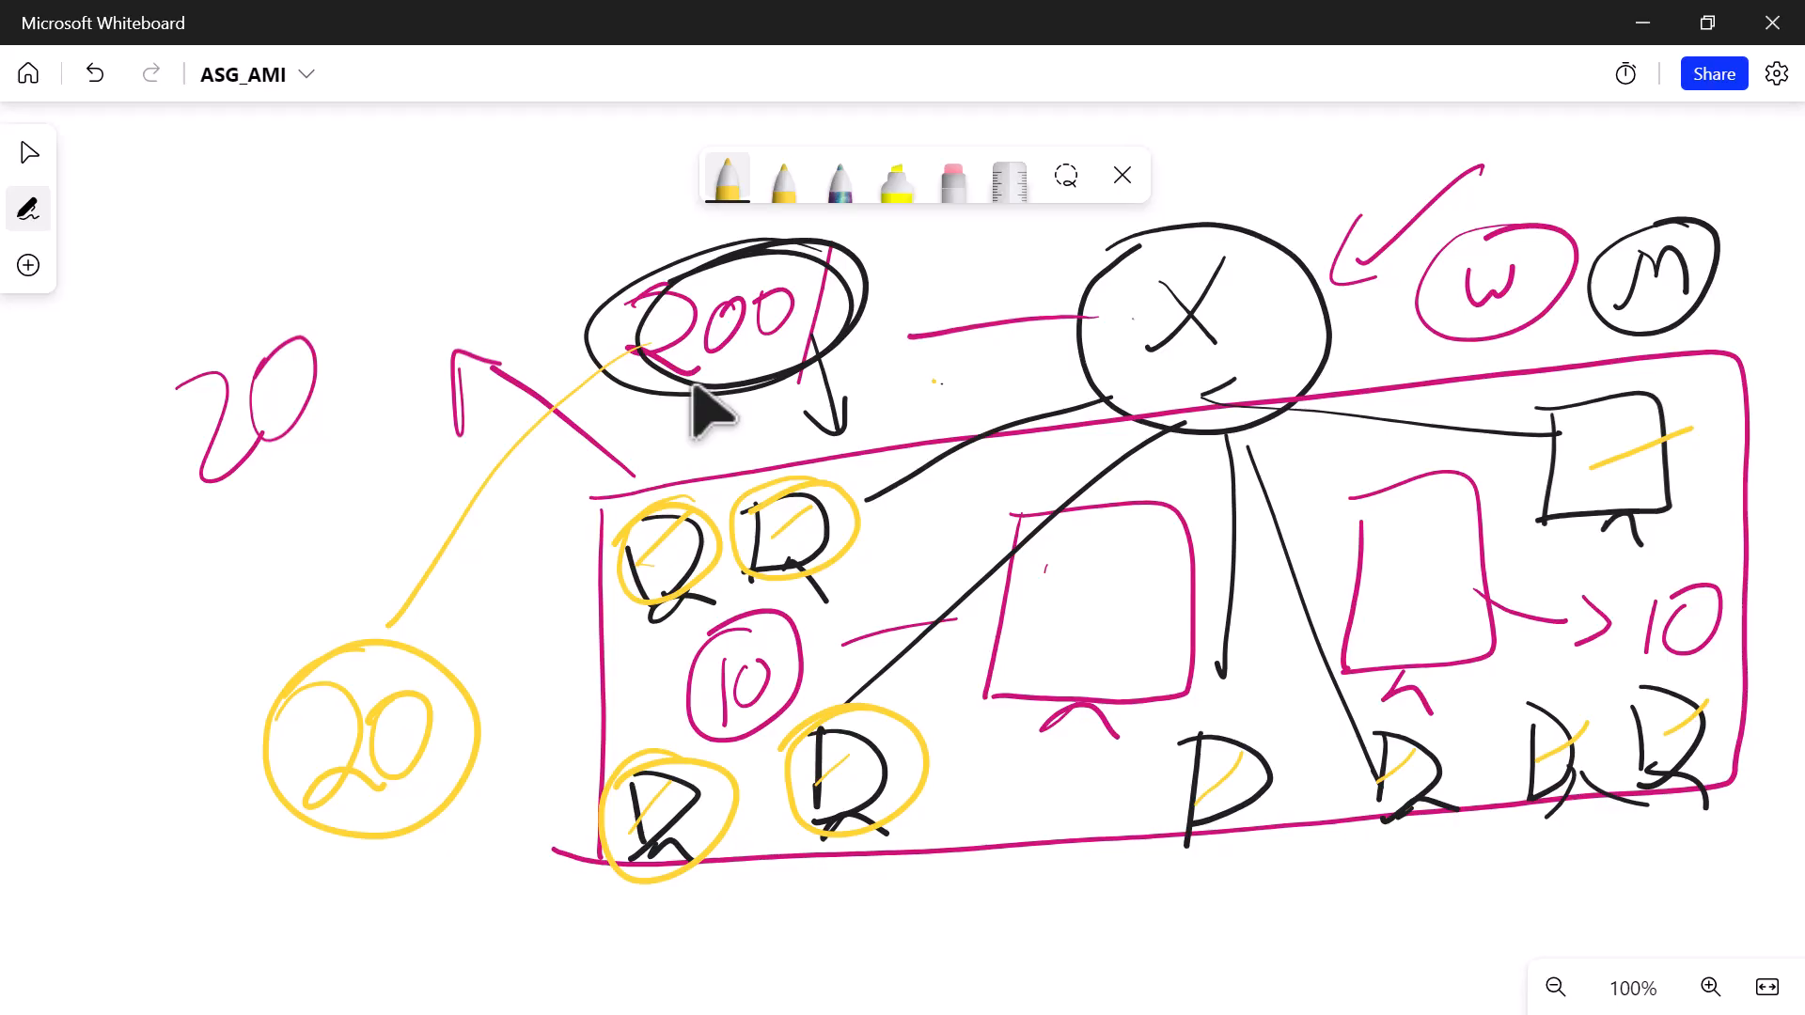
- Draw a yellow circled X on a blank area below the first sketch and link it to 20
{"action": "scroll", "coordinate": [709, 414], "scroll_direction": "down", "scroll_amount": 3}
{"action": "scroll", "coordinate": [710, 413], "scroll_direction": "down", "scroll_amount": 10}
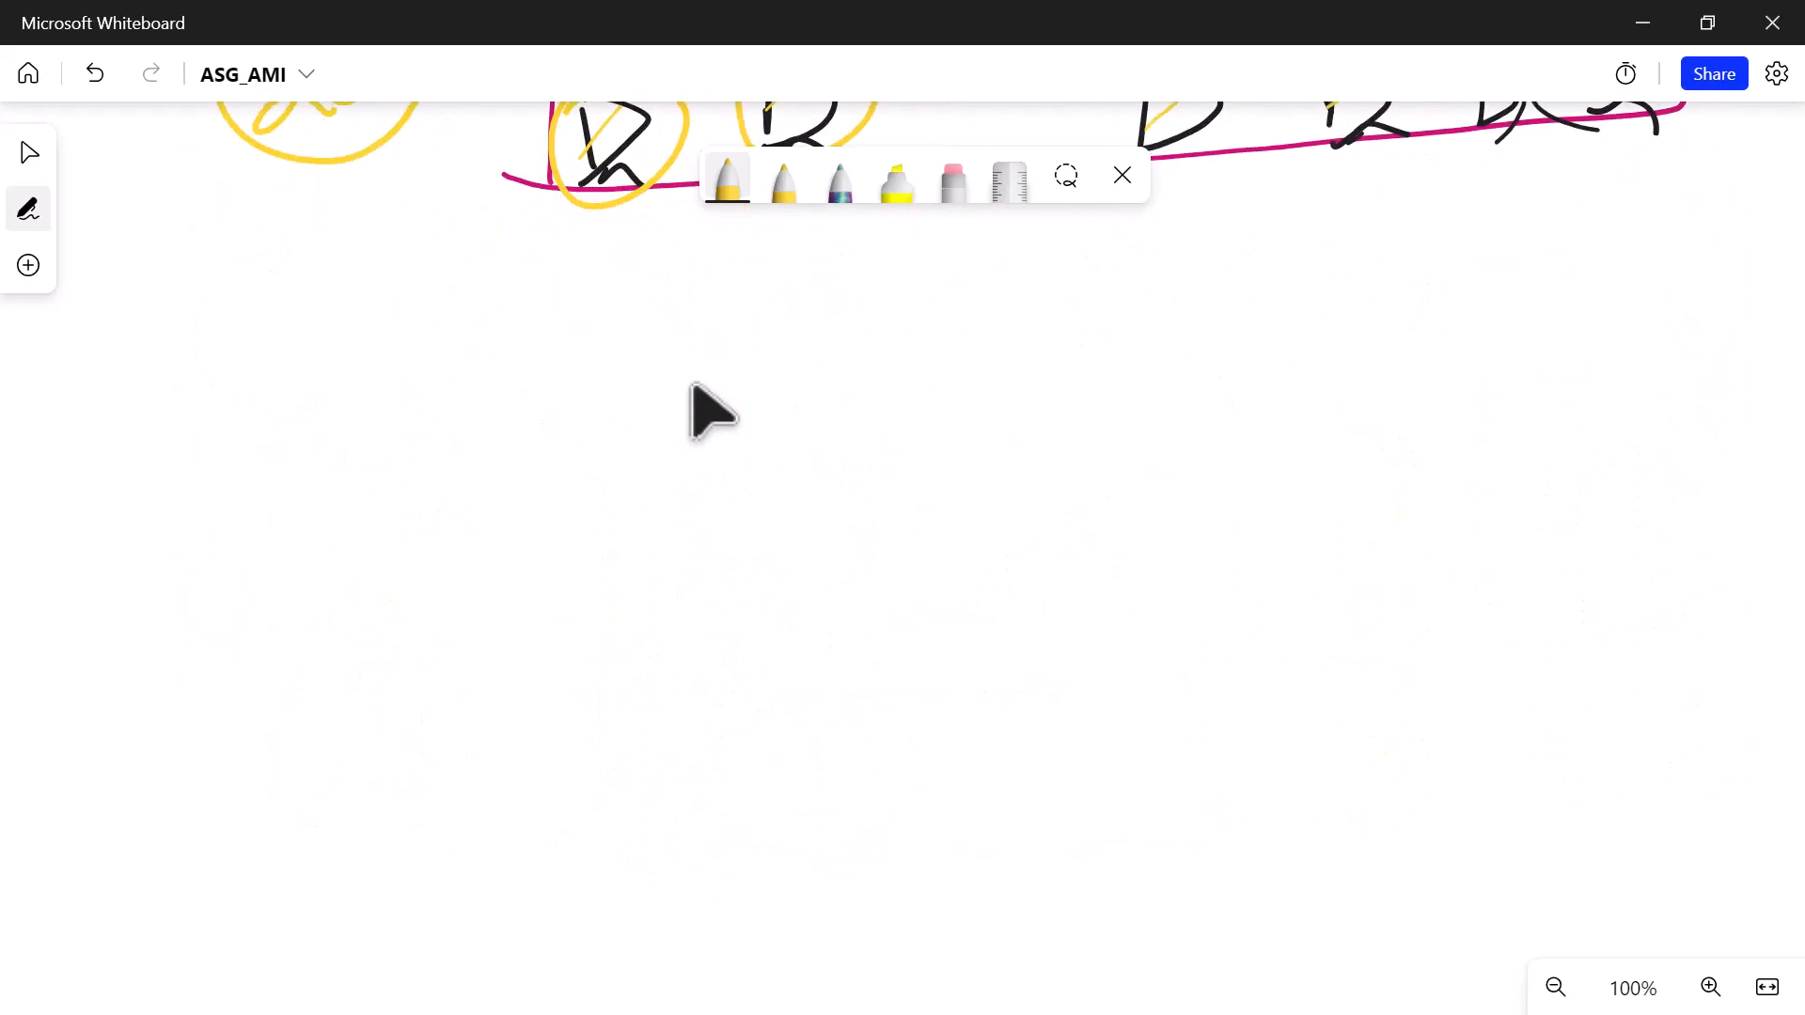
{"action": "mouse_move", "coordinate": [987, 293]}
{"action": "left_mouse_down"}
{"action": "mouse_move", "coordinate": [912, 381]}
{"action": "mouse_move", "coordinate": [964, 376]}
{"action": "left_mouse_up"}
{"action": "mouse_move", "coordinate": [1001, 280]}
{"action": "left_mouse_down"}
{"action": "mouse_move", "coordinate": [866, 325]}
{"action": "mouse_move", "coordinate": [982, 293]}
{"action": "left_mouse_up"}
{"action": "left_click", "coordinate": [728, 180]}
{"action": "left_click_drag", "start_coordinate": [1082, 430], "coordinate": [1092, 429]}
{"action": "mouse_move", "coordinate": [1071, 344]}
{"action": "left_mouse_down"}
{"action": "mouse_move", "coordinate": [1215, 321]}
{"action": "mouse_move", "coordinate": [1261, 349]}
{"action": "left_mouse_up"}
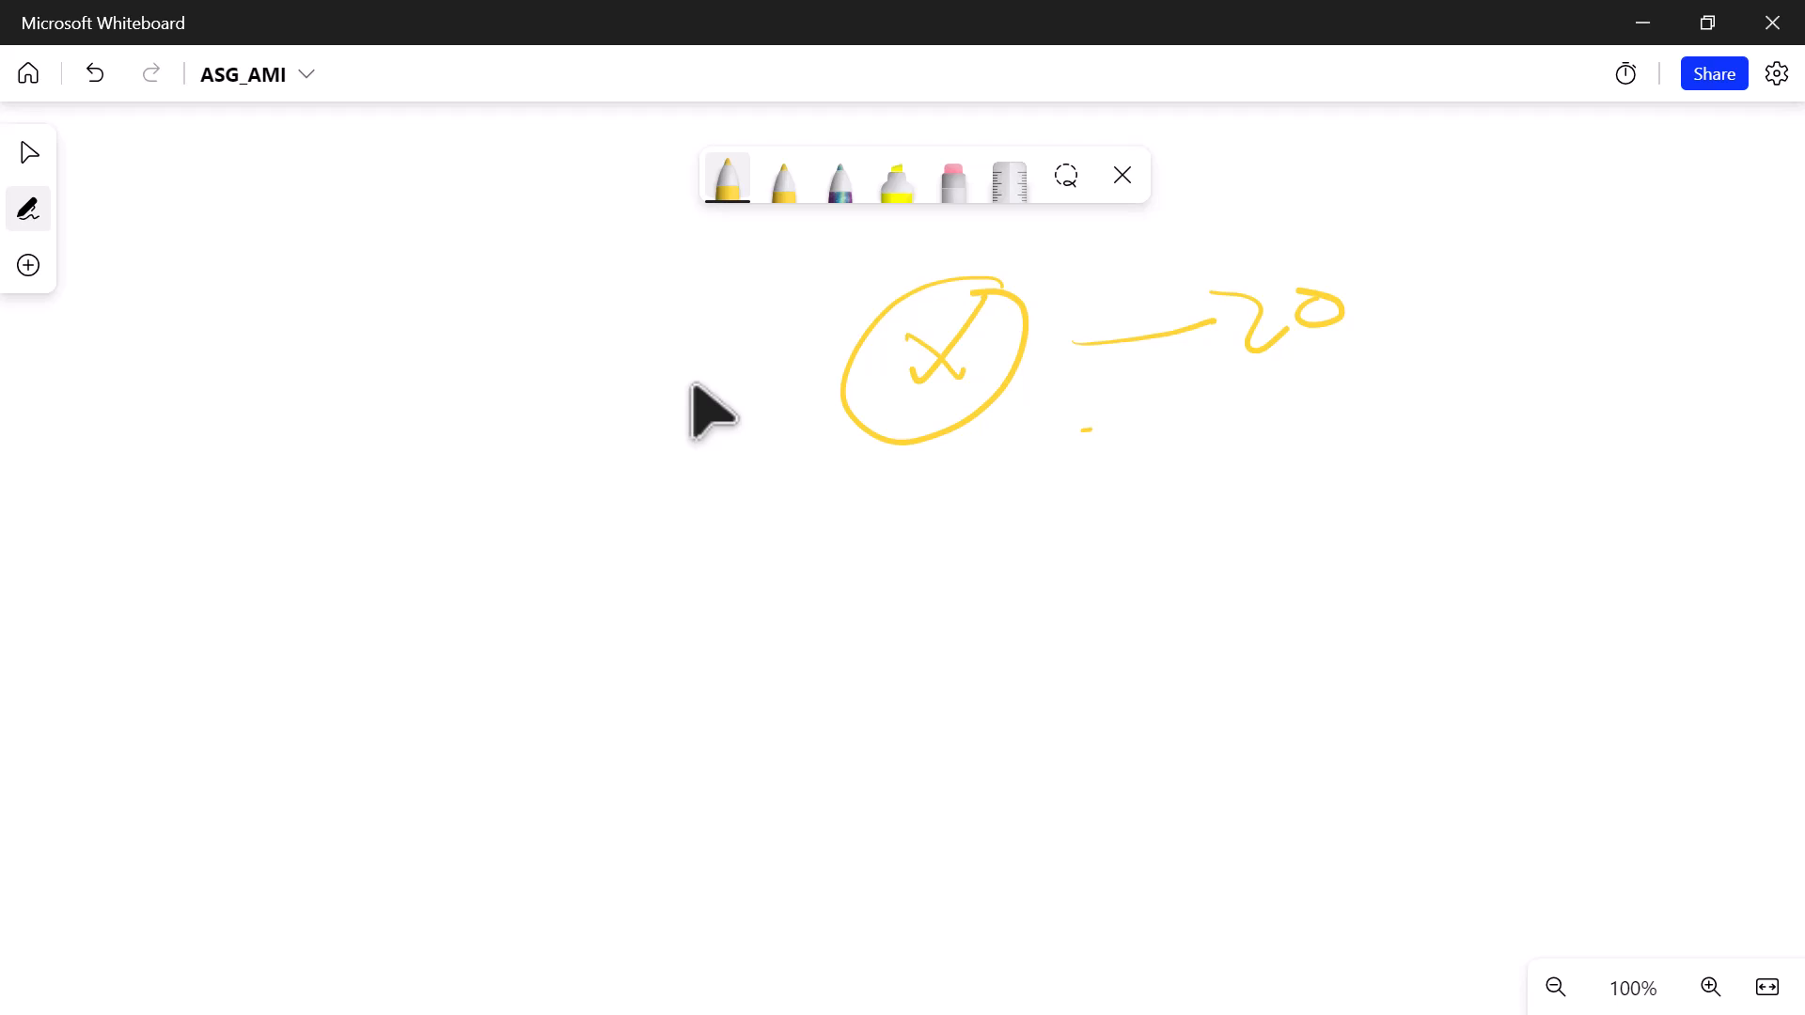
- Draw two black computers side by side below the yellow X circle
{"action": "left_click", "coordinate": [727, 178]}
{"action": "left_click", "coordinate": [624, 311]}
{"action": "left_click", "coordinate": [968, 497]}
{"action": "mouse_move", "coordinate": [861, 464]}
{"action": "left_mouse_down"}
{"action": "mouse_move", "coordinate": [842, 559]}
{"action": "mouse_move", "coordinate": [893, 557]}
{"action": "mouse_move", "coordinate": [833, 574]}
{"action": "left_mouse_up"}
{"action": "left_click_drag", "start_coordinate": [913, 563], "coordinate": [984, 573]}
{"action": "mouse_move", "coordinate": [1048, 445]}
{"action": "left_mouse_down"}
{"action": "mouse_move", "coordinate": [1043, 524]}
{"action": "mouse_move", "coordinate": [1123, 499]}
{"action": "mouse_move", "coordinate": [1041, 533]}
{"action": "left_mouse_up"}
{"action": "left_click_drag", "start_coordinate": [1081, 538], "coordinate": [1154, 564]}
- Draw a black arrow from the yellow X circle to the number 40
{"action": "left_click_drag", "start_coordinate": [994, 397], "coordinate": [1234, 409]}
{"action": "mouse_move", "coordinate": [1203, 395]}
{"action": "left_mouse_down"}
{"action": "mouse_move", "coordinate": [1274, 414]}
{"action": "mouse_move", "coordinate": [1222, 437]}
{"action": "left_mouse_up"}
{"action": "mouse_move", "coordinate": [1342, 363]}
{"action": "left_mouse_down"}
{"action": "mouse_move", "coordinate": [1315, 423]}
{"action": "mouse_move", "coordinate": [1396, 423]}
{"action": "left_mouse_up"}
{"action": "left_click_drag", "start_coordinate": [1354, 388], "coordinate": [1360, 449]}
{"action": "left_click_drag", "start_coordinate": [1434, 372], "coordinate": [1415, 381]}
- Add two more black computers to the row and enclose all four in a black outline
{"action": "mouse_move", "coordinate": [656, 460]}
{"action": "left_mouse_down"}
{"action": "mouse_move", "coordinate": [639, 601]}
{"action": "mouse_move", "coordinate": [614, 604]}
{"action": "mouse_move", "coordinate": [717, 643]}
{"action": "left_mouse_up"}
{"action": "left_click_drag", "start_coordinate": [459, 484], "coordinate": [469, 606]}
{"action": "mouse_move", "coordinate": [445, 480]}
{"action": "left_mouse_down"}
{"action": "mouse_move", "coordinate": [564, 475]}
{"action": "mouse_move", "coordinate": [460, 620]}
{"action": "mouse_move", "coordinate": [564, 661]}
{"action": "left_mouse_up"}
{"action": "mouse_move", "coordinate": [327, 465]}
{"action": "left_mouse_down"}
{"action": "mouse_move", "coordinate": [1081, 441]}
{"action": "mouse_move", "coordinate": [701, 686]}
{"action": "mouse_move", "coordinate": [325, 468]}
{"action": "left_mouse_up"}
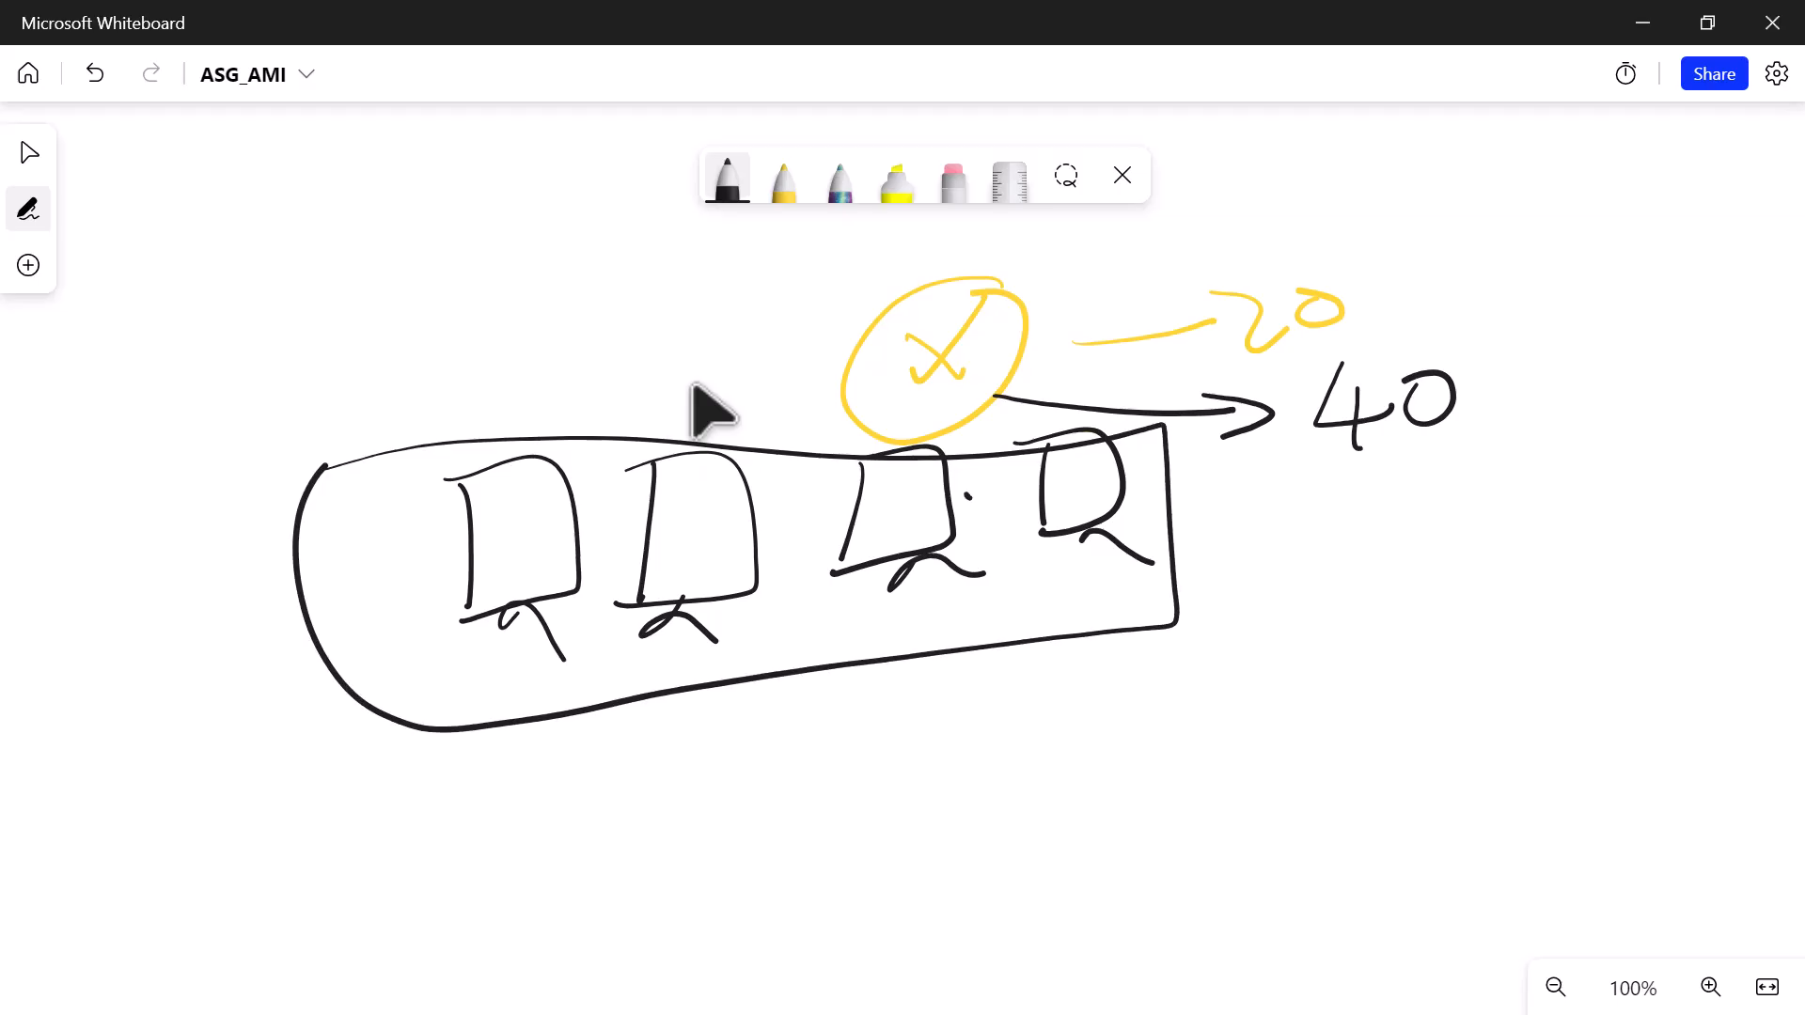
- Draw a black arrow from the yellow X circle to 60 and squeeze two small computers into the outline's free end
{"action": "mouse_move", "coordinate": [978, 352]}
{"action": "left_mouse_down"}
{"action": "mouse_move", "coordinate": [1411, 537]}
{"action": "mouse_move", "coordinate": [1380, 595]}
{"action": "left_mouse_up"}
{"action": "left_click_drag", "start_coordinate": [1521, 487], "coordinate": [1486, 557]}
{"action": "mouse_move", "coordinate": [1542, 515]}
{"action": "left_mouse_down"}
{"action": "mouse_move", "coordinate": [1525, 564]}
{"action": "mouse_move", "coordinate": [1542, 515]}
{"action": "left_mouse_up"}
{"action": "left_click_drag", "start_coordinate": [315, 510], "coordinate": [316, 639]}
{"action": "left_click_drag", "start_coordinate": [395, 512], "coordinate": [395, 609]}
{"action": "mouse_move", "coordinate": [421, 598]}
{"action": "left_mouse_down"}
{"action": "mouse_move", "coordinate": [408, 631]}
{"action": "mouse_move", "coordinate": [439, 644]}
{"action": "left_mouse_up"}
{"action": "left_click_drag", "start_coordinate": [333, 650], "coordinate": [385, 628]}
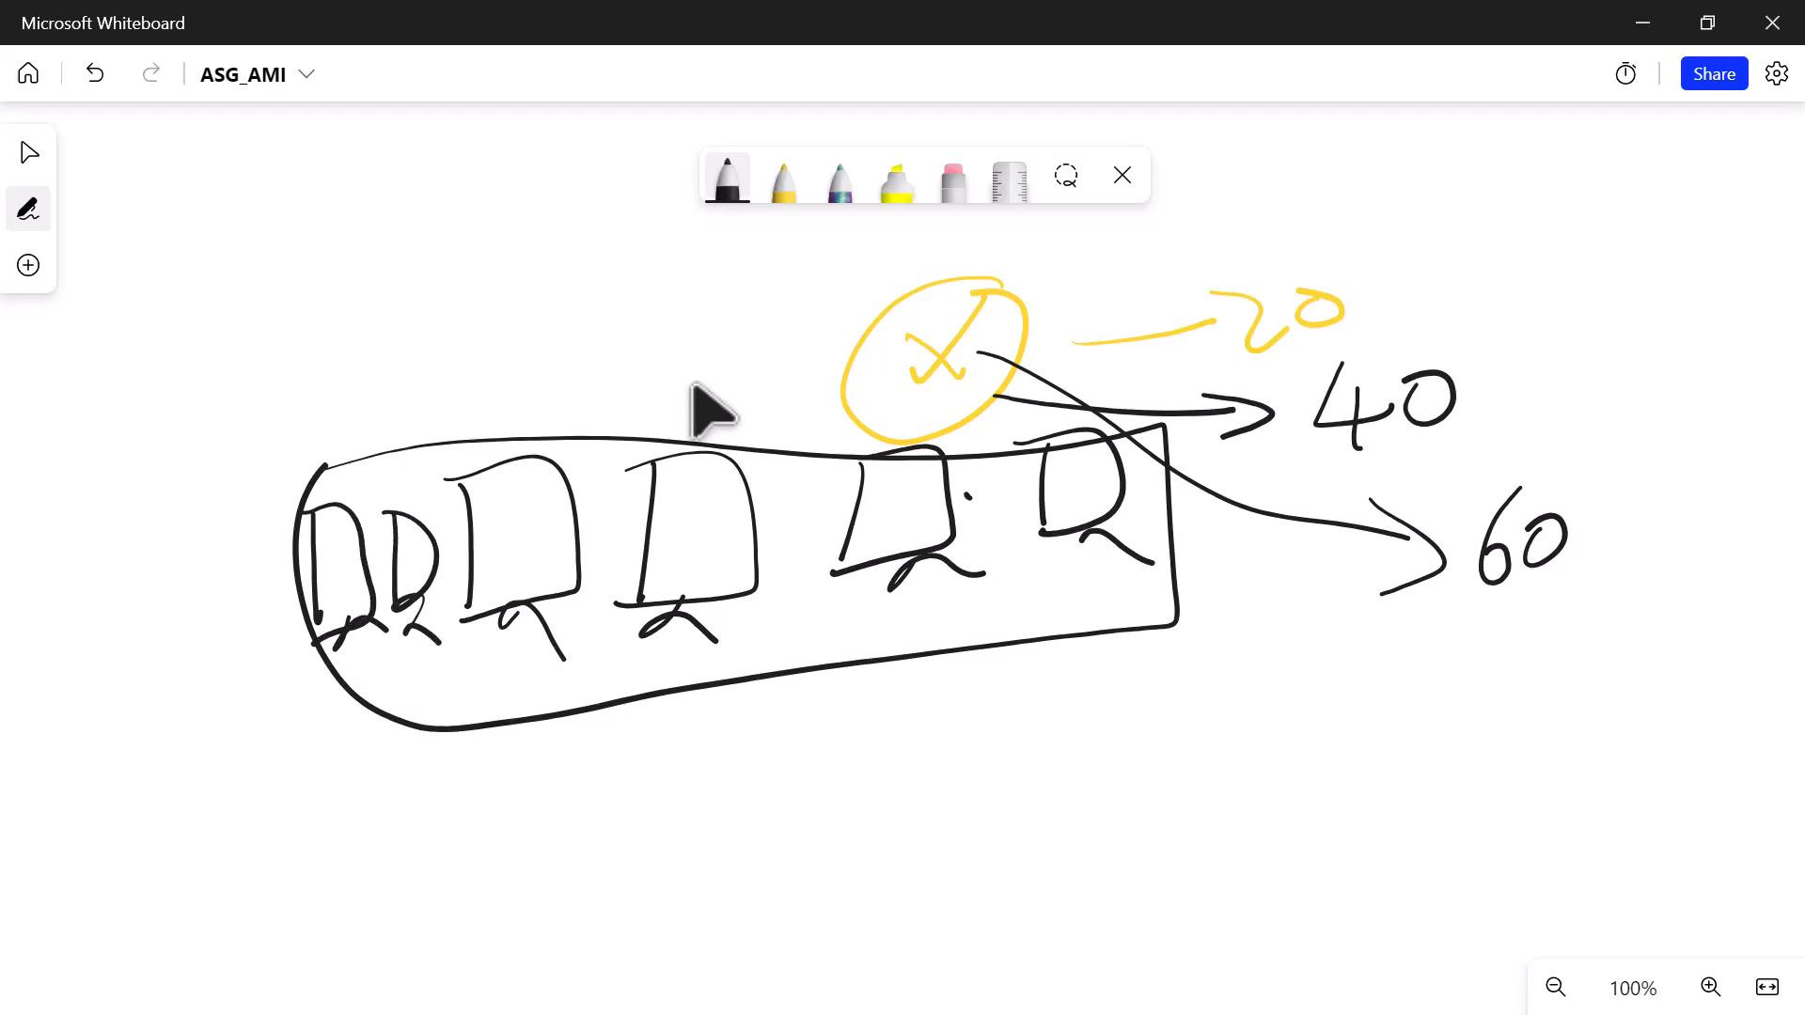
- Draw a purple arrow from the 60 up to the number 30
{"action": "left_click", "coordinate": [727, 179]}
{"action": "left_click", "coordinate": [829, 379]}
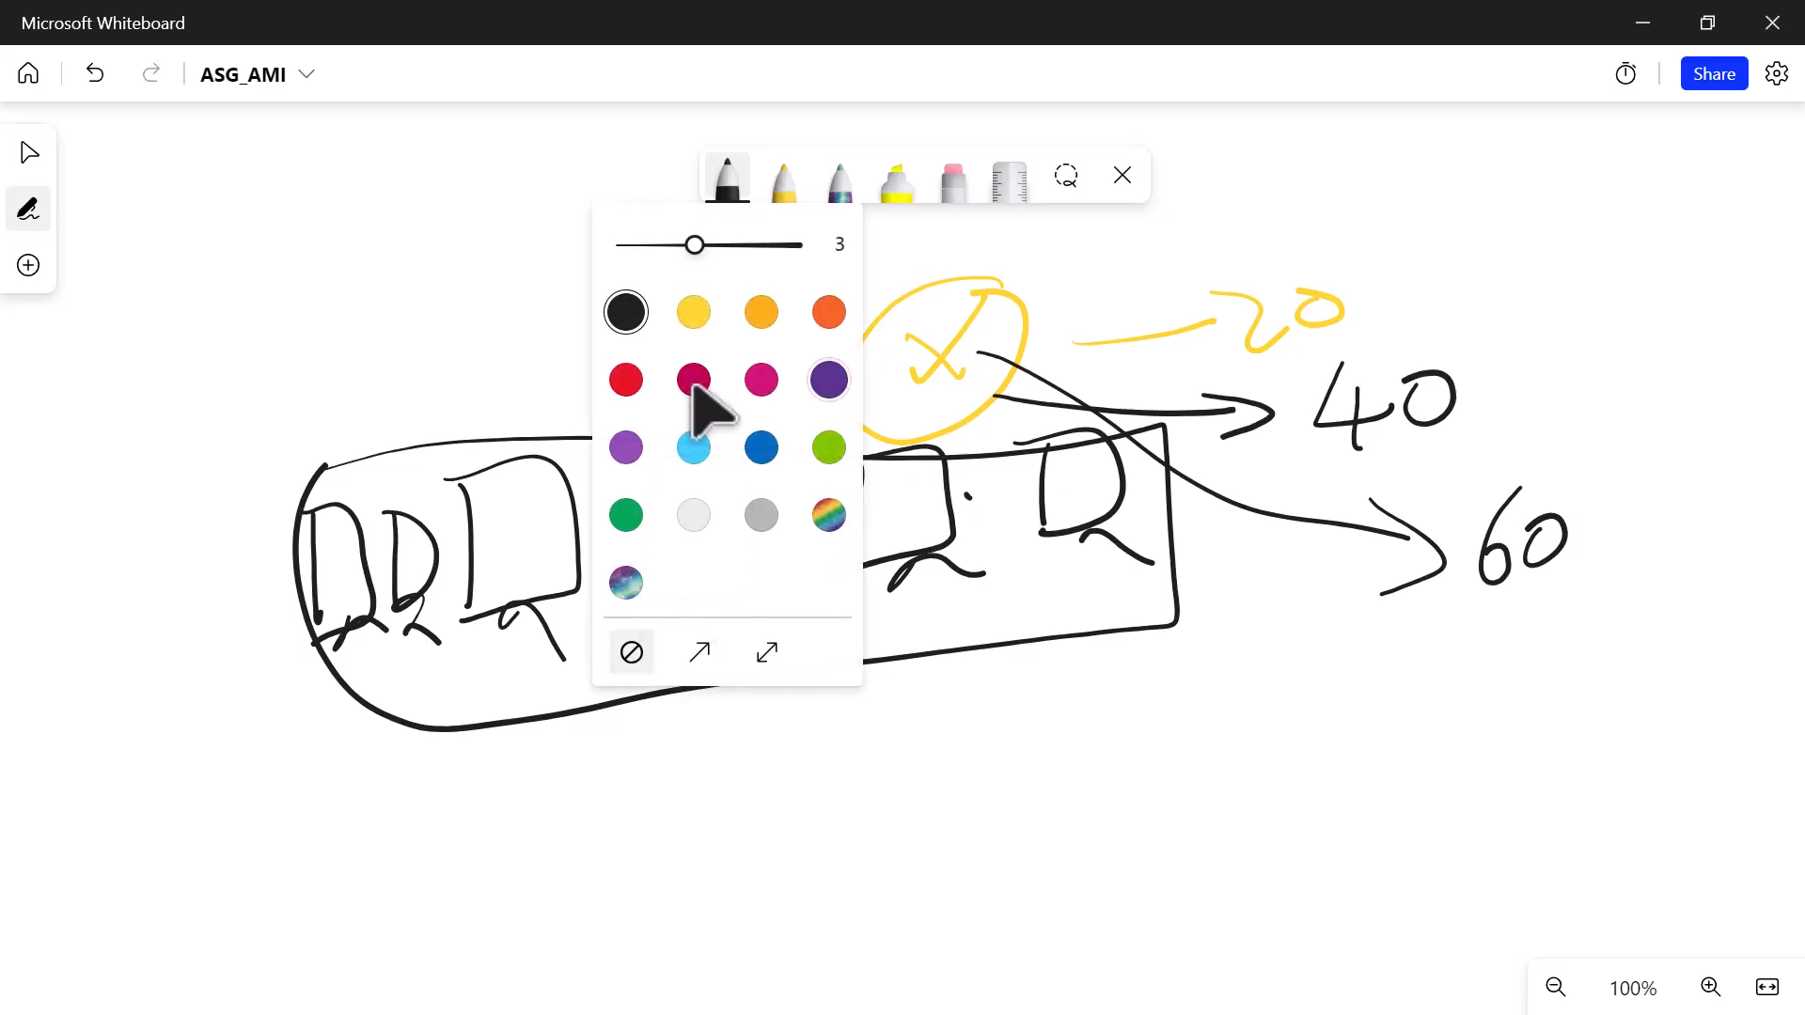
{"action": "left_click", "coordinate": [1110, 265]}
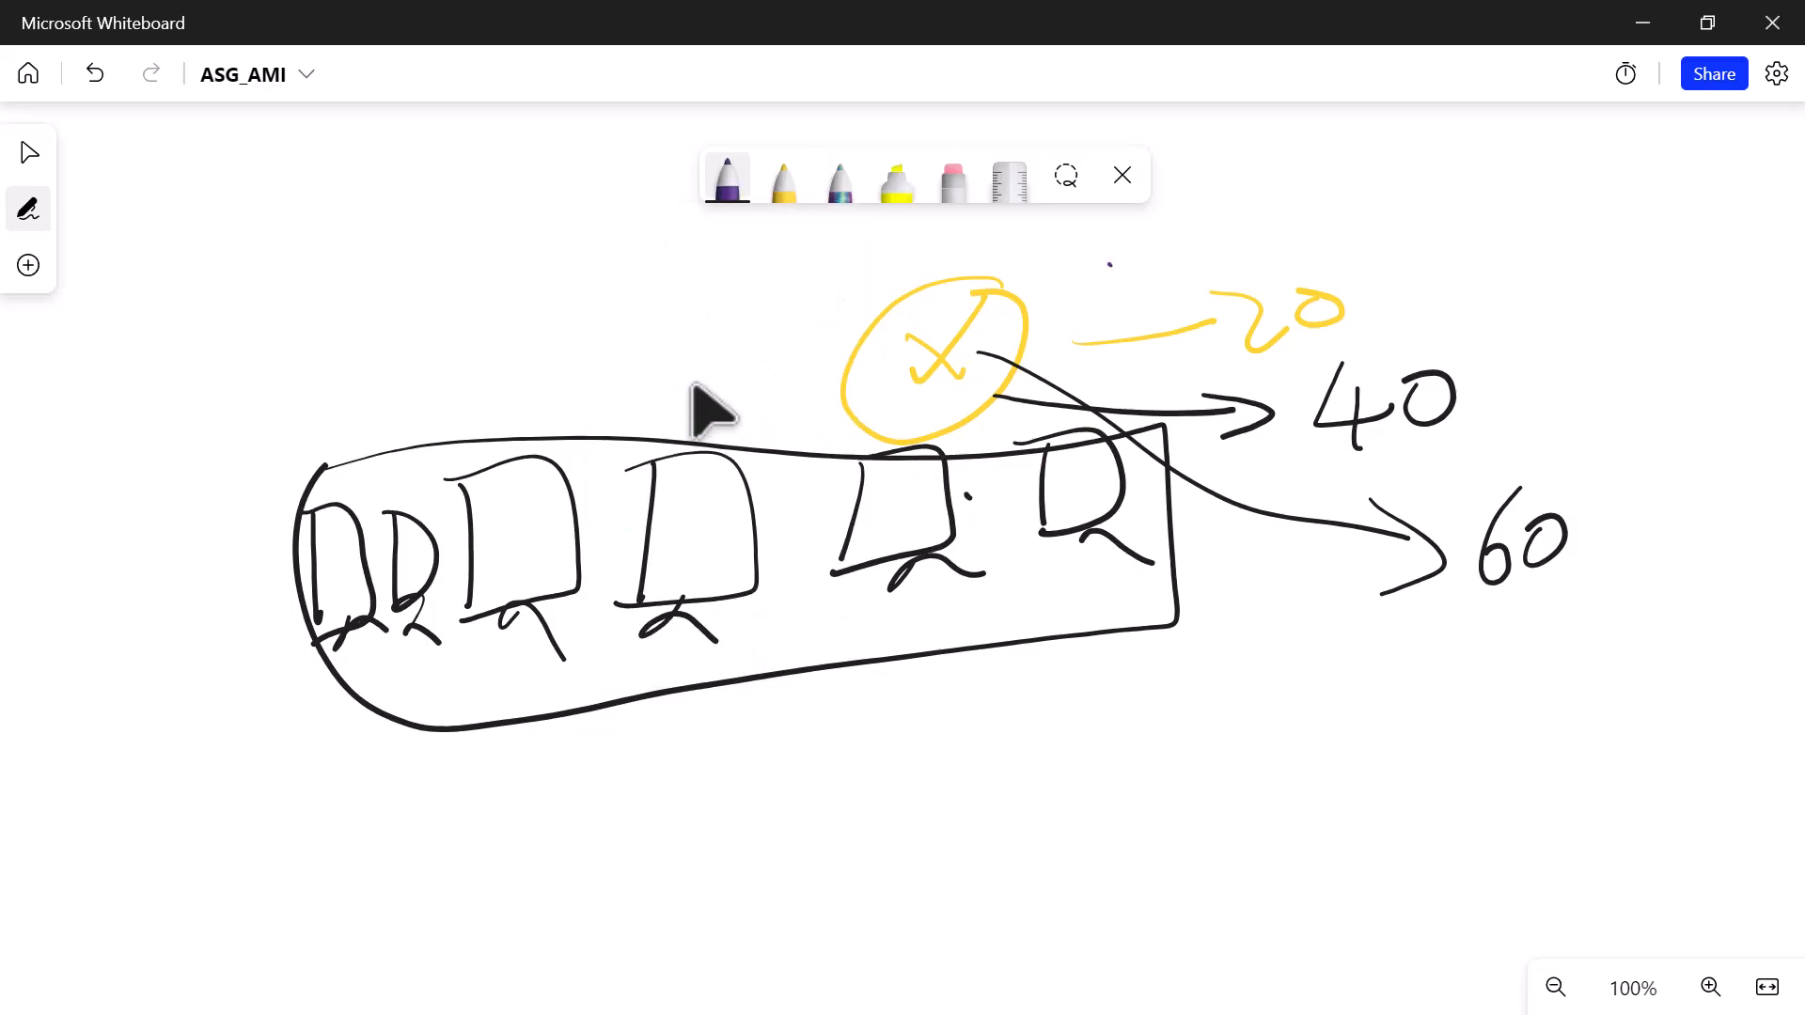
{"action": "mouse_move", "coordinate": [1534, 496]}
{"action": "left_mouse_down"}
{"action": "mouse_move", "coordinate": [1588, 385]}
{"action": "mouse_move", "coordinate": [1615, 443]}
{"action": "left_mouse_up"}
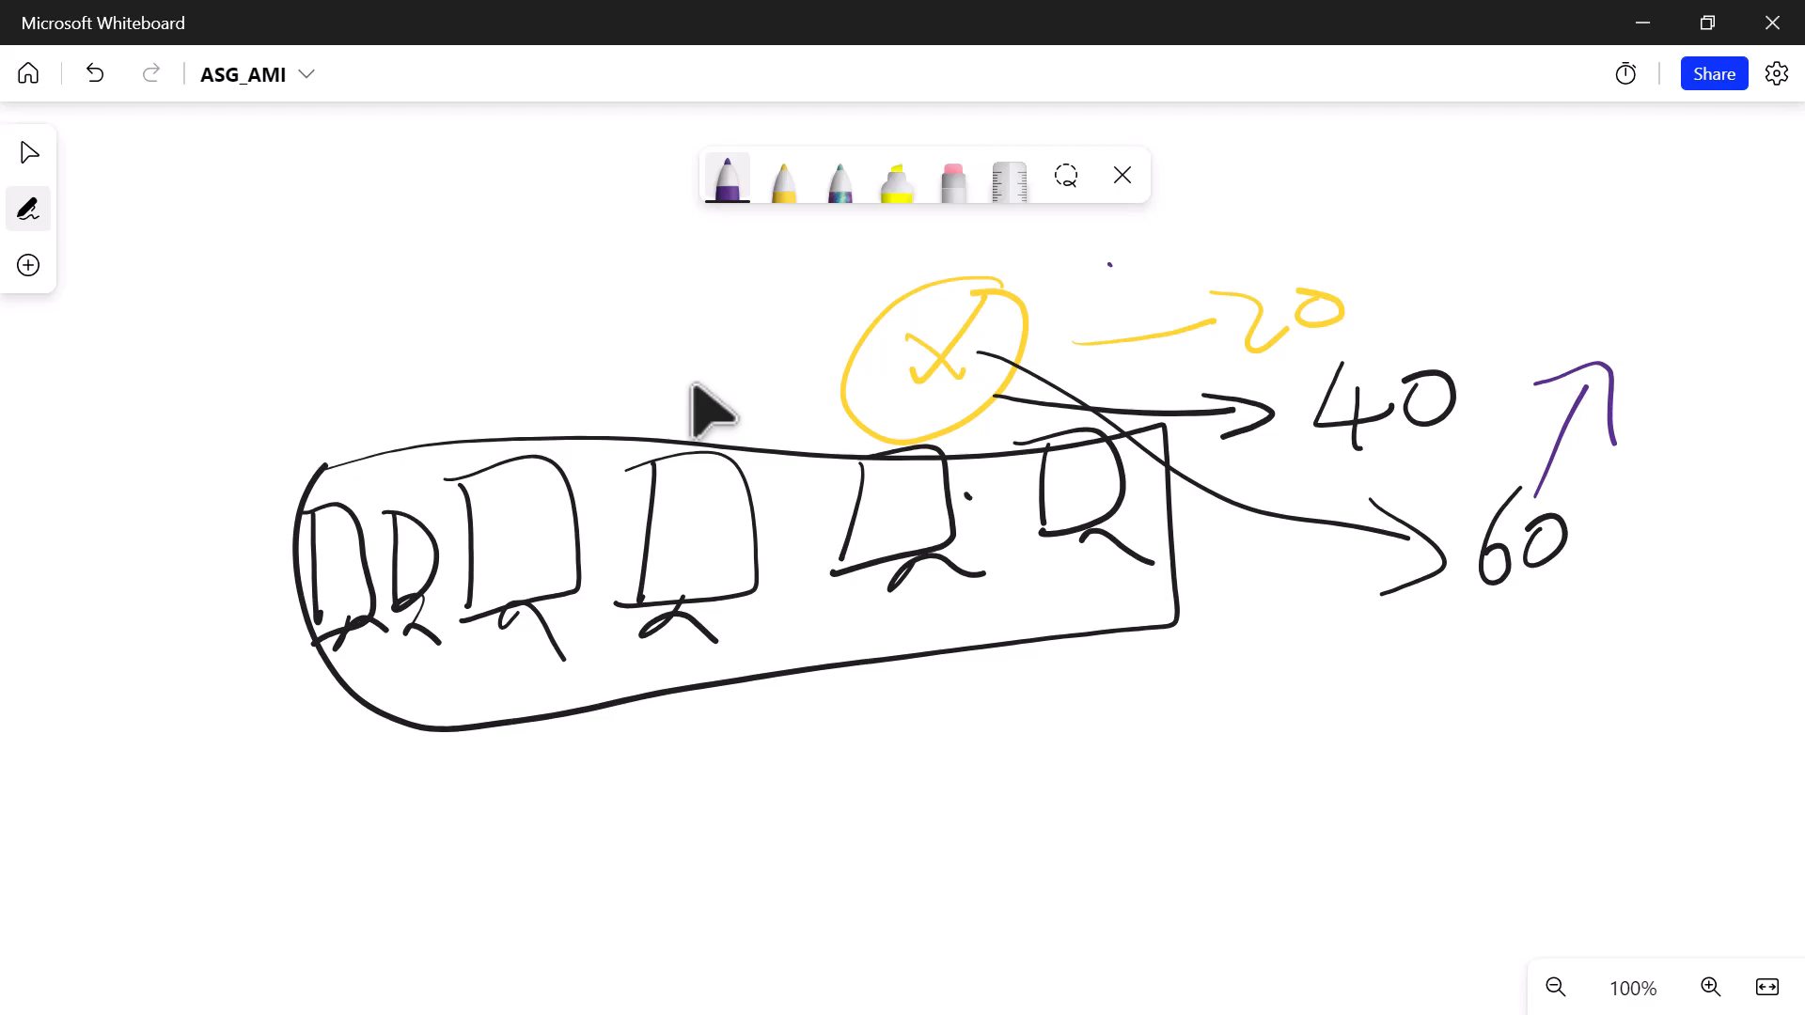
{"action": "left_click_drag", "start_coordinate": [1519, 288], "coordinate": [1510, 327]}
{"action": "mouse_move", "coordinate": [1491, 255]}
{"action": "left_mouse_down"}
{"action": "mouse_move", "coordinate": [1571, 310]}
{"action": "mouse_move", "coordinate": [1512, 331]}
{"action": "left_mouse_up"}
{"action": "mouse_move", "coordinate": [1643, 271]}
{"action": "left_mouse_down"}
{"action": "mouse_move", "coordinate": [1612, 324]}
{"action": "mouse_move", "coordinate": [1655, 273]}
{"action": "left_mouse_up"}
- Erase the three computers at the rounded end of the black outline
{"action": "left_click", "coordinate": [953, 181]}
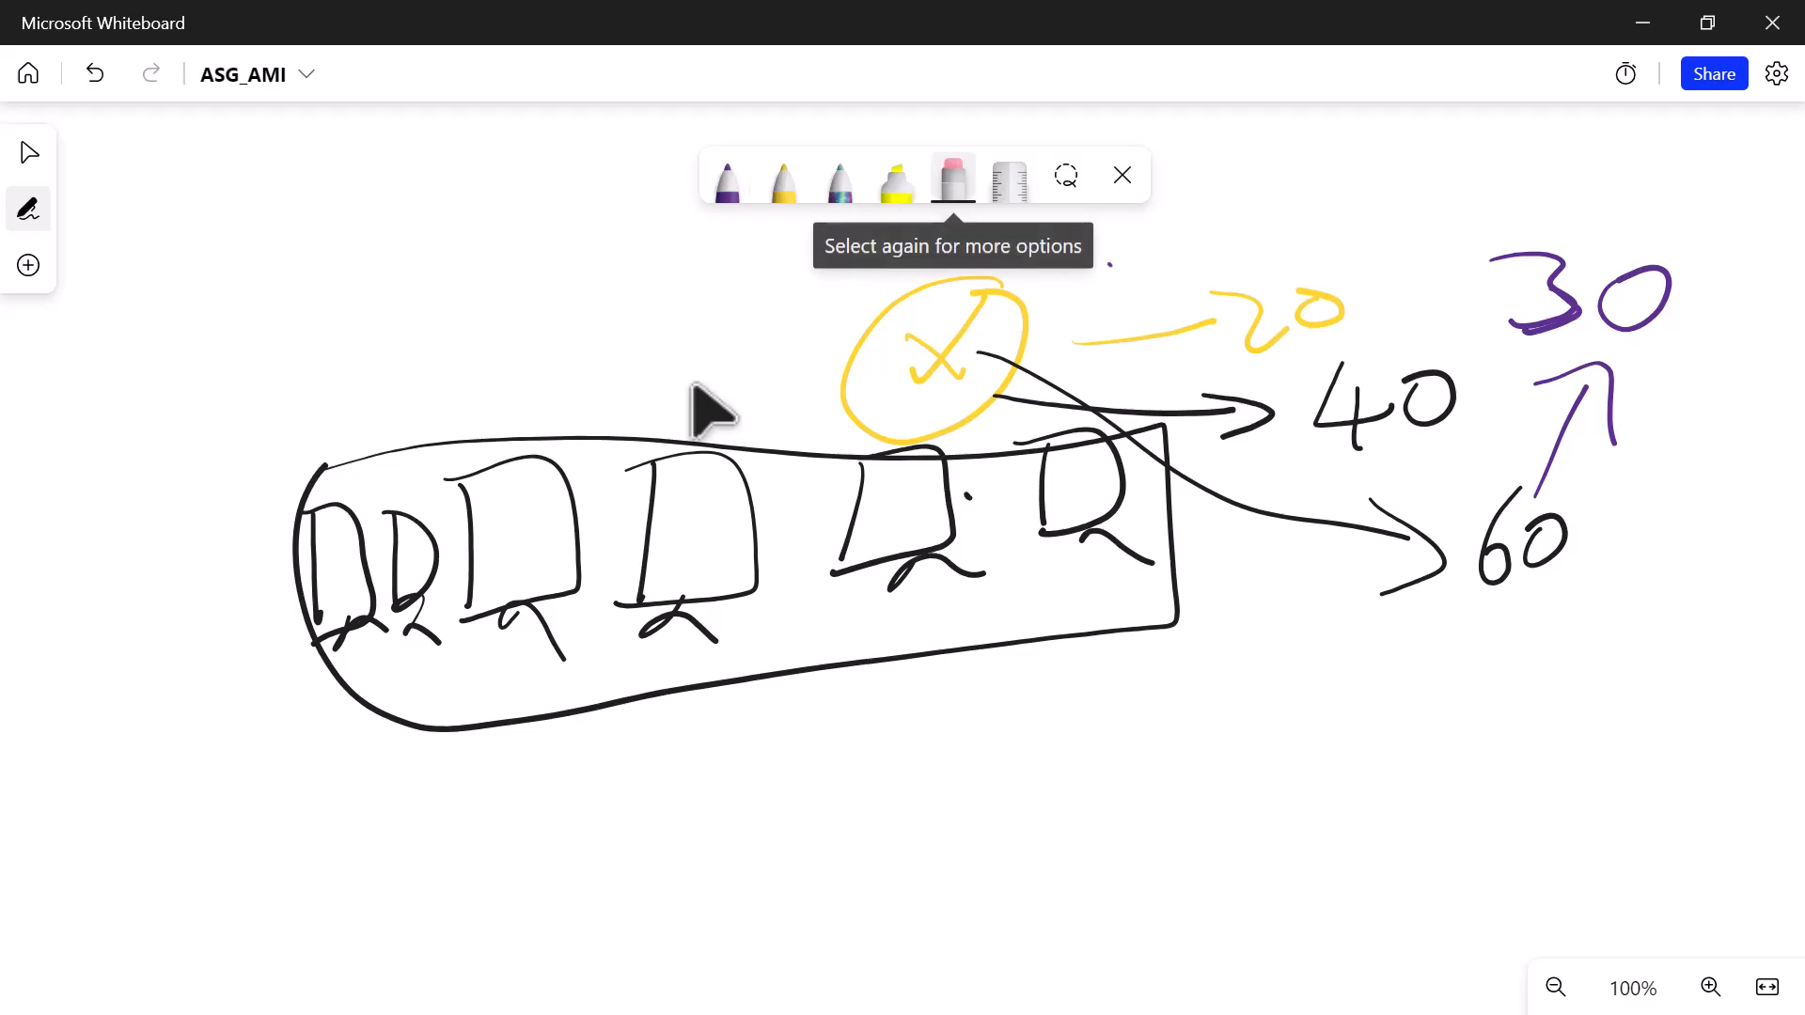
{"action": "mouse_move", "coordinate": [434, 564]}
{"action": "left_mouse_down"}
{"action": "mouse_move", "coordinate": [350, 632]}
{"action": "mouse_move", "coordinate": [316, 573]}
{"action": "left_mouse_up"}
{"action": "left_click_drag", "start_coordinate": [555, 470], "coordinate": [526, 648]}
{"action": "left_click_drag", "start_coordinate": [466, 489], "coordinate": [466, 606]}
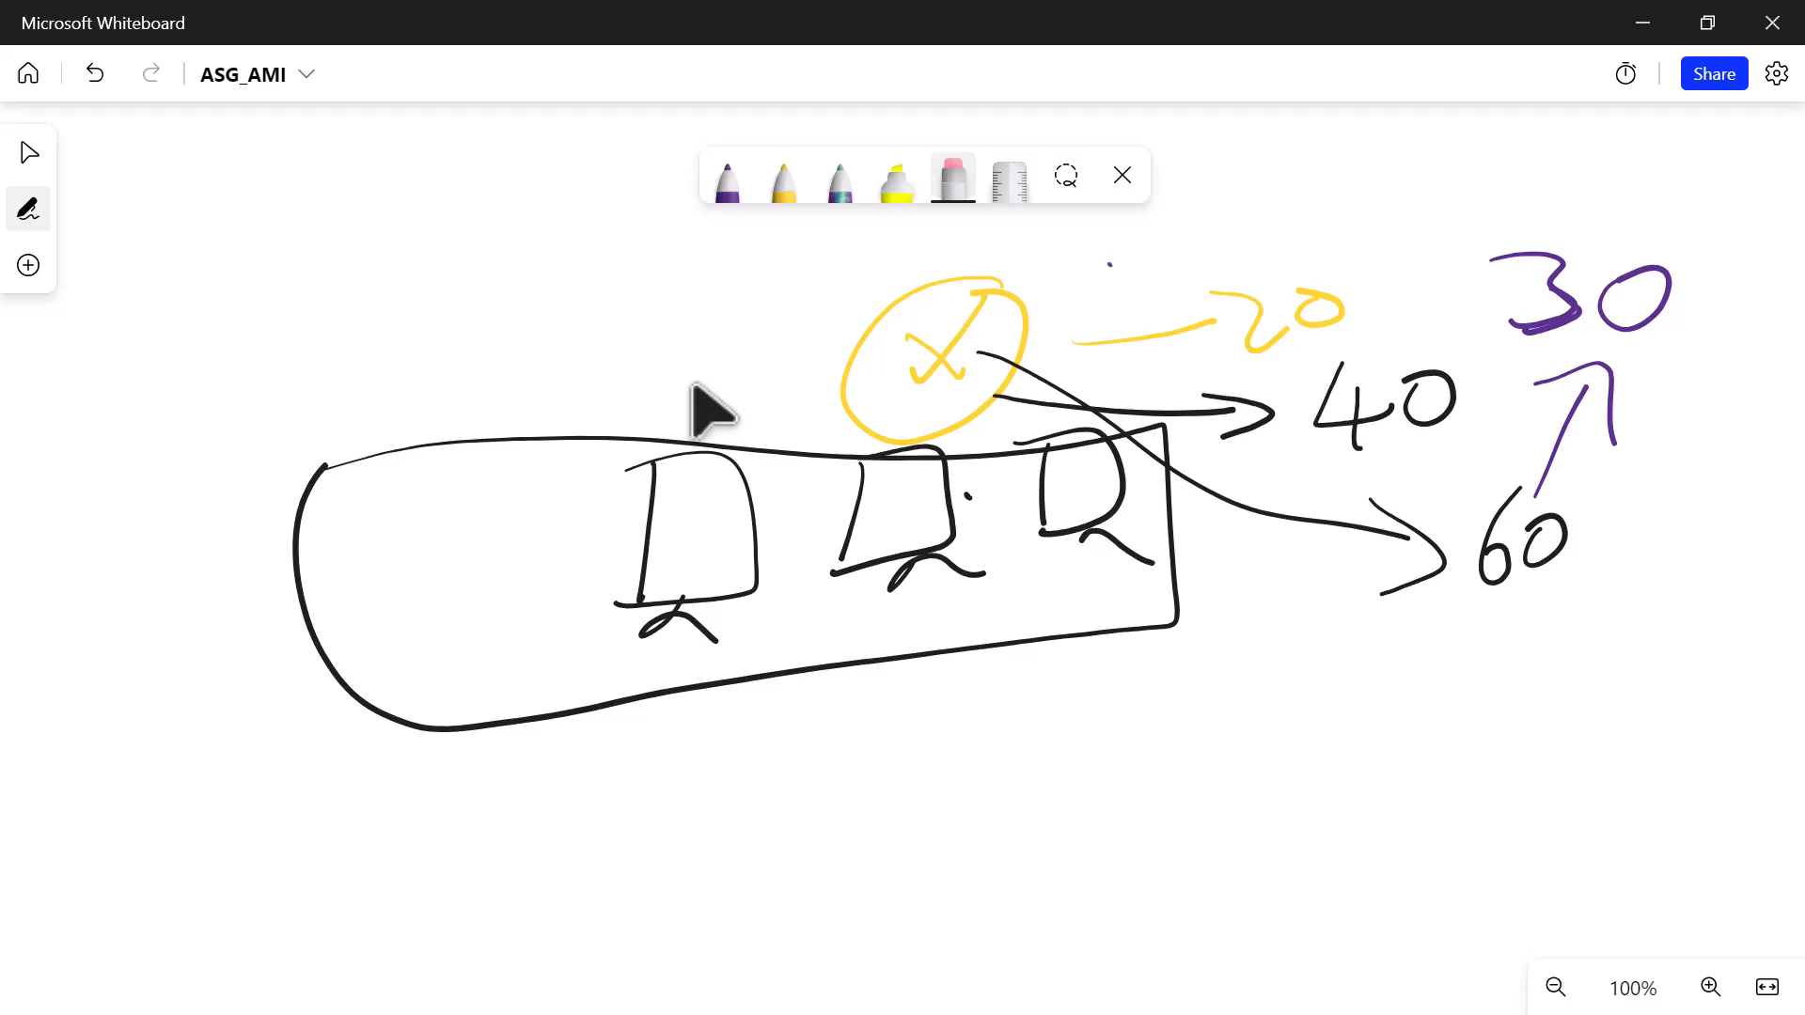
- Draw an orange box around the three computers left in the black outline
{"action": "left_click", "coordinate": [728, 181]}
{"action": "left_click", "coordinate": [727, 181]}
{"action": "left_click", "coordinate": [761, 312]}
{"action": "left_click", "coordinate": [884, 735]}
{"action": "mouse_move", "coordinate": [626, 525]}
{"action": "left_mouse_down"}
{"action": "mouse_move", "coordinate": [623, 716]}
{"action": "mouse_move", "coordinate": [633, 437]}
{"action": "mouse_move", "coordinate": [1134, 444]}
{"action": "mouse_move", "coordinate": [1166, 644]}
{"action": "mouse_move", "coordinate": [611, 711]}
{"action": "left_mouse_up"}
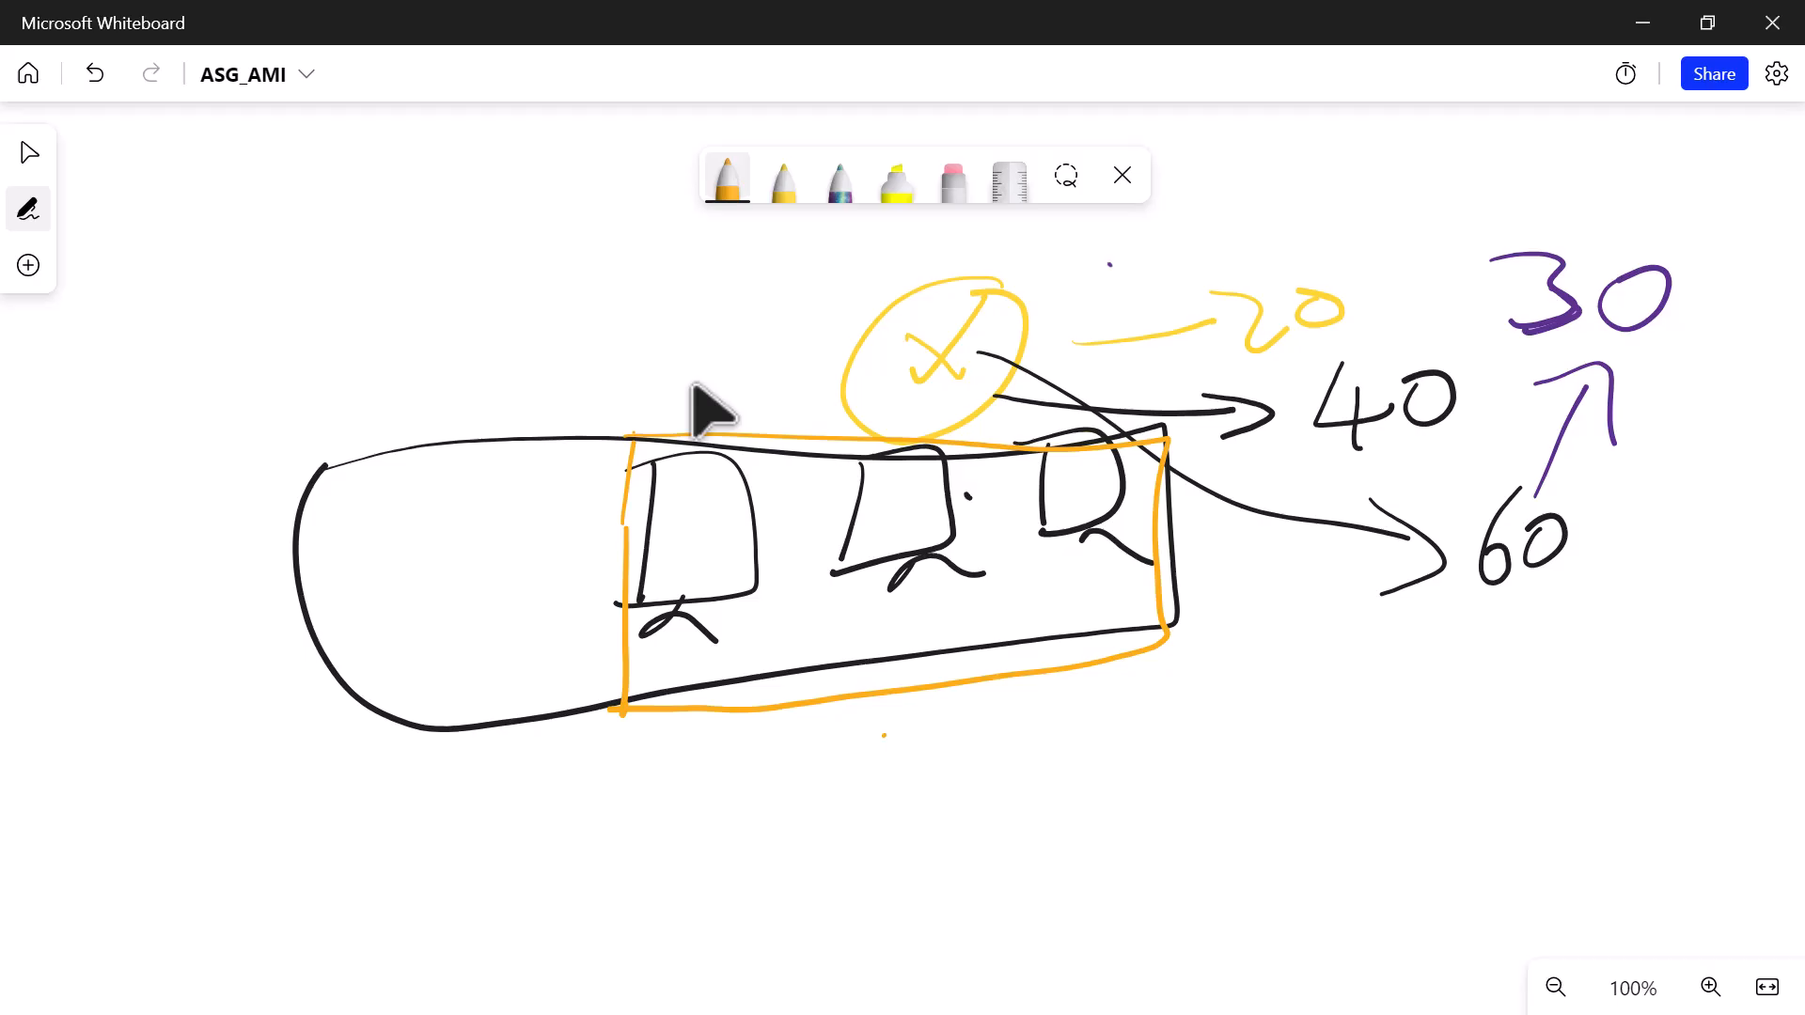
- Handwrite "AWS Auto" in orange on a blank area of the canvas below the existing drawings
{"action": "scroll", "coordinate": [712, 411], "scroll_direction": "down", "scroll_amount": 10}
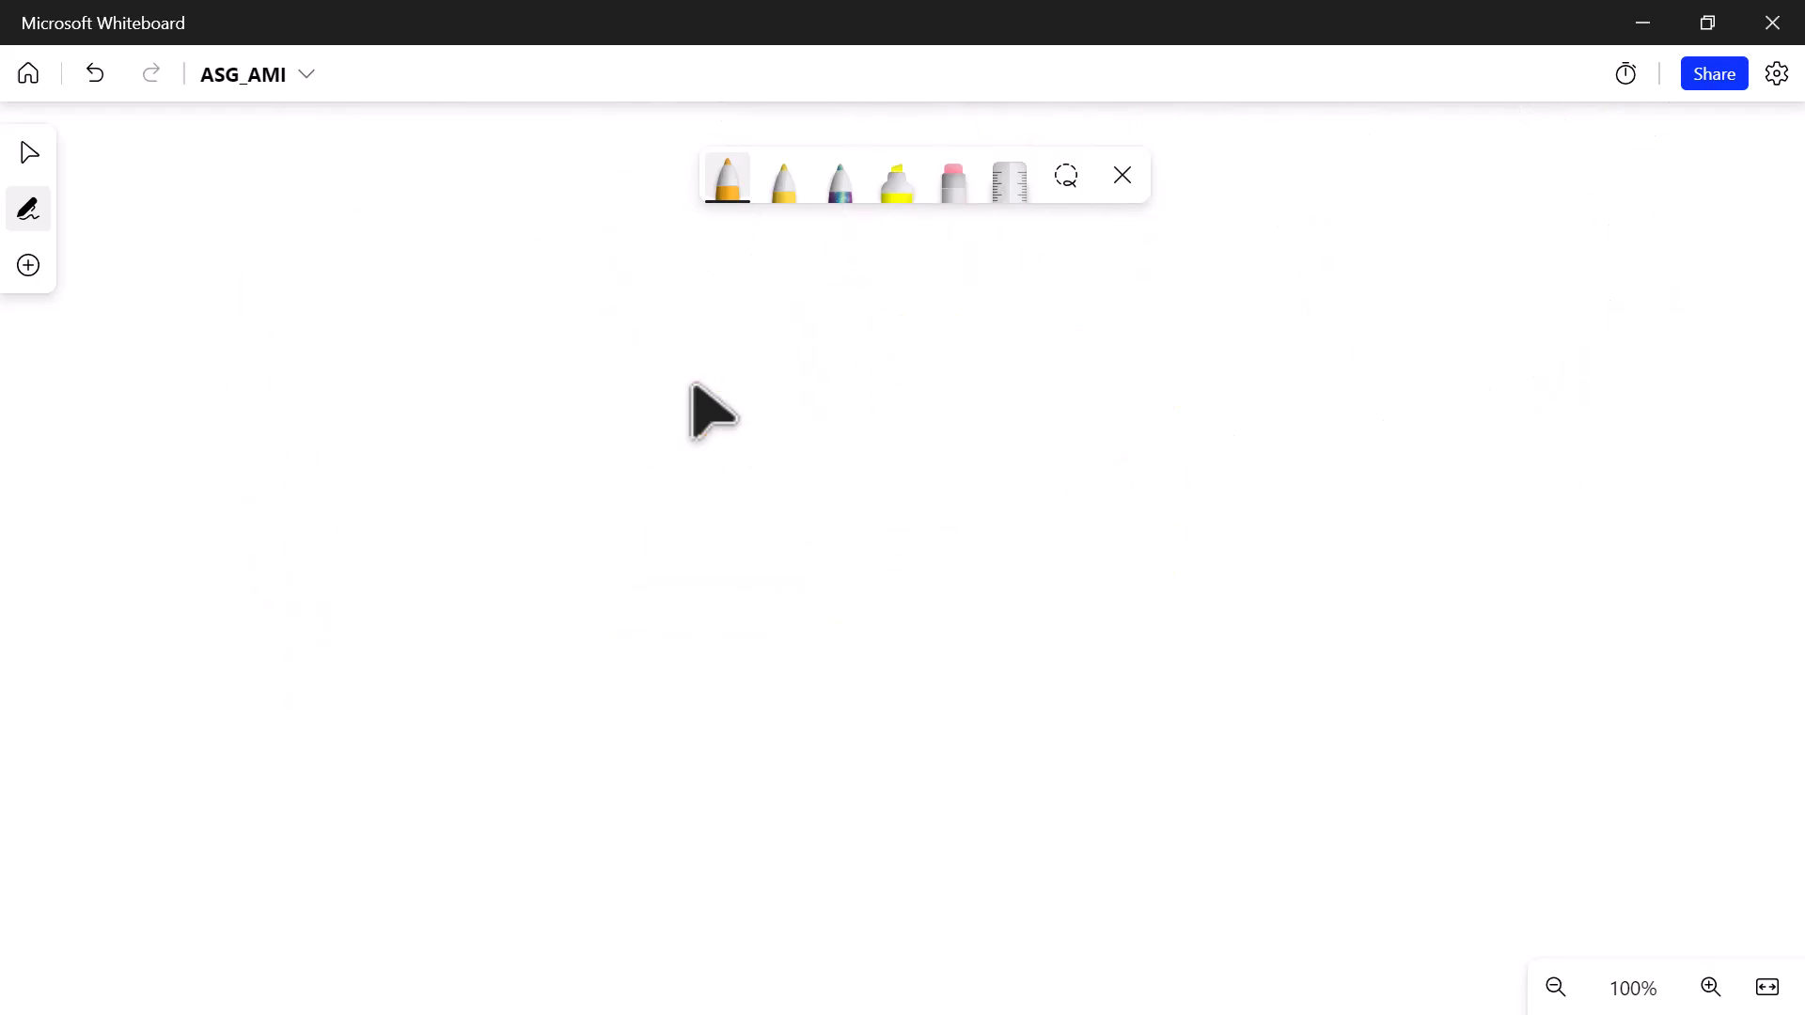
{"action": "mouse_move", "coordinate": [391, 434]}
{"action": "left_mouse_down"}
{"action": "mouse_move", "coordinate": [407, 403]}
{"action": "mouse_move", "coordinate": [457, 433]}
{"action": "mouse_move", "coordinate": [462, 379]}
{"action": "mouse_move", "coordinate": [540, 402]}
{"action": "mouse_move", "coordinate": [549, 350]}
{"action": "left_mouse_up"}
{"action": "mouse_move", "coordinate": [615, 341]}
{"action": "left_mouse_down"}
{"action": "mouse_move", "coordinate": [576, 353]}
{"action": "mouse_move", "coordinate": [569, 412]}
{"action": "left_mouse_up"}
{"action": "mouse_move", "coordinate": [707, 388]}
{"action": "left_mouse_down"}
{"action": "mouse_move", "coordinate": [773, 368]}
{"action": "mouse_move", "coordinate": [756, 390]}
{"action": "left_mouse_up"}
{"action": "mouse_move", "coordinate": [693, 359]}
{"action": "left_mouse_down"}
{"action": "mouse_move", "coordinate": [770, 334]}
{"action": "mouse_move", "coordinate": [822, 350]}
{"action": "left_mouse_up"}
{"action": "left_click_drag", "start_coordinate": [866, 284], "coordinate": [852, 376]}
{"action": "left_click_drag", "start_coordinate": [826, 338], "coordinate": [898, 325]}
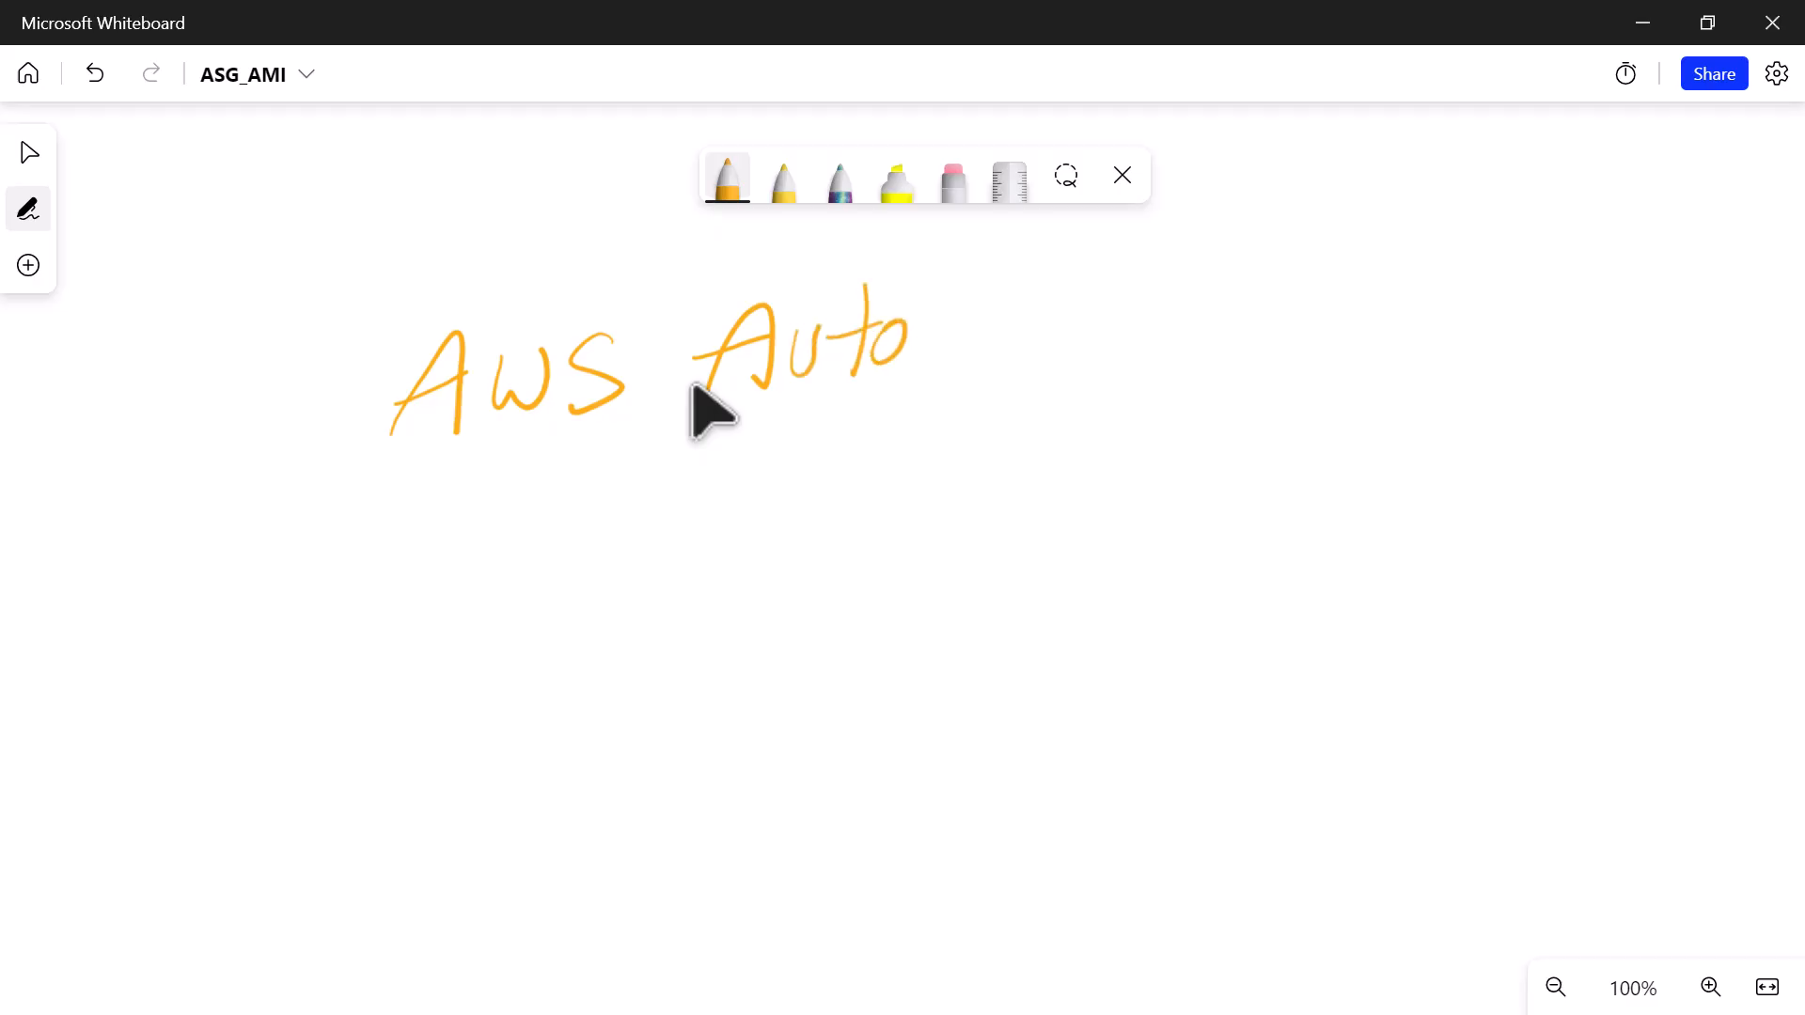
- Complete the orange heading with "Scaling" and underline each of its three words
{"action": "left_click_drag", "start_coordinate": [1024, 284], "coordinate": [967, 366]}
{"action": "mouse_move", "coordinate": [1077, 301]}
{"action": "left_mouse_down"}
{"action": "mouse_move", "coordinate": [1079, 356]}
{"action": "mouse_move", "coordinate": [1136, 350]}
{"action": "left_mouse_up"}
{"action": "left_click_drag", "start_coordinate": [1166, 261], "coordinate": [1144, 348]}
{"action": "mouse_move", "coordinate": [1188, 301]}
{"action": "left_mouse_down"}
{"action": "mouse_move", "coordinate": [1181, 334]}
{"action": "mouse_move", "coordinate": [1203, 257]}
{"action": "left_mouse_up"}
{"action": "mouse_move", "coordinate": [1223, 295]}
{"action": "left_mouse_down"}
{"action": "mouse_move", "coordinate": [1220, 329]}
{"action": "mouse_move", "coordinate": [1248, 331]}
{"action": "left_mouse_up"}
{"action": "mouse_move", "coordinate": [1294, 299]}
{"action": "left_mouse_down"}
{"action": "mouse_move", "coordinate": [1281, 349]}
{"action": "mouse_move", "coordinate": [1250, 355]}
{"action": "left_mouse_up"}
{"action": "left_click_drag", "start_coordinate": [953, 409], "coordinate": [1303, 371]}
{"action": "left_click_drag", "start_coordinate": [725, 431], "coordinate": [886, 404]}
{"action": "left_click_drag", "start_coordinate": [451, 475], "coordinate": [575, 440]}
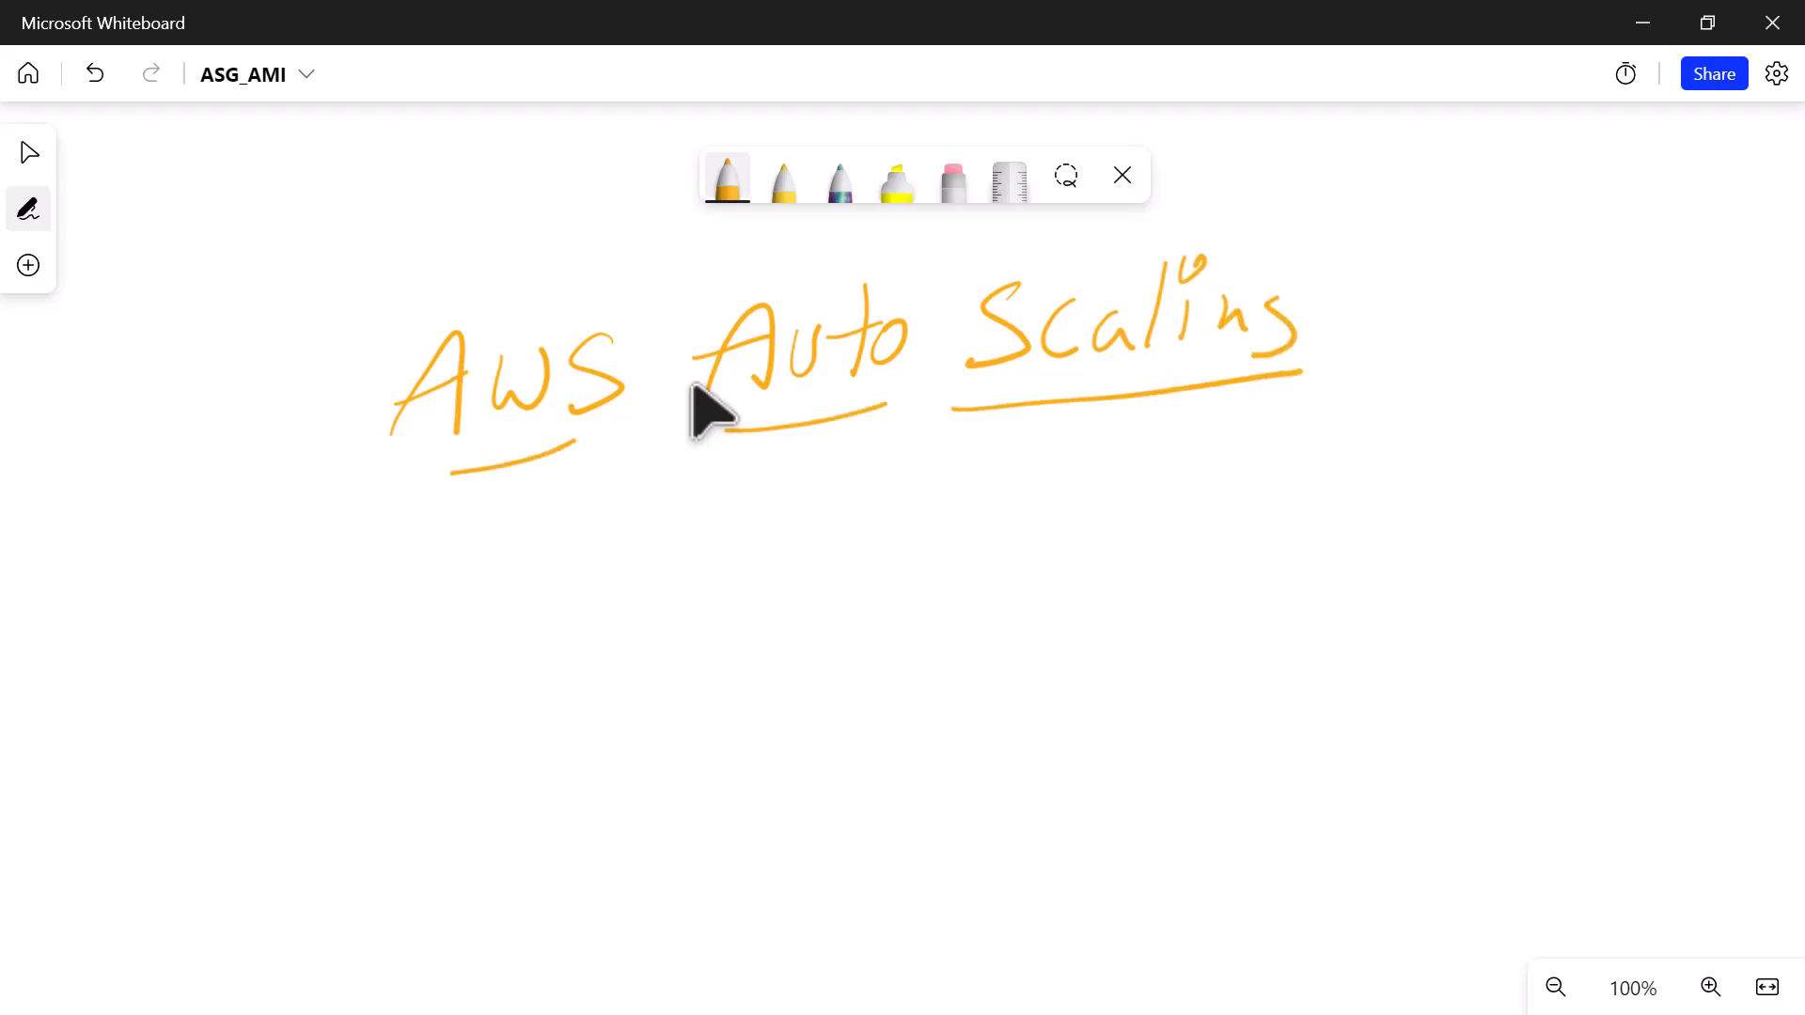
- Draw a circled X, an upward arrow and a row of three computers in black below the heading's end
{"action": "left_click", "coordinate": [728, 178]}
{"action": "left_click", "coordinate": [624, 310]}
{"action": "left_click", "coordinate": [1069, 482]}
{"action": "mouse_move", "coordinate": [1269, 482]}
{"action": "left_mouse_down"}
{"action": "mouse_move", "coordinate": [1239, 542]}
{"action": "mouse_move", "coordinate": [1275, 527]}
{"action": "left_mouse_up"}
{"action": "mouse_move", "coordinate": [1263, 460]}
{"action": "left_mouse_down"}
{"action": "mouse_move", "coordinate": [1215, 541]}
{"action": "mouse_move", "coordinate": [1231, 470]}
{"action": "left_mouse_up"}
{"action": "mouse_move", "coordinate": [1389, 432]}
{"action": "left_mouse_down"}
{"action": "mouse_move", "coordinate": [1363, 545]}
{"action": "mouse_move", "coordinate": [1422, 441]}
{"action": "mouse_move", "coordinate": [1478, 479]}
{"action": "left_mouse_up"}
{"action": "left_click_drag", "start_coordinate": [1471, 397], "coordinate": [1560, 482]}
{"action": "mouse_move", "coordinate": [1513, 490]}
{"action": "left_mouse_down"}
{"action": "mouse_move", "coordinate": [1475, 522]}
{"action": "mouse_move", "coordinate": [1530, 522]}
{"action": "left_mouse_up"}
{"action": "mouse_move", "coordinate": [1609, 384]}
{"action": "left_mouse_down"}
{"action": "mouse_move", "coordinate": [1604, 470]}
{"action": "mouse_move", "coordinate": [1680, 462]}
{"action": "left_mouse_up"}
{"action": "mouse_move", "coordinate": [1636, 474]}
{"action": "left_mouse_down"}
{"action": "mouse_move", "coordinate": [1621, 494]}
{"action": "mouse_move", "coordinate": [1660, 502]}
{"action": "left_mouse_up"}
{"action": "mouse_move", "coordinate": [1713, 385]}
{"action": "left_mouse_down"}
{"action": "mouse_move", "coordinate": [1699, 458]}
{"action": "mouse_move", "coordinate": [1751, 501]}
{"action": "left_mouse_up"}
- Add a green downward arrow beside the circled X and one green computer below the black row
{"action": "left_click", "coordinate": [727, 175]}
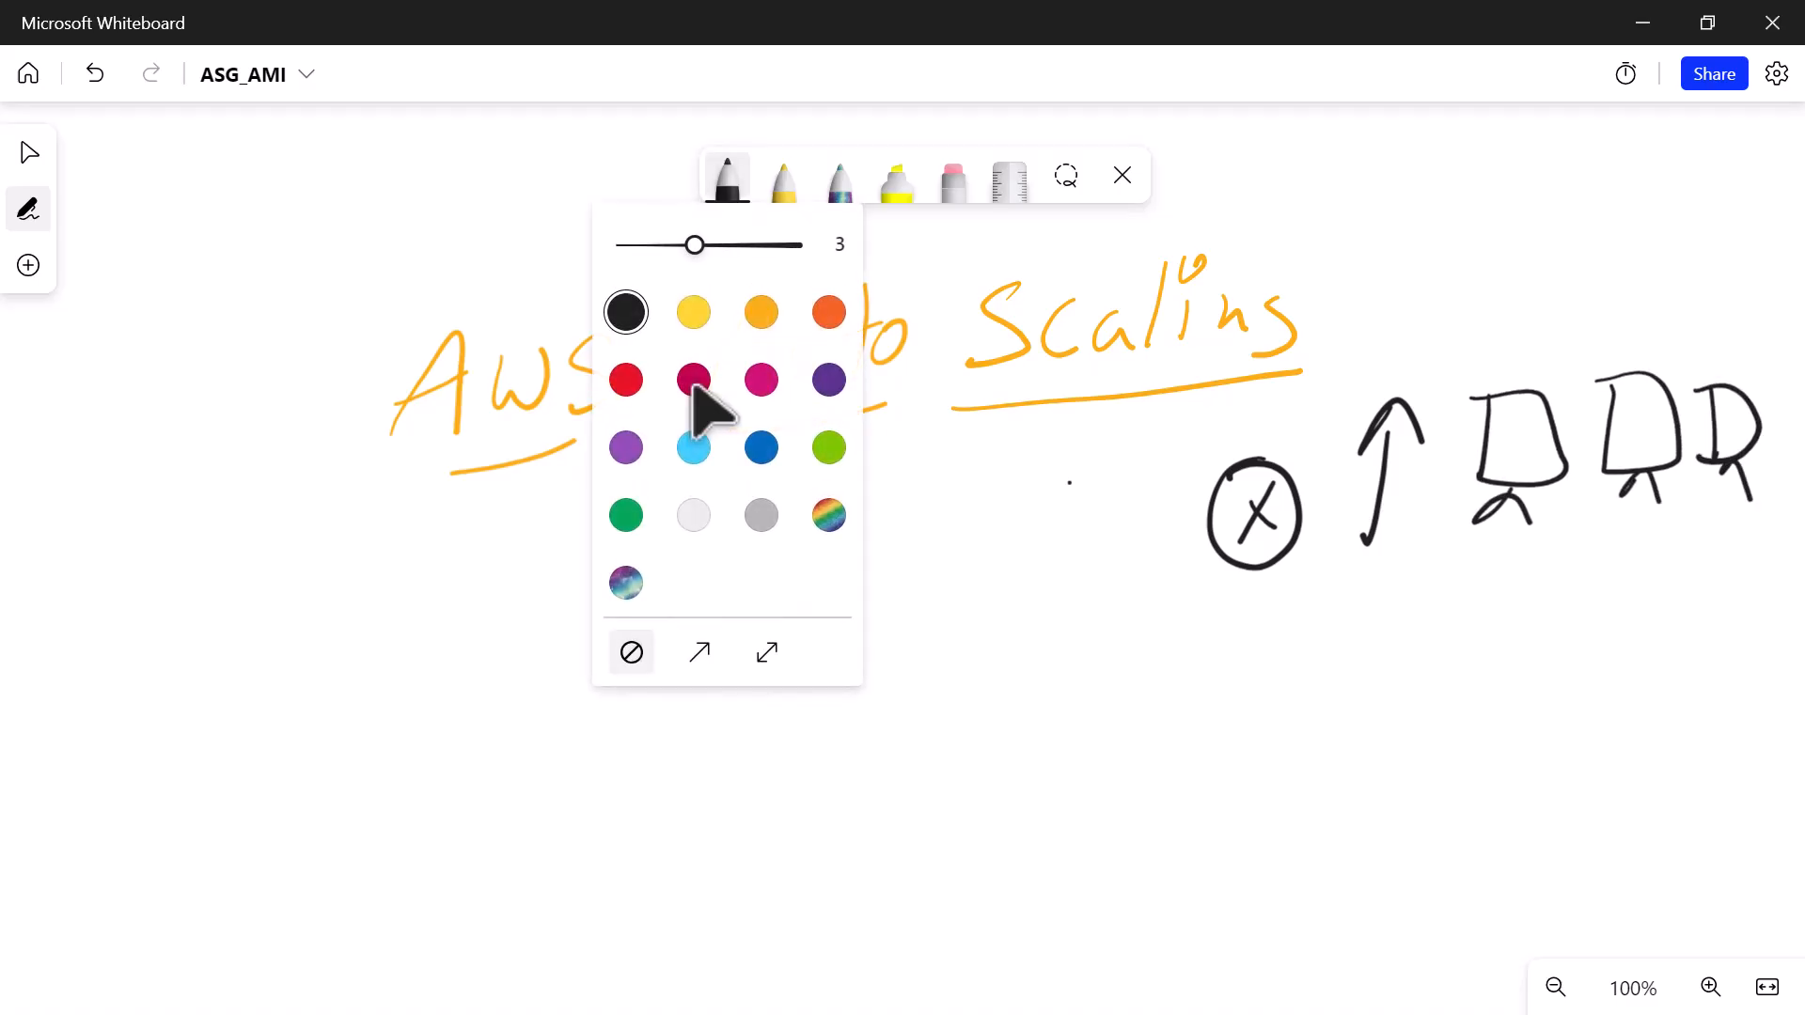
{"action": "left_click", "coordinate": [829, 447]}
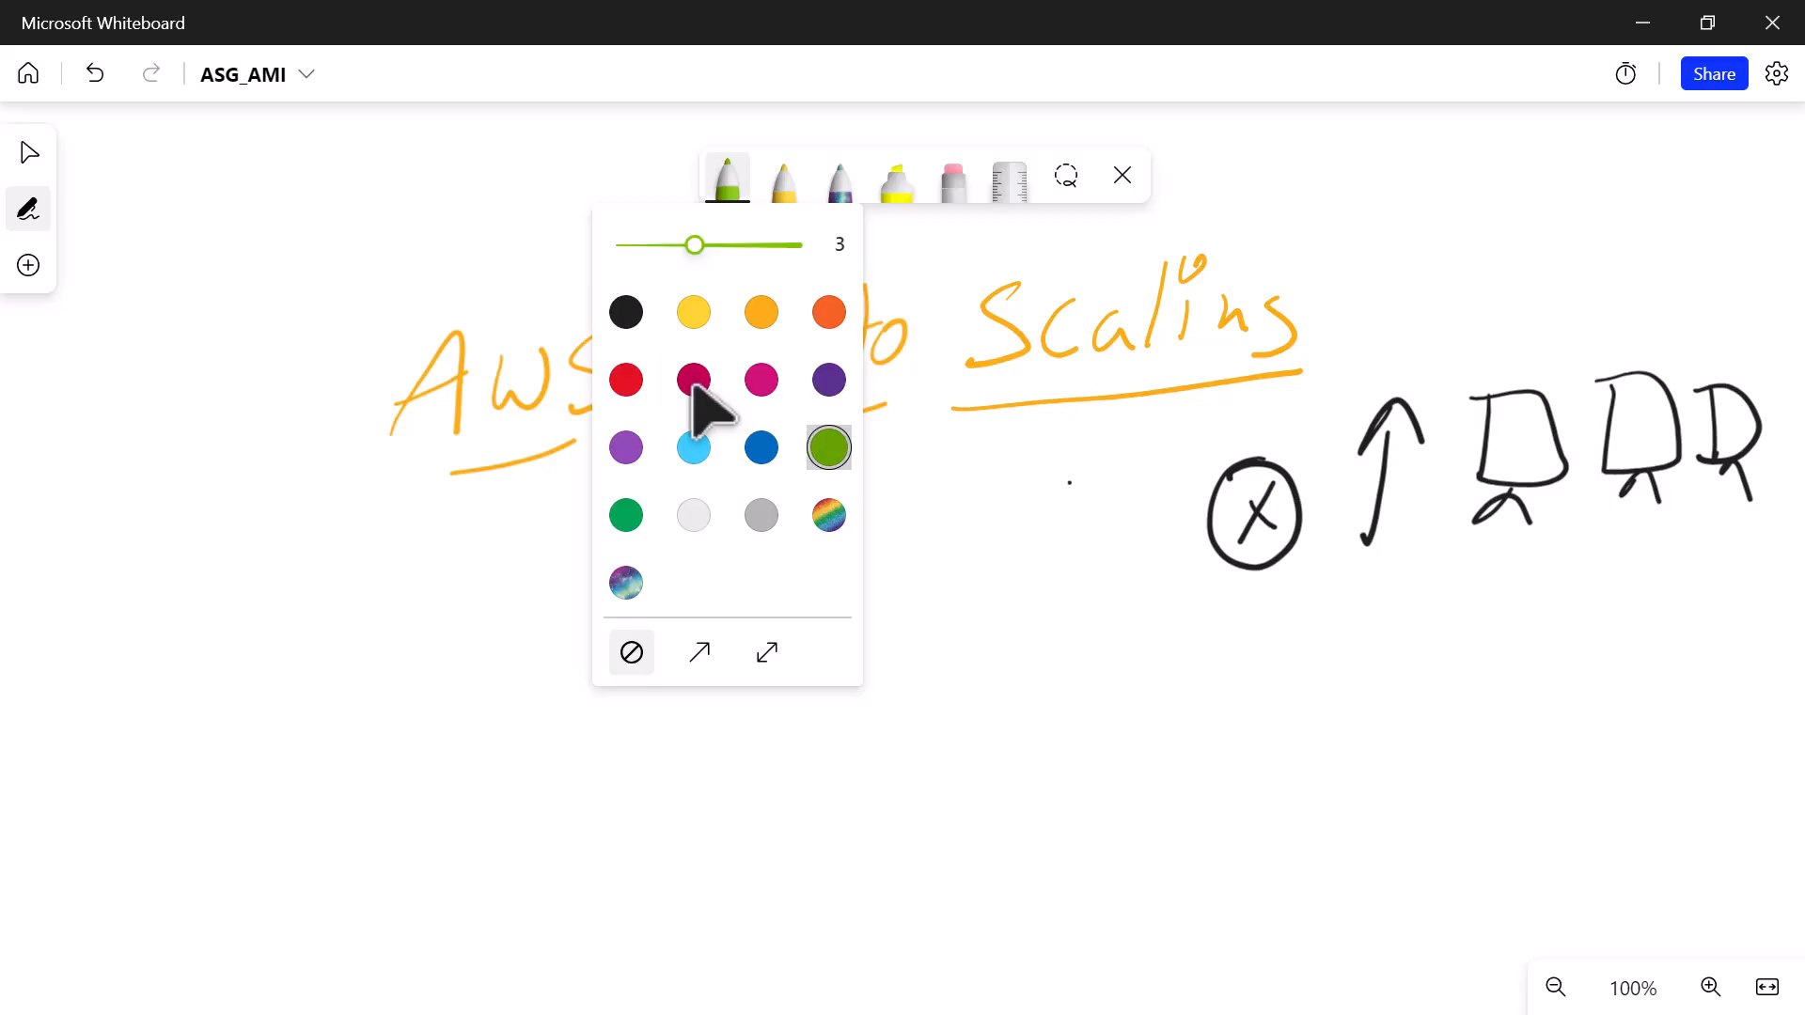
{"action": "left_click", "coordinate": [1141, 541]}
{"action": "mouse_move", "coordinate": [1324, 425]}
{"action": "left_mouse_down"}
{"action": "mouse_move", "coordinate": [1345, 564]}
{"action": "mouse_move", "coordinate": [1372, 550]}
{"action": "left_mouse_up"}
{"action": "left_click_drag", "start_coordinate": [1483, 578], "coordinate": [1471, 651]}
{"action": "mouse_move", "coordinate": [1471, 575]}
{"action": "left_mouse_down"}
{"action": "mouse_move", "coordinate": [1535, 622]}
{"action": "mouse_move", "coordinate": [1473, 662]}
{"action": "left_mouse_up"}
{"action": "left_click_drag", "start_coordinate": [1493, 670], "coordinate": [1535, 683]}
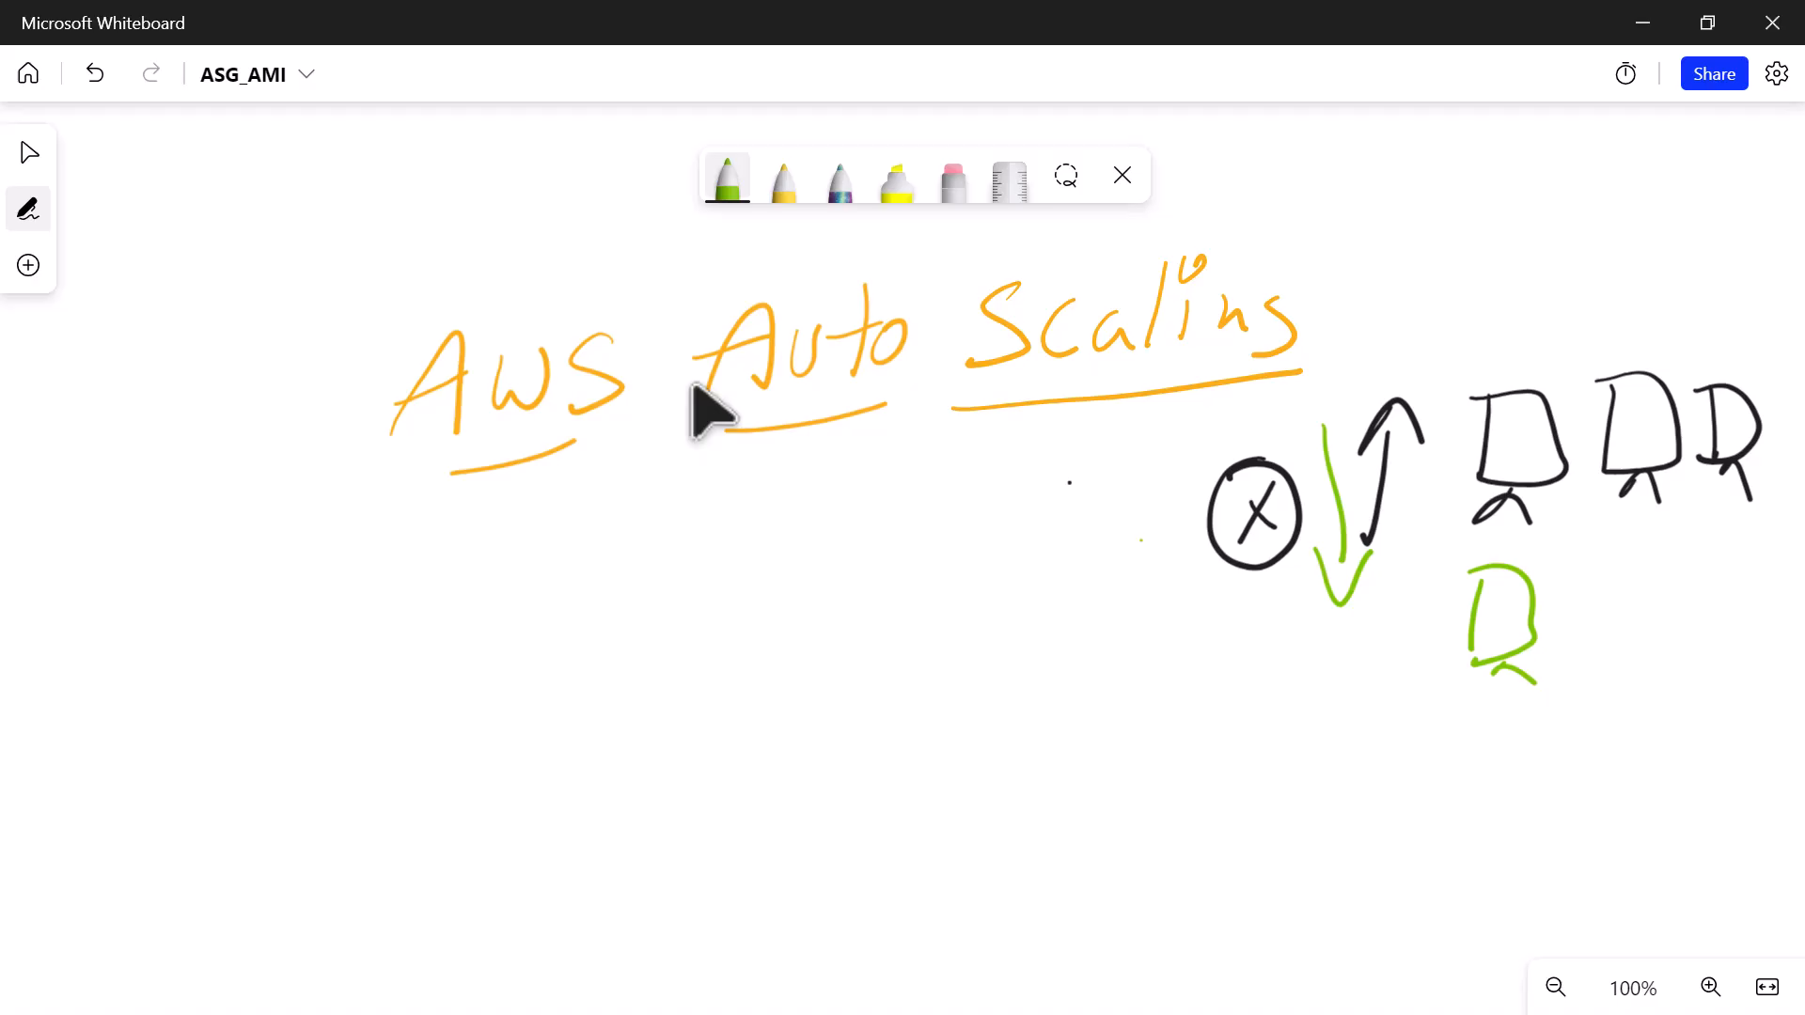
- Write "Groups" in green below the heading, with an arrow pointing to it and an oval around it
{"action": "left_click_drag", "start_coordinate": [416, 604], "coordinate": [407, 739]}
{"action": "mouse_move", "coordinate": [432, 629]}
{"action": "left_mouse_down"}
{"action": "mouse_move", "coordinate": [450, 682]}
{"action": "mouse_move", "coordinate": [476, 607]}
{"action": "left_mouse_up"}
{"action": "left_click_drag", "start_coordinate": [150, 699], "coordinate": [227, 694]}
{"action": "mouse_move", "coordinate": [215, 664]}
{"action": "left_mouse_down"}
{"action": "mouse_move", "coordinate": [246, 701]}
{"action": "mouse_move", "coordinate": [214, 722]}
{"action": "left_mouse_up"}
{"action": "mouse_move", "coordinate": [505, 639]}
{"action": "left_mouse_down"}
{"action": "mouse_move", "coordinate": [542, 628]}
{"action": "mouse_move", "coordinate": [515, 617]}
{"action": "mouse_move", "coordinate": [613, 672]}
{"action": "left_mouse_up"}
{"action": "left_click_drag", "start_coordinate": [632, 625], "coordinate": [634, 684]}
{"action": "left_click_drag", "start_coordinate": [615, 631], "coordinate": [643, 607]}
{"action": "left_click_drag", "start_coordinate": [666, 593], "coordinate": [640, 649]}
{"action": "mouse_move", "coordinate": [616, 518]}
{"action": "left_mouse_down"}
{"action": "mouse_move", "coordinate": [694, 548]}
{"action": "mouse_move", "coordinate": [729, 601]}
{"action": "mouse_move", "coordinate": [585, 541]}
{"action": "left_mouse_up"}
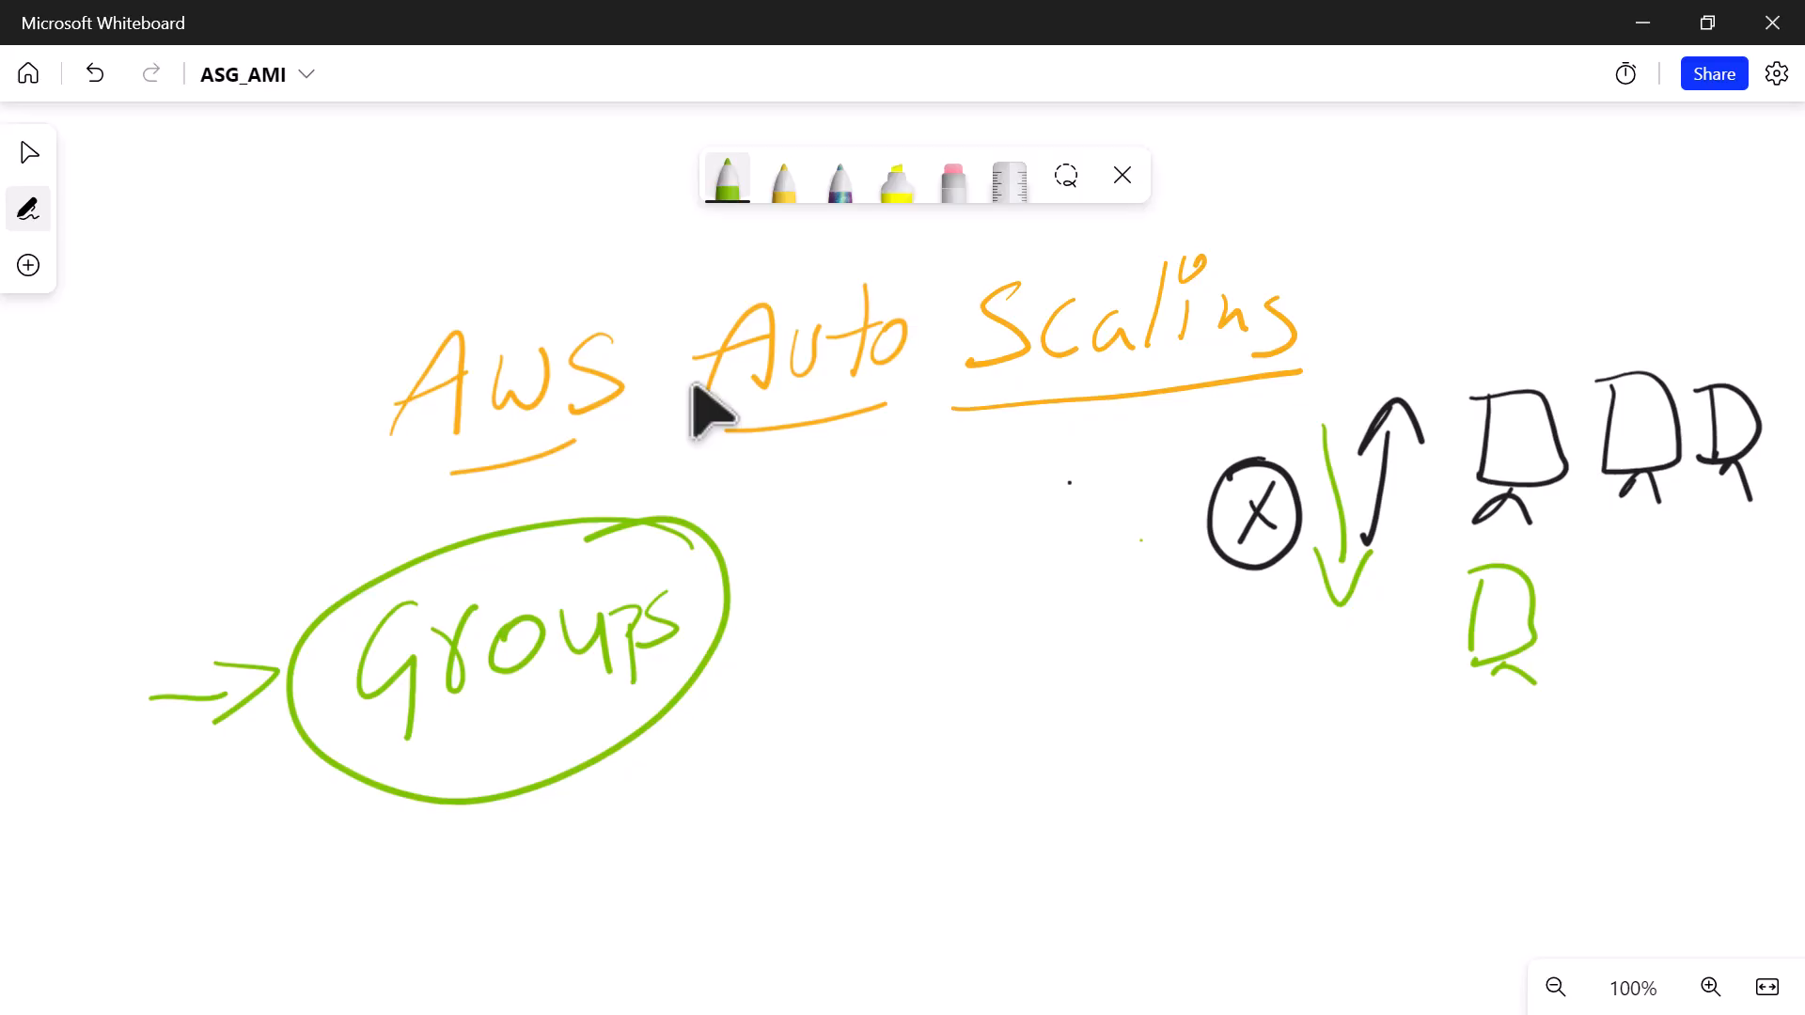
- In purple, box the three black computers, add a small computer inside, and draw an upward arrow over the black one
{"action": "left_click", "coordinate": [726, 177]}
{"action": "left_click", "coordinate": [625, 310]}
{"action": "left_click", "coordinate": [973, 603]}
{"action": "left_click", "coordinate": [726, 177]}
{"action": "left_click", "coordinate": [828, 378]}
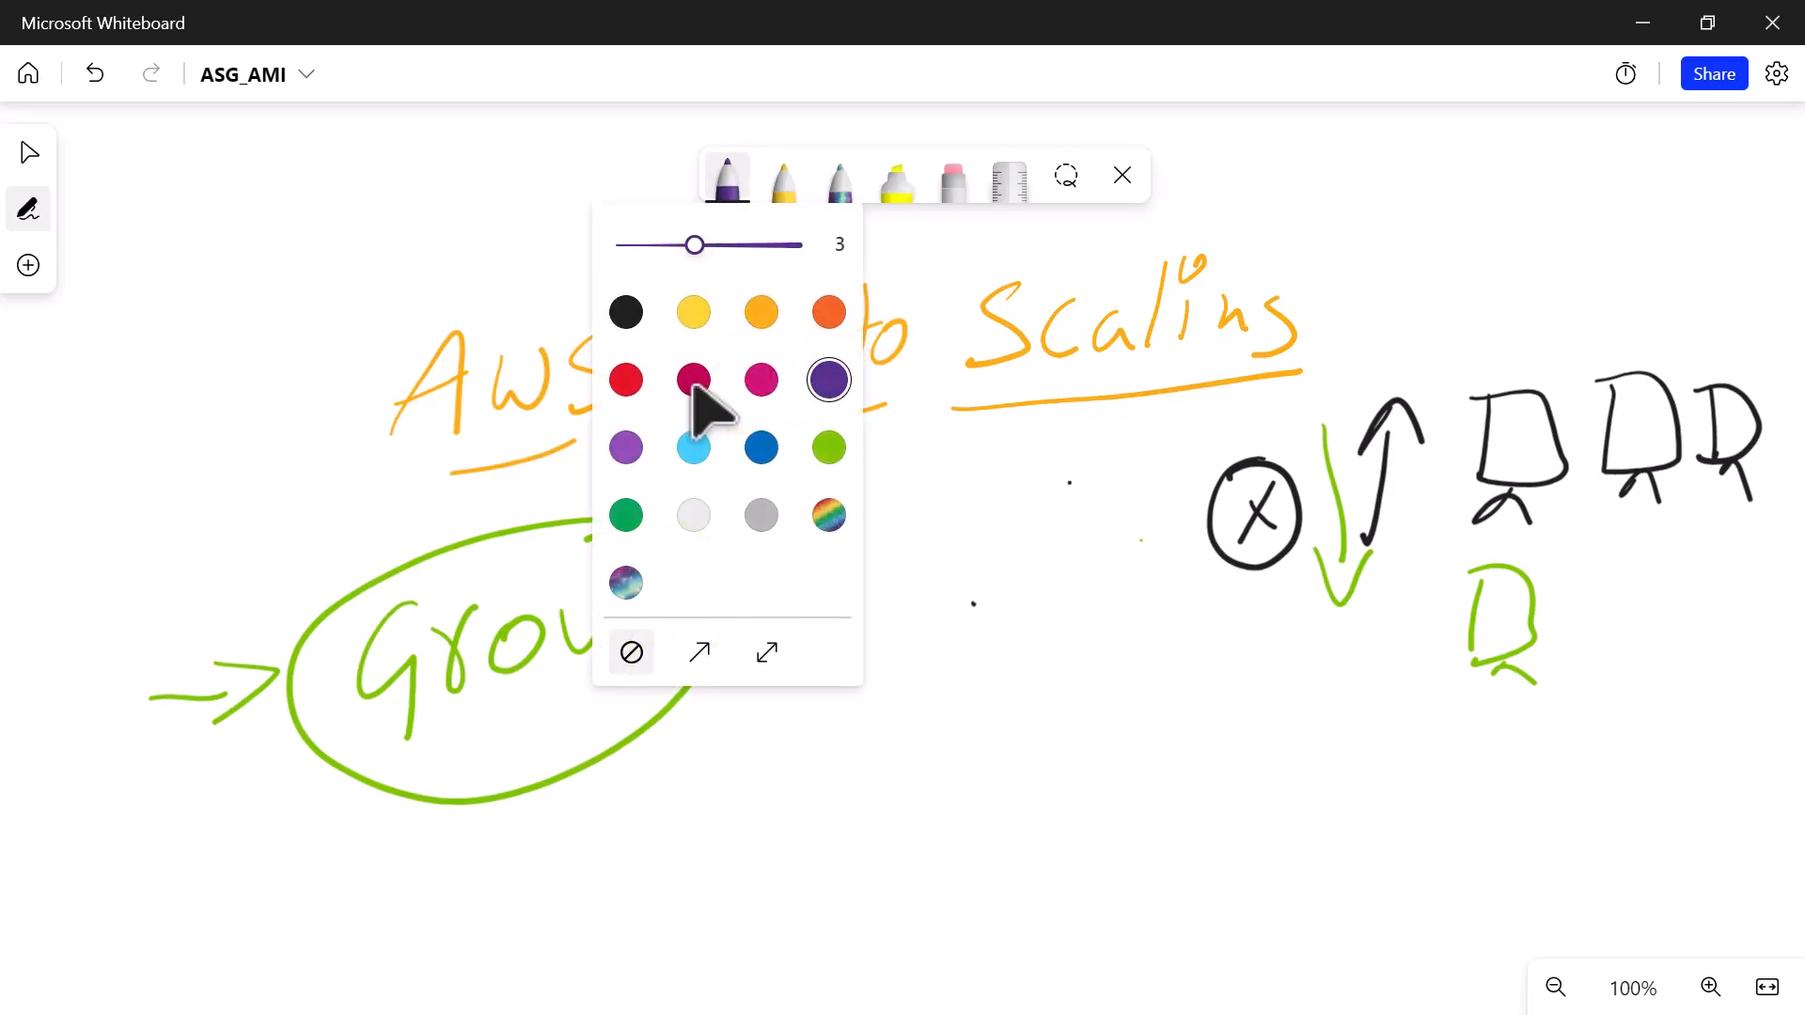
{"action": "left_click", "coordinate": [975, 510]}
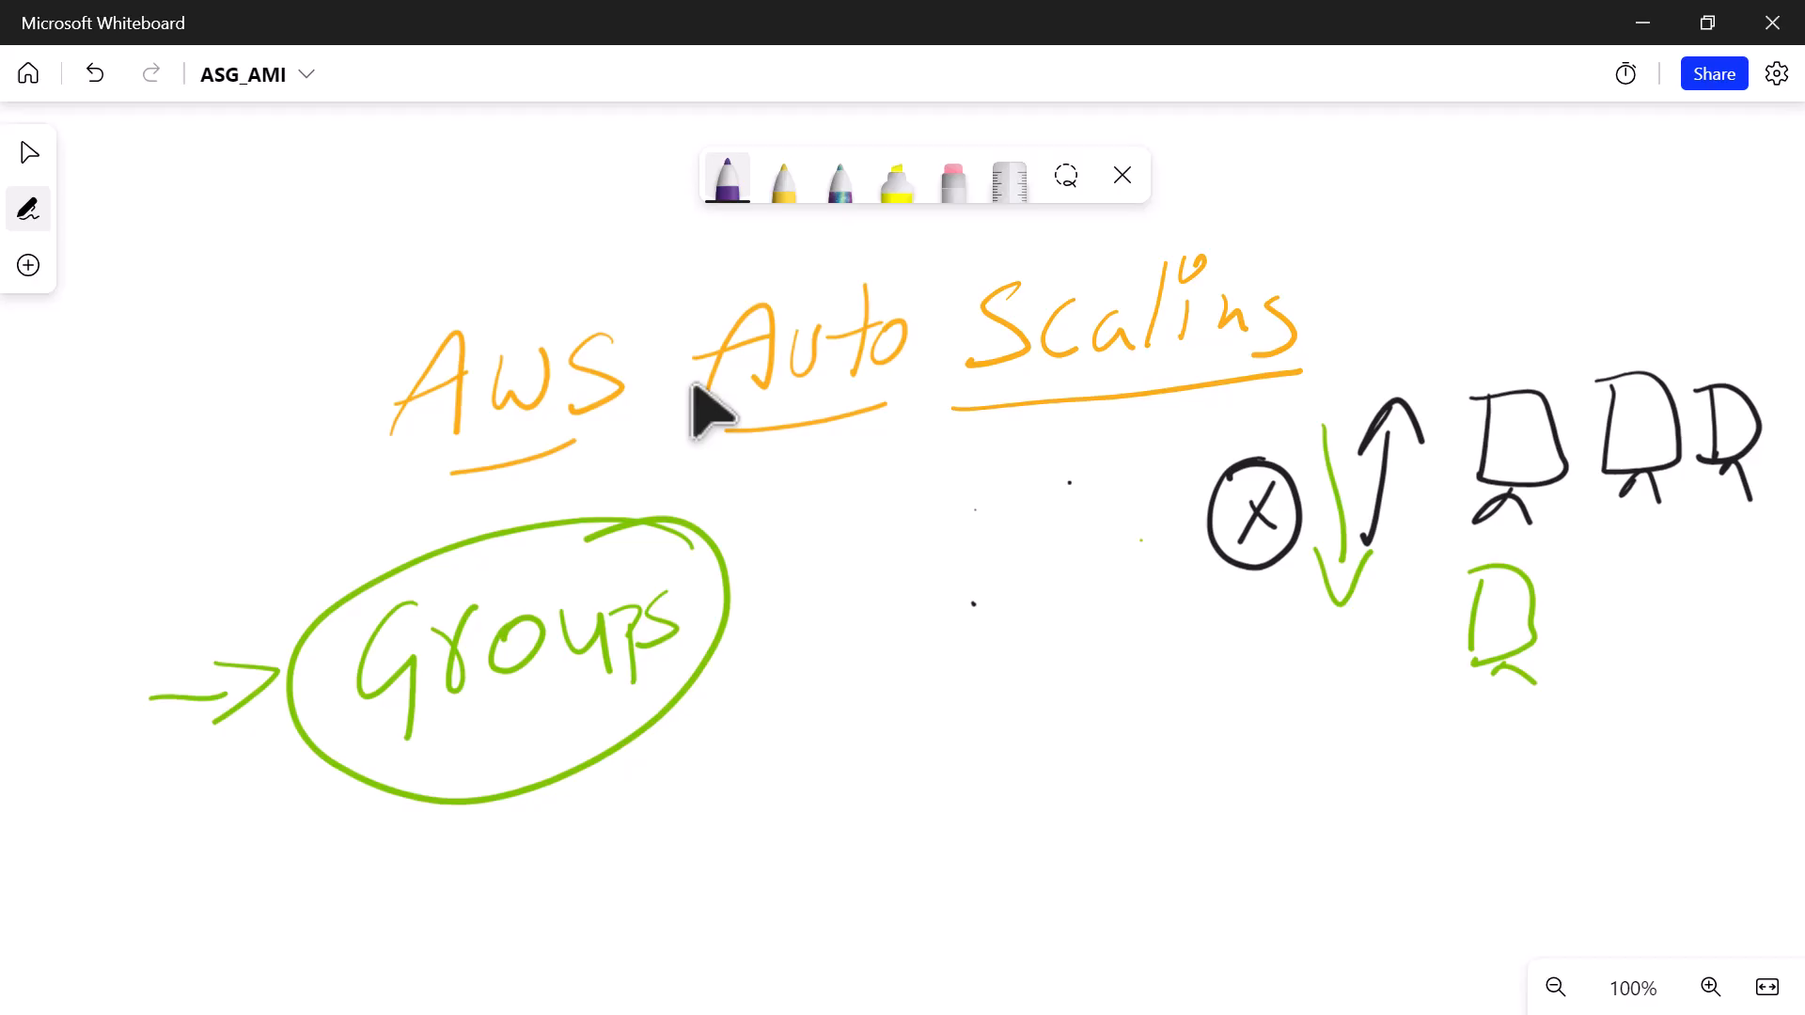
{"action": "mouse_move", "coordinate": [1436, 341]}
{"action": "left_mouse_down"}
{"action": "mouse_move", "coordinate": [1438, 569]}
{"action": "mouse_move", "coordinate": [1763, 303]}
{"action": "mouse_move", "coordinate": [1607, 559]}
{"action": "mouse_move", "coordinate": [1404, 569]}
{"action": "mouse_move", "coordinate": [1386, 436]}
{"action": "left_mouse_up"}
{"action": "left_click_drag", "start_coordinate": [1344, 459], "coordinate": [1395, 451]}
{"action": "mouse_move", "coordinate": [1584, 500]}
{"action": "left_mouse_down"}
{"action": "mouse_move", "coordinate": [1576, 543]}
{"action": "mouse_move", "coordinate": [1626, 532]}
{"action": "mouse_move", "coordinate": [1582, 547]}
{"action": "mouse_move", "coordinate": [1619, 564]}
{"action": "left_mouse_up"}
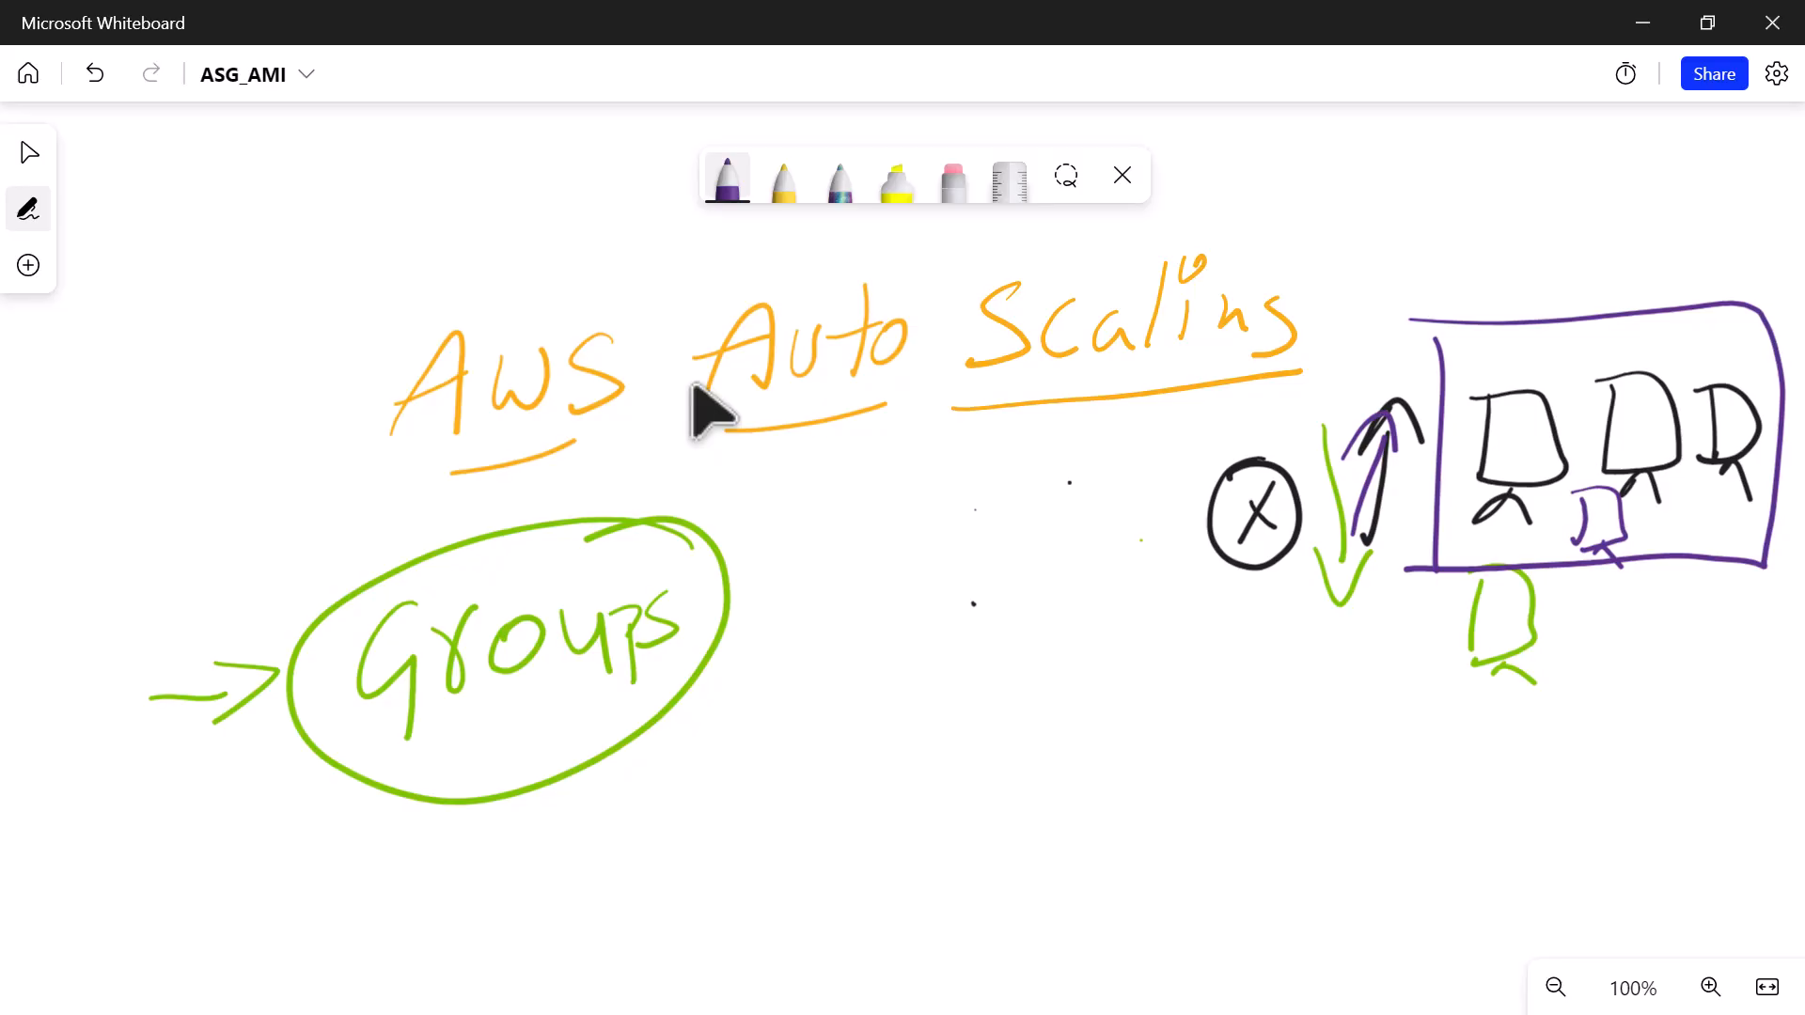
- Erase the last black computer in the purple box's row and switch back to the purple pen
{"action": "left_click", "coordinate": [953, 179]}
{"action": "left_click_drag", "start_coordinate": [1707, 395], "coordinate": [1735, 479]}
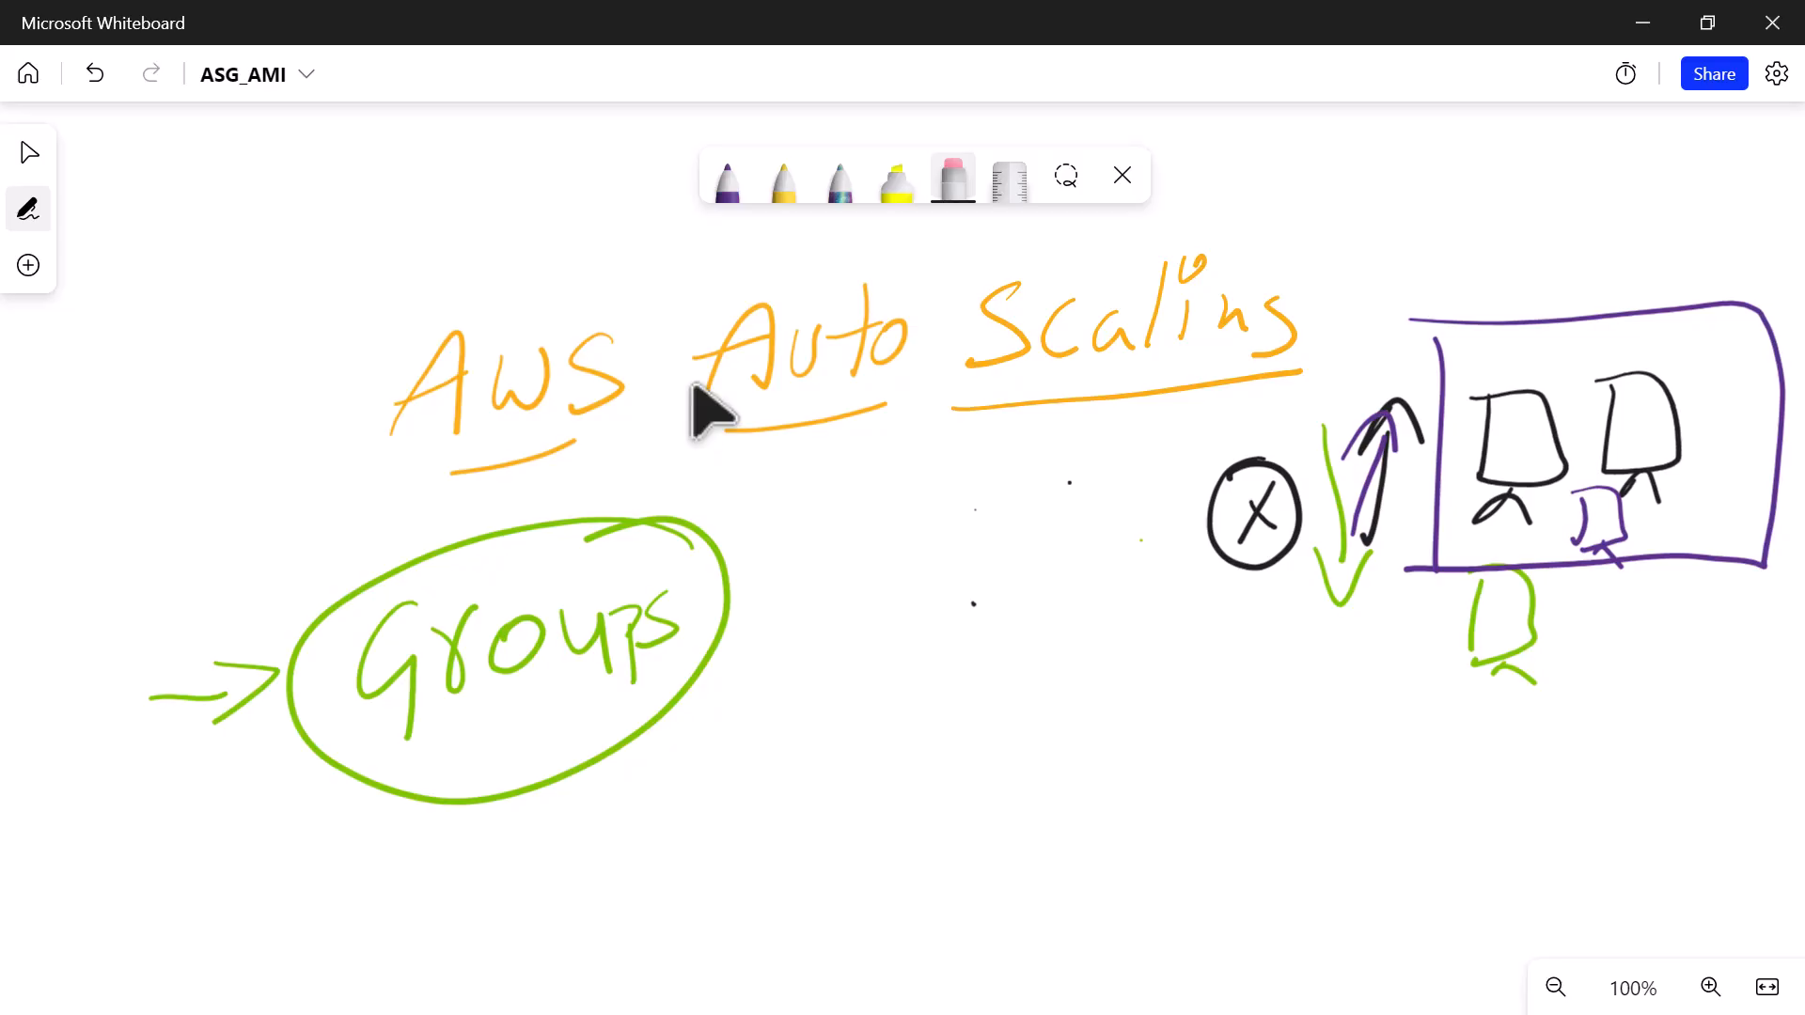
{"action": "left_click", "coordinate": [728, 179]}
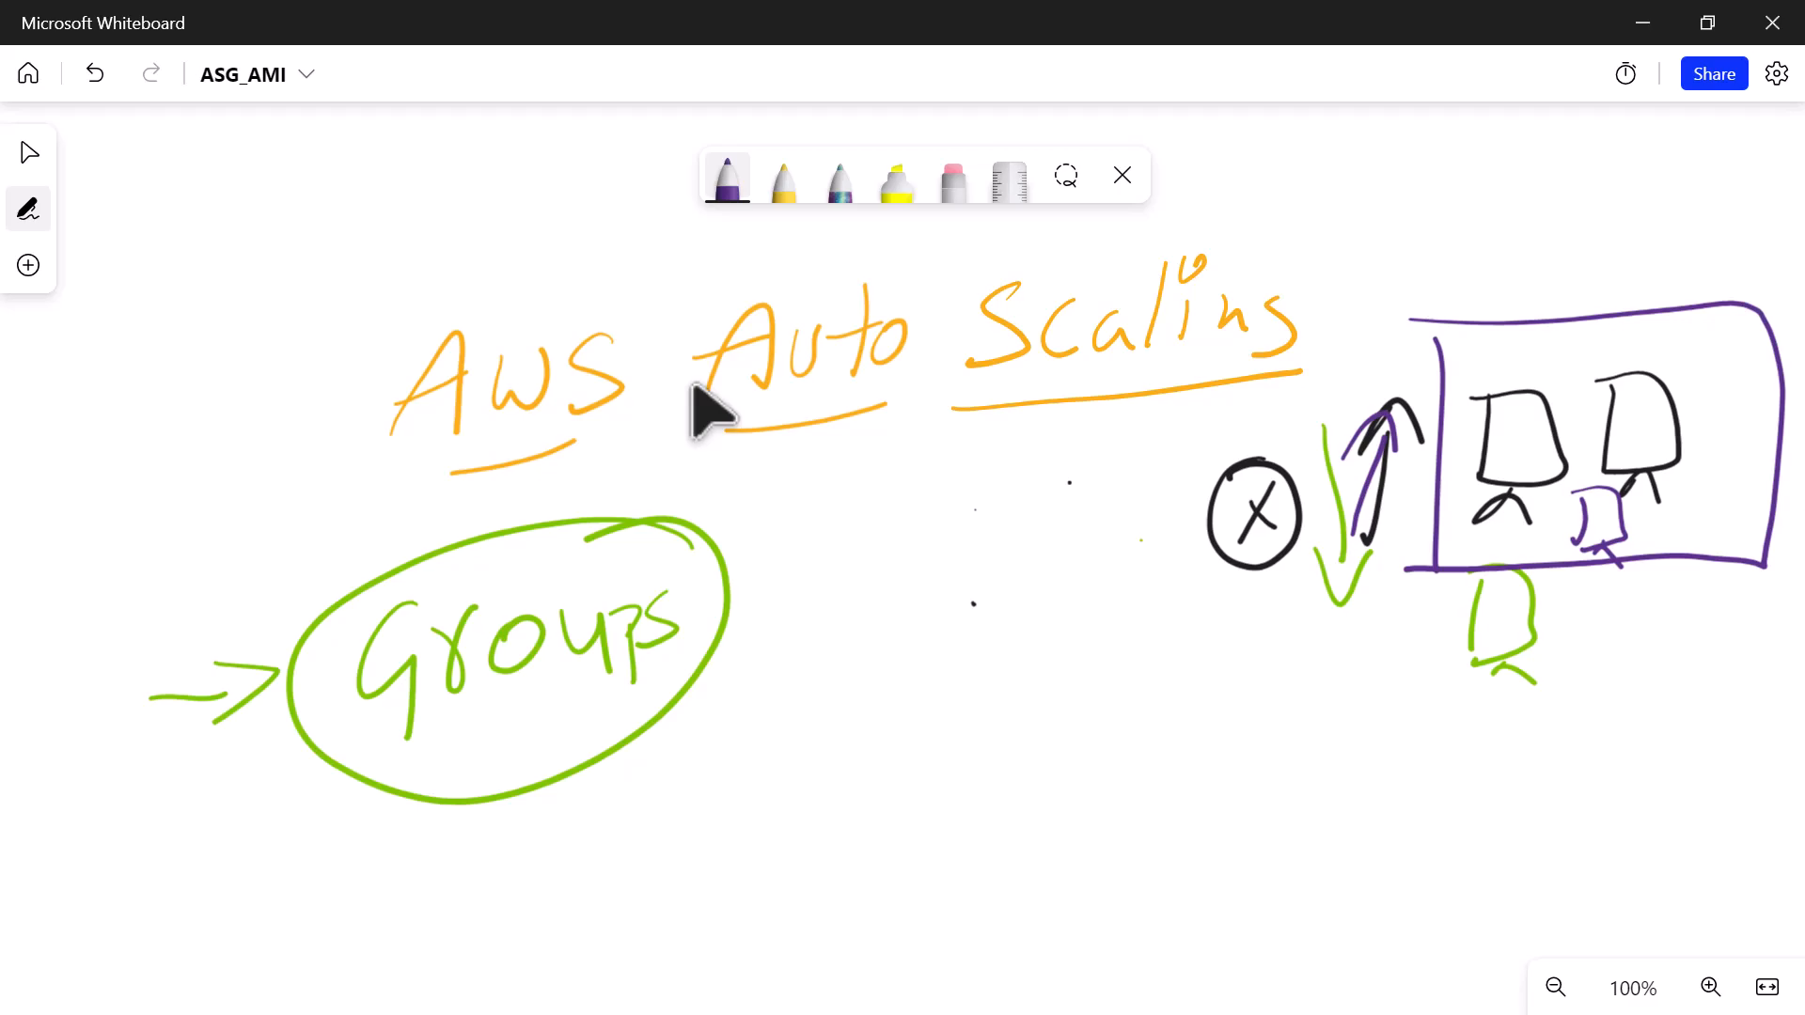
- Write "Template" in purple below Groups, with an arrow pointing to the word
{"action": "scroll", "coordinate": [712, 411], "scroll_direction": "down", "scroll_amount": 3}
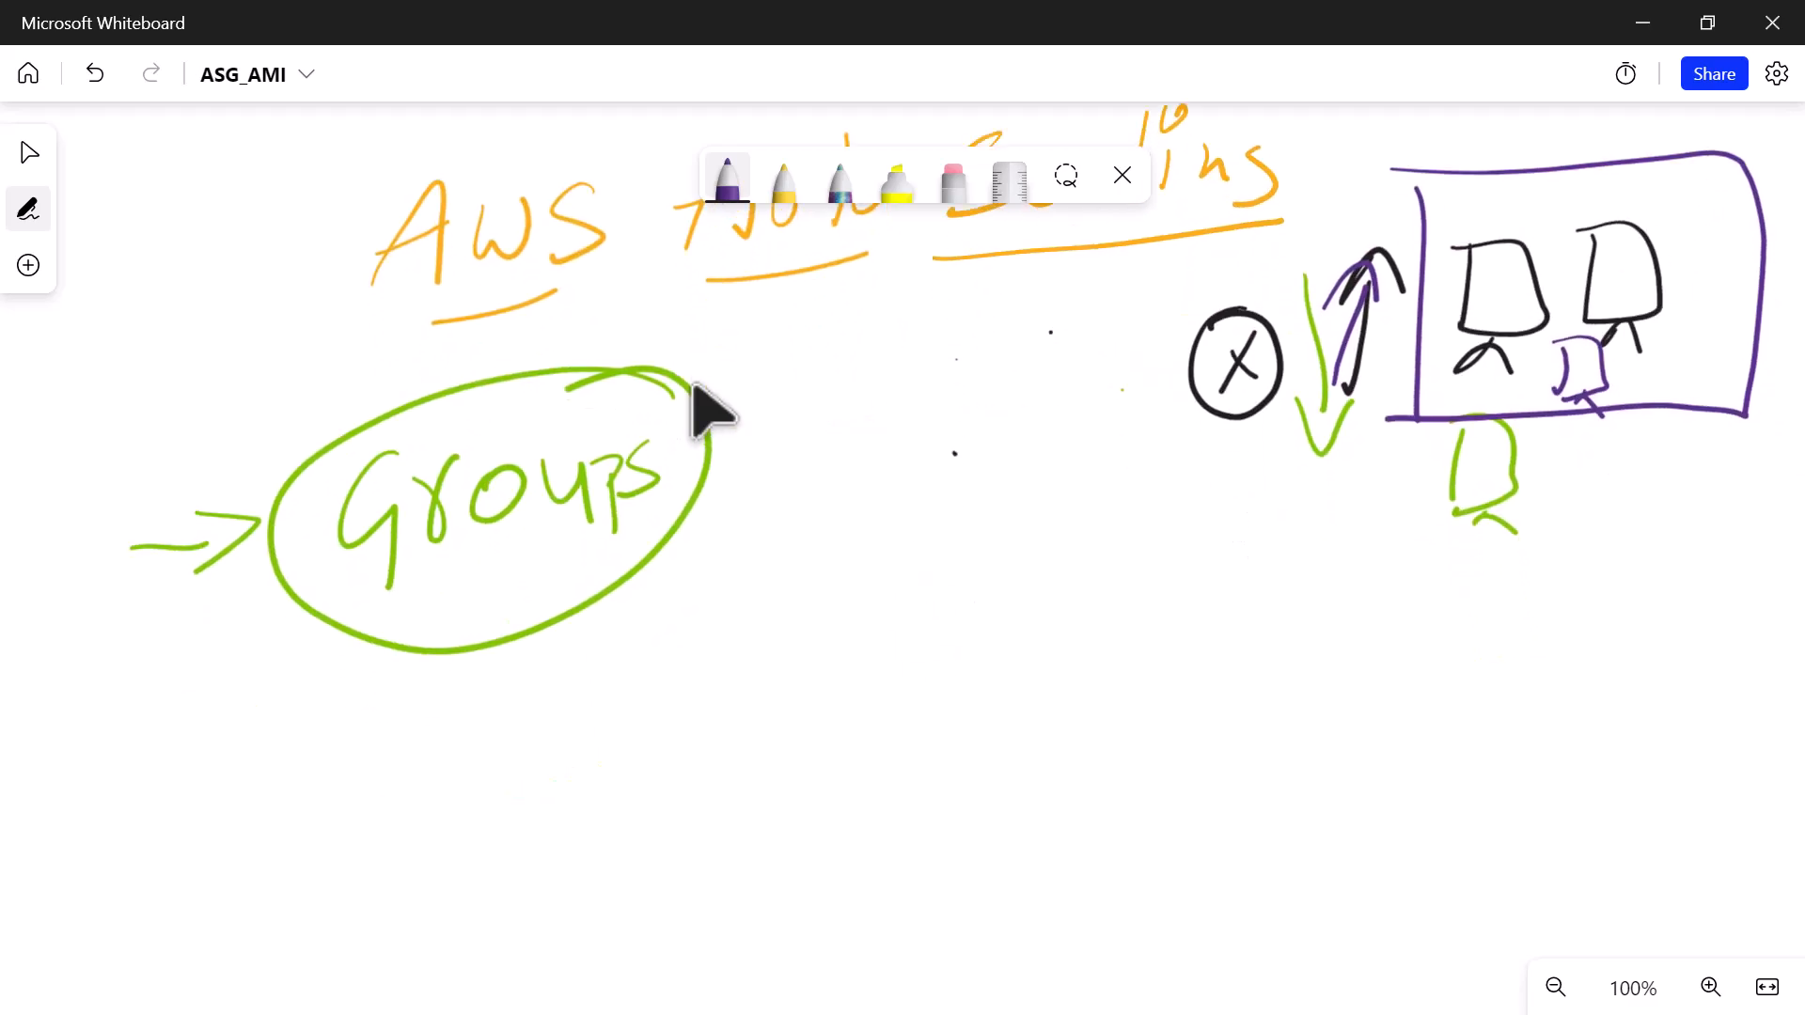
{"action": "left_click_drag", "start_coordinate": [191, 801], "coordinate": [246, 795]}
{"action": "left_click_drag", "start_coordinate": [228, 749], "coordinate": [252, 820]}
{"action": "left_click_drag", "start_coordinate": [448, 729], "coordinate": [453, 816]}
{"action": "mouse_move", "coordinate": [349, 755]}
{"action": "left_mouse_down"}
{"action": "mouse_move", "coordinate": [489, 706]}
{"action": "mouse_move", "coordinate": [562, 778]}
{"action": "left_mouse_up"}
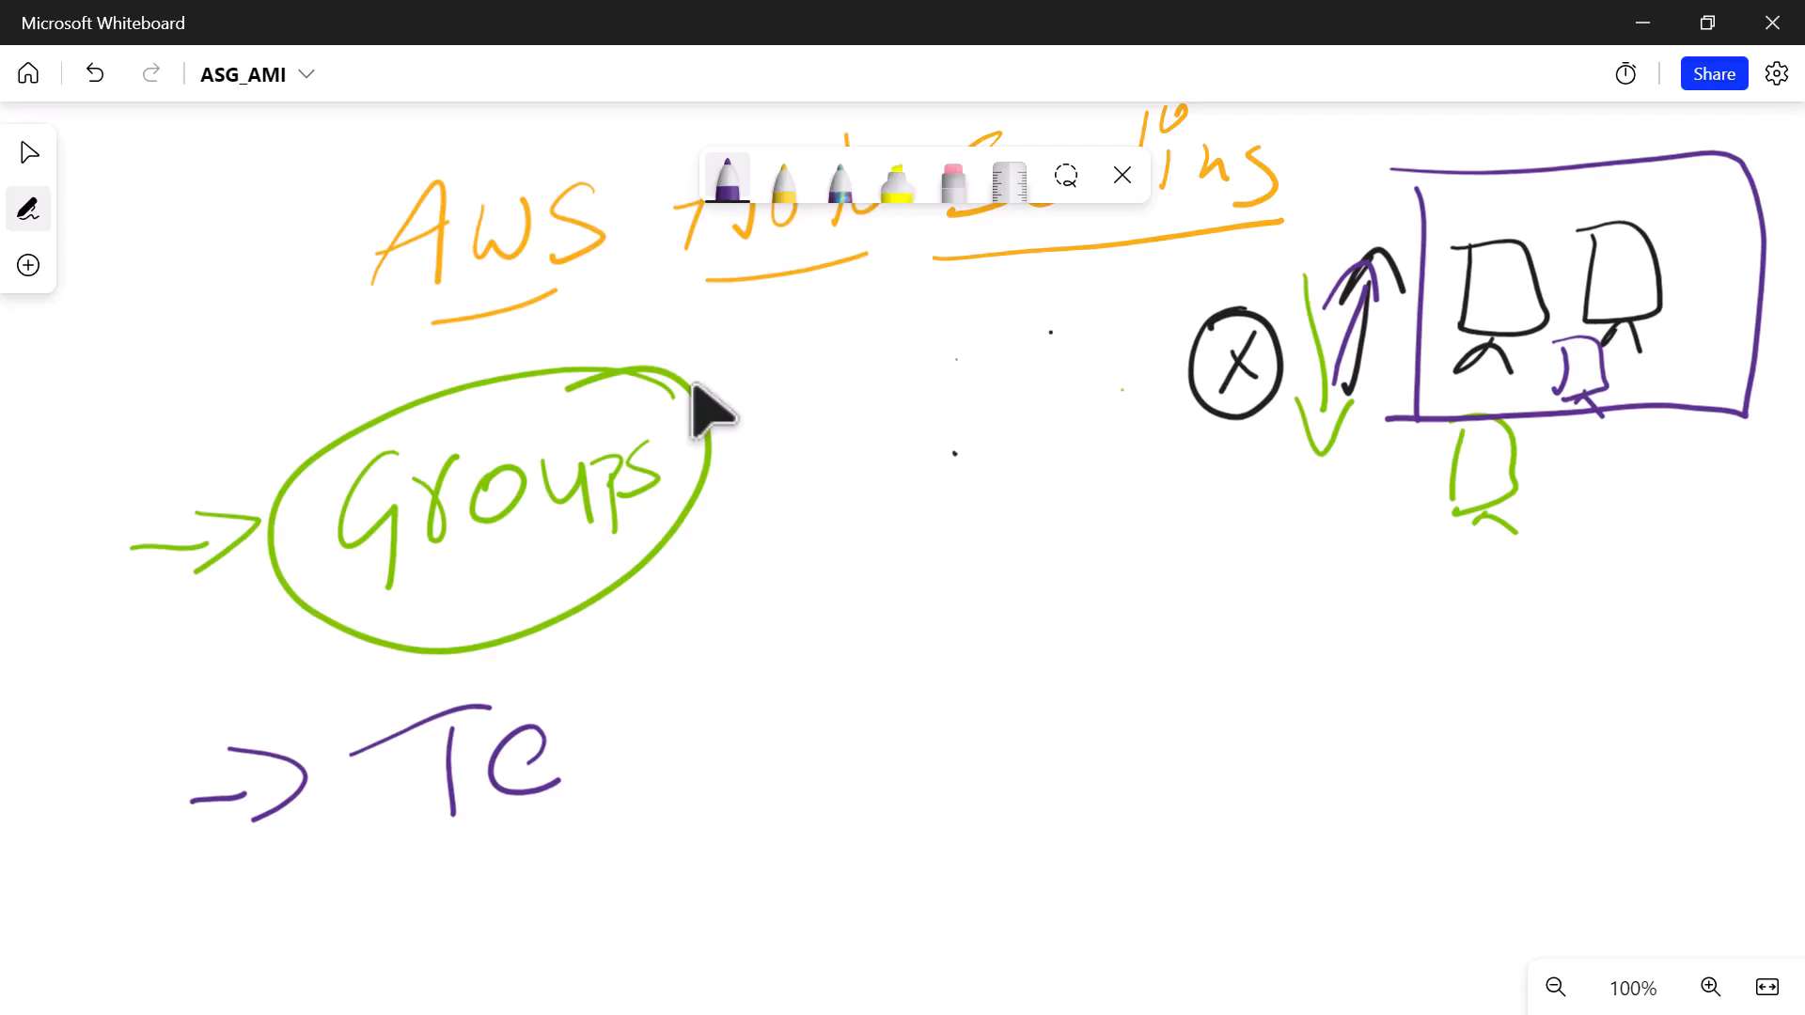
{"action": "mouse_move", "coordinate": [571, 767]}
{"action": "left_mouse_down"}
{"action": "mouse_move", "coordinate": [601, 716]}
{"action": "mouse_move", "coordinate": [669, 745]}
{"action": "left_mouse_up"}
{"action": "mouse_move", "coordinate": [697, 693]}
{"action": "left_mouse_down"}
{"action": "mouse_move", "coordinate": [712, 773]}
{"action": "mouse_move", "coordinate": [716, 726]}
{"action": "left_mouse_up"}
{"action": "left_click_drag", "start_coordinate": [727, 621], "coordinate": [745, 710]}
{"action": "mouse_move", "coordinate": [778, 662]}
{"action": "left_mouse_down"}
{"action": "mouse_move", "coordinate": [767, 701]}
{"action": "mouse_move", "coordinate": [799, 704]}
{"action": "left_mouse_up"}
{"action": "mouse_move", "coordinate": [824, 590]}
{"action": "left_mouse_down"}
{"action": "mouse_move", "coordinate": [827, 679]}
{"action": "mouse_move", "coordinate": [834, 641]}
{"action": "left_mouse_up"}
{"action": "left_click_drag", "start_coordinate": [843, 660], "coordinate": [881, 663]}
- Enclose the word "Template" in a purple oval
{"action": "mouse_move", "coordinate": [917, 535]}
{"action": "left_mouse_down"}
{"action": "mouse_move", "coordinate": [799, 549]}
{"action": "mouse_move", "coordinate": [378, 707]}
{"action": "mouse_move", "coordinate": [412, 893]}
{"action": "left_mouse_up"}
{"action": "left_click_drag", "start_coordinate": [852, 535], "coordinate": [876, 544]}
{"action": "mouse_move", "coordinate": [412, 889]}
{"action": "left_mouse_down"}
{"action": "mouse_move", "coordinate": [675, 832]}
{"action": "mouse_move", "coordinate": [861, 534]}
{"action": "left_mouse_up"}
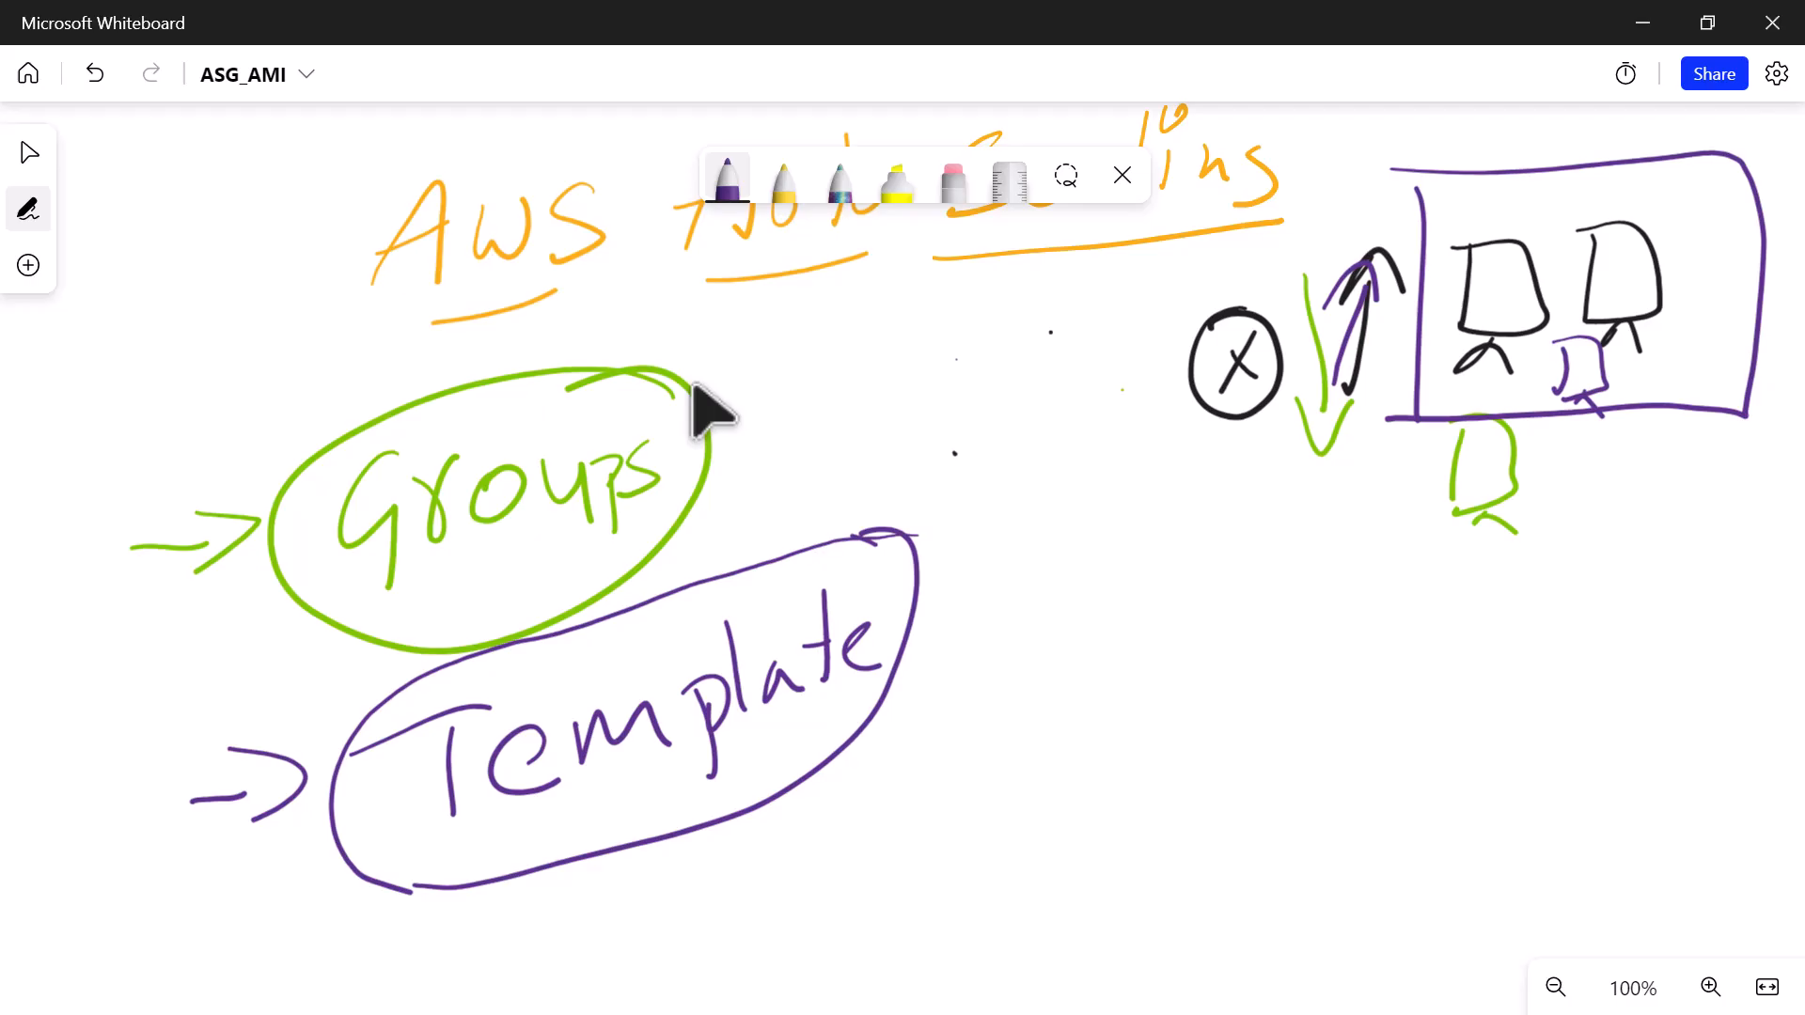
- Draw two purple arrows down from the green computer, labelling one "Image" and the other with a second short word
{"action": "mouse_move", "coordinate": [1474, 486]}
{"action": "left_mouse_down"}
{"action": "mouse_move", "coordinate": [1396, 599]}
{"action": "mouse_move", "coordinate": [1465, 587]}
{"action": "left_mouse_up"}
{"action": "left_click_drag", "start_coordinate": [1303, 682], "coordinate": [1301, 755]}
{"action": "left_click_drag", "start_coordinate": [1248, 695], "coordinate": [1314, 675]}
{"action": "left_click_drag", "start_coordinate": [1244, 782], "coordinate": [1317, 738]}
{"action": "mouse_move", "coordinate": [1324, 702]}
{"action": "left_mouse_down"}
{"action": "mouse_move", "coordinate": [1326, 722]}
{"action": "mouse_move", "coordinate": [1385, 705]}
{"action": "mouse_move", "coordinate": [1394, 744]}
{"action": "mouse_move", "coordinate": [1443, 711]}
{"action": "left_mouse_up"}
{"action": "mouse_move", "coordinate": [1533, 492]}
{"action": "left_mouse_down"}
{"action": "mouse_move", "coordinate": [1587, 602]}
{"action": "mouse_move", "coordinate": [1612, 580]}
{"action": "left_mouse_up"}
{"action": "left_click_drag", "start_coordinate": [1561, 663], "coordinate": [1541, 716]}
{"action": "left_click_drag", "start_coordinate": [1575, 675], "coordinate": [1591, 693]}
{"action": "mouse_move", "coordinate": [1618, 648]}
{"action": "left_mouse_down"}
{"action": "mouse_move", "coordinate": [1613, 721]}
{"action": "mouse_move", "coordinate": [1643, 629]}
{"action": "left_mouse_up"}
{"action": "left_click_drag", "start_coordinate": [1624, 681], "coordinate": [1674, 649]}
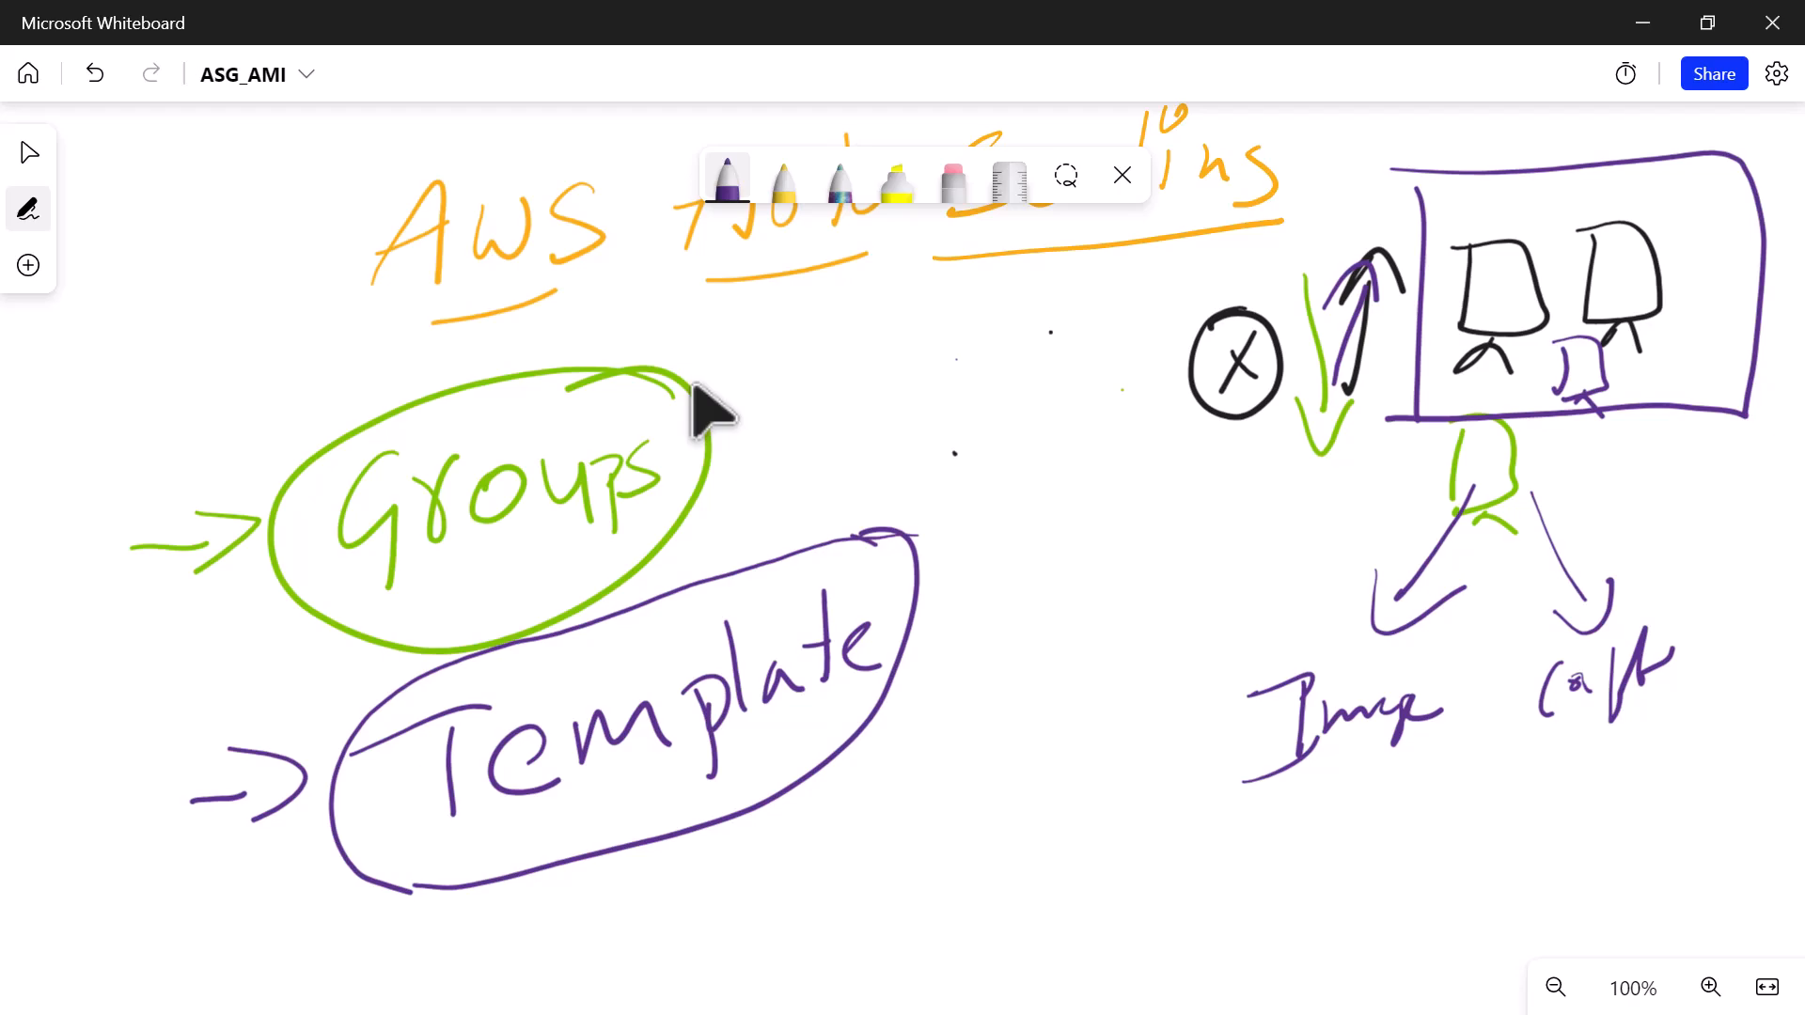
- Draw an orange computer in the purple box's lower corner, with a small circle inside and arrows pointing at it
{"action": "left_click", "coordinate": [727, 178]}
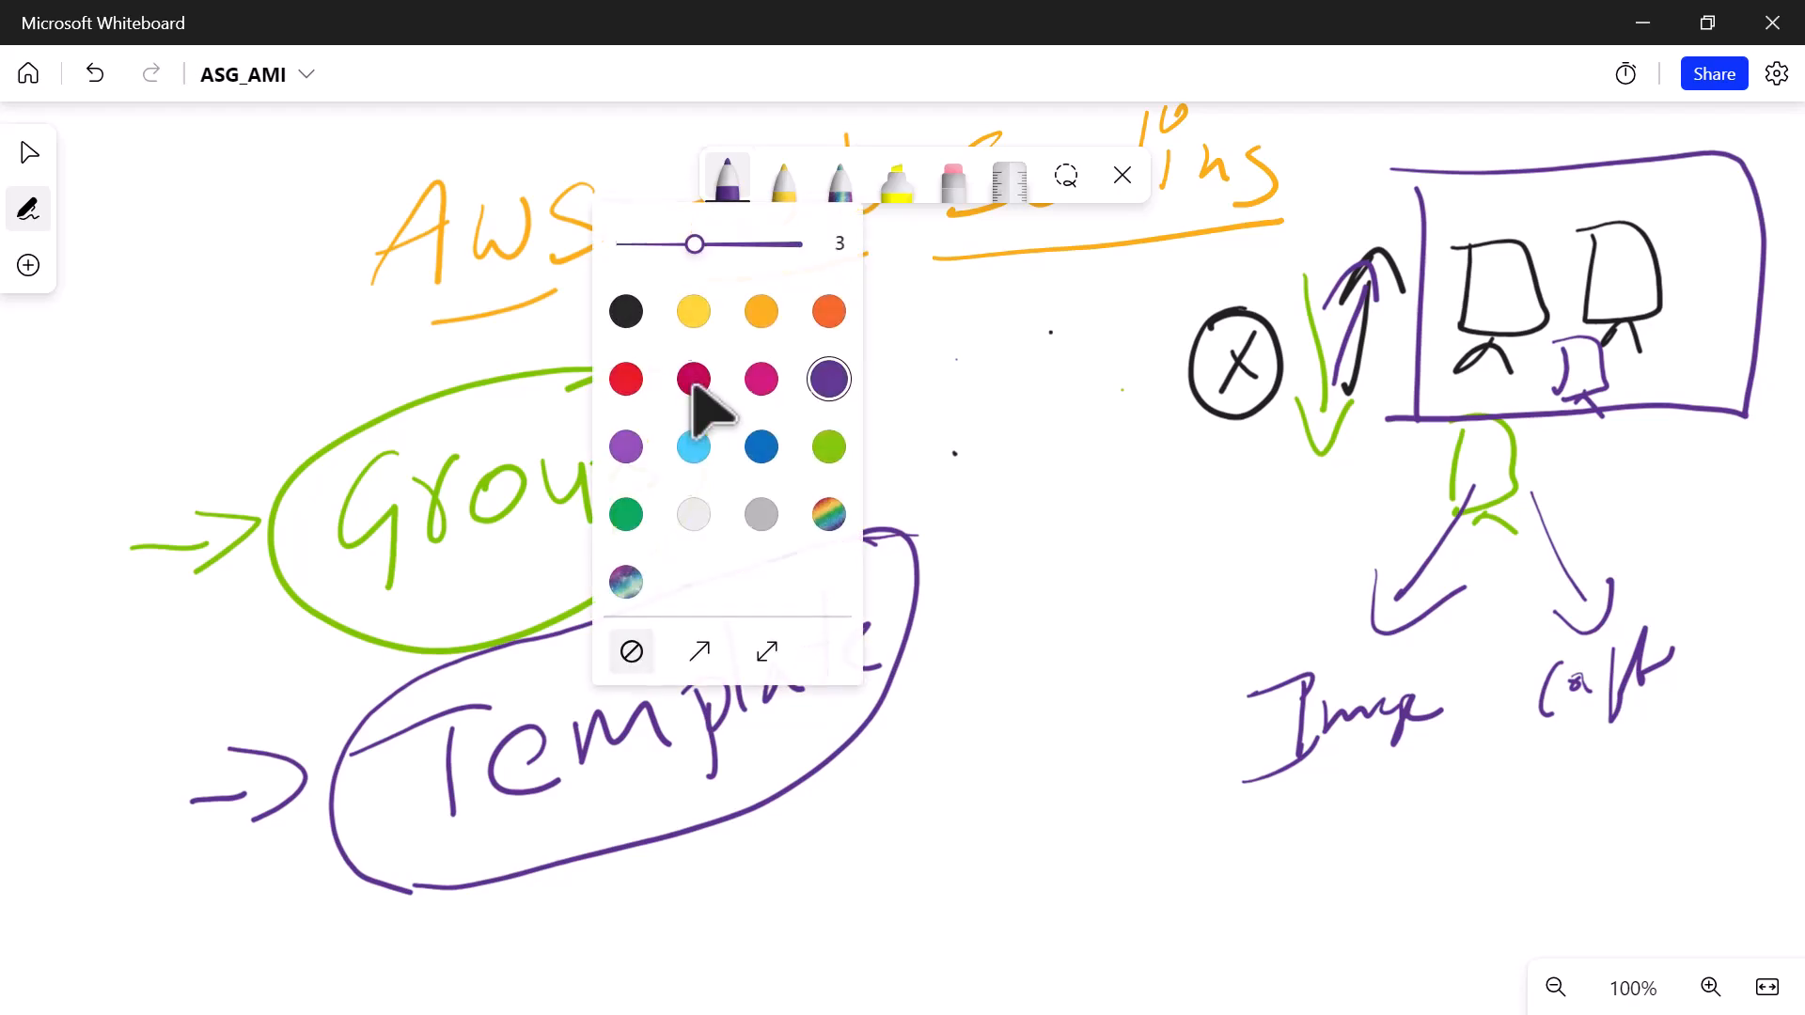
{"action": "left_click", "coordinate": [826, 306]}
{"action": "left_click", "coordinate": [1688, 350]}
{"action": "mouse_move", "coordinate": [1682, 322]}
{"action": "left_mouse_down"}
{"action": "mouse_move", "coordinate": [1681, 386]}
{"action": "mouse_move", "coordinate": [1737, 358]}
{"action": "mouse_move", "coordinate": [1739, 421]}
{"action": "left_mouse_up"}
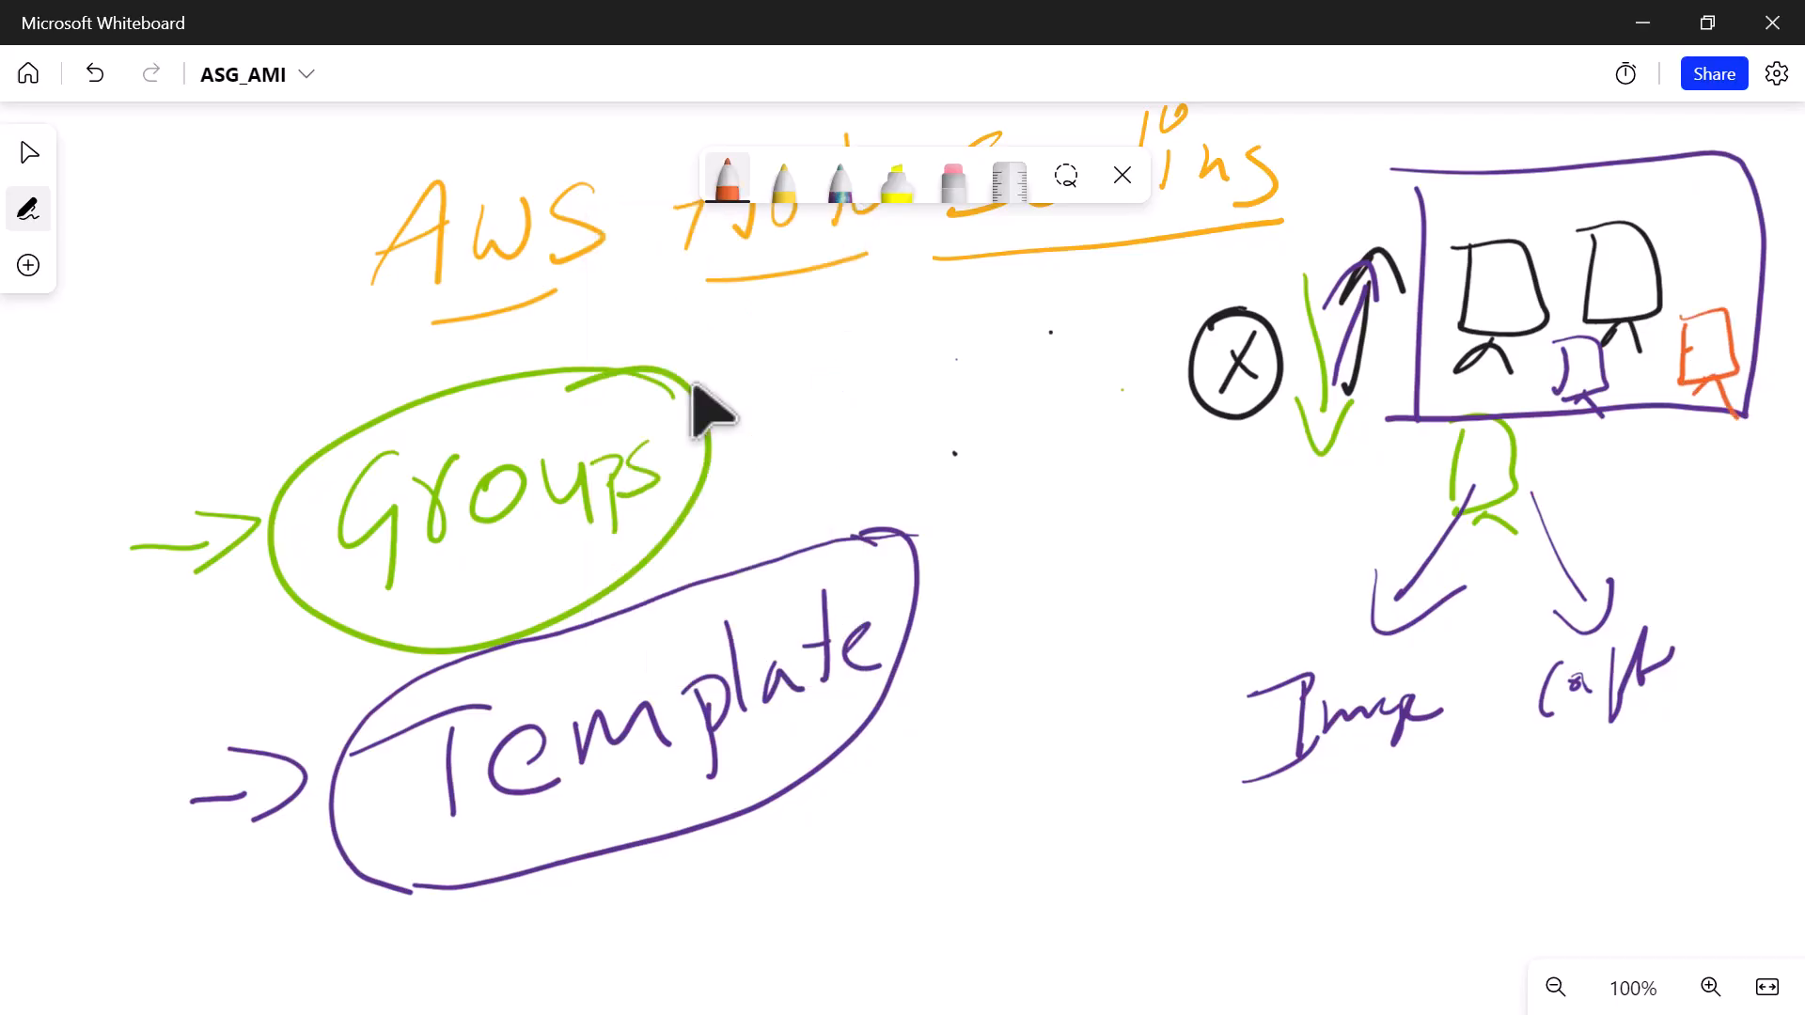
{"action": "mouse_move", "coordinate": [1705, 335]}
{"action": "left_mouse_down"}
{"action": "mouse_move", "coordinate": [1694, 356]}
{"action": "mouse_move", "coordinate": [1714, 339]}
{"action": "left_mouse_up"}
{"action": "left_click_drag", "start_coordinate": [1751, 261], "coordinate": [1723, 311]}
{"action": "mouse_move", "coordinate": [1727, 311]}
{"action": "left_mouse_down"}
{"action": "mouse_move", "coordinate": [1745, 299]}
{"action": "mouse_move", "coordinate": [1749, 353]}
{"action": "left_mouse_up"}
{"action": "mouse_move", "coordinate": [1739, 324]}
{"action": "left_mouse_down"}
{"action": "mouse_move", "coordinate": [1752, 355]}
{"action": "mouse_move", "coordinate": [1678, 440]}
{"action": "left_mouse_up"}
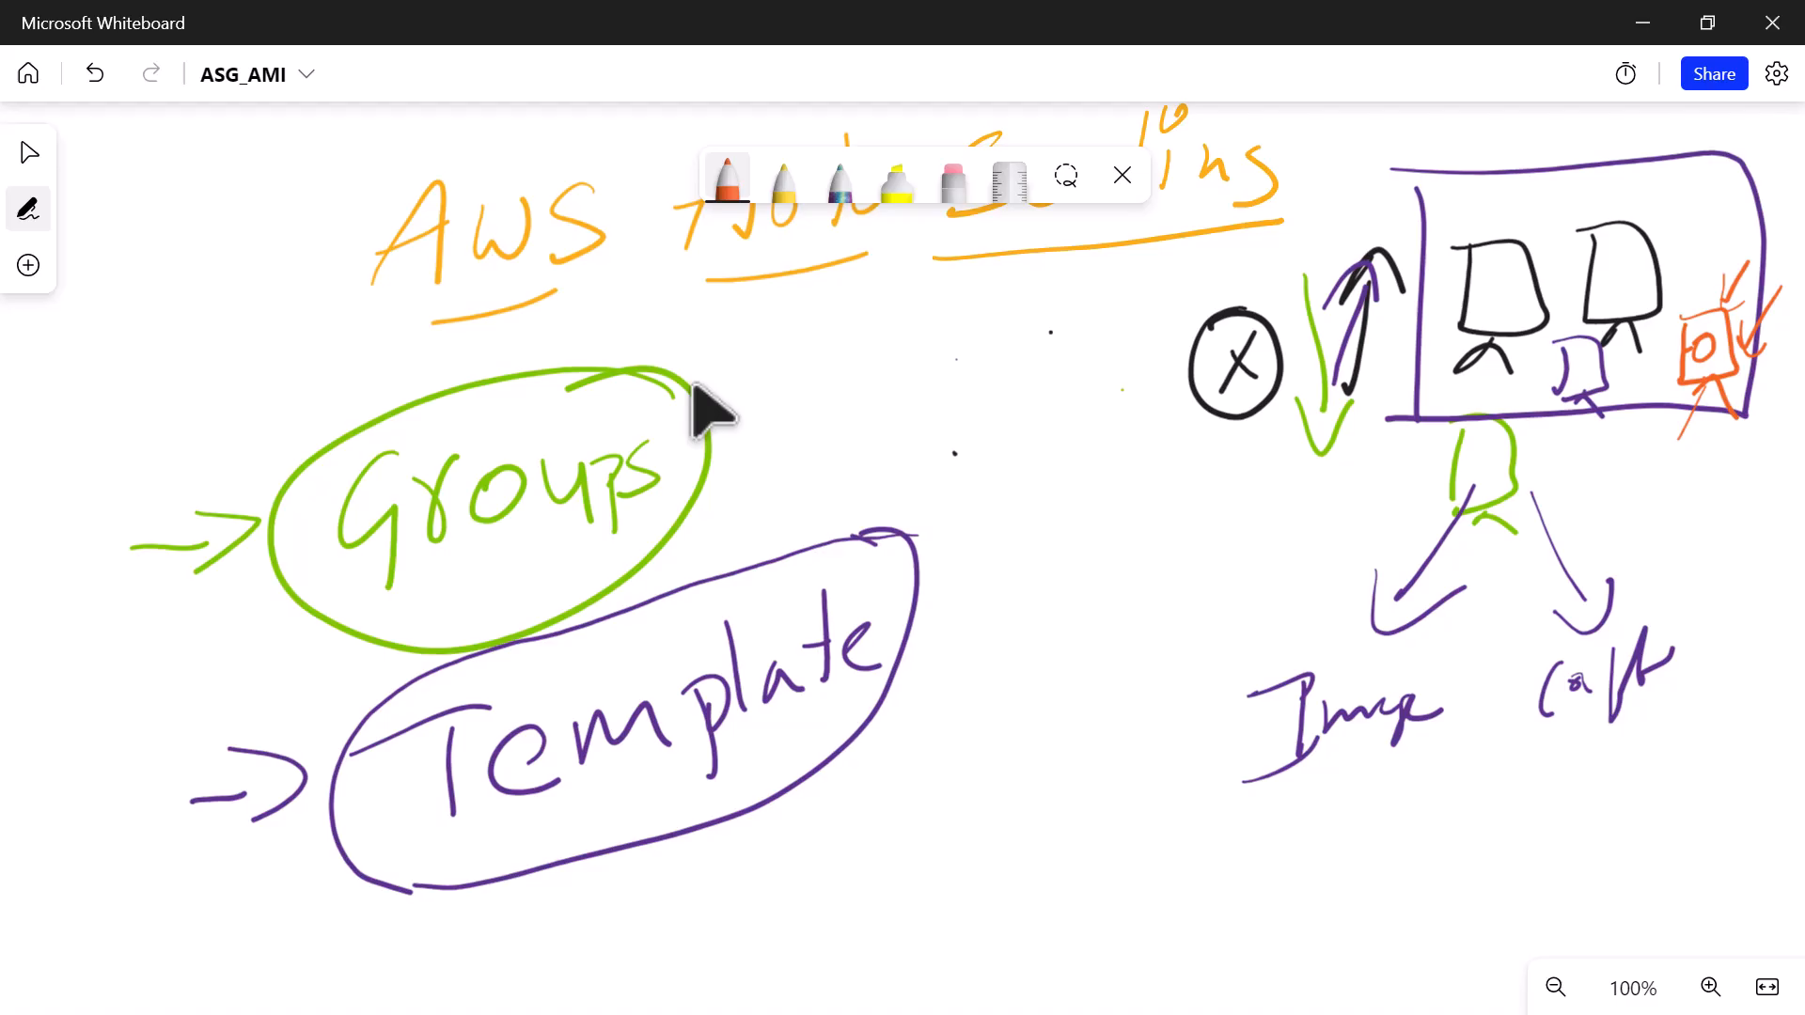
- In orange, point an arrow at the Template oval and add outgoing arrows with a bracketed "Image OS" note beside it
{"action": "mouse_move", "coordinate": [1078, 448]}
{"action": "left_mouse_down"}
{"action": "mouse_move", "coordinate": [952, 564]}
{"action": "mouse_move", "coordinate": [1008, 573]}
{"action": "left_mouse_up"}
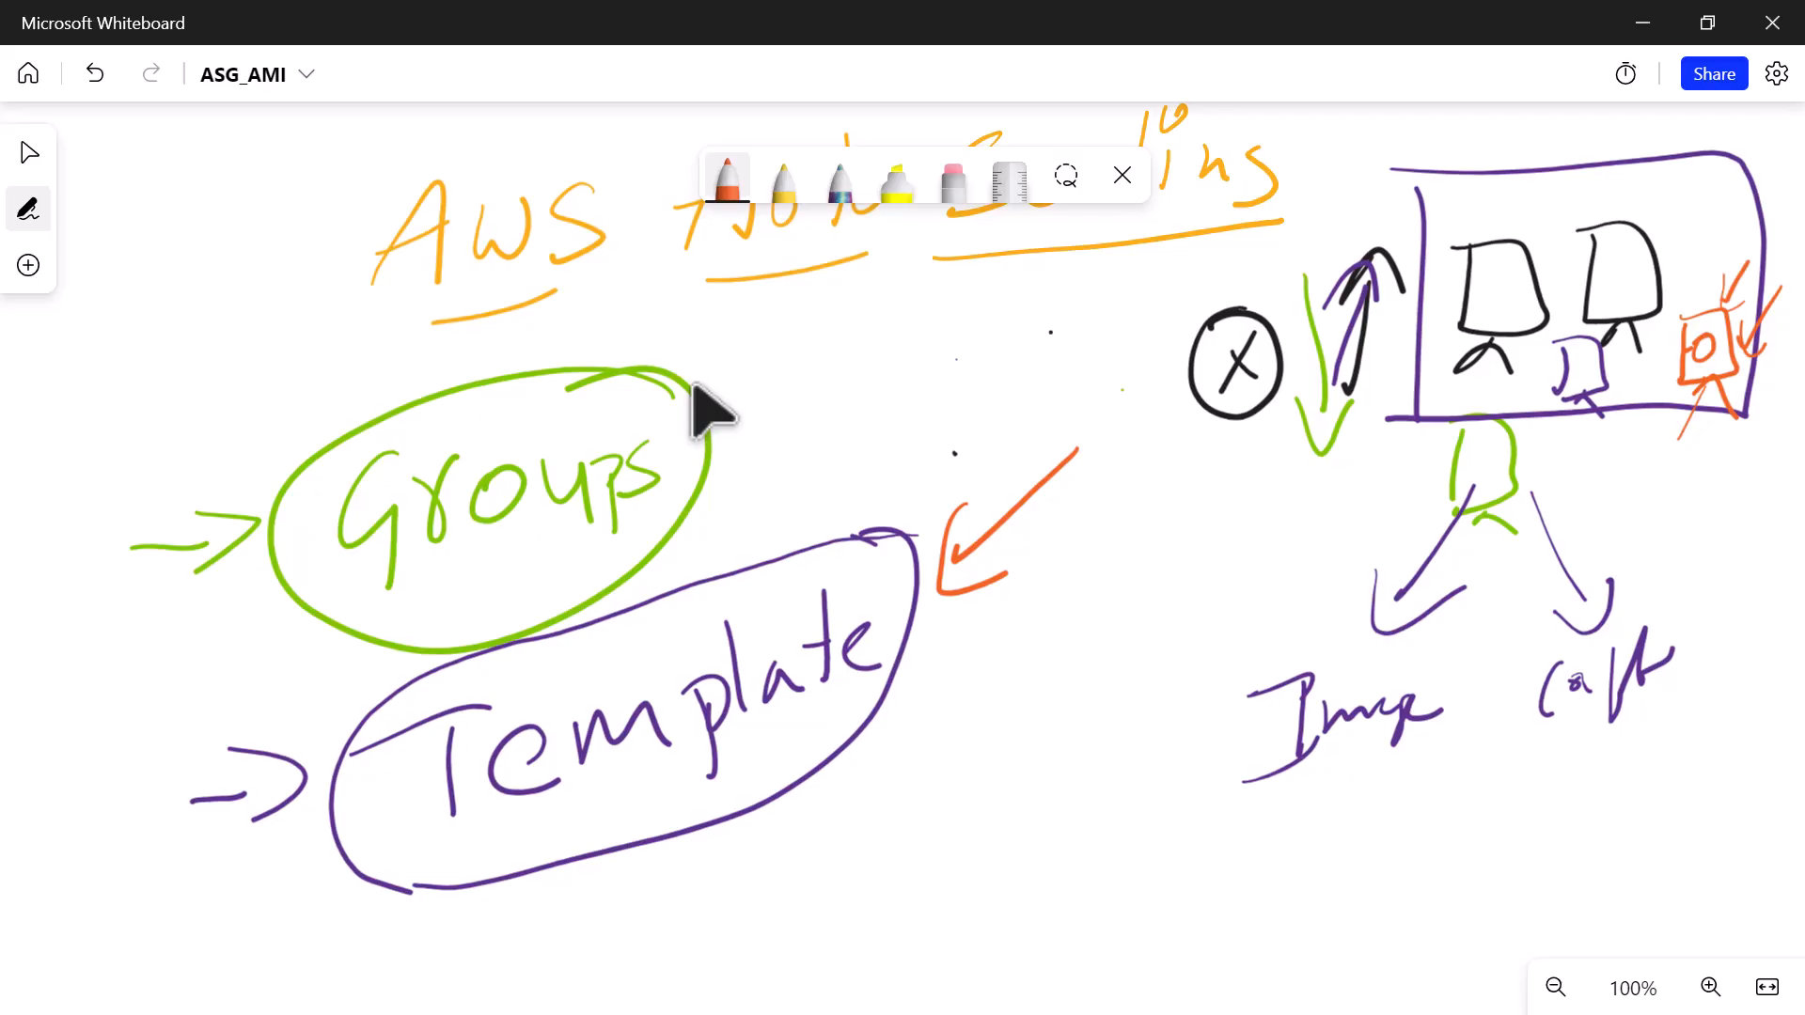
{"action": "mouse_move", "coordinate": [853, 861]}
{"action": "left_mouse_down"}
{"action": "mouse_move", "coordinate": [817, 763]}
{"action": "mouse_move", "coordinate": [886, 796]}
{"action": "mouse_move", "coordinate": [886, 742]}
{"action": "left_mouse_up"}
{"action": "mouse_move", "coordinate": [873, 818]}
{"action": "left_mouse_down"}
{"action": "mouse_move", "coordinate": [932, 737]}
{"action": "mouse_move", "coordinate": [962, 738]}
{"action": "left_mouse_up"}
{"action": "mouse_move", "coordinate": [899, 664]}
{"action": "left_mouse_down"}
{"action": "mouse_move", "coordinate": [992, 706]}
{"action": "mouse_move", "coordinate": [974, 726]}
{"action": "mouse_move", "coordinate": [1009, 786]}
{"action": "left_mouse_up"}
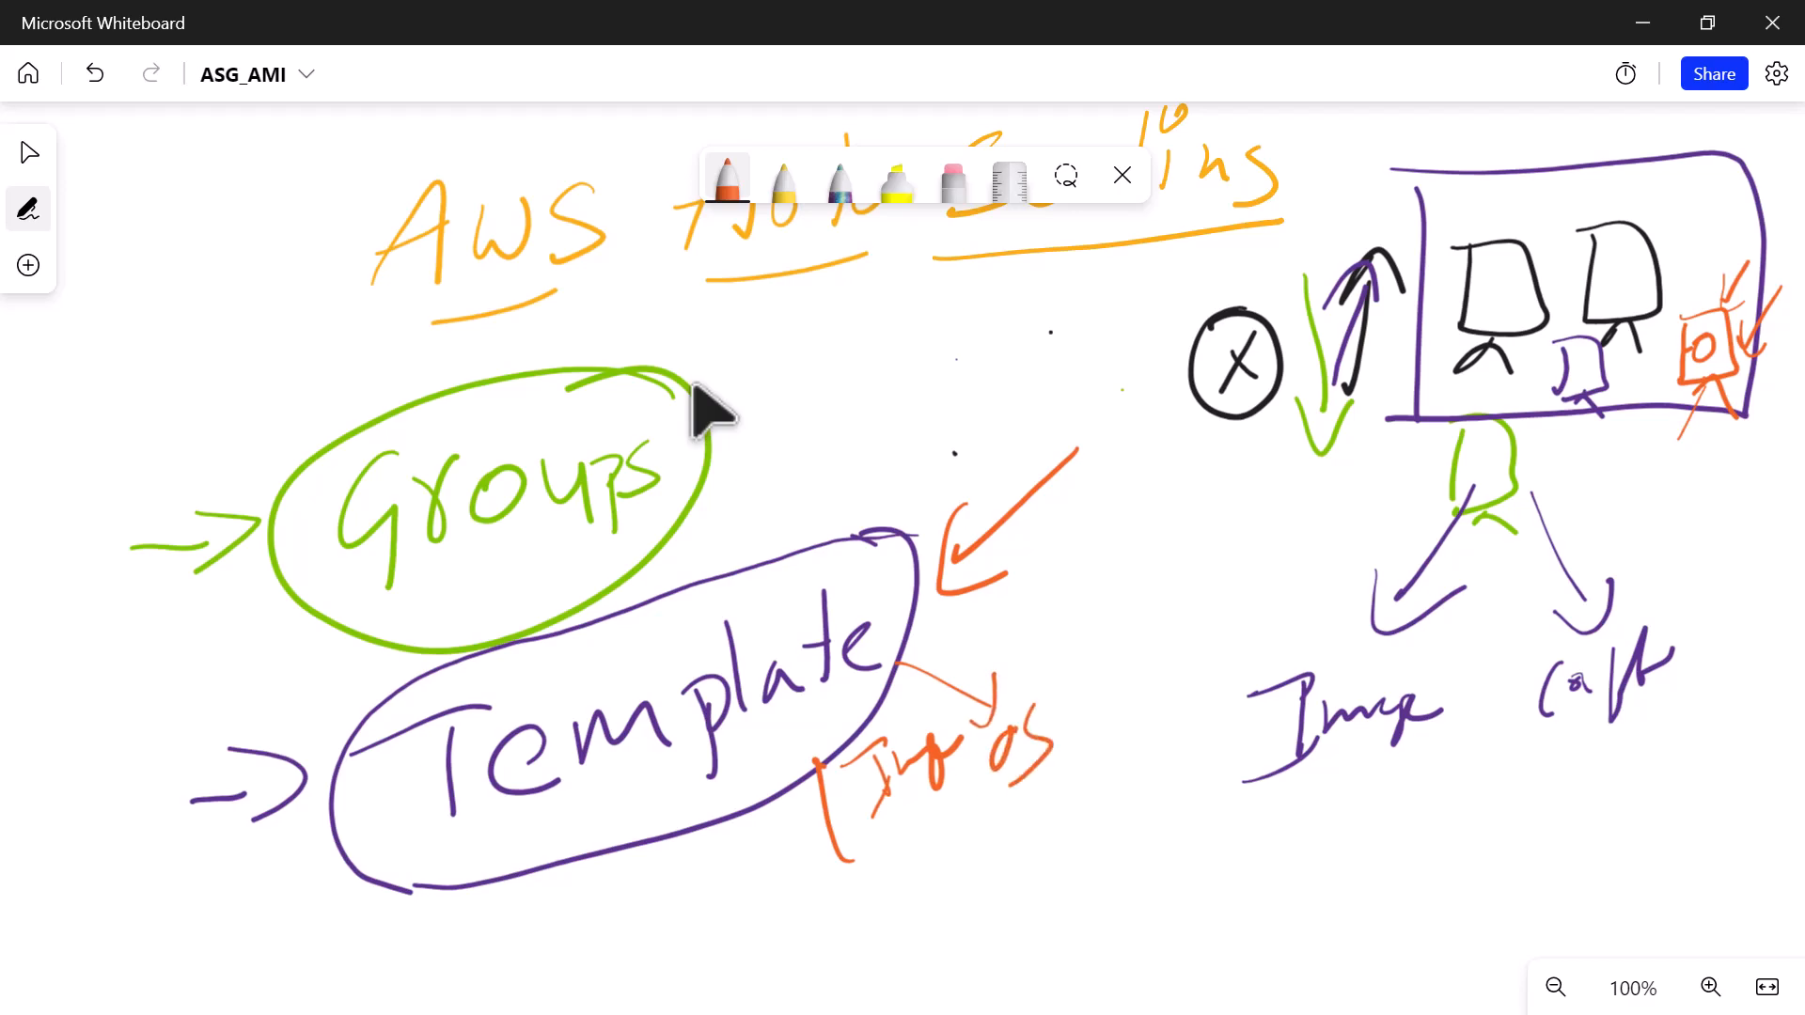
{"action": "mouse_move", "coordinate": [900, 639]}
{"action": "left_mouse_down"}
{"action": "mouse_move", "coordinate": [1034, 614]}
{"action": "mouse_move", "coordinate": [1031, 652]}
{"action": "left_mouse_up"}
- Add a second orange computer in the purple box's upper corner and draw a long orange arrow to it from Template
{"action": "left_click_drag", "start_coordinate": [1667, 196], "coordinate": [1663, 249]}
{"action": "mouse_move", "coordinate": [1655, 193]}
{"action": "left_mouse_down"}
{"action": "mouse_move", "coordinate": [1674, 193]}
{"action": "mouse_move", "coordinate": [1677, 239]}
{"action": "mouse_move", "coordinate": [1707, 268]}
{"action": "left_mouse_up"}
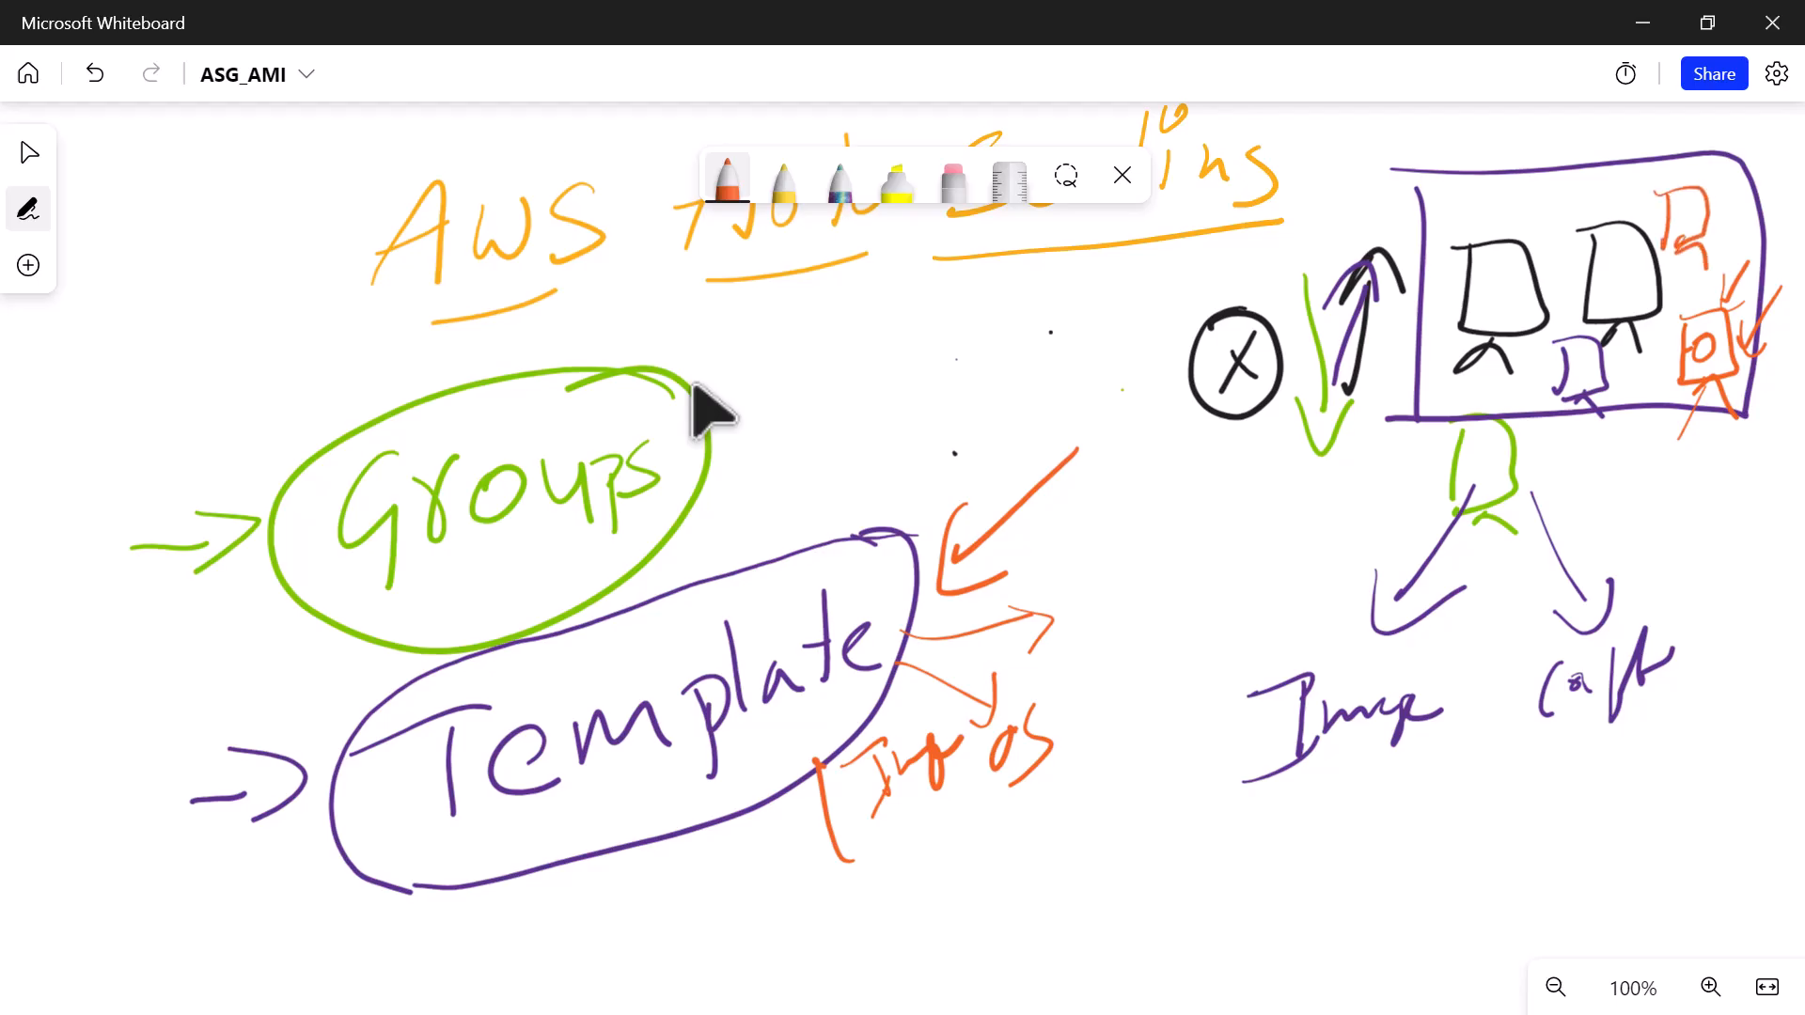
{"action": "mouse_move", "coordinate": [883, 529]}
{"action": "left_mouse_down"}
{"action": "mouse_move", "coordinate": [1320, 262]}
{"action": "mouse_move", "coordinate": [1662, 183]}
{"action": "mouse_move", "coordinate": [1601, 218]}
{"action": "left_mouse_up"}
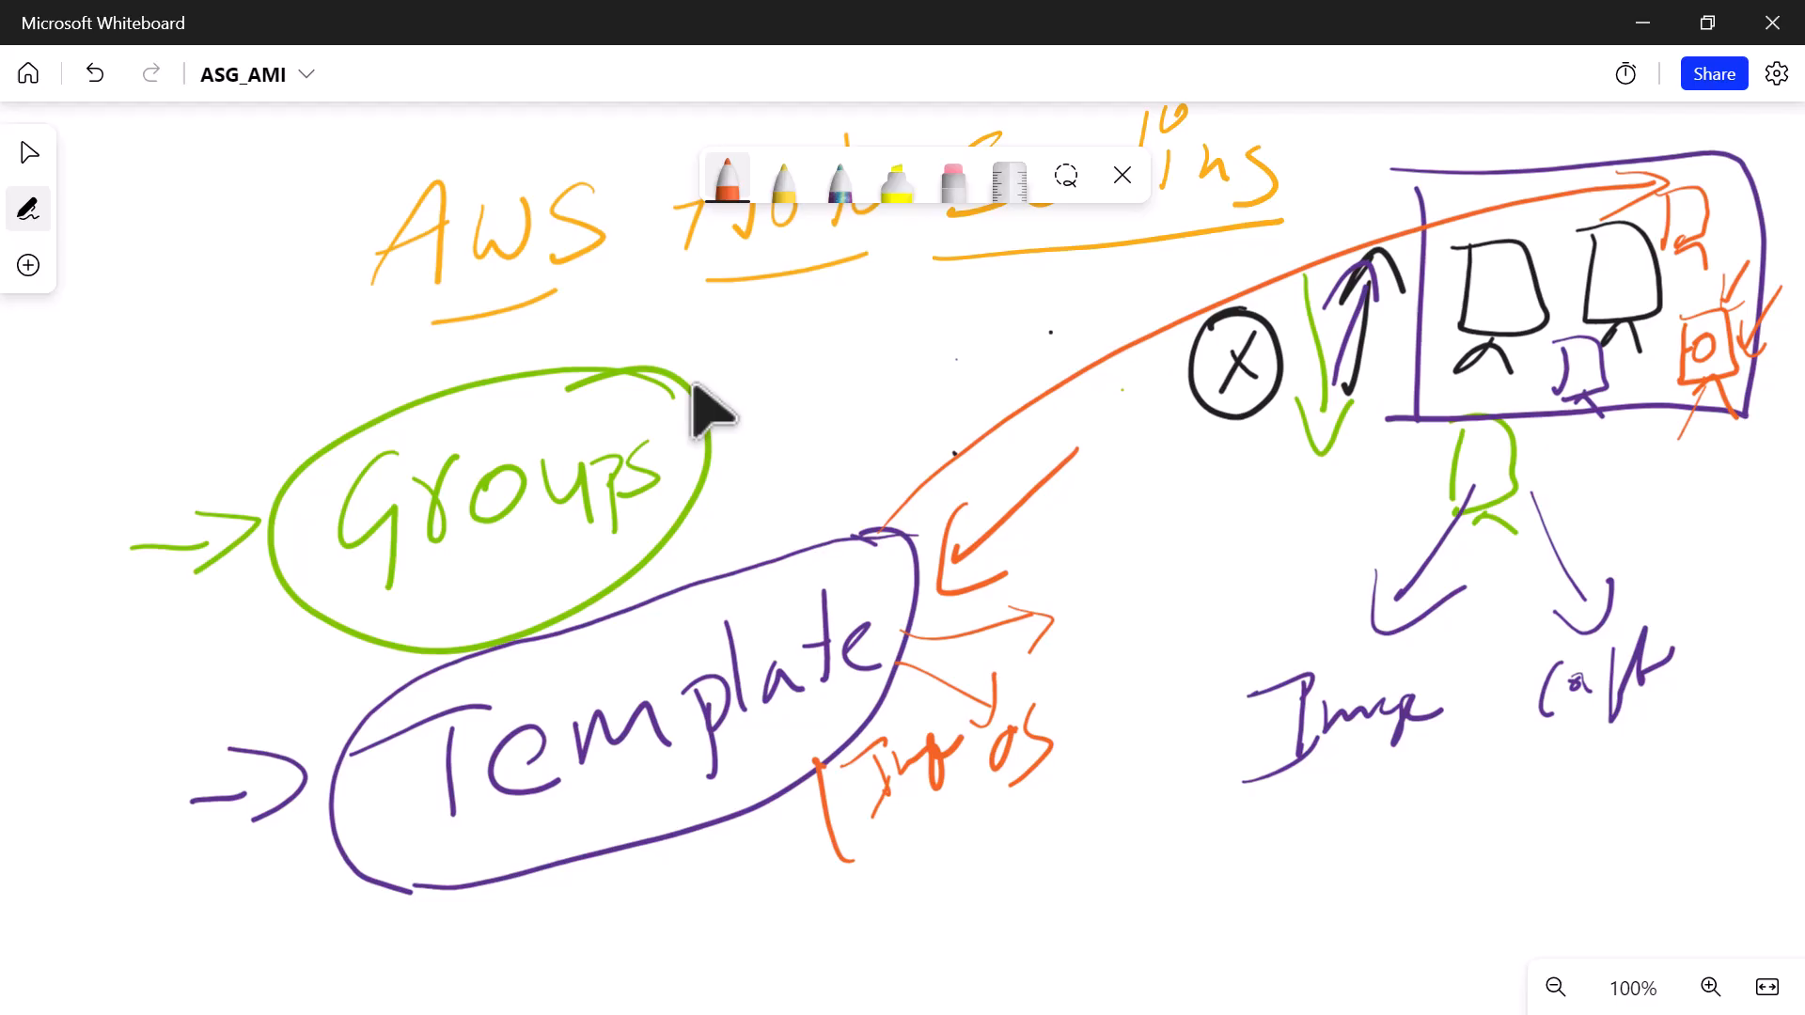
- Write "Scaling" in orange below Template, with an arrow in front of it
{"action": "scroll", "coordinate": [712, 409], "scroll_direction": "down", "scroll_amount": 3}
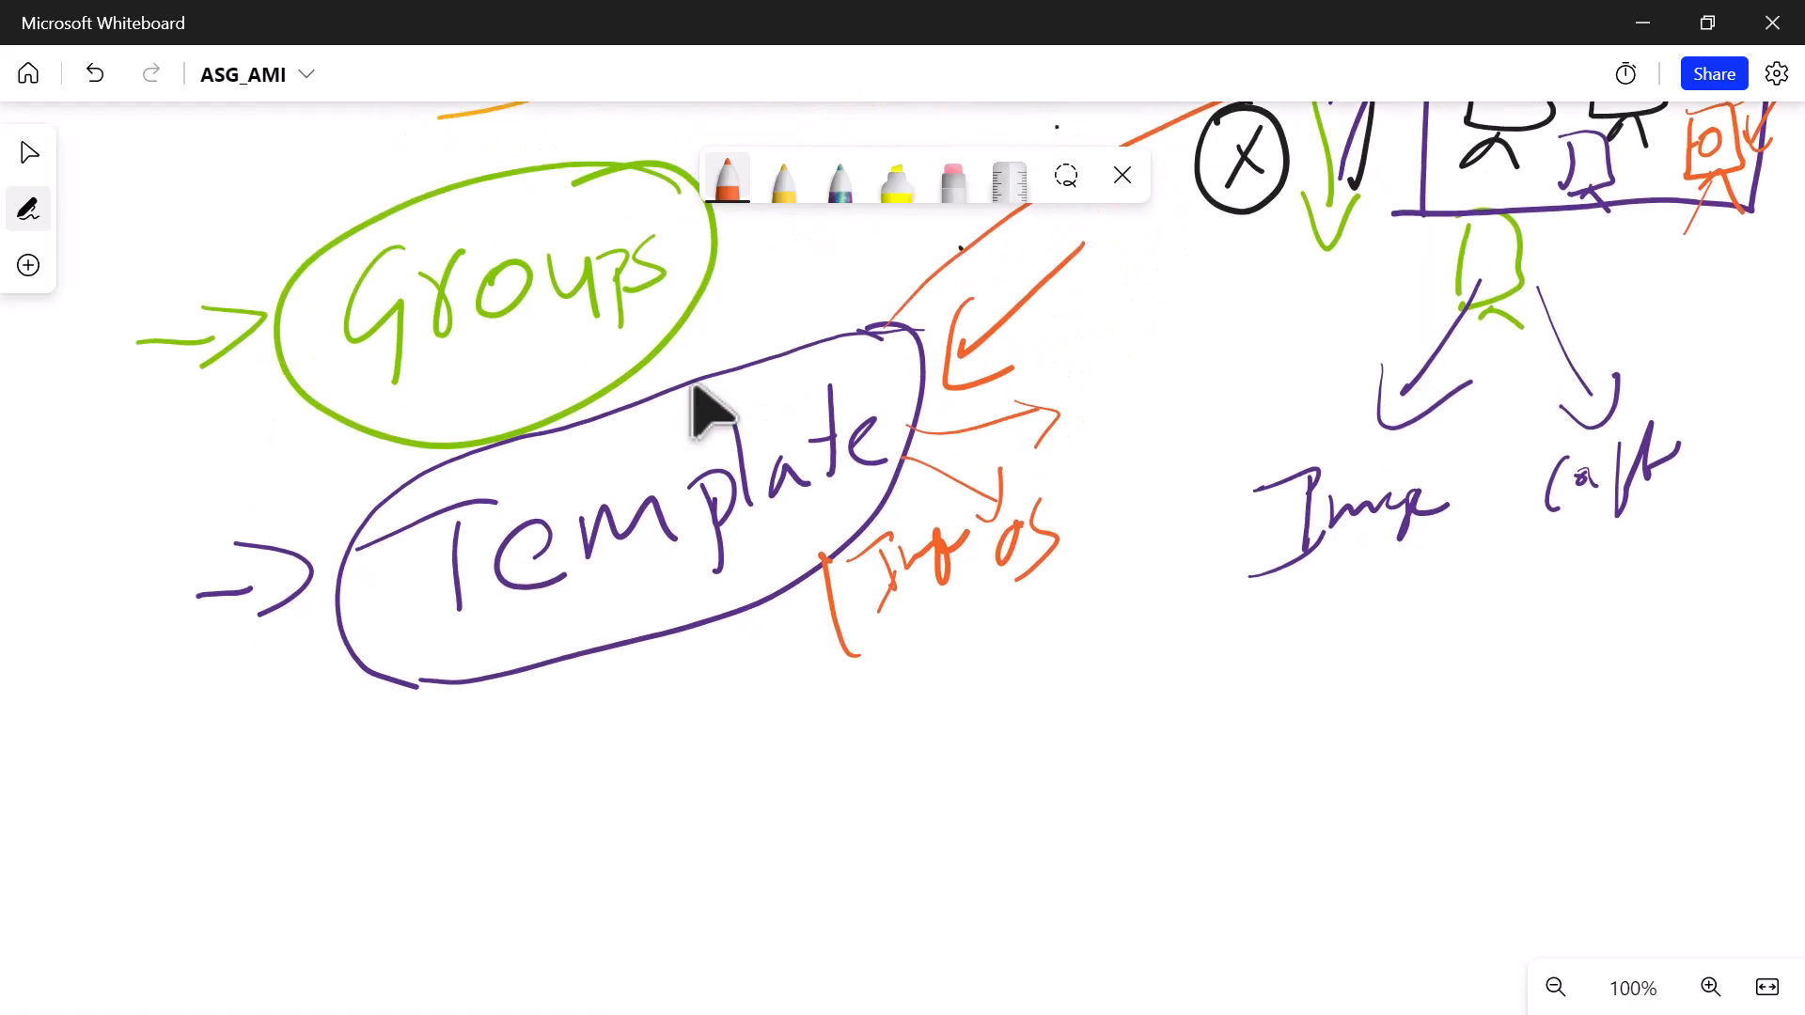
{"action": "left_click_drag", "start_coordinate": [216, 833], "coordinate": [280, 823]}
{"action": "mouse_move", "coordinate": [260, 802]}
{"action": "left_mouse_down"}
{"action": "mouse_move", "coordinate": [311, 814]}
{"action": "mouse_move", "coordinate": [281, 844]}
{"action": "left_mouse_up"}
{"action": "left_click_drag", "start_coordinate": [497, 746], "coordinate": [423, 858]}
{"action": "mouse_move", "coordinate": [541, 777]}
{"action": "left_mouse_down"}
{"action": "mouse_move", "coordinate": [536, 829]}
{"action": "mouse_move", "coordinate": [565, 796]}
{"action": "mouse_move", "coordinate": [609, 818]}
{"action": "left_mouse_up"}
{"action": "left_click_drag", "start_coordinate": [620, 707], "coordinate": [638, 818]}
{"action": "left_click_drag", "start_coordinate": [658, 757], "coordinate": [661, 794]}
{"action": "mouse_move", "coordinate": [653, 738]}
{"action": "left_mouse_down"}
{"action": "mouse_move", "coordinate": [649, 713]}
{"action": "mouse_move", "coordinate": [651, 728]}
{"action": "left_mouse_up"}
{"action": "mouse_move", "coordinate": [690, 794]}
{"action": "left_mouse_down"}
{"action": "mouse_move", "coordinate": [726, 771]}
{"action": "mouse_move", "coordinate": [724, 850]}
{"action": "left_mouse_up"}
- Add the word "options" after "Scaling" and underline the phrase with two orange lines
{"action": "left_click_drag", "start_coordinate": [860, 710], "coordinate": [905, 743]}
{"action": "left_click_drag", "start_coordinate": [931, 647], "coordinate": [920, 664]}
{"action": "left_click_drag", "start_coordinate": [954, 632], "coordinate": [961, 733]}
{"action": "mouse_move", "coordinate": [949, 707]}
{"action": "left_mouse_down"}
{"action": "mouse_move", "coordinate": [992, 677]}
{"action": "mouse_move", "coordinate": [999, 726]}
{"action": "left_mouse_up"}
{"action": "mouse_move", "coordinate": [1032, 666]}
{"action": "left_mouse_down"}
{"action": "mouse_move", "coordinate": [1015, 698]}
{"action": "mouse_move", "coordinate": [1053, 679]}
{"action": "mouse_move", "coordinate": [1064, 709]}
{"action": "left_mouse_up"}
{"action": "left_click_drag", "start_coordinate": [775, 852], "coordinate": [1126, 757]}
{"action": "left_click_drag", "start_coordinate": [456, 910], "coordinate": [1117, 786]}
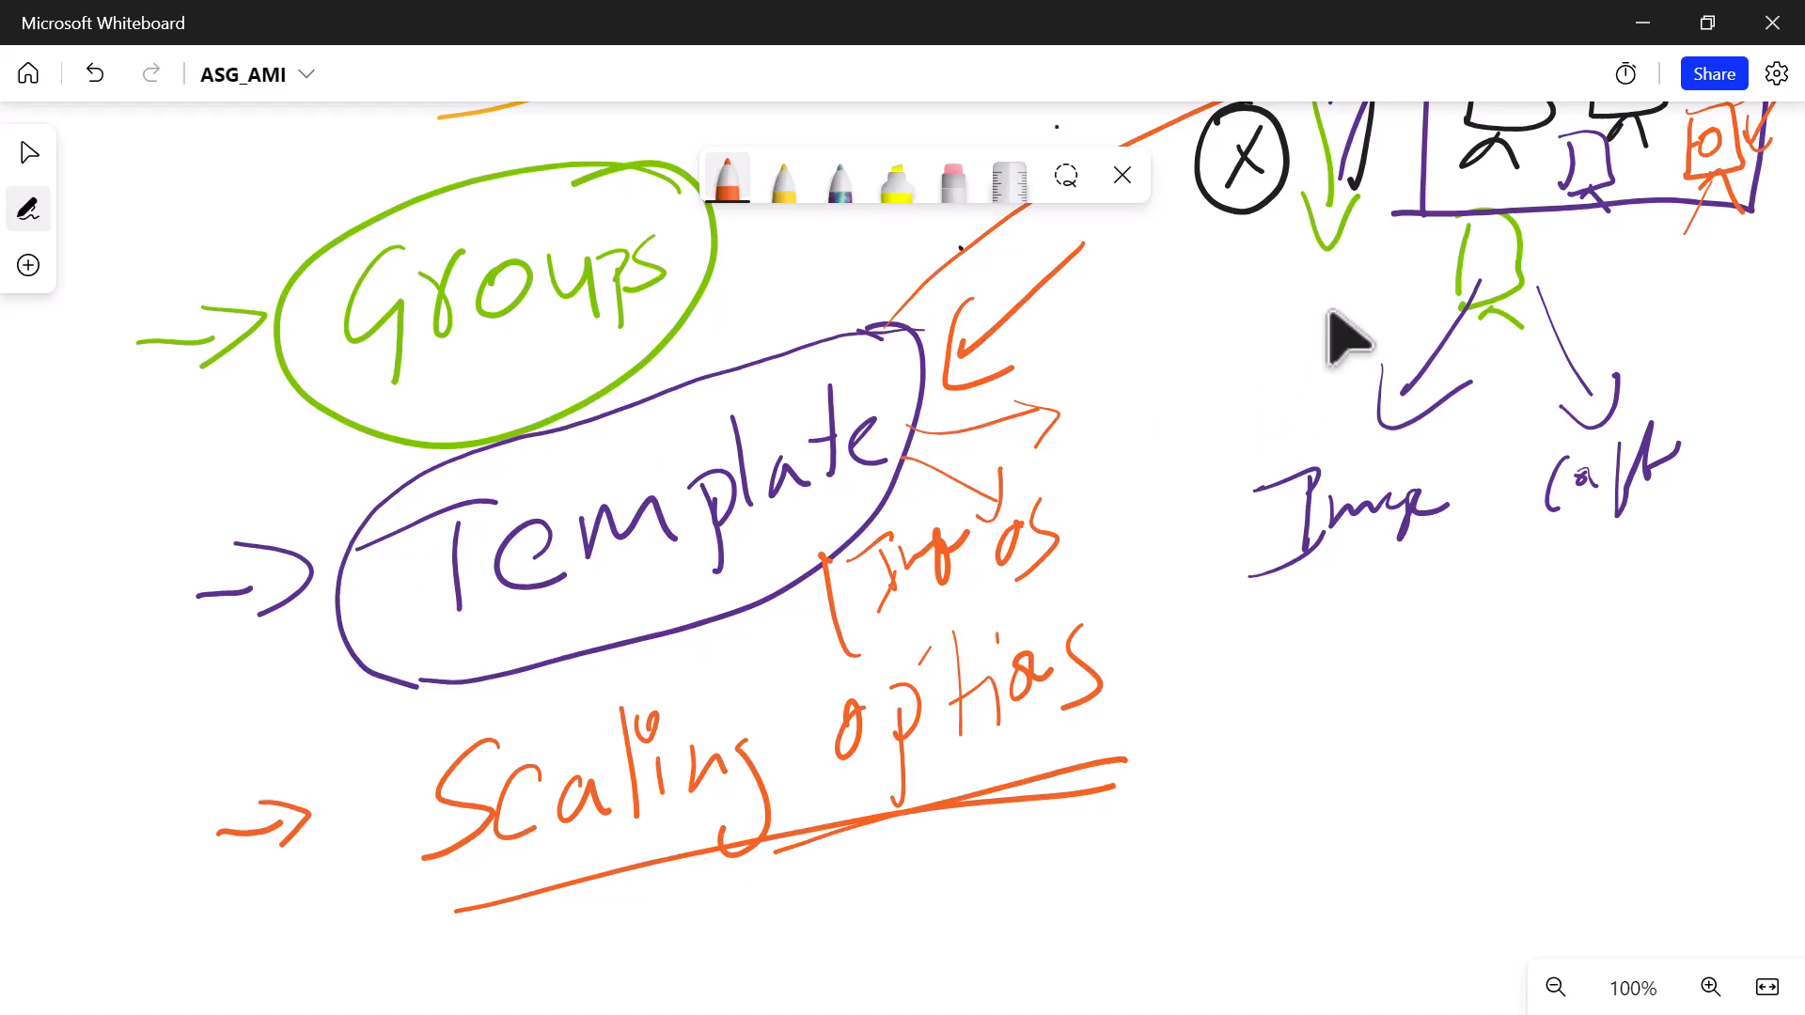
- Zoom the whiteboard out to 88% to review the whole auto-scaling diagram
{"action": "scroll", "coordinate": [1316, 333], "scroll_direction": "up", "scroll_amount": 1}
{"action": "scroll", "coordinate": [1316, 334], "scroll_direction": "up", "scroll_amount": 4}
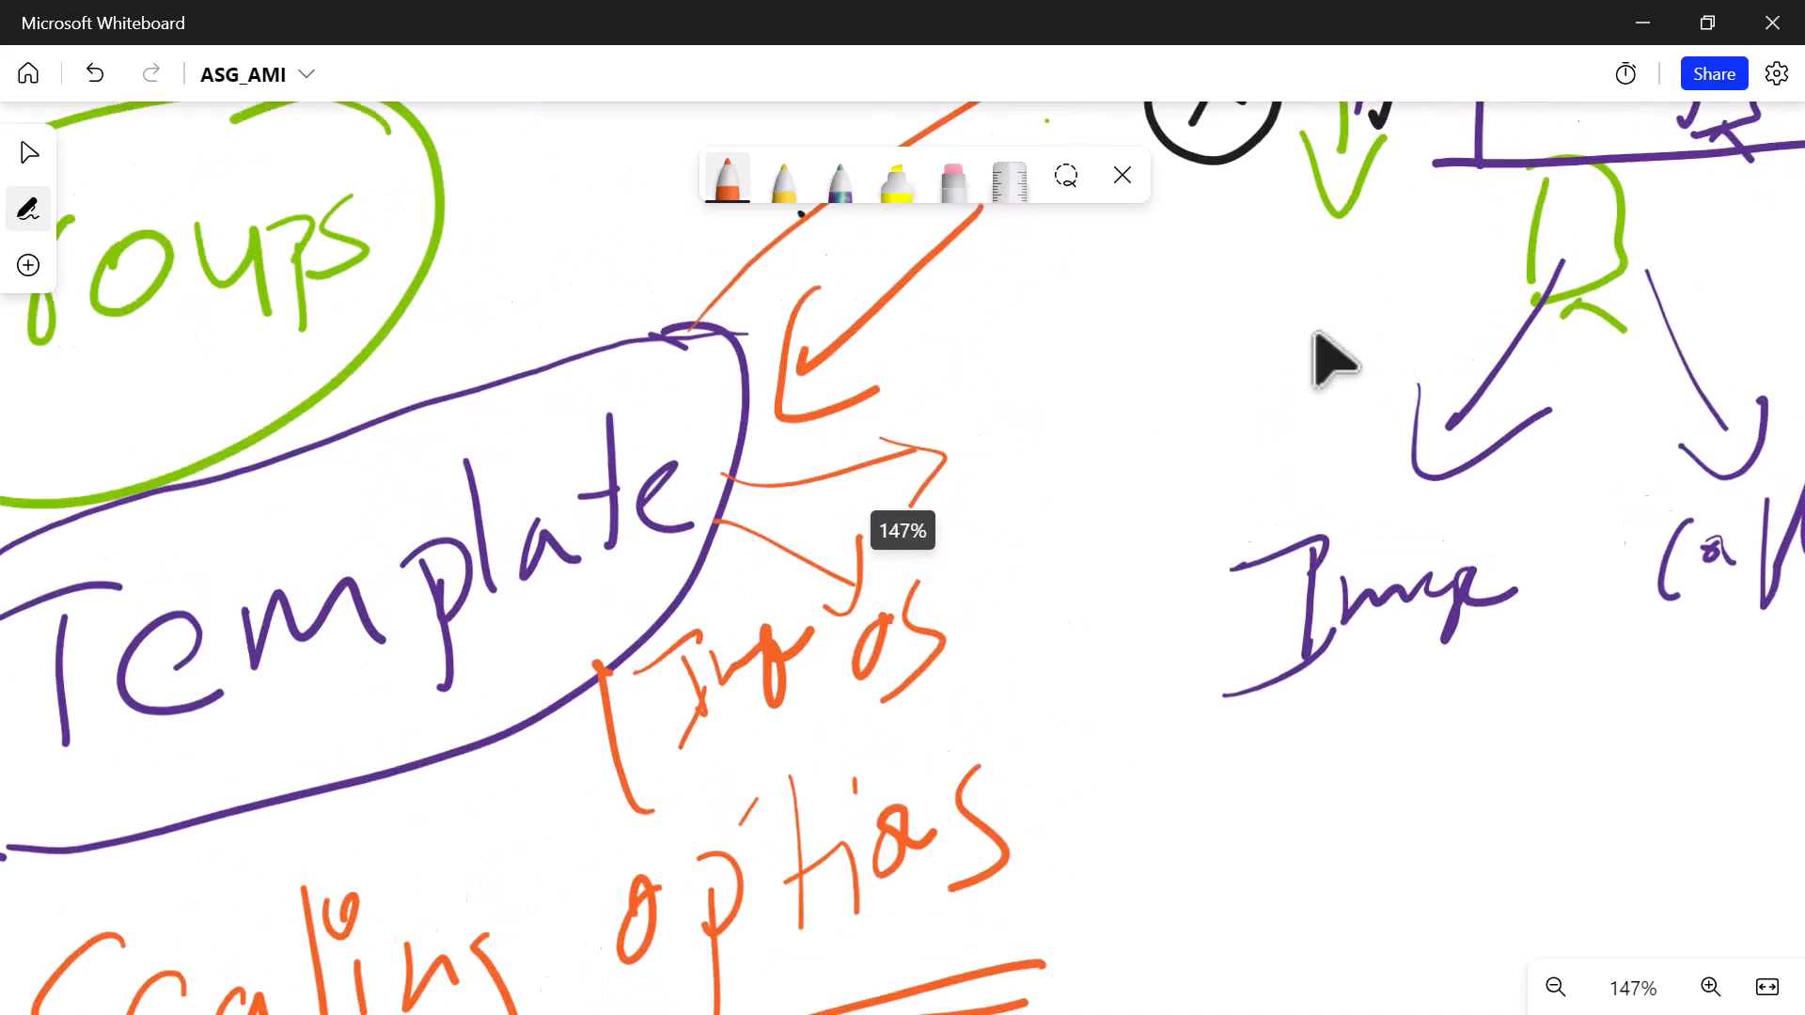
{"action": "scroll", "coordinate": [1317, 334], "scroll_direction": "down", "scroll_amount": 4}
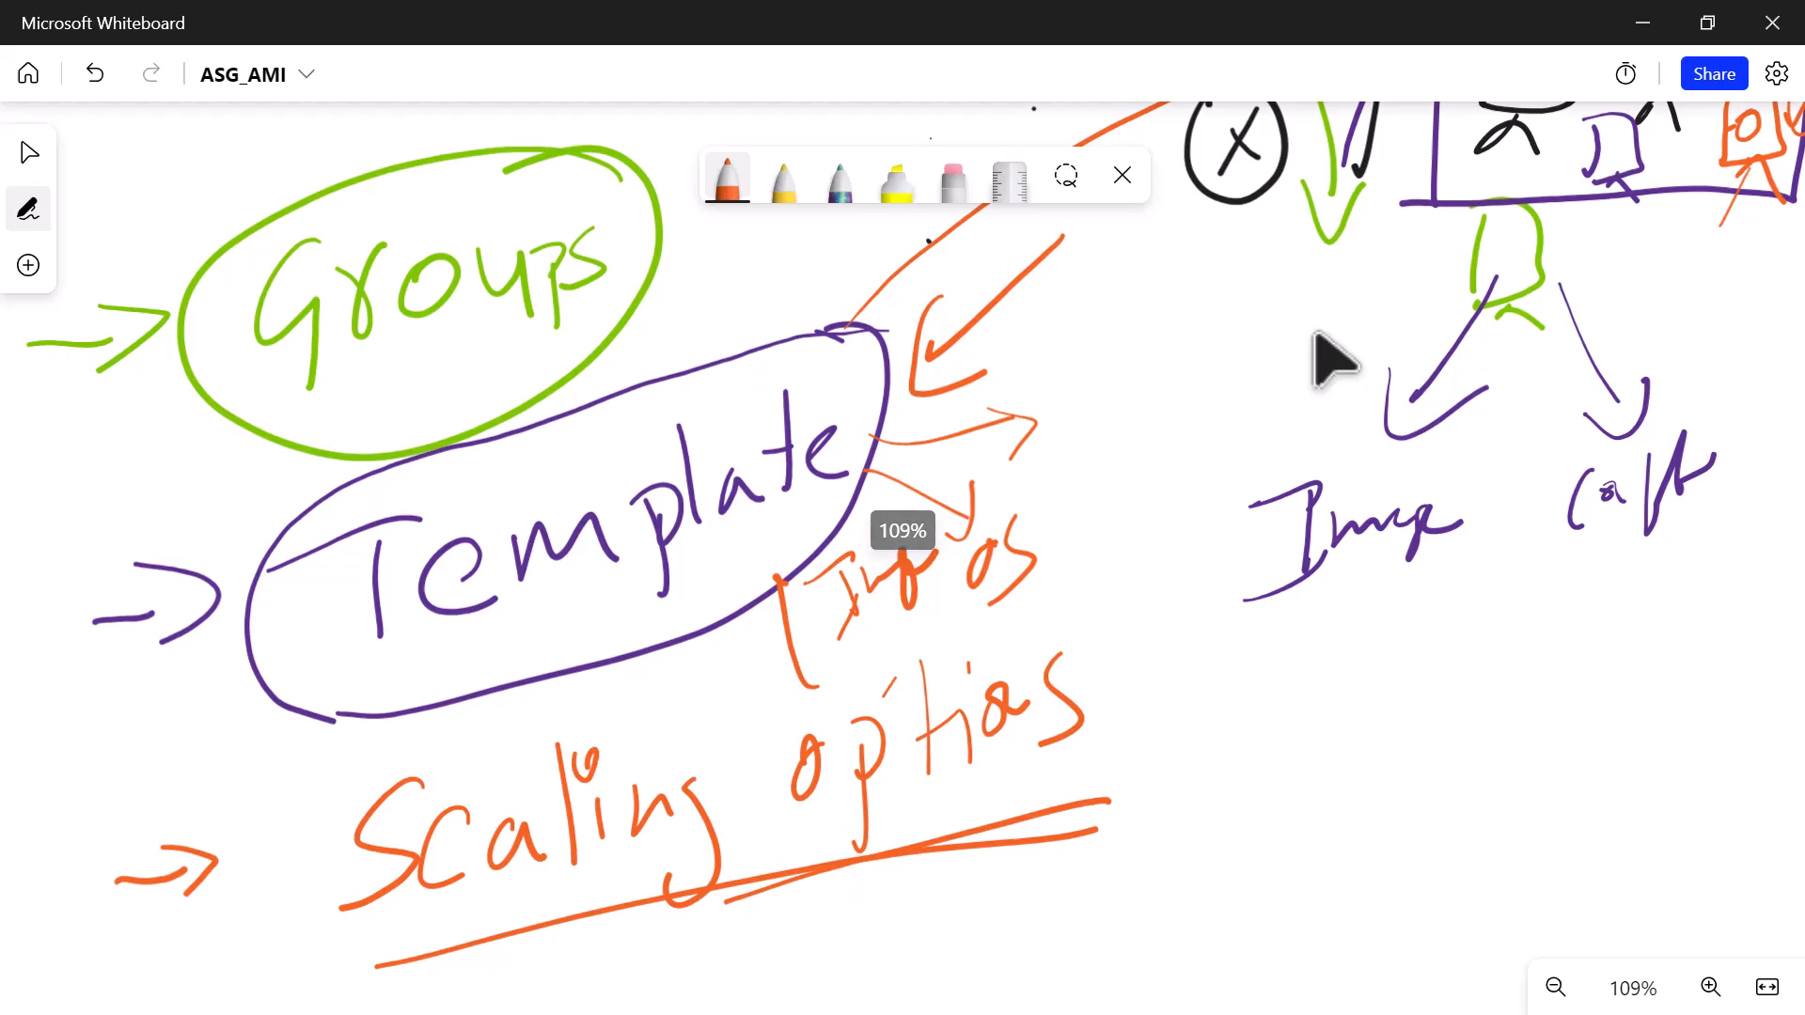
{"action": "scroll", "coordinate": [1329, 329], "scroll_direction": "down", "scroll_amount": 2}
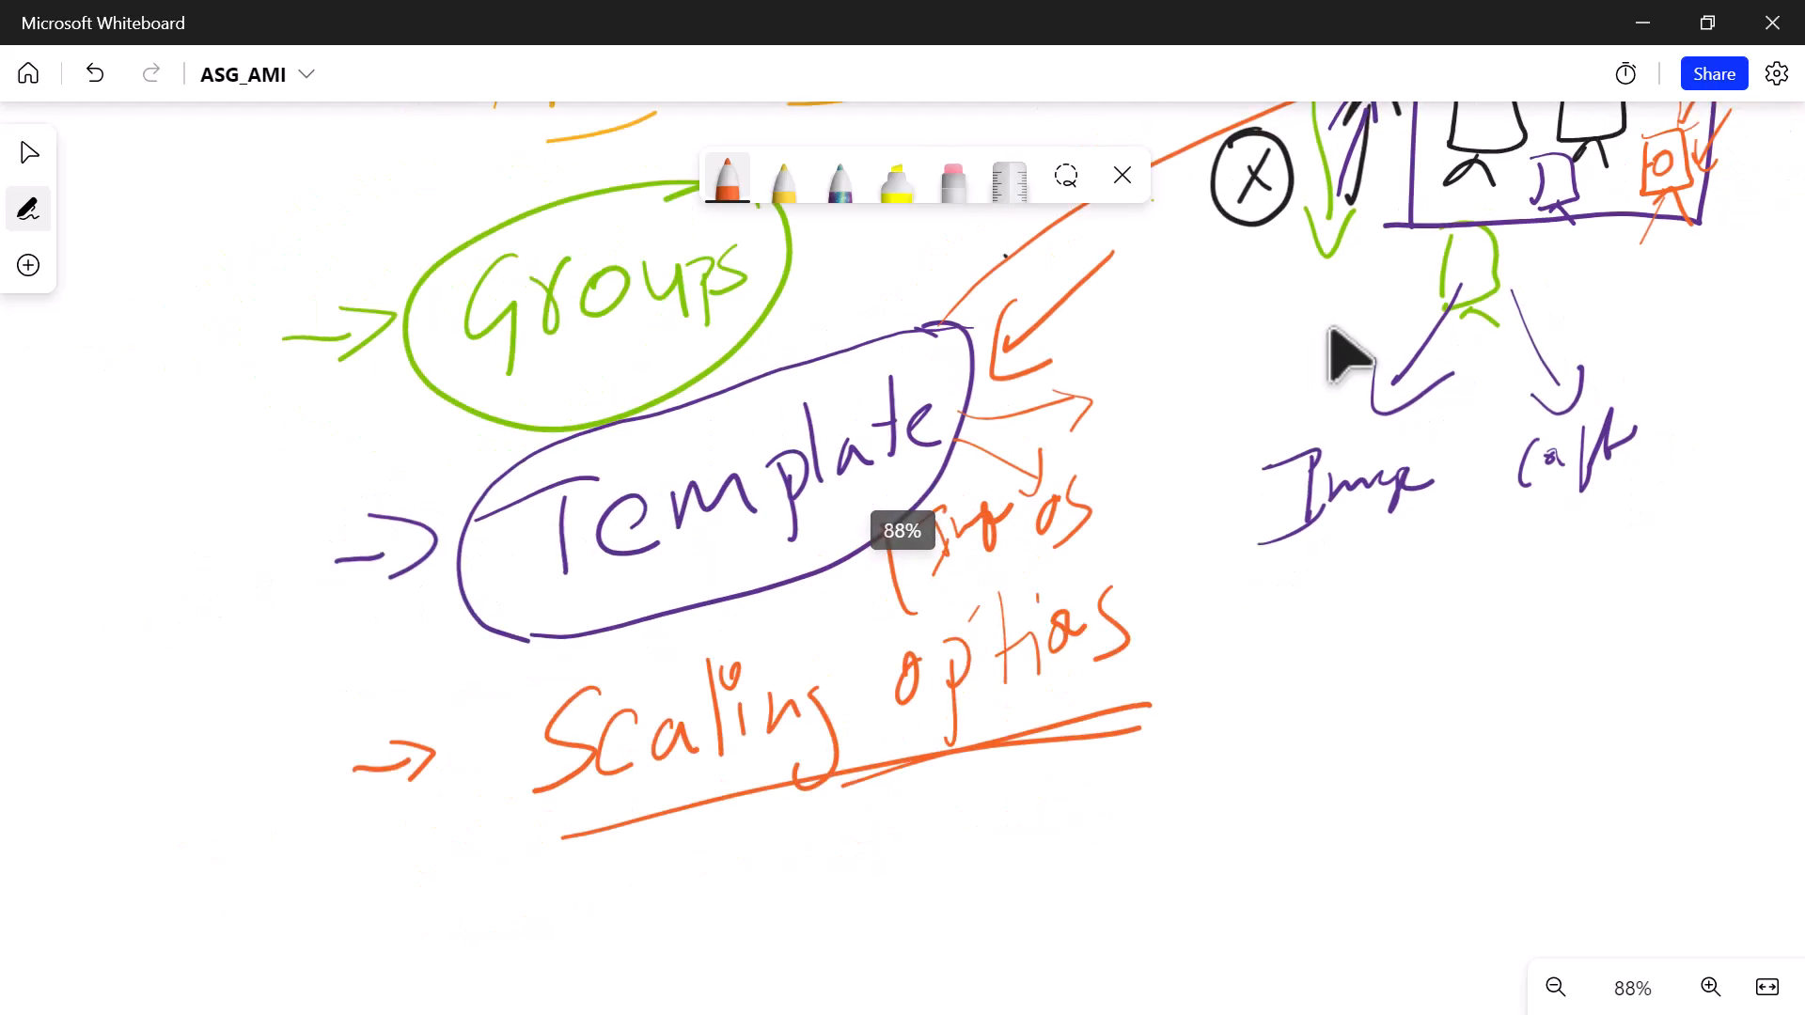
{"action": "scroll", "coordinate": [1349, 355], "scroll_direction": "up", "scroll_amount": 3}
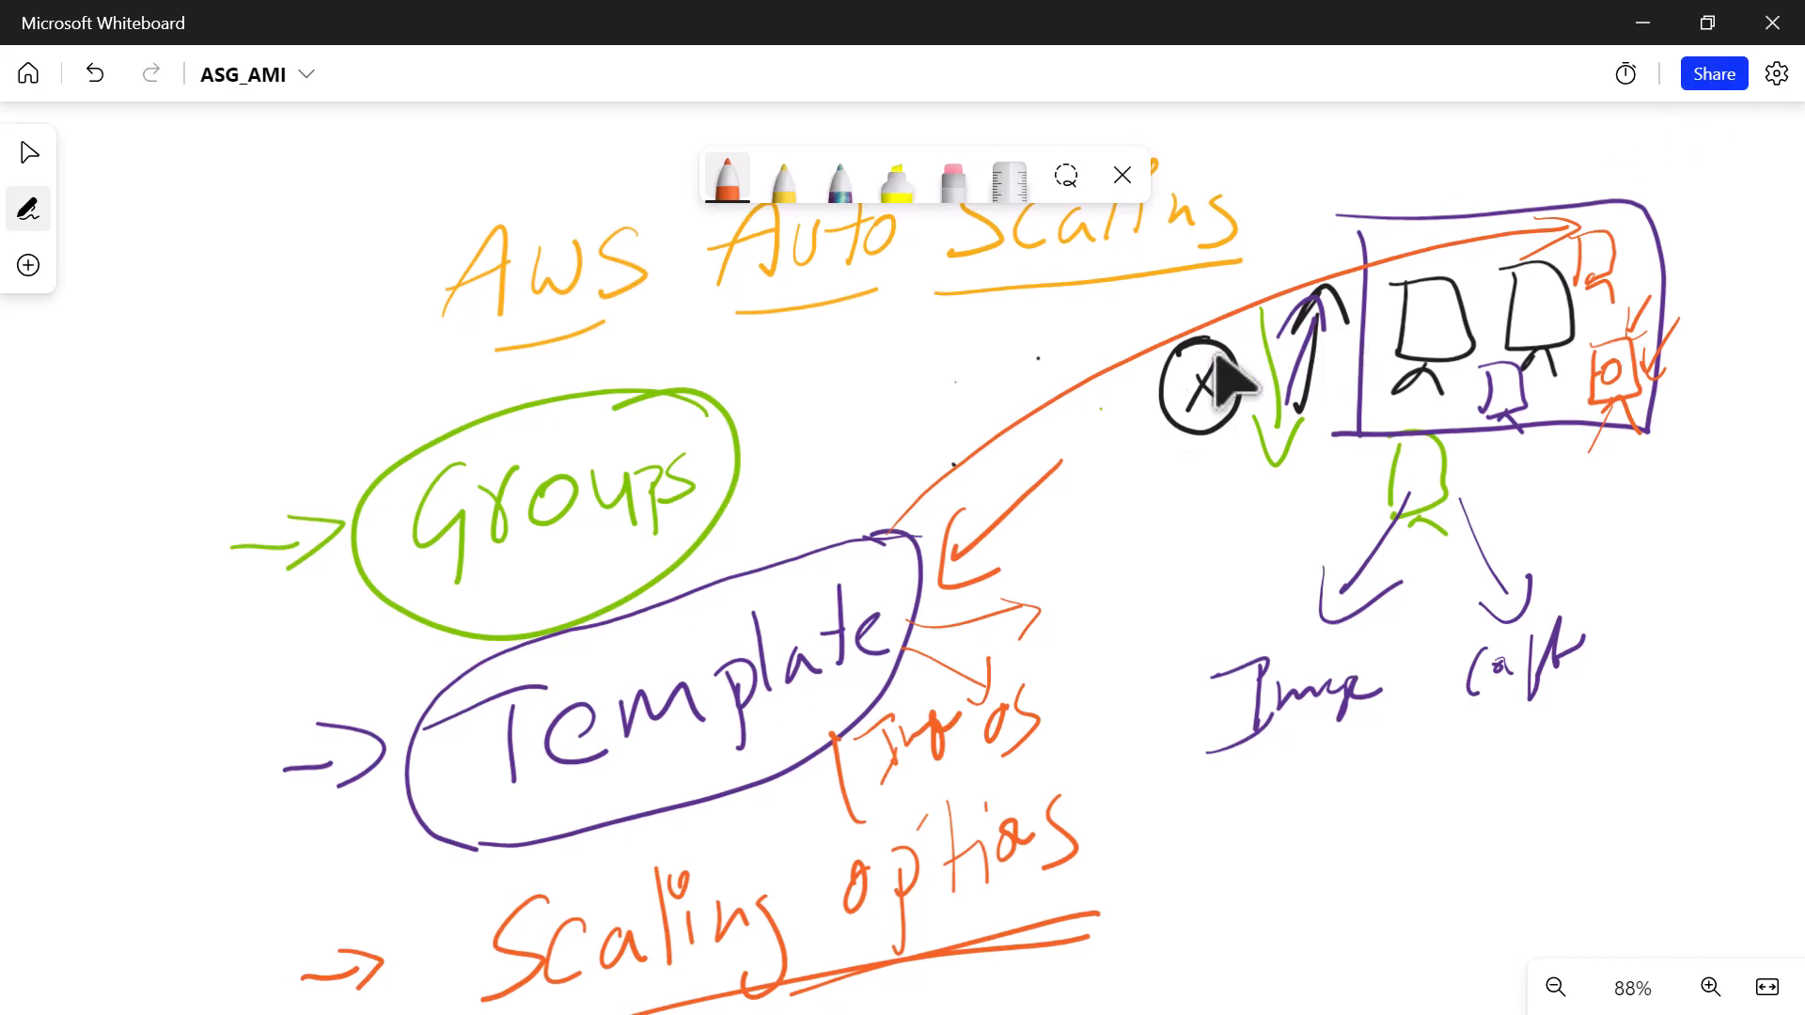
- Switch to the Auto_scaling notes in Sublime Text and highlight "Create a VM" in the Steps list
{"action": "left_click", "coordinate": [1655, 20]}
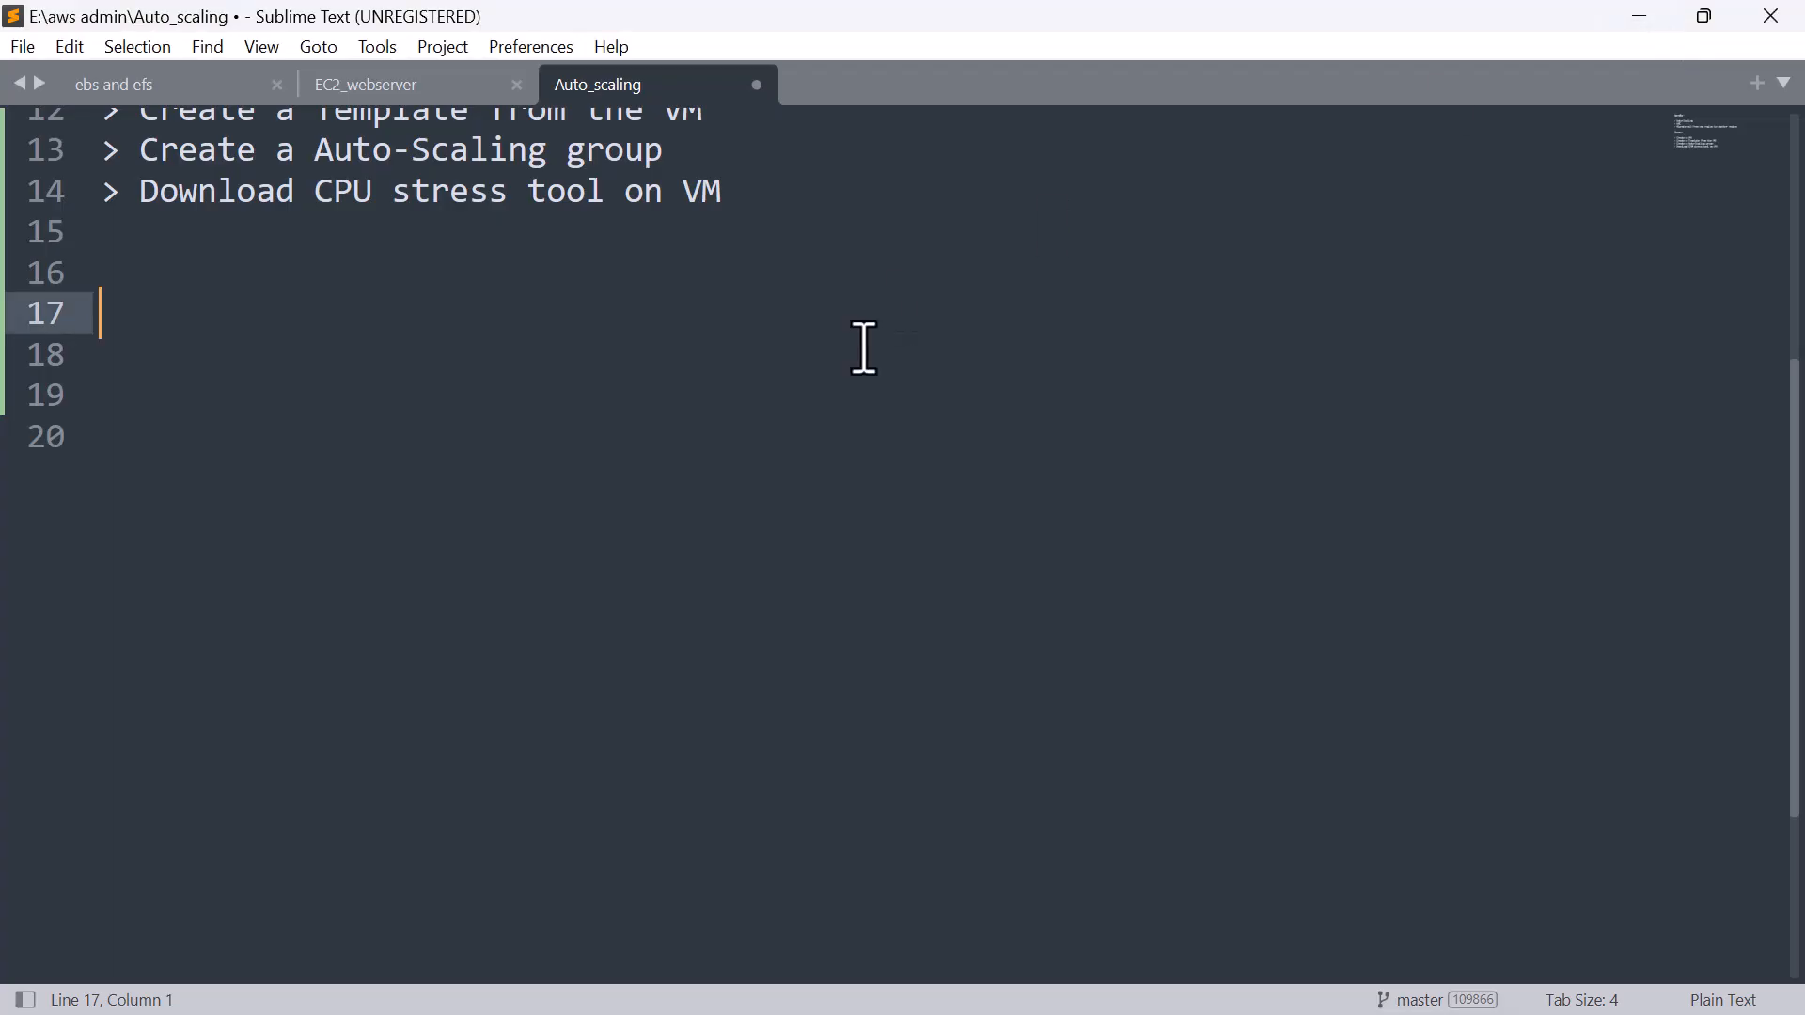
{"action": "scroll", "coordinate": [858, 347], "scroll_direction": "up", "scroll_amount": 4}
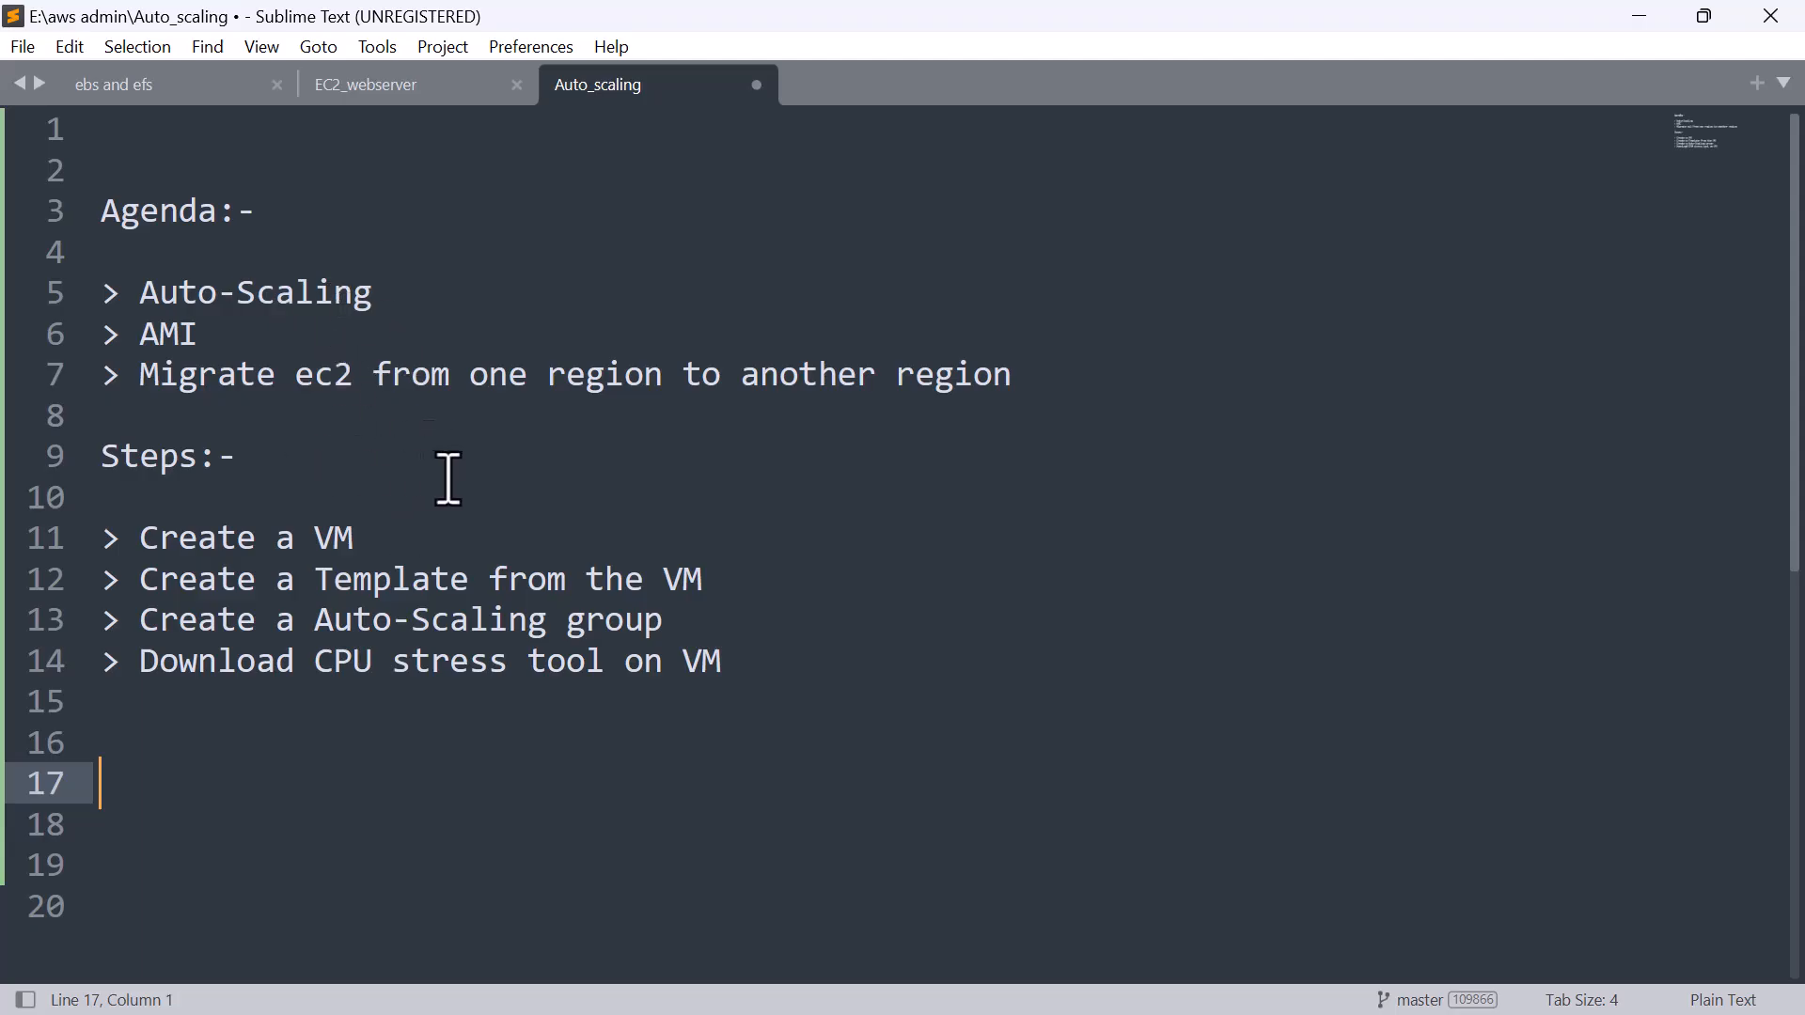
{"action": "left_click", "coordinate": [373, 532]}
{"action": "left_click_drag", "start_coordinate": [373, 532], "coordinate": [124, 541]}
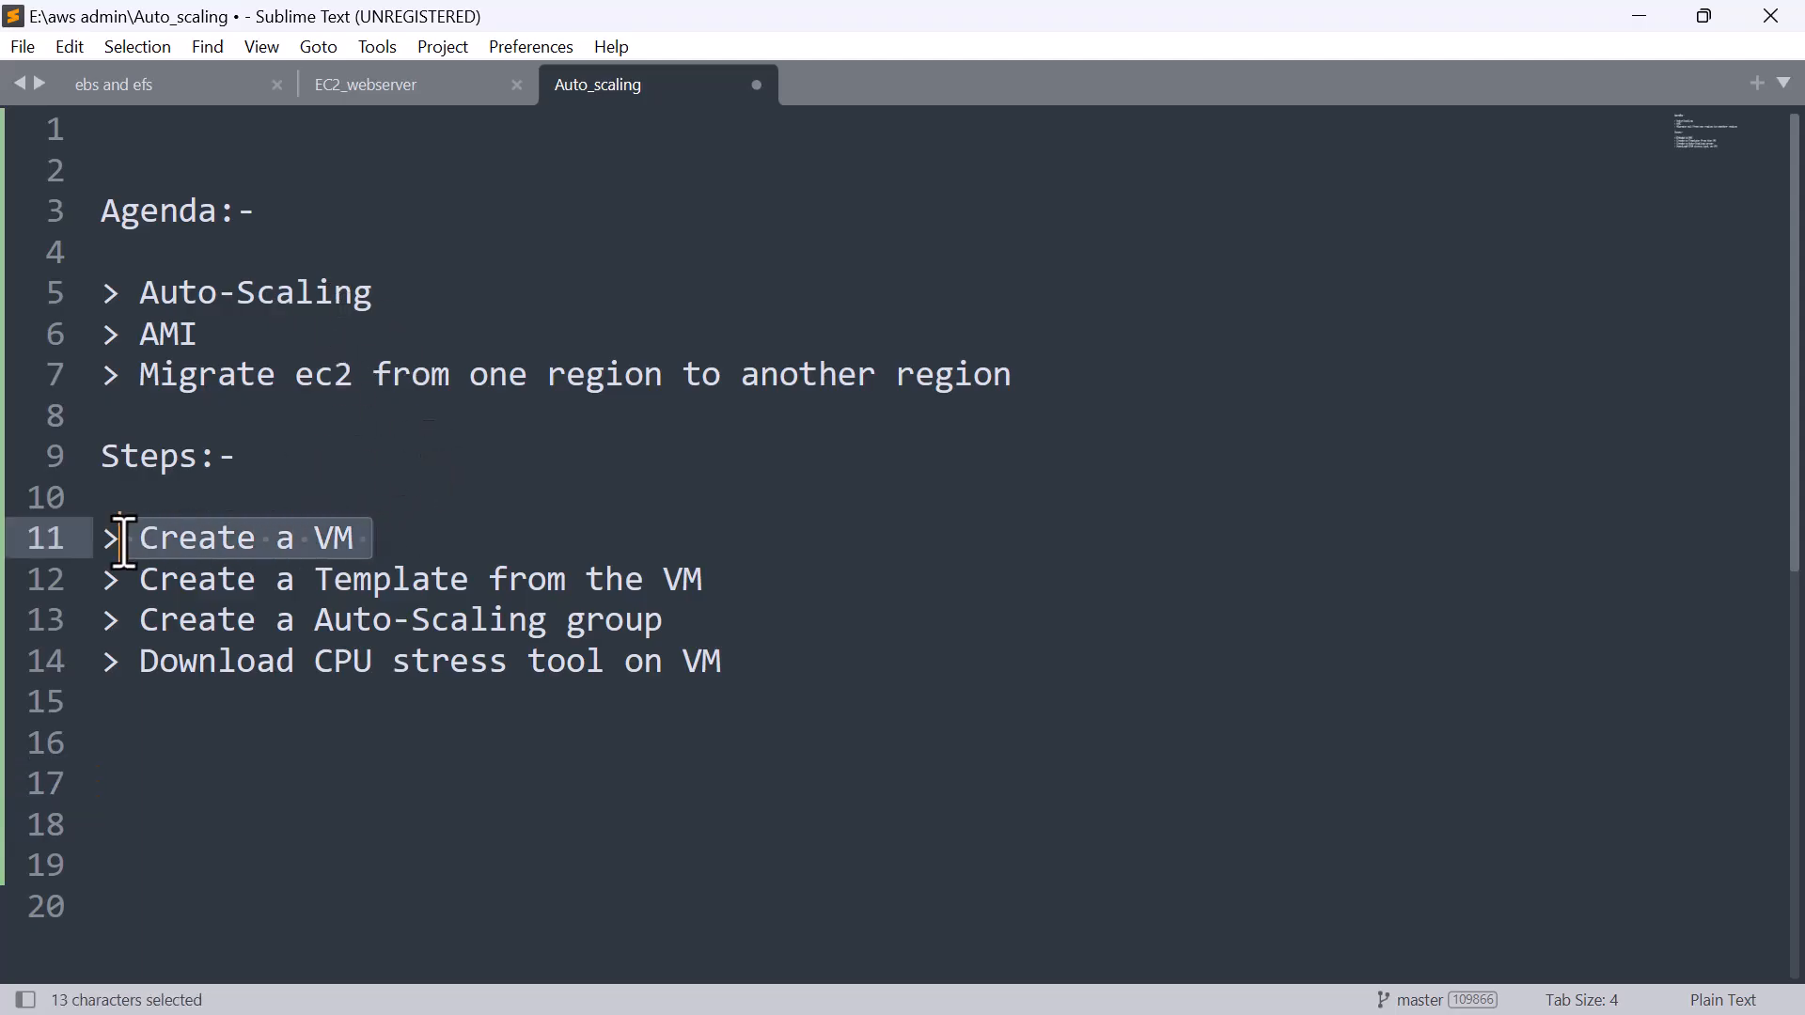
- Highlight "Create a Template from the VM" and "Create a Auto-Scaling group" one after the other in the Steps list
{"action": "left_click_drag", "start_coordinate": [717, 590], "coordinate": [149, 587]}
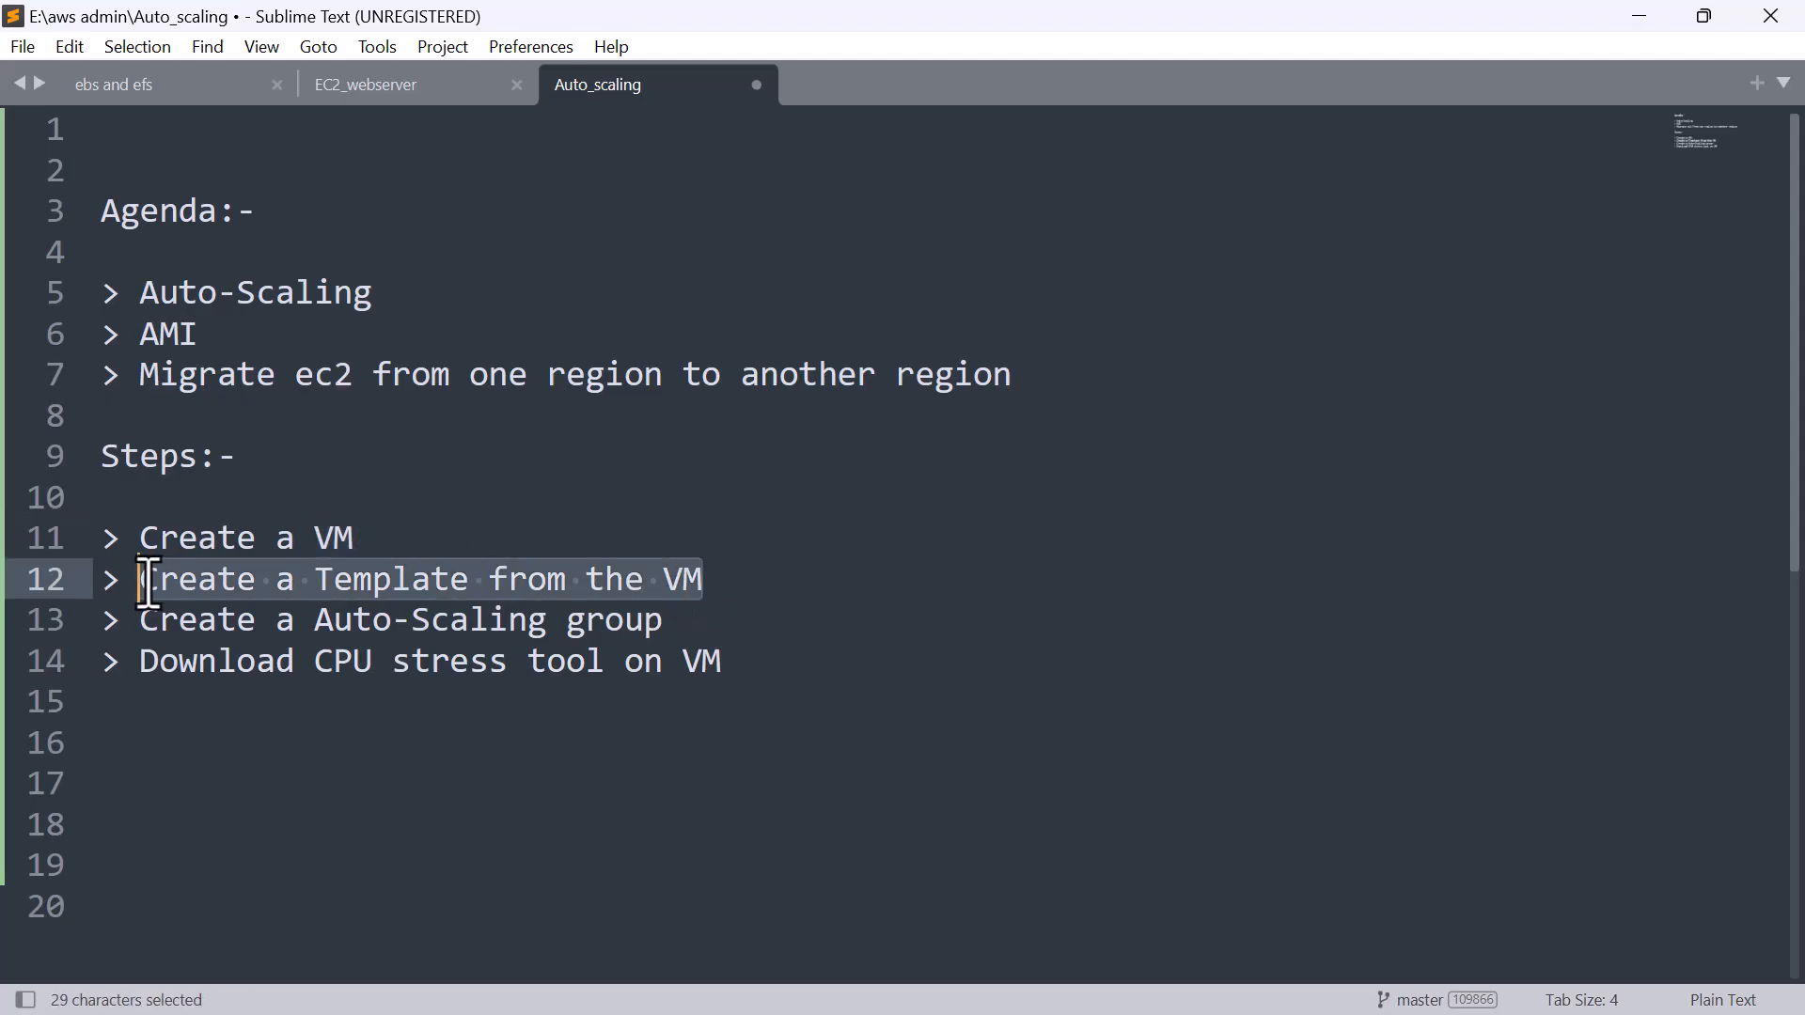
{"action": "left_click", "coordinate": [678, 631]}
{"action": "left_click_drag", "start_coordinate": [679, 632], "coordinate": [161, 619]}
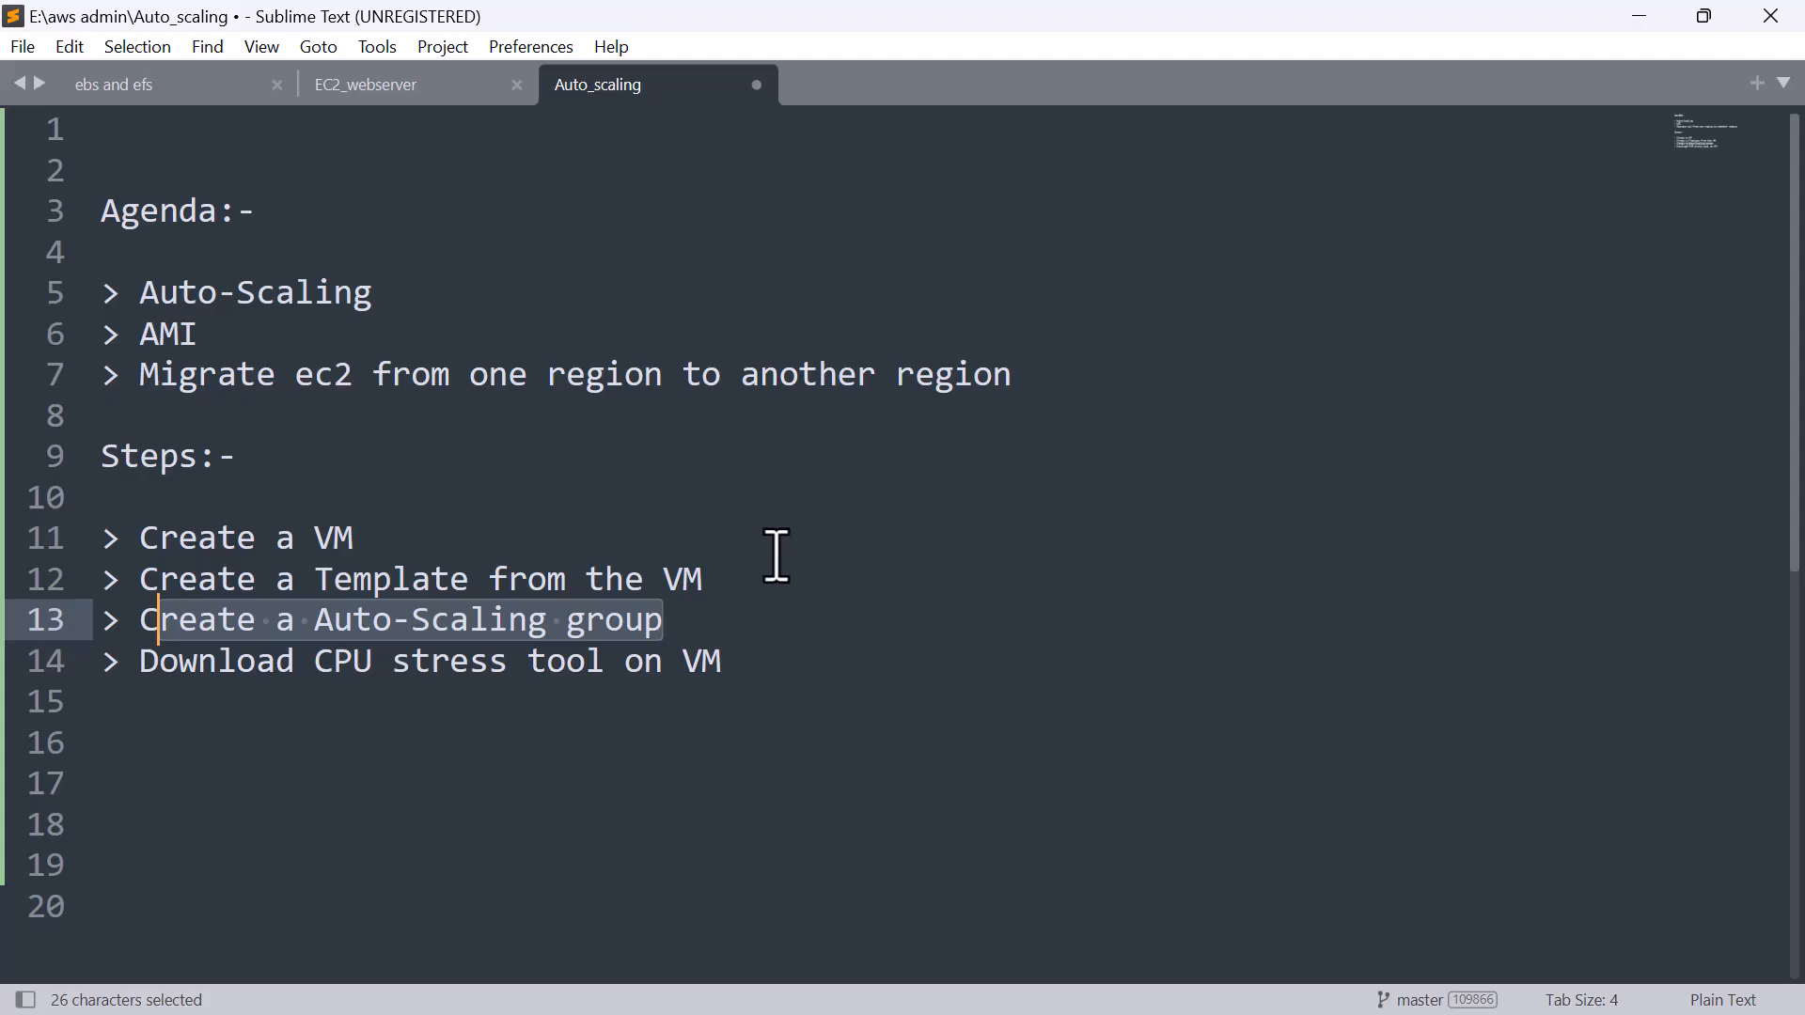
- Switch to the EC2 console in the browser and set up a new instance named asg-1 with the Microsoft Windows Server 2022 Base image
{"action": "key", "text": "alt+Tab"}
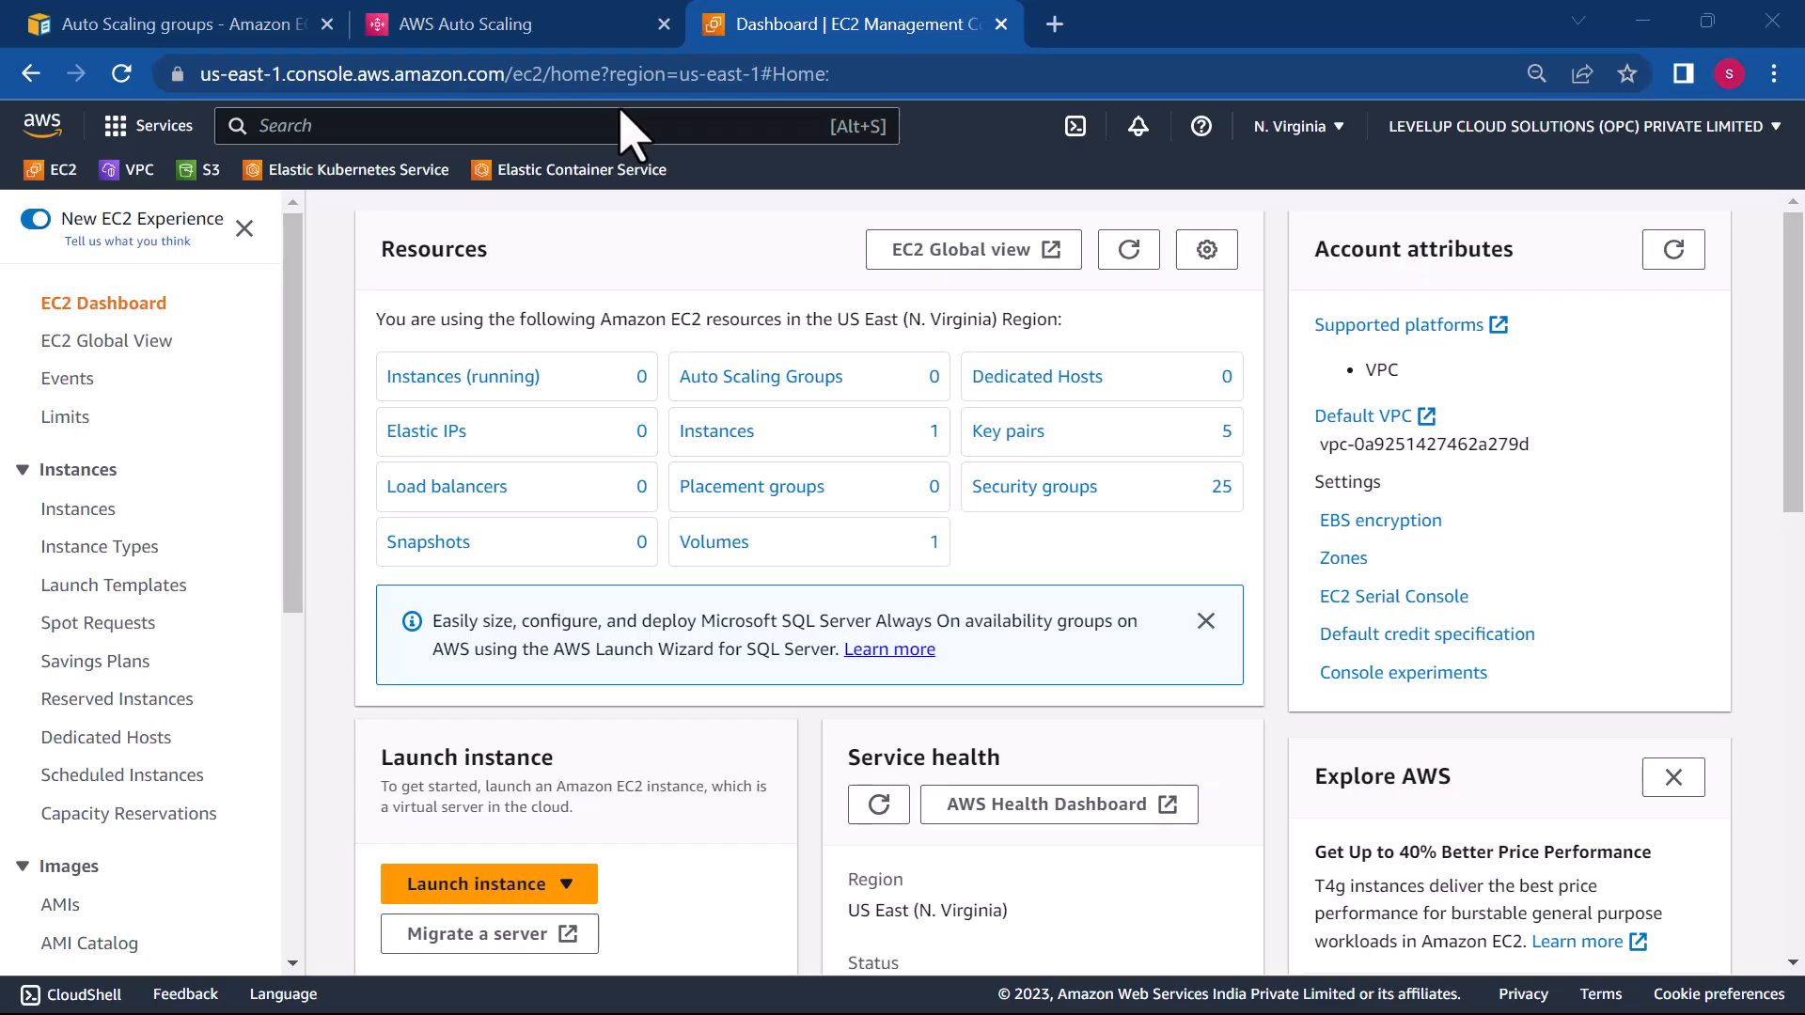
{"action": "left_click", "coordinate": [423, 384]}
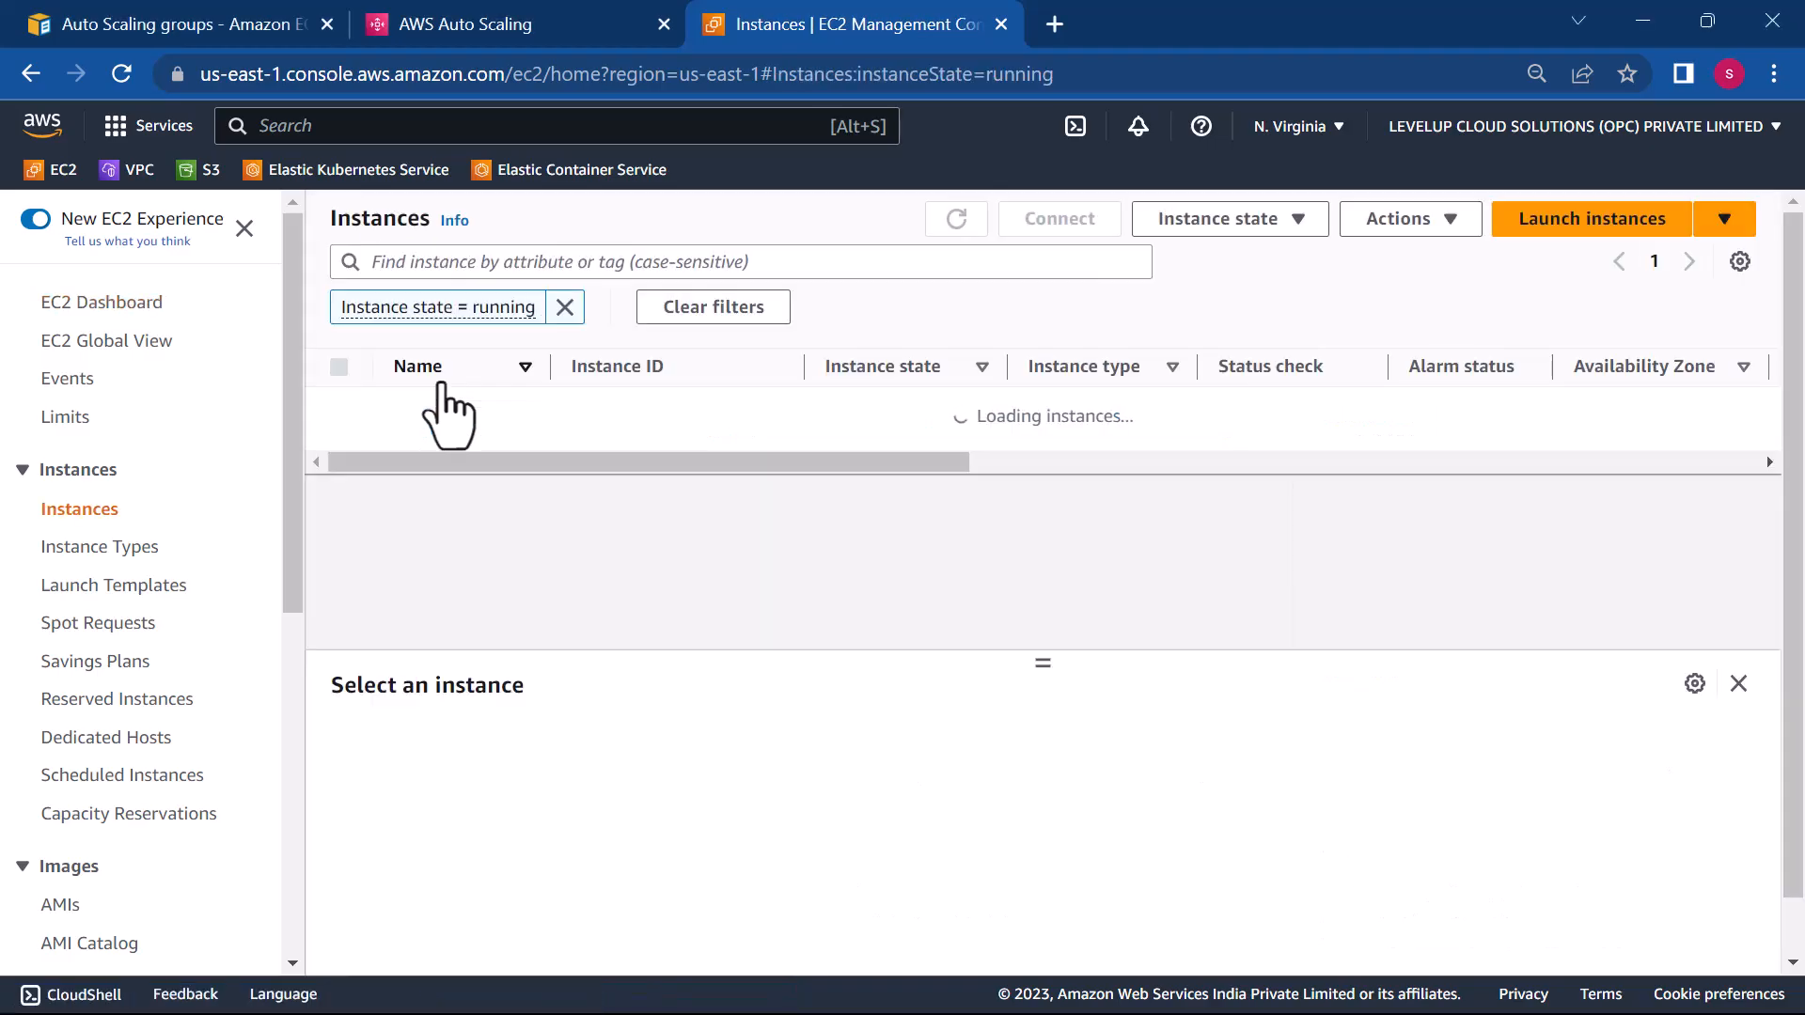
{"action": "left_click", "coordinate": [1608, 230]}
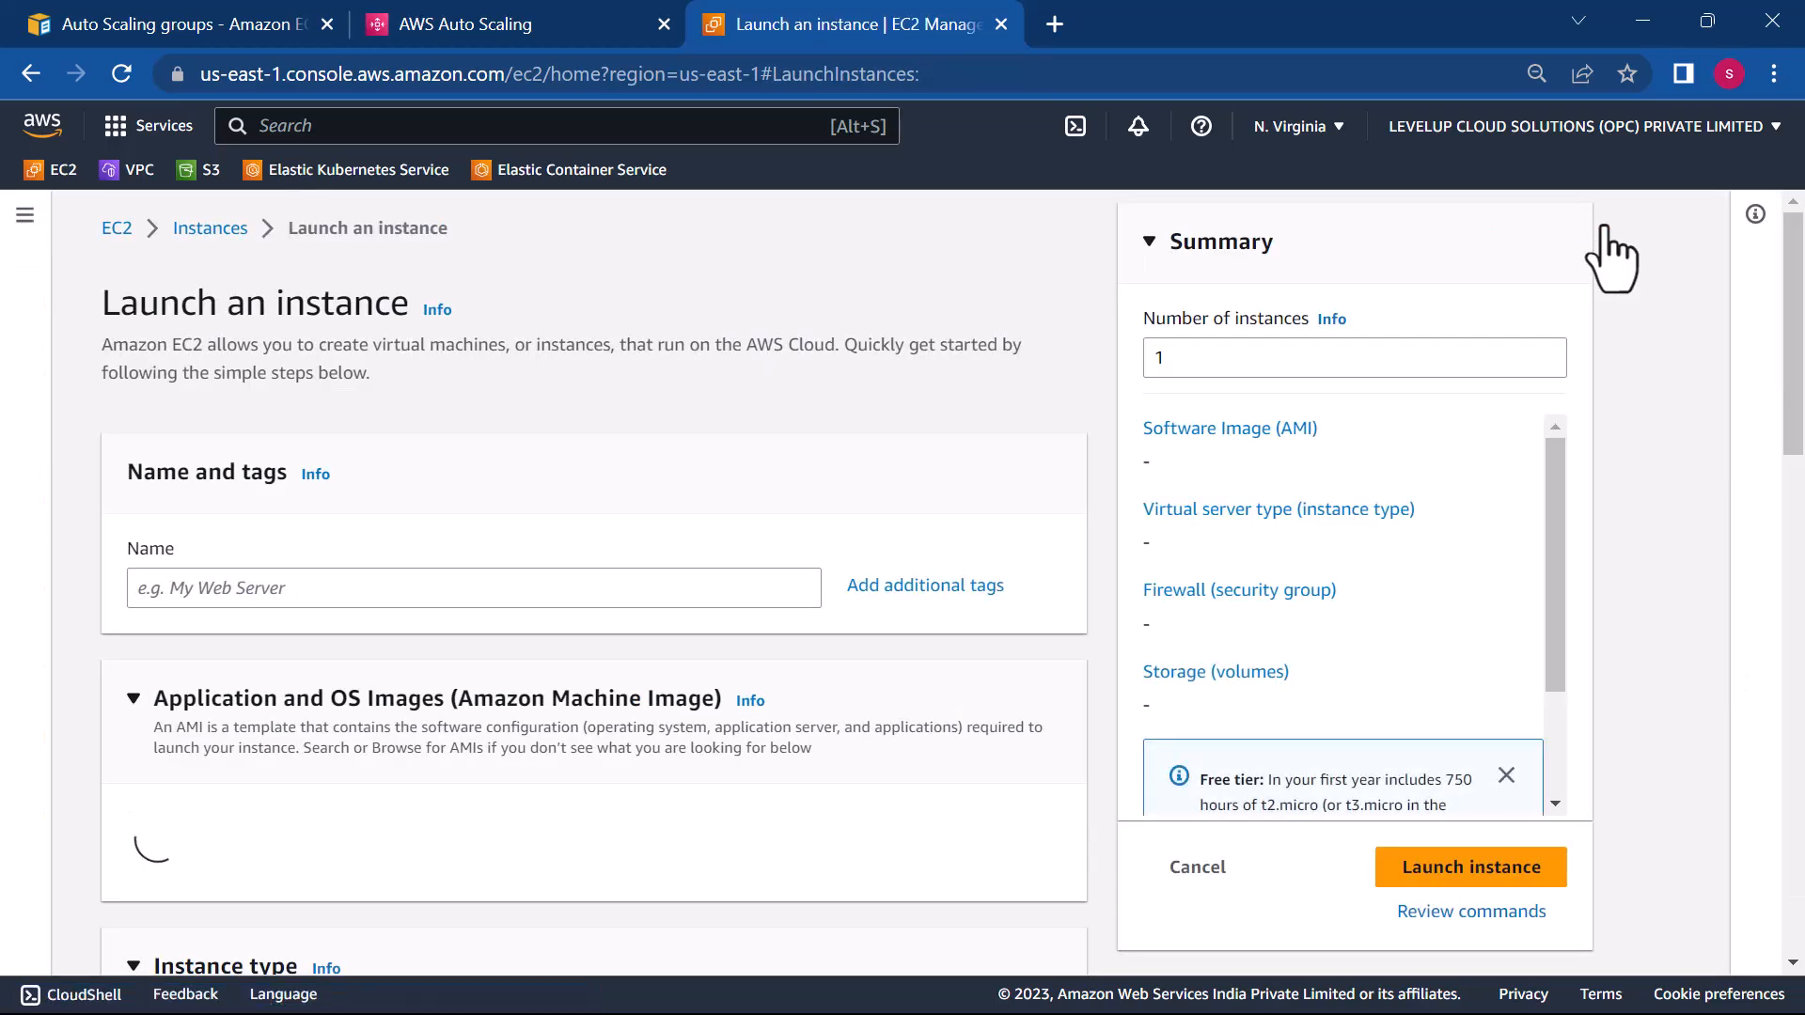
{"action": "left_click", "coordinate": [564, 588]}
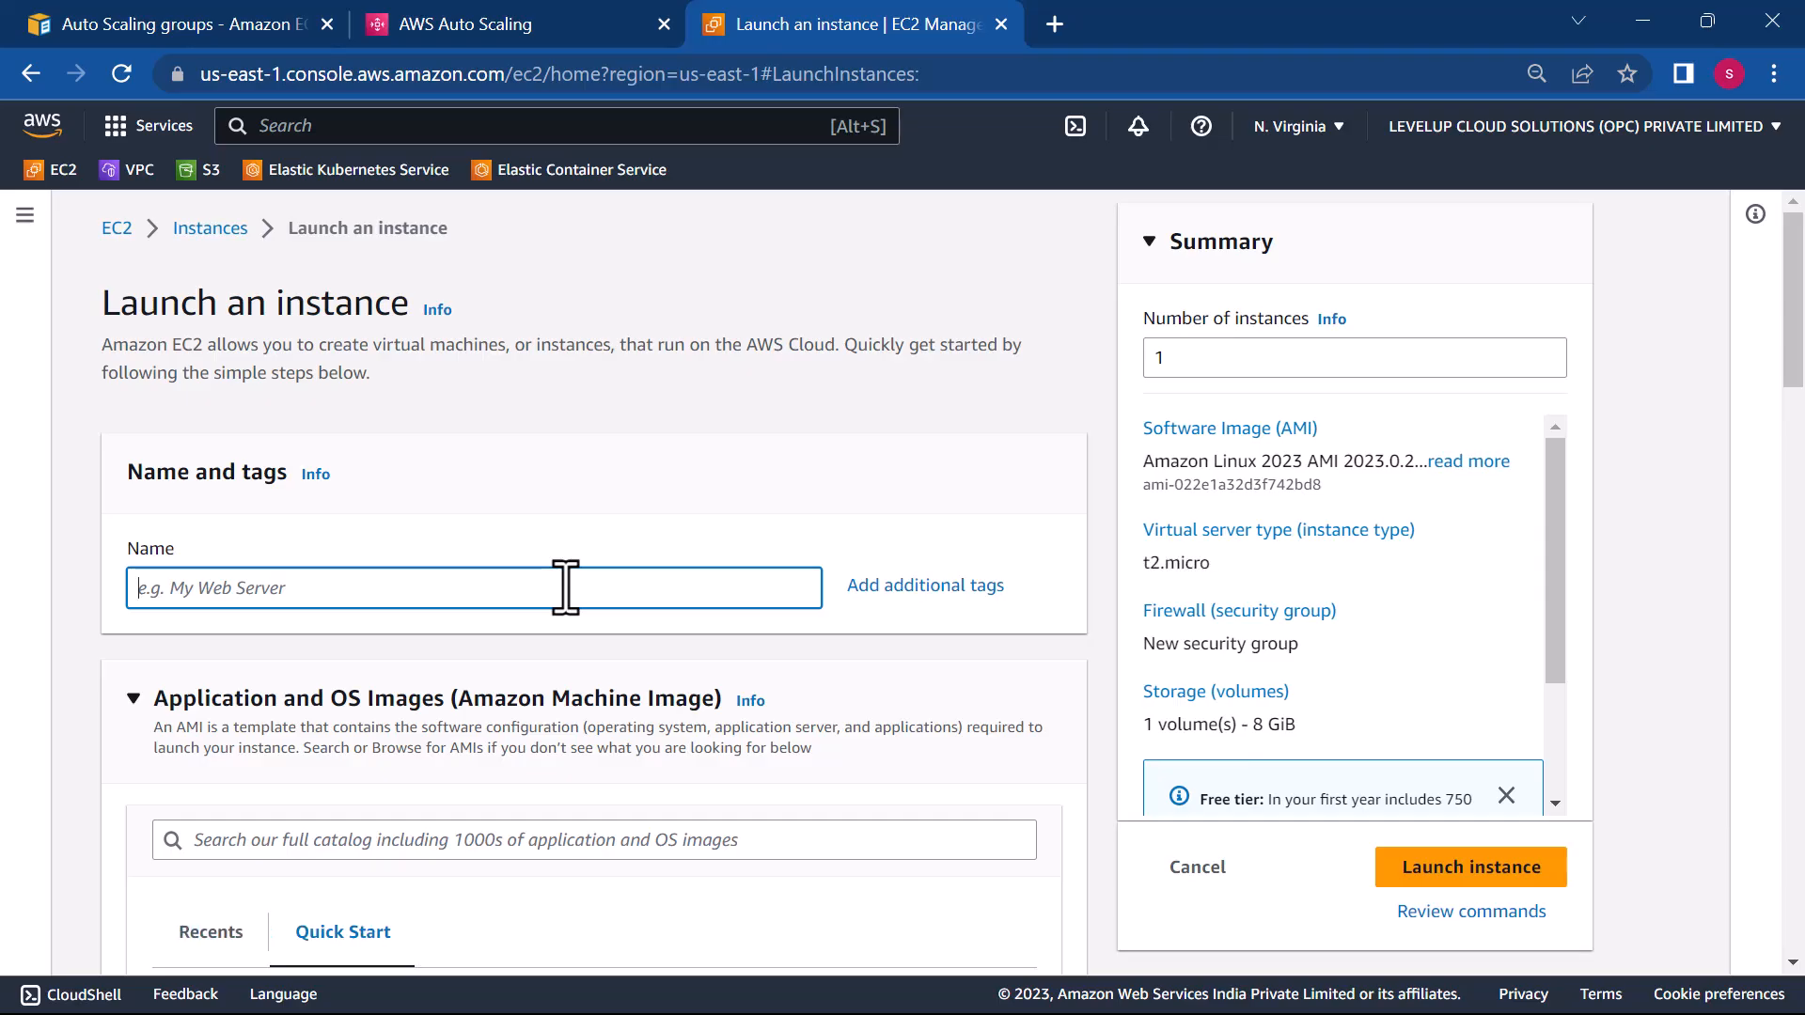
{"action": "type", "text": "asg-1"}
{"action": "scroll", "coordinate": [565, 587], "scroll_direction": "down", "scroll_amount": 5}
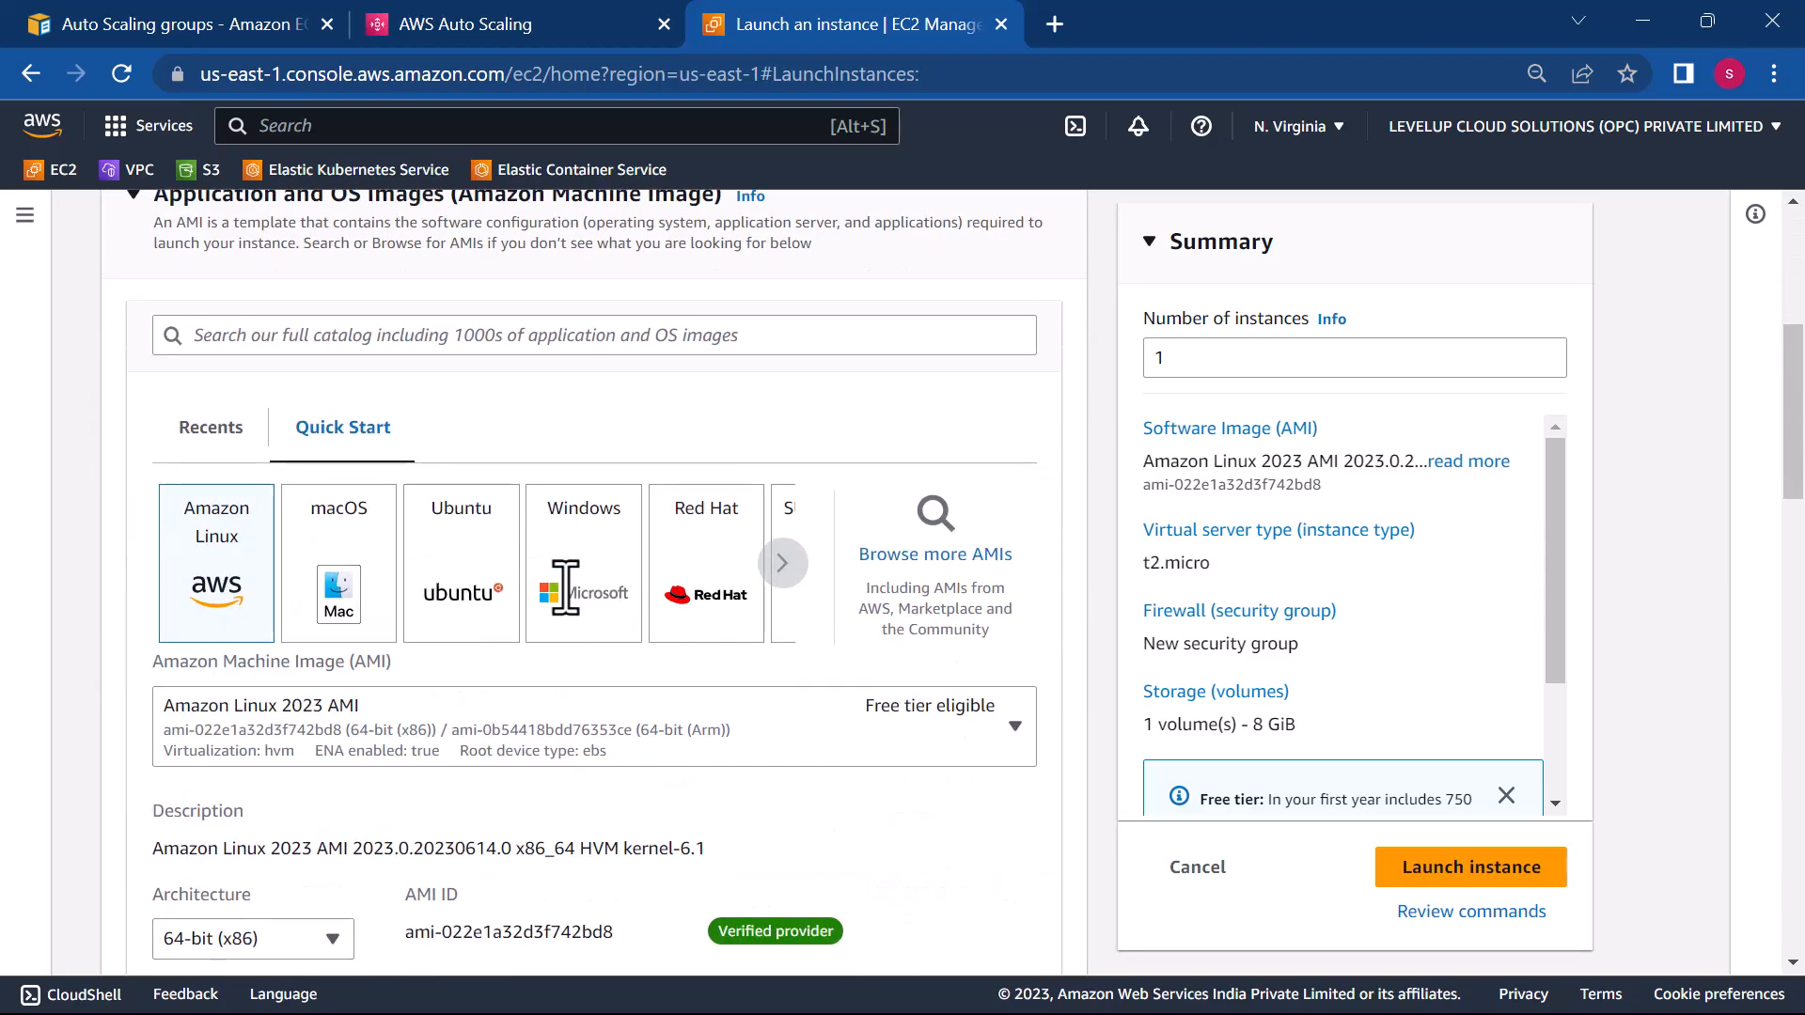
{"action": "left_click", "coordinate": [619, 625]}
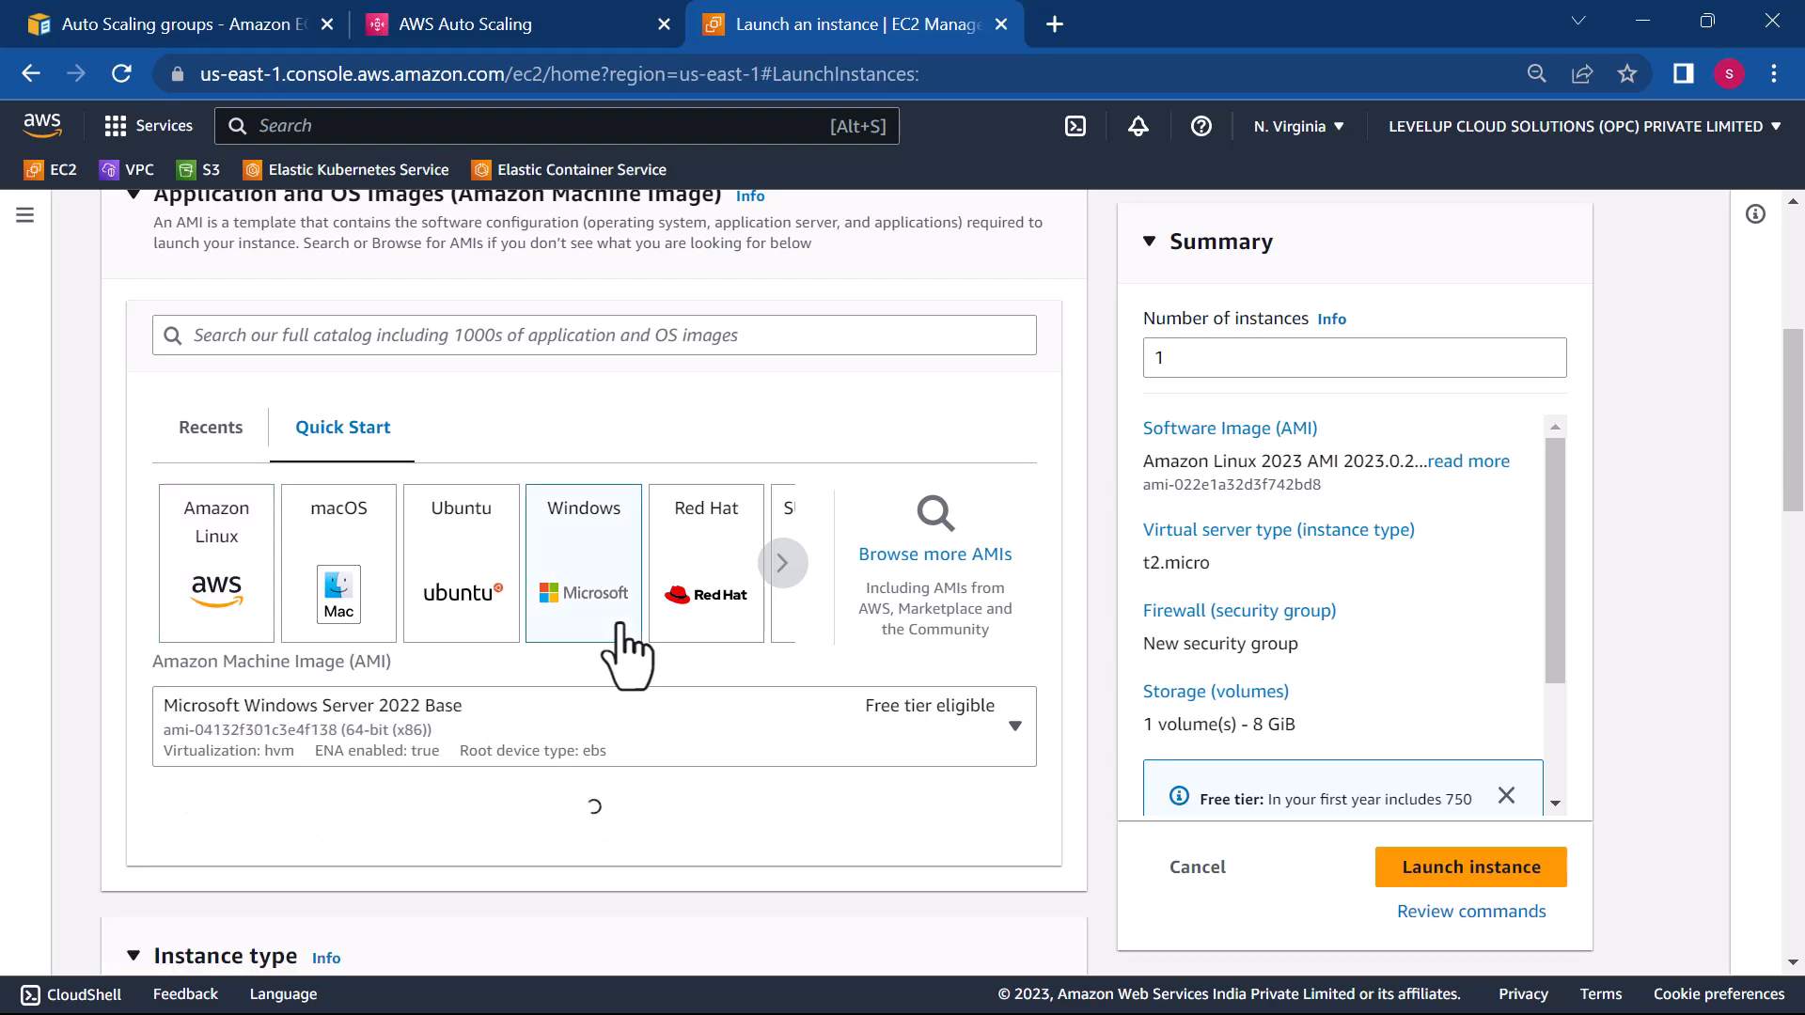
- Create a new RSA key pair named asg in .pem format for the instance's login
{"action": "scroll", "coordinate": [766, 797], "scroll_direction": "down", "scroll_amount": 10}
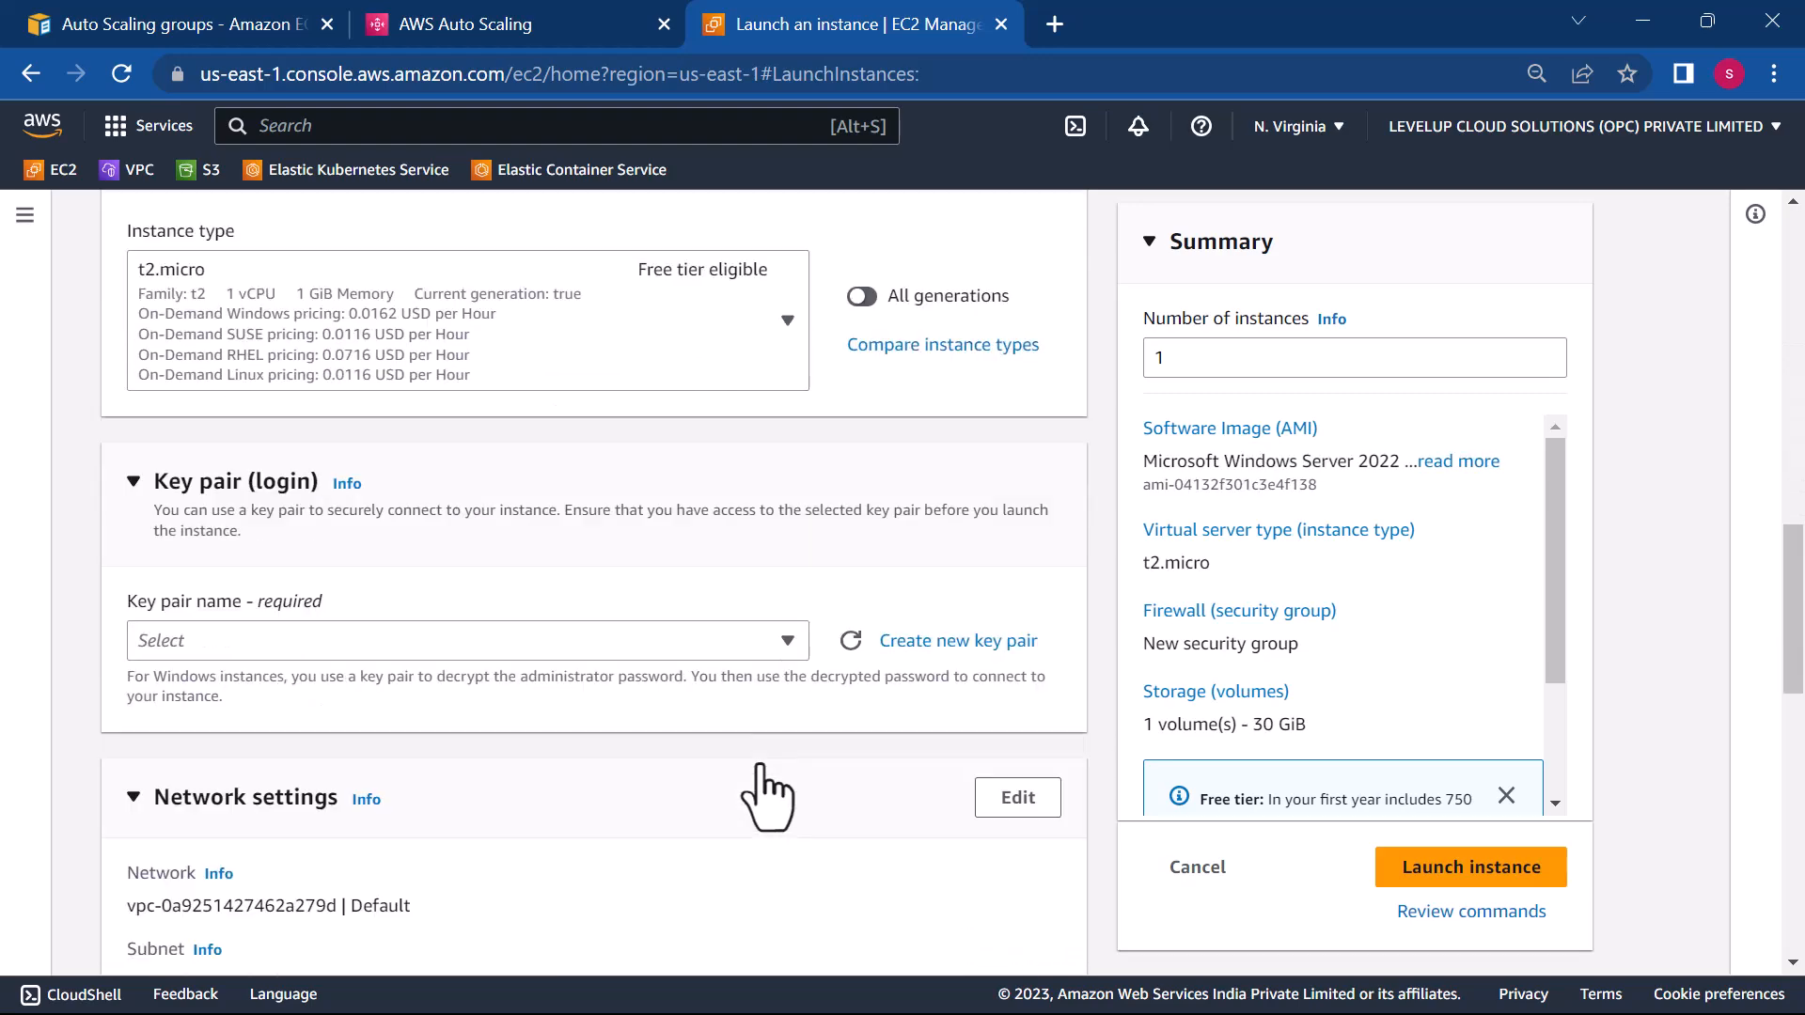
{"action": "left_click", "coordinate": [639, 641]}
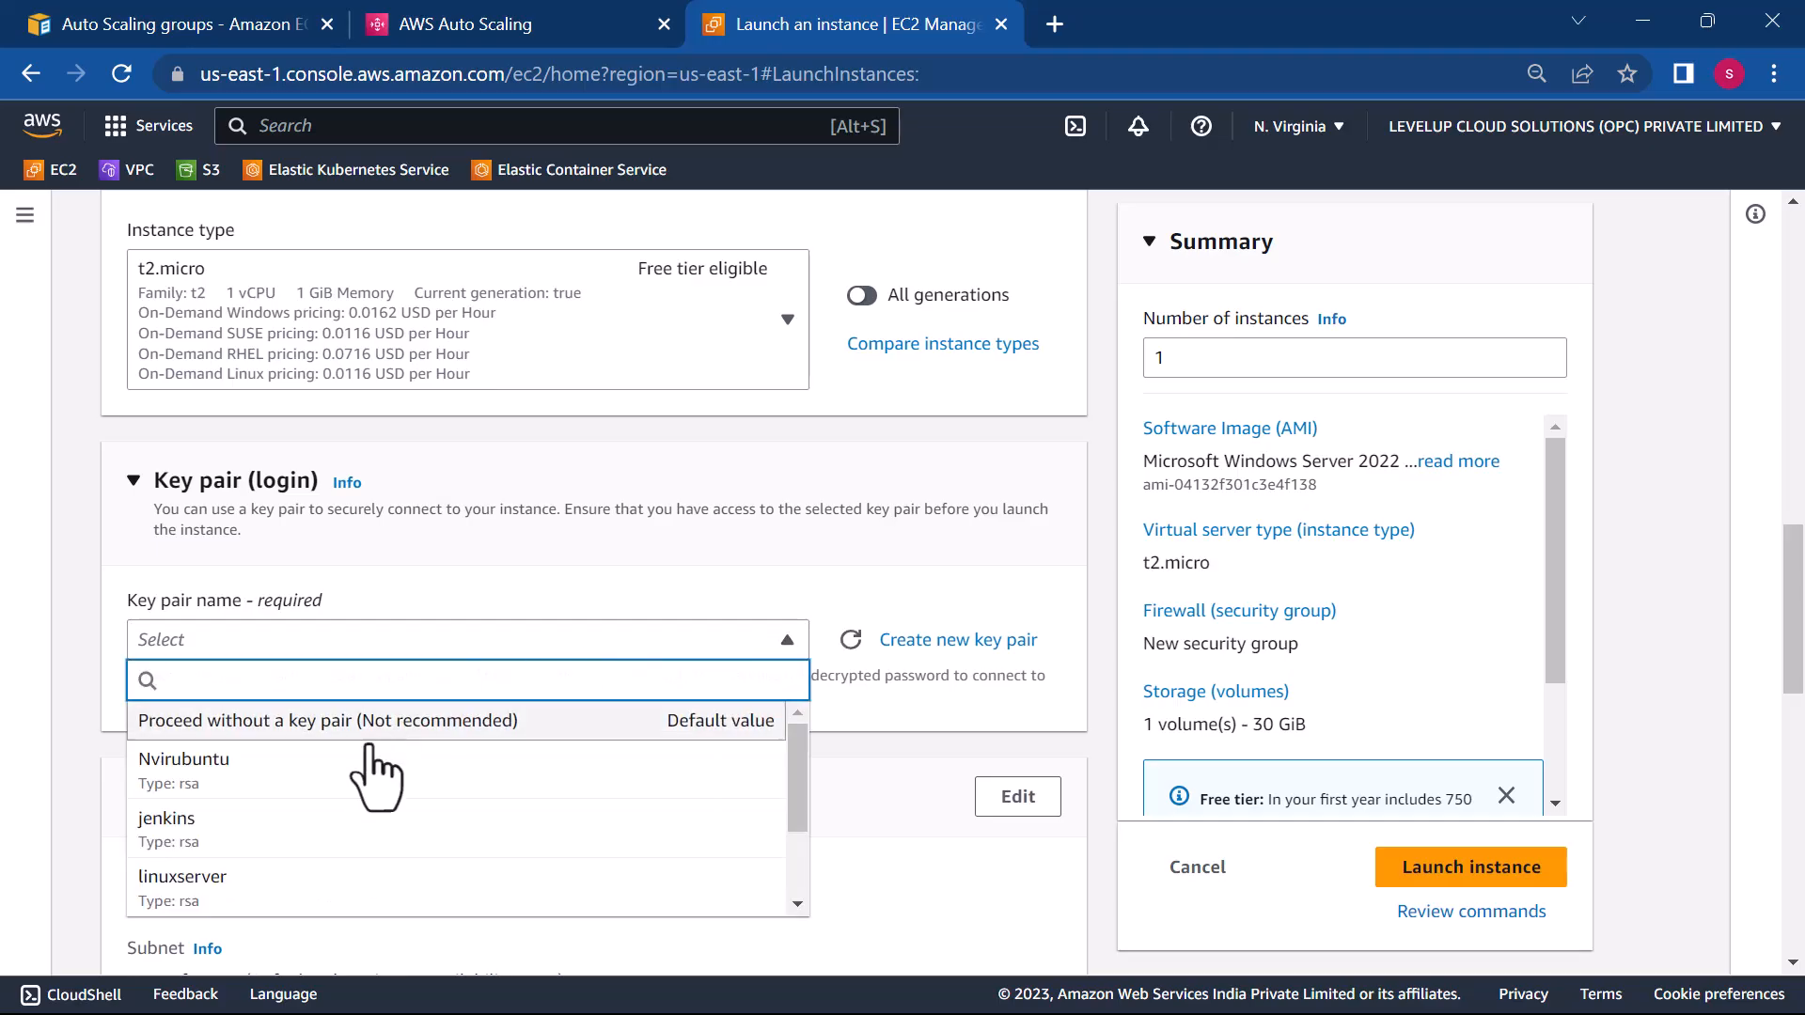
{"action": "left_click", "coordinate": [948, 641]}
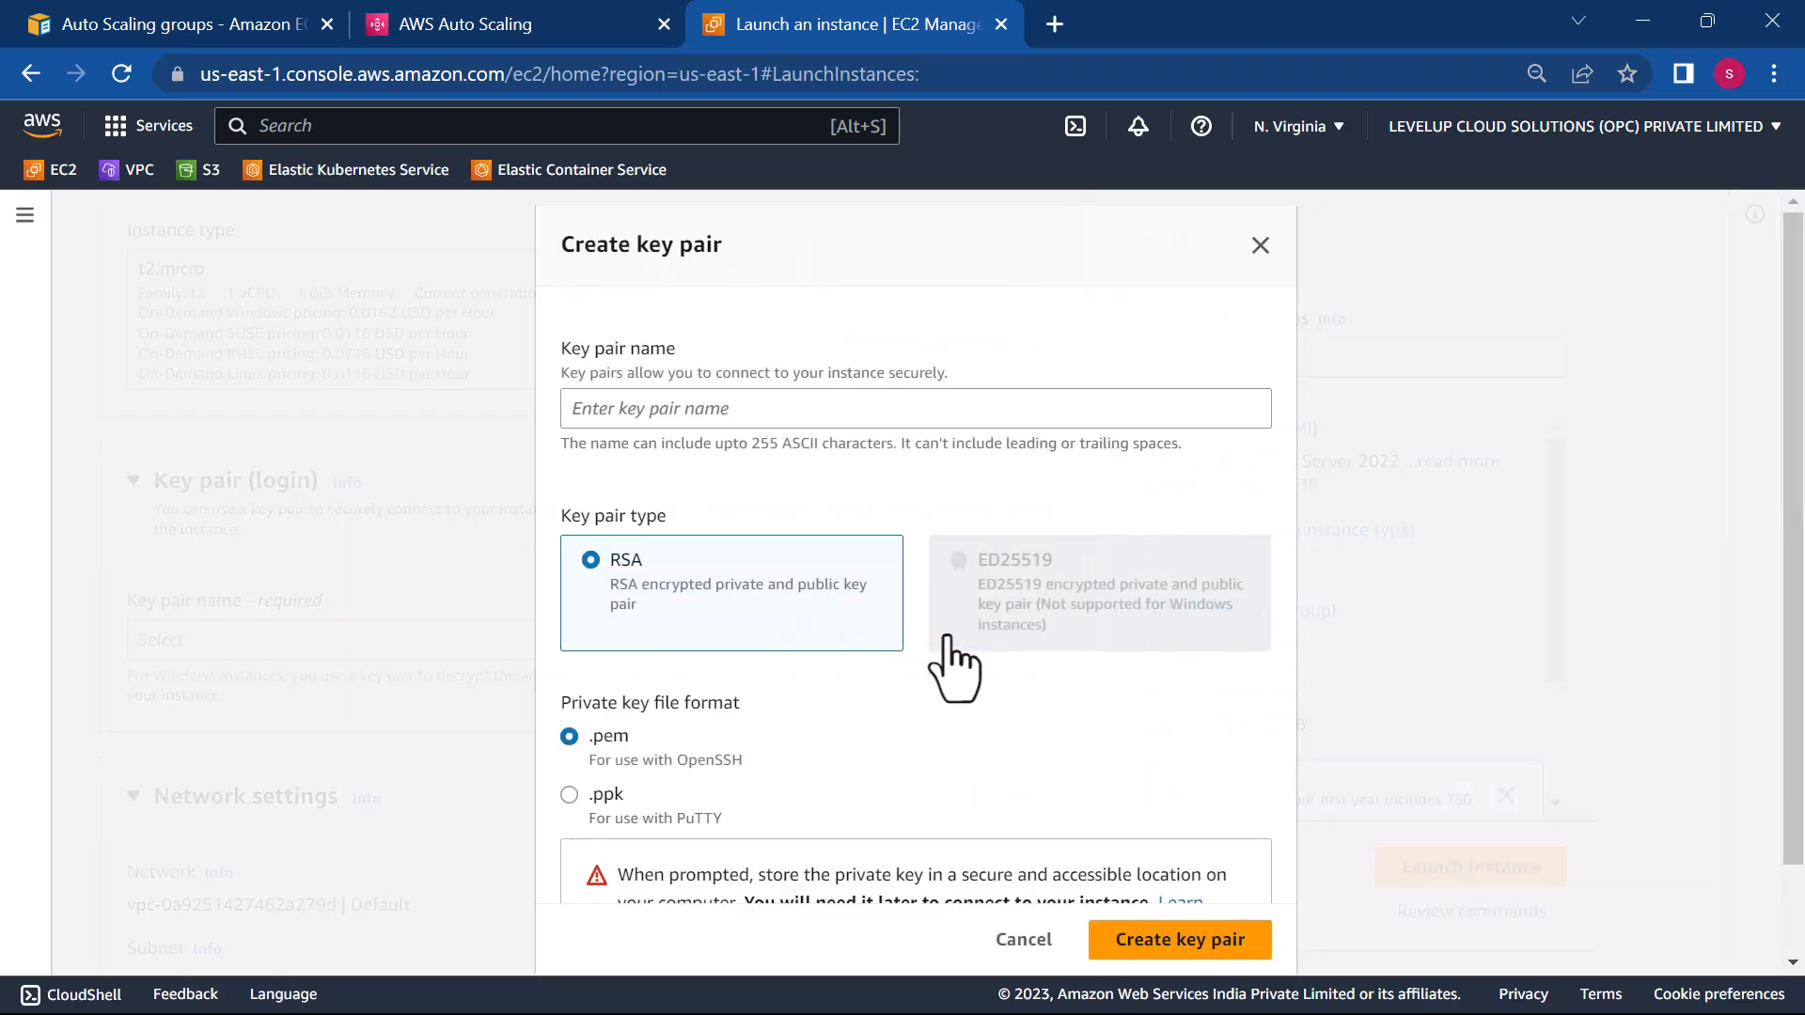
{"action": "left_click", "coordinate": [706, 410]}
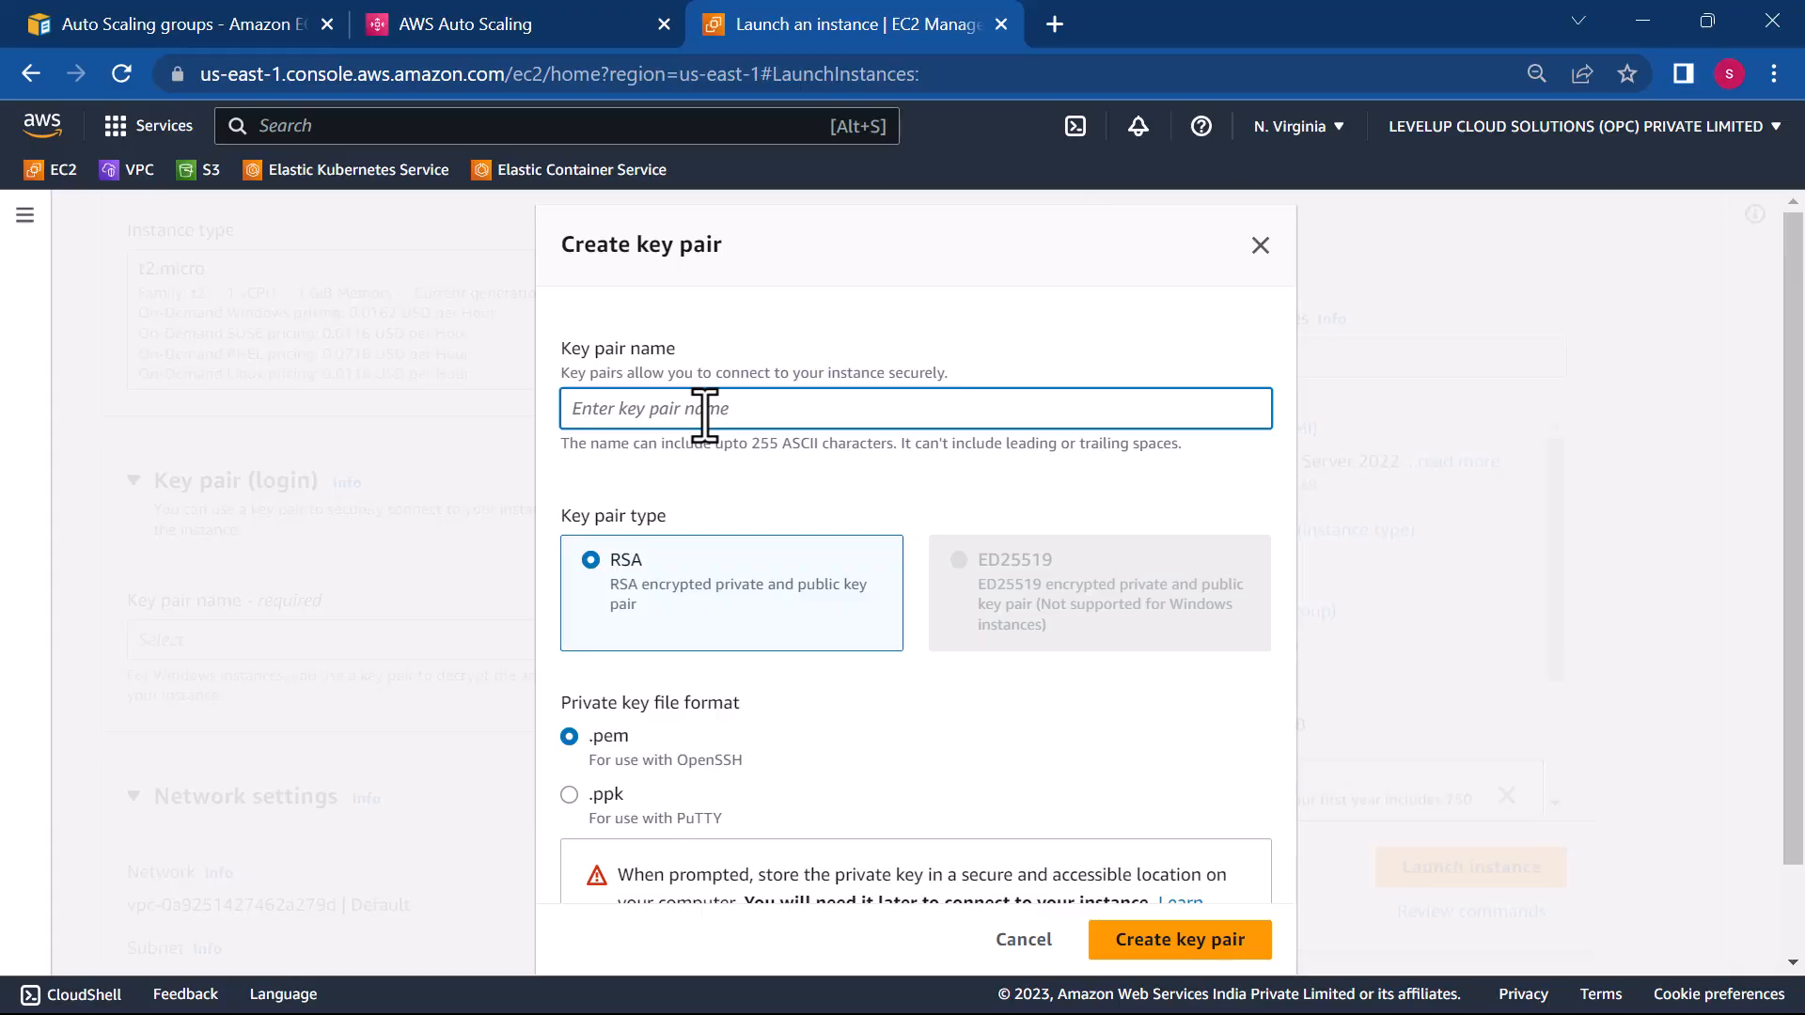
{"action": "type", "text": "asg"}
{"action": "scroll", "coordinate": [1034, 828], "scroll_direction": "down", "scroll_amount": 1}
{"action": "left_click", "coordinate": [1168, 940]}
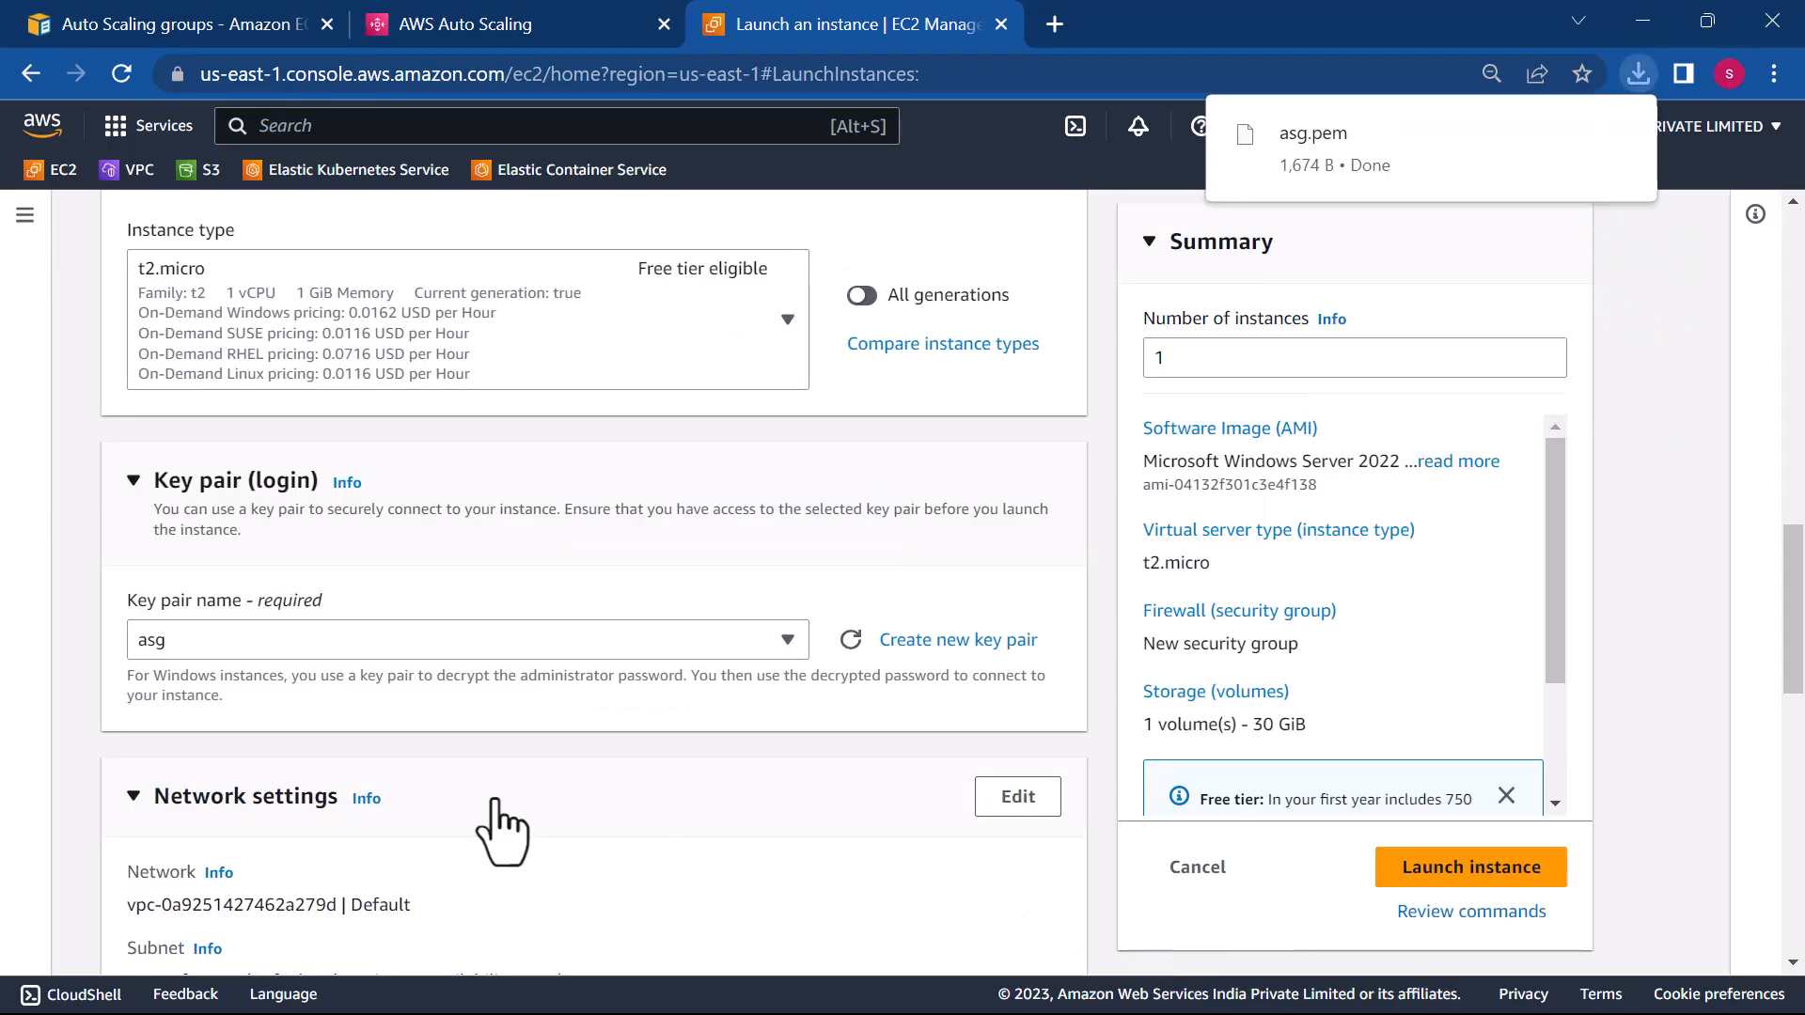
- Launch the instance with the default network, security group and 30 GiB gp2 storage settings
{"action": "scroll", "coordinate": [503, 832], "scroll_direction": "down", "scroll_amount": 7}
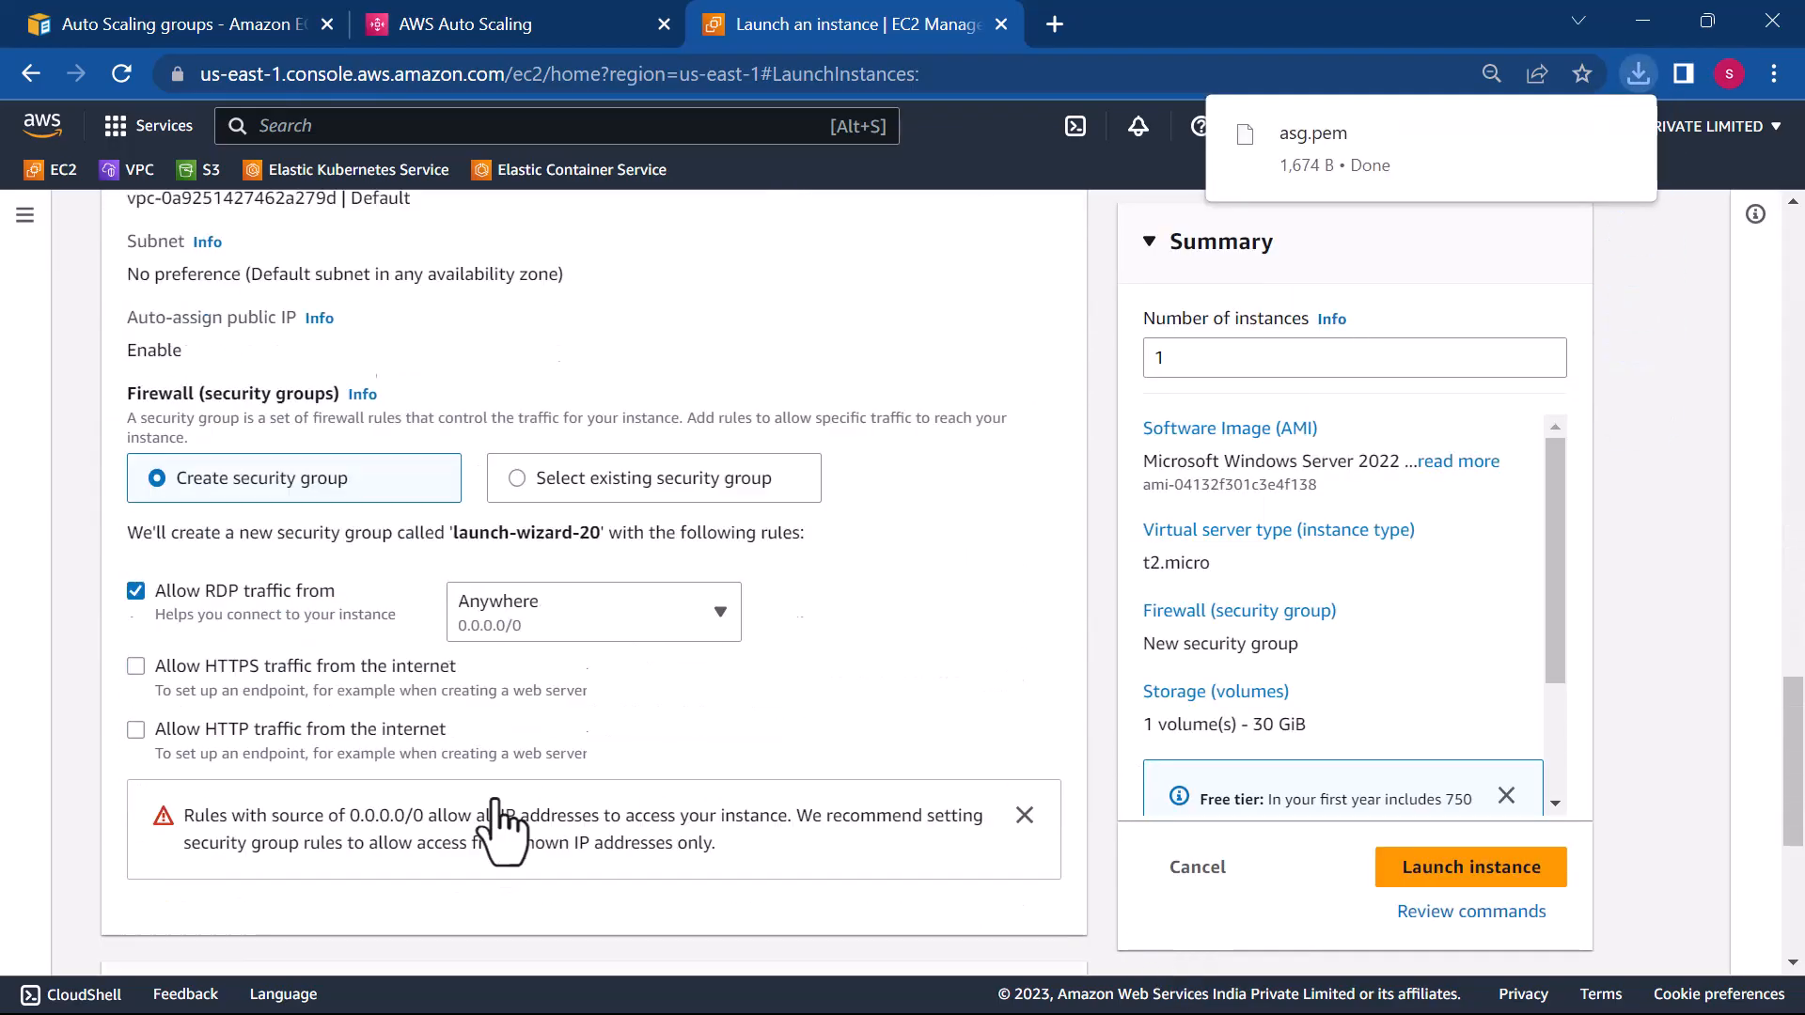
{"action": "scroll", "coordinate": [503, 832], "scroll_direction": "down", "scroll_amount": 5}
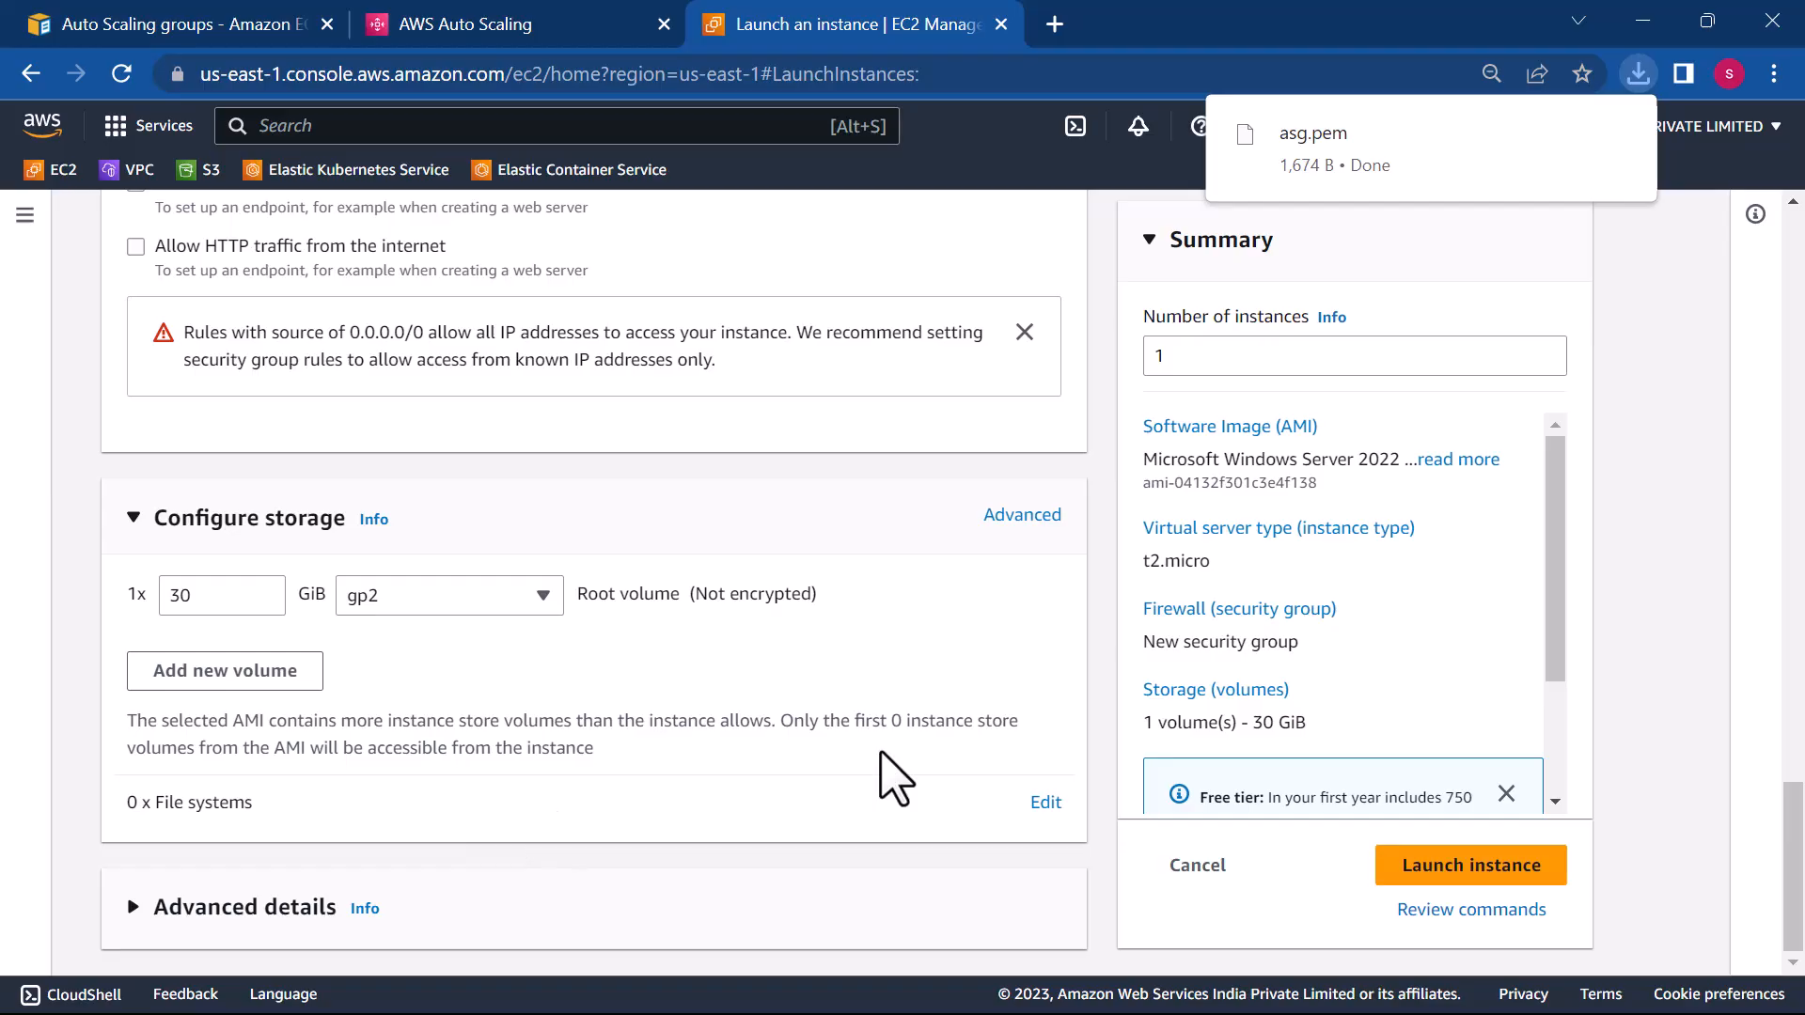
{"action": "left_click", "coordinate": [1502, 859]}
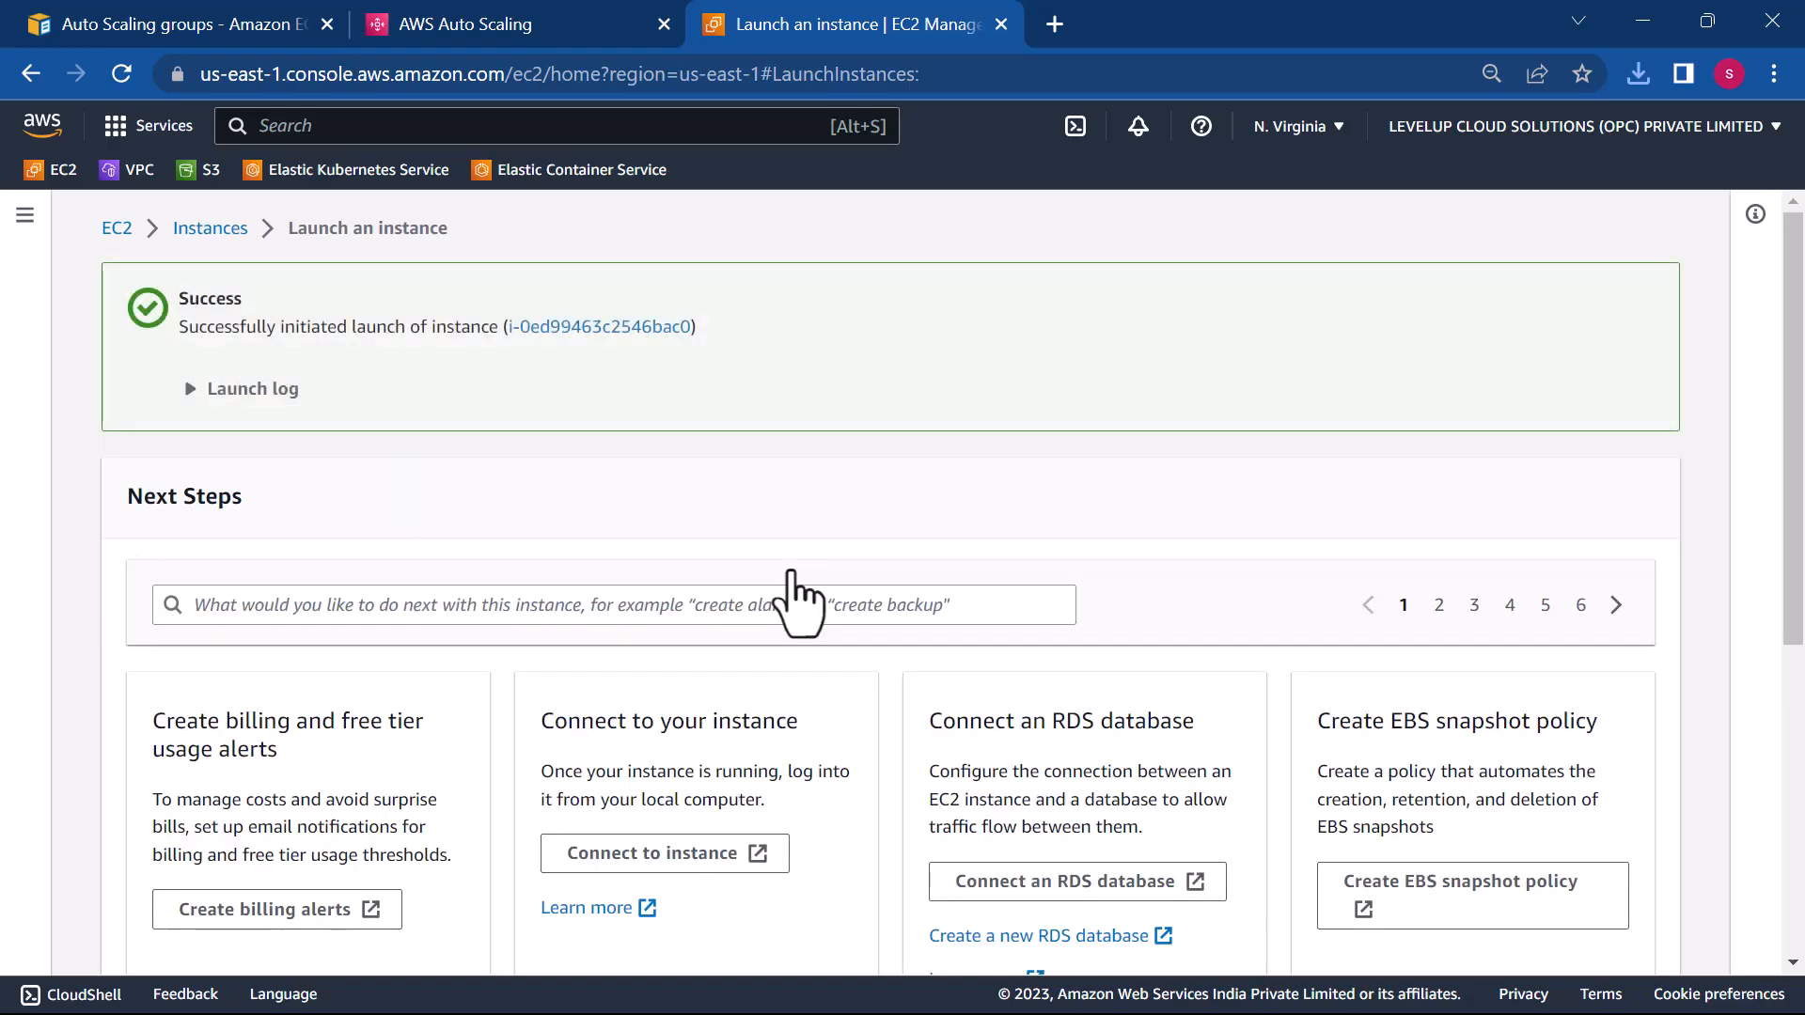
- Check the asg-1 instance's summary and refresh its state, ending back on the instance list
{"action": "left_click", "coordinate": [209, 228]}
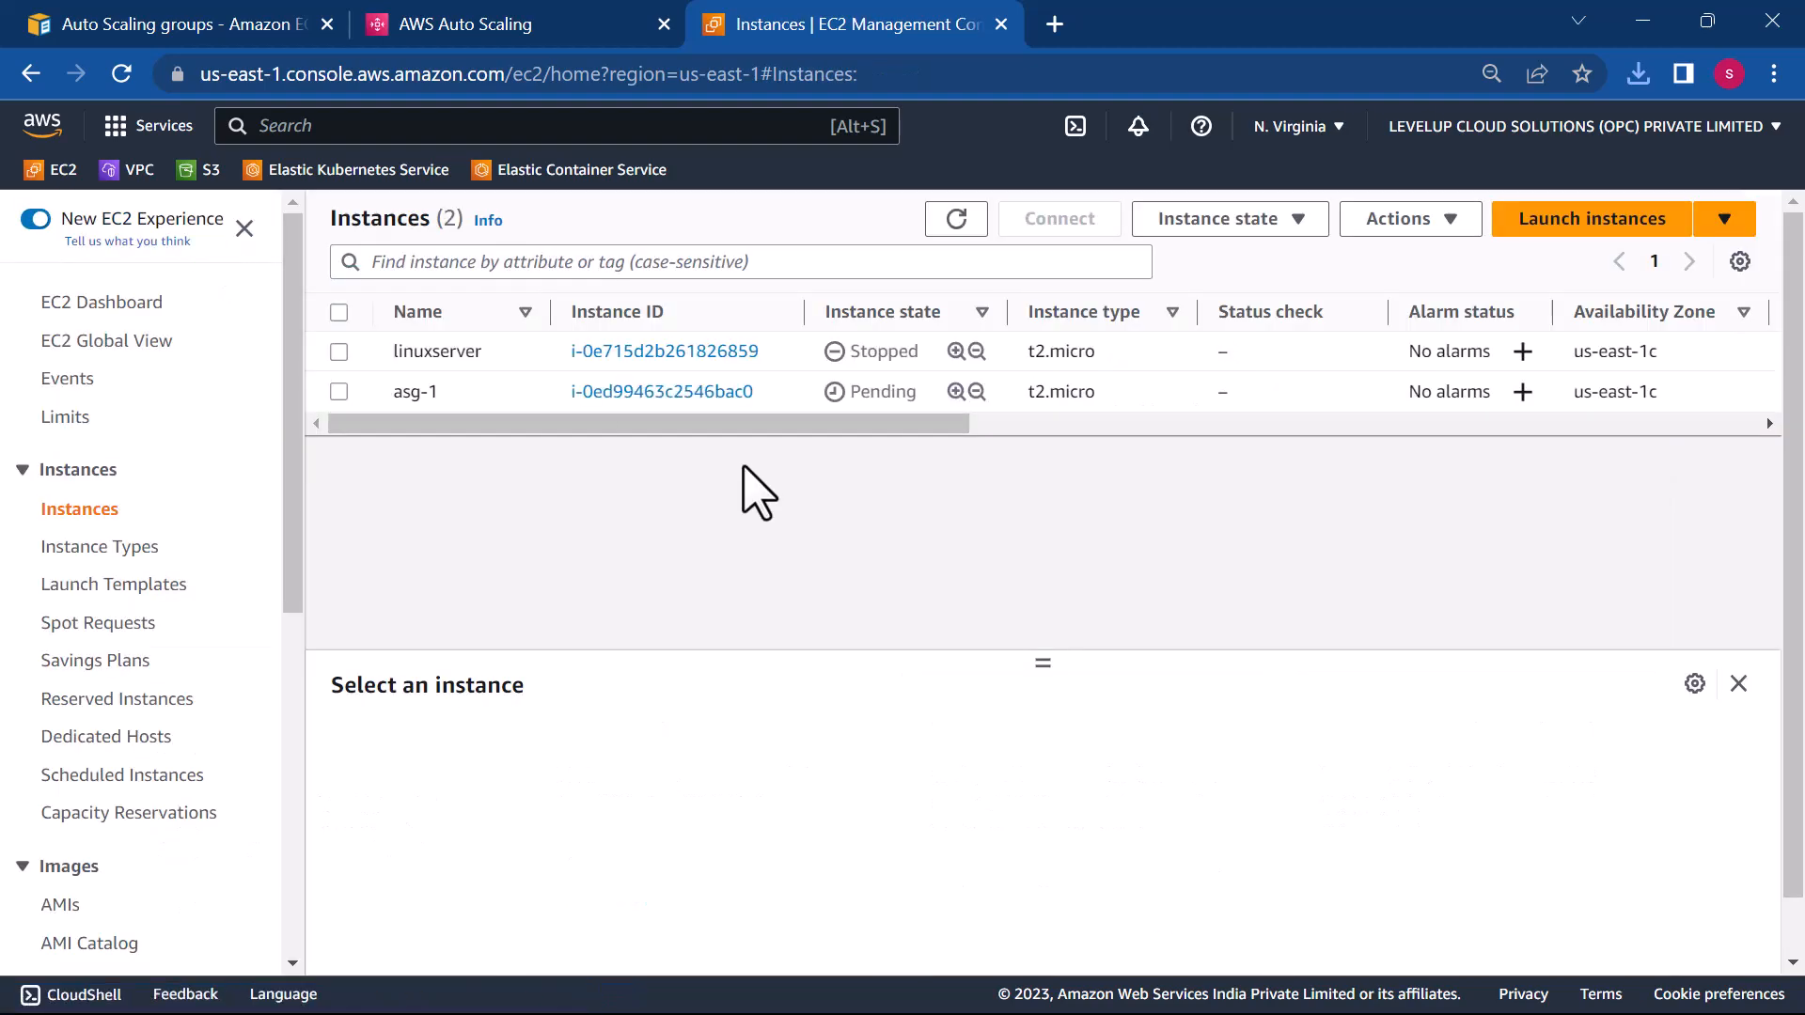
{"action": "left_click", "coordinate": [697, 392]}
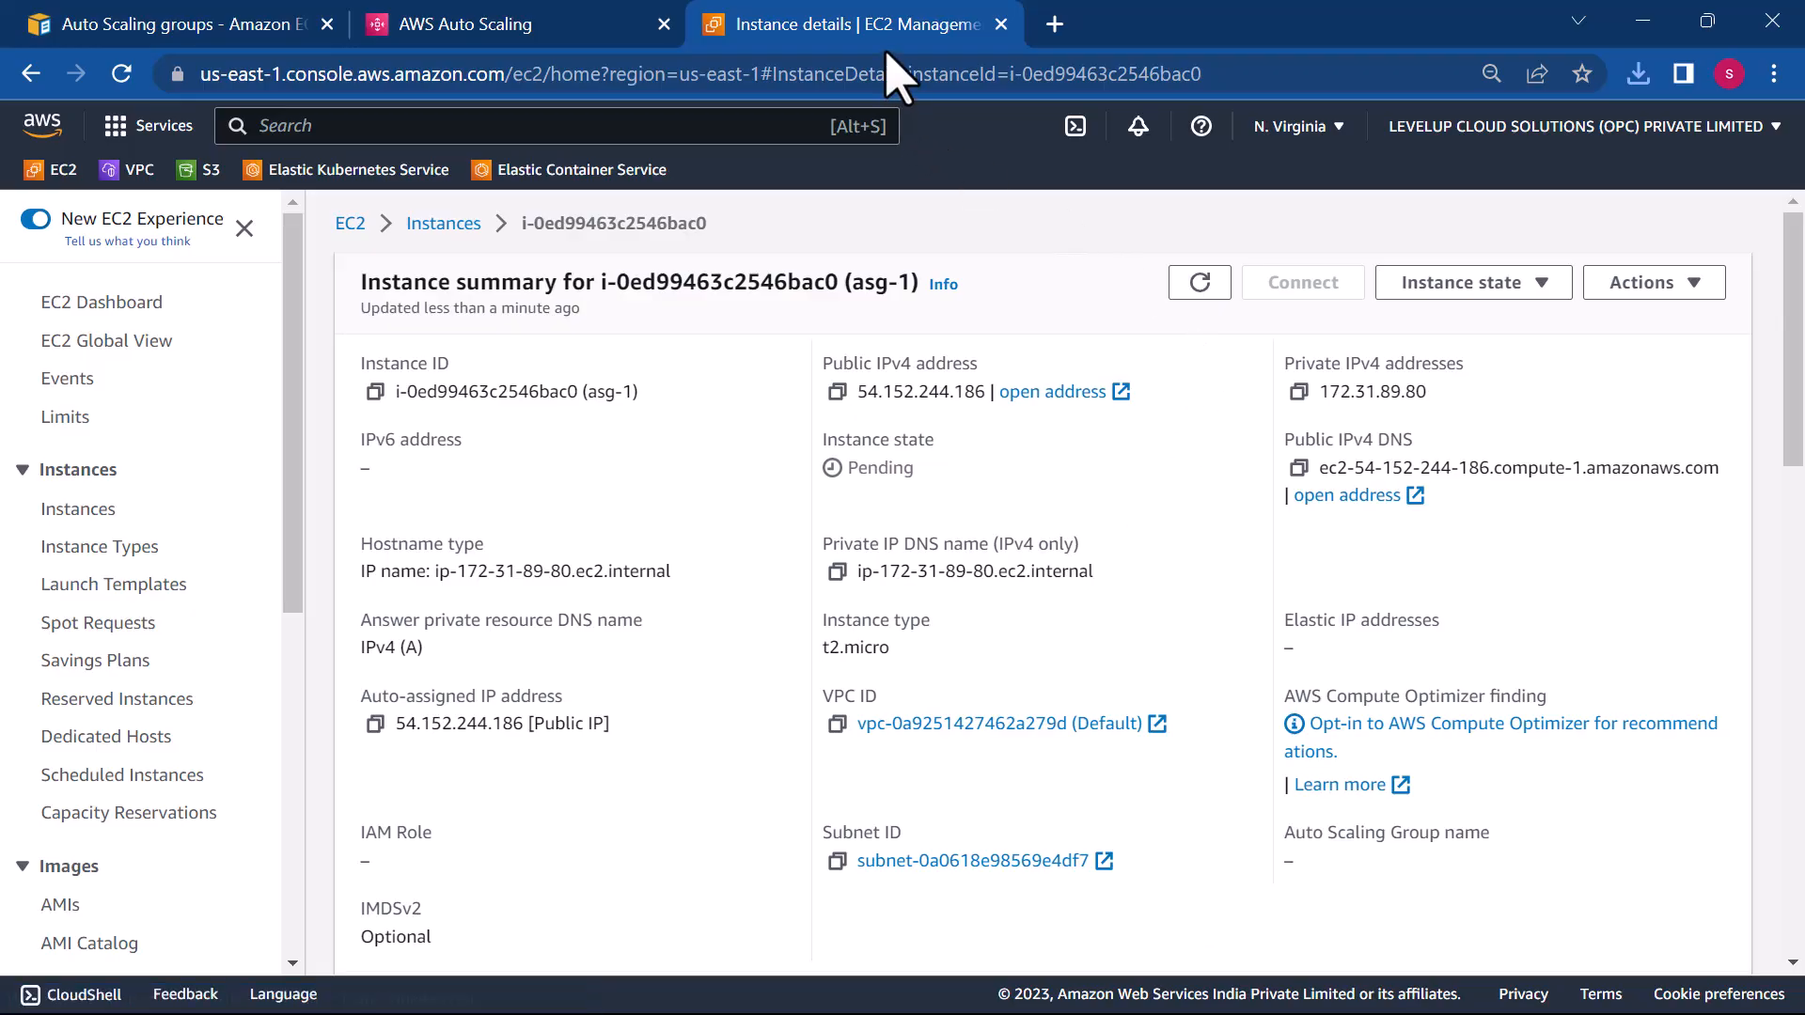
{"action": "left_click", "coordinate": [1173, 299]}
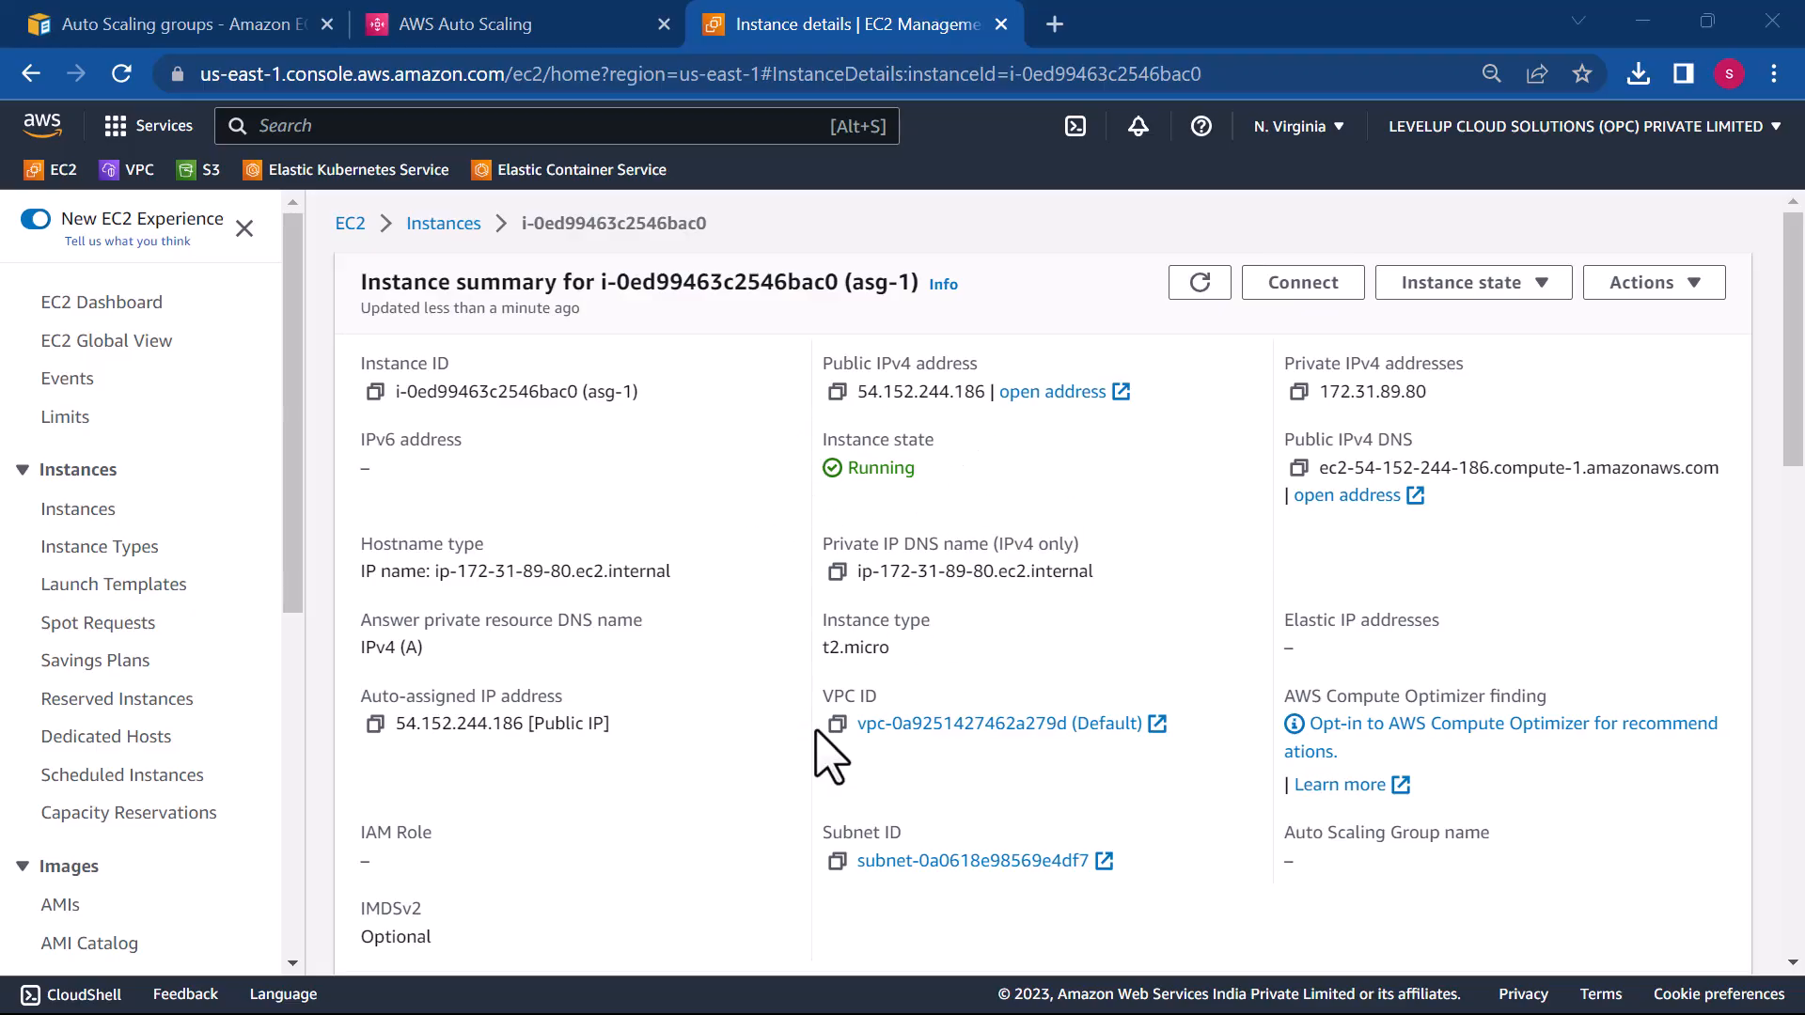
{"action": "left_click", "coordinate": [435, 228]}
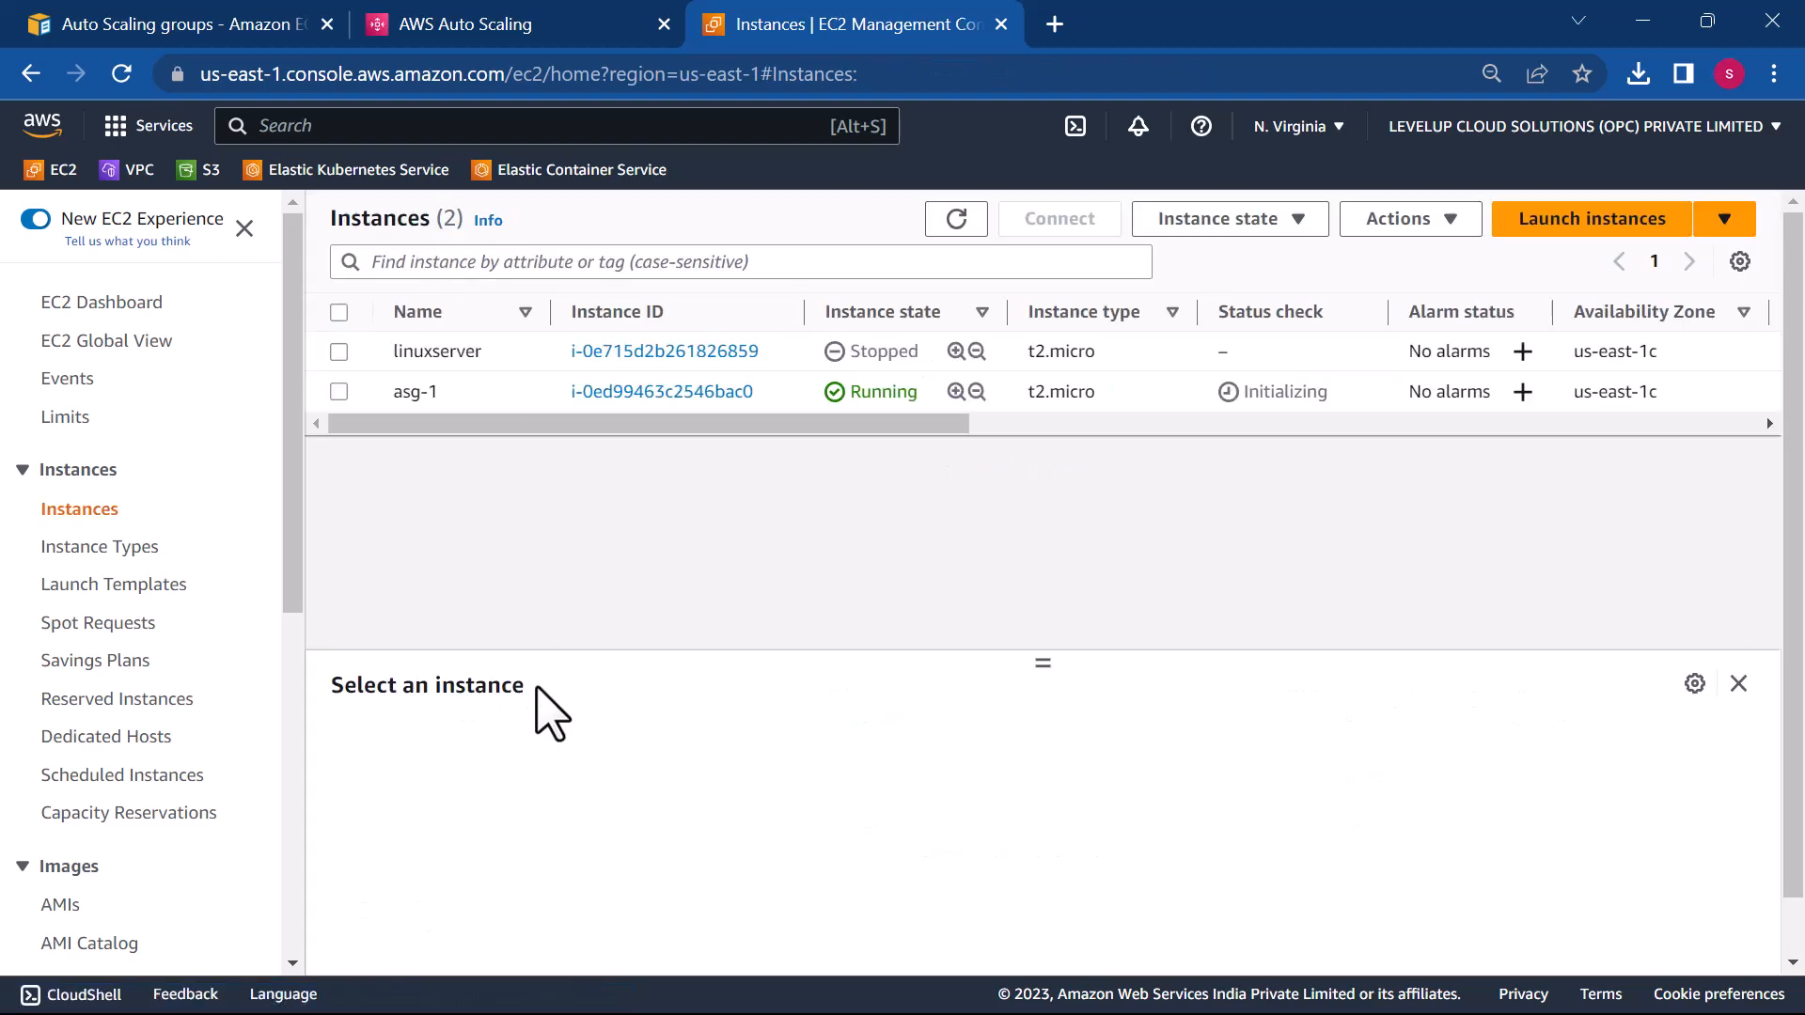
{"action": "scroll", "coordinate": [173, 814], "scroll_direction": "down", "scroll_amount": 7}
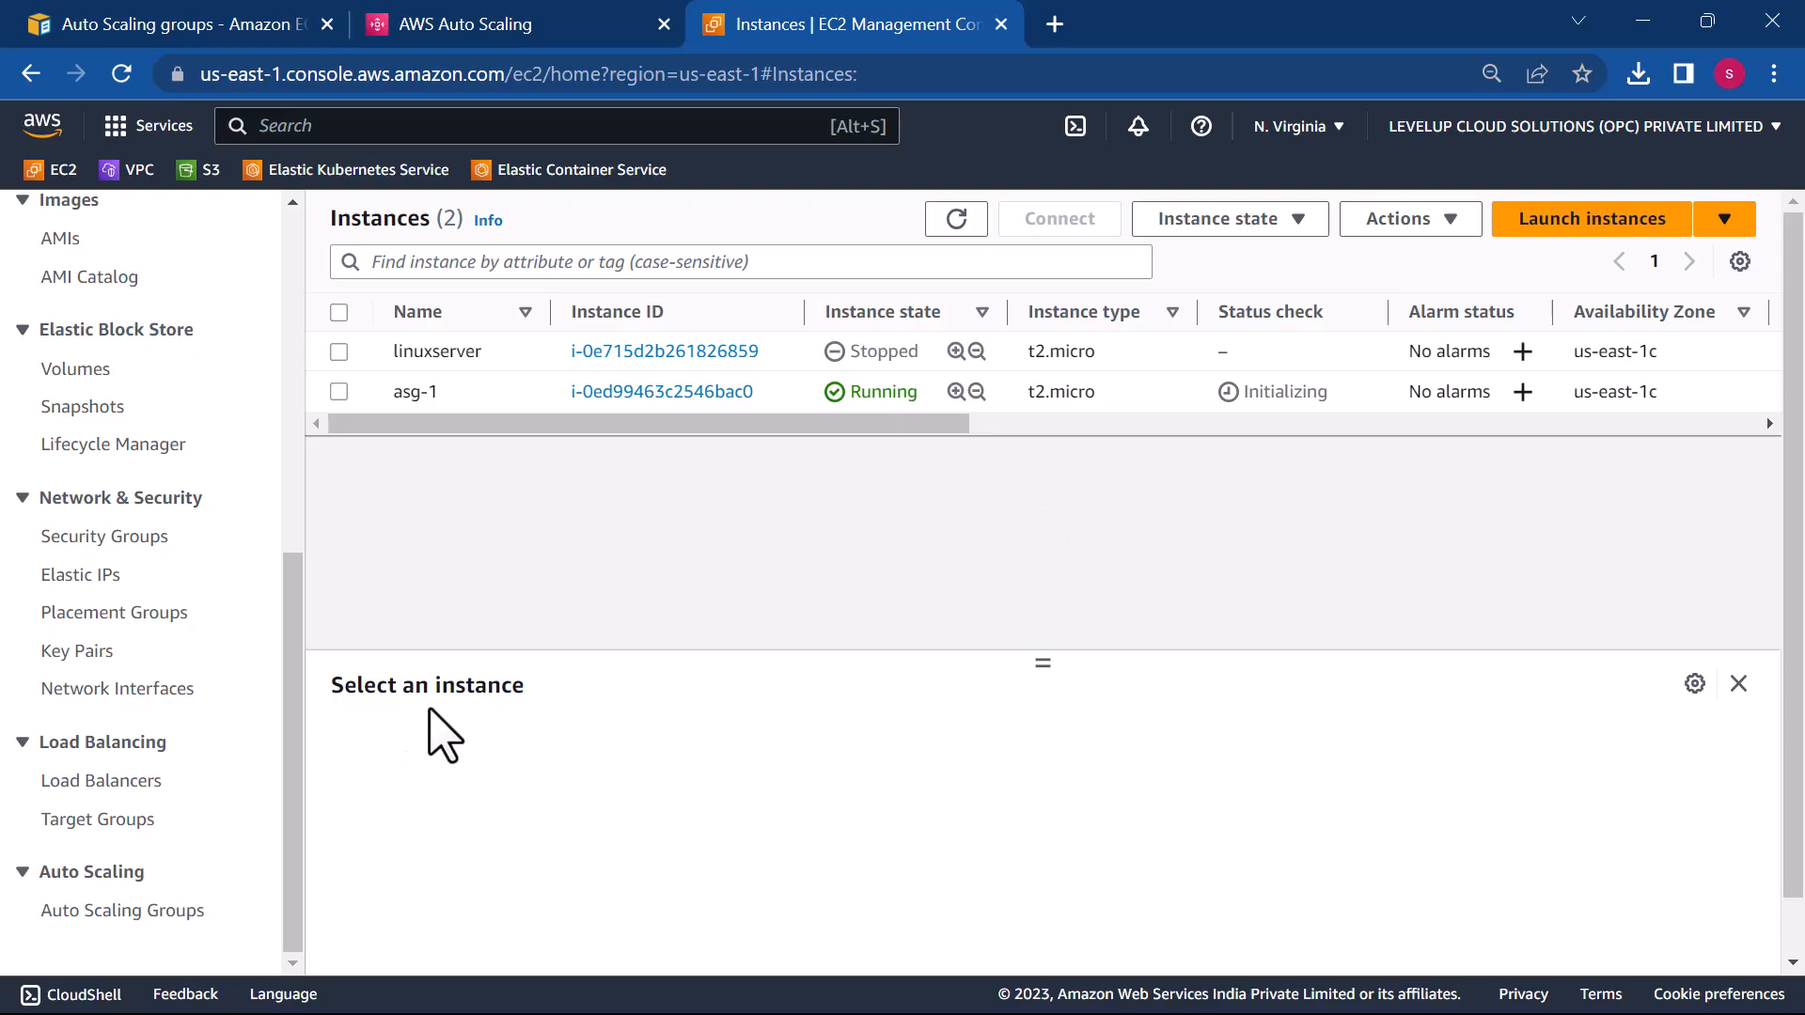
{"action": "scroll", "coordinate": [162, 763], "scroll_direction": "up", "scroll_amount": 5}
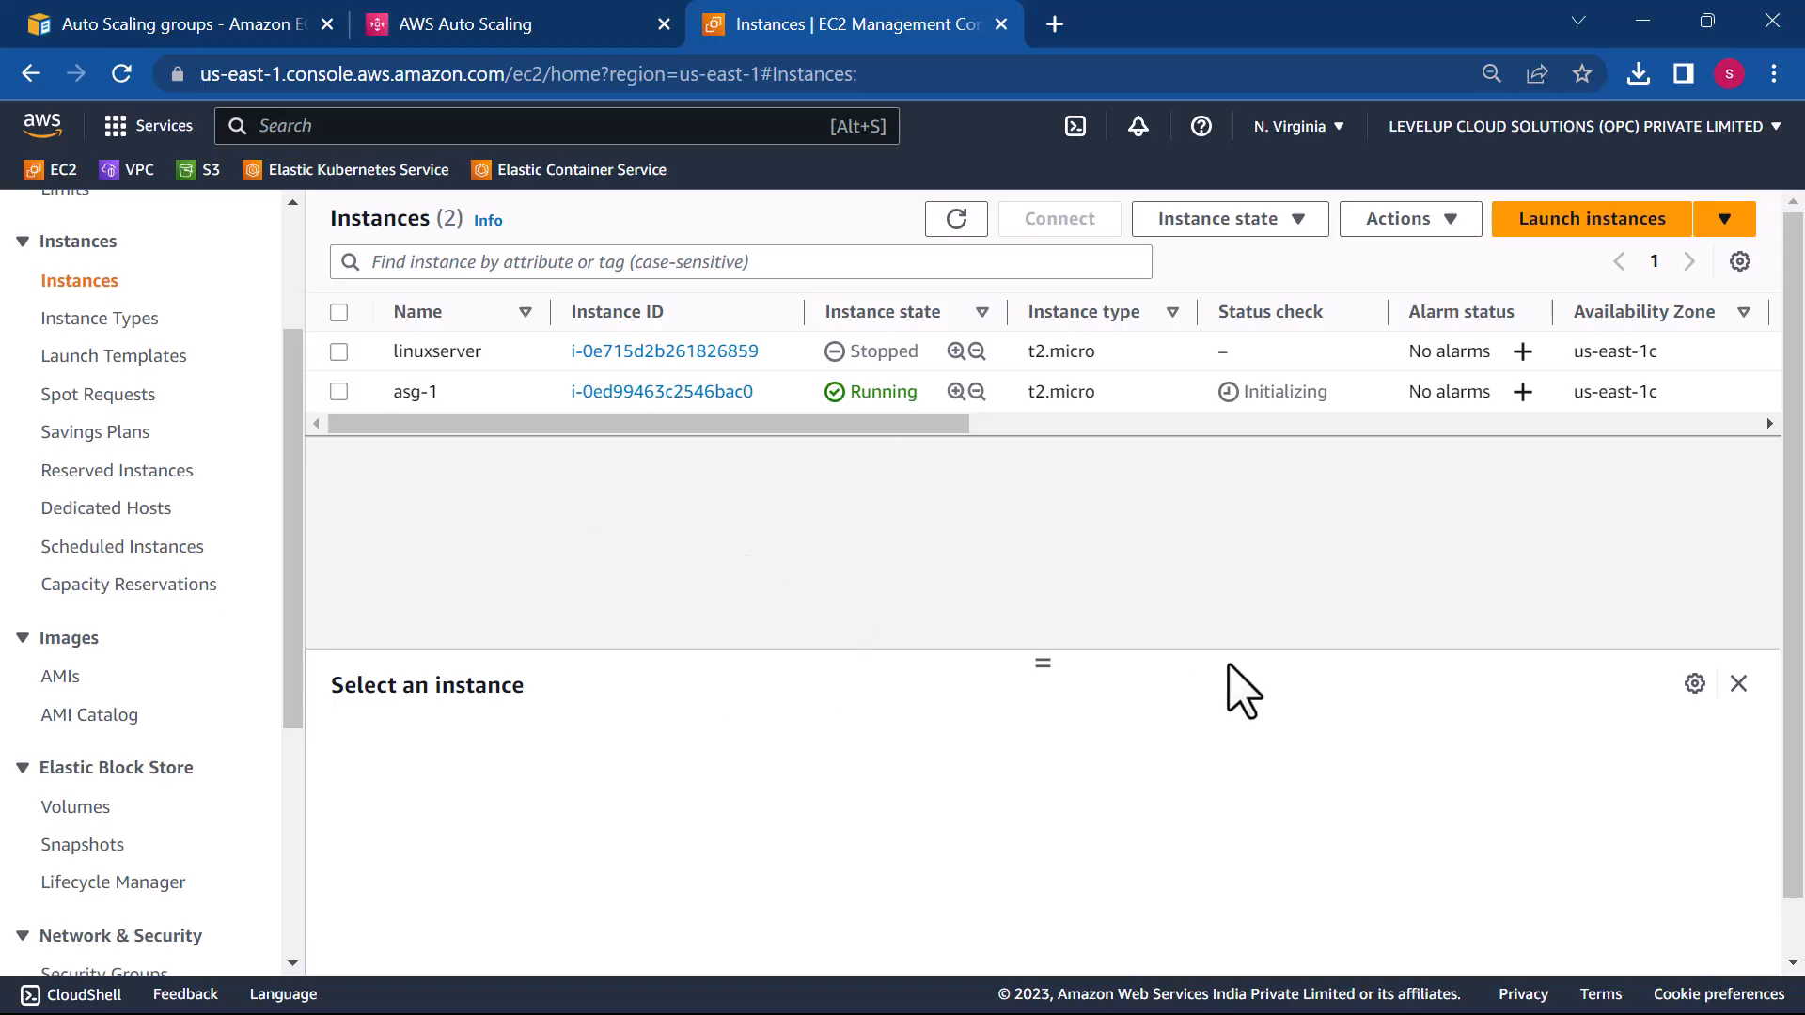
- Start a launch template from the asg-1 instance and name it Myasgtemp
{"action": "left_click", "coordinate": [339, 392]}
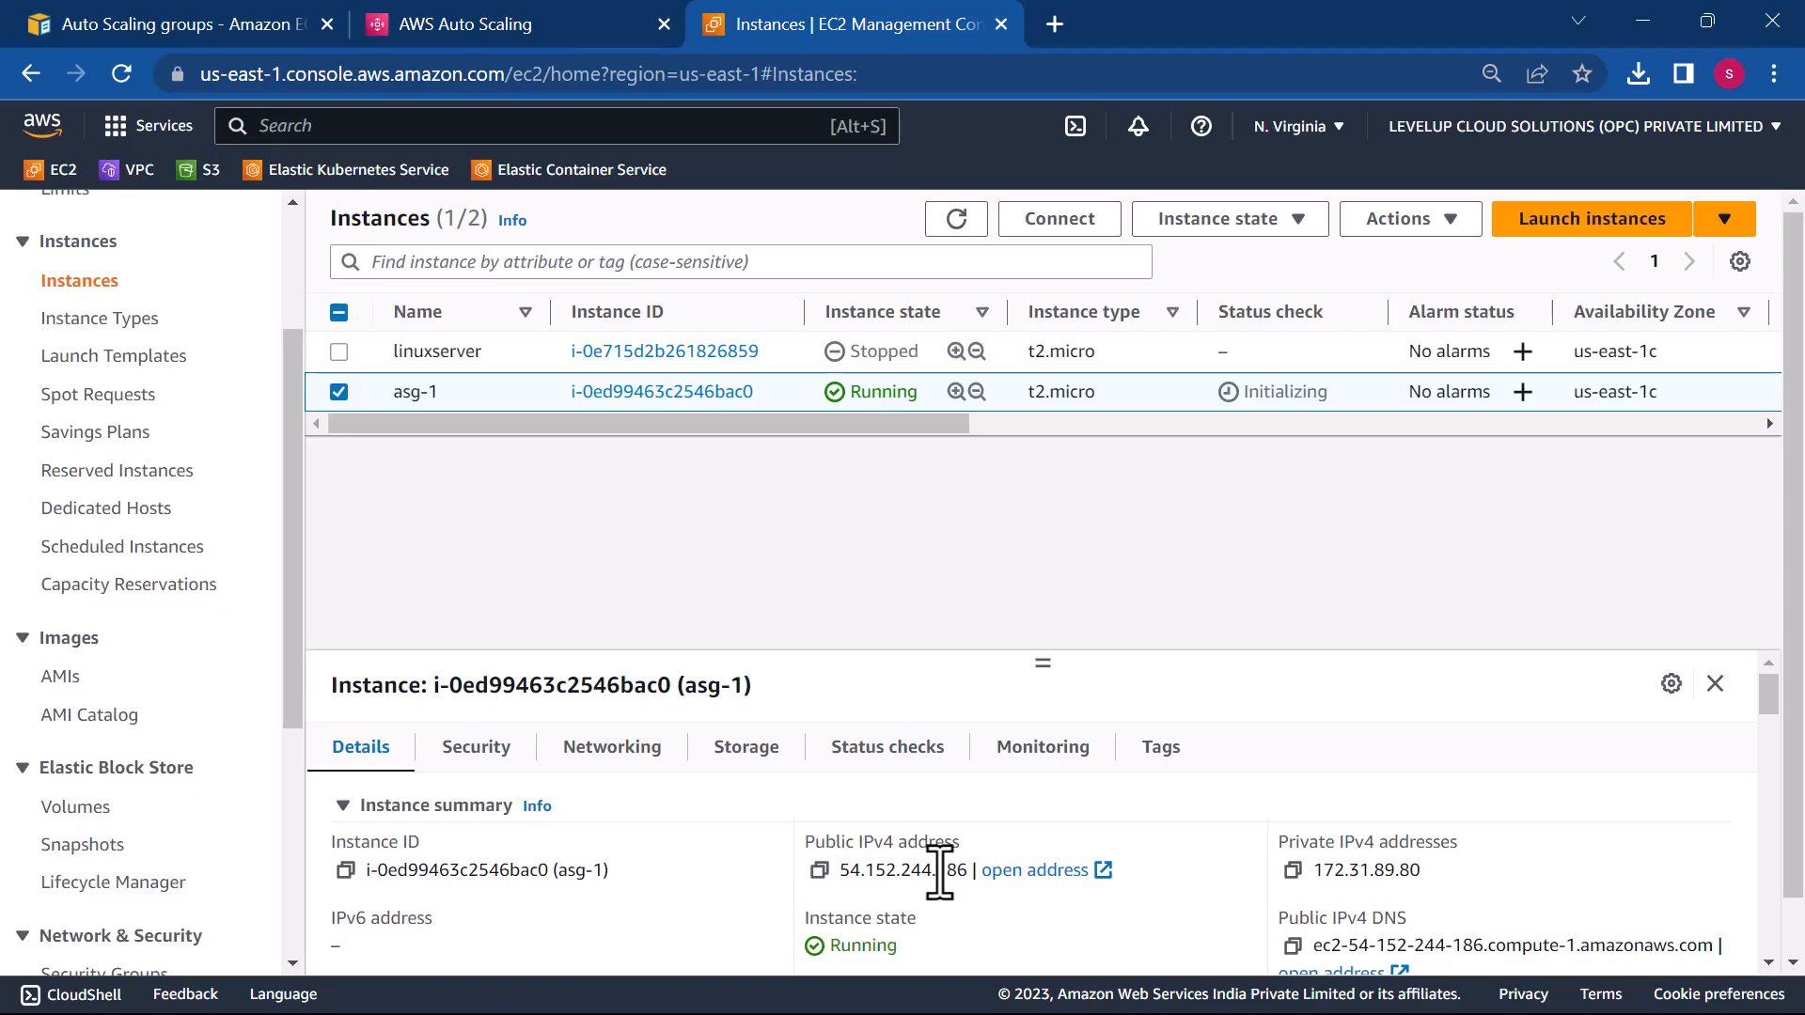
{"action": "scroll", "coordinate": [830, 834], "scroll_direction": "down", "scroll_amount": 2}
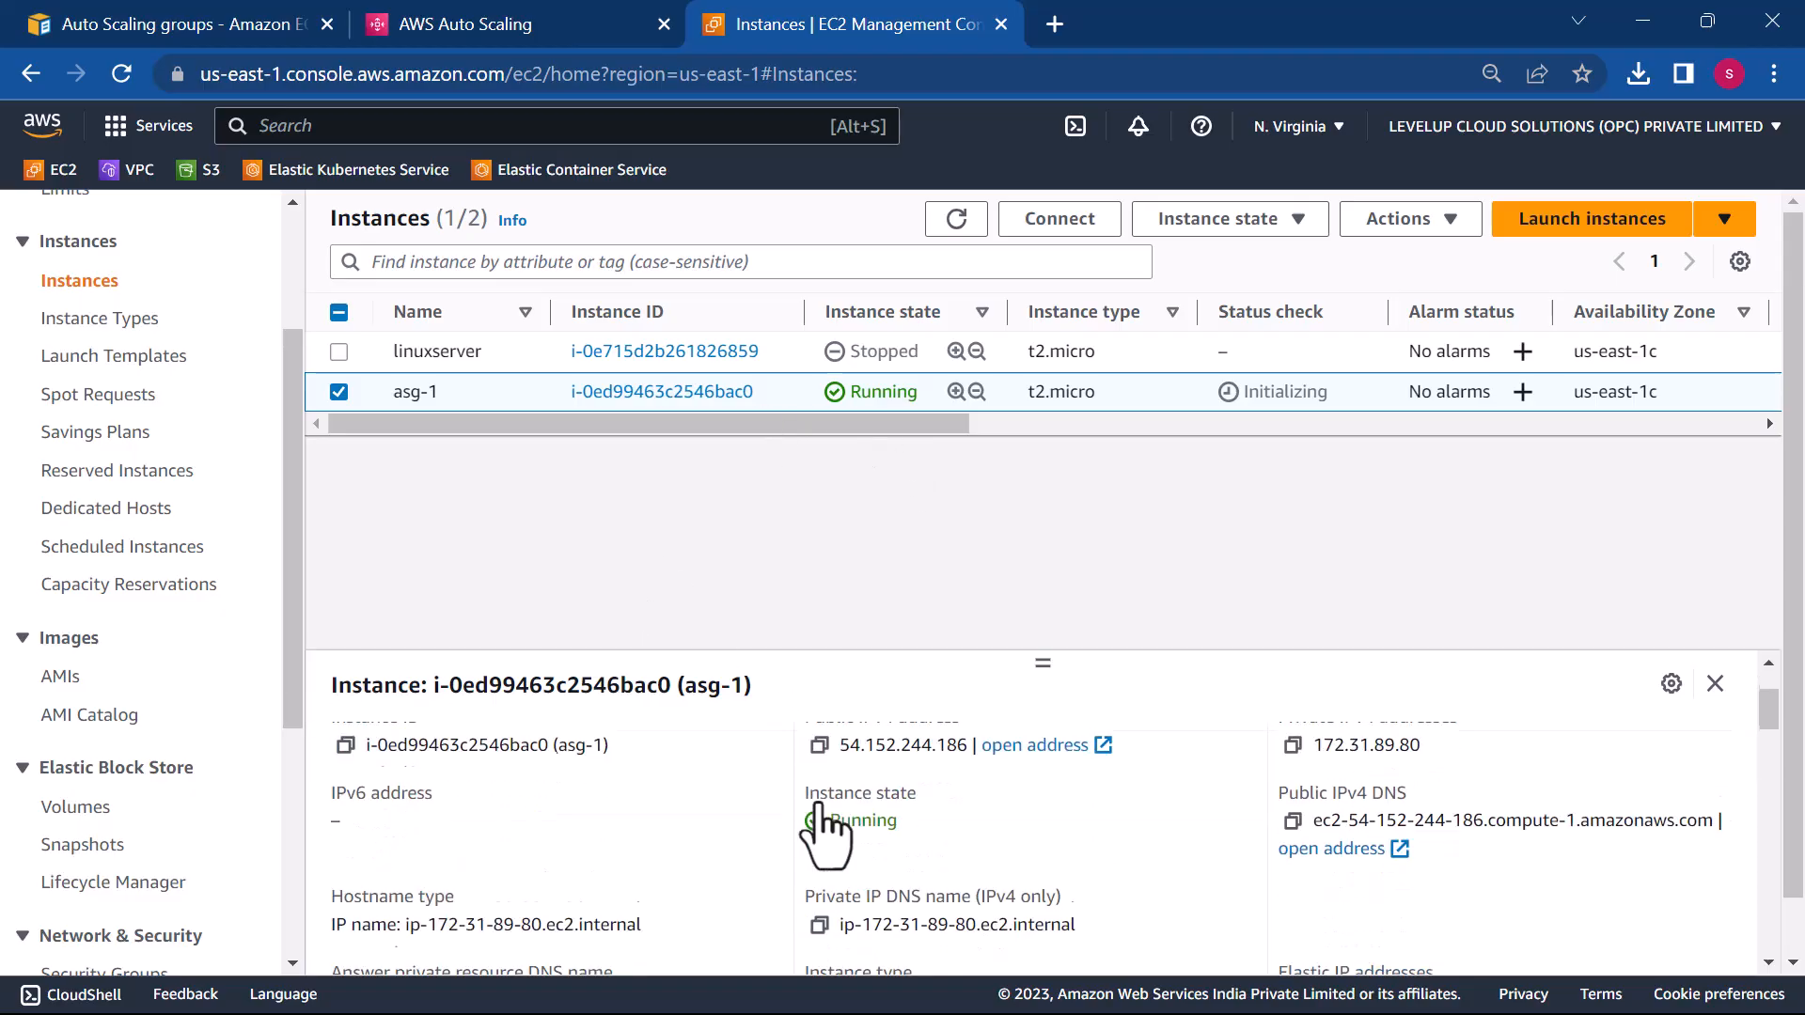
{"action": "scroll", "coordinate": [994, 856], "scroll_direction": "up", "scroll_amount": 3}
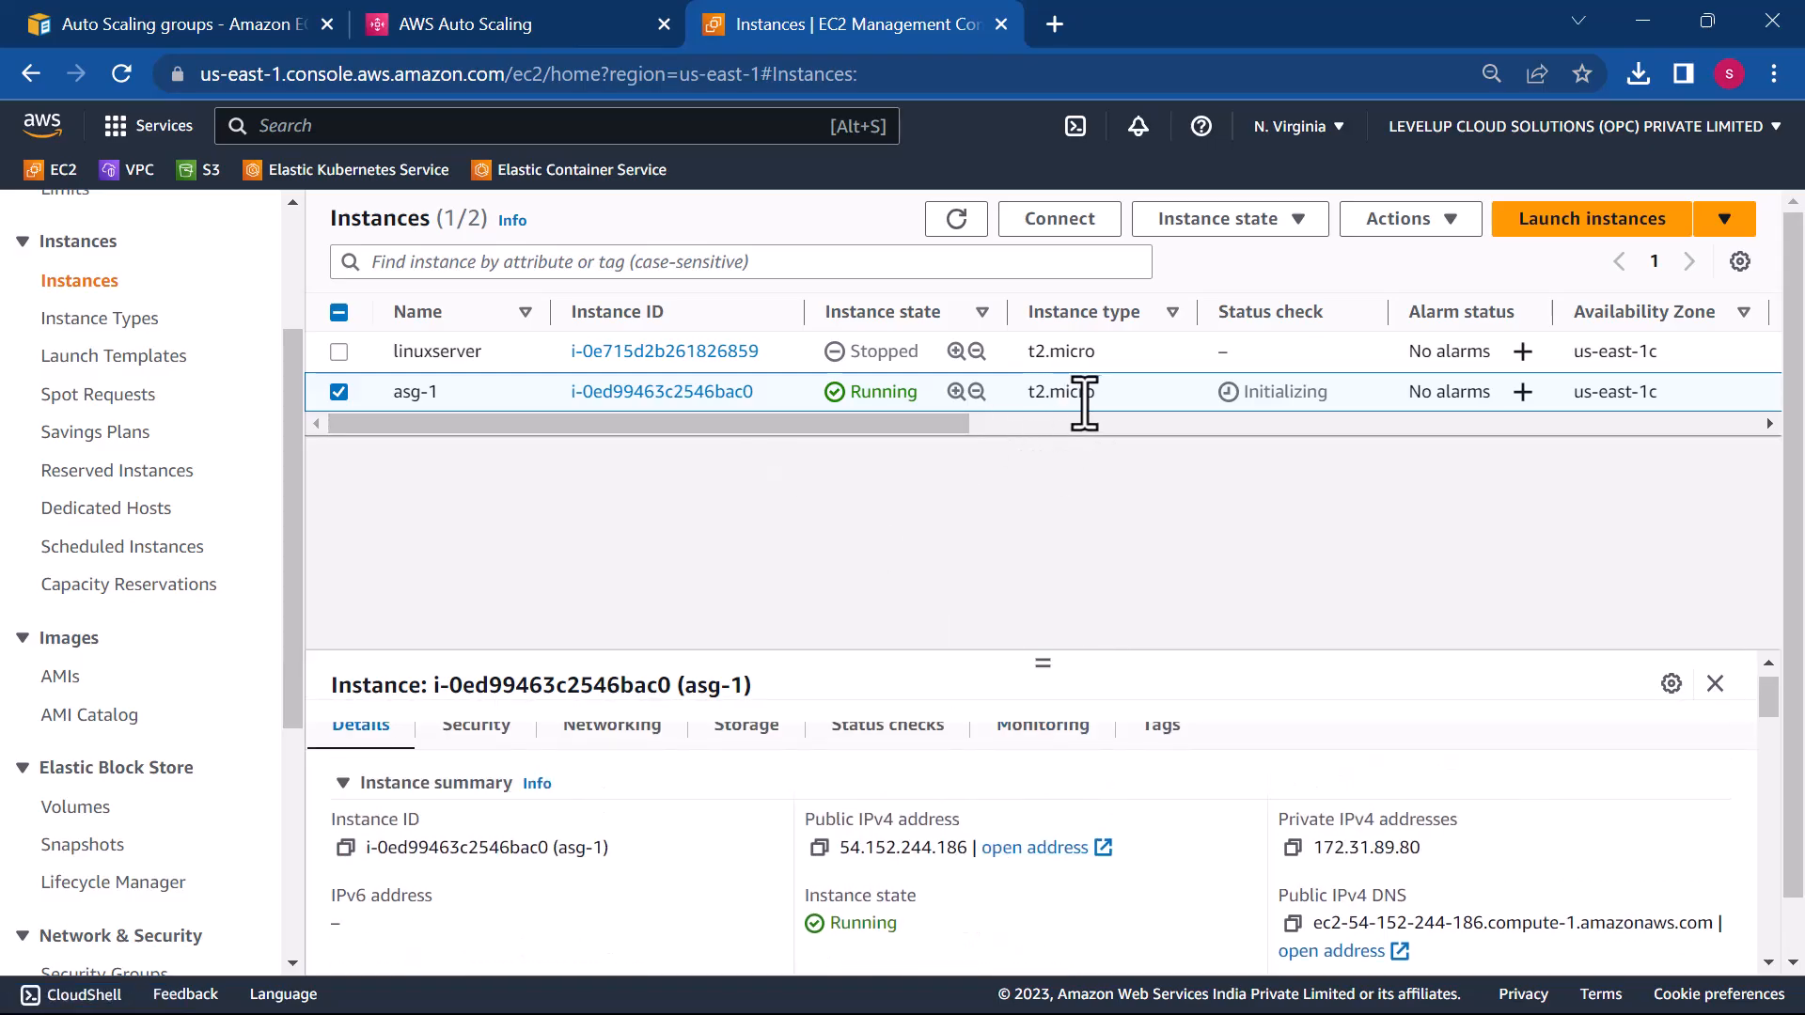
{"action": "left_click_drag", "start_coordinate": [852, 423], "coordinate": [811, 423]}
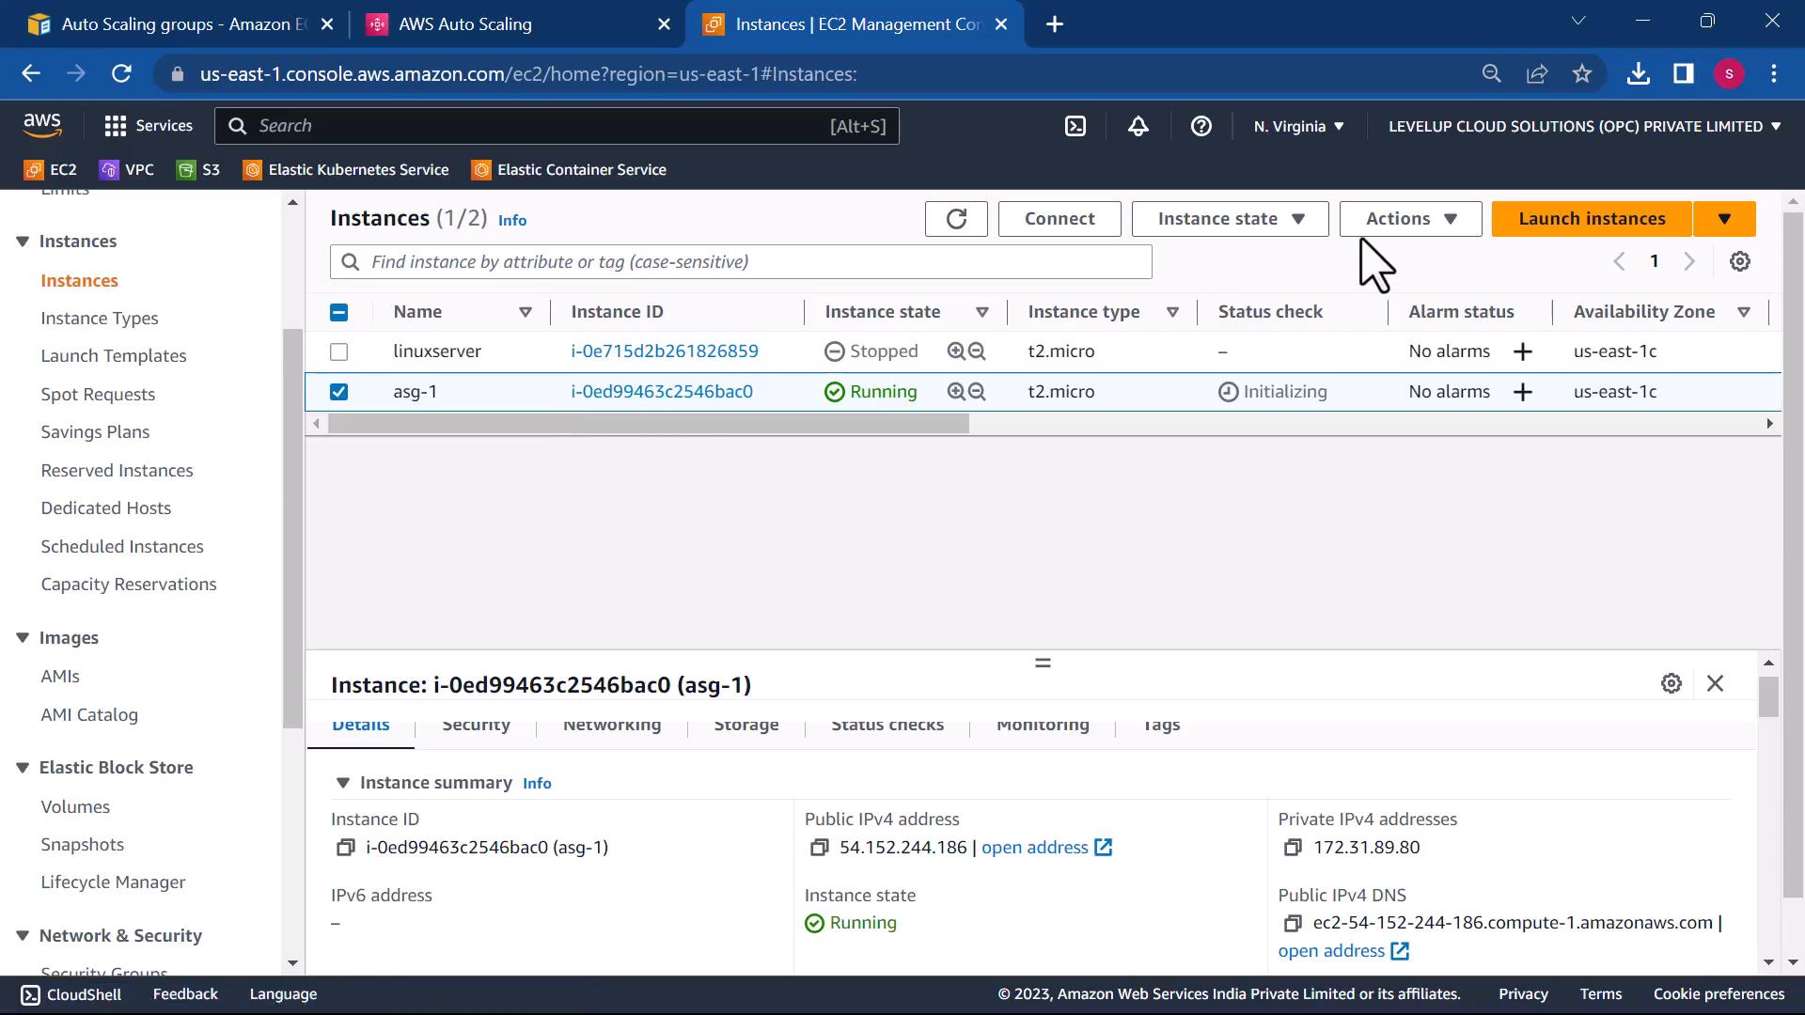
{"action": "left_click", "coordinate": [1406, 224]}
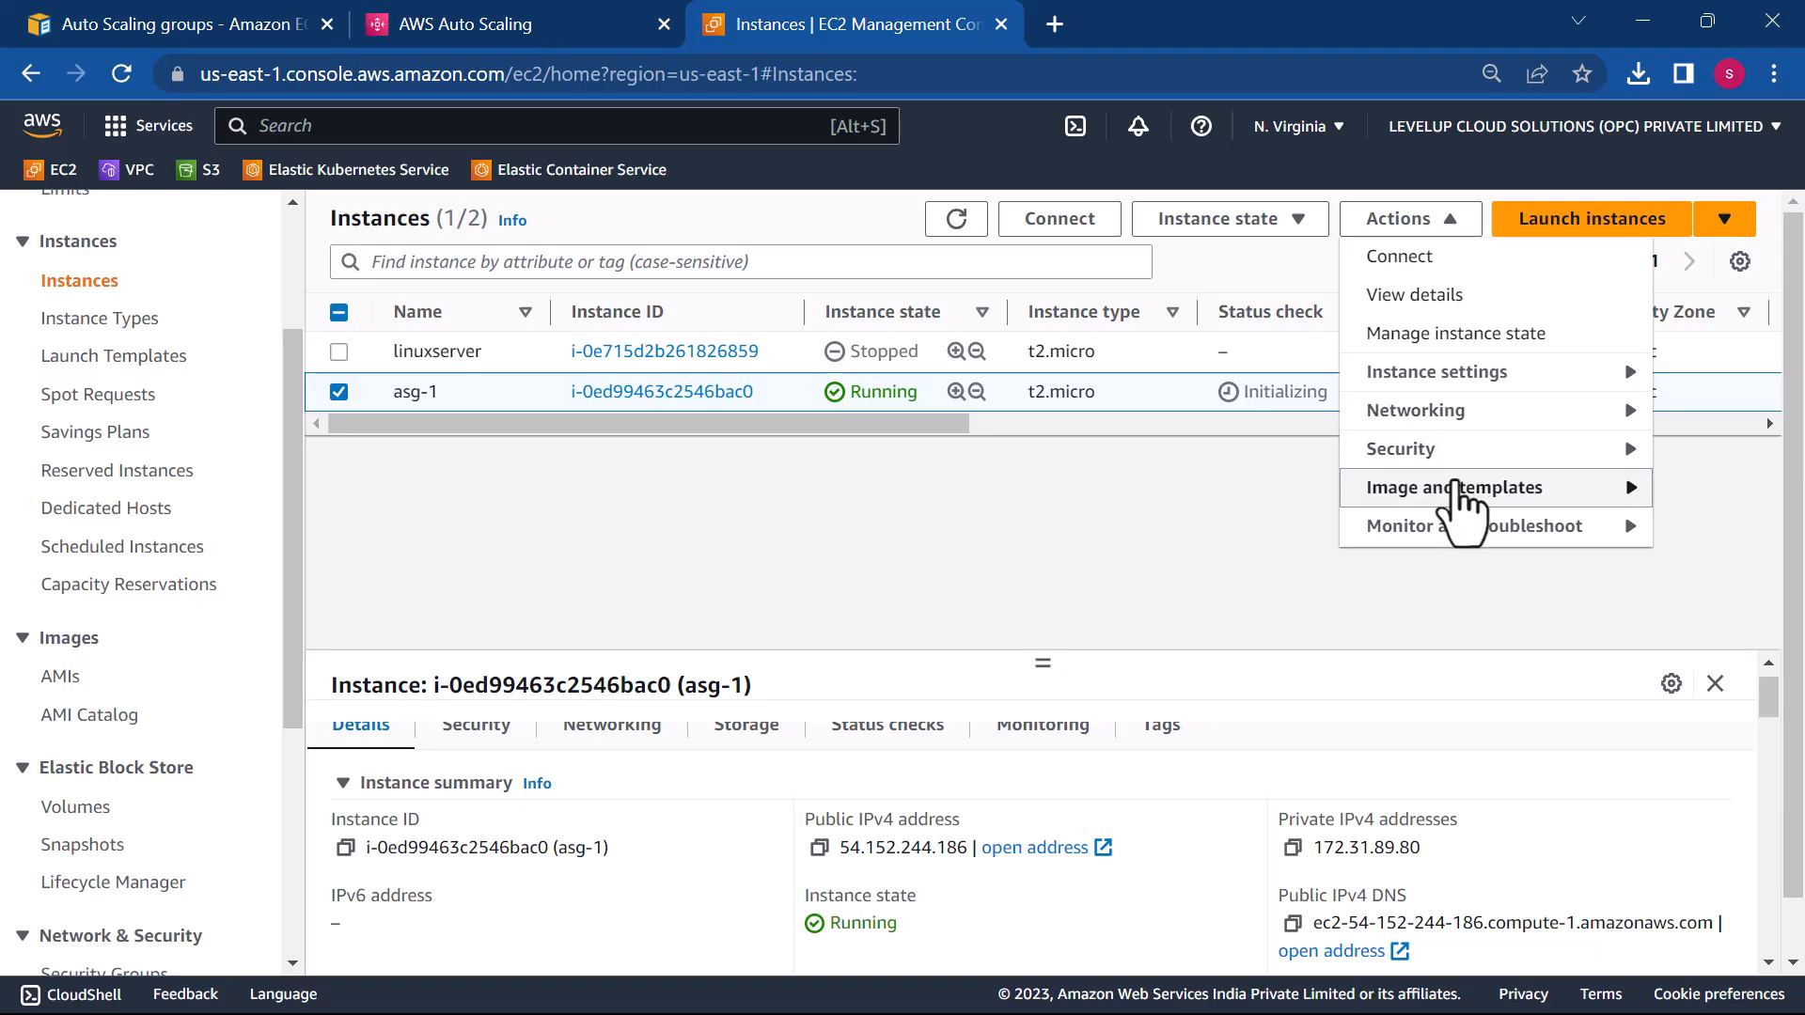
{"action": "mouse_move", "coordinate": [1457, 488]}
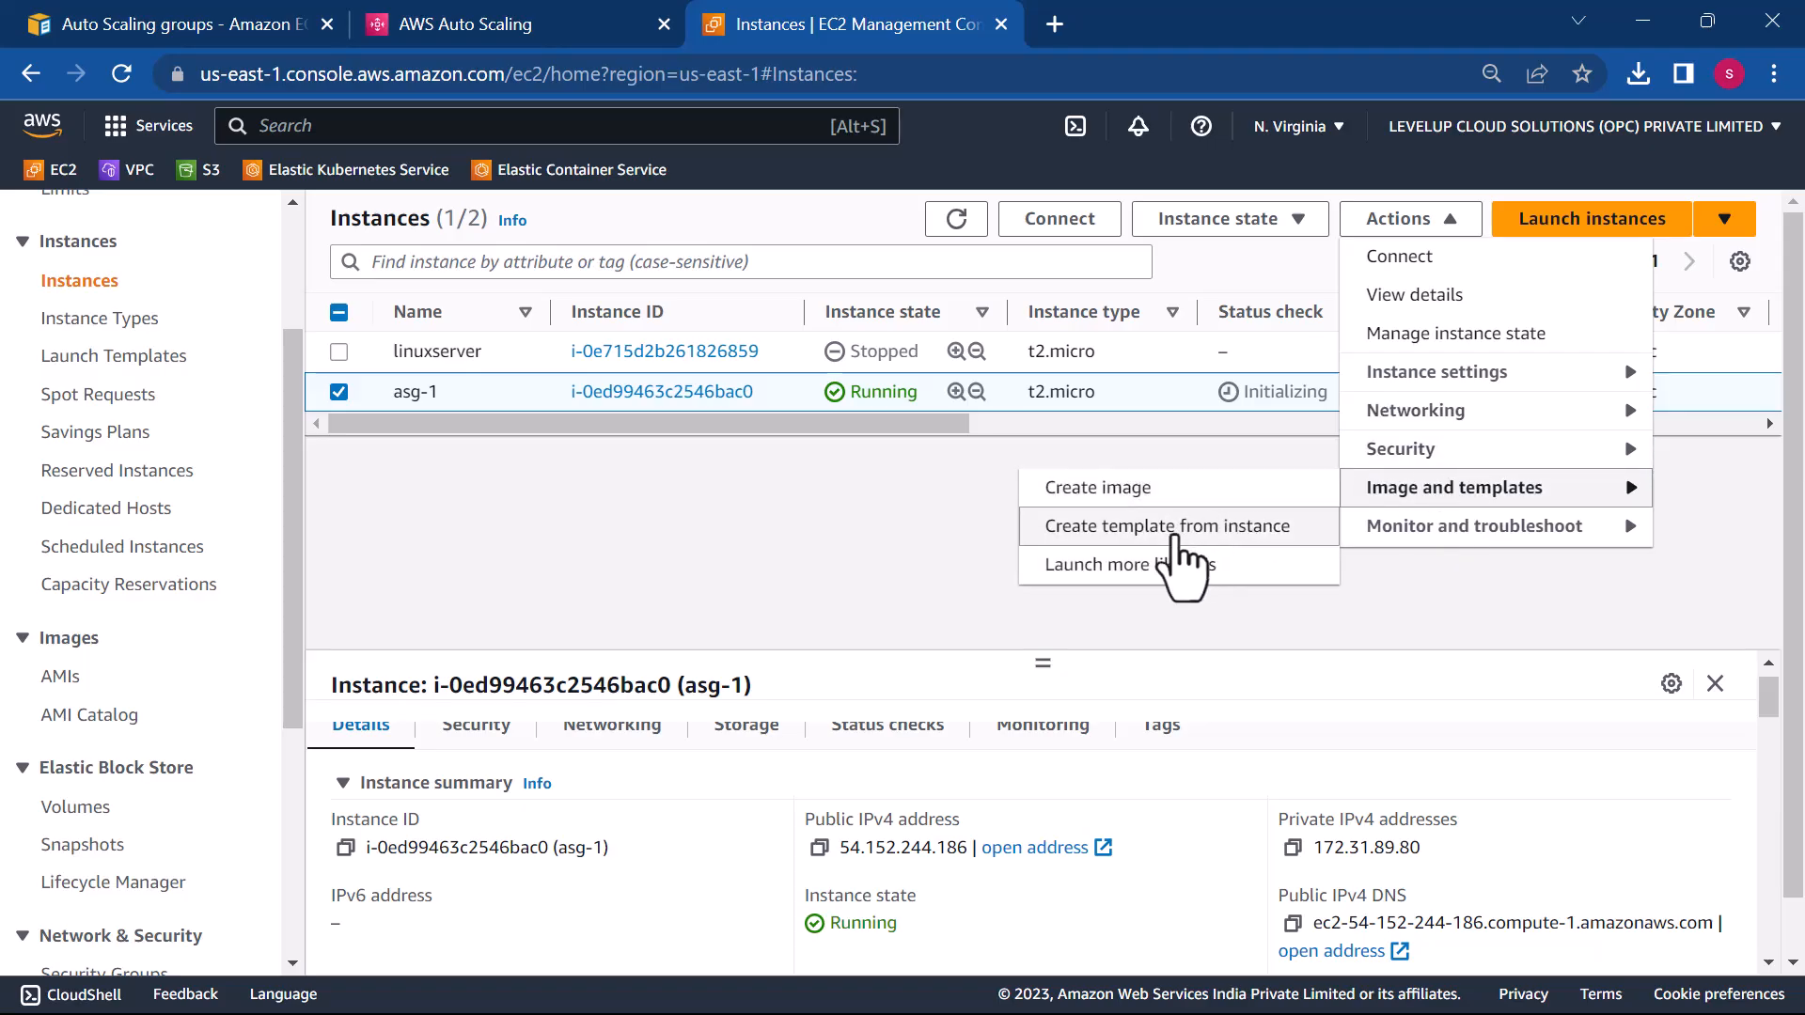
{"action": "left_click", "coordinate": [1235, 542]}
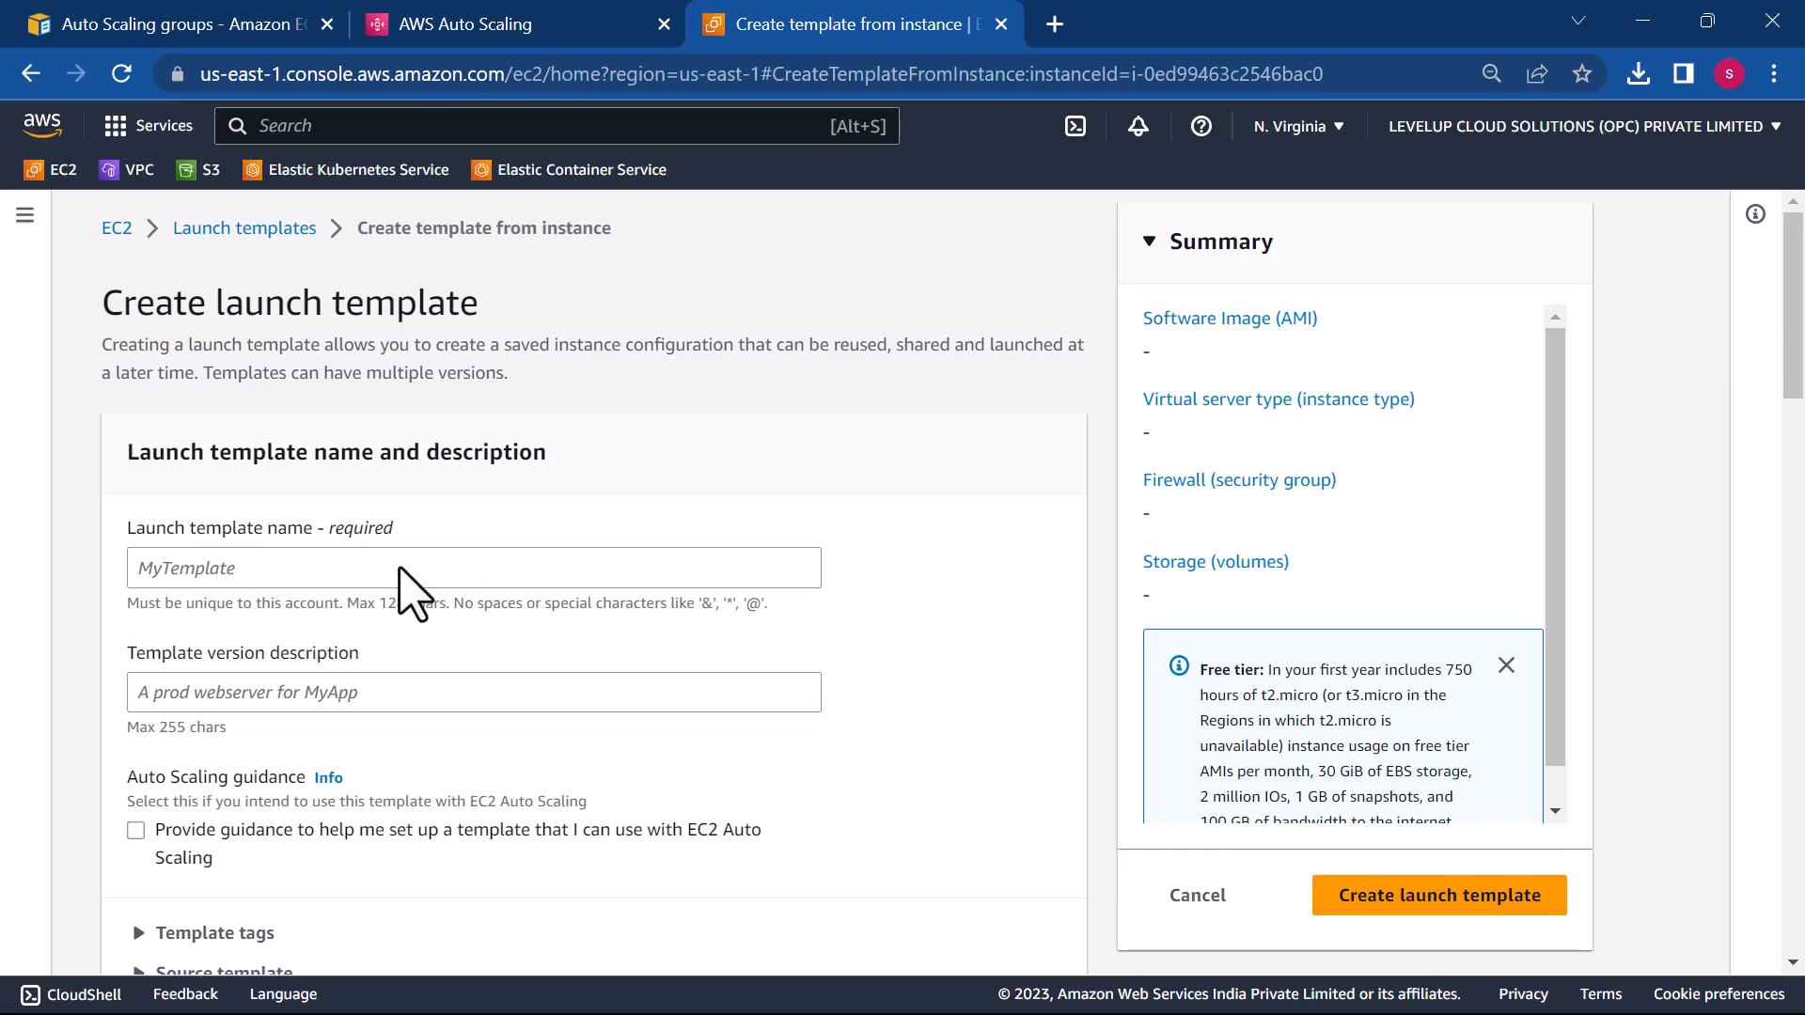
{"action": "left_click", "coordinate": [333, 650]}
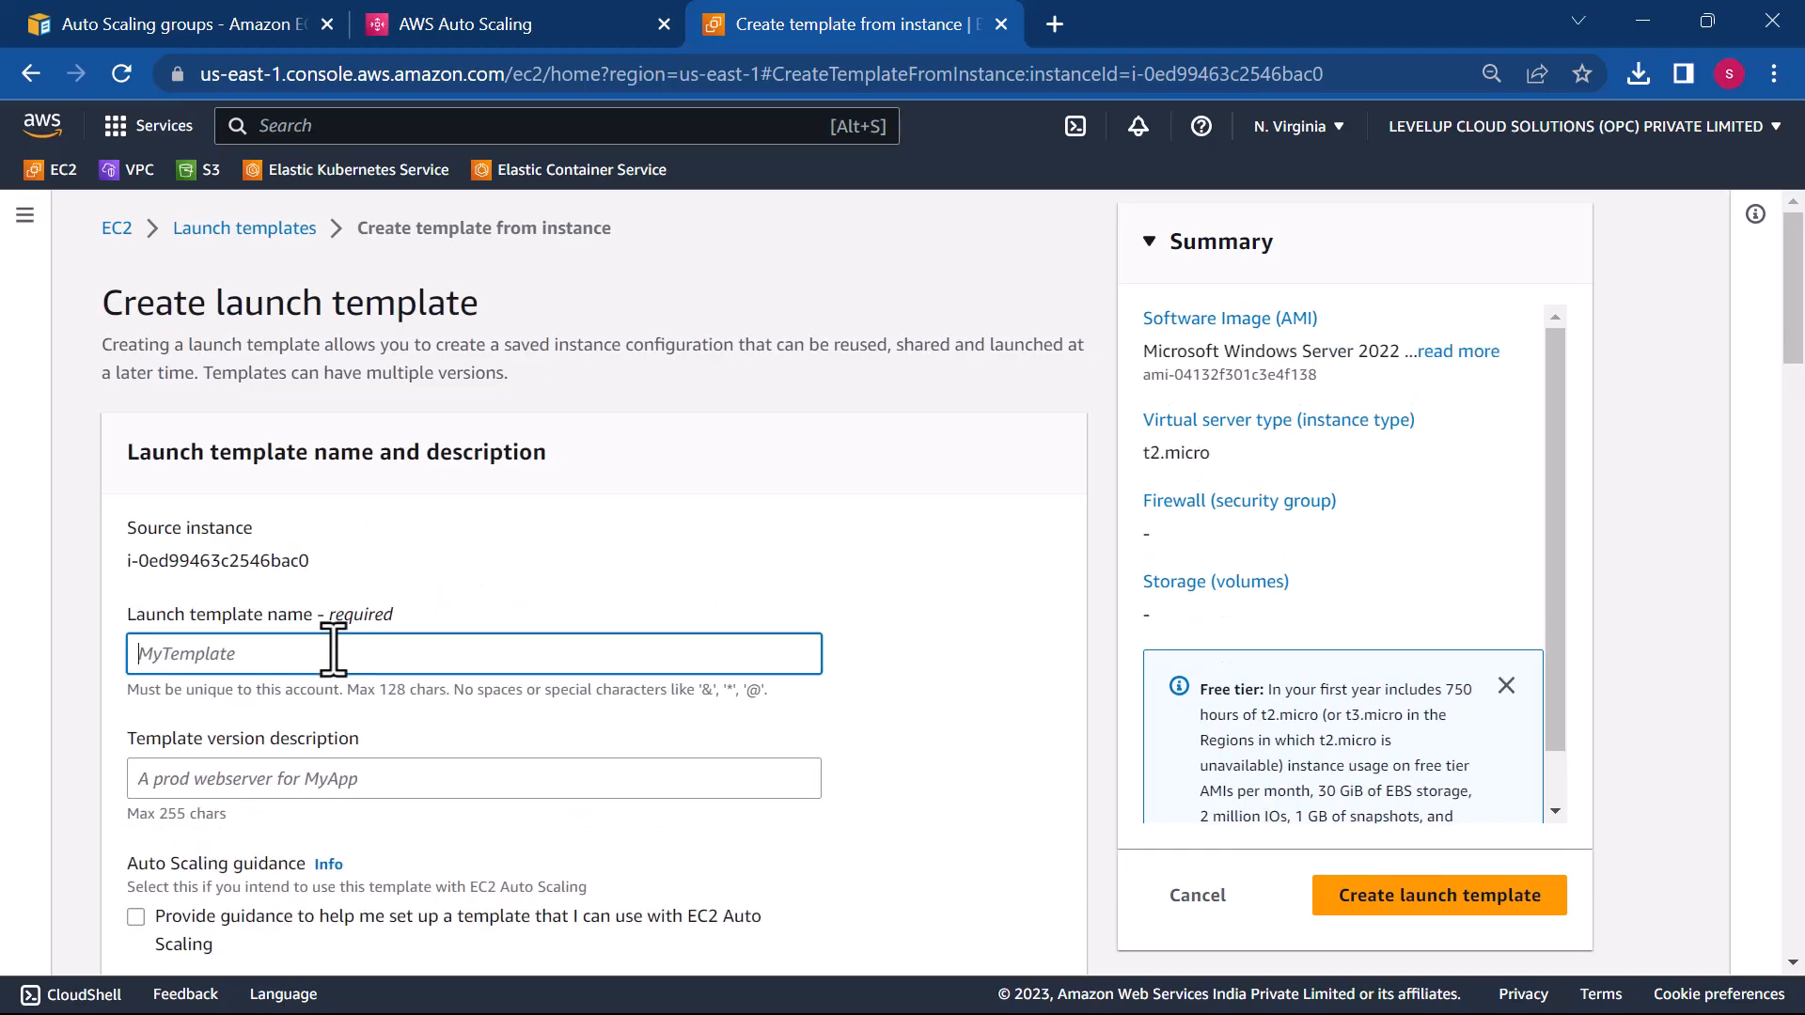
{"action": "type", "text": "Myasgtemp"}
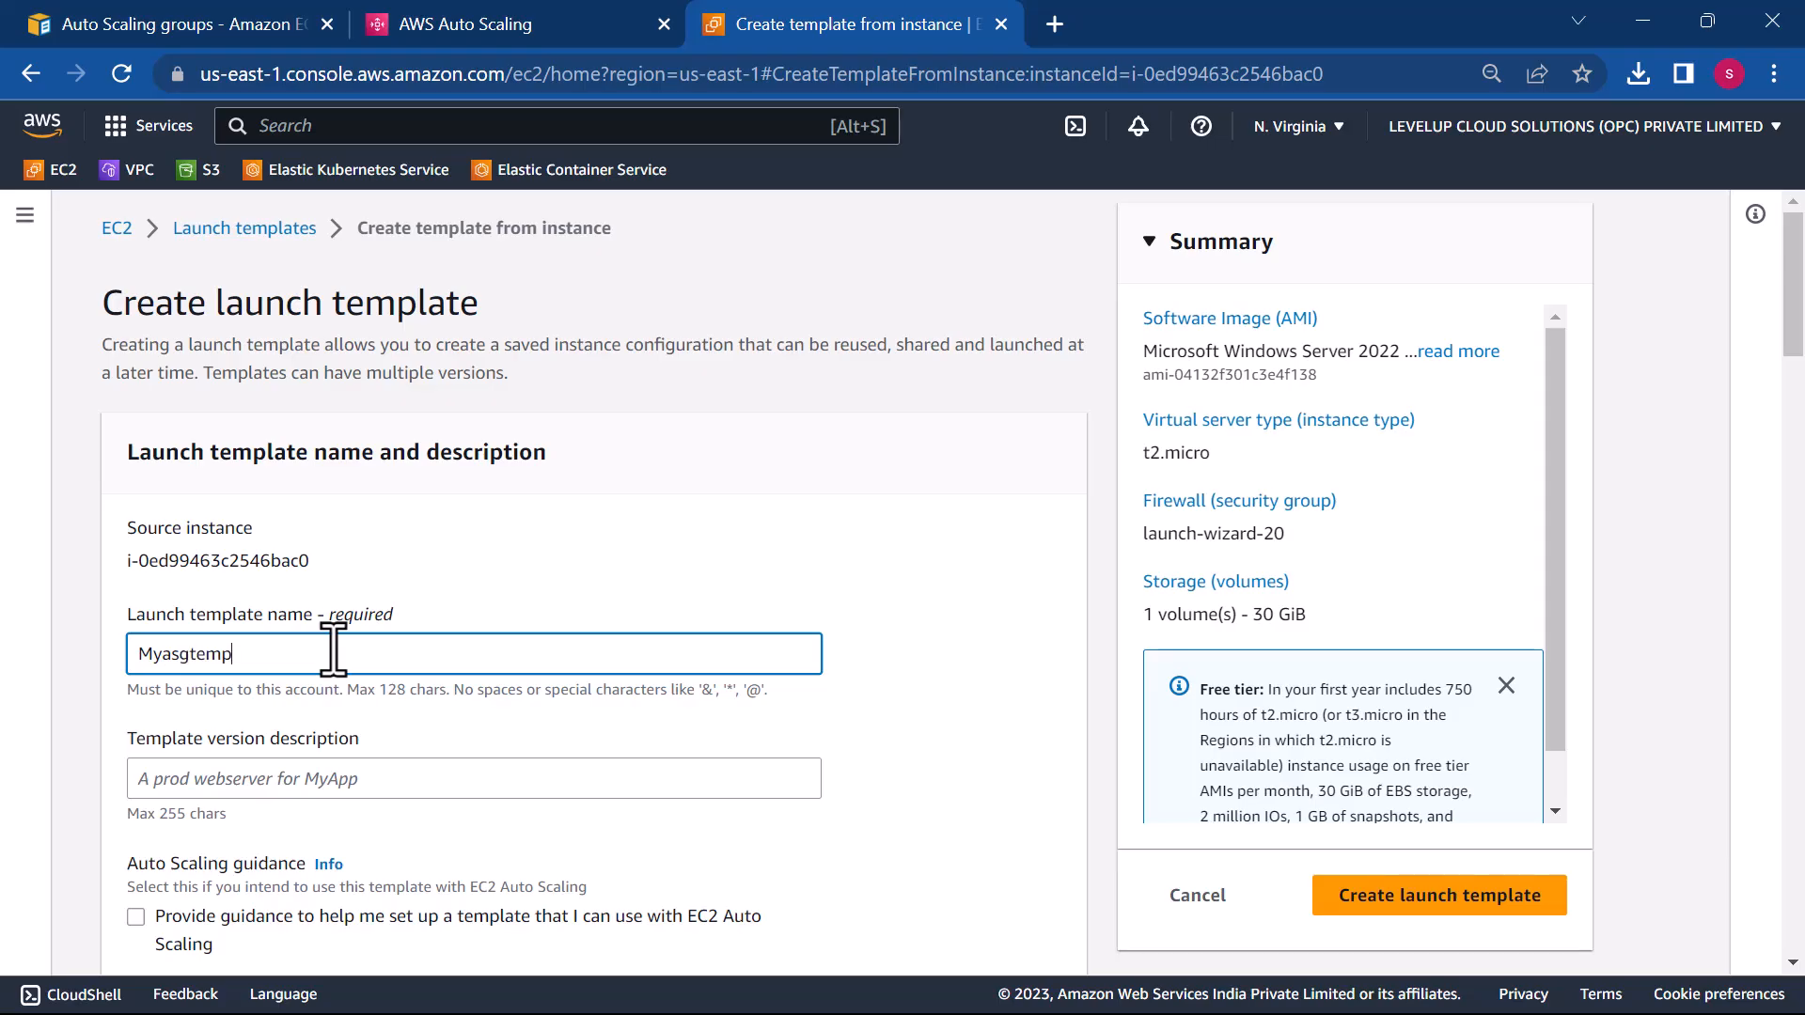
- Create the Myasgtemp launch template, keeping the image, t2.micro type, security group, storage and tag settings copied from the source instance
{"action": "scroll", "coordinate": [424, 799], "scroll_direction": "down", "scroll_amount": 3}
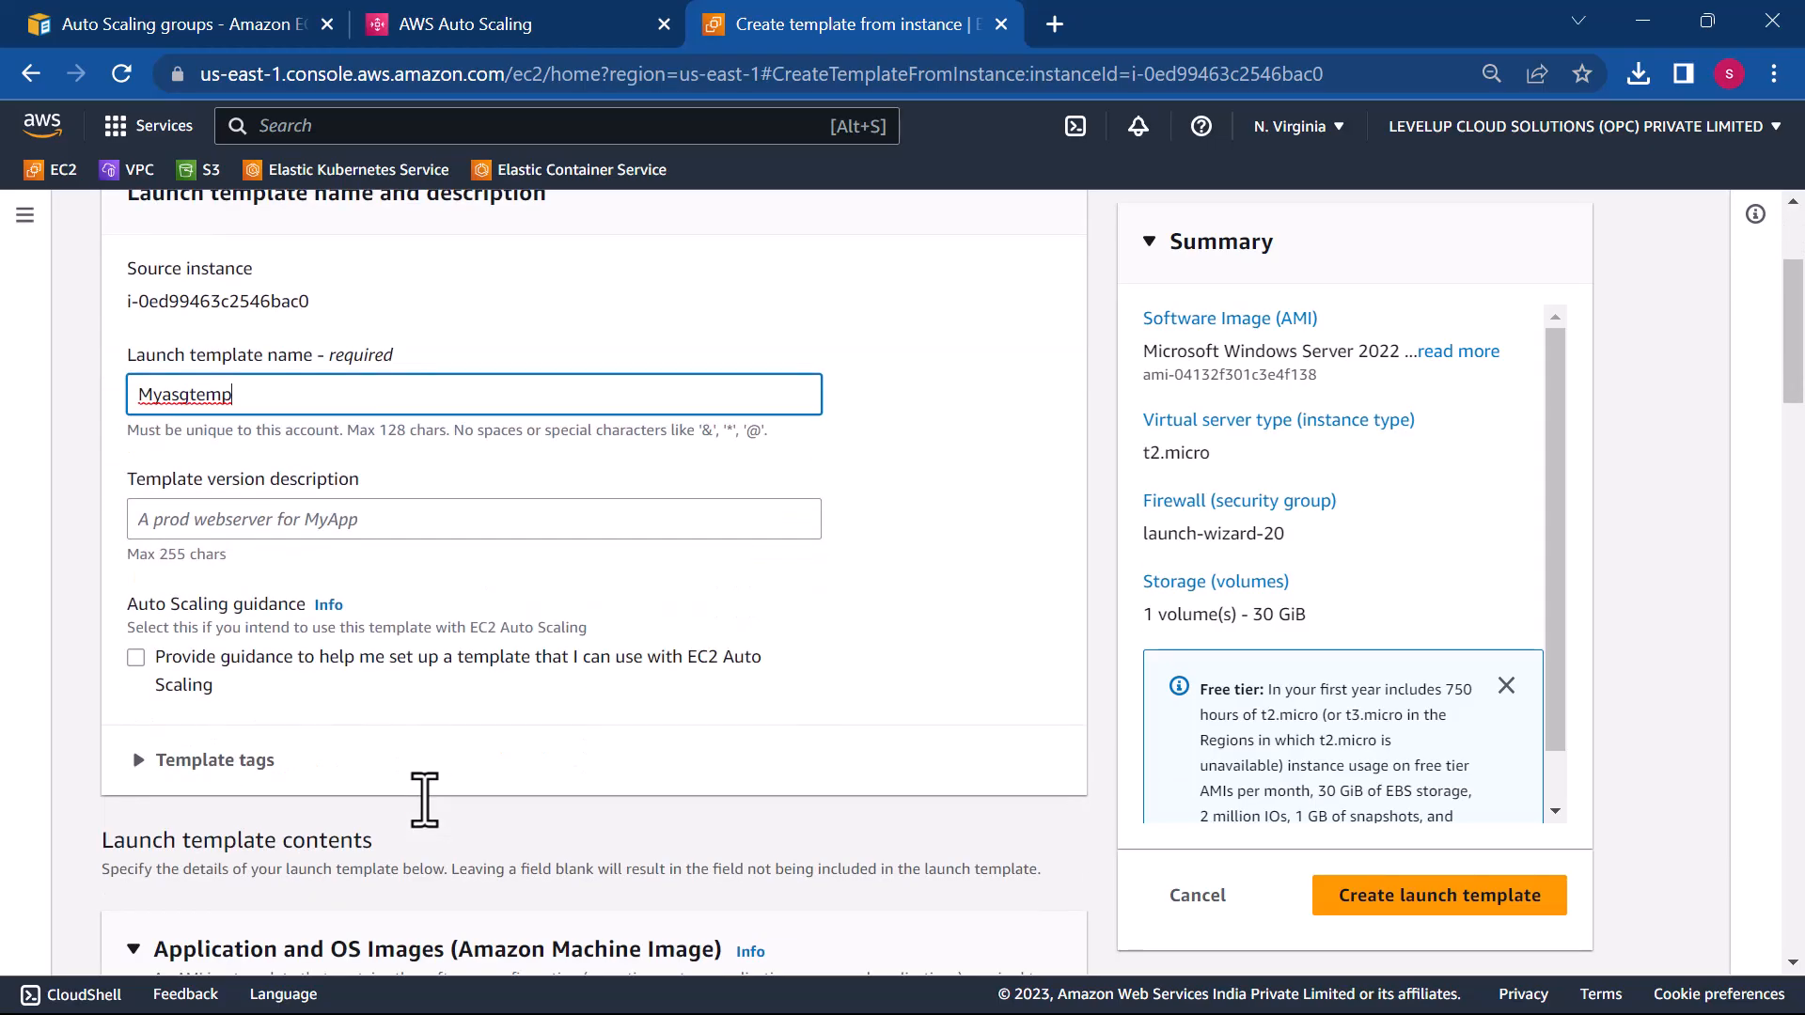
{"action": "scroll", "coordinate": [424, 799], "scroll_direction": "down", "scroll_amount": 1}
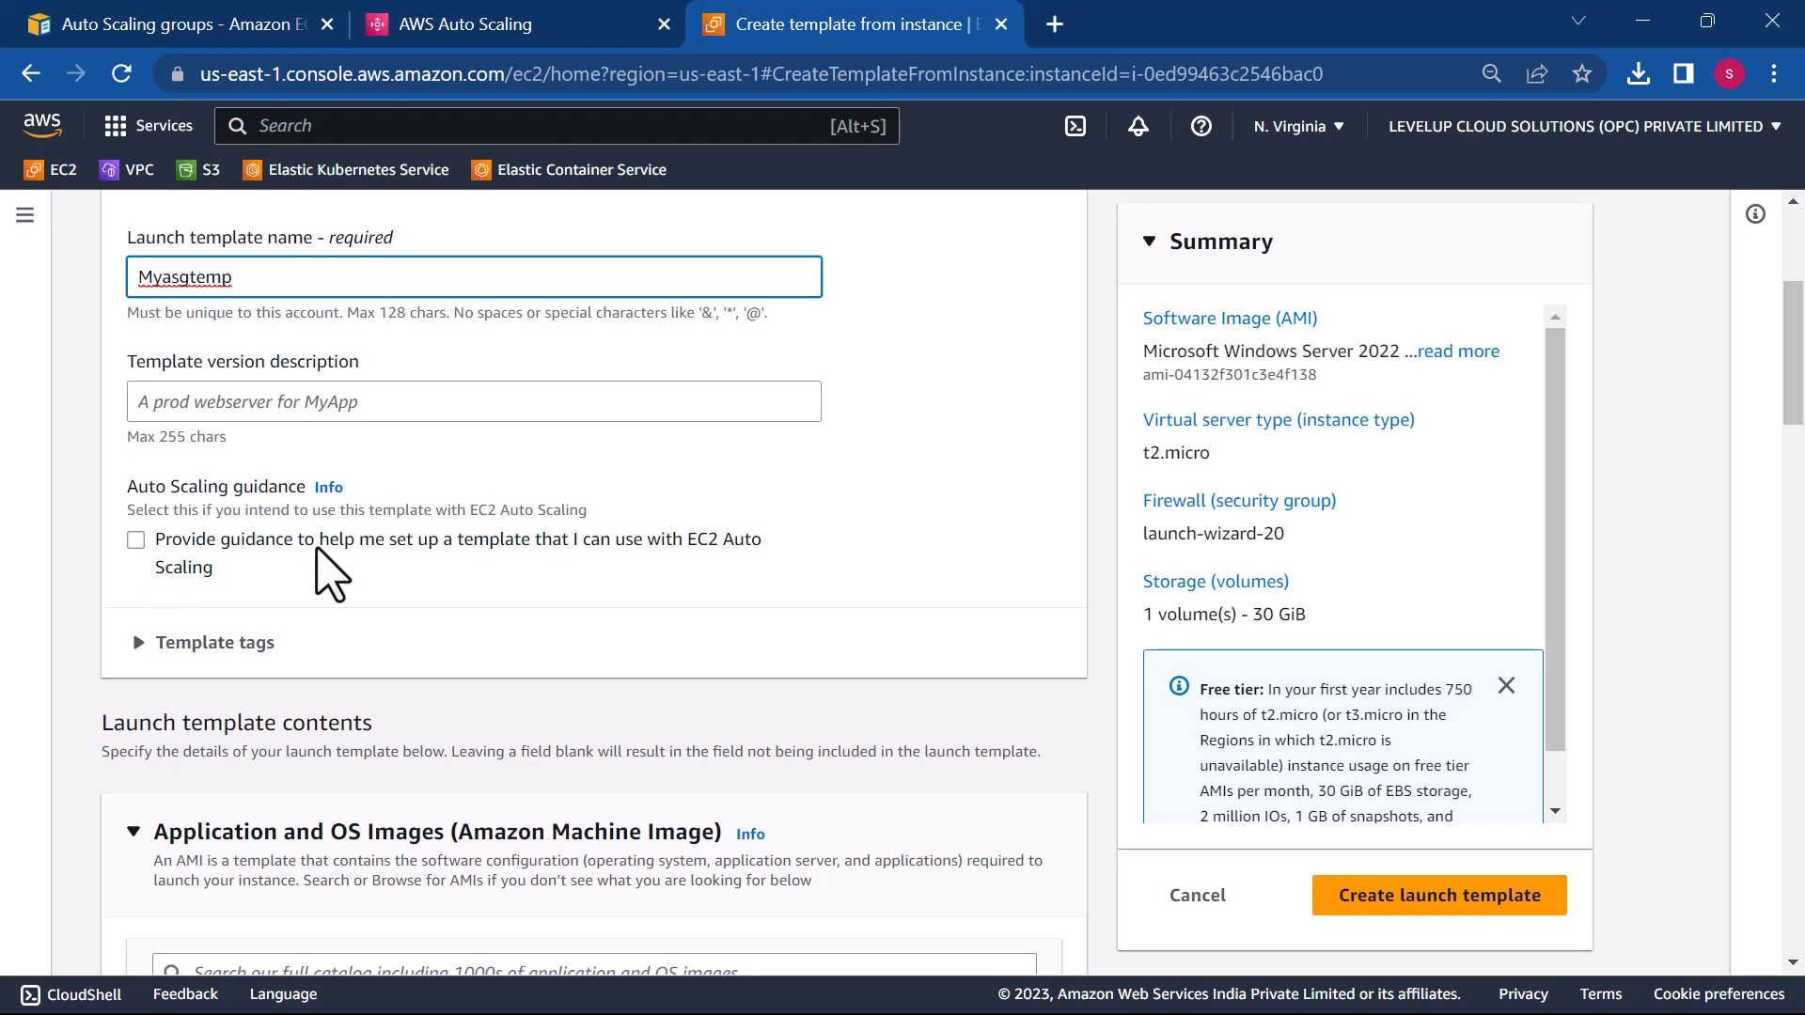
{"action": "scroll", "coordinate": [504, 725], "scroll_direction": "down", "scroll_amount": 3}
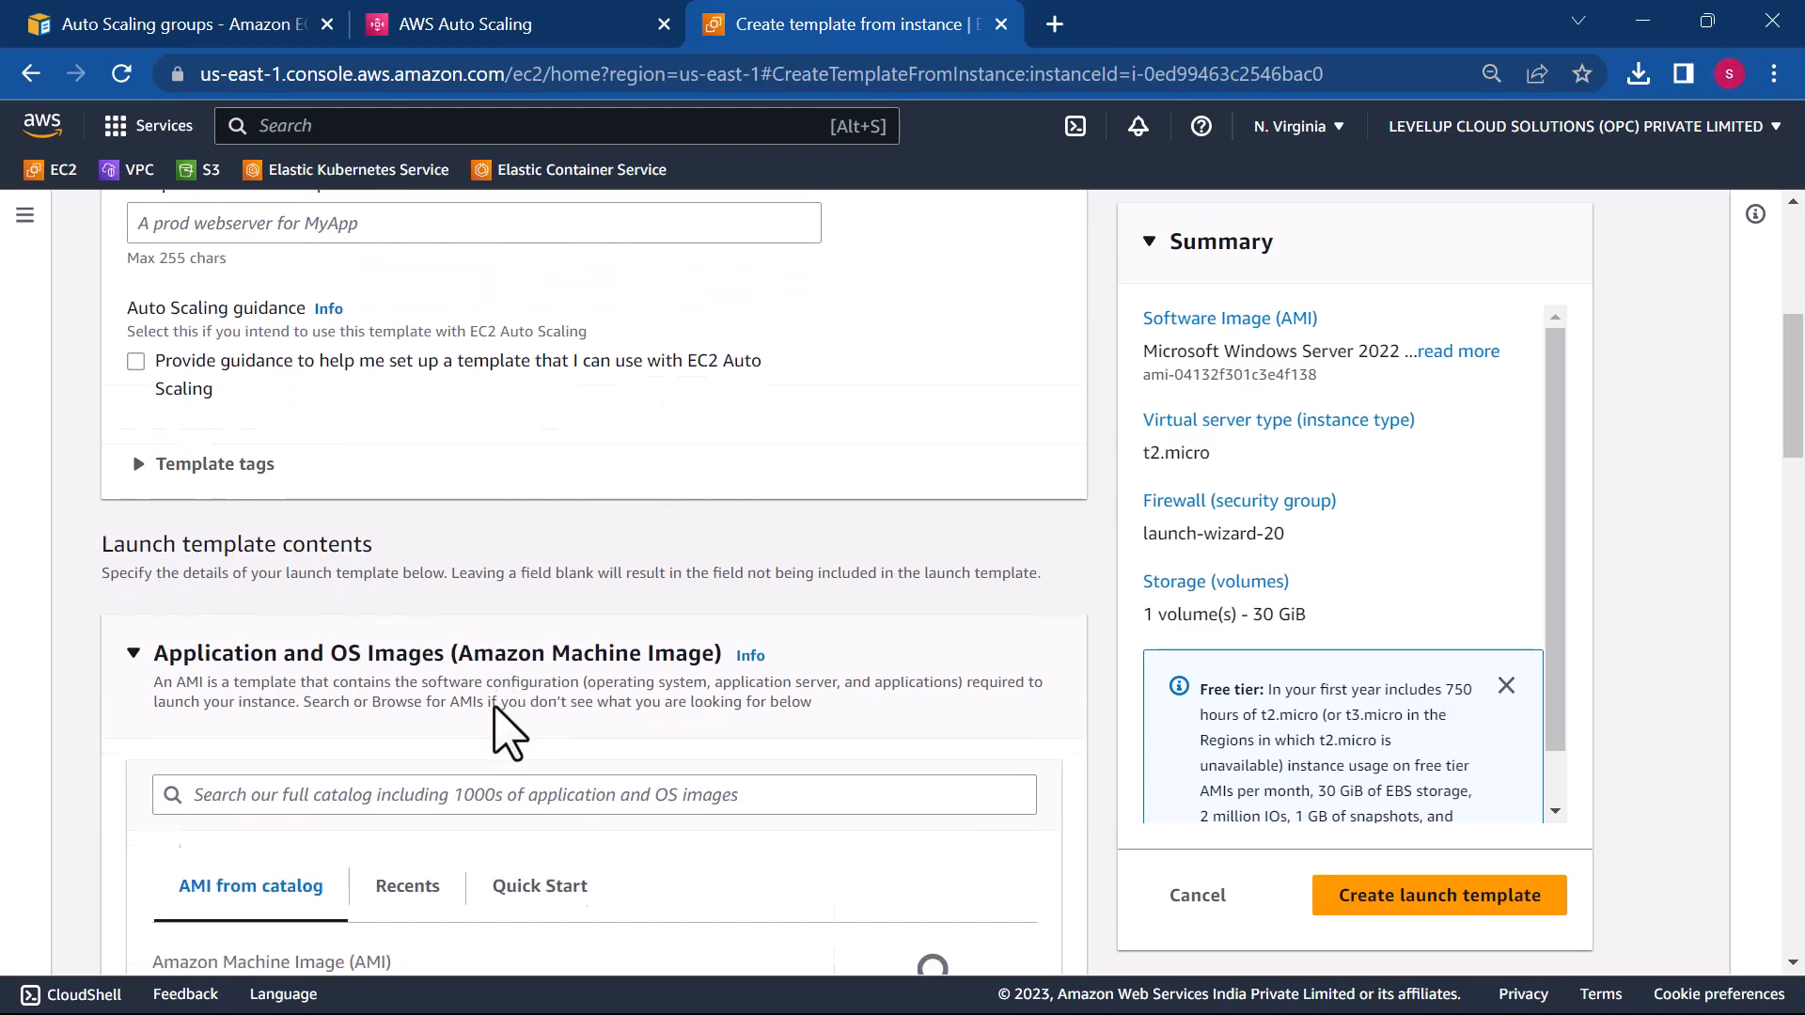
{"action": "scroll", "coordinate": [504, 725], "scroll_direction": "down", "scroll_amount": 1}
{"action": "scroll", "coordinate": [504, 725], "scroll_direction": "down", "scroll_amount": 10}
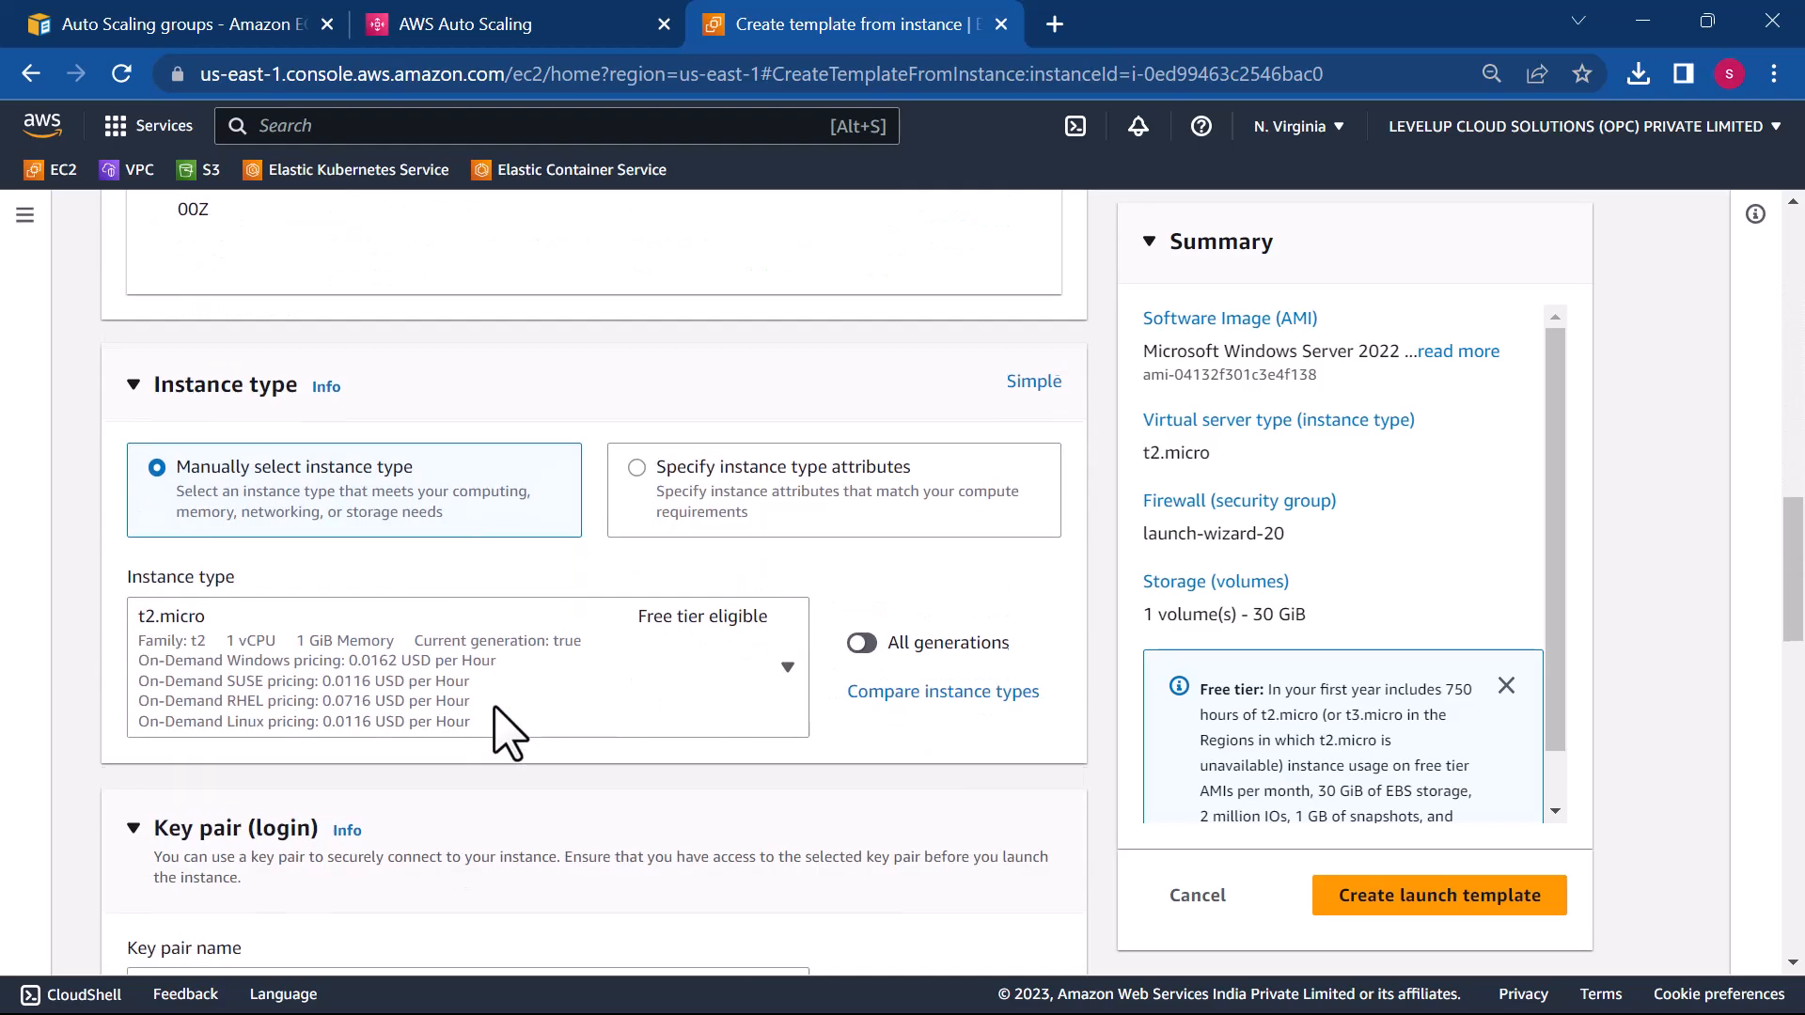
{"action": "scroll", "coordinate": [499, 715], "scroll_direction": "down", "scroll_amount": 8}
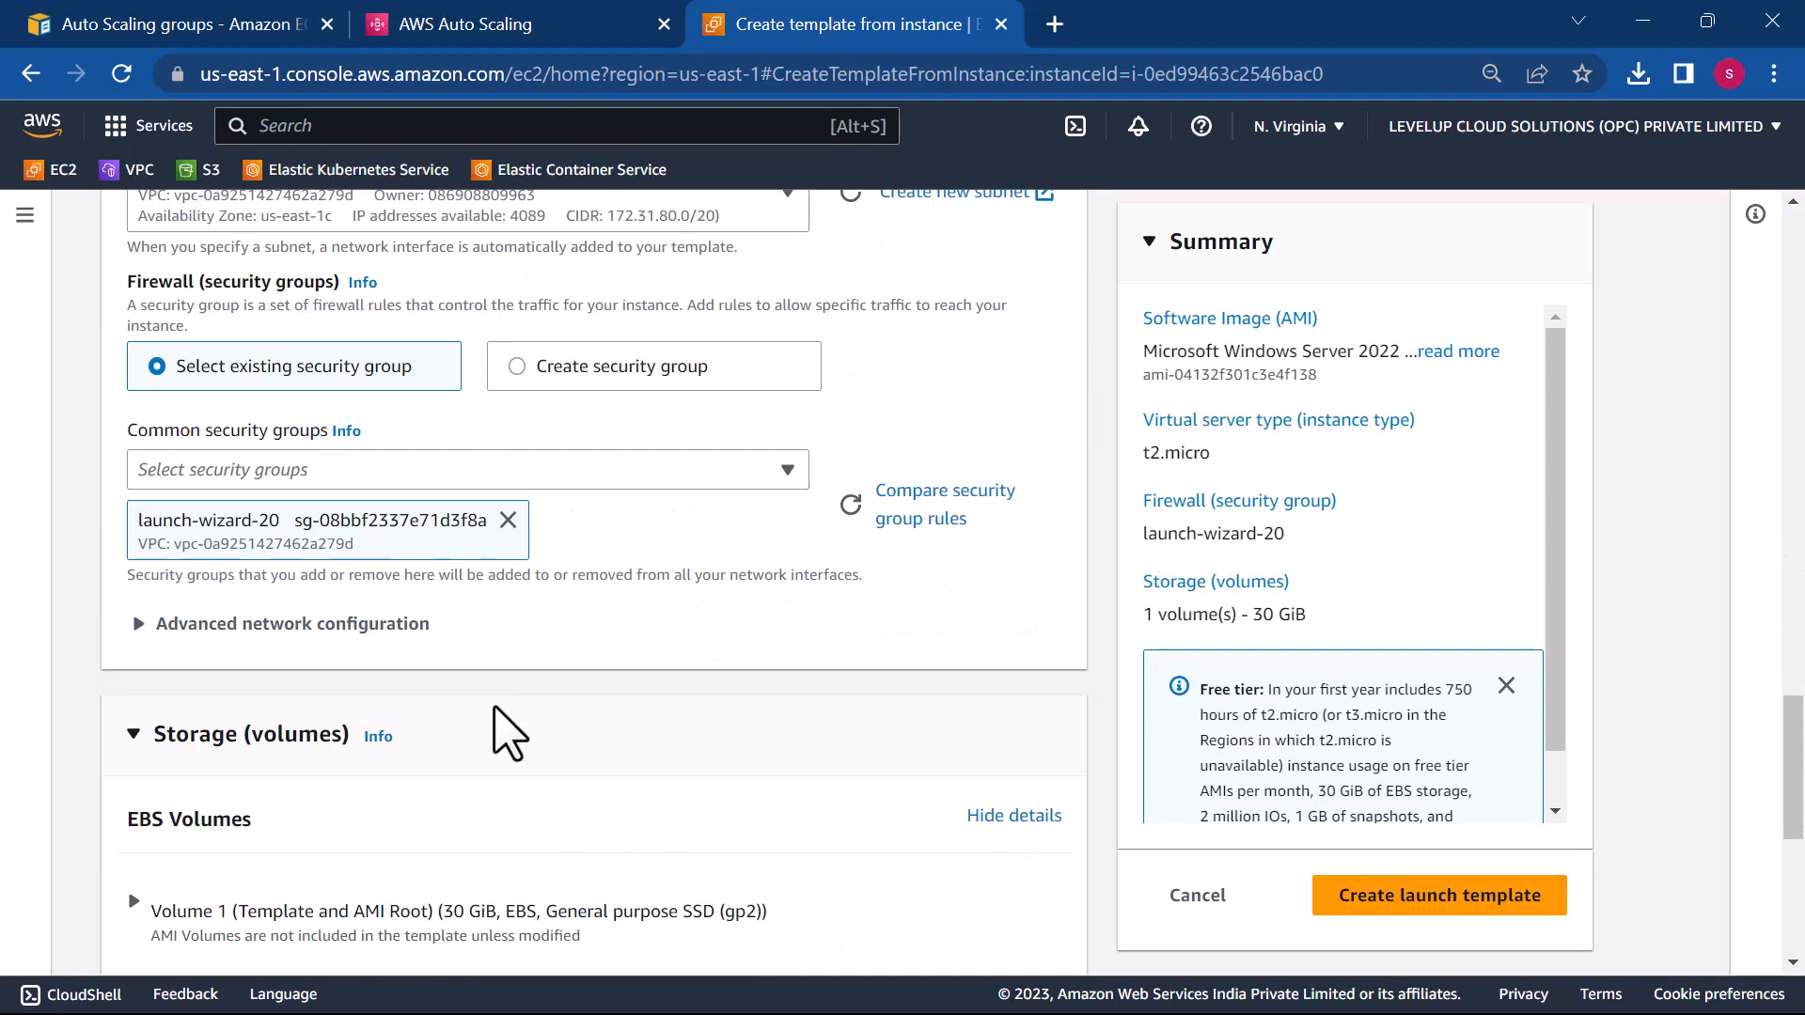
{"action": "scroll", "coordinate": [508, 733], "scroll_direction": "down", "scroll_amount": 3}
{"action": "scroll", "coordinate": [507, 734], "scroll_direction": "up", "scroll_amount": 2}
{"action": "scroll", "coordinate": [507, 734], "scroll_direction": "down", "scroll_amount": 1}
{"action": "scroll", "coordinate": [508, 734], "scroll_direction": "down", "scroll_amount": 5}
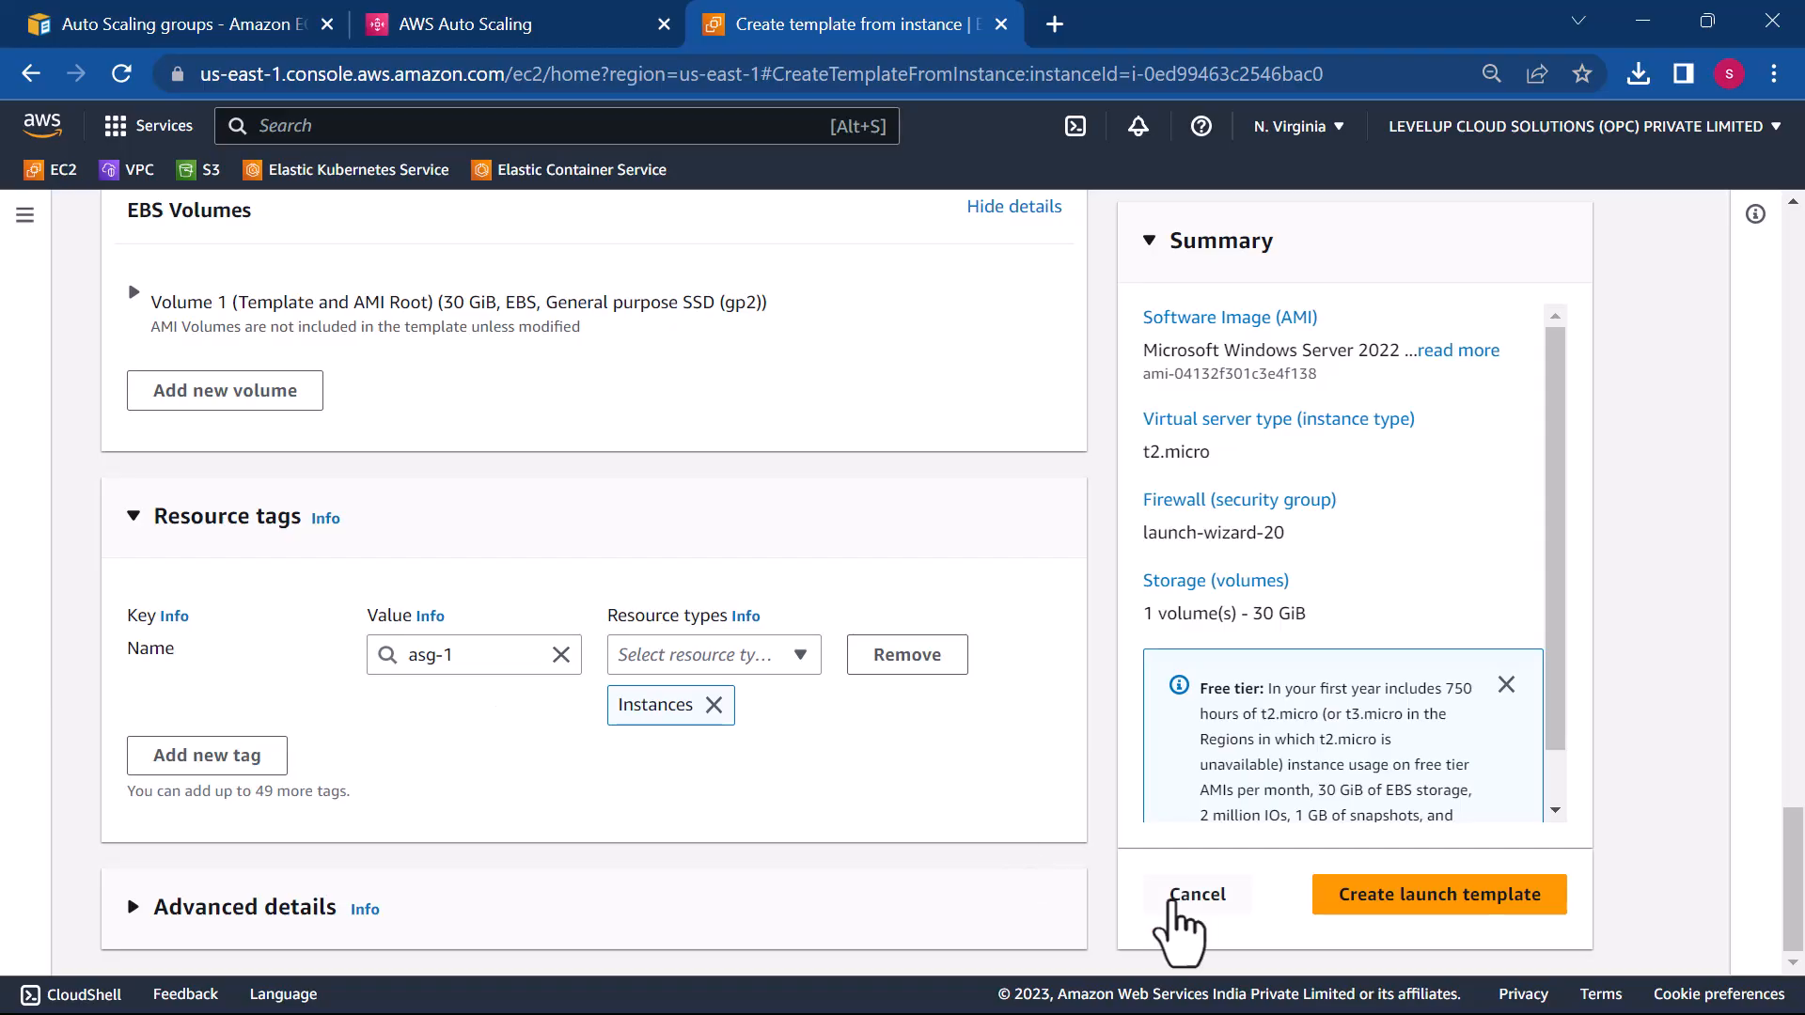
{"action": "left_click", "coordinate": [1389, 905]}
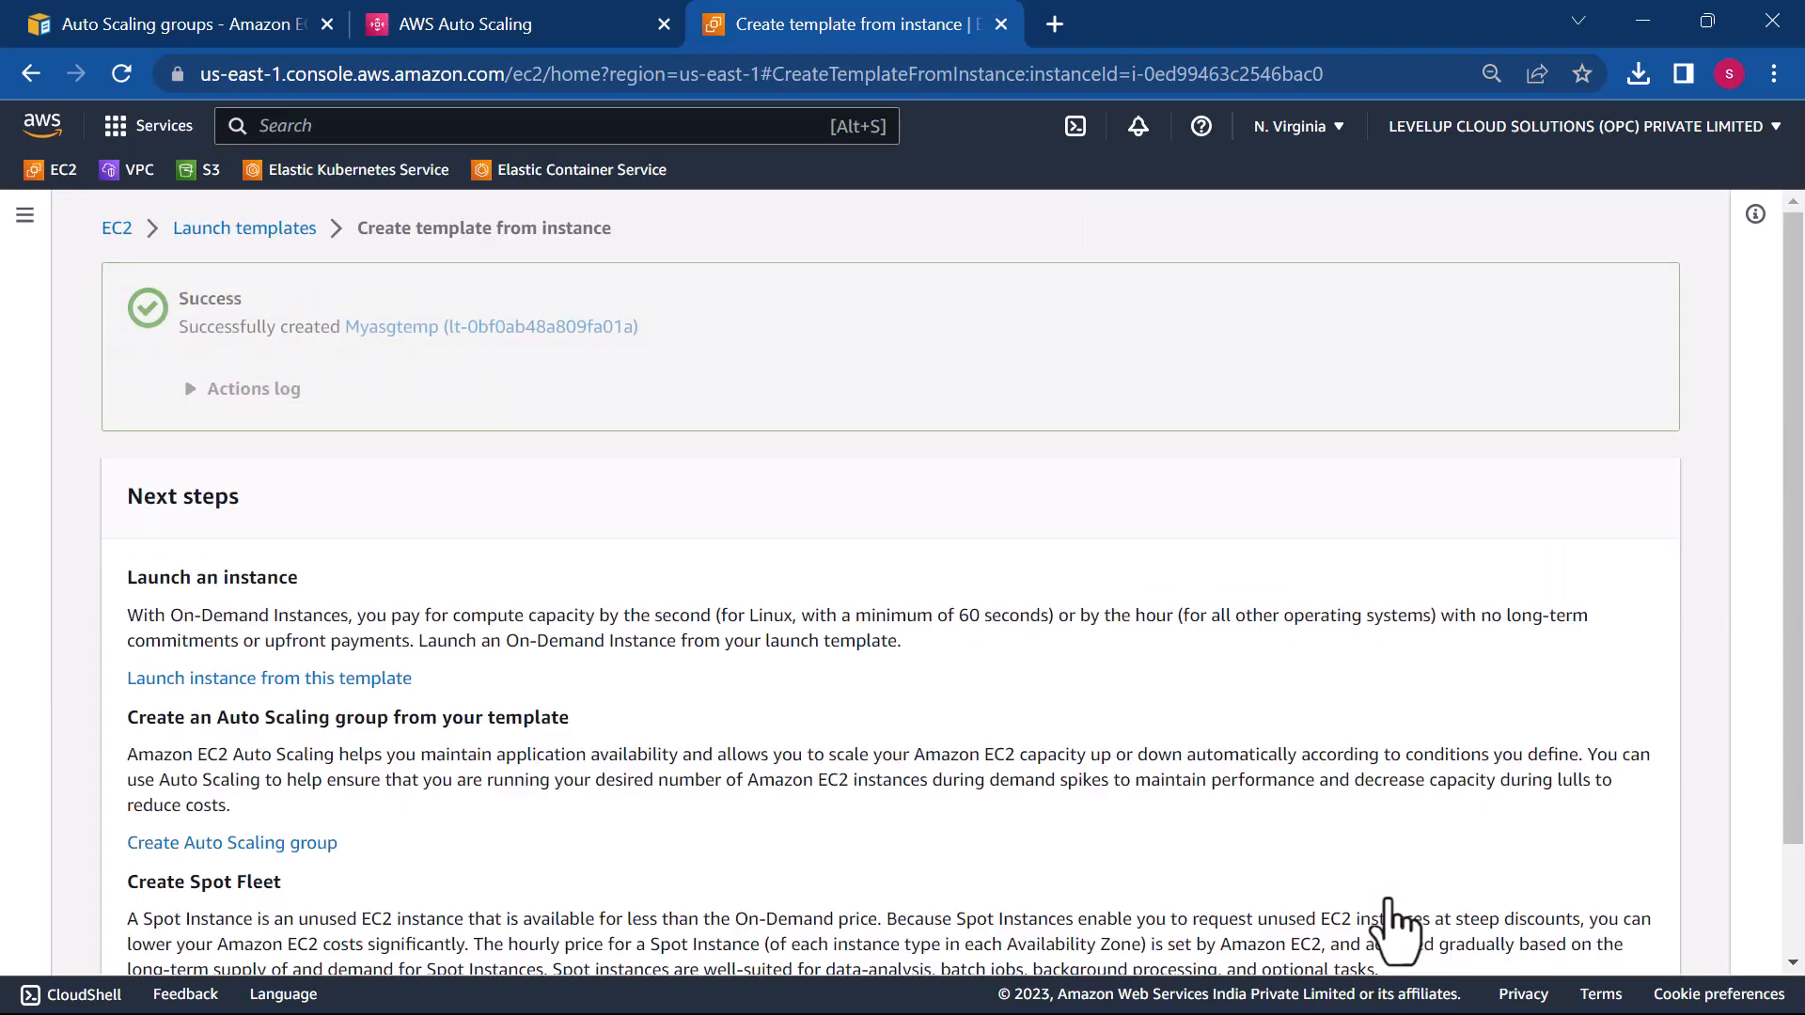
- Check the launch template list for Myasgtemp and look at the instance list, ending back on the launch templates
{"action": "left_click", "coordinate": [239, 230]}
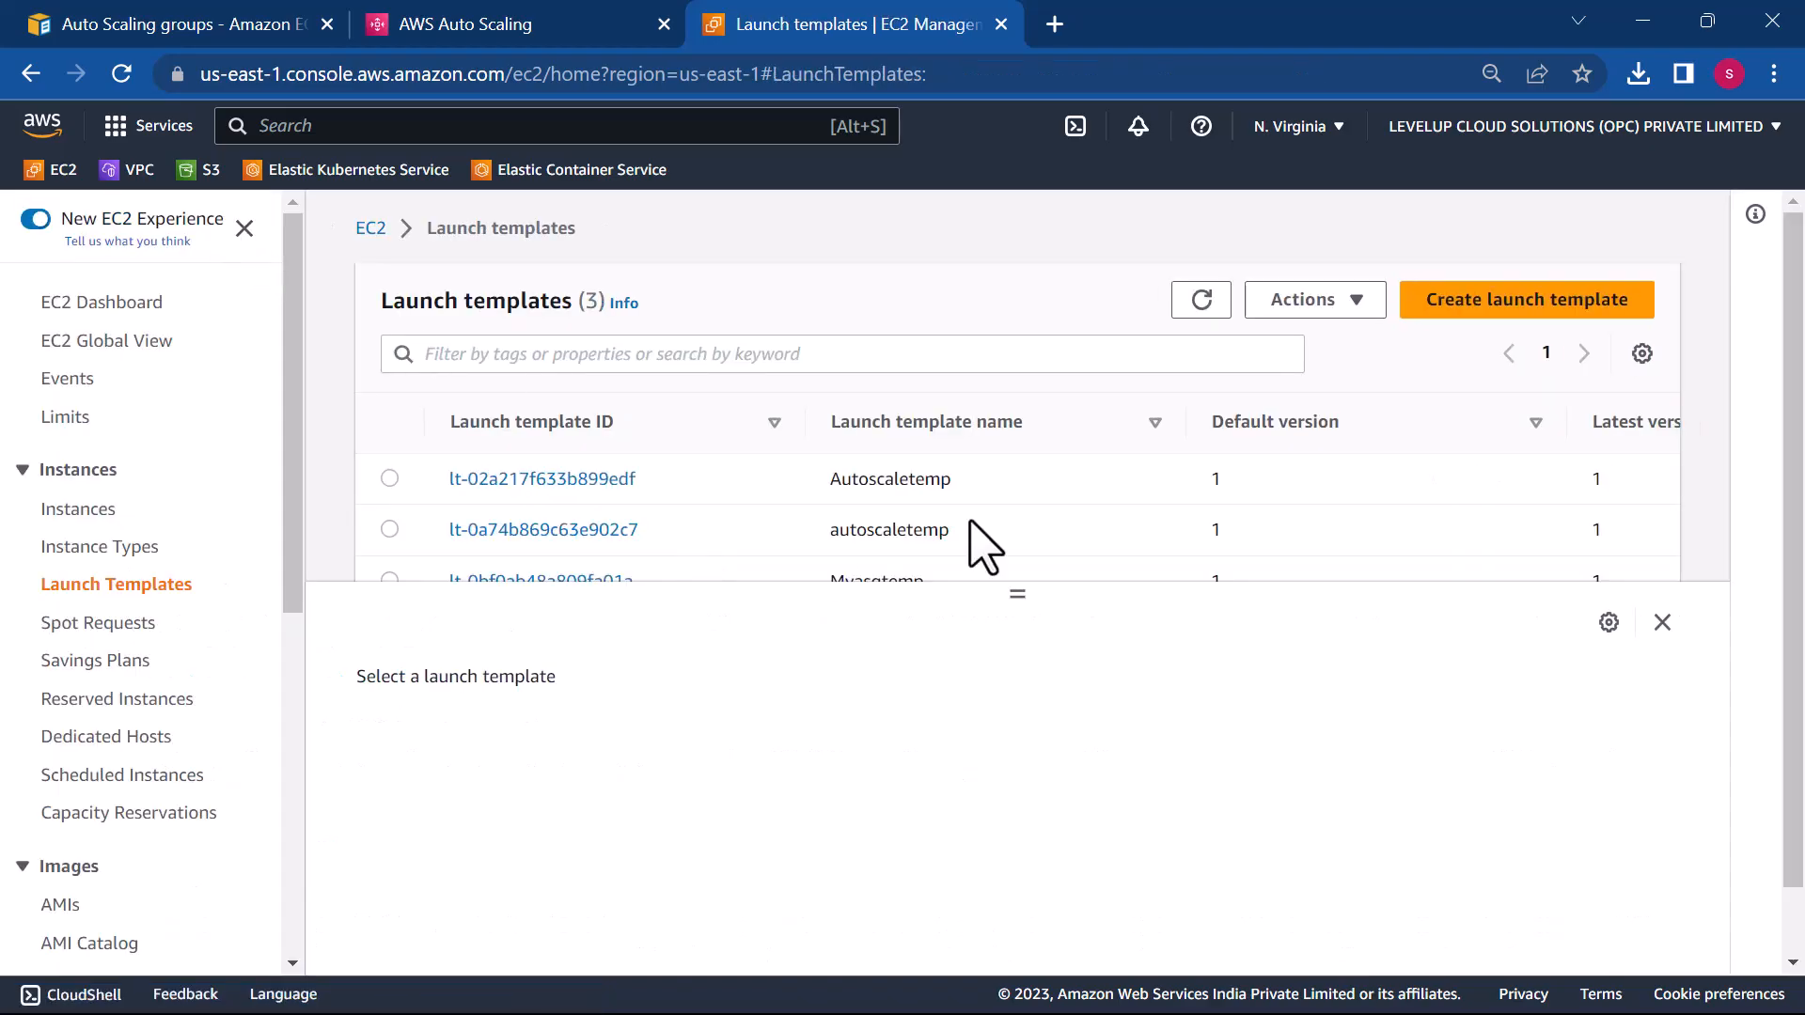
{"action": "scroll", "coordinate": [773, 575], "scroll_direction": "down", "scroll_amount": 1}
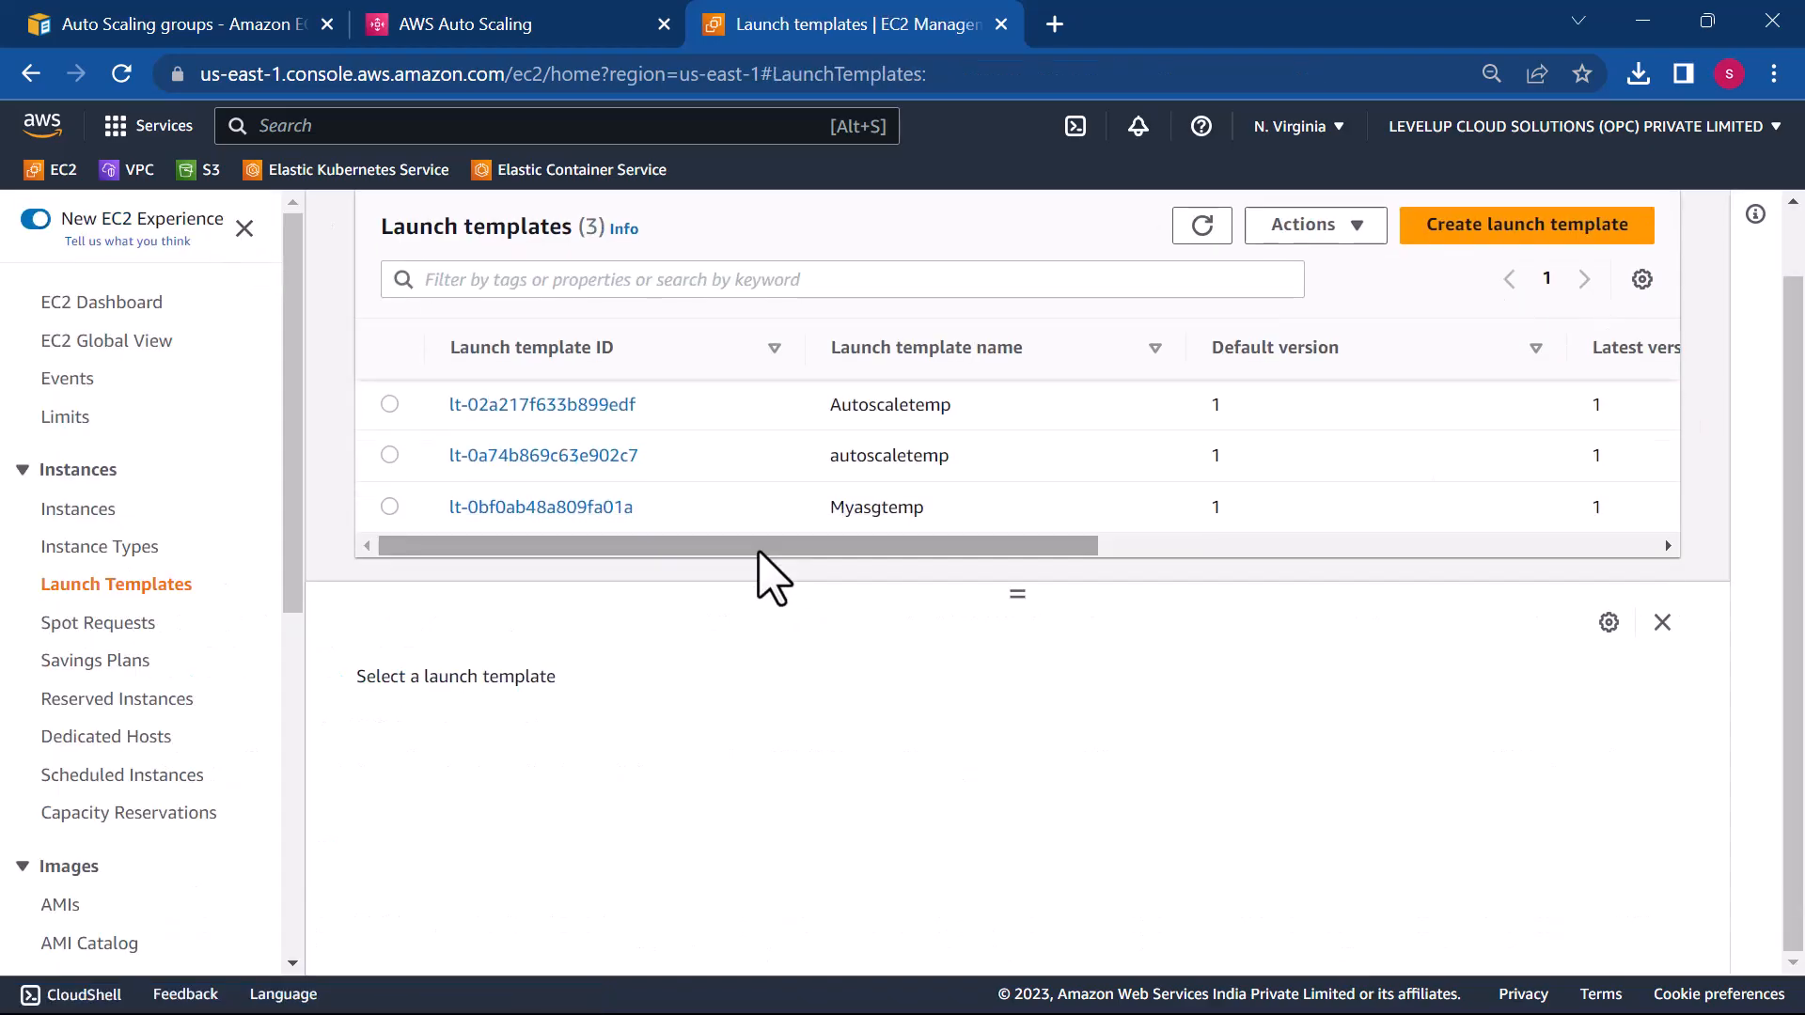
{"action": "scroll", "coordinate": [747, 525], "scroll_direction": "up", "scroll_amount": 1}
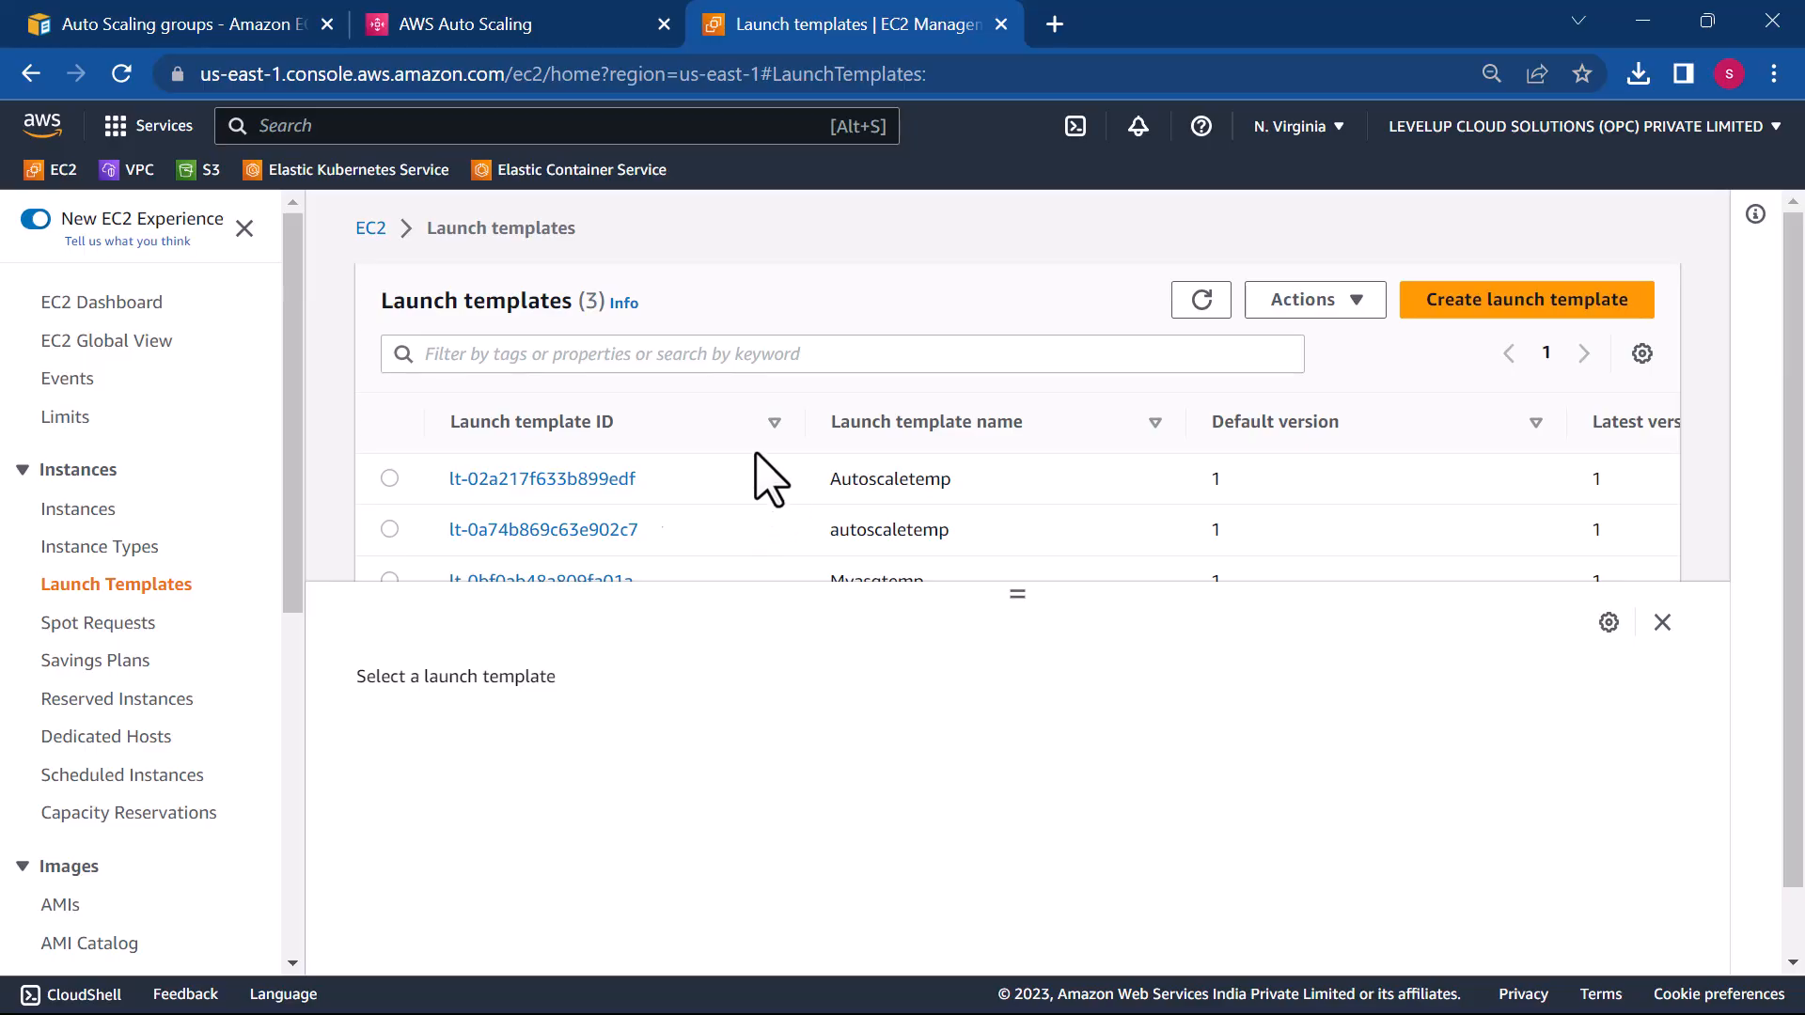
{"action": "scroll", "coordinate": [705, 464], "scroll_direction": "down", "scroll_amount": 1}
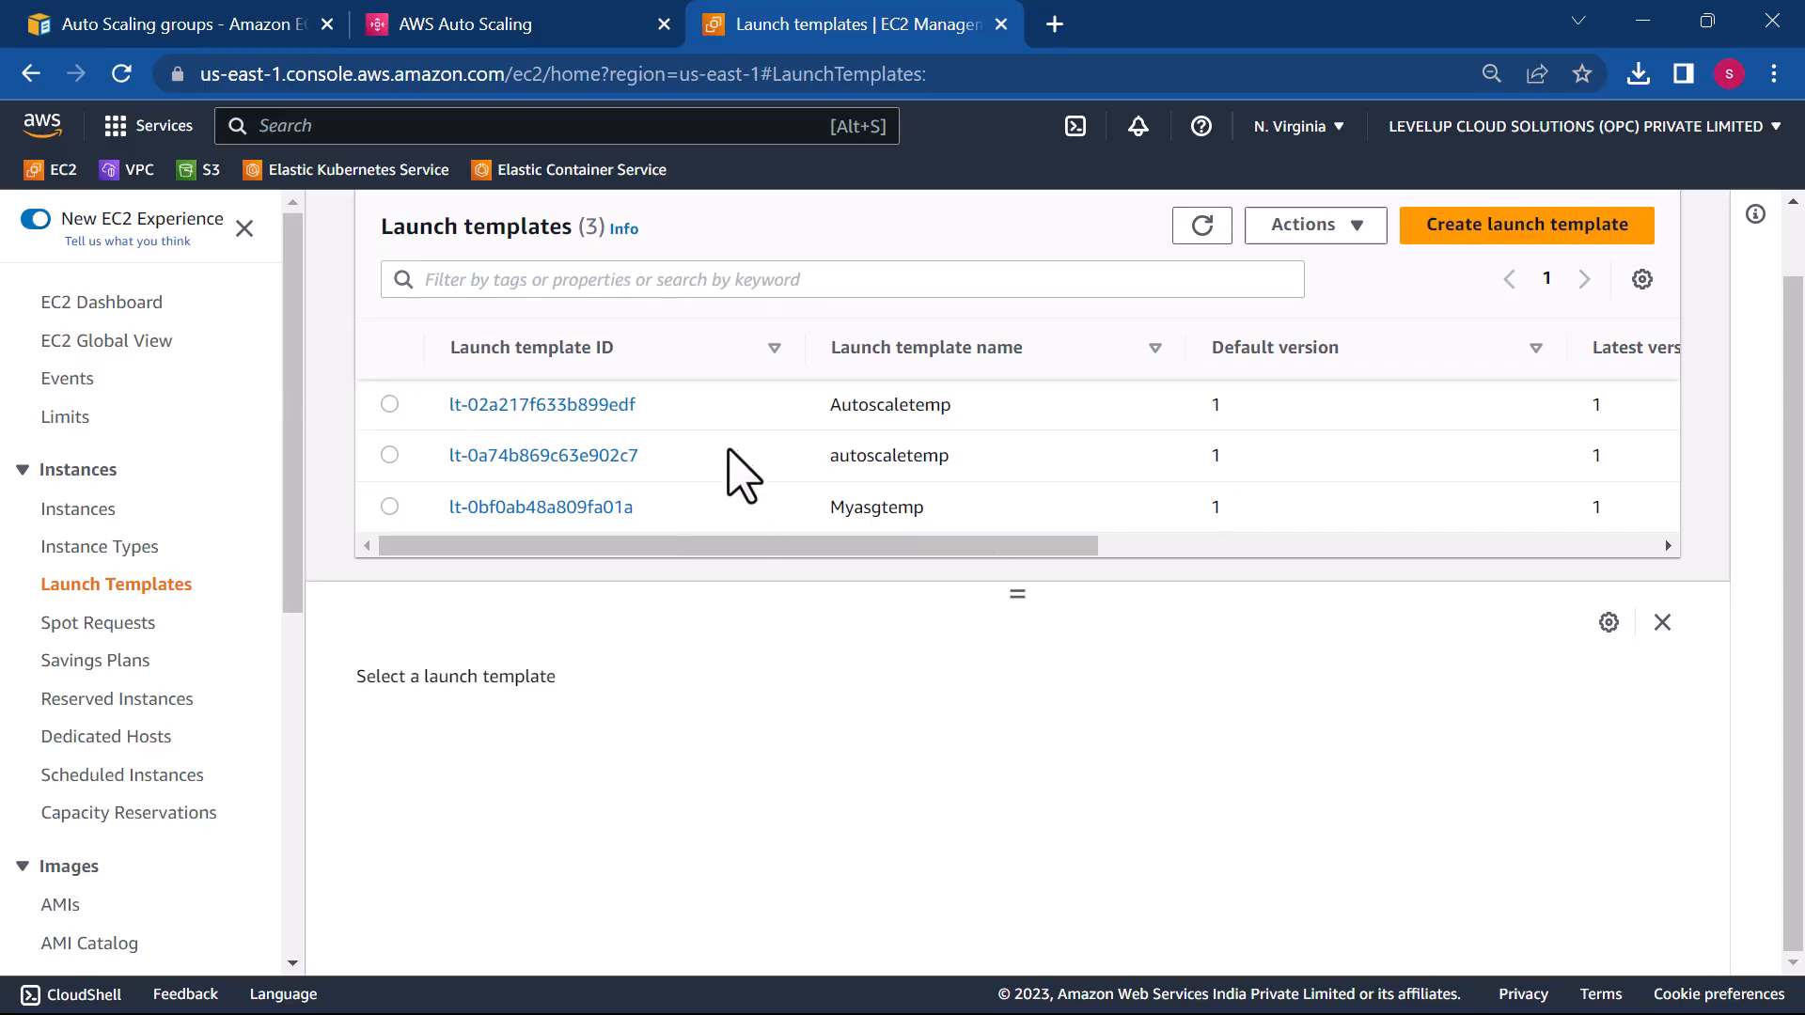
{"action": "left_click", "coordinate": [92, 588]}
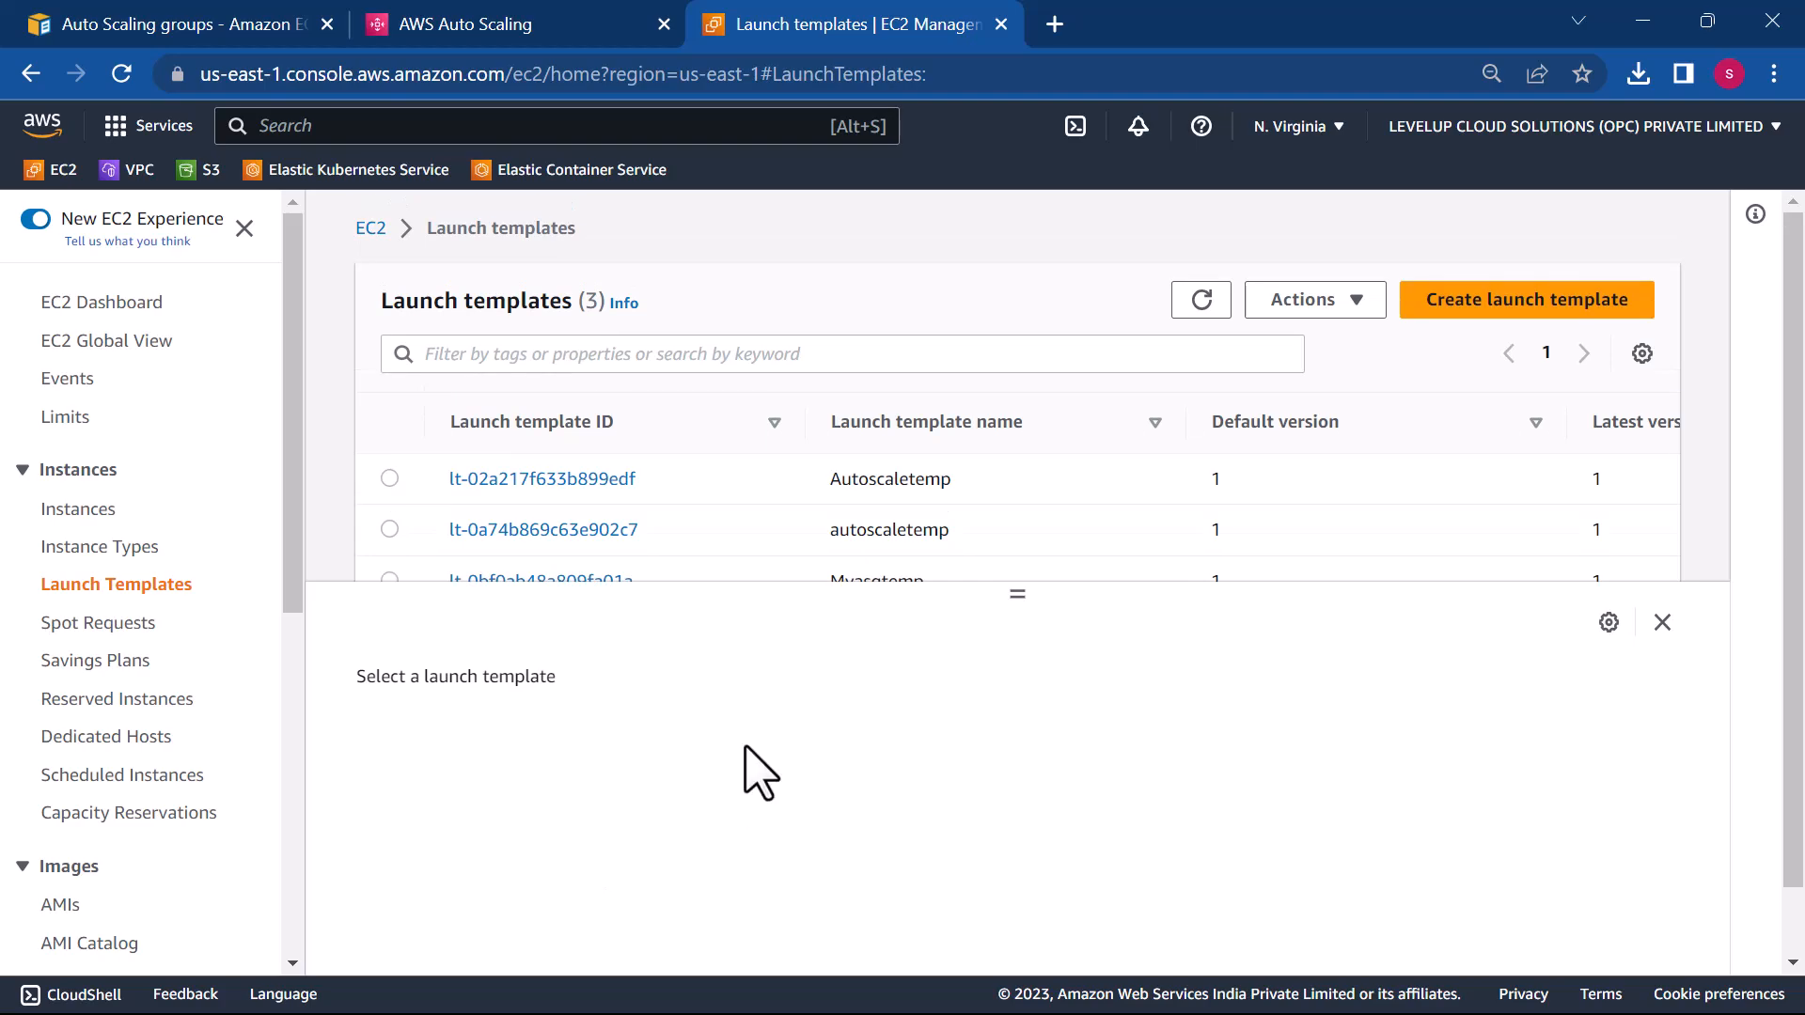
{"action": "left_click", "coordinate": [56, 515]}
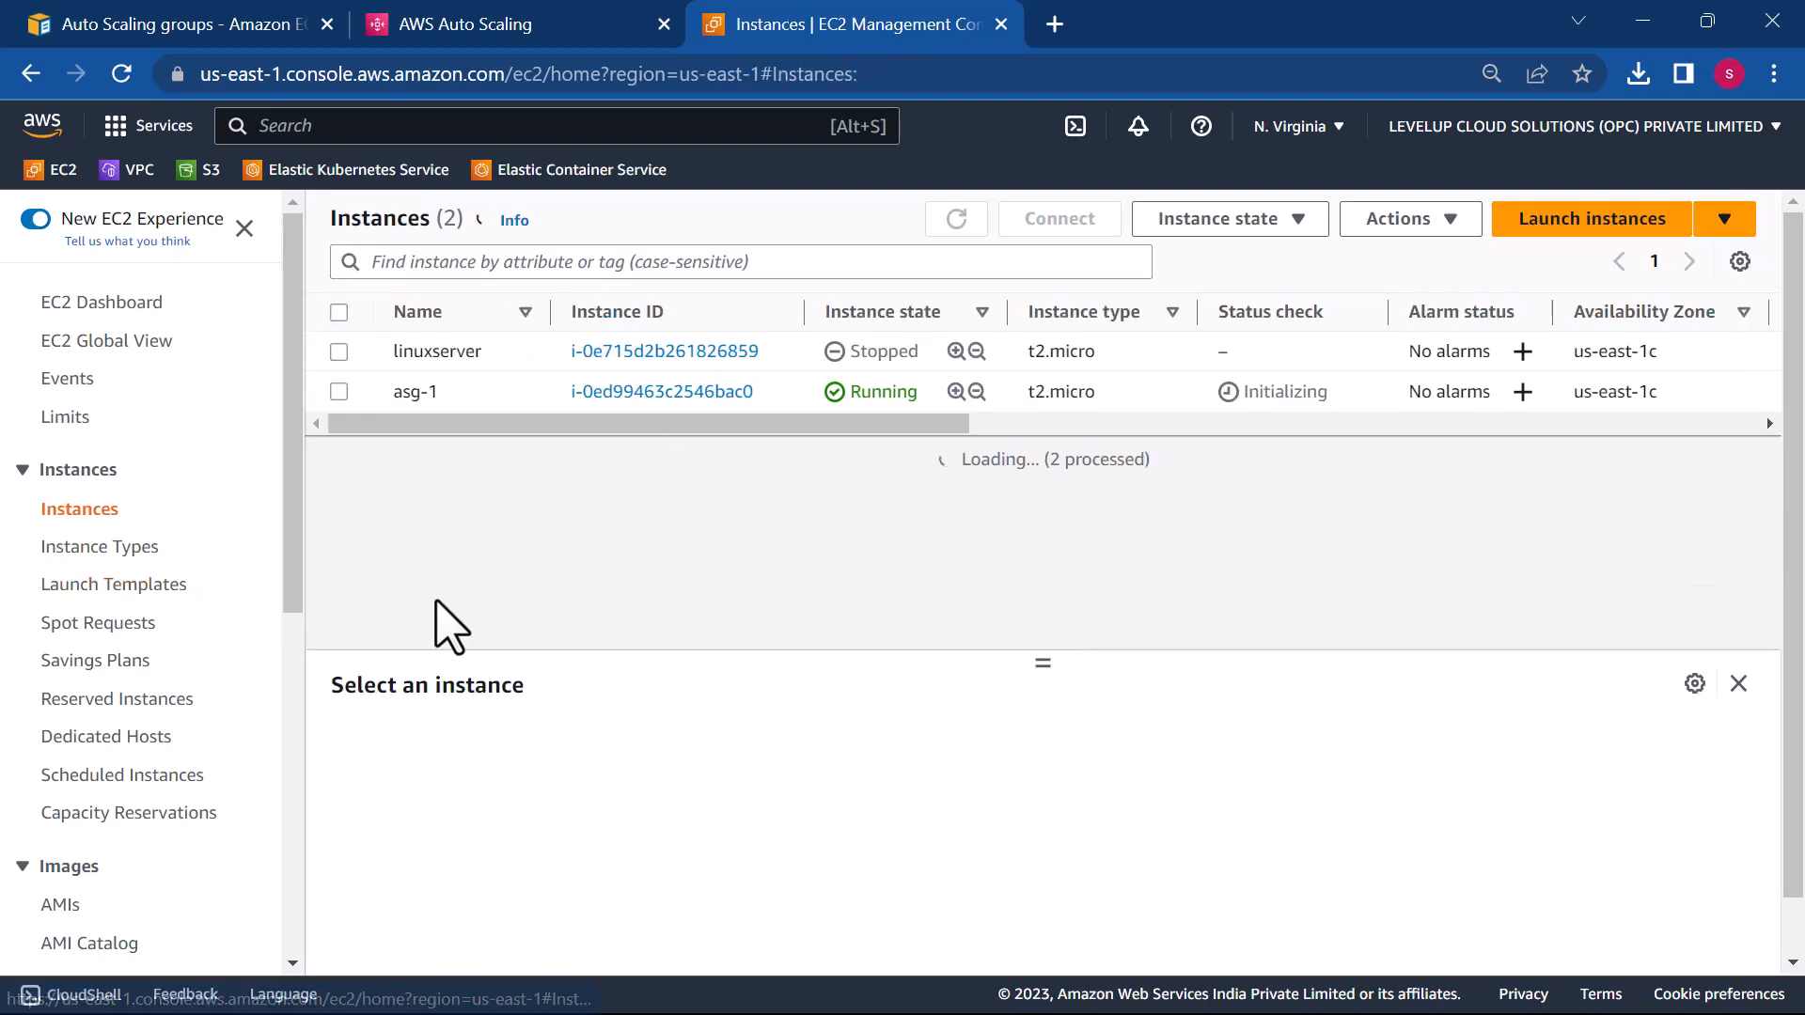
{"action": "left_click", "coordinate": [147, 585]}
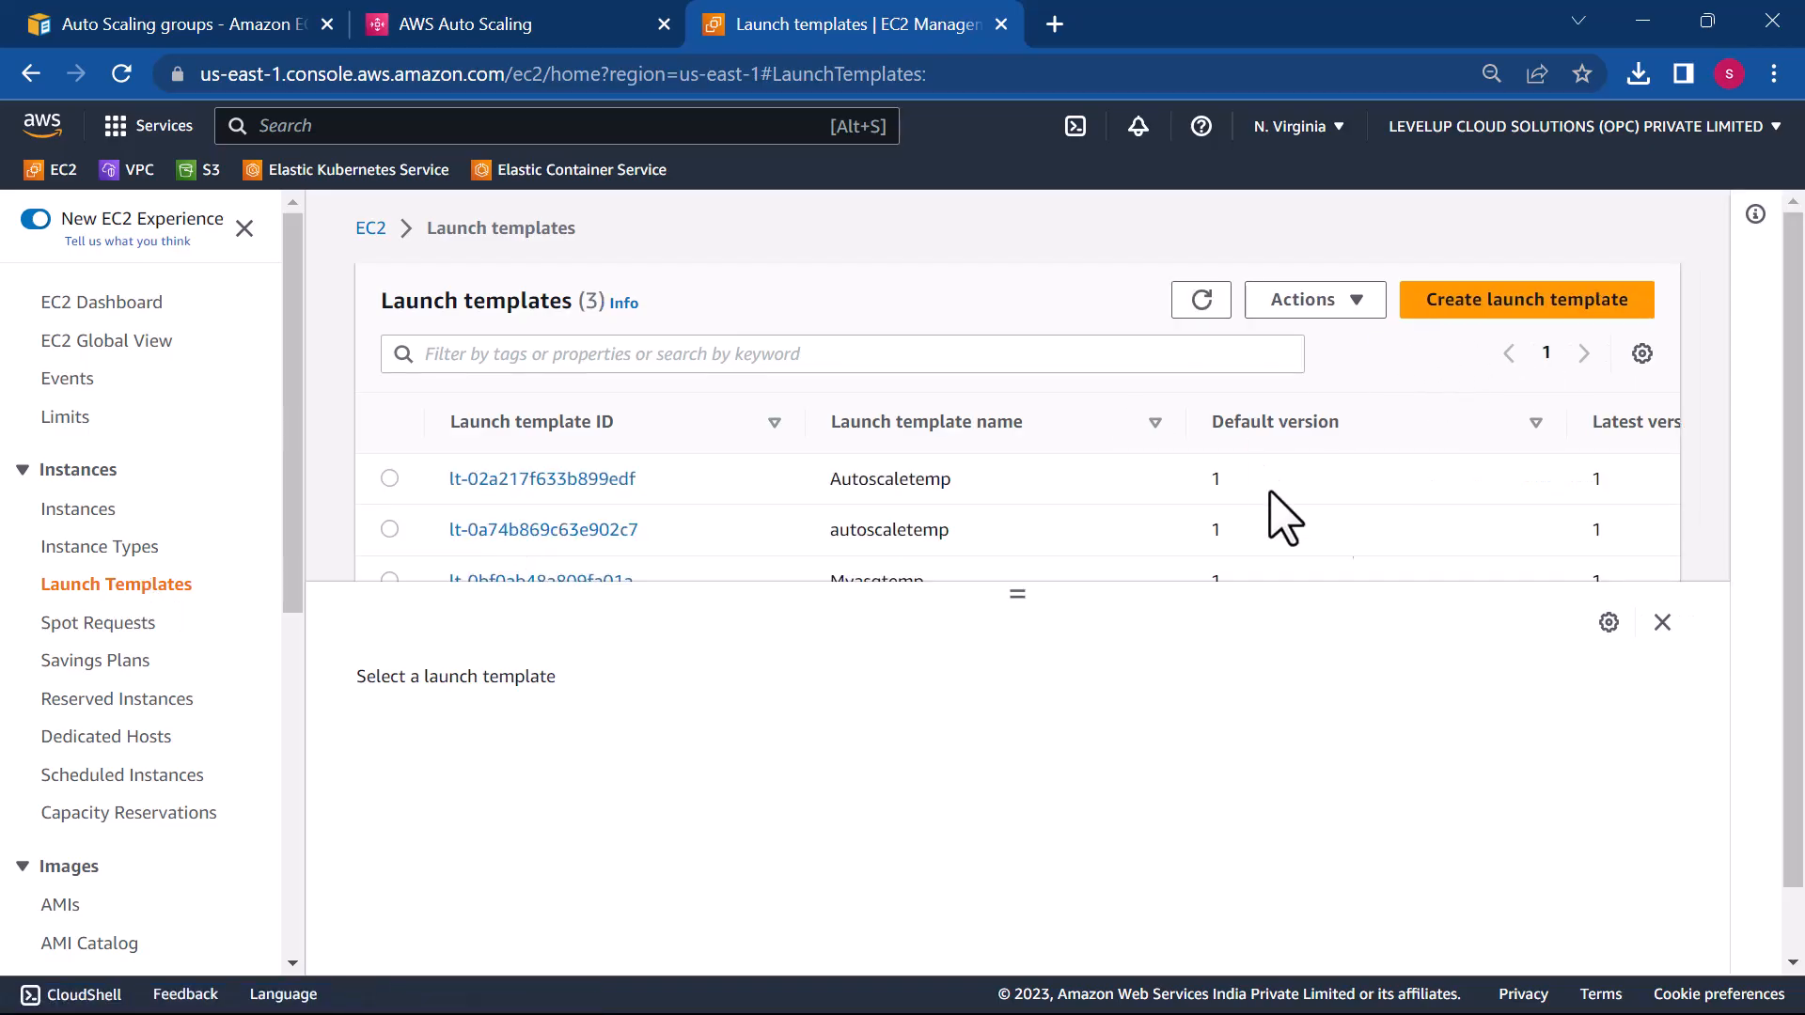
- Review the sections of a blank launch template form and return to the template list without creating one
{"action": "left_click", "coordinate": [1466, 310]}
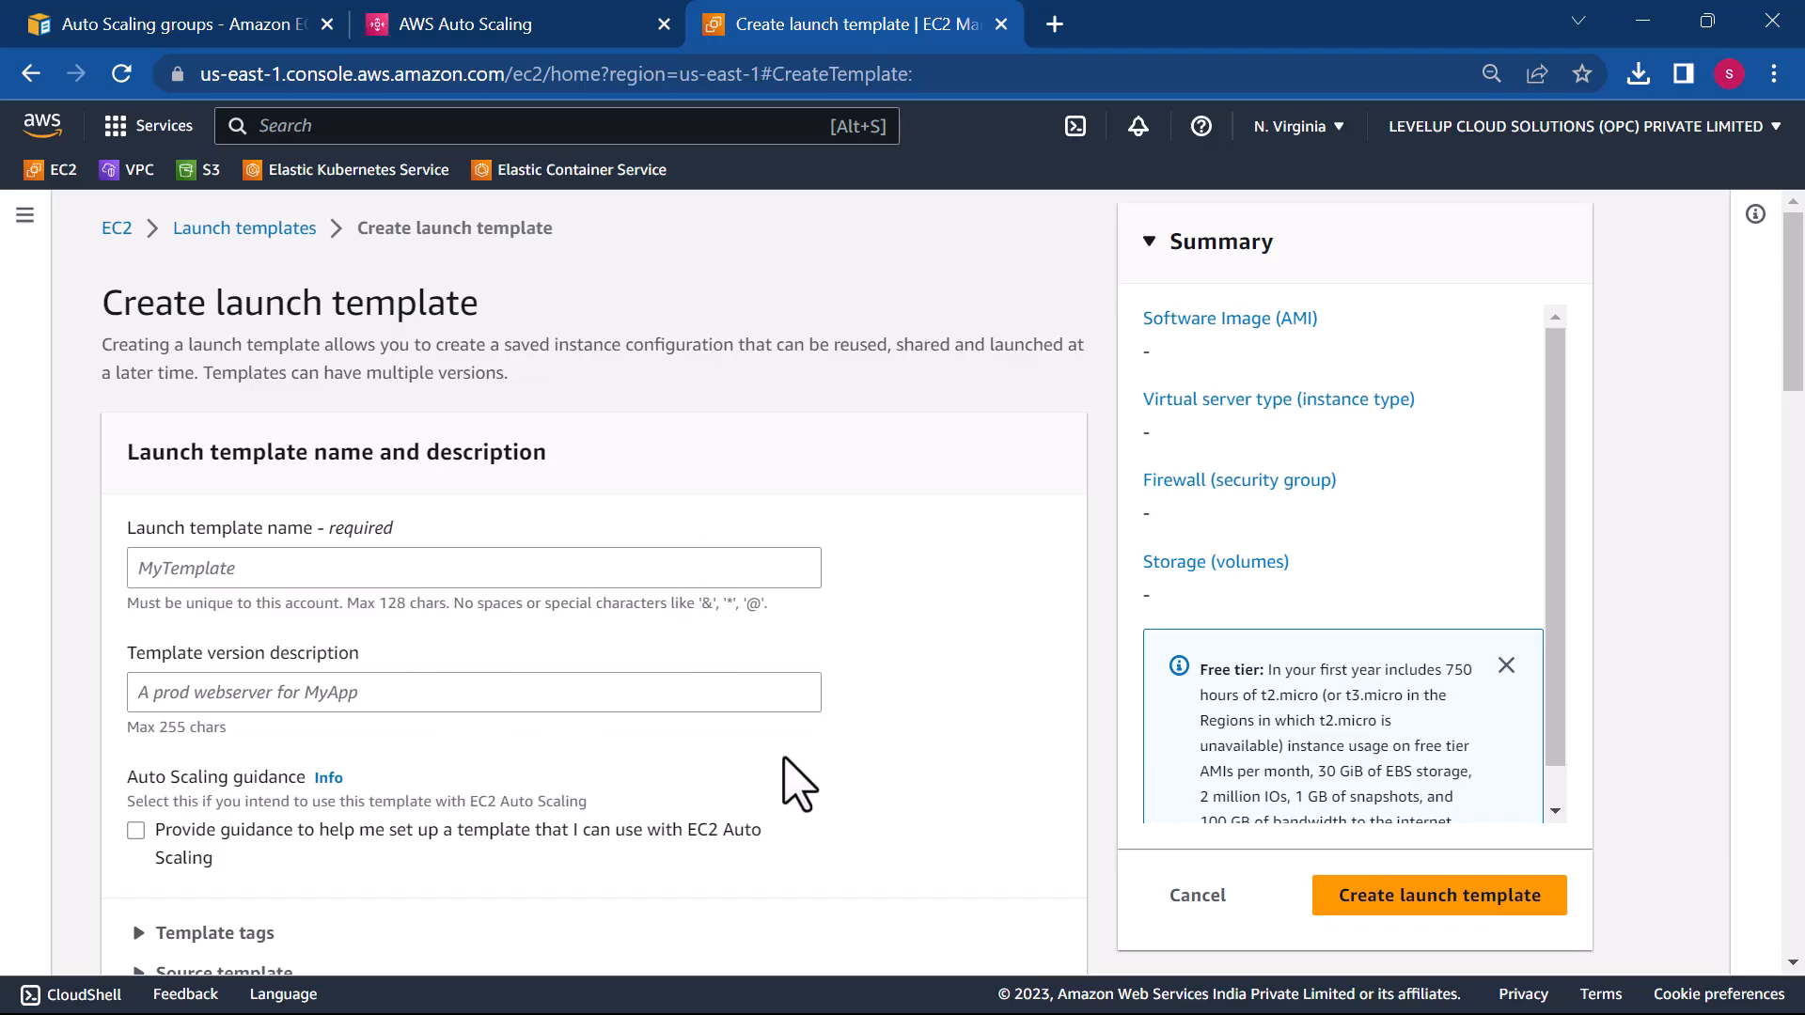
{"action": "scroll", "coordinate": [797, 785], "scroll_direction": "down", "scroll_amount": 12}
{"action": "scroll", "coordinate": [798, 785], "scroll_direction": "up", "scroll_amount": 4}
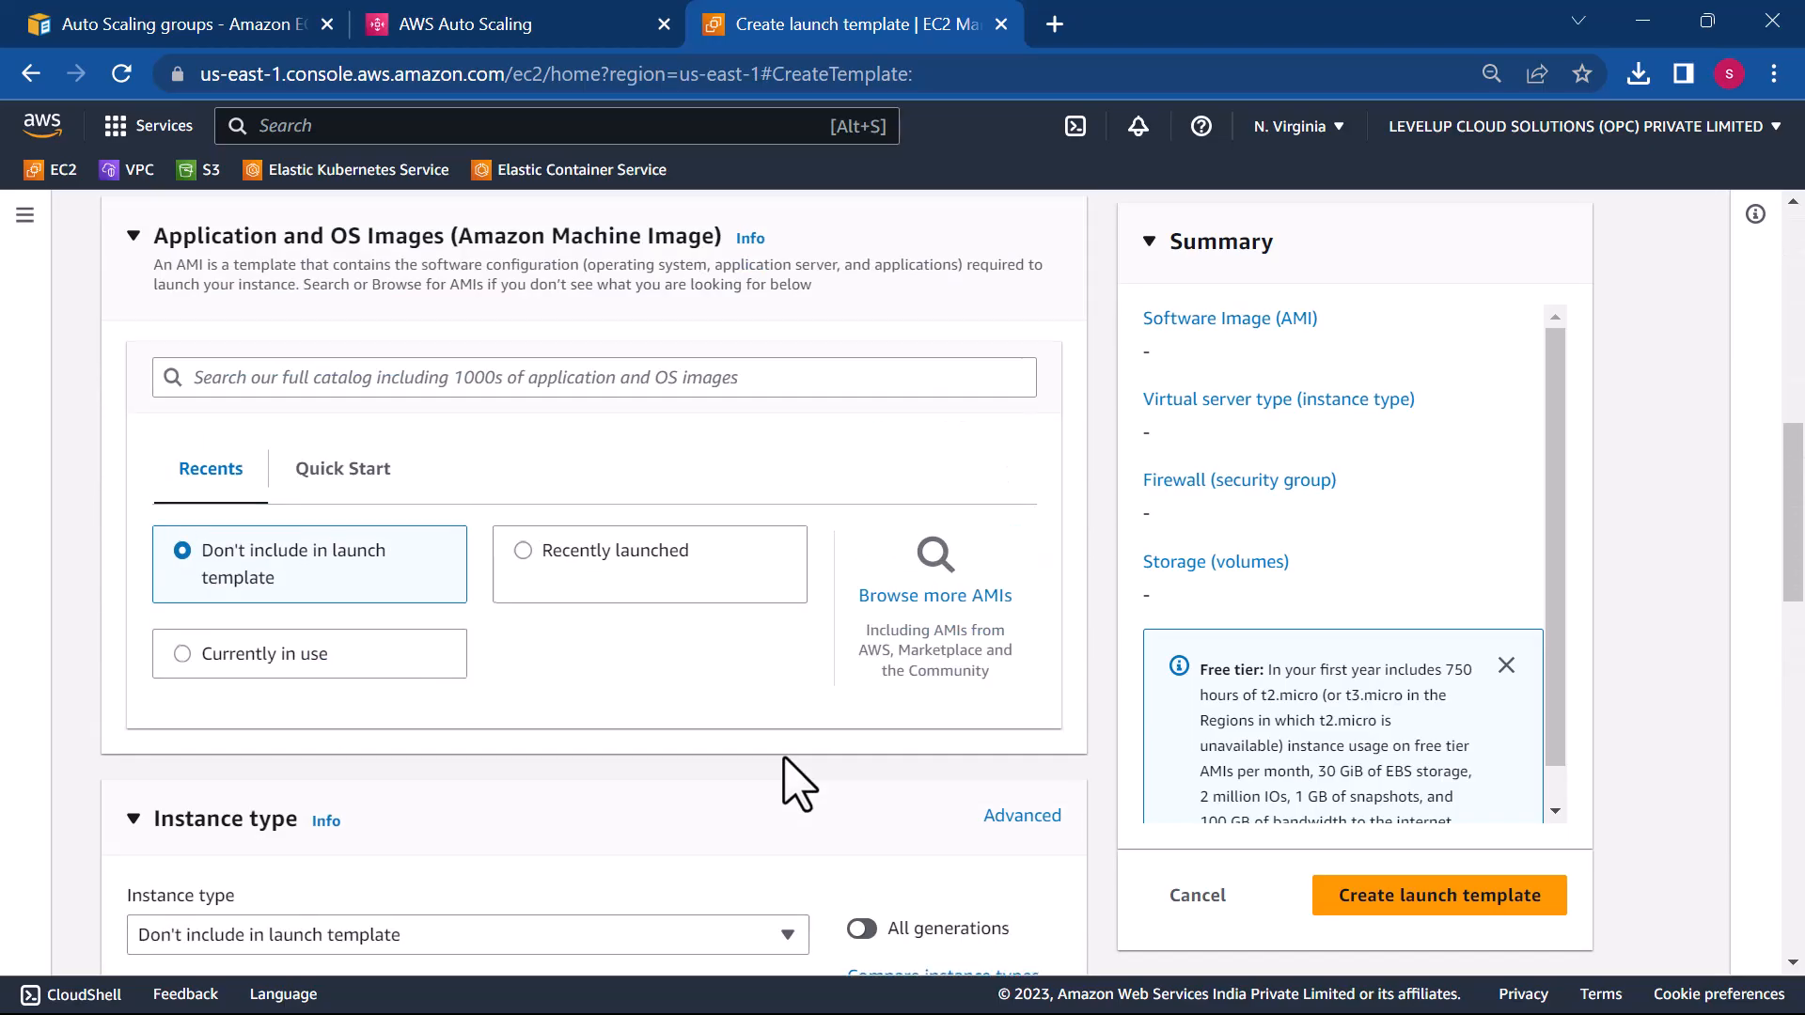
{"action": "scroll", "coordinate": [797, 785], "scroll_direction": "up", "scroll_amount": 8}
{"action": "left_click", "coordinate": [205, 230]}
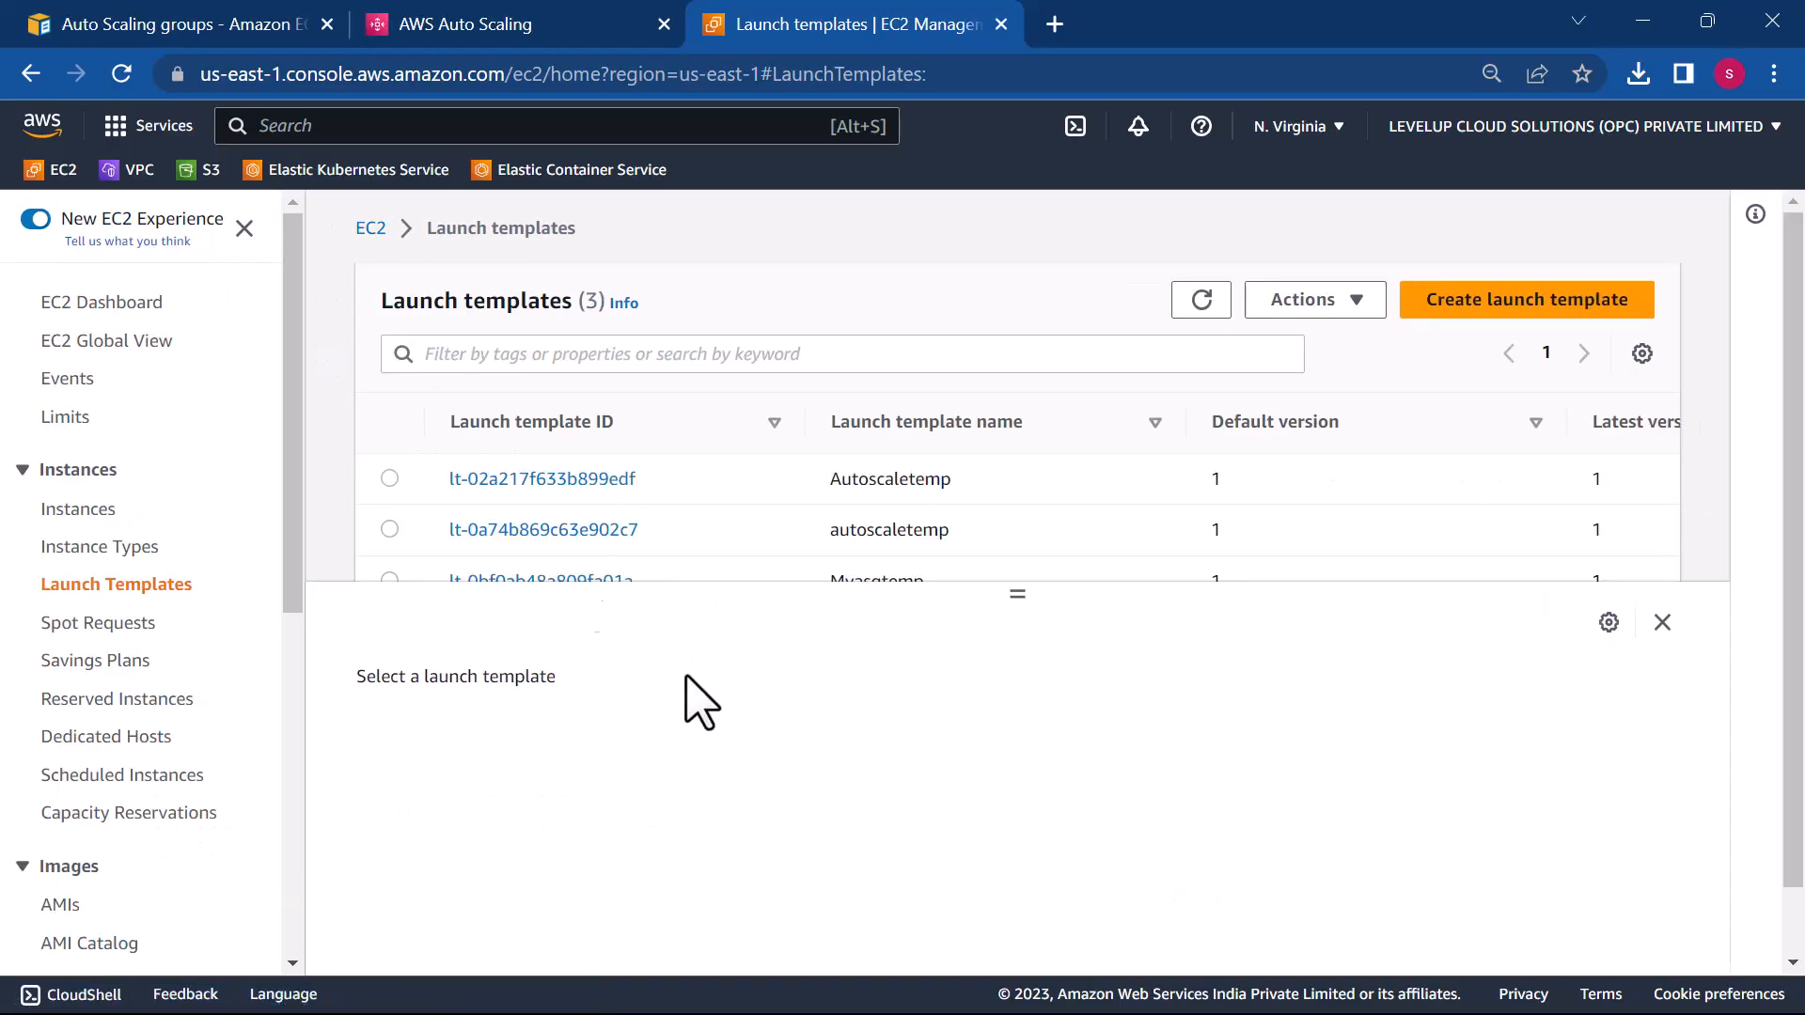
- Start creating an EC2 Auto Scaling group and name it Mynewasg
{"action": "left_click", "coordinate": [89, 511]}
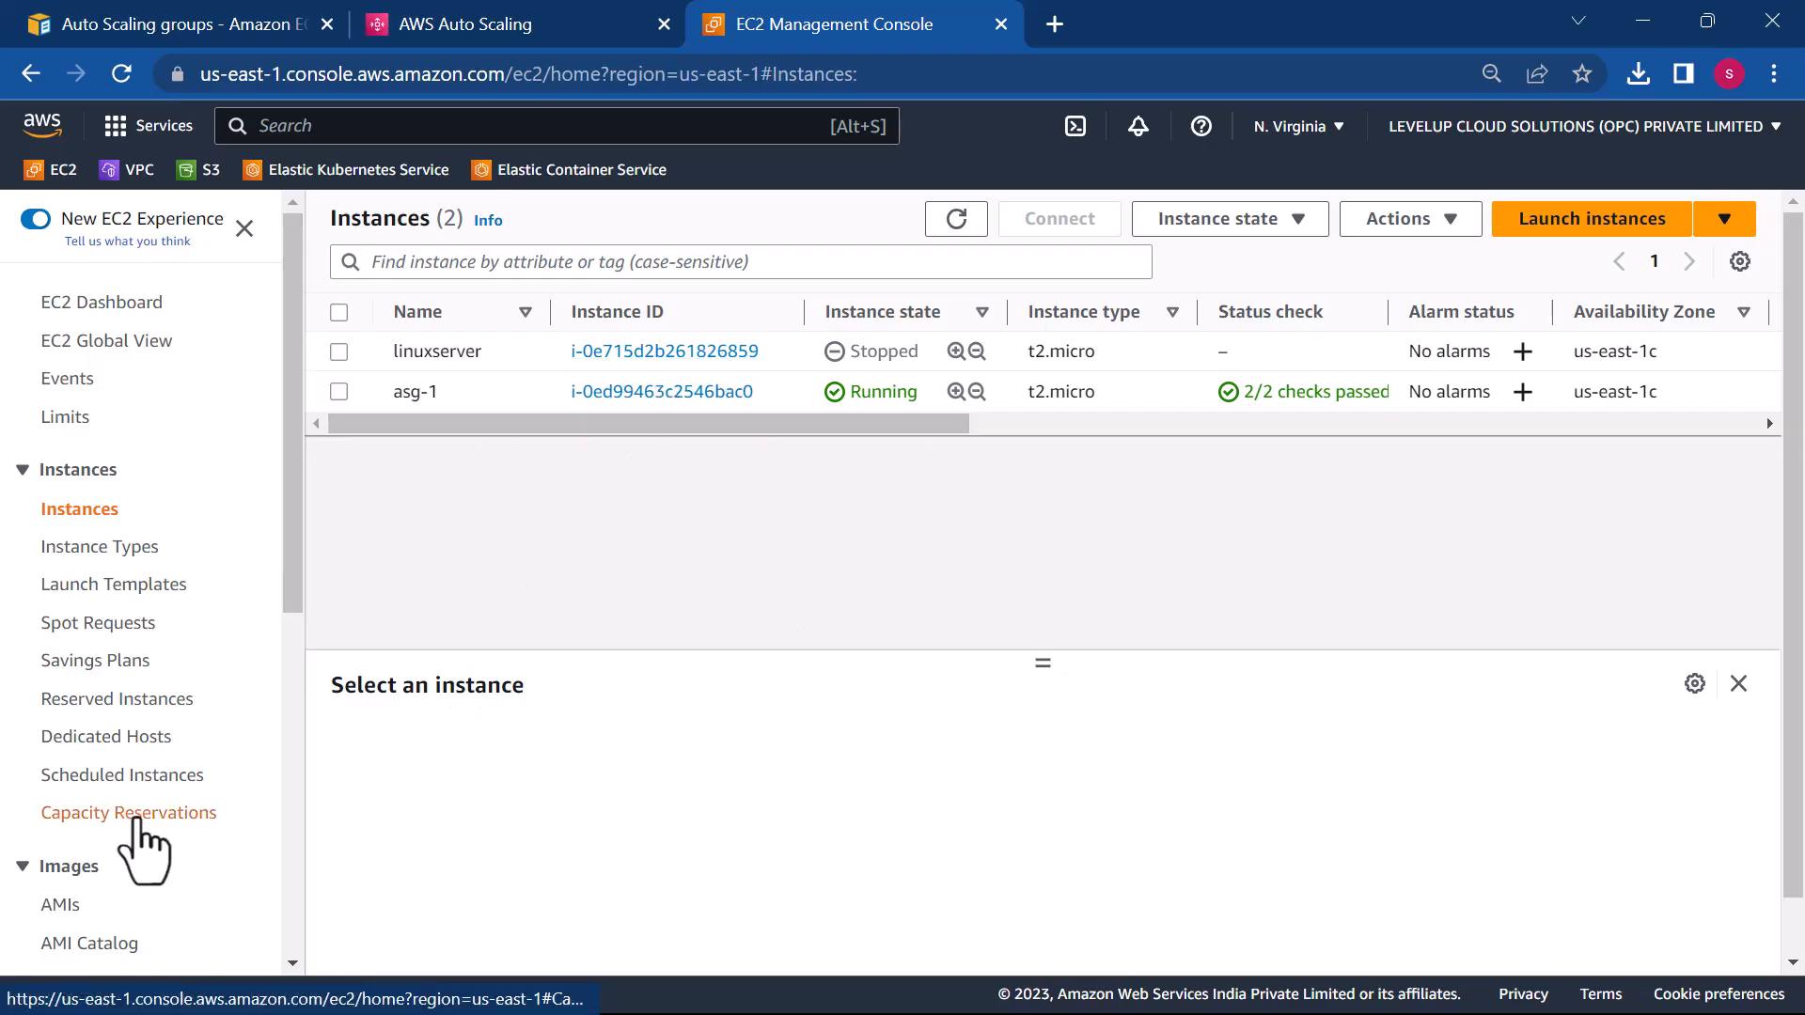
{"action": "scroll", "coordinate": [141, 846], "scroll_direction": "down", "scroll_amount": 6}
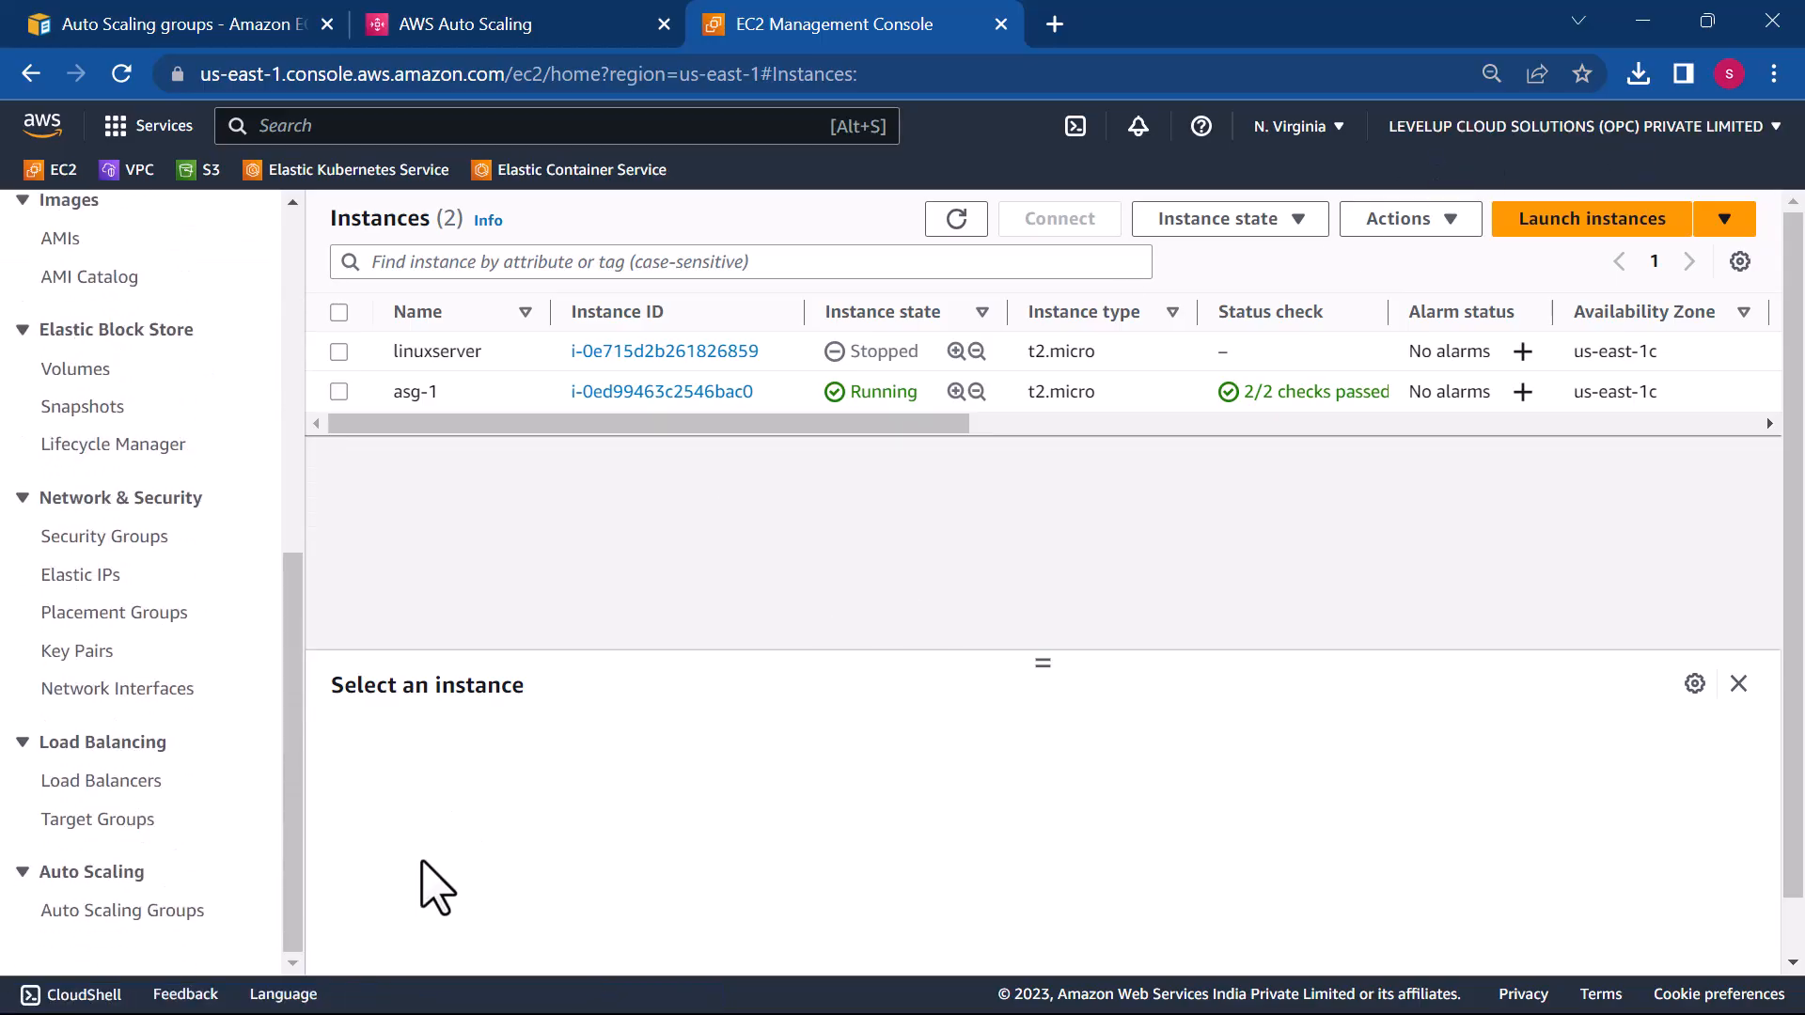
{"action": "left_click", "coordinate": [182, 917]}
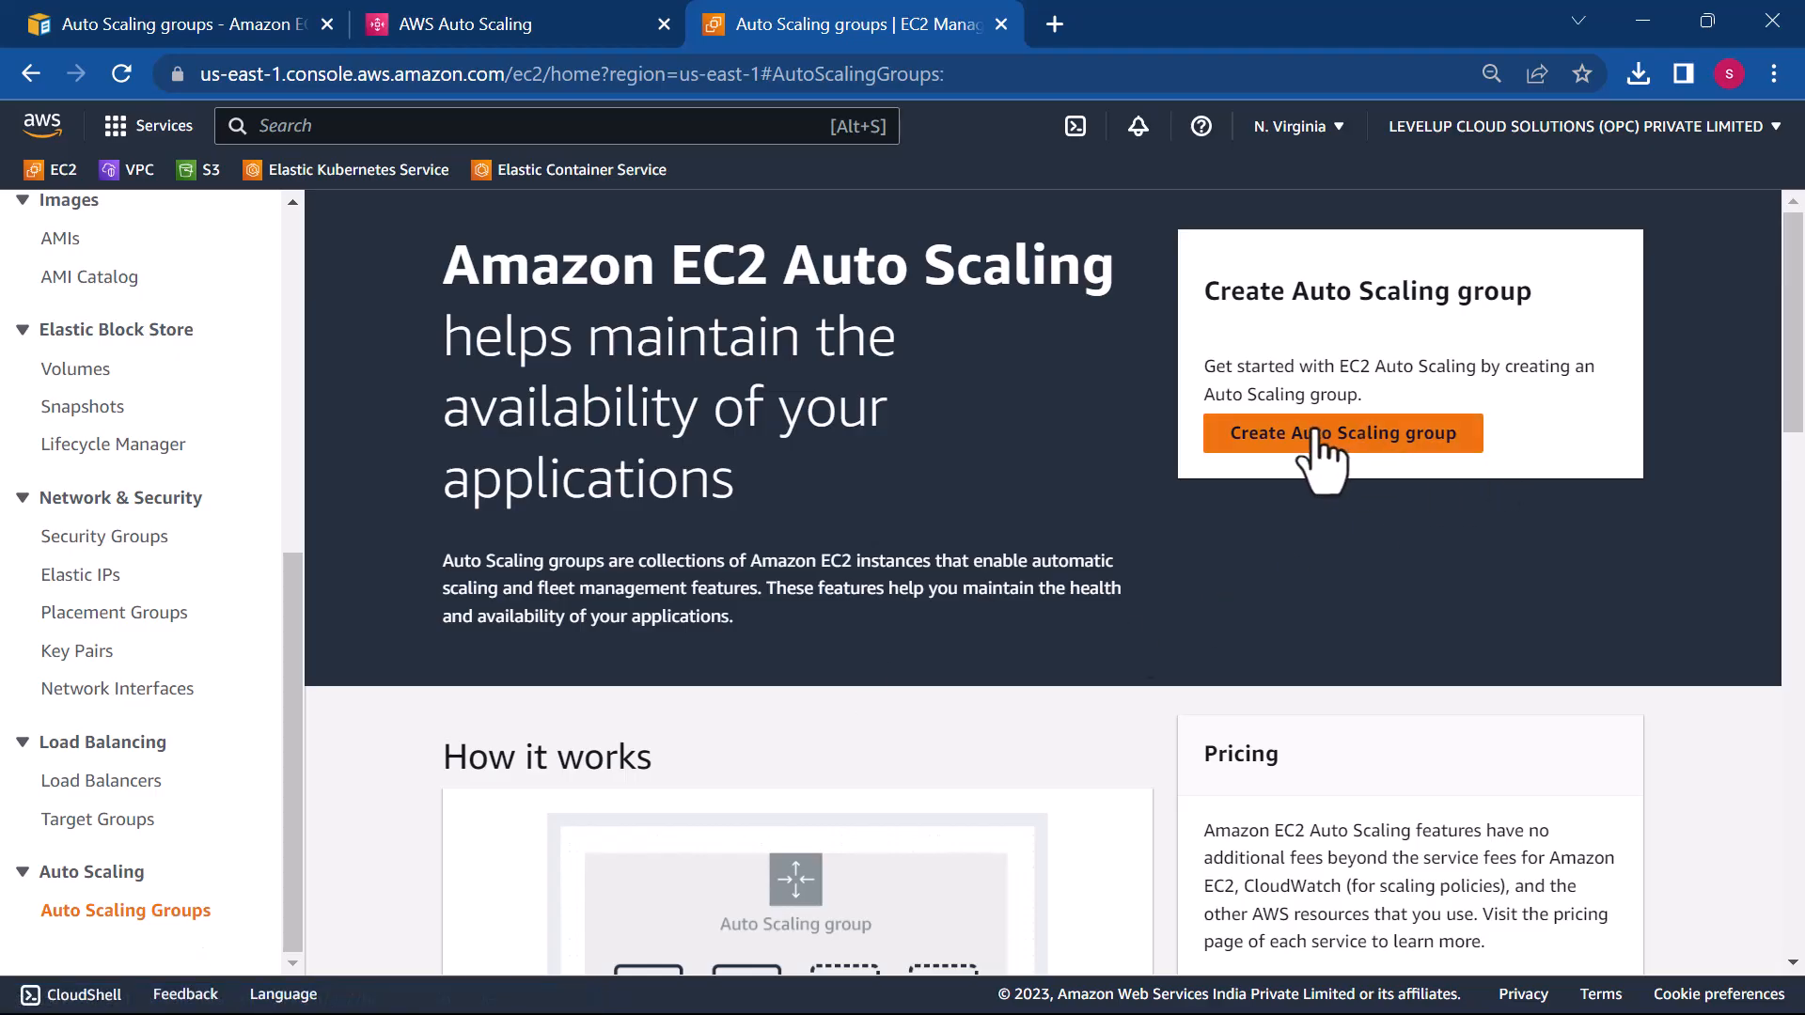
{"action": "left_click", "coordinate": [1315, 442]}
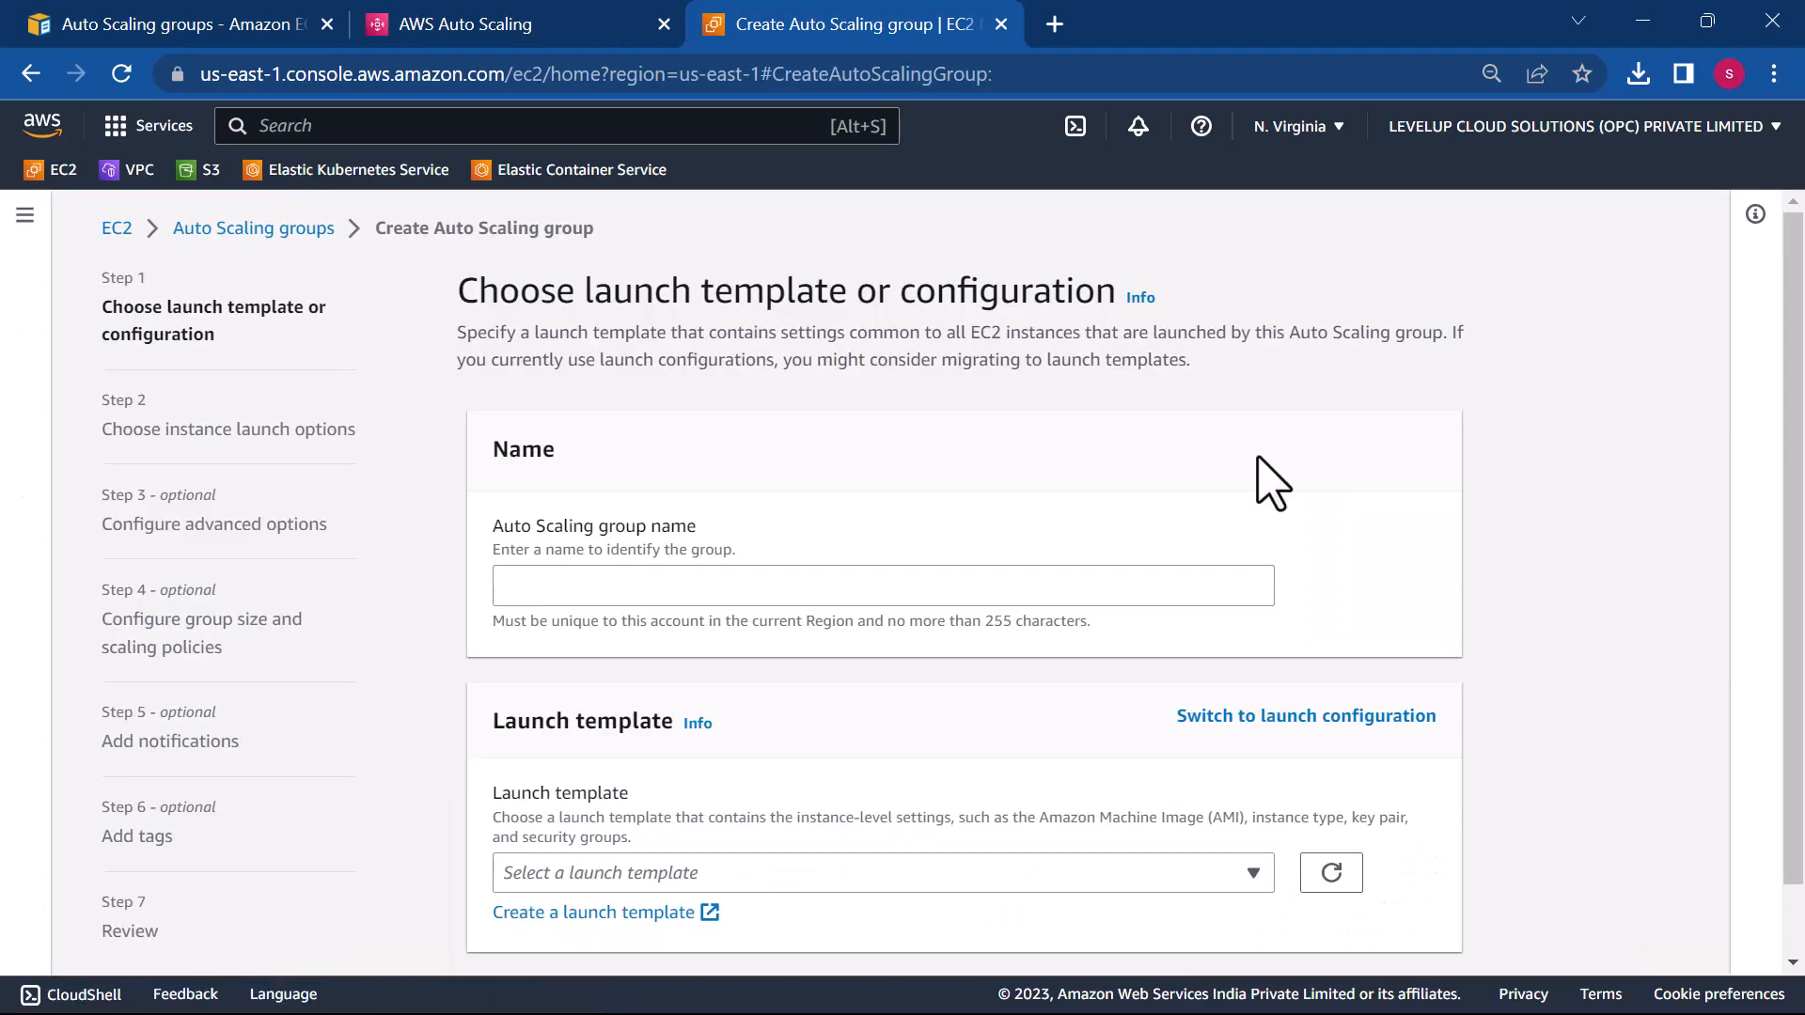
{"action": "left_click", "coordinate": [878, 589]}
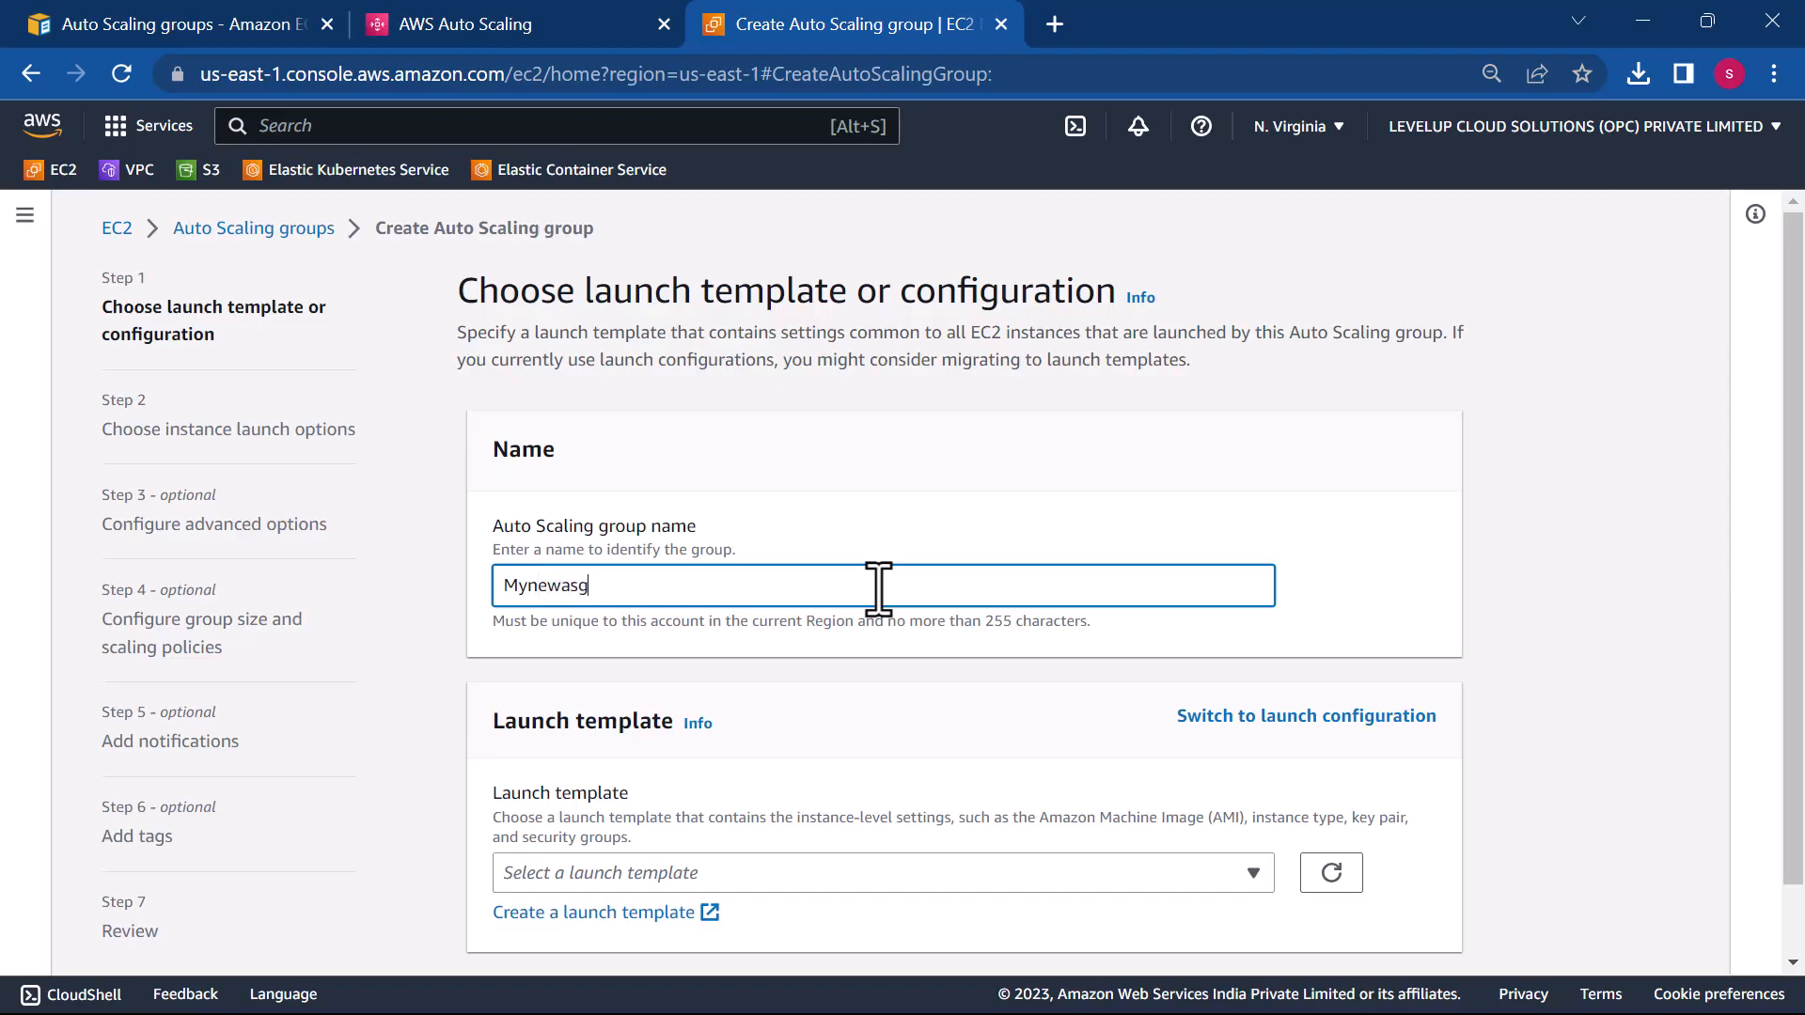
{"action": "scroll", "coordinate": [879, 589], "scroll_direction": "down", "scroll_amount": 1}
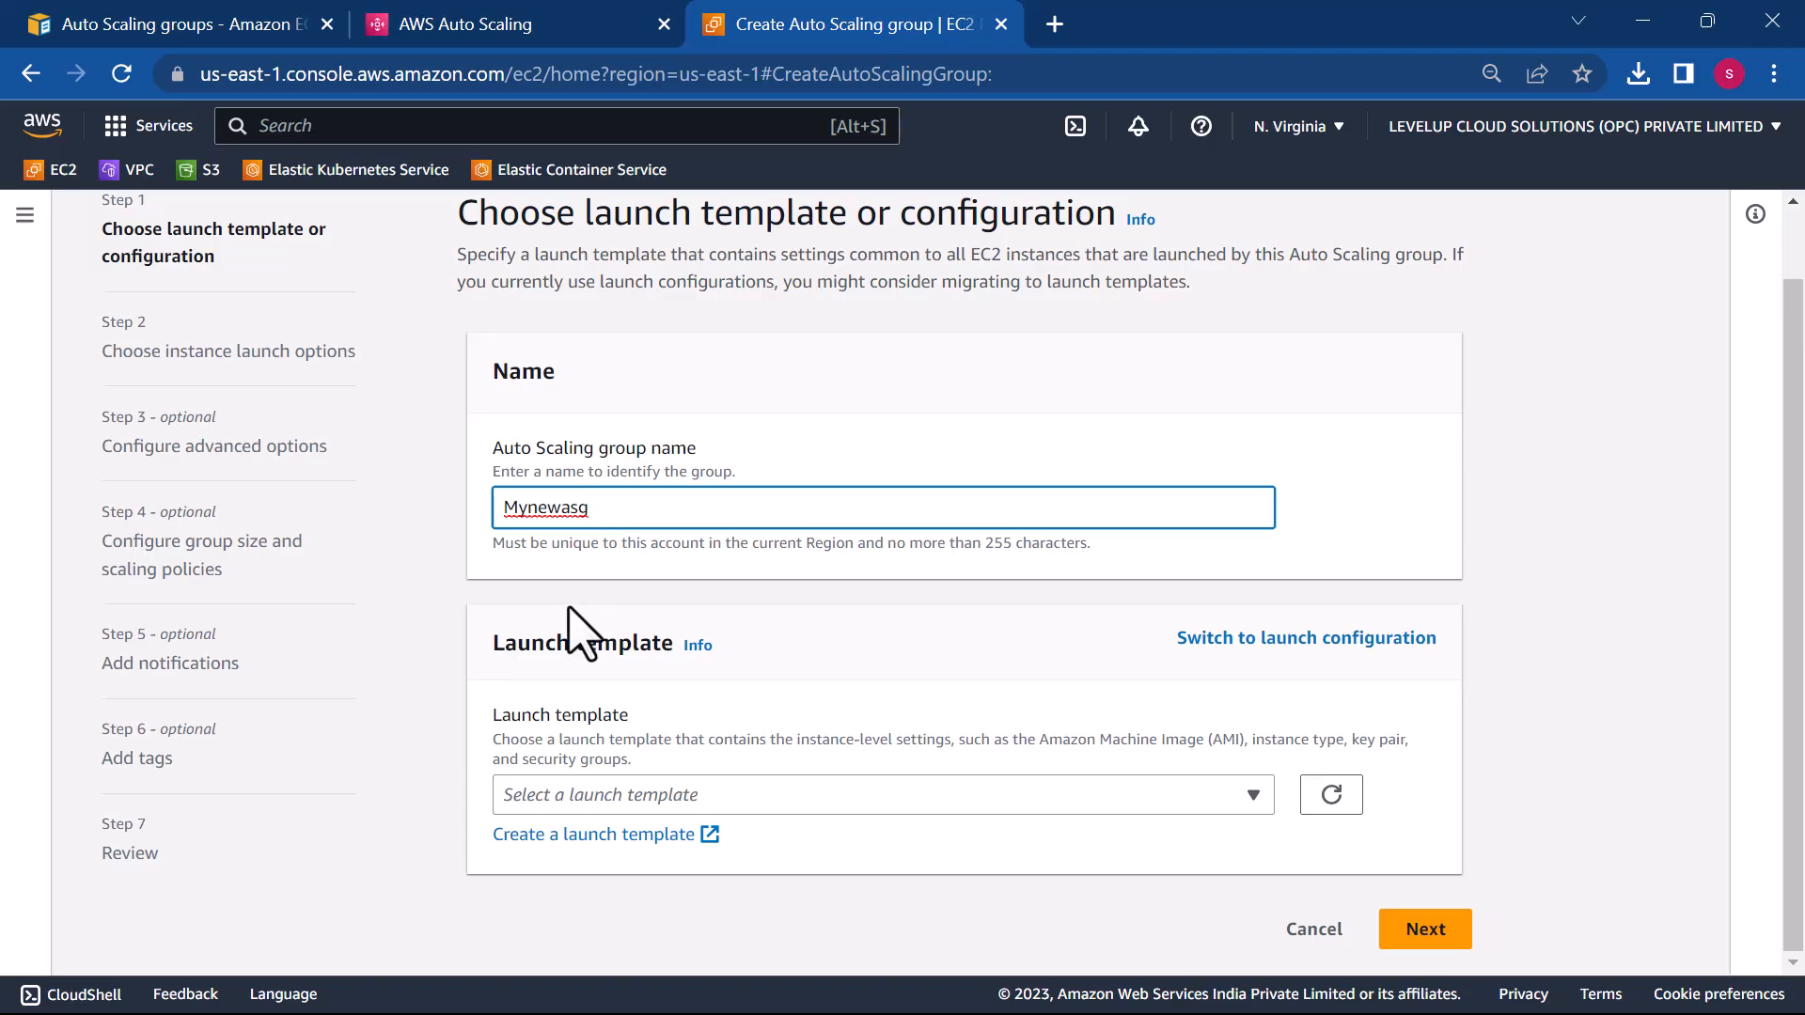
- Choose the Myasgtemp launch template with version Default (1), review its details and continue to the instance launch options
{"action": "left_click", "coordinate": [799, 795]}
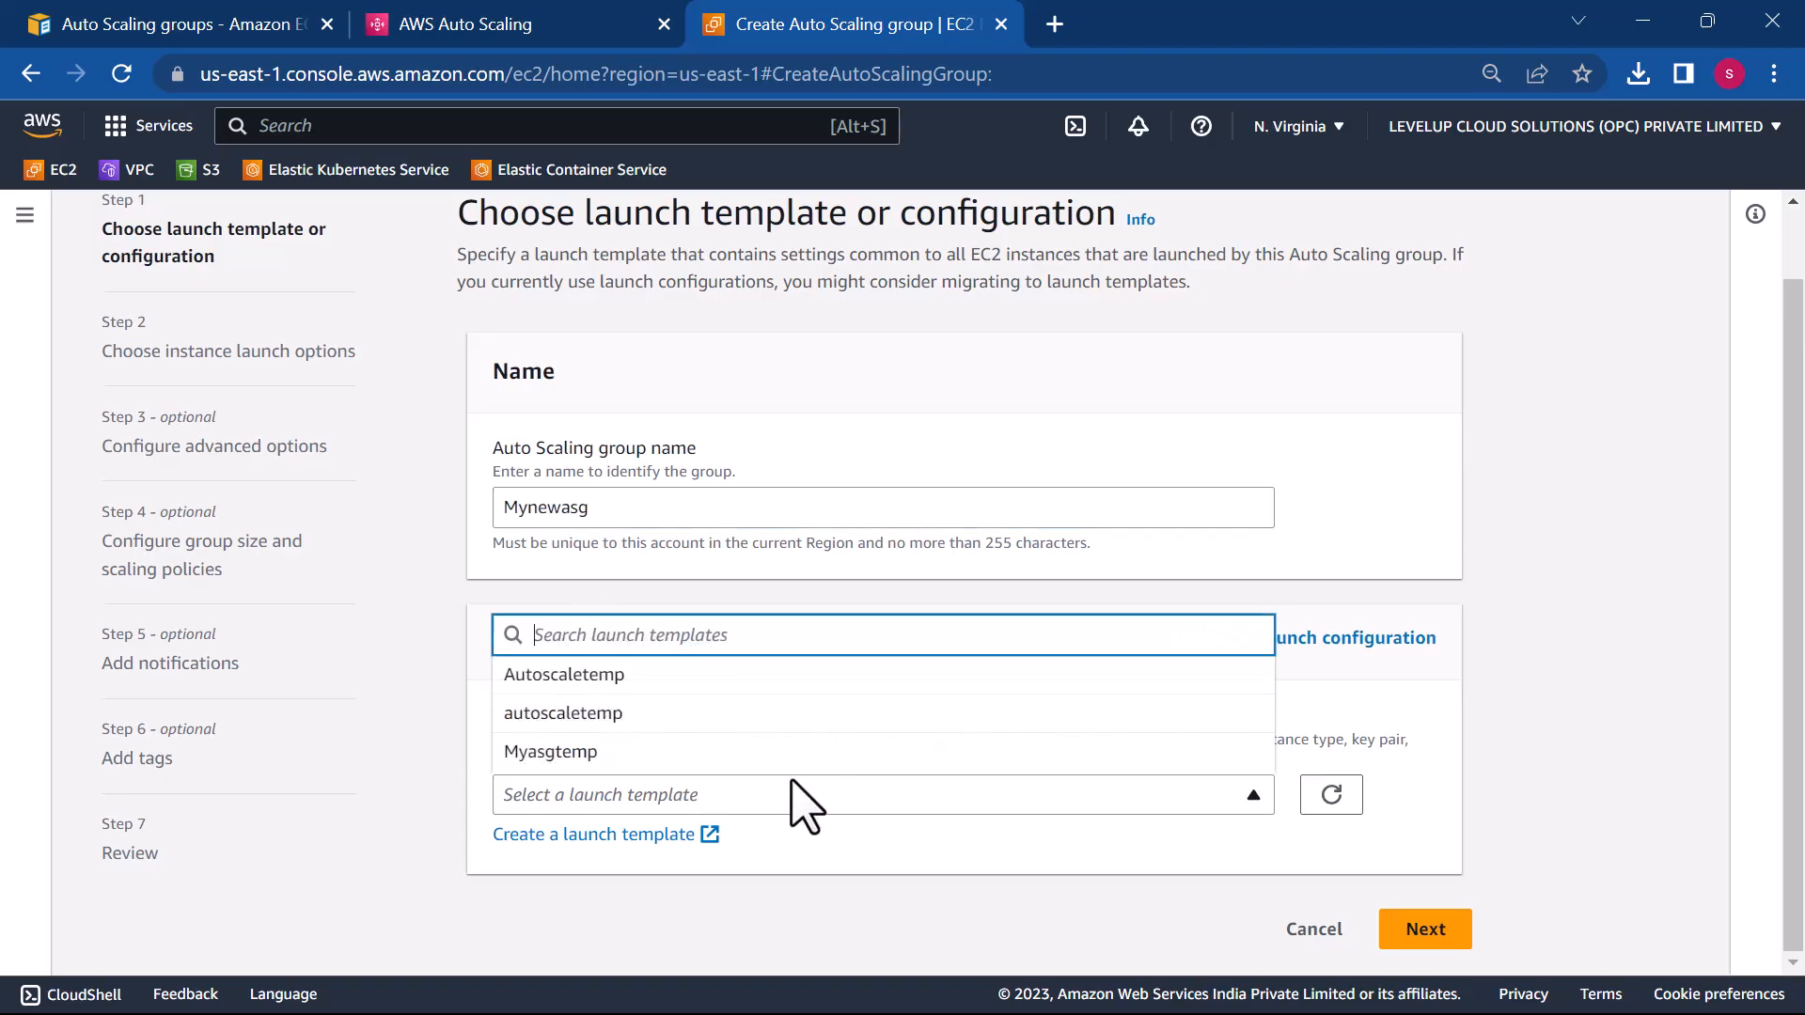
{"action": "left_click", "coordinate": [644, 755]}
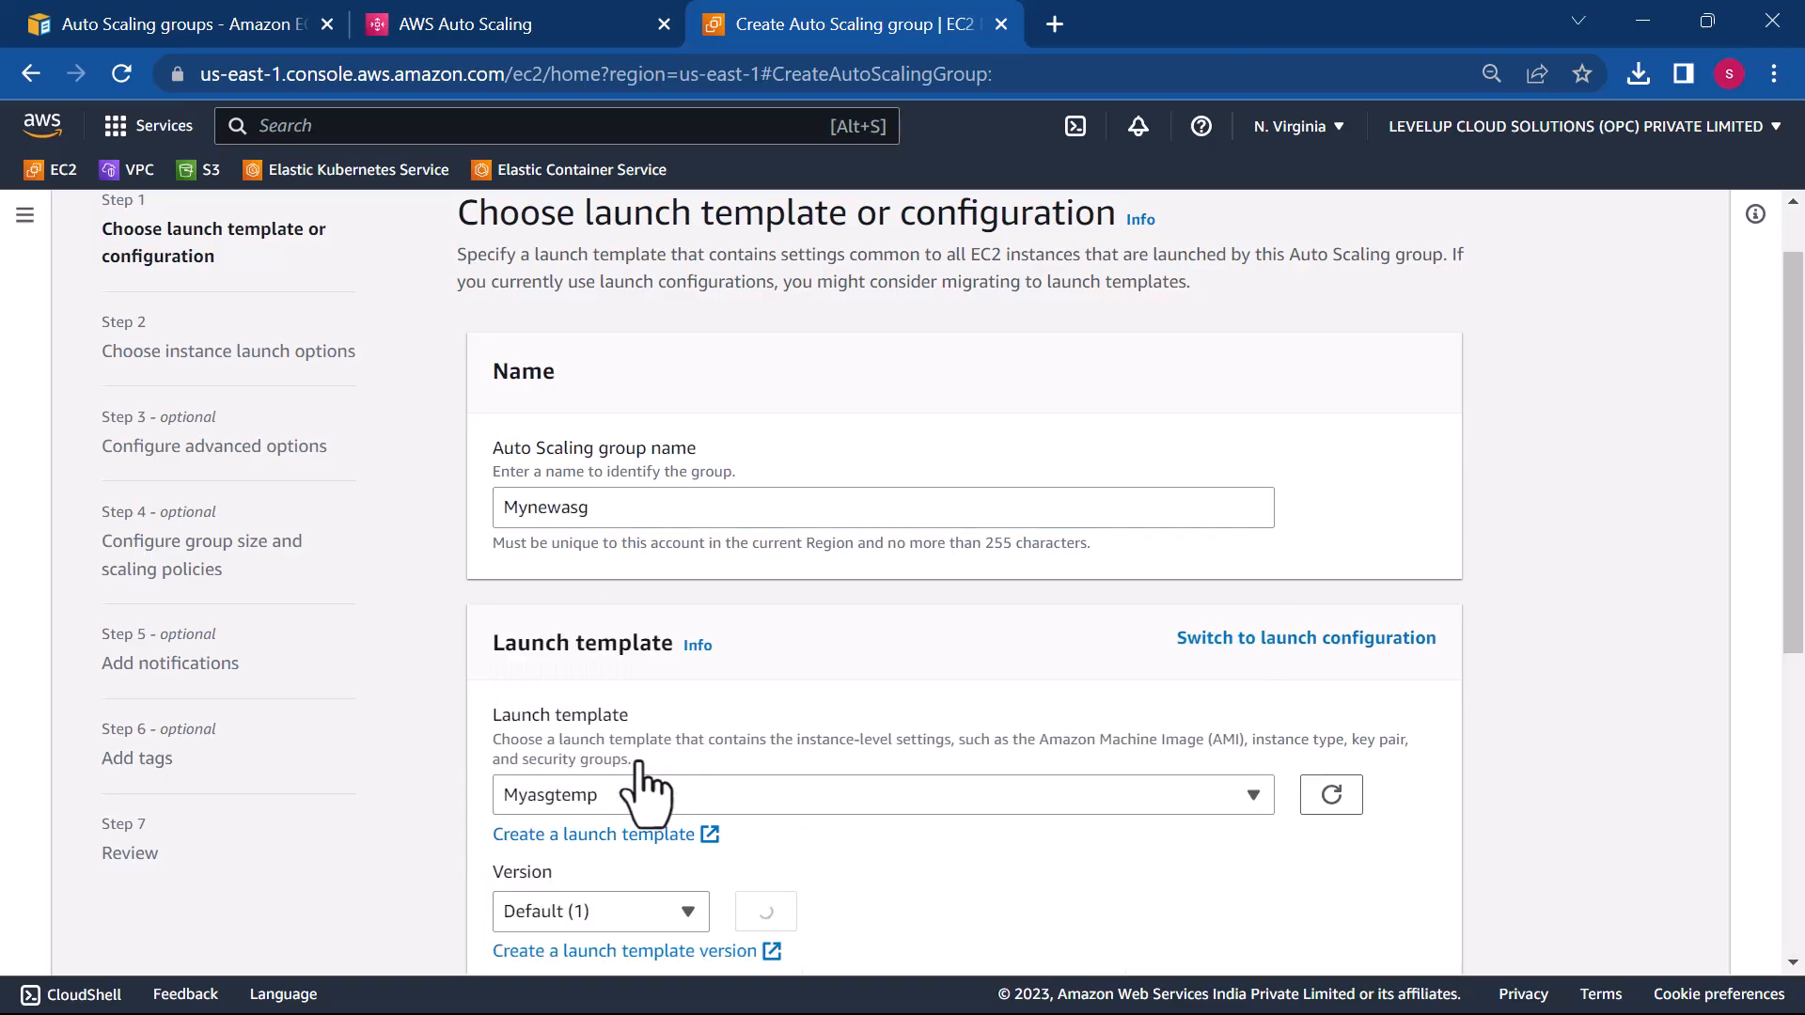
{"action": "scroll", "coordinate": [827, 808], "scroll_direction": "down", "scroll_amount": 3}
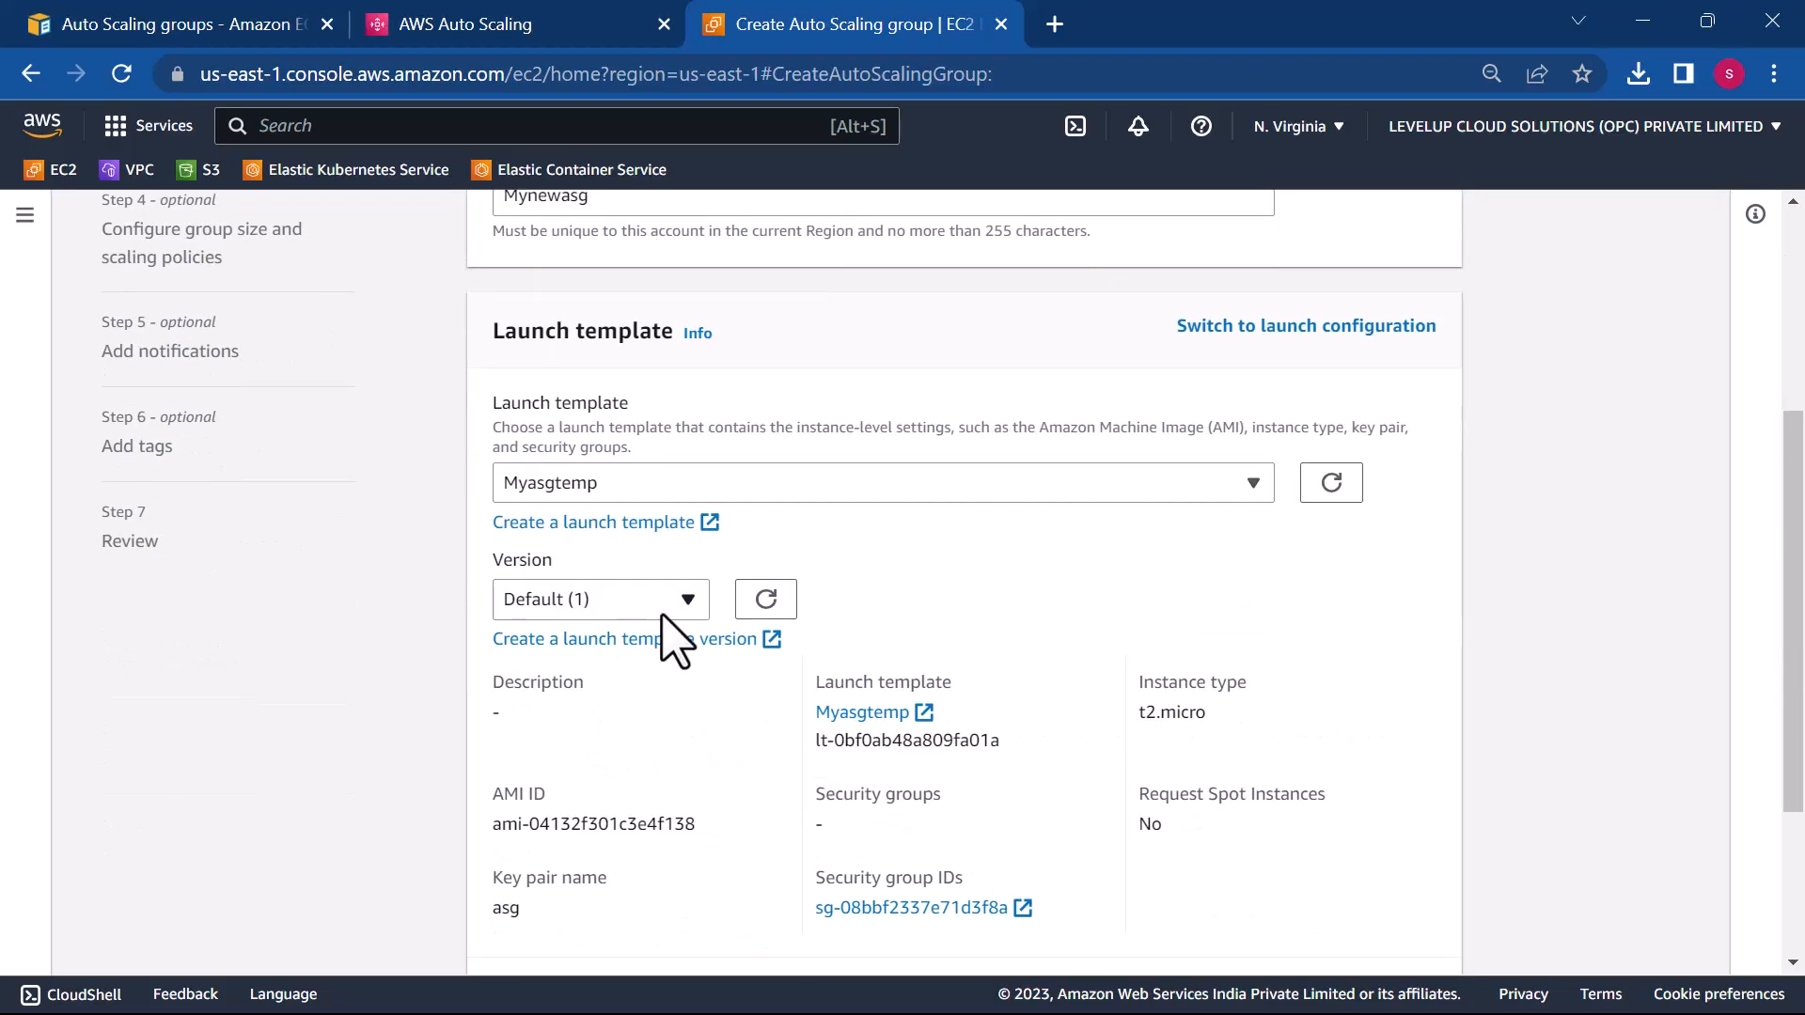
{"action": "scroll", "coordinate": [894, 691], "scroll_direction": "down", "scroll_amount": 3}
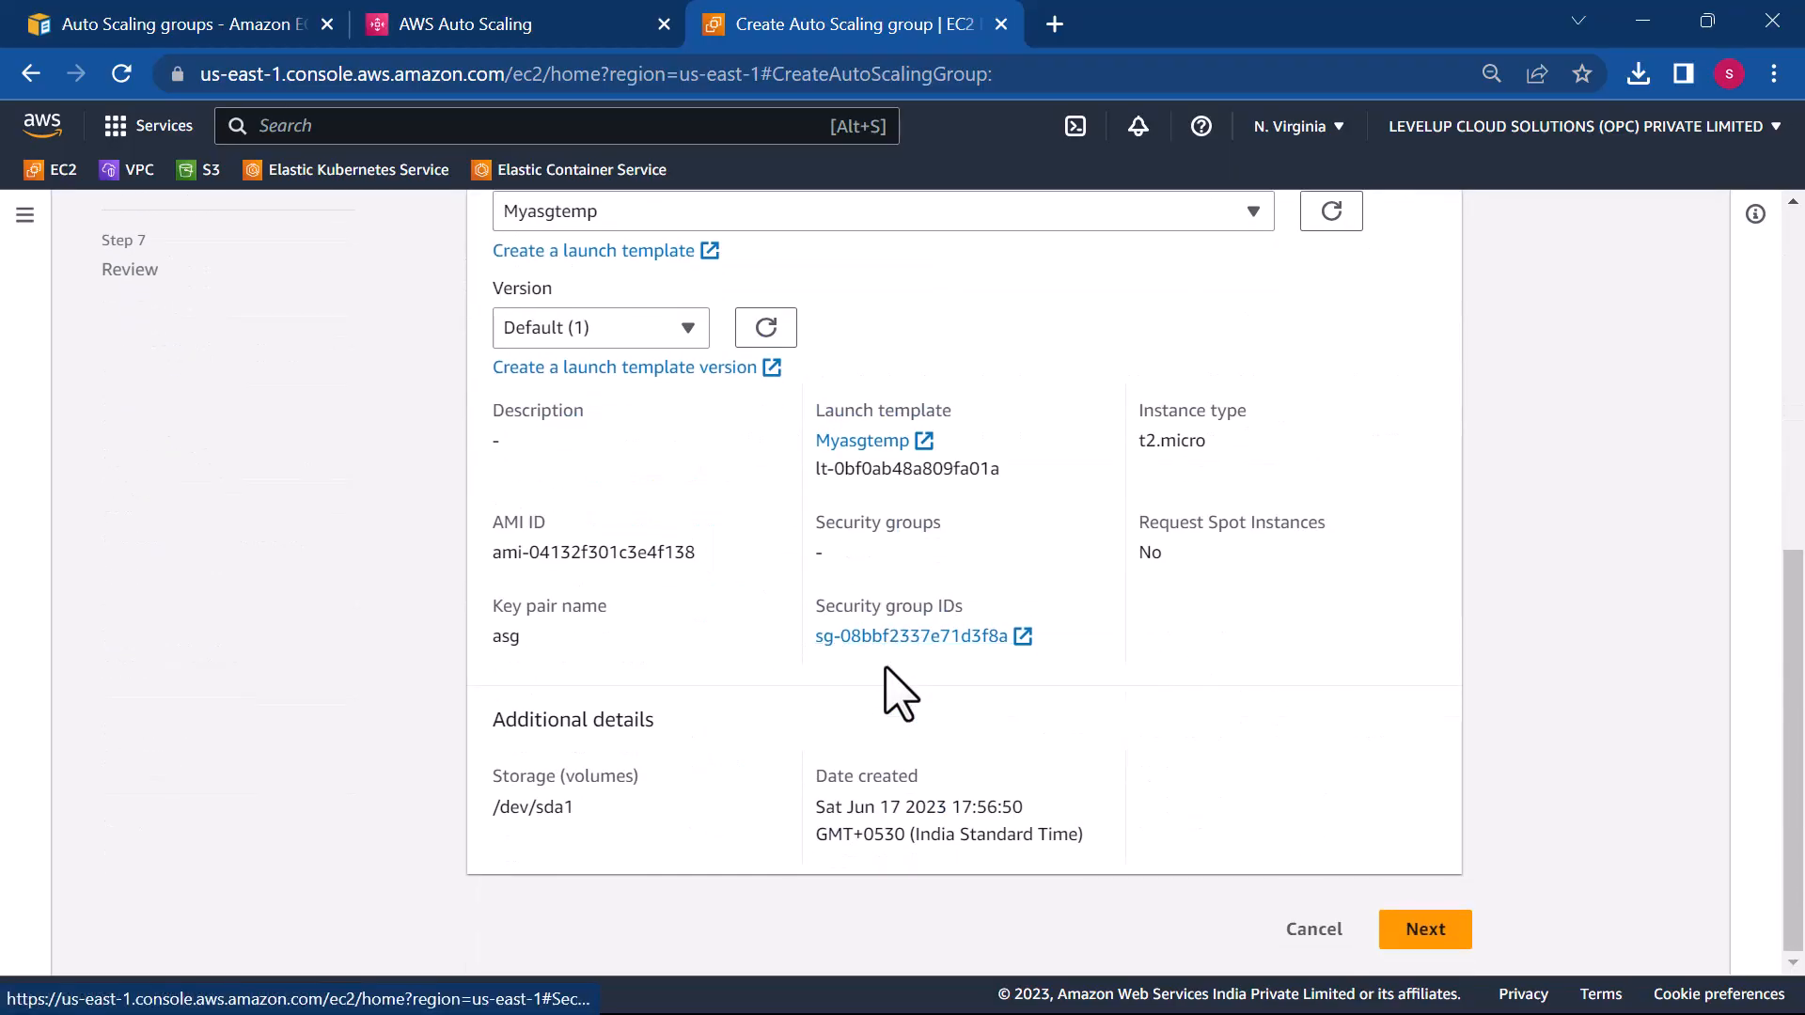
{"action": "scroll", "coordinate": [893, 691], "scroll_direction": "up", "scroll_amount": 6}
{"action": "scroll", "coordinate": [893, 691], "scroll_direction": "down", "scroll_amount": 6}
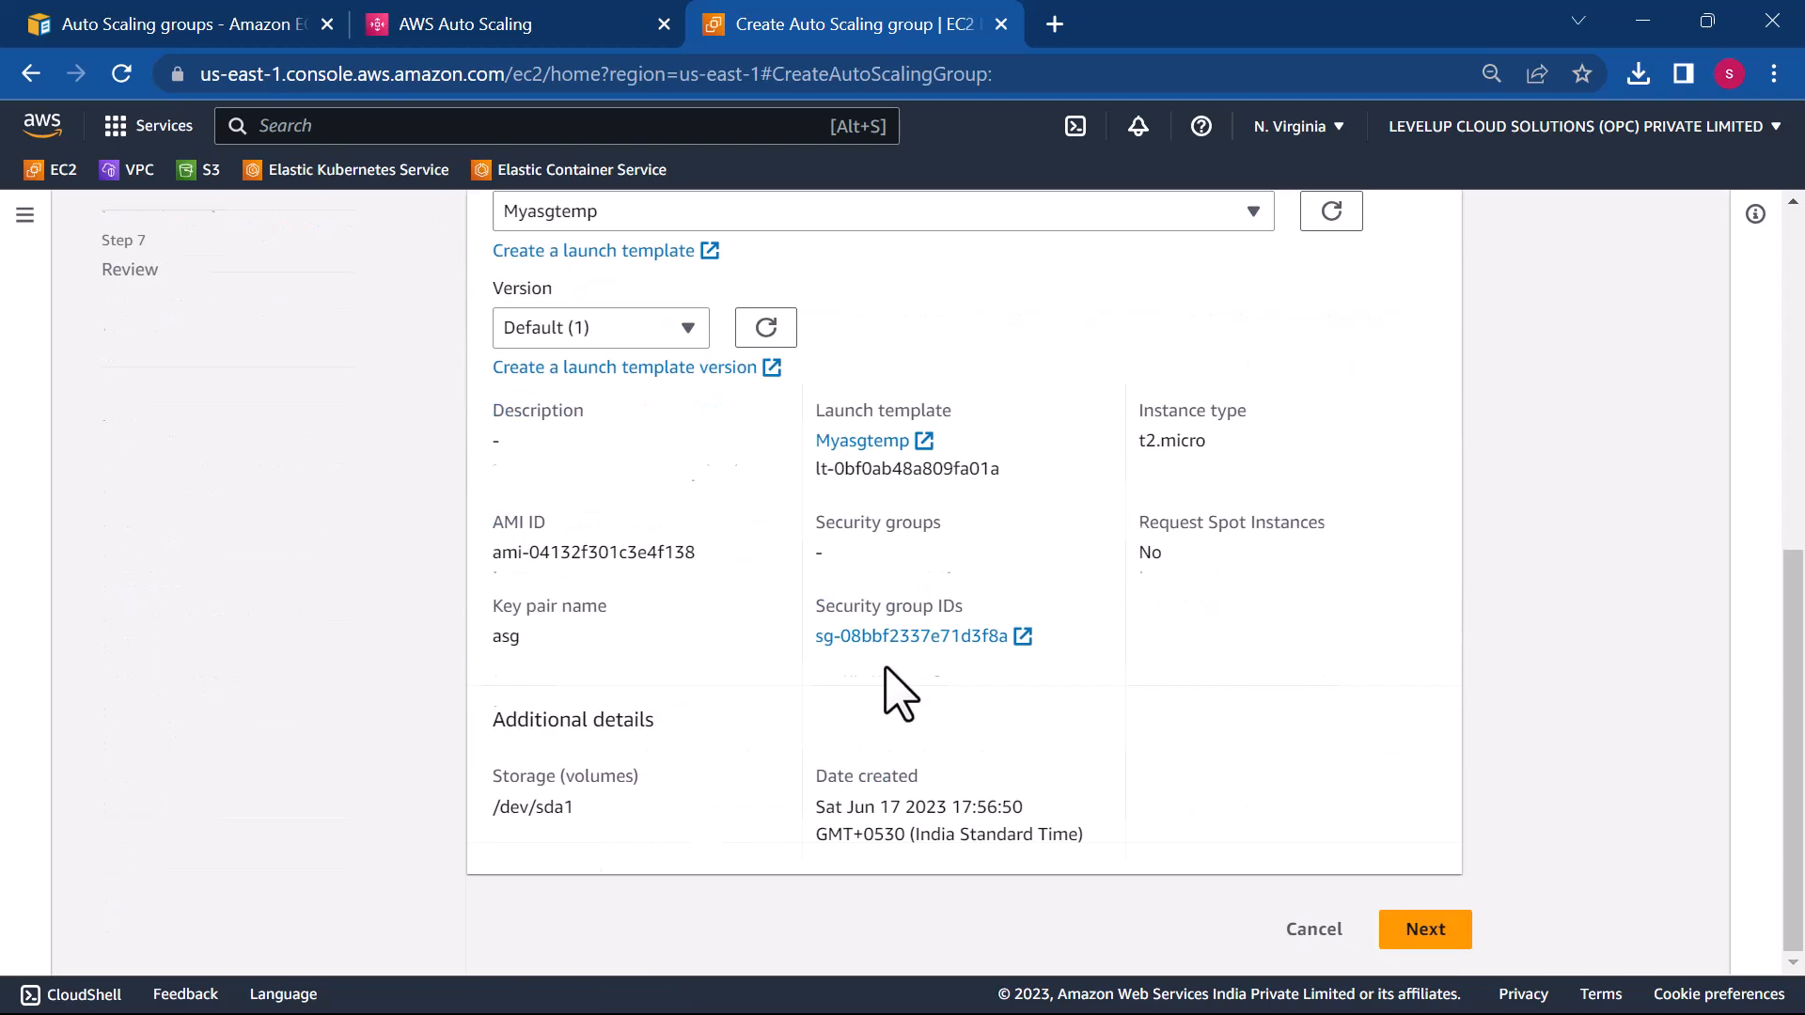
{"action": "left_click", "coordinate": [1452, 943]}
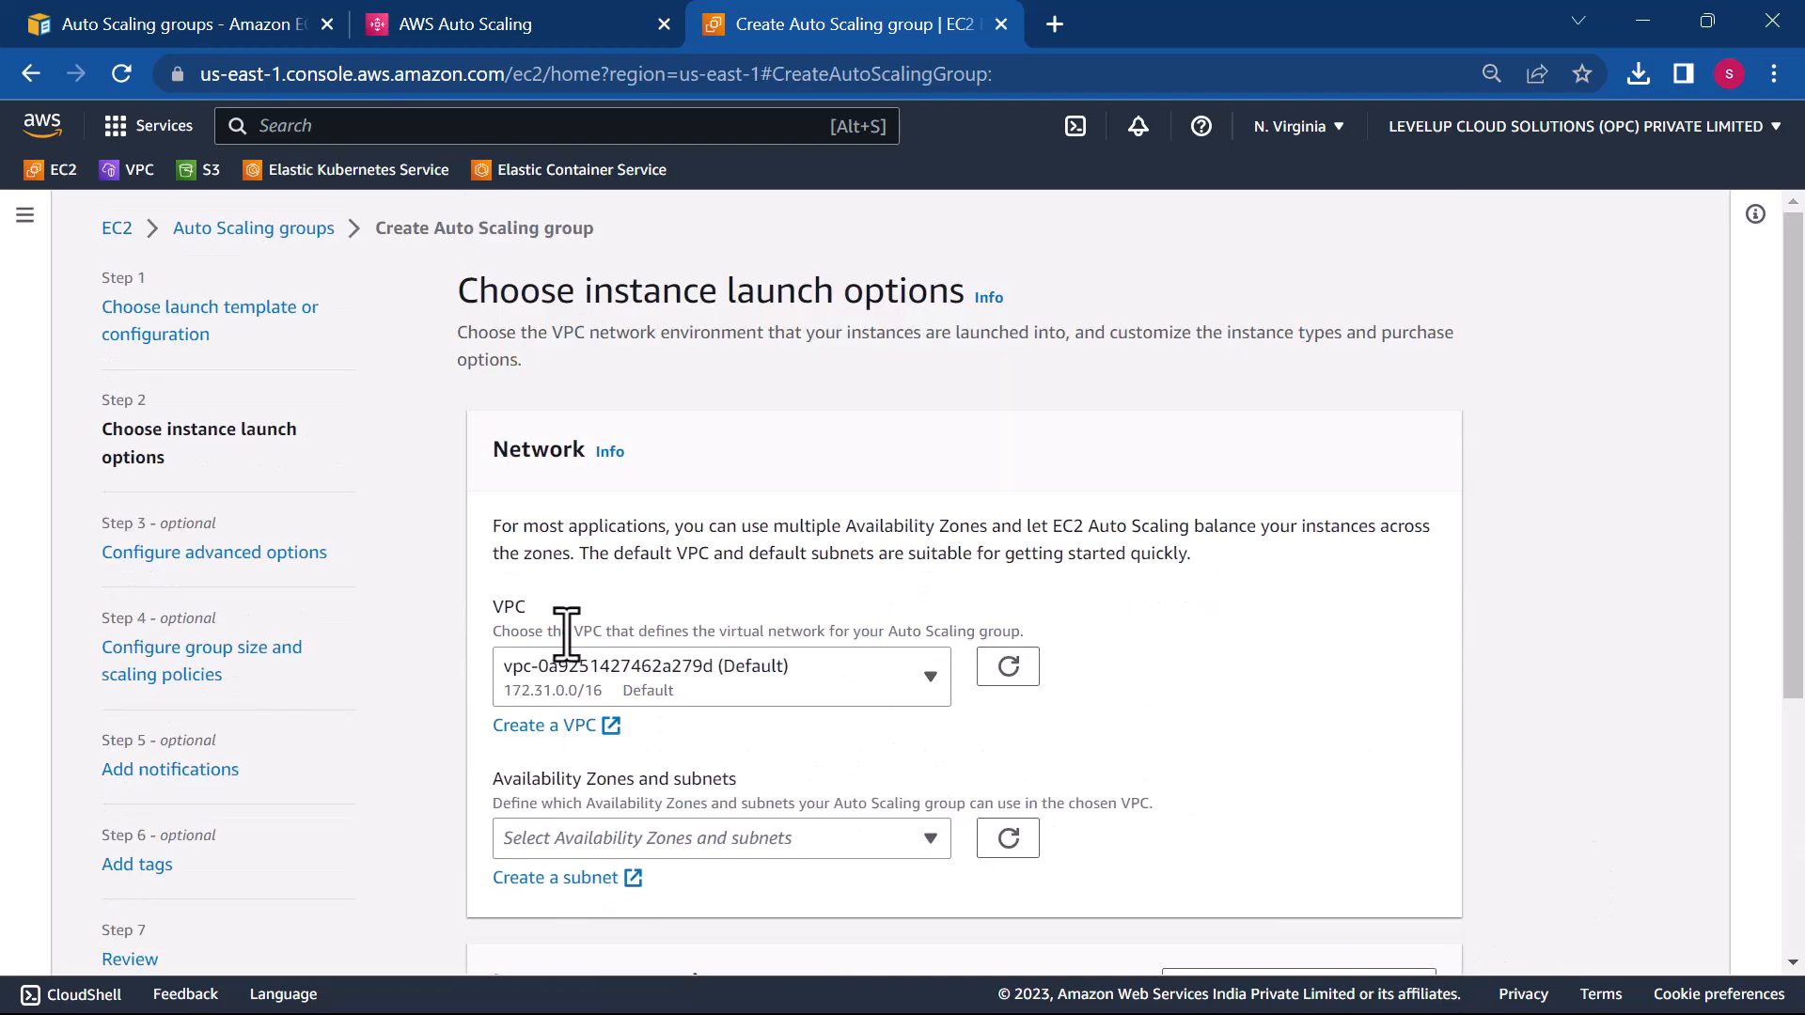
- Add the us-east-1a 172.31.32.0/20, us-east-1b 172.31.0.0/20 and us-east-1b RDS-Pvt-subnet-2 subnets in the default VPC
{"action": "scroll", "coordinate": [816, 798], "scroll_direction": "down", "scroll_amount": 2}
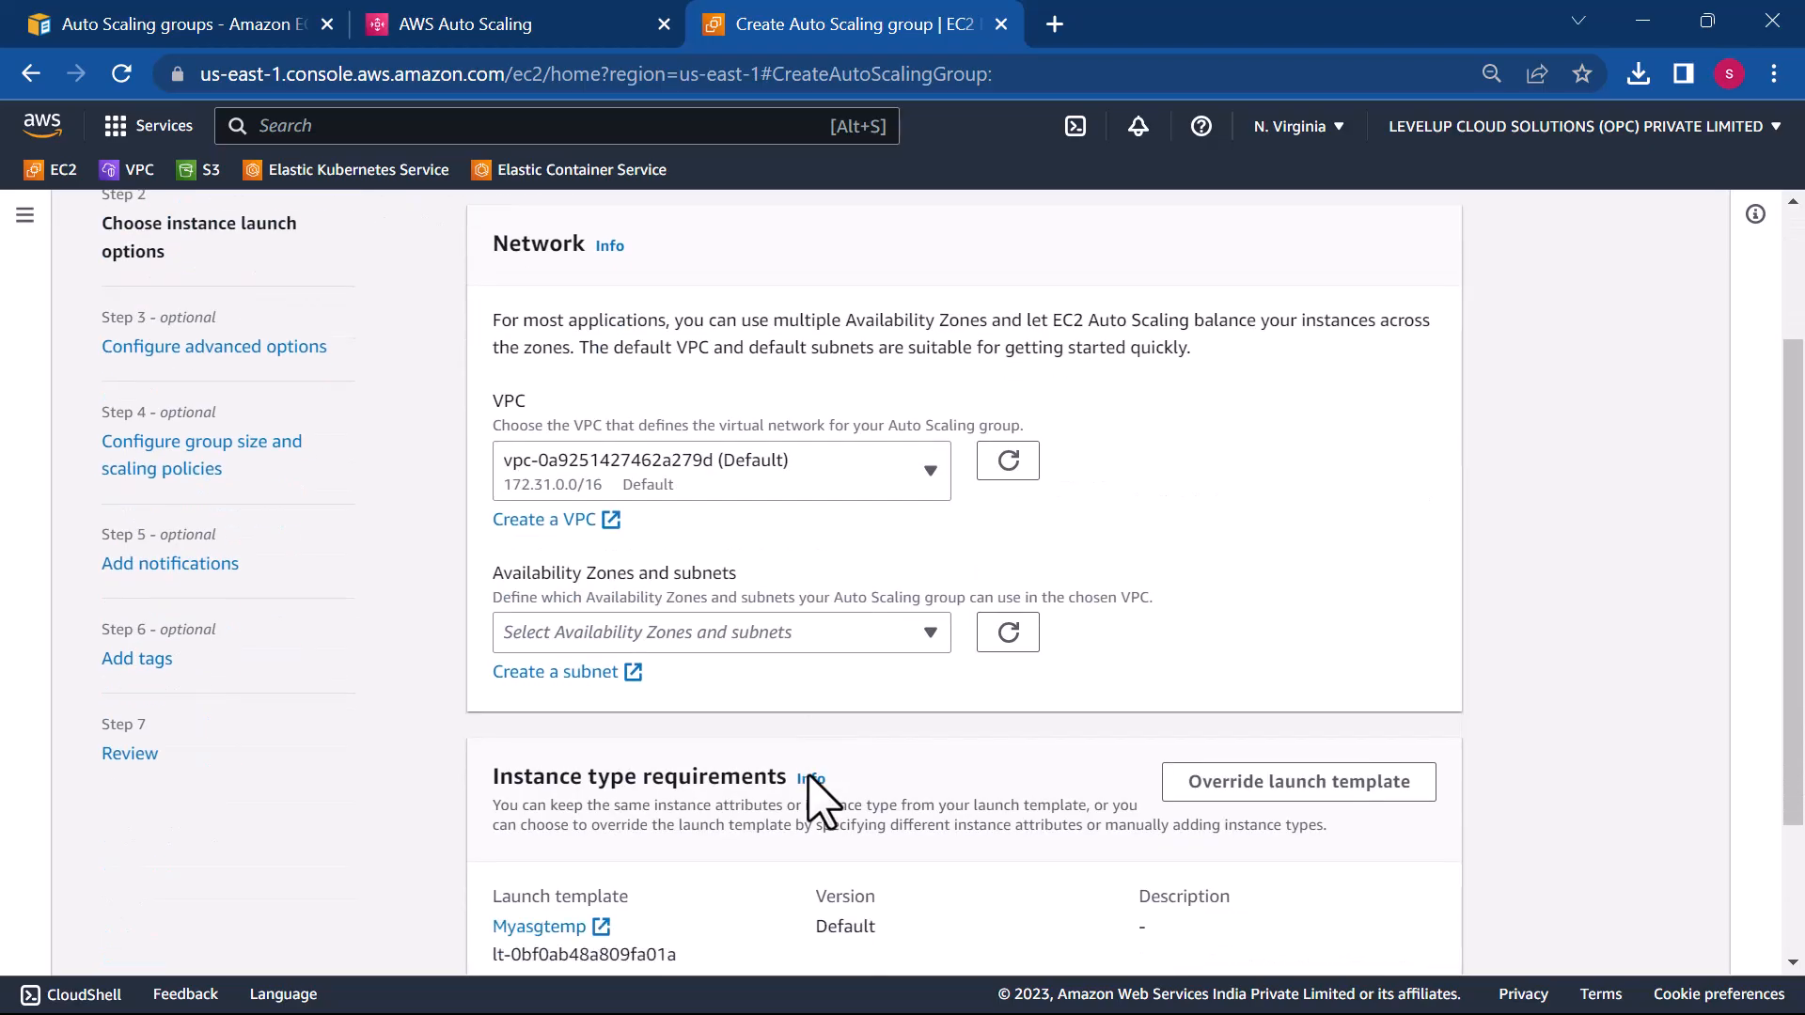
{"action": "left_click", "coordinate": [793, 668]}
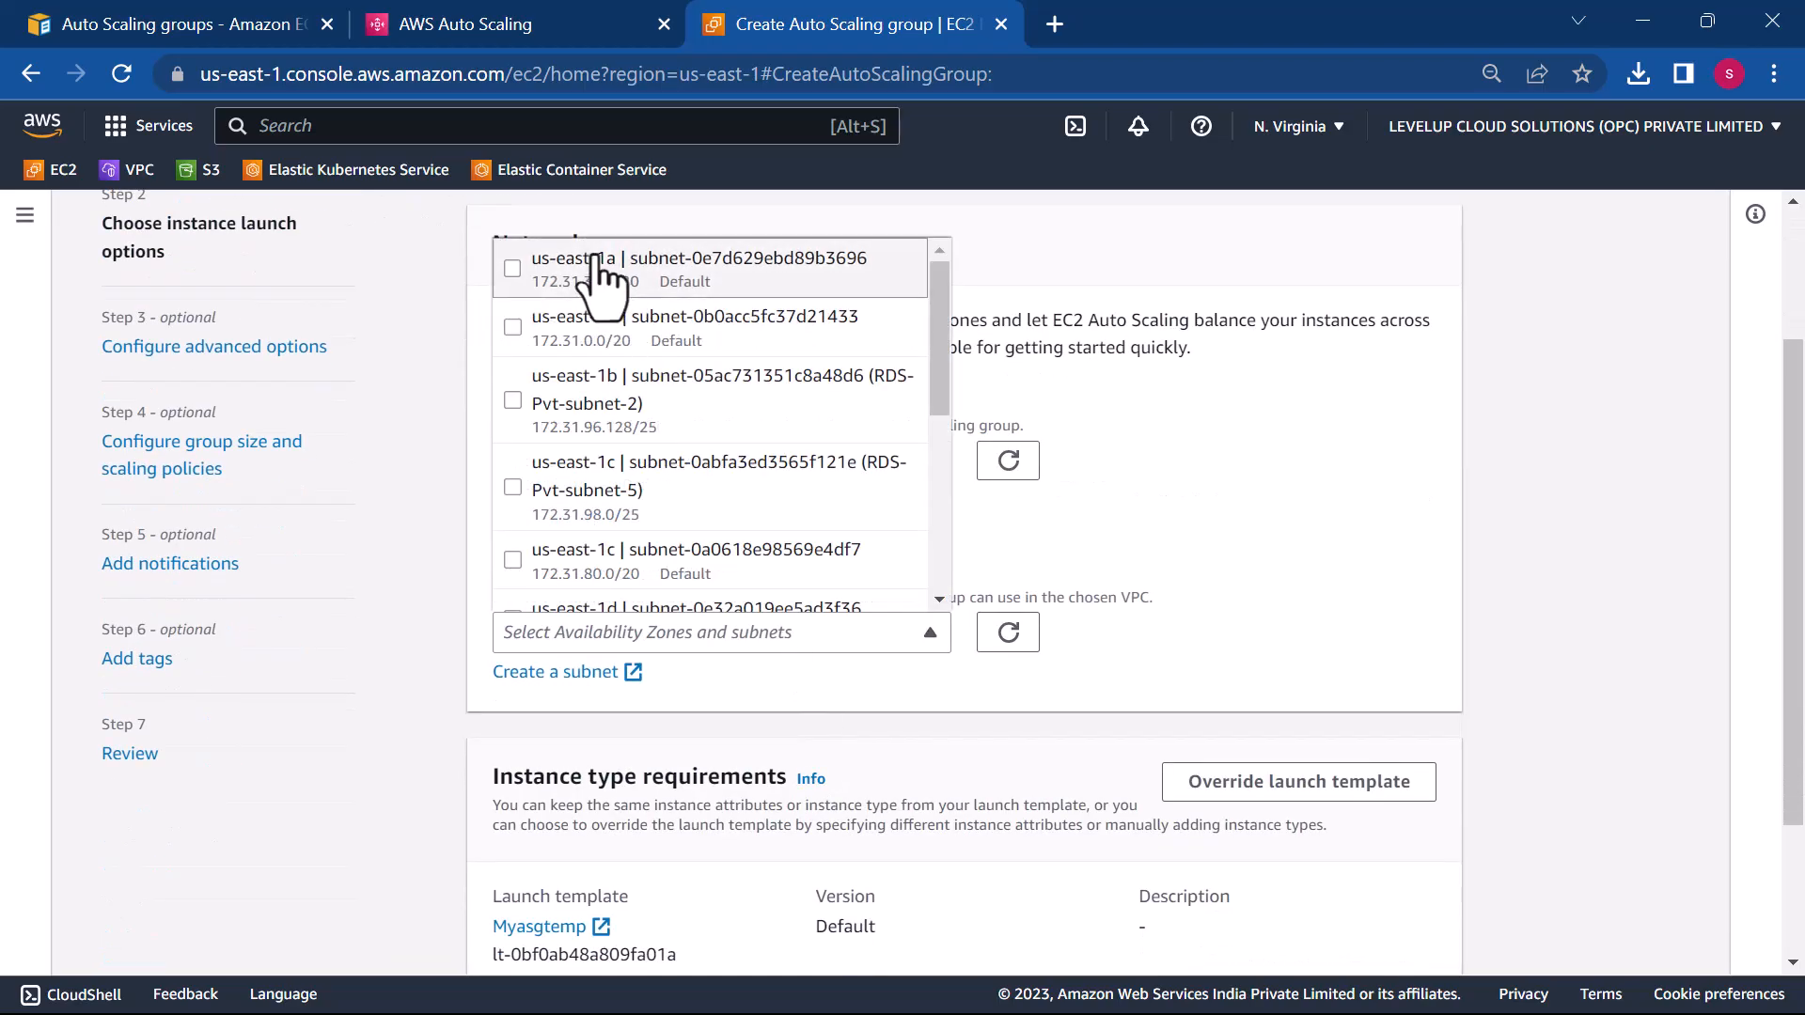
{"action": "left_click", "coordinate": [591, 266]}
{"action": "left_click", "coordinate": [816, 639]}
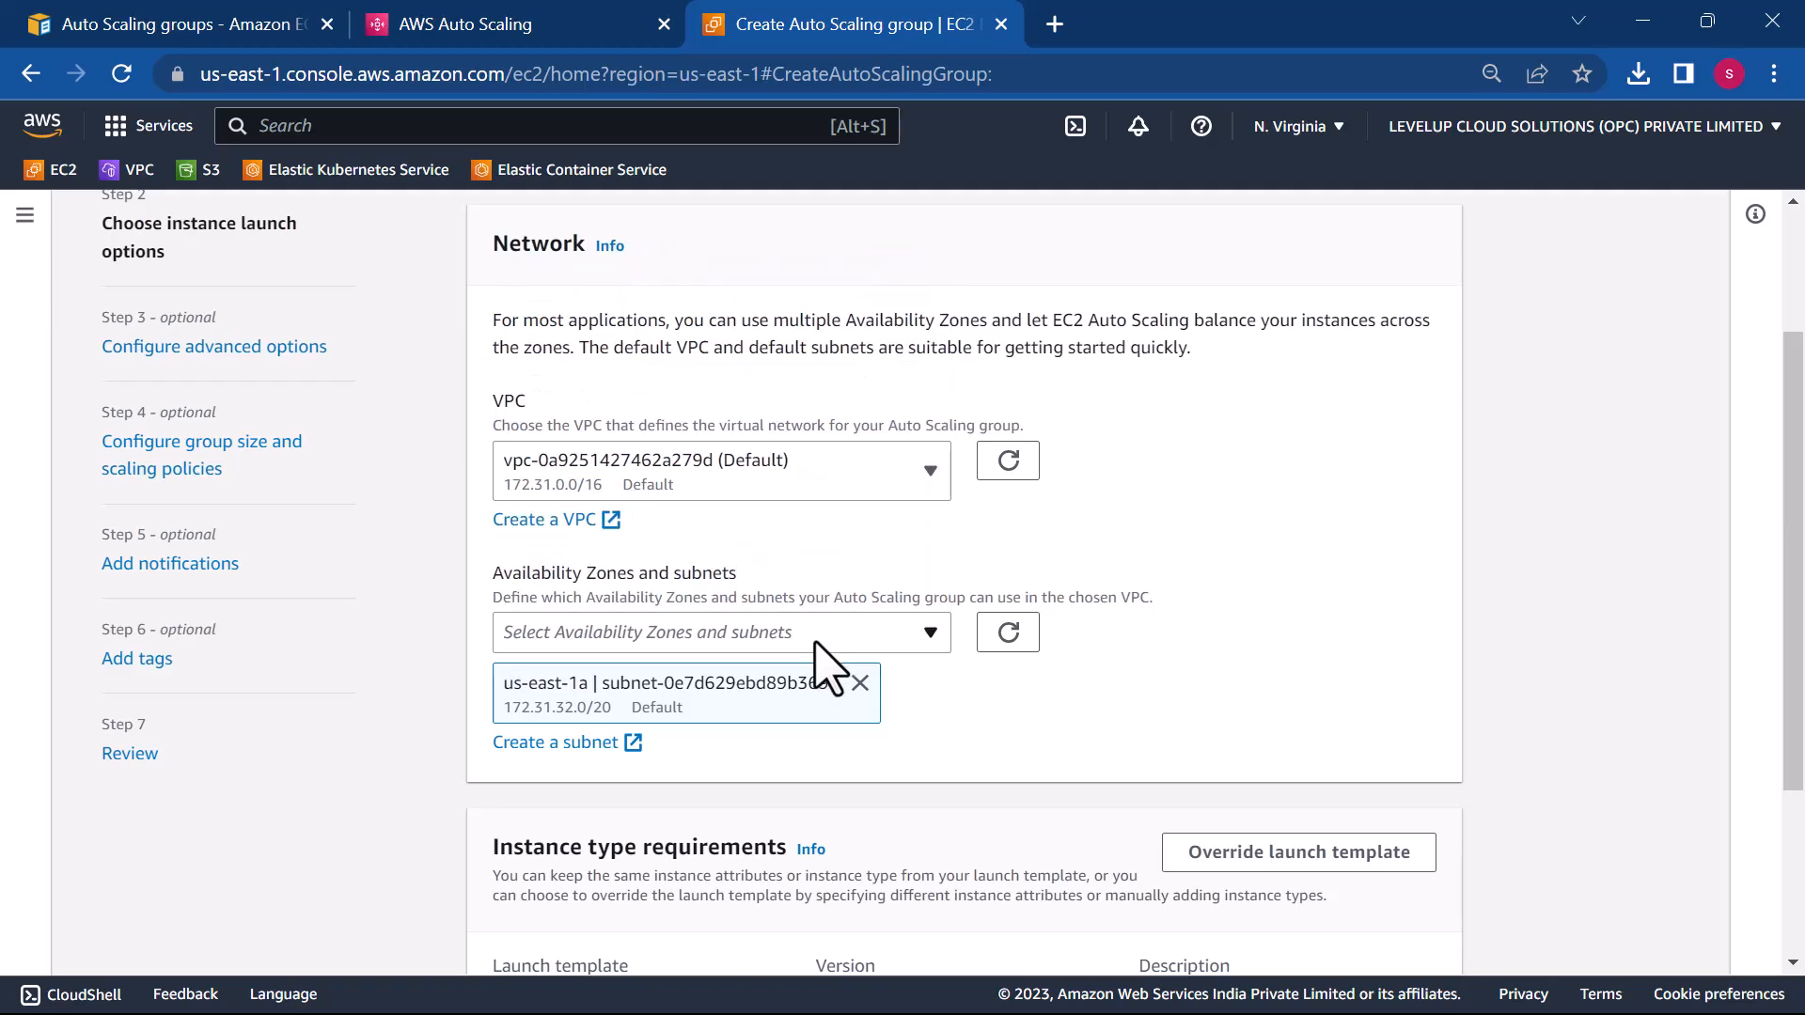
{"action": "left_click", "coordinate": [816, 647]}
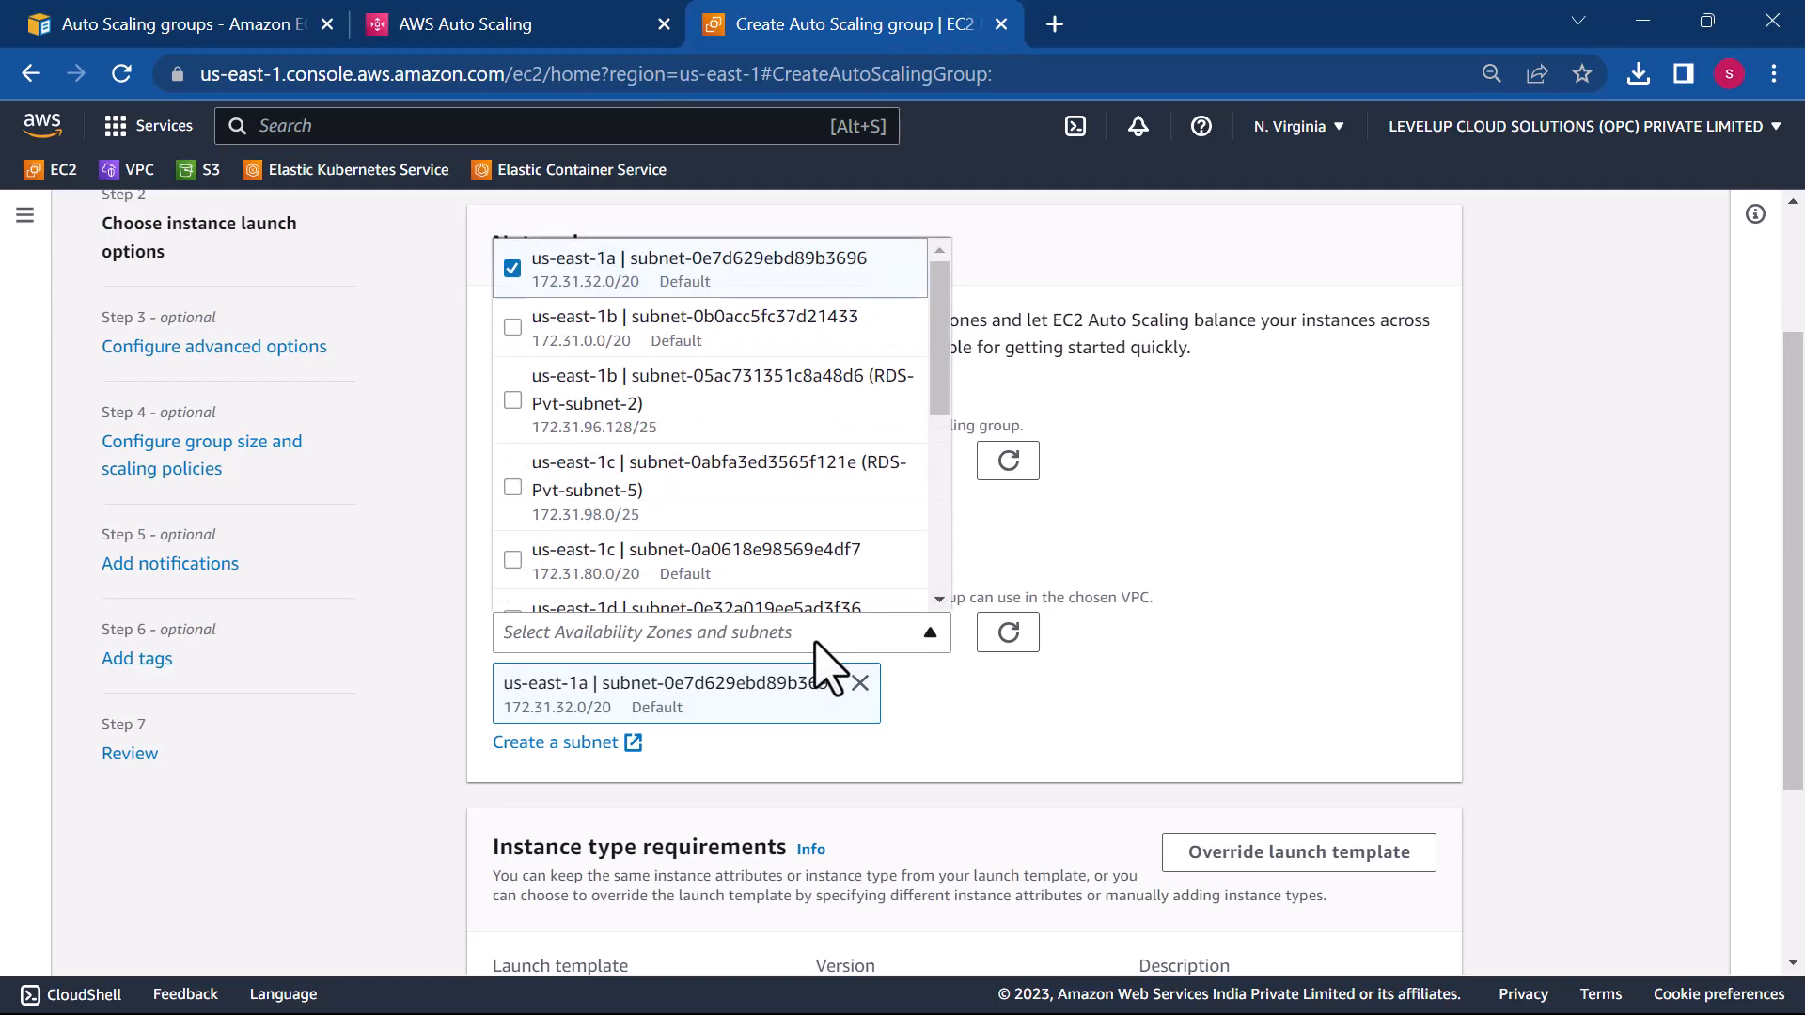
{"action": "left_click", "coordinate": [538, 331]}
{"action": "left_click", "coordinate": [598, 400]}
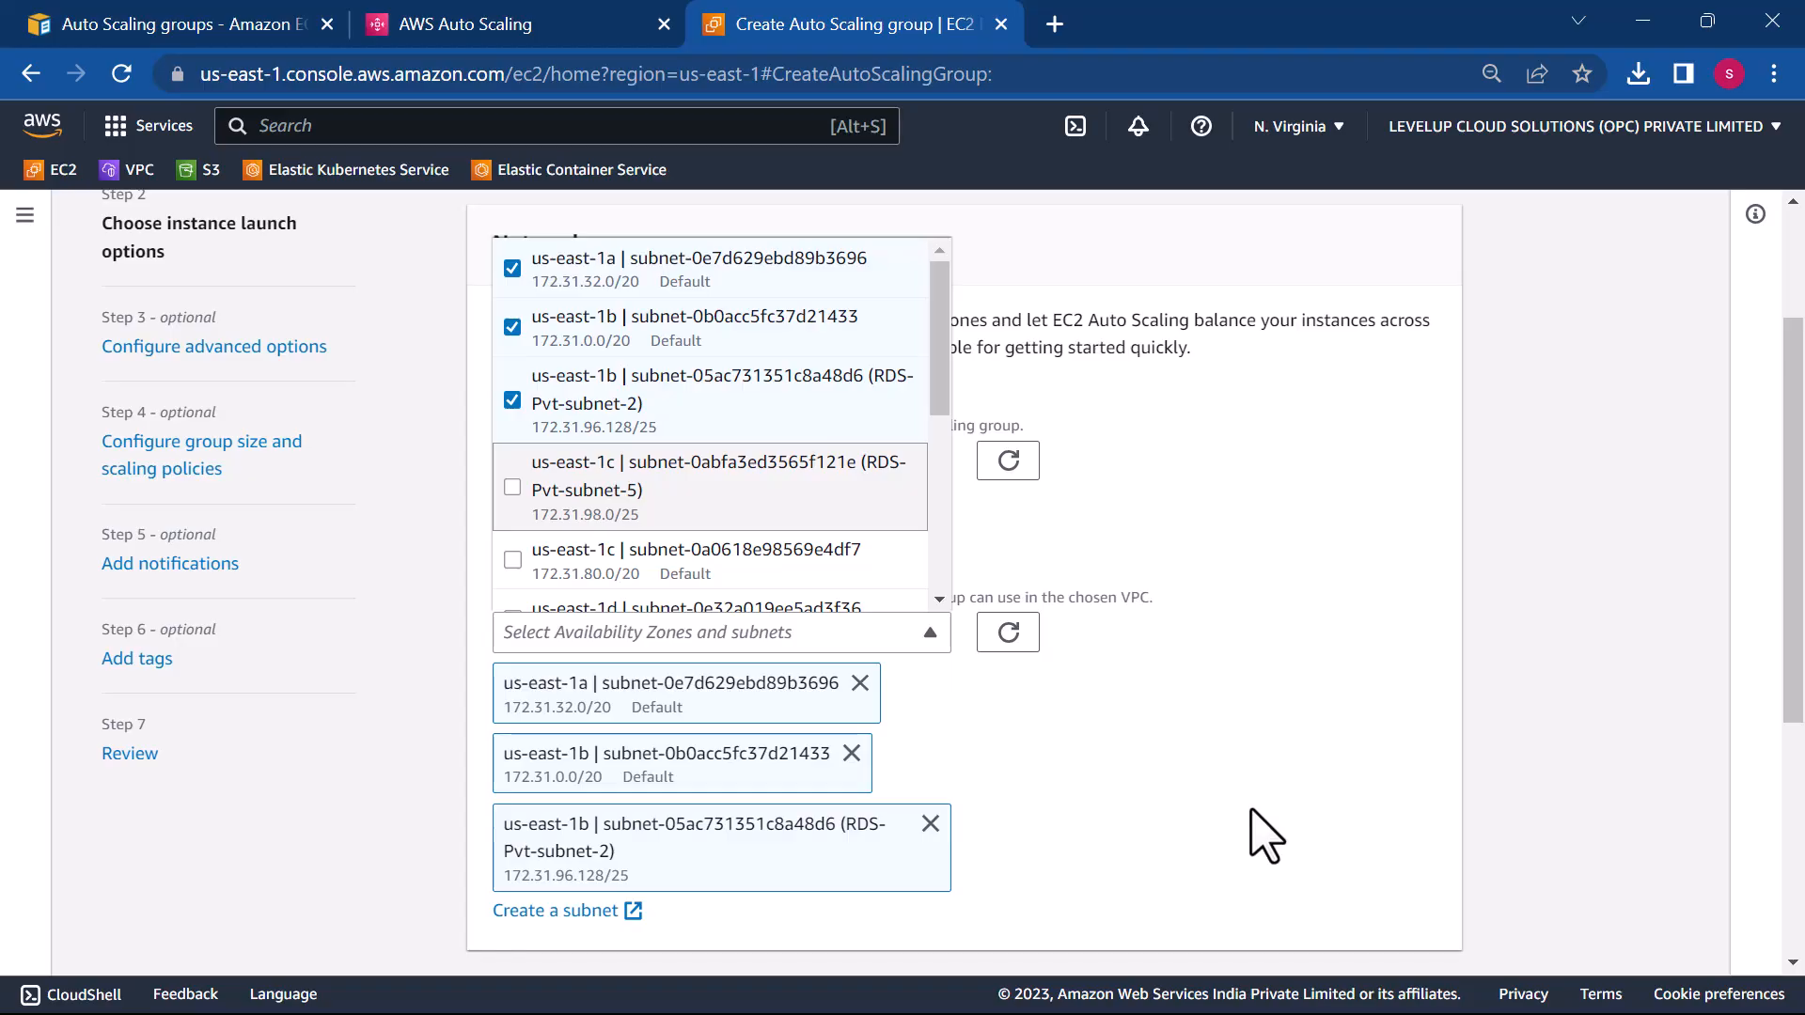
{"action": "left_click", "coordinate": [1175, 832]}
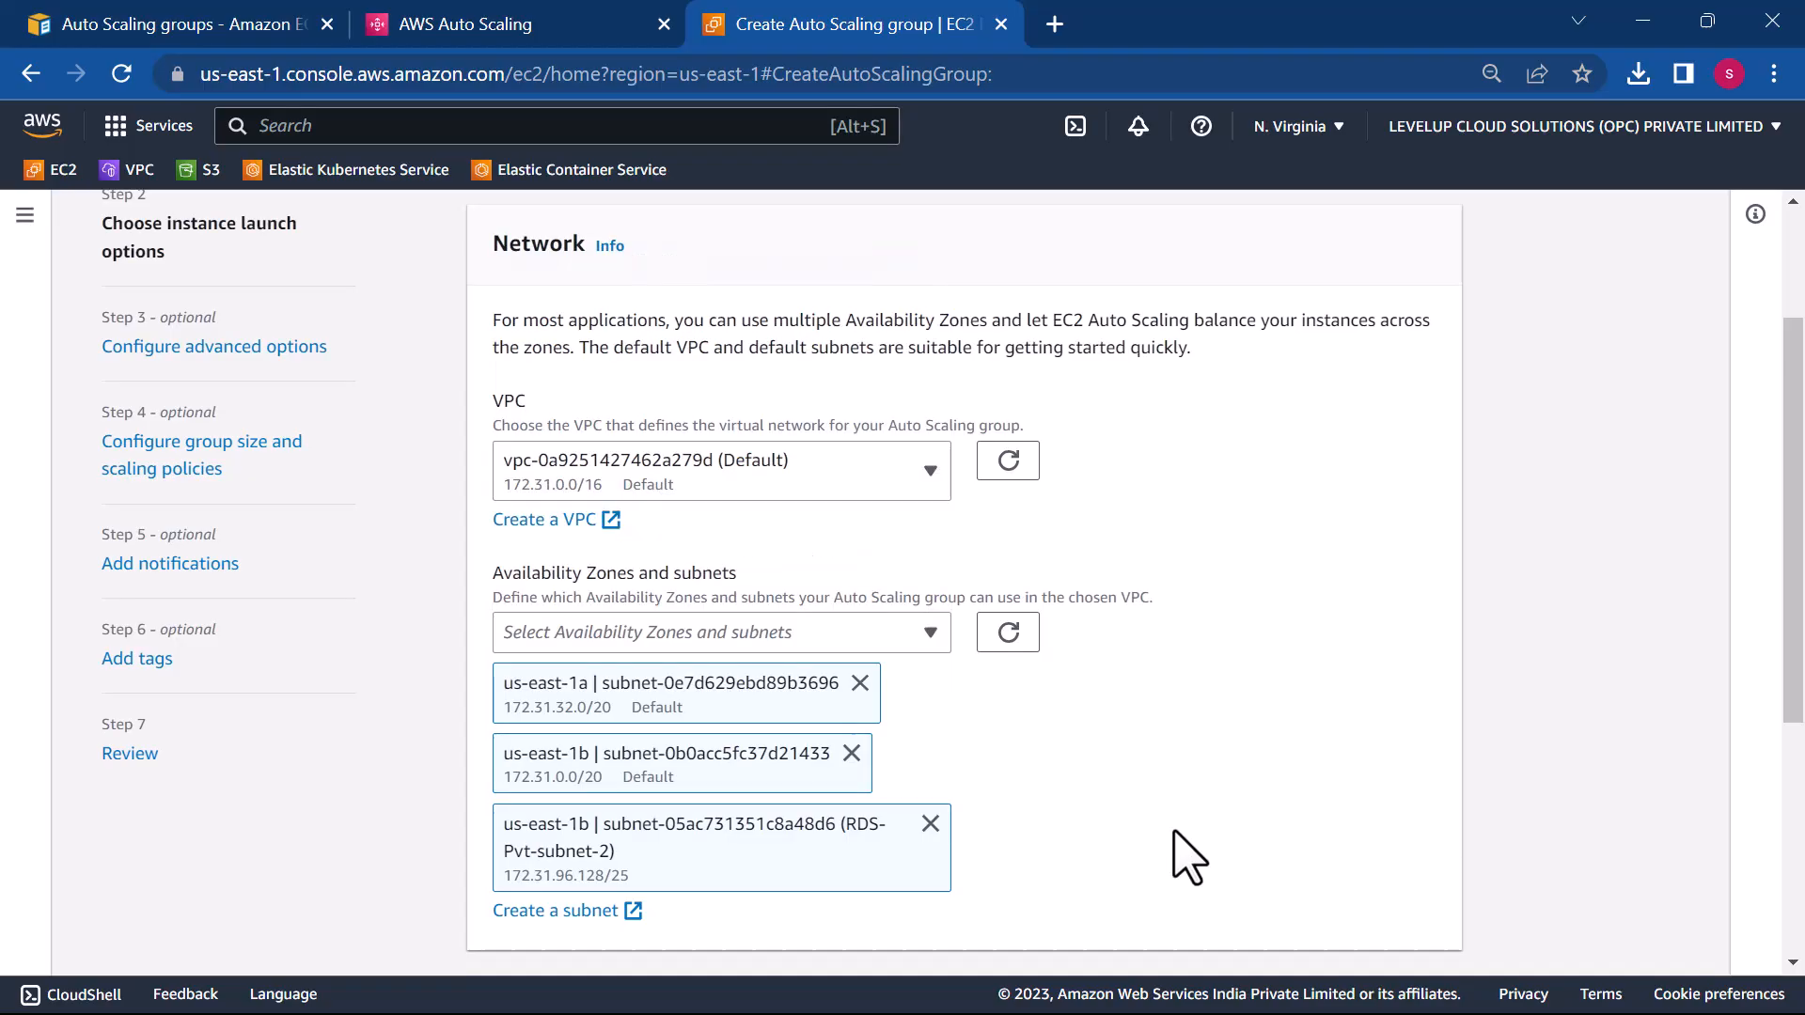
- Keep the instance type requirements from the Myasgtemp launch template and continue to the advanced options
{"action": "scroll", "coordinate": [1174, 832], "scroll_direction": "down", "scroll_amount": 5}
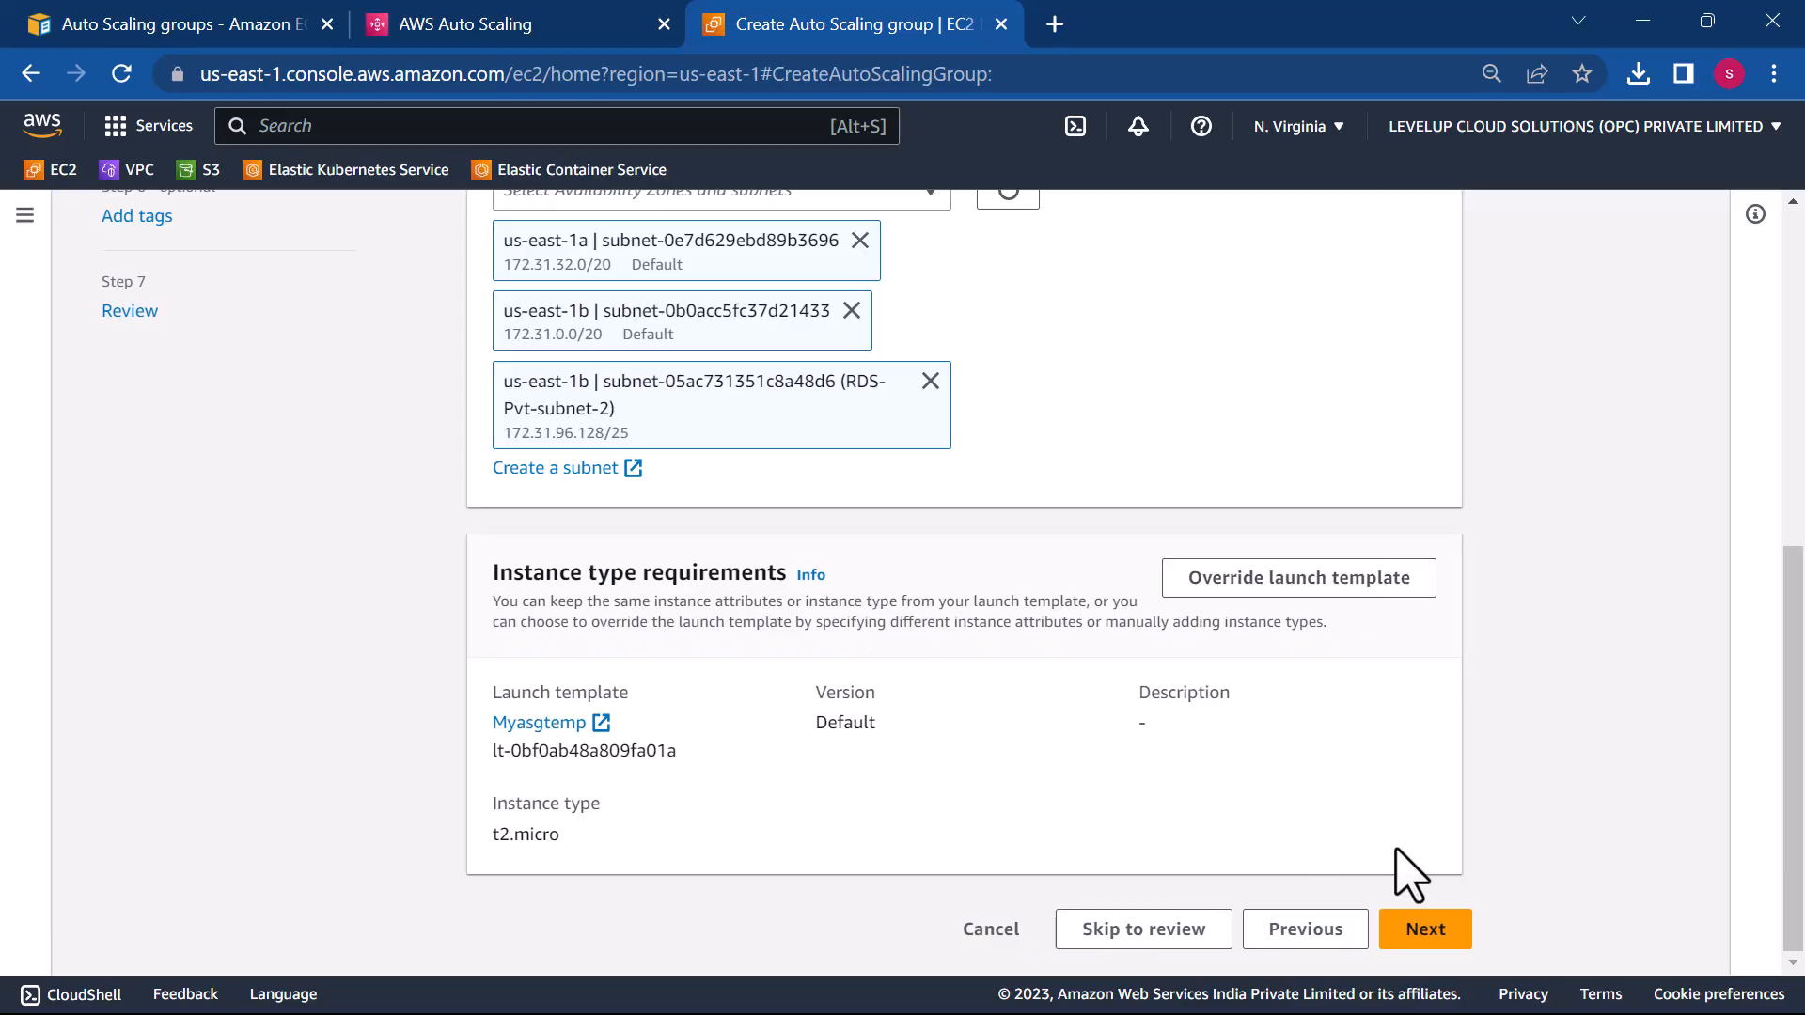
{"action": "left_click", "coordinate": [1415, 929]}
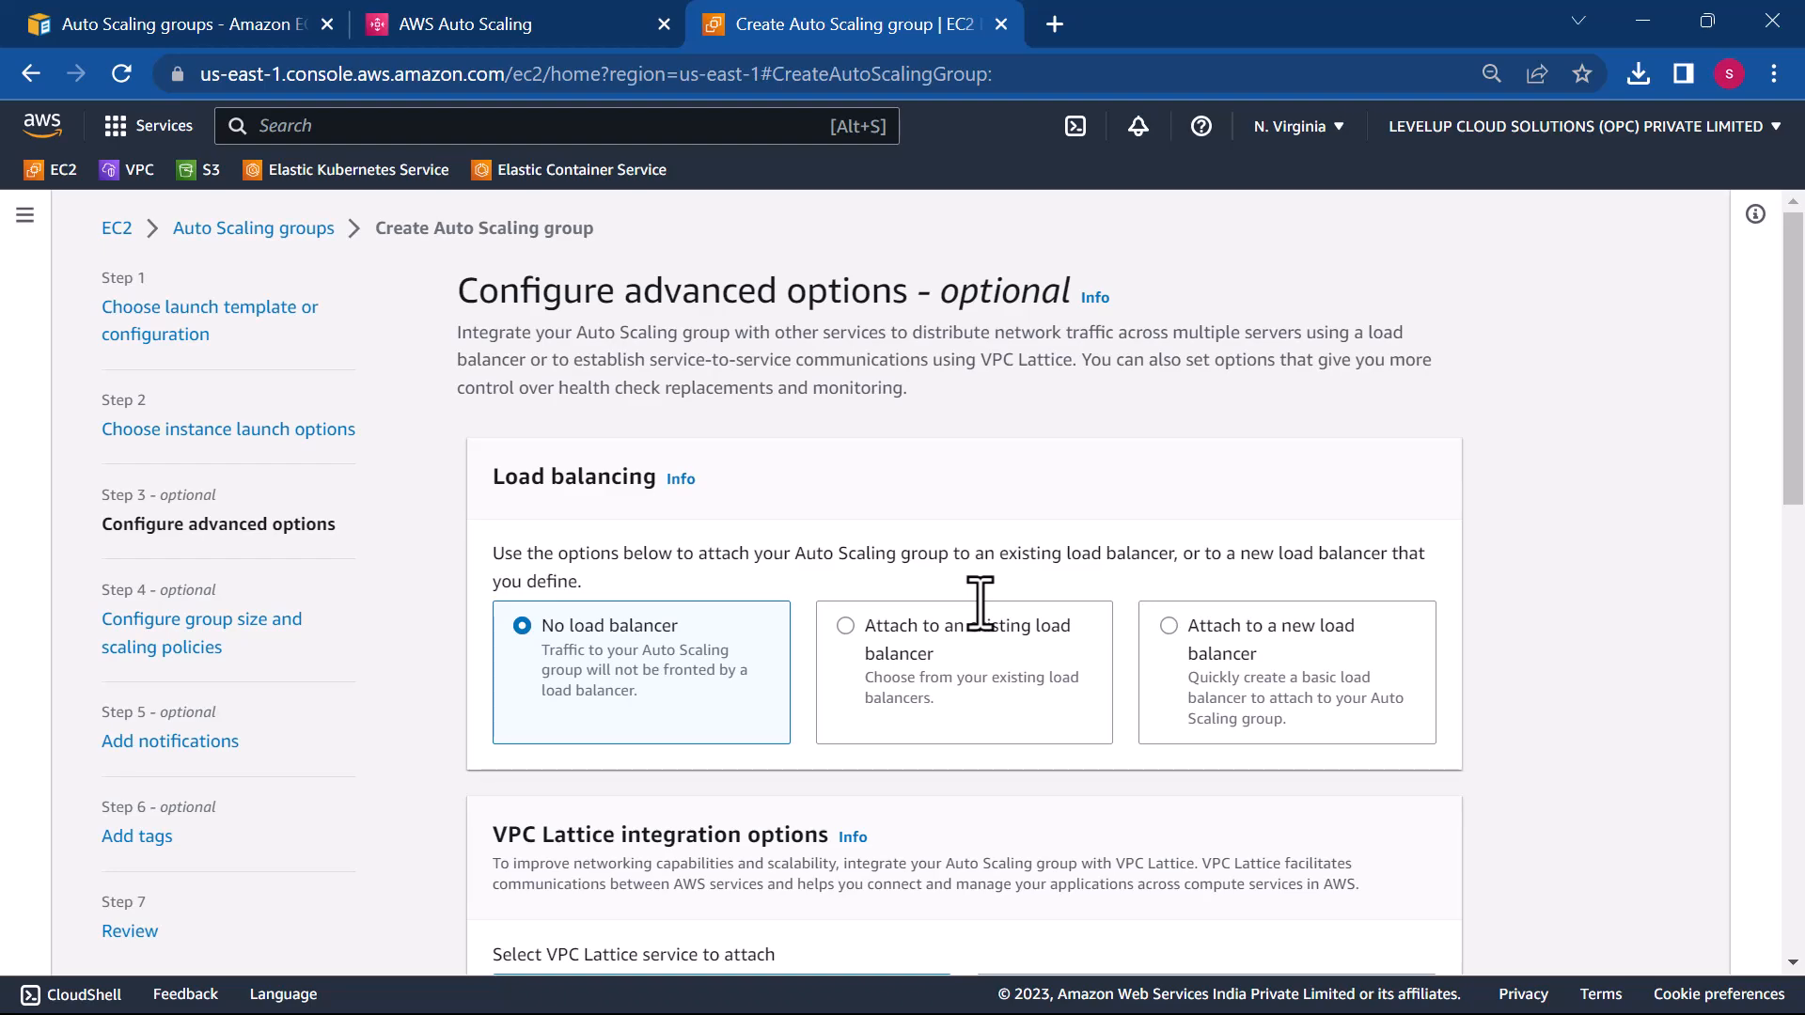
{"action": "scroll", "coordinate": [979, 602], "scroll_direction": "down", "scroll_amount": 1}
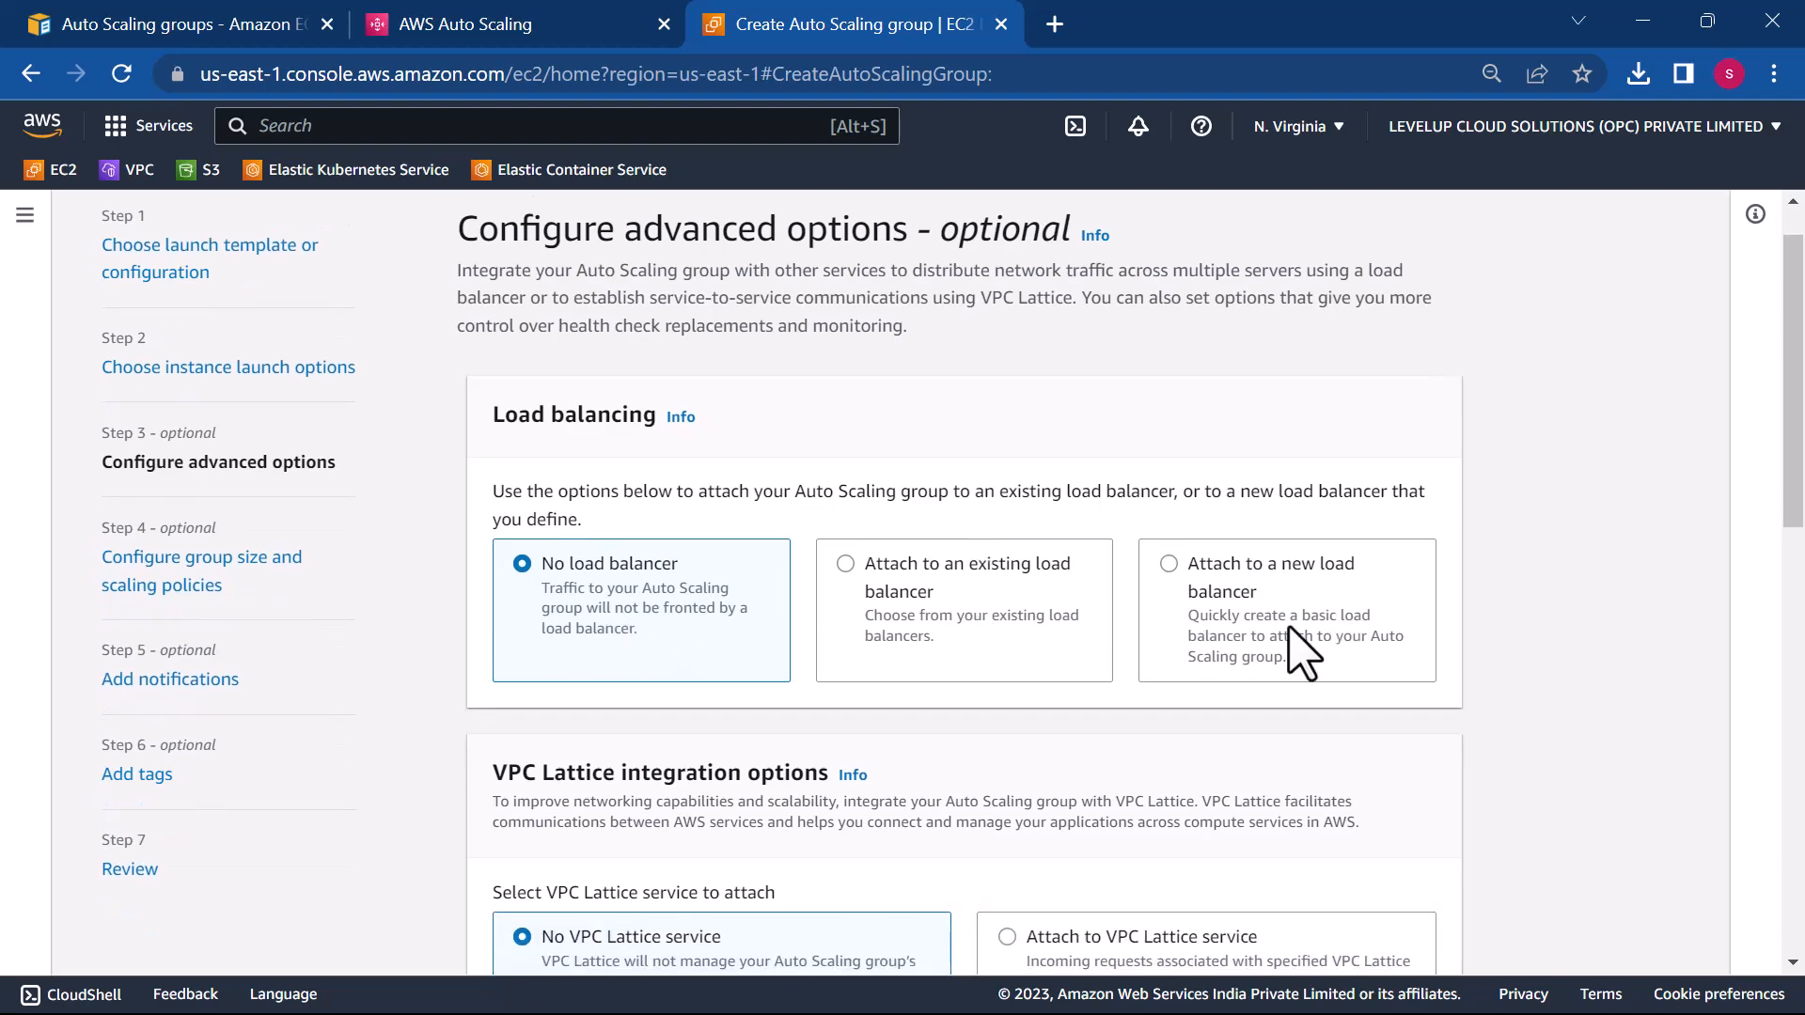
- Try the option to attach a new load balancer, look over its settings and return to No load balancer
{"action": "left_click", "coordinate": [1169, 564]}
{"action": "scroll", "coordinate": [1020, 799], "scroll_direction": "down", "scroll_amount": 2}
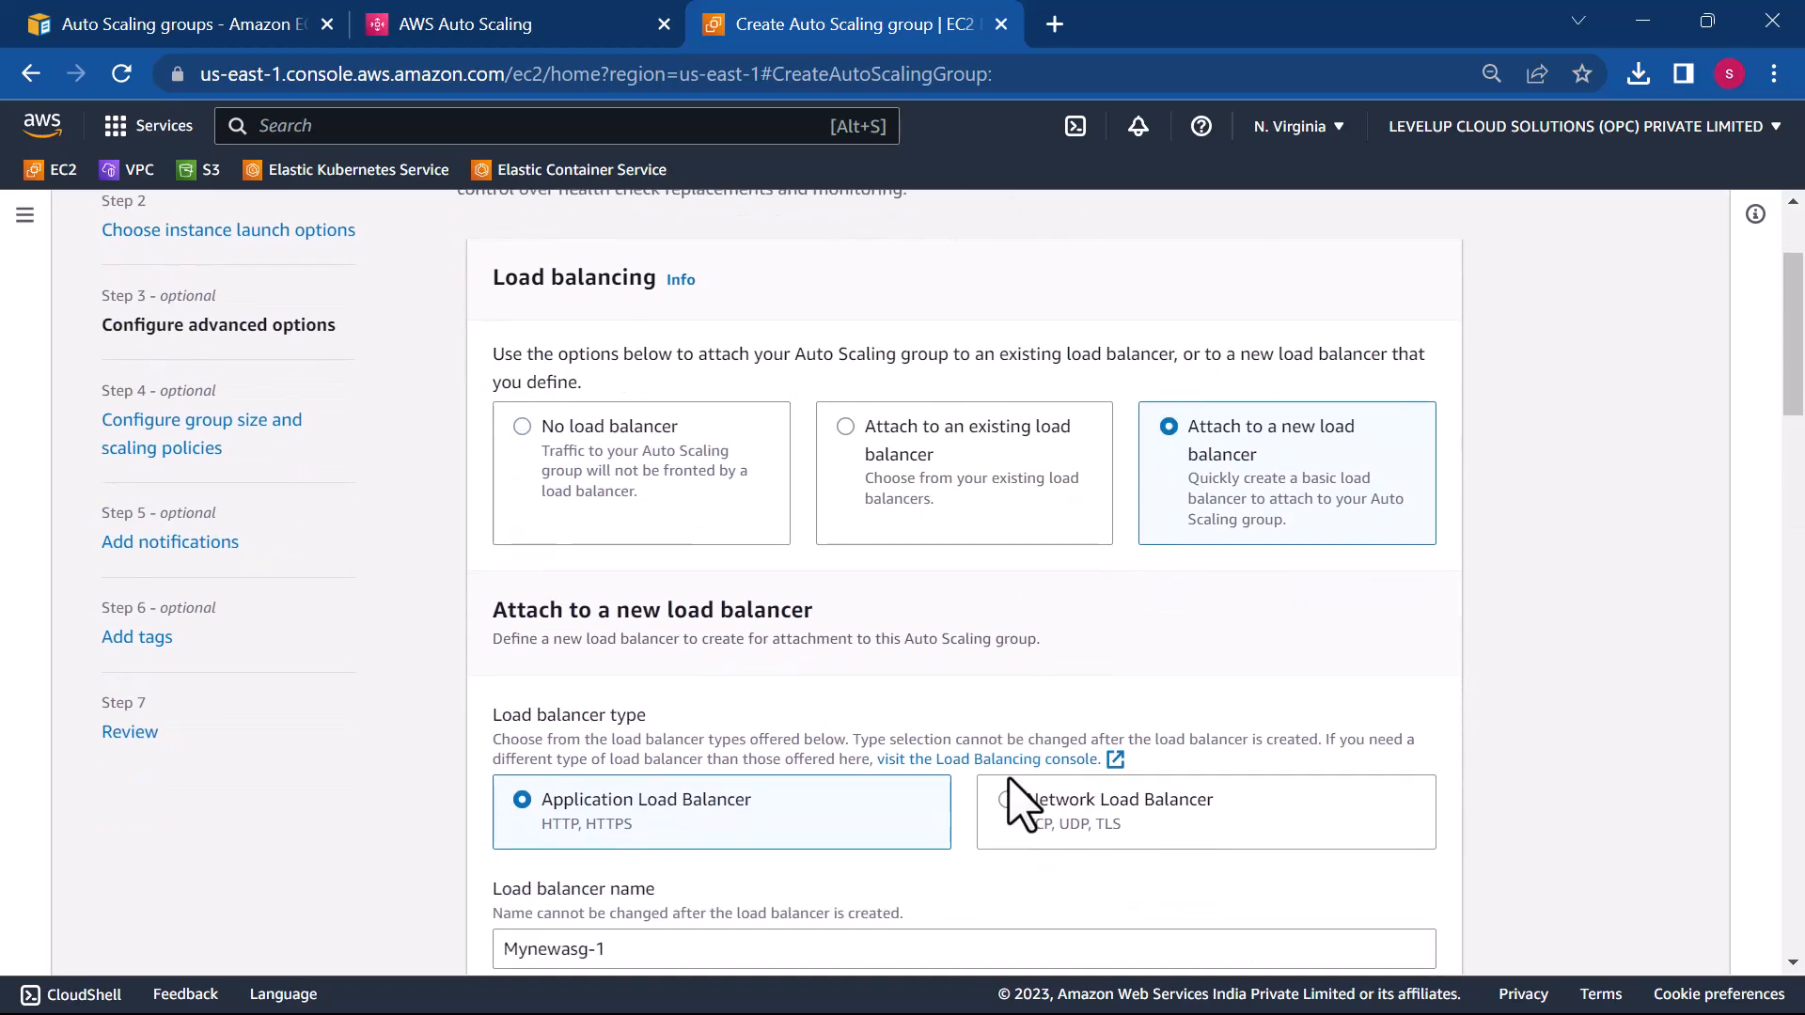
{"action": "scroll", "coordinate": [1020, 804], "scroll_direction": "down", "scroll_amount": 3}
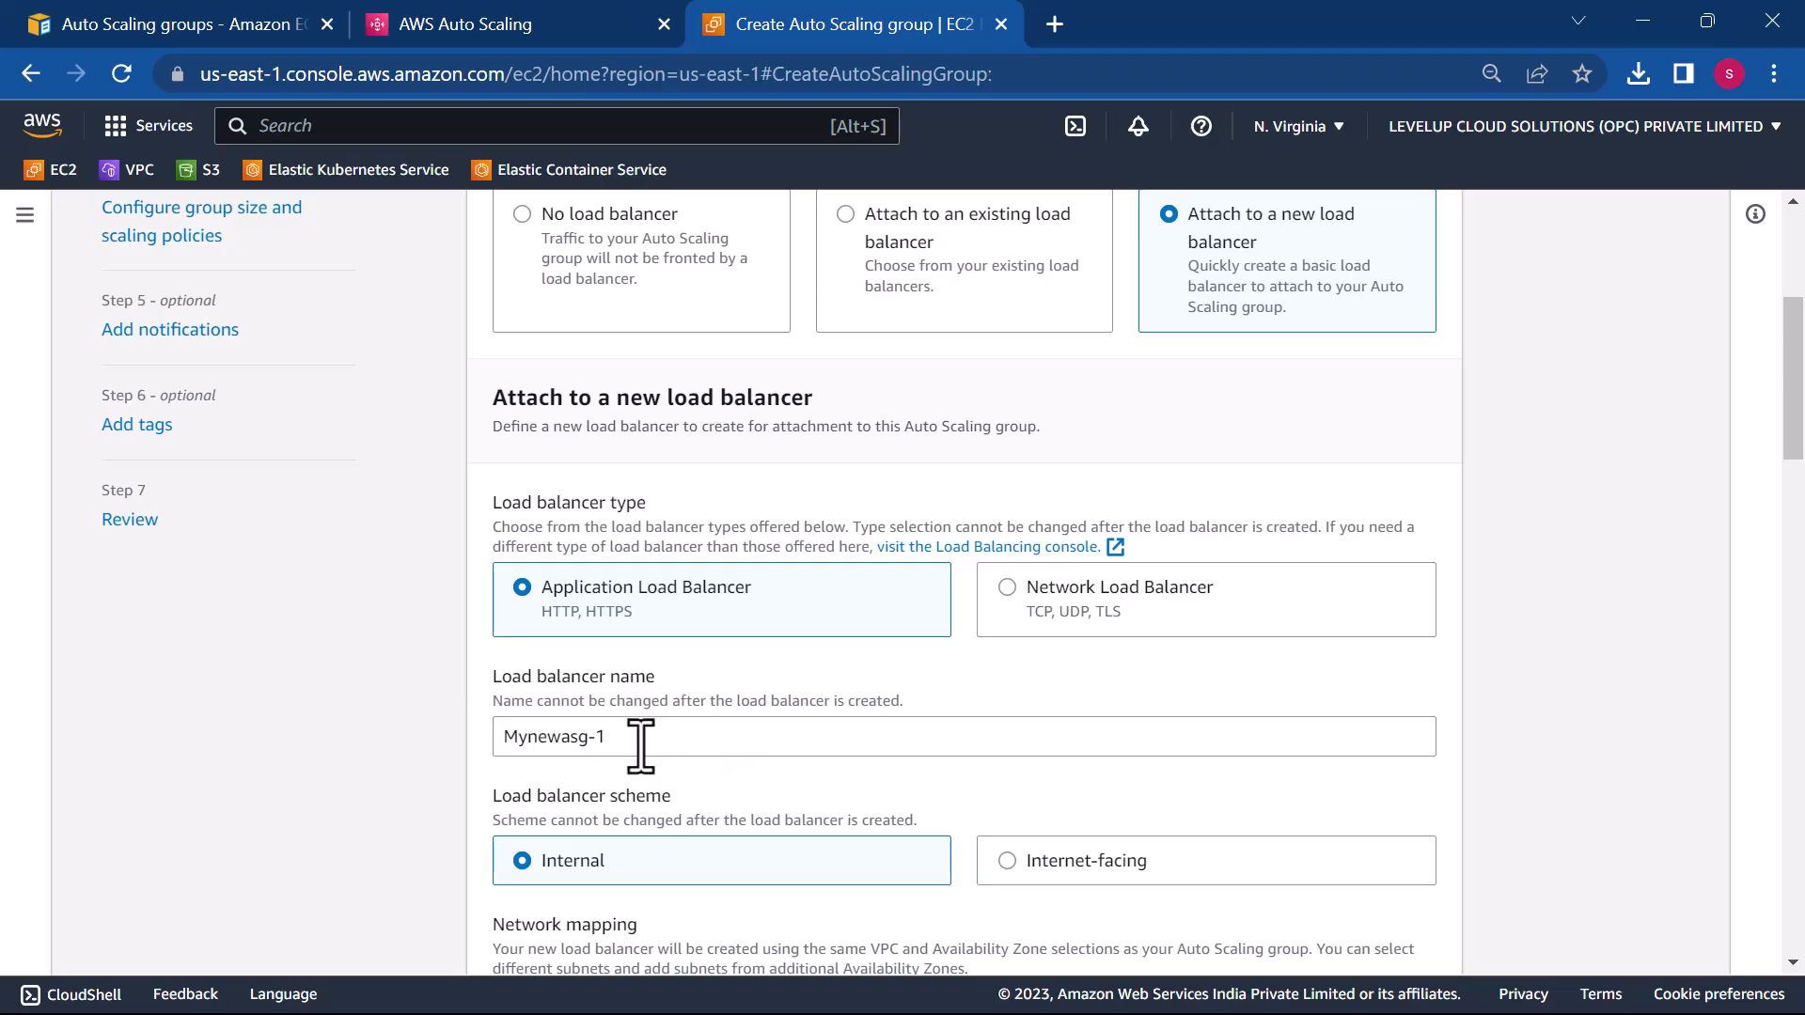
{"action": "scroll", "coordinate": [639, 746], "scroll_direction": "up", "scroll_amount": 3}
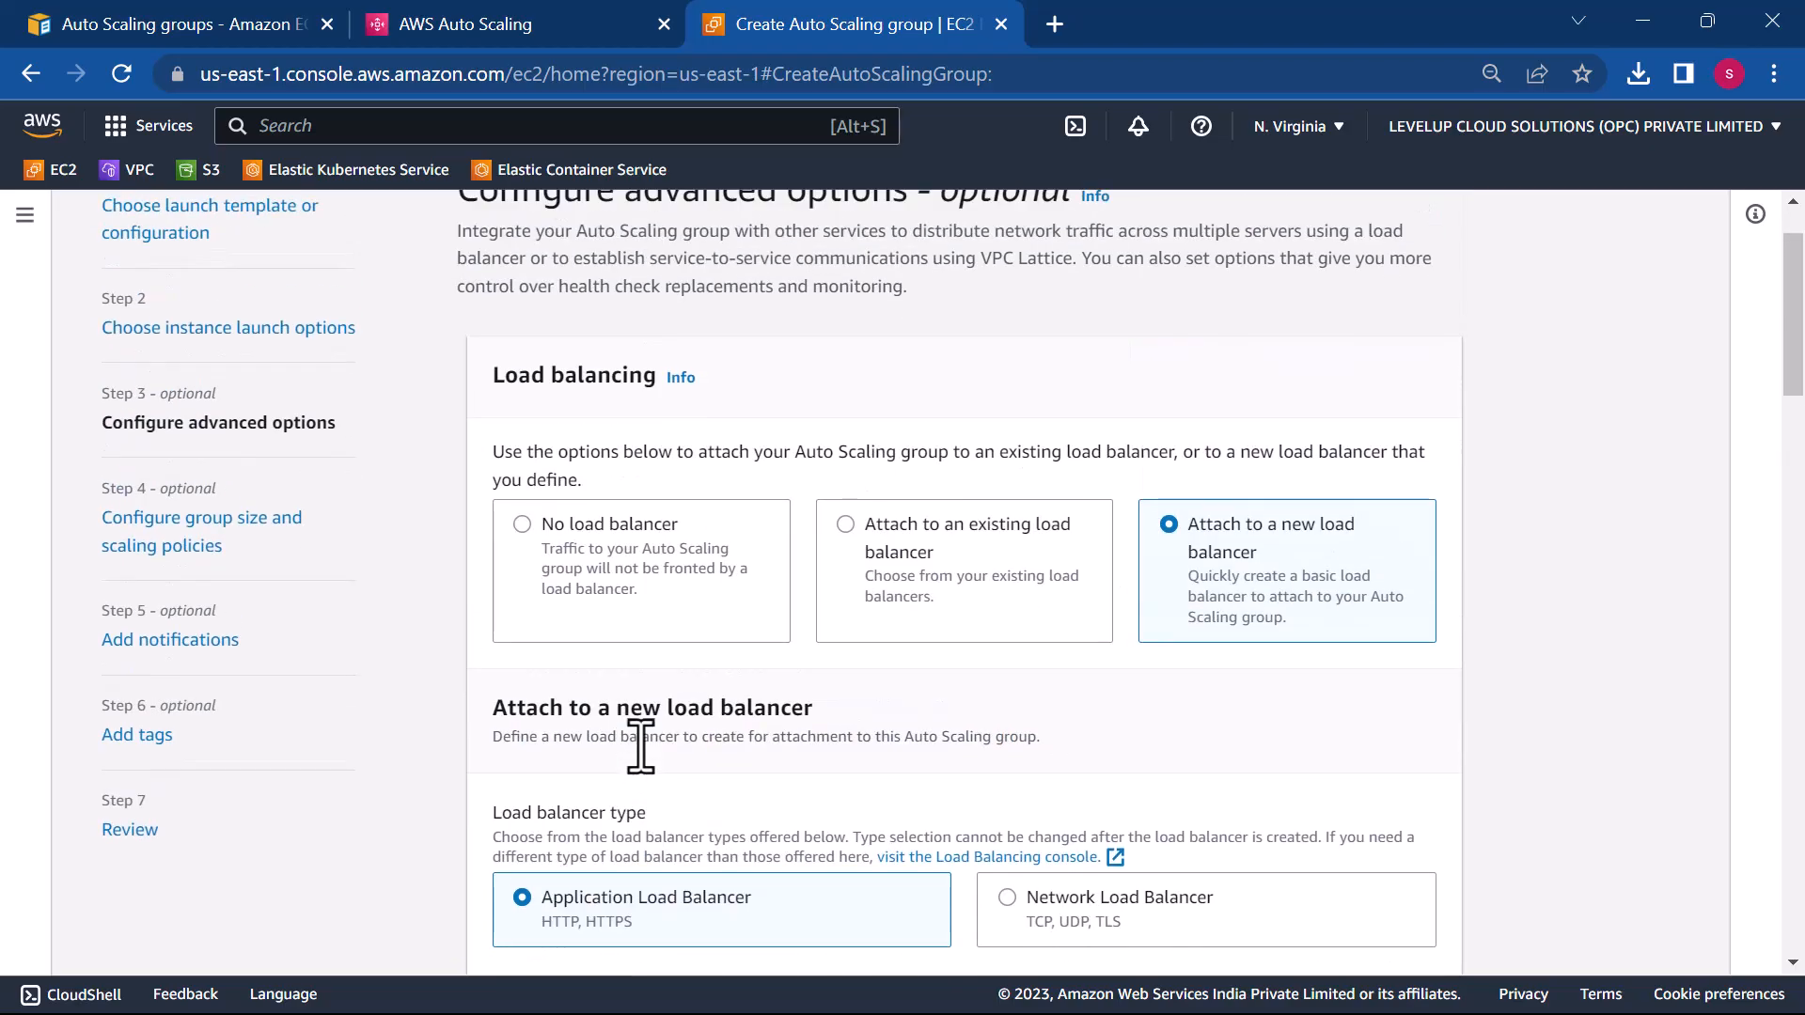
{"action": "left_click", "coordinate": [523, 527]}
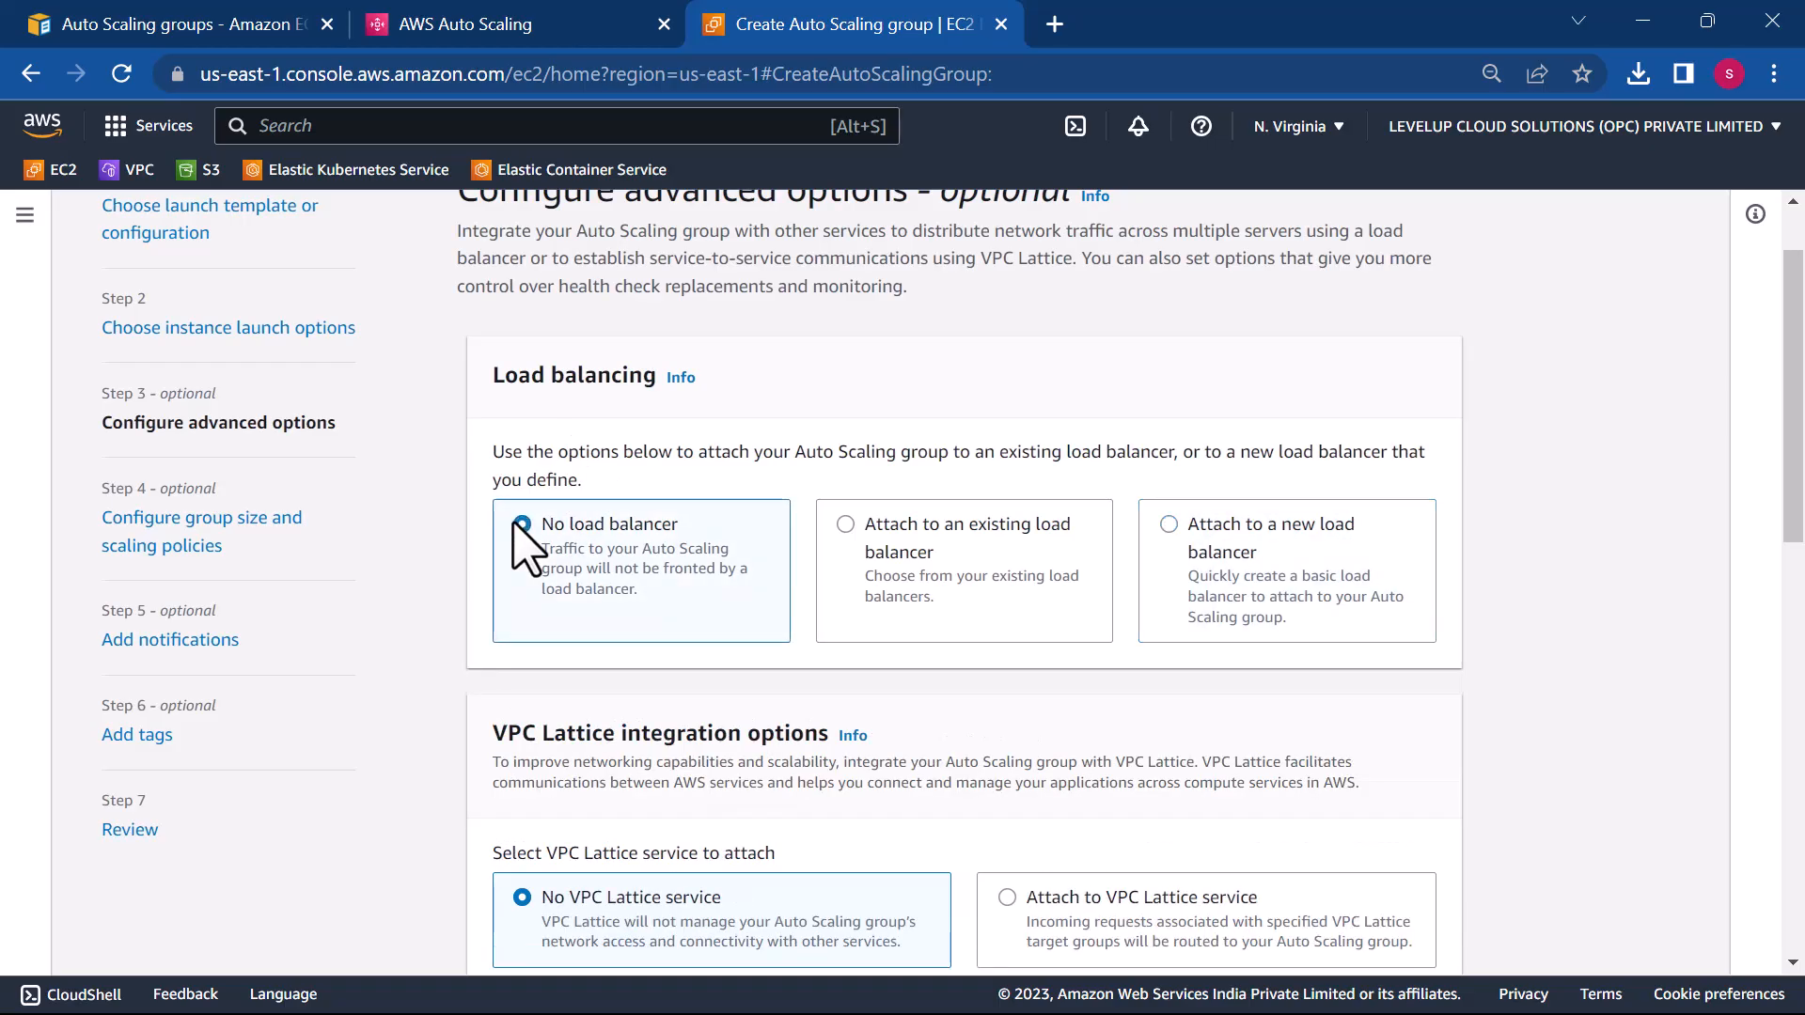
- Keep No VPC Lattice service, the 300-second health check grace period and the default additional settings, and continue to group size and scaling policies
{"action": "scroll", "coordinate": [858, 695], "scroll_direction": "down", "scroll_amount": 5}
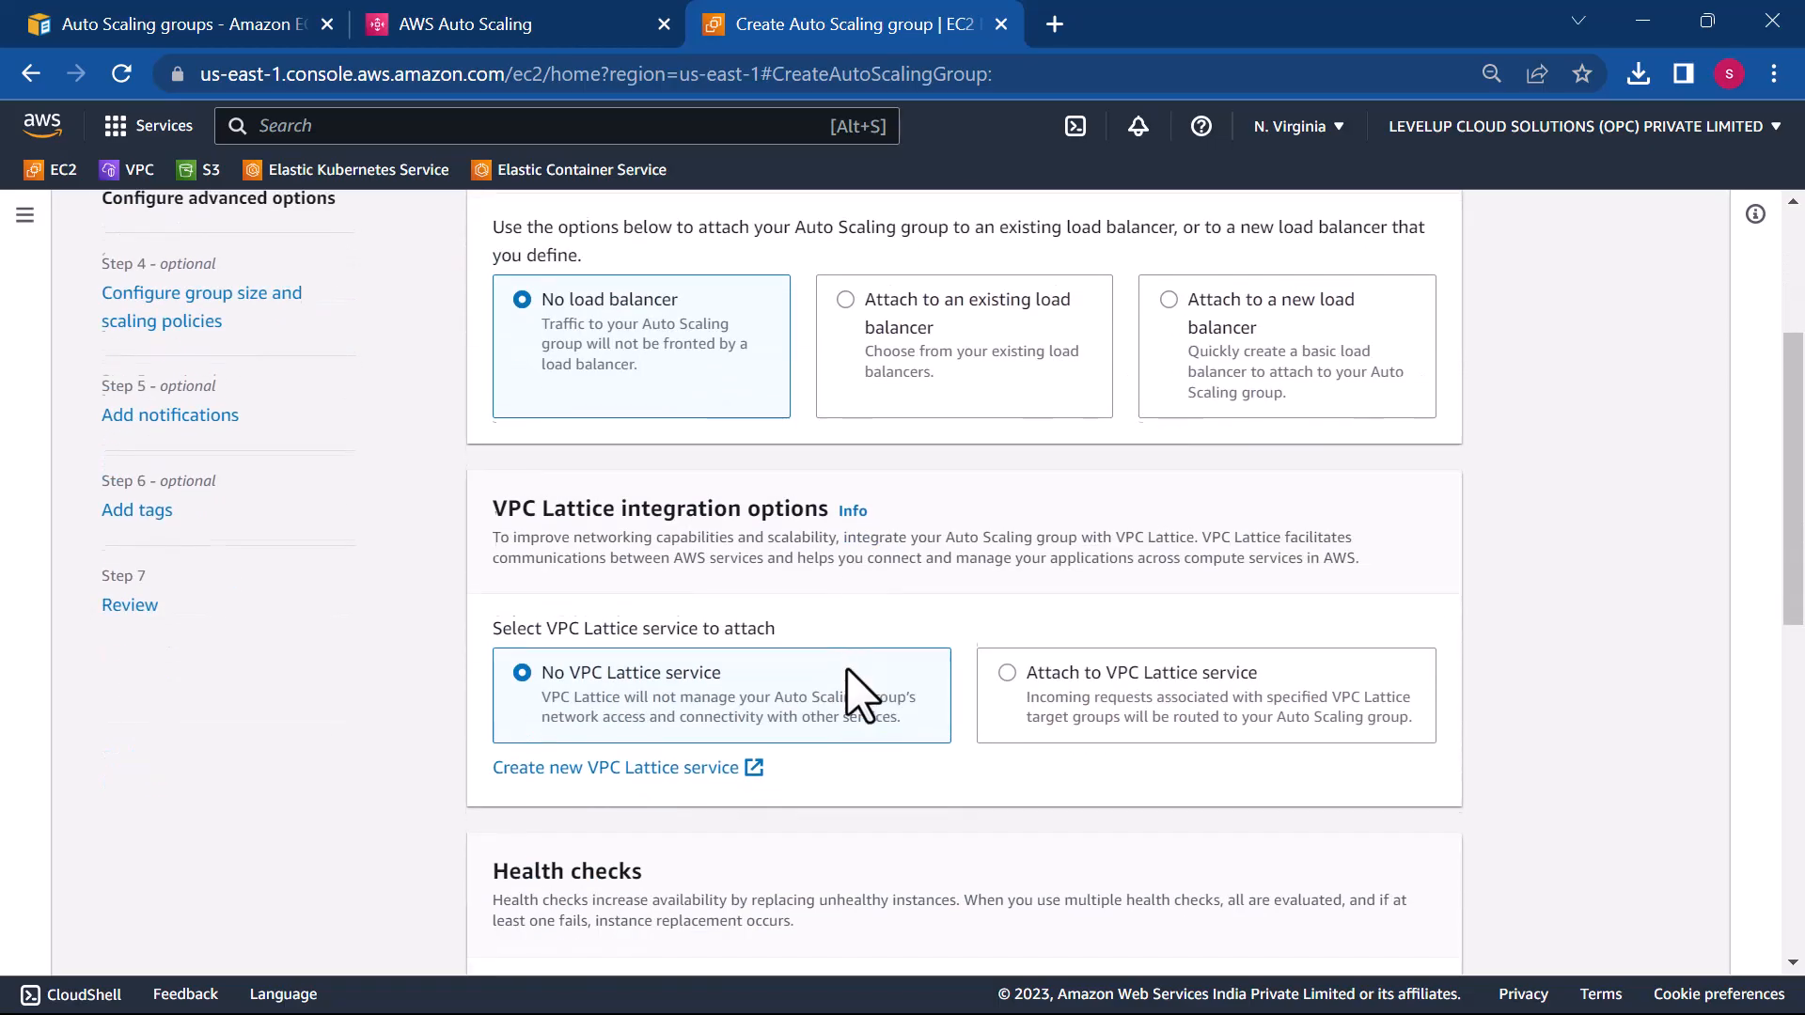
{"action": "scroll", "coordinate": [857, 696], "scroll_direction": "down", "scroll_amount": 4}
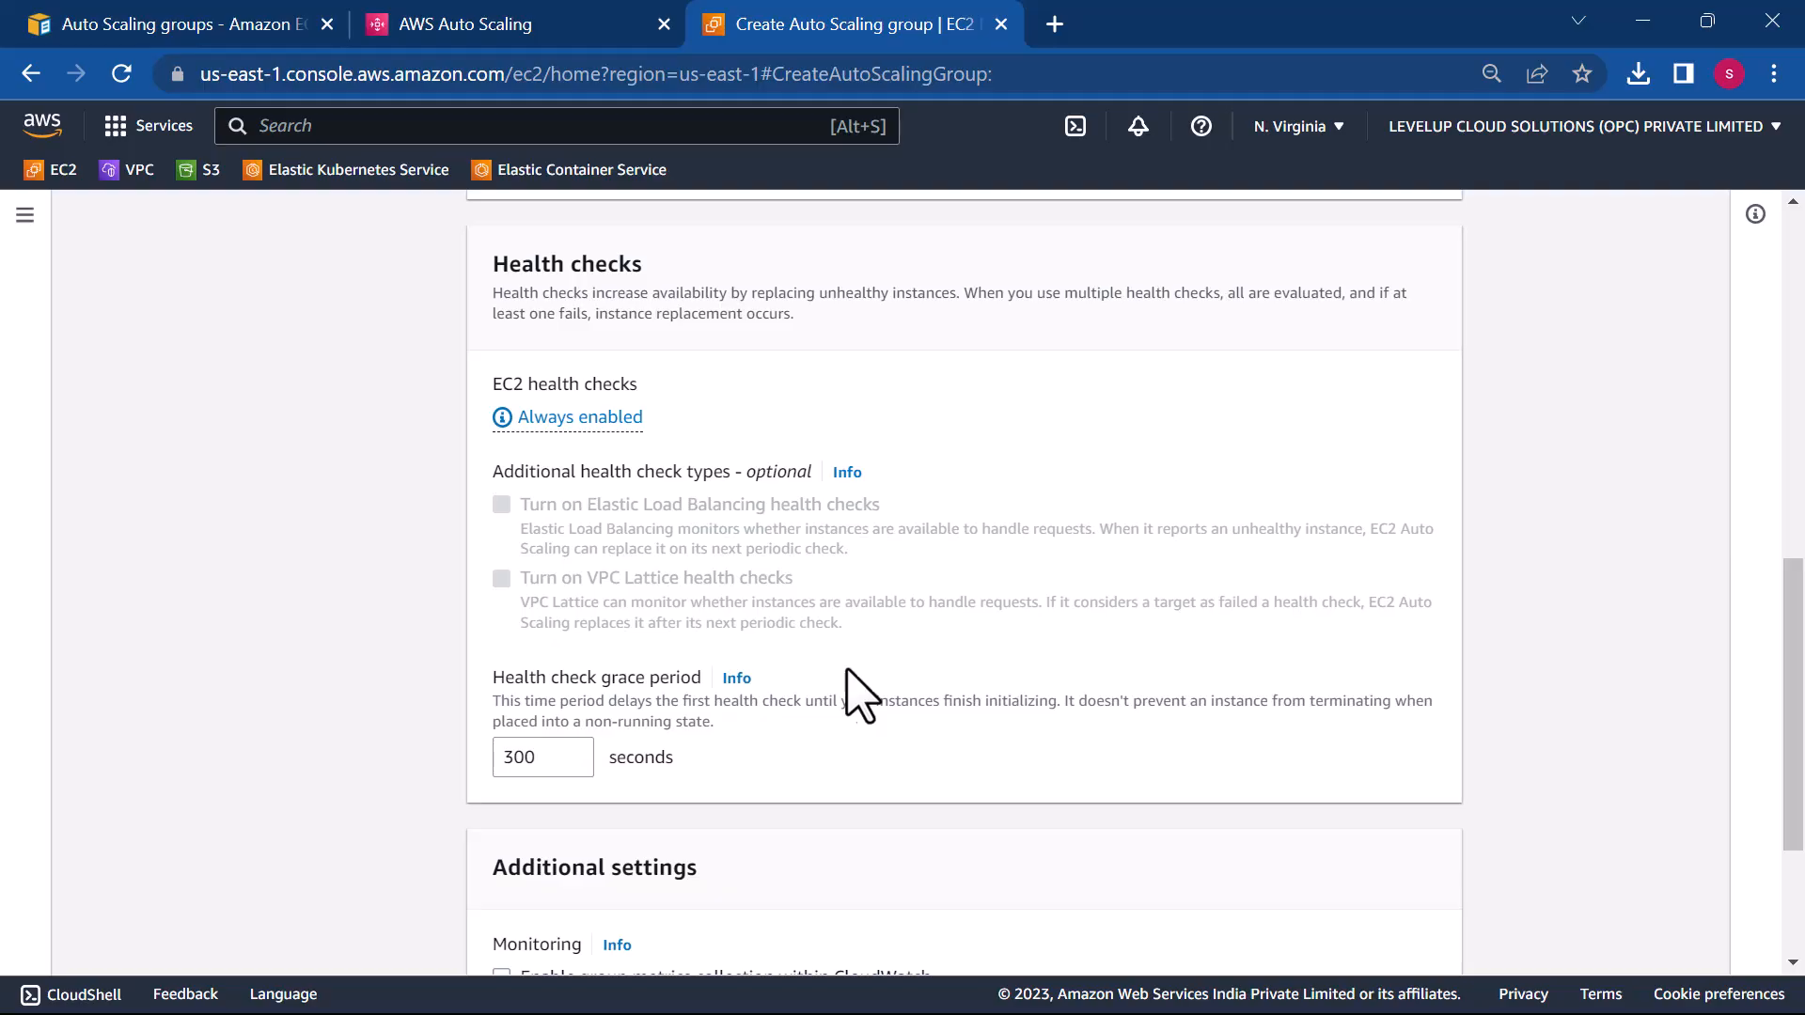
{"action": "scroll", "coordinate": [786, 741], "scroll_direction": "down", "scroll_amount": 2}
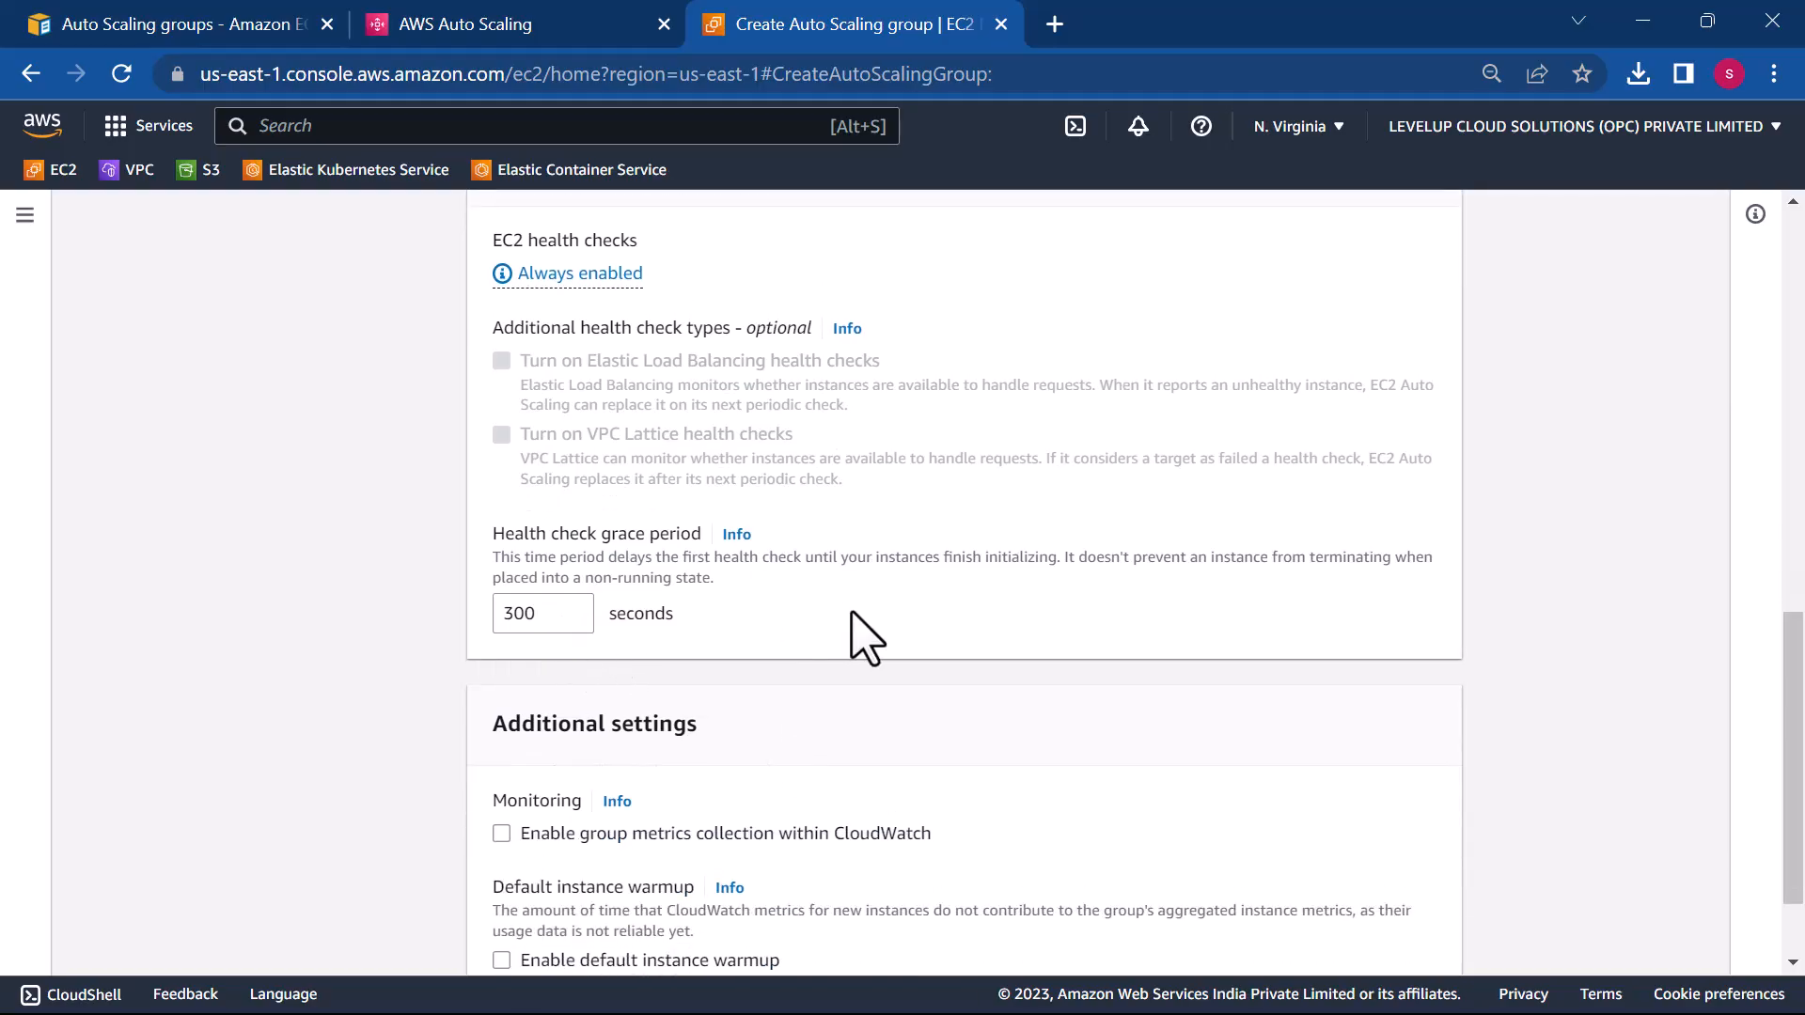
{"action": "scroll", "coordinate": [865, 639], "scroll_direction": "down", "scroll_amount": 2}
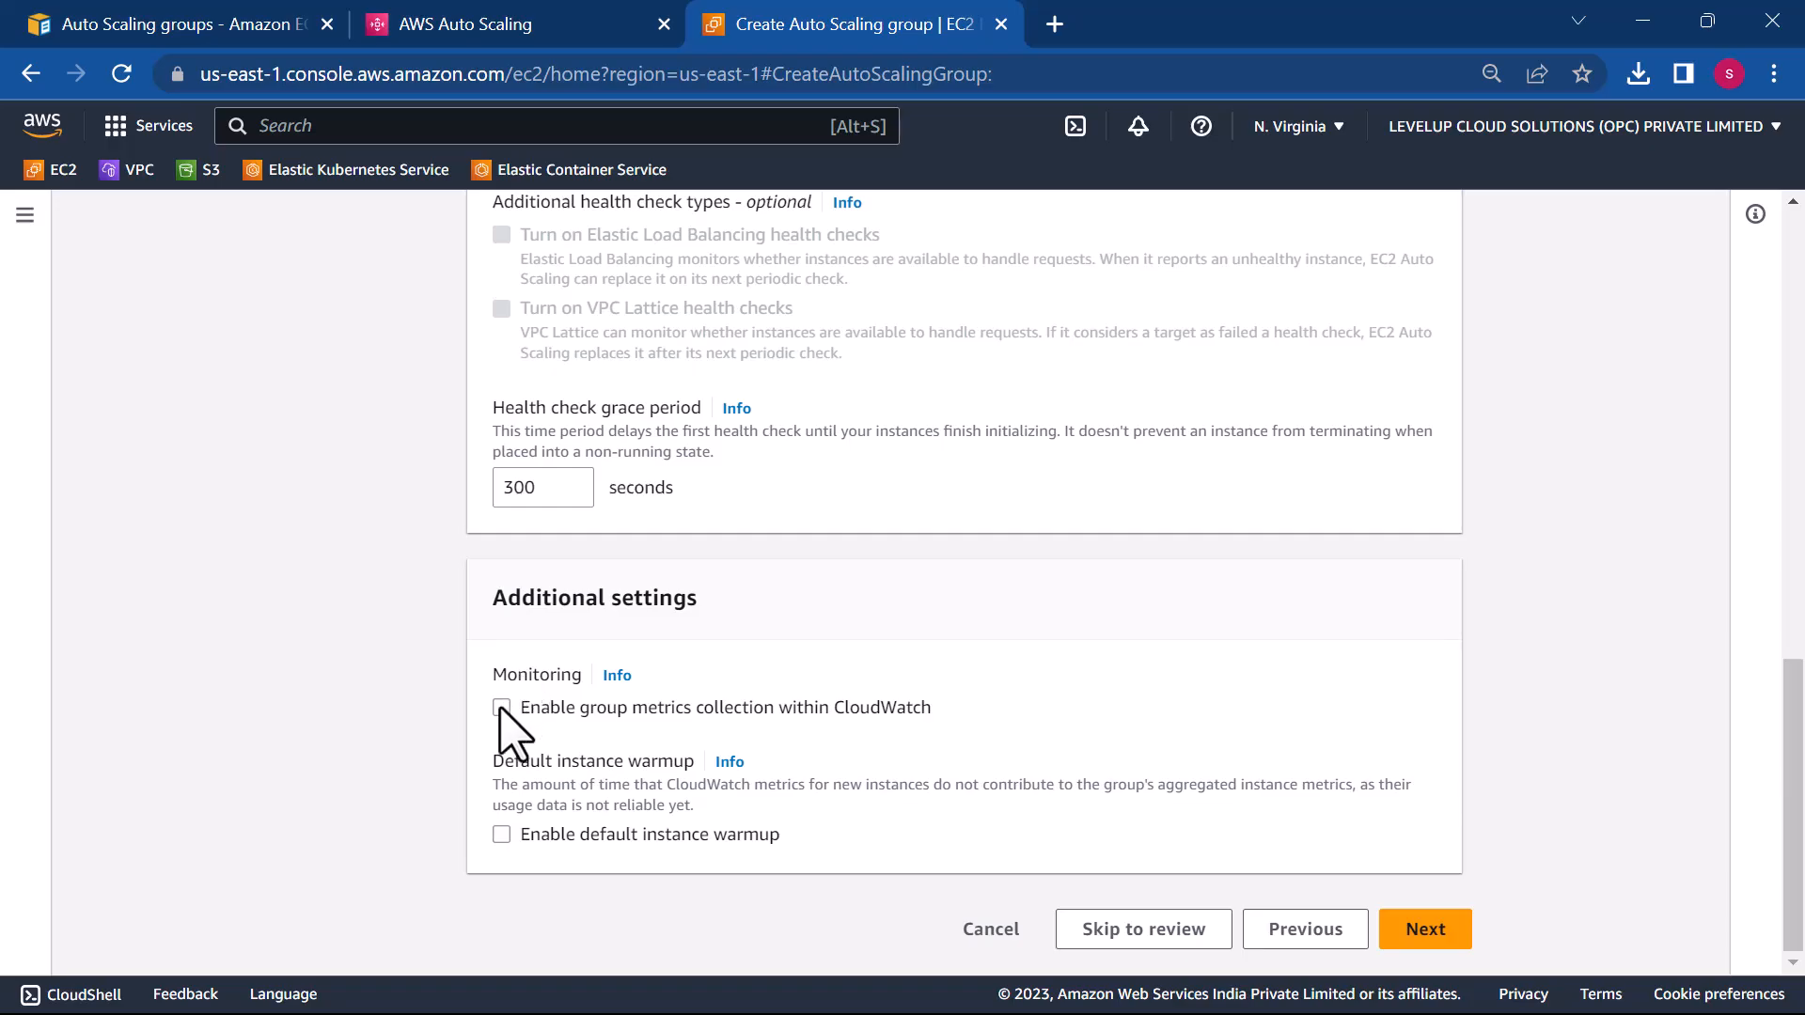
{"action": "left_click", "coordinate": [1425, 926]}
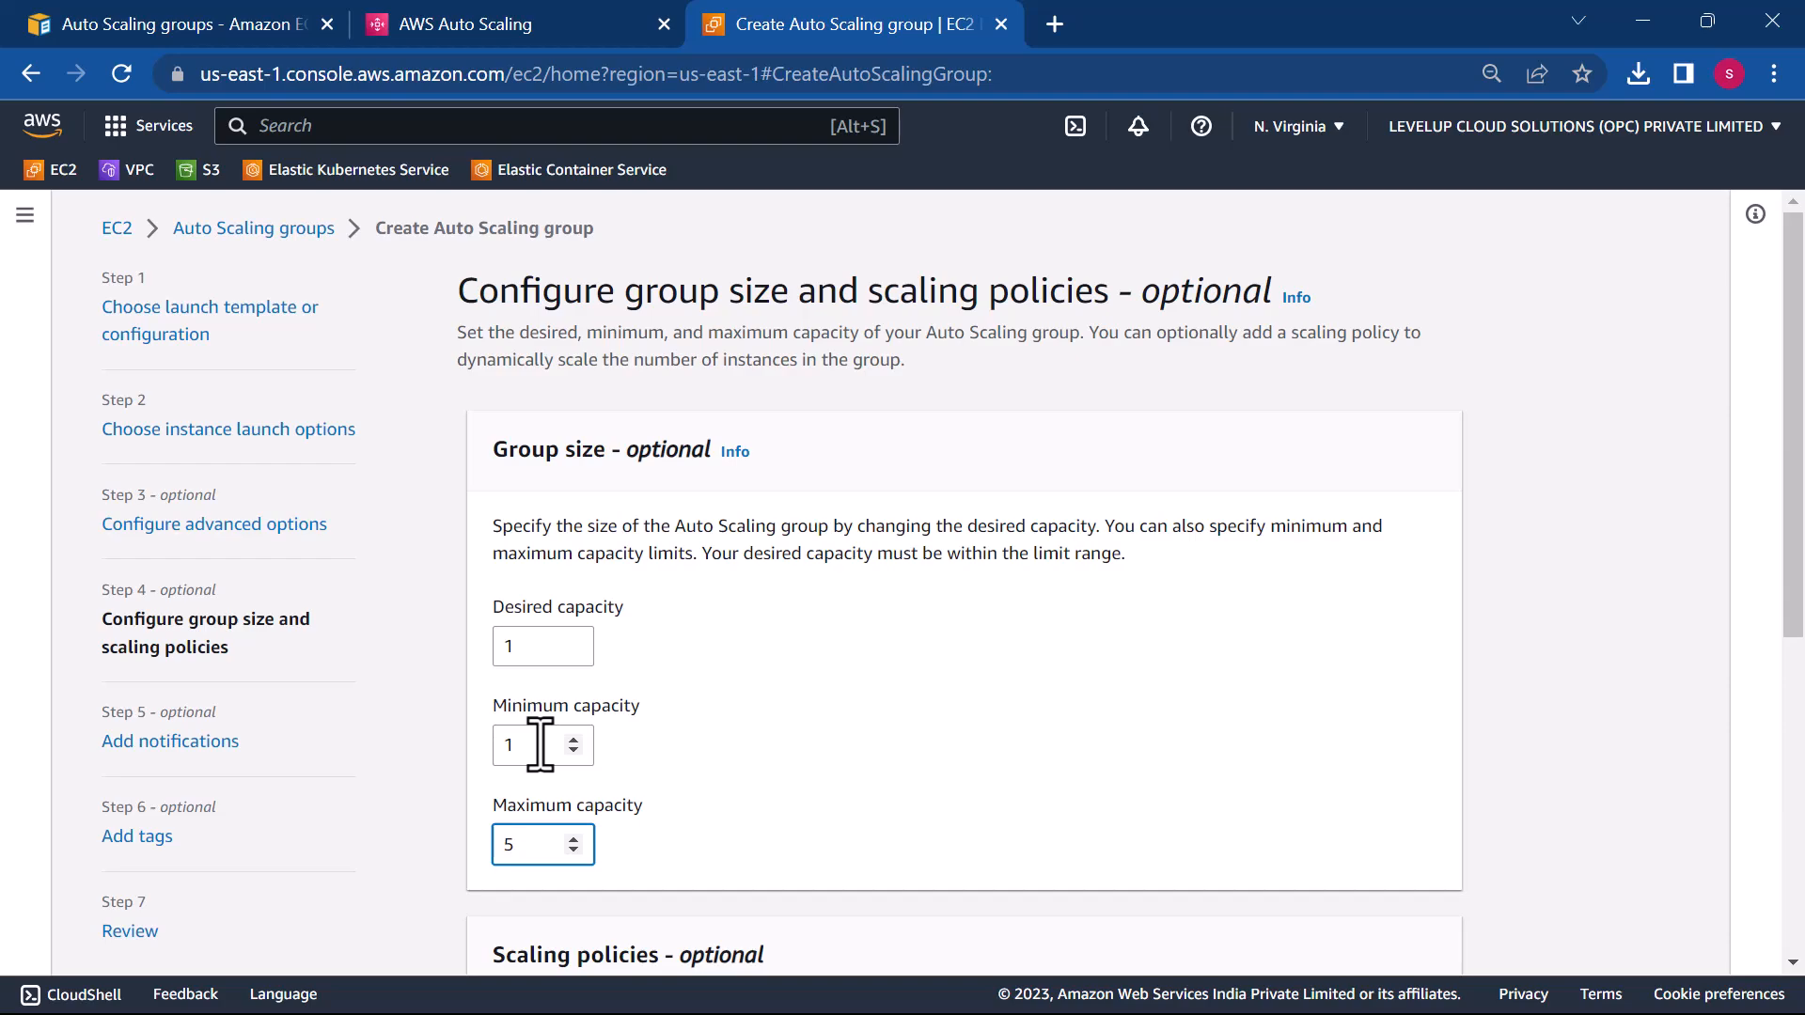
- Set the group size to desired capacity 1, minimum capacity 1 and maximum capacity 5
{"action": "left_click", "coordinate": [529, 656]}
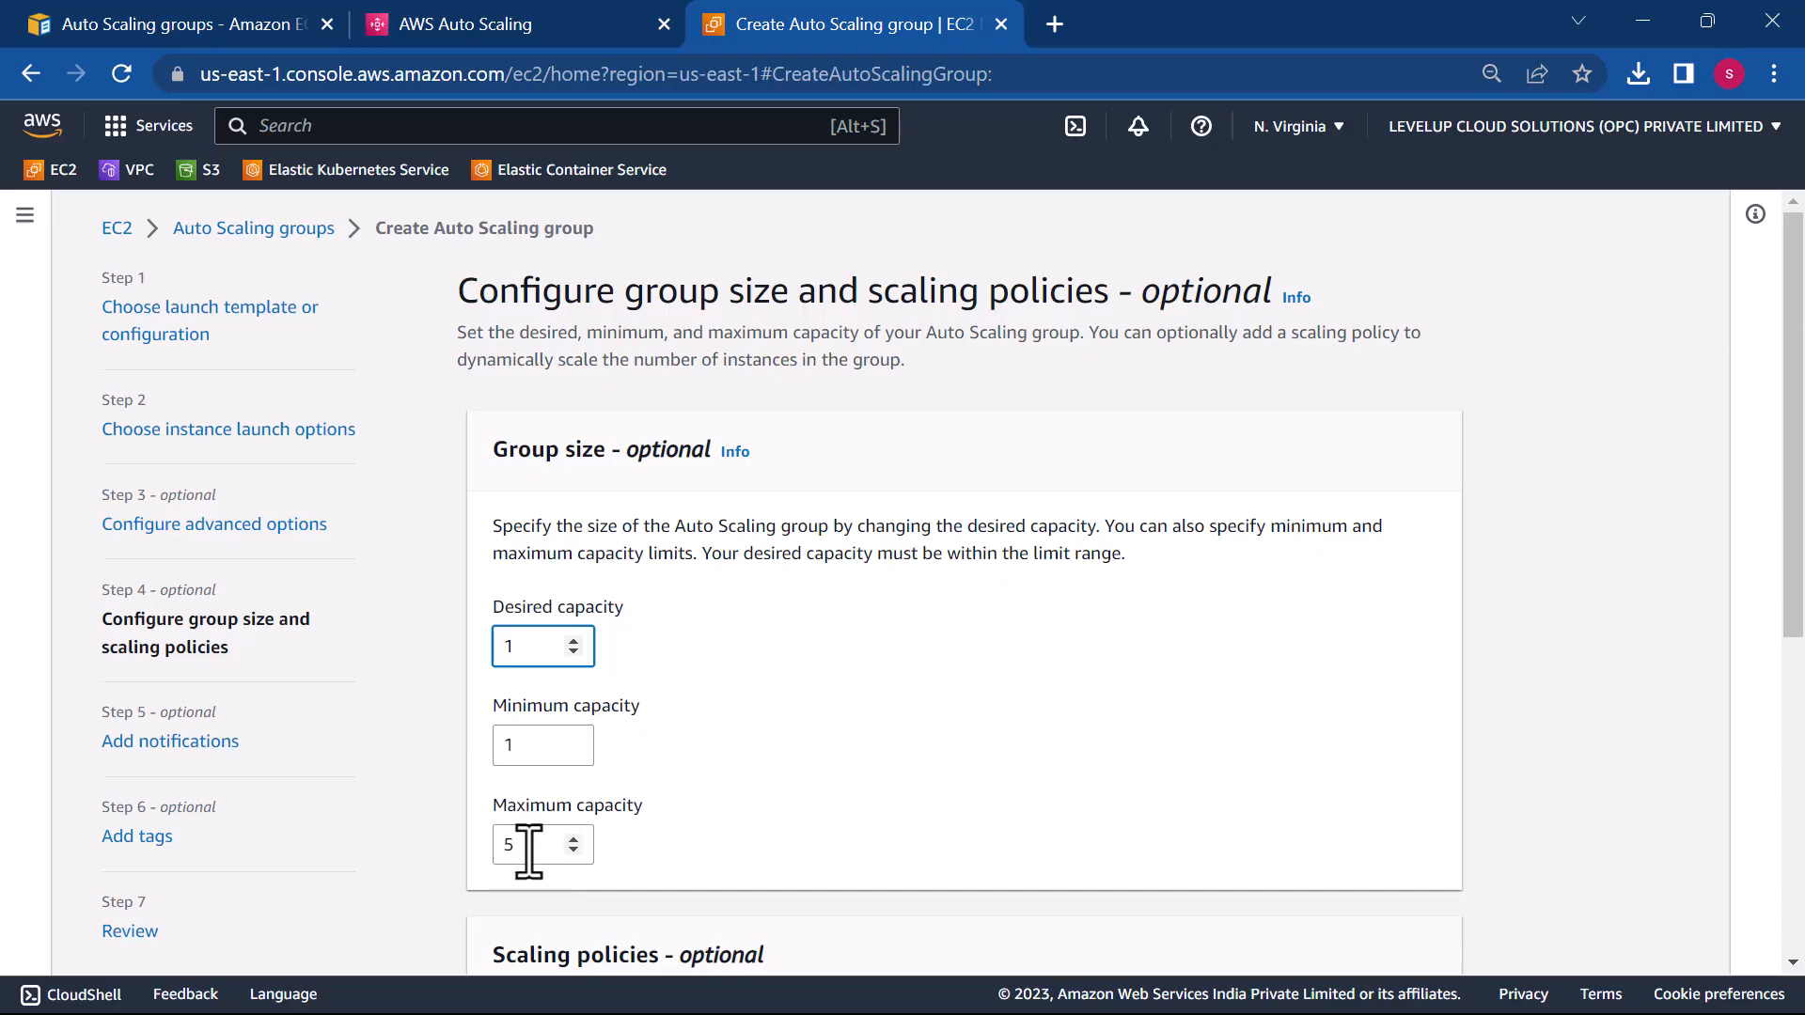
{"action": "scroll", "coordinate": [997, 914], "scroll_direction": "down", "scroll_amount": 1}
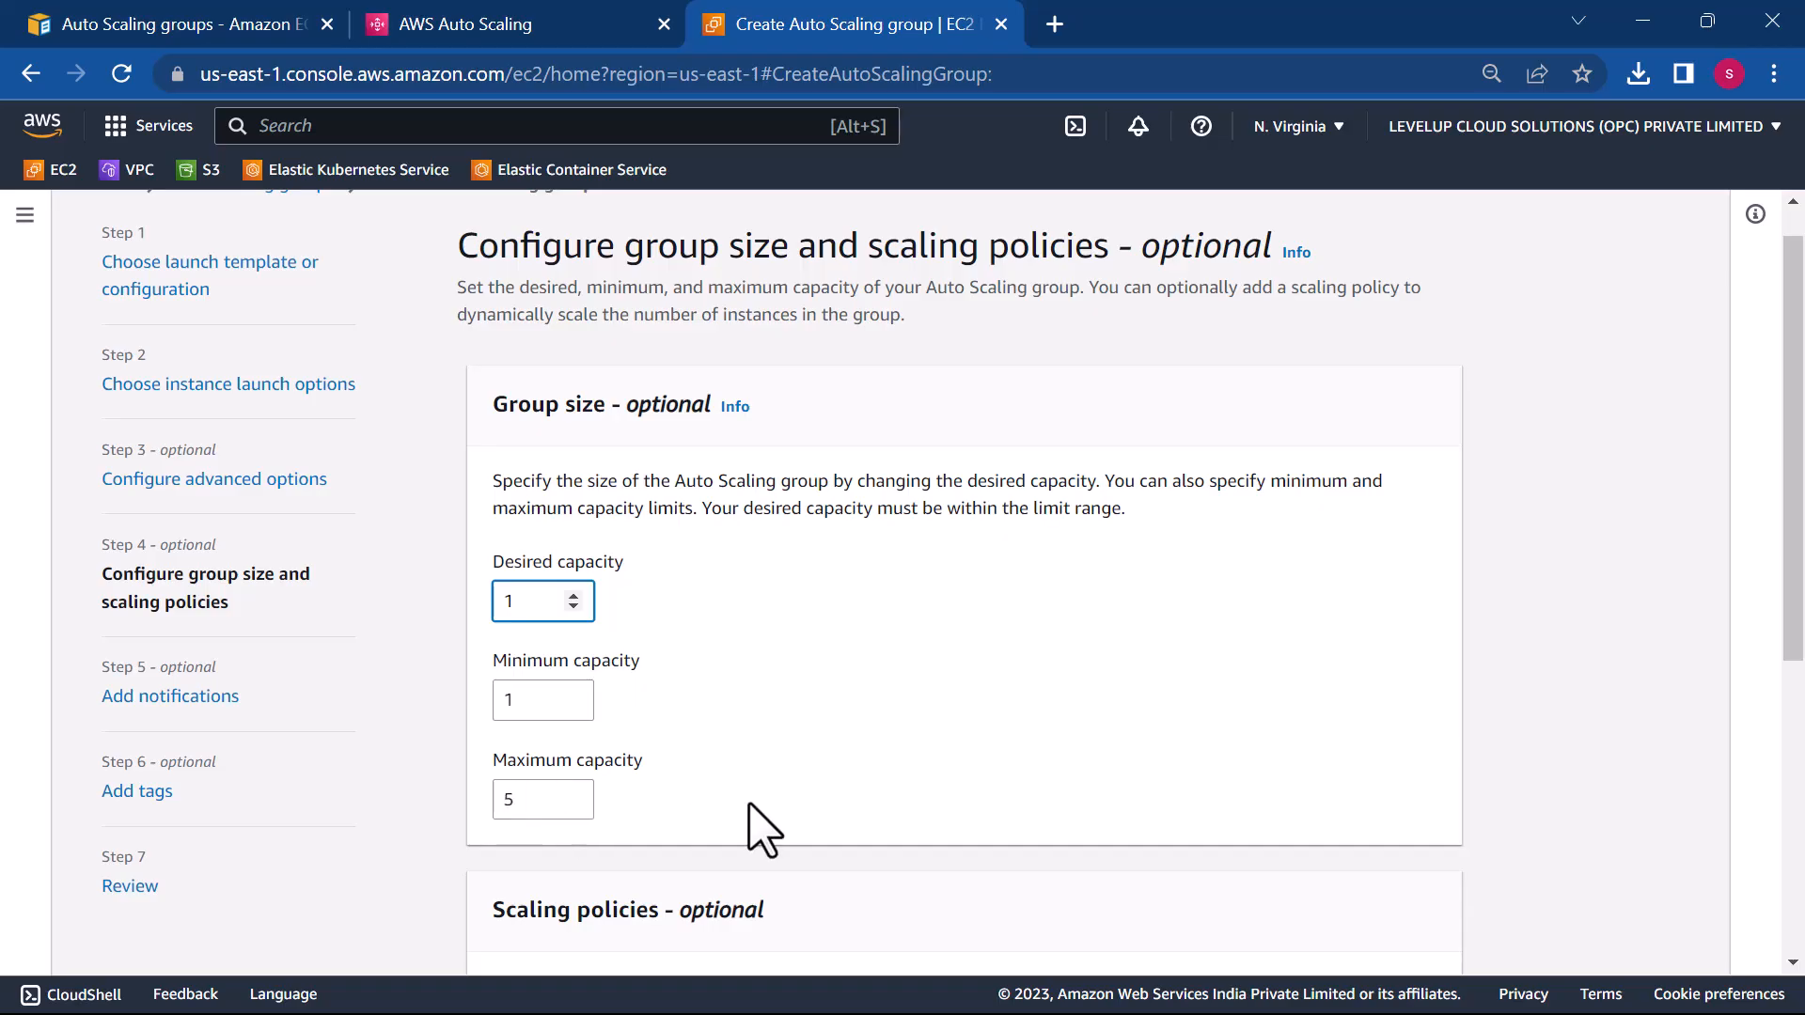
{"action": "scroll", "coordinate": [761, 827], "scroll_direction": "down", "scroll_amount": 1}
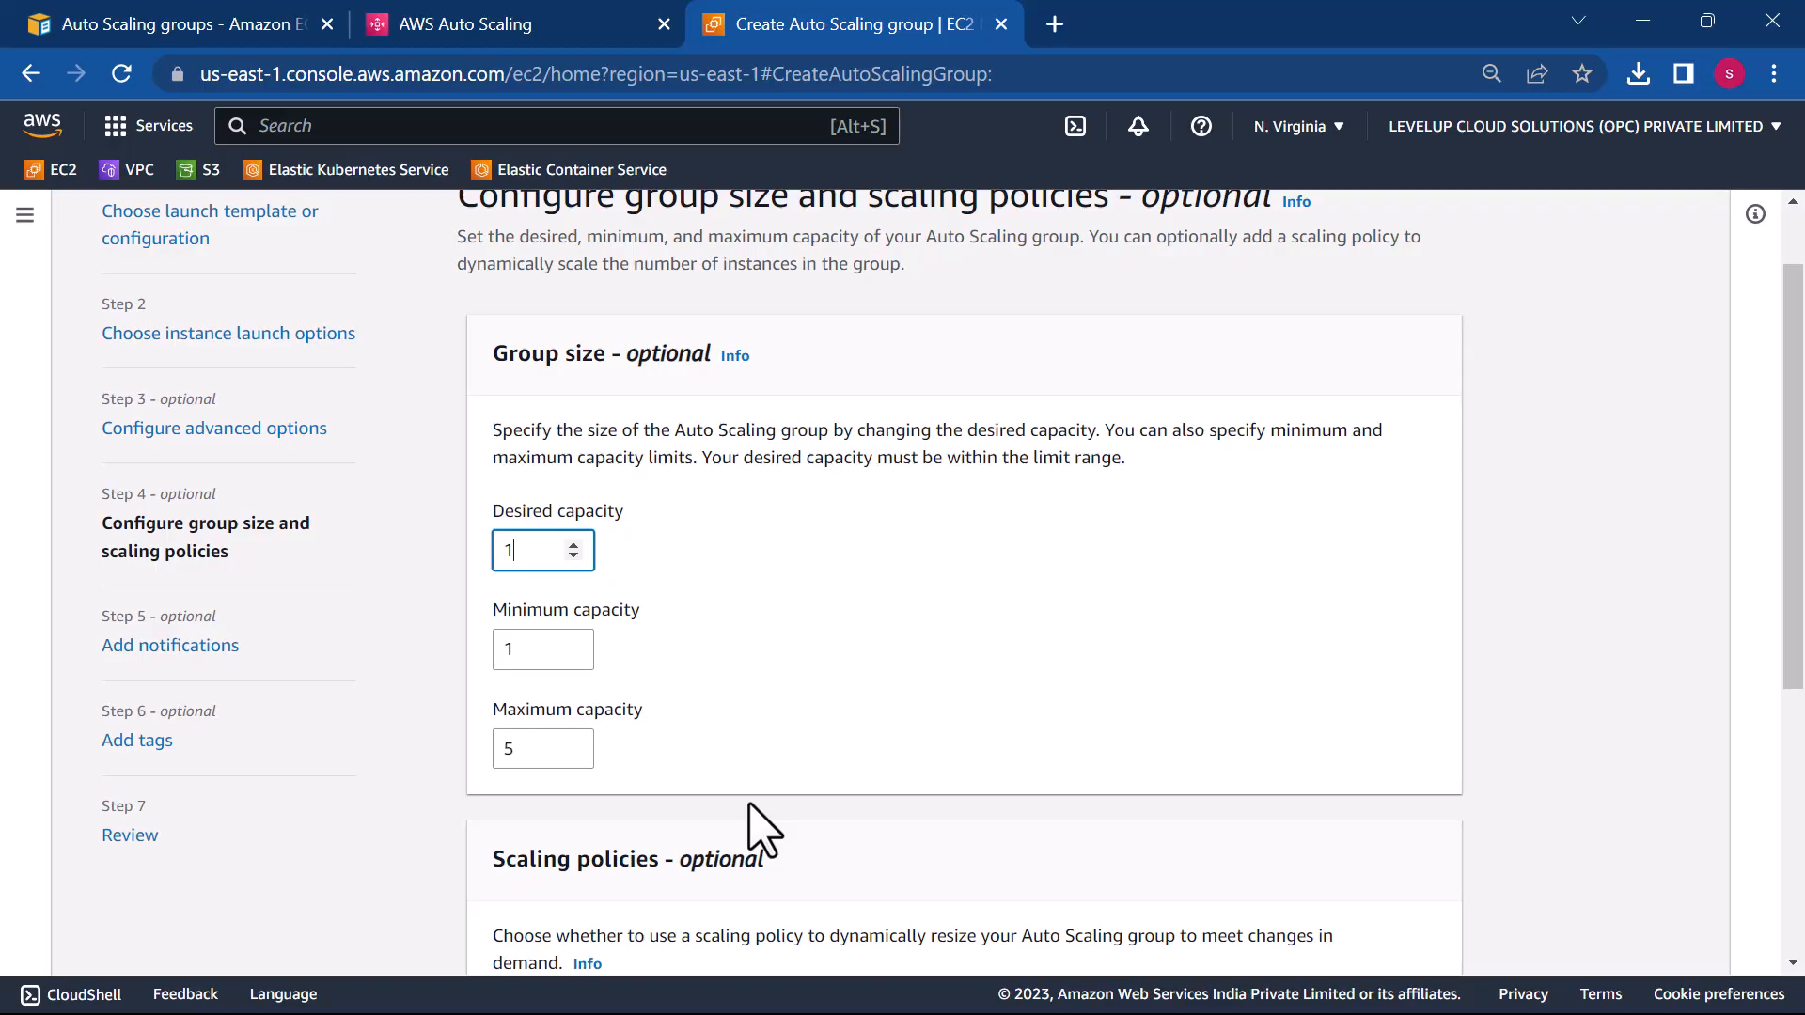
{"action": "scroll", "coordinate": [761, 827], "scroll_direction": "down", "scroll_amount": 1}
{"action": "scroll", "coordinate": [761, 827], "scroll_direction": "down", "scroll_amount": 2}
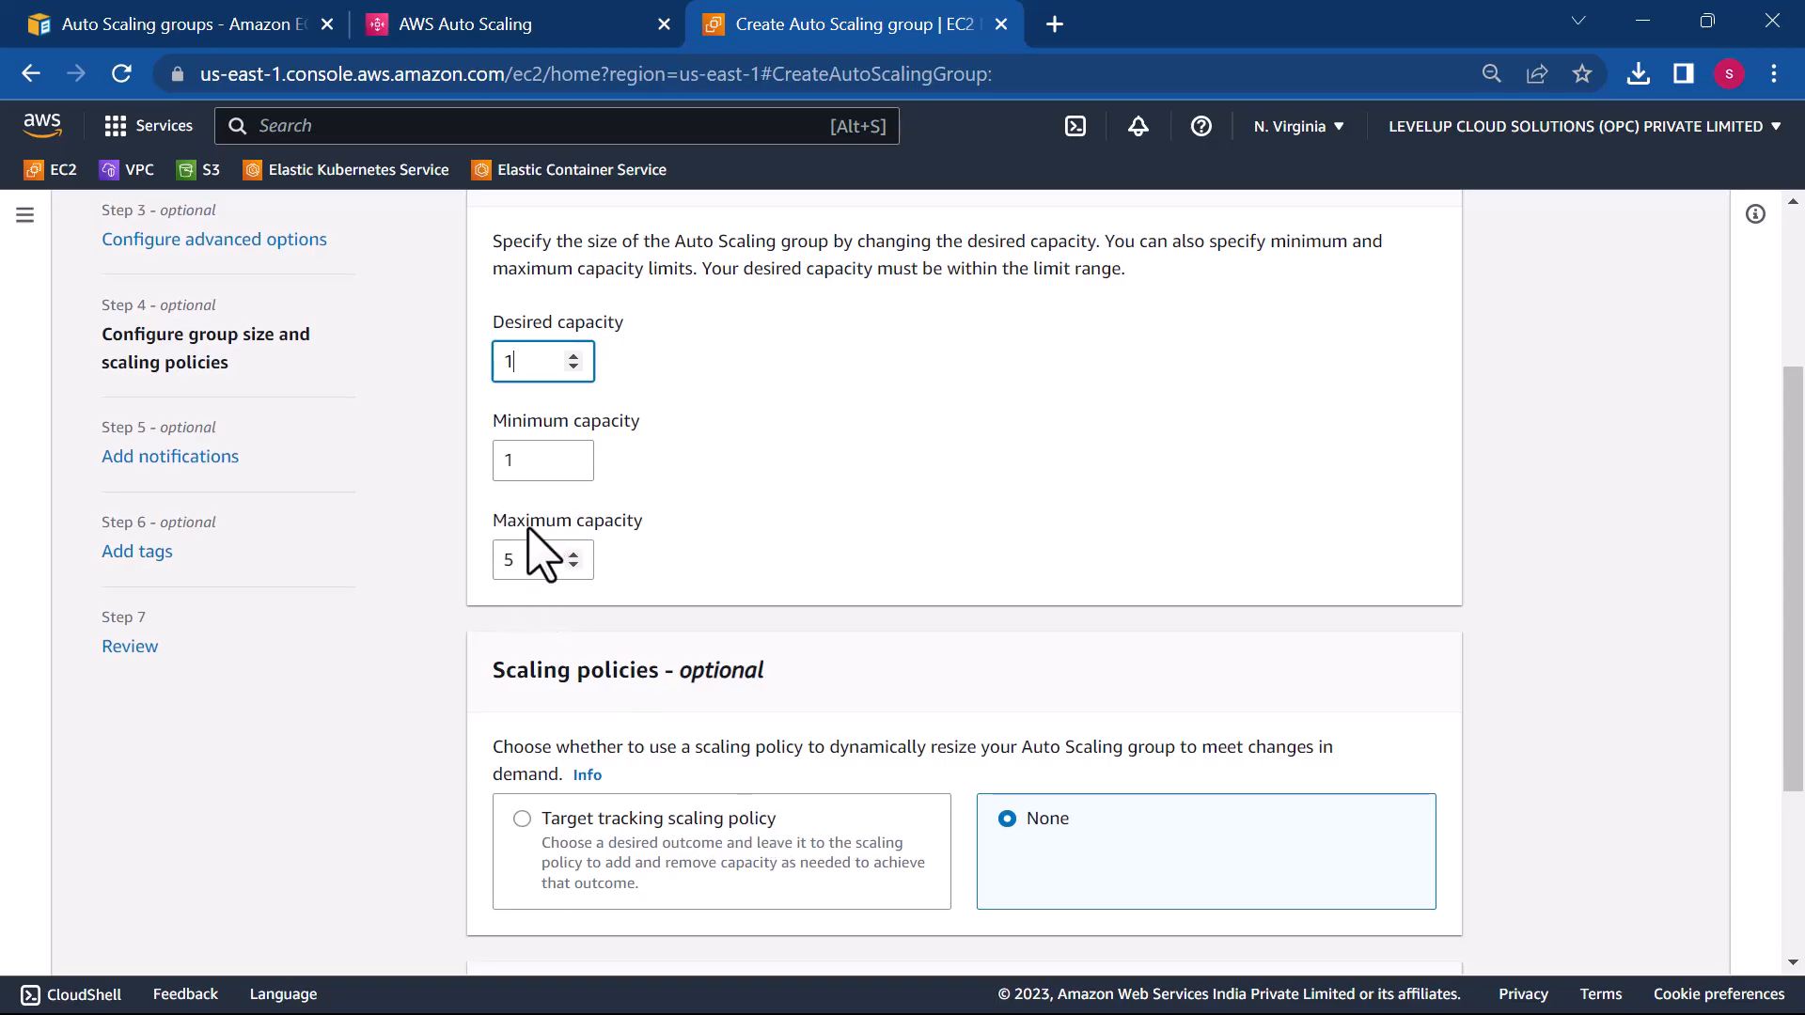
- Enable a target tracking scaling policy named Target Tracking Policy with Average CPU utilization as its metric type
{"action": "scroll", "coordinate": [894, 621], "scroll_direction": "down", "scroll_amount": 3}
{"action": "scroll", "coordinate": [892, 606], "scroll_direction": "down", "scroll_amount": 1}
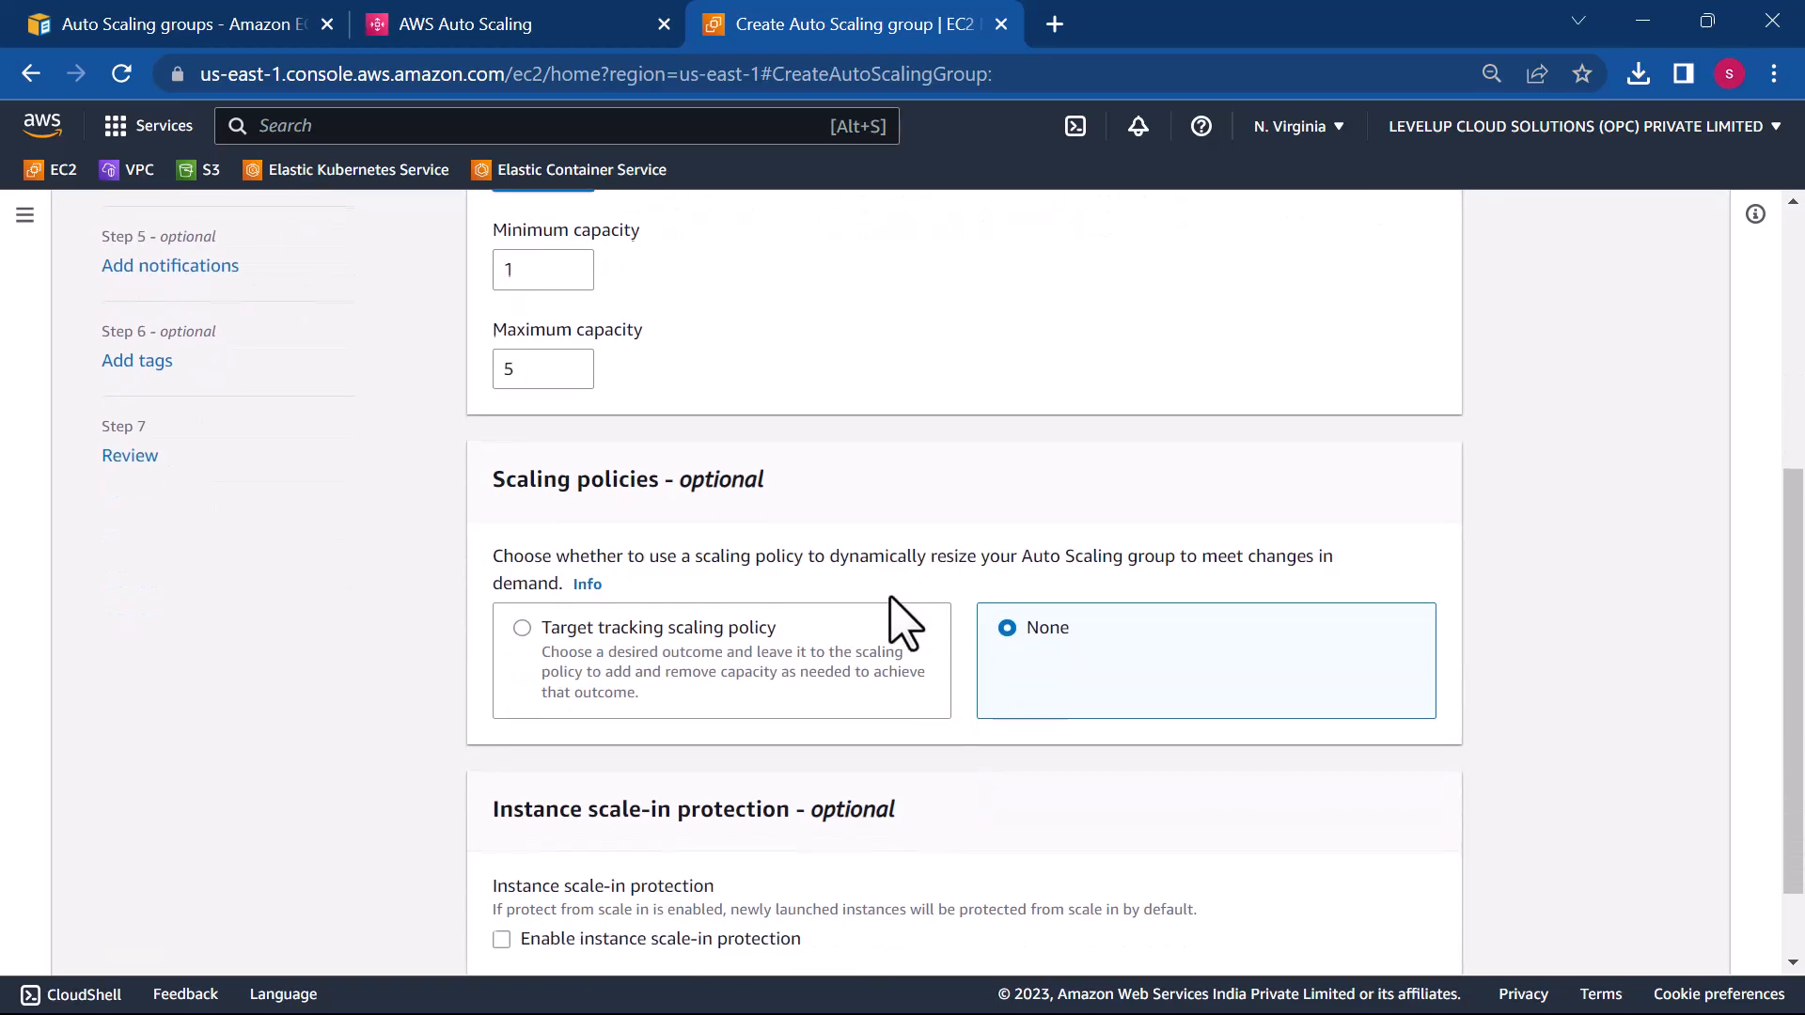
{"action": "scroll", "coordinate": [818, 640], "scroll_direction": "up", "scroll_amount": 1}
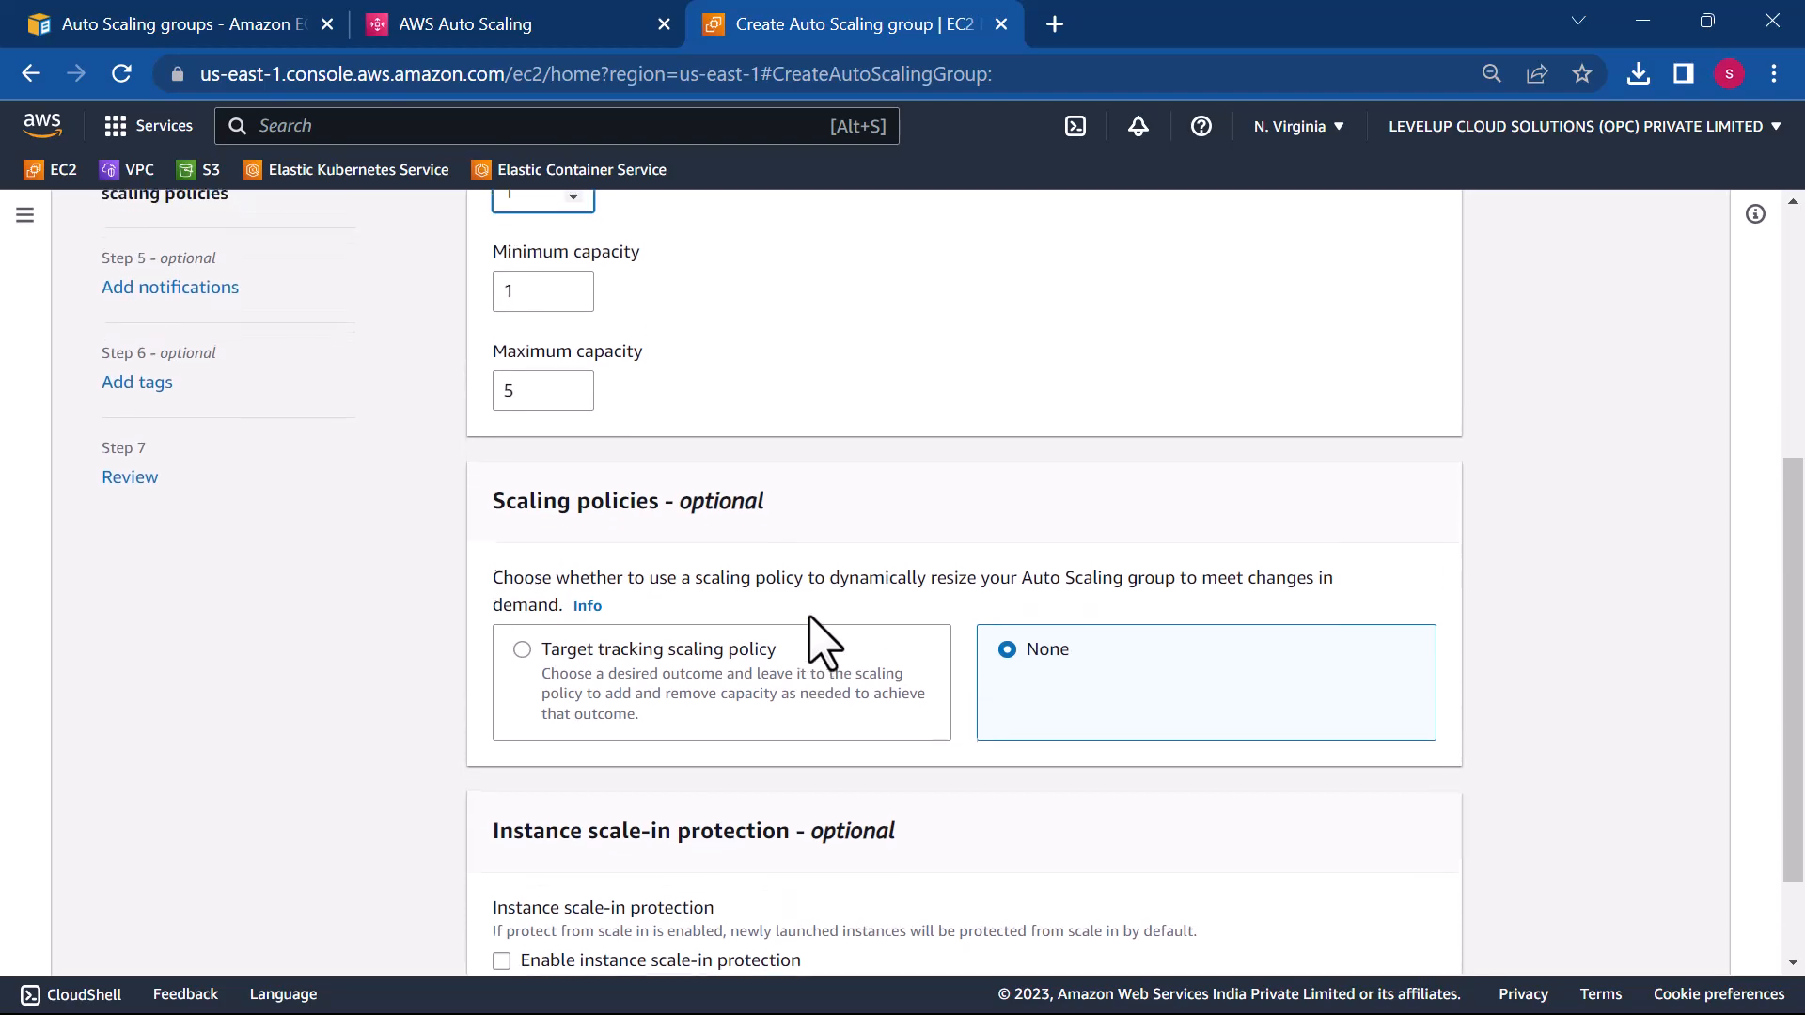
{"action": "left_click", "coordinate": [522, 646]}
{"action": "scroll", "coordinate": [846, 766], "scroll_direction": "down", "scroll_amount": 3}
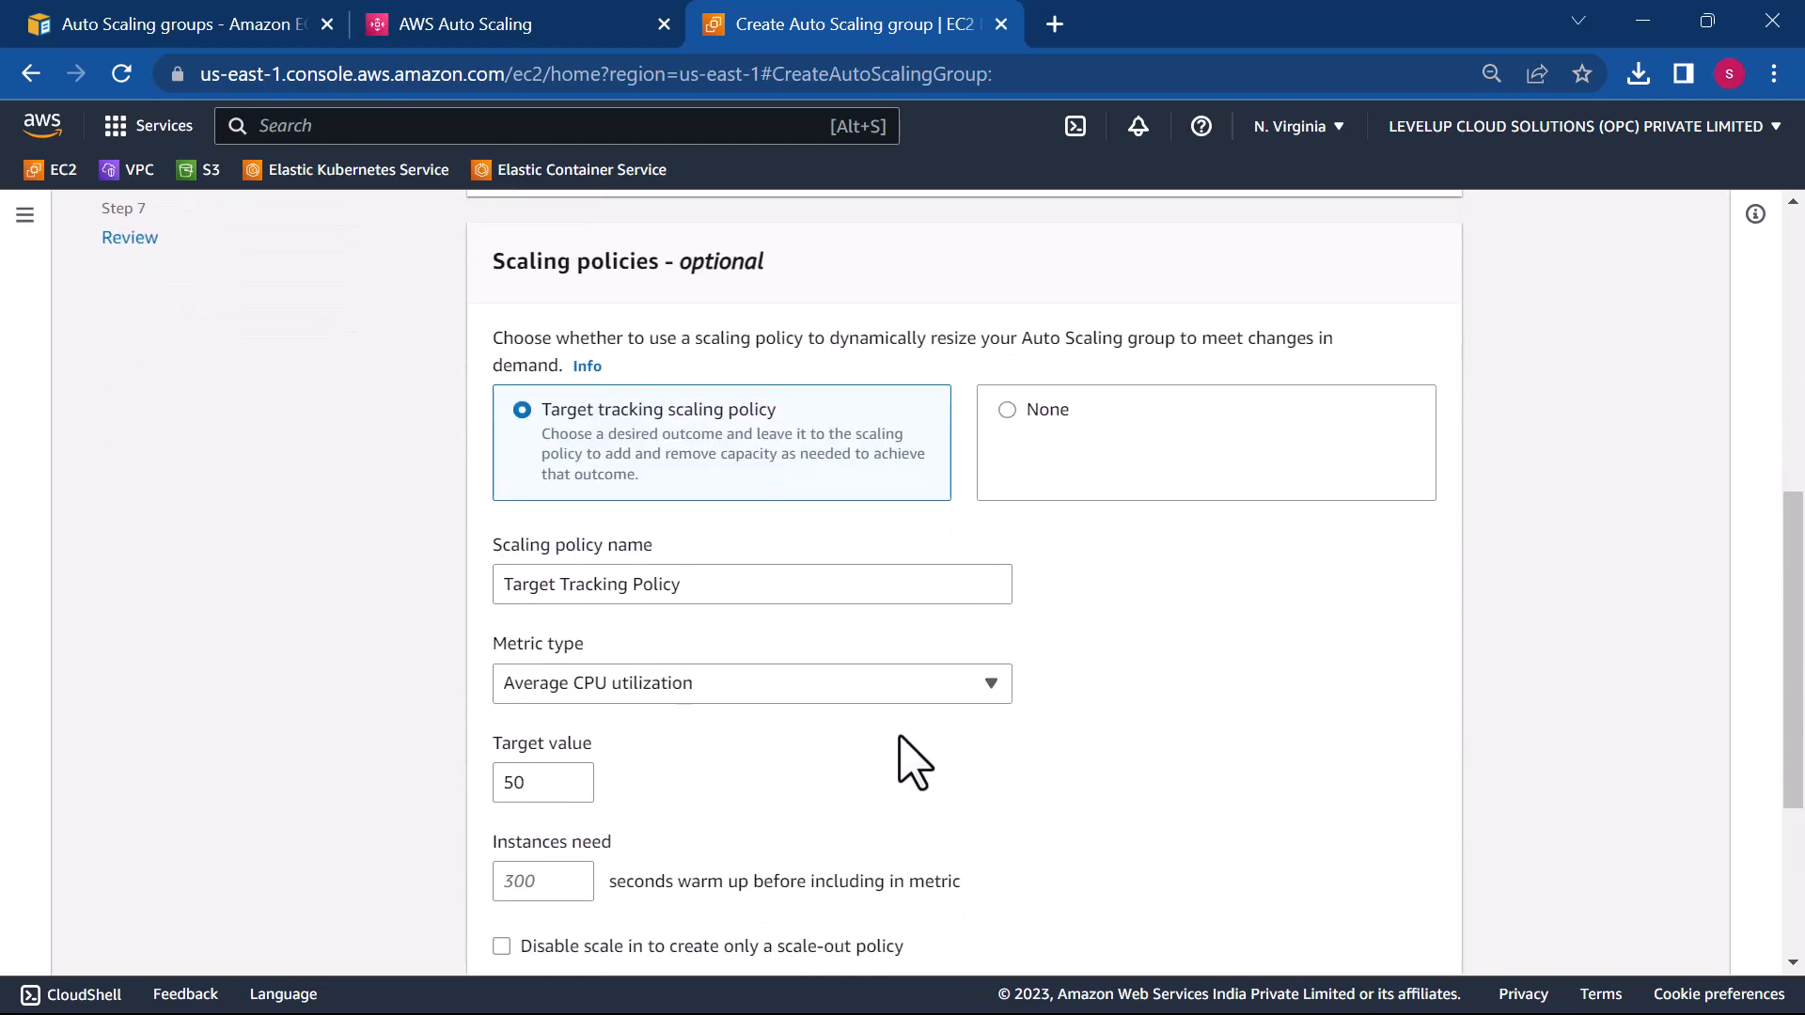
{"action": "left_click", "coordinate": [758, 603]}
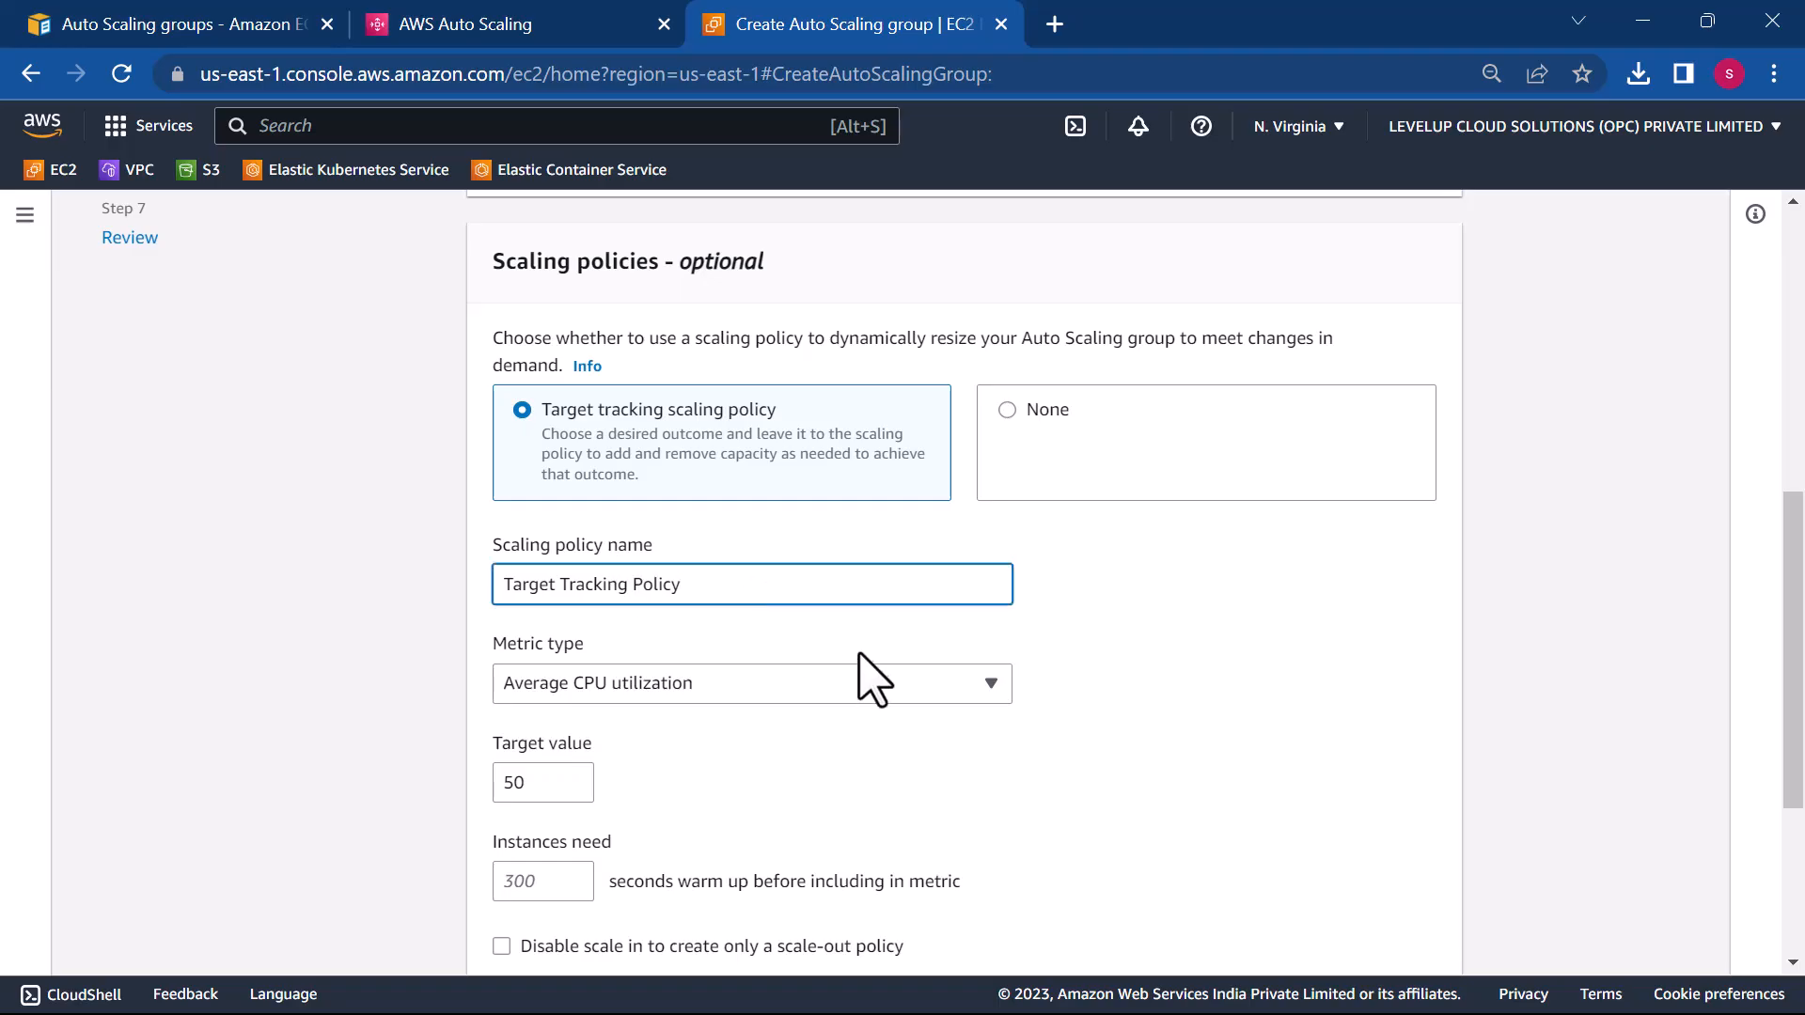
{"action": "left_click", "coordinate": [889, 689]}
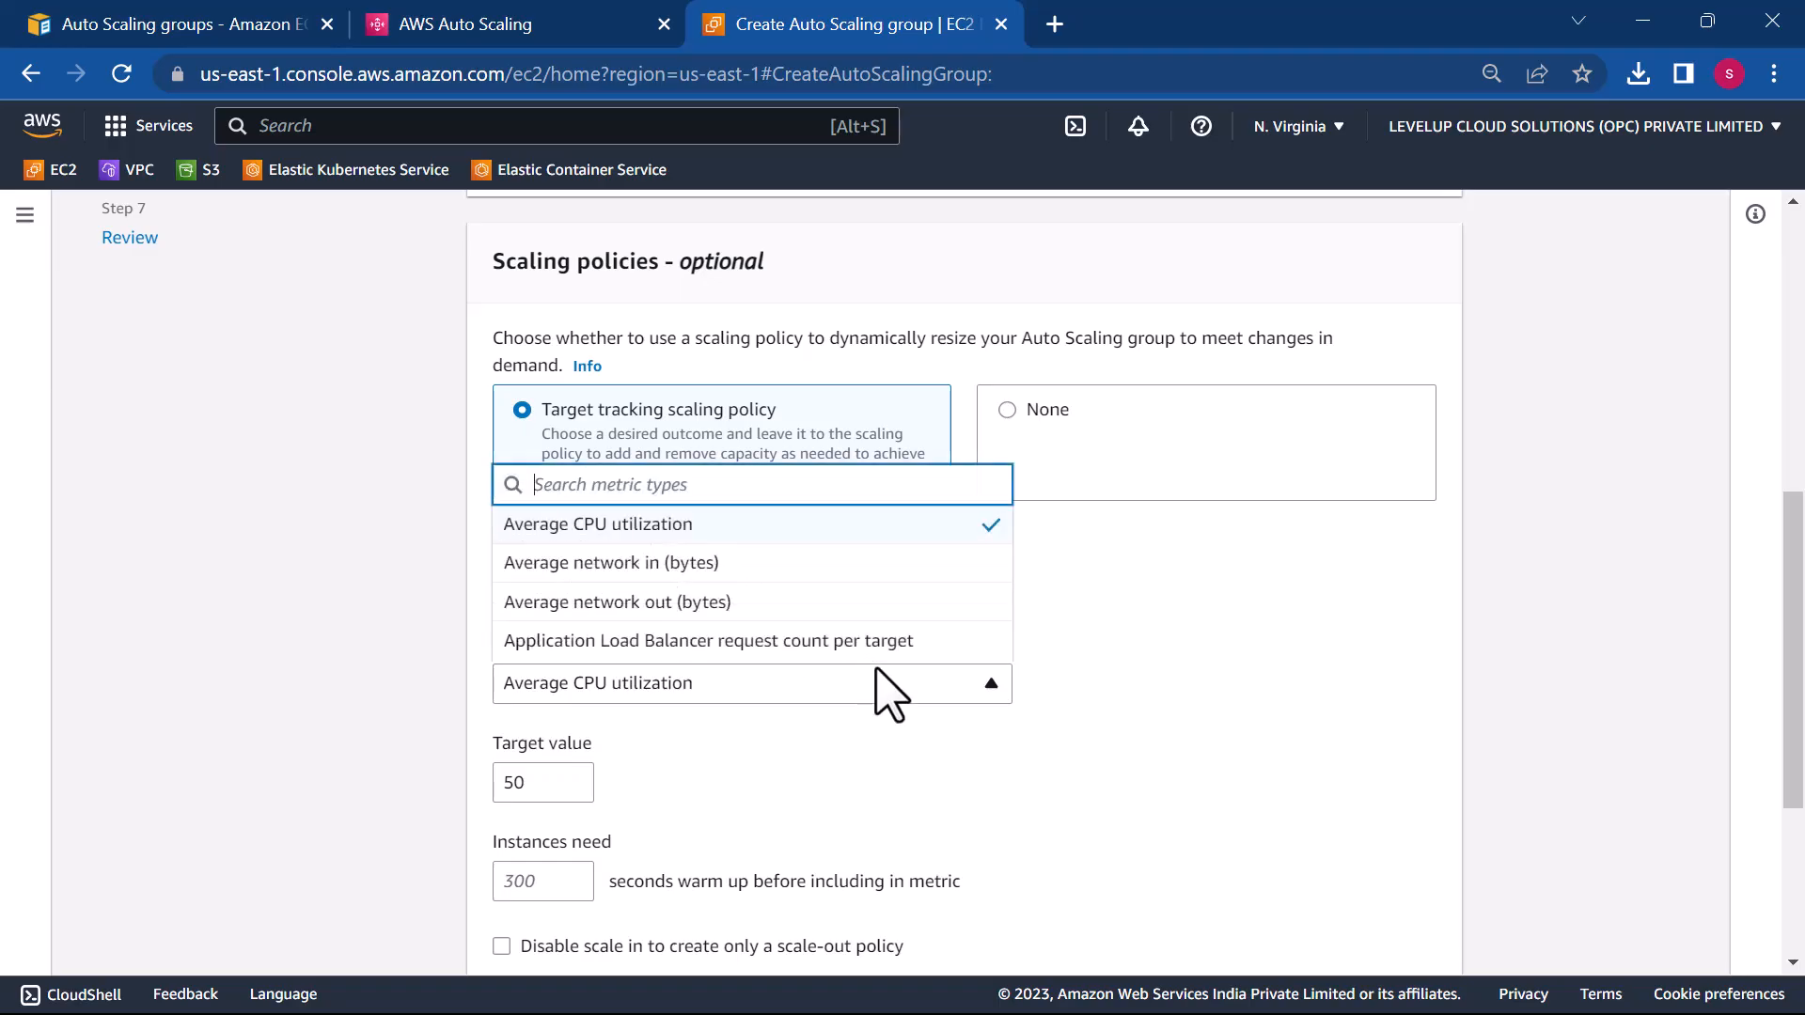
{"action": "left_click", "coordinate": [731, 541]}
- Set the policy's target value to 20 and the instance warm-up to 45 seconds, and continue to the notifications step
{"action": "scroll", "coordinate": [693, 884], "scroll_direction": "down", "scroll_amount": 2}
{"action": "left_click", "coordinate": [548, 625]}
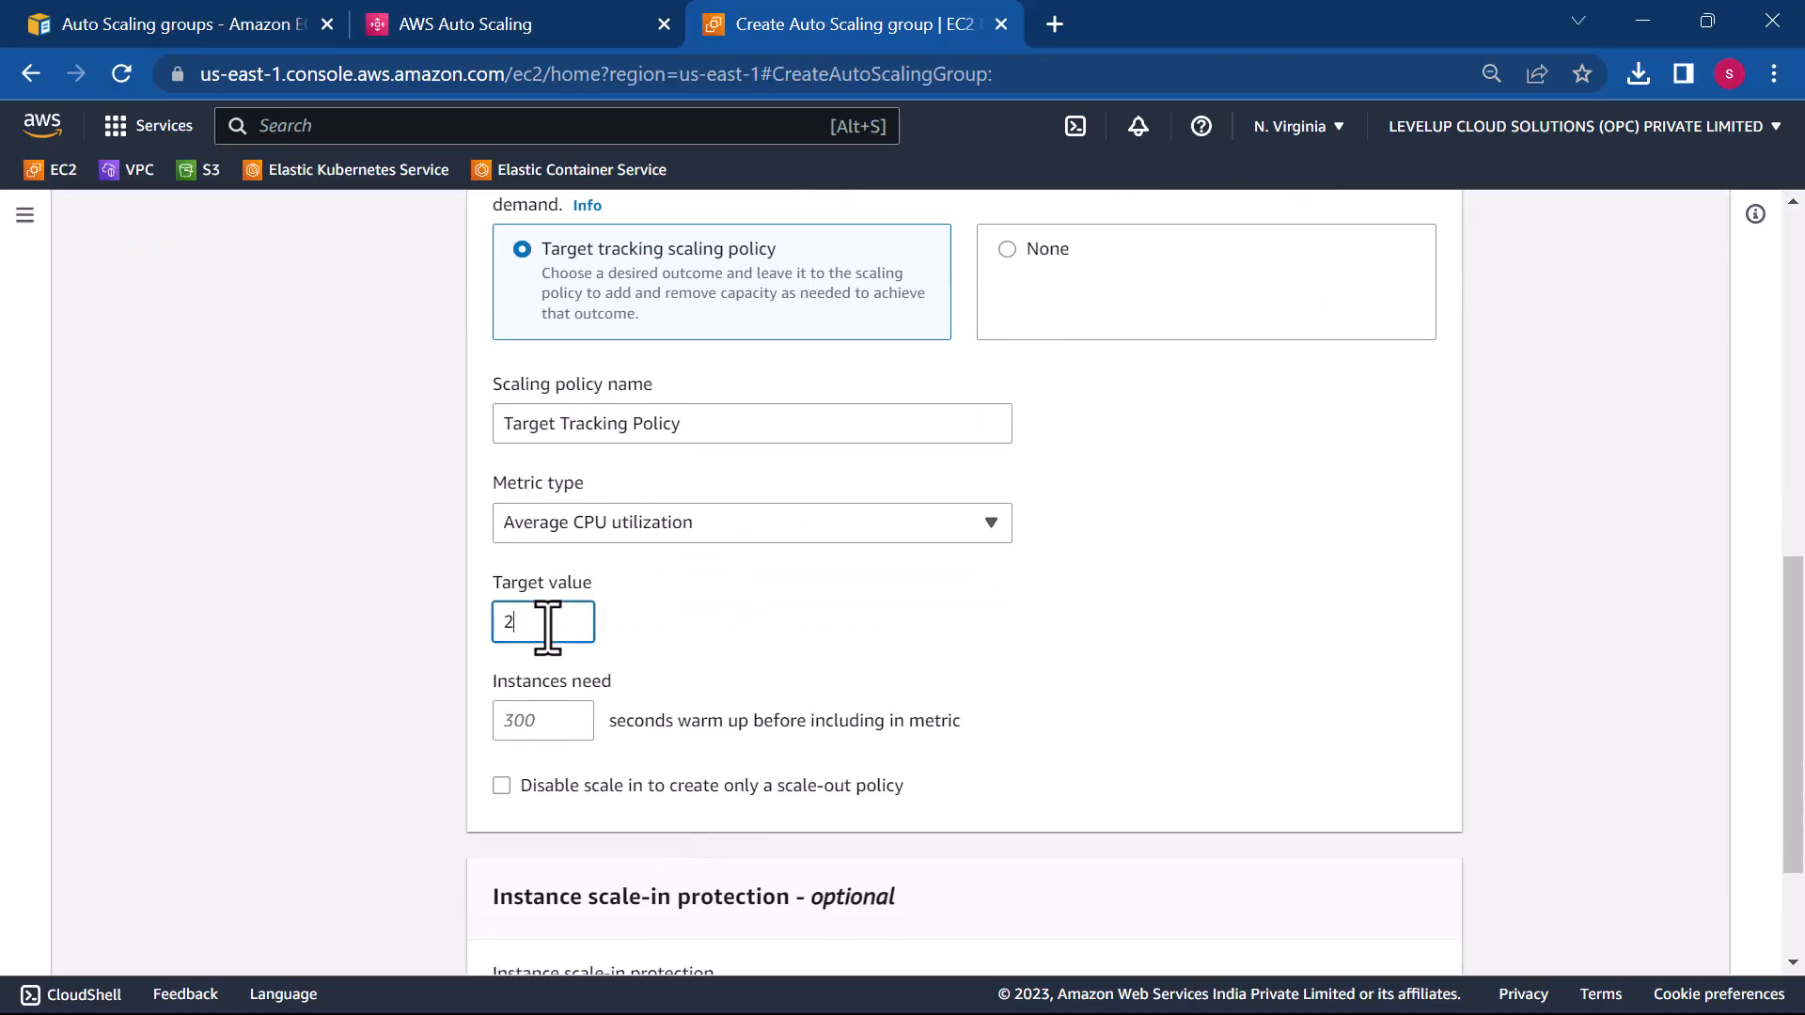
{"action": "left_click", "coordinate": [845, 623]}
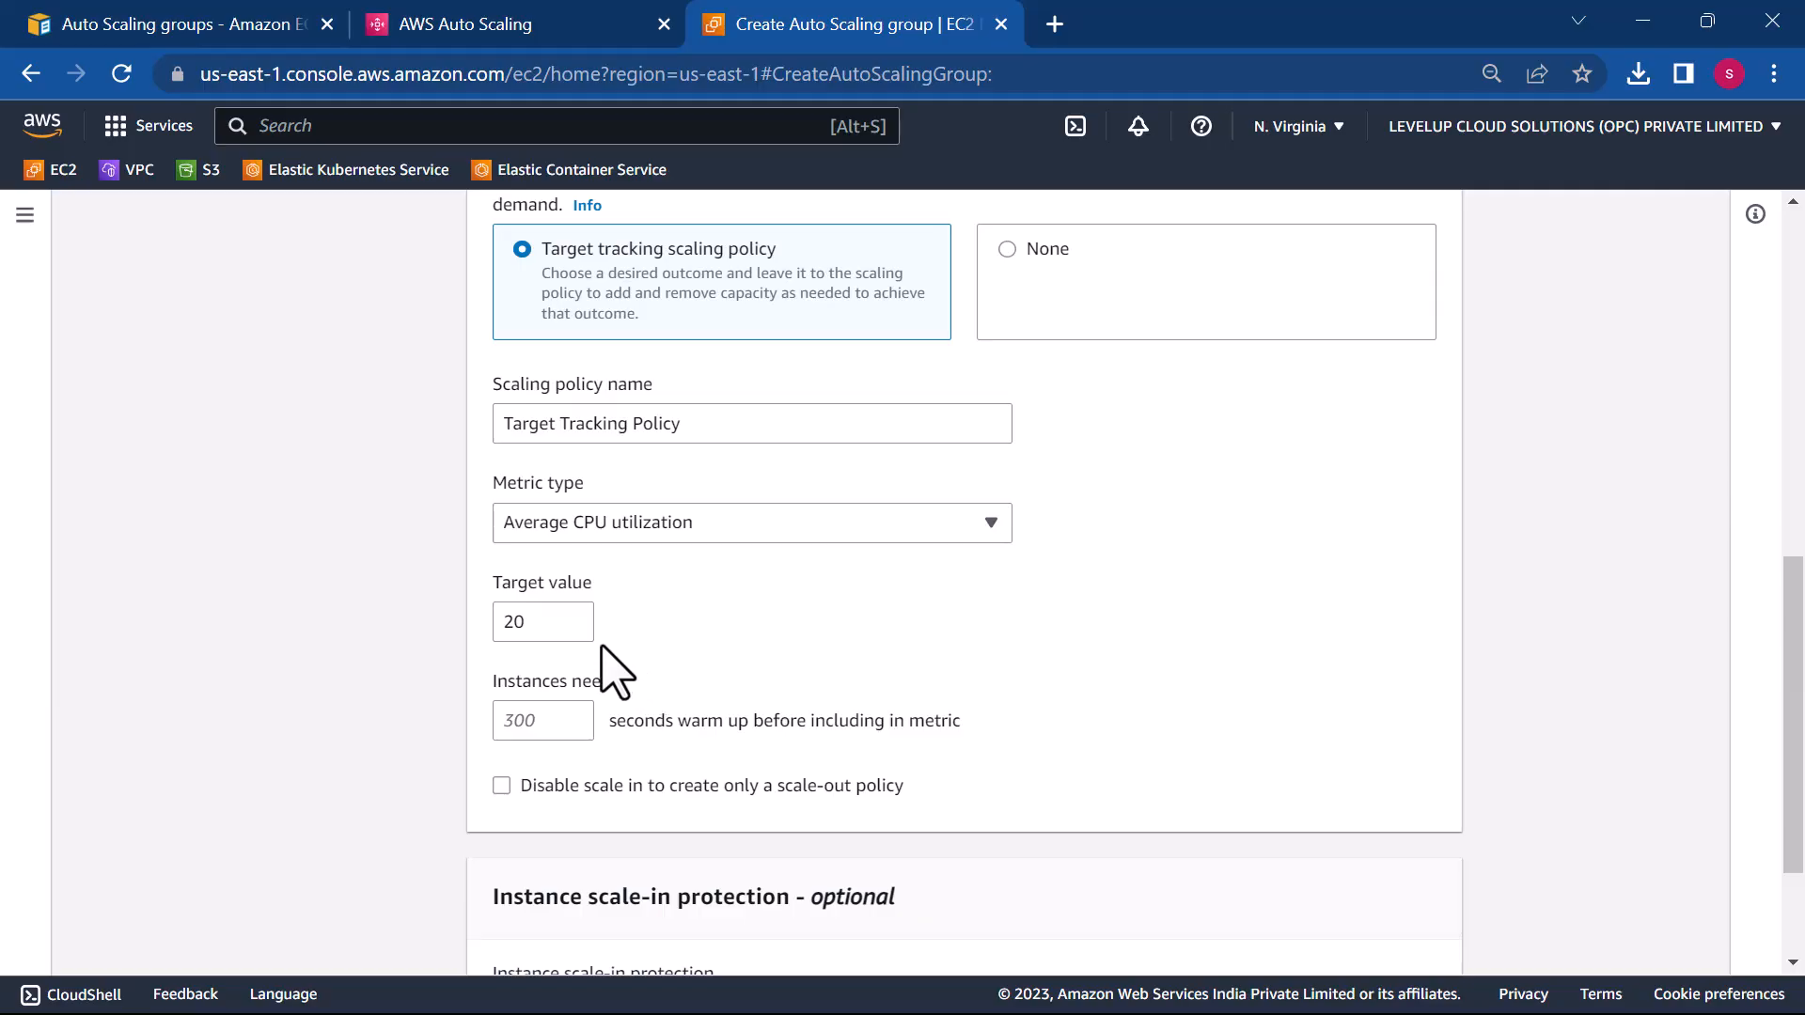
{"action": "left_click", "coordinate": [577, 736]}
{"action": "left_click", "coordinate": [1080, 565]}
{"action": "scroll", "coordinate": [1020, 766], "scroll_direction": "down", "scroll_amount": 2}
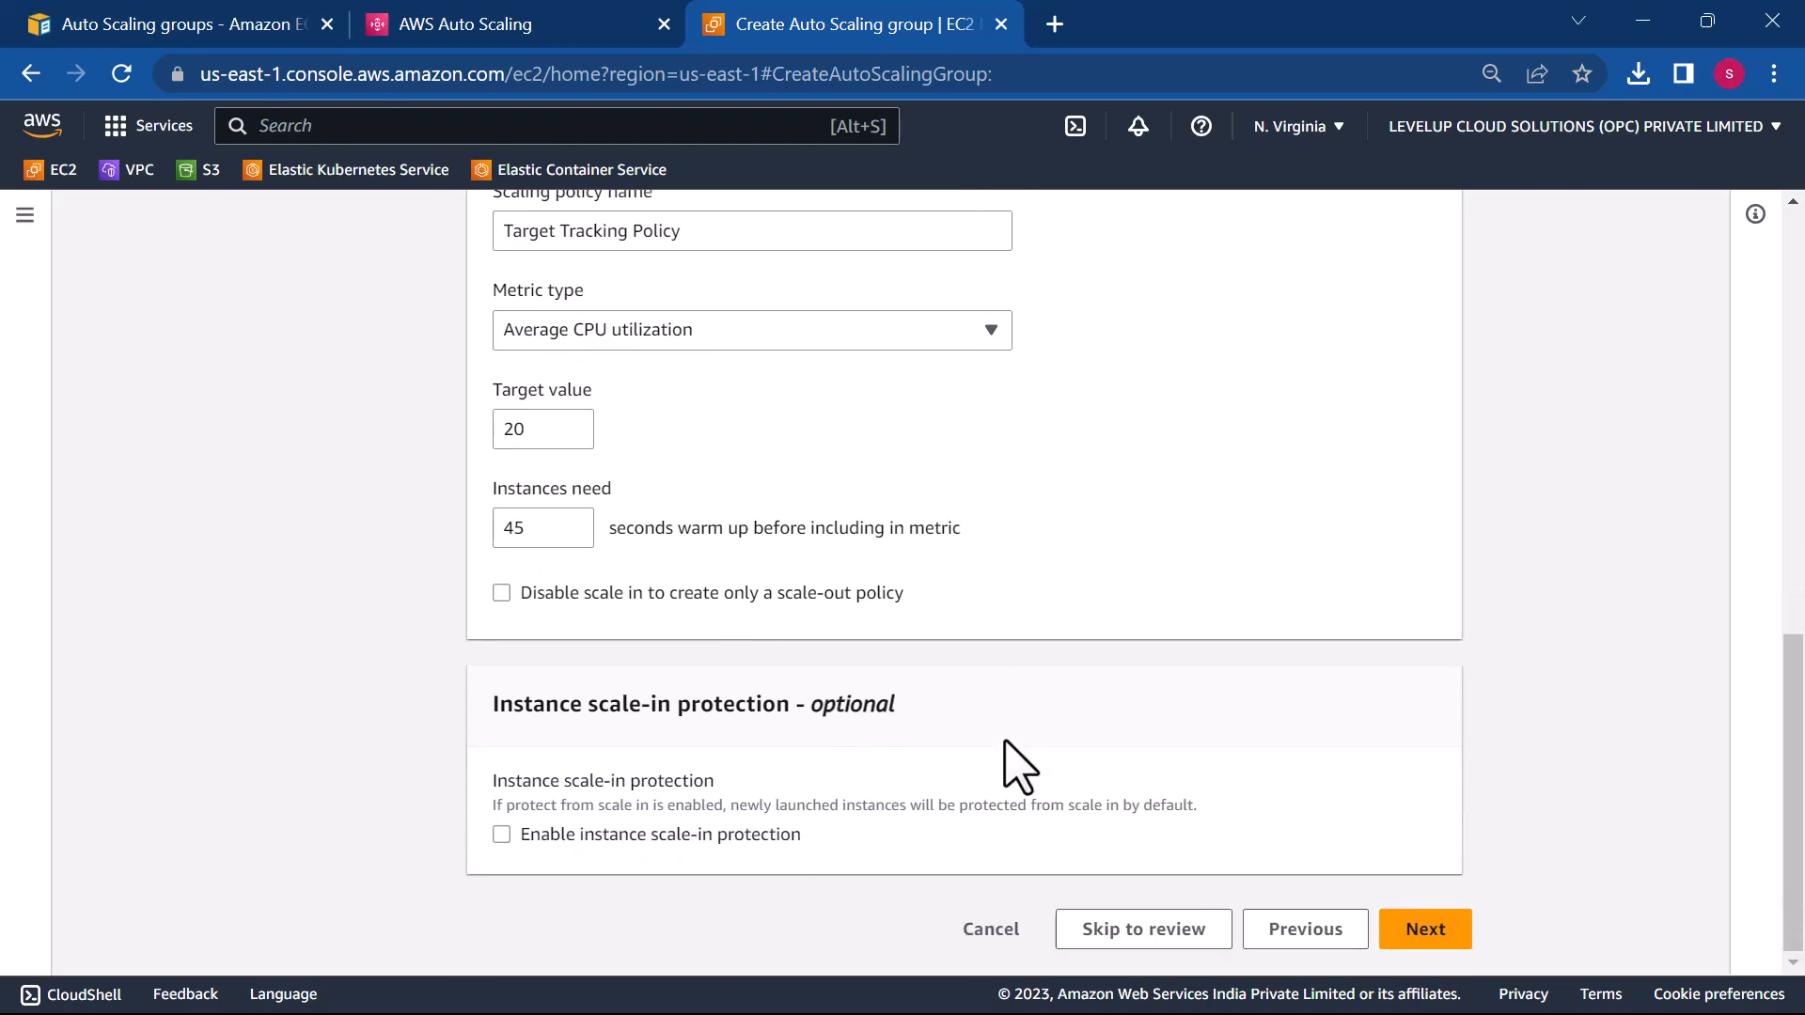
{"action": "left_click", "coordinate": [1430, 937]}
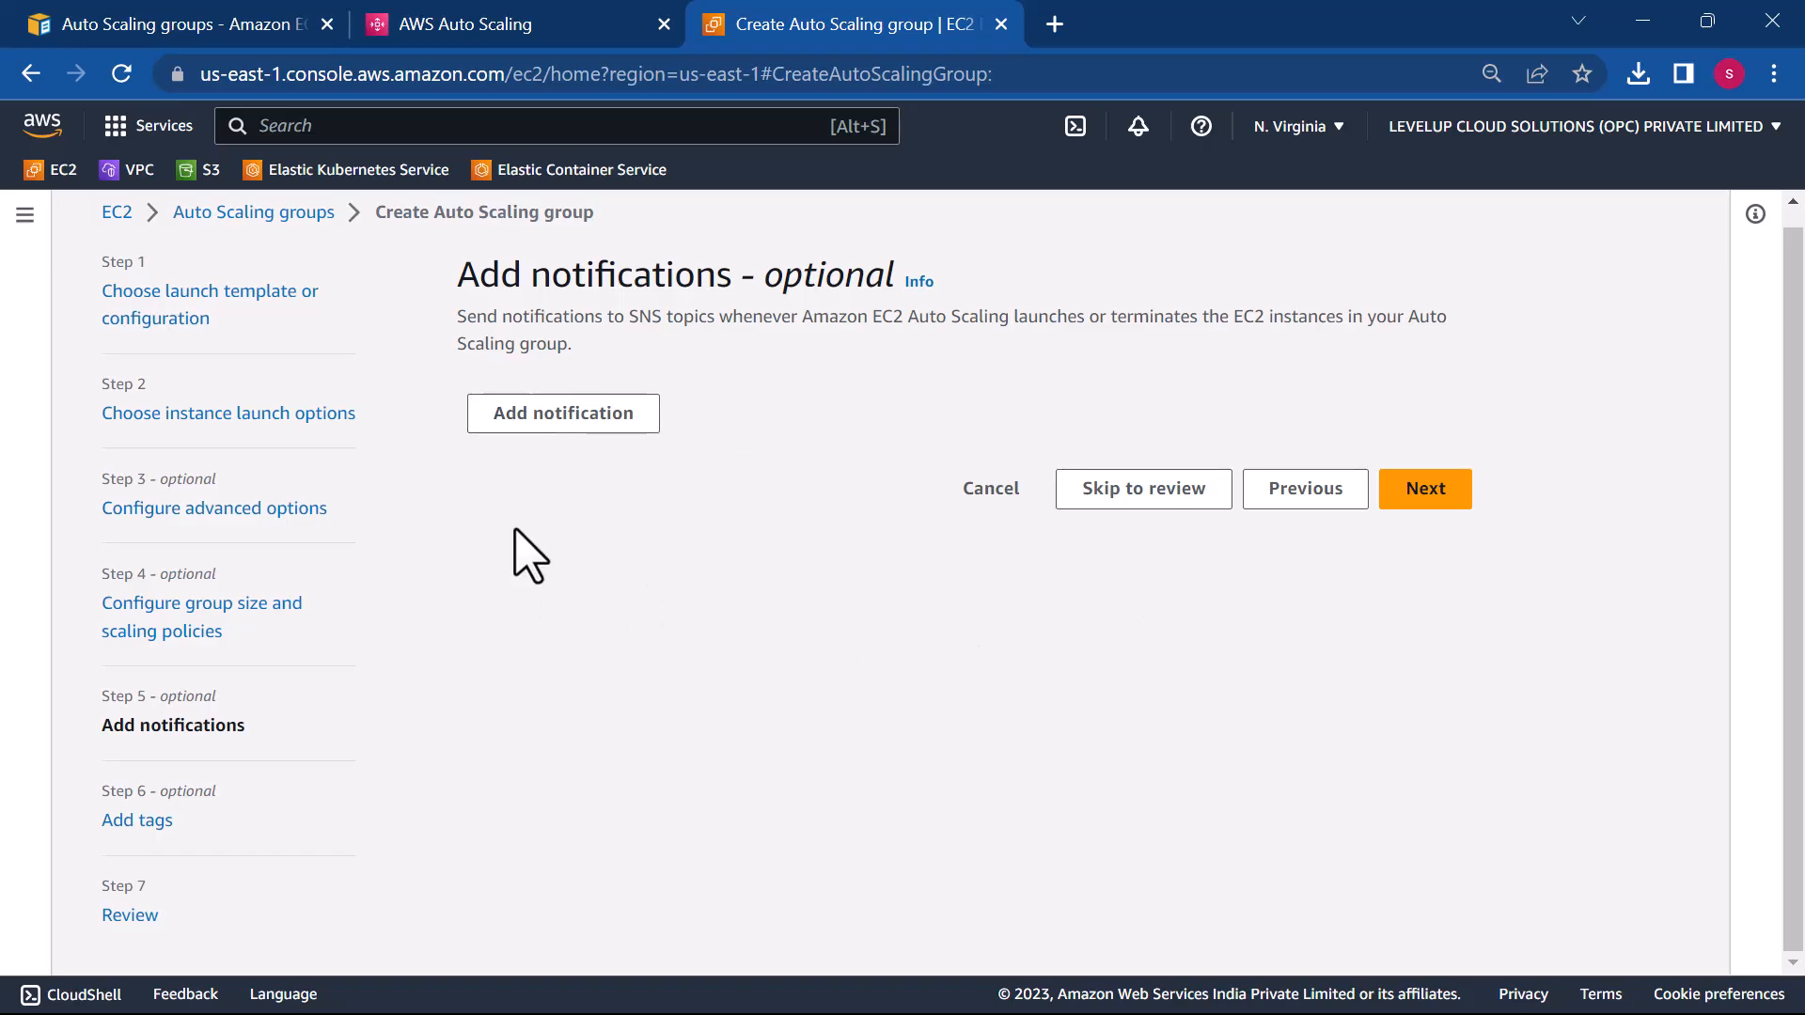
- Skip notifications and tags, check the review summary and create the Auto Scaling group
{"action": "left_click", "coordinate": [1422, 498]}
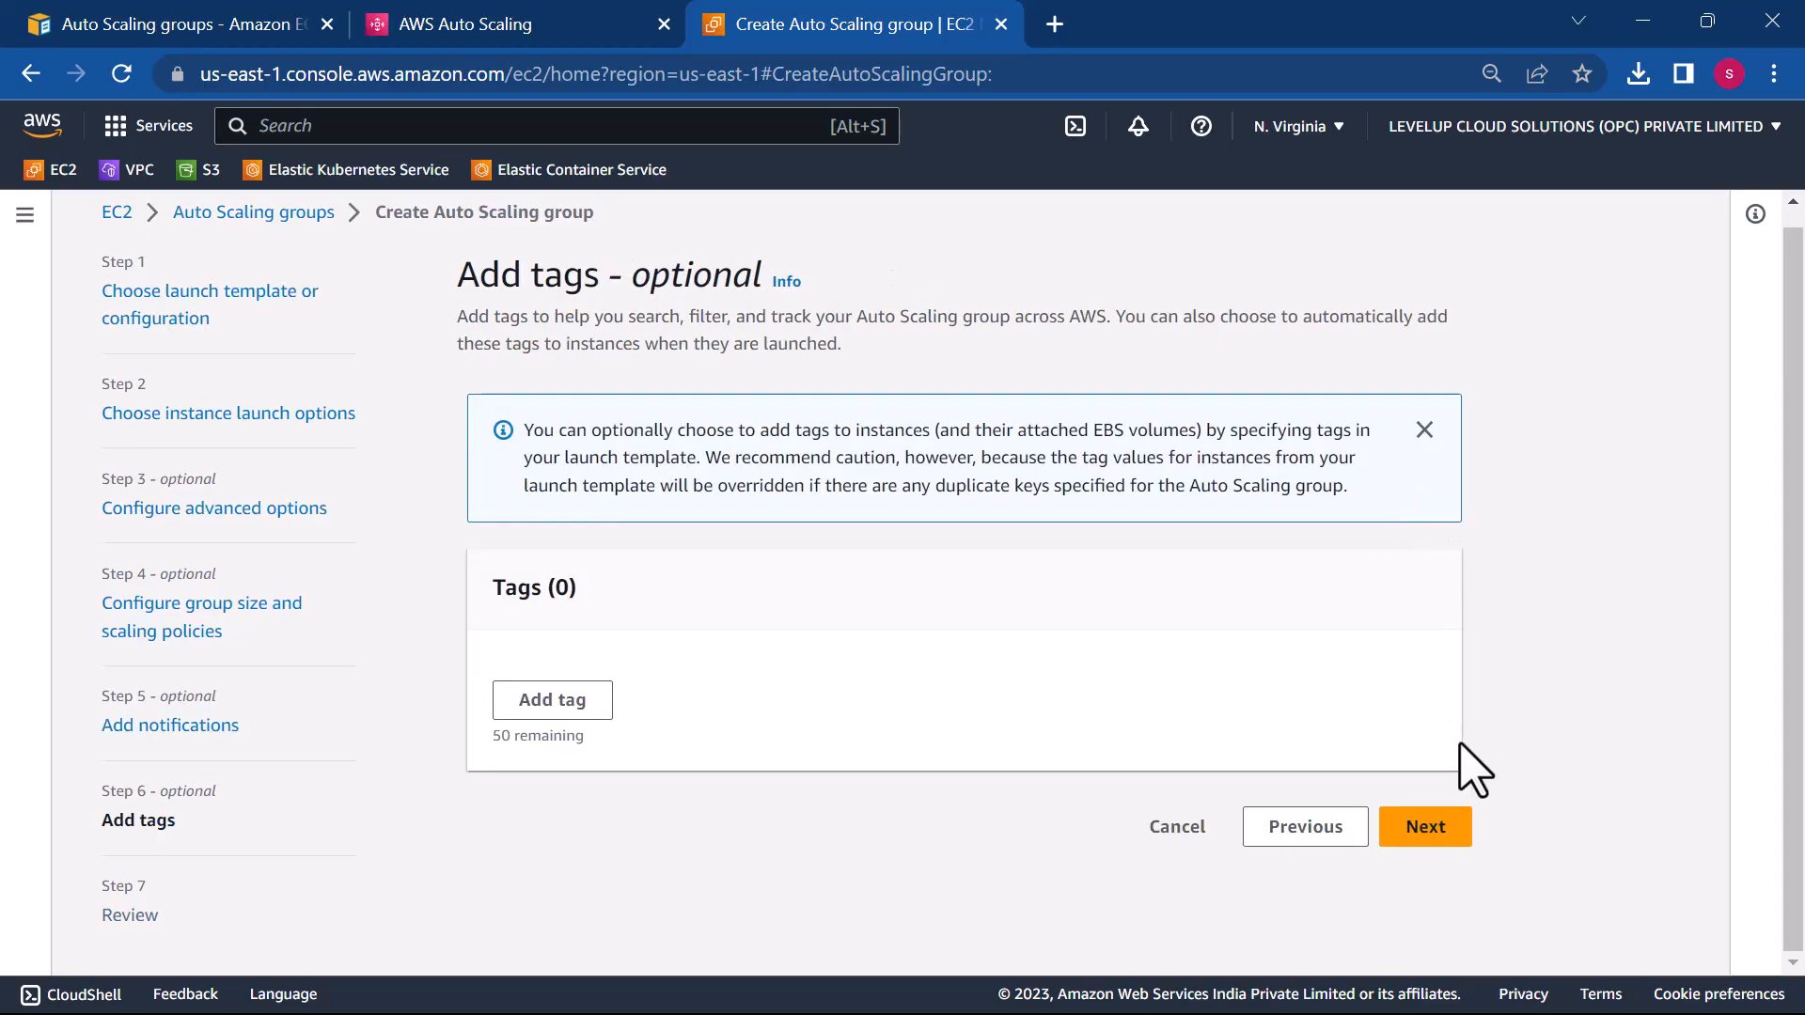
{"action": "left_click", "coordinate": [1424, 832]}
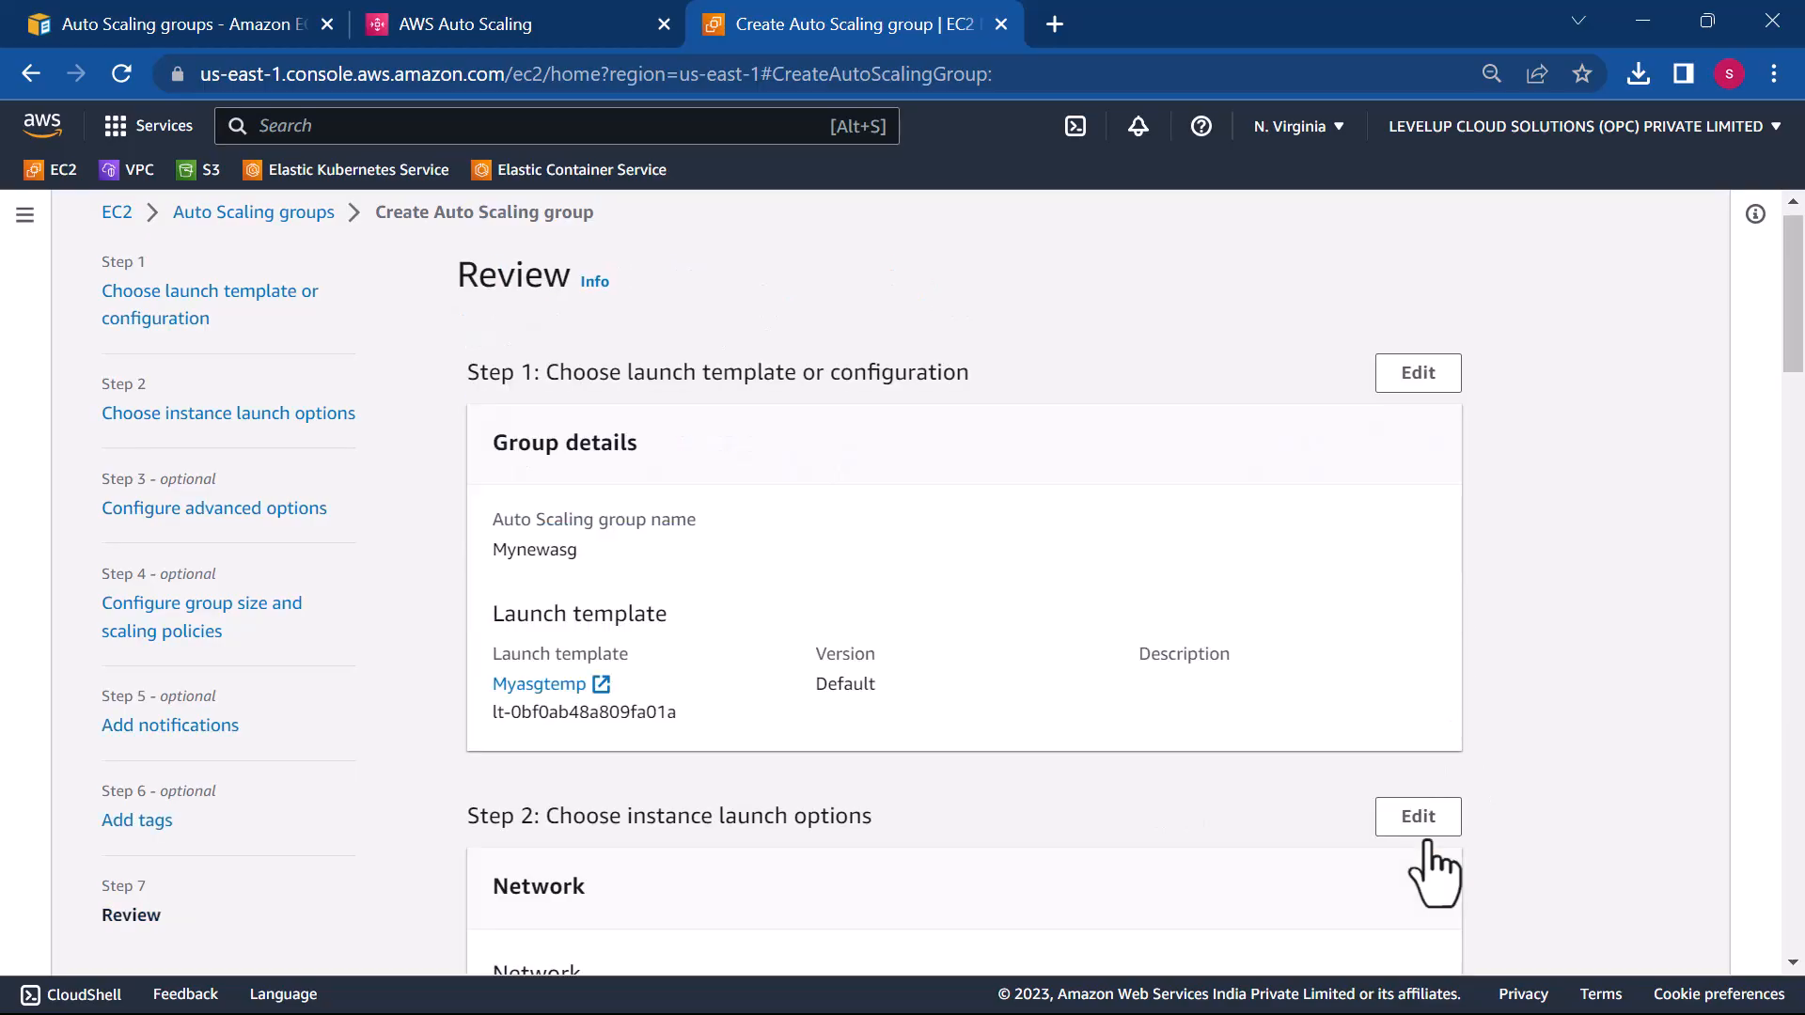
{"action": "scroll", "coordinate": [984, 823], "scroll_direction": "down", "scroll_amount": 20}
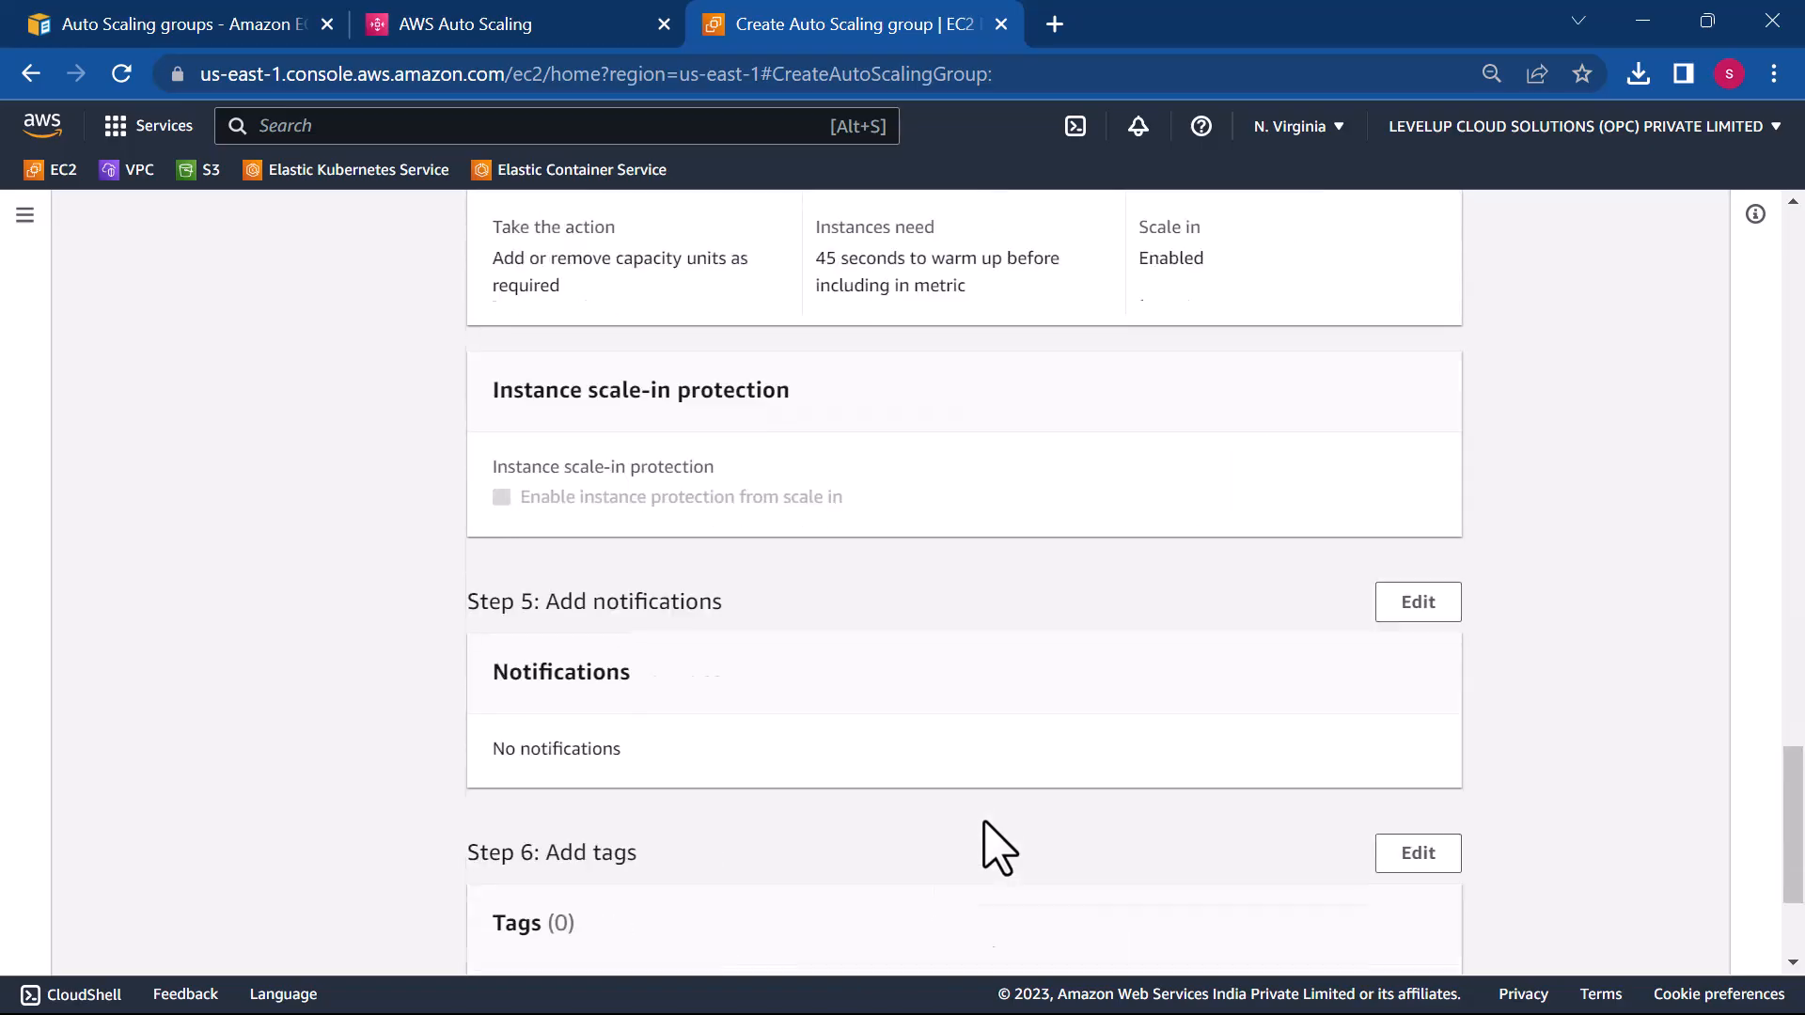
{"action": "left_click", "coordinate": [1335, 929]}
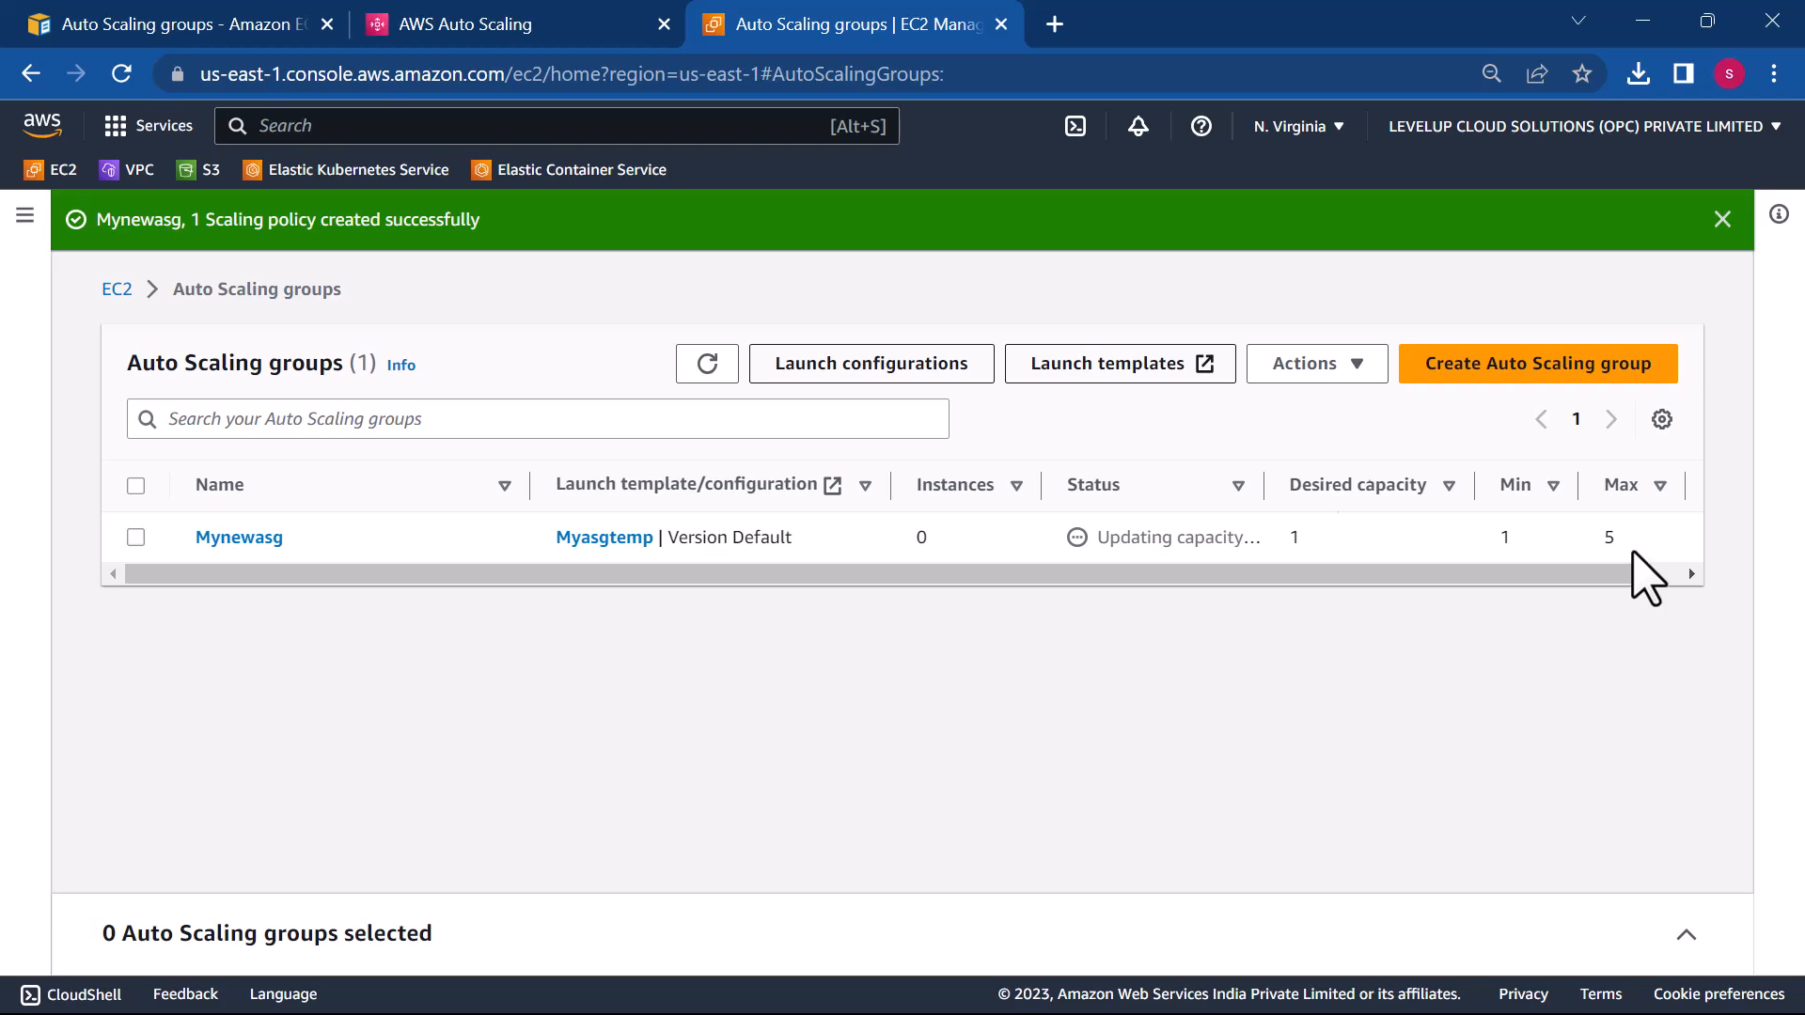
- Open the list of running EC2 instances and refresh it to check for instances launched by the Auto Scaling group
{"action": "left_click", "coordinate": [117, 289]}
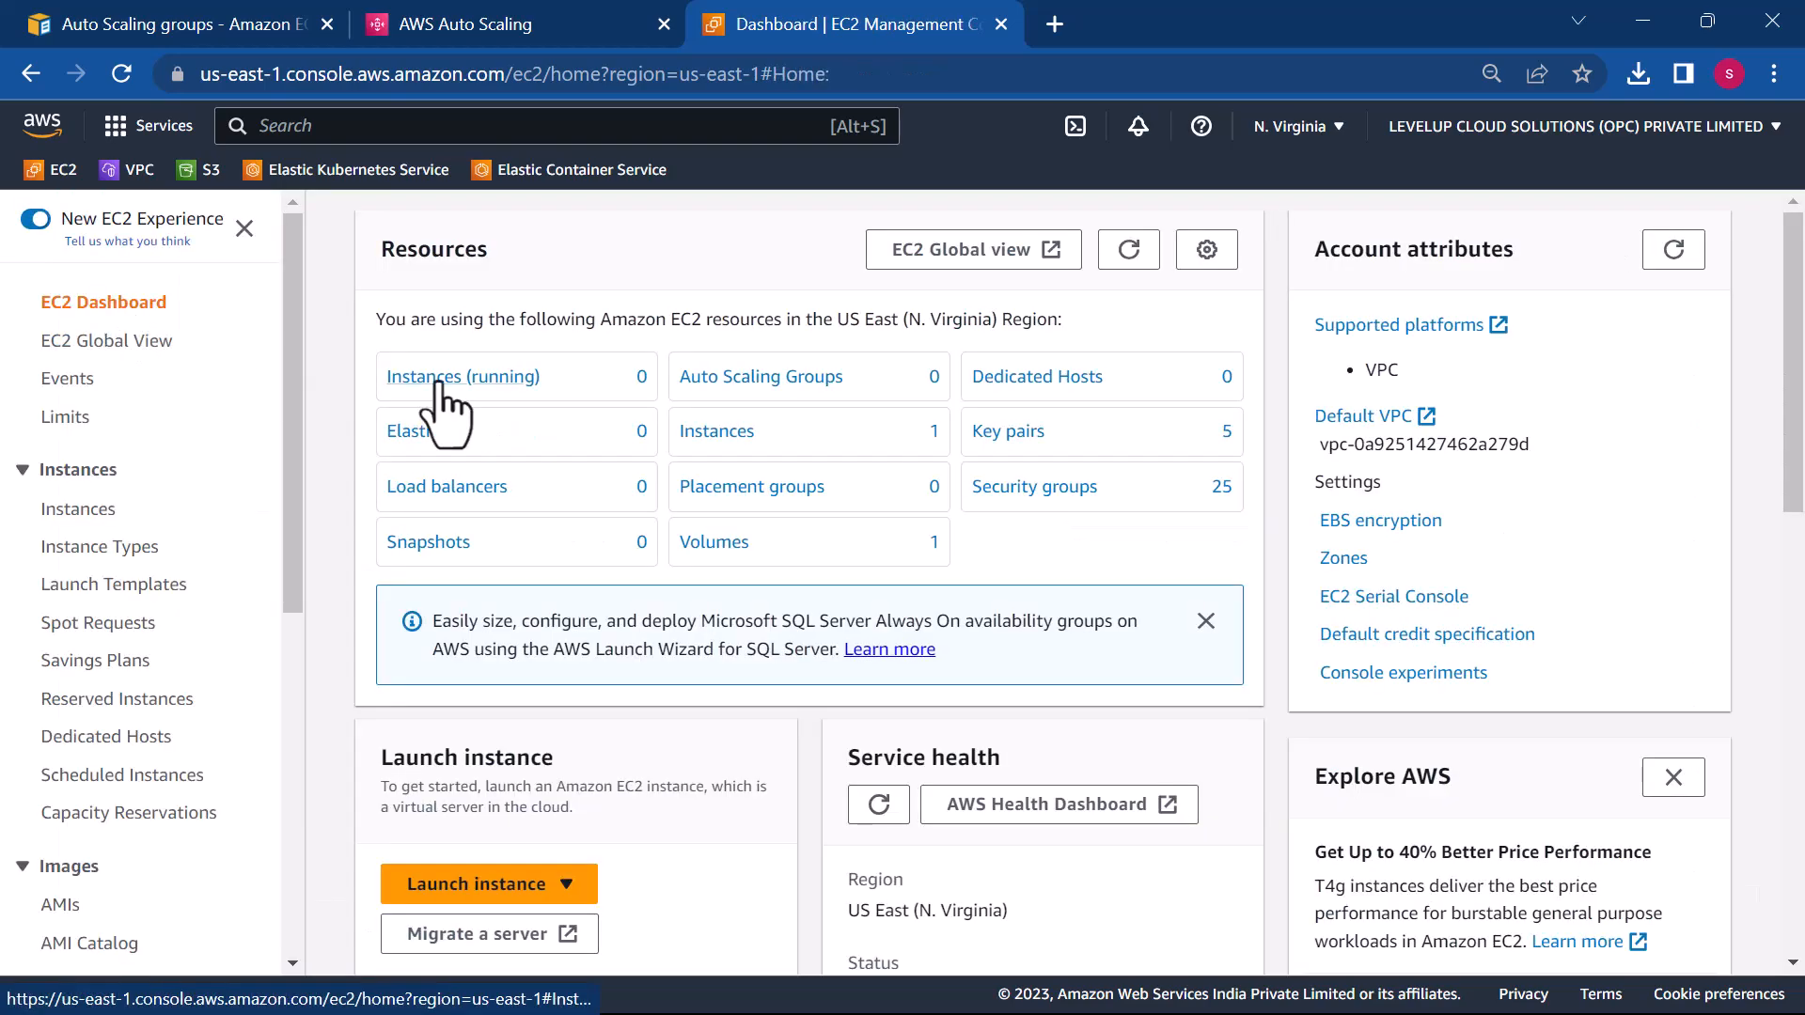
{"action": "left_click", "coordinate": [425, 378]}
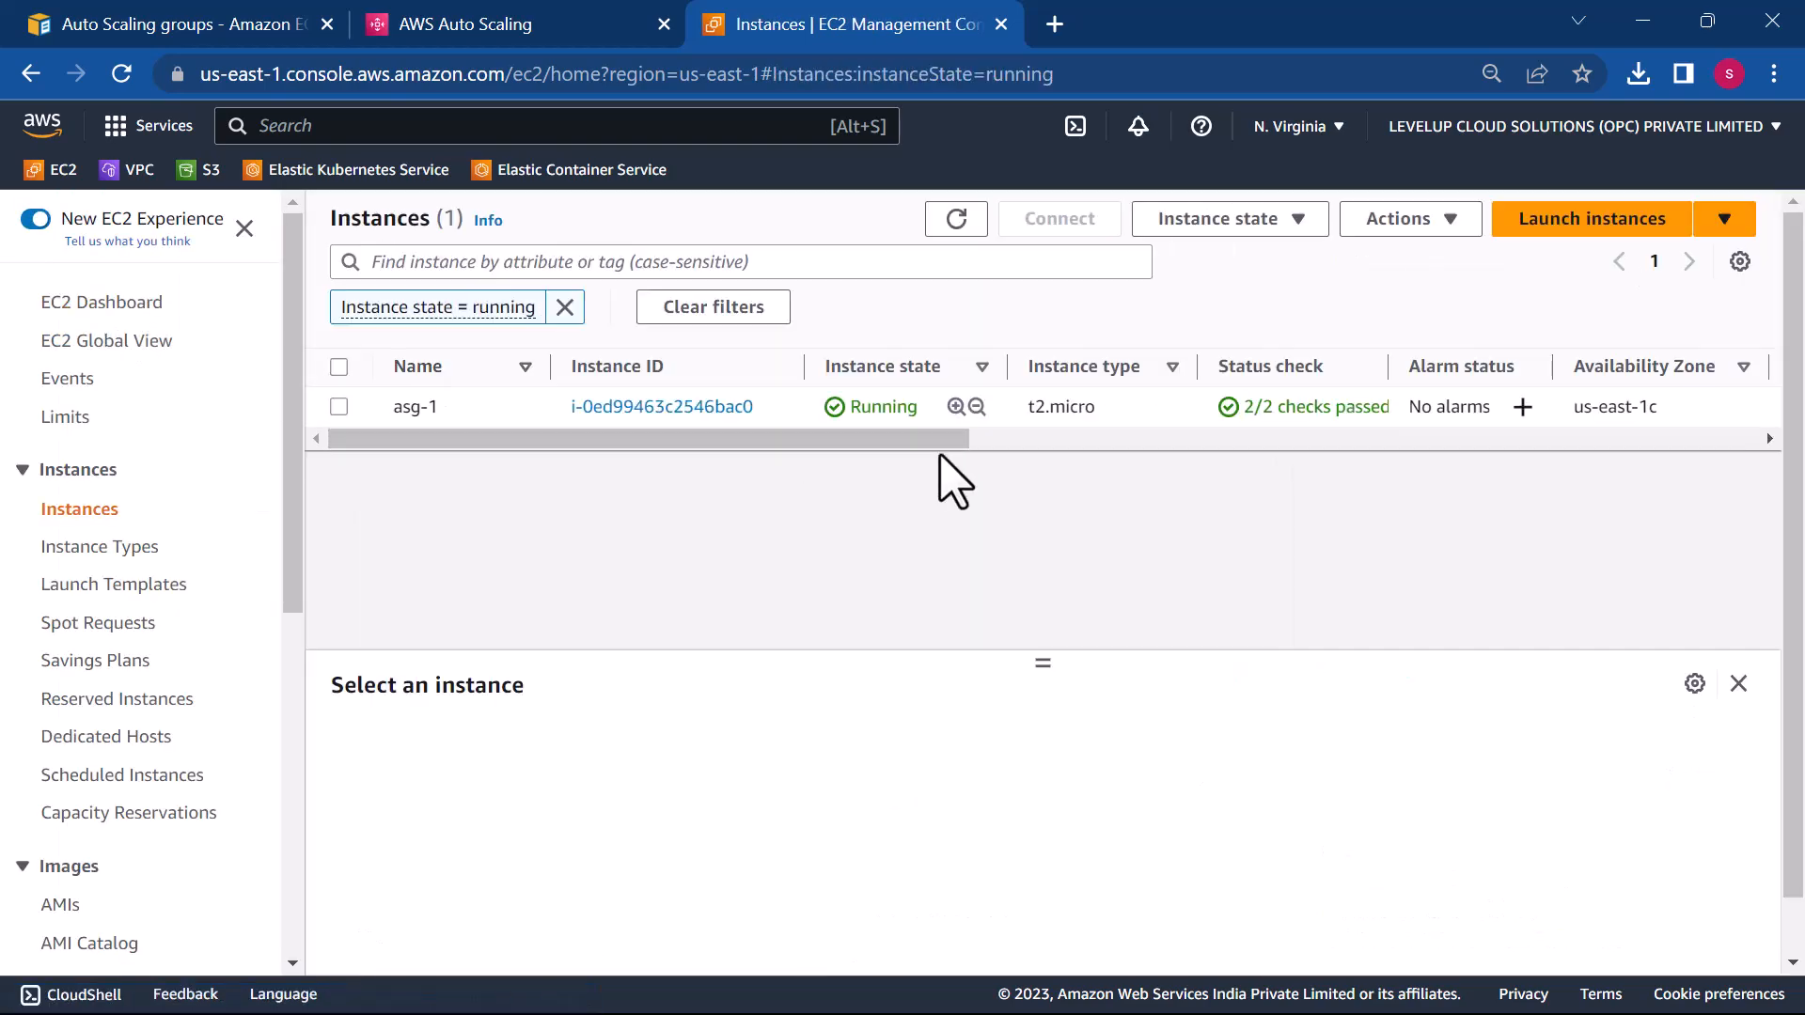
{"action": "left_click", "coordinate": [952, 225]}
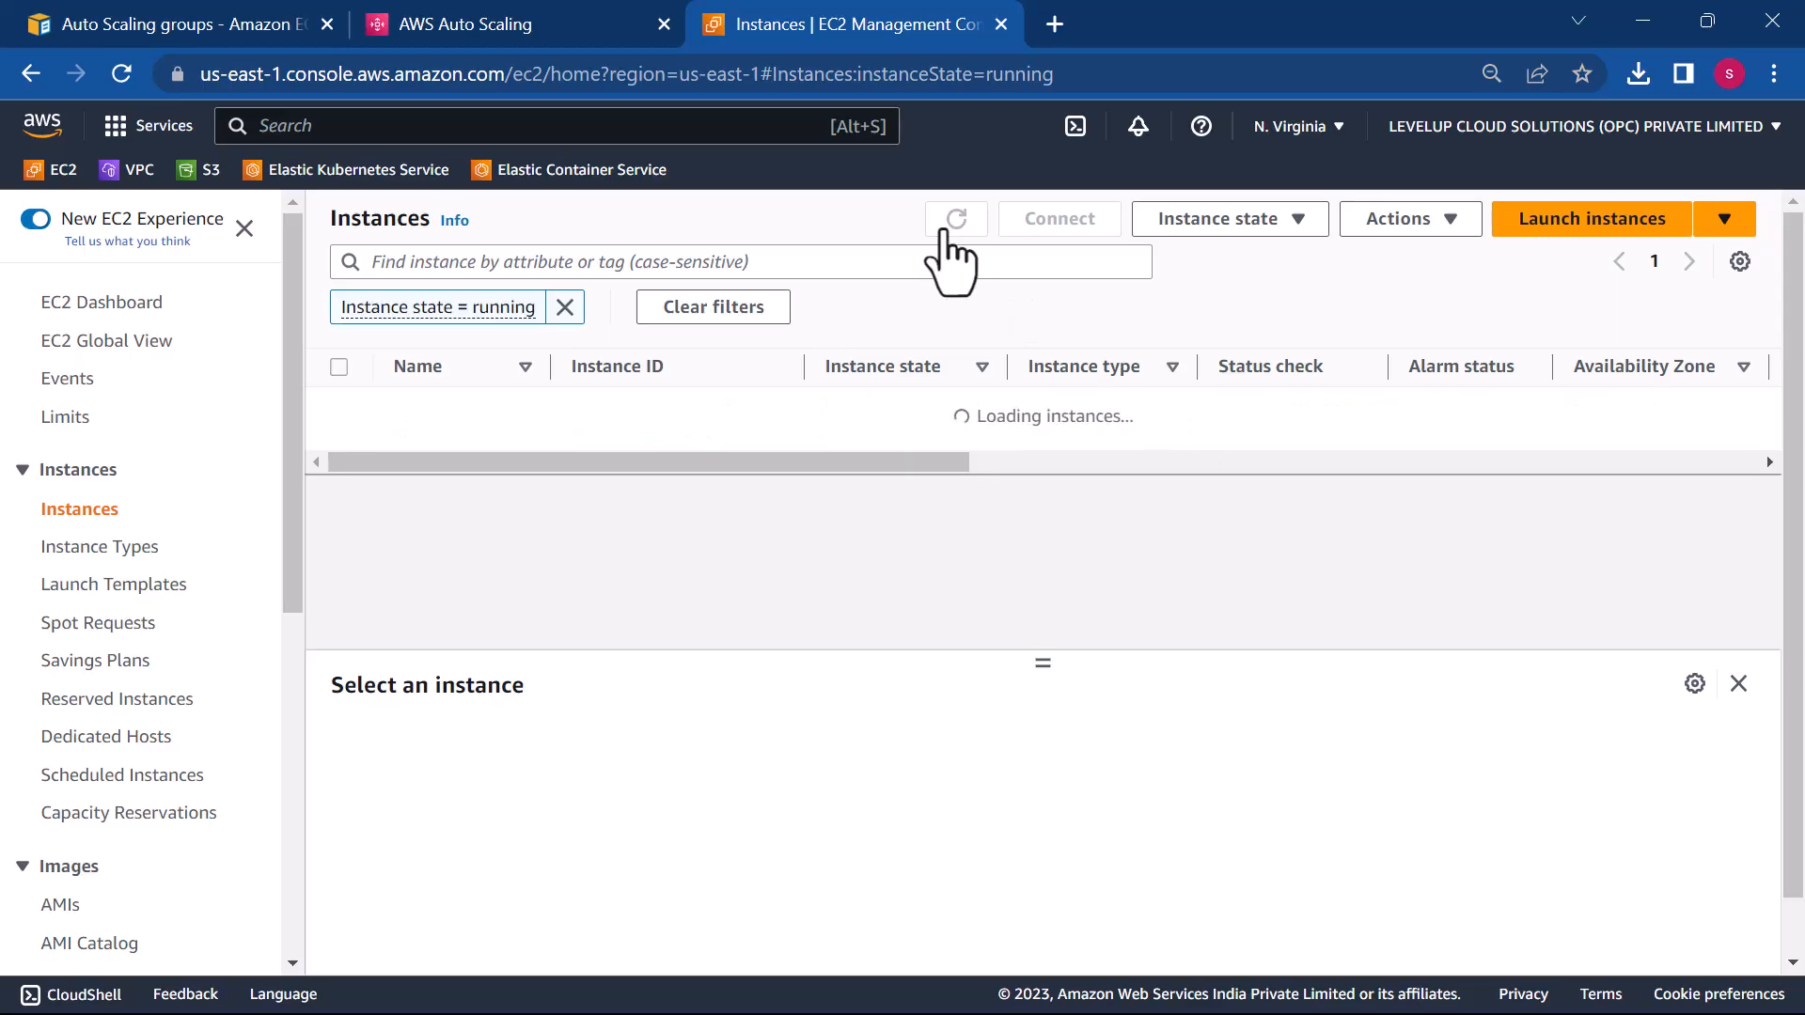
{"action": "left_click", "coordinate": [956, 222]}
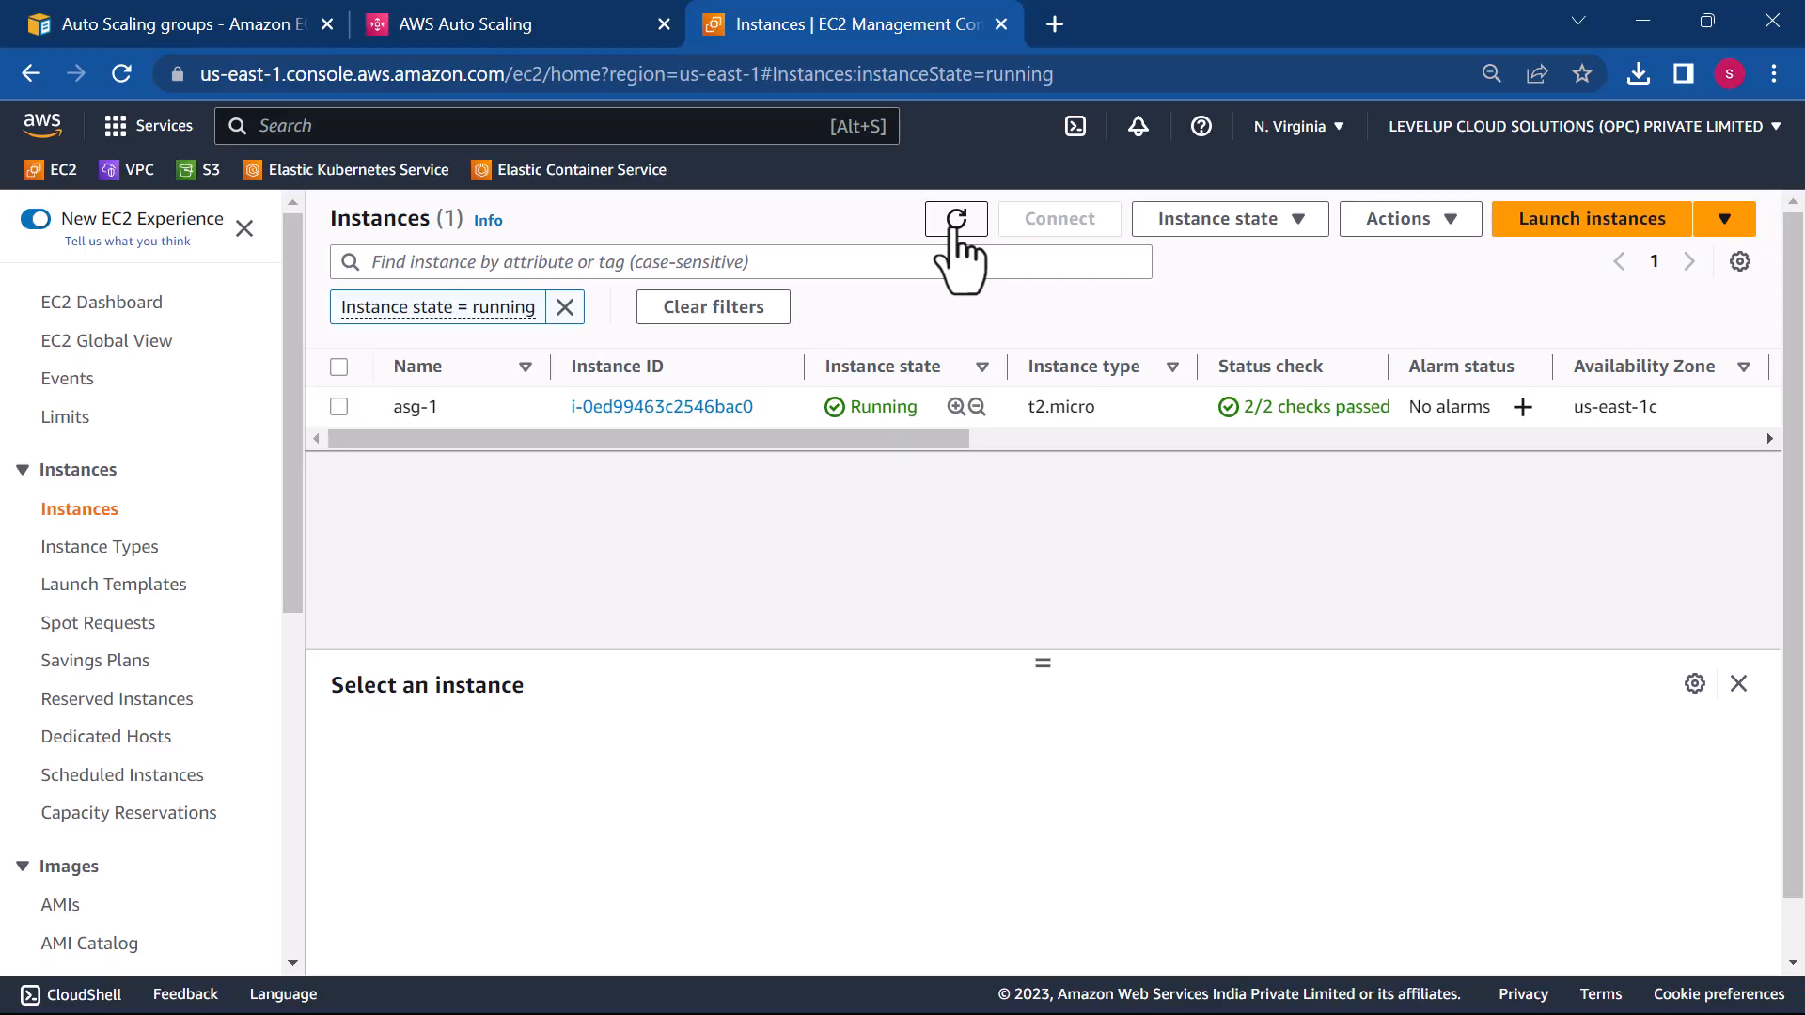
{"action": "left_click", "coordinate": [508, 36]}
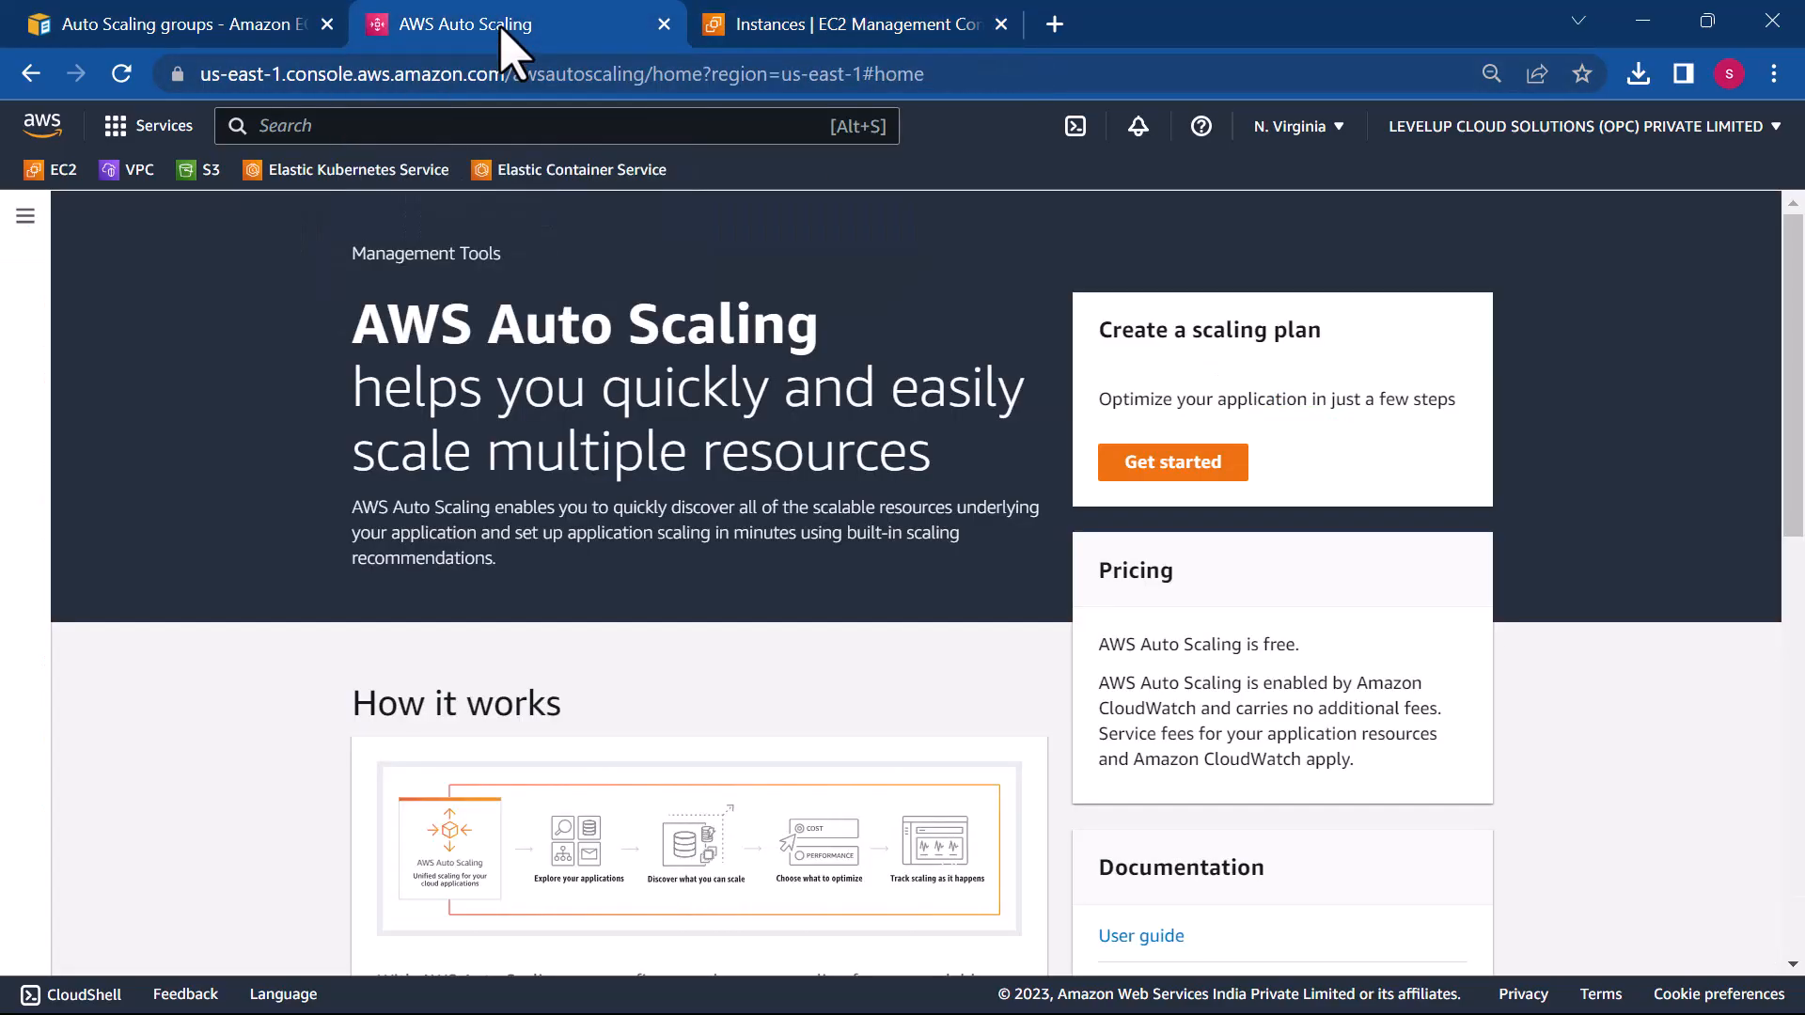
{"action": "left_click", "coordinate": [392, 126]}
{"action": "type", "text": "authn"}
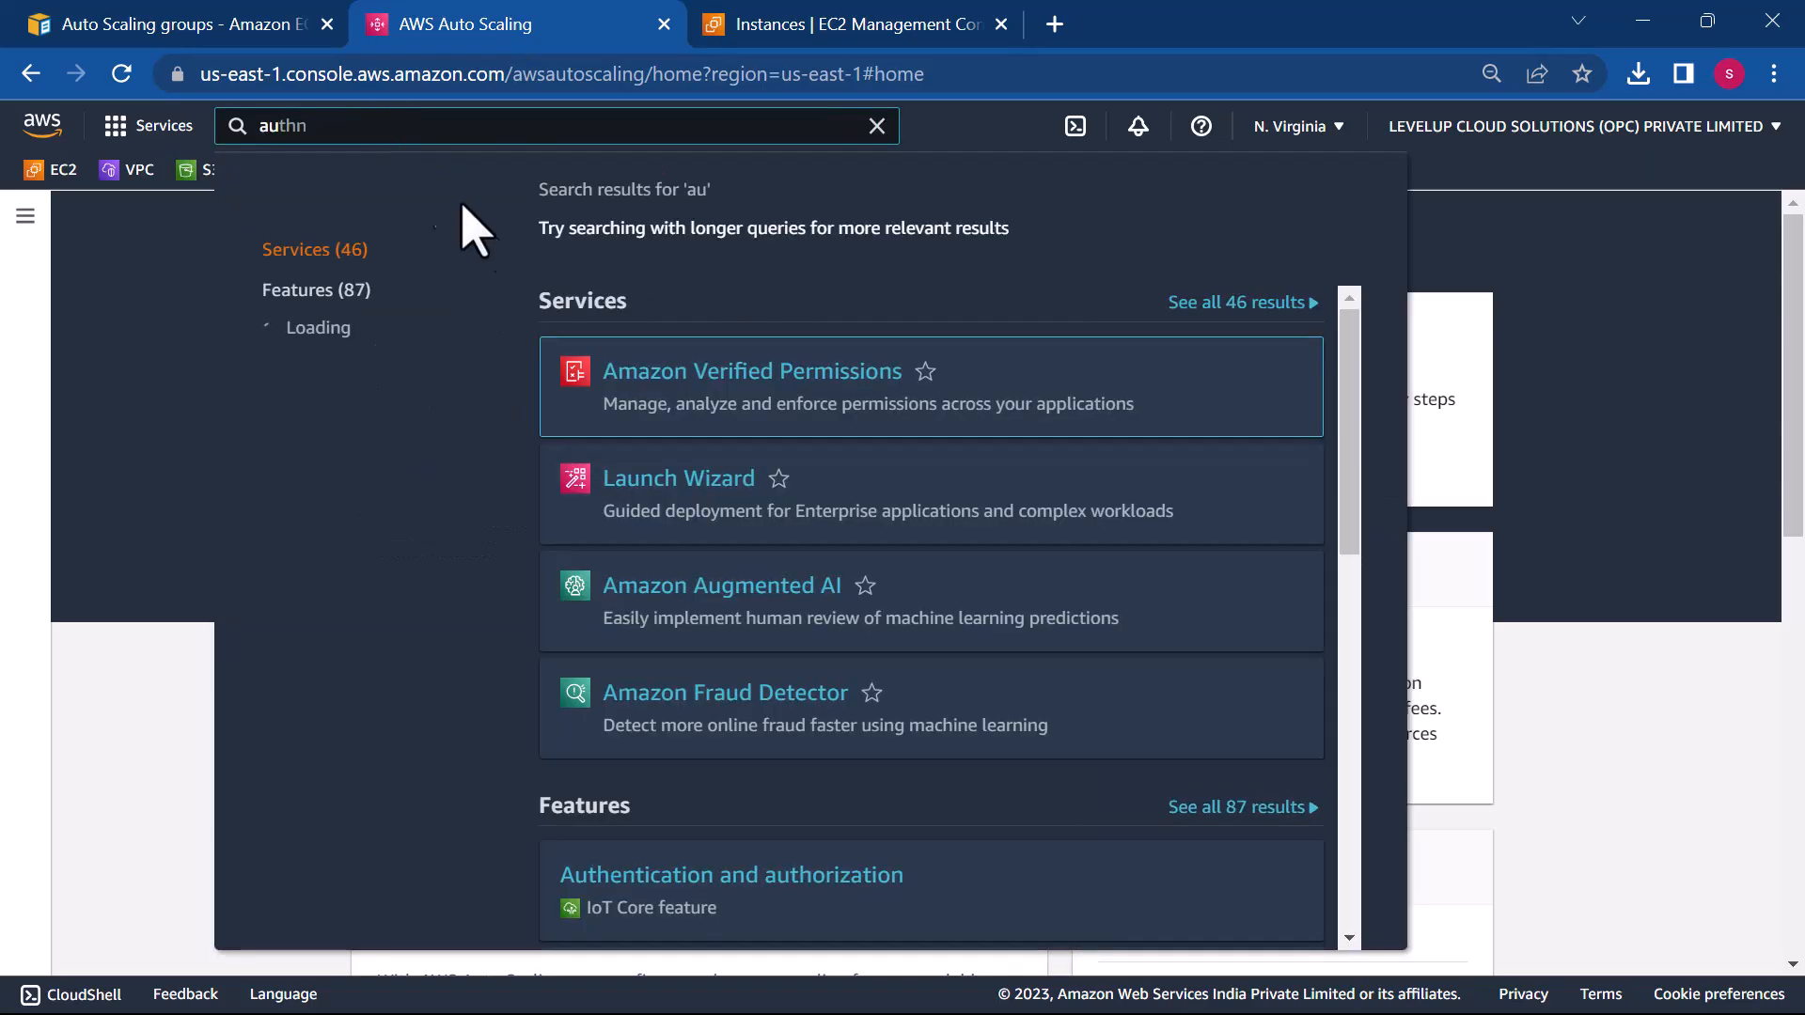
{"action": "key", "text": "BackSpace"}
{"action": "key", "text": "BackSpace"}
{"action": "type", "text": "o"}
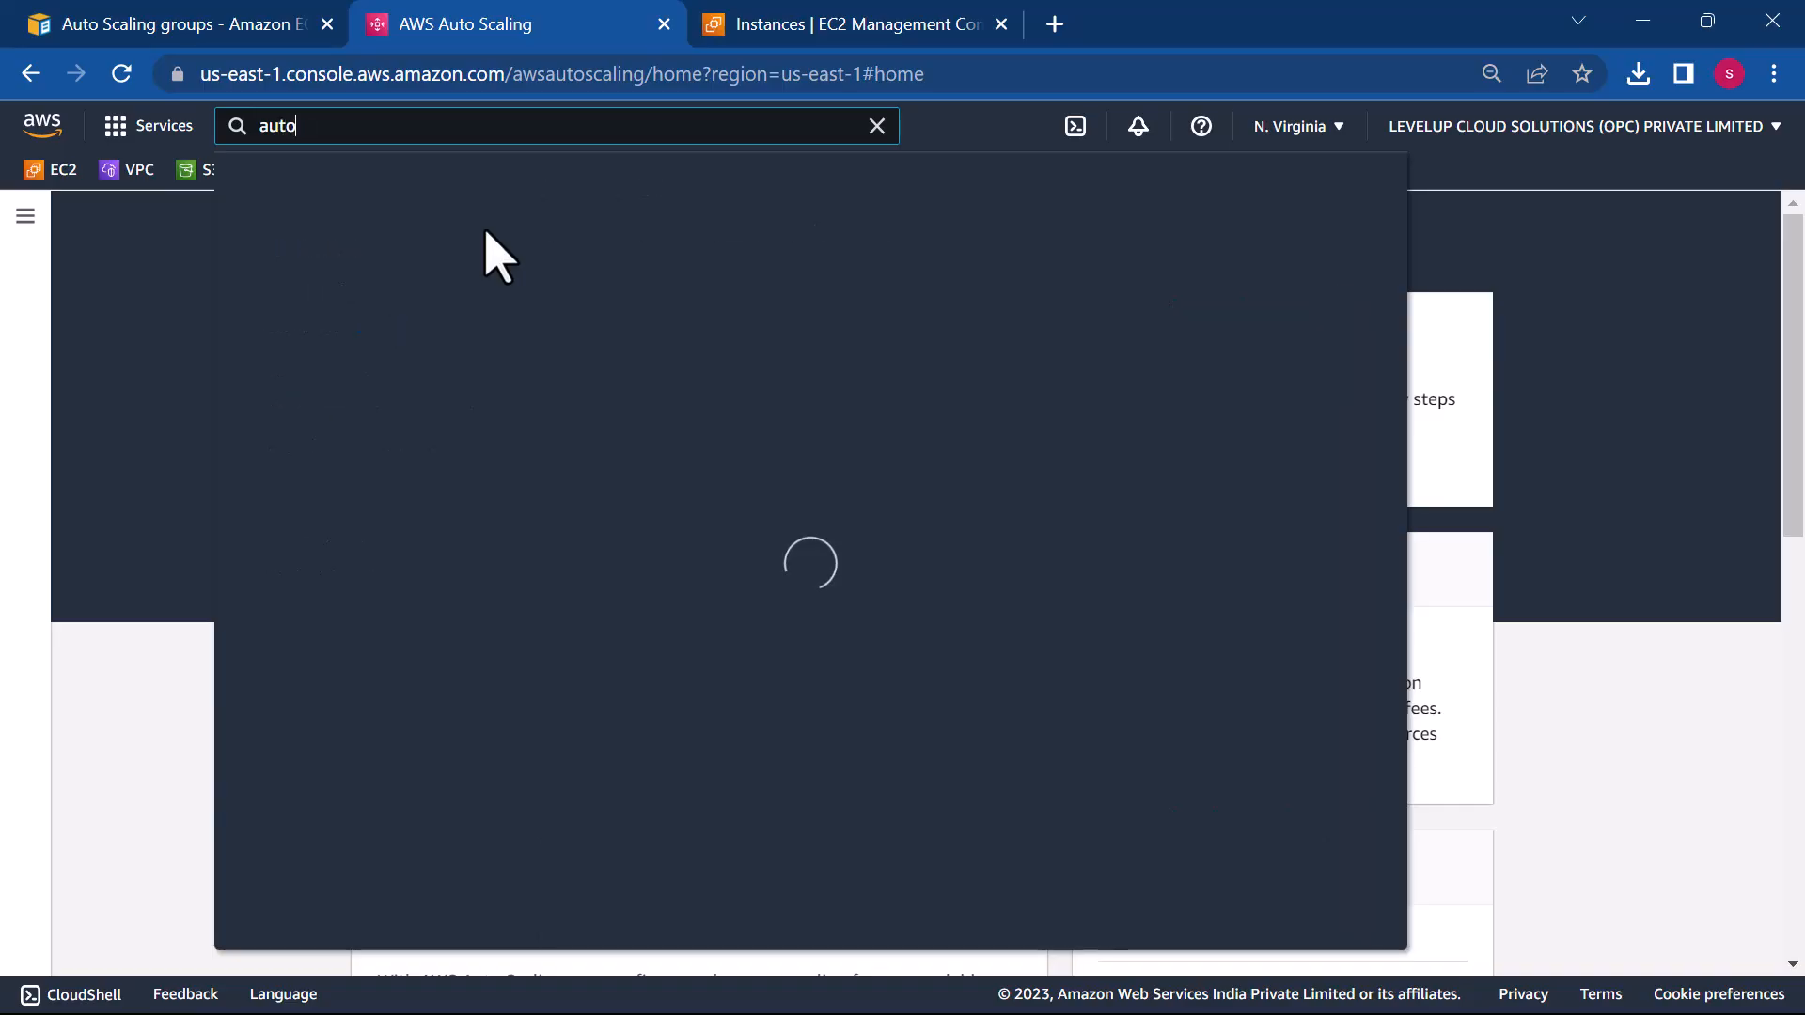
{"action": "left_click", "coordinate": [738, 404]}
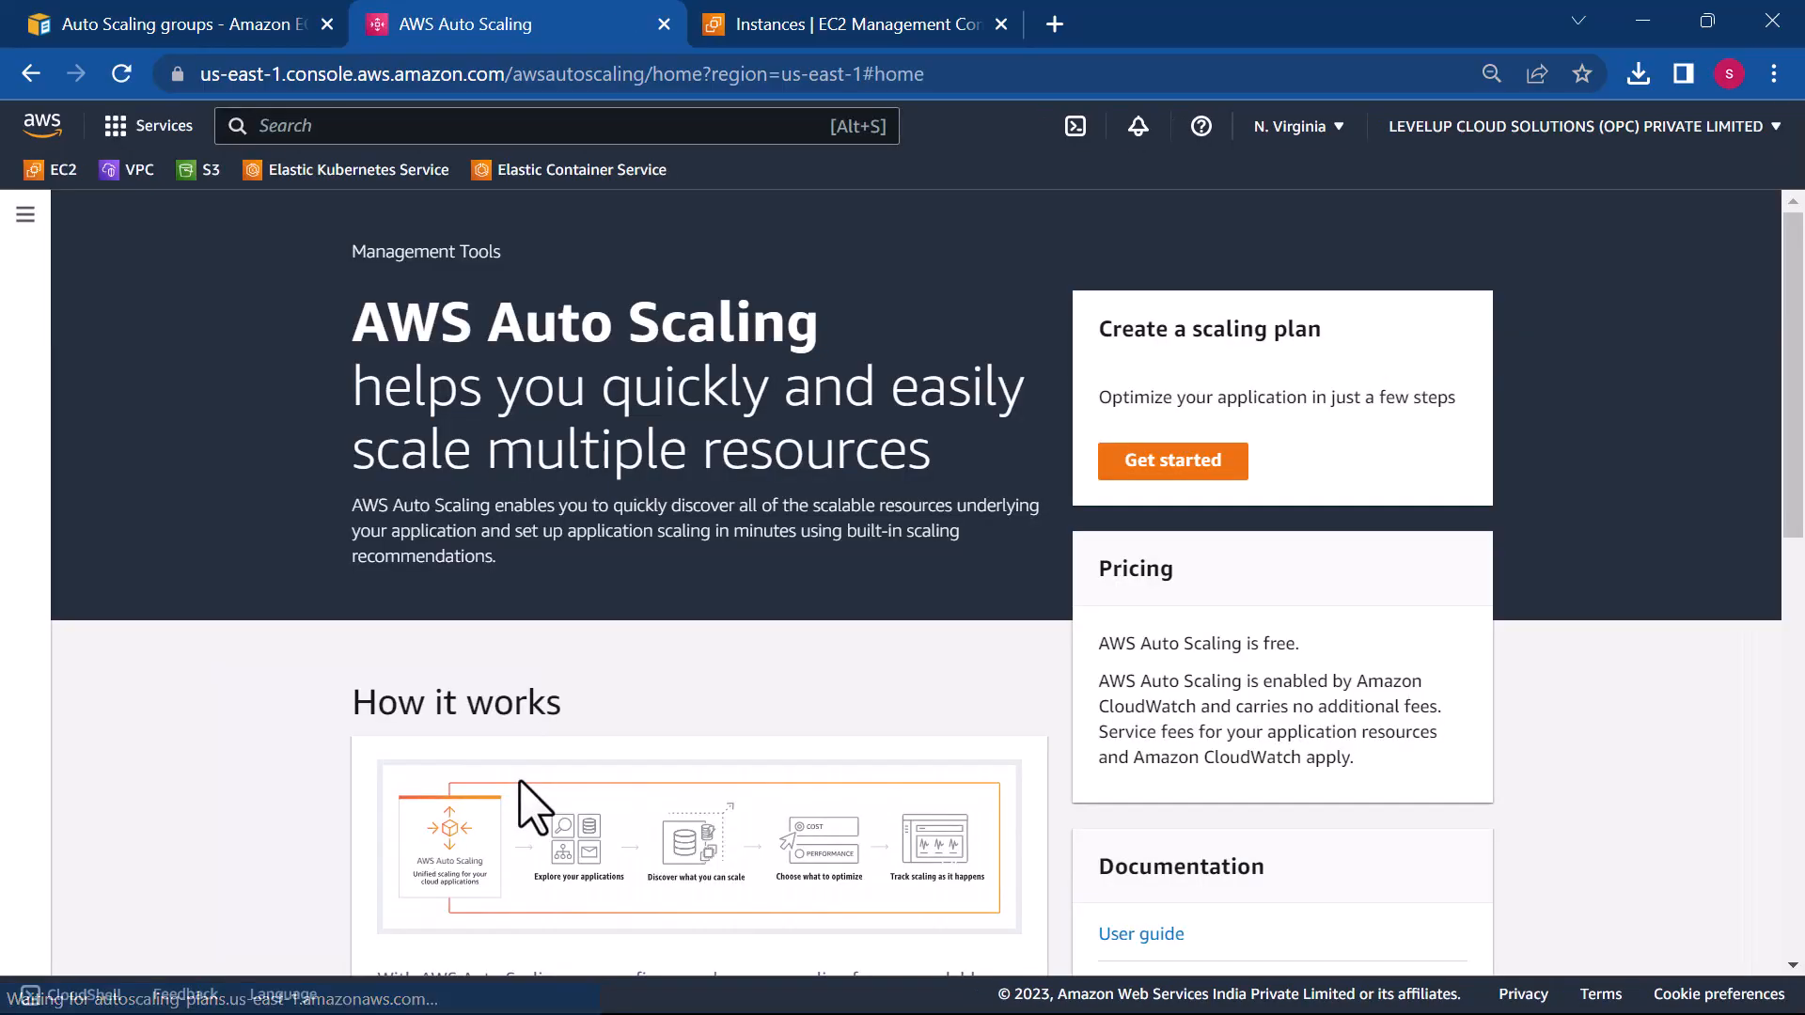
- Load the EC2 dashboard in the AWS Auto Scaling tab and refresh the running instances list in the other tab
{"action": "left_click", "coordinate": [58, 174]}
{"action": "left_click", "coordinate": [786, 27]}
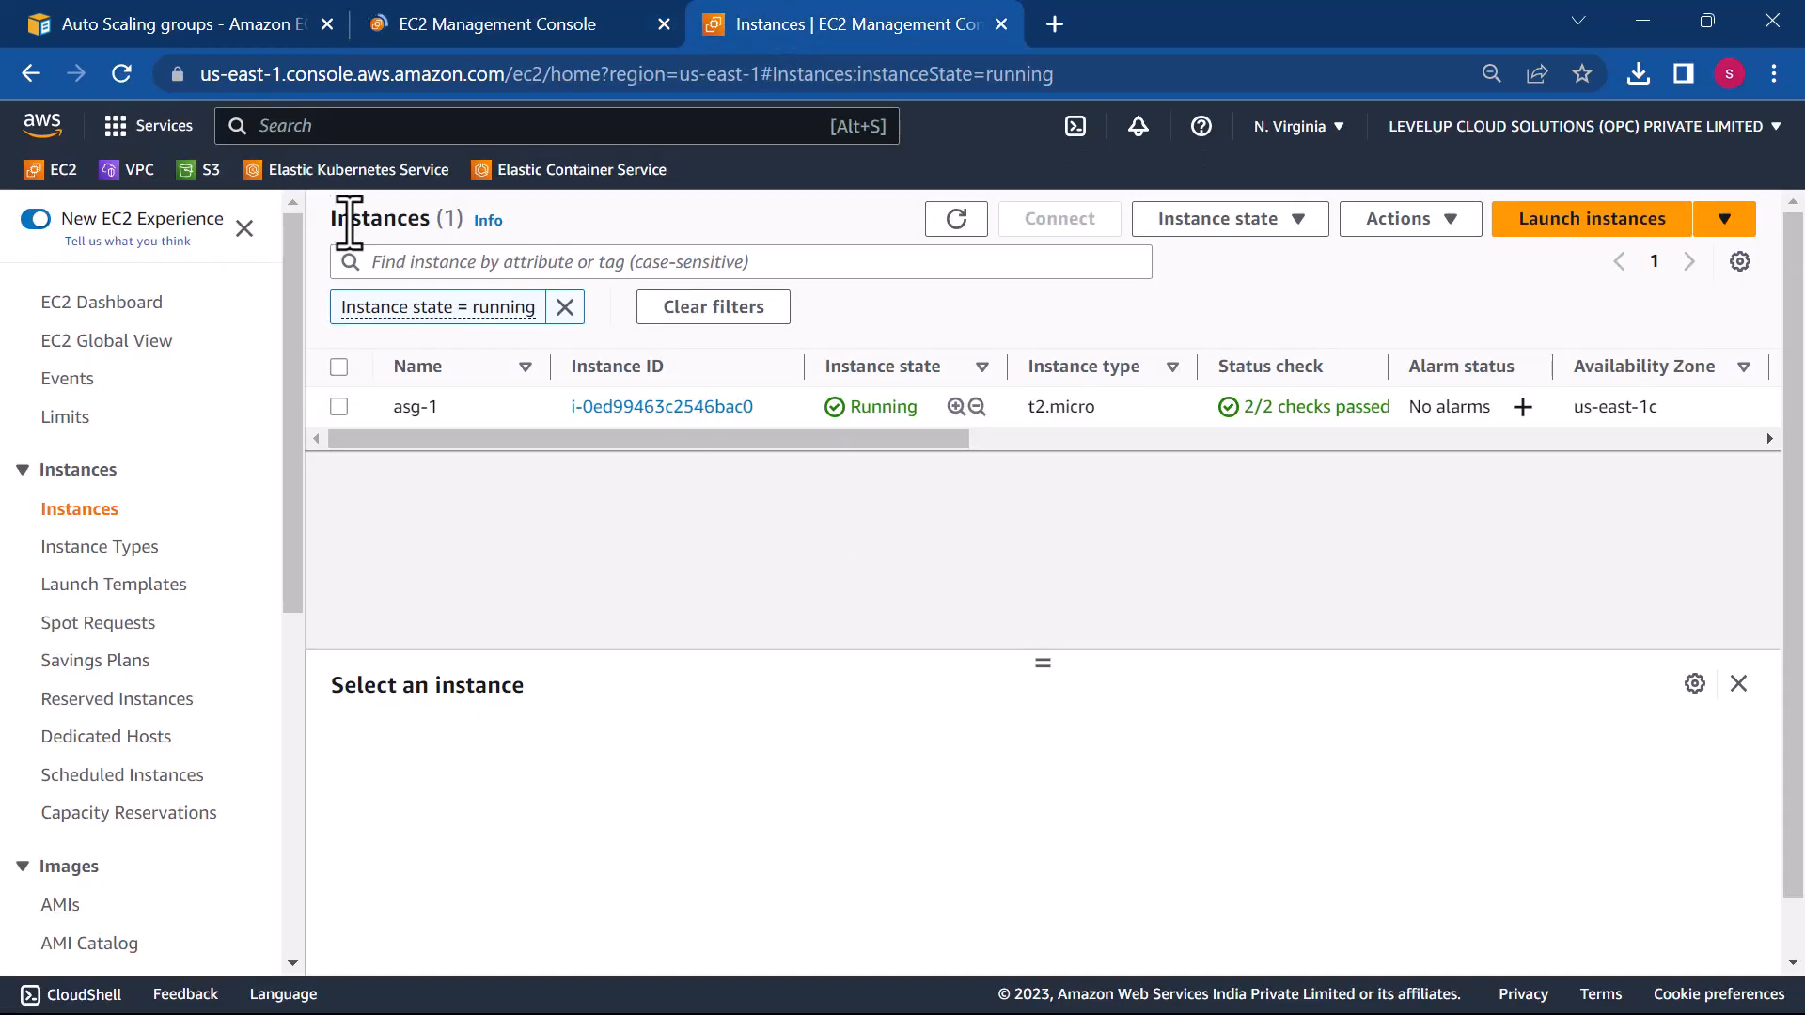
{"action": "left_click", "coordinate": [962, 222]}
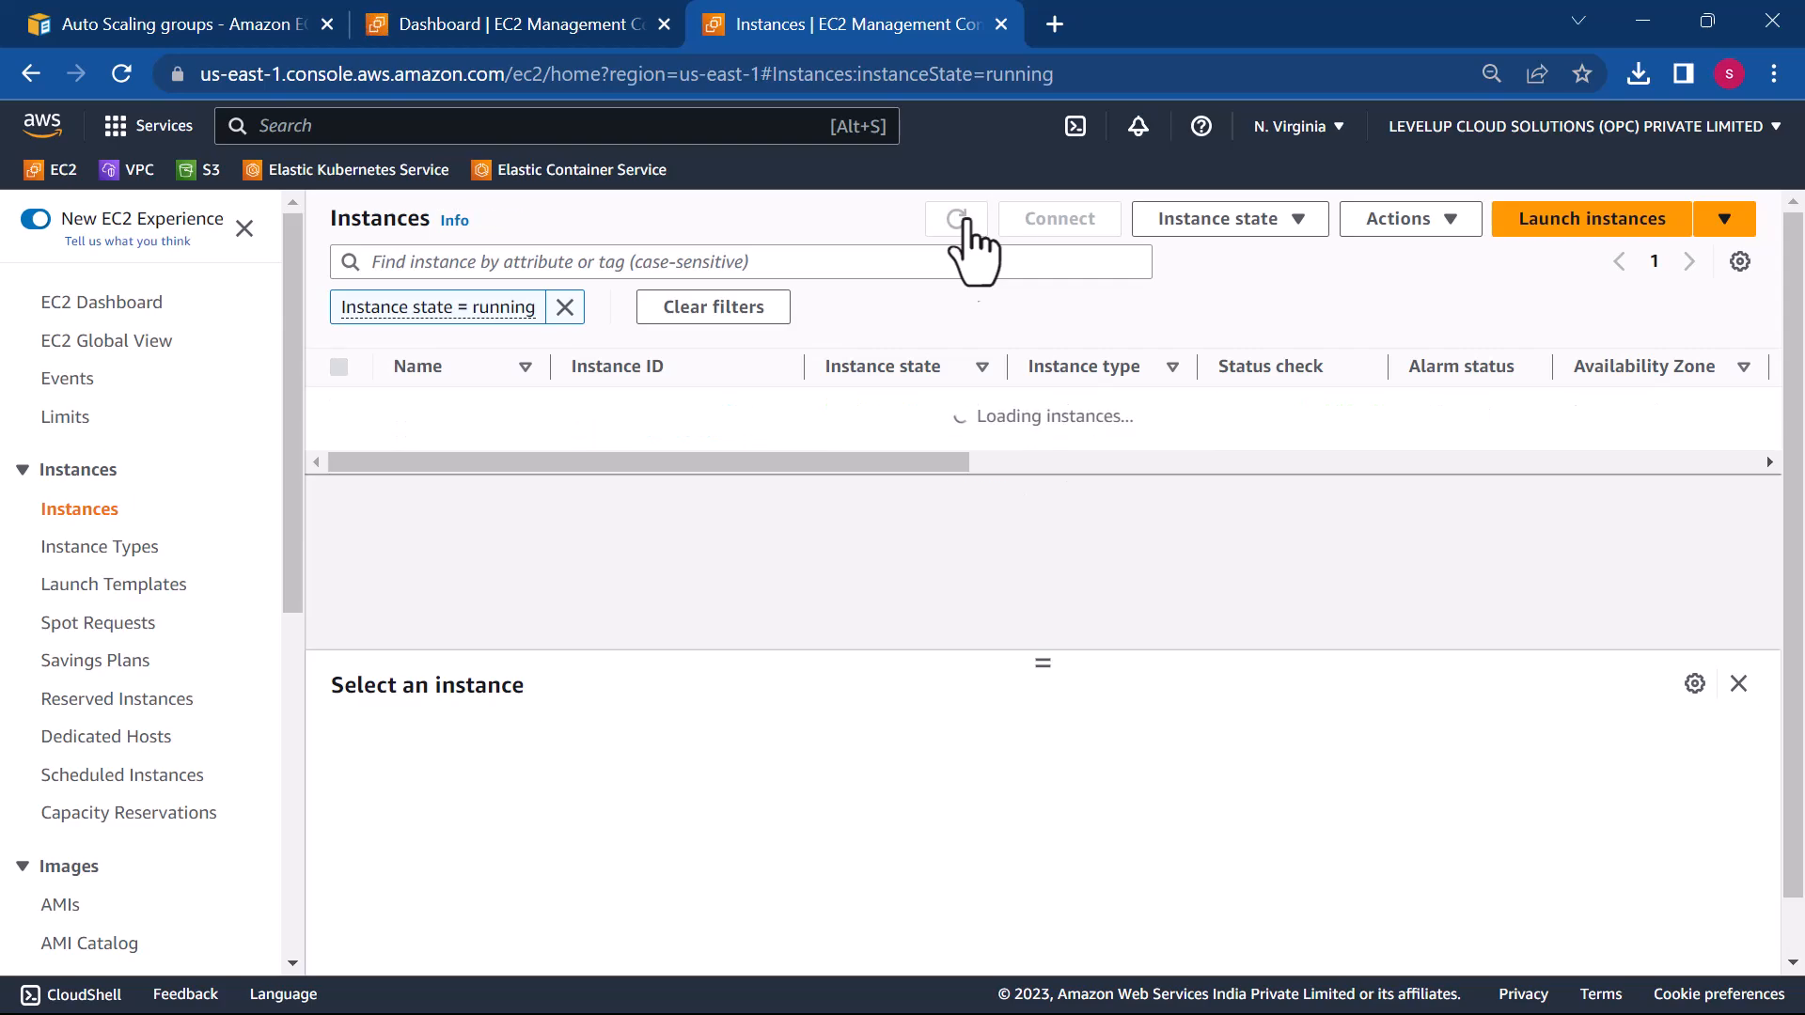
{"action": "mouse_move", "coordinate": [541, 479]}
{"action": "left_mouse_down"}
{"action": "mouse_move", "coordinate": [573, 485]}
{"action": "mouse_move", "coordinate": [523, 478]}
{"action": "left_mouse_up"}
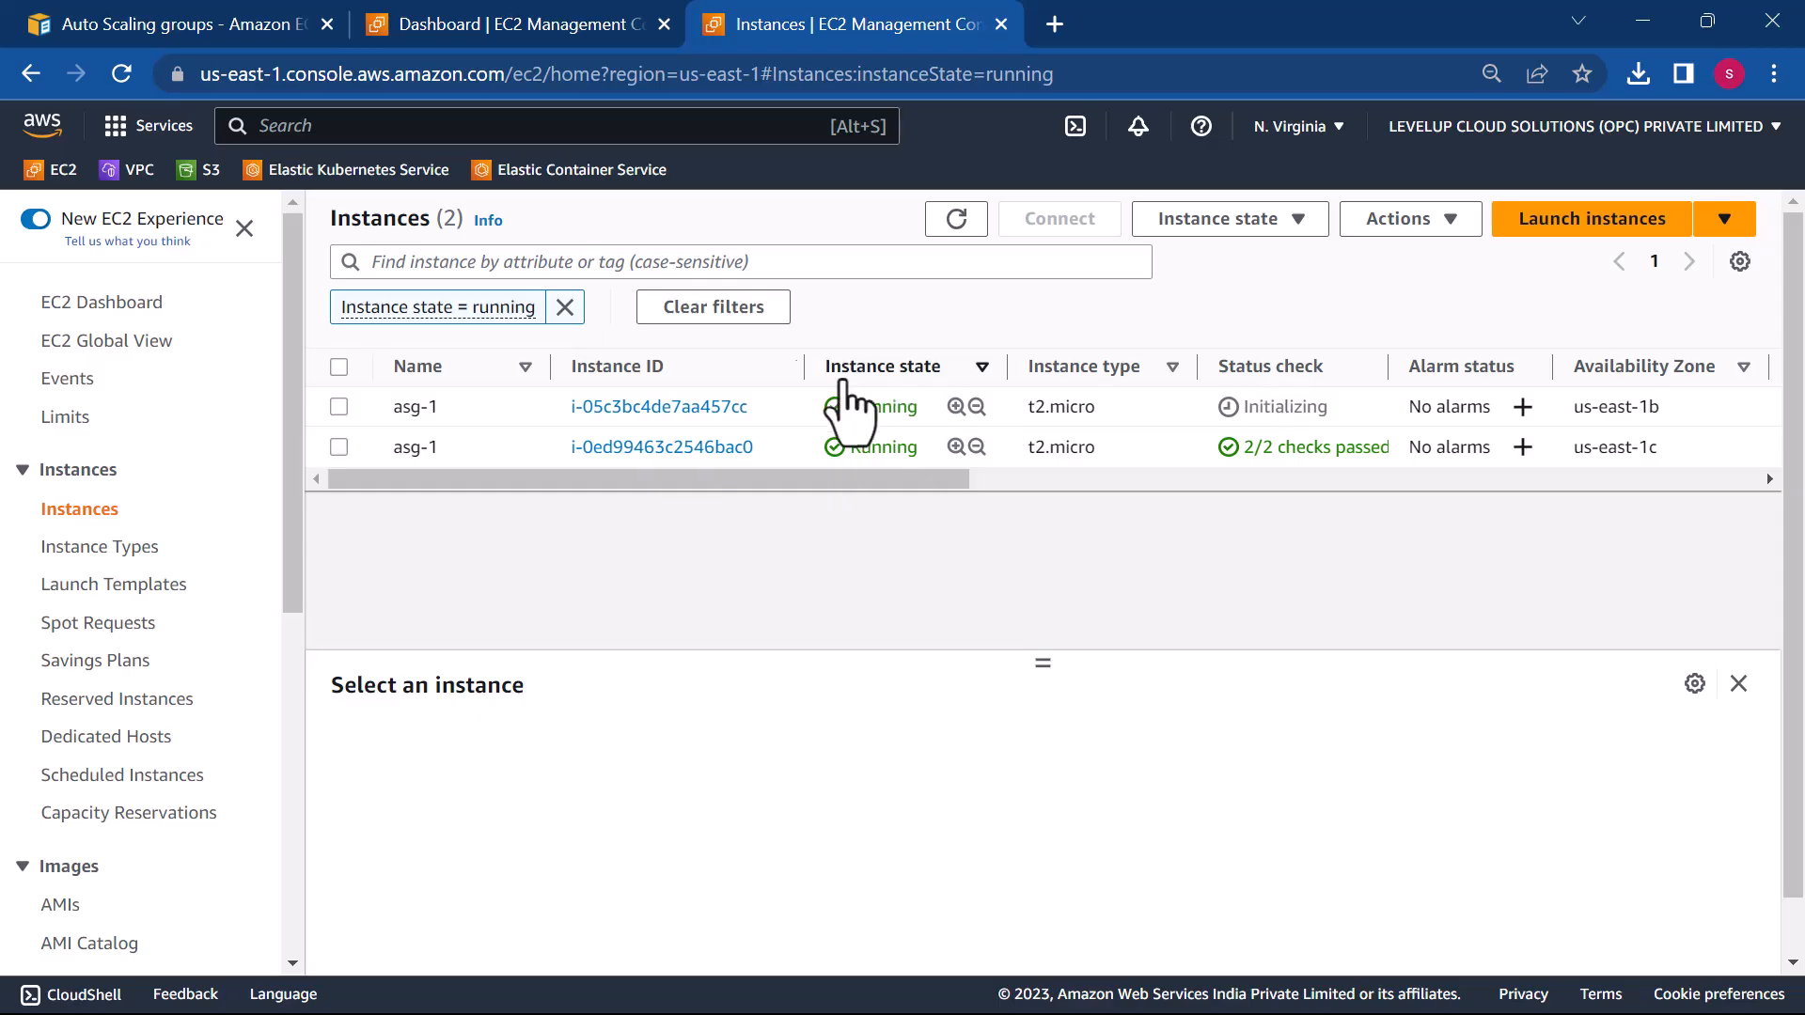
- Open the details of the asg-1 instance in us-east-1b and copy its public IPv4 address
{"action": "left_click", "coordinate": [721, 413]}
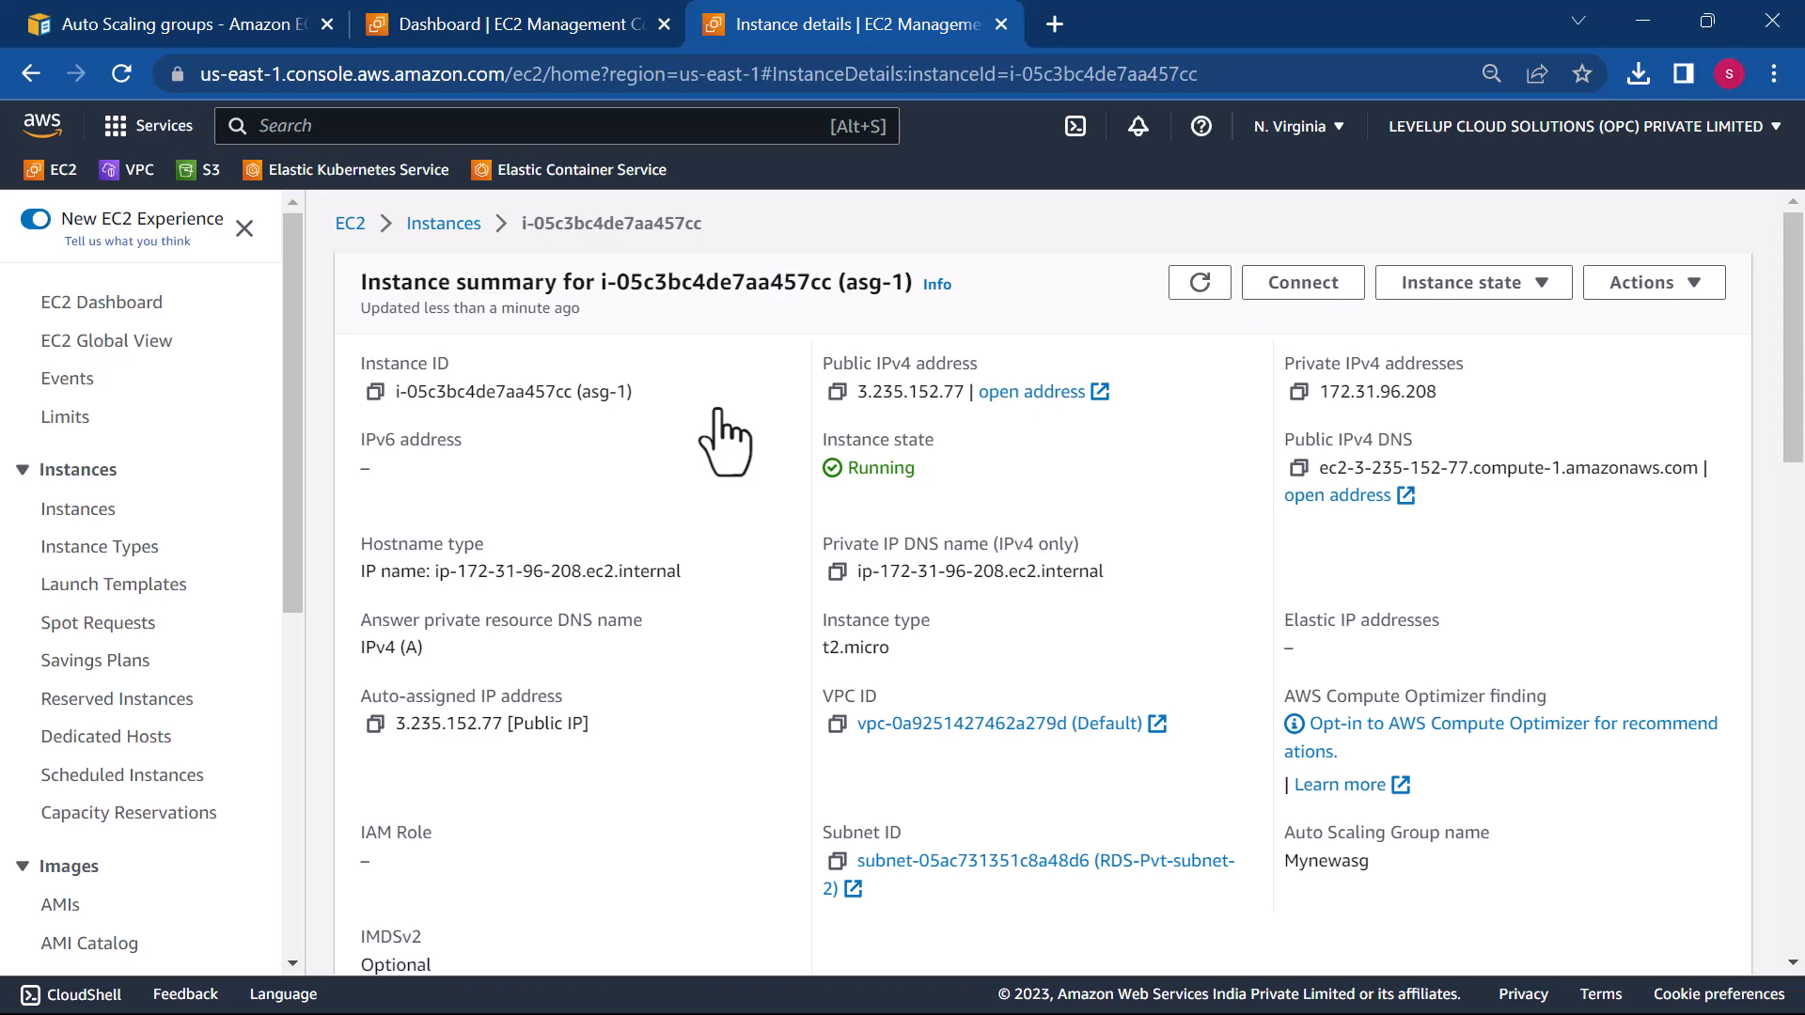
{"action": "left_click", "coordinate": [837, 391]}
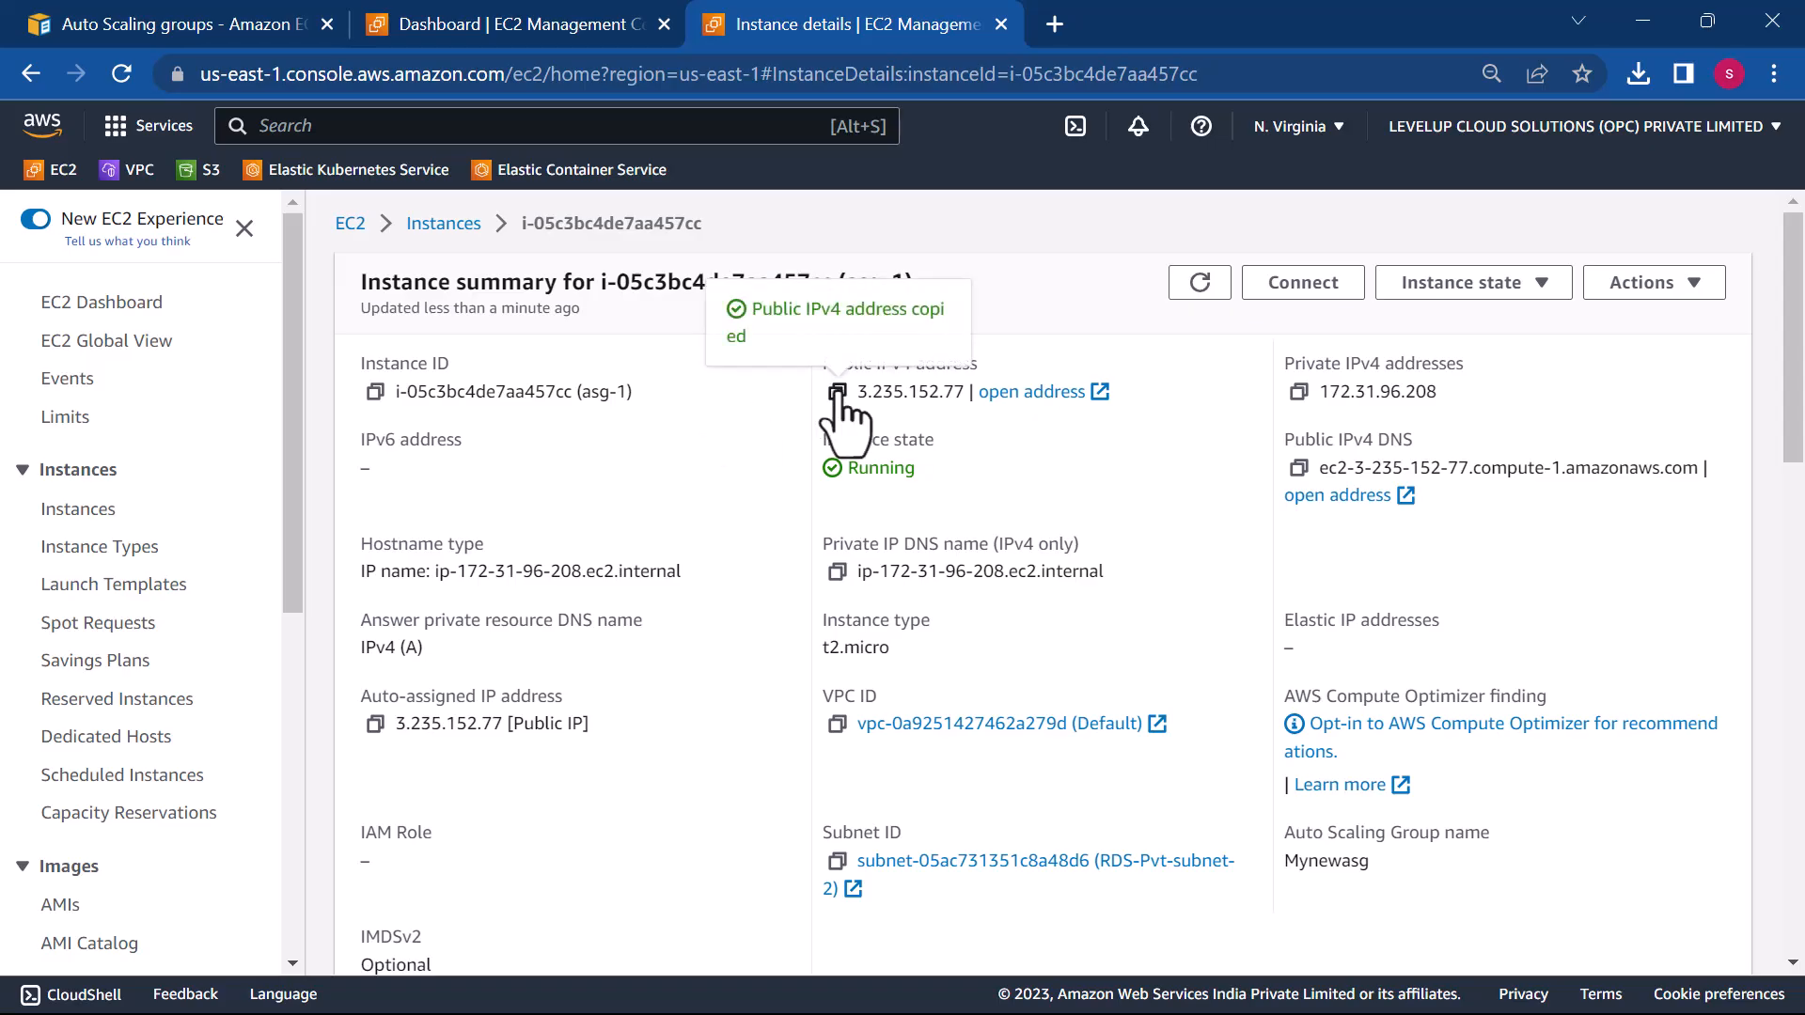
- From the EC2 dashboard tab, list the running instances and open the details of the asg-1 instance in us-east-1b
{"action": "left_click", "coordinate": [520, 25]}
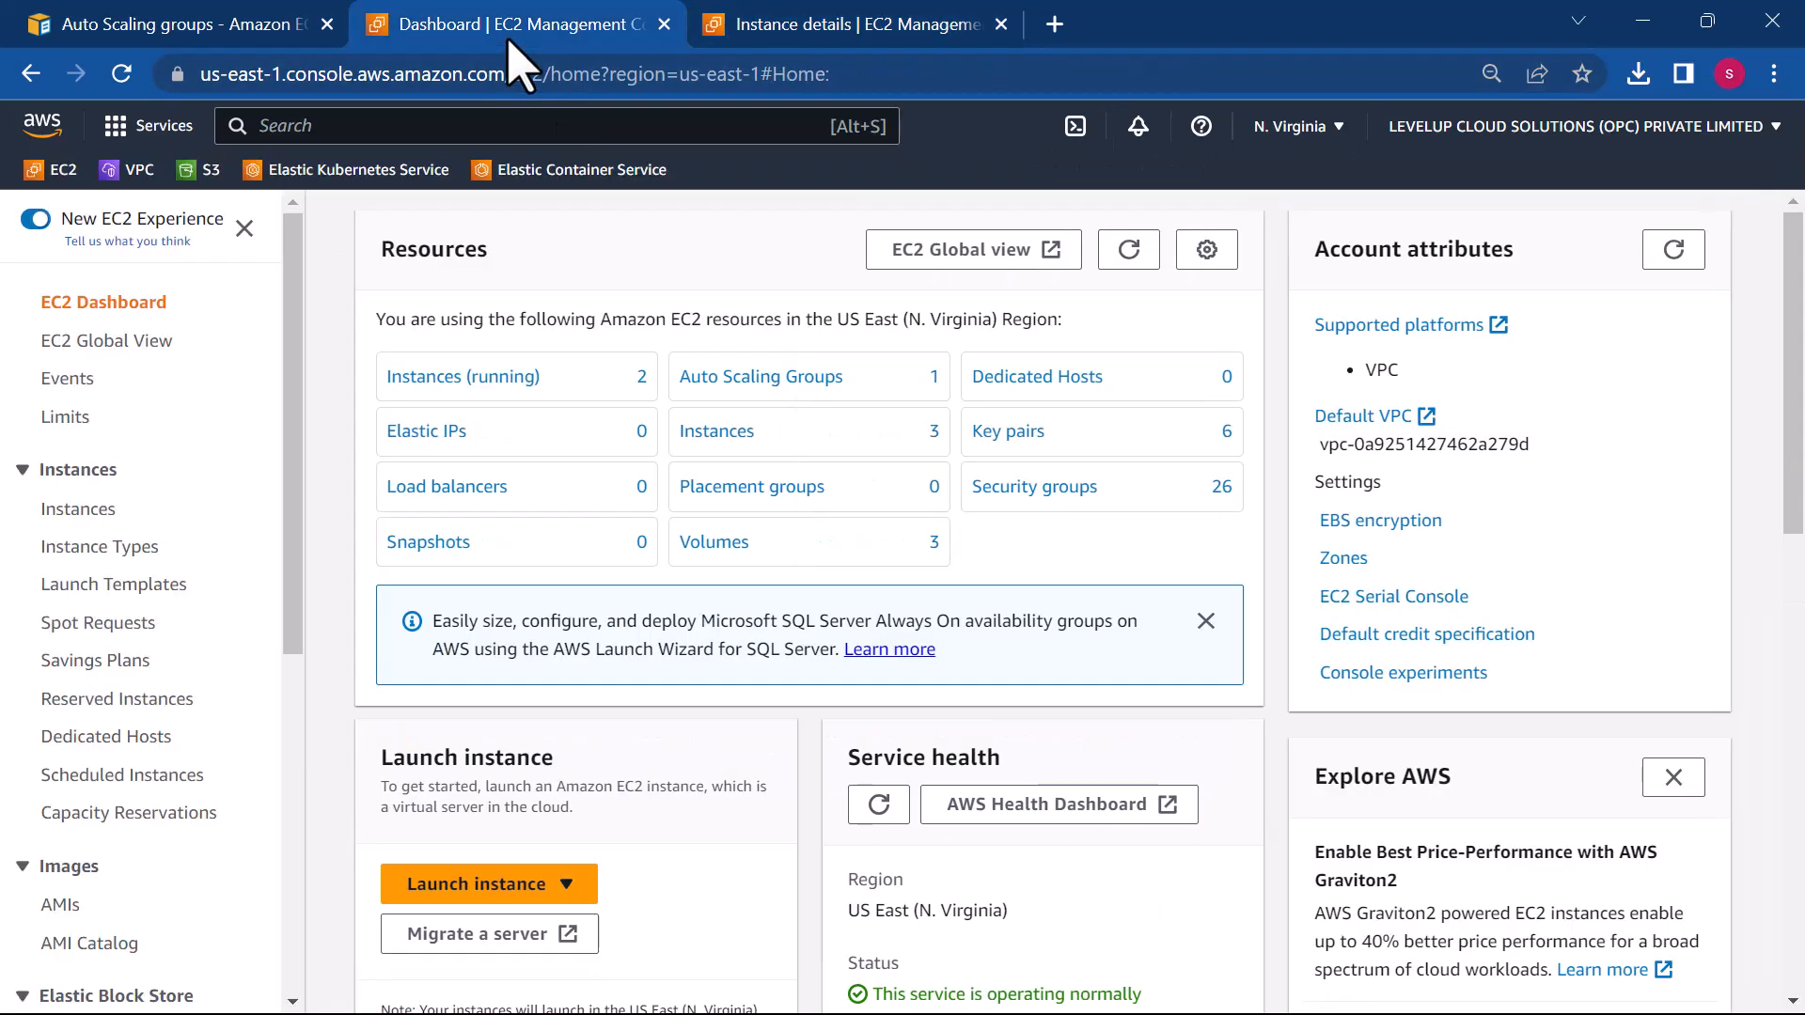
{"action": "left_click", "coordinate": [460, 378]}
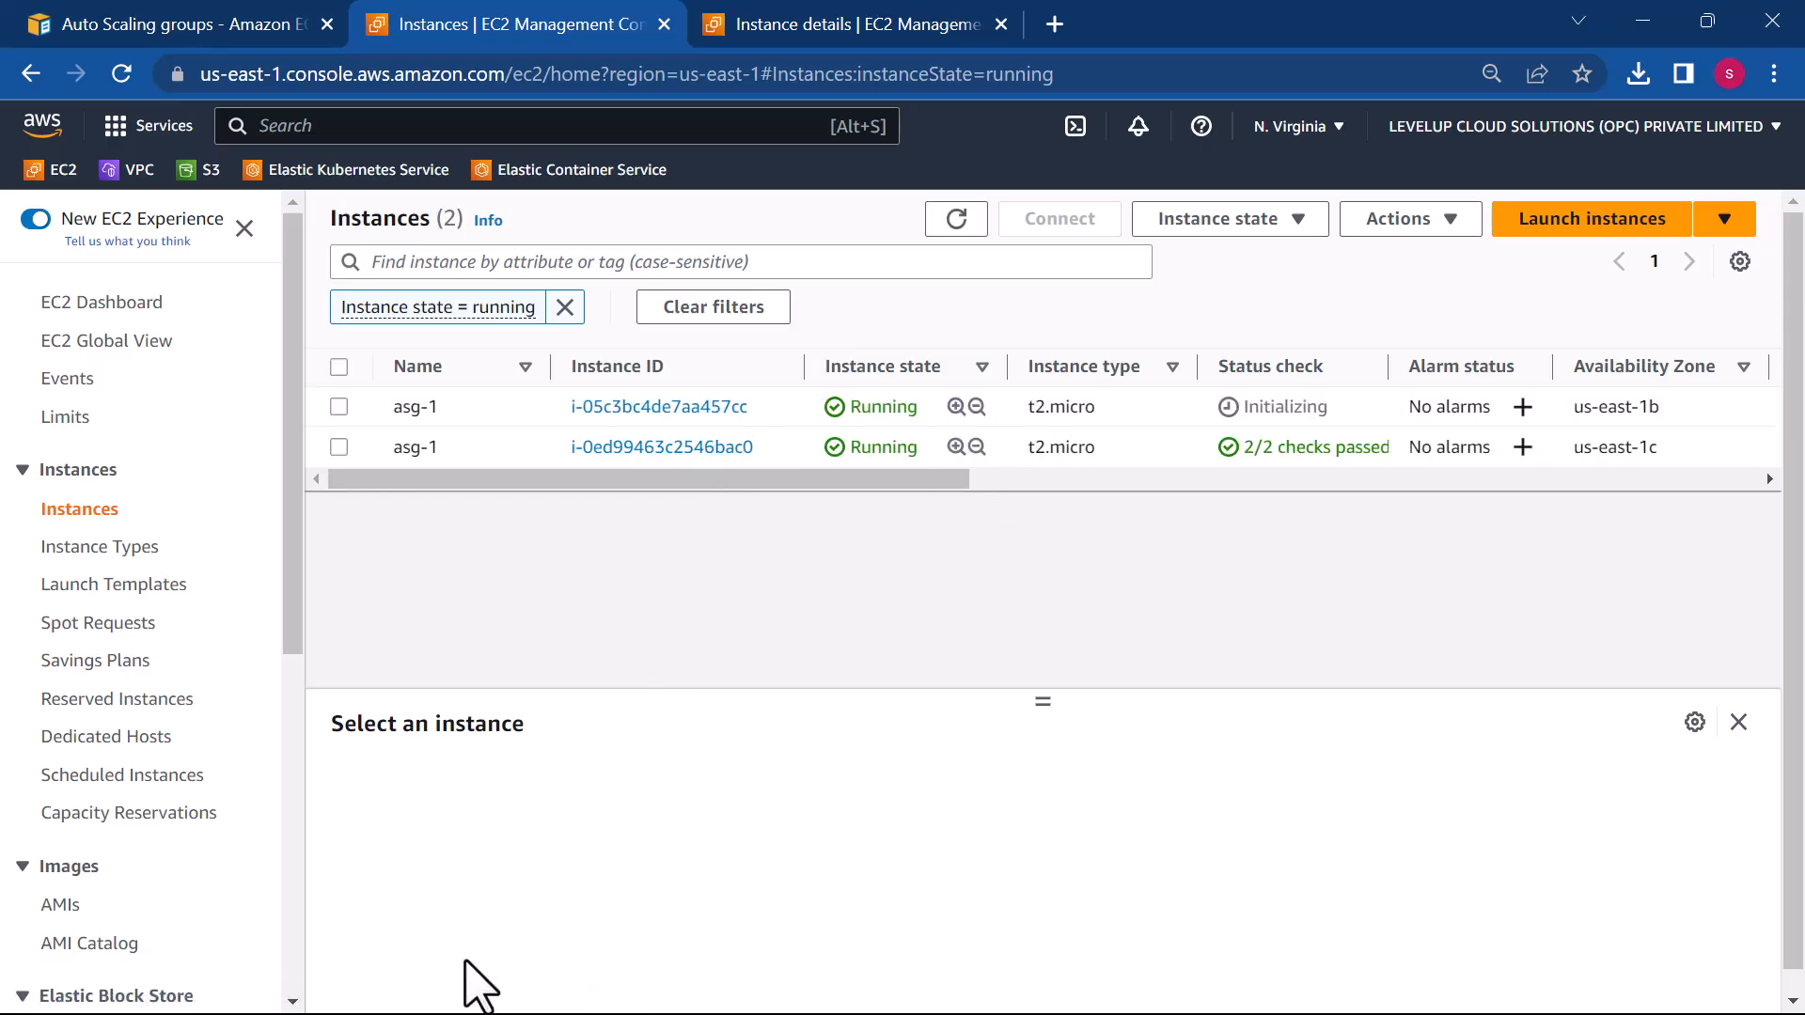
{"action": "left_click", "coordinate": [628, 408]}
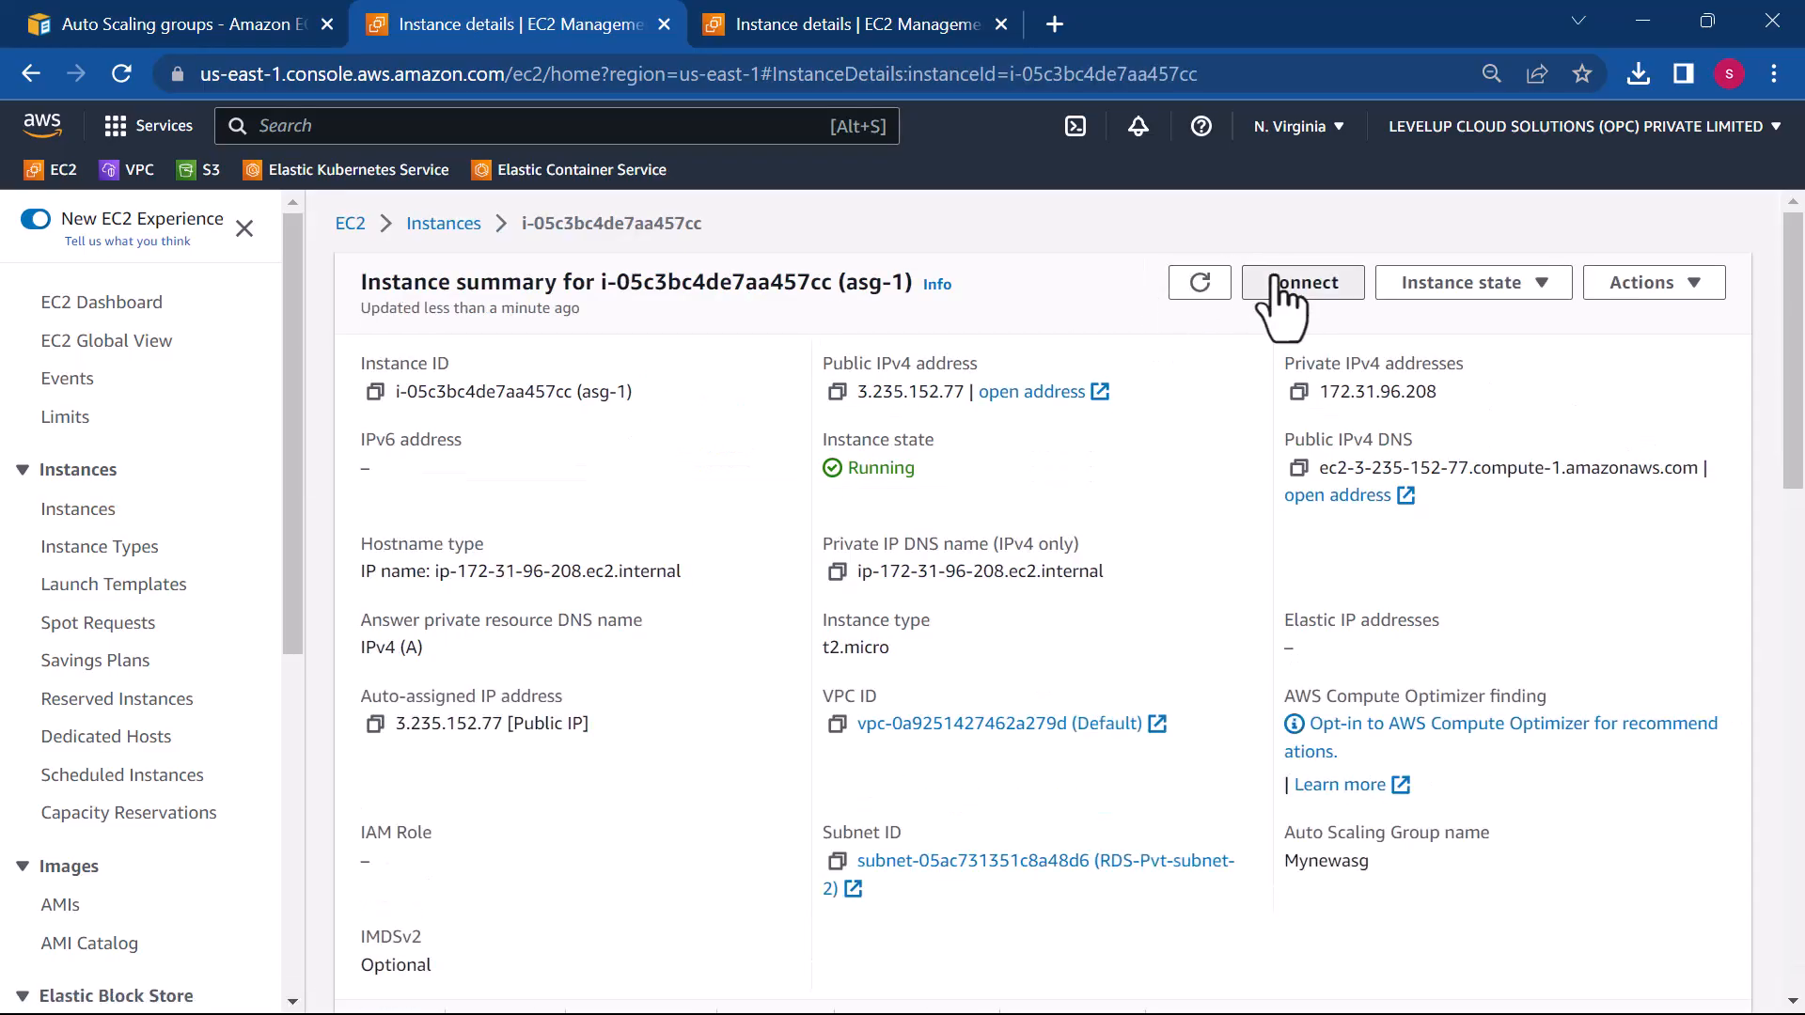
- Try to retrieve and decrypt the instance's Windows password through its RDP client connection options
{"action": "left_click", "coordinate": [1277, 280]}
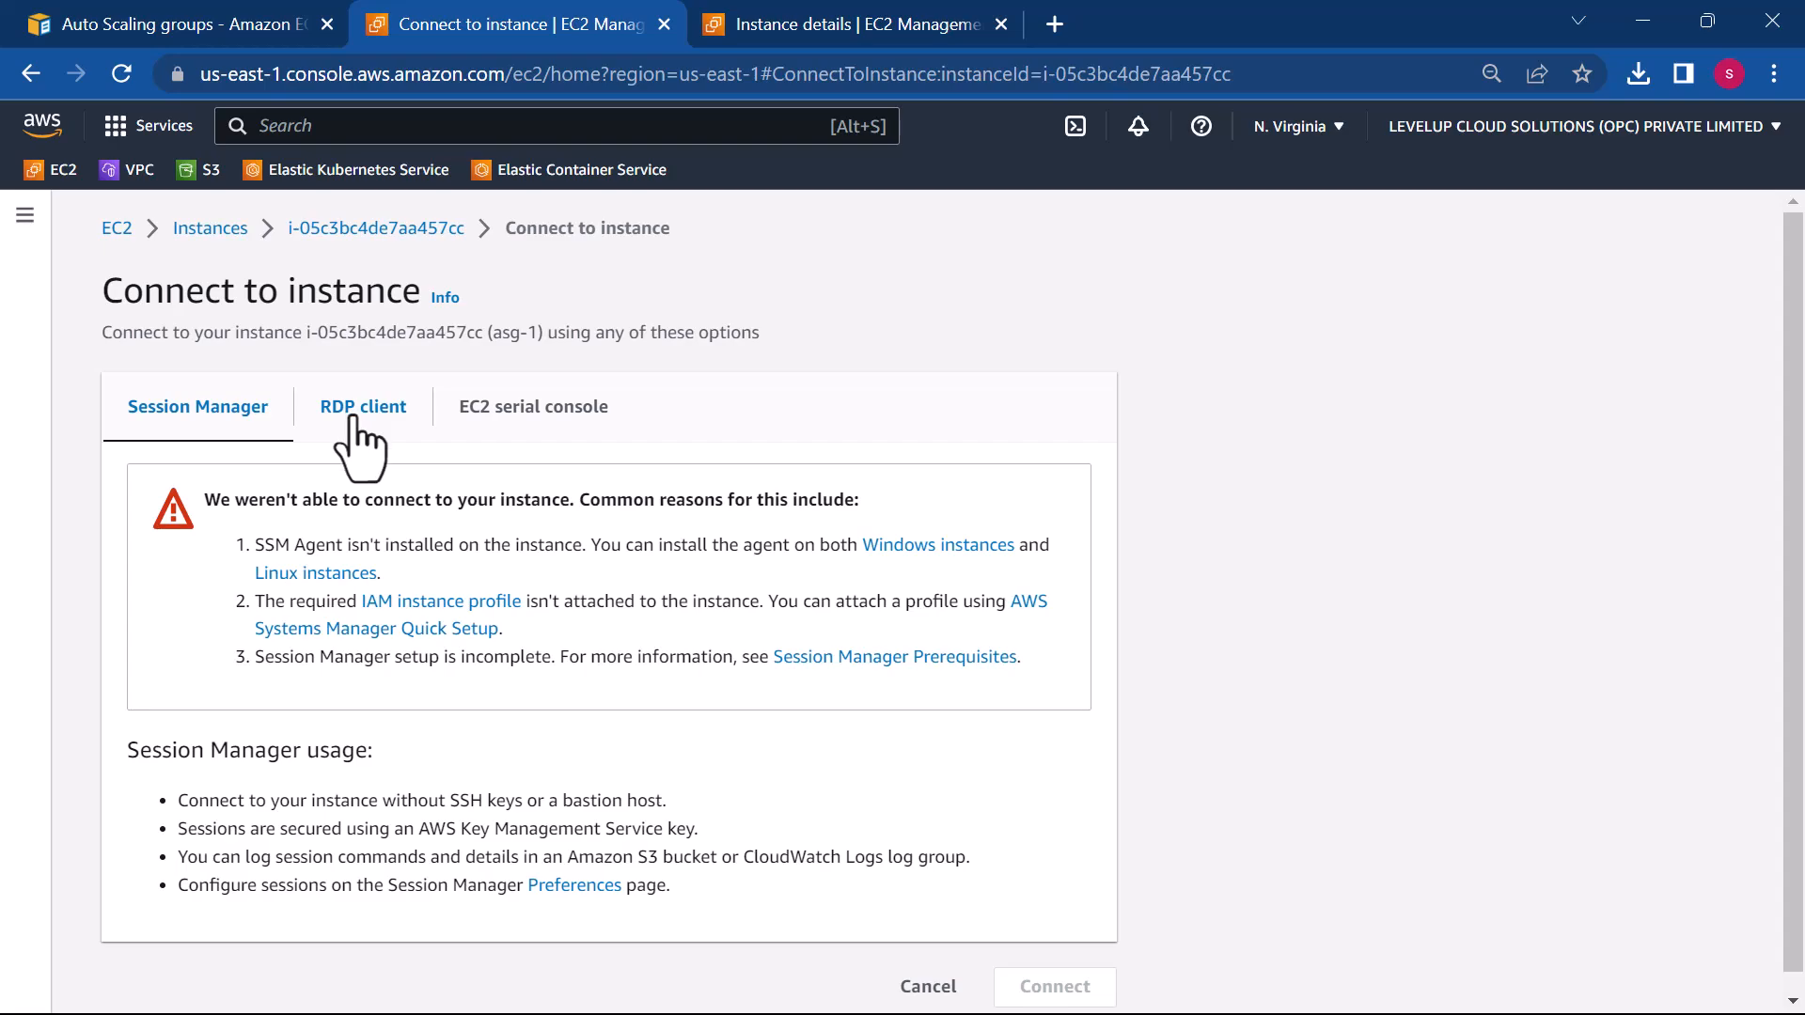
{"action": "left_click", "coordinate": [354, 419]}
{"action": "scroll", "coordinate": [620, 668], "scroll_direction": "down", "scroll_amount": 3}
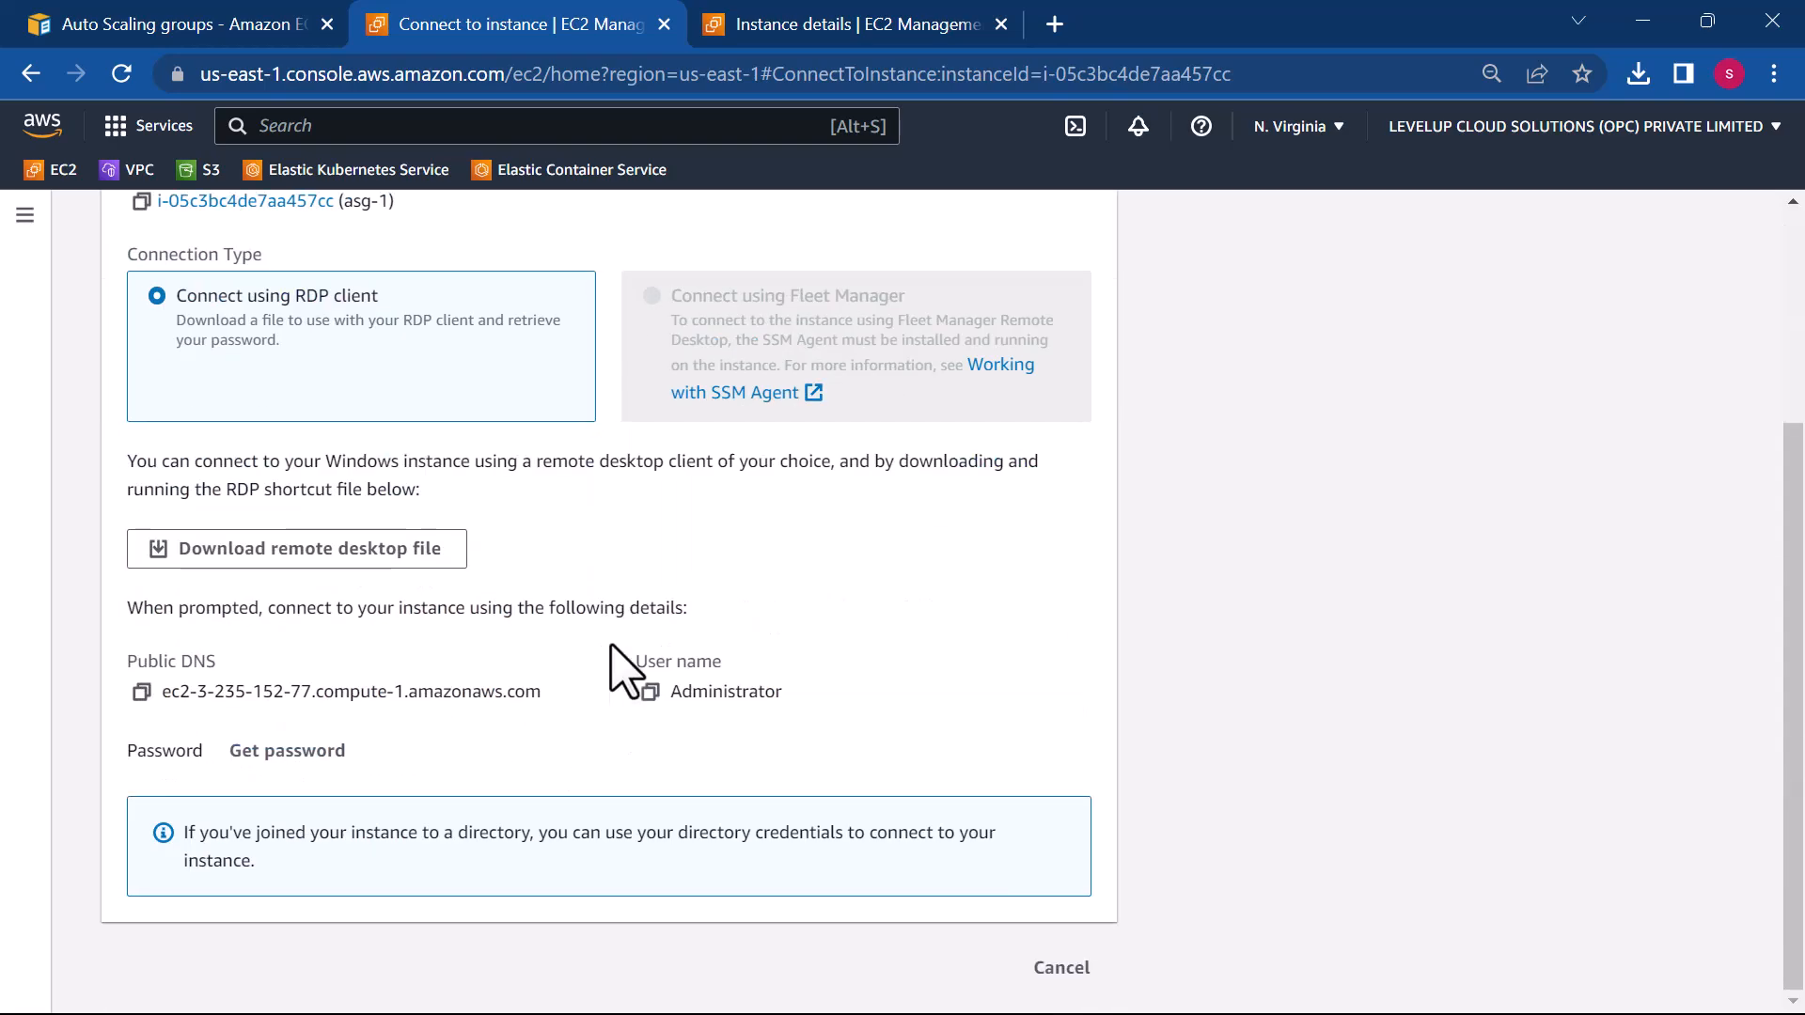
{"action": "left_click", "coordinate": [306, 753]}
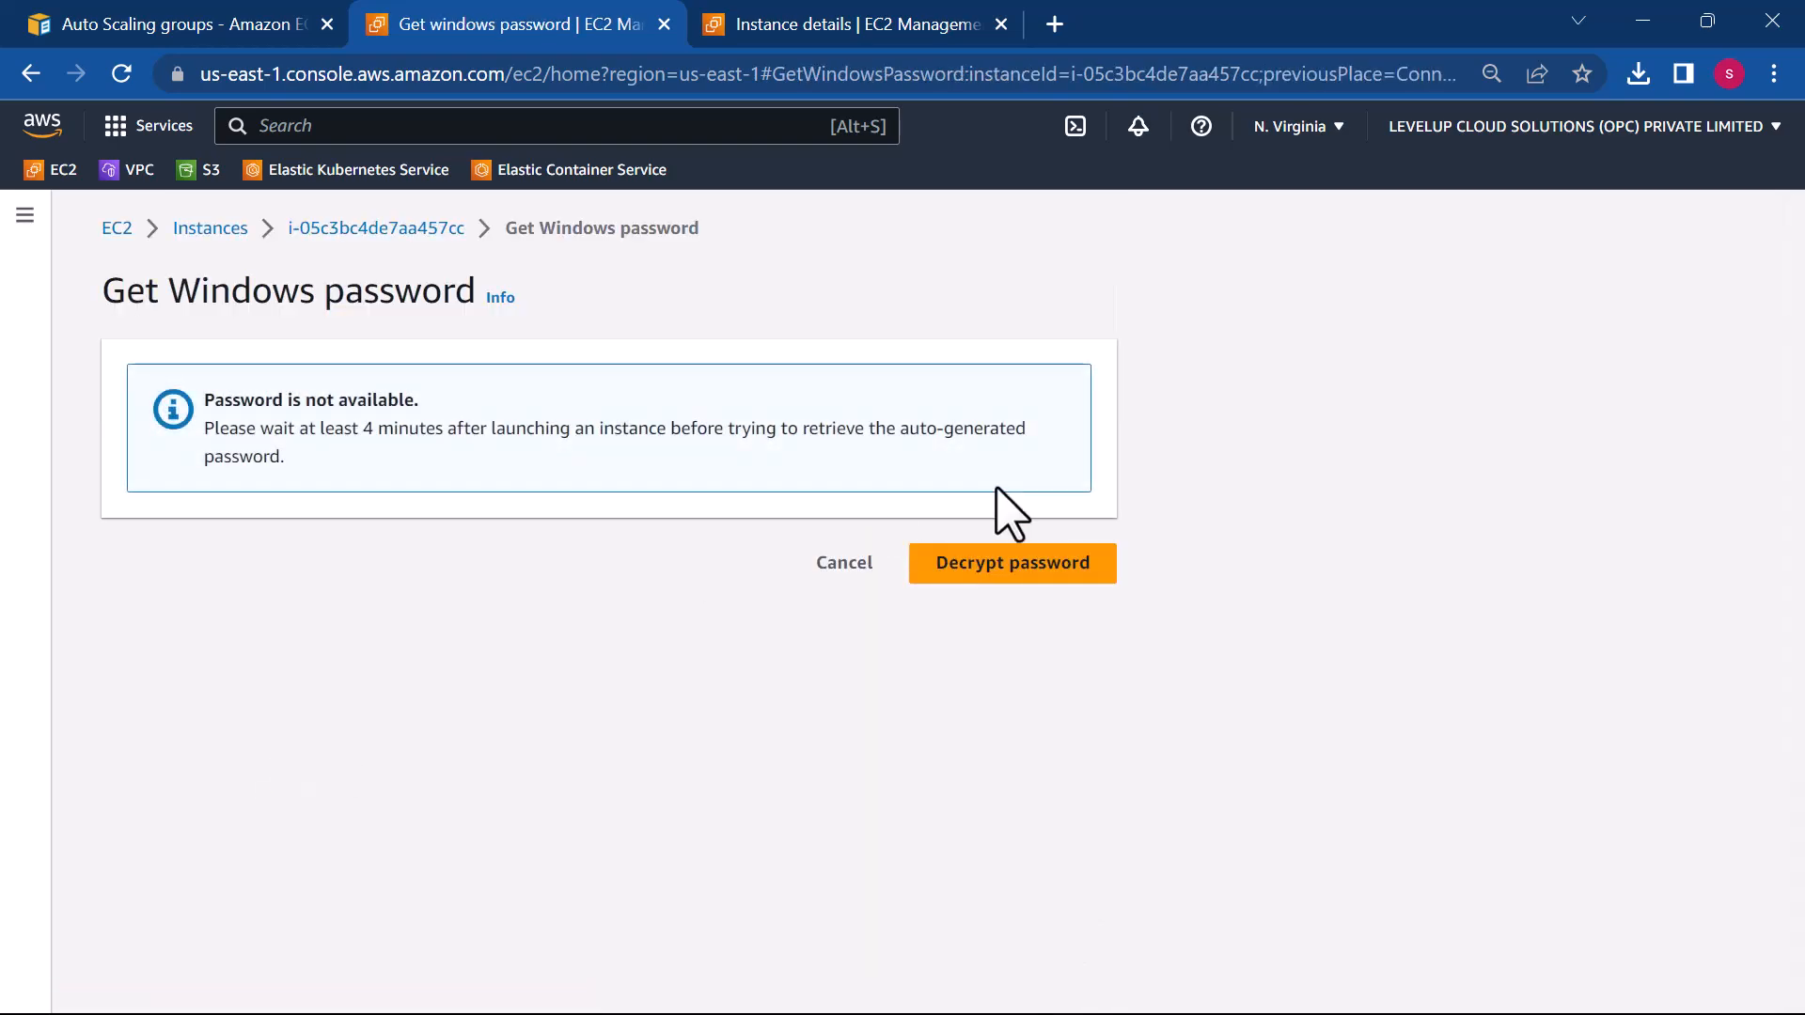
{"action": "left_click", "coordinate": [988, 569]}
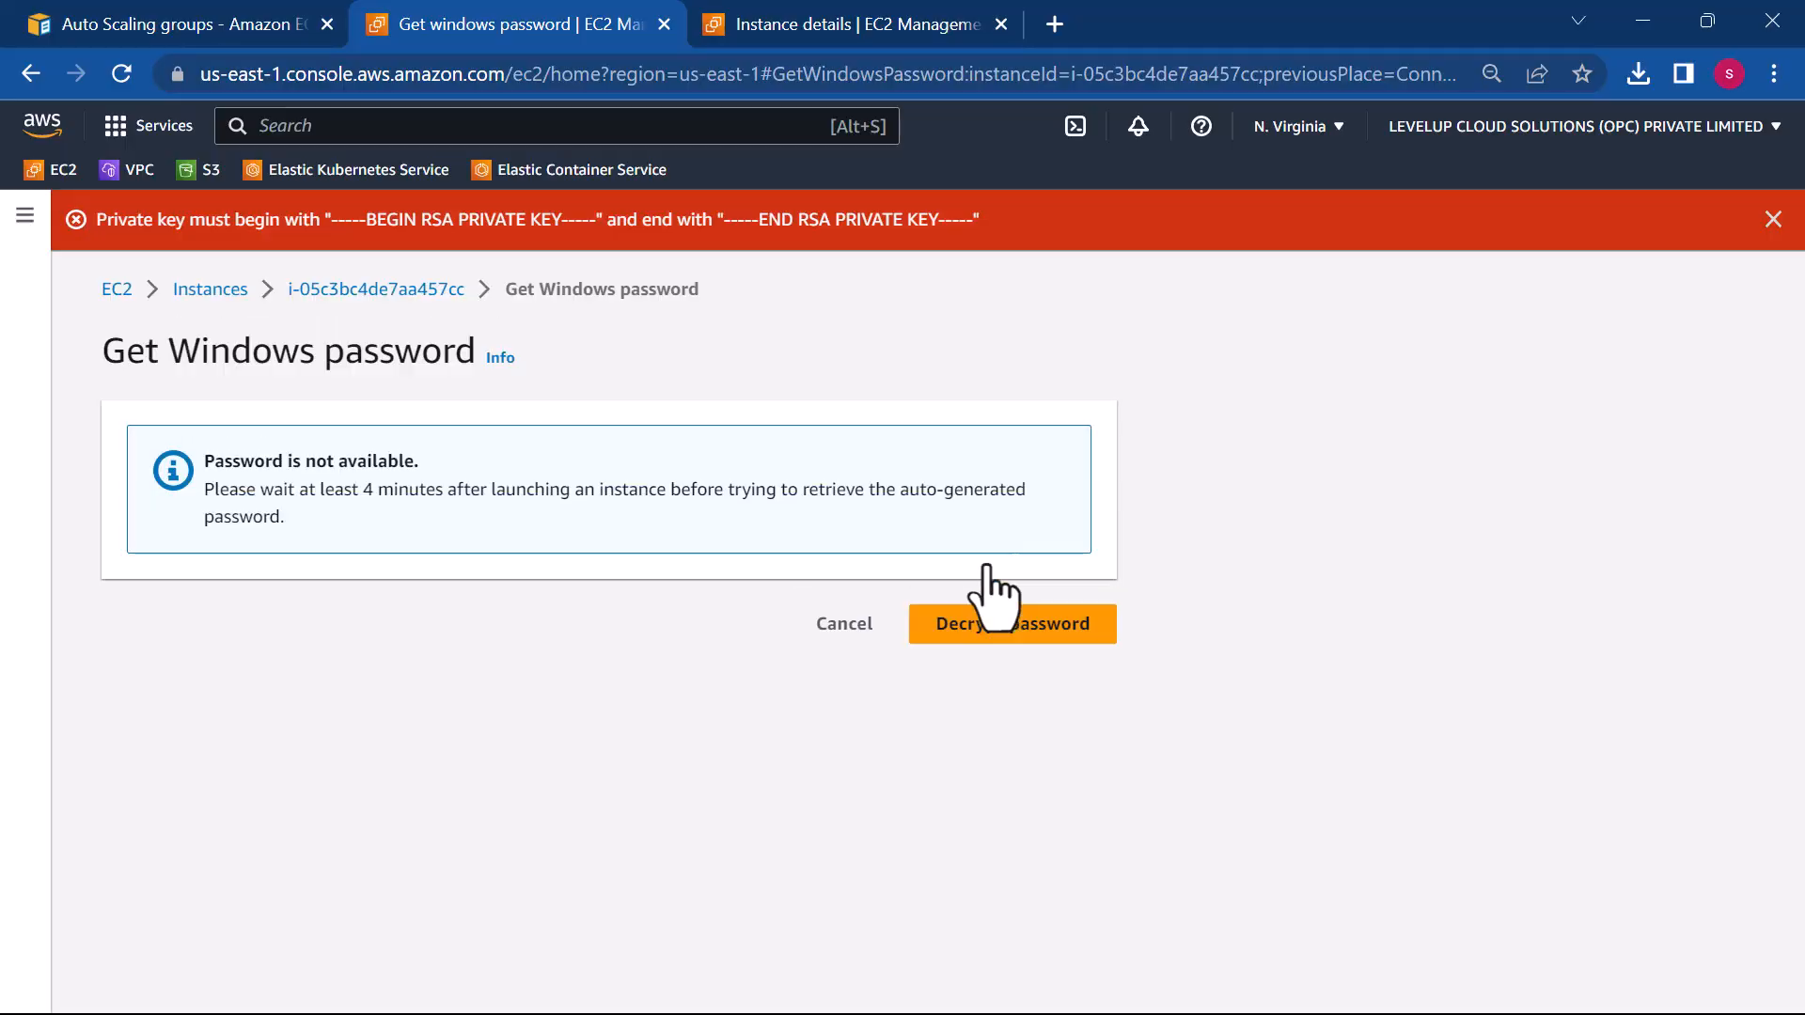
- Retry retrieving the Windows password from the instance's RDP client connection options and cancel the request
{"action": "left_click", "coordinate": [400, 290]}
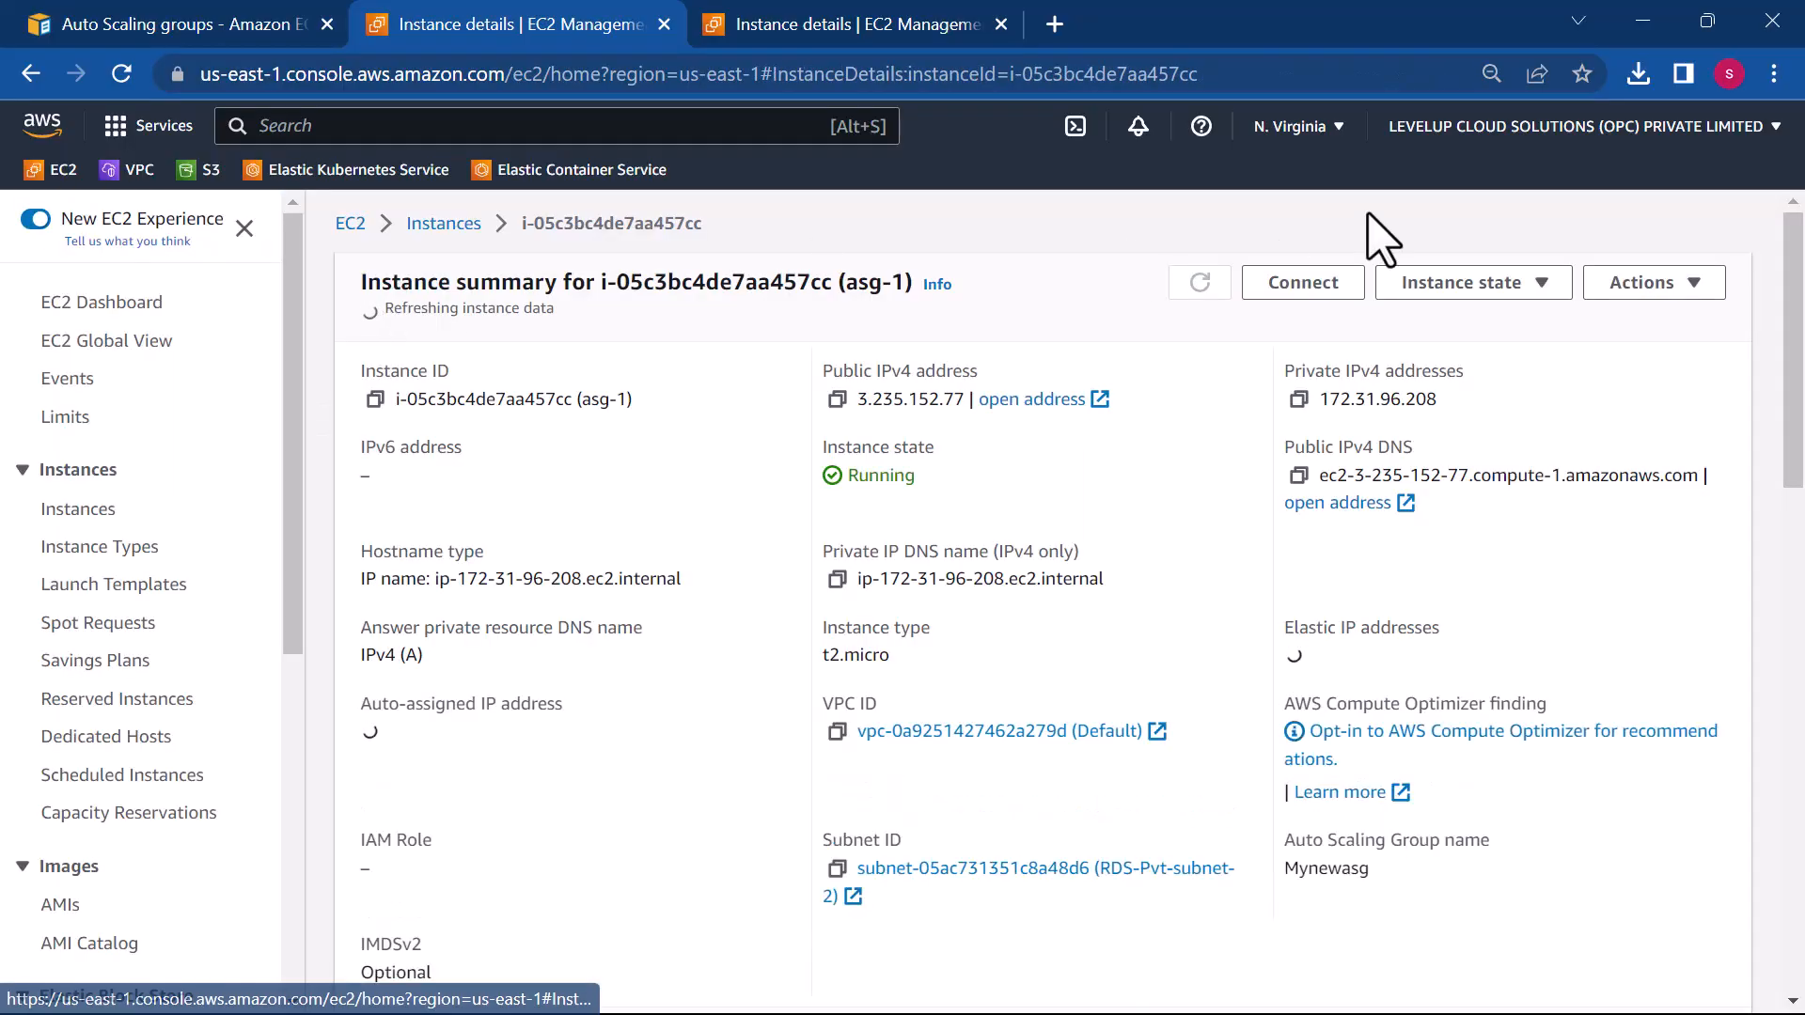
{"action": "left_click", "coordinate": [1300, 284]}
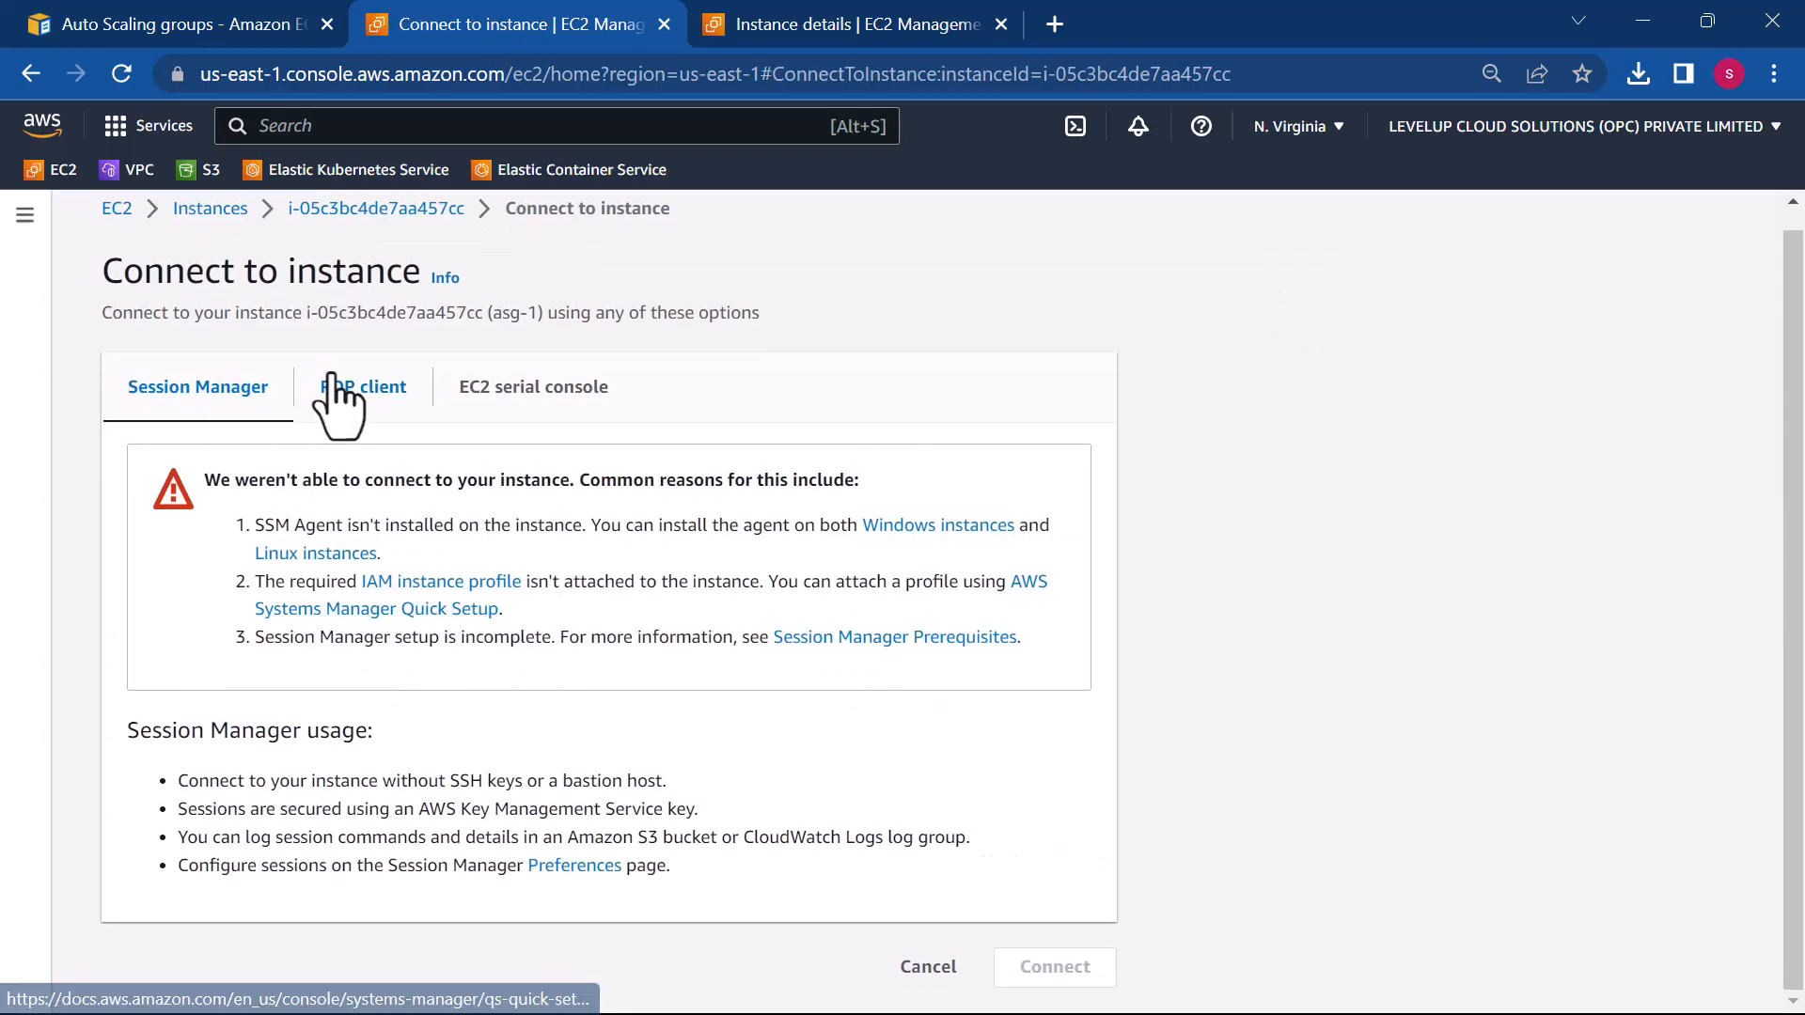
{"action": "left_click", "coordinate": [327, 380]}
{"action": "scroll", "coordinate": [616, 776], "scroll_direction": "down", "scroll_amount": 3}
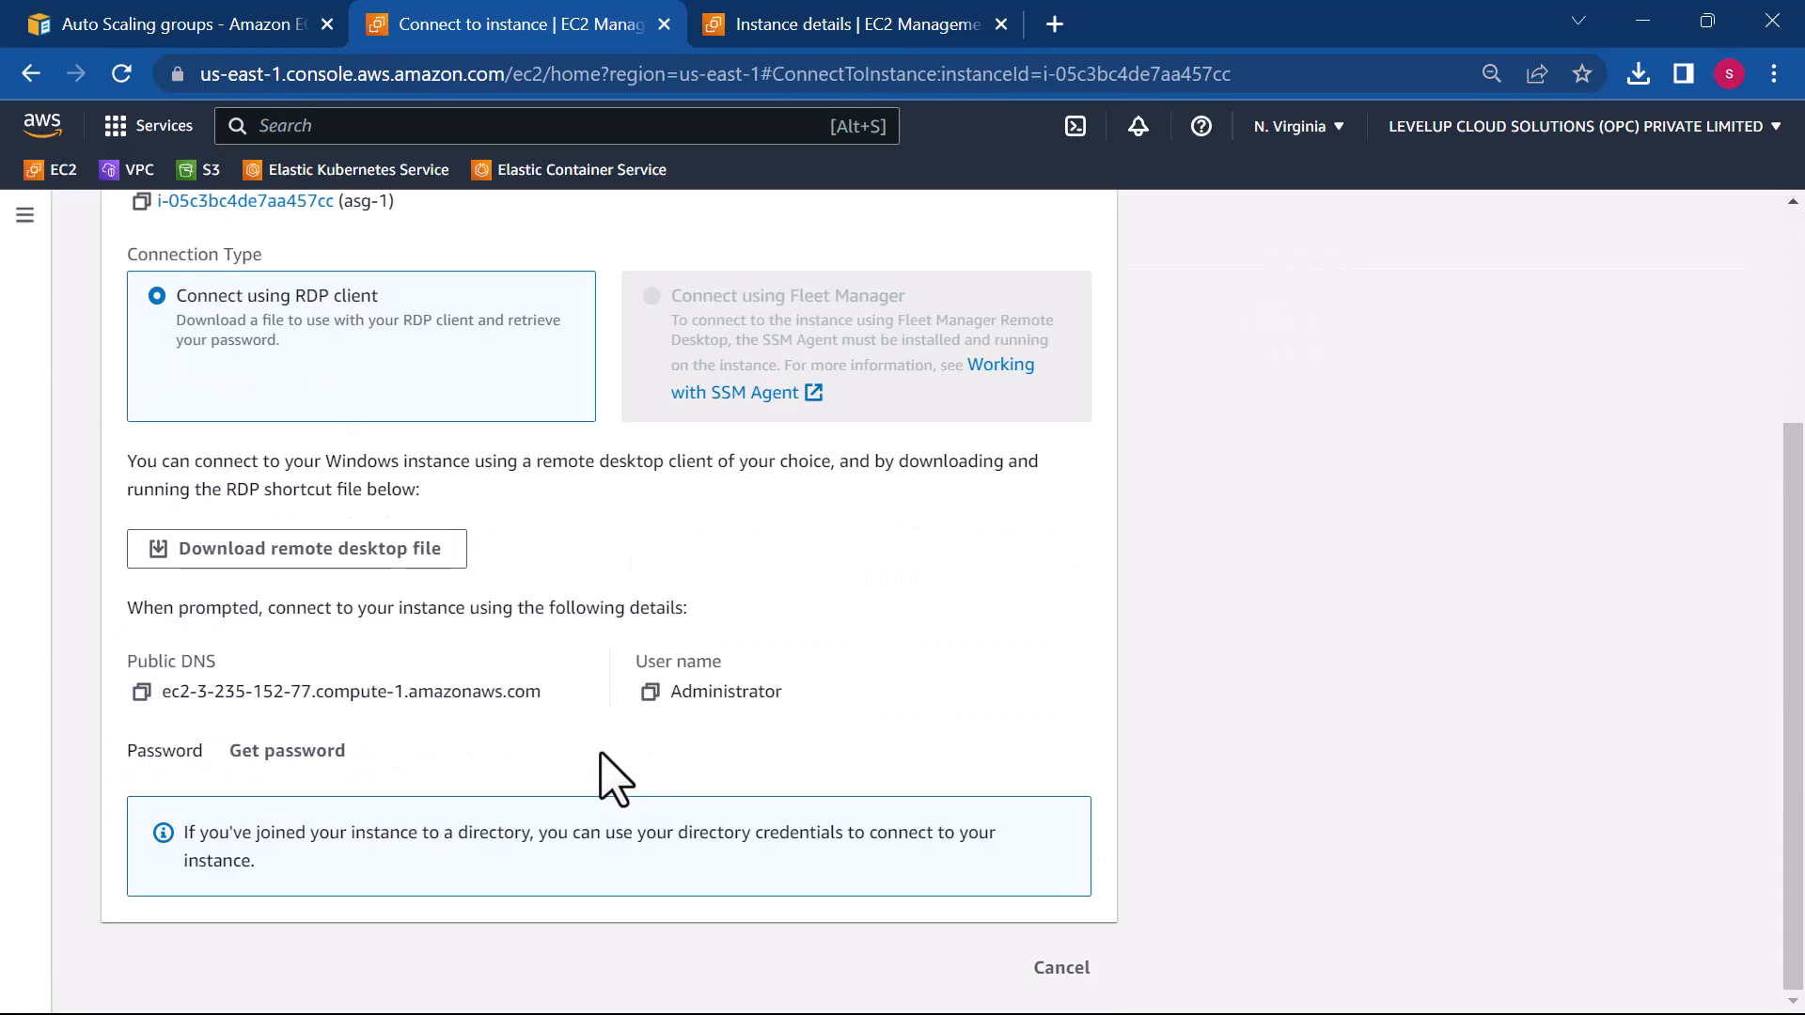
{"action": "left_click", "coordinate": [284, 752]}
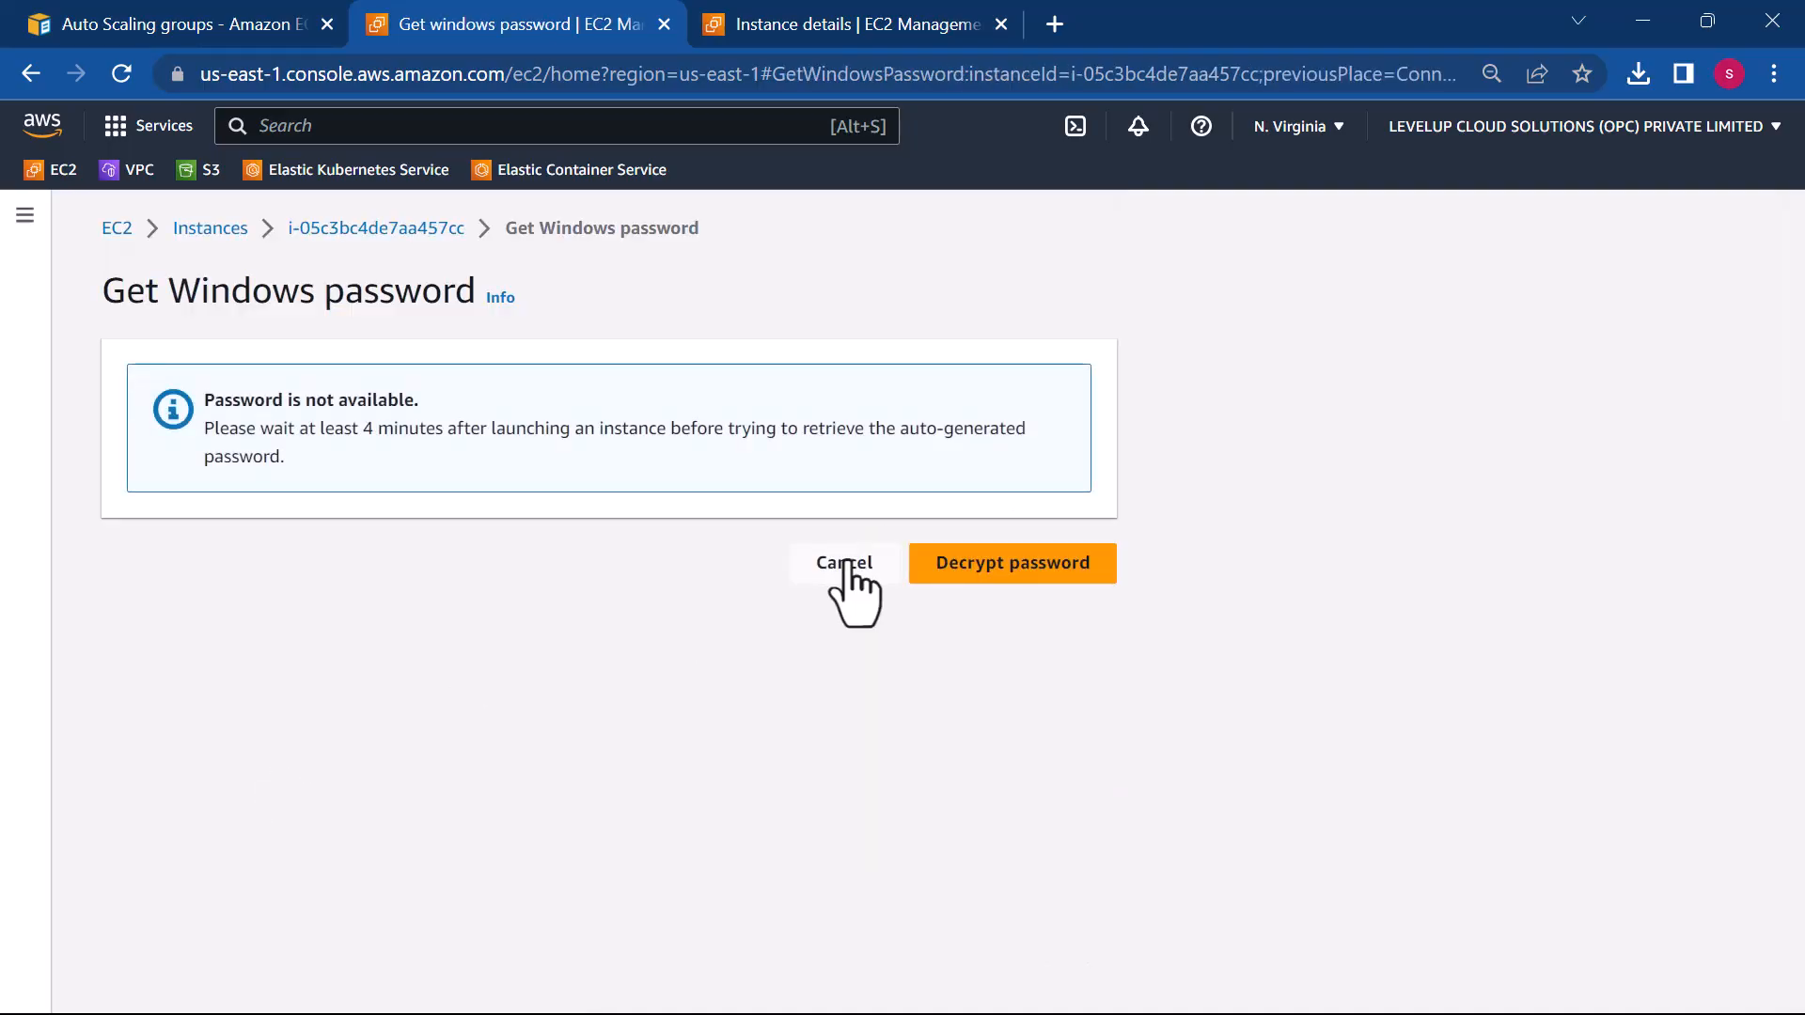
{"action": "left_click", "coordinate": [849, 569]}
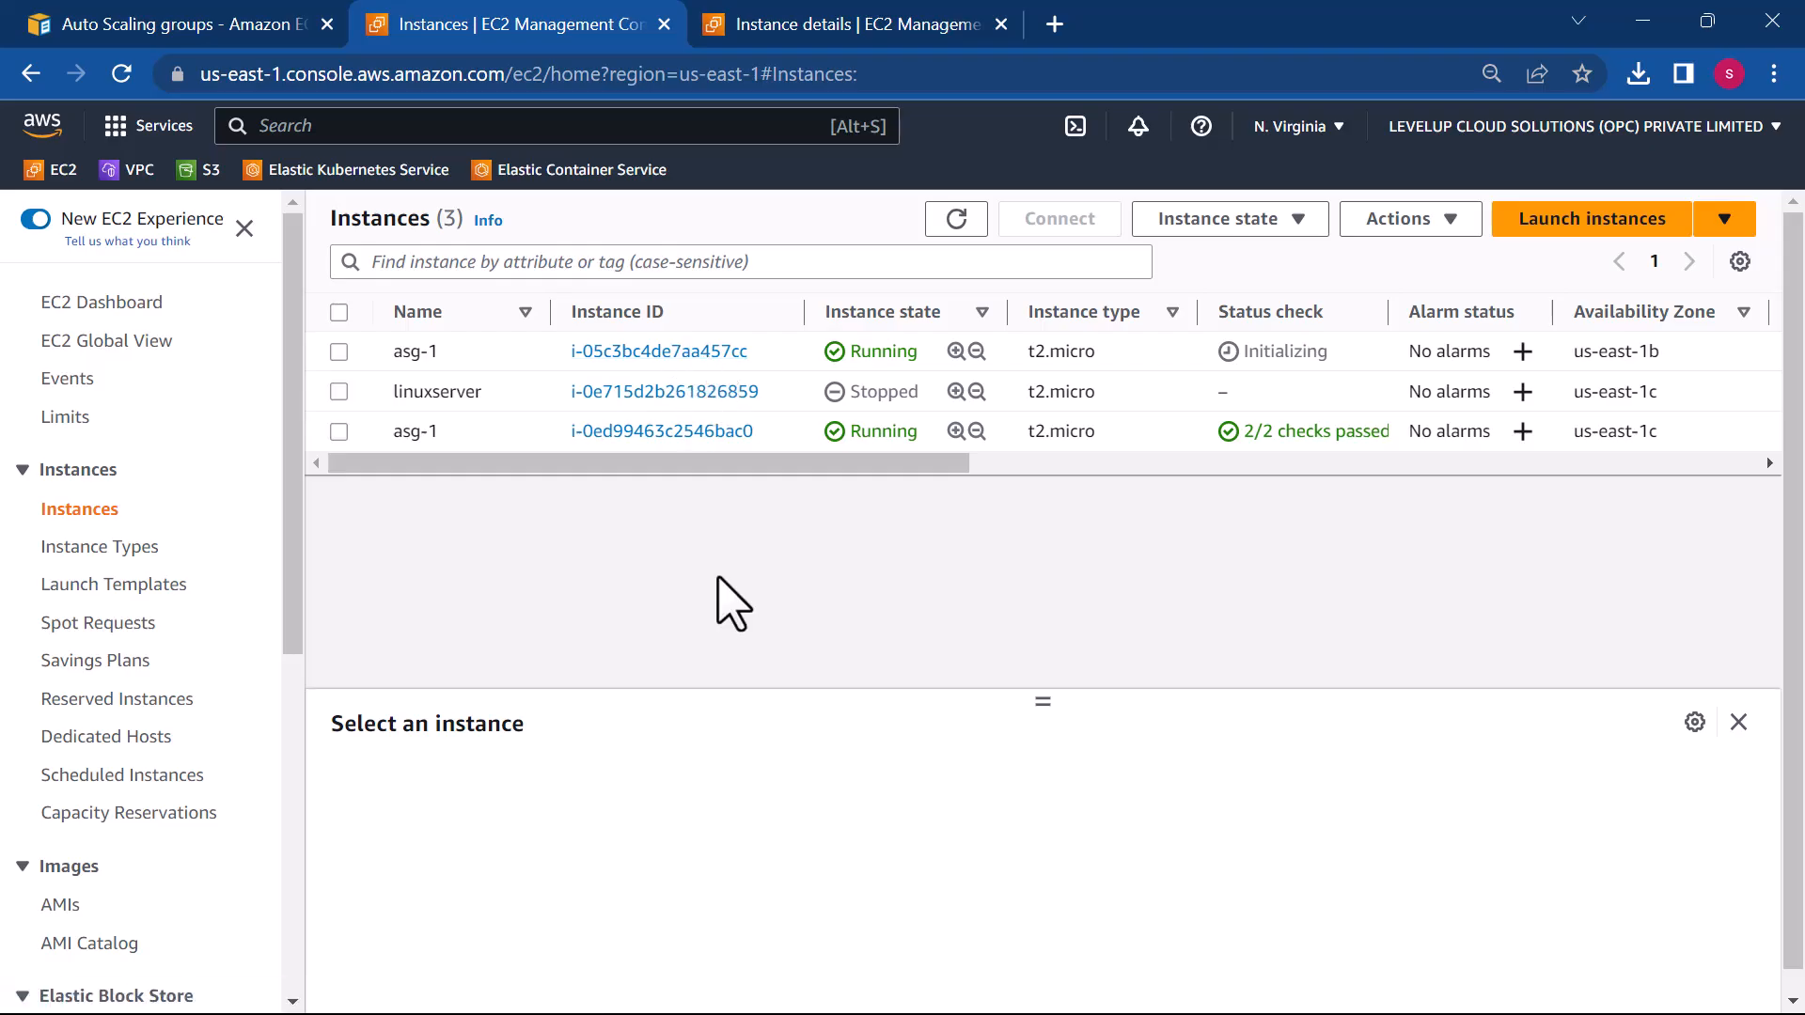
- Reopen and refresh the asg-1 instance in us-east-1b, and request its Windows password through the RDP client connection options
{"action": "left_click", "coordinate": [638, 353]}
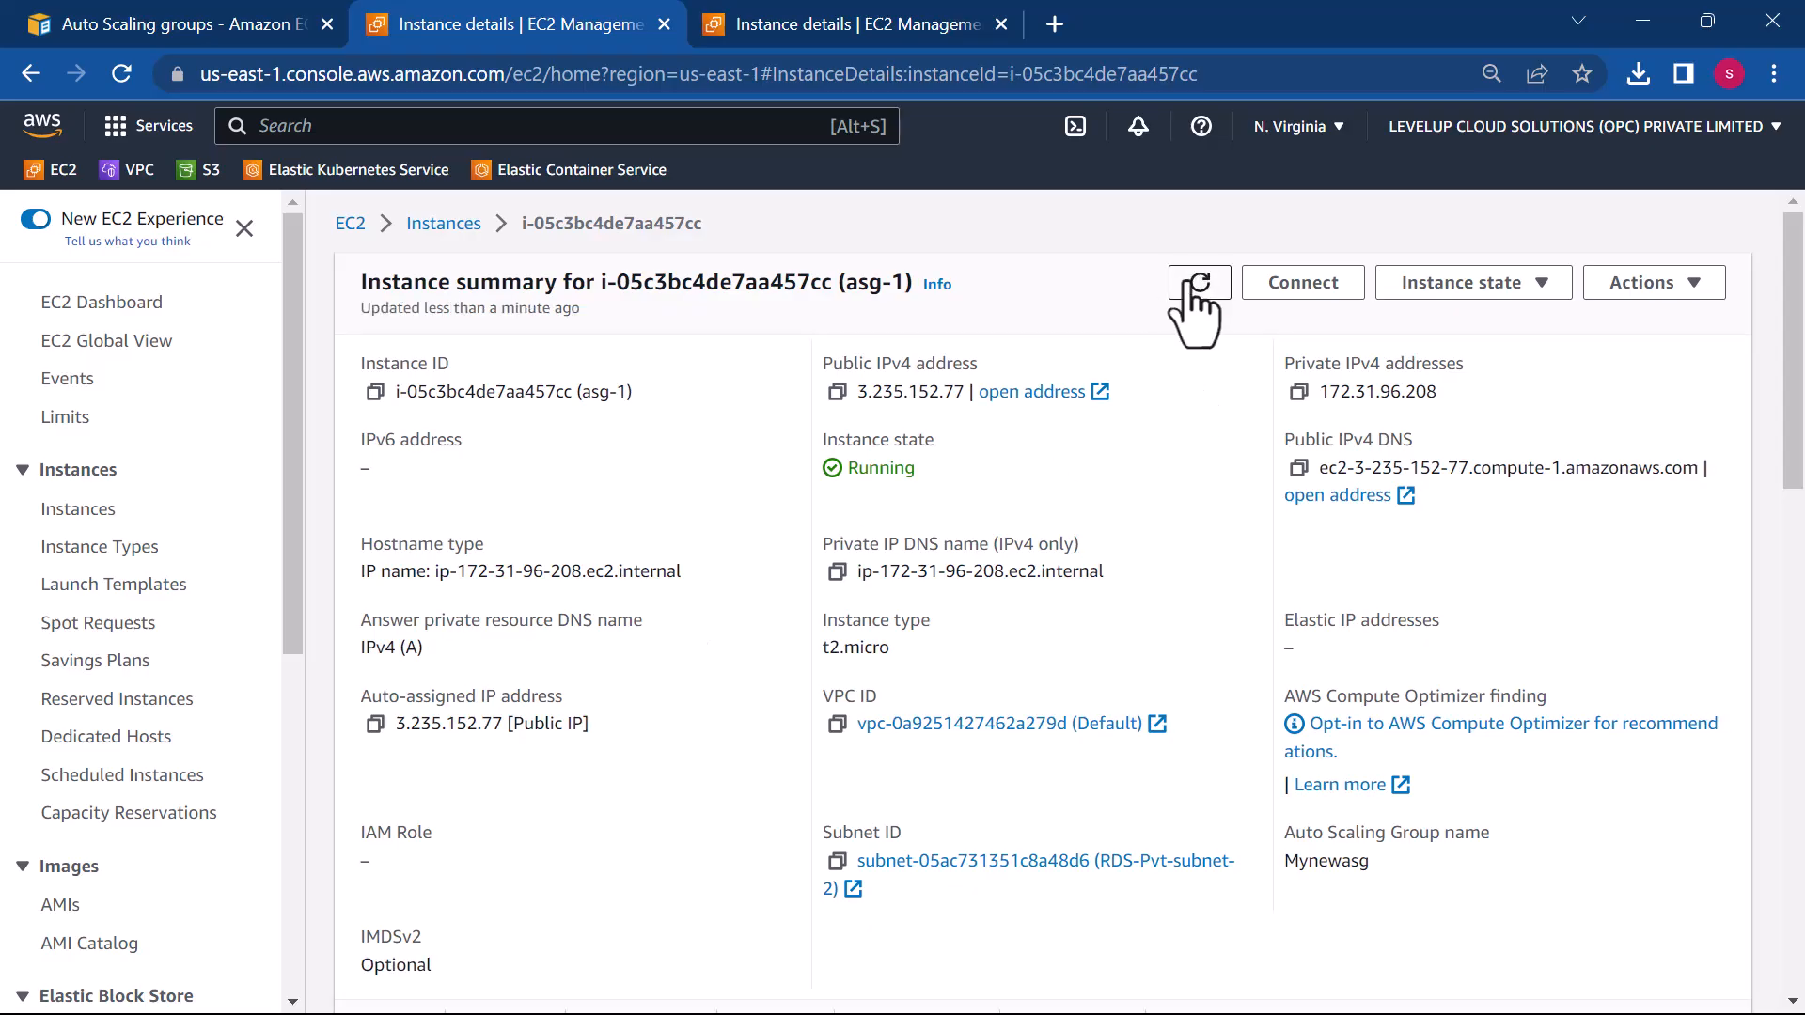
{"action": "left_click", "coordinate": [1199, 284]}
{"action": "left_click", "coordinate": [1303, 284]}
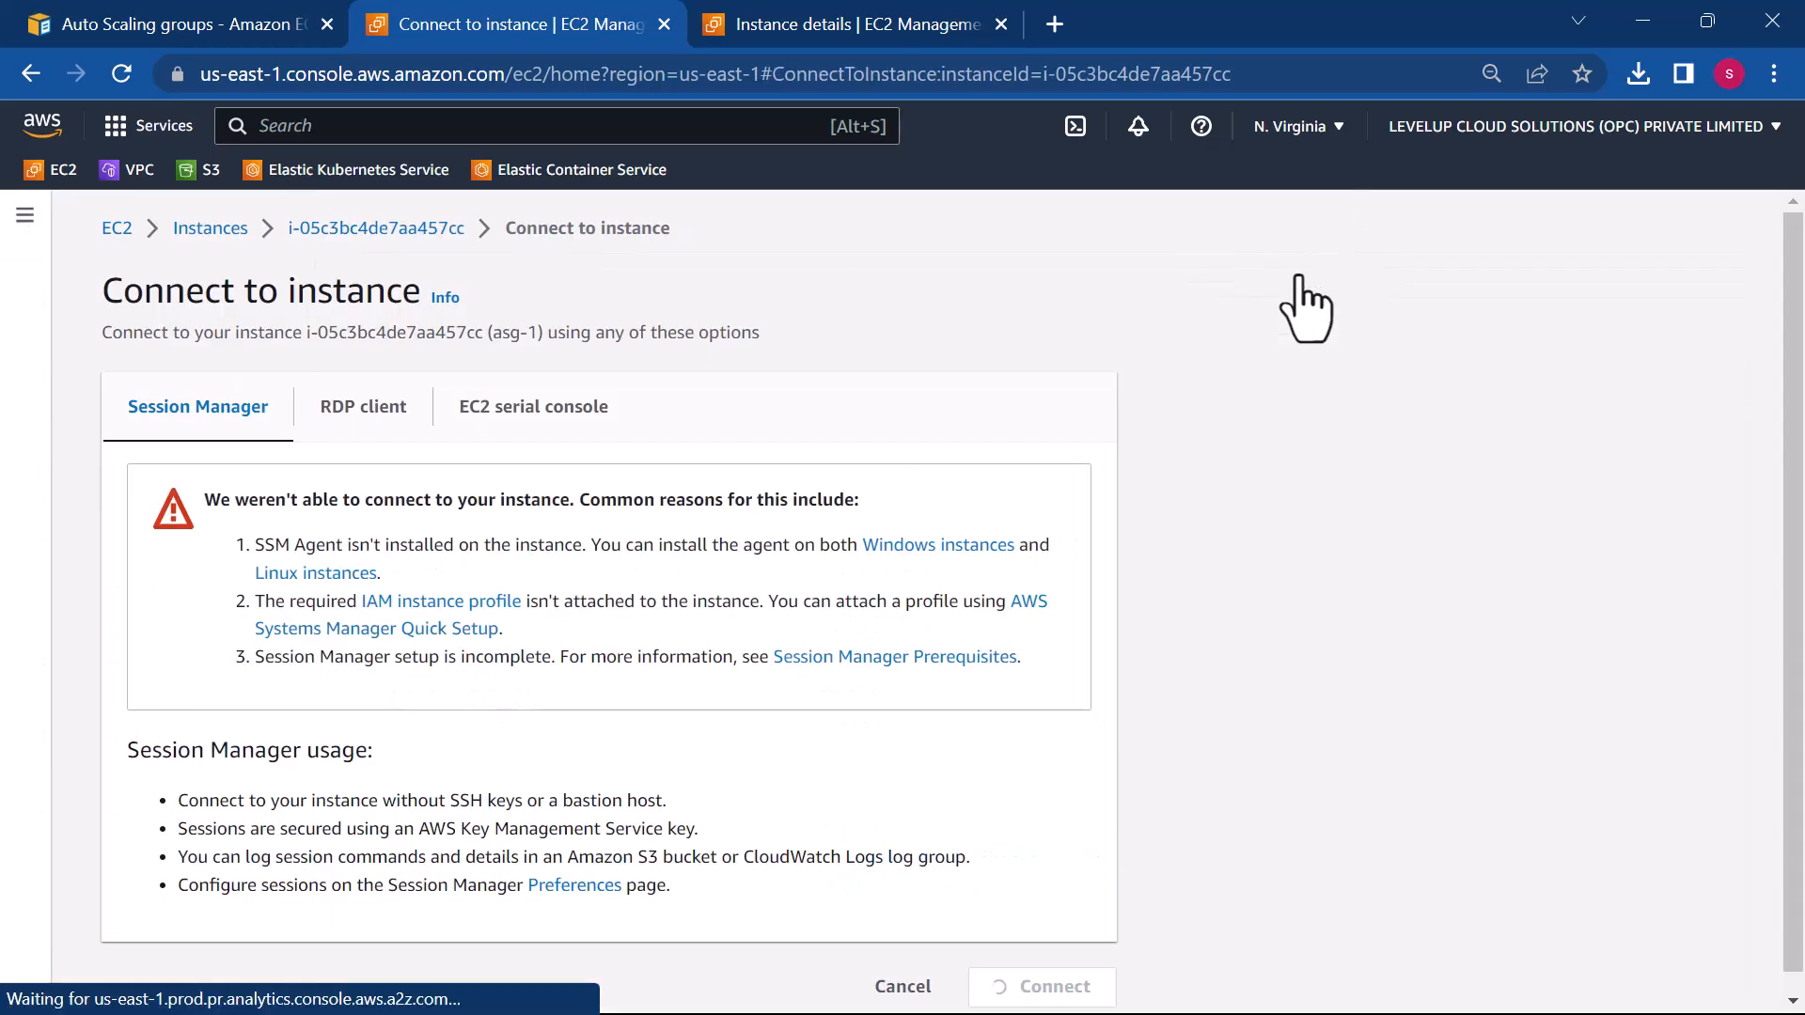
{"action": "left_click", "coordinate": [351, 399]}
{"action": "scroll", "coordinate": [577, 806], "scroll_direction": "down", "scroll_amount": 5}
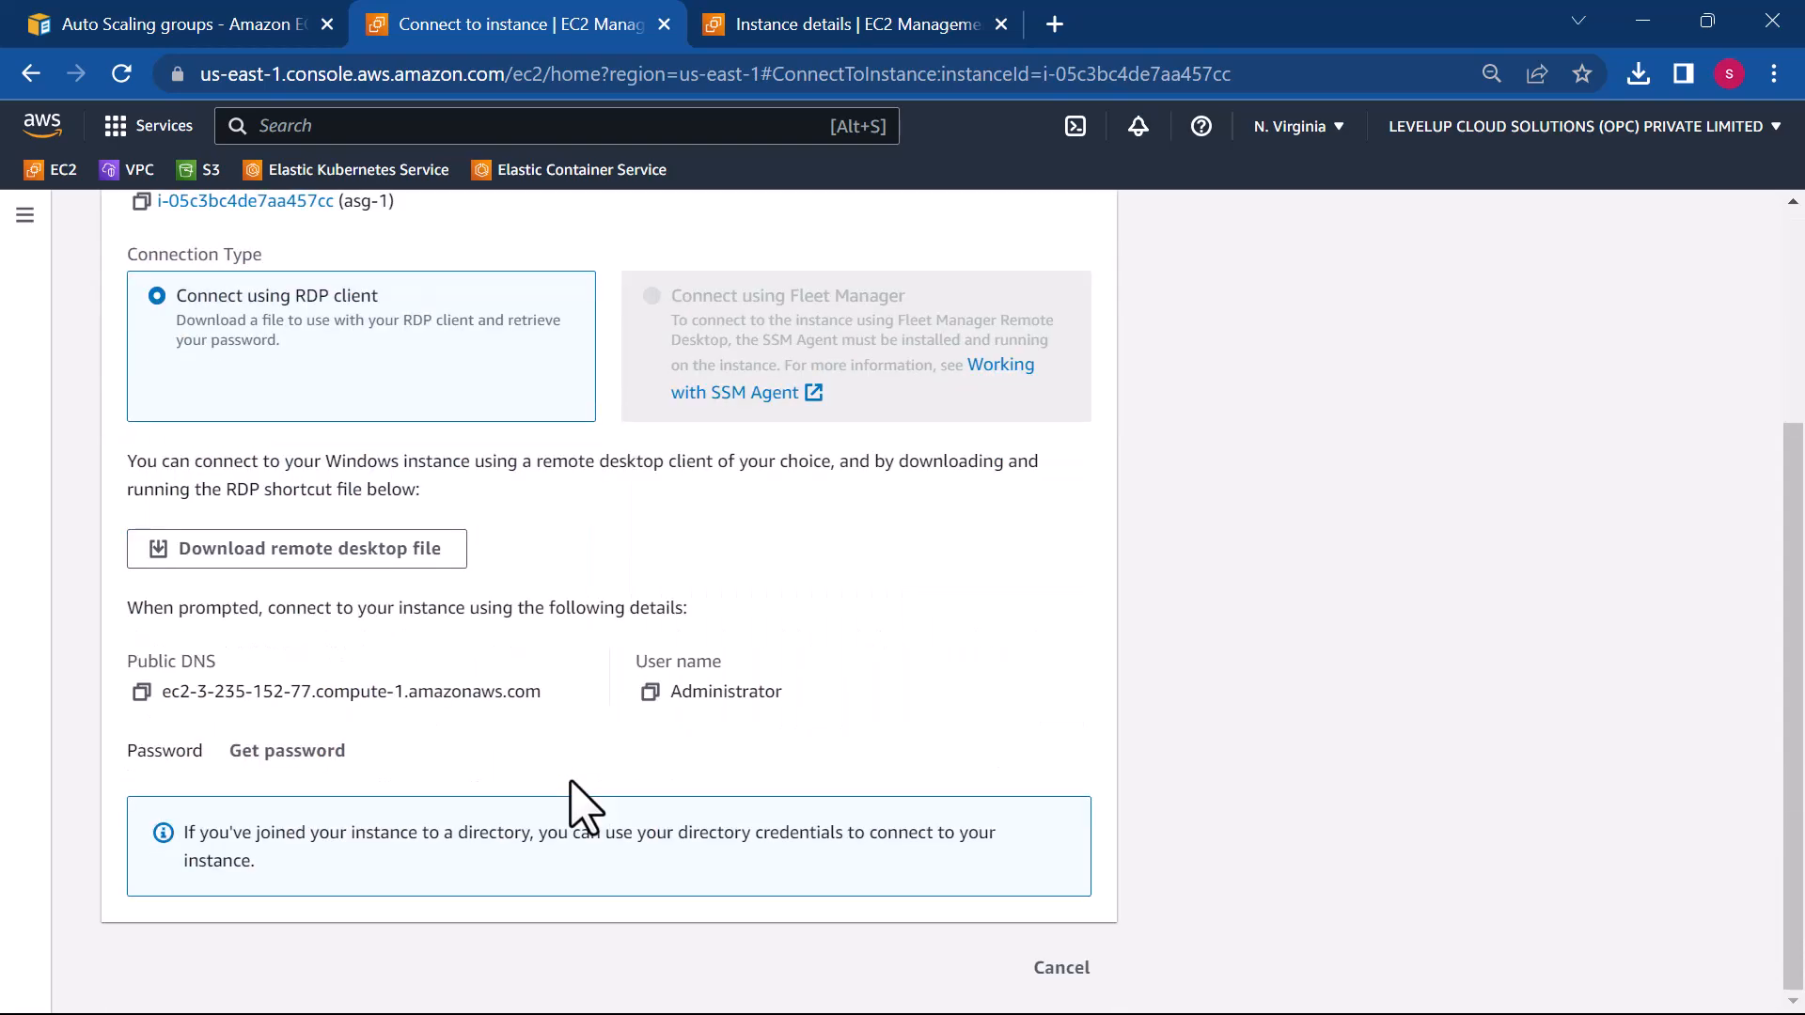
{"action": "left_click", "coordinate": [287, 750]}
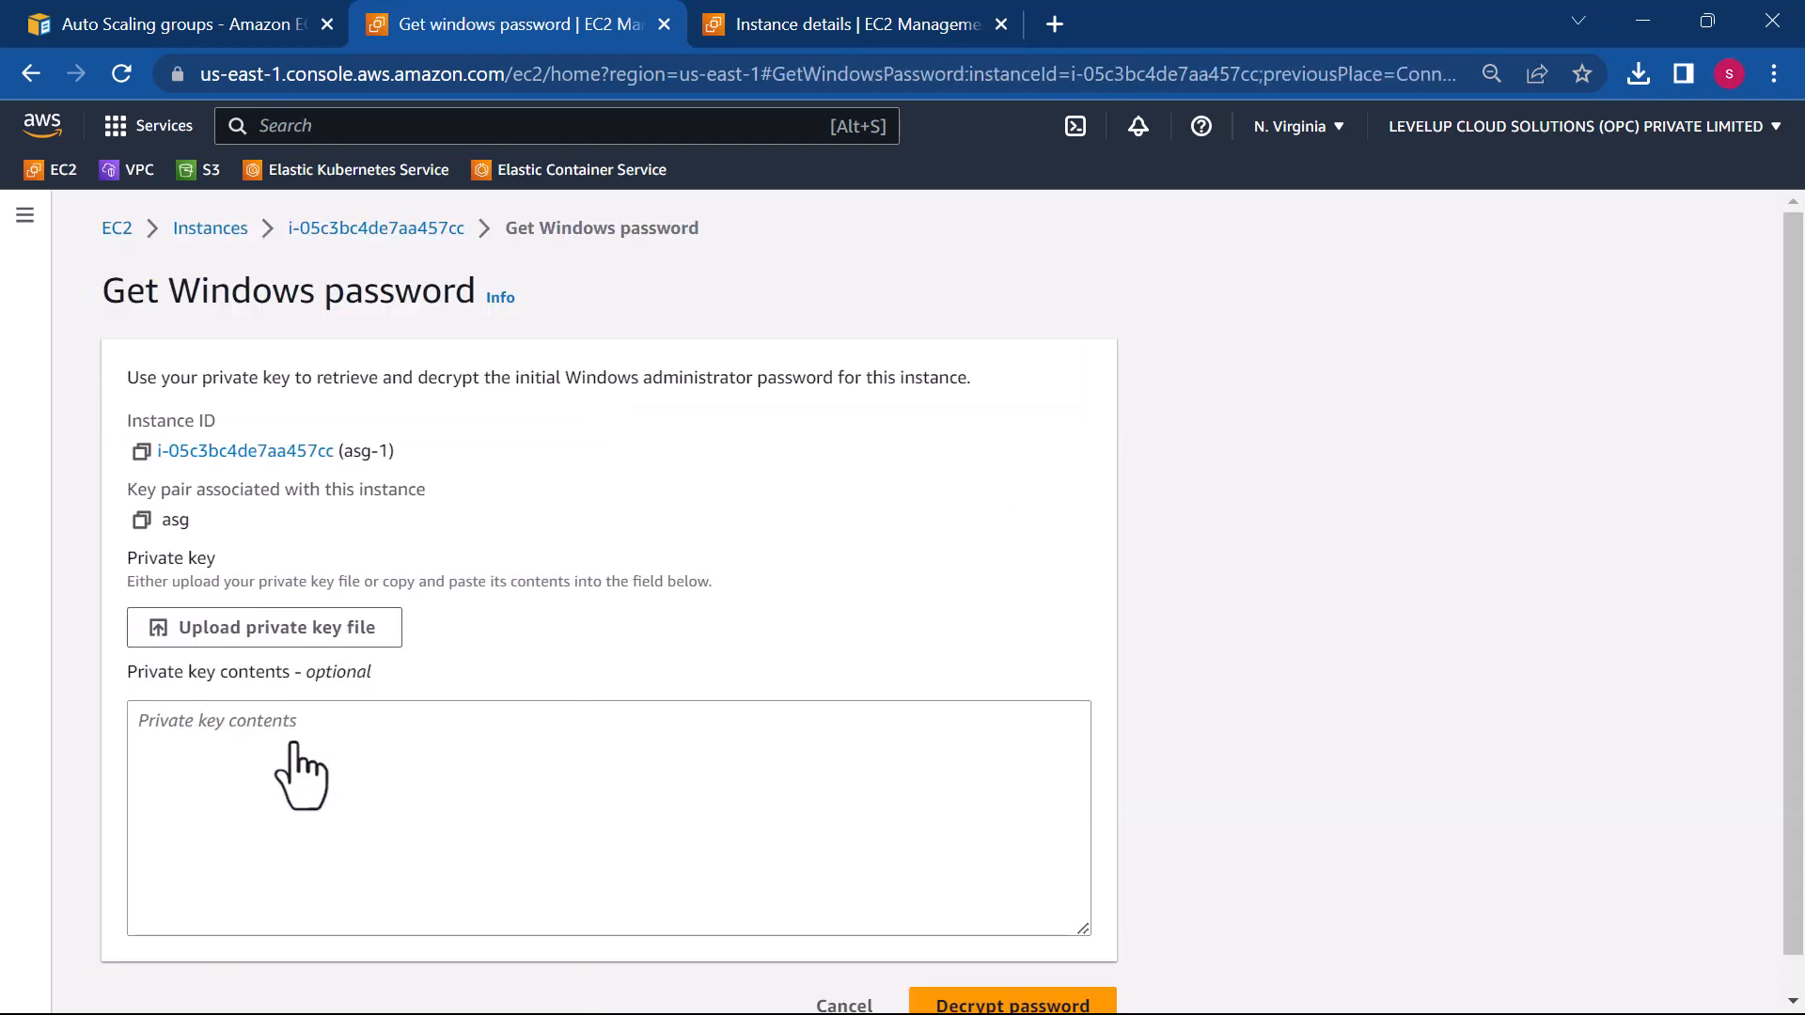
- Decrypt the Windows administrator password by uploading the private key file asg.pem from Downloads, and copy the password
{"action": "left_click", "coordinate": [268, 630]}
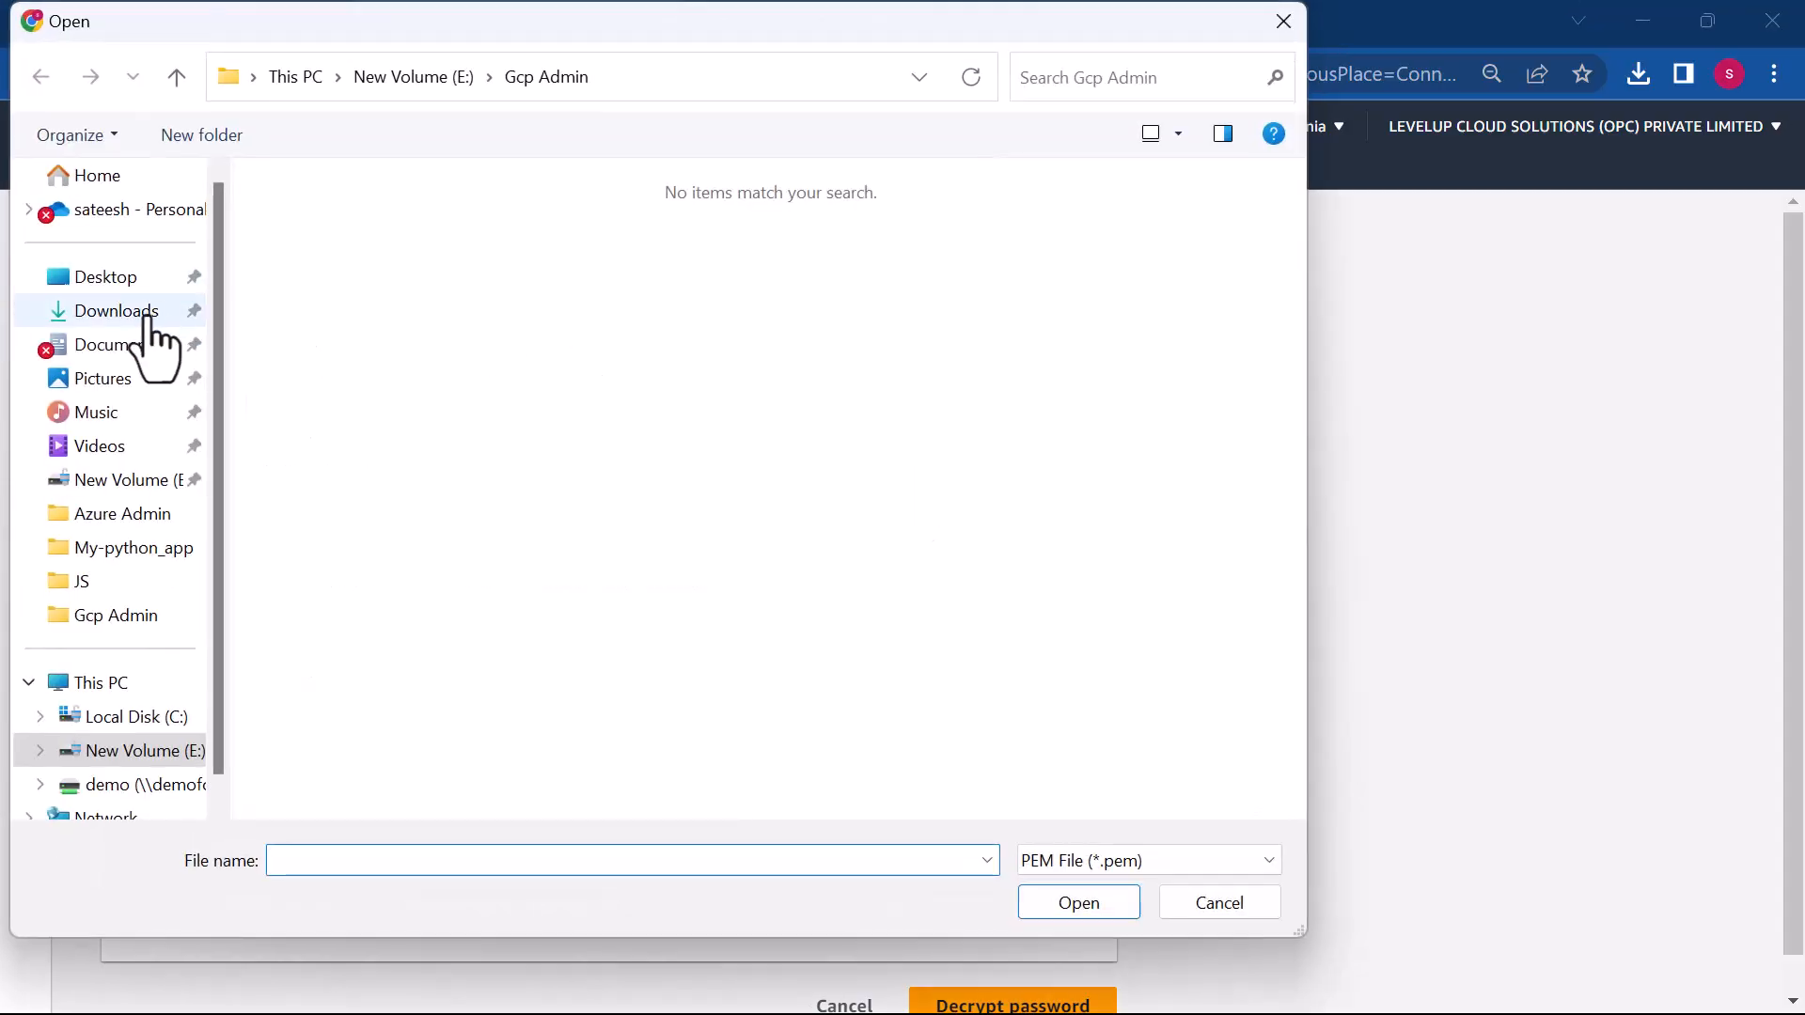
{"action": "left_click", "coordinate": [148, 320]}
{"action": "left_click", "coordinate": [353, 262]}
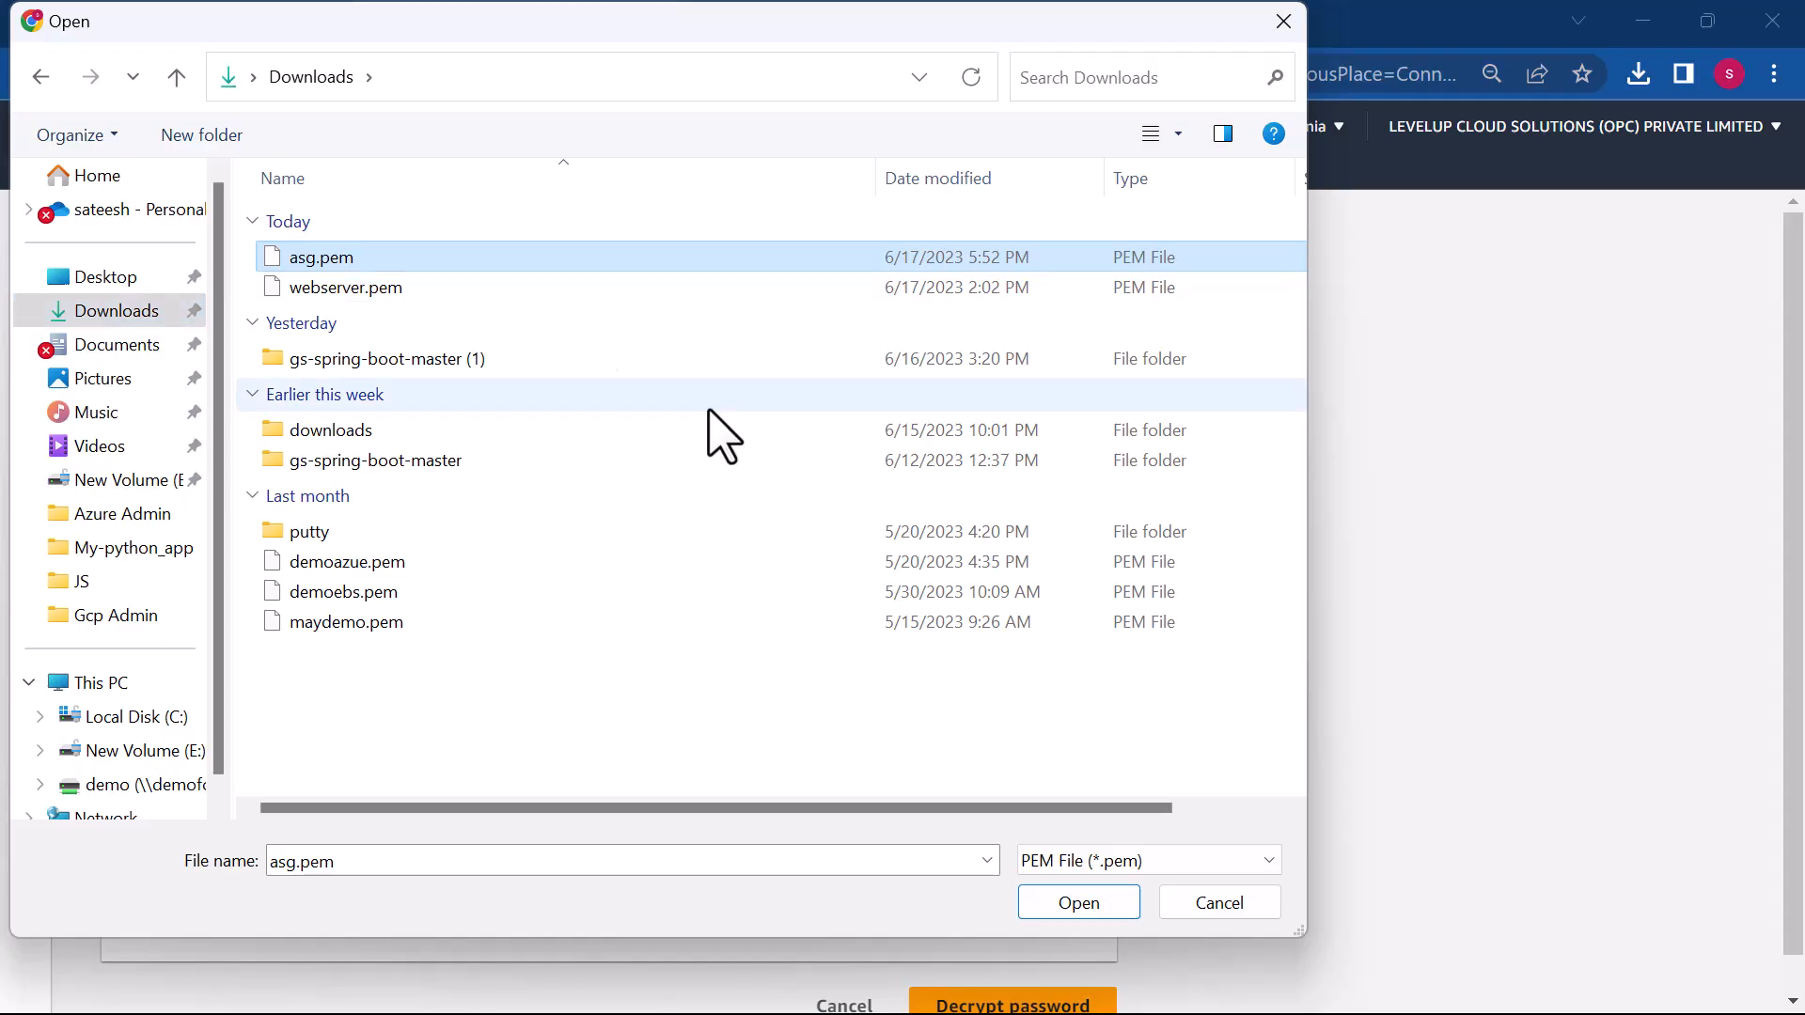
{"action": "left_click", "coordinate": [1078, 904]}
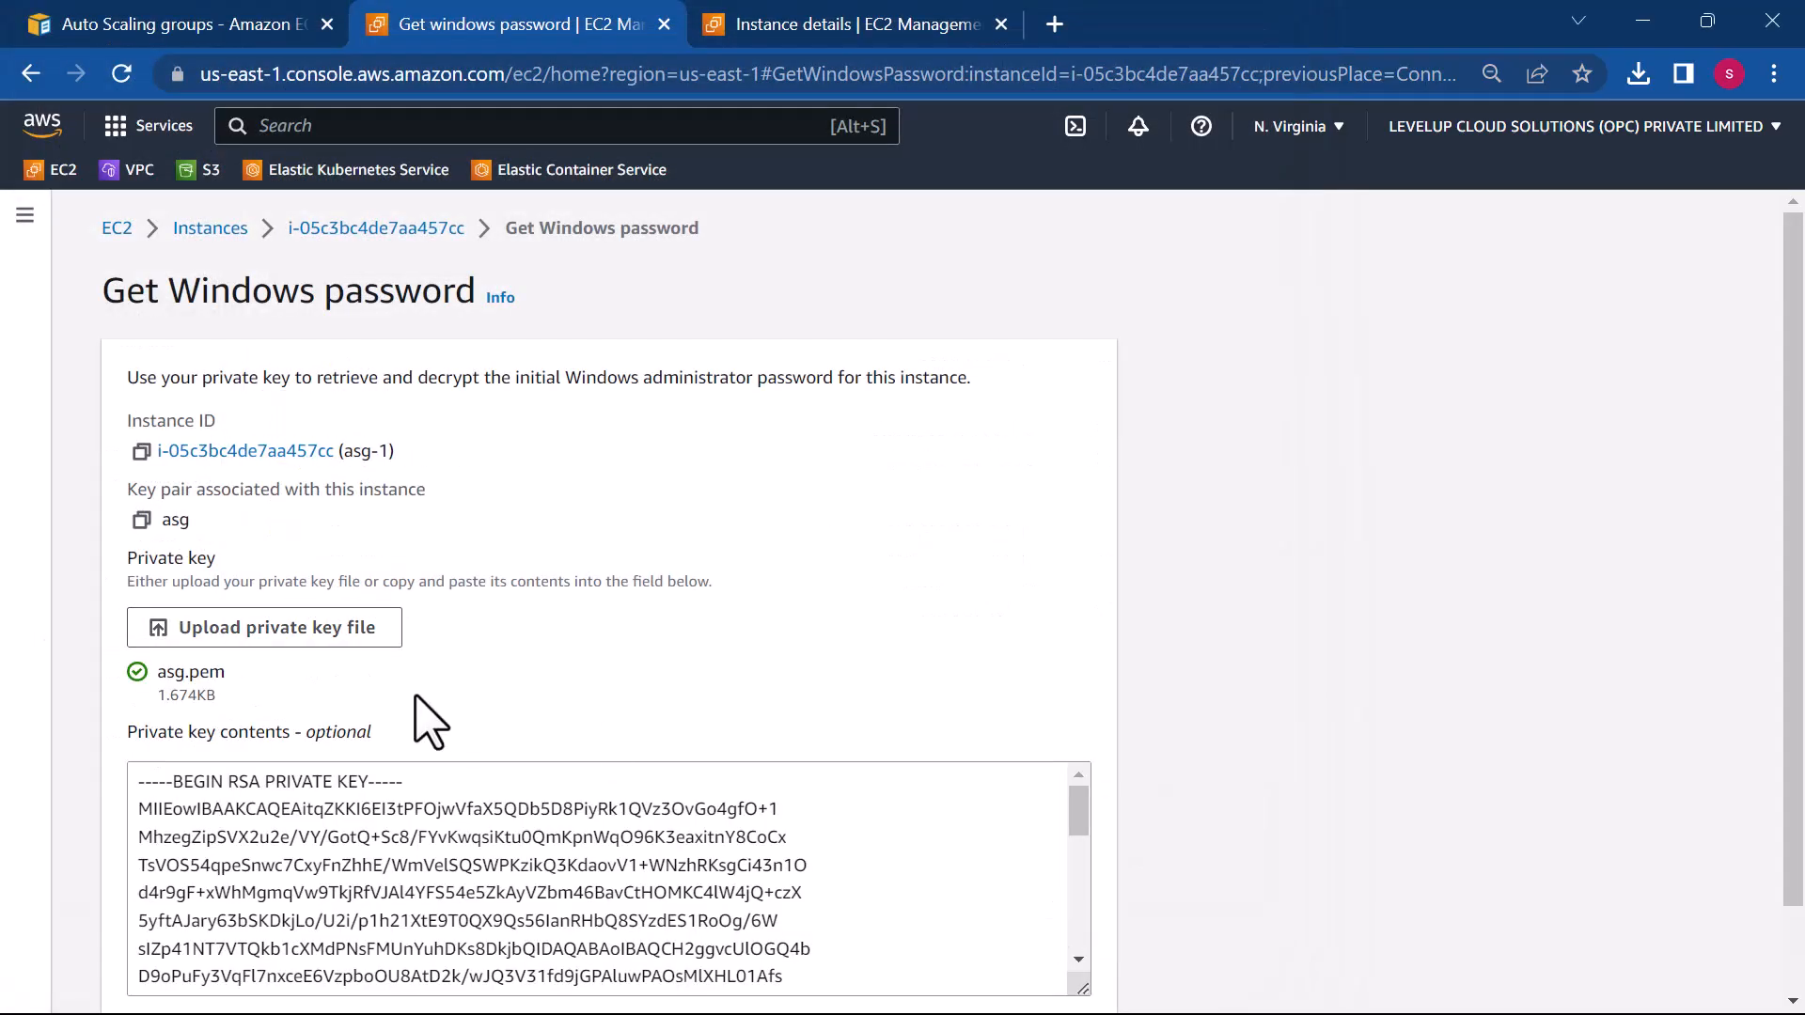
{"action": "scroll", "coordinate": [419, 725], "scroll_direction": "down", "scroll_amount": 1}
{"action": "left_click", "coordinate": [987, 978]}
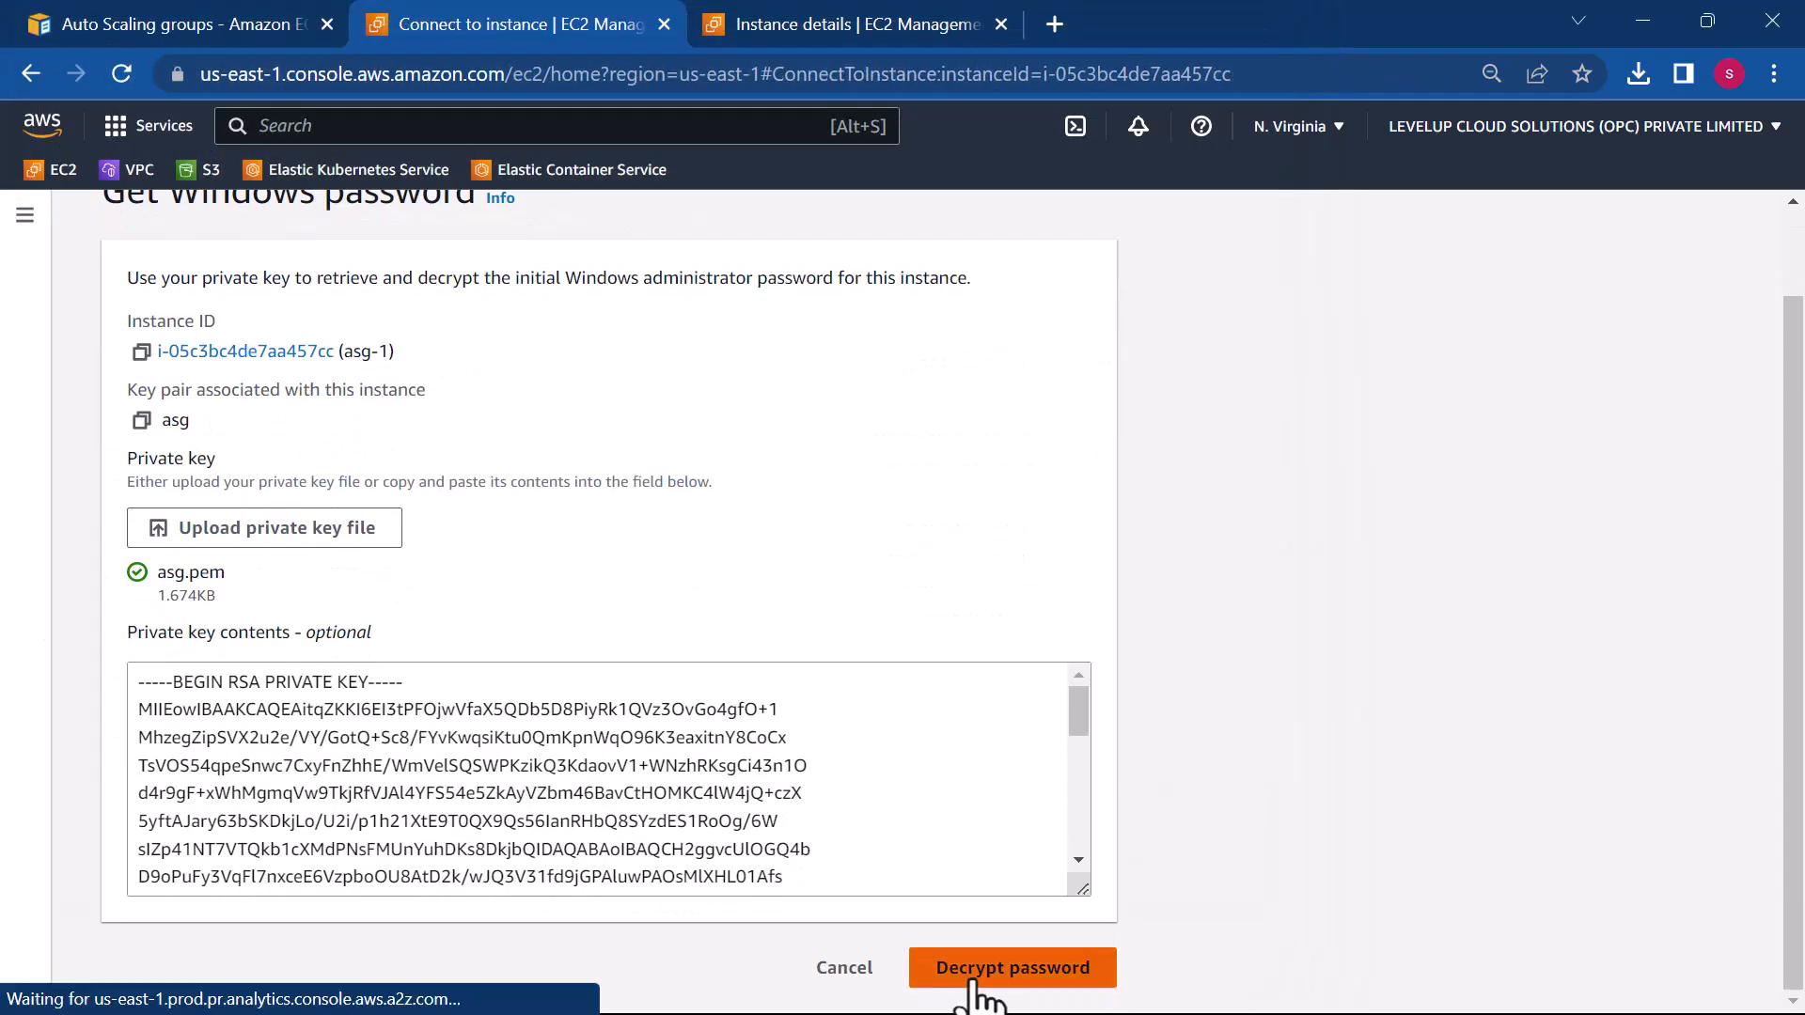
{"action": "scroll", "coordinate": [577, 795], "scroll_direction": "down", "scroll_amount": 2}
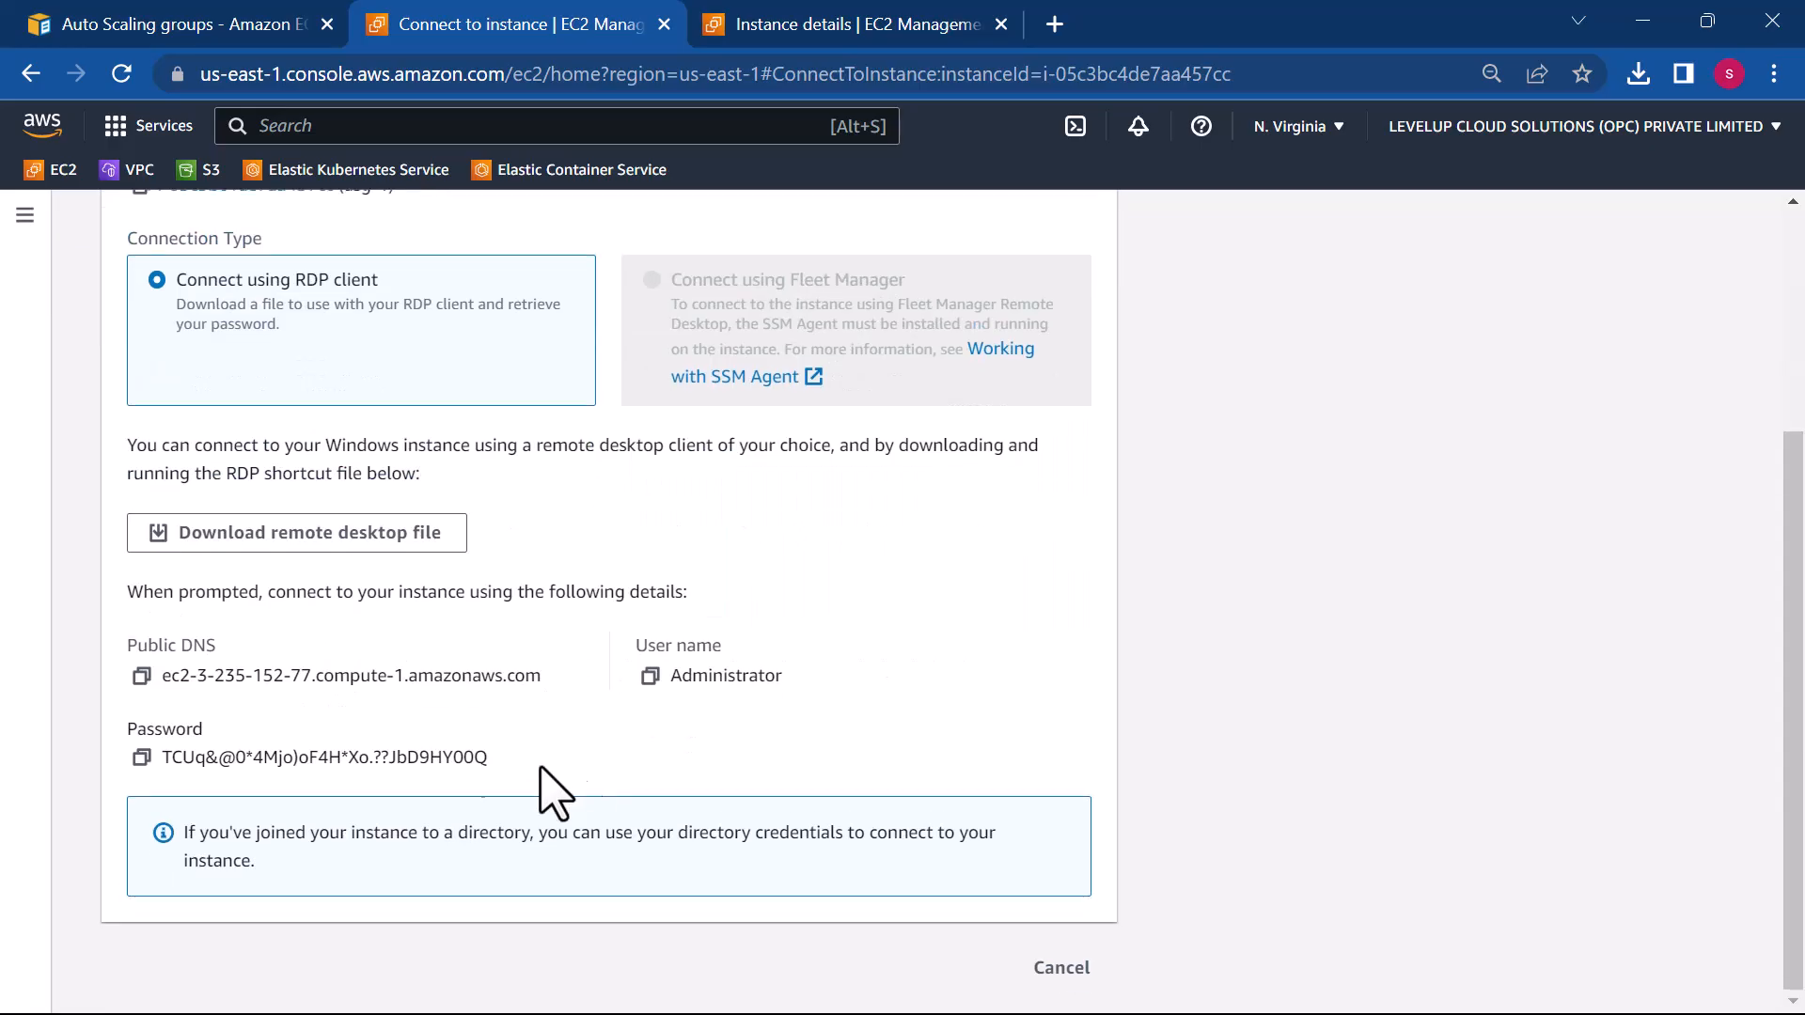
{"action": "left_click", "coordinate": [142, 758]}
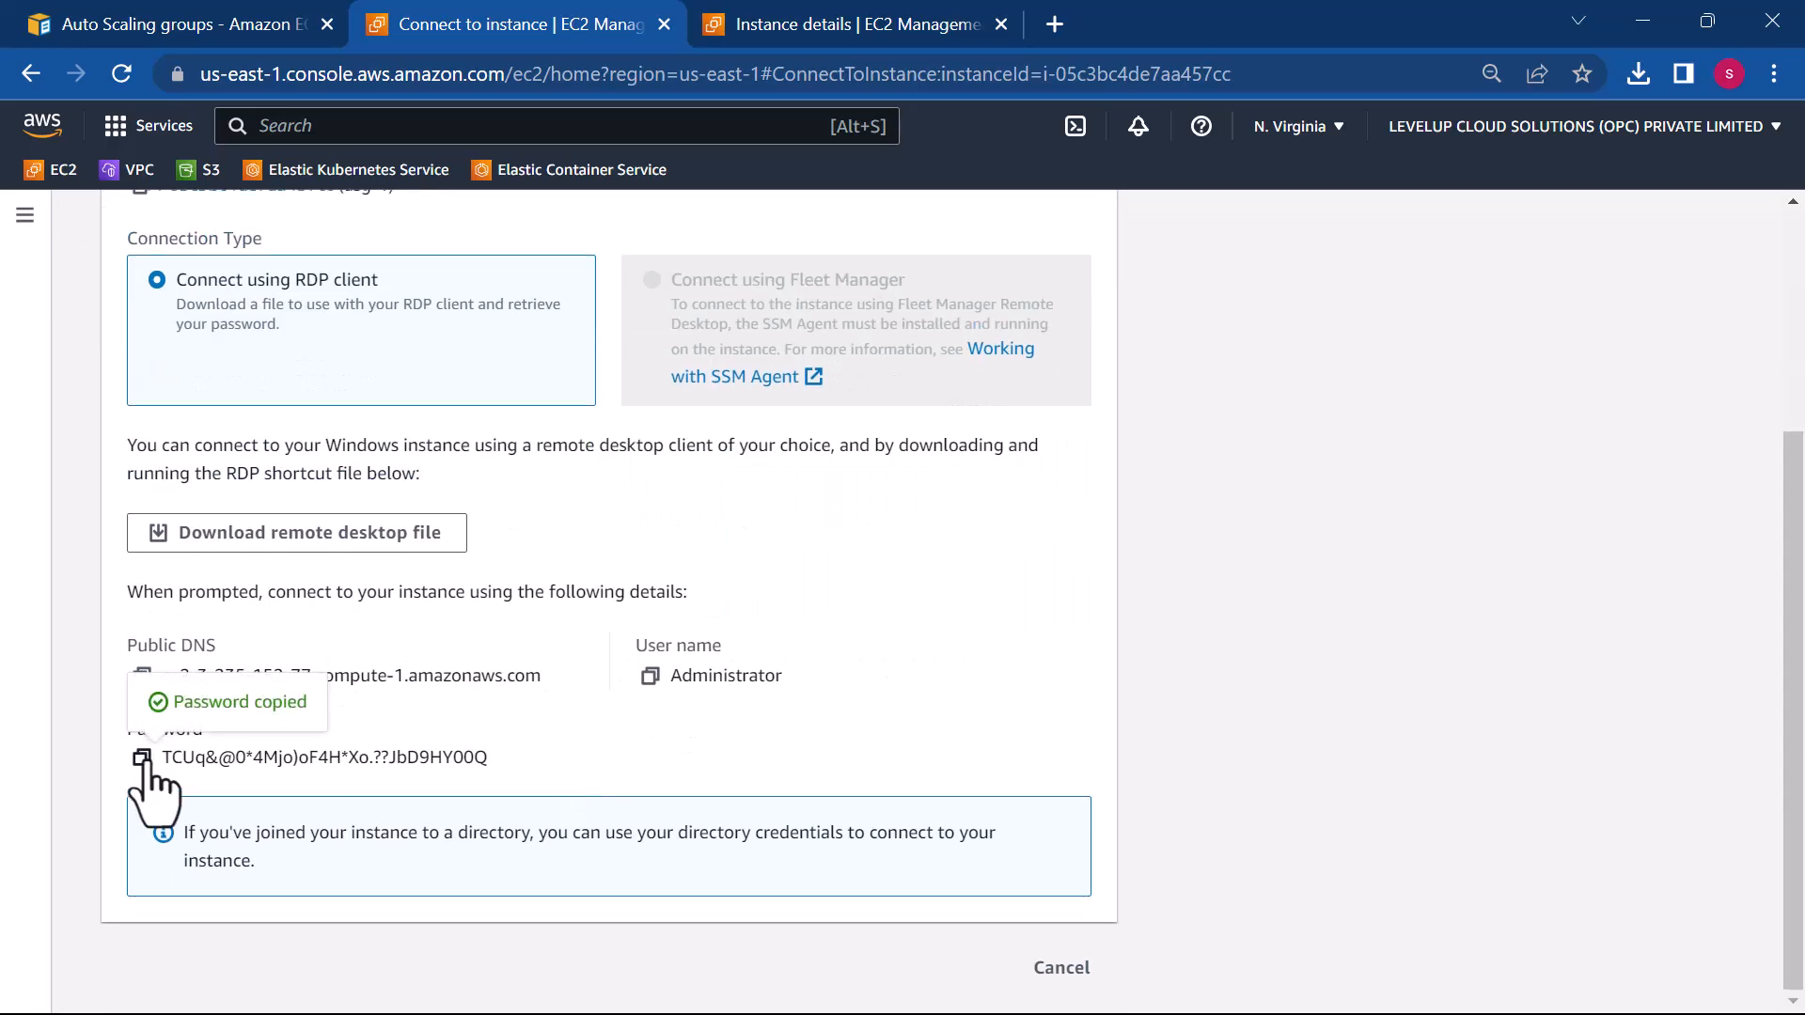
- Download the remote desktop file and launch asg-1.rdp, accepting the connection to the unidentified publisher
{"action": "left_click", "coordinate": [299, 538]}
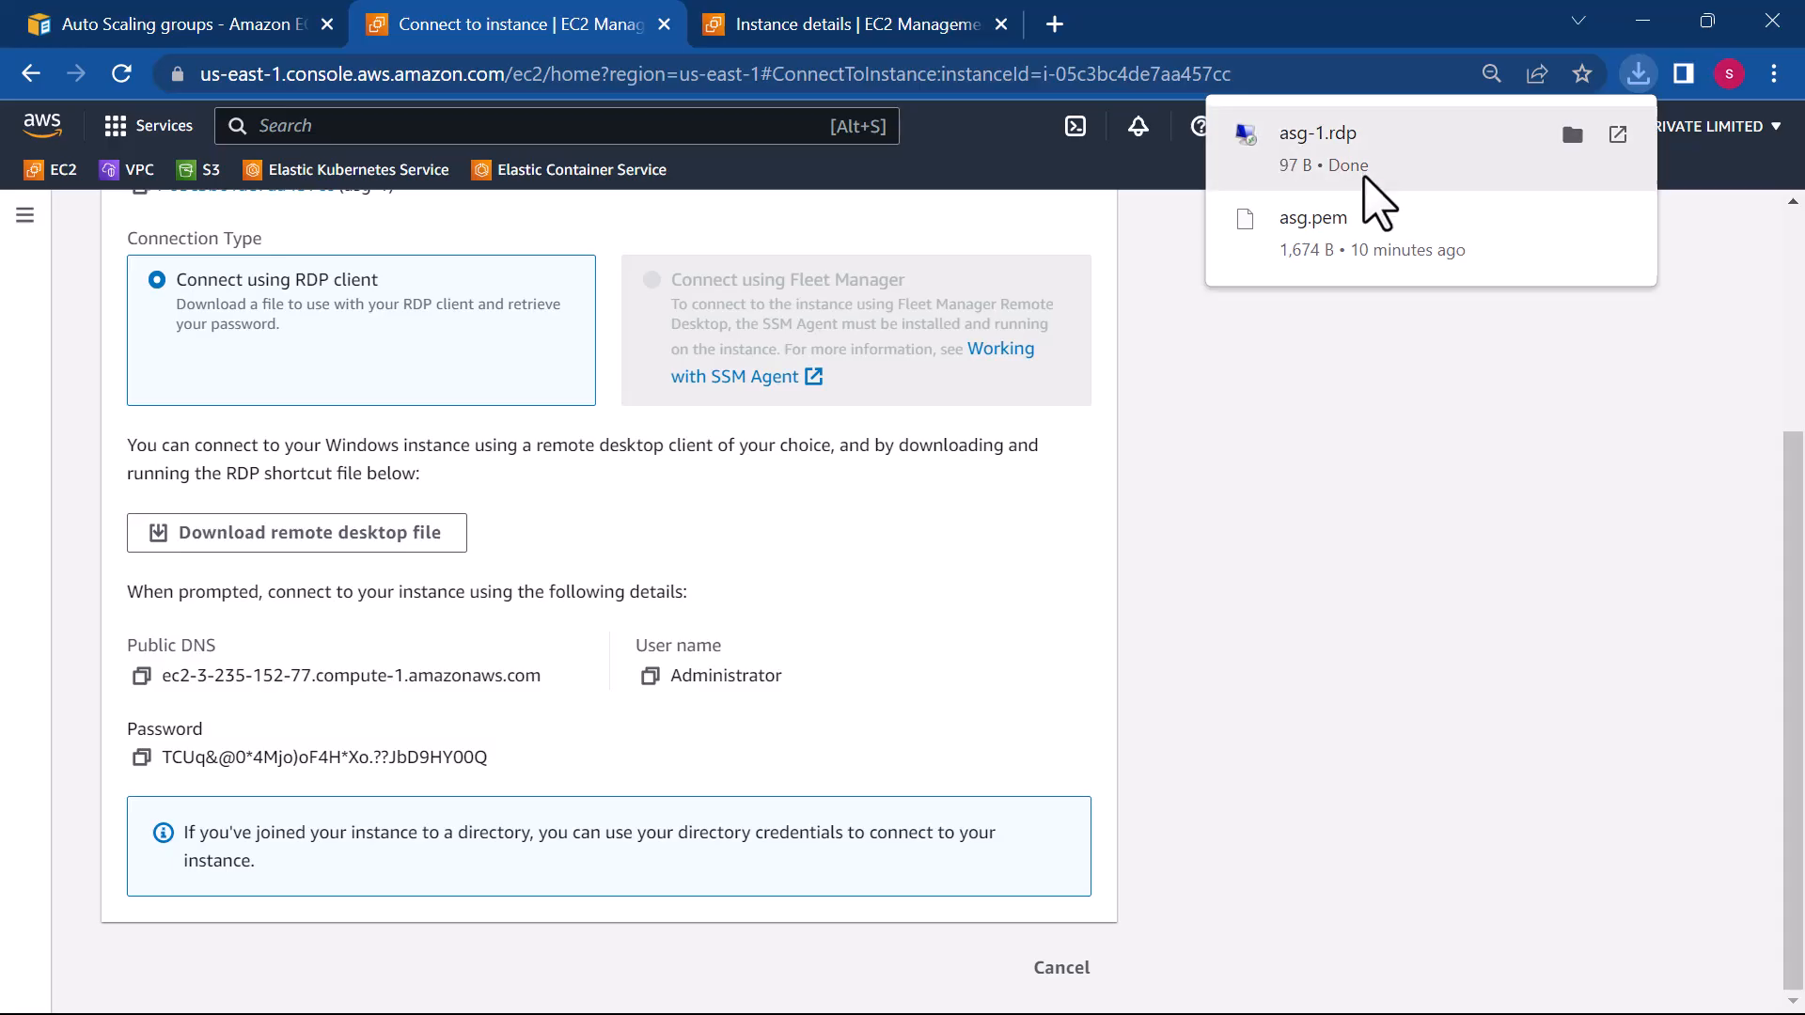
{"action": "left_click", "coordinate": [1344, 179]}
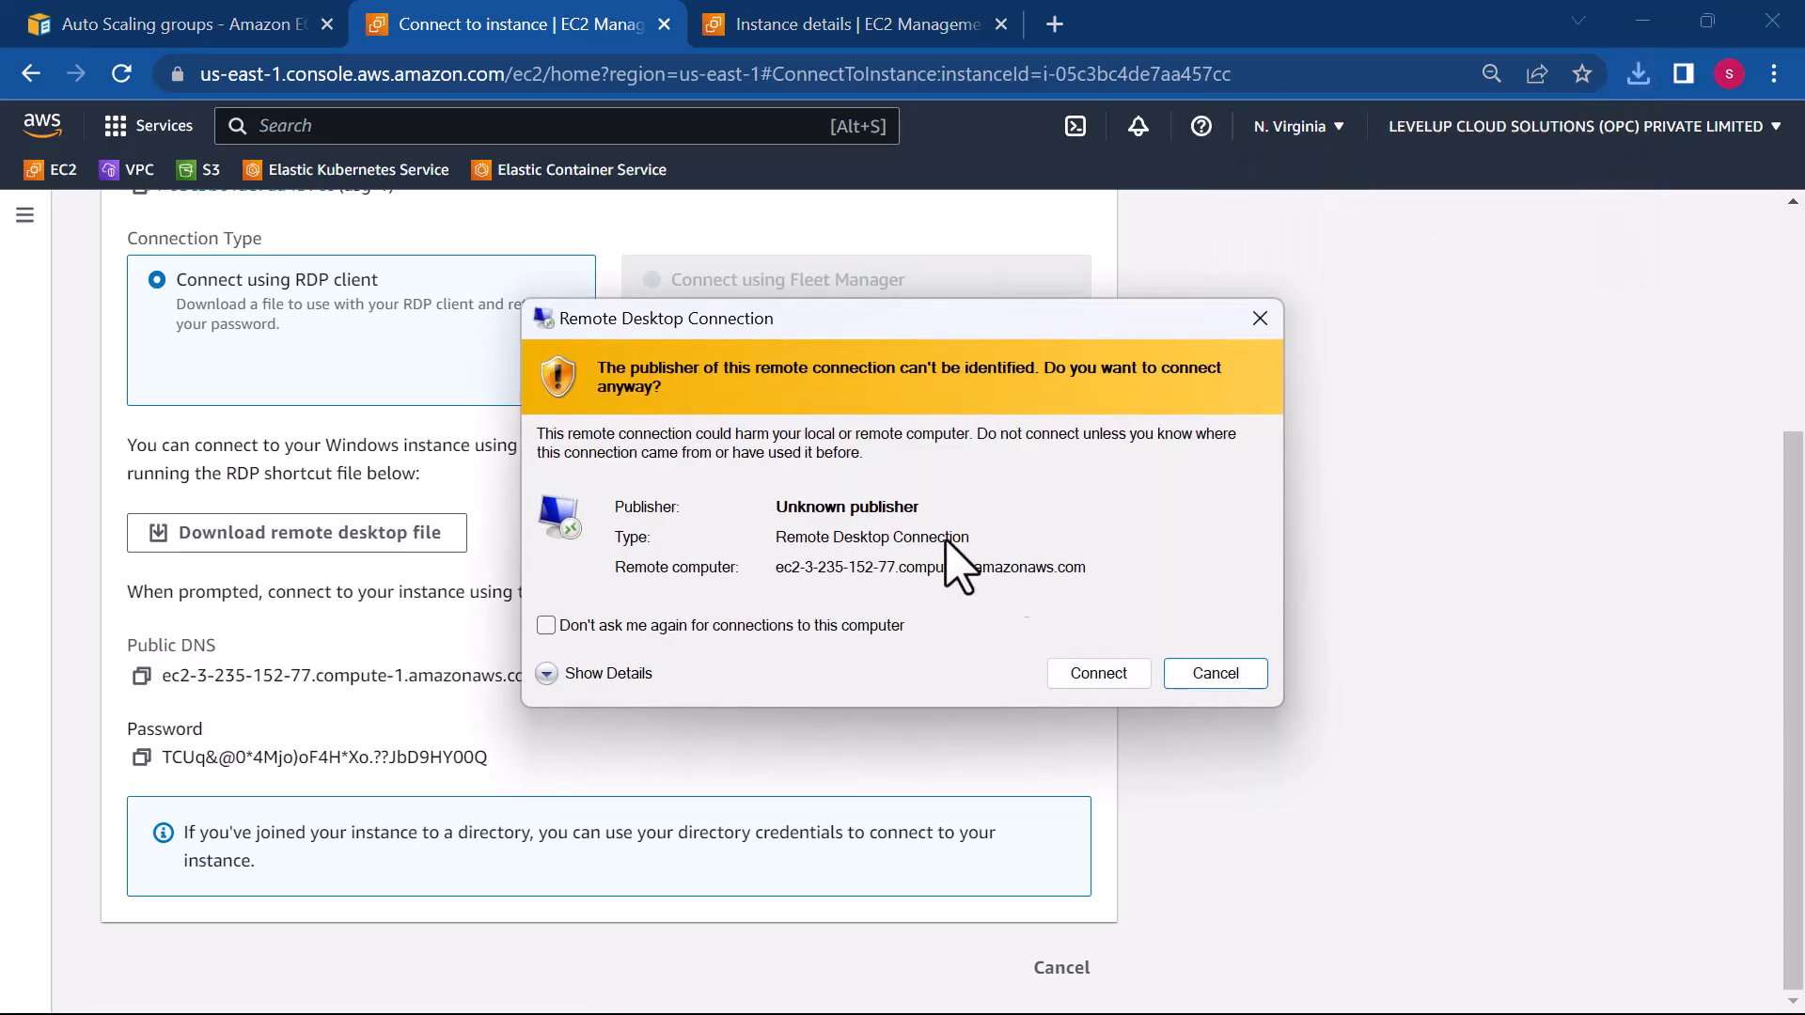
{"action": "left_click", "coordinate": [1078, 669]}
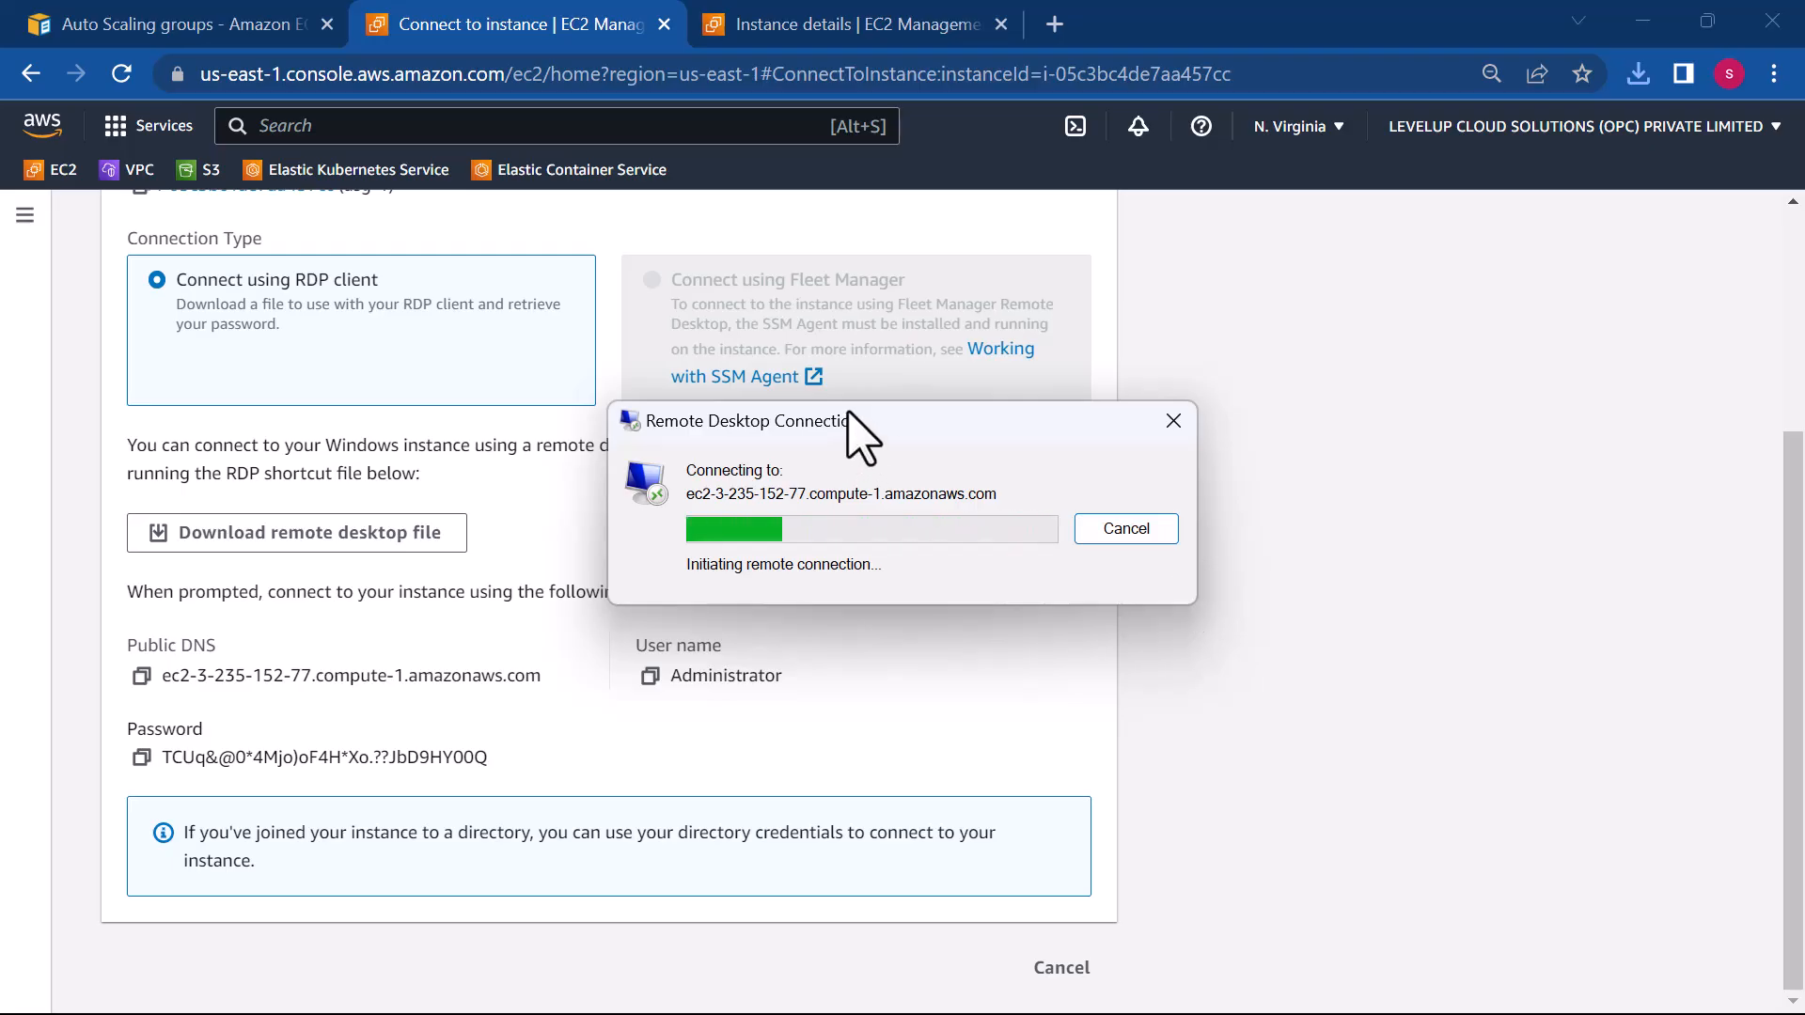
{"action": "left_click_drag", "start_coordinate": [848, 413], "coordinate": [578, 460]}
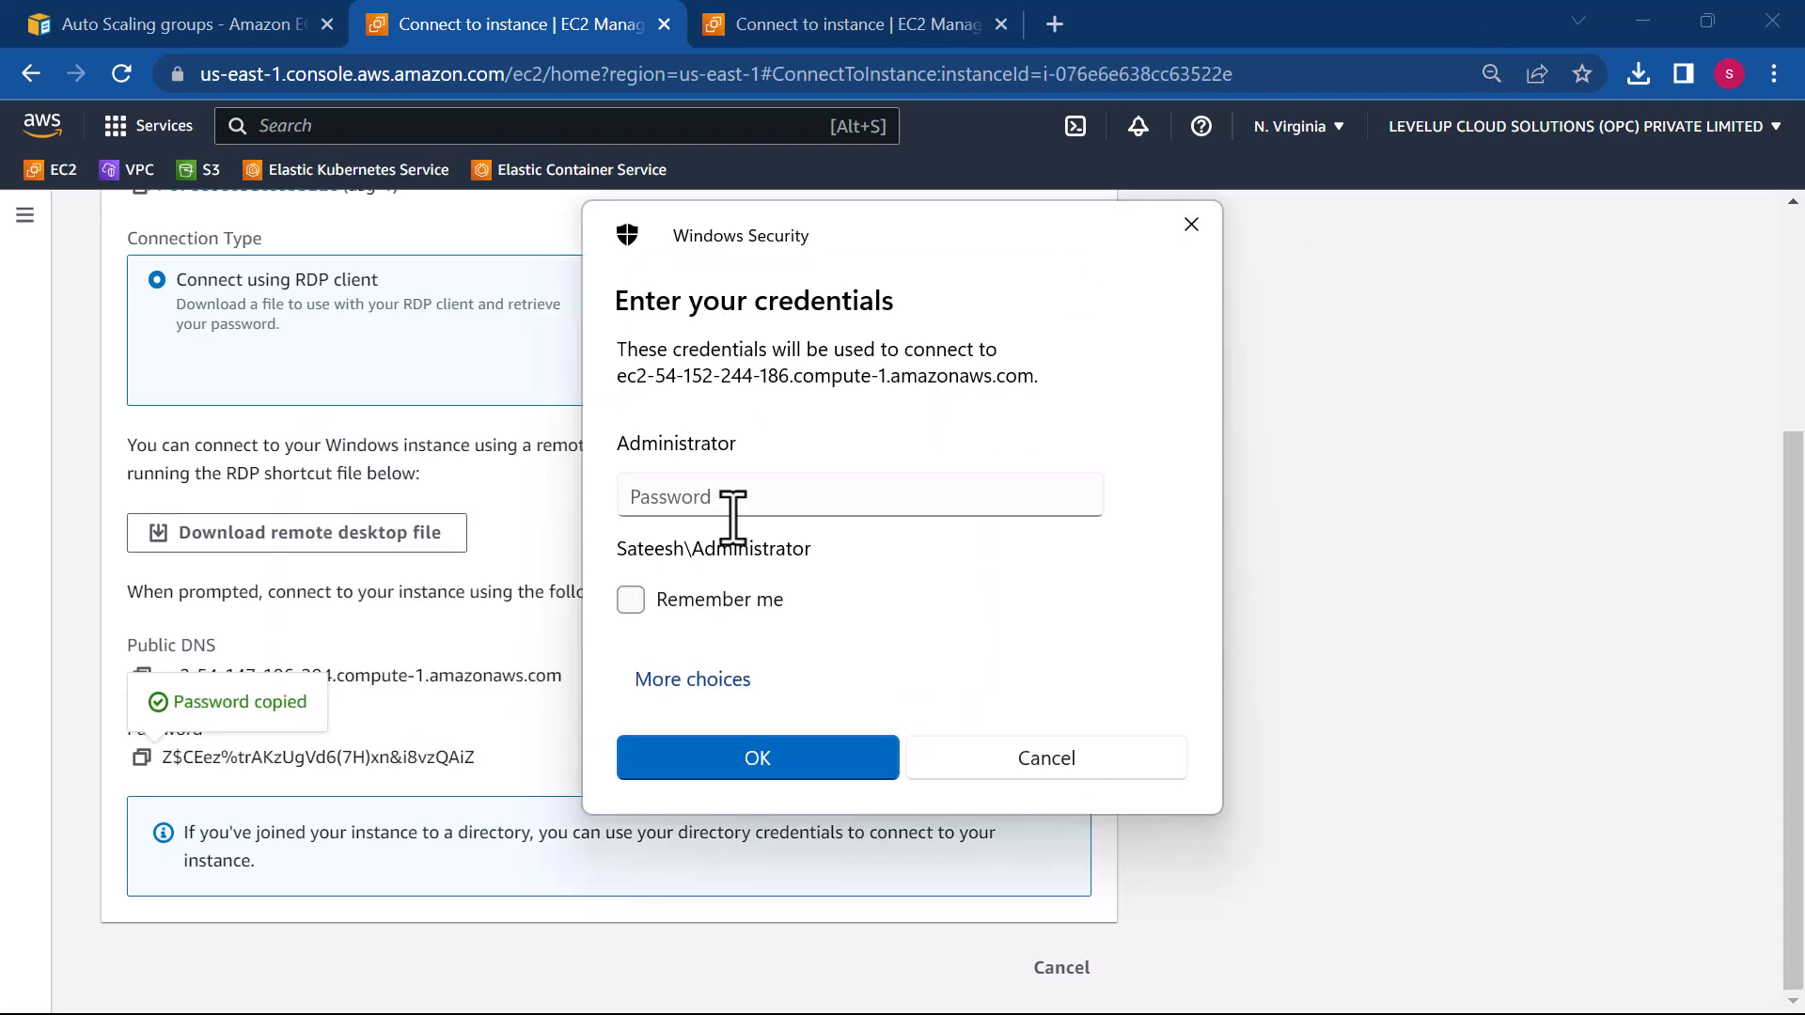
- Try to sign in to the remote instance as the suggested Administrator account with the copied password
{"action": "left_click", "coordinate": [732, 498]}
{"action": "key", "text": "ctrl+v"}
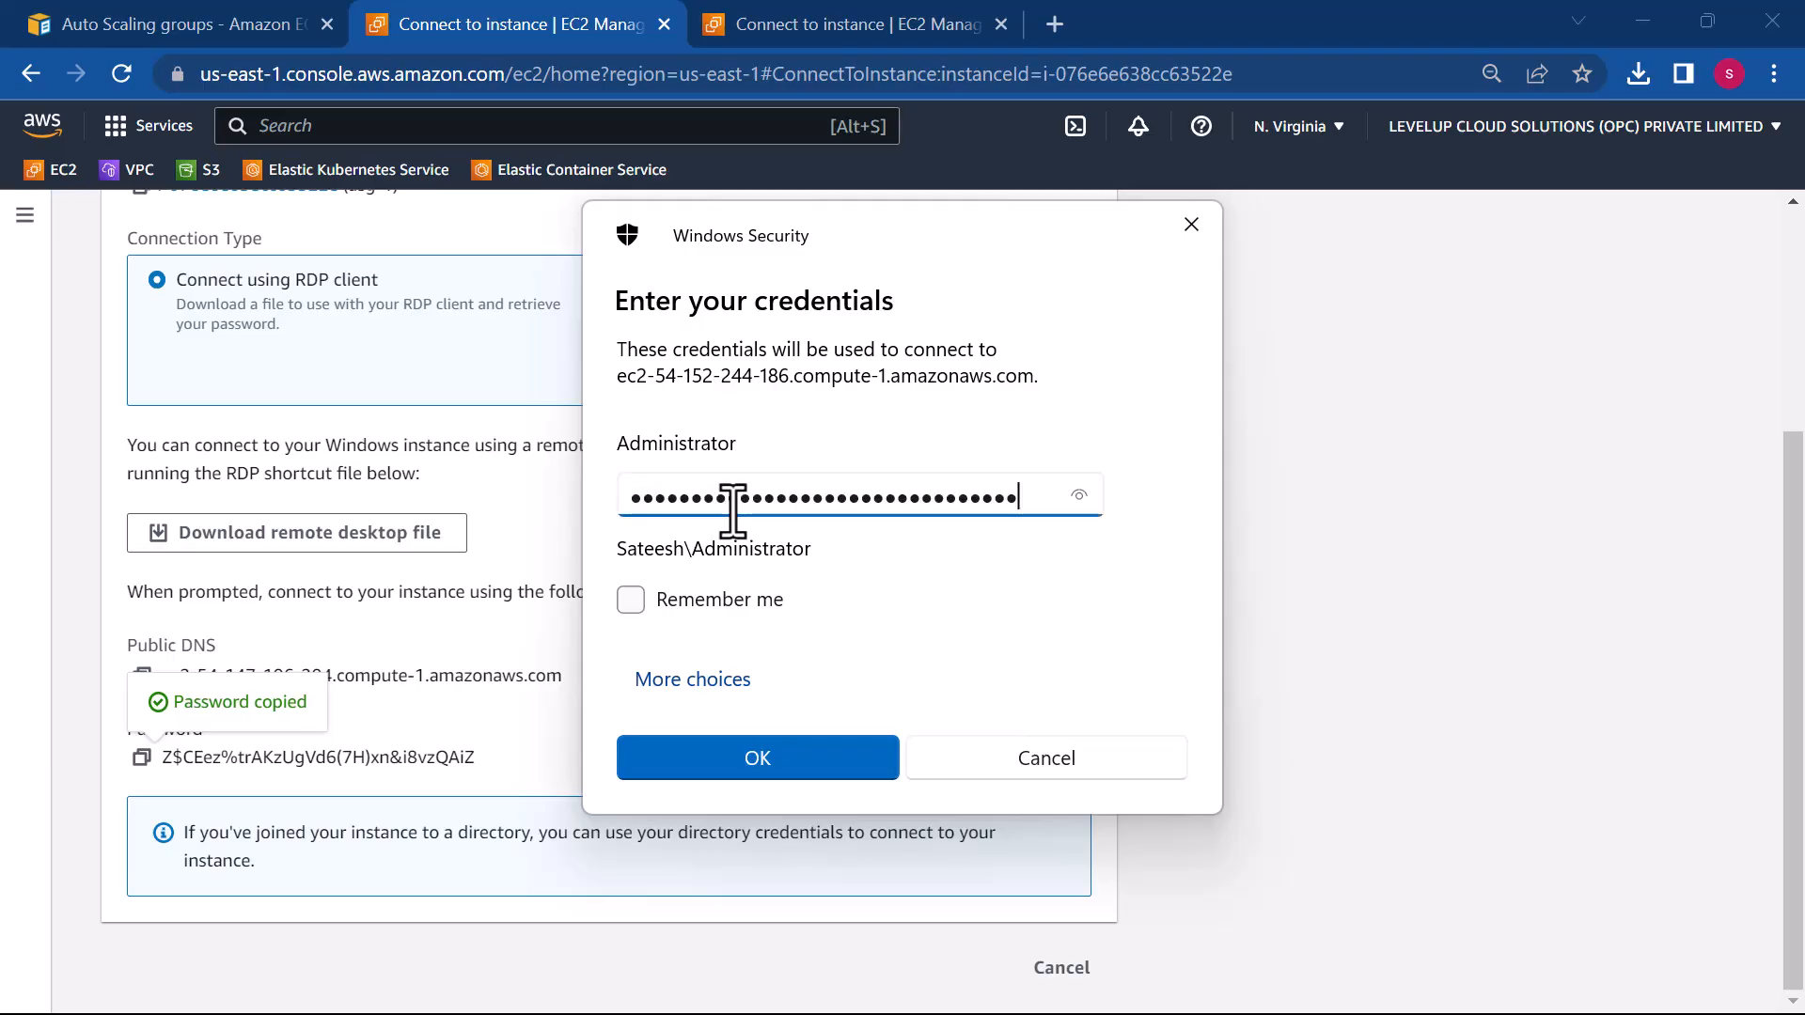
{"action": "left_click", "coordinate": [759, 755]}
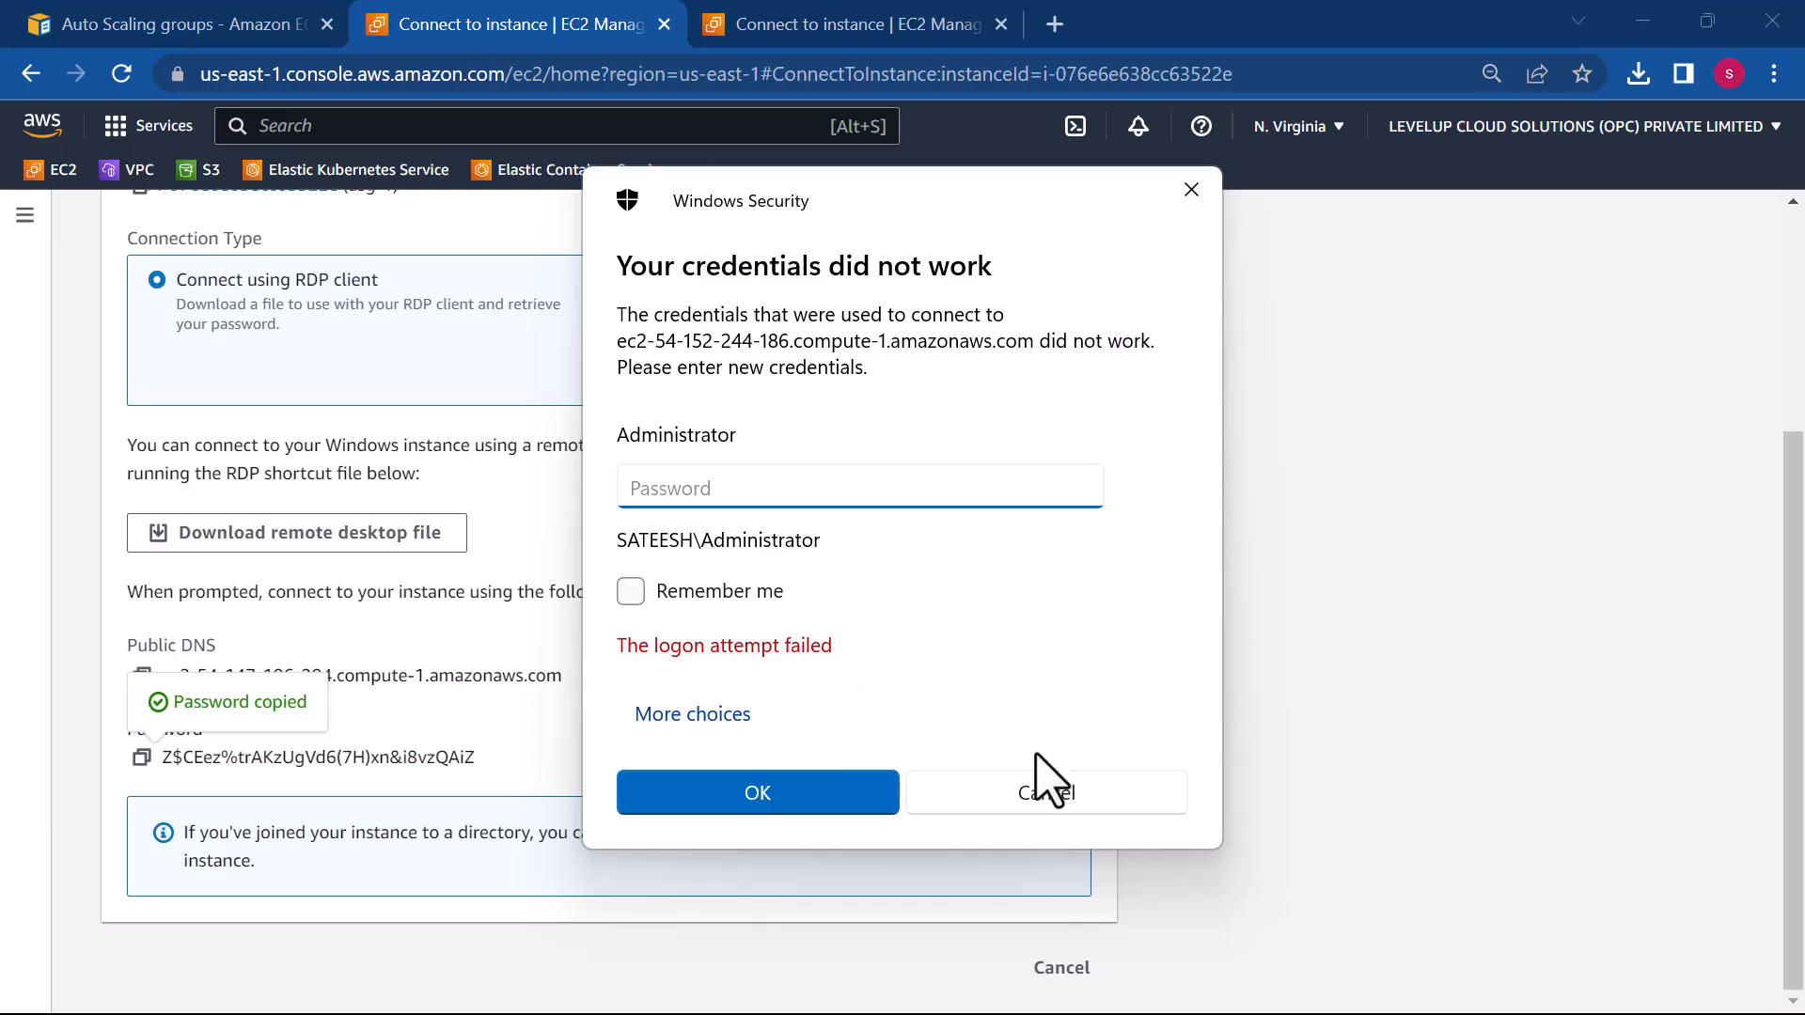
- Sign in to the remote desktop with a different account, using the username administrator and the copied account password
{"action": "left_click", "coordinate": [739, 722]}
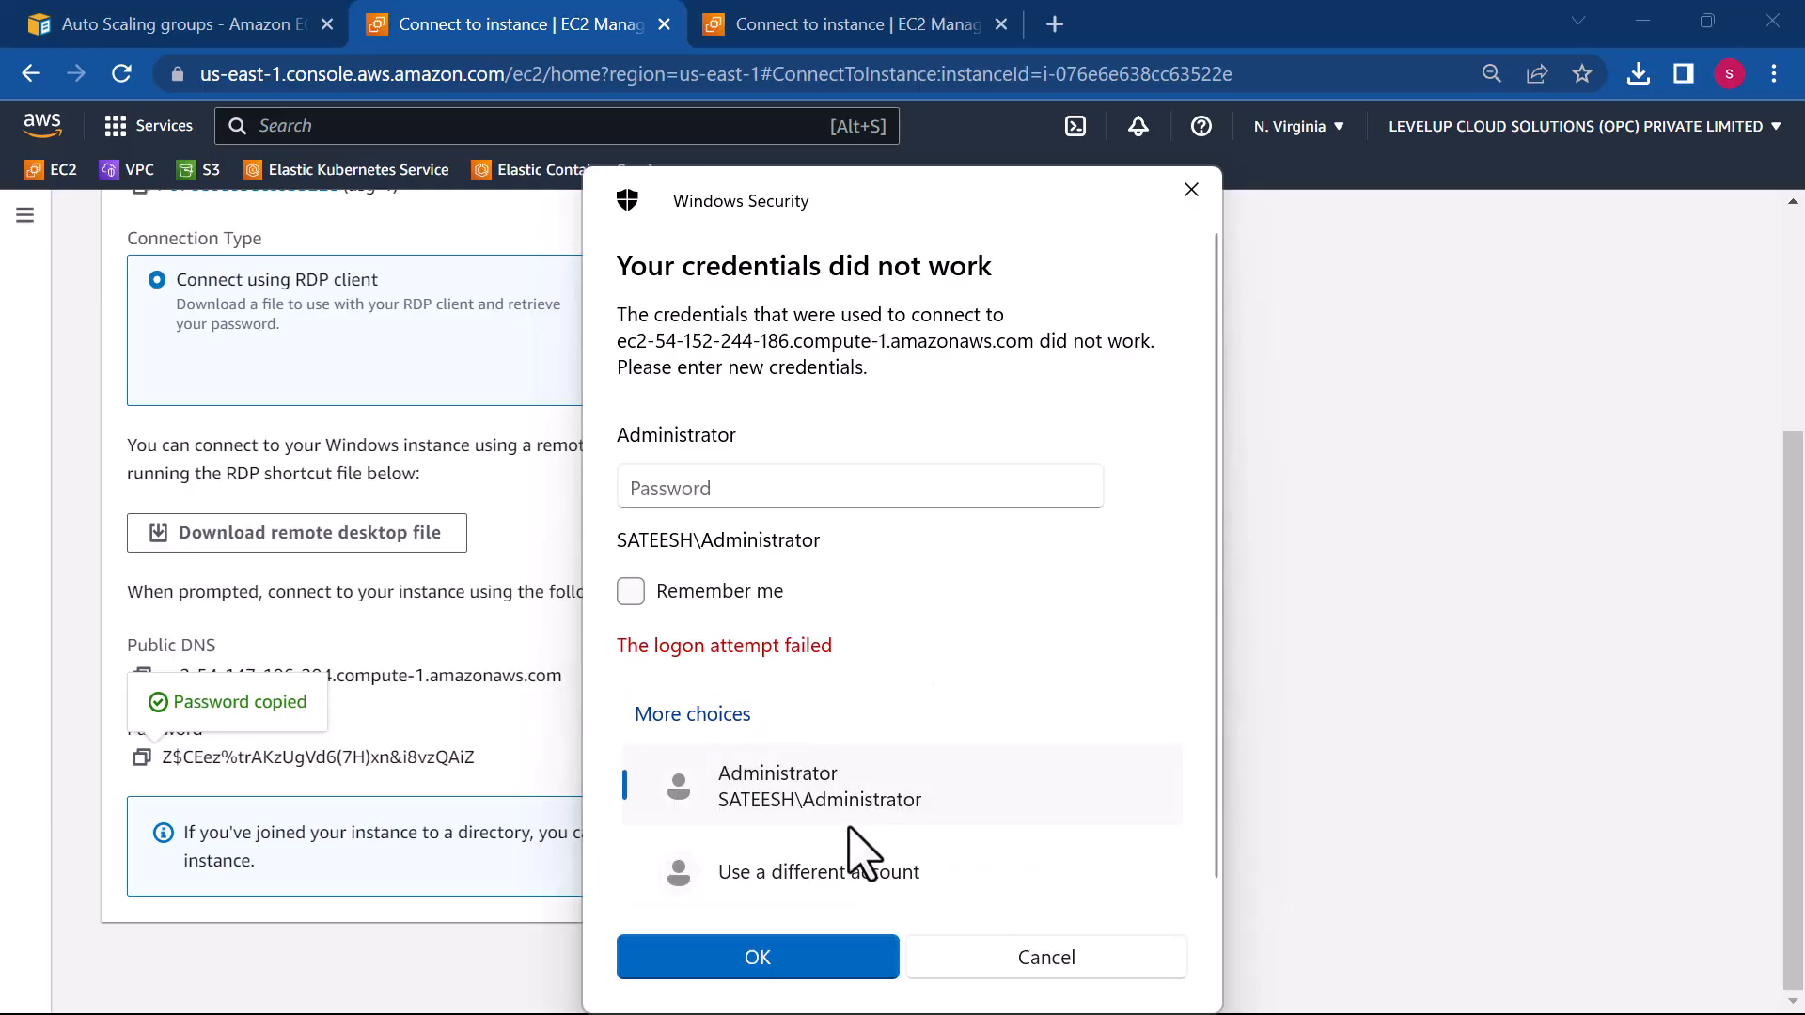
{"action": "left_click", "coordinate": [842, 874]}
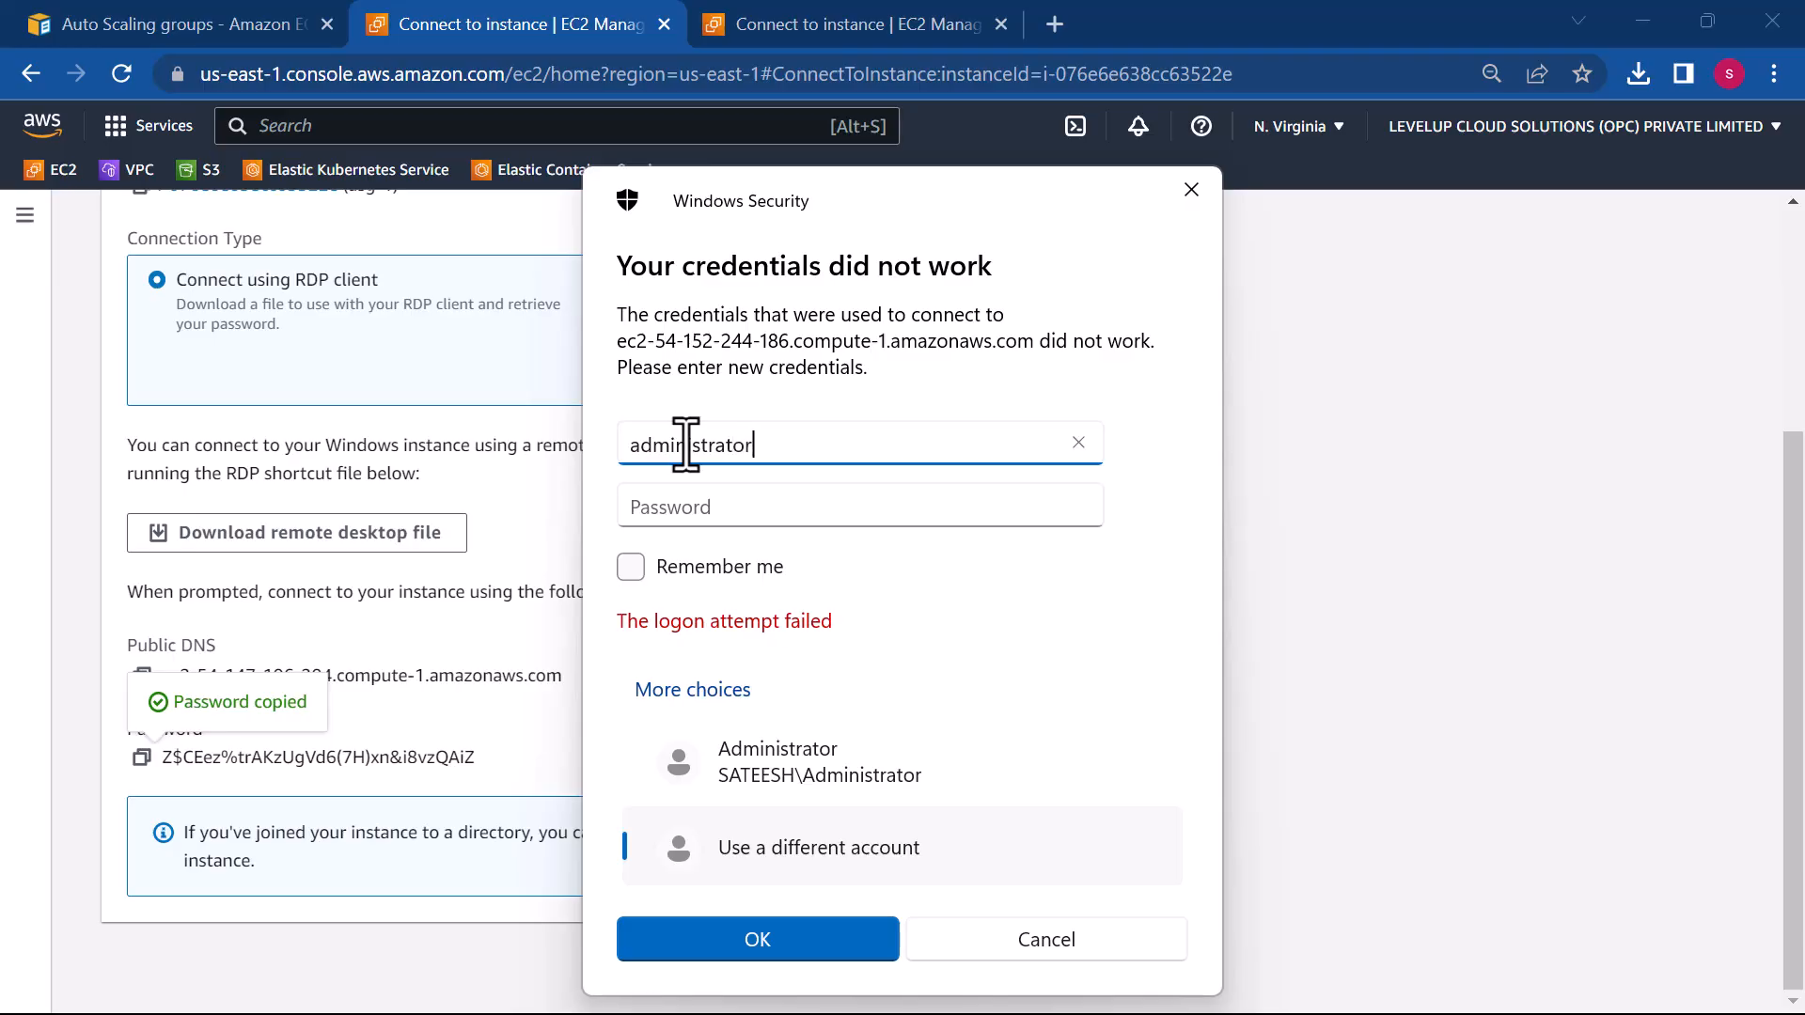
{"action": "left_click", "coordinate": [978, 525]}
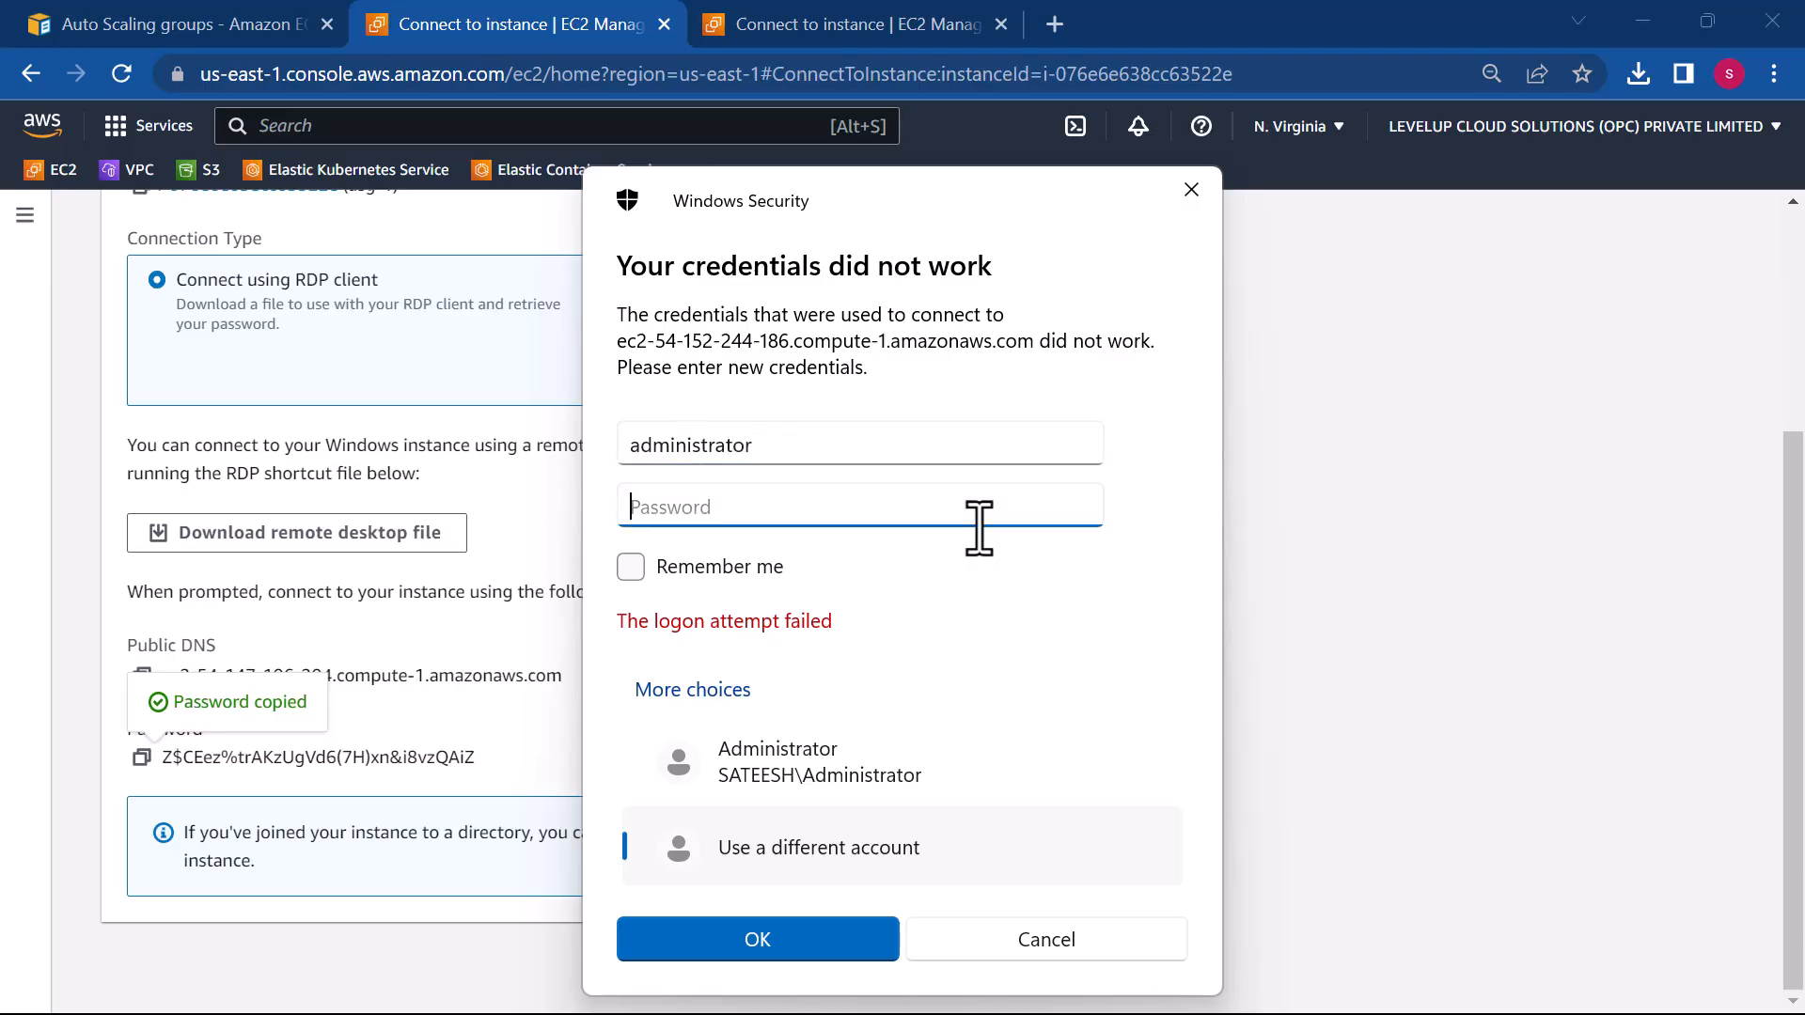
{"action": "key", "text": "ctrl+v"}
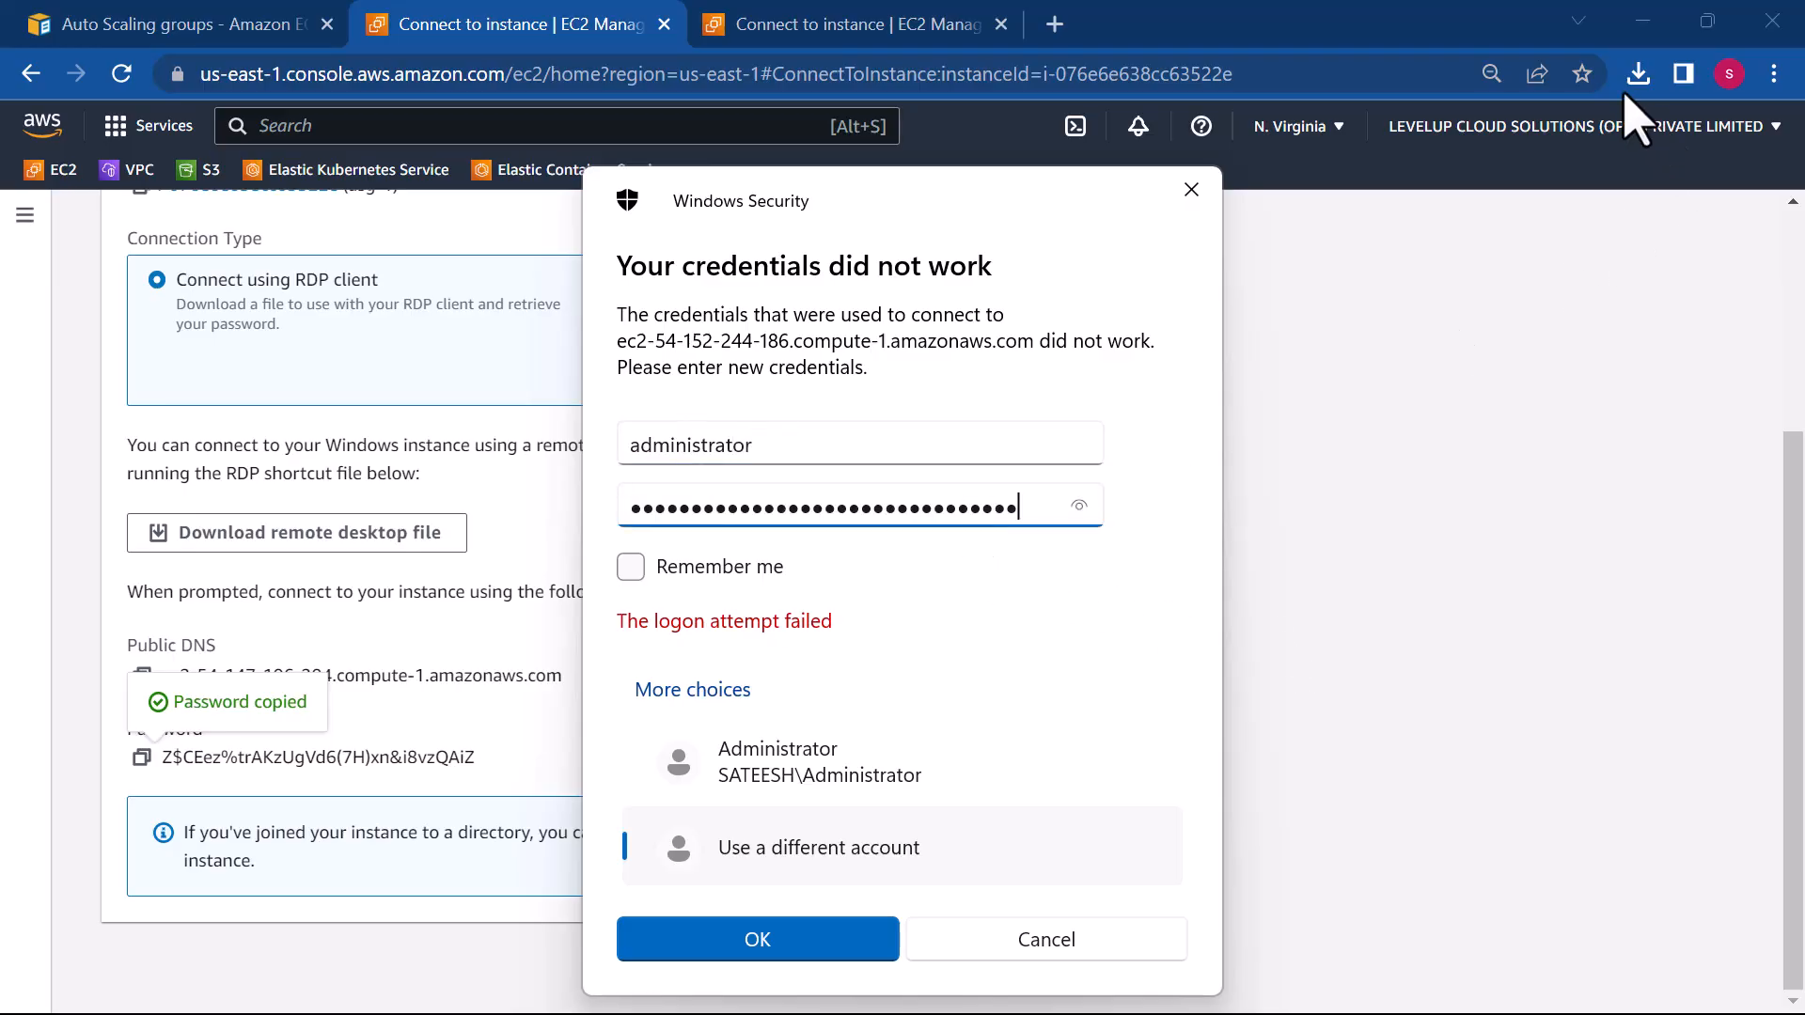
{"action": "key", "text": "Return"}
{"action": "left_click", "coordinate": [987, 754]}
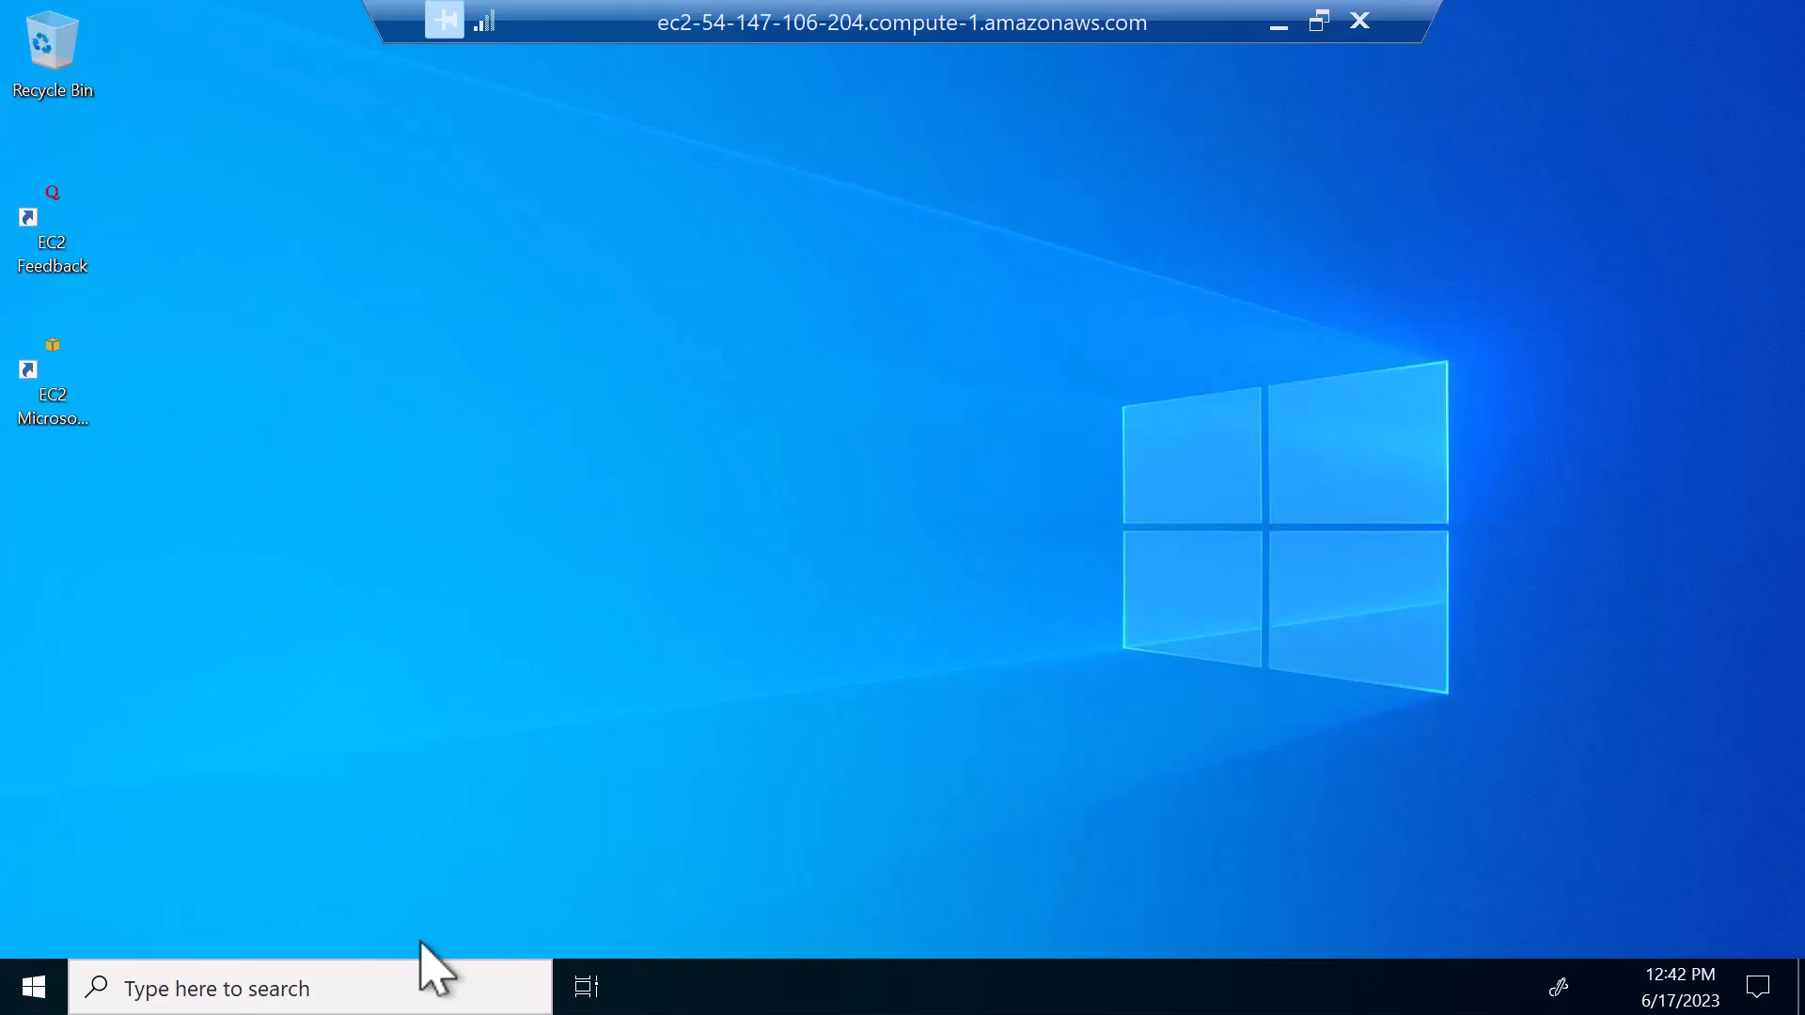
- Decline making the remote PC discoverable on the network and open Microsoft Edge
{"action": "left_click", "coordinate": [320, 985]}
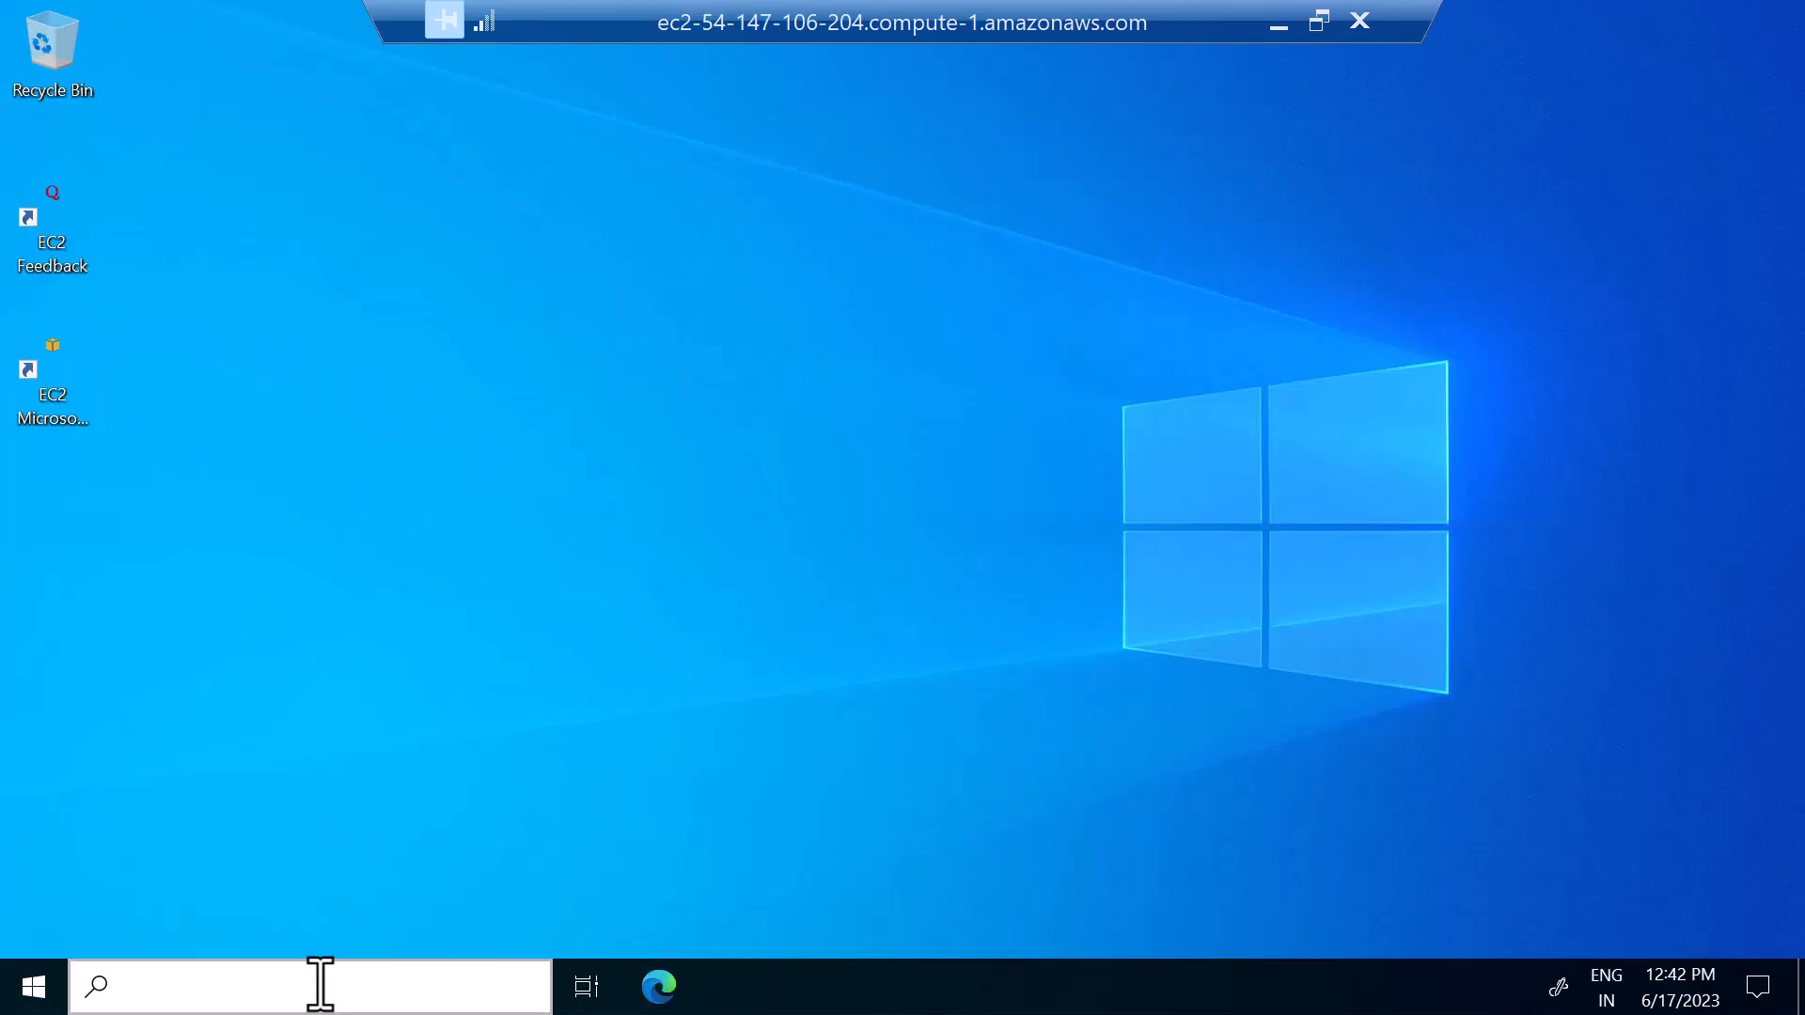
{"action": "left_click", "coordinate": [658, 989]}
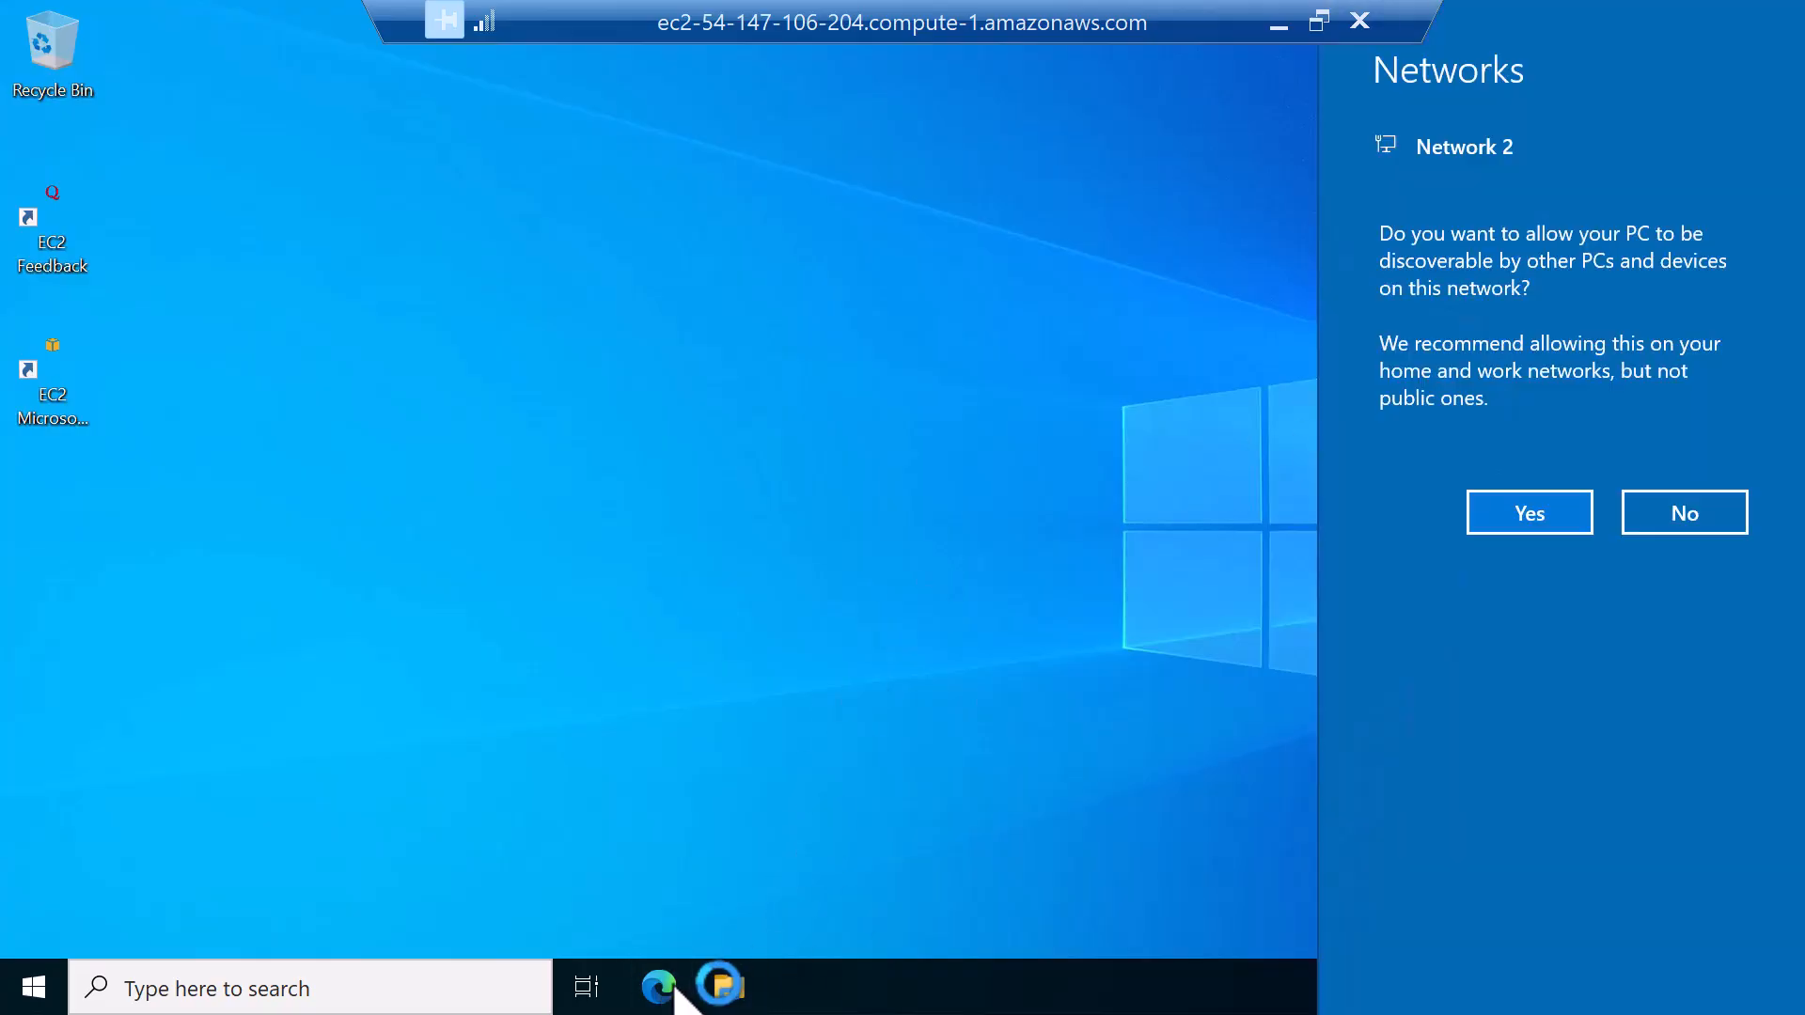
{"action": "left_click", "coordinate": [1684, 512]}
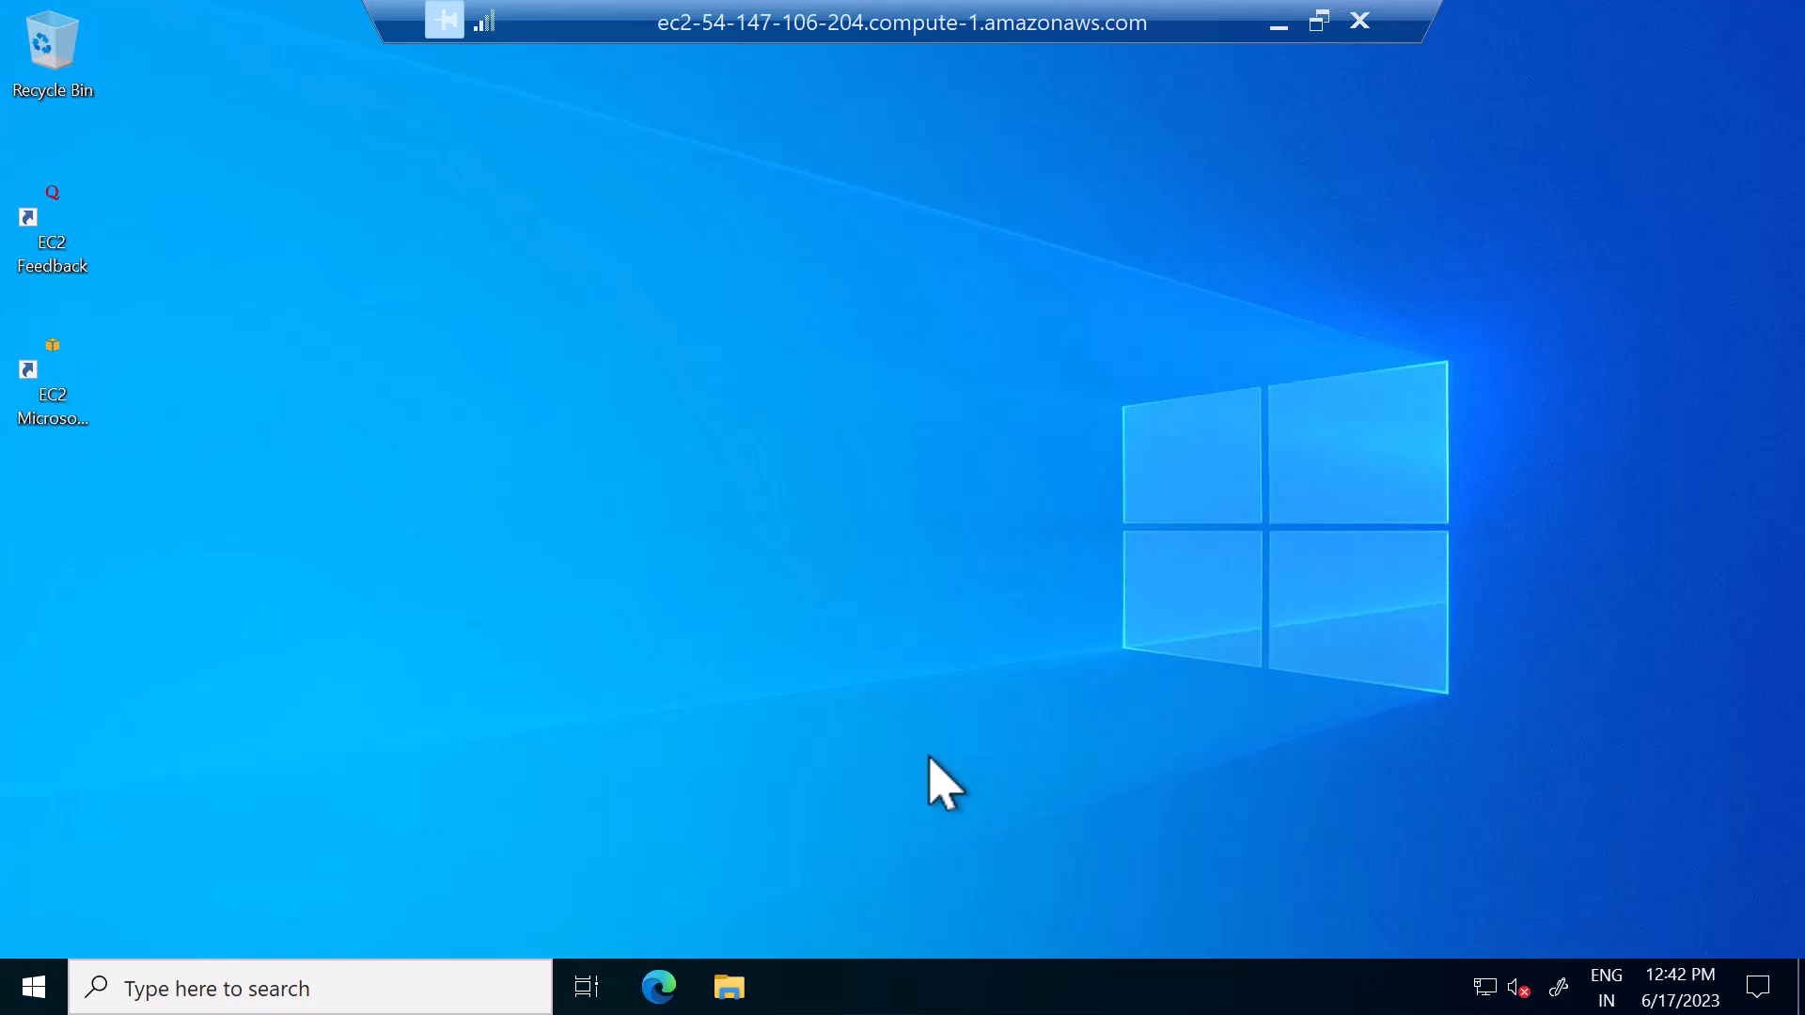
{"action": "left_click", "coordinate": [659, 989]}
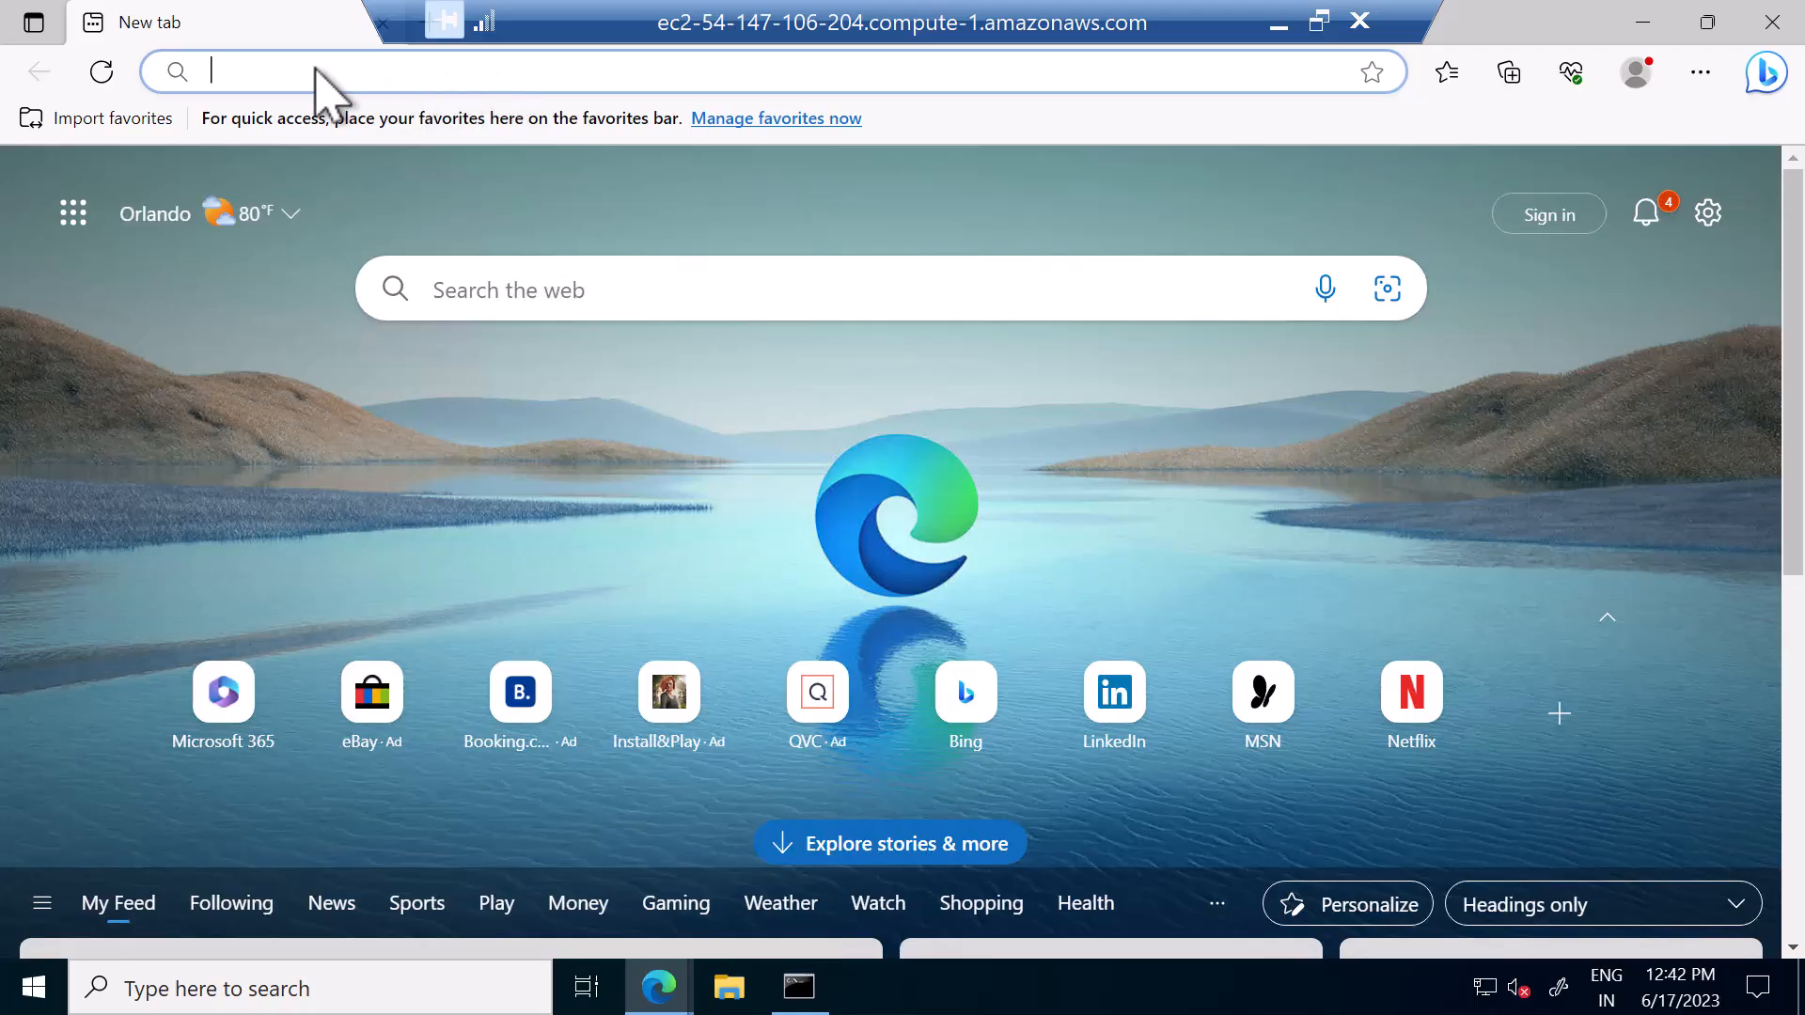
- Go to google.com in the remote instance's browser
{"action": "type", "text": "goo"}
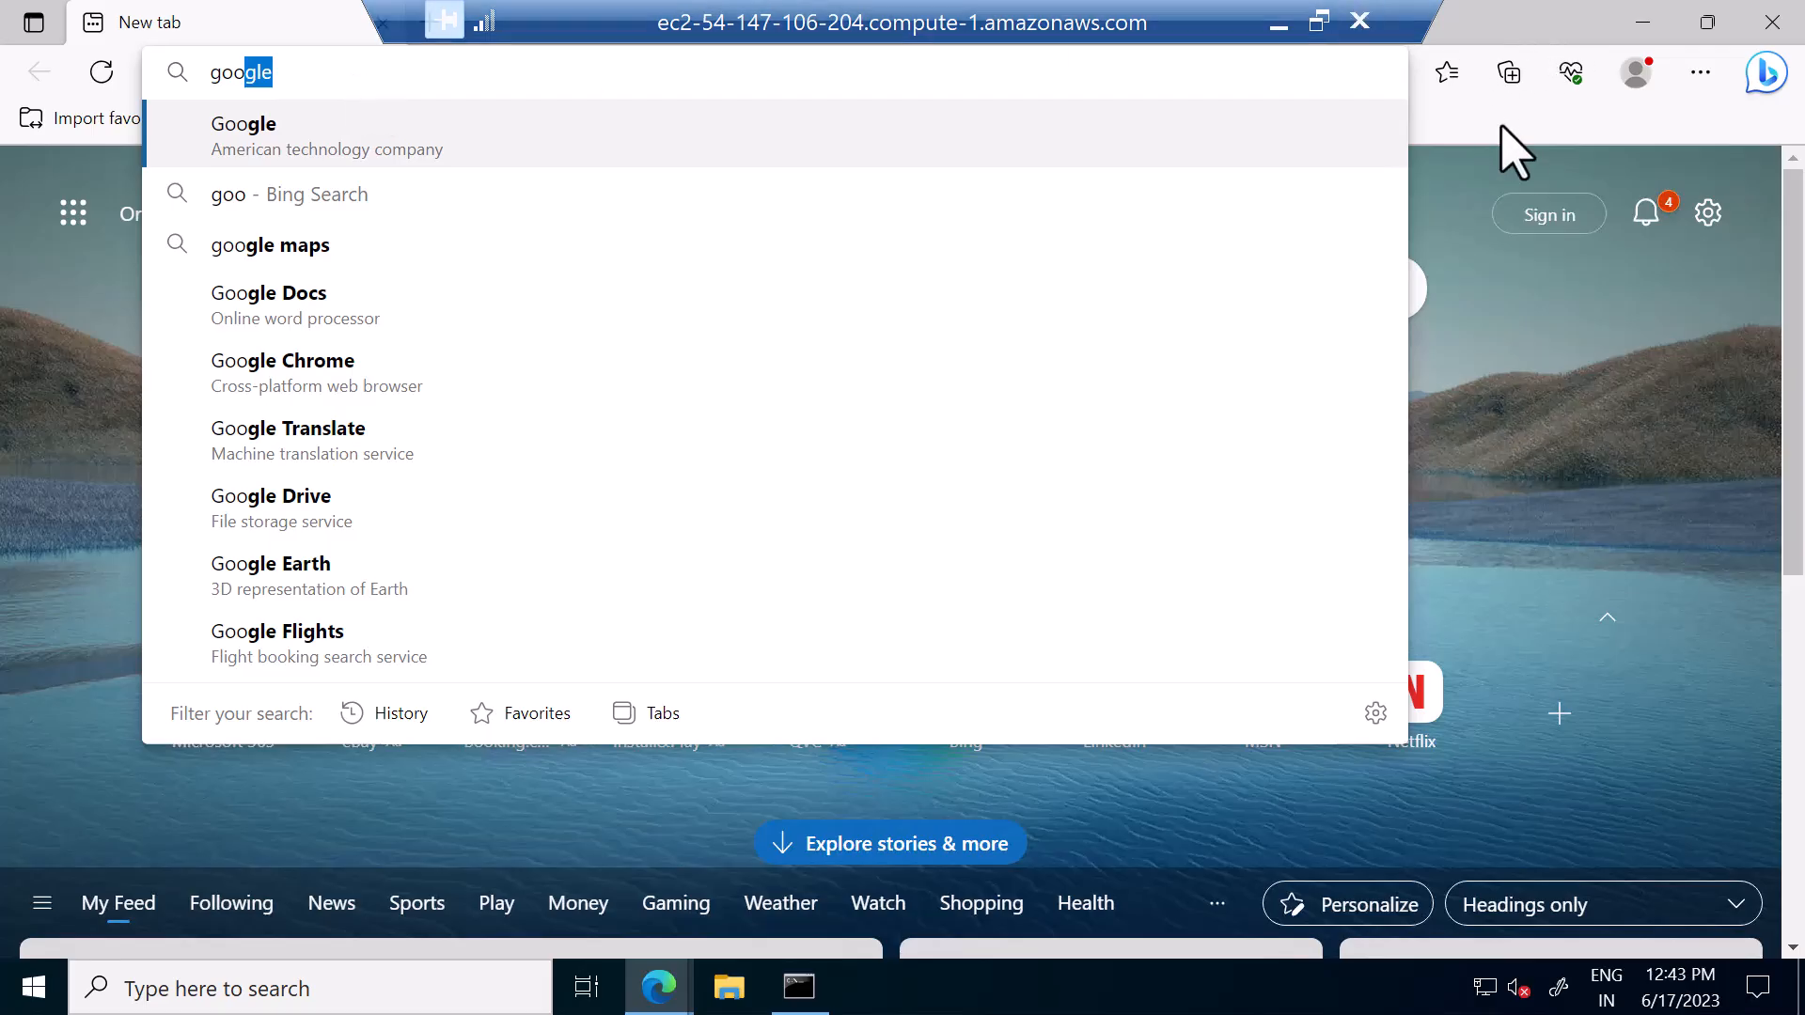
{"action": "type", "text": "gle"}
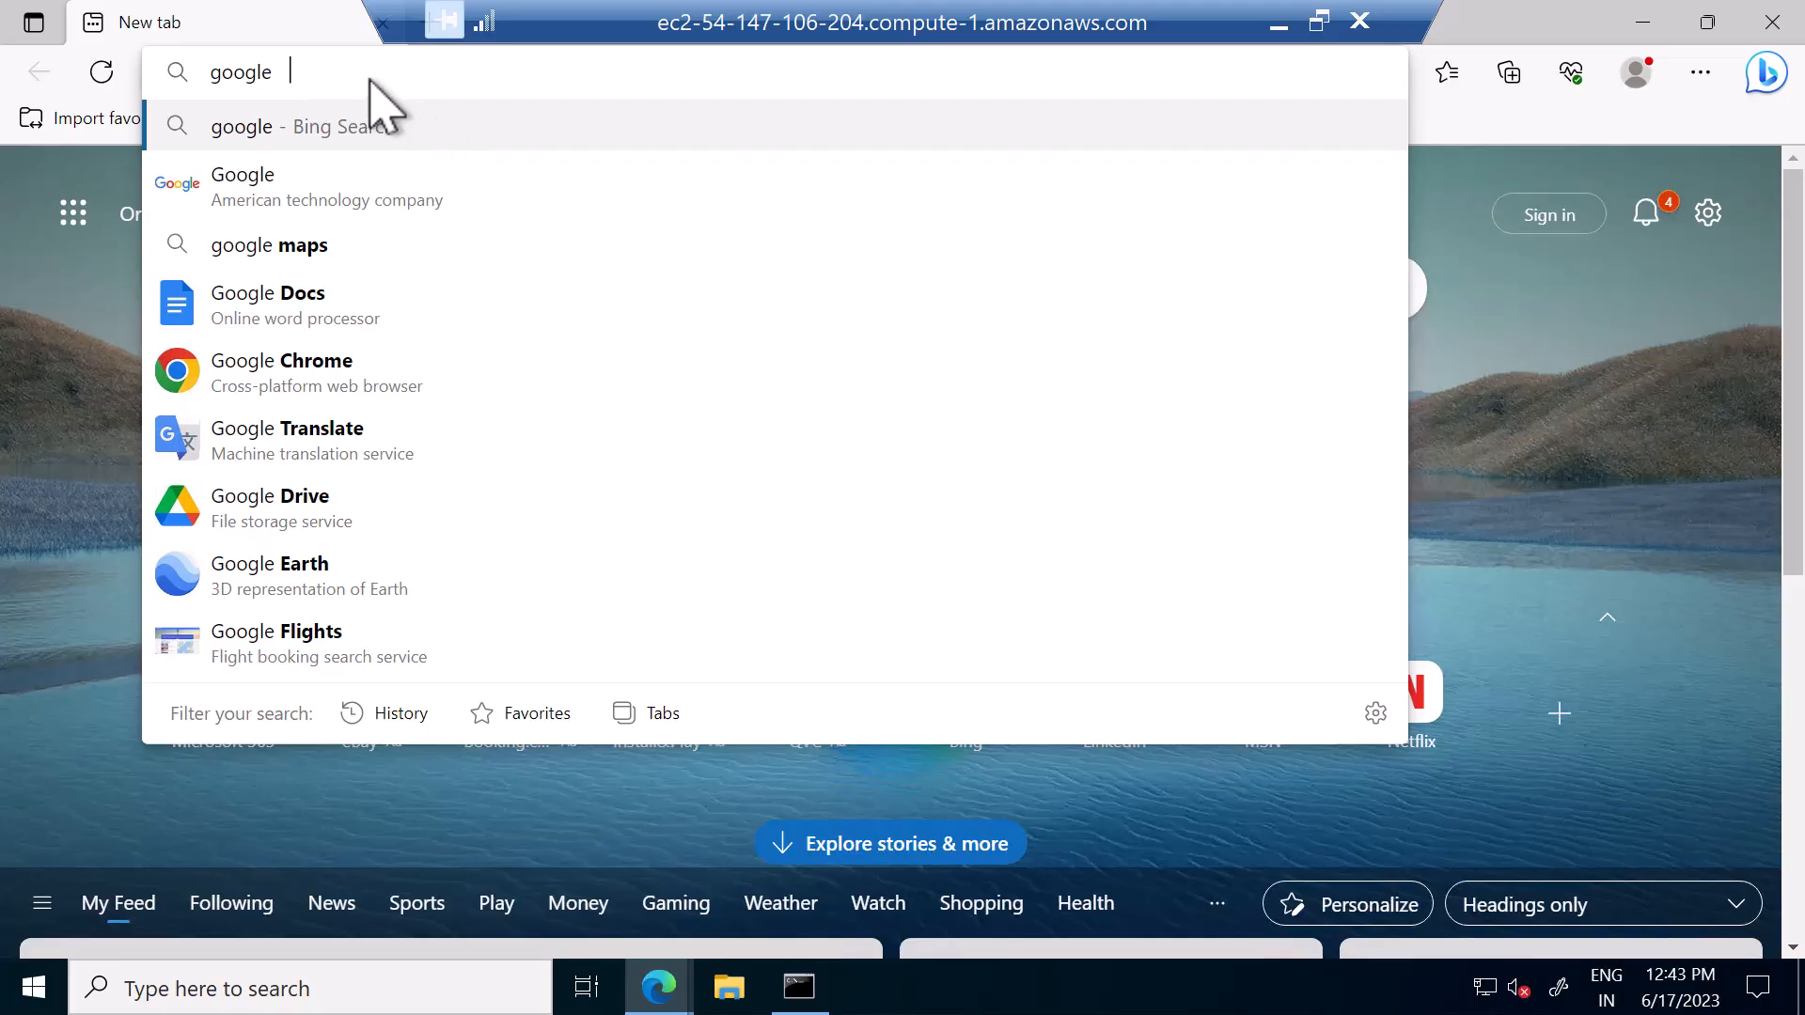
{"action": "key", "text": "BackSpace"}
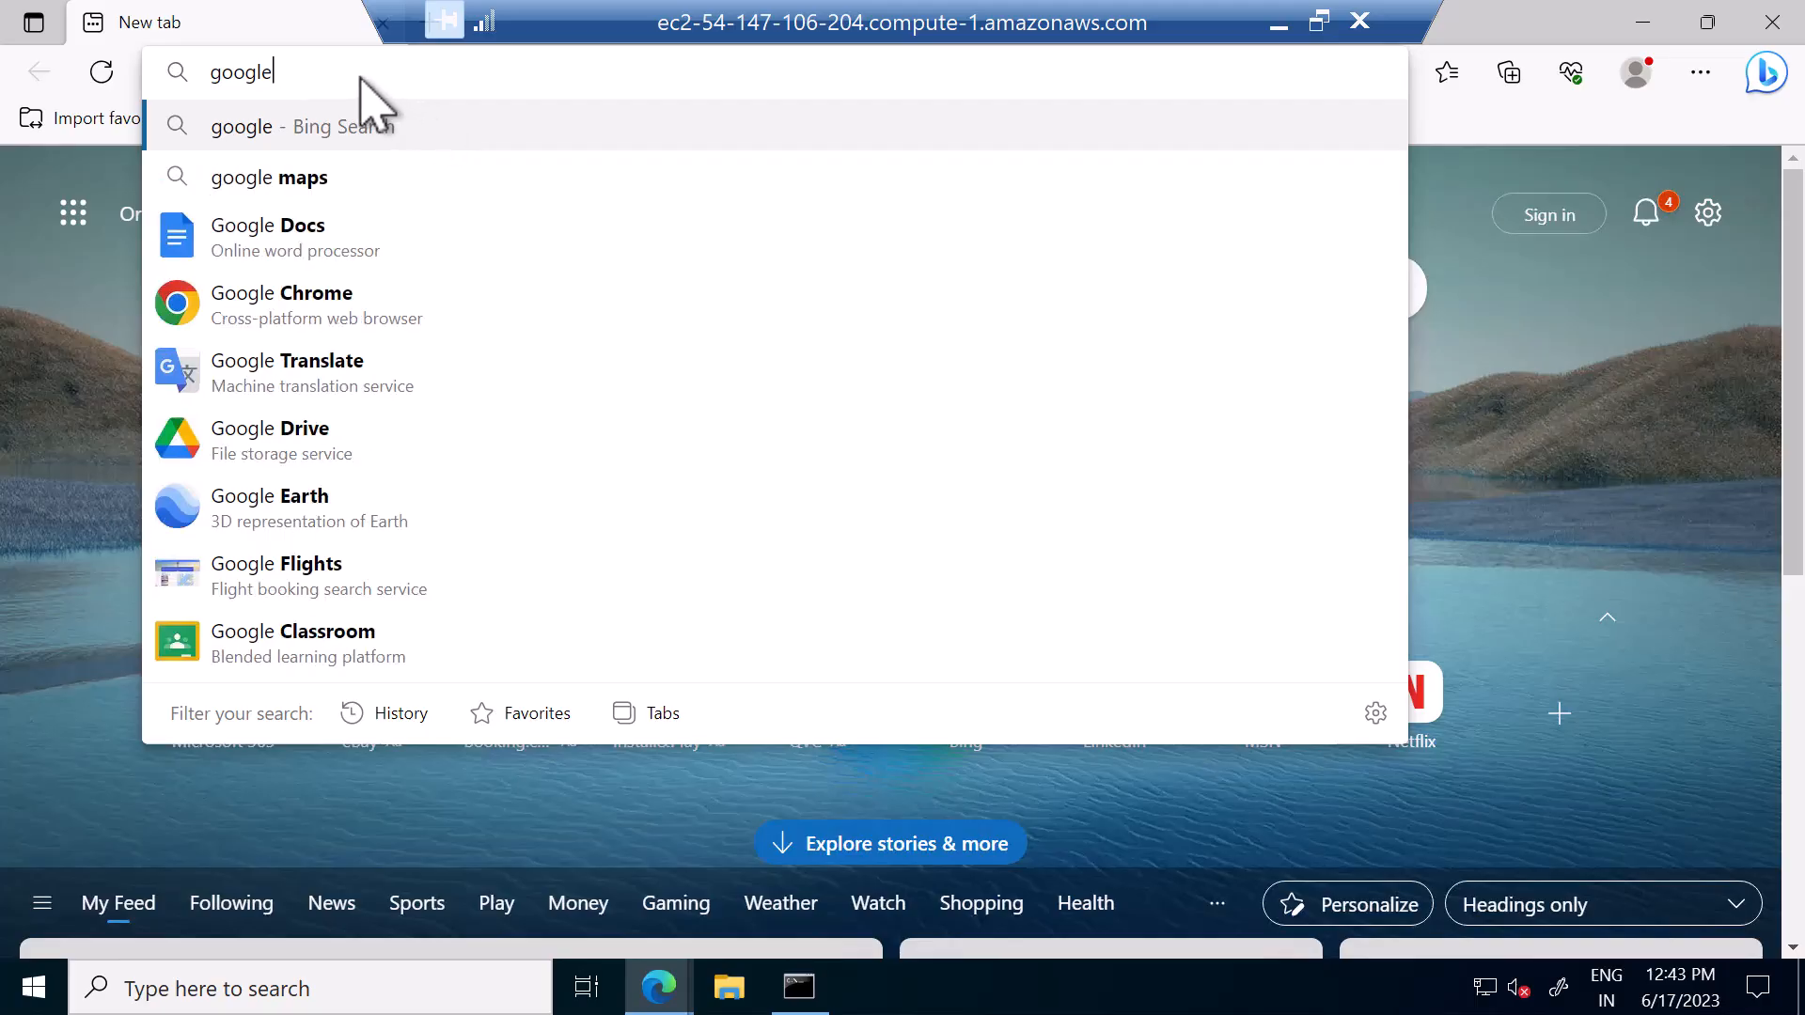
{"action": "key", "text": "BackSpace"}
{"action": "type", "text": "e.com"}
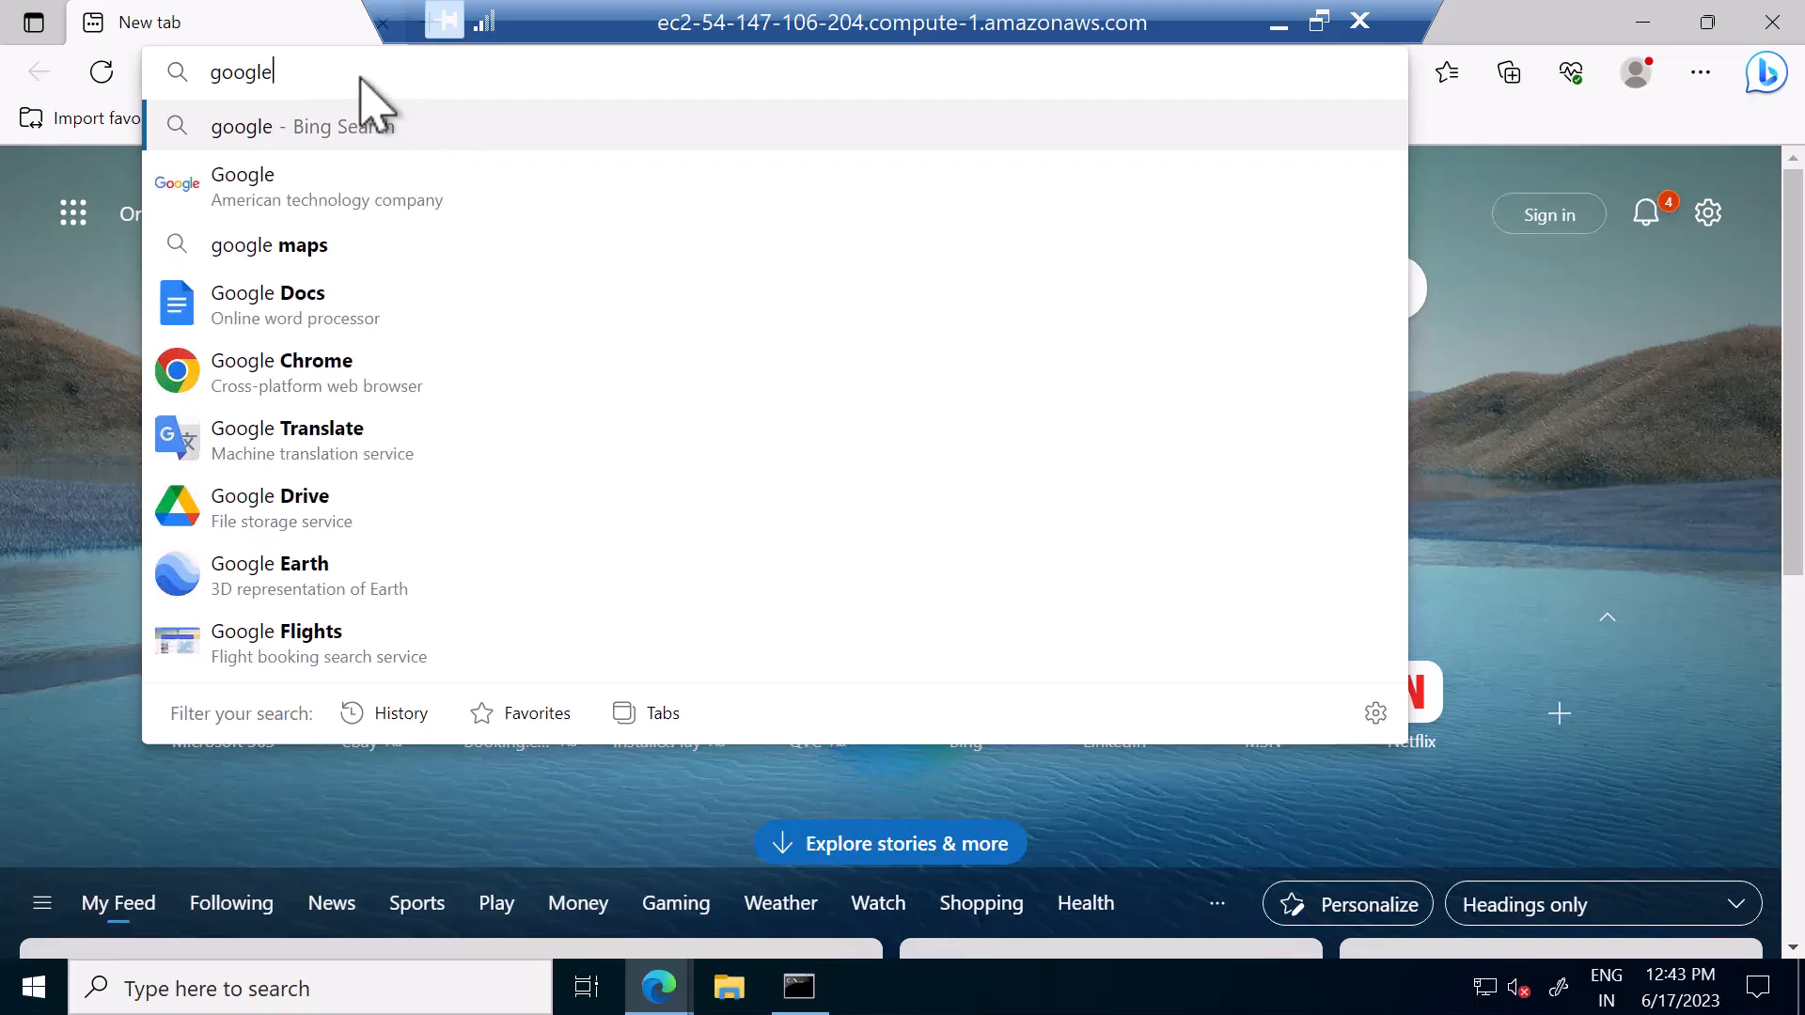
{"action": "key", "text": "Return"}
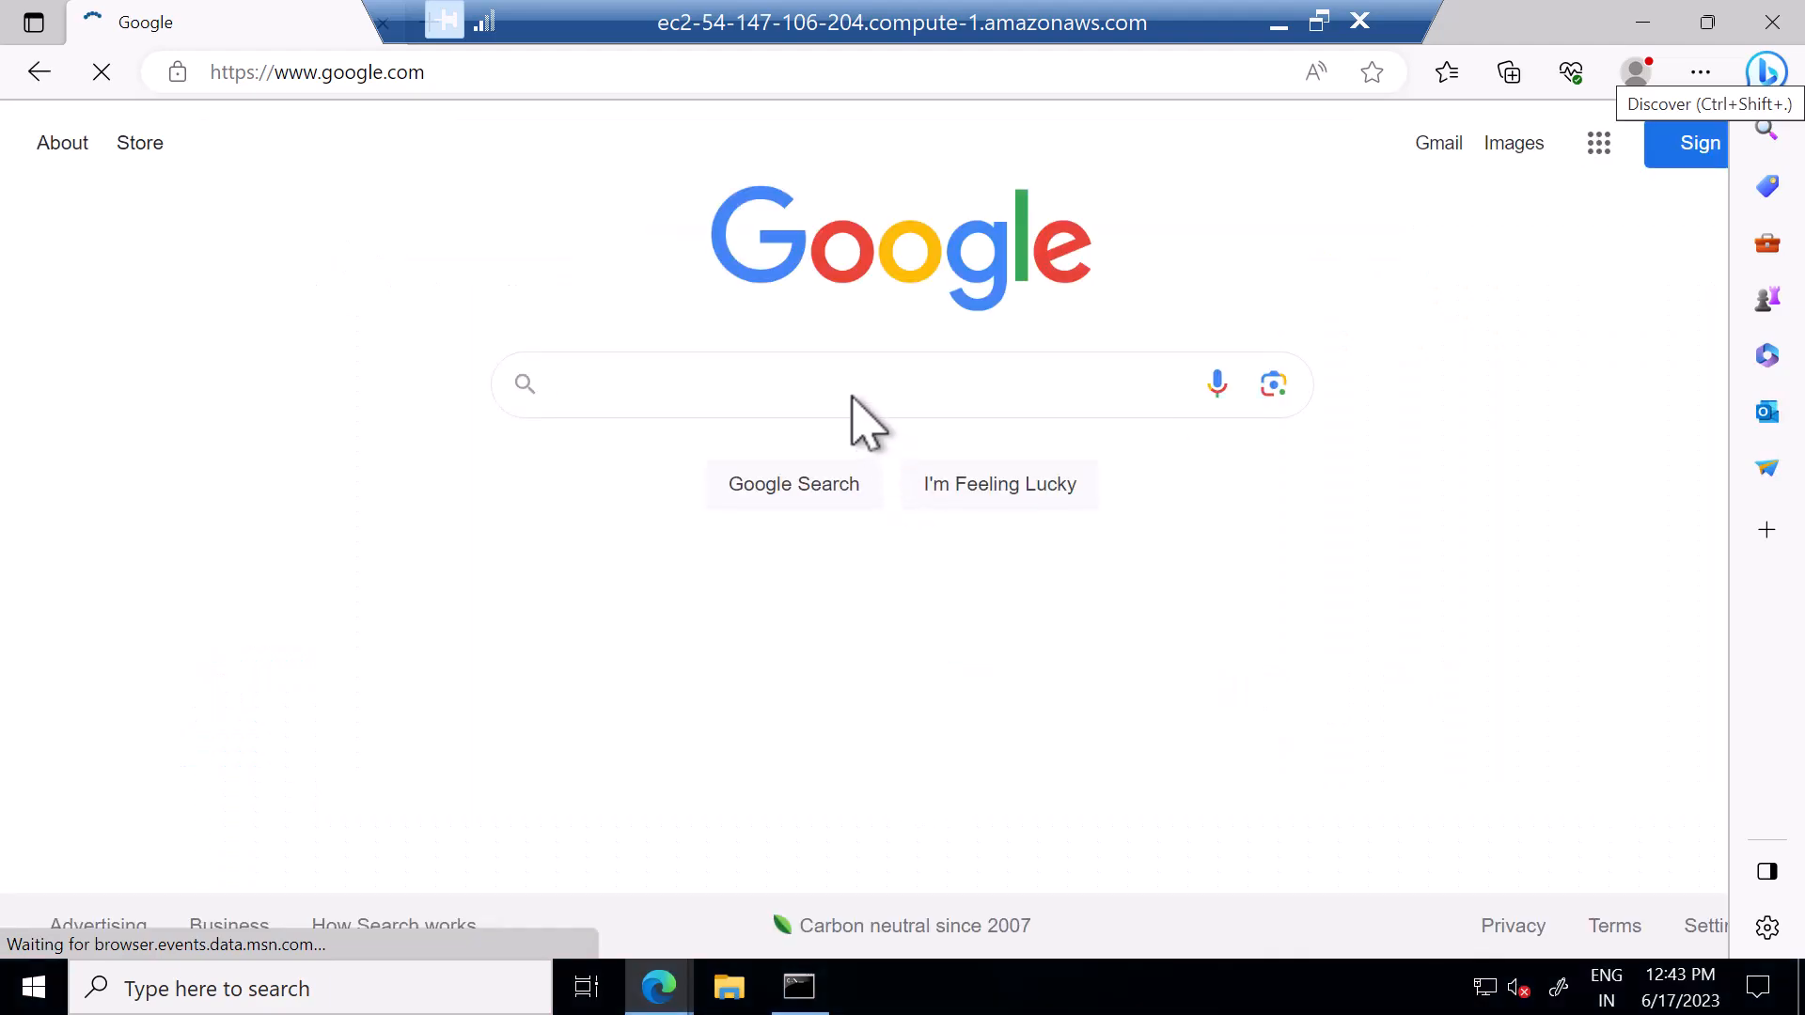
- Start Edge without signing in or syncing data, and search Google for "cpu stress test"
{"action": "left_click", "coordinate": [747, 393]}
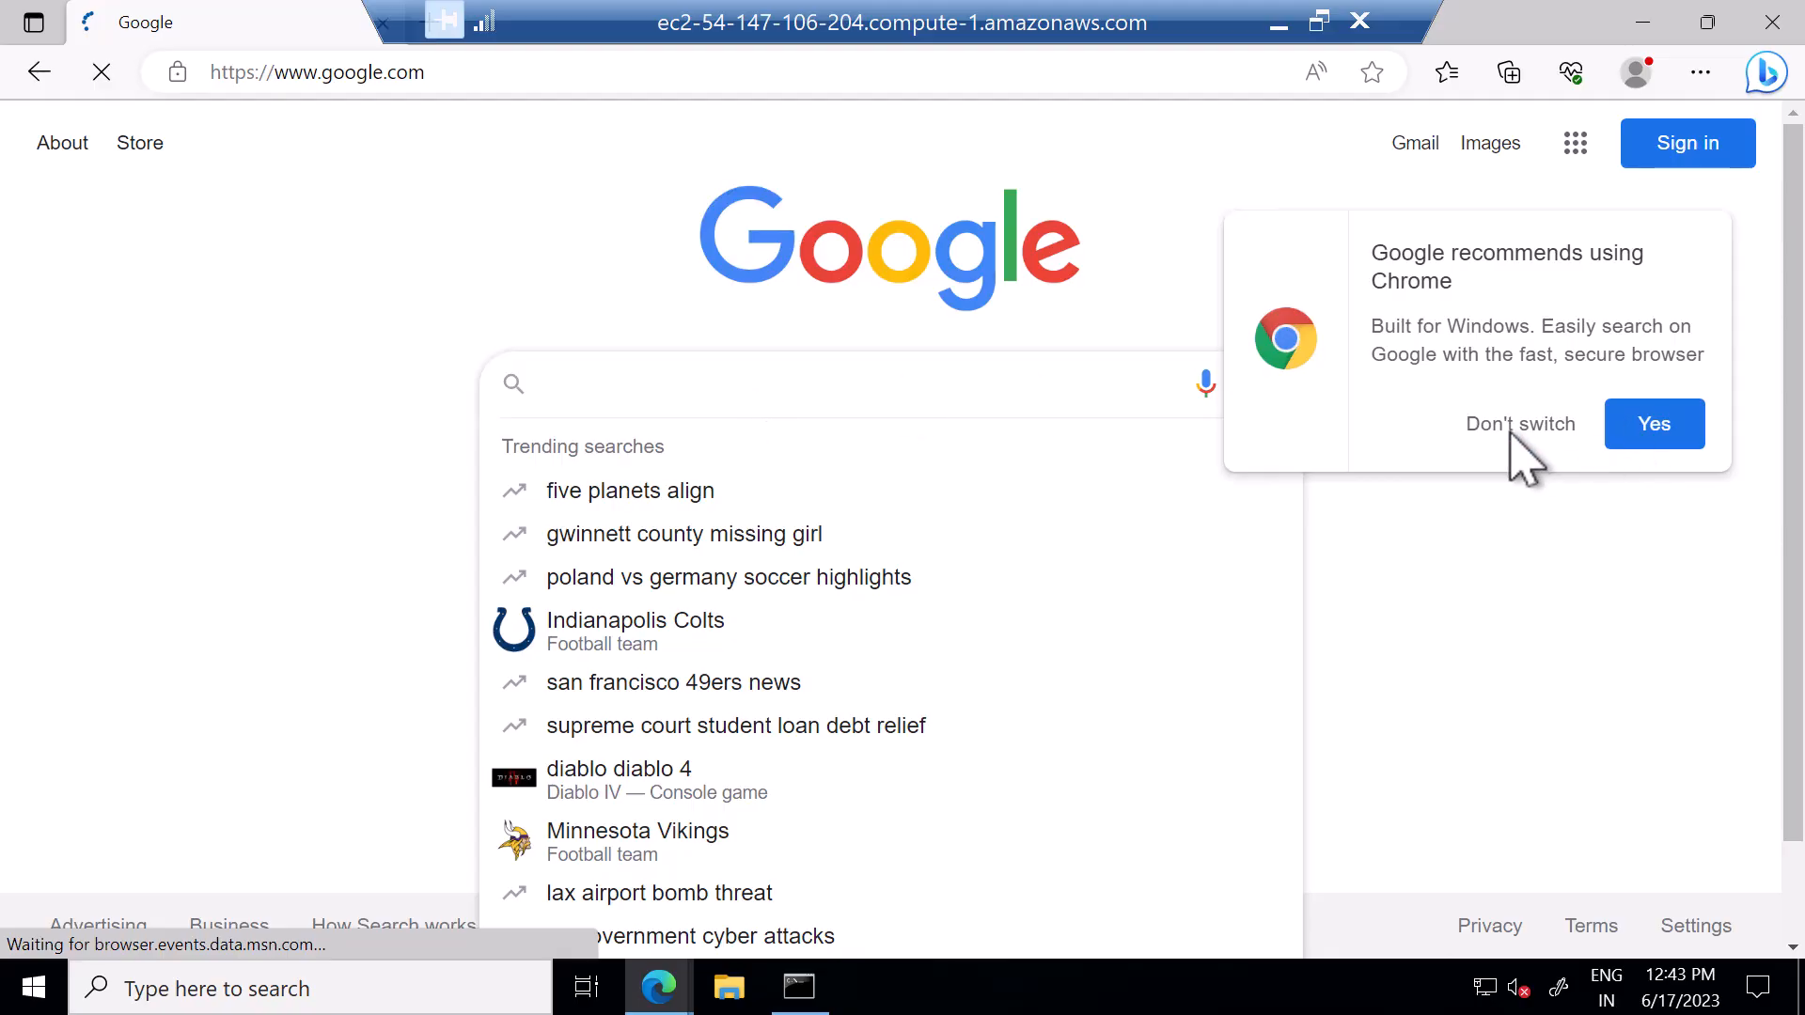
{"action": "type", "text": "cpu"}
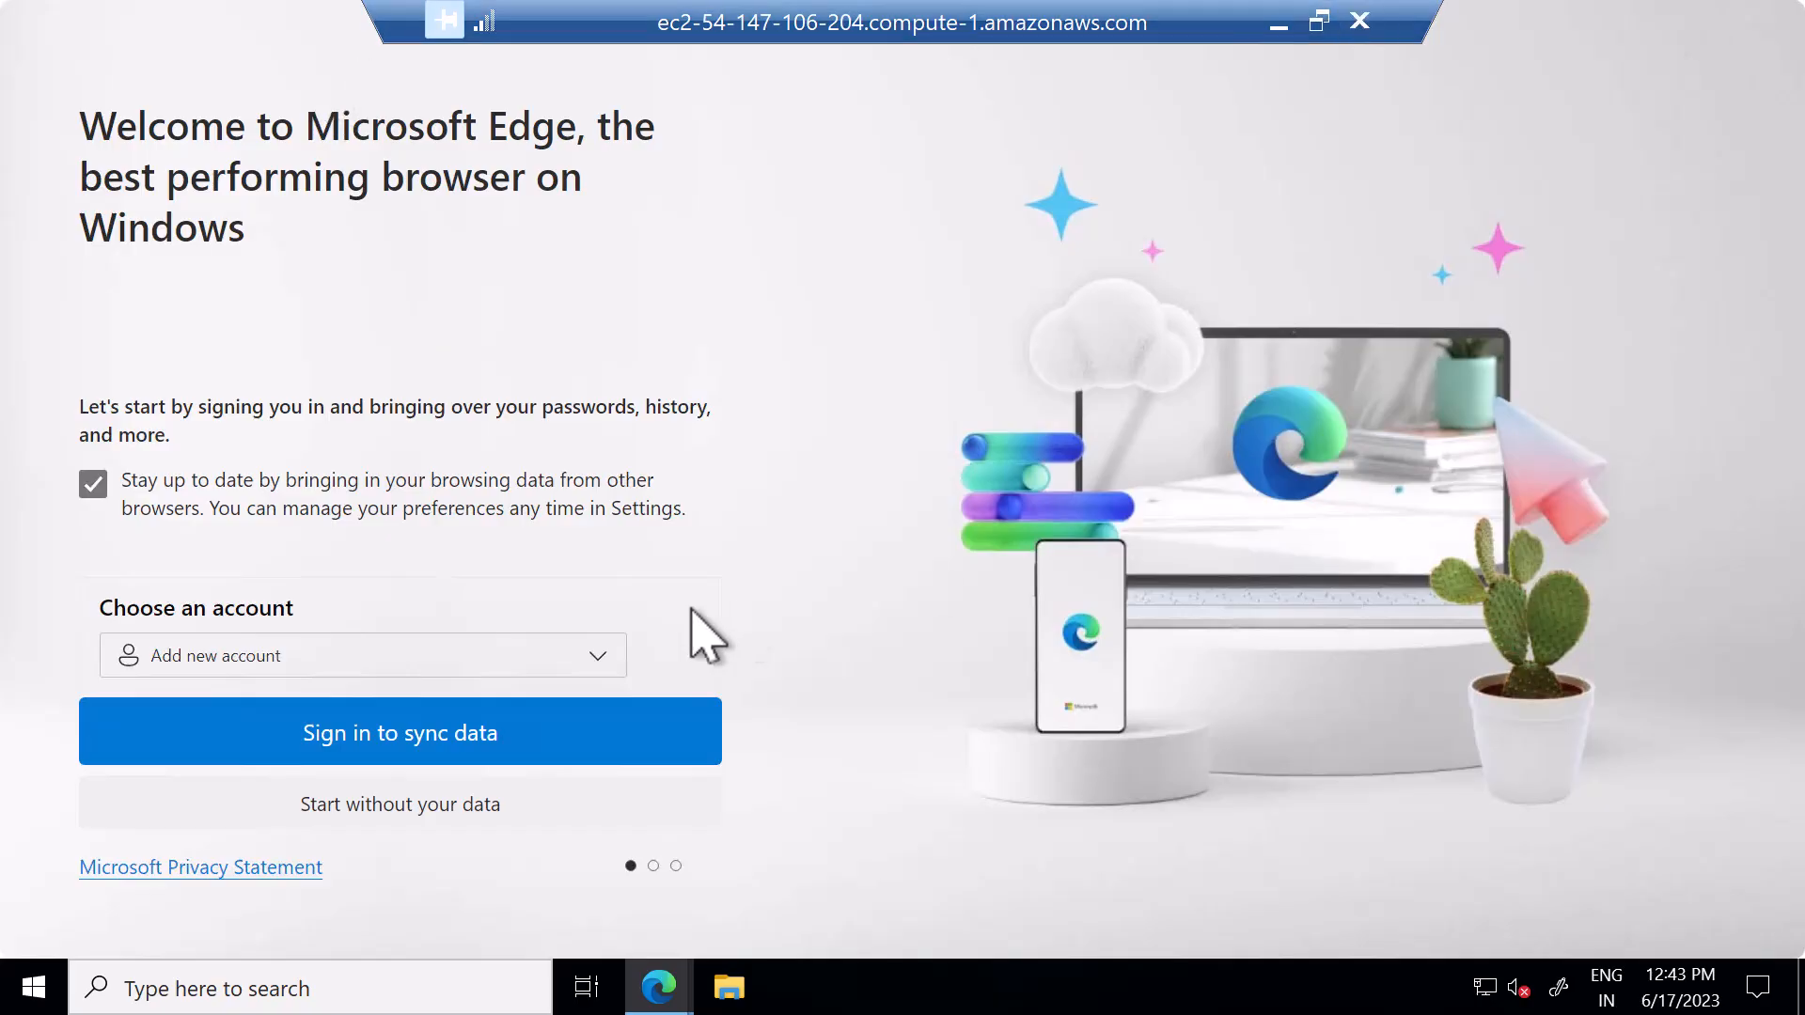
{"action": "left_click", "coordinate": [425, 810]}
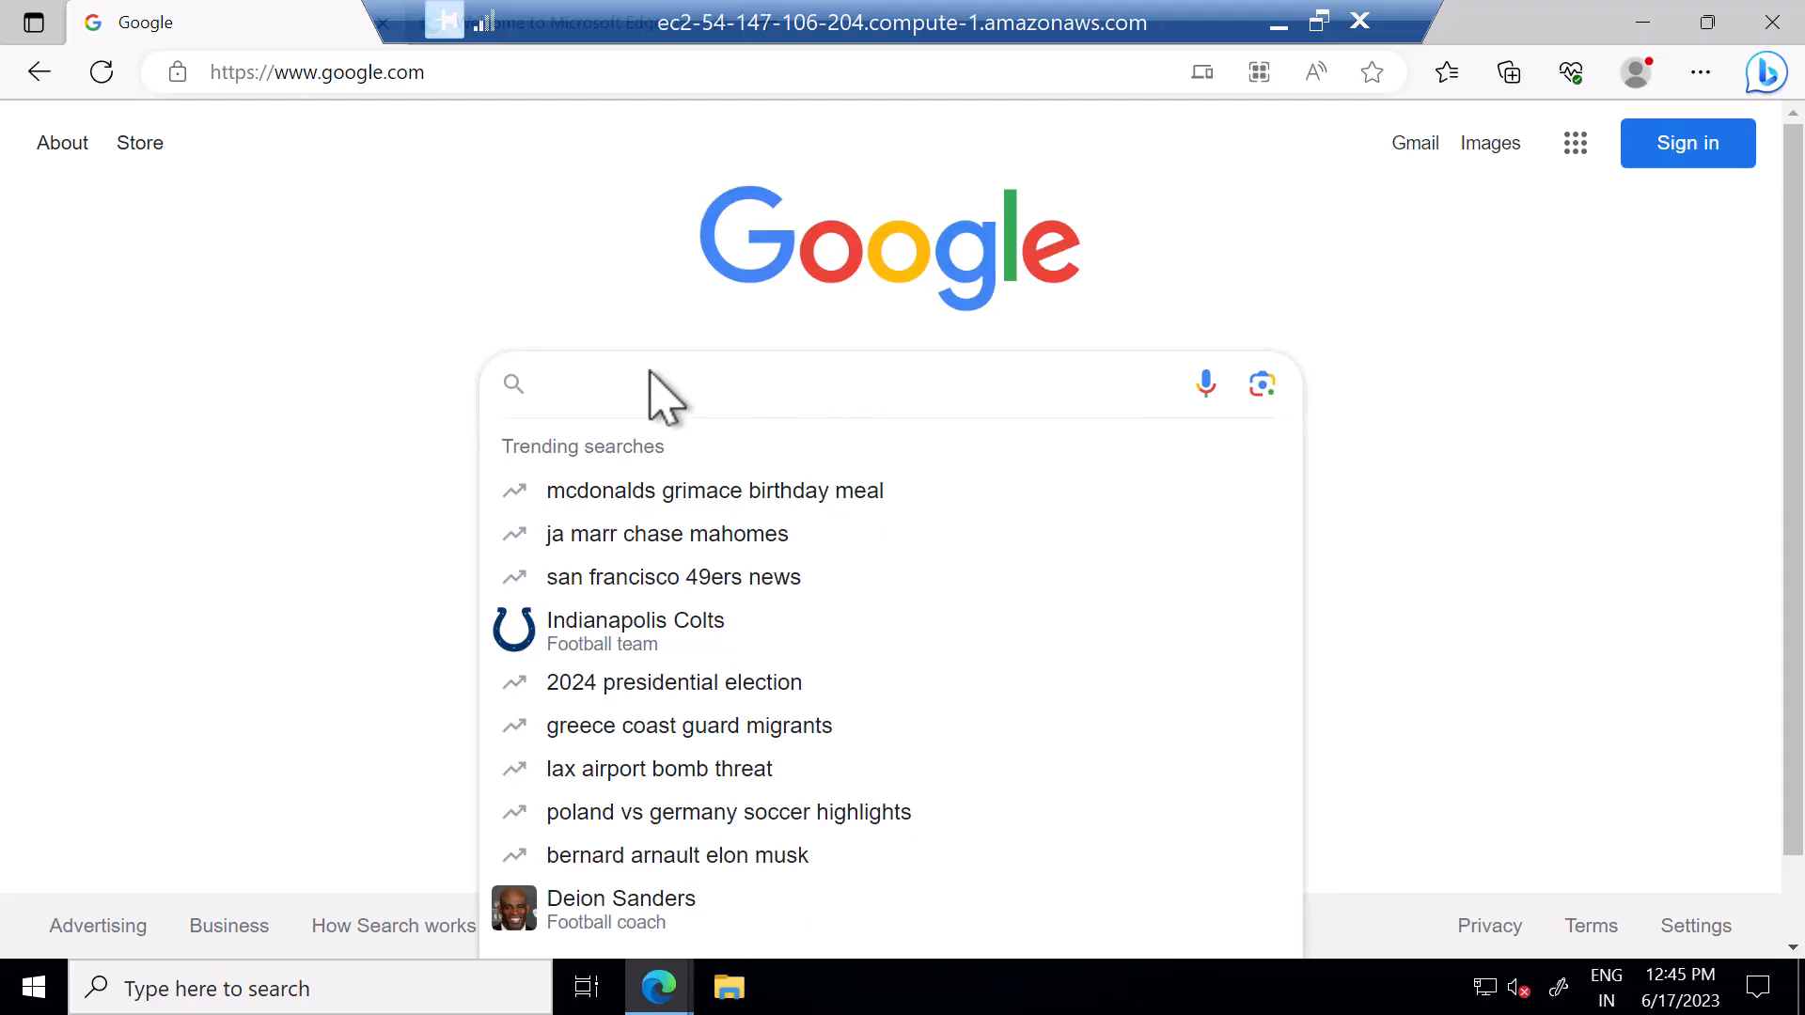
{"action": "type", "text": "pu str"}
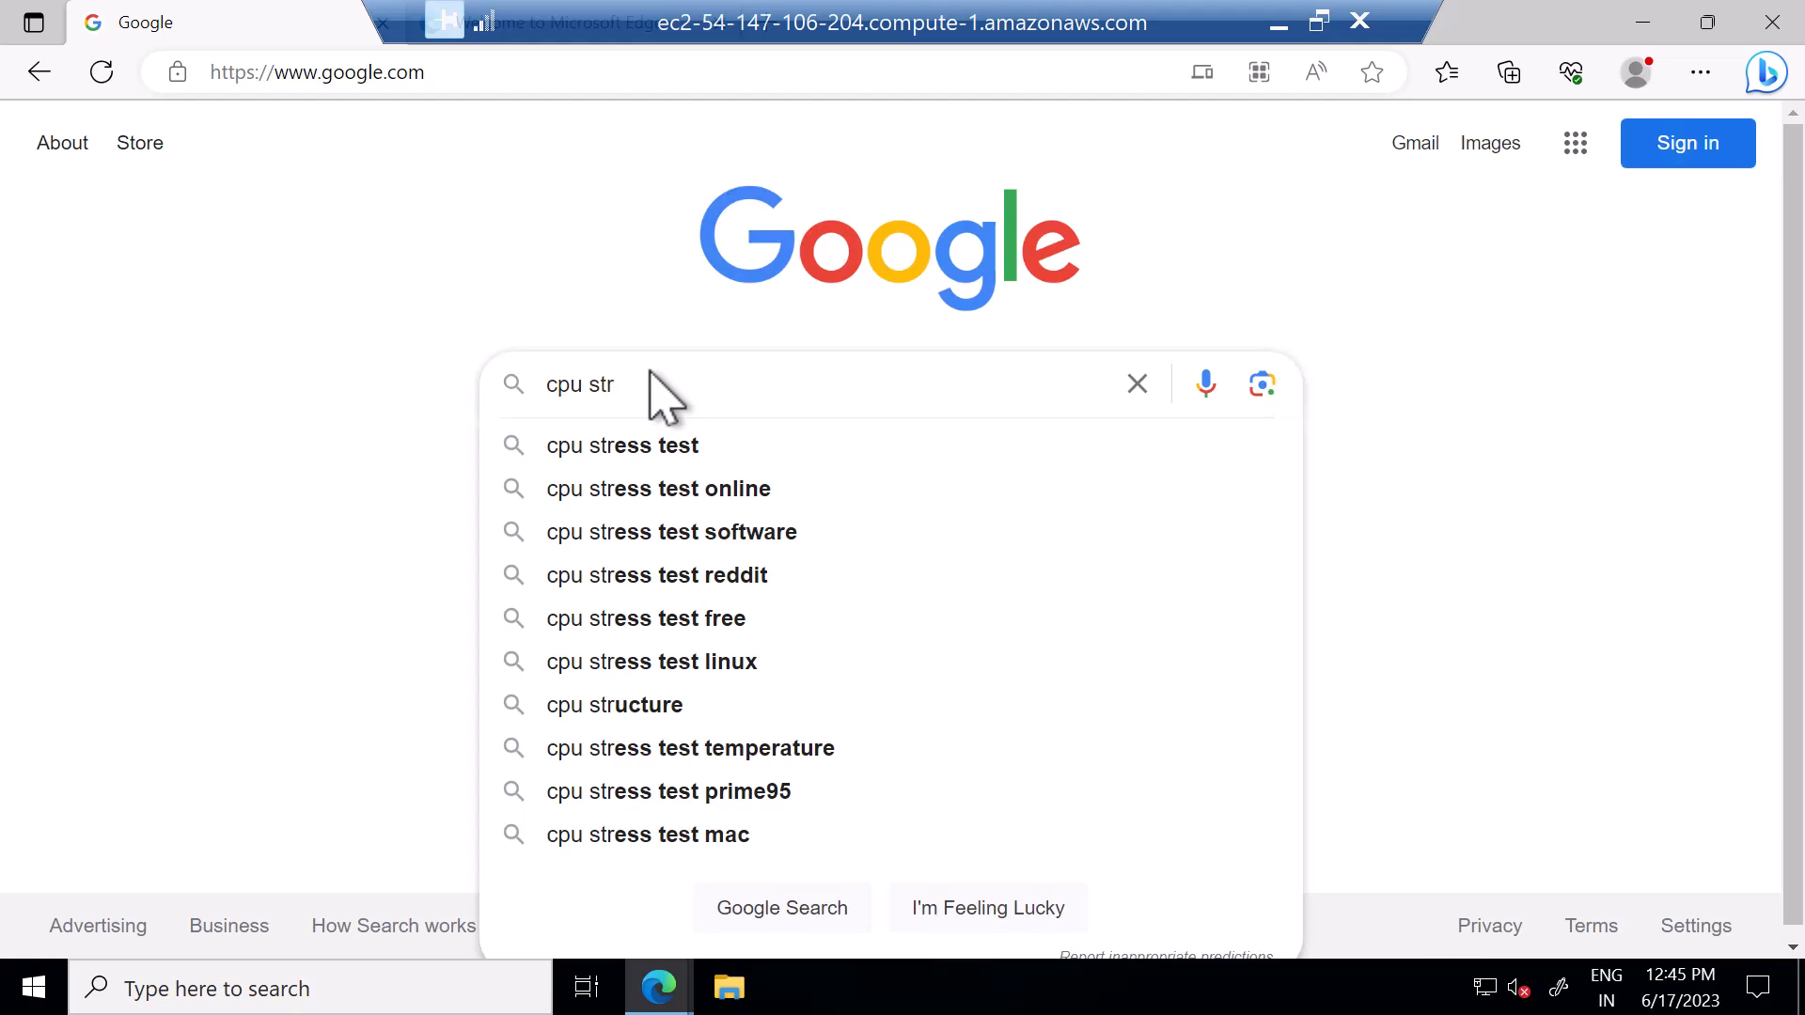
{"action": "left_click", "coordinate": [652, 458]}
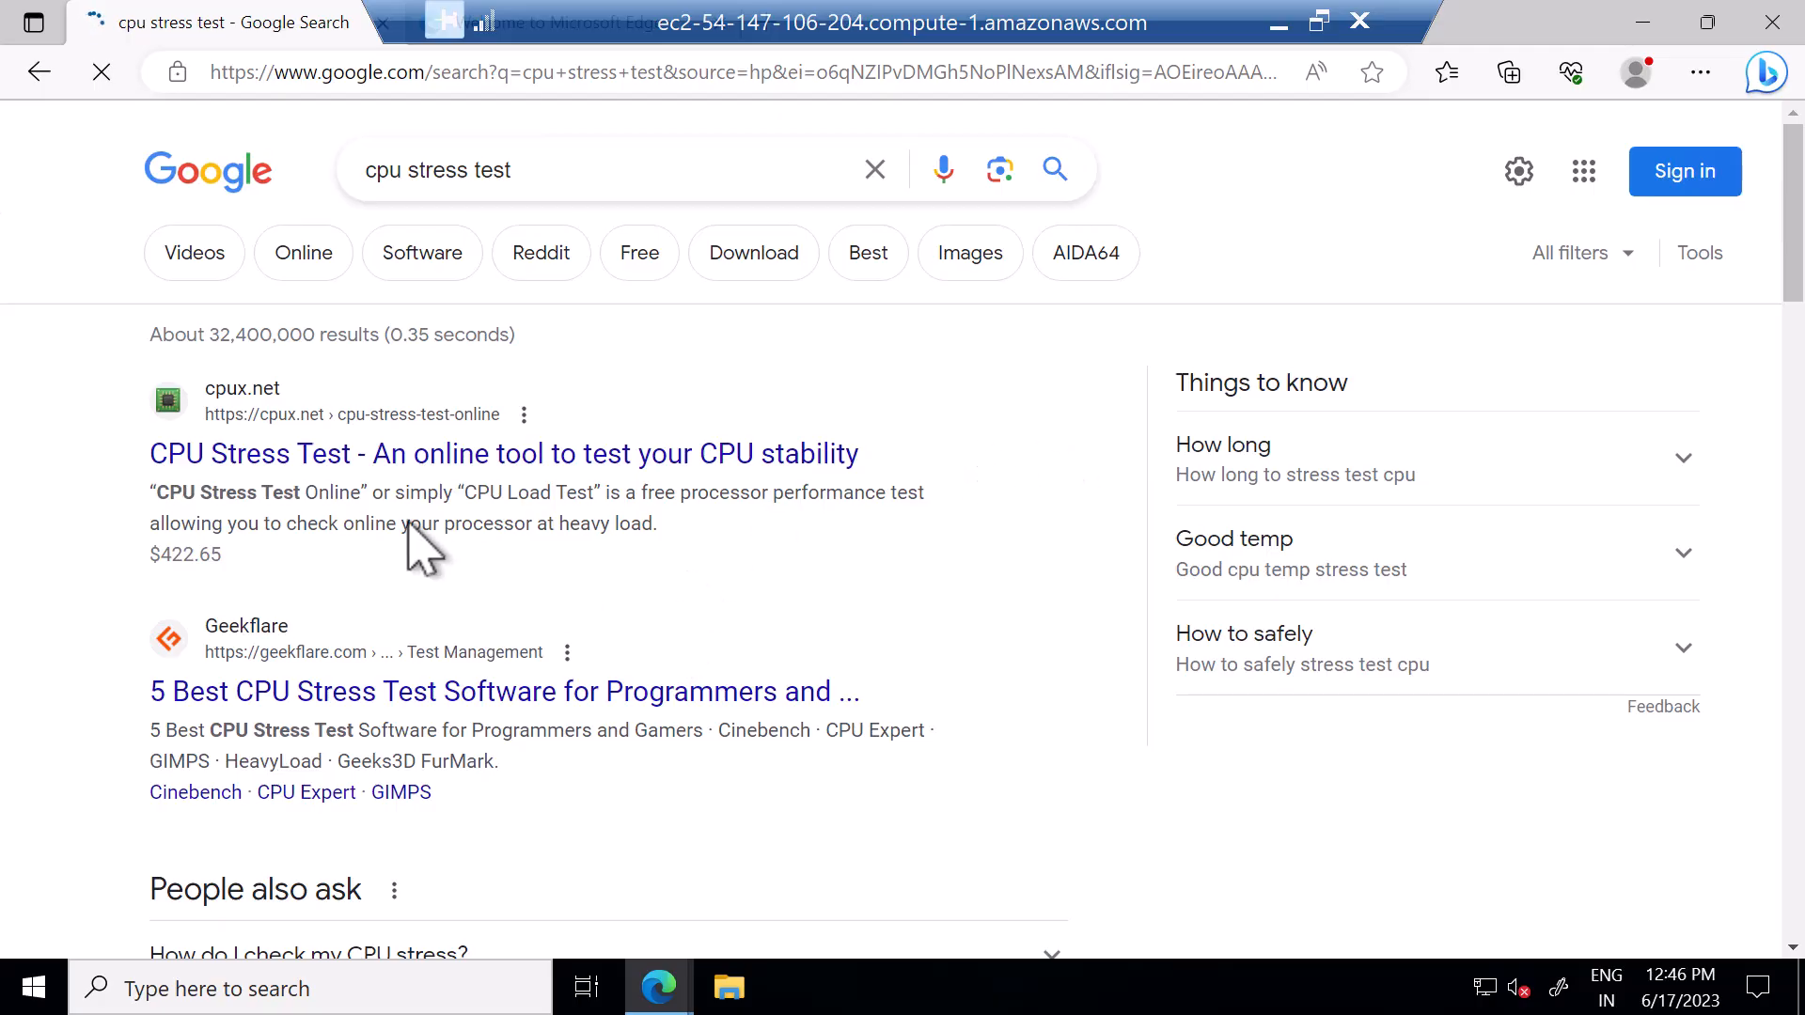
- Look at the cpux.net online CPU Stress Test page from the search results, and return to the results
{"action": "scroll", "coordinate": [376, 489], "scroll_direction": "down", "scroll_amount": 3}
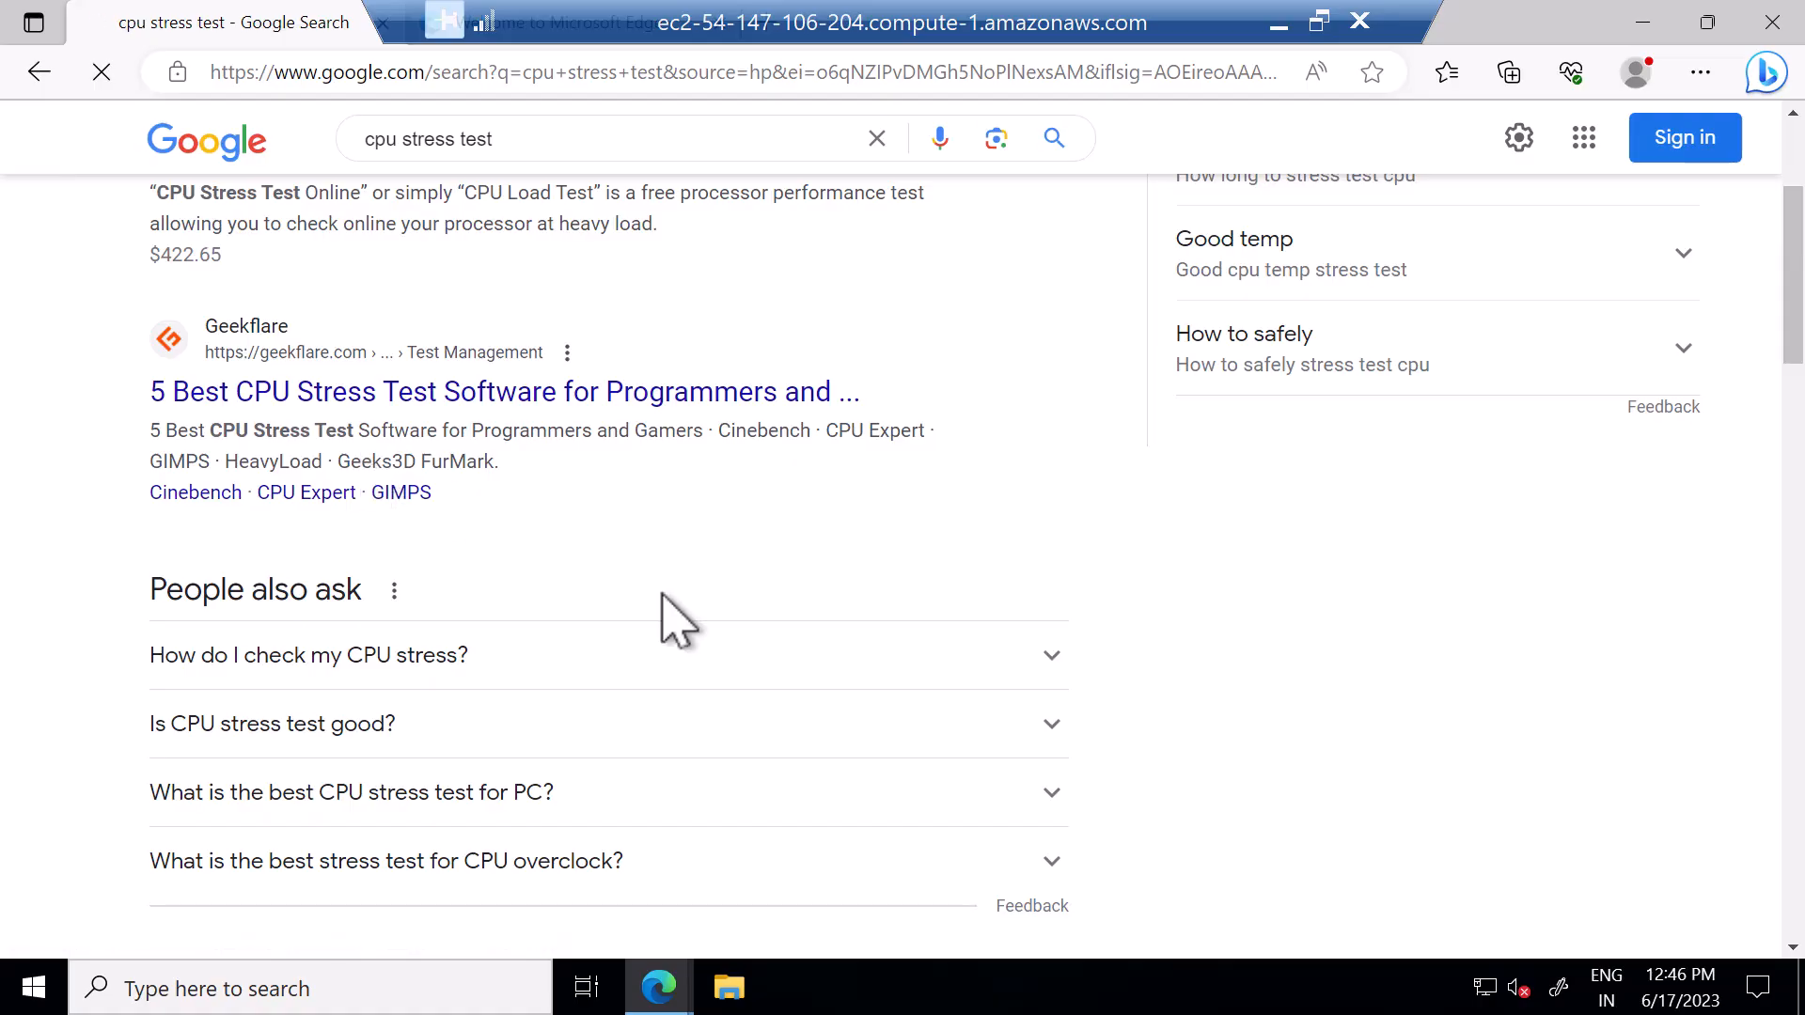
{"action": "scroll", "coordinate": [677, 617], "scroll_direction": "up", "scroll_amount": 3}
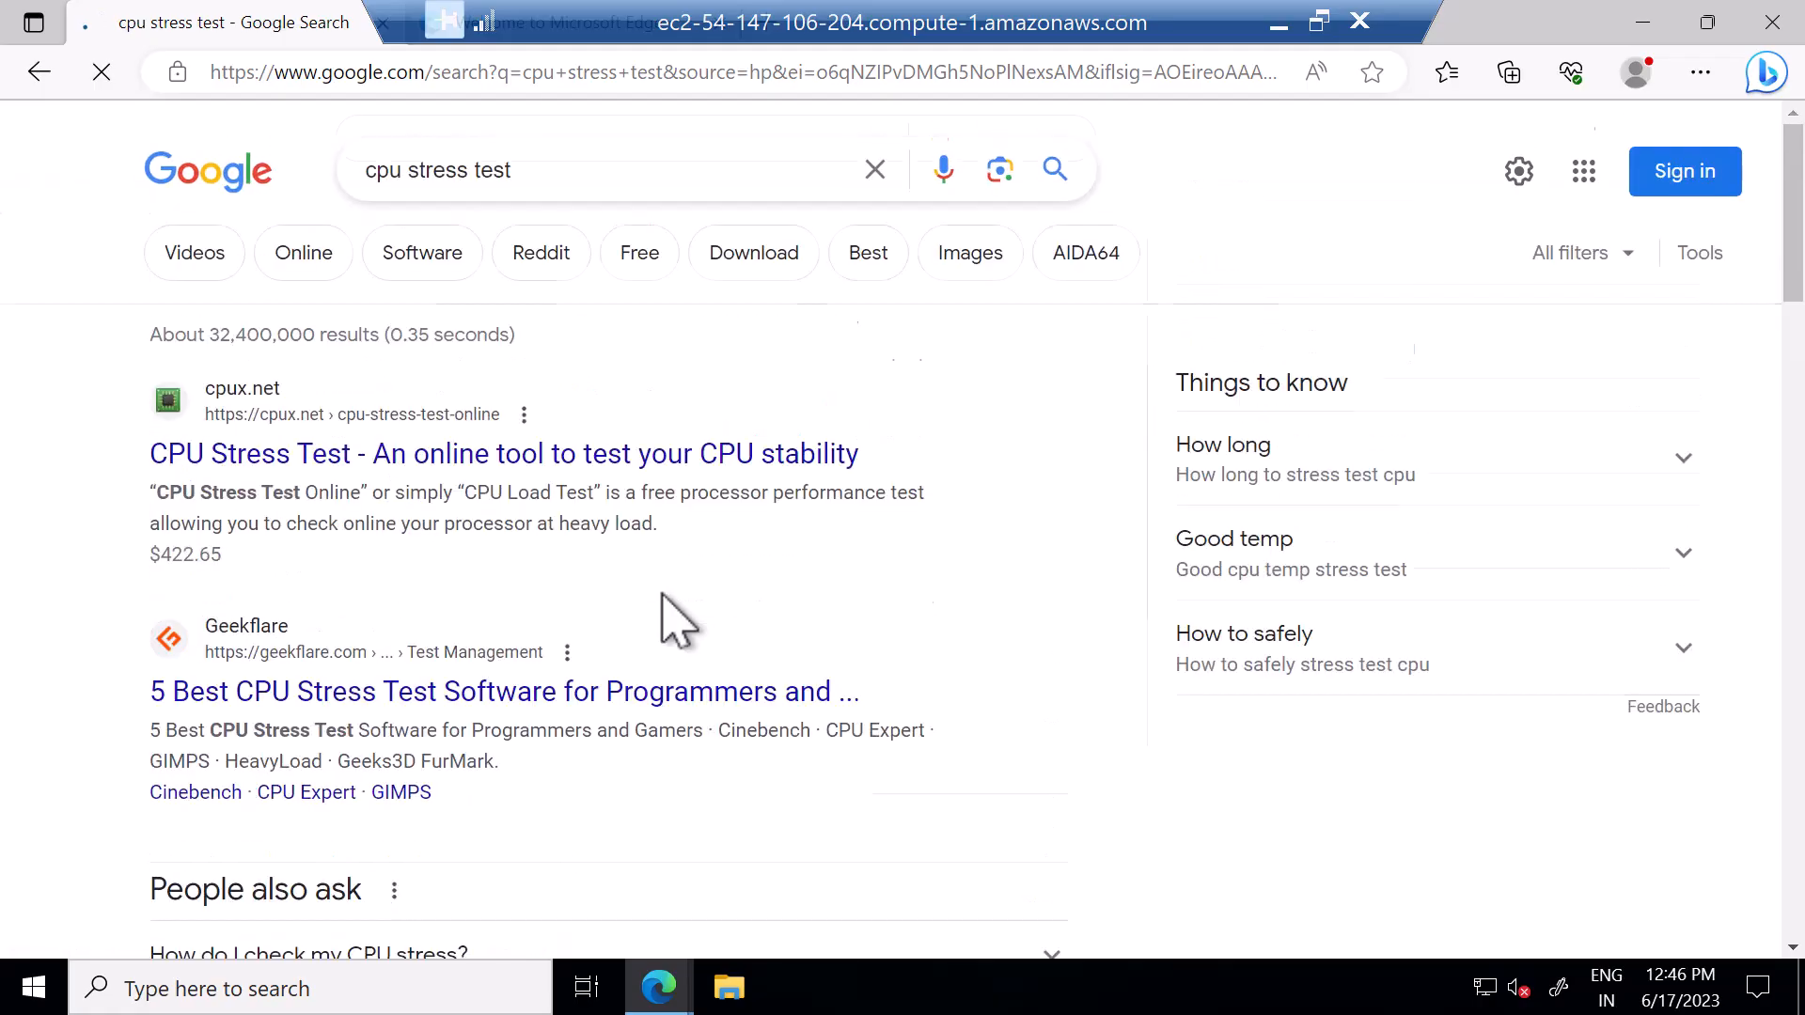
{"action": "left_click", "coordinate": [478, 455]}
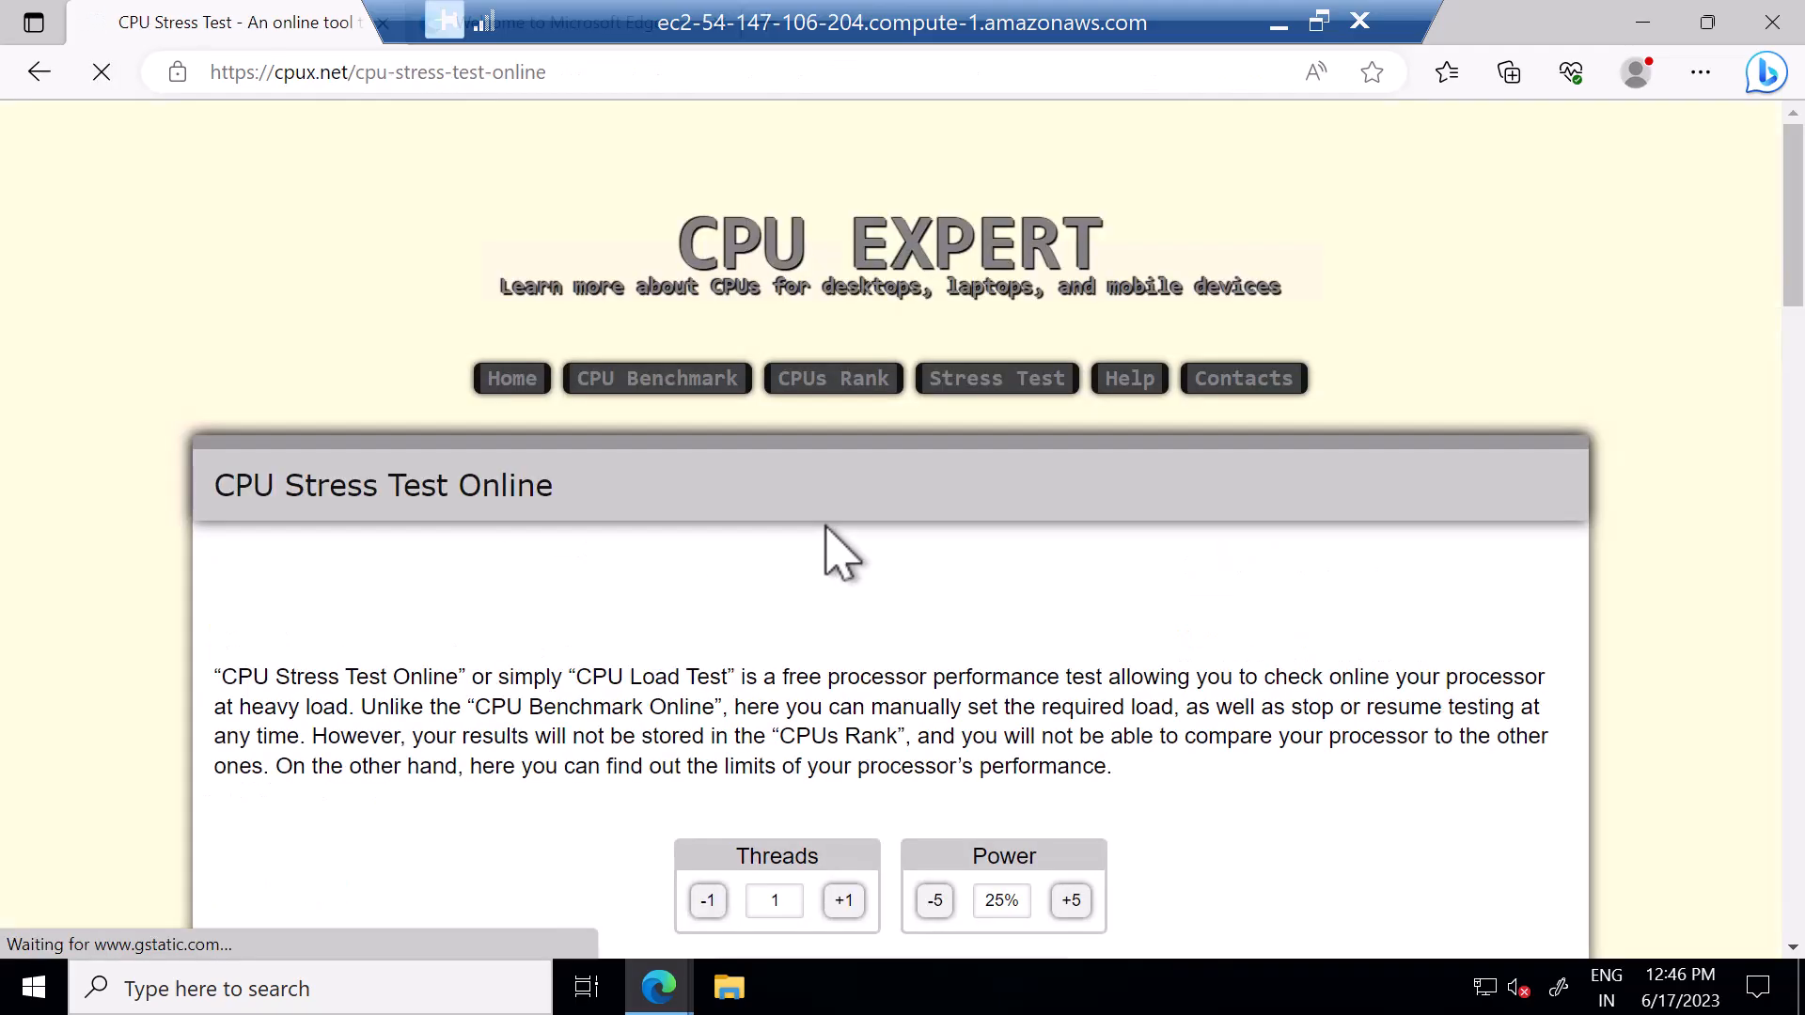
{"action": "left_click", "coordinate": [39, 72]}
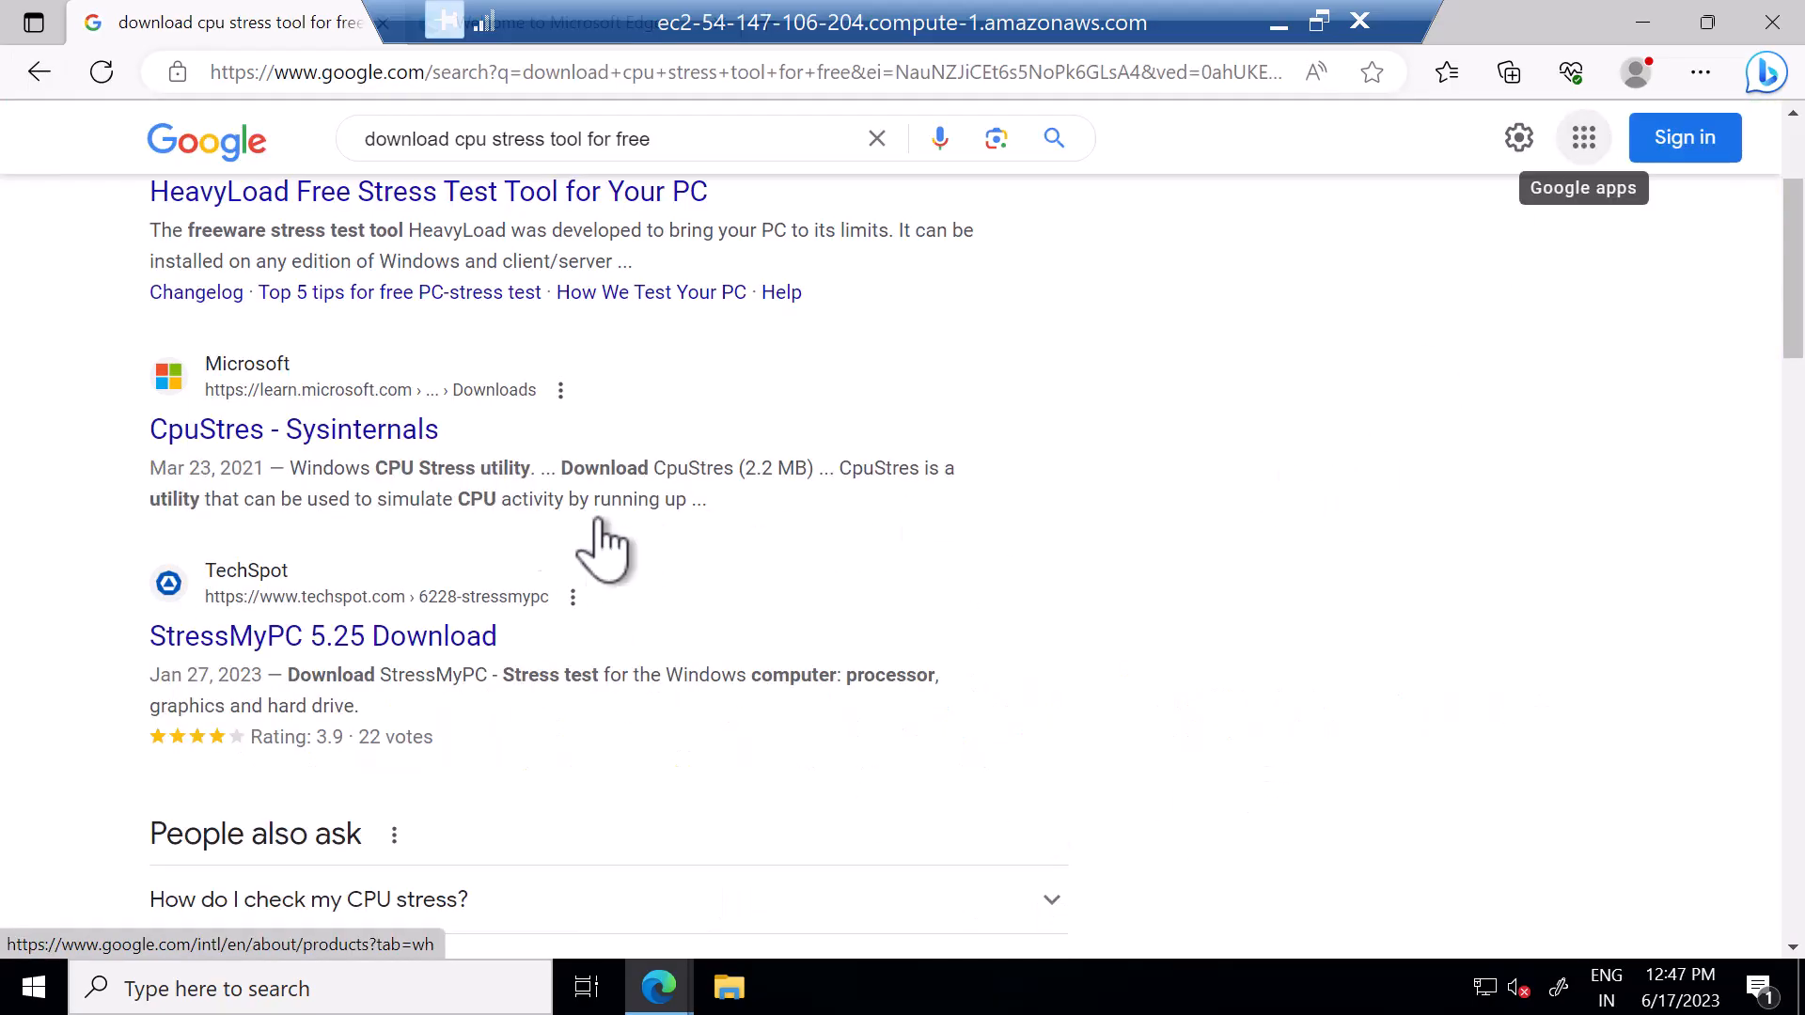
- Open TechSpot's StressMyPC 5.25 page from the search results and start the tool's download
{"action": "left_click", "coordinate": [442, 638]}
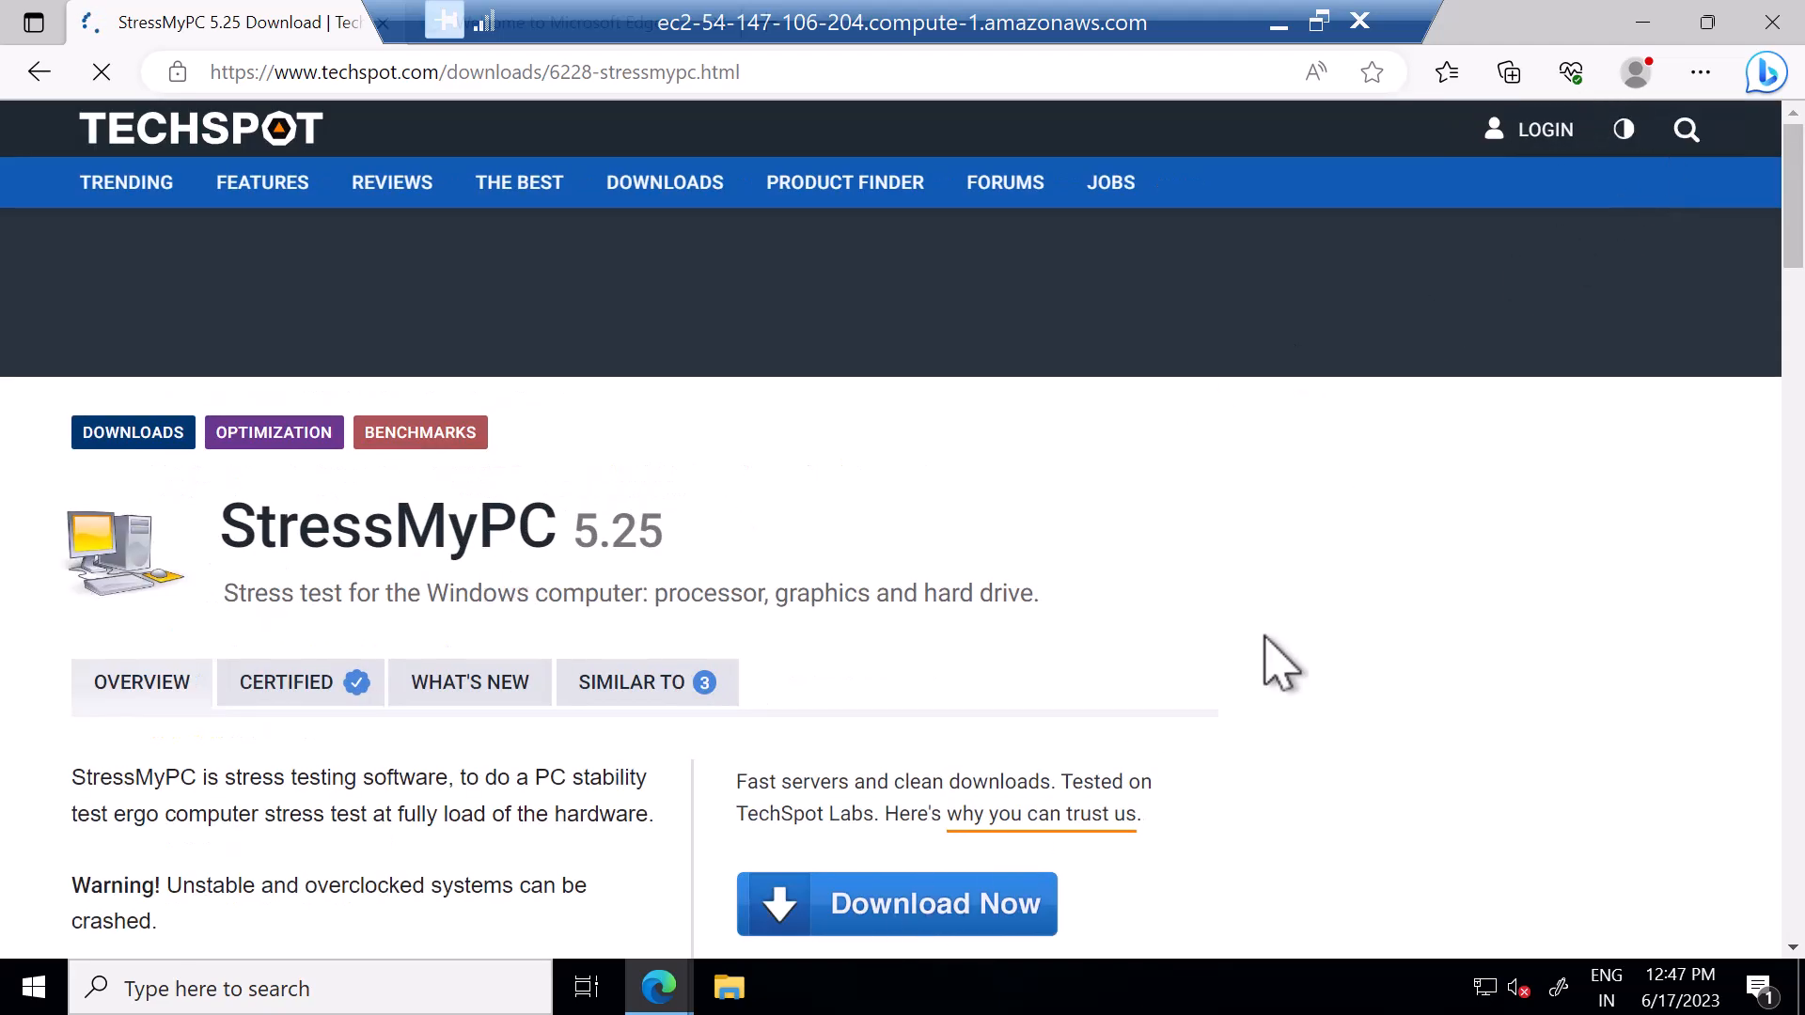
{"action": "scroll", "coordinate": [1260, 658], "scroll_direction": "down", "scroll_amount": 6}
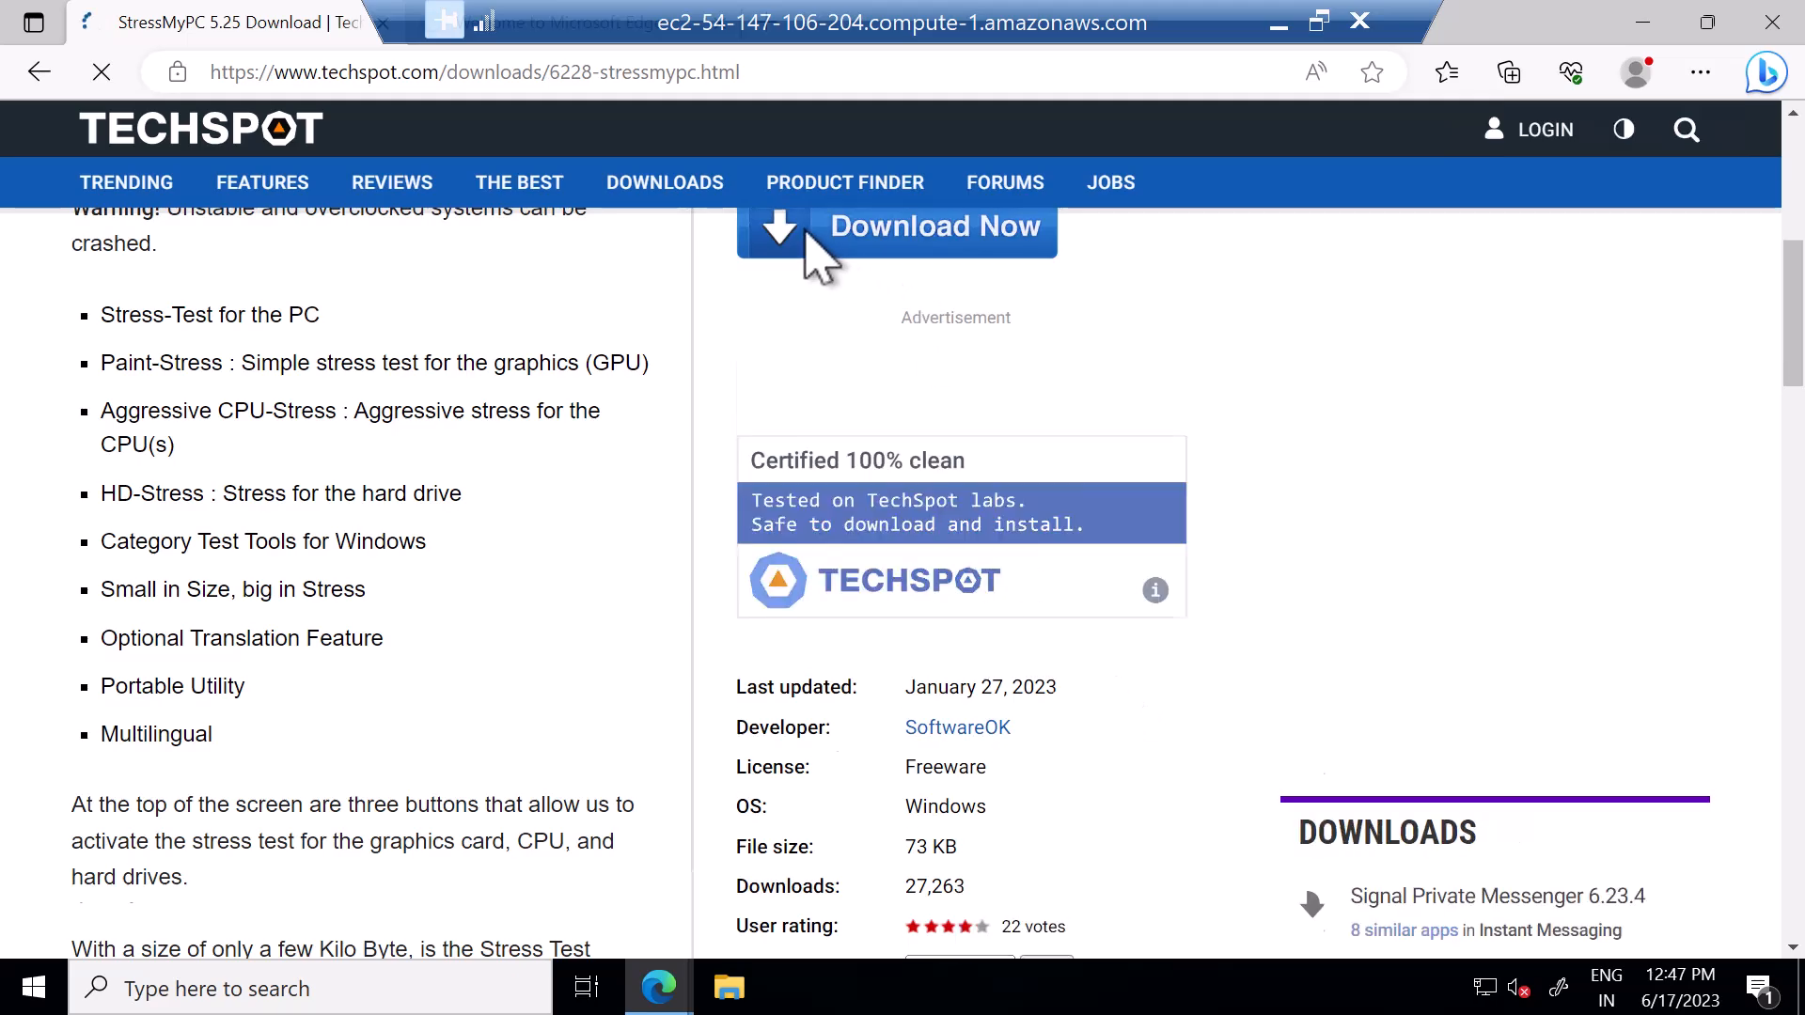
{"action": "scroll", "coordinate": [846, 283], "scroll_direction": "down", "scroll_amount": 7}
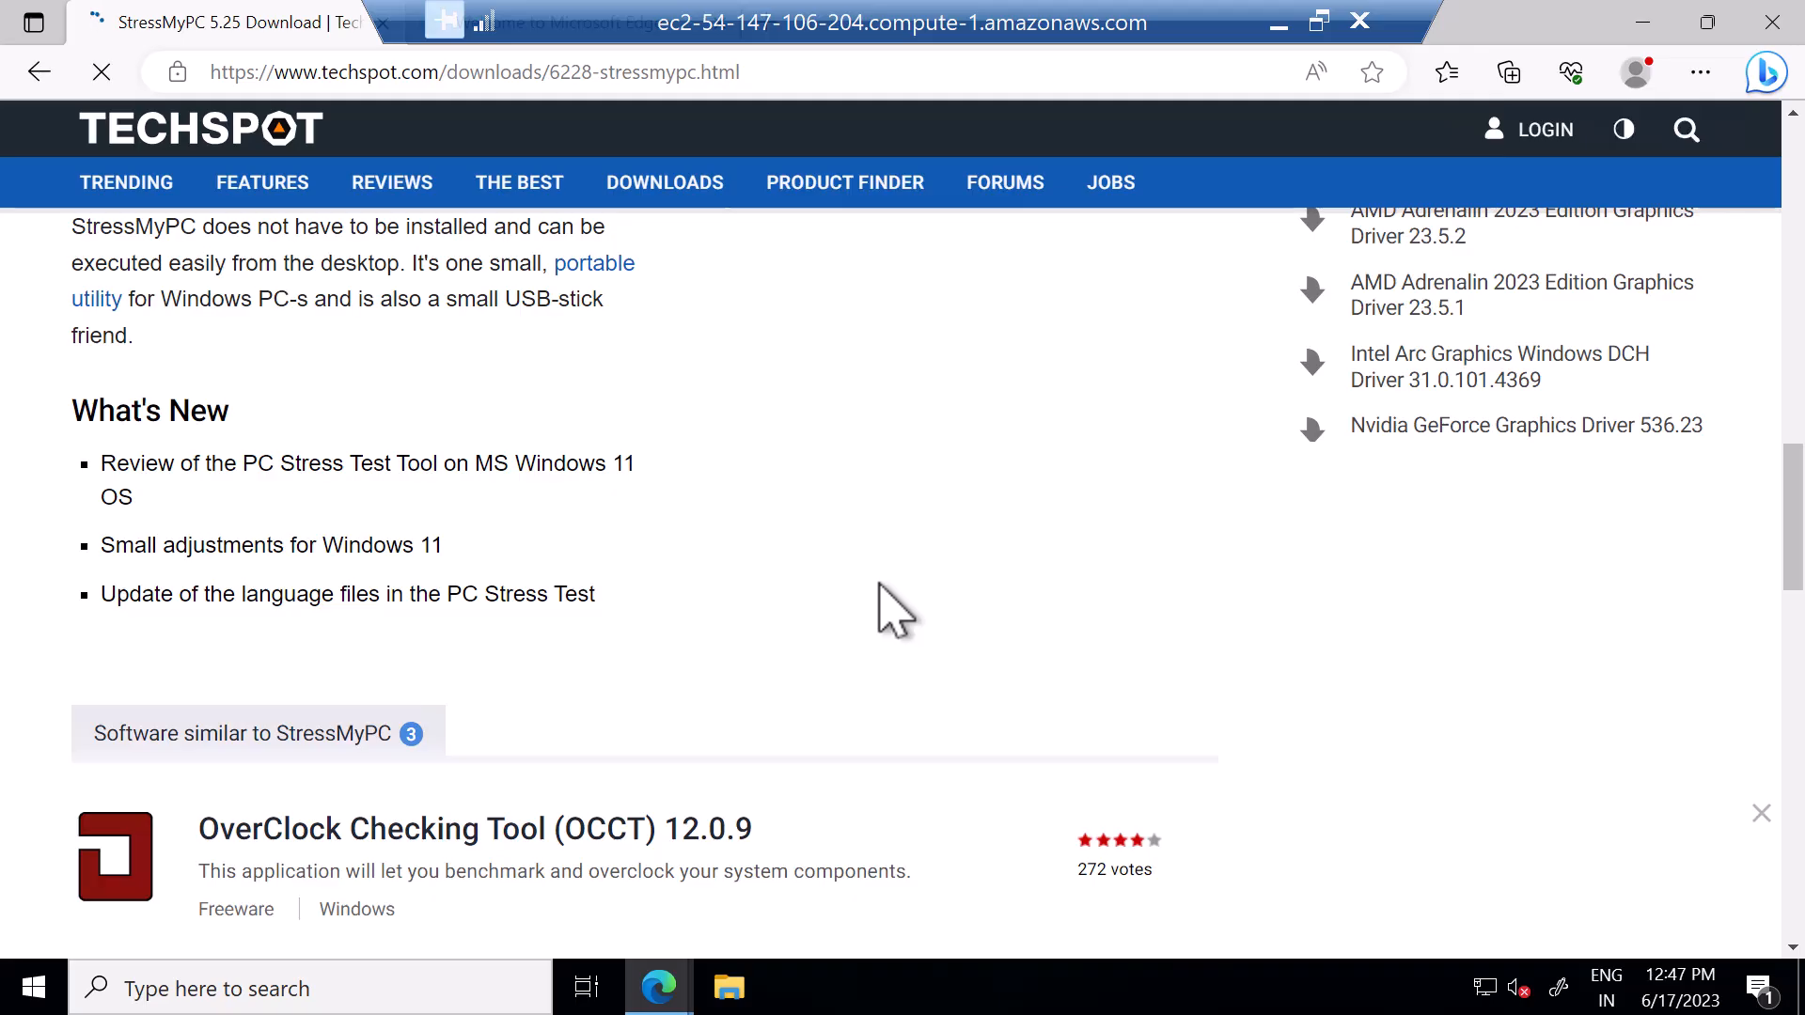
{"action": "left_click", "coordinate": [1789, 419]}
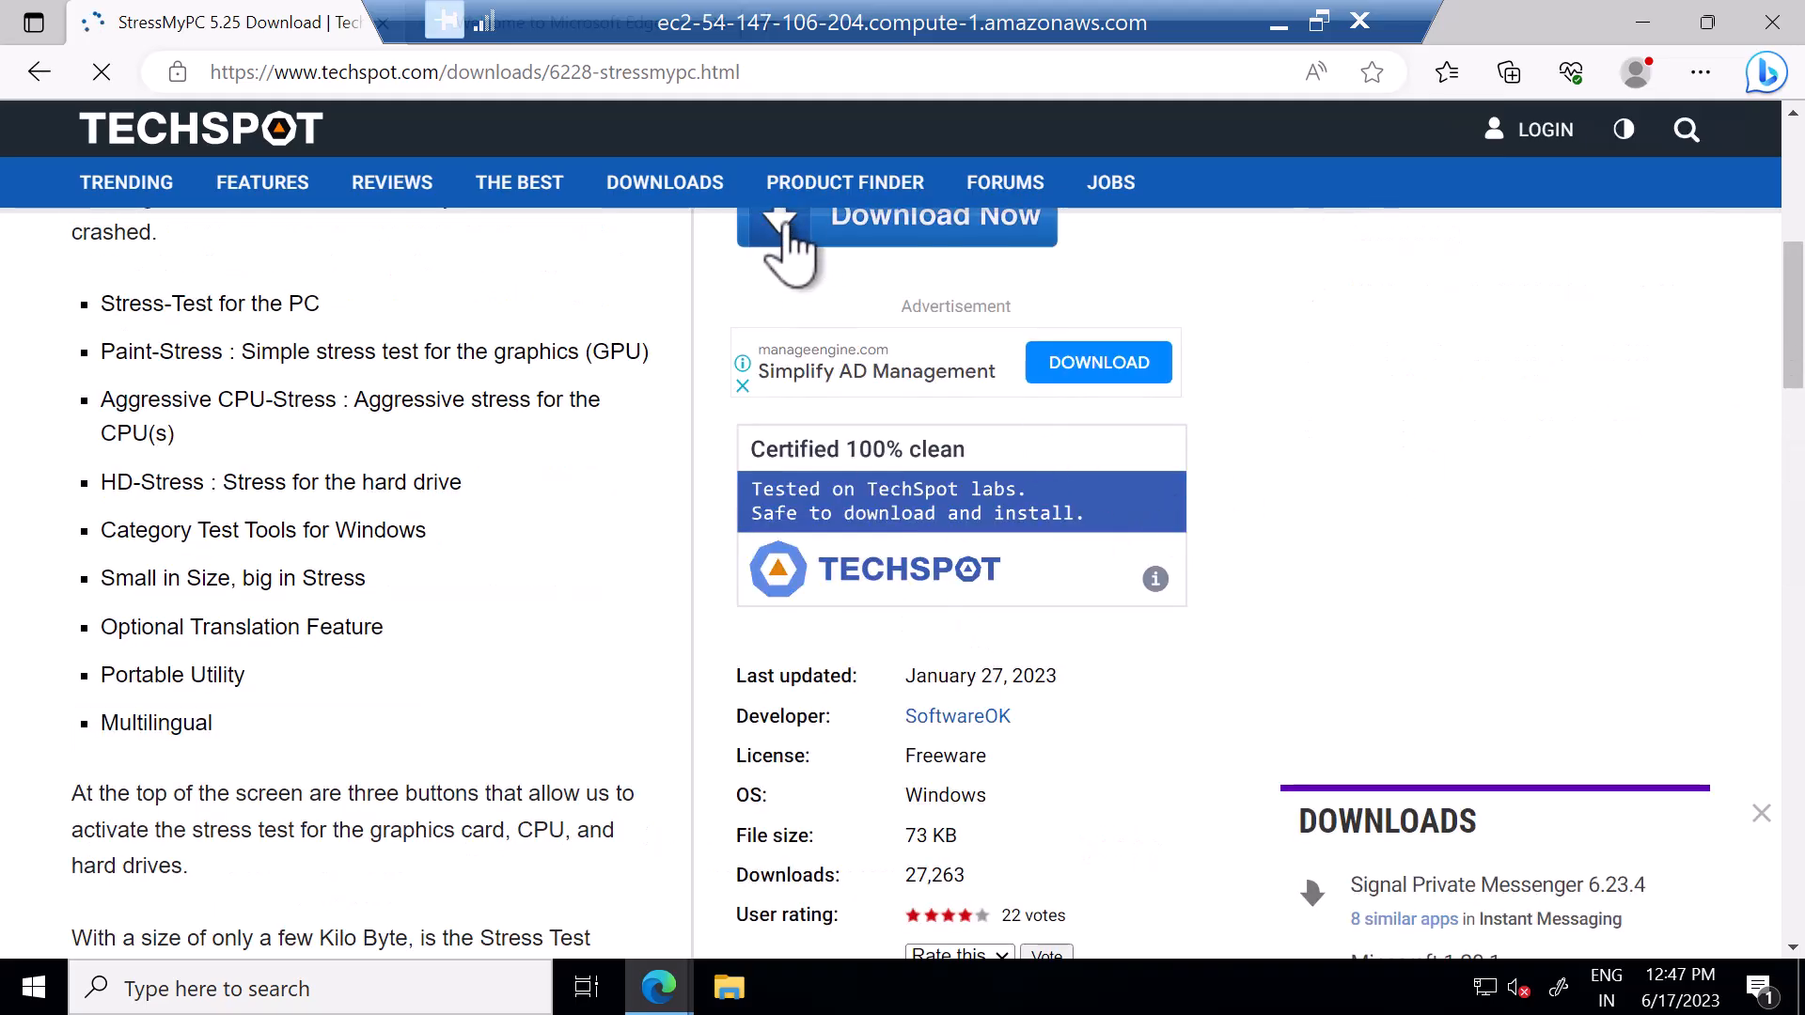
{"action": "left_click", "coordinate": [786, 224]}
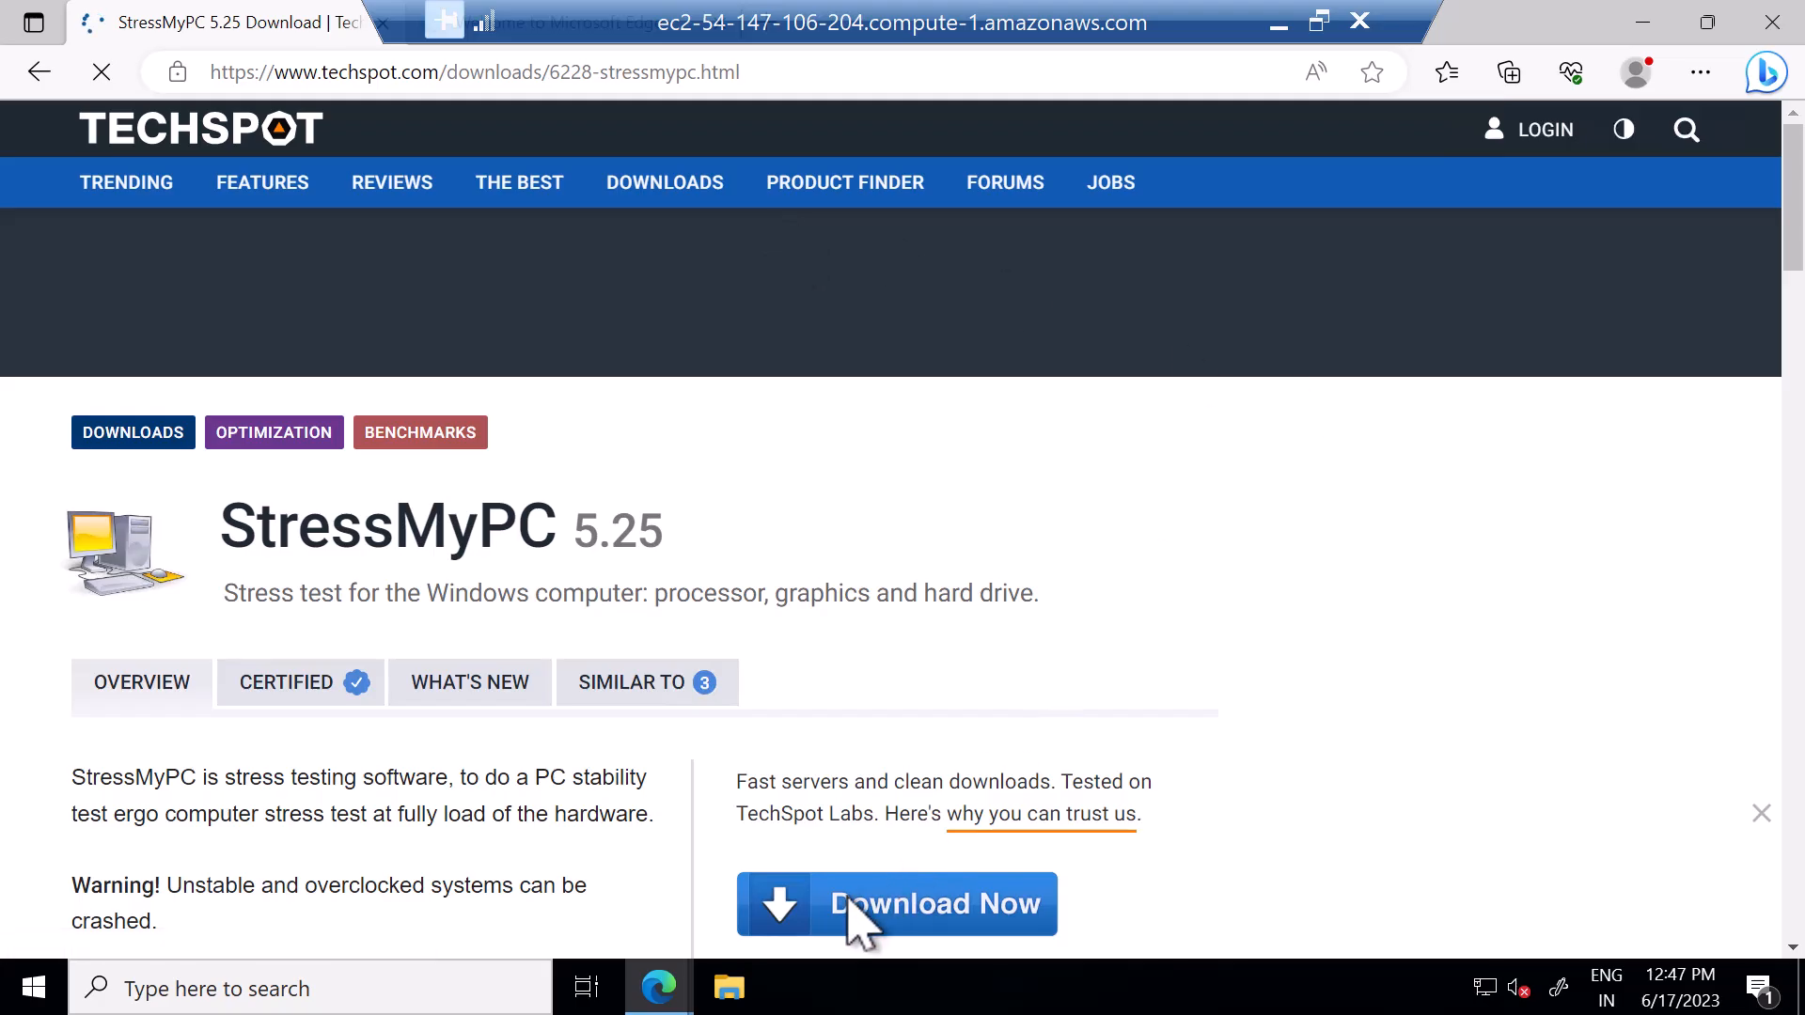
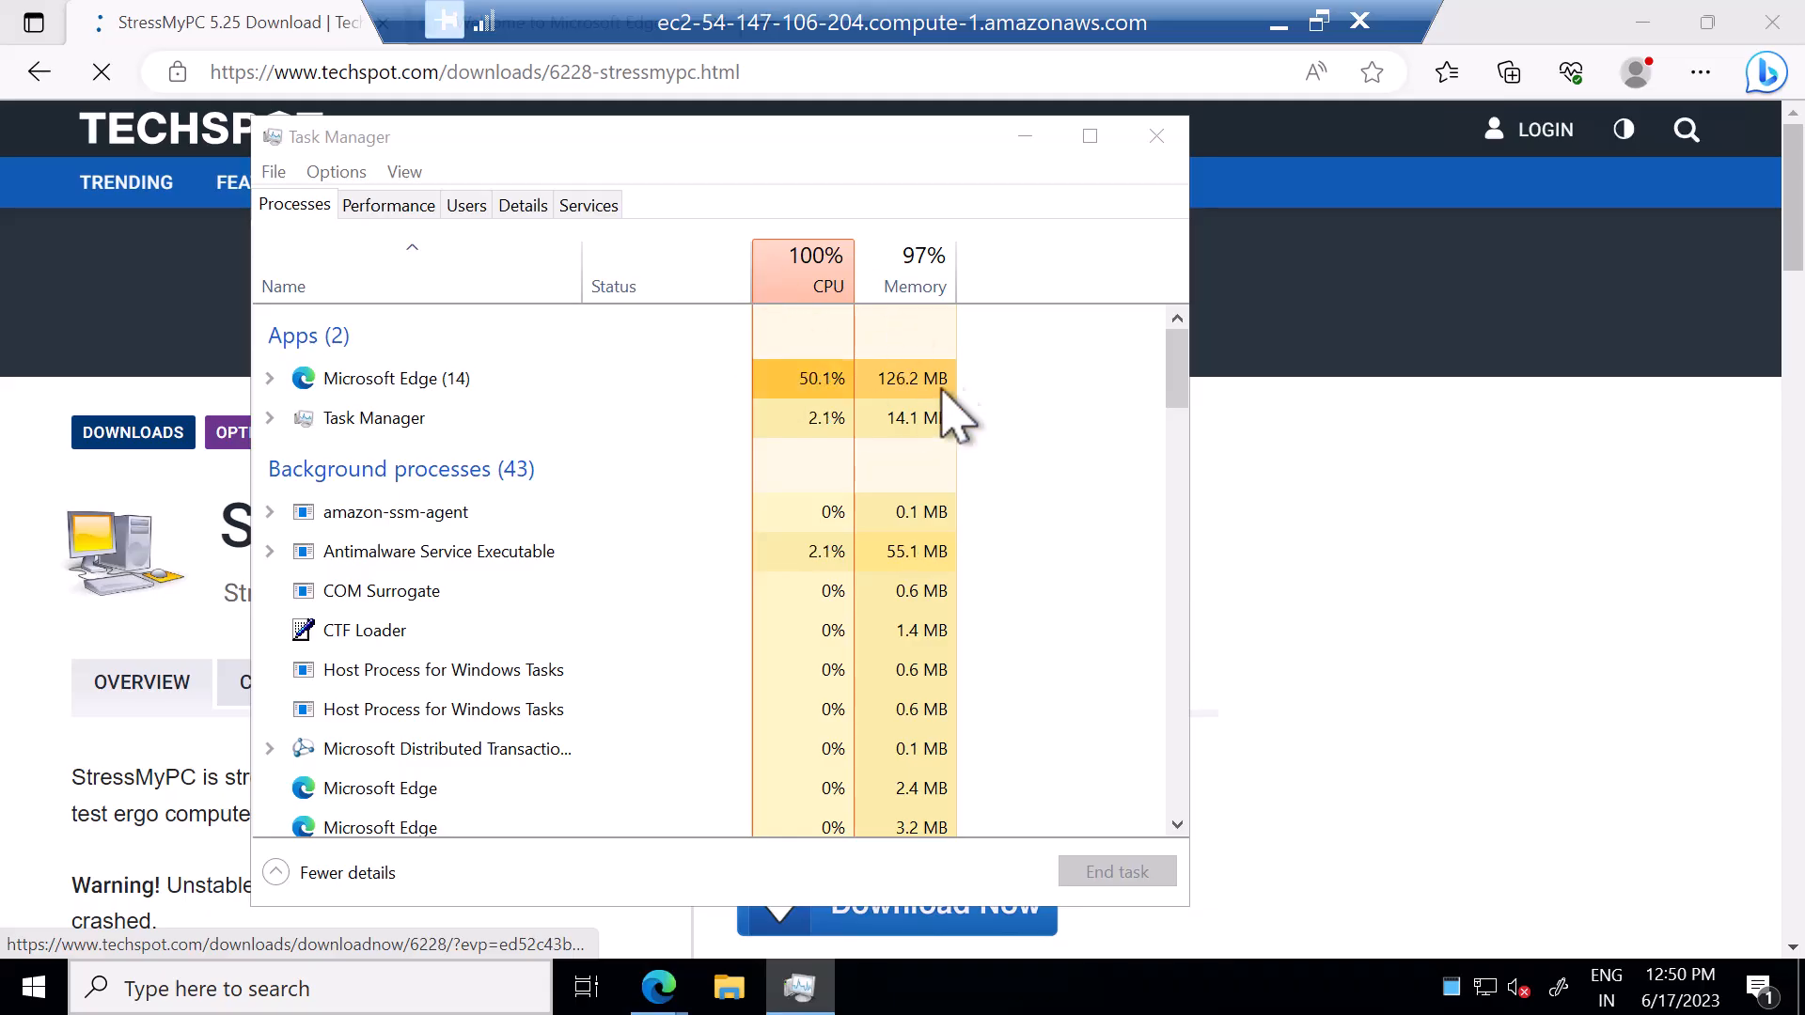
- Leave the remote desktop session and review all columns of the EC2 Instances list in the AWS console
{"action": "key", "text": "alt+Tab"}
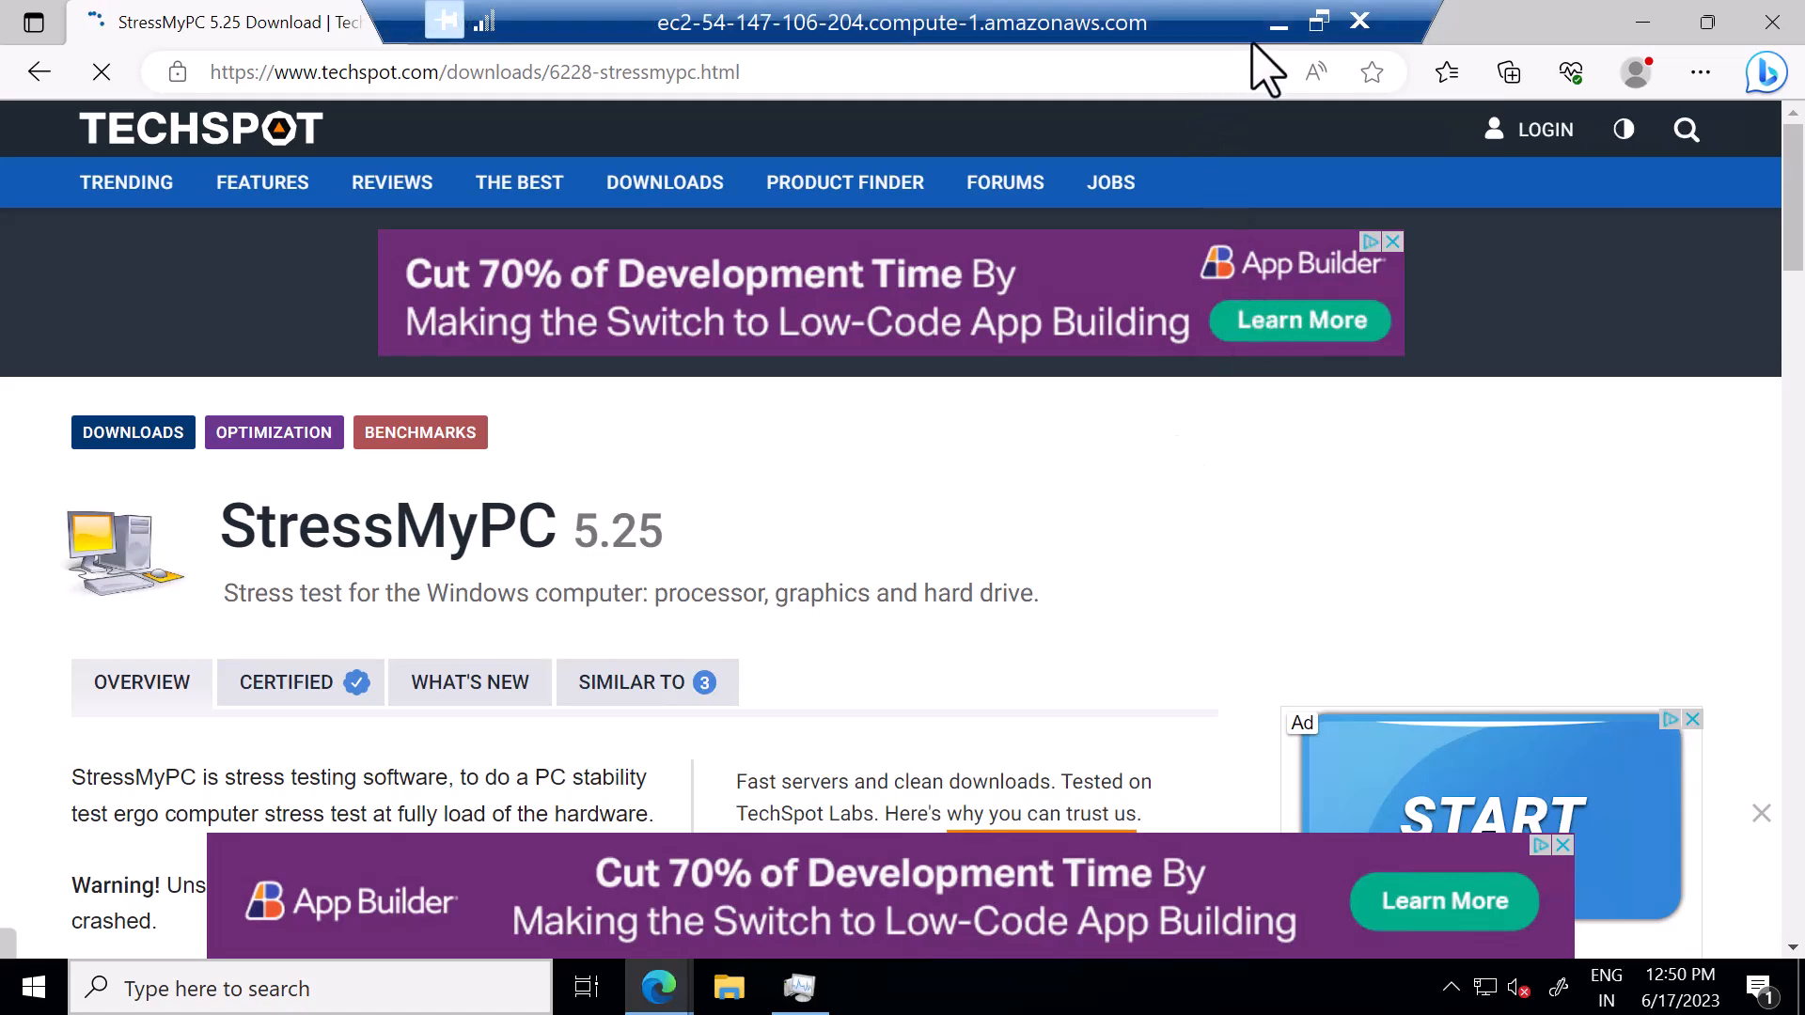
{"action": "left_click", "coordinate": [1276, 38]}
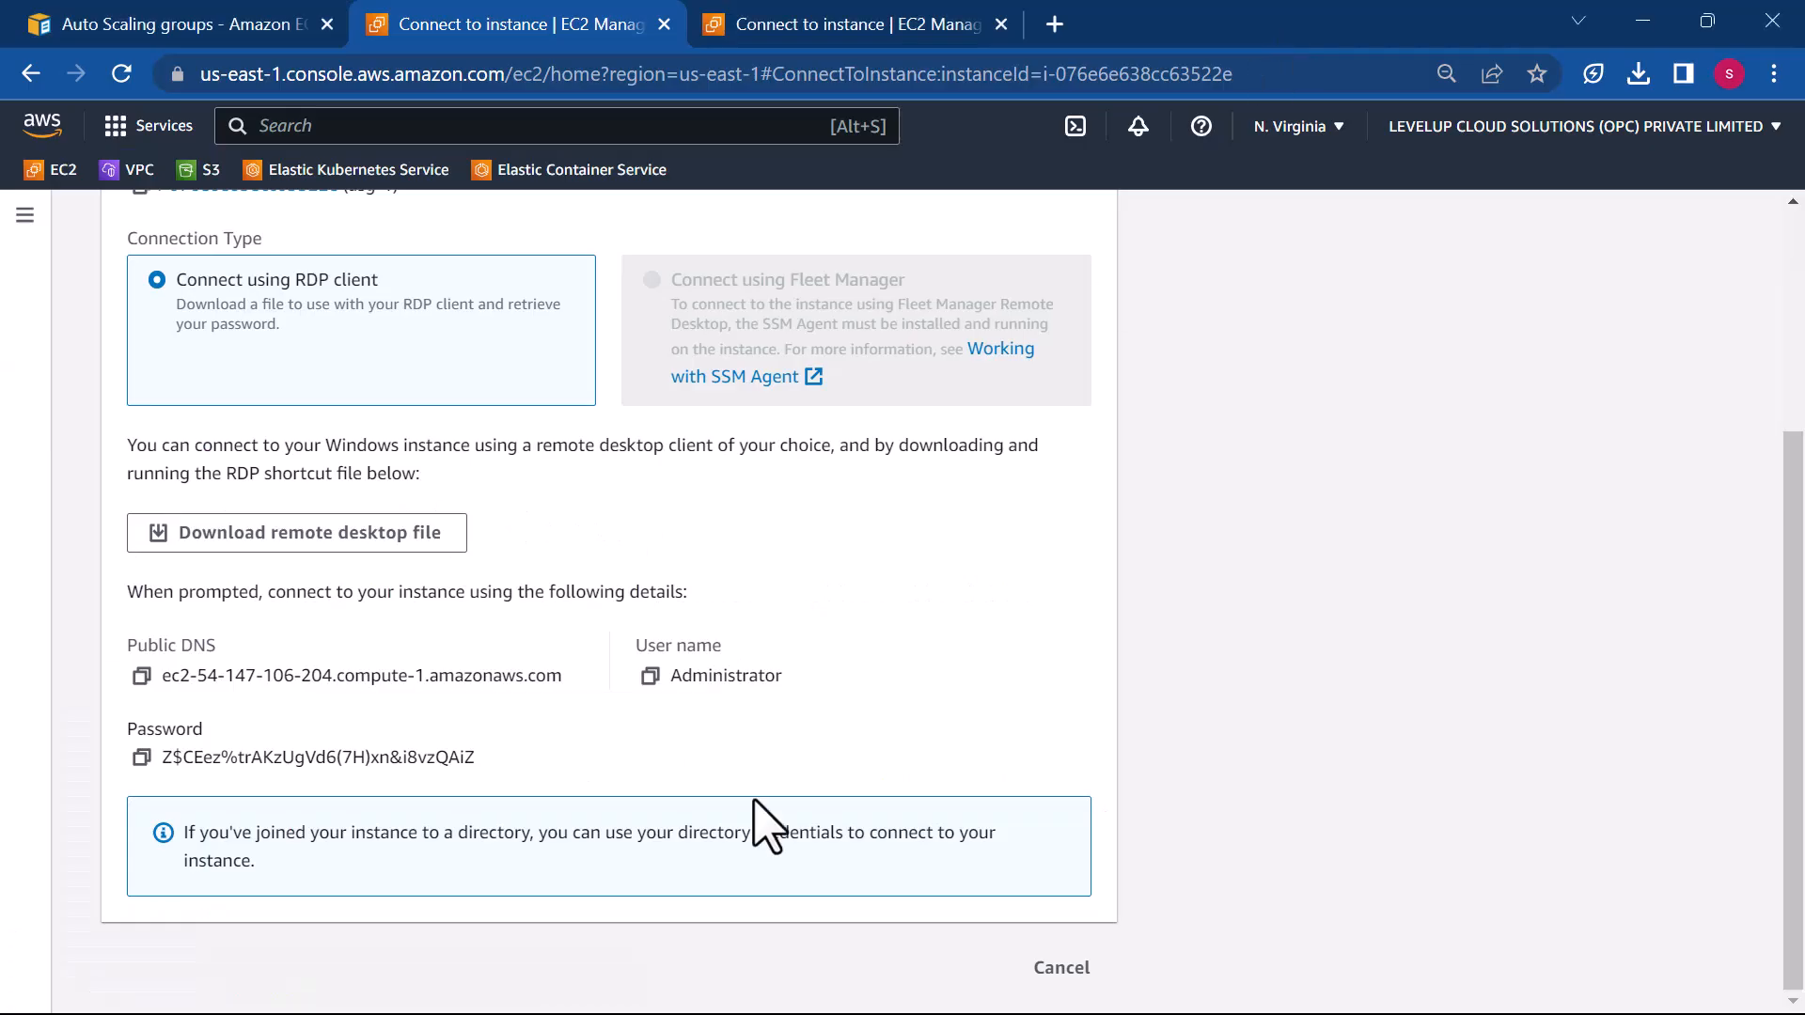
{"action": "left_click", "coordinate": [801, 24]}
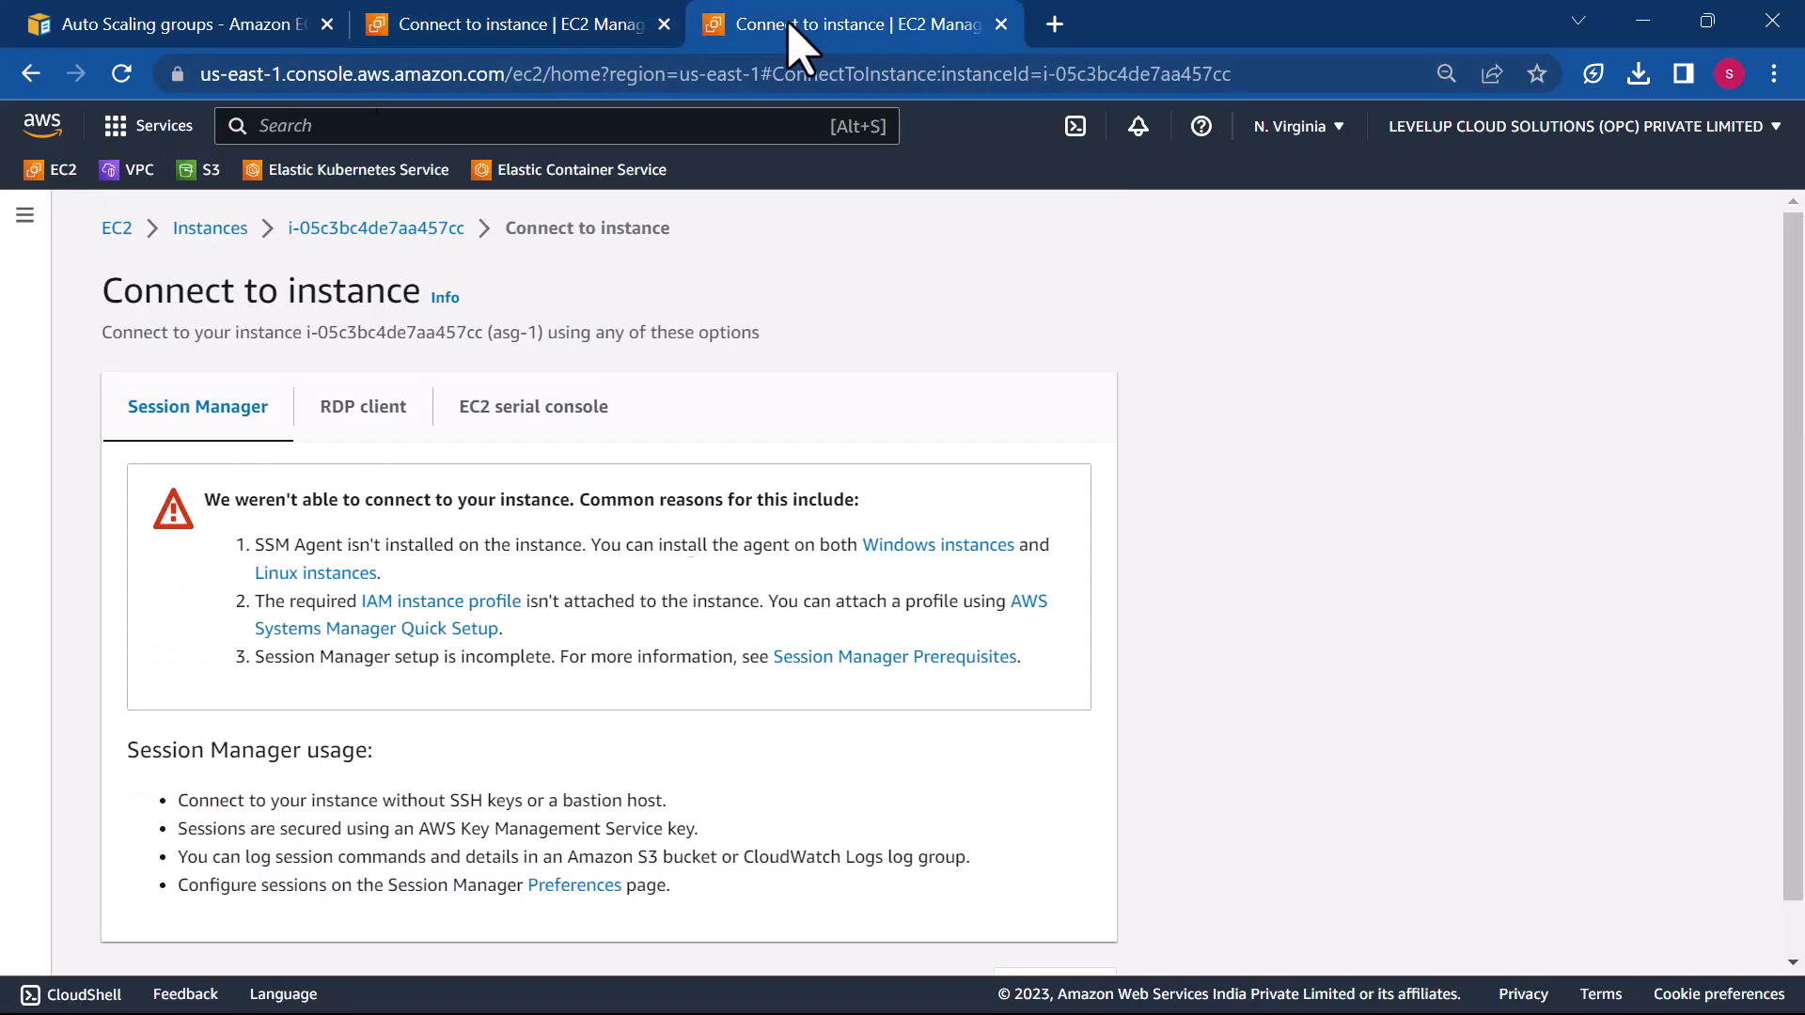
{"action": "left_click", "coordinate": [204, 232]}
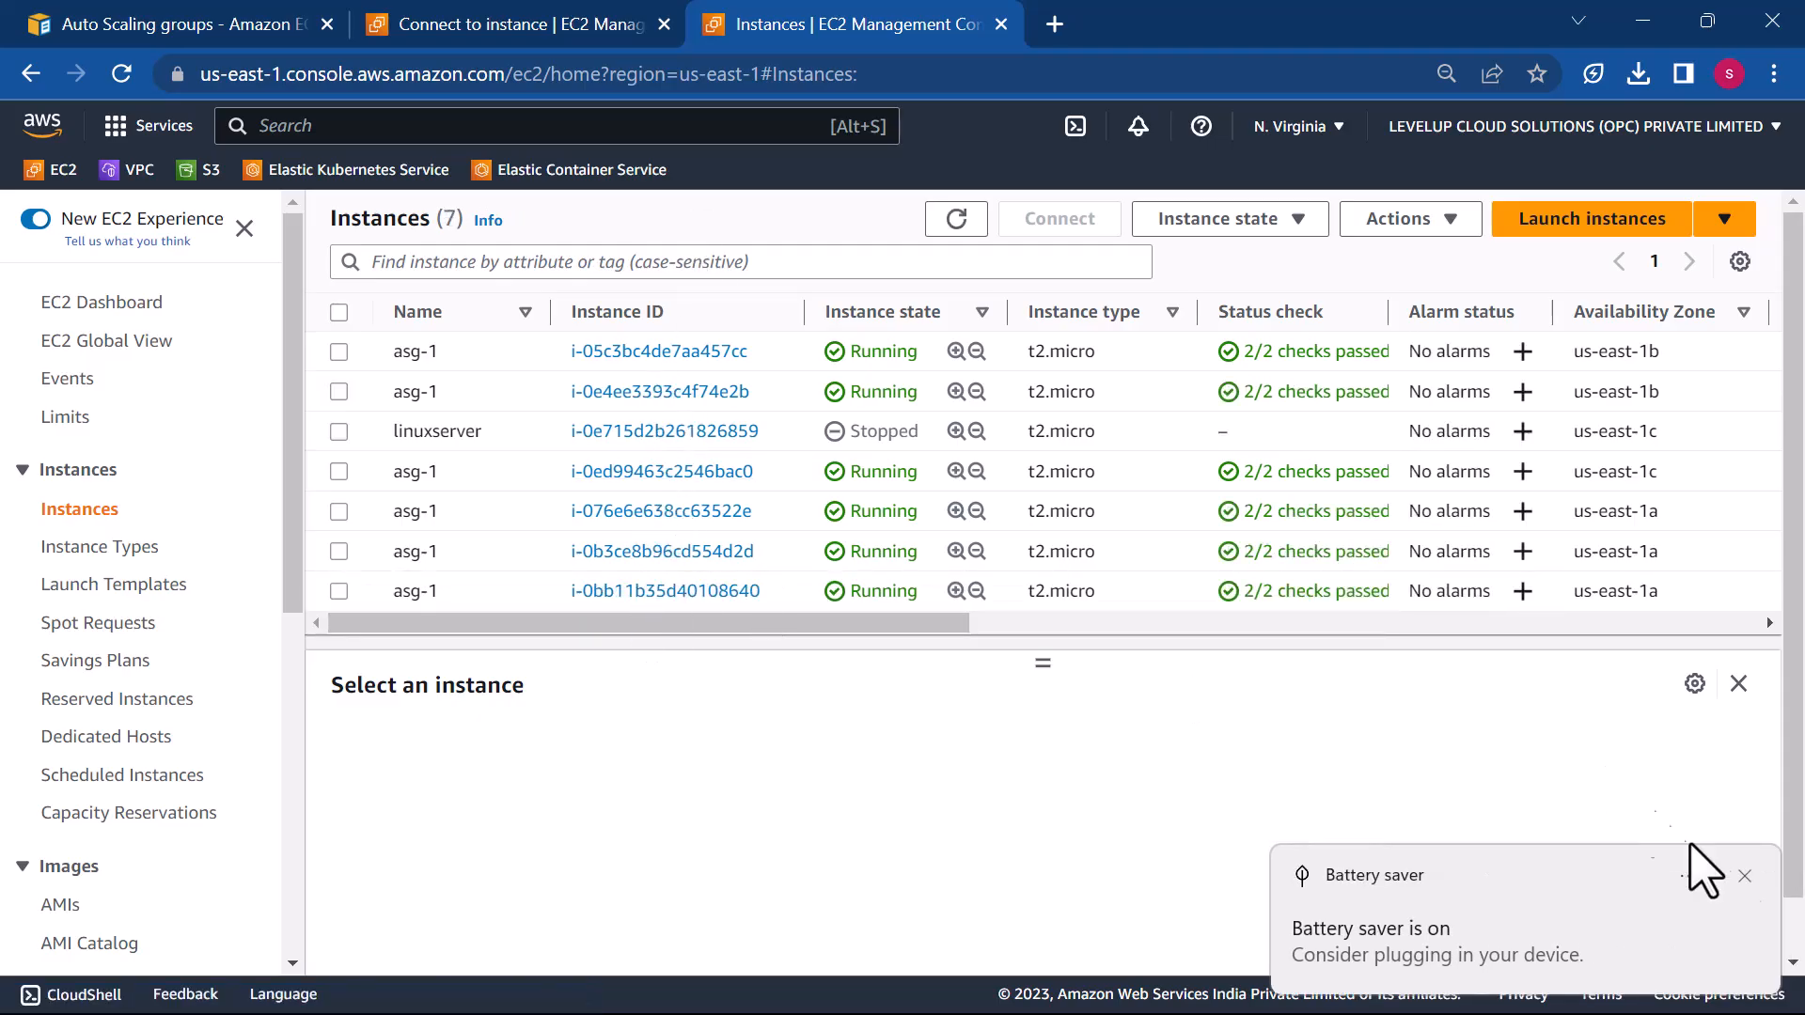
{"action": "left_click", "coordinate": [1744, 876]}
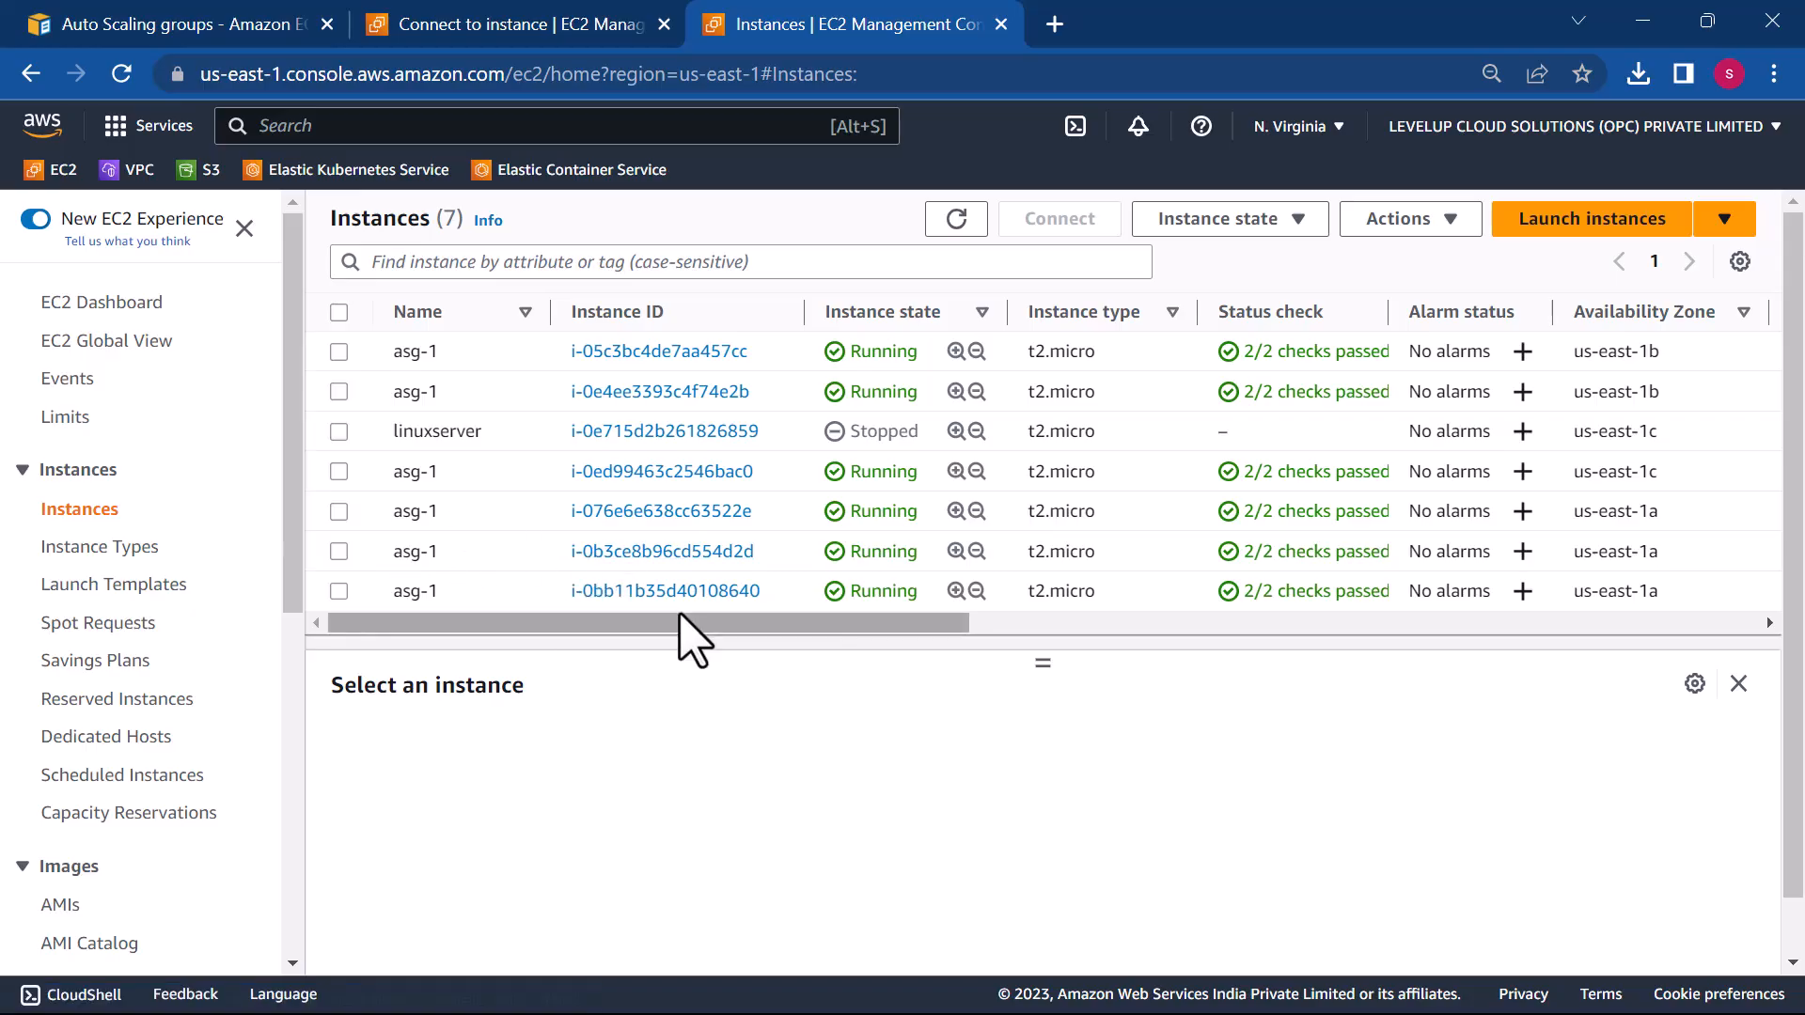
{"action": "left_click_drag", "start_coordinate": [687, 617], "coordinate": [1317, 628]}
{"action": "left_click_drag", "start_coordinate": [1110, 630], "coordinate": [657, 624]}
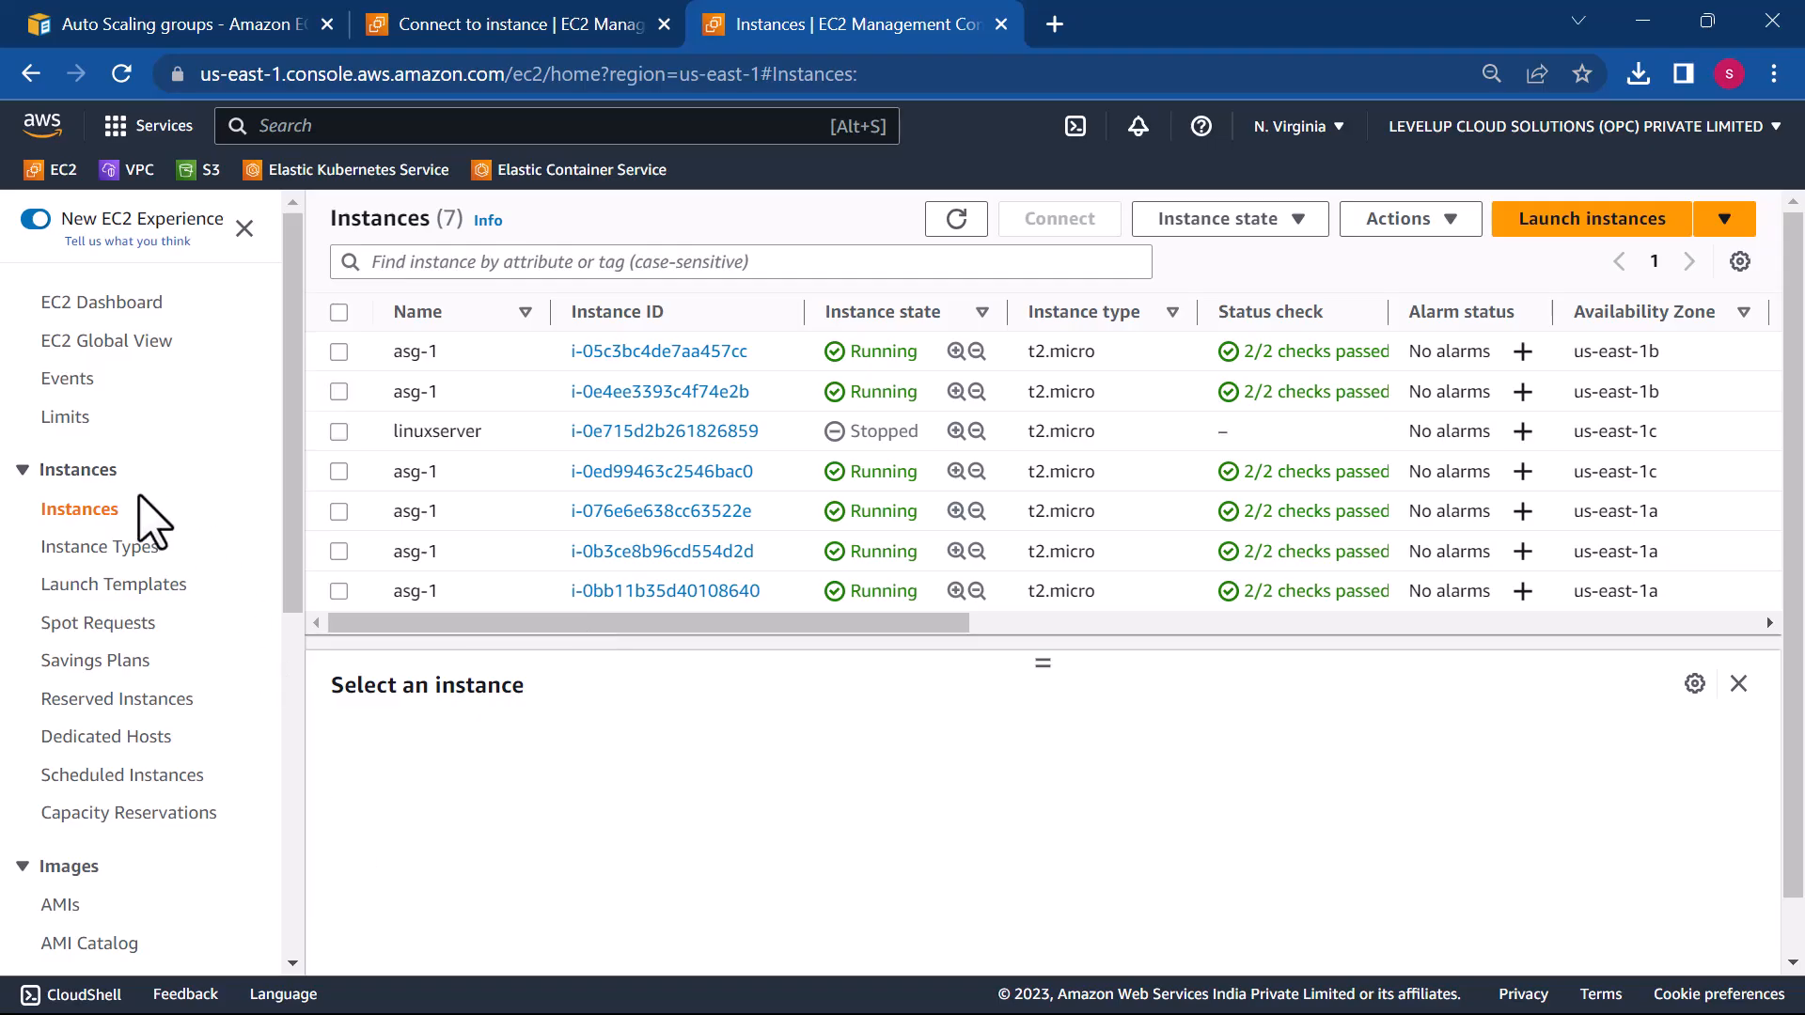
- Switch to the Auto_scaling notes in Sublime Text
{"action": "key", "text": "super"}
{"action": "mouse_move", "coordinate": [831, 985]}
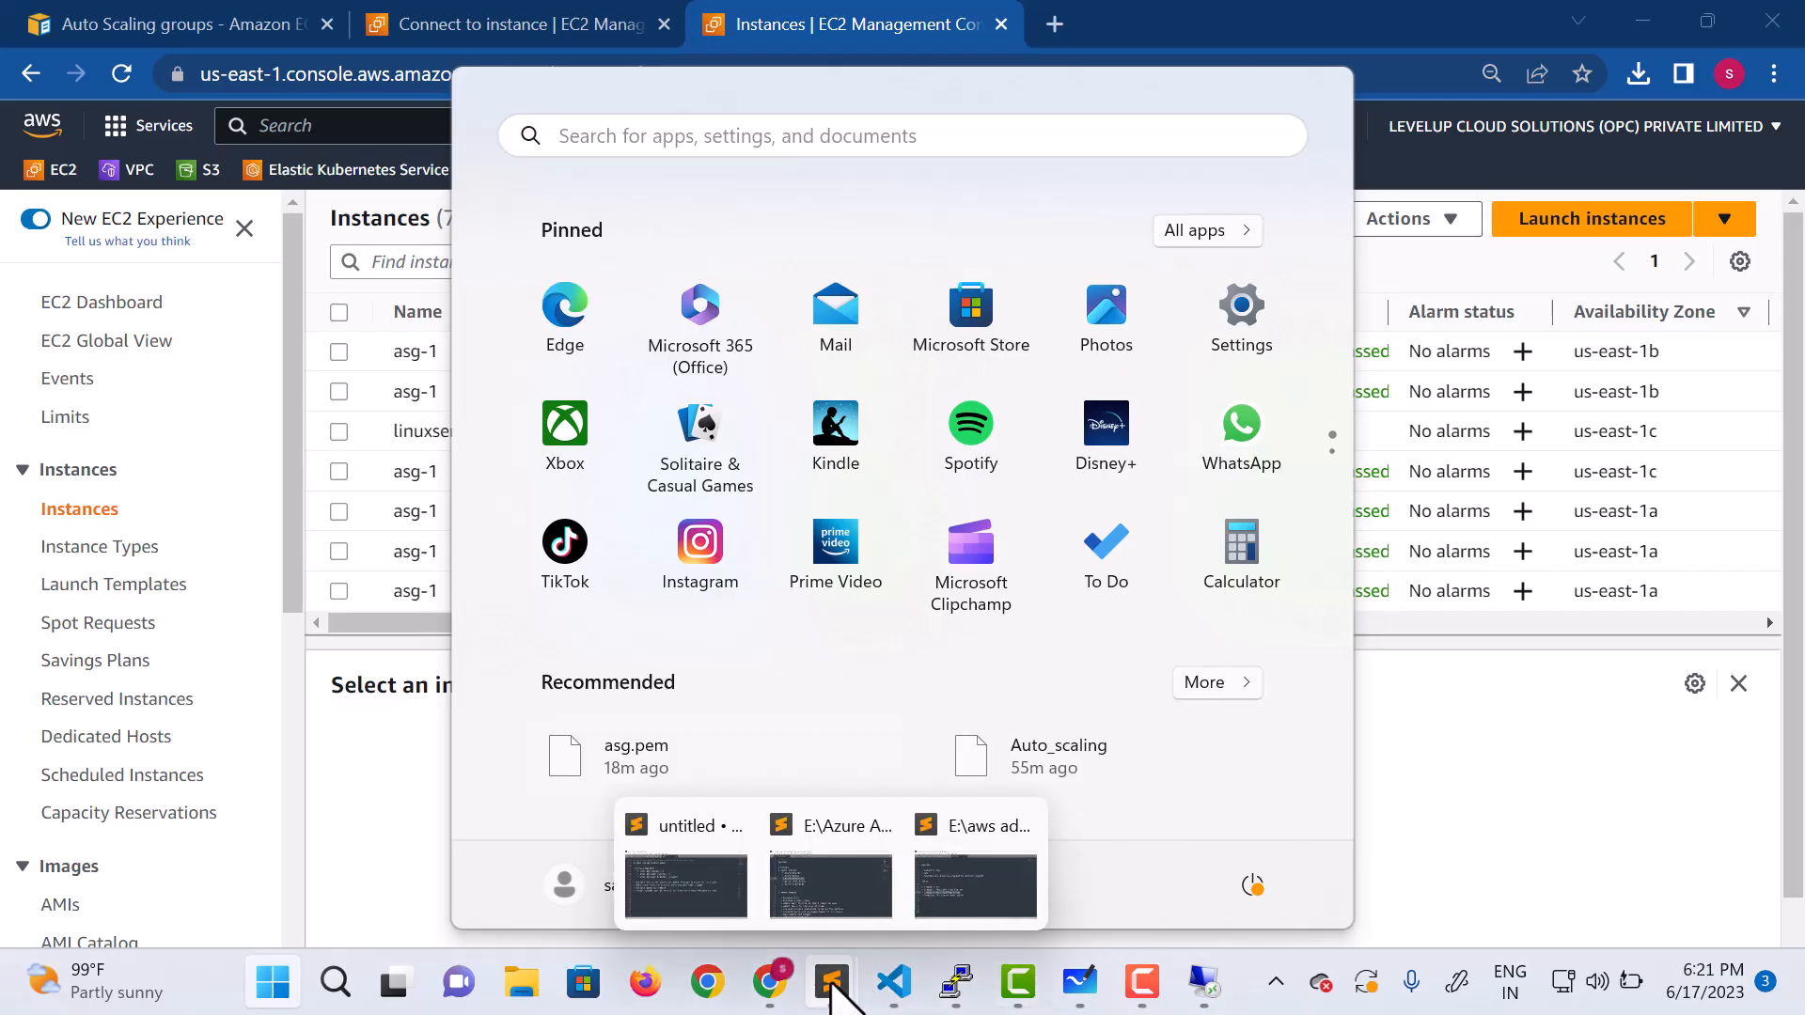
{"action": "left_click", "coordinate": [933, 908]}
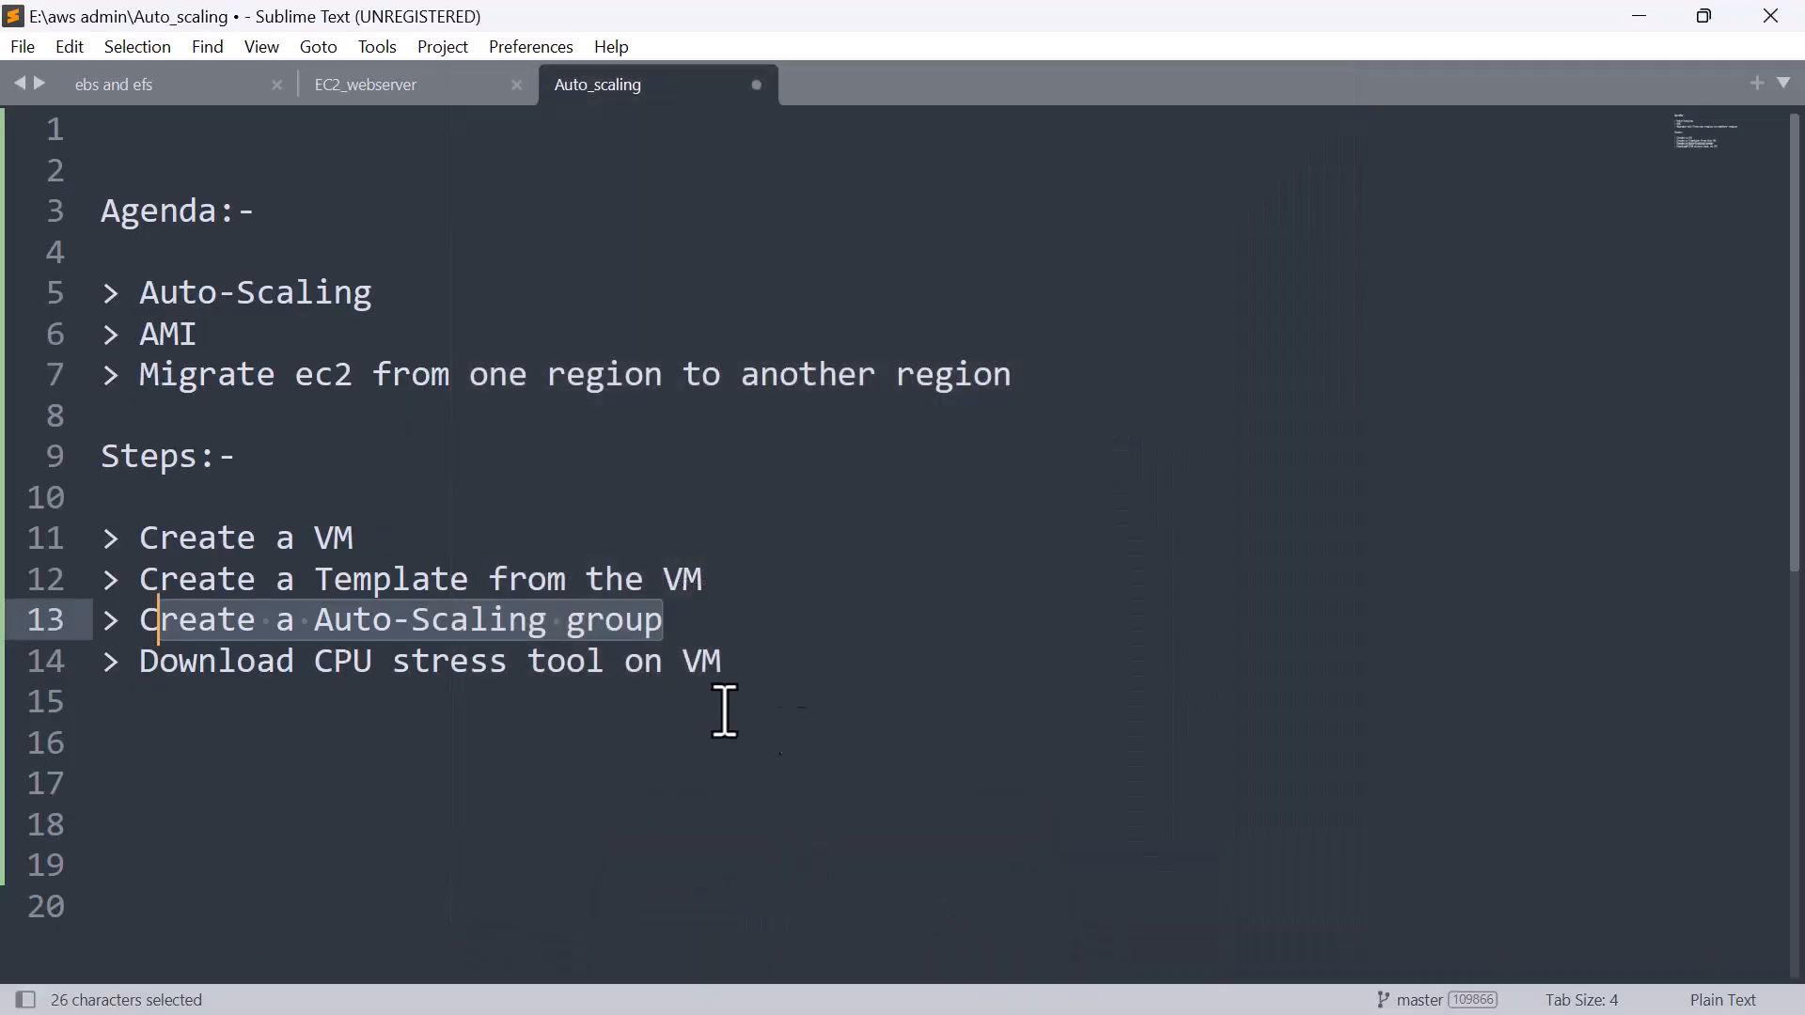
- Review the ASG_AMI board in Microsoft Whiteboard down to the scaling options, and return to the Auto_scaling notes
{"action": "key", "text": "super"}
{"action": "mouse_move", "coordinate": [909, 978]}
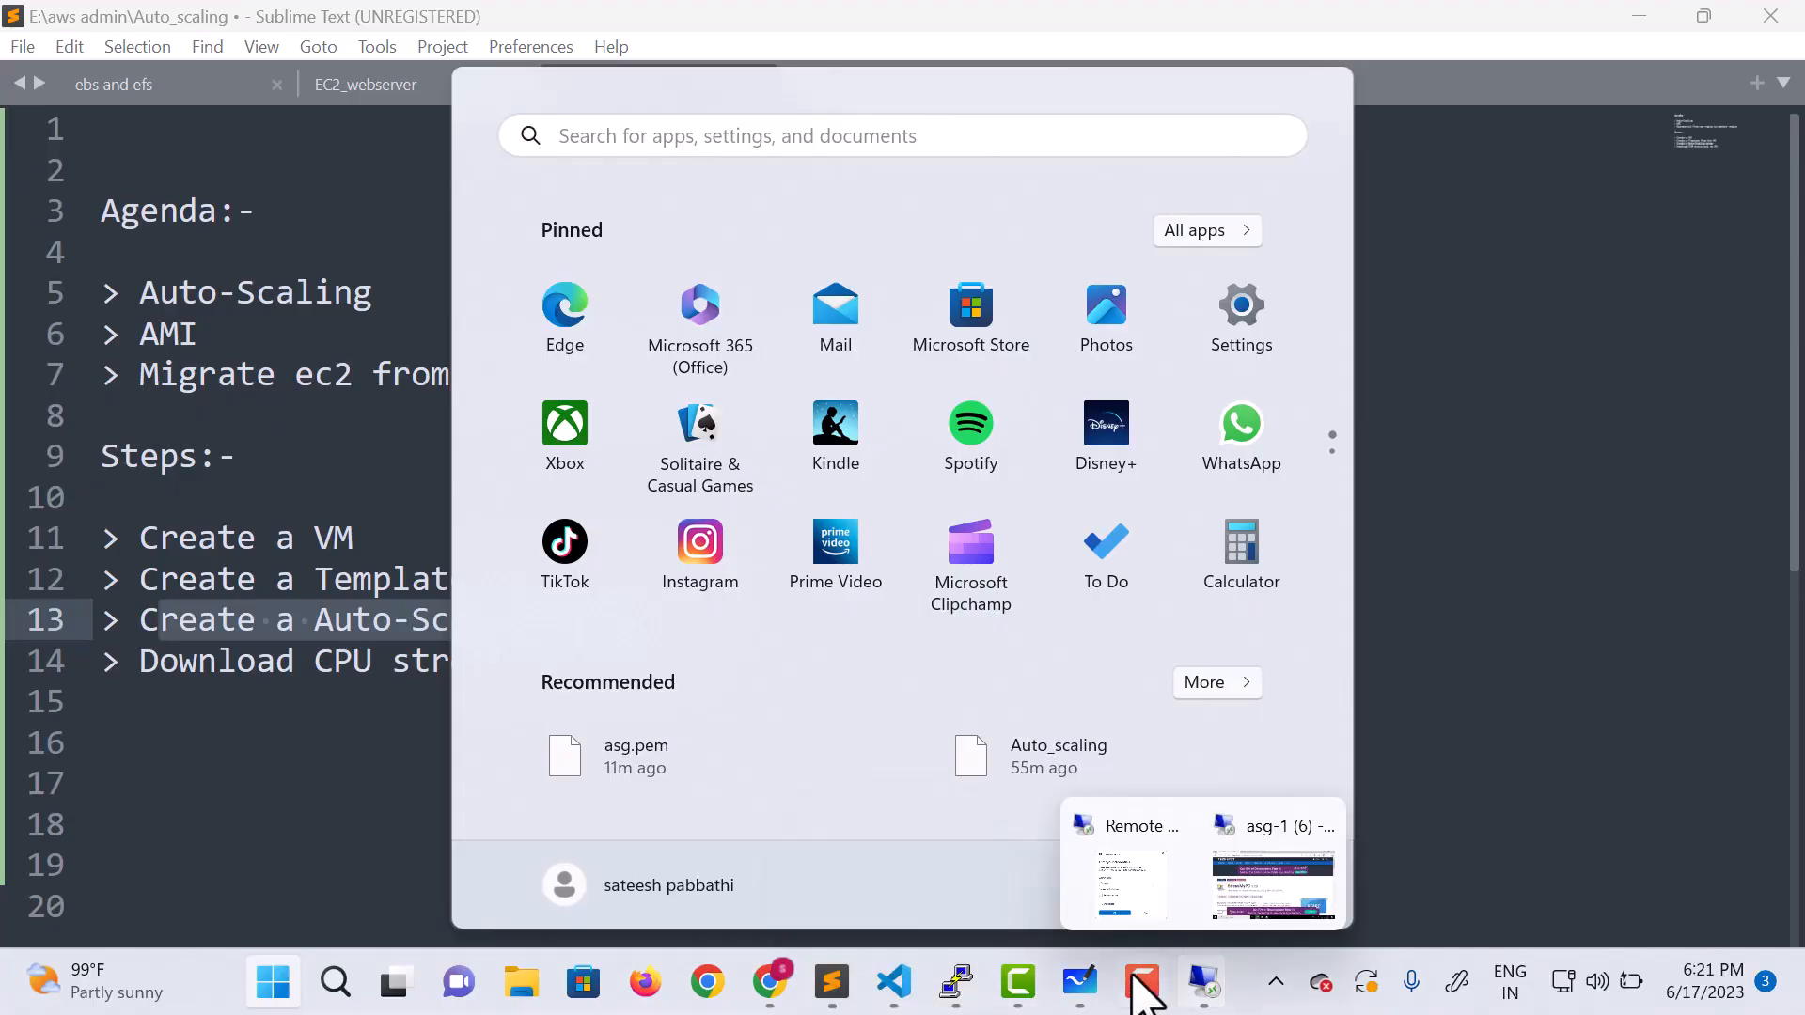
{"action": "left_click", "coordinate": [1048, 910]}
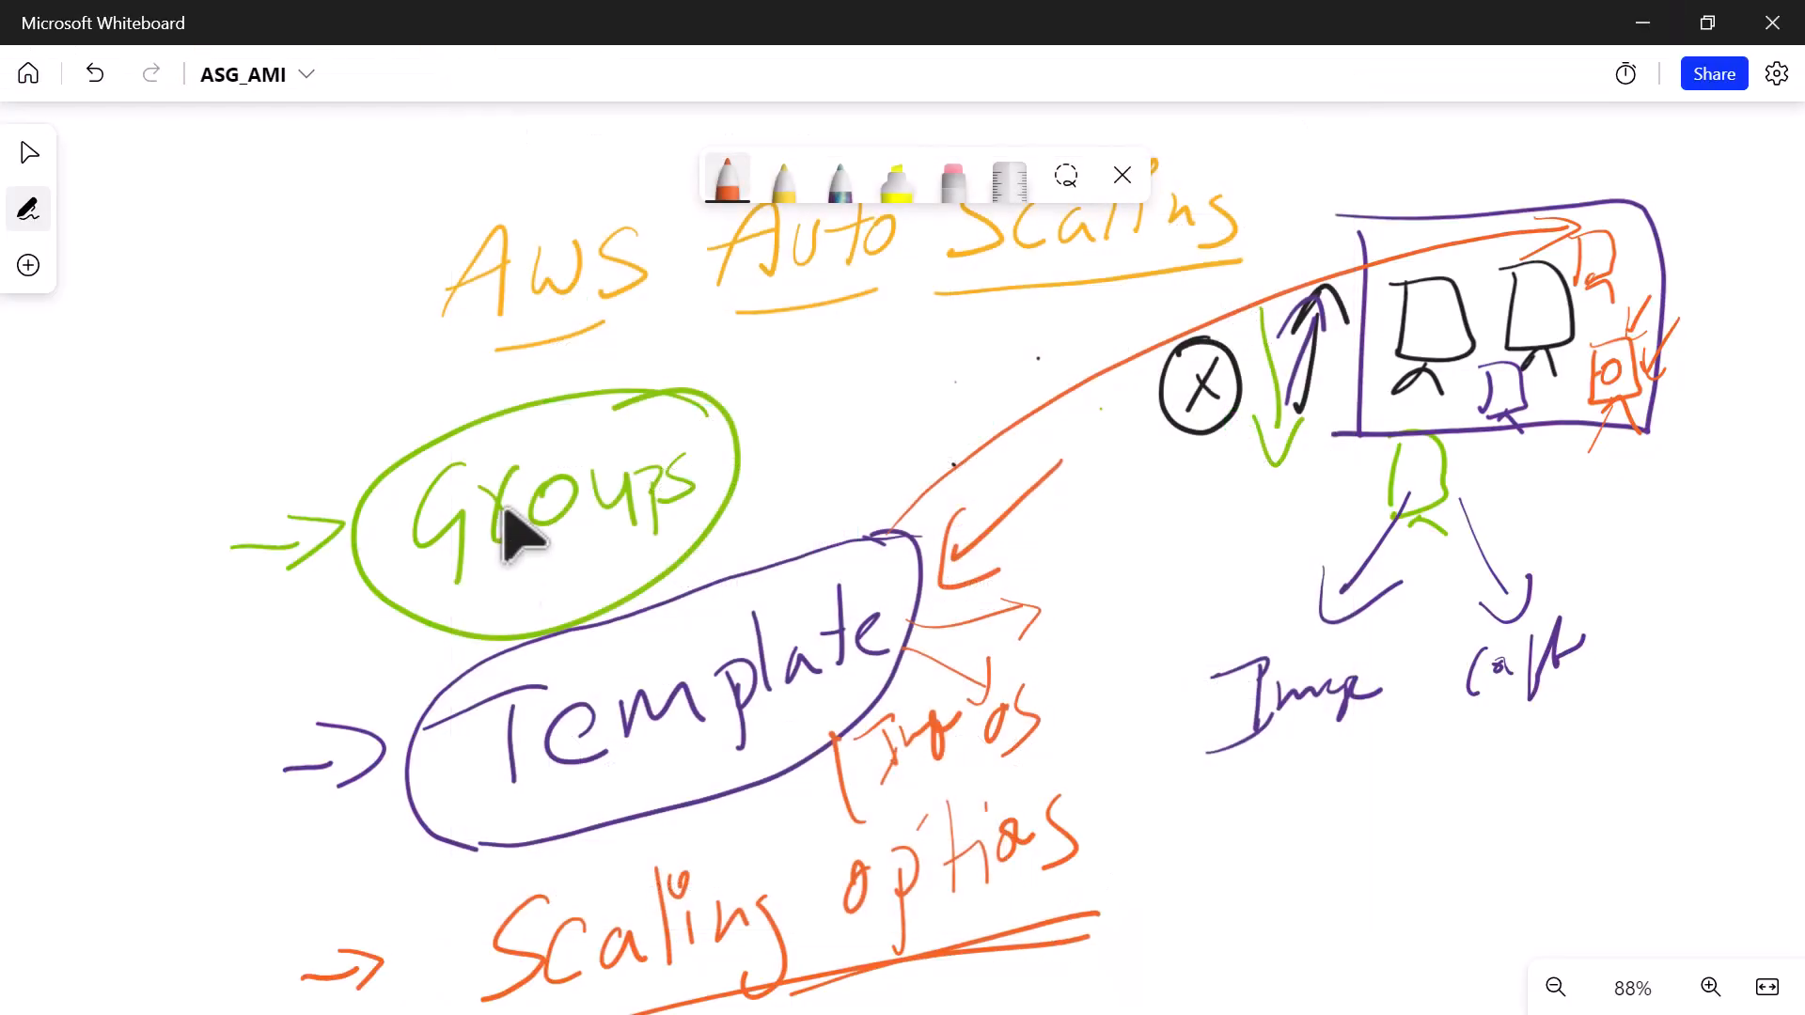
{"action": "scroll", "coordinate": [695, 545], "scroll_direction": "down", "scroll_amount": 3}
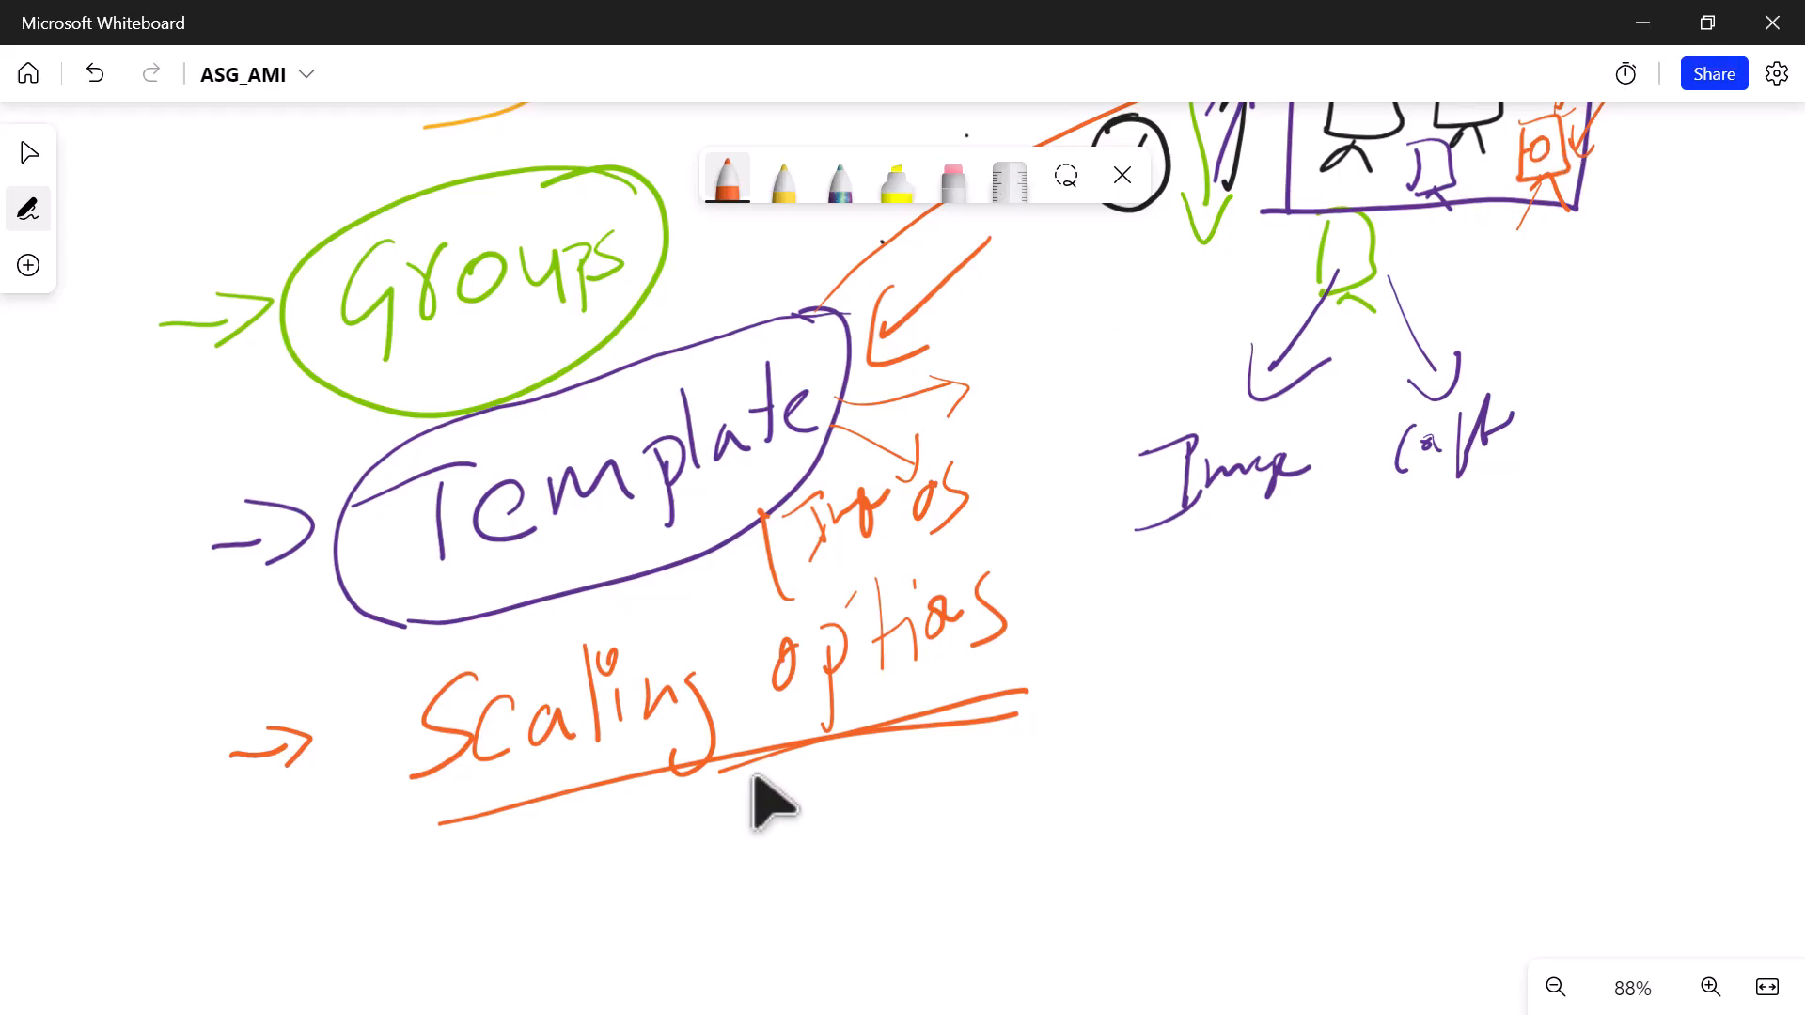
{"action": "left_click", "coordinate": [1631, 24]}
- Extend the AMI line in the agenda with "- Amazom machine image"
{"action": "scroll", "coordinate": [504, 786], "scroll_direction": "down", "scroll_amount": 2}
{"action": "left_click_drag", "start_coordinate": [202, 265], "coordinate": [156, 275]}
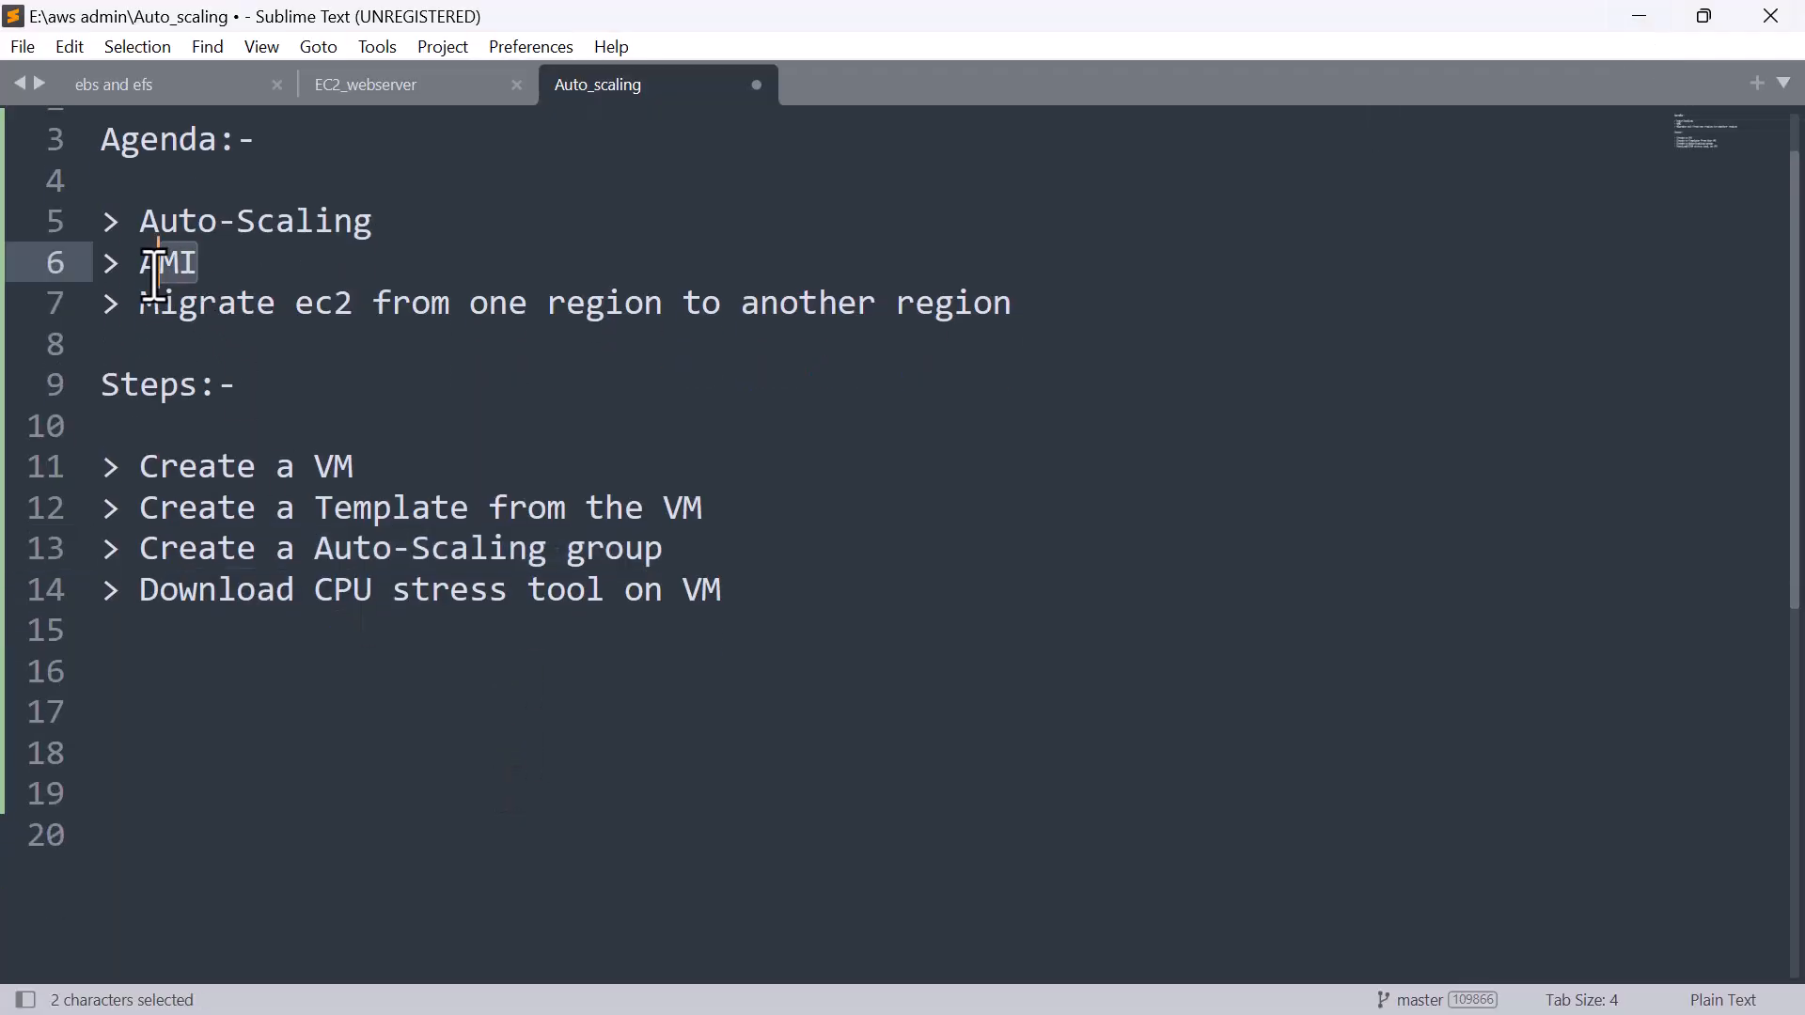
{"action": "left_click", "coordinate": [234, 279]}
{"action": "type", "text": "- Amzon"}
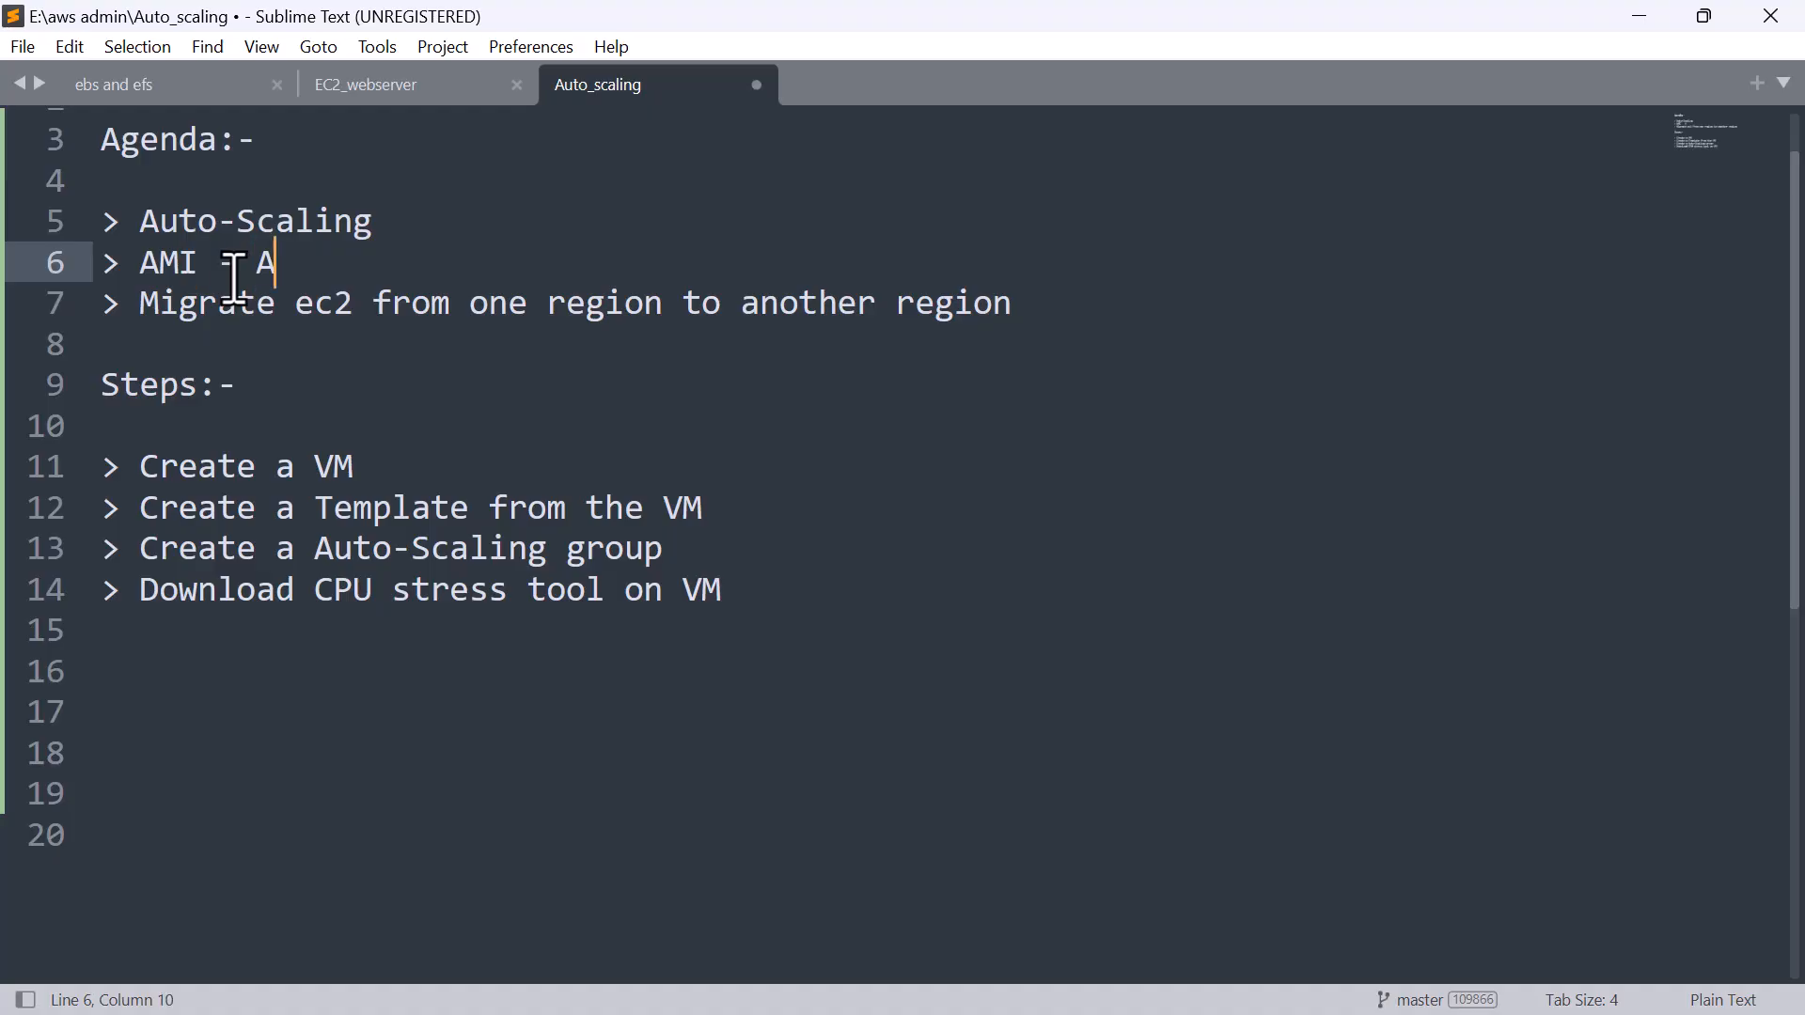
{"action": "key", "text": "BackSpace"}
{"action": "key", "text": "BackSpace"}
{"action": "key", "text": "BackSpace"}
{"action": "type", "text": "azom machine image"}
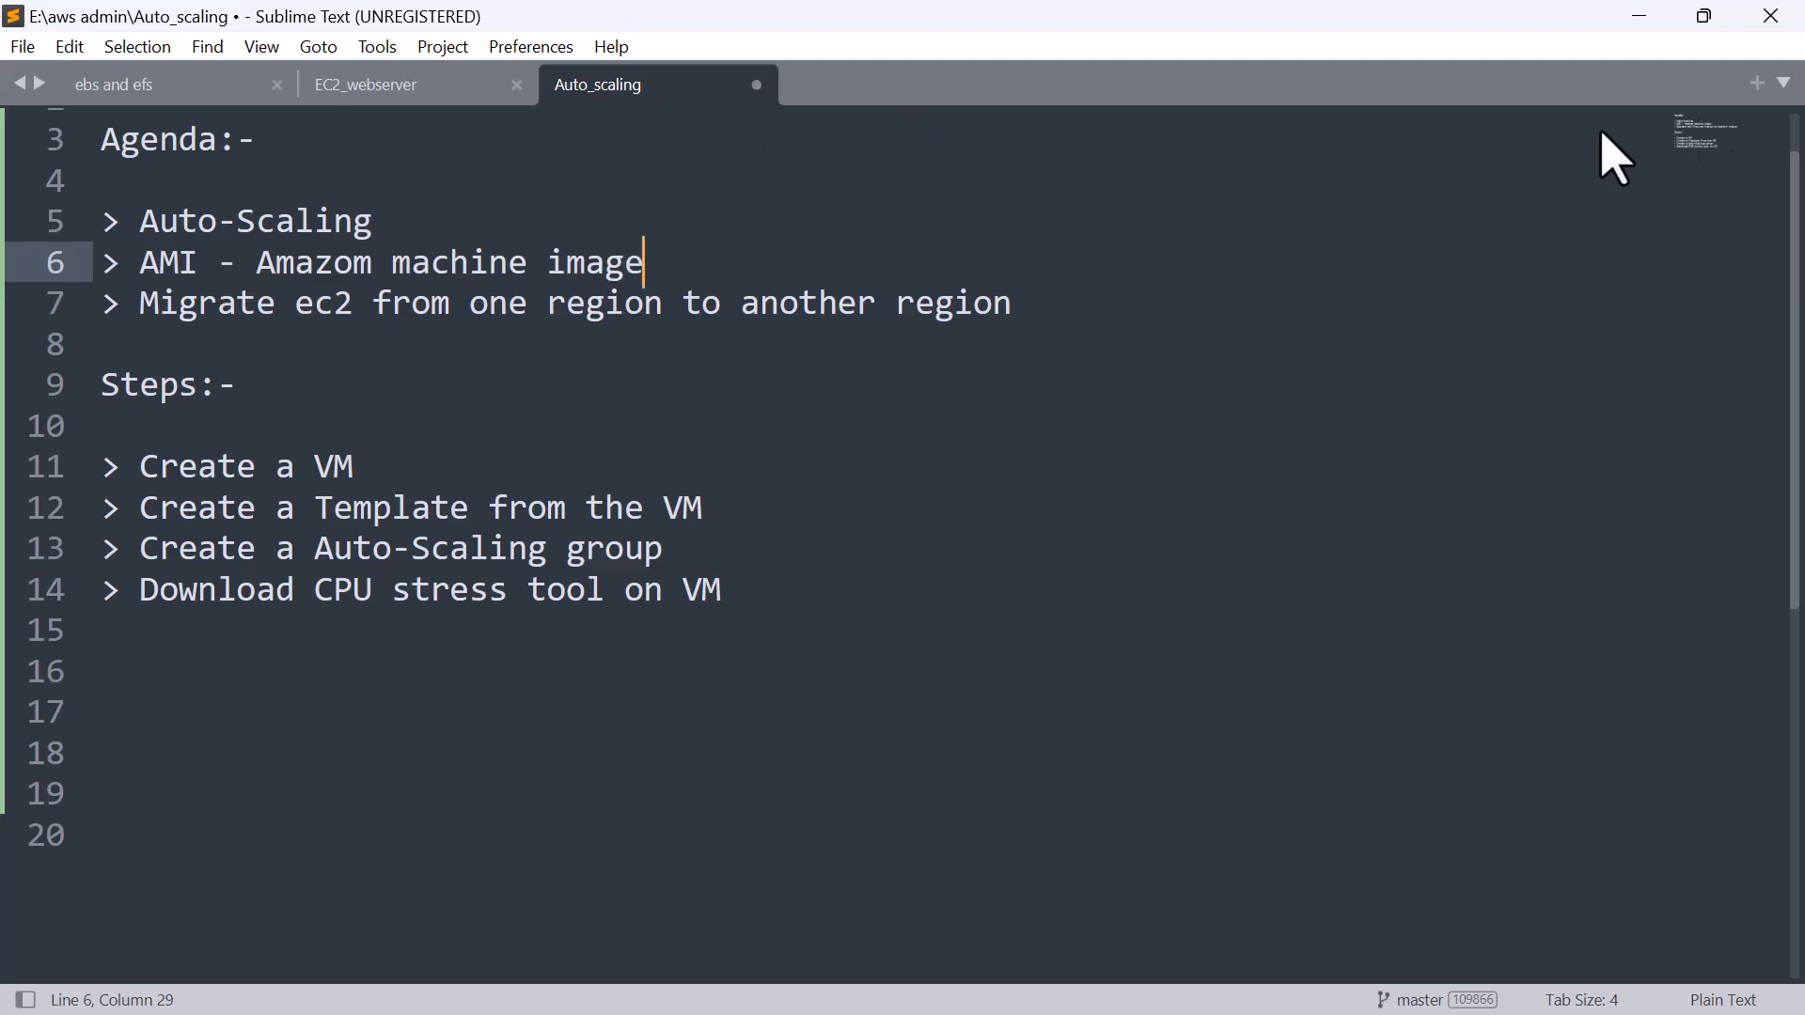
- Add the heading "AMI:-" below the Steps list, with blank lines before and after it
{"action": "left_click", "coordinate": [891, 590]}
{"action": "key", "text": "Return"}
{"action": "key", "text": "Return"}
{"action": "key", "text": "Return"}
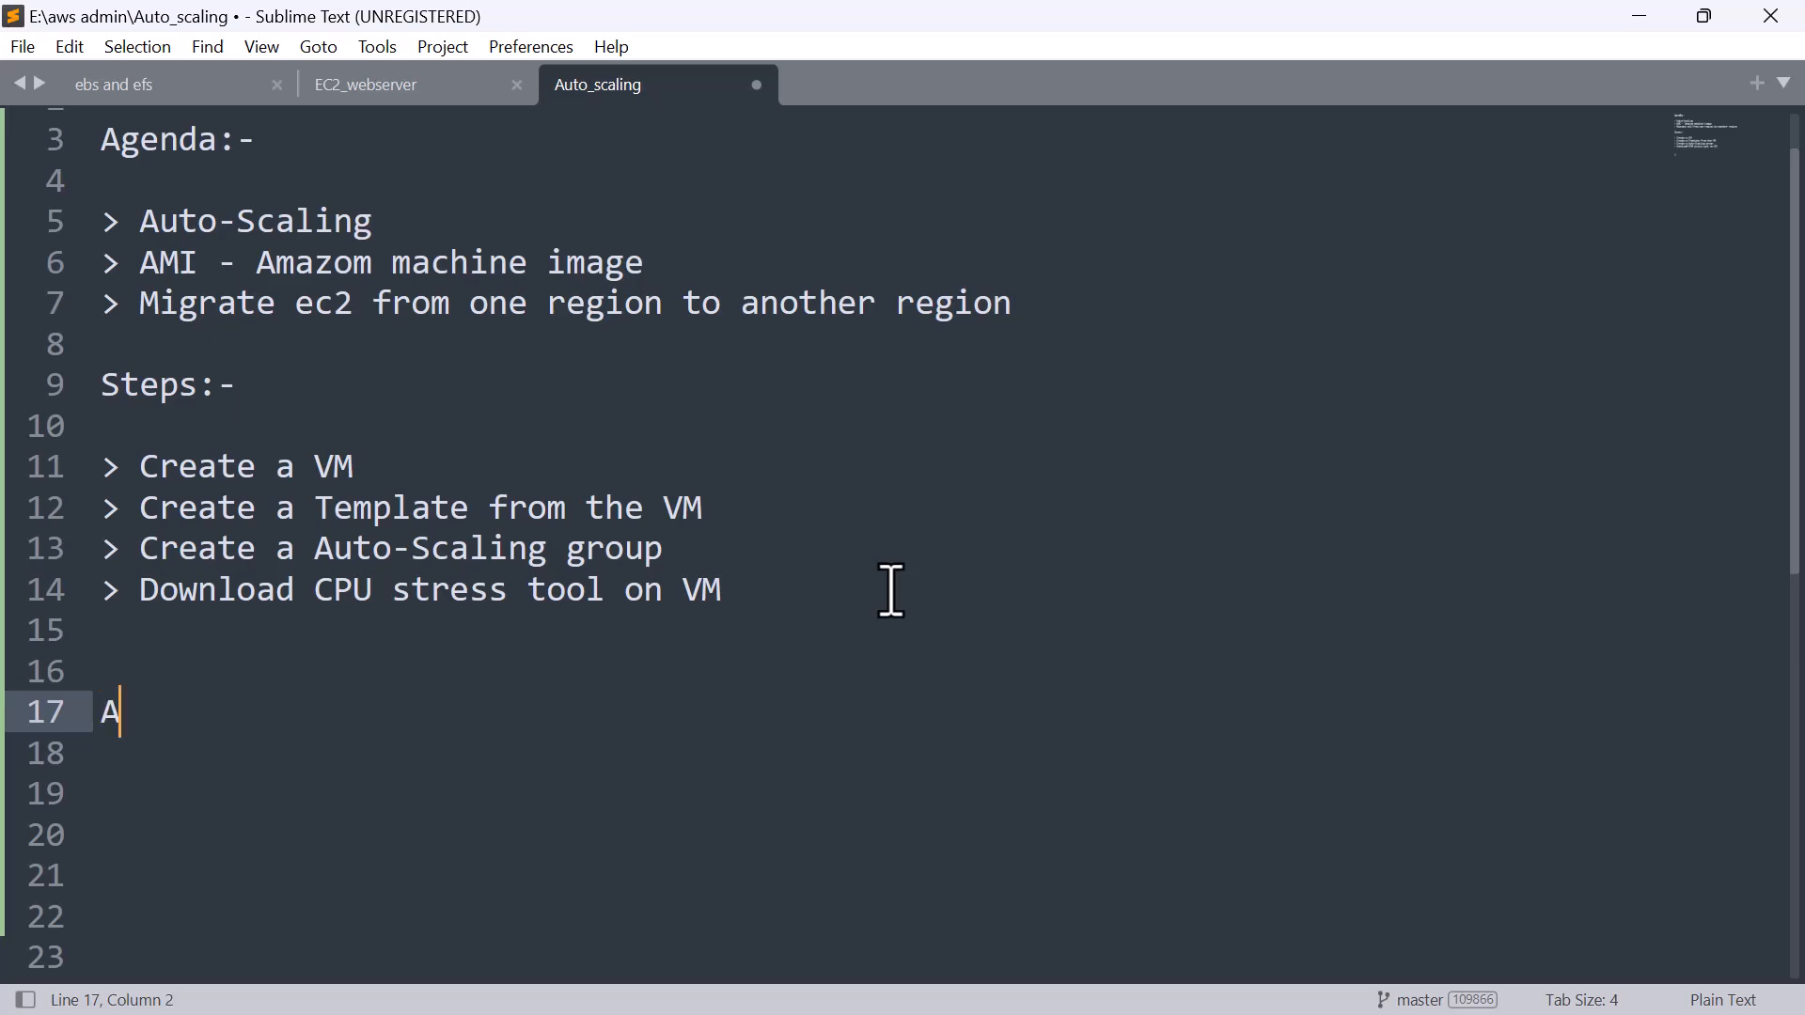
{"action": "type", "text": "AMI:-"}
{"action": "key", "text": "Return"}
{"action": "key", "text": "Return"}
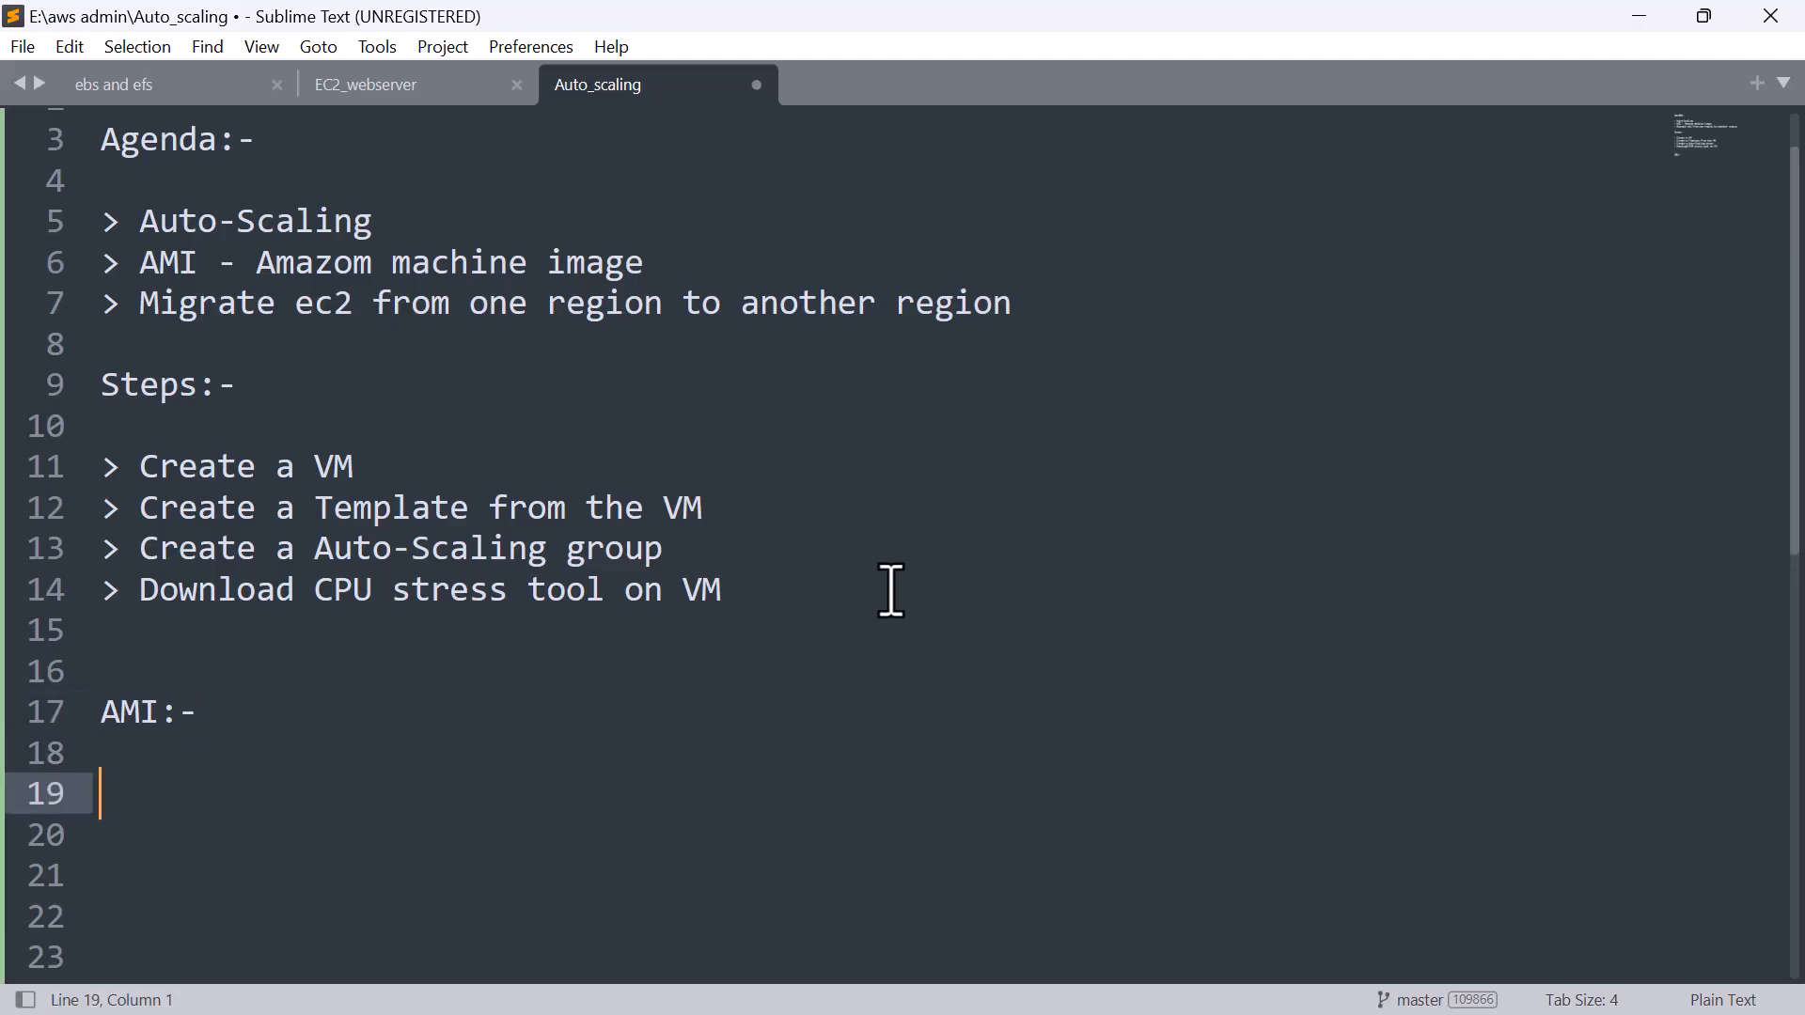
- List "> My AMI", "> Marketplace", "> Community AMI" and "> Quickstarts" on separate lines under the AMI heading
{"action": "type", "text": "> My AMI"}
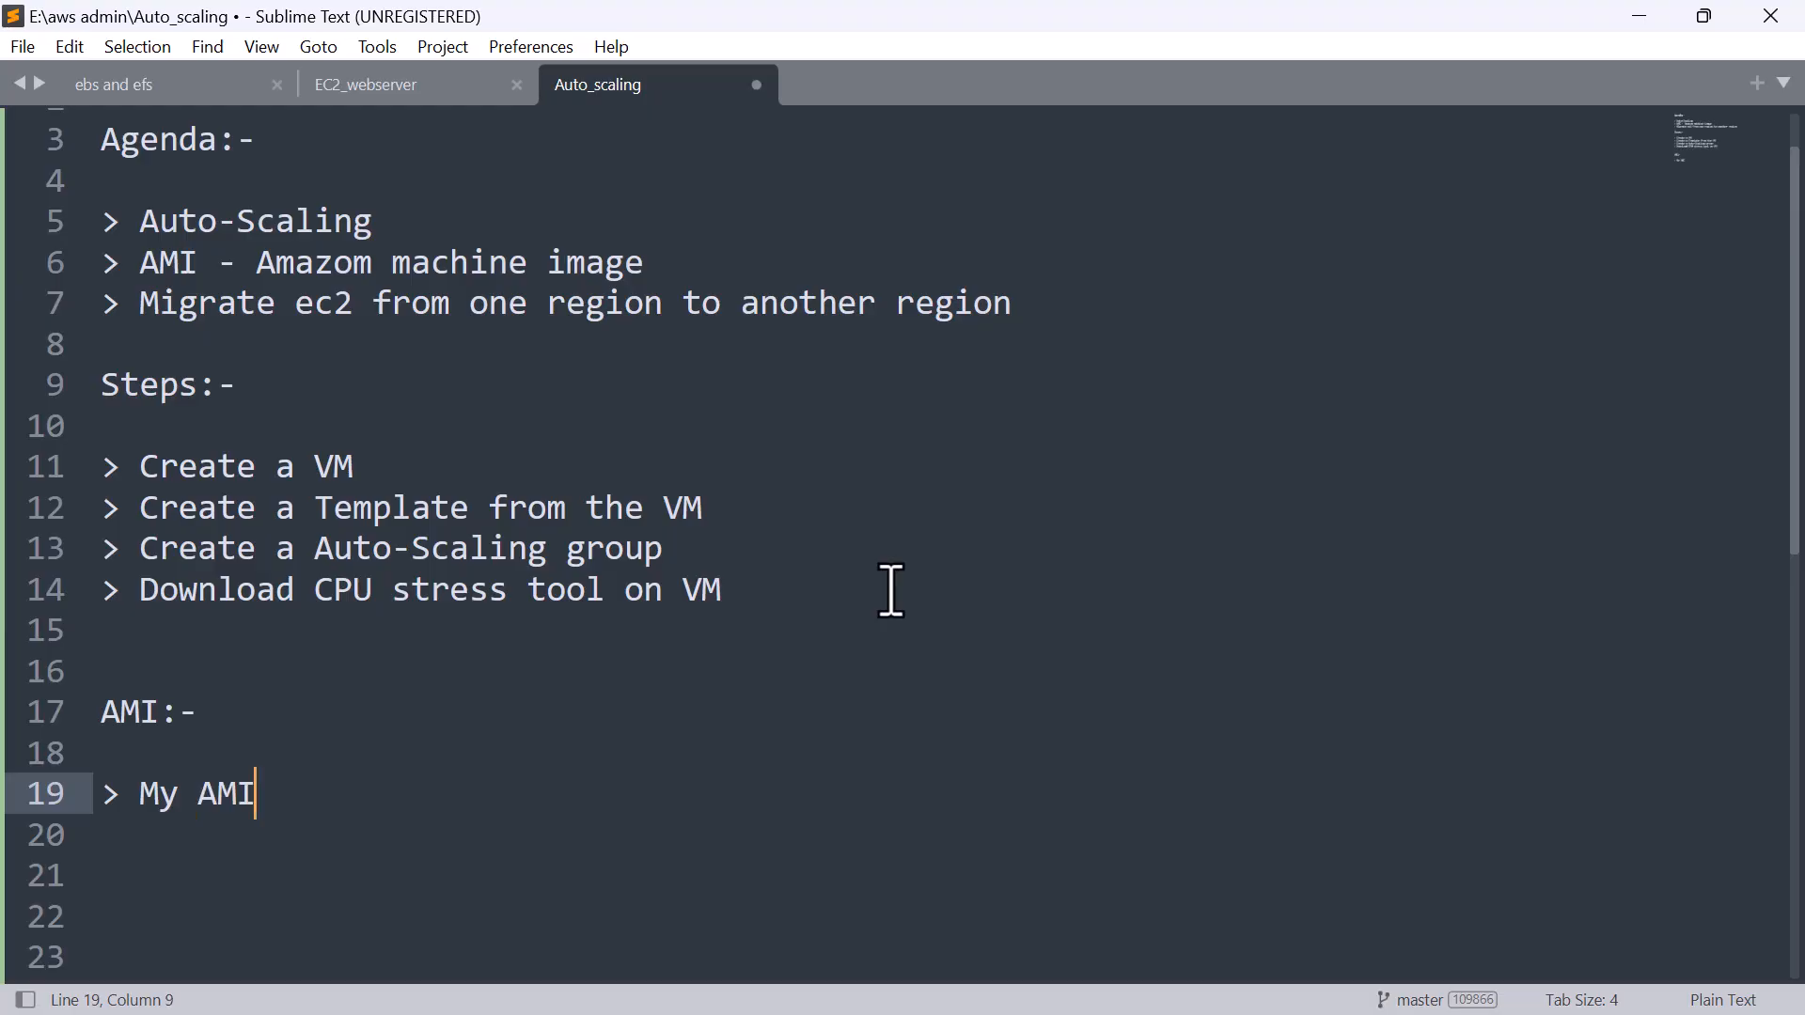
{"action": "key", "text": "Return"}
{"action": "type", "text": "> Marketplace"}
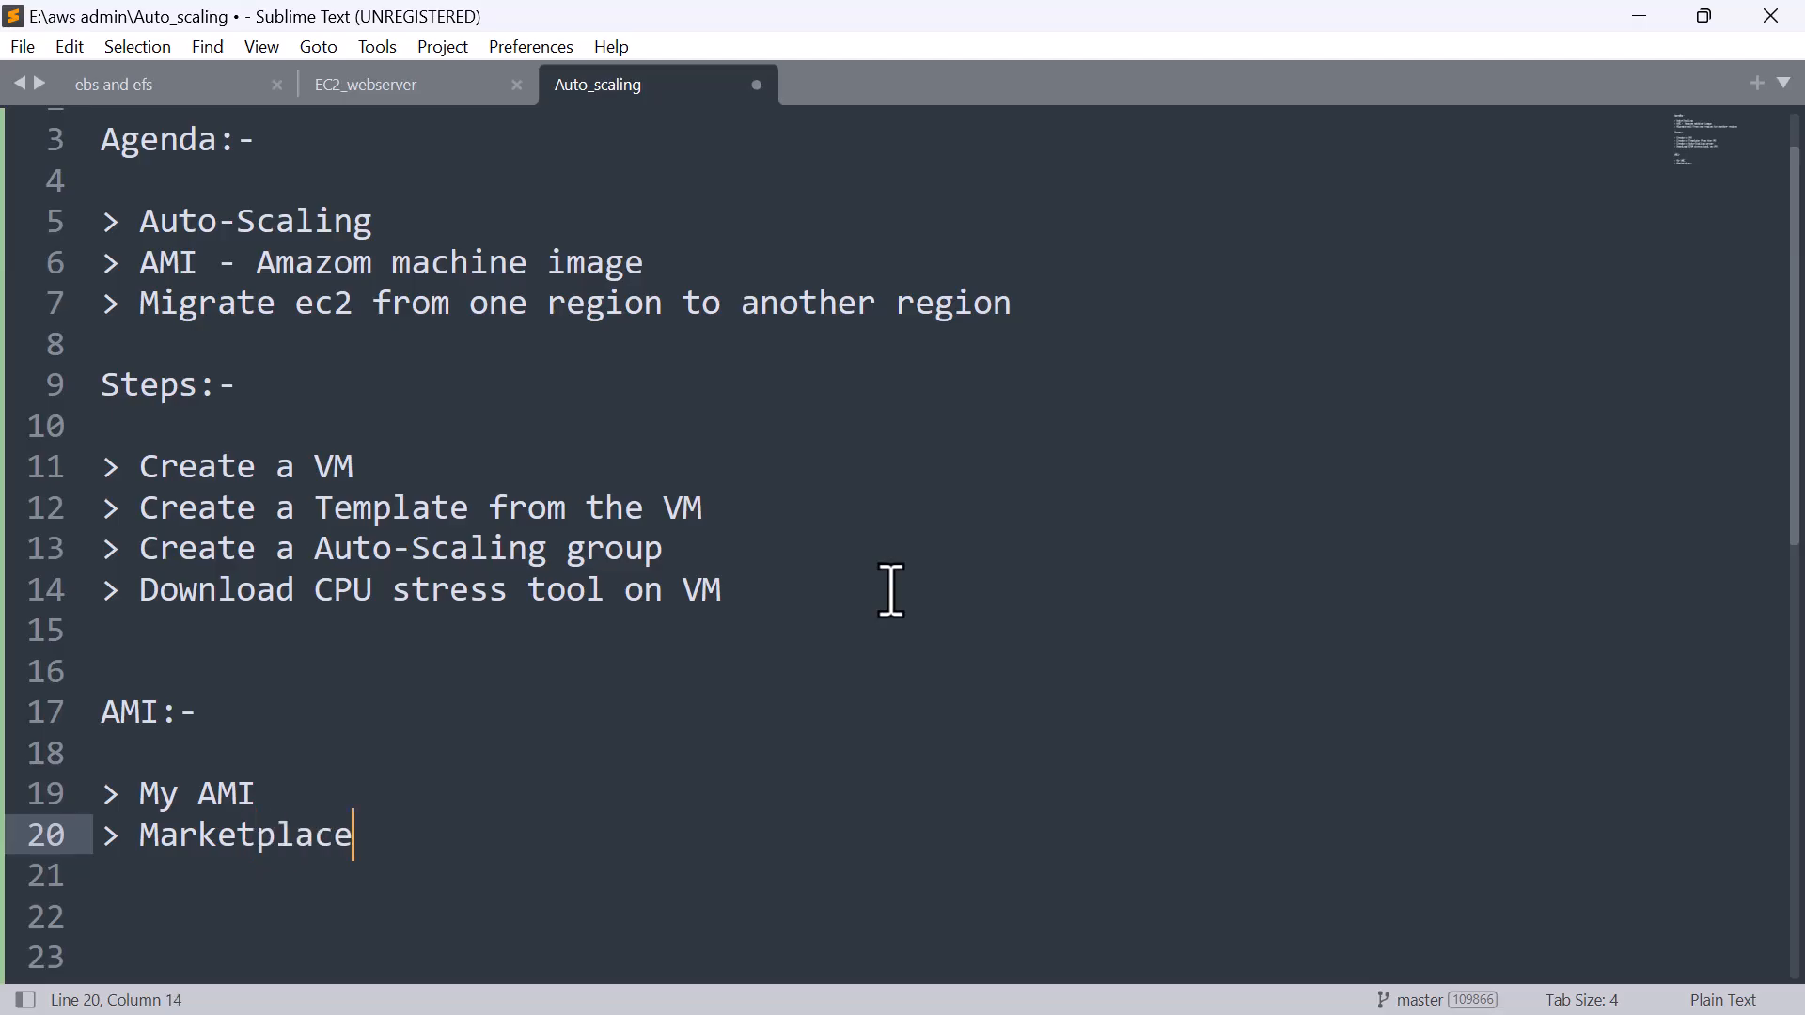
{"action": "key", "text": "Return"}
{"action": "type", "text": "> Community AM"}
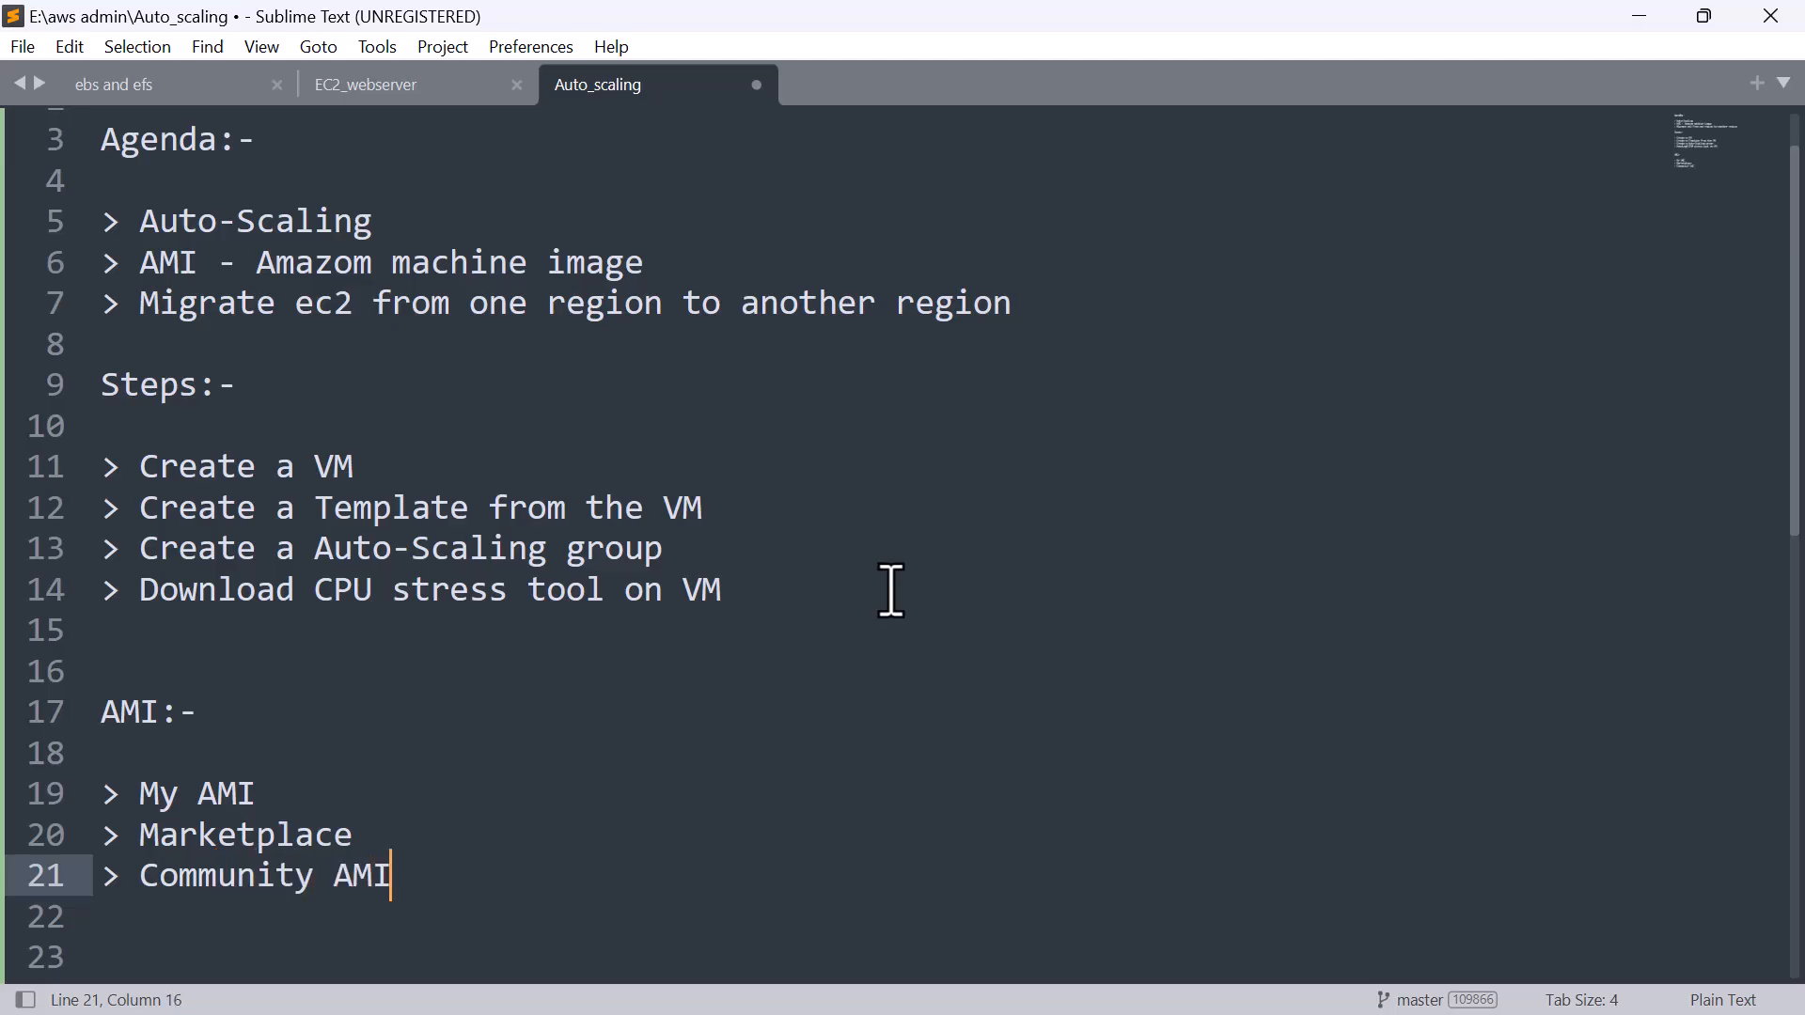
{"action": "type", "text": "I"}
{"action": "key", "text": "Return"}
{"action": "type", "text": "> Qu"}
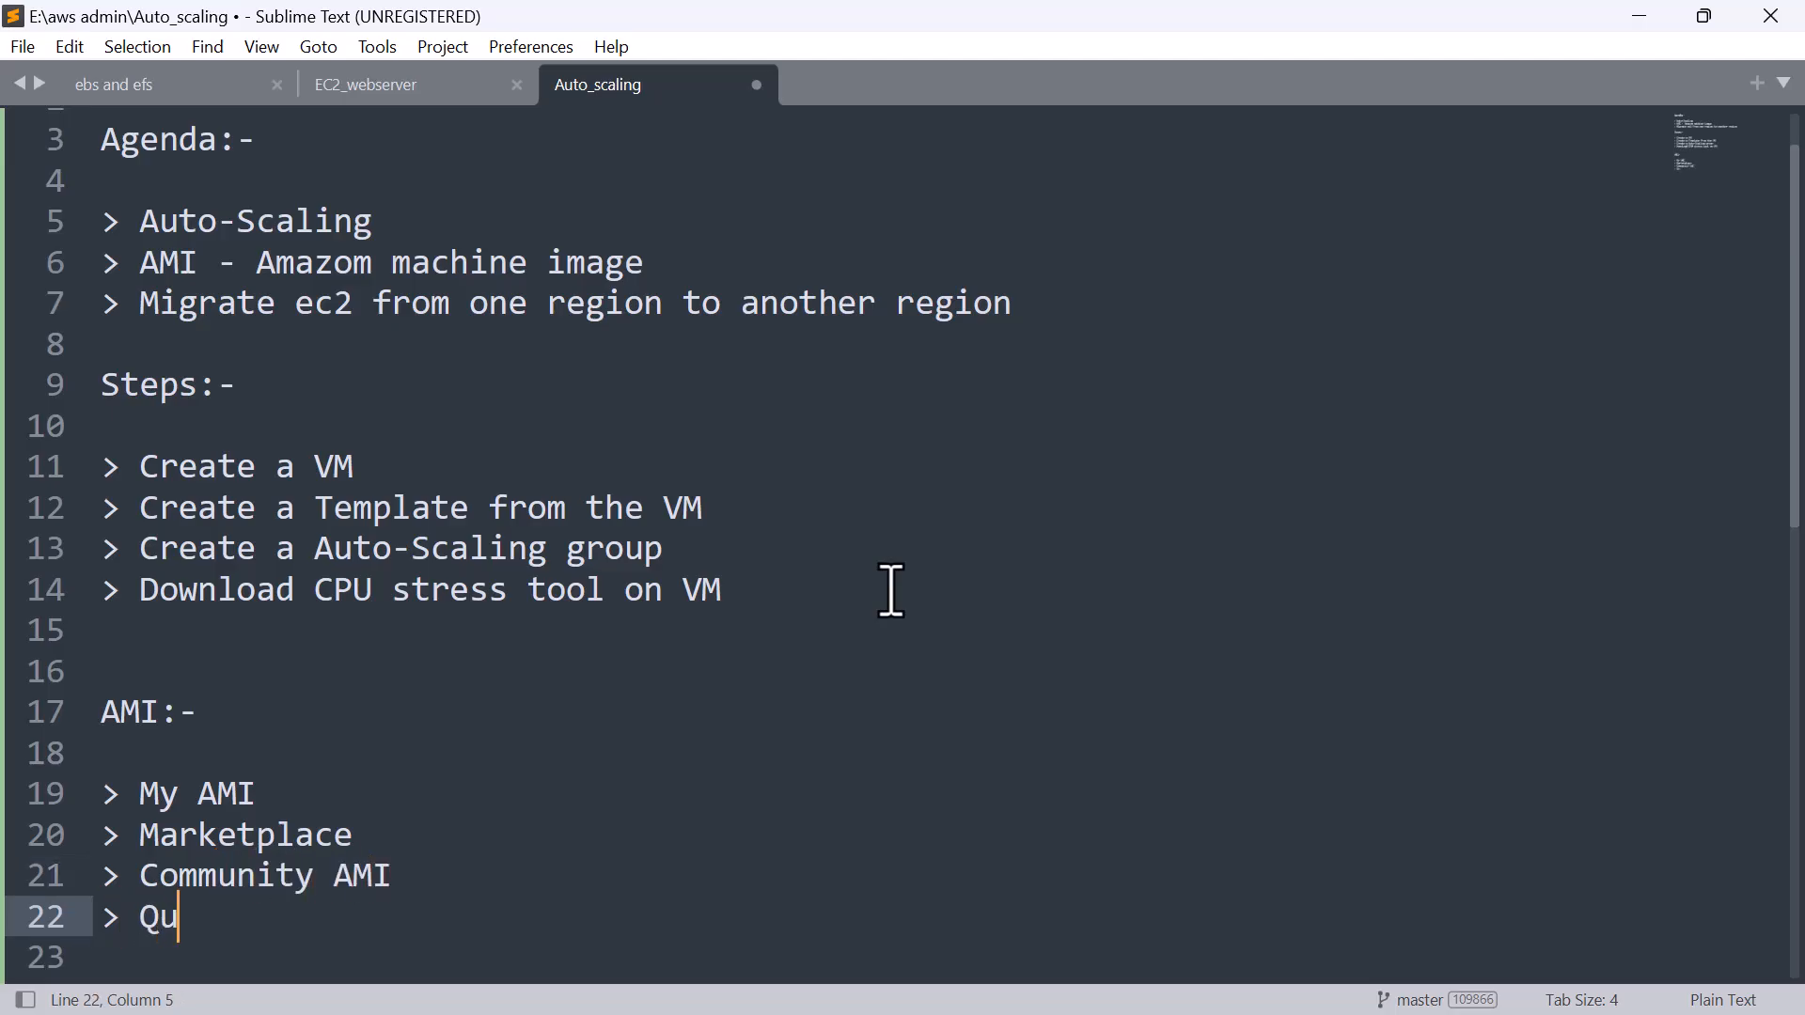
{"action": "type", "text": "ickstarts"}
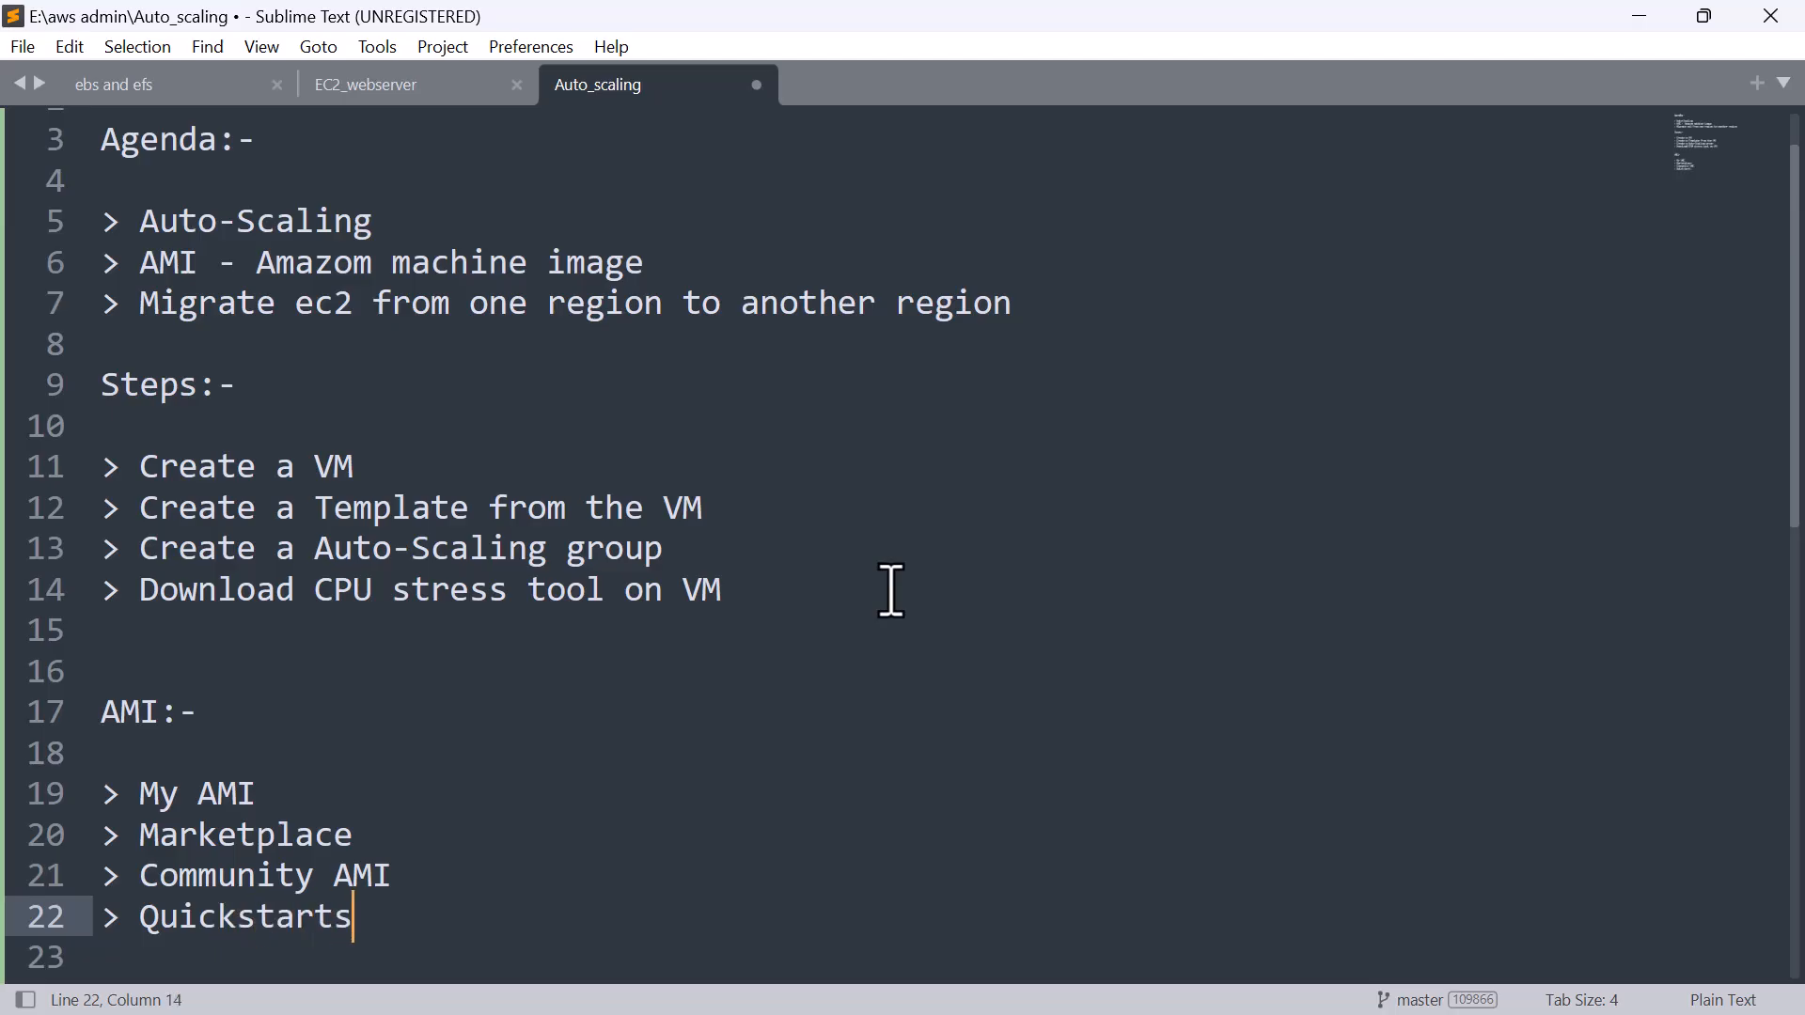
- Insert the indented line "> Our own image > Running EC2" beneath the "> My AMI" entry
{"action": "left_click", "coordinate": [308, 795]}
{"action": "key", "text": "Return"}
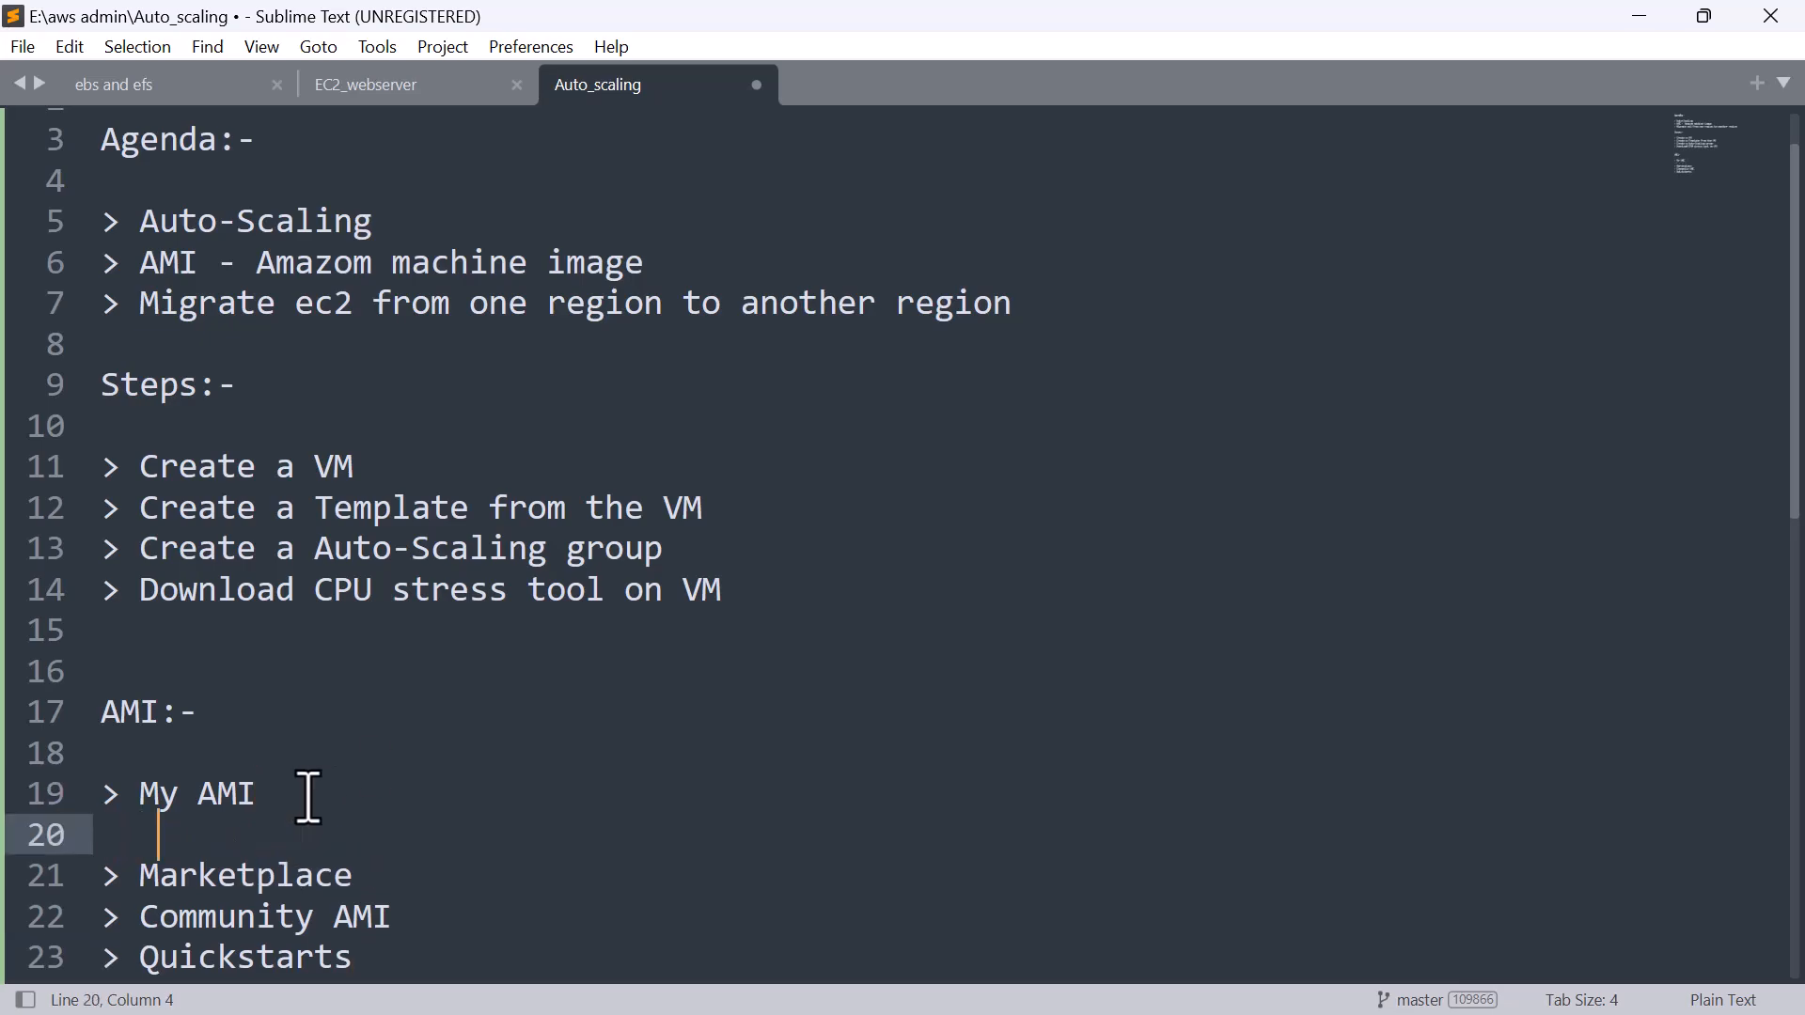
{"action": "type", "text": "> Our own image "}
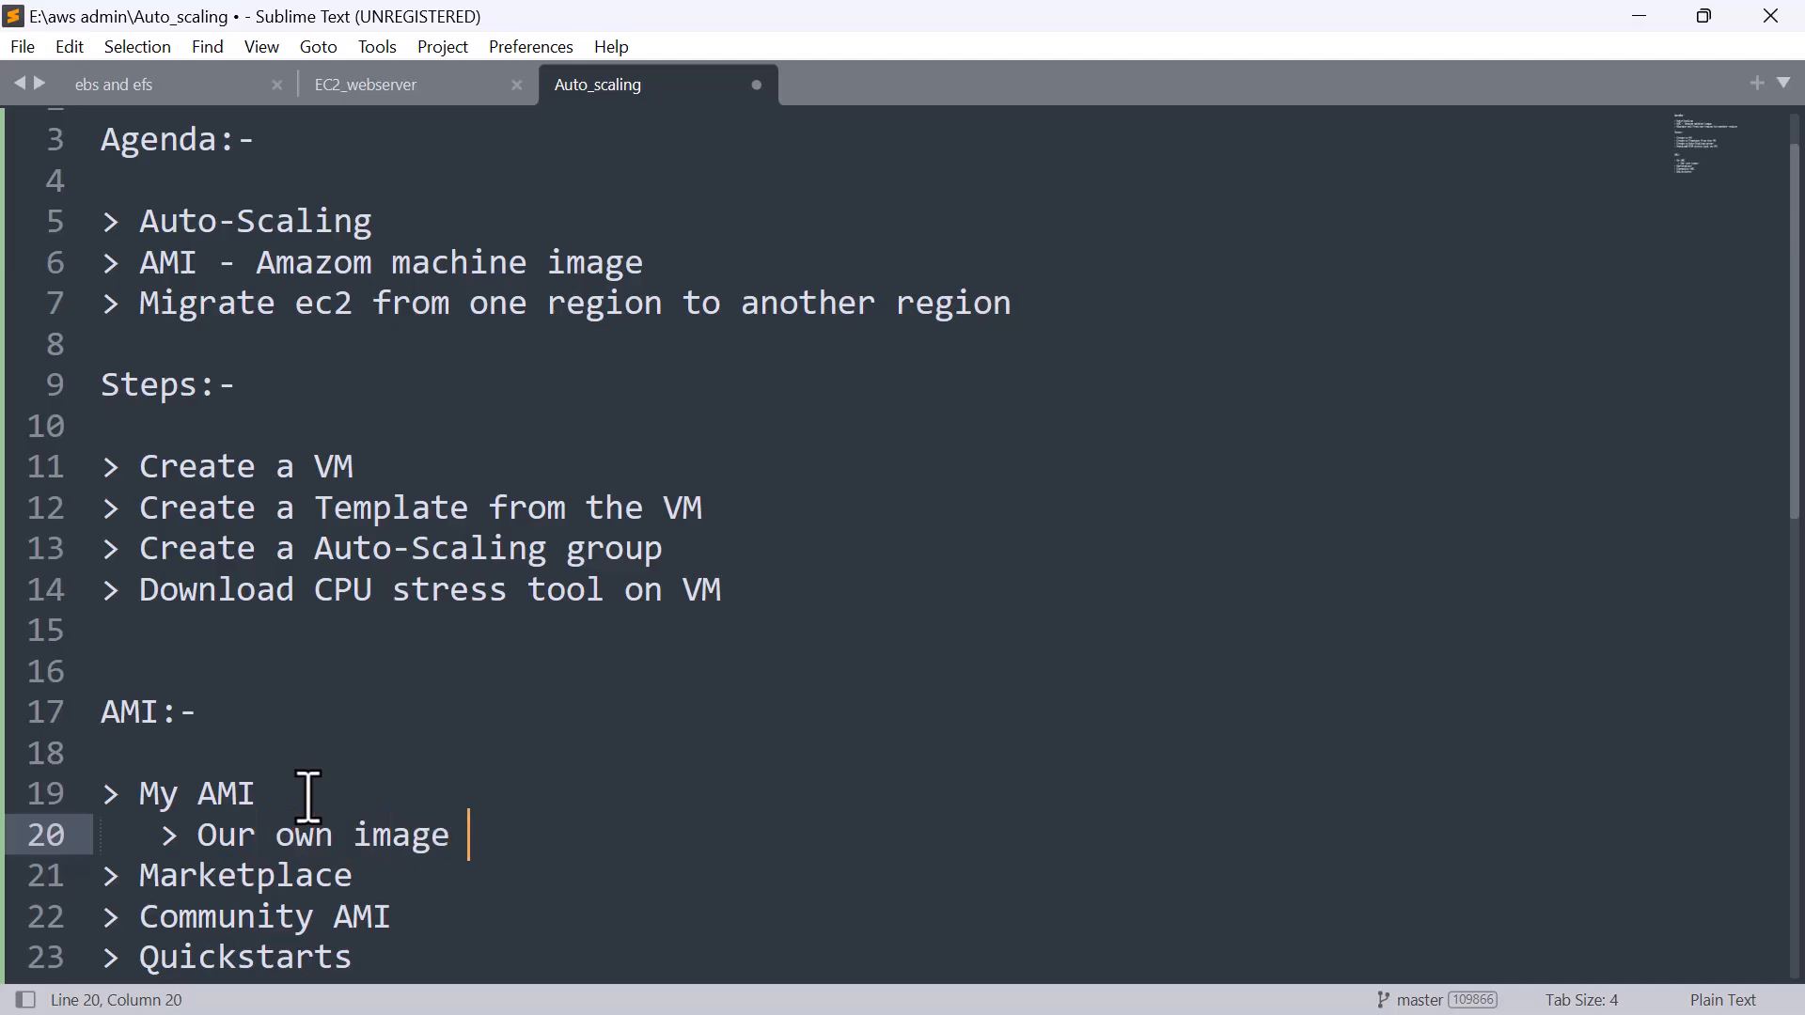
{"action": "type", "text": "> Running EC"}
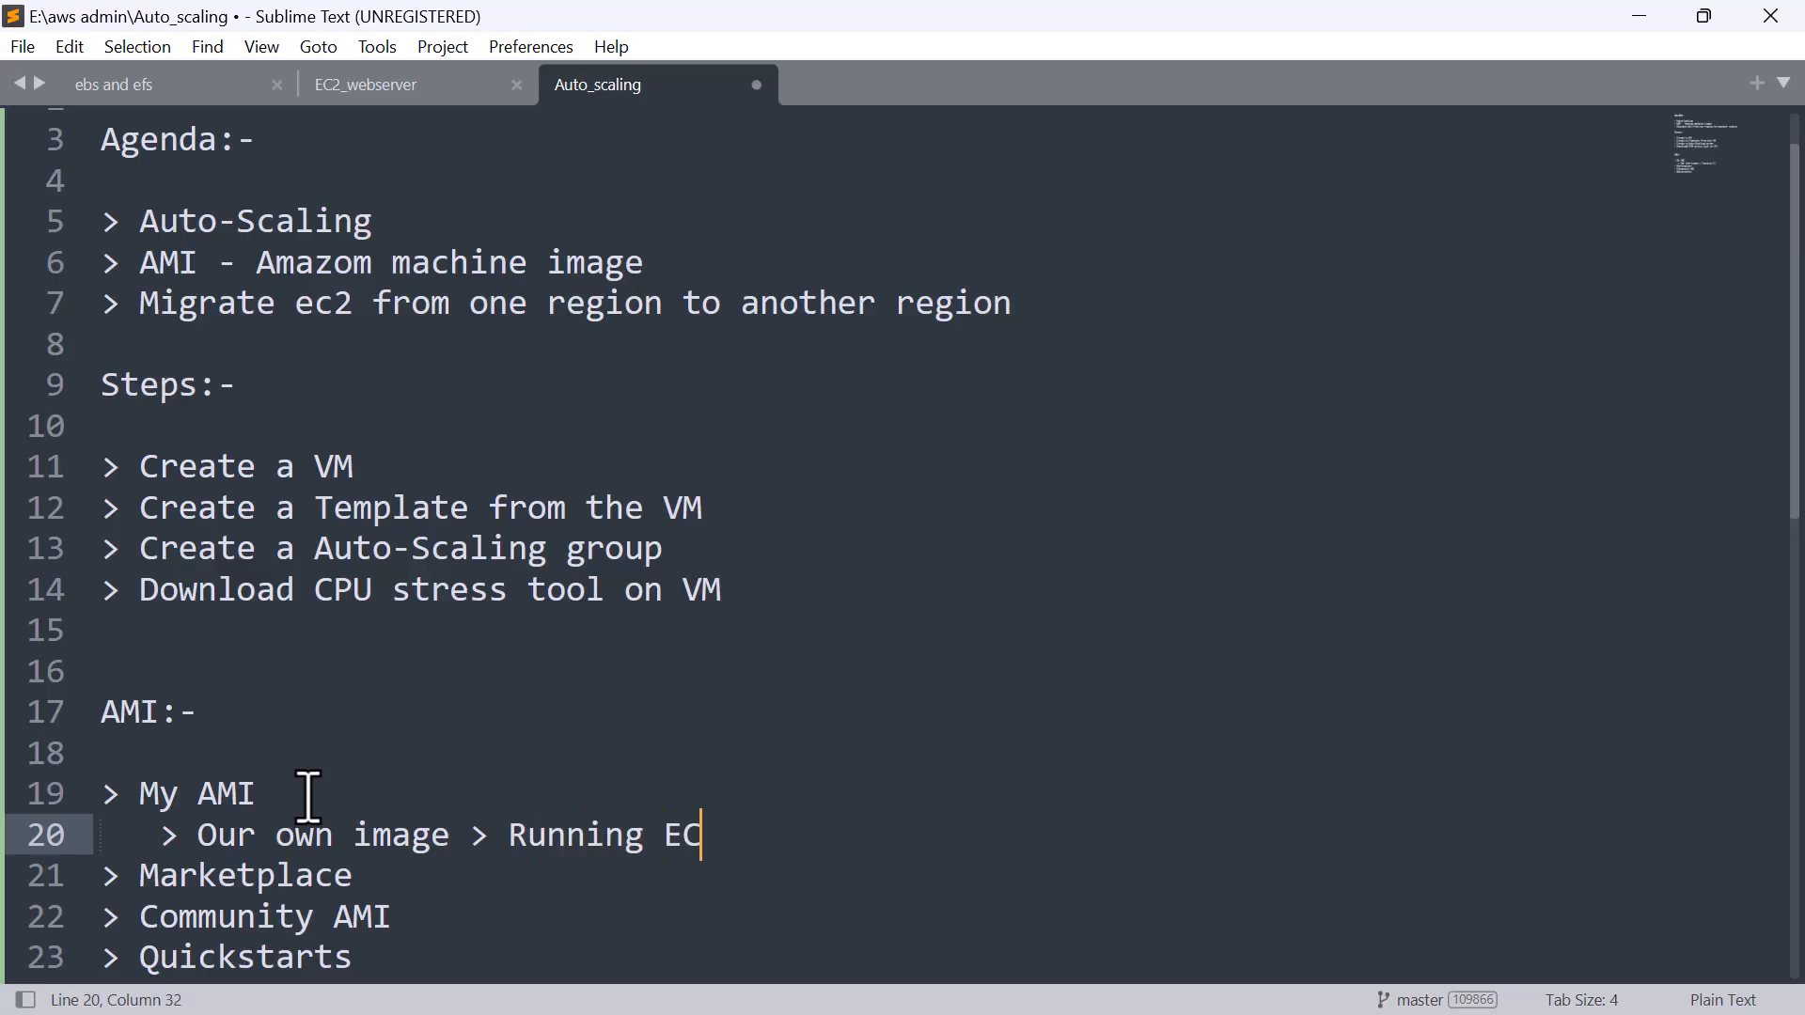
{"action": "type", "text": "@"}
{"action": "key", "text": "BackSpace"}
{"action": "type", "text": "2"}
{"action": "scroll", "coordinate": [428, 816], "scroll_direction": "down", "scroll_amount": 2}
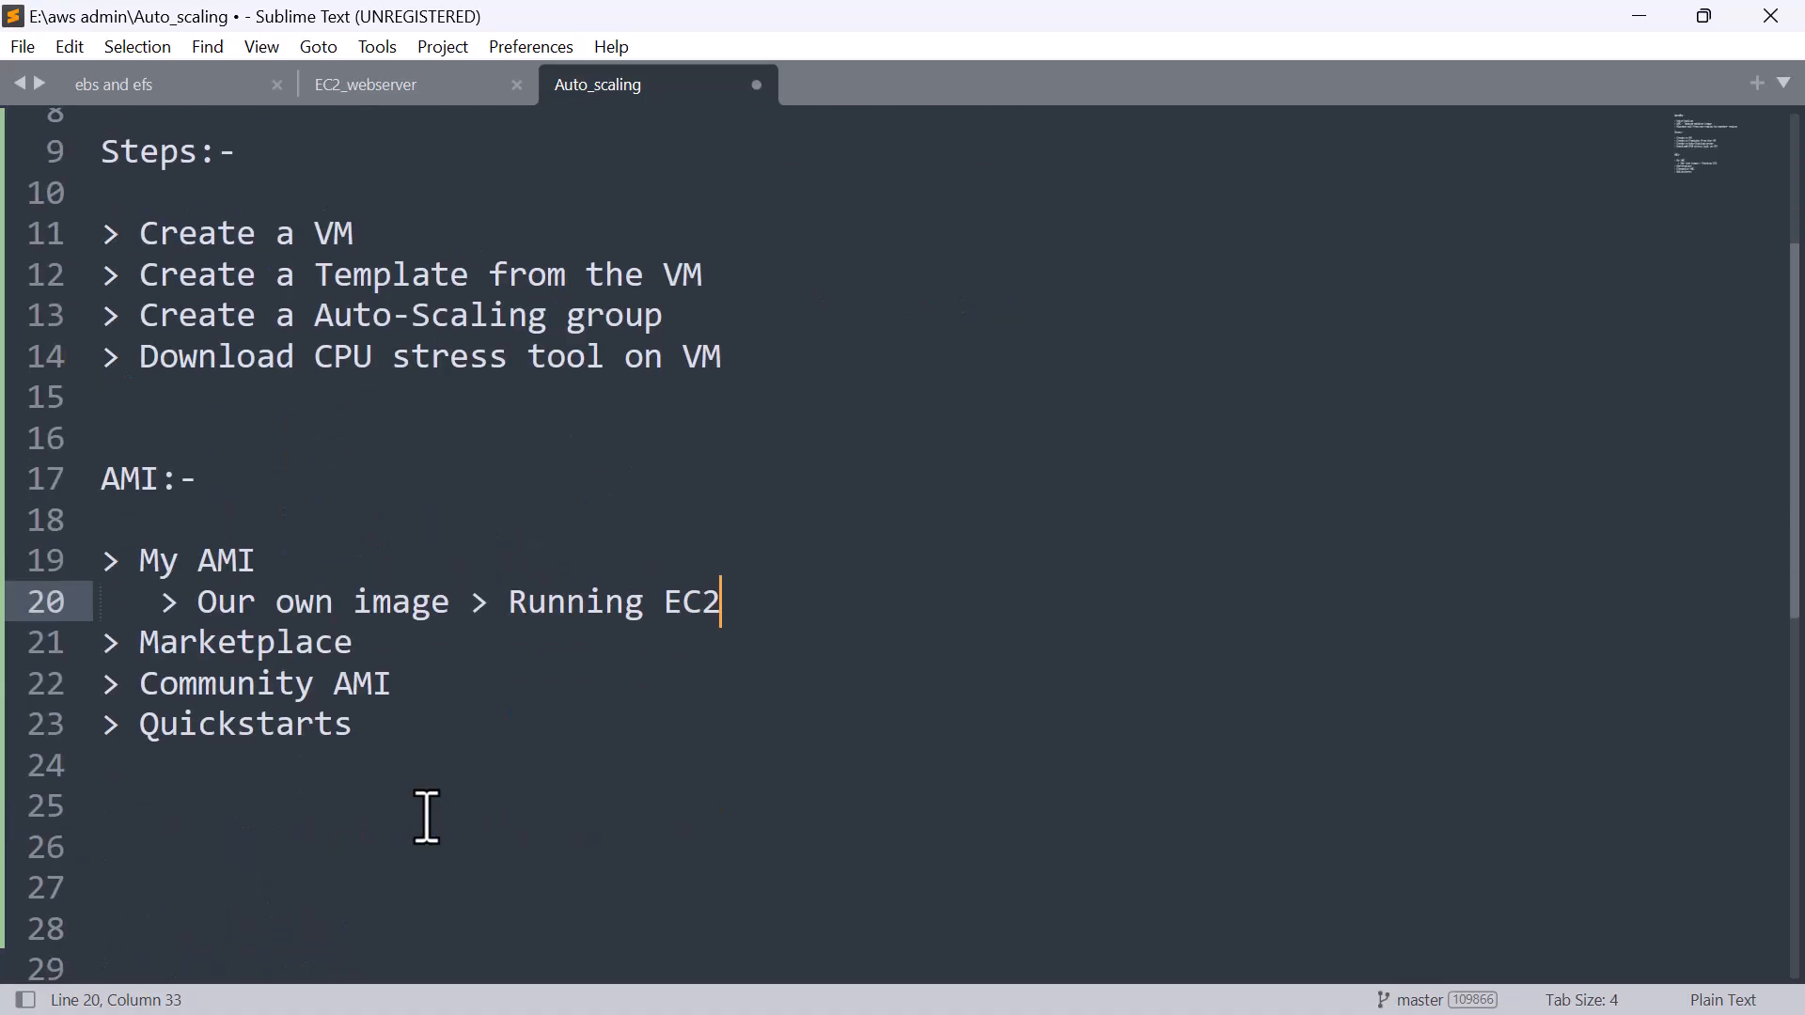
- Insert the indented line "Levelup" beneath the "> Marketplace" entry
{"action": "left_click", "coordinate": [406, 647]}
{"action": "key", "text": "Return"}
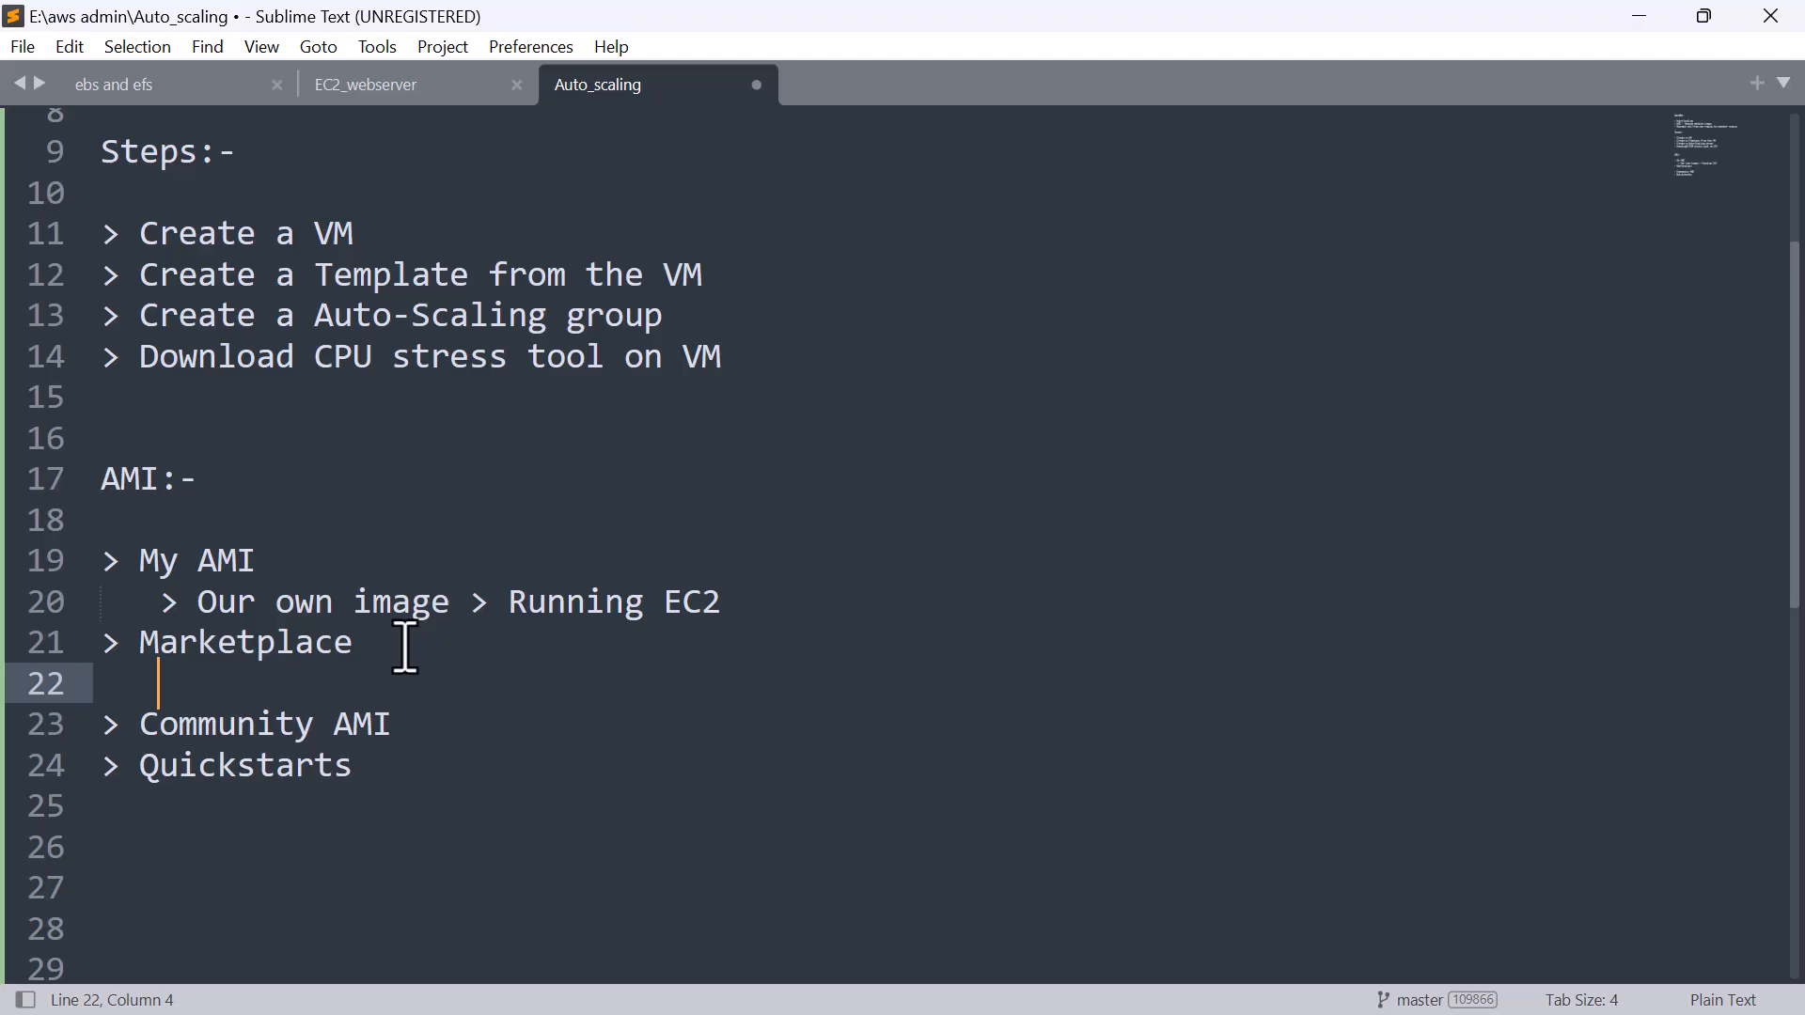
{"action": "type", "text": "Levelup"}
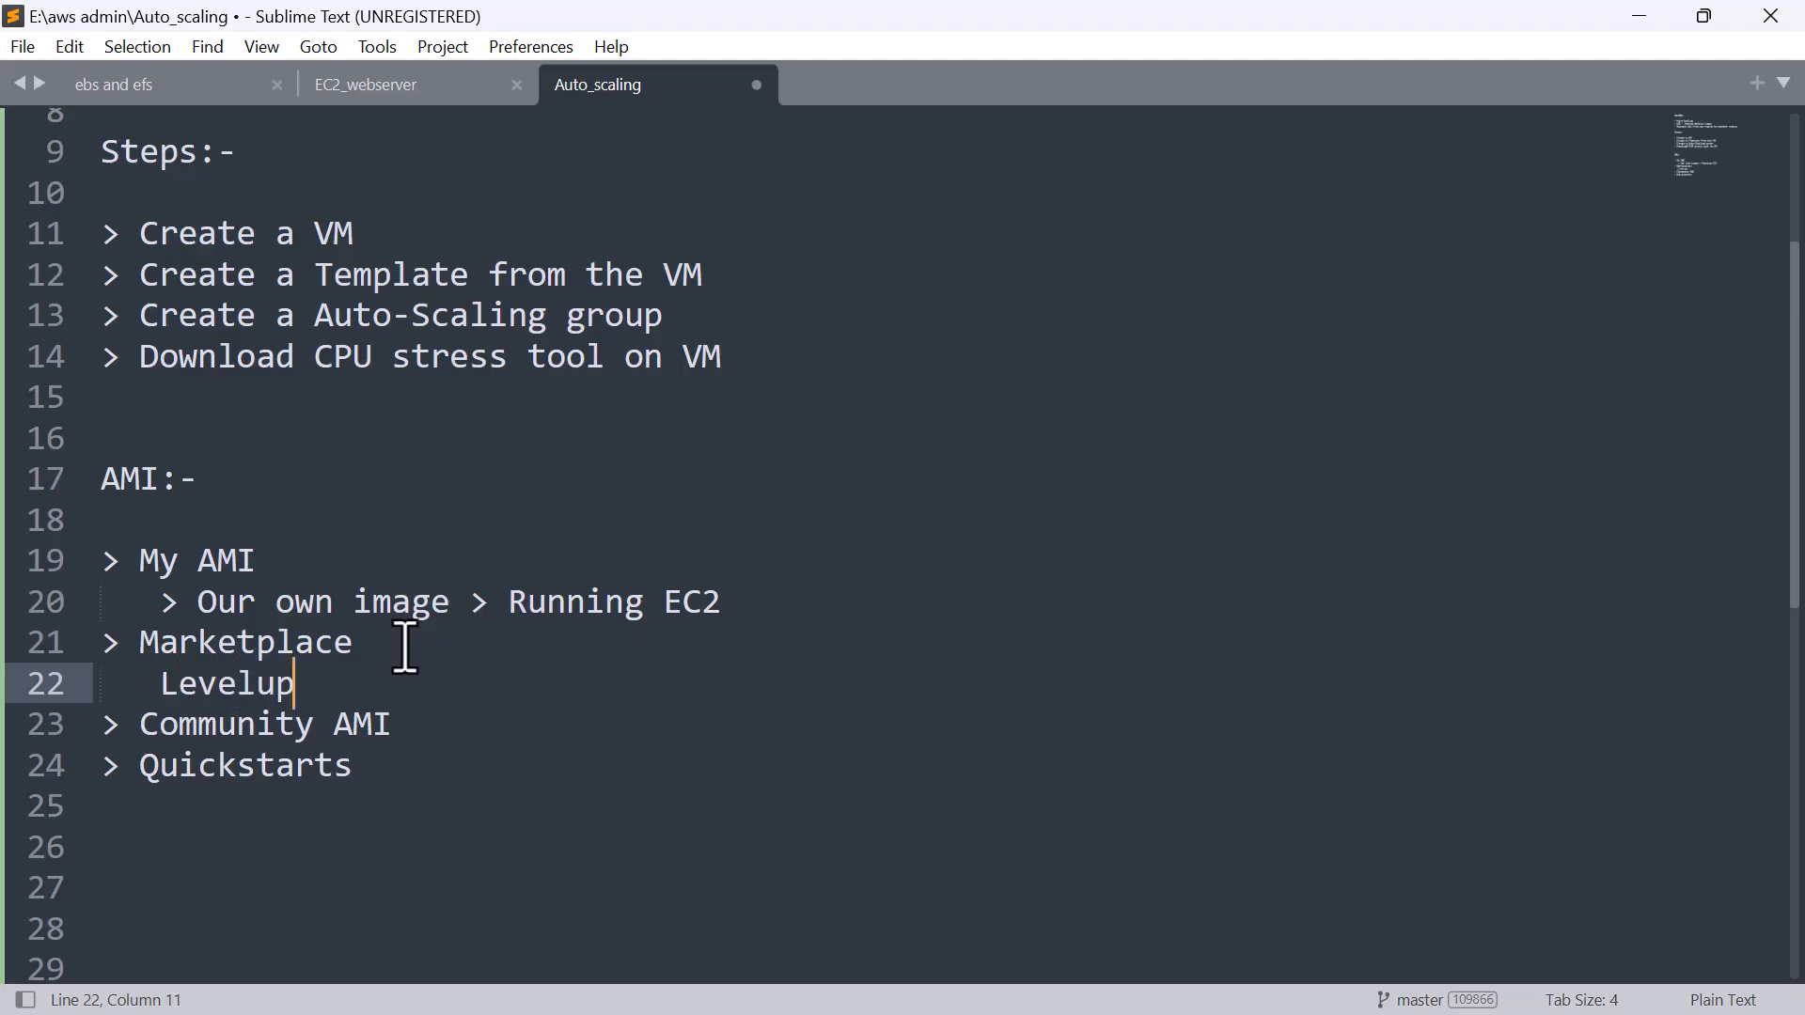
- Add the indented line ">ubunut + levelup = Levelup image = 0.002 $" beneath "Levelup" in the Marketplace entry
{"action": "key", "text": "Return"}
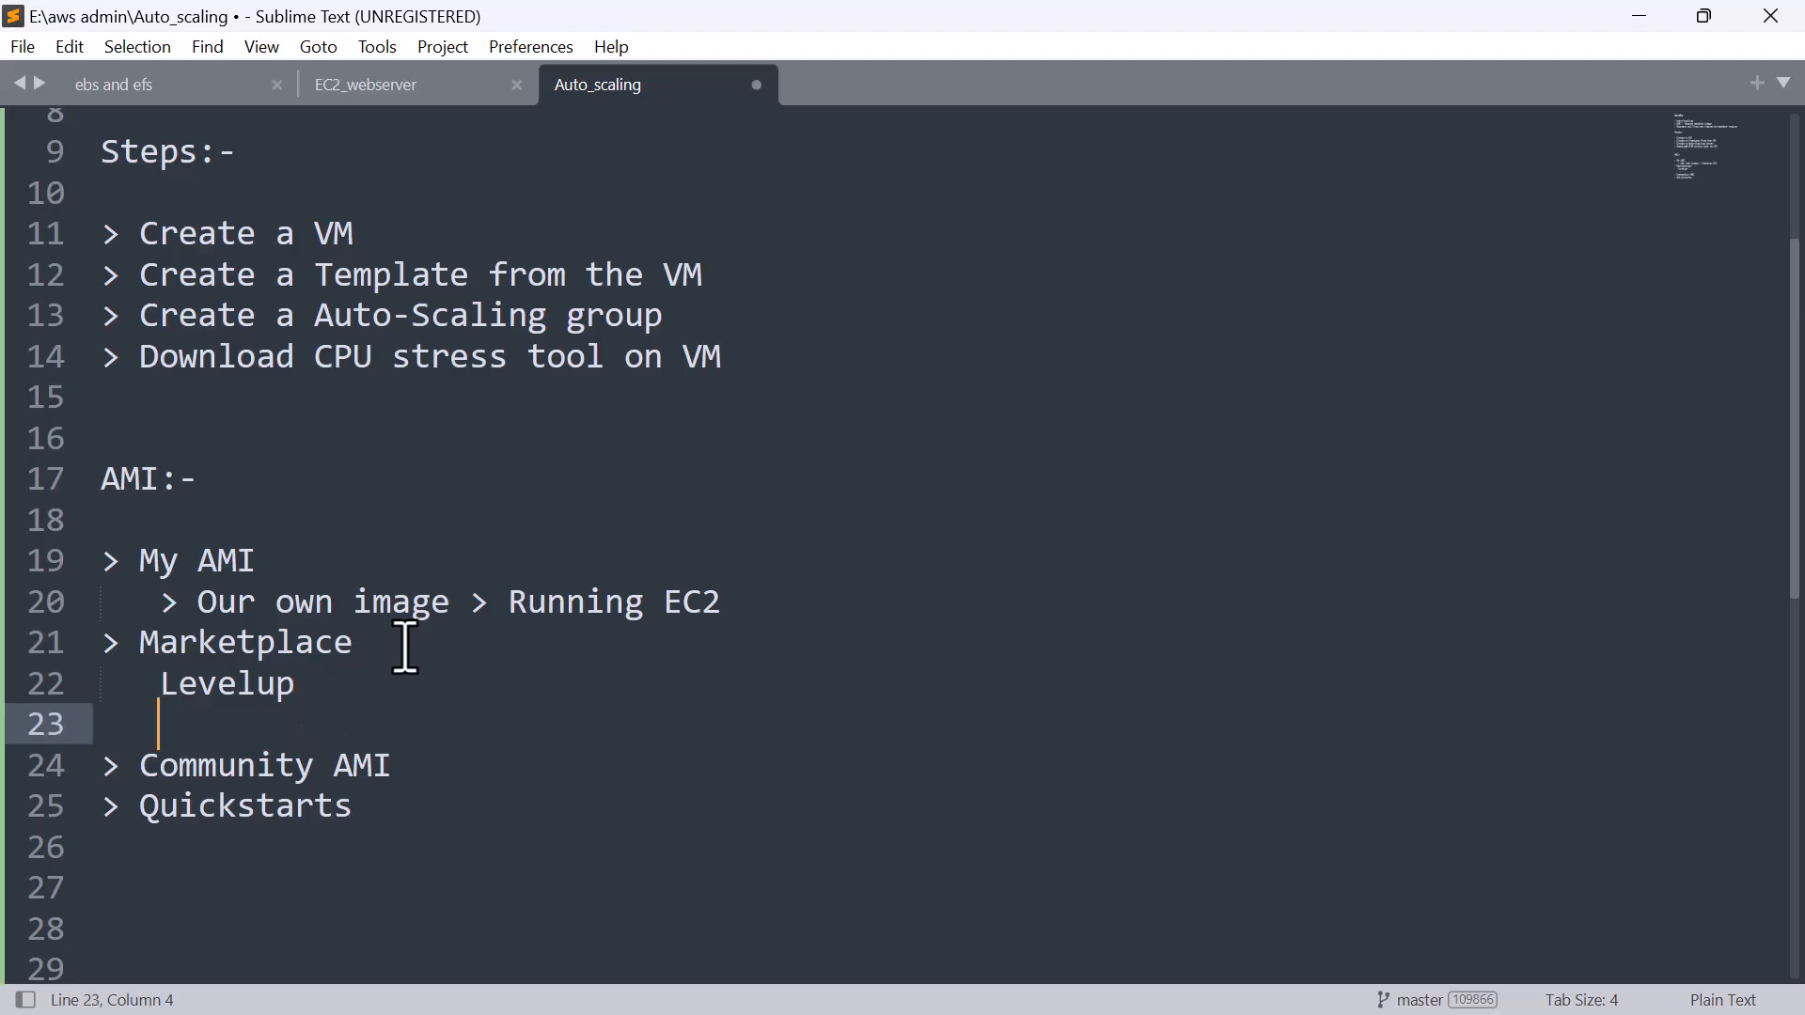
{"action": "type", "text": ">ubunut"}
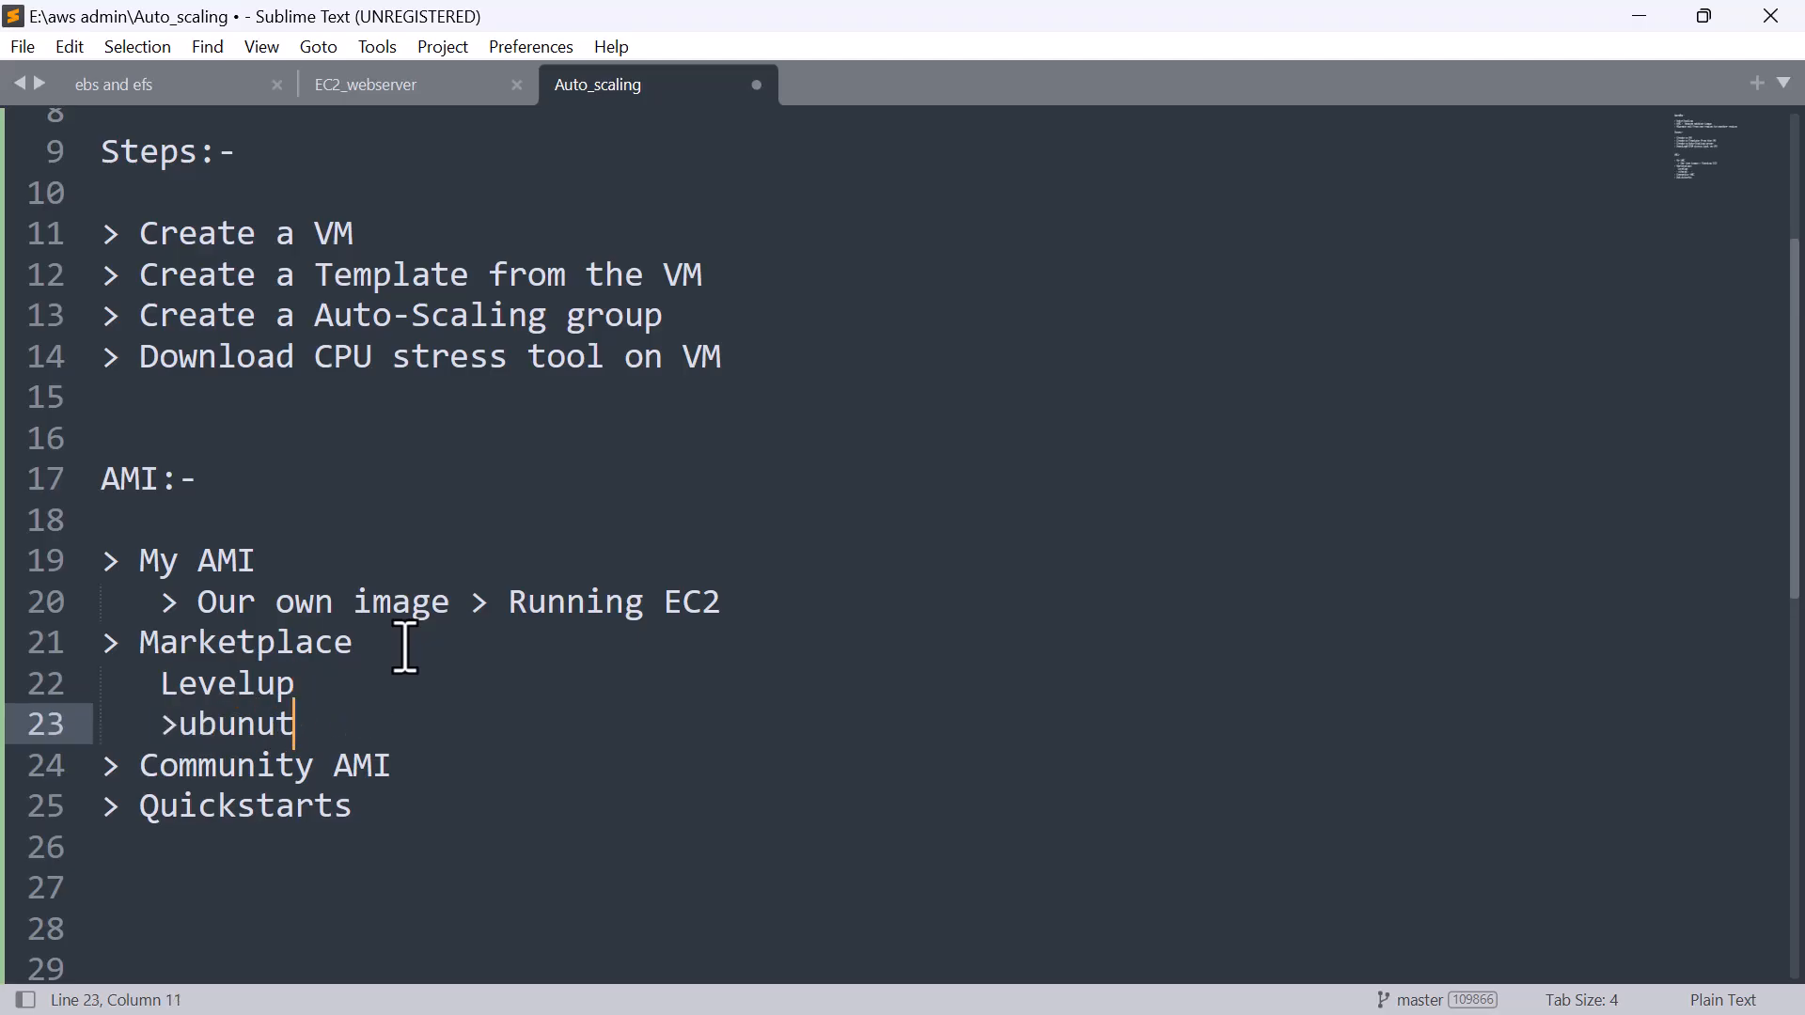
{"action": "type", "text": " + levelup "}
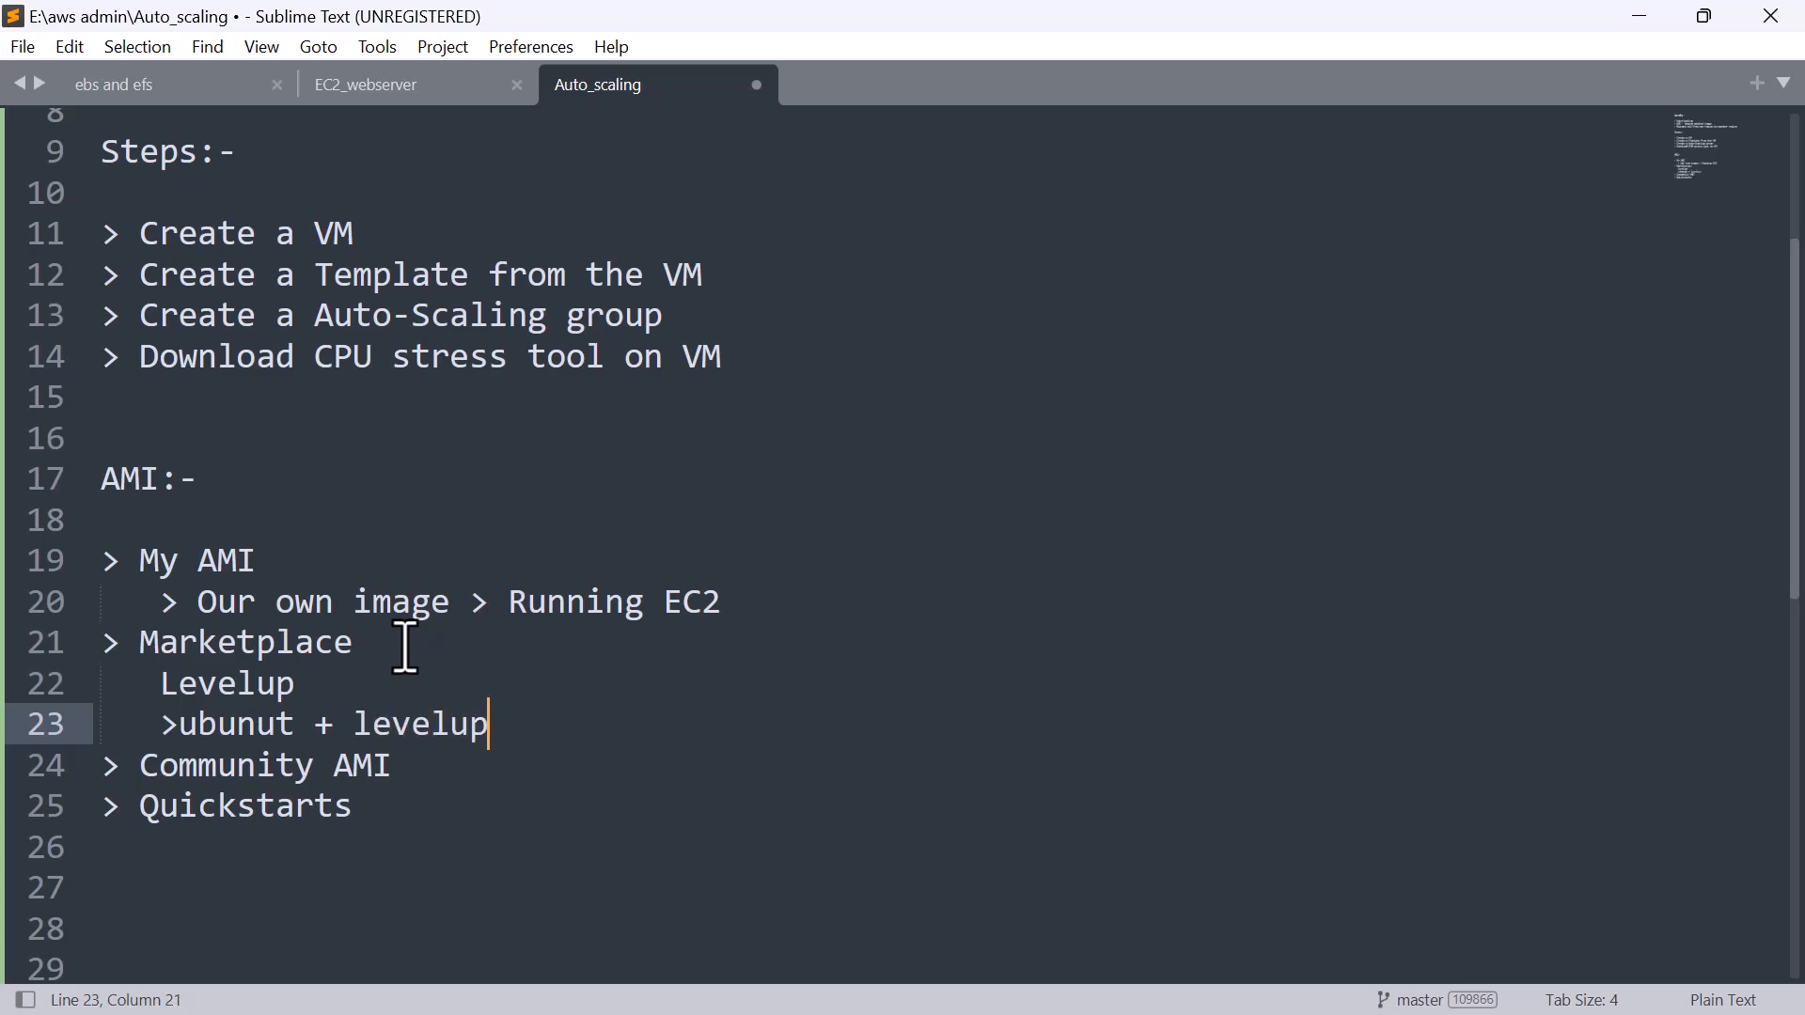
{"action": "type", "text": "= Lve"}
{"action": "key", "text": "BackSpace"}
{"action": "key", "text": "BackSpace"}
{"action": "type", "text": "ve"}
{"action": "key", "text": "BackSpace"}
{"action": "type", "text": "velup imge"}
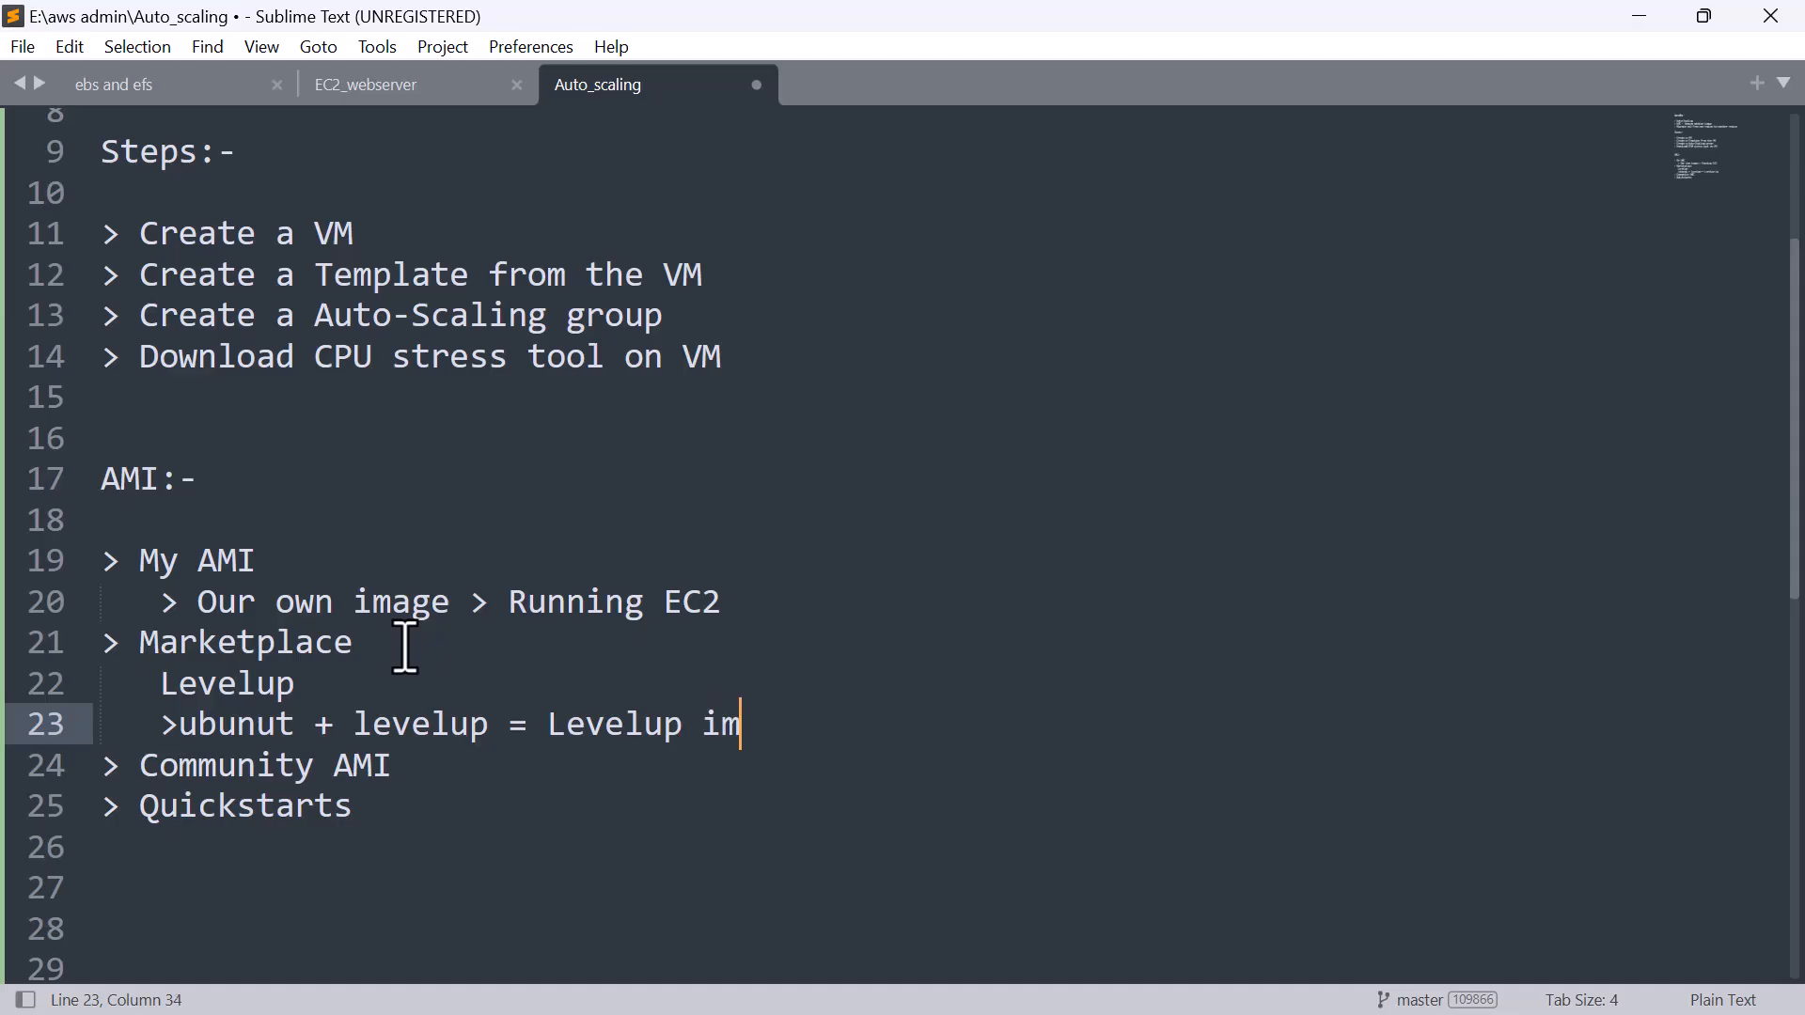
{"action": "key", "text": "BackSpace"}
{"action": "key", "text": "BackSpace"}
{"action": "key", "text": "BackSpace"}
{"action": "key", "text": "BackSpace"}
{"action": "type", "text": "OImage"}
{"action": "key", "text": "BackSpace"}
{"action": "key", "text": "BackSpace"}
{"action": "key", "text": "BackSpace"}
{"action": "key", "text": "BackSpace"}
{"action": "key", "text": "BackSpace"}
{"action": "key", "text": "BackSpace"}
{"action": "type", "text": "image = 0.002 "}
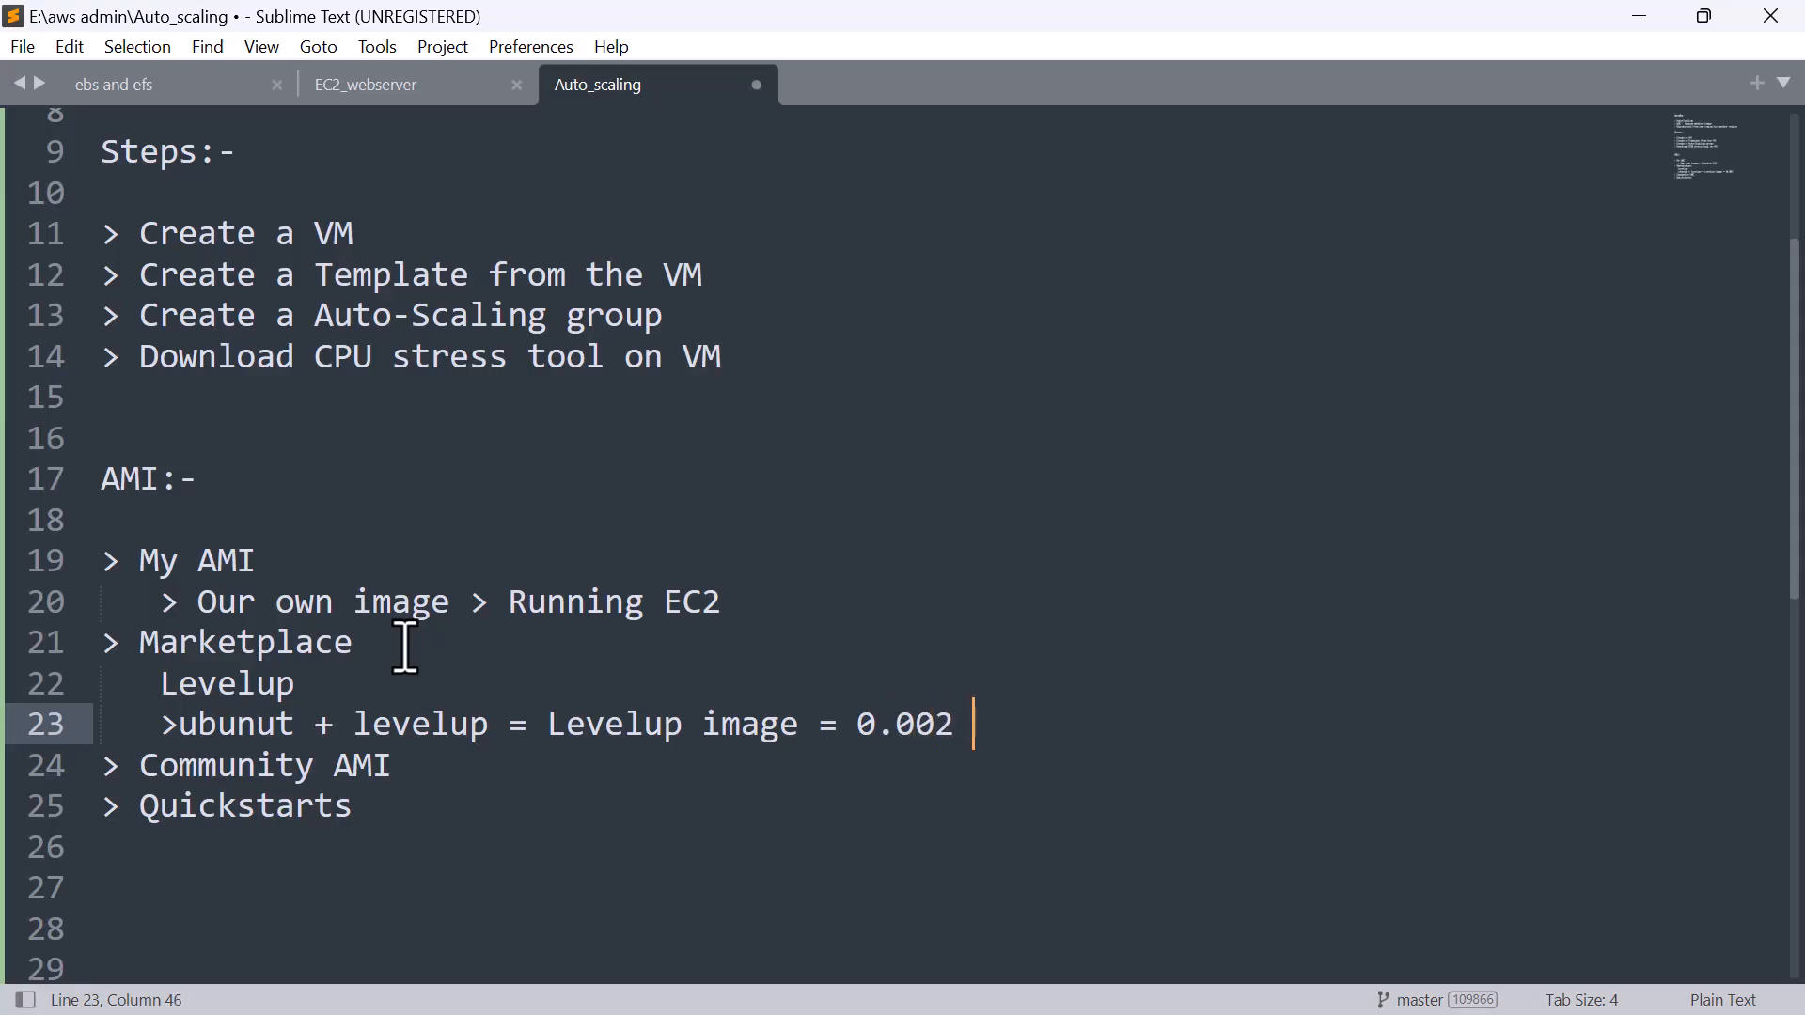
{"action": "type", "text": "$"}
- Correct the misspelled "ubunut" to "ubuntu" in the Marketplace example line
{"action": "left_click_drag", "start_coordinate": [801, 724], "coordinate": [550, 724]}
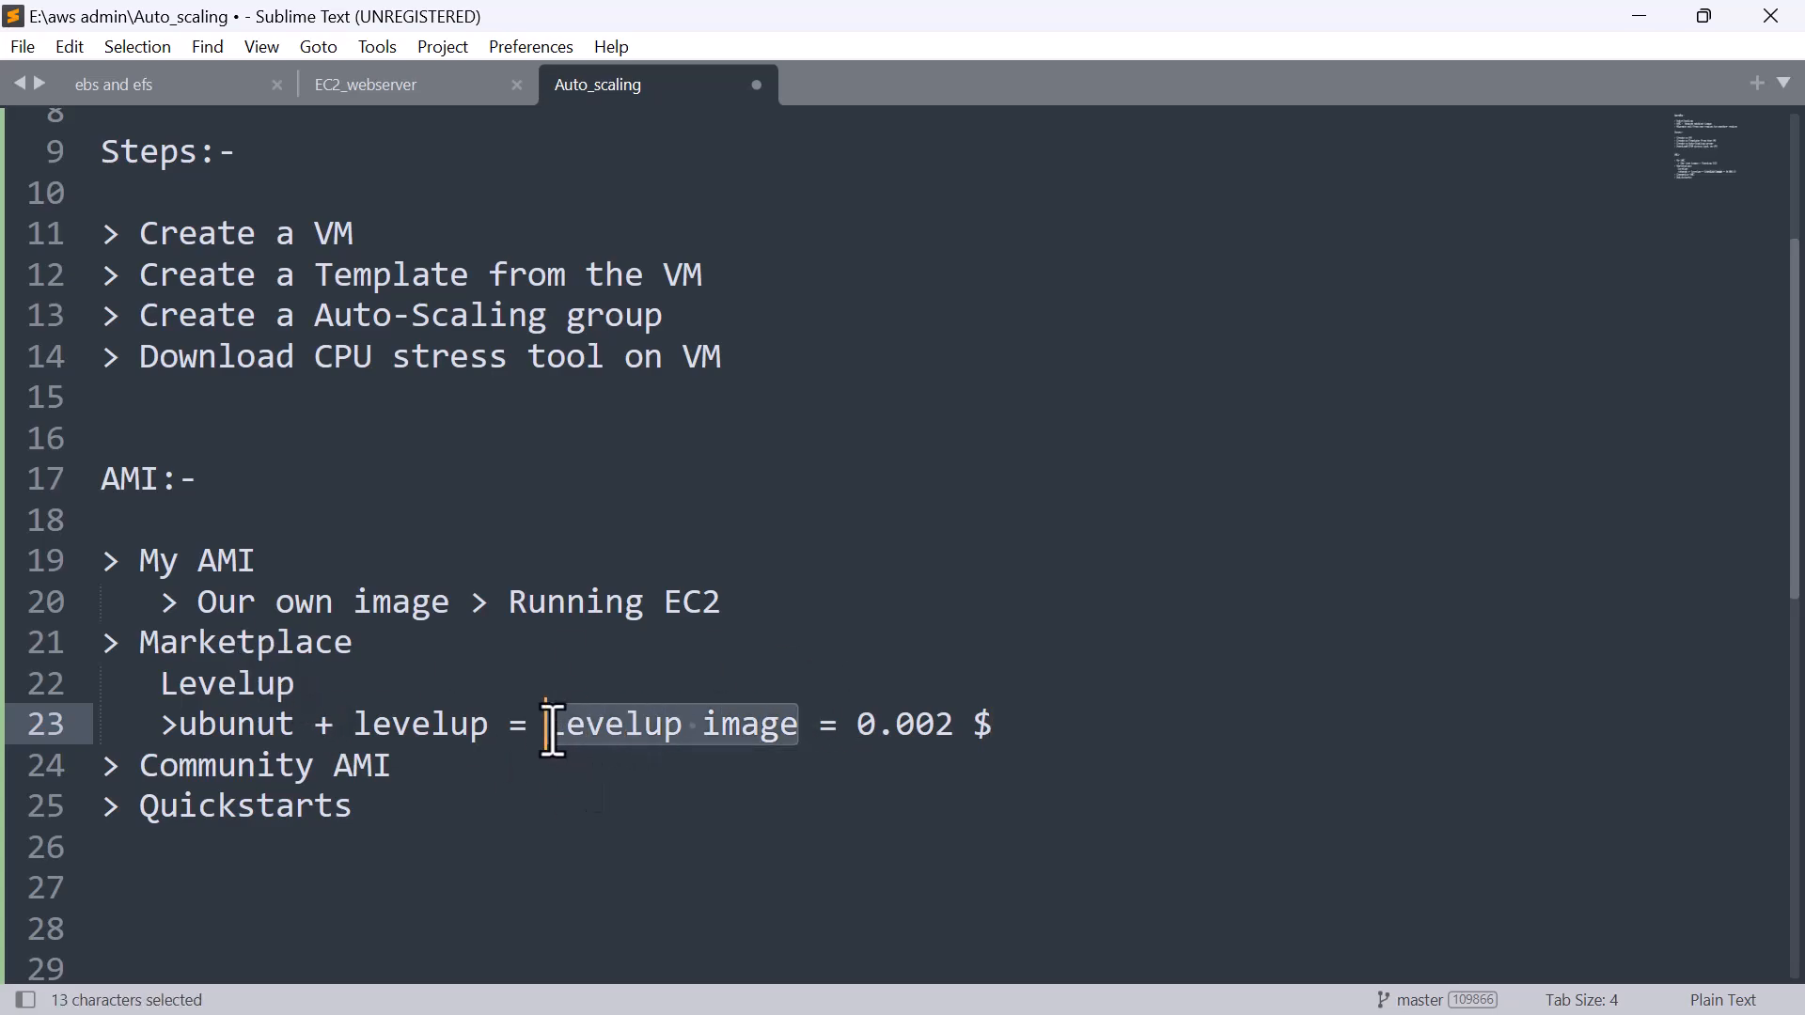
{"action": "left_click_drag", "start_coordinate": [299, 725], "coordinate": [160, 725]}
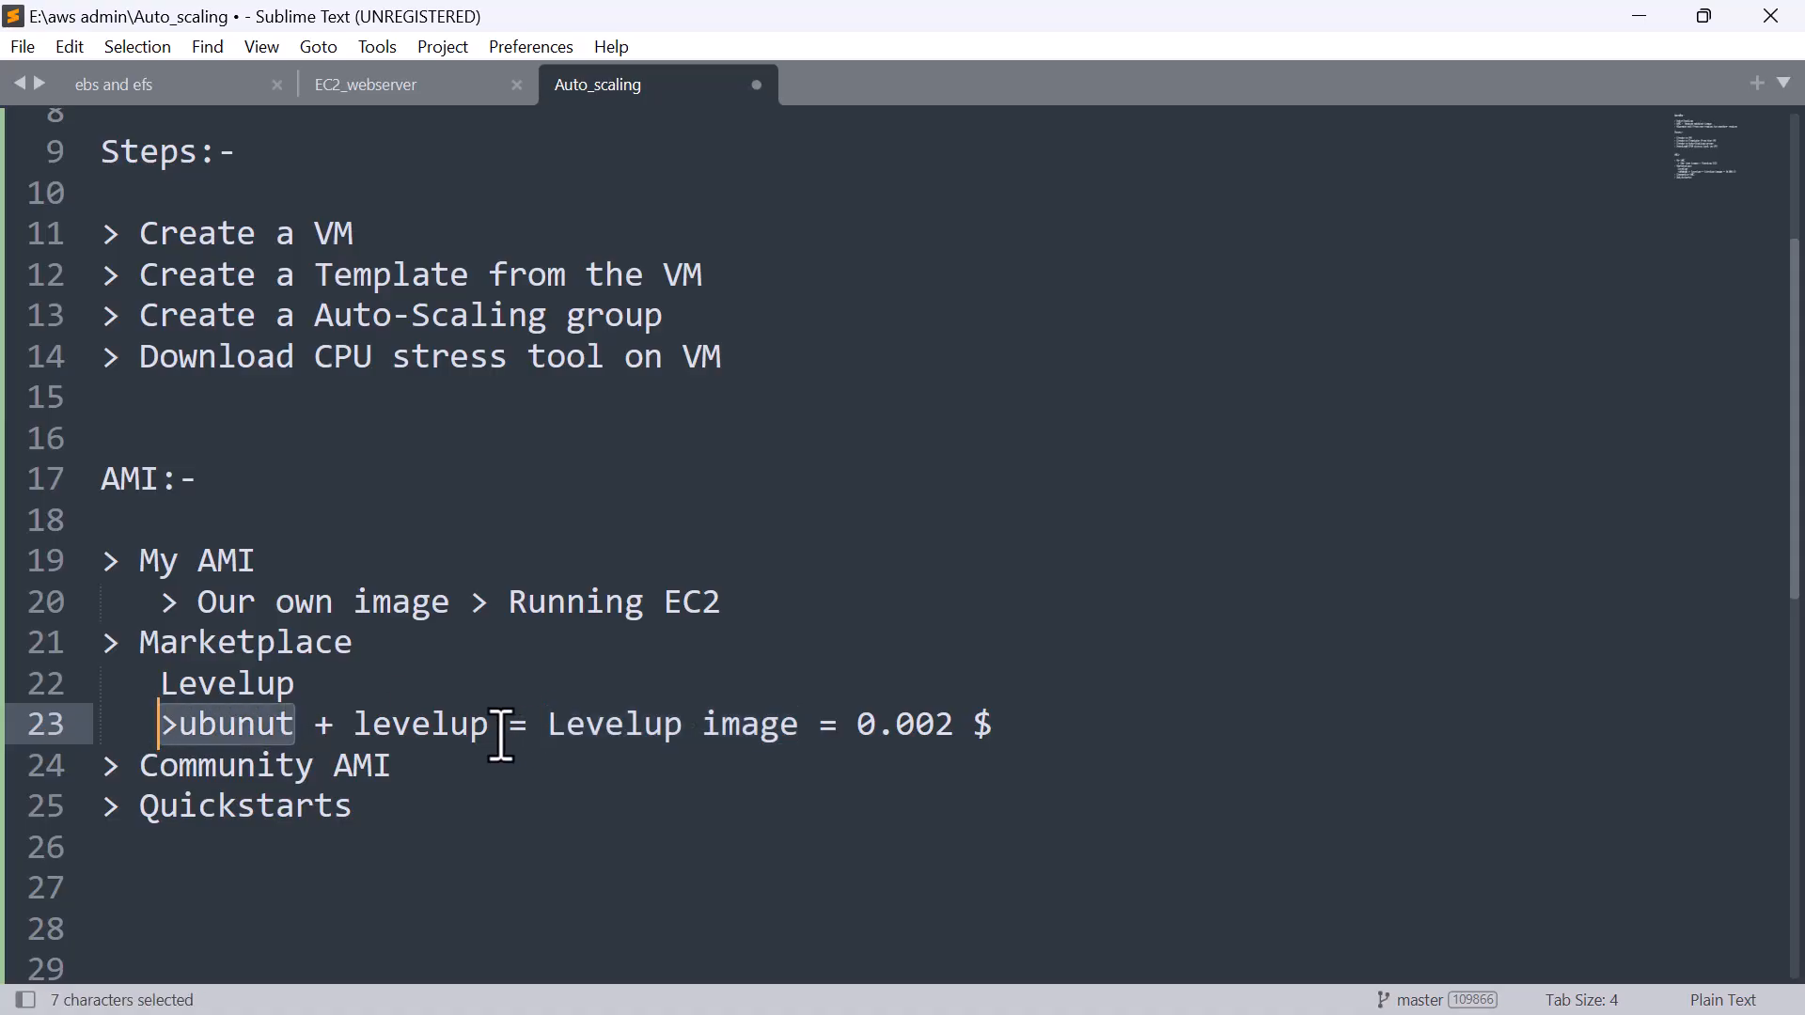
{"action": "left_click", "coordinate": [298, 724]}
{"action": "key", "text": "BackSpace"}
{"action": "key", "text": "BackSpace"}
{"action": "type", "text": "tu"}
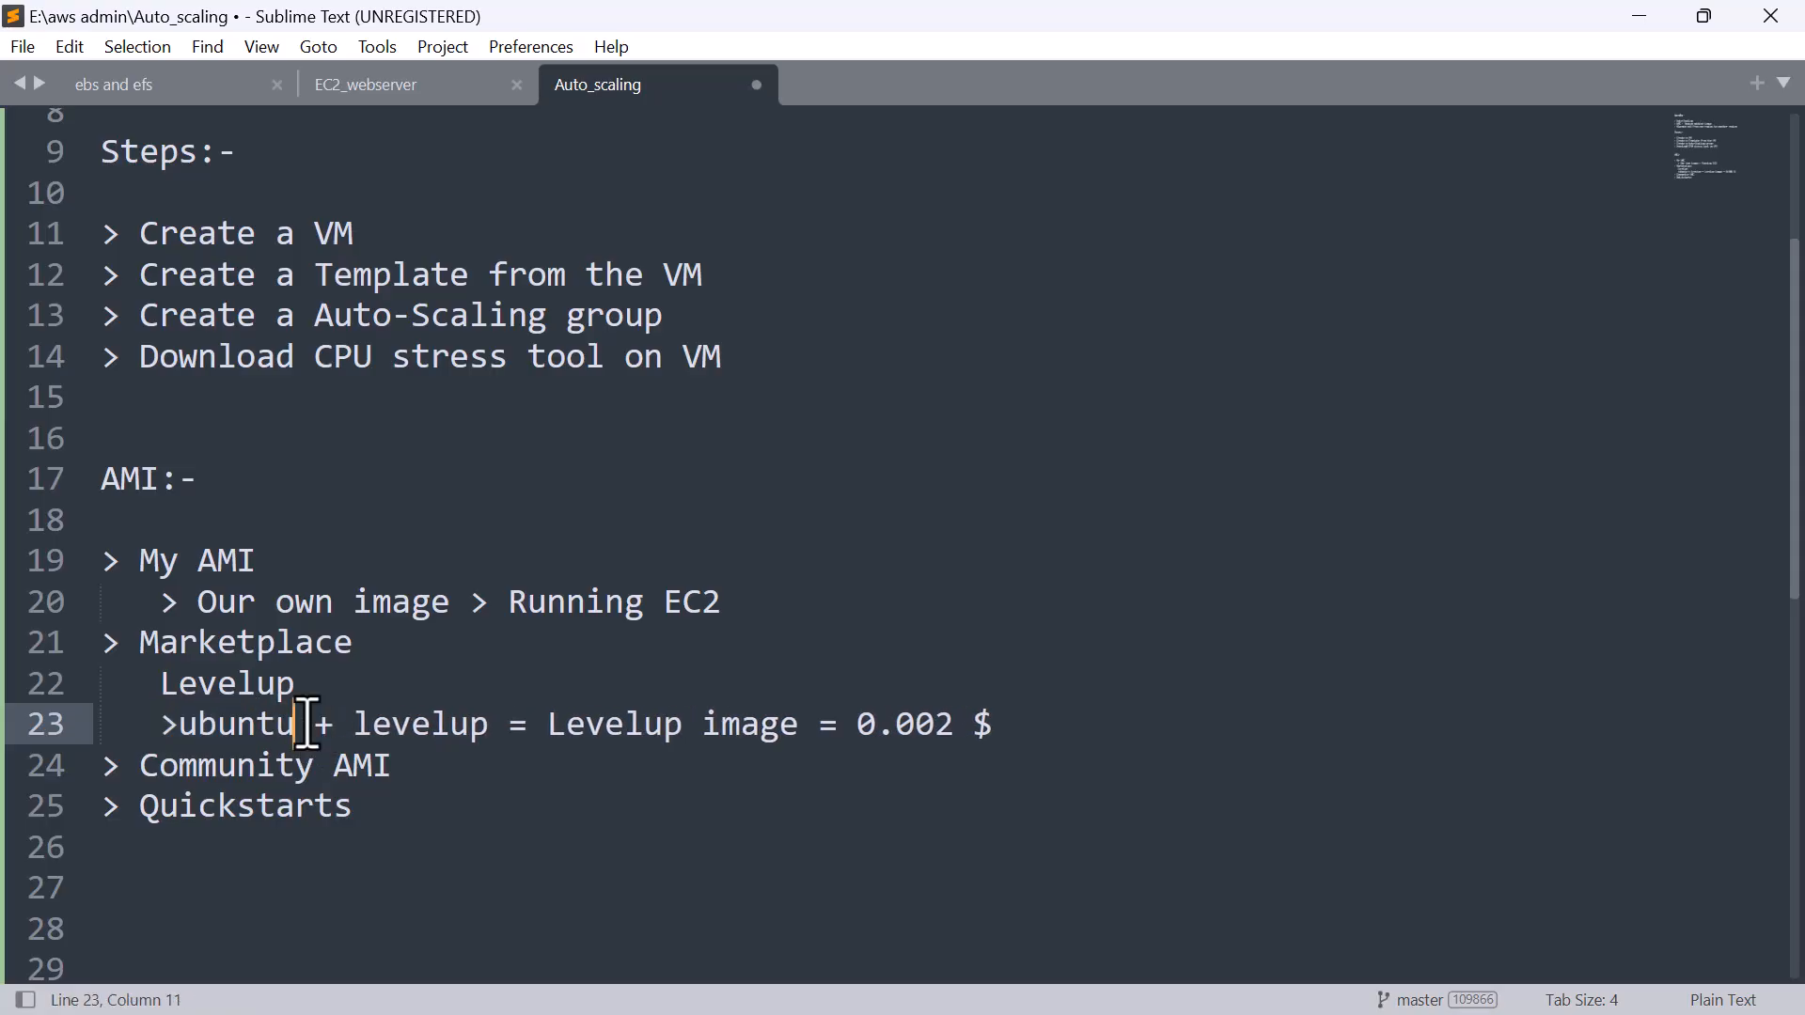
{"action": "left_click_drag", "start_coordinate": [493, 725], "coordinate": [357, 725]}
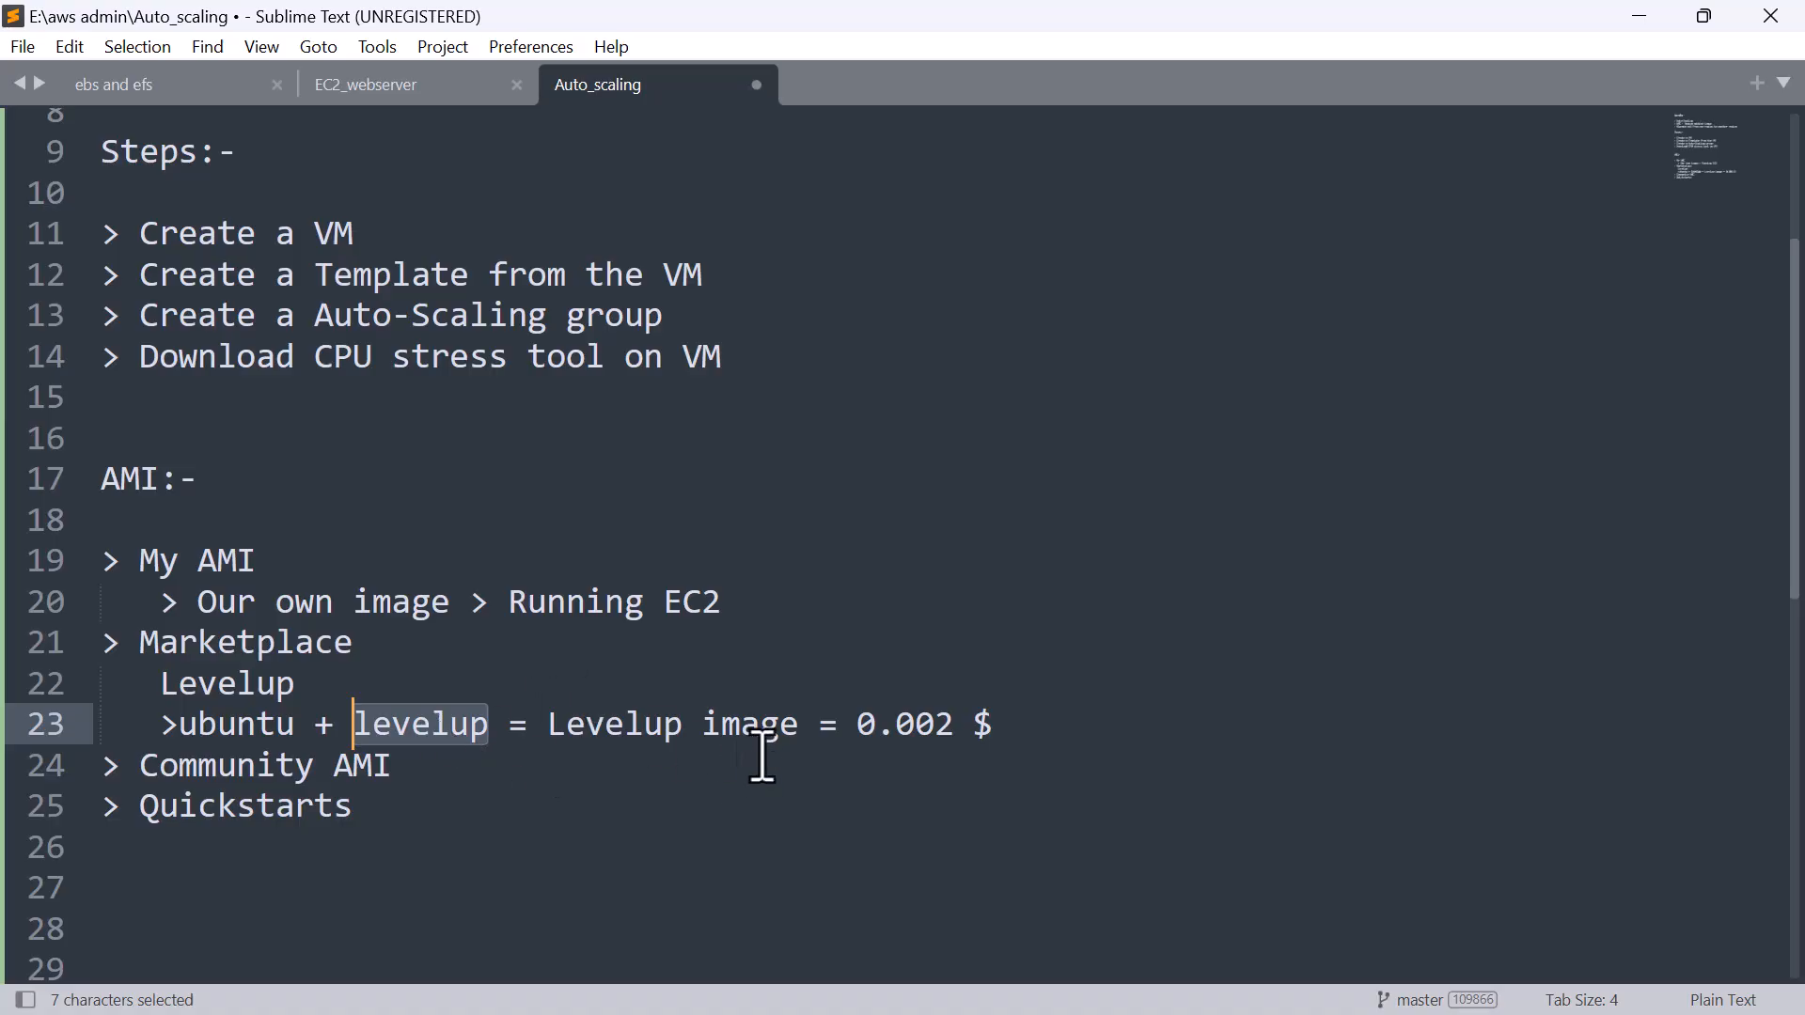
- Insert the indented line "> AMI" beneath the "> Community AMI" entry
{"action": "left_click", "coordinate": [485, 780]}
{"action": "key", "text": "Return"}
{"action": "type", "text": ">"}
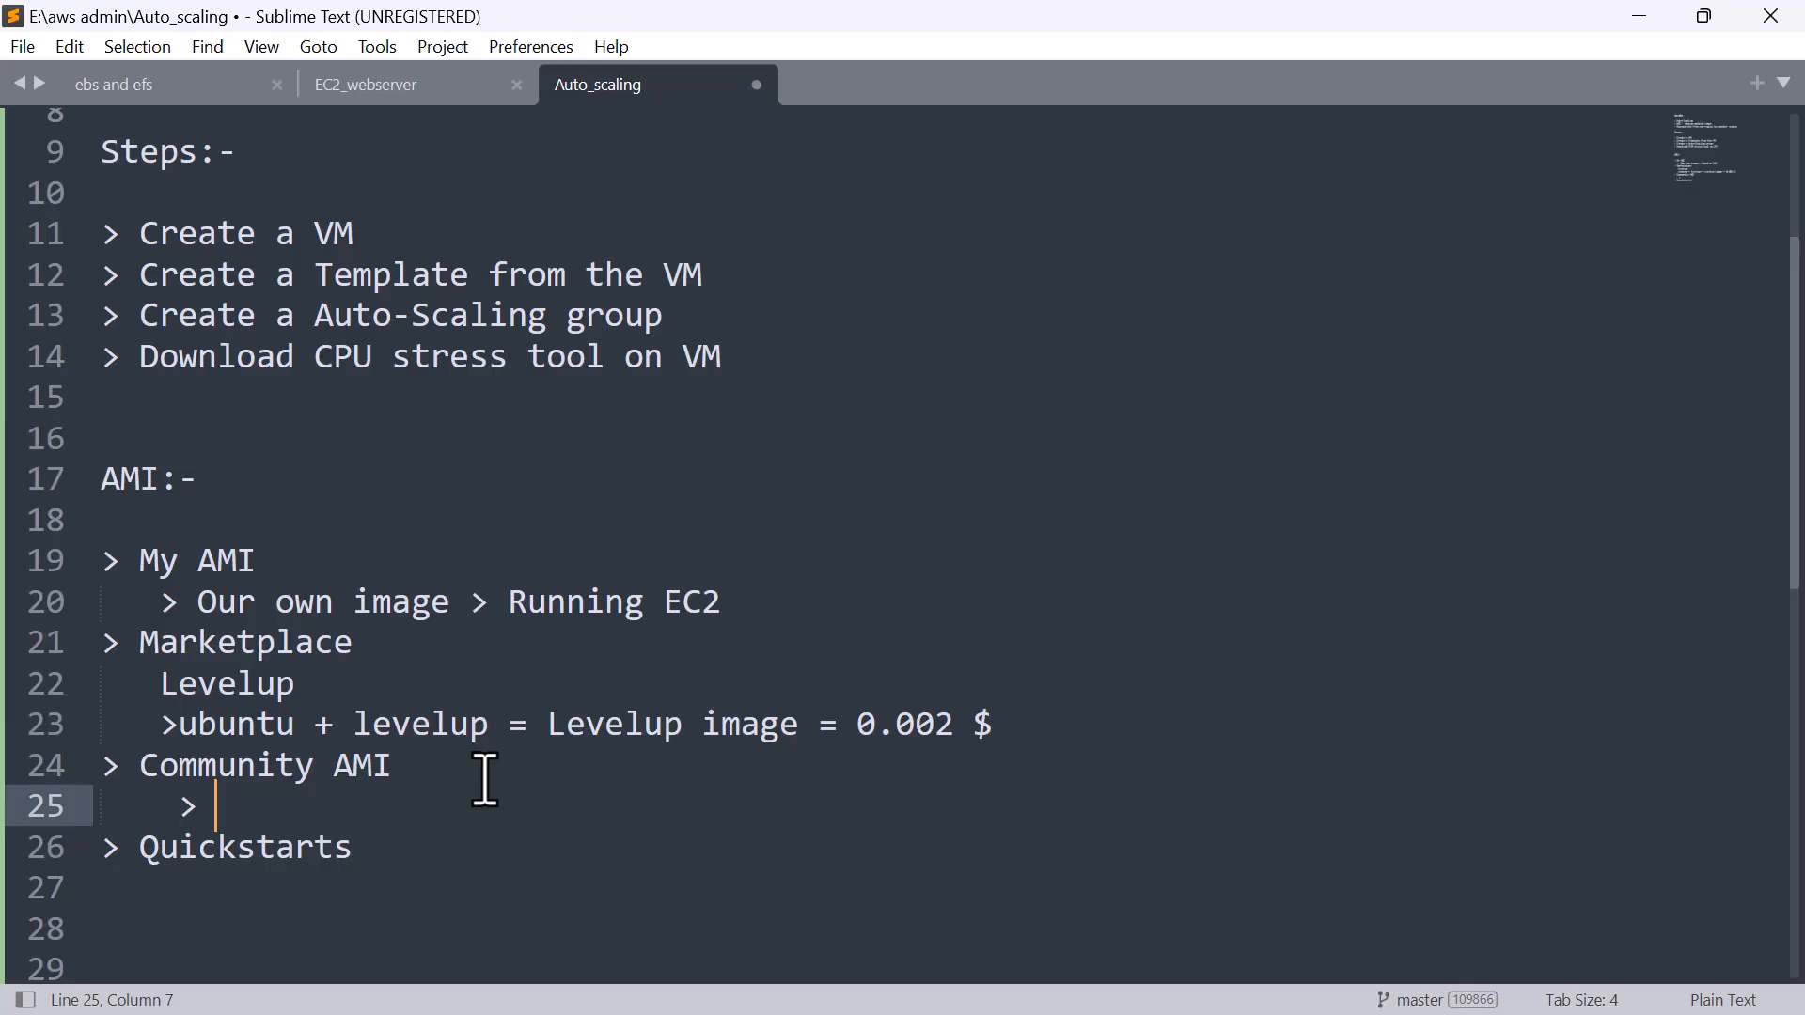
{"action": "type", "text": "ami"}
{"action": "key", "text": "BackSpace"}
{"action": "key", "text": "BackSpace"}
{"action": "key", "text": "BackSpace"}
{"action": "type", "text": "AMI"}
- Start an indented sub-item with ">" beneath the "> Quickstarts" entry, without any text after it
{"action": "left_click", "coordinate": [477, 849]}
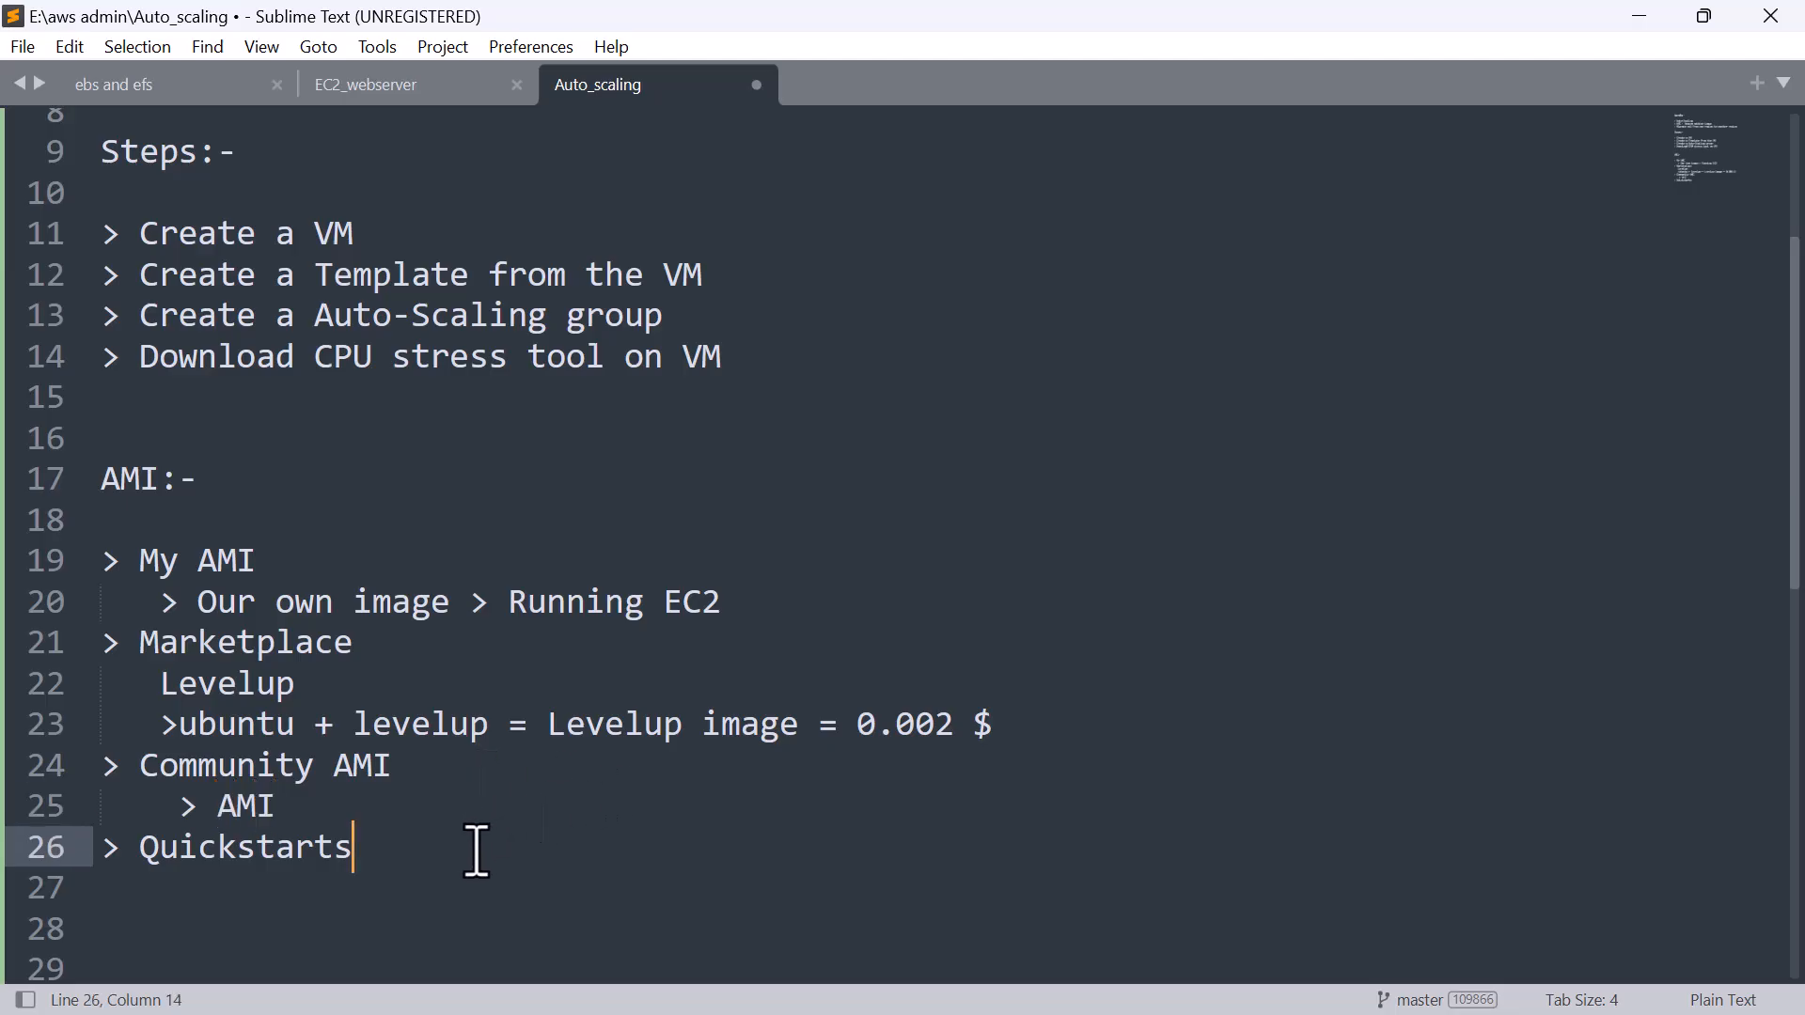
{"action": "key", "text": "Return"}
{"action": "type", "text": ">"}
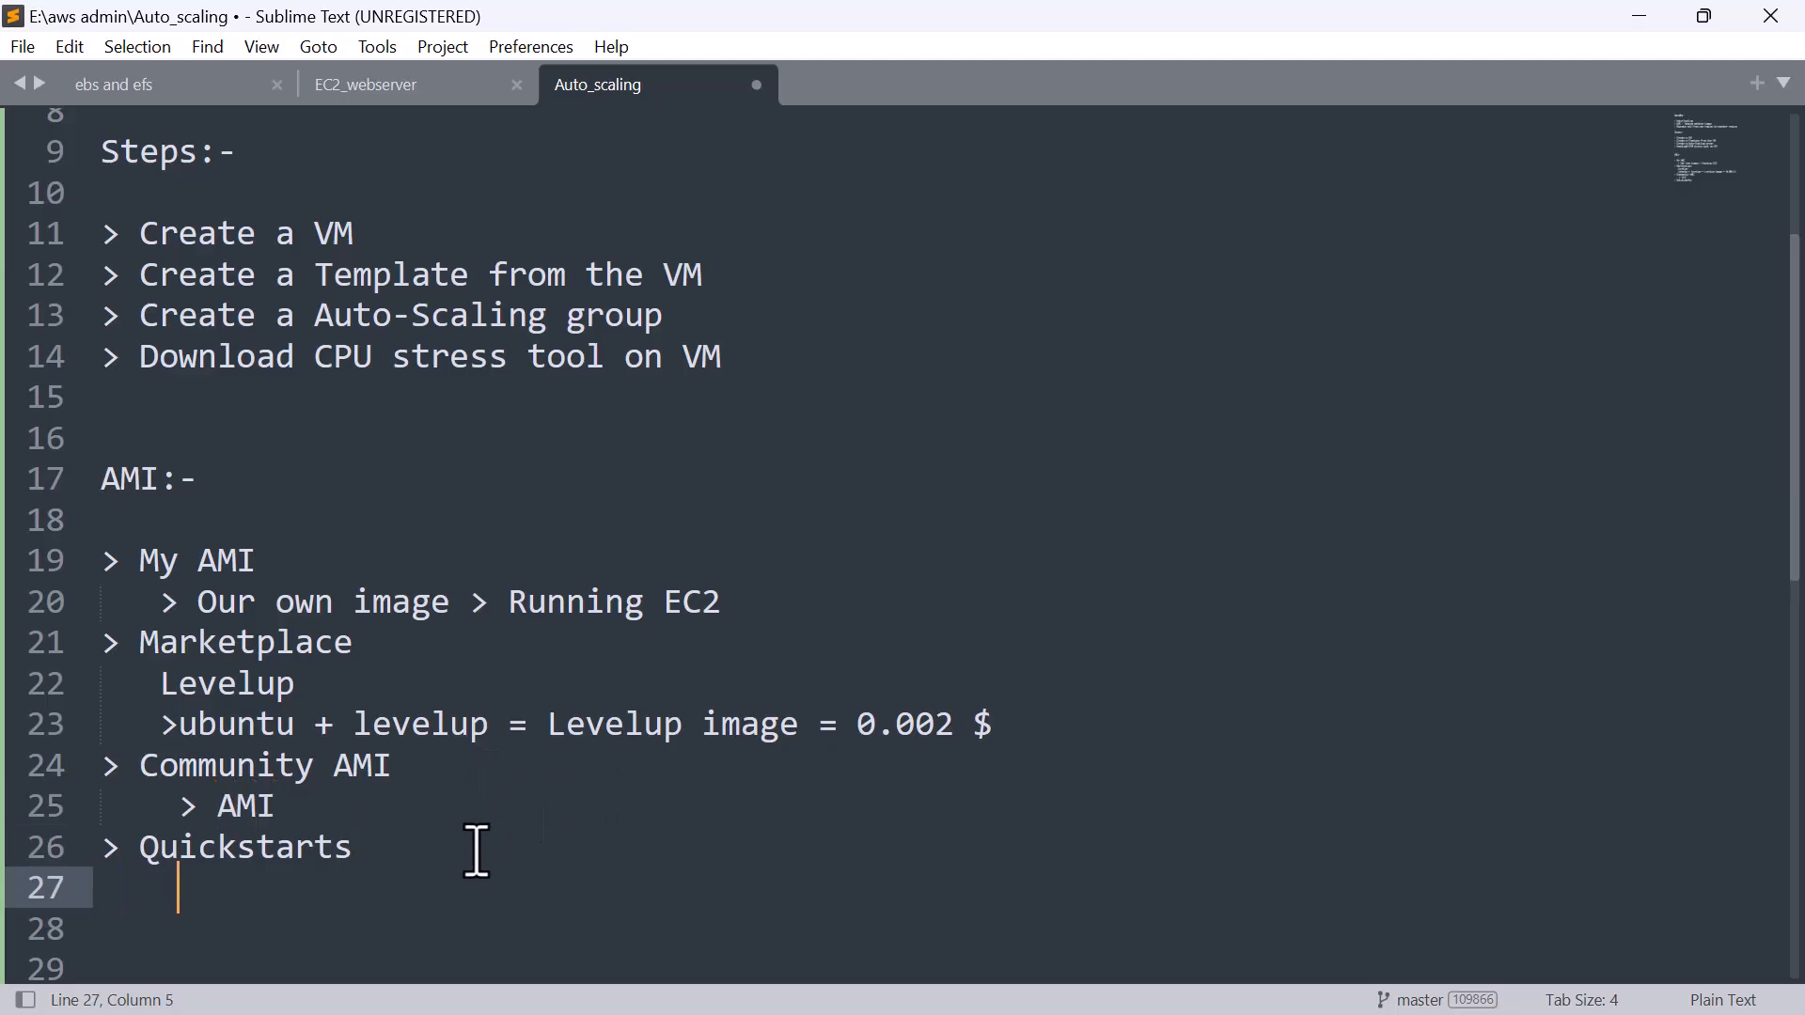
- Add the unindented heading "My own AMI:-" below the AMI list, with a blank line before and after it
{"action": "scroll", "coordinate": [476, 849], "scroll_direction": "down", "scroll_amount": 1}
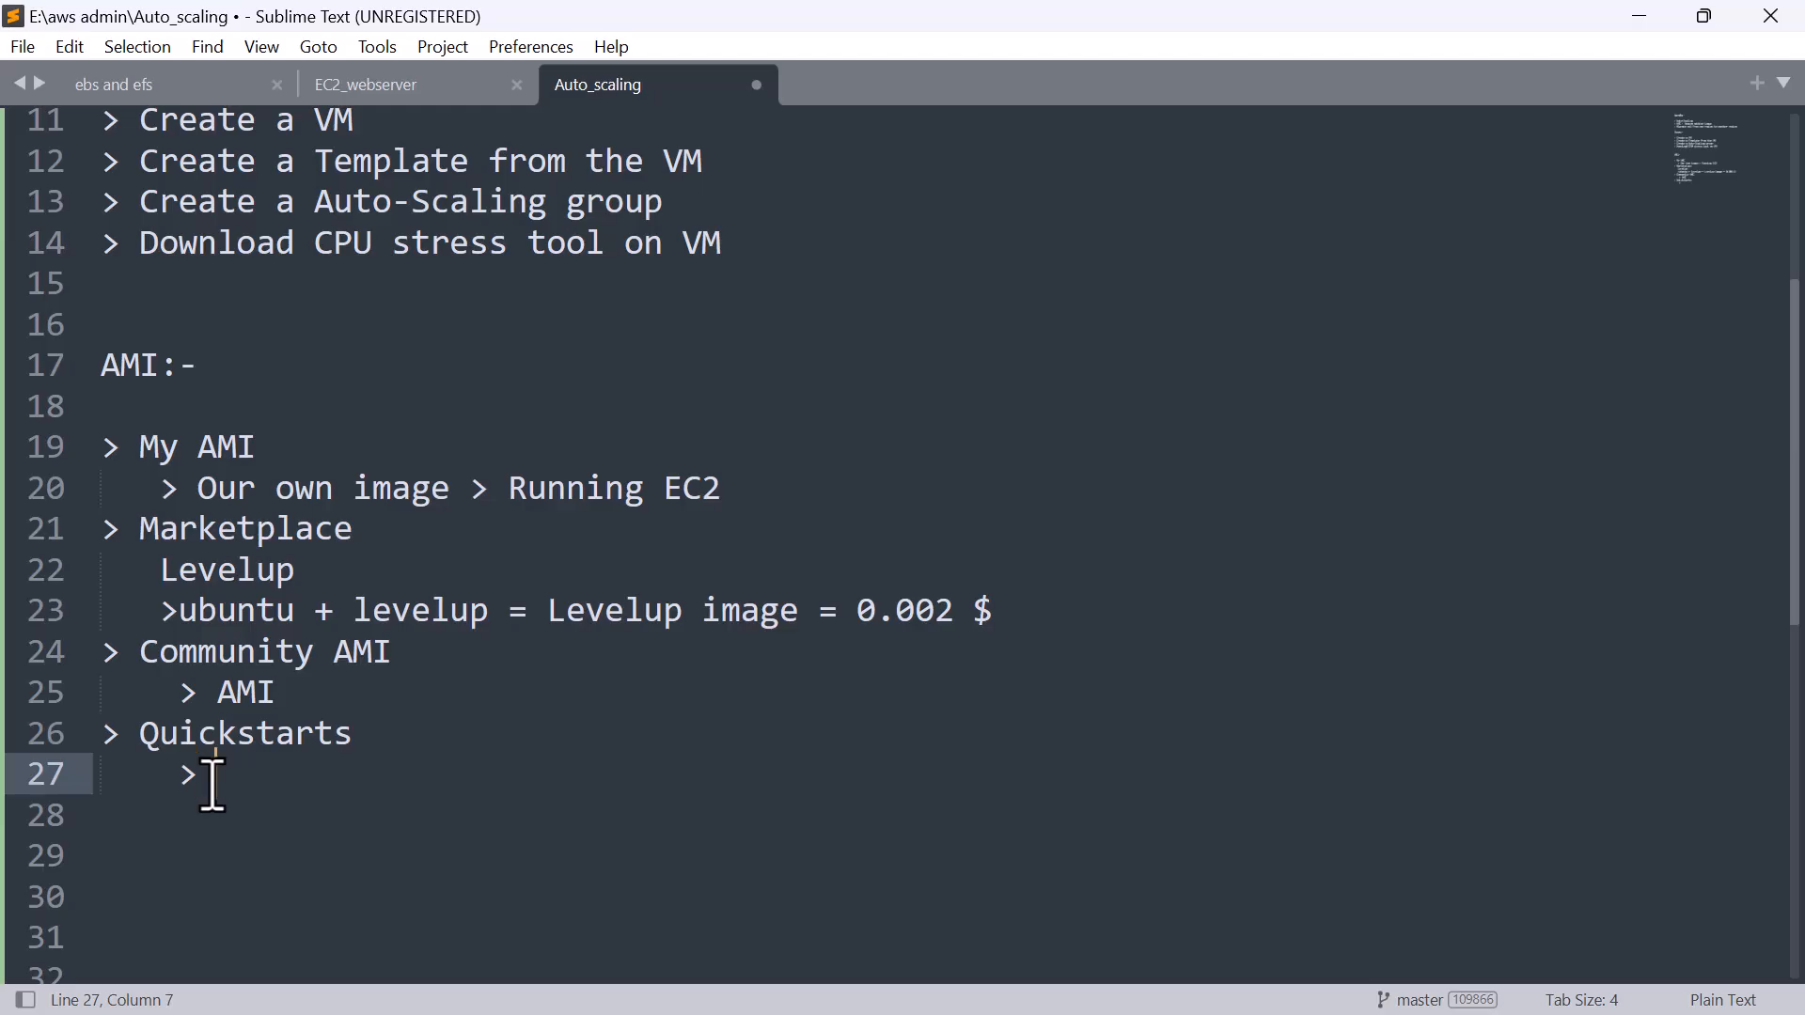
{"action": "key", "text": "Return"}
{"action": "key", "text": "Return"}
{"action": "key", "text": "BackSpace"}
{"action": "key", "text": "BackSpace"}
{"action": "key", "text": "BackSpace"}
{"action": "key", "text": "BackSpace"}
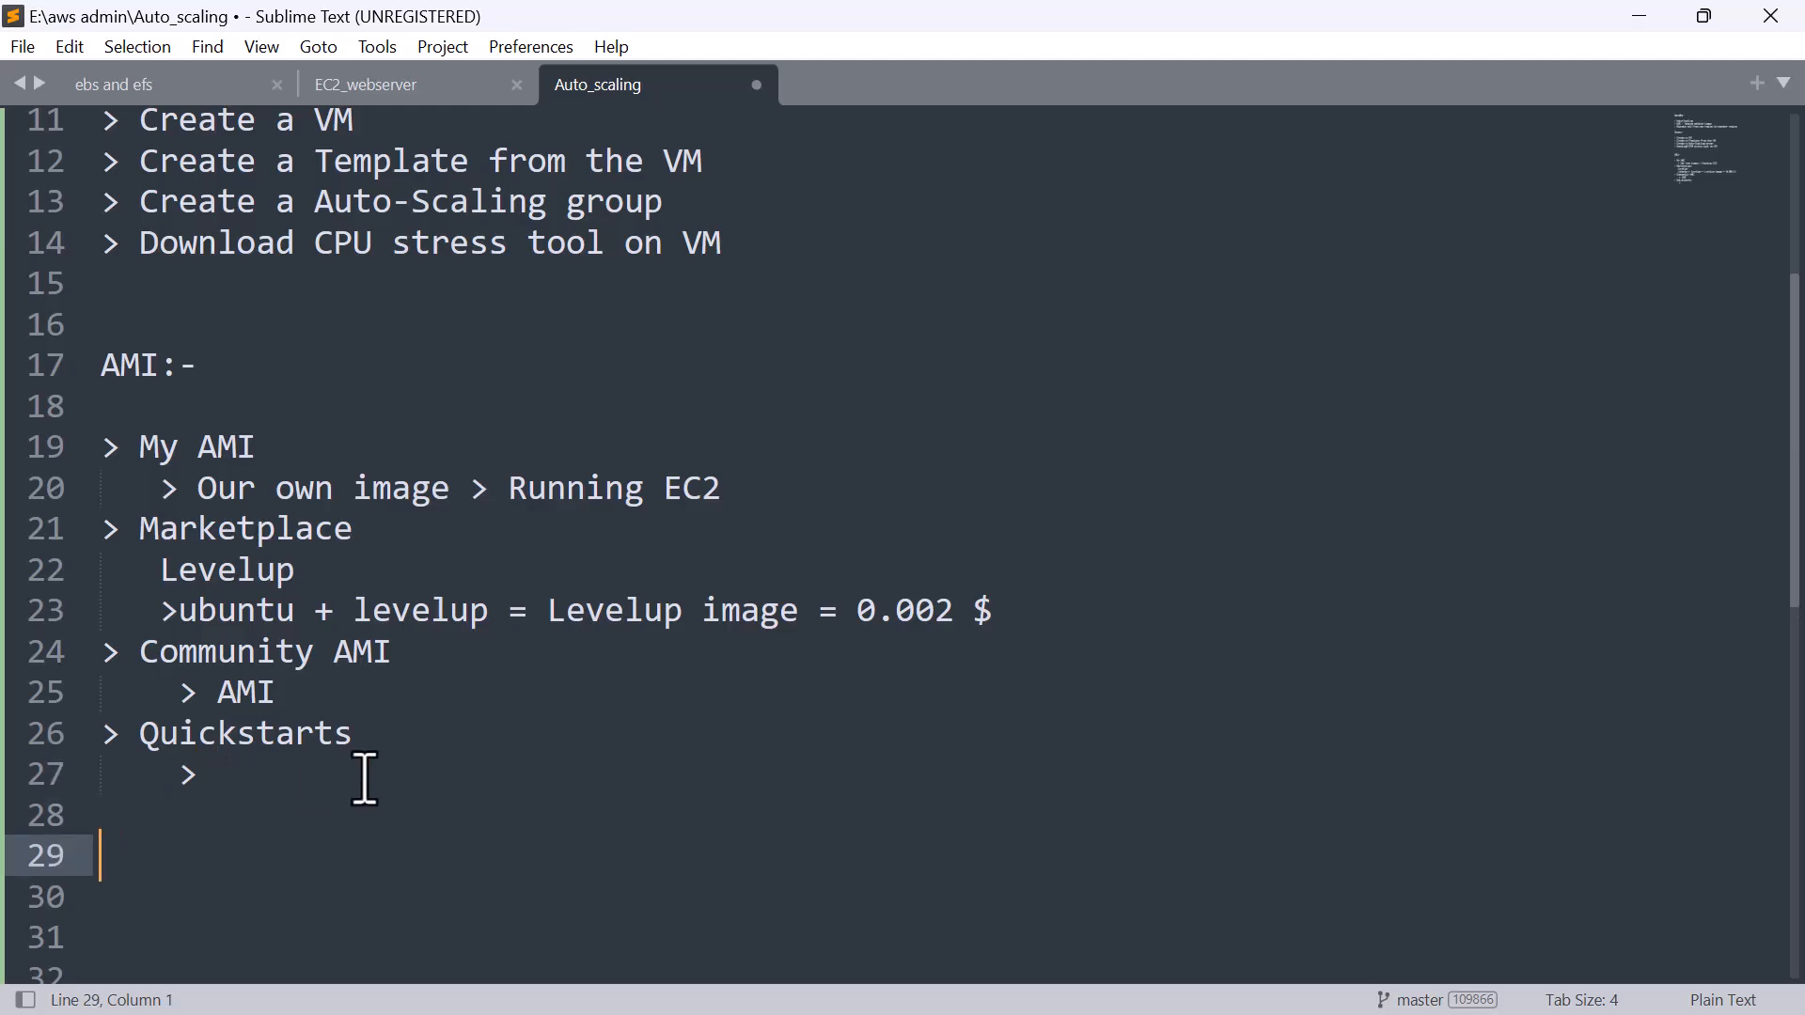
{"action": "type", "text": "My own AMI"}
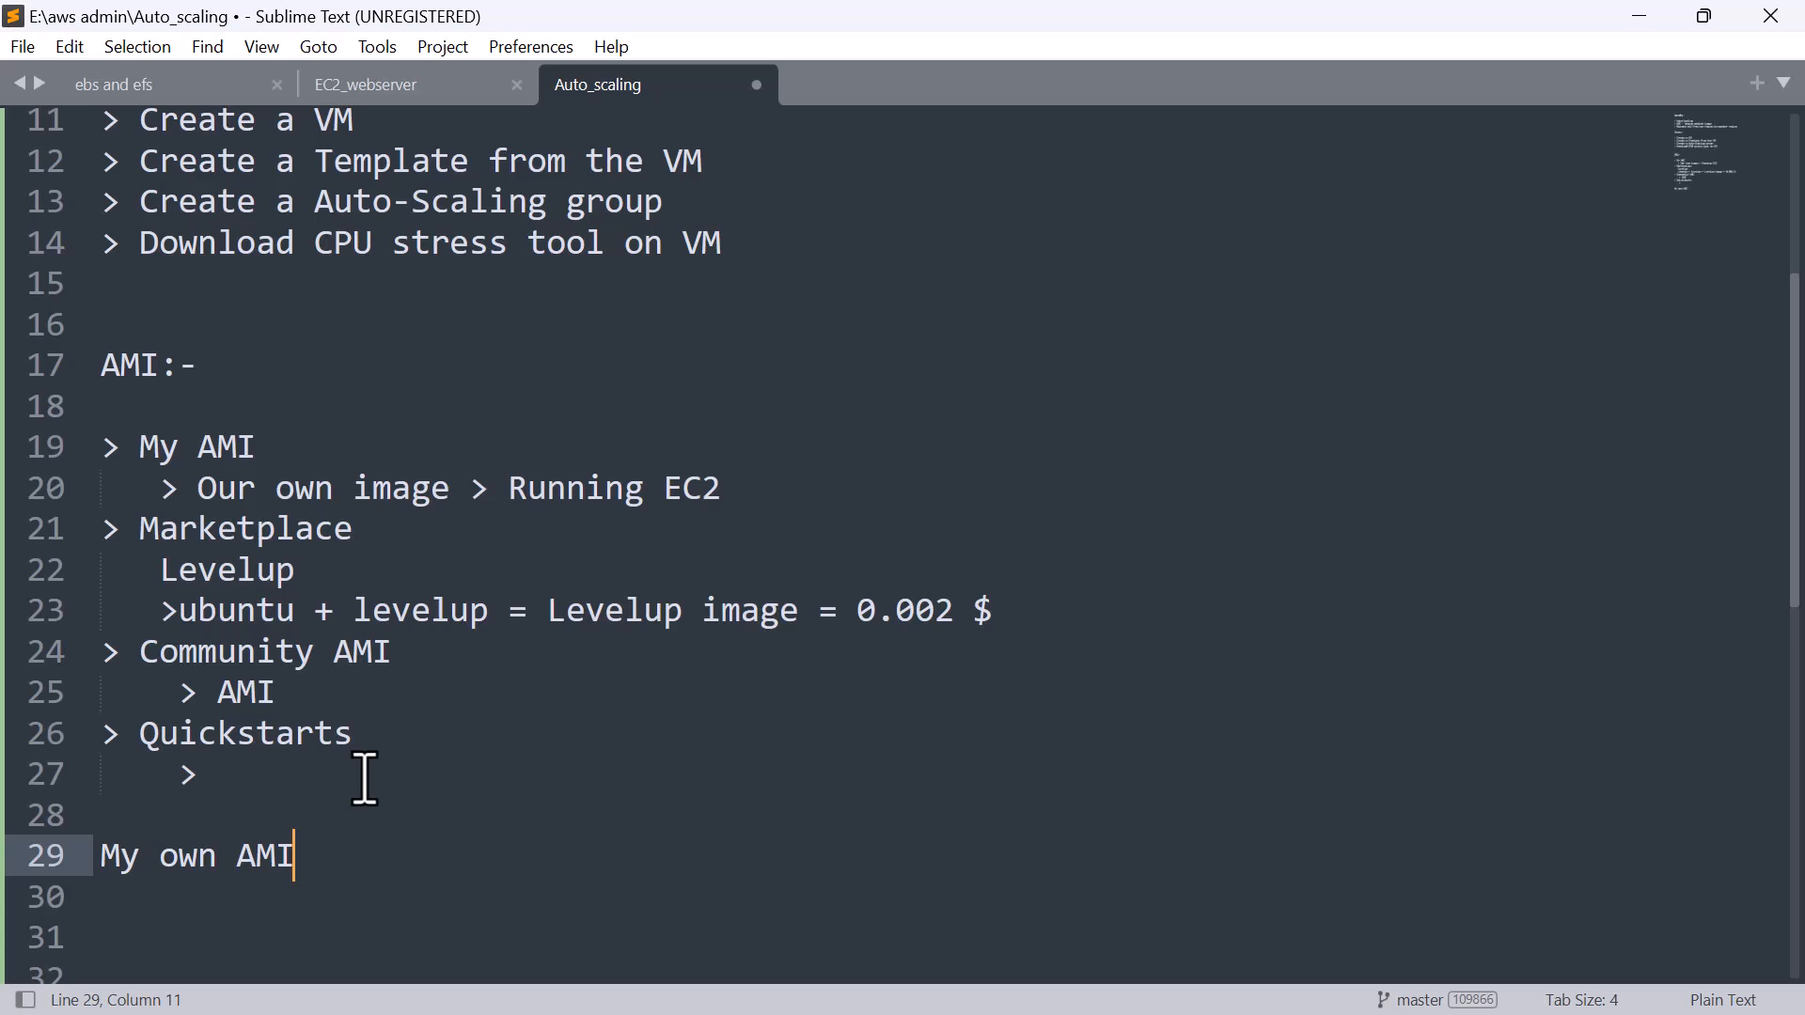
{"action": "key", "text": "Return"}
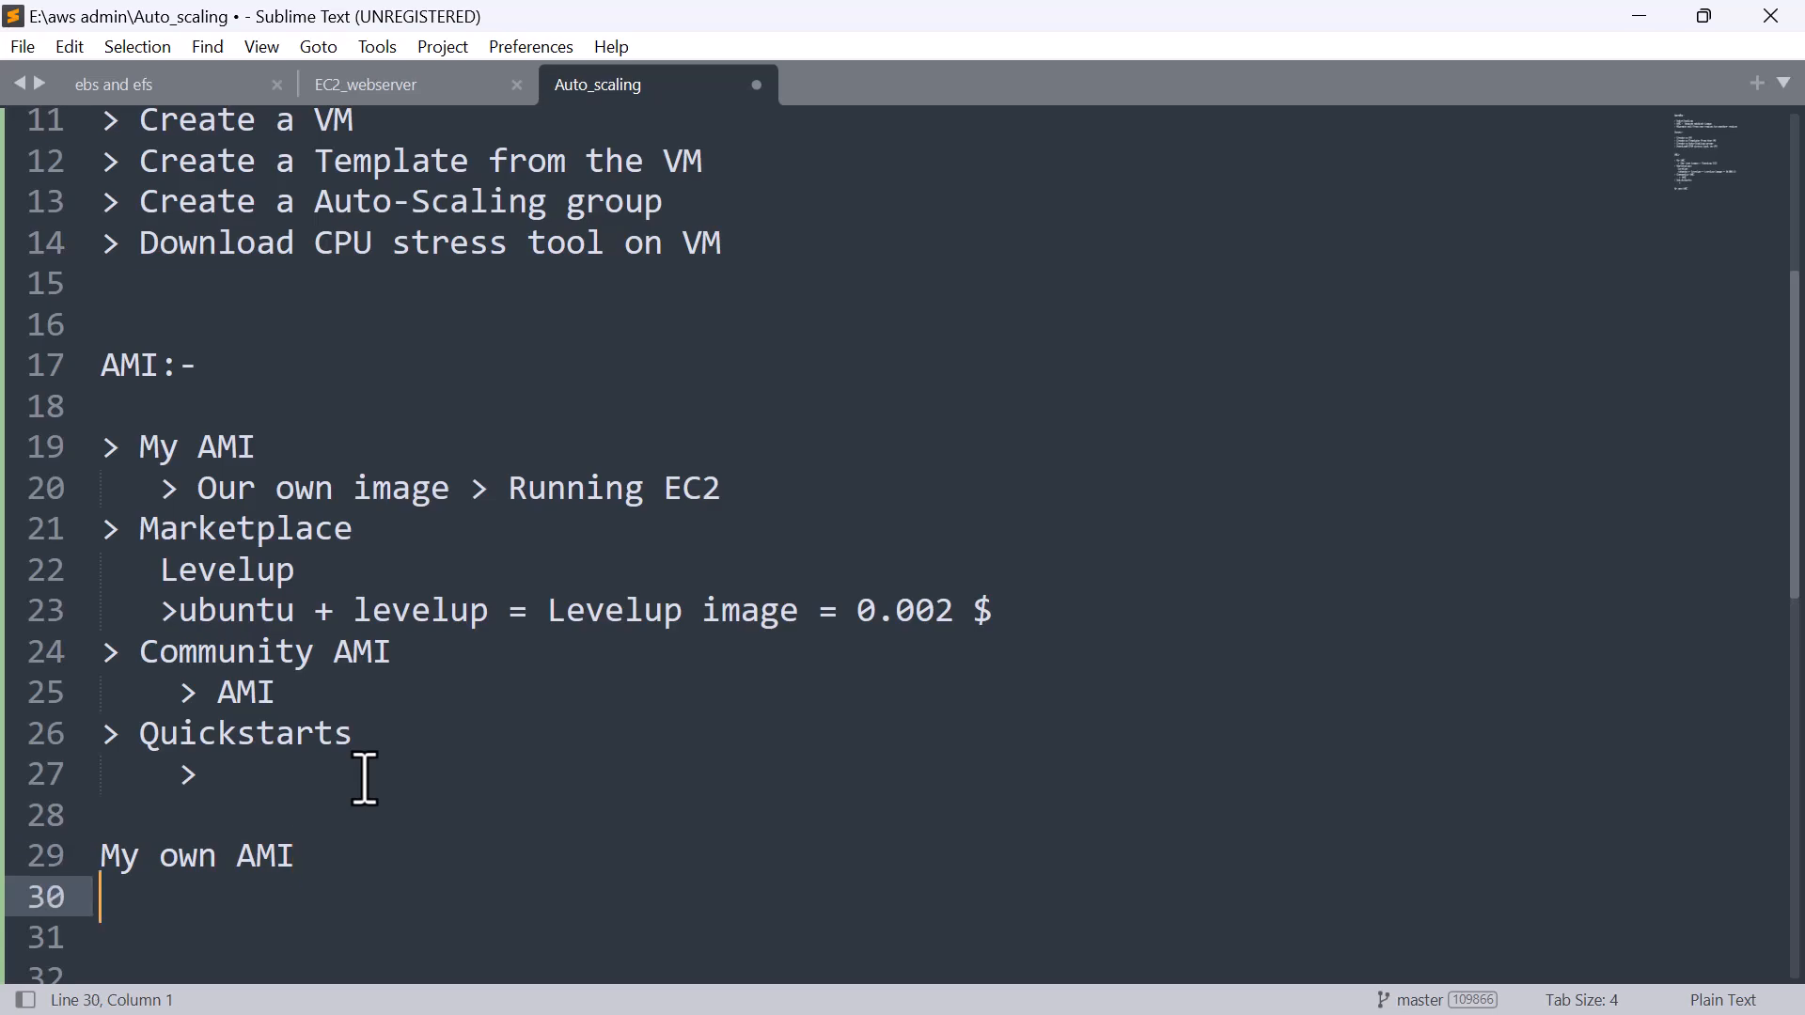
{"action": "left_click", "coordinate": [403, 851]}
{"action": "type", "text": ":-"}
{"action": "key", "text": "Return"}
{"action": "key", "text": "Return"}
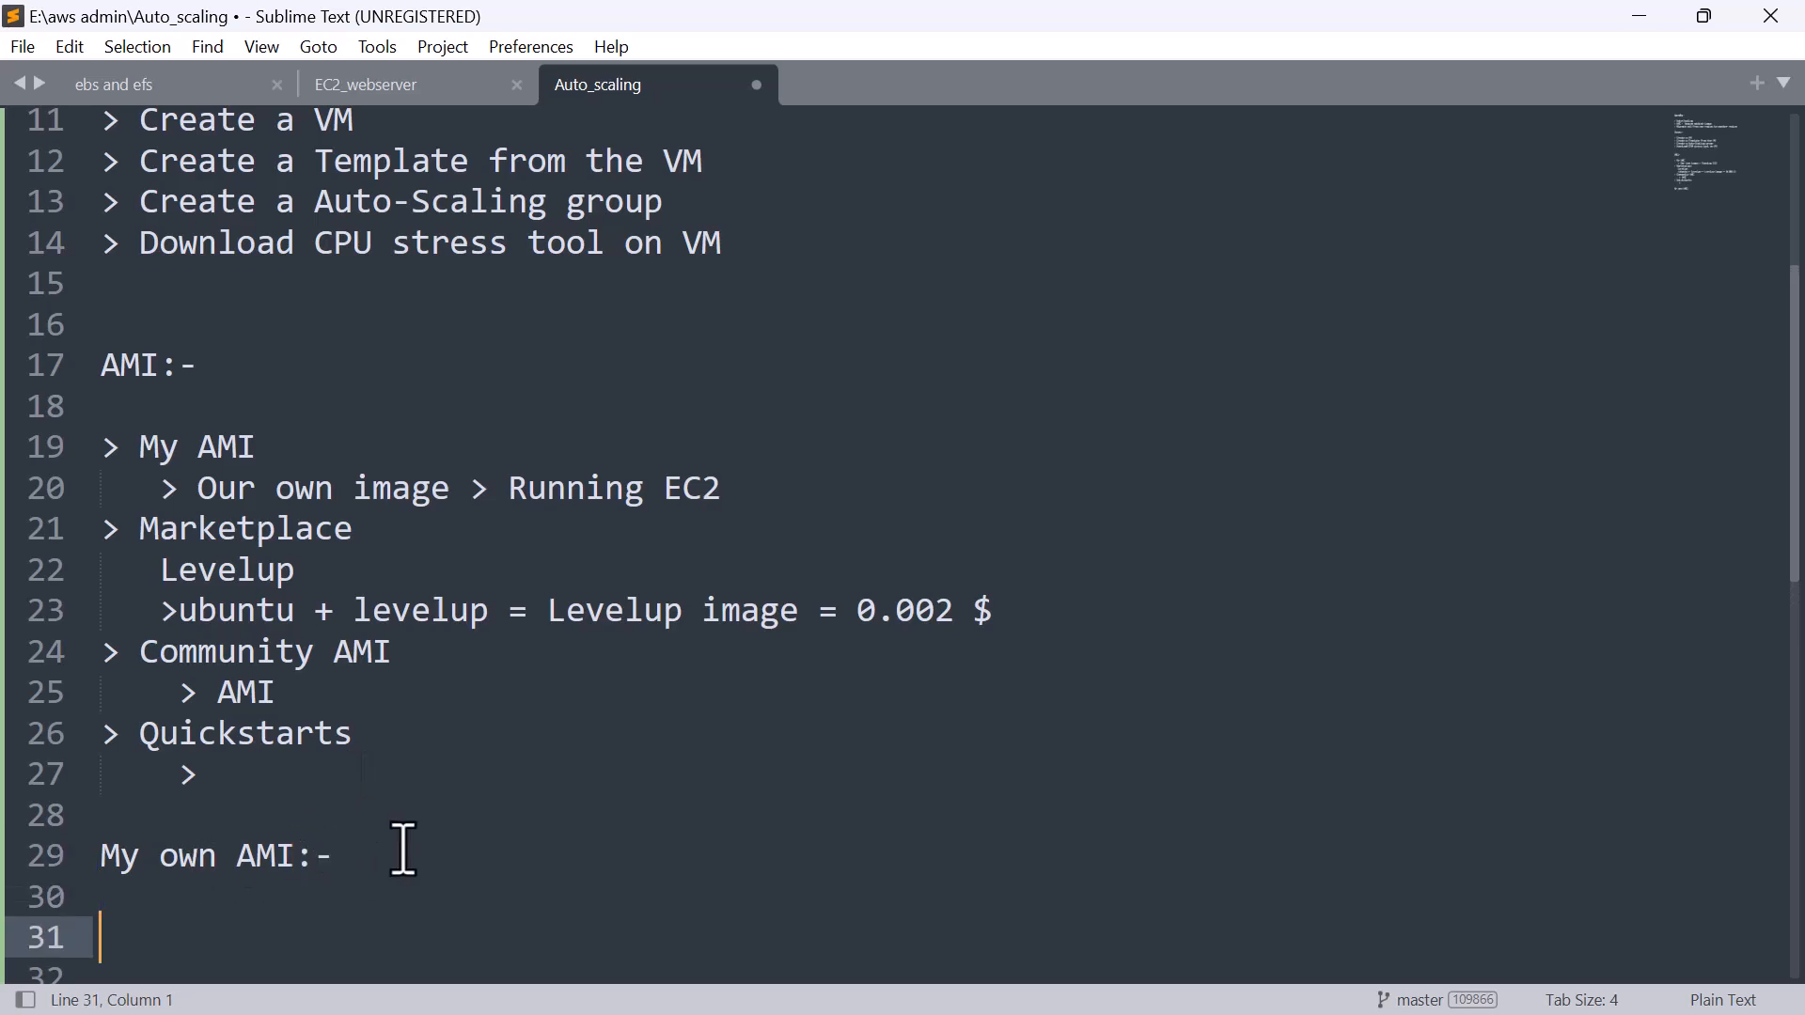
- Write "> Public" as the first item under the "My own AMI:-" heading
{"action": "type", "text": "Pubulic"}
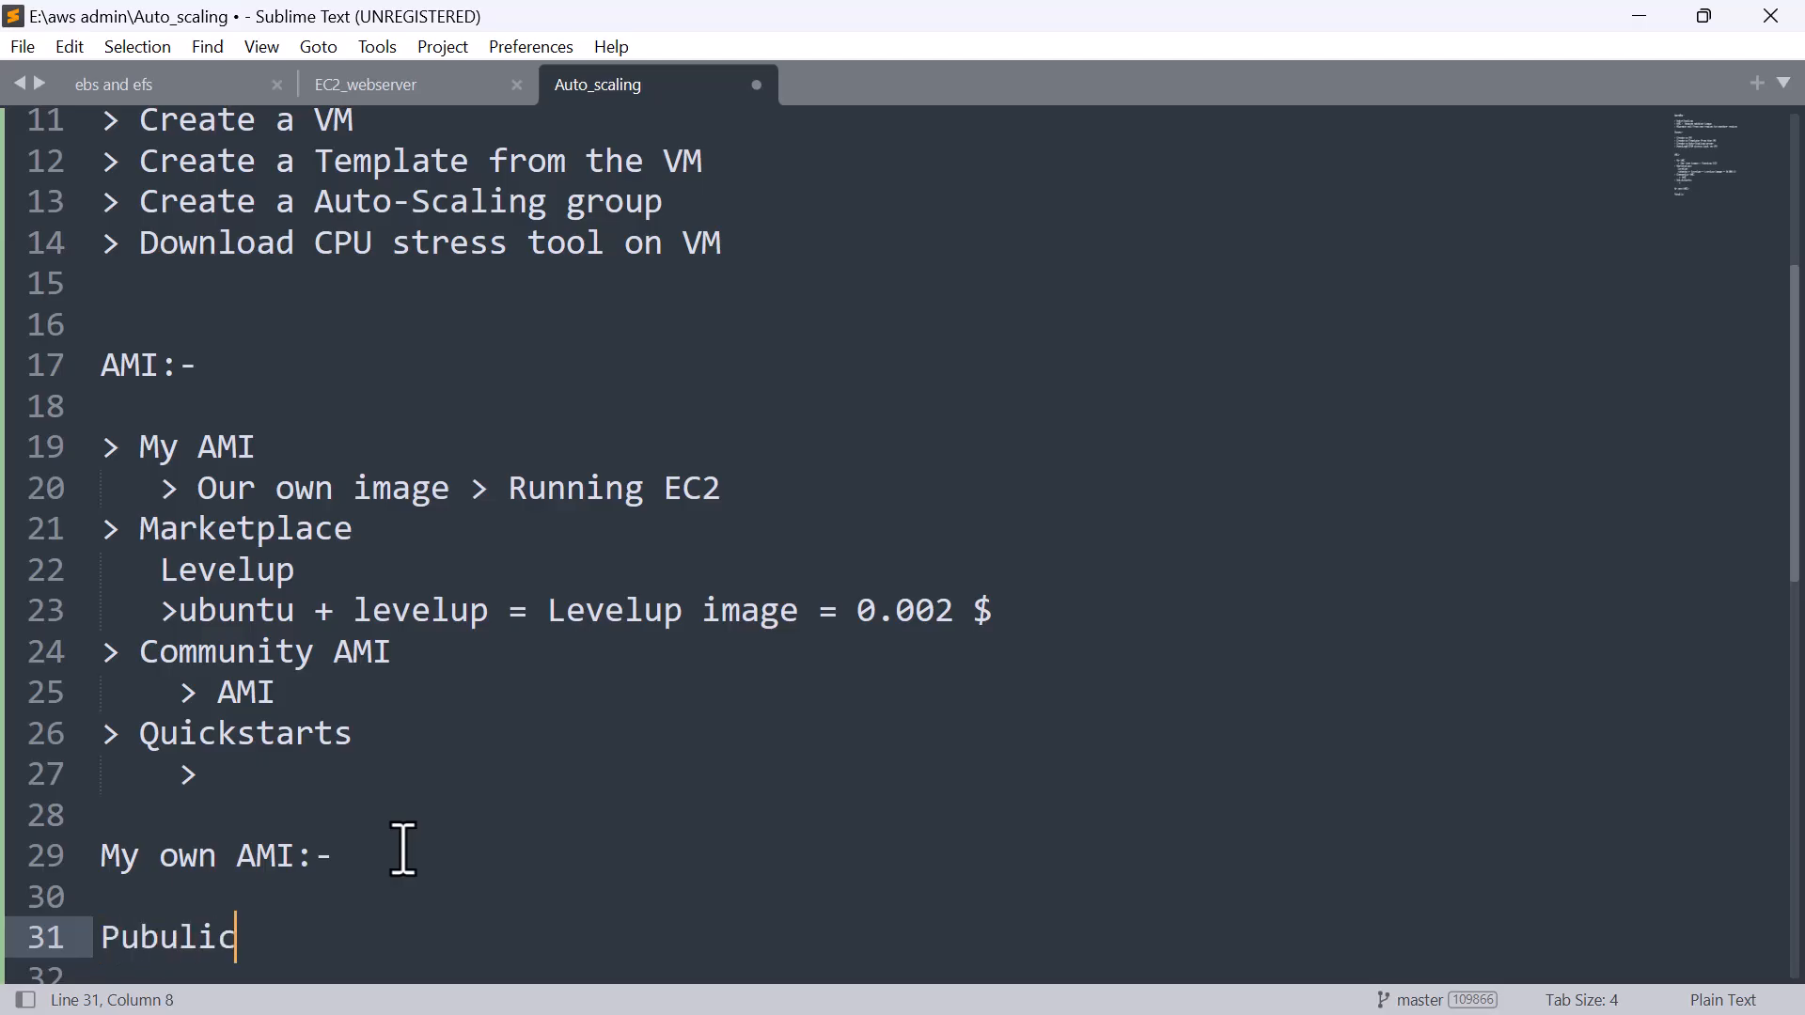
{"action": "key", "text": "BackSpace"}
{"action": "key", "text": "BackSpace"}
{"action": "key", "text": "BackSpace"}
{"action": "key", "text": "BackSpace"}
{"action": "key", "text": "BackSpace"}
{"action": "type", "text": "bliv"}
{"action": "key", "text": "BackSpace"}
{"action": "type", "text": "c"}
{"action": "key", "text": "Left"}
{"action": "key", "text": "Left"}
{"action": "key", "text": "Left"}
{"action": "key", "text": "Left"}
{"action": "type", "text": ">"}
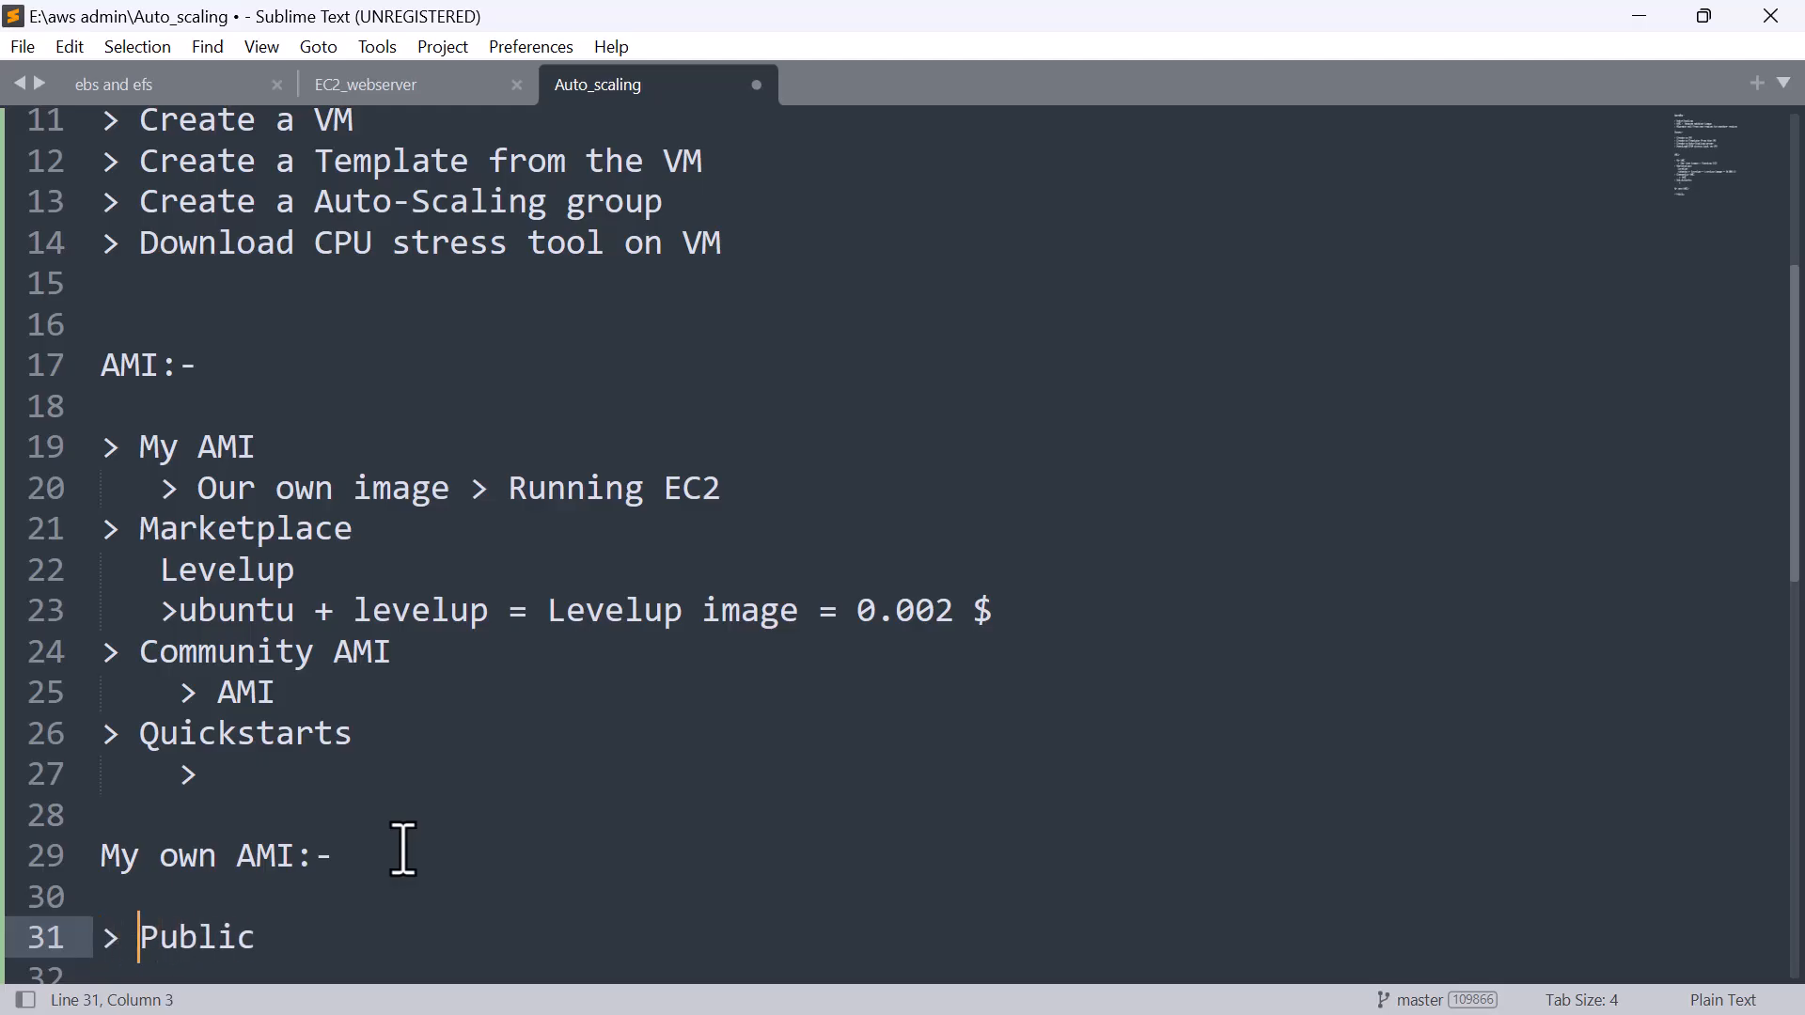
- Add "> Private" on the line below "> Public"
{"action": "left_click", "coordinate": [345, 952]}
{"action": "key", "text": "Return"}
{"action": "type", "text": "> Private"}
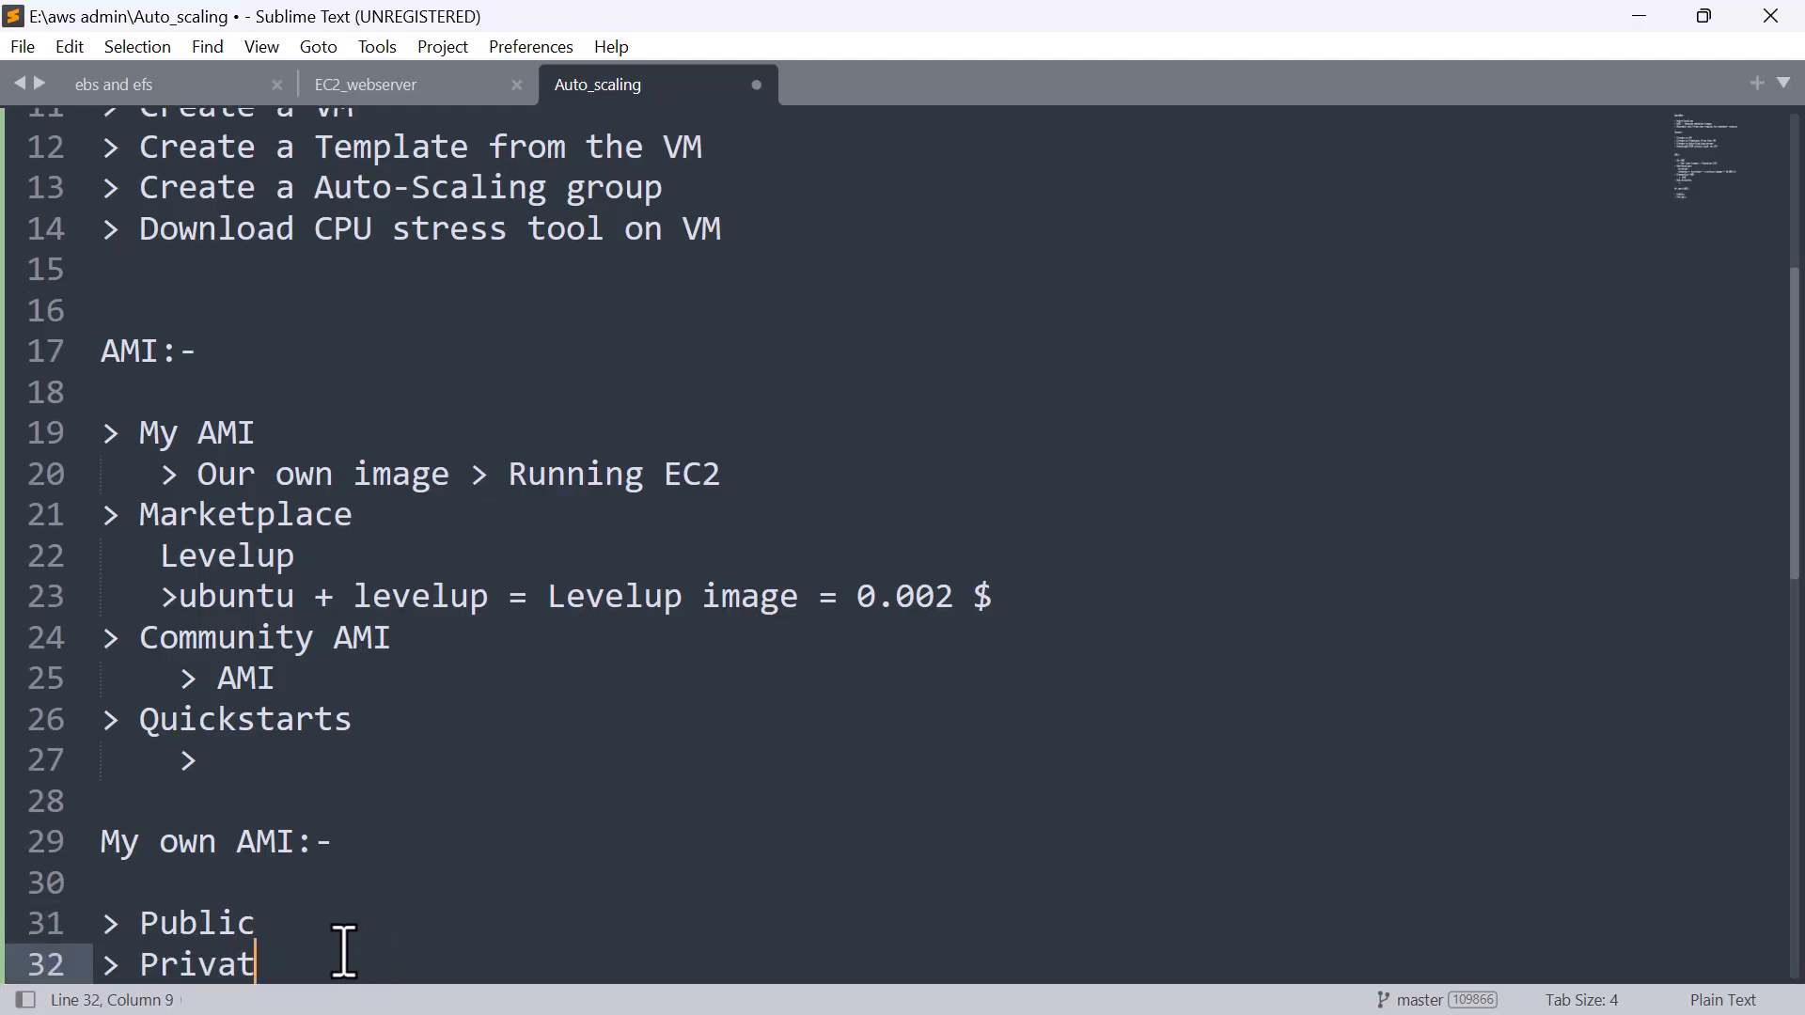
- Add the line "AMI's are region Specific" below the Public and Private items, separated by a blank line
{"action": "scroll", "coordinate": [344, 951], "scroll_direction": "down", "scroll_amount": 3}
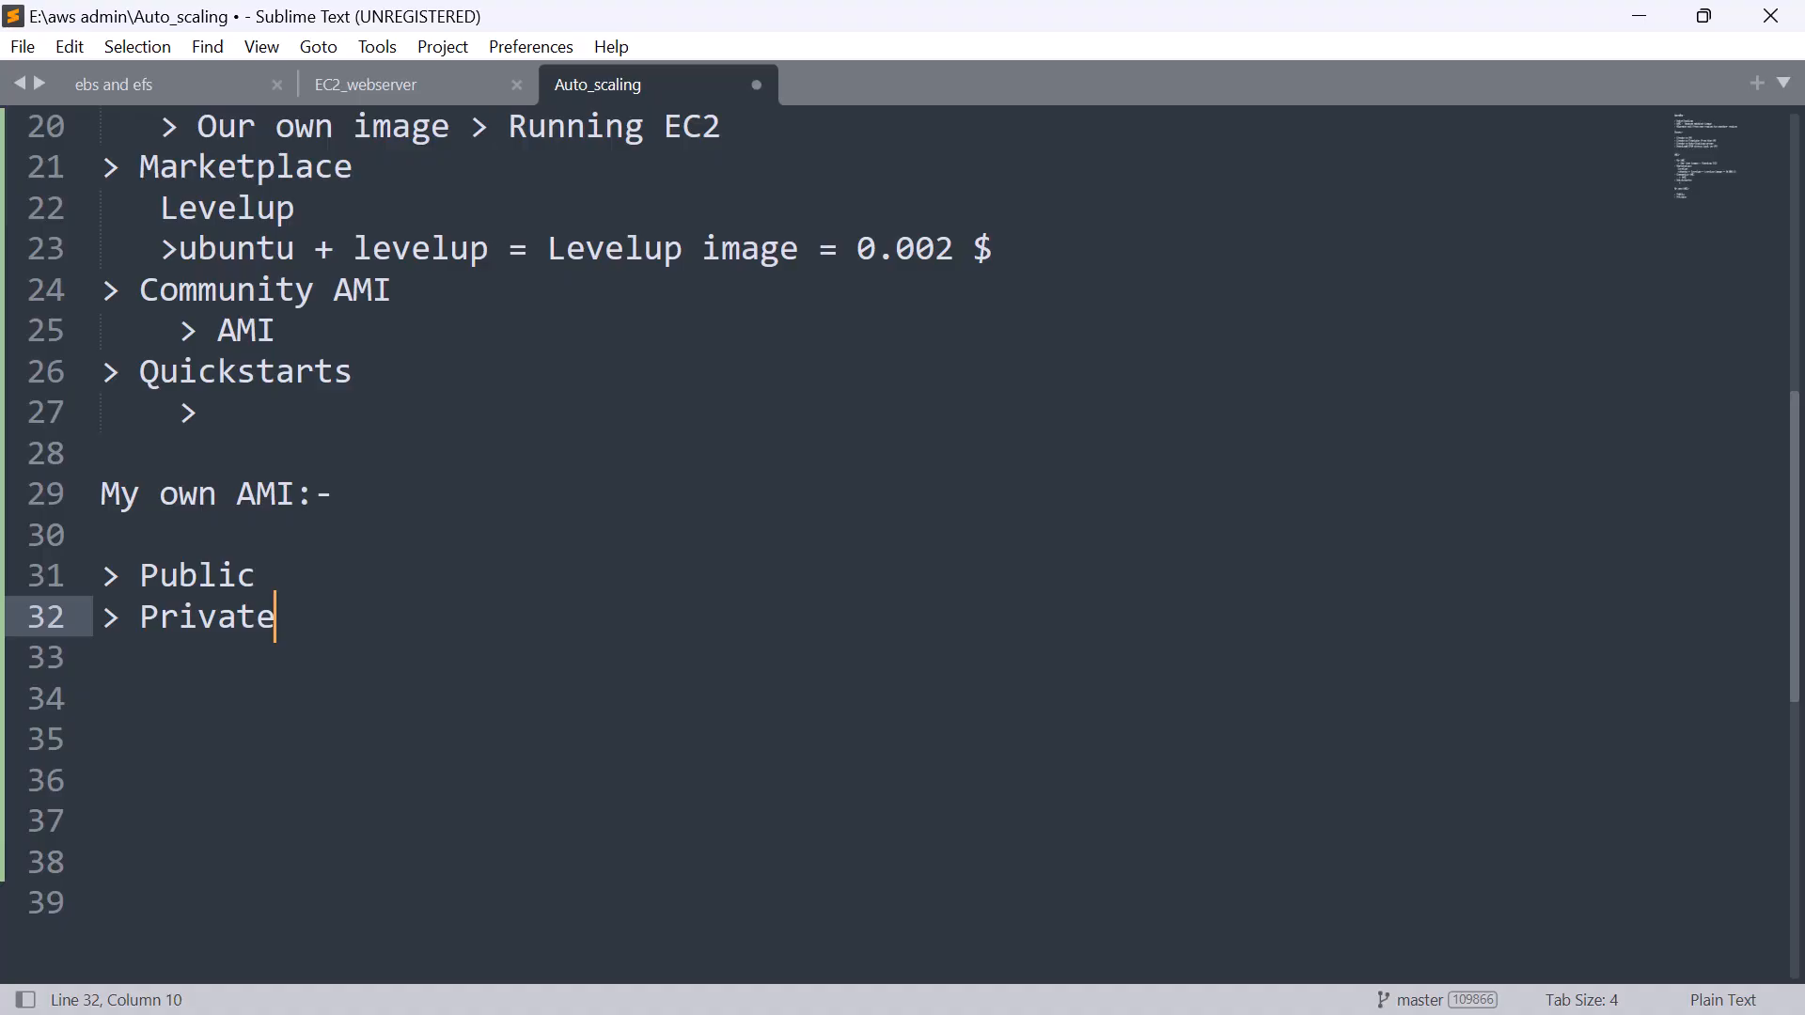
{"action": "key", "text": "Return"}
{"action": "key", "text": "Return"}
{"action": "type", "text": "AM"}
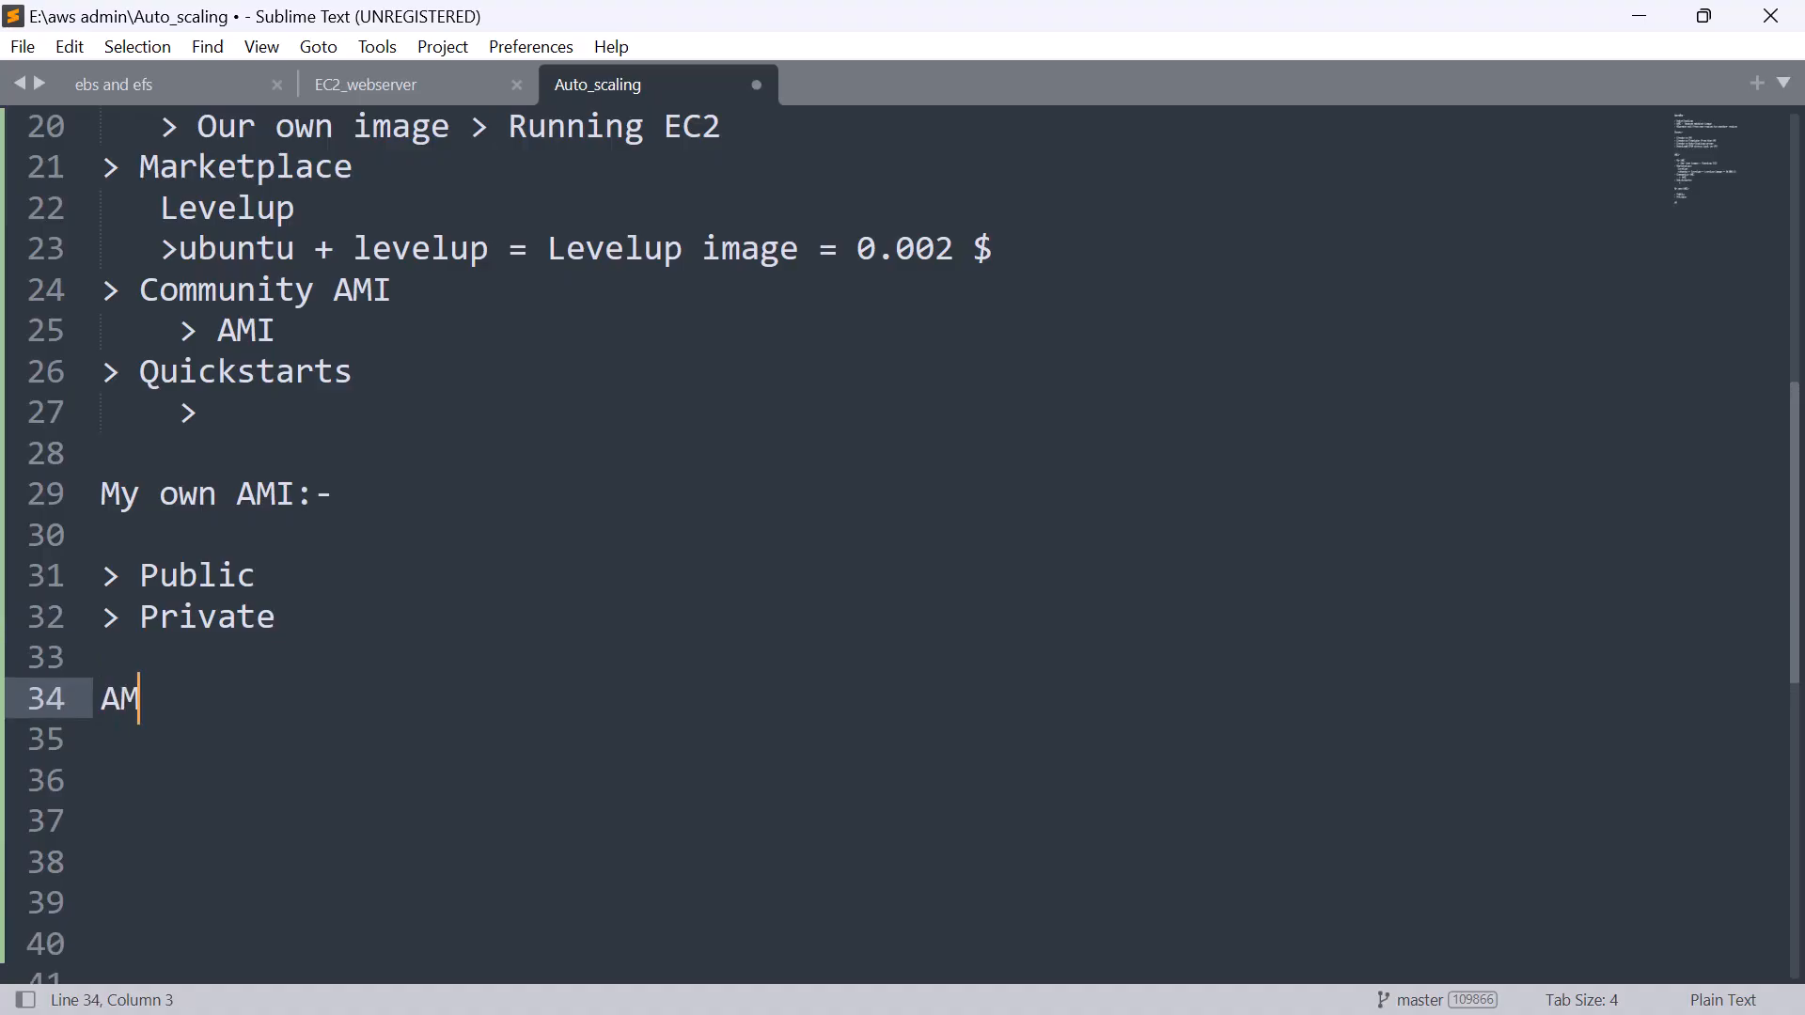
{"action": "type", "text": "I's are"}
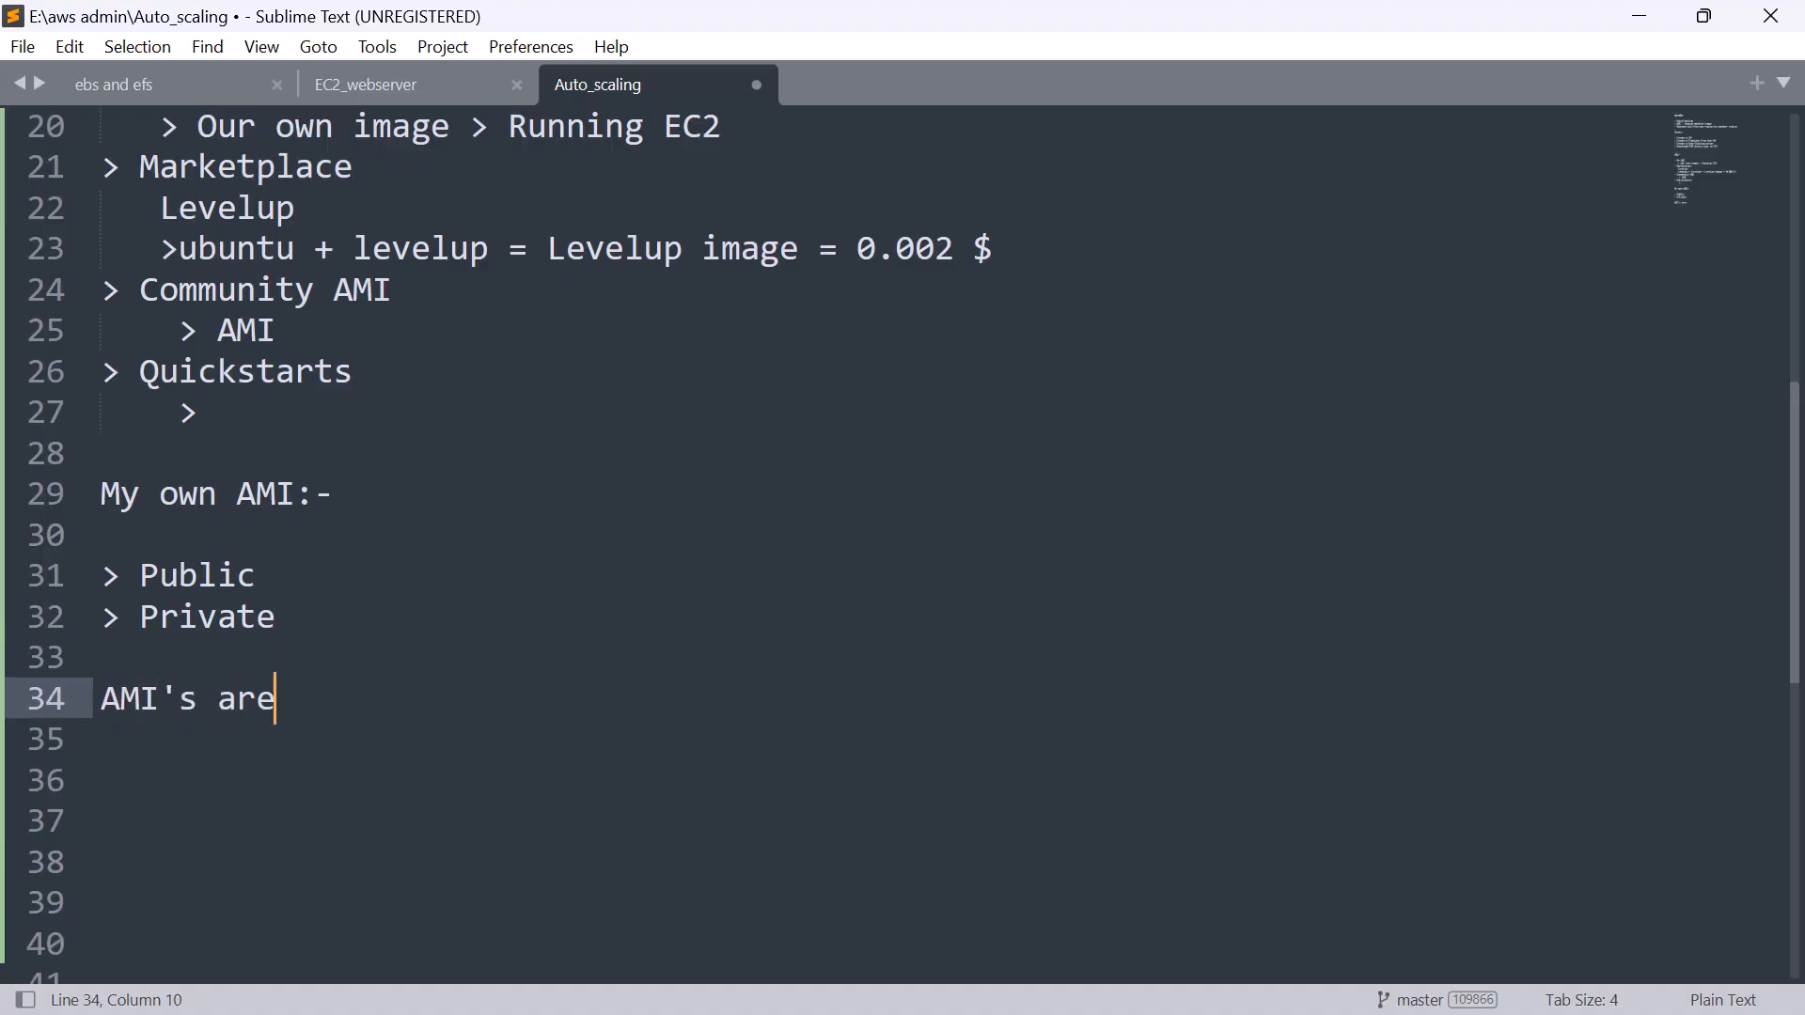
{"action": "type", "text": " region S"}
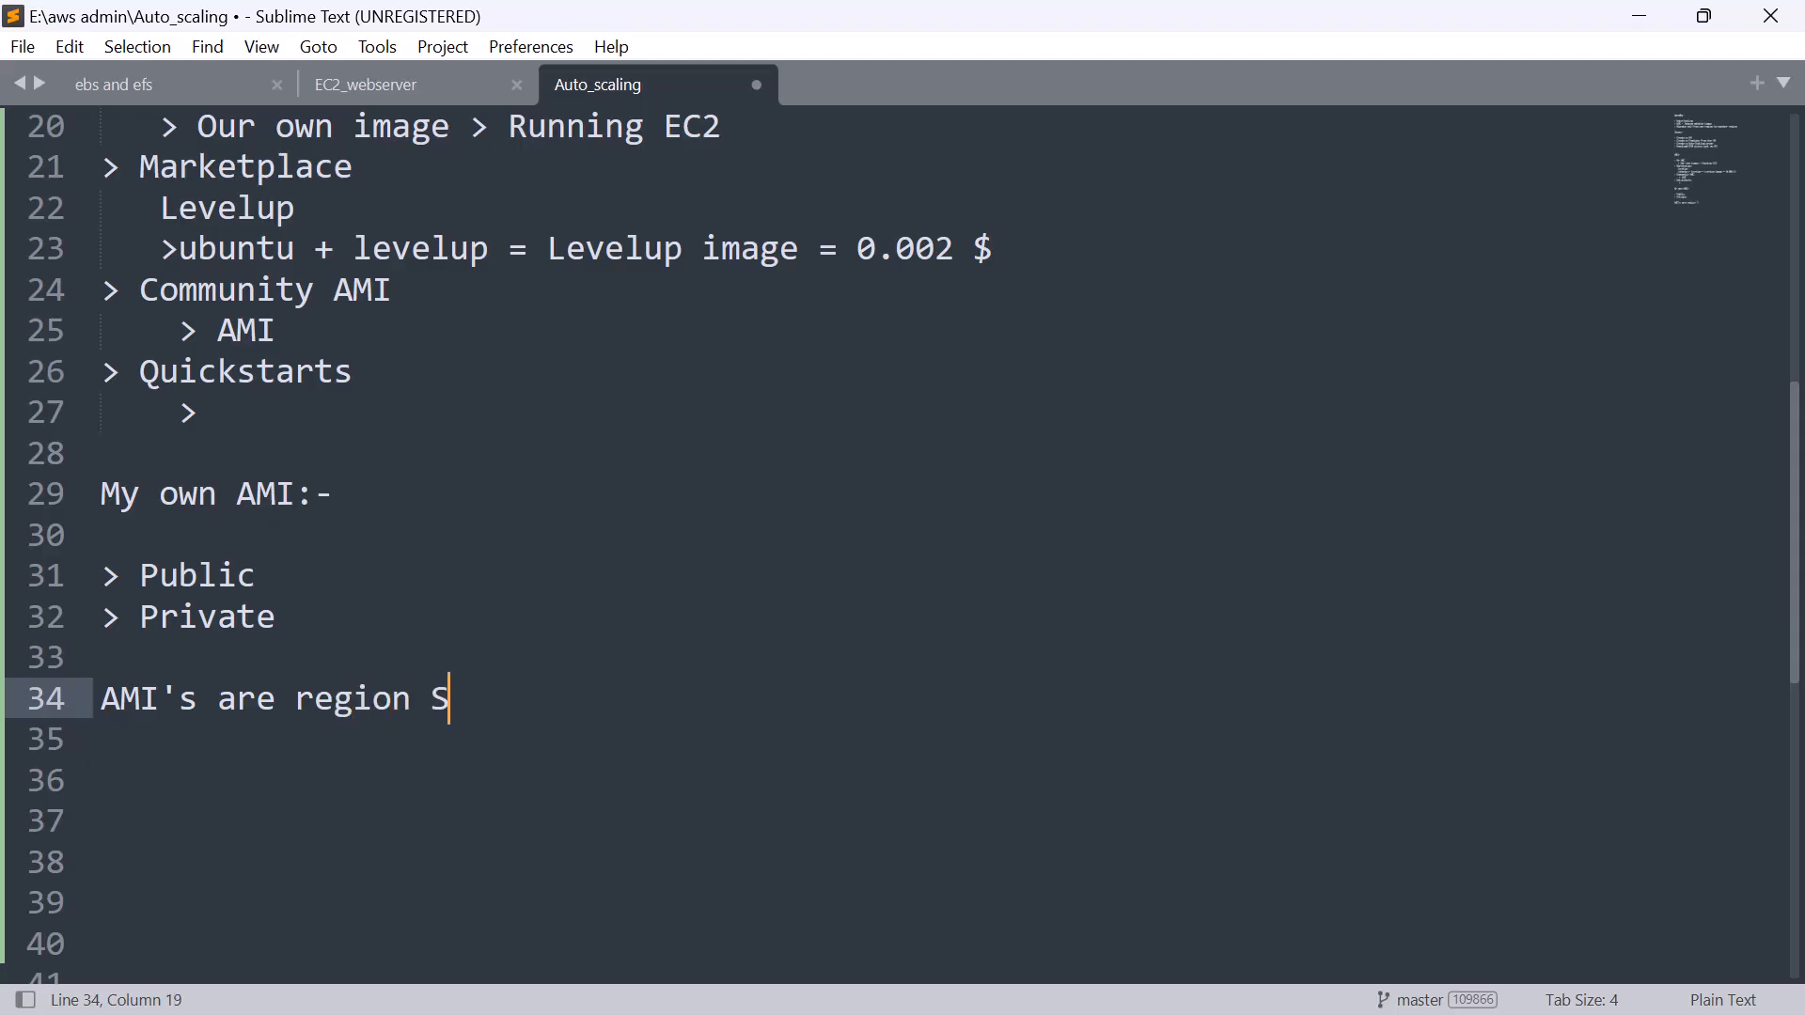
{"action": "type", "text": "pecific"}
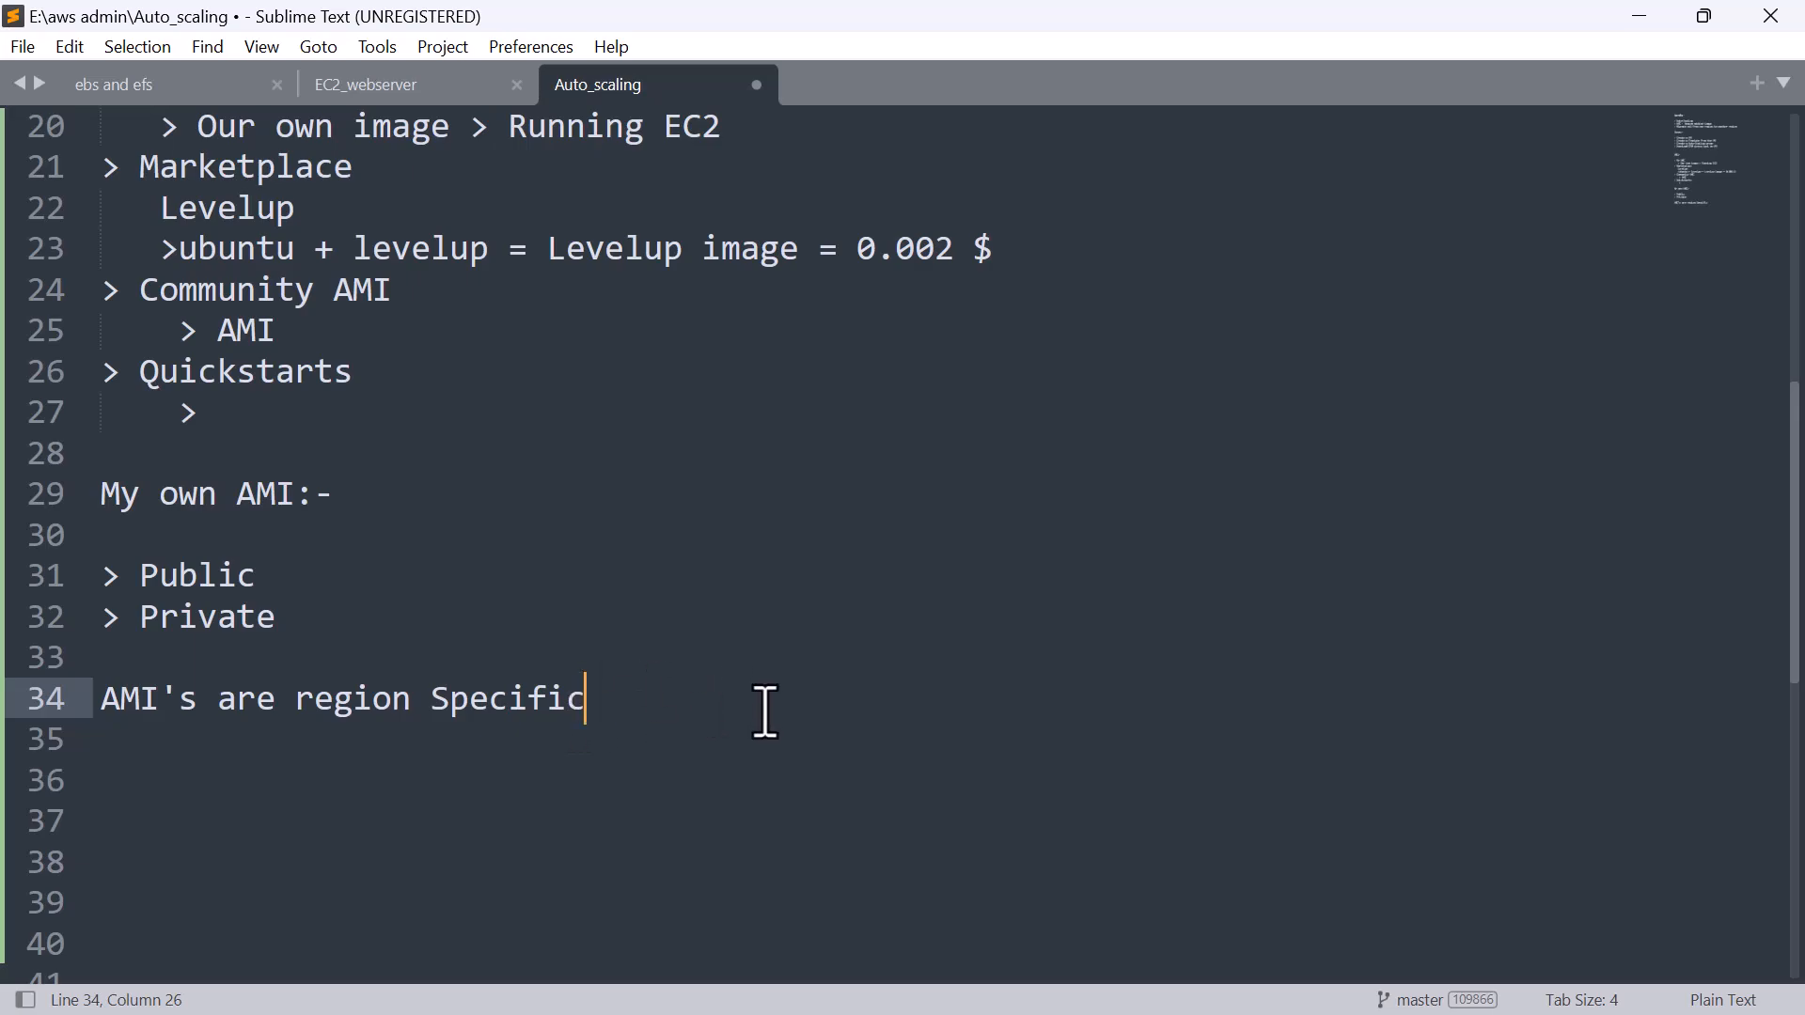
{"action": "scroll", "coordinate": [766, 711], "scroll_direction": "up", "scroll_amount": 1}
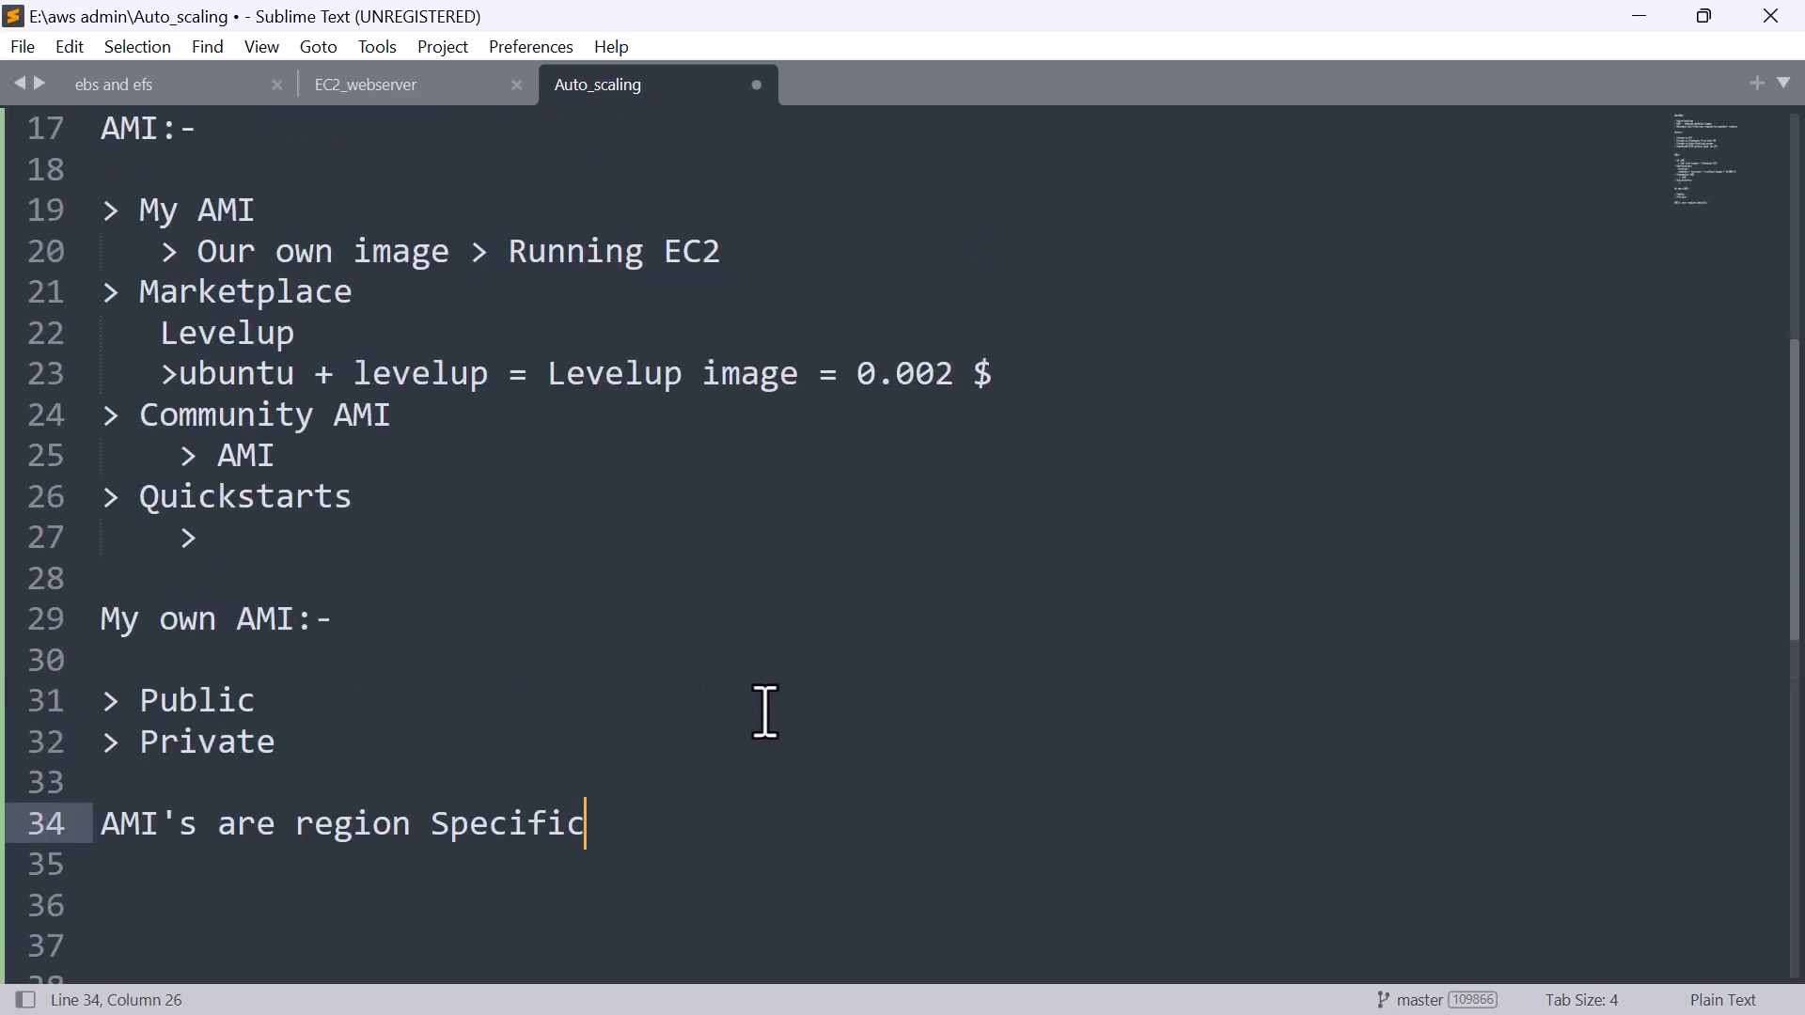
{"action": "scroll", "coordinate": [766, 712], "scroll_direction": "up", "scroll_amount": 1}
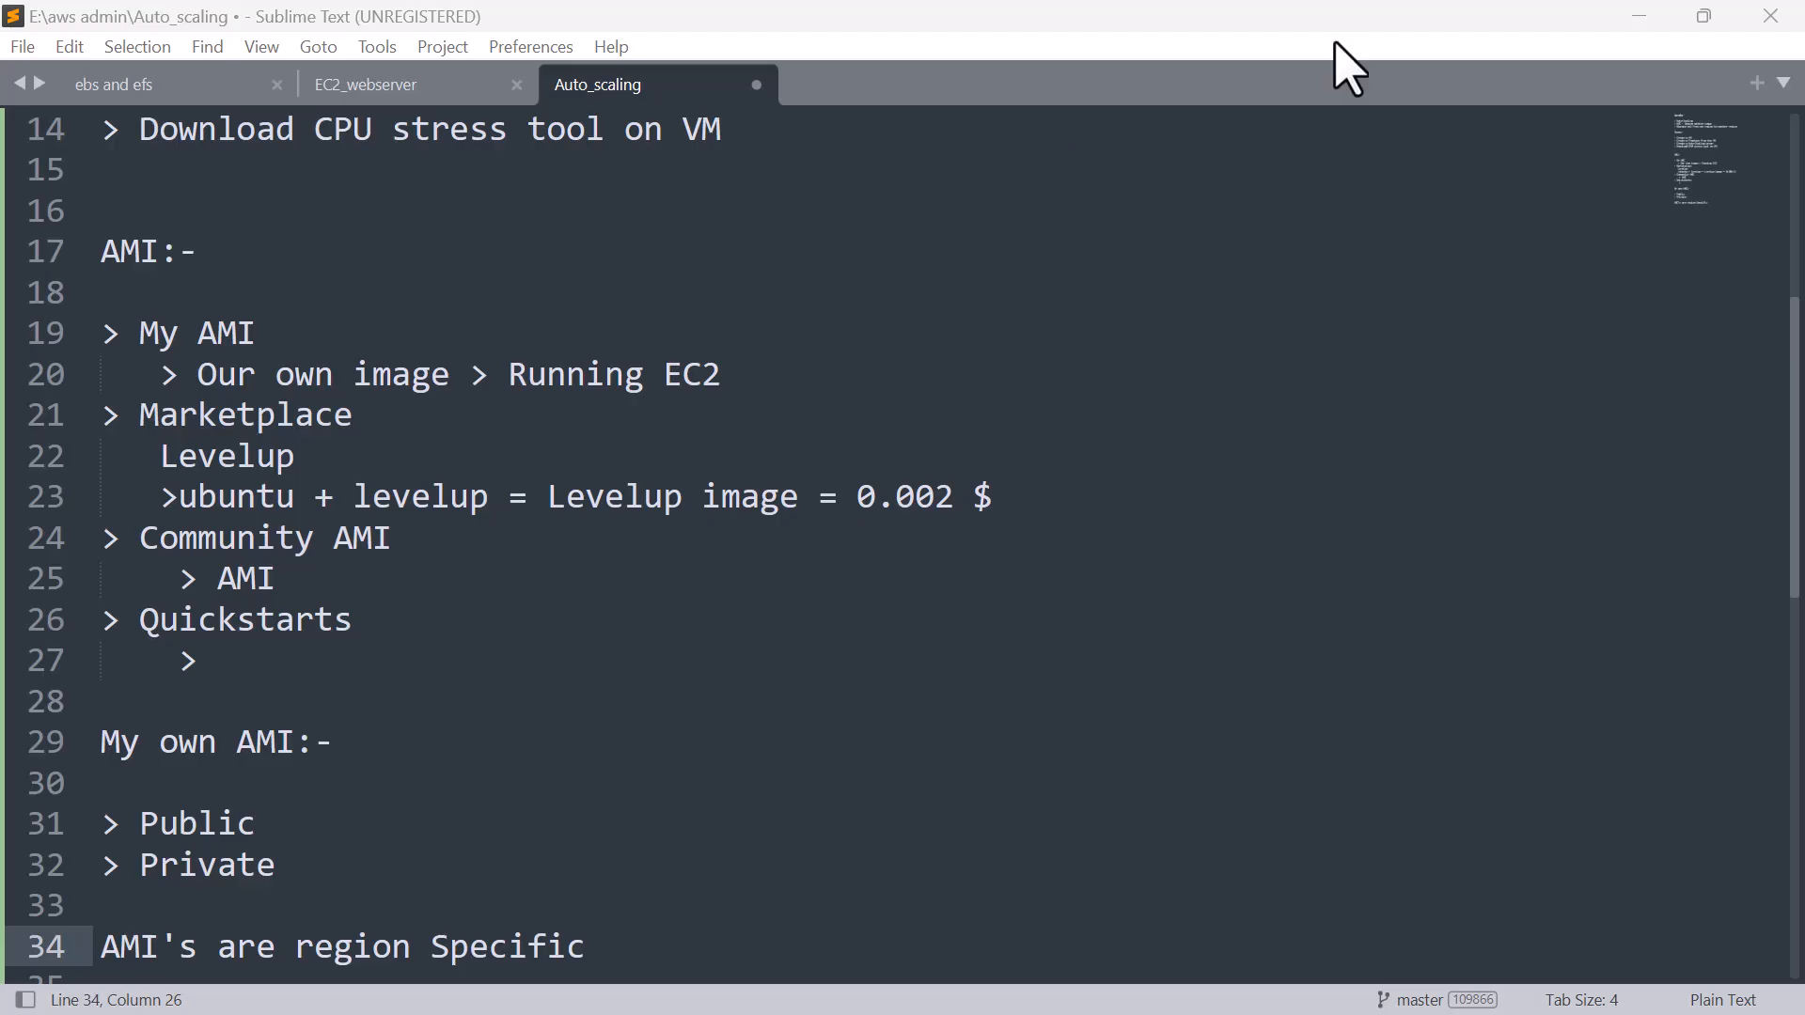
- Switch to the EC2 console in the browser, start launching a new instance and name it "amid"
{"action": "left_click", "coordinate": [1643, 19]}
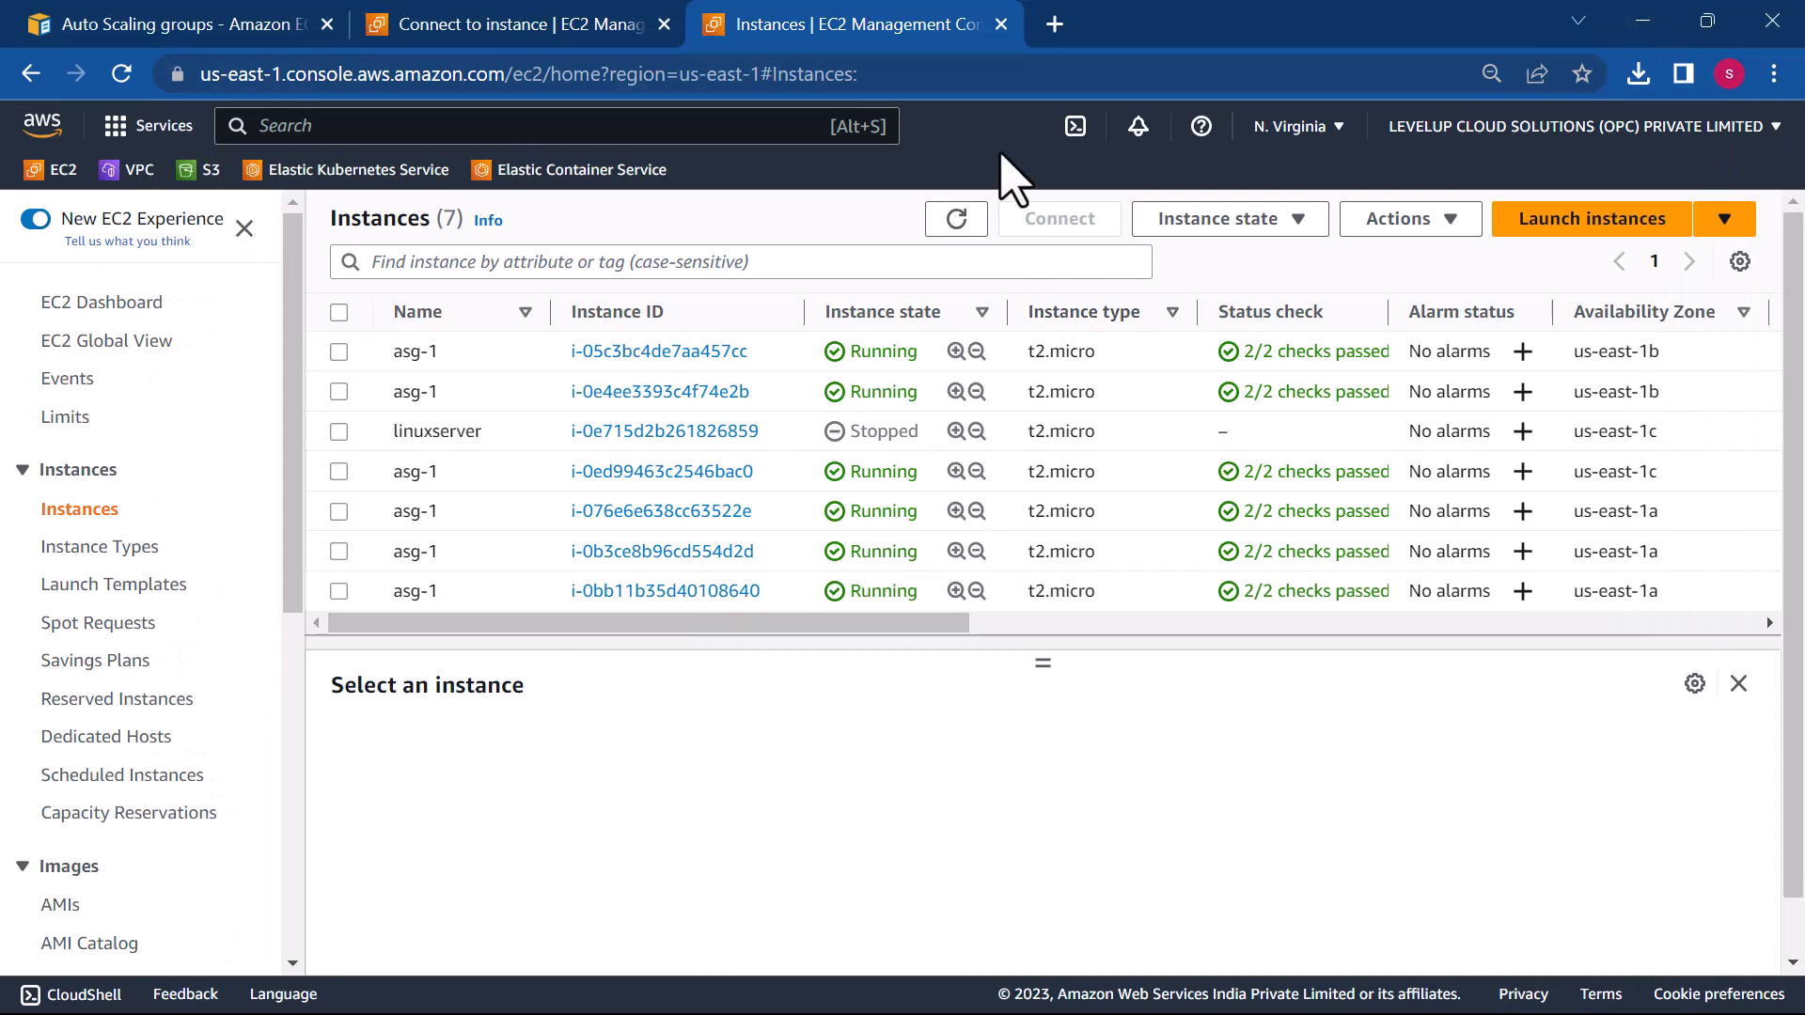
{"action": "left_click", "coordinate": [1572, 233]}
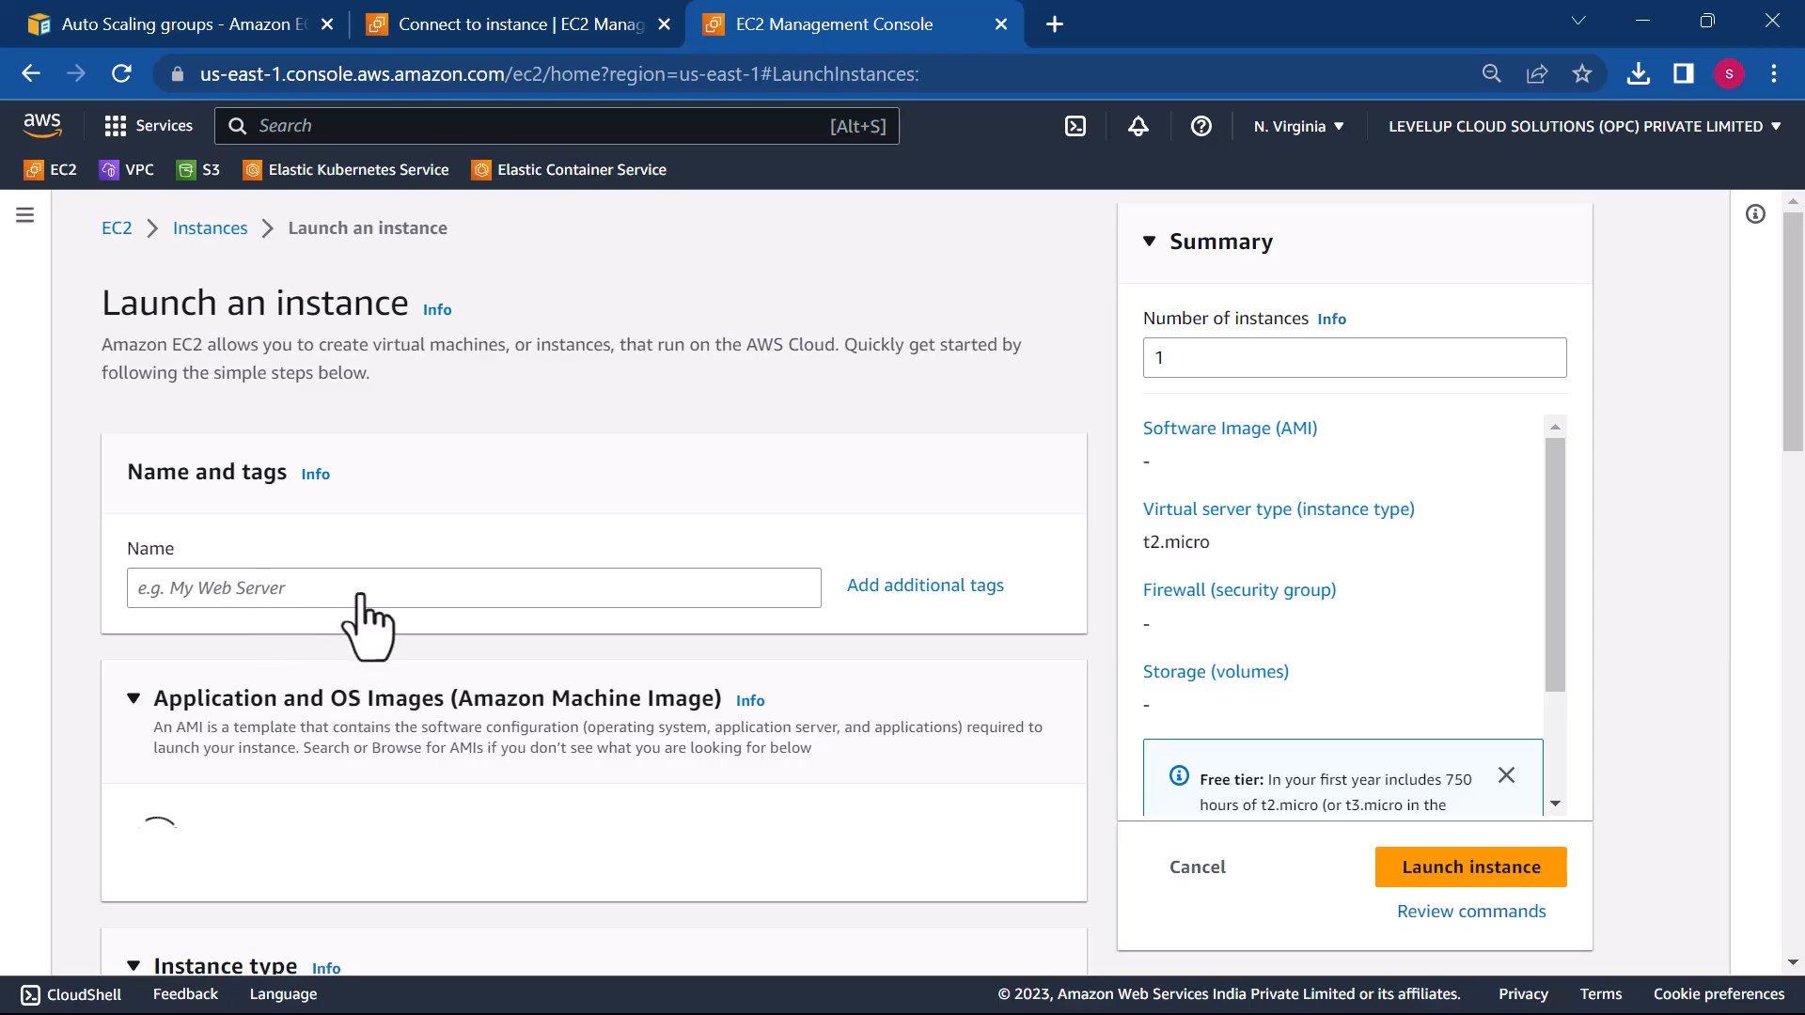
{"action": "left_click", "coordinate": [292, 588]}
{"action": "type", "text": "a"}
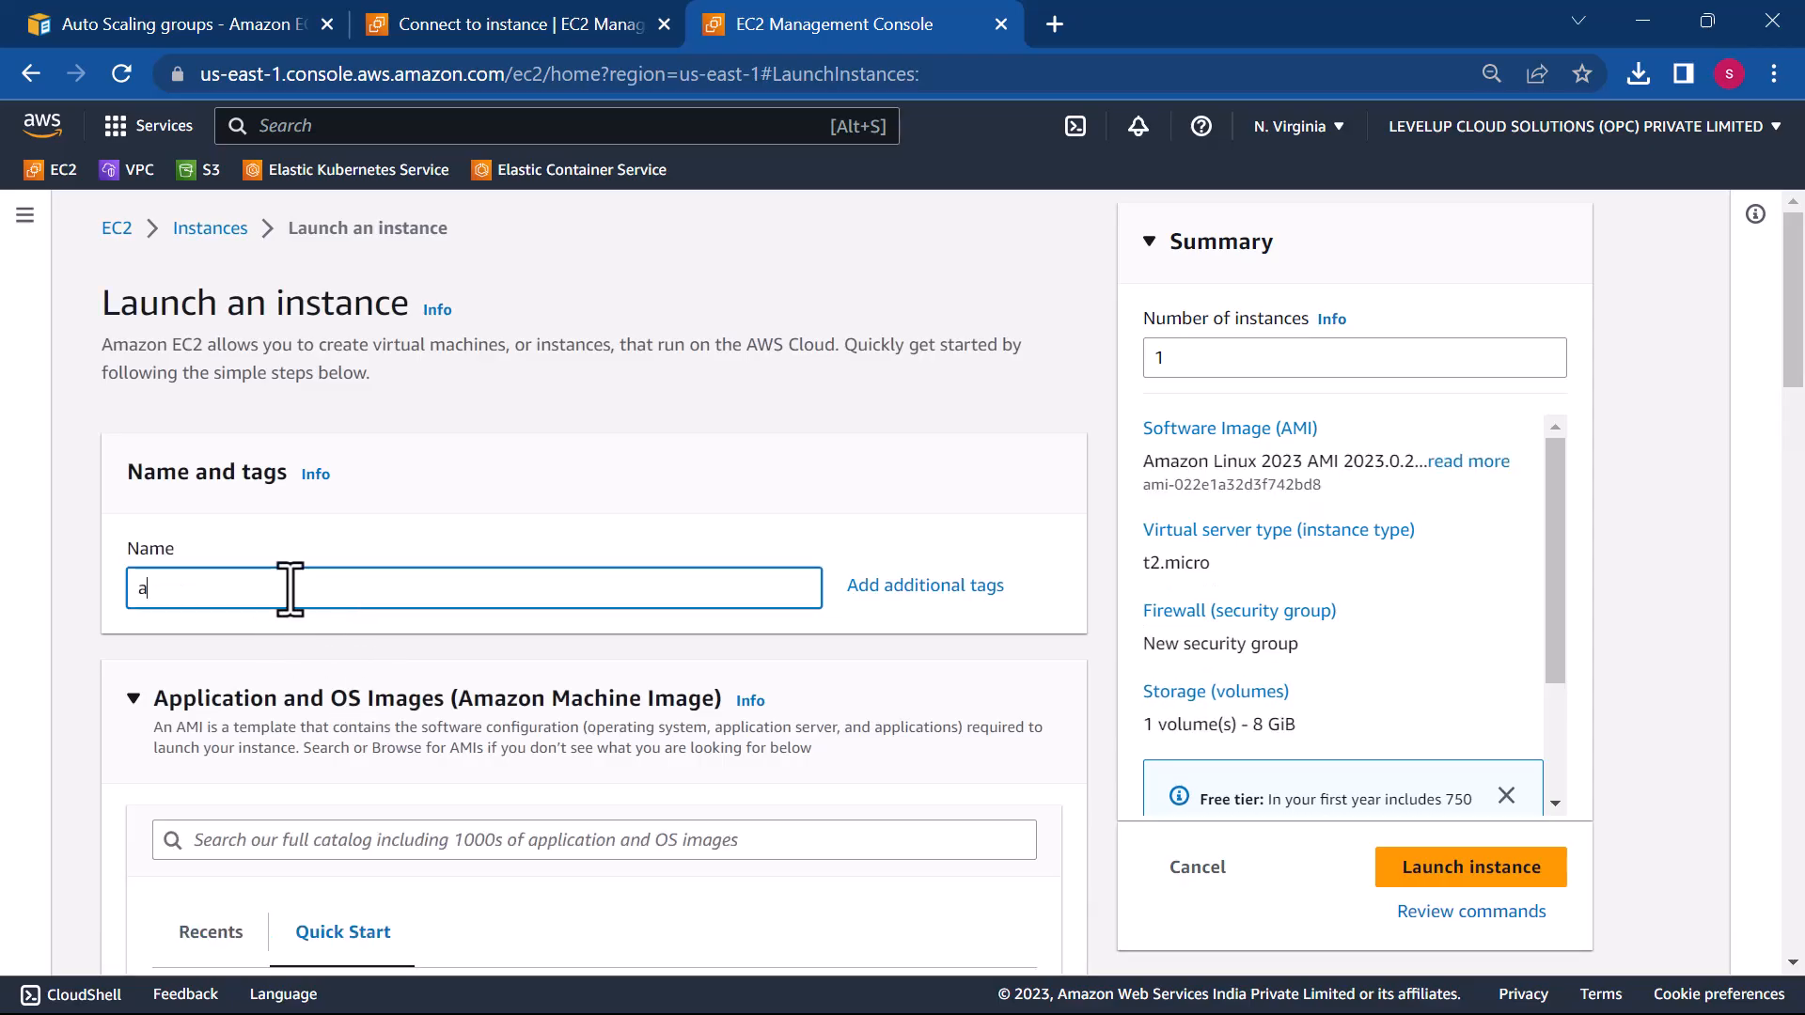
{"action": "type", "text": "mid"}
- Choose the Ubuntu quick-start image as the new instance's Amazon Machine Image
{"action": "scroll", "coordinate": [291, 588], "scroll_direction": "down", "scroll_amount": 5}
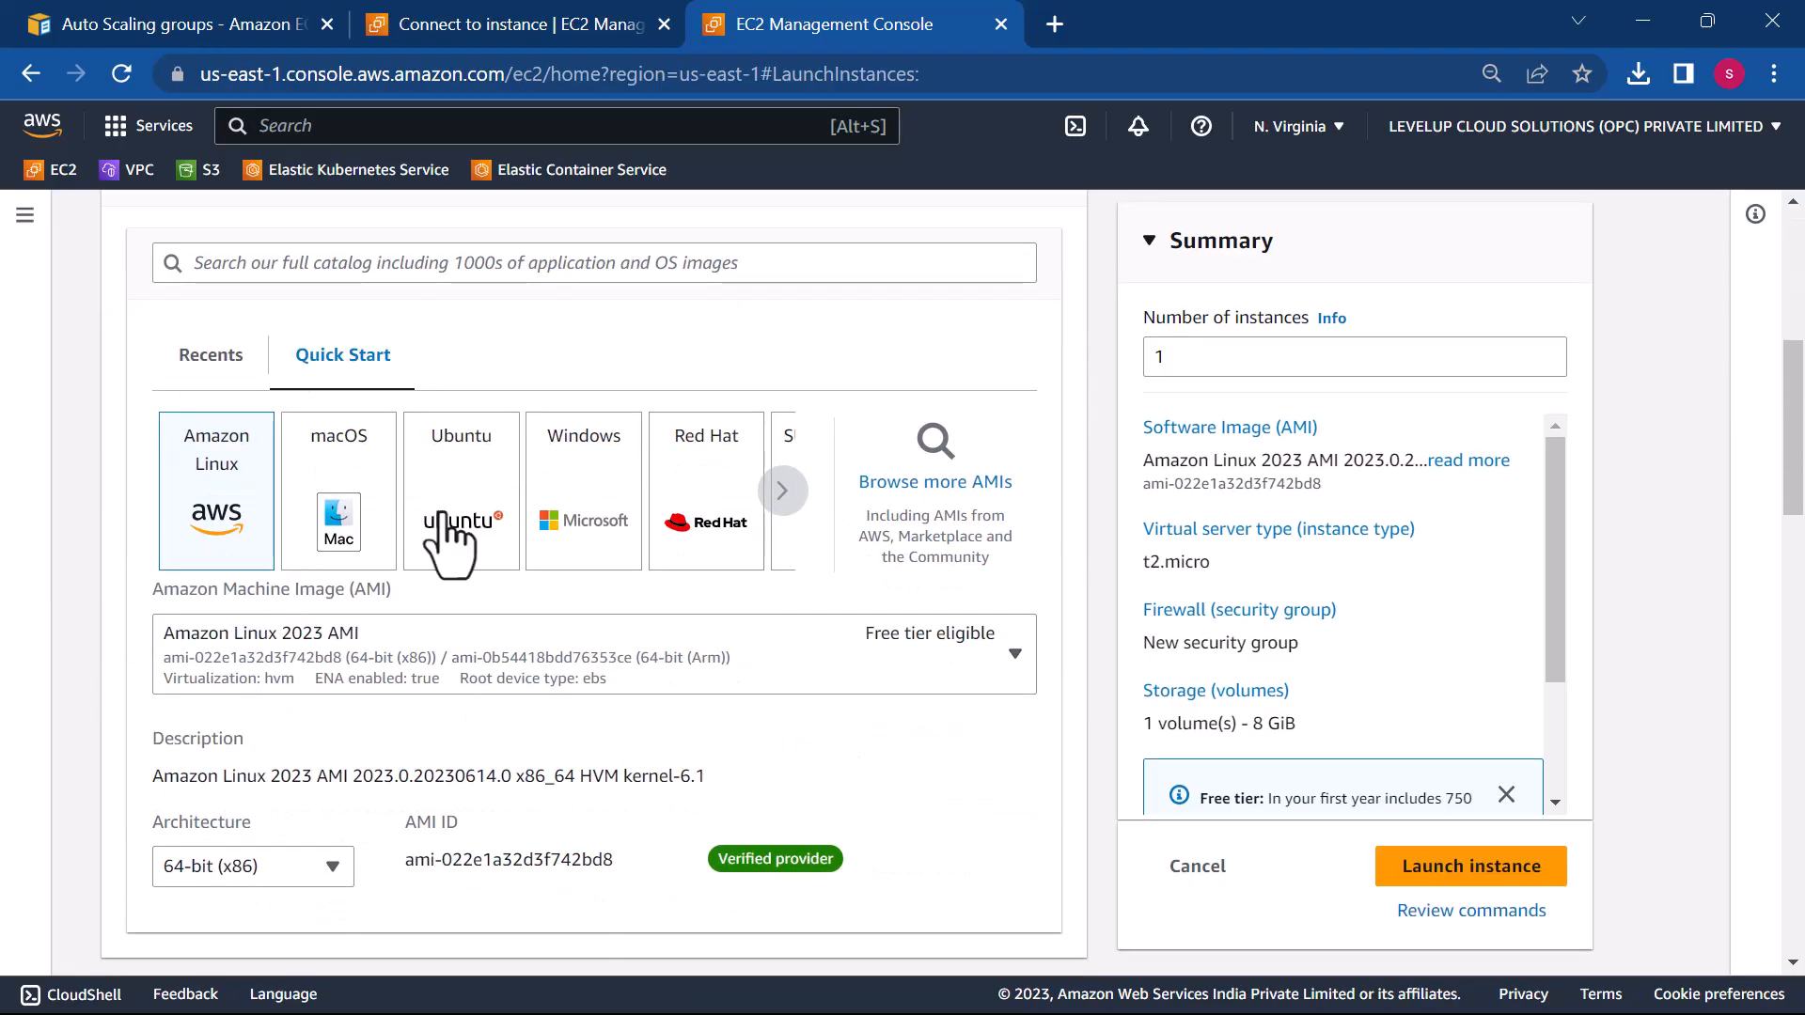
{"action": "left_click", "coordinate": [452, 545]}
{"action": "scroll", "coordinate": [564, 729], "scroll_direction": "down", "scroll_amount": 9}
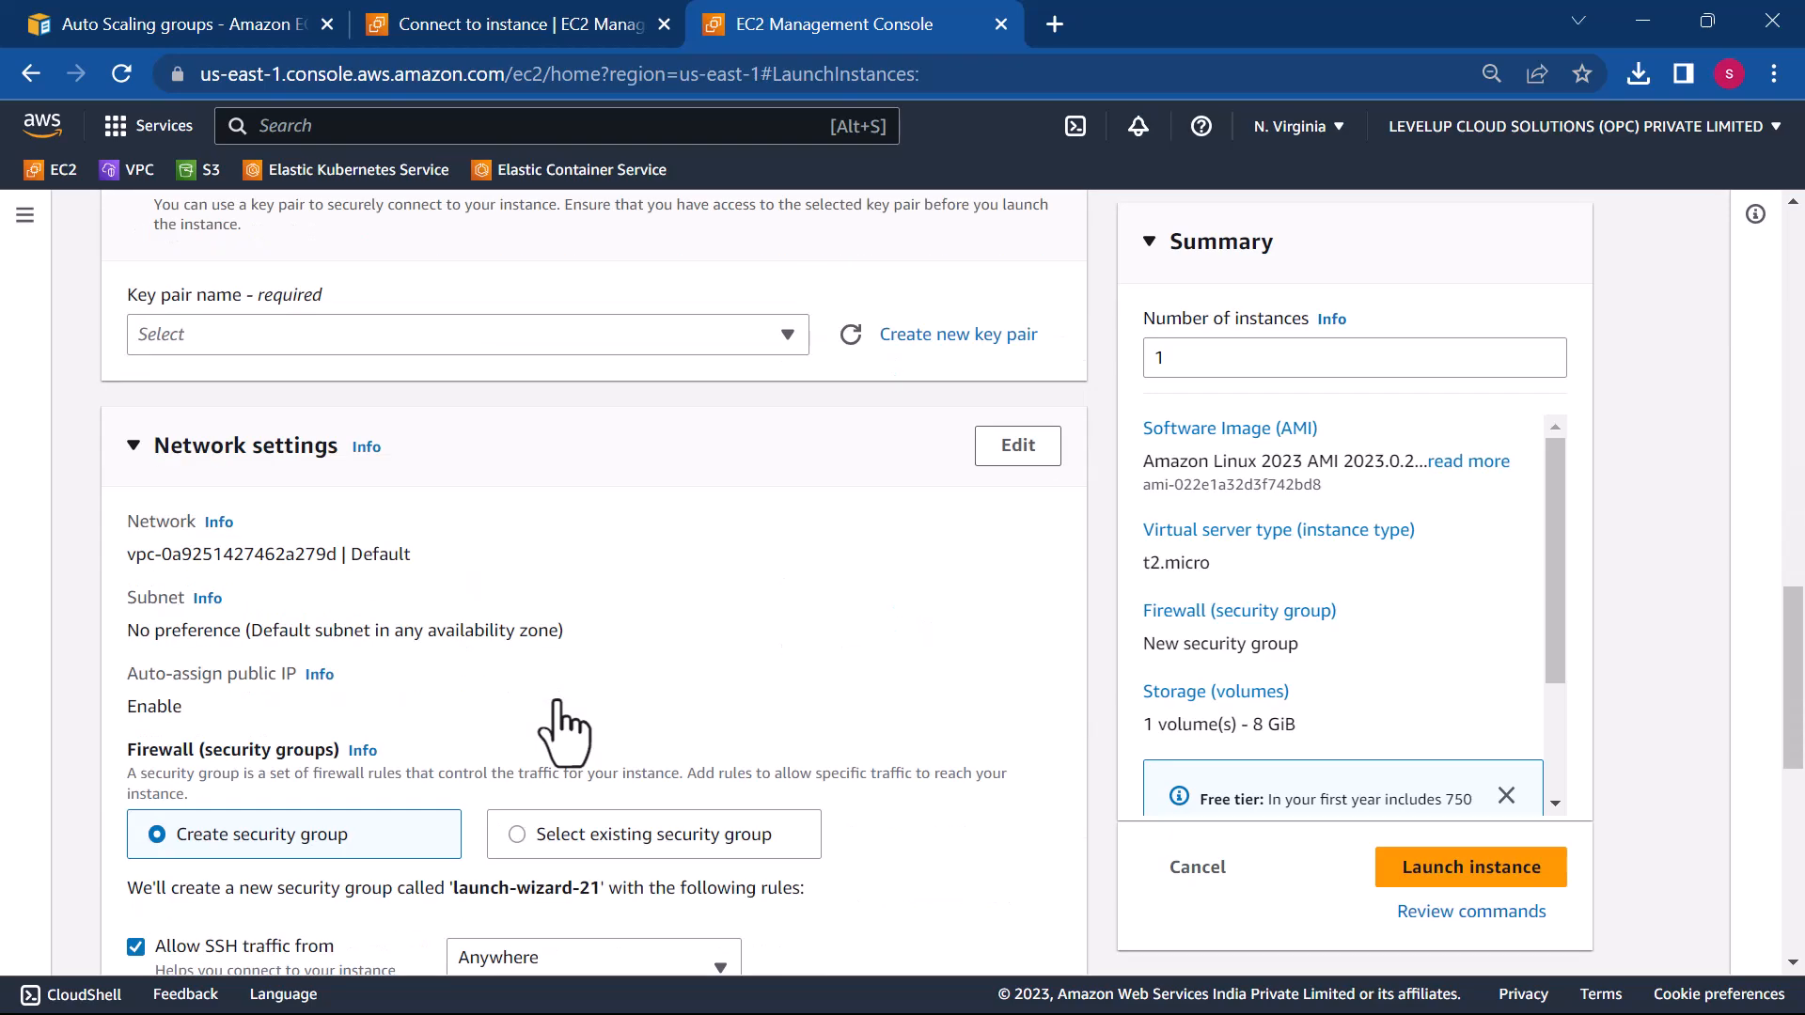
{"action": "scroll", "coordinate": [565, 658], "scroll_direction": "up", "scroll_amount": 1}
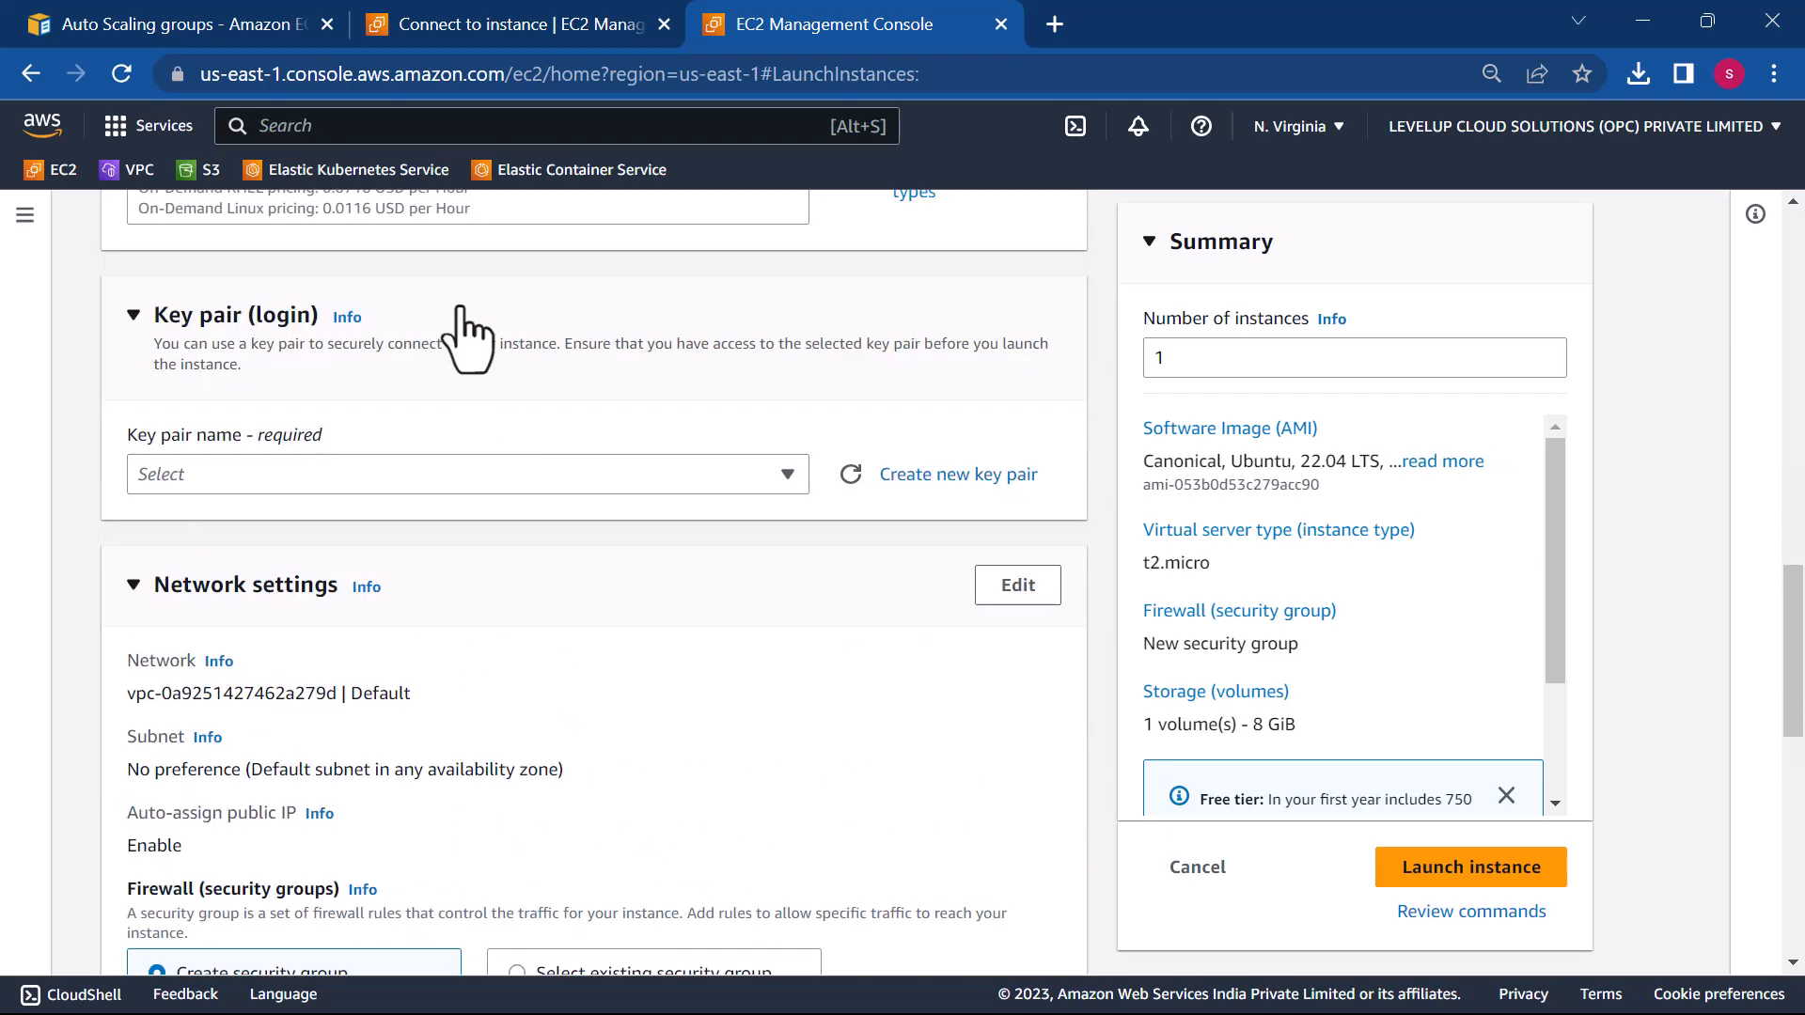
- Launch the instance with the asg key pair and both HTTPS and HTTP traffic allowed from the internet
{"action": "left_click", "coordinate": [497, 475]}
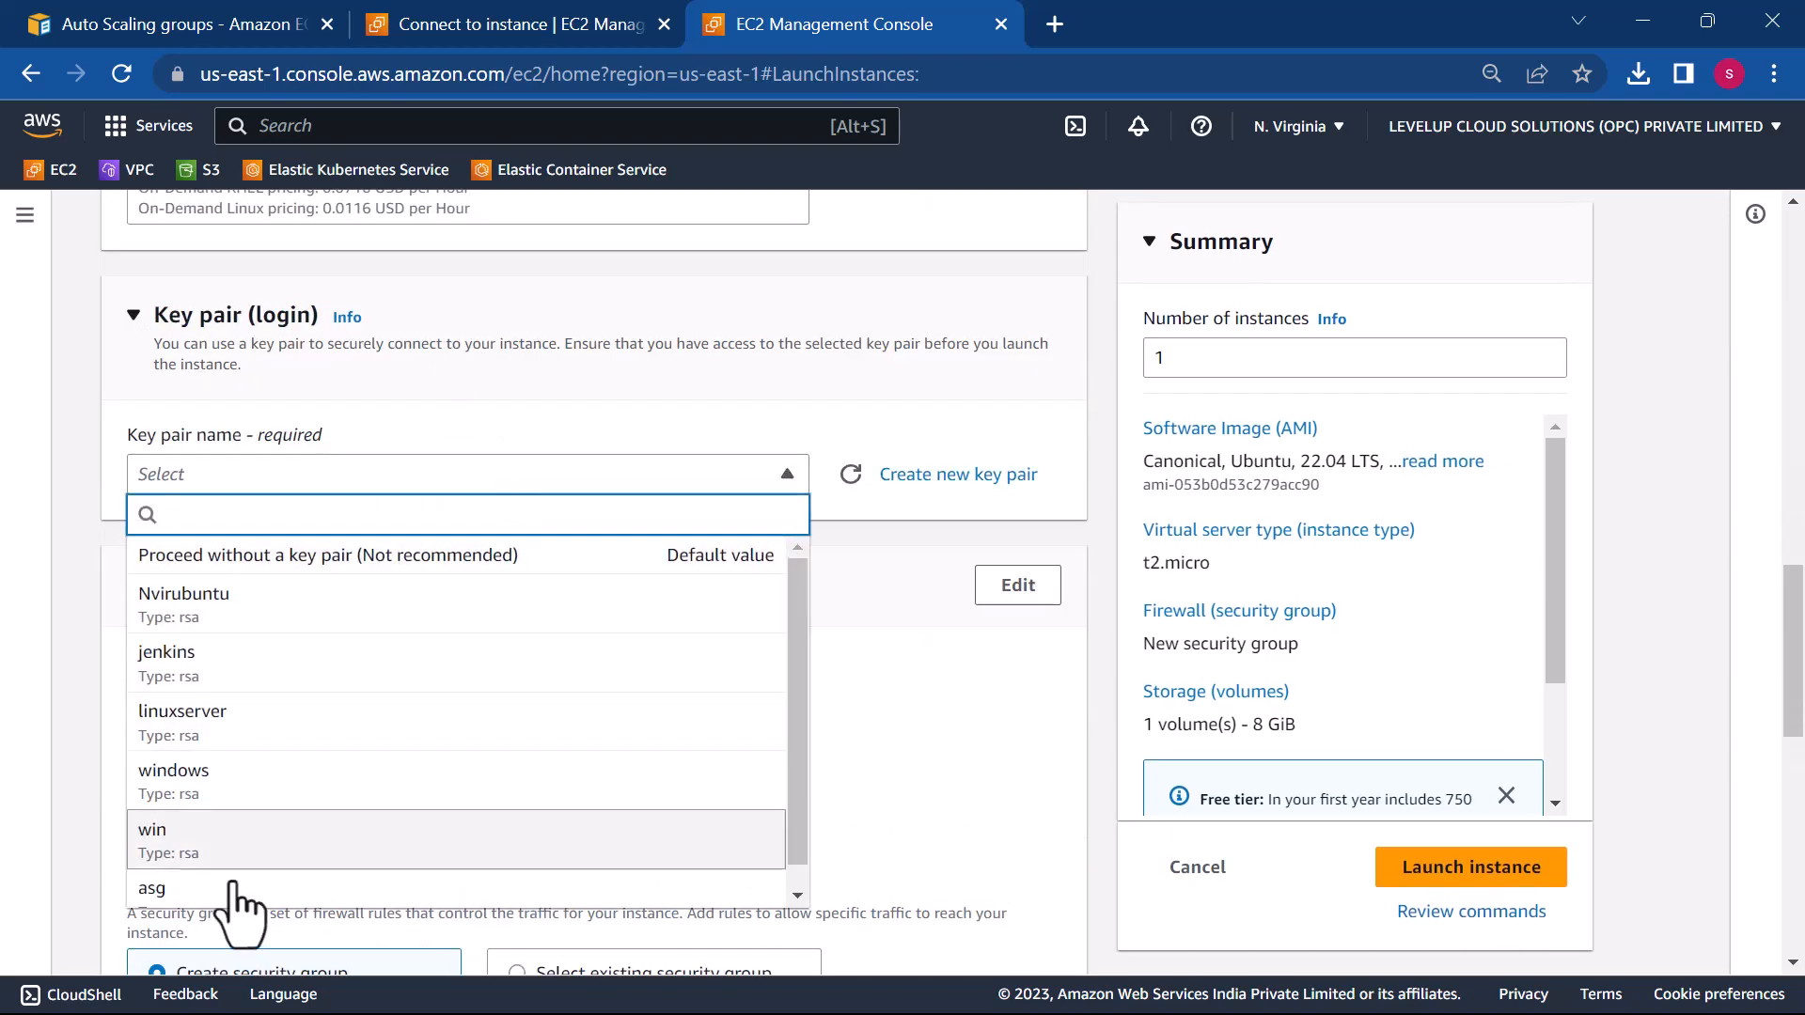
{"action": "left_click", "coordinate": [226, 898]}
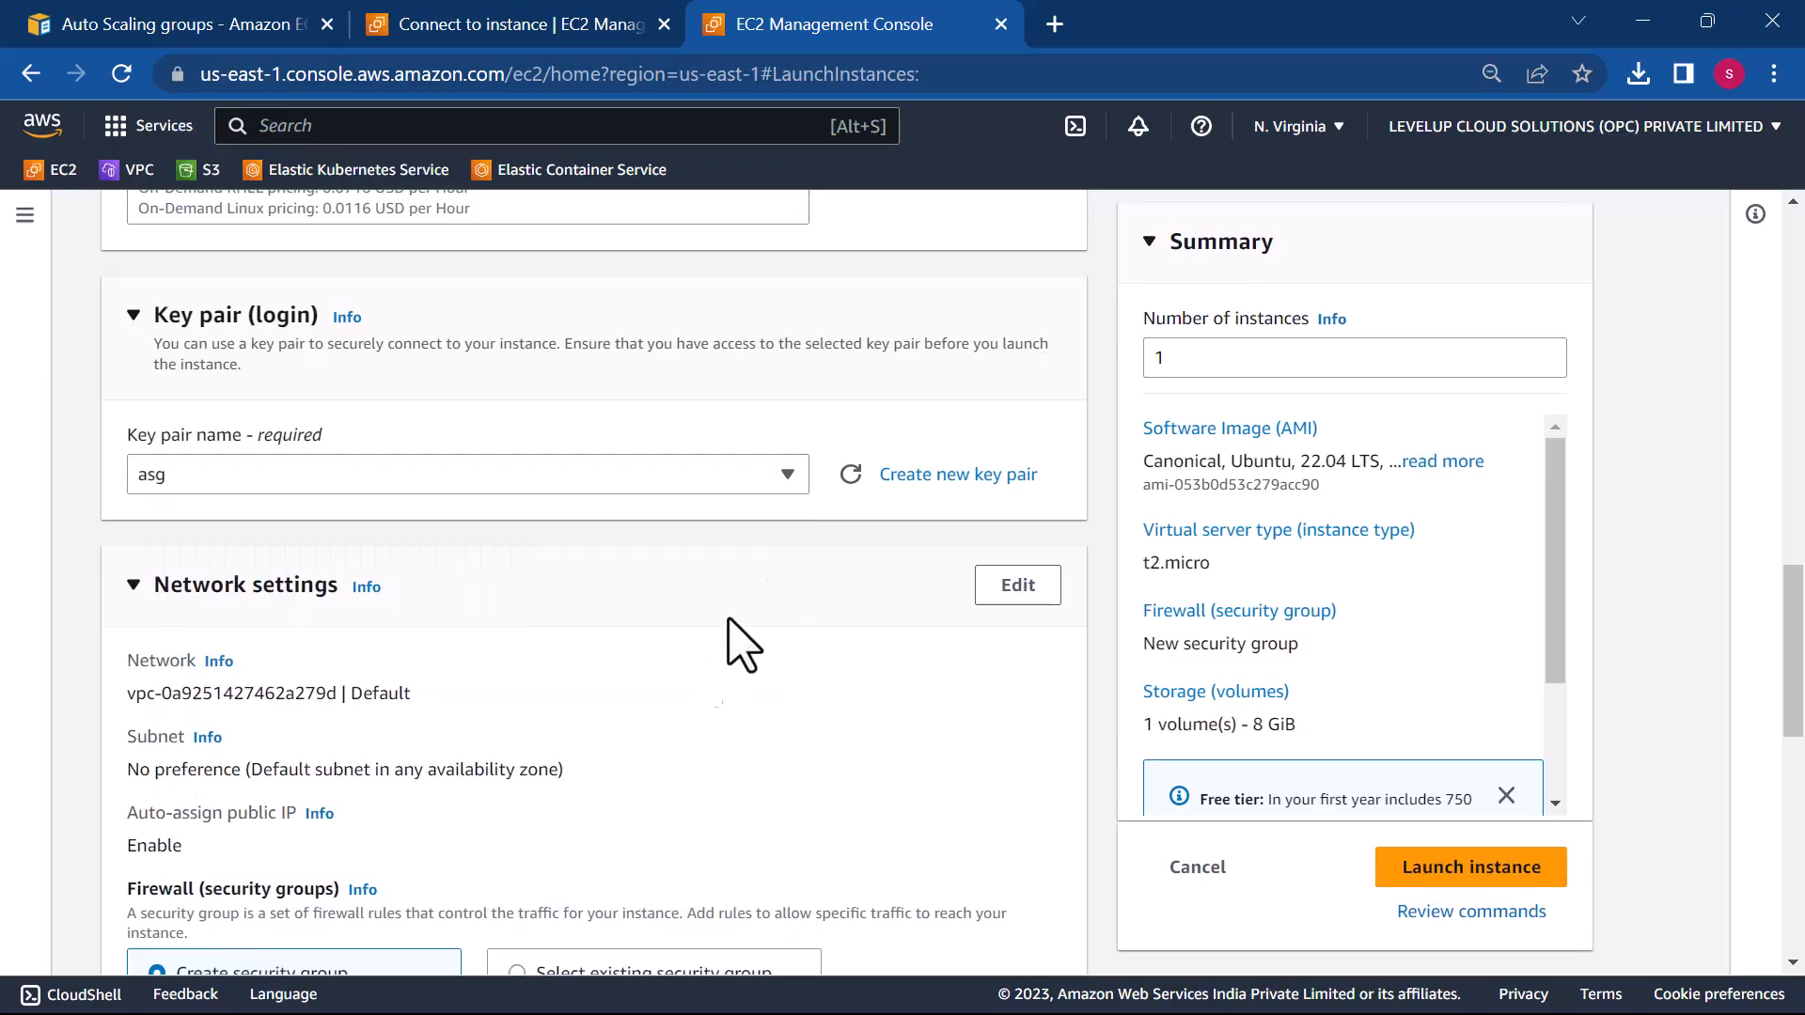
{"action": "scroll", "coordinate": [625, 826], "scroll_direction": "down", "scroll_amount": 5}
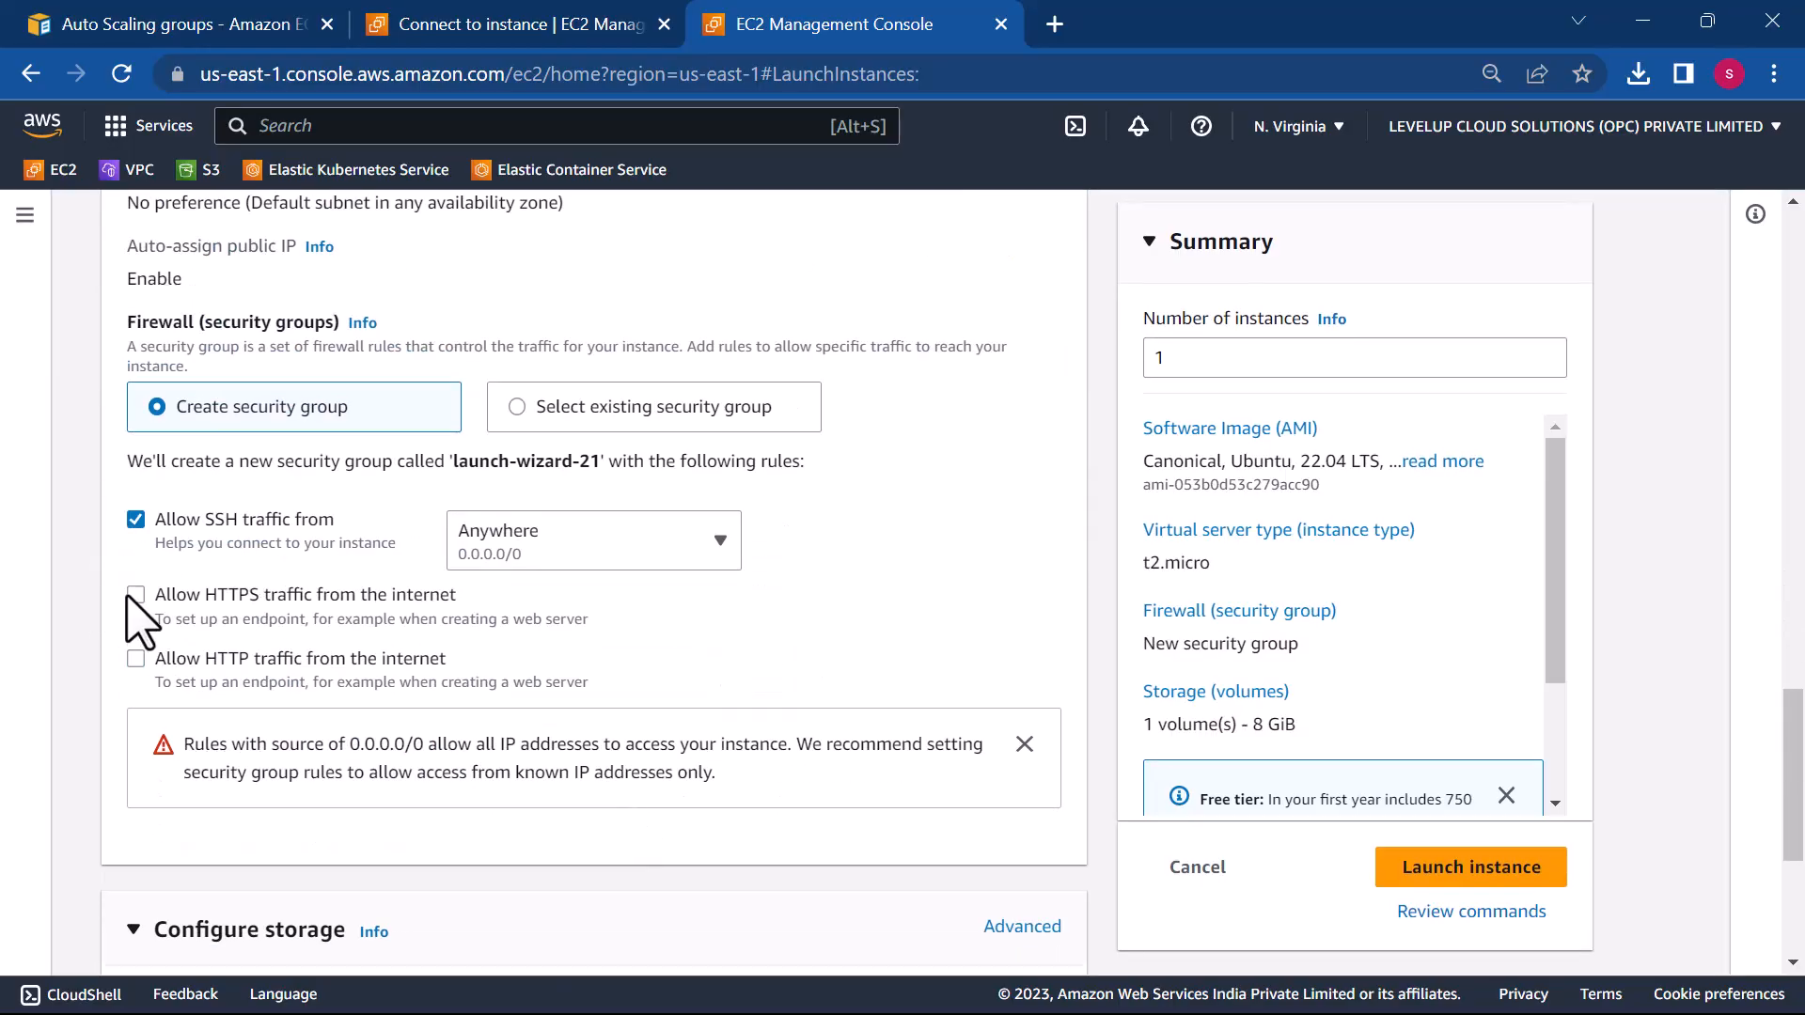
{"action": "left_click", "coordinate": [137, 658]}
{"action": "scroll", "coordinate": [476, 738], "scroll_direction": "down", "scroll_amount": 4}
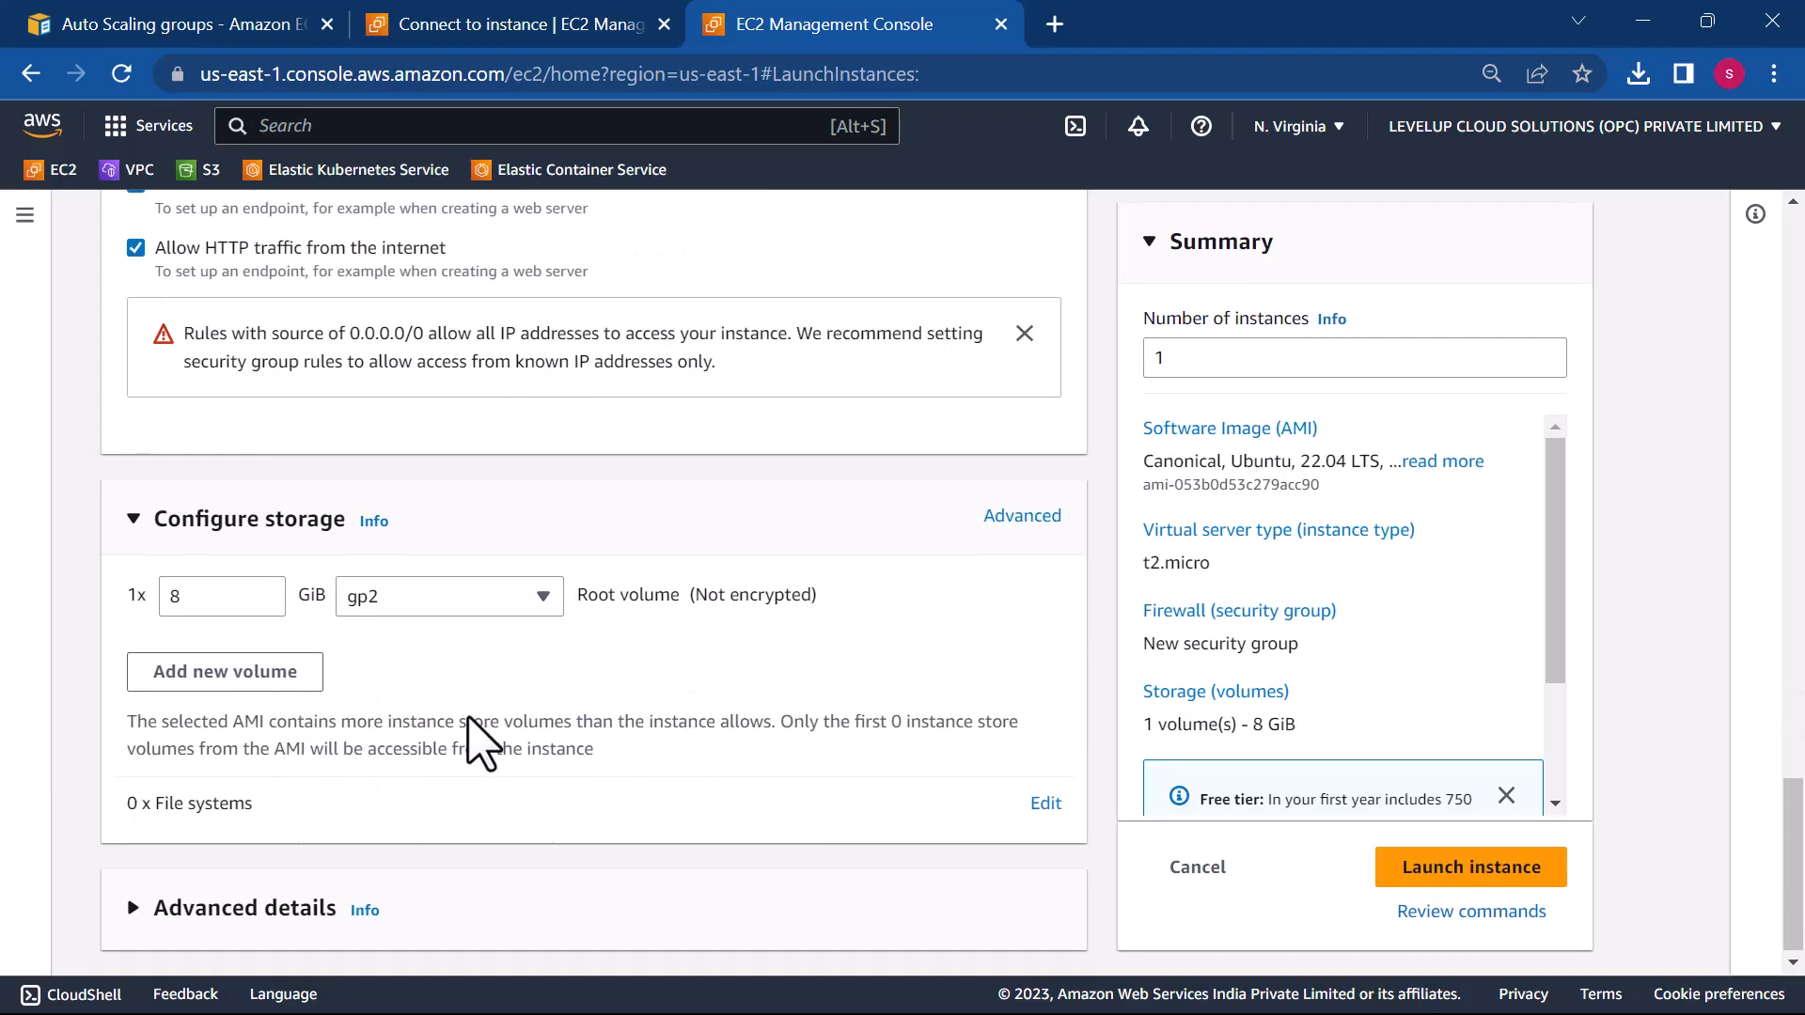
{"action": "left_click", "coordinate": [1443, 866]}
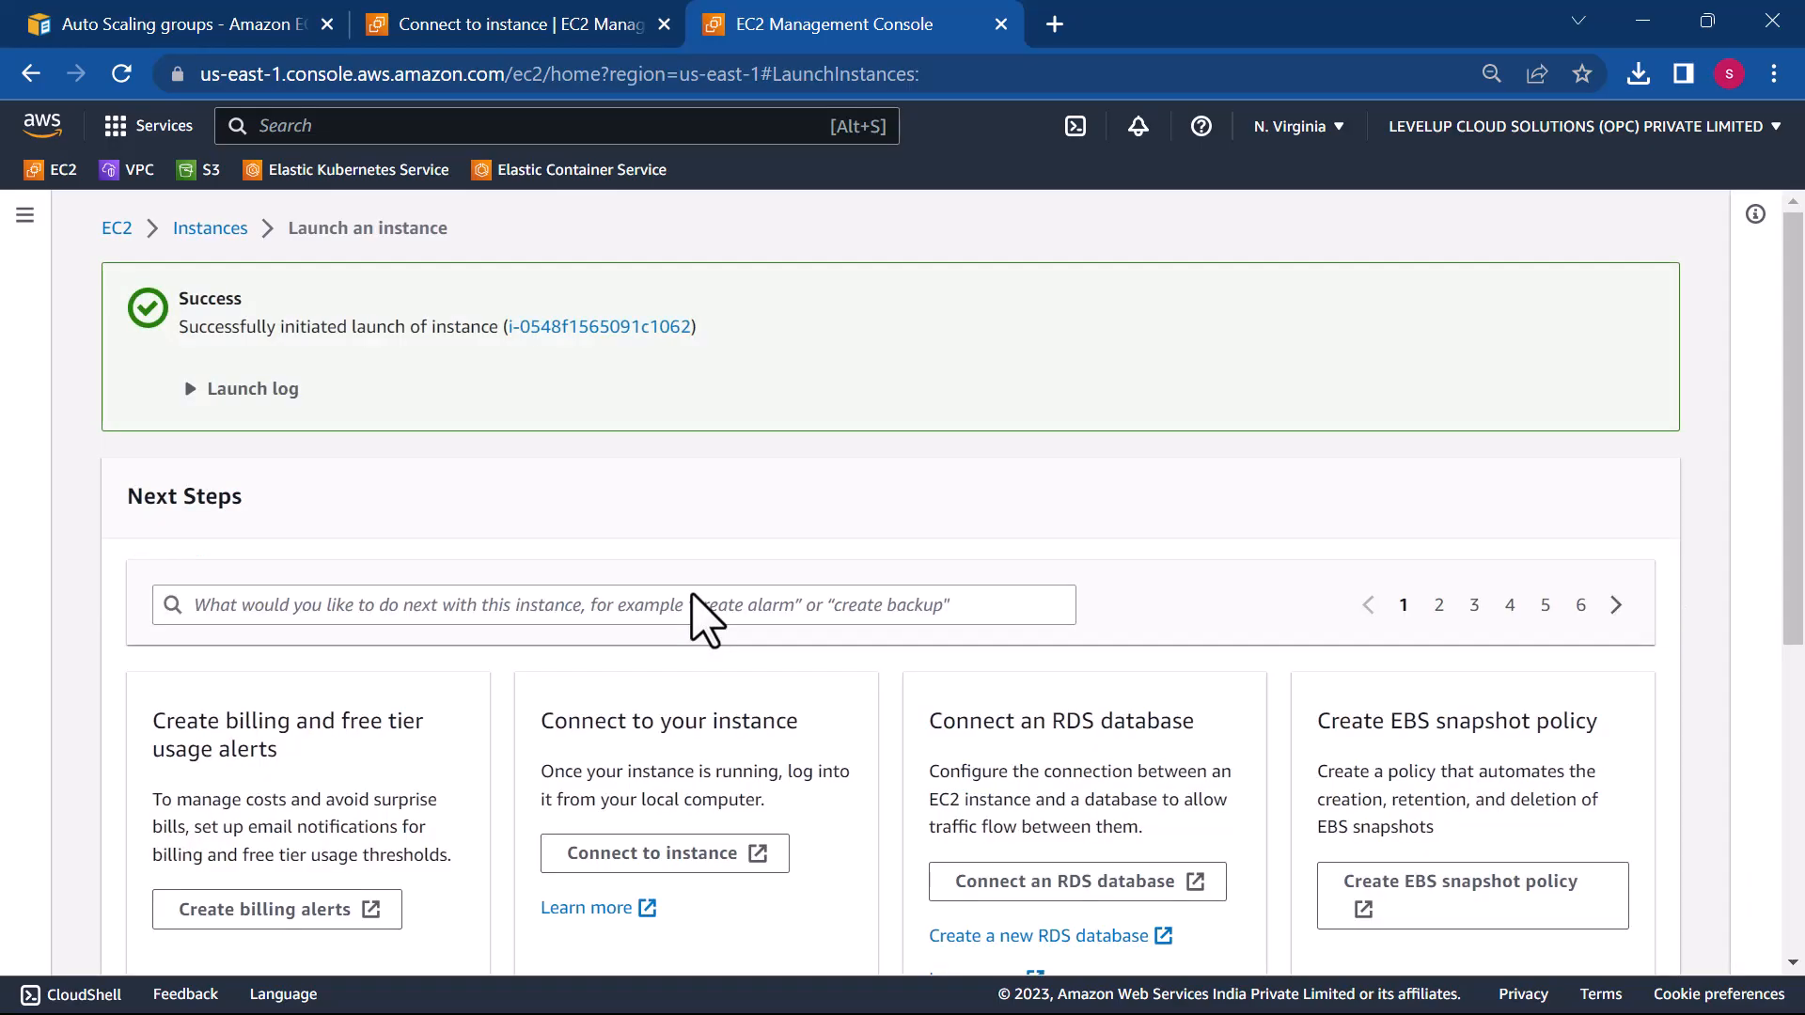
- Open the details of the newly launched amidemo instance from the instances list and refresh its state
{"action": "left_click", "coordinate": [212, 229]}
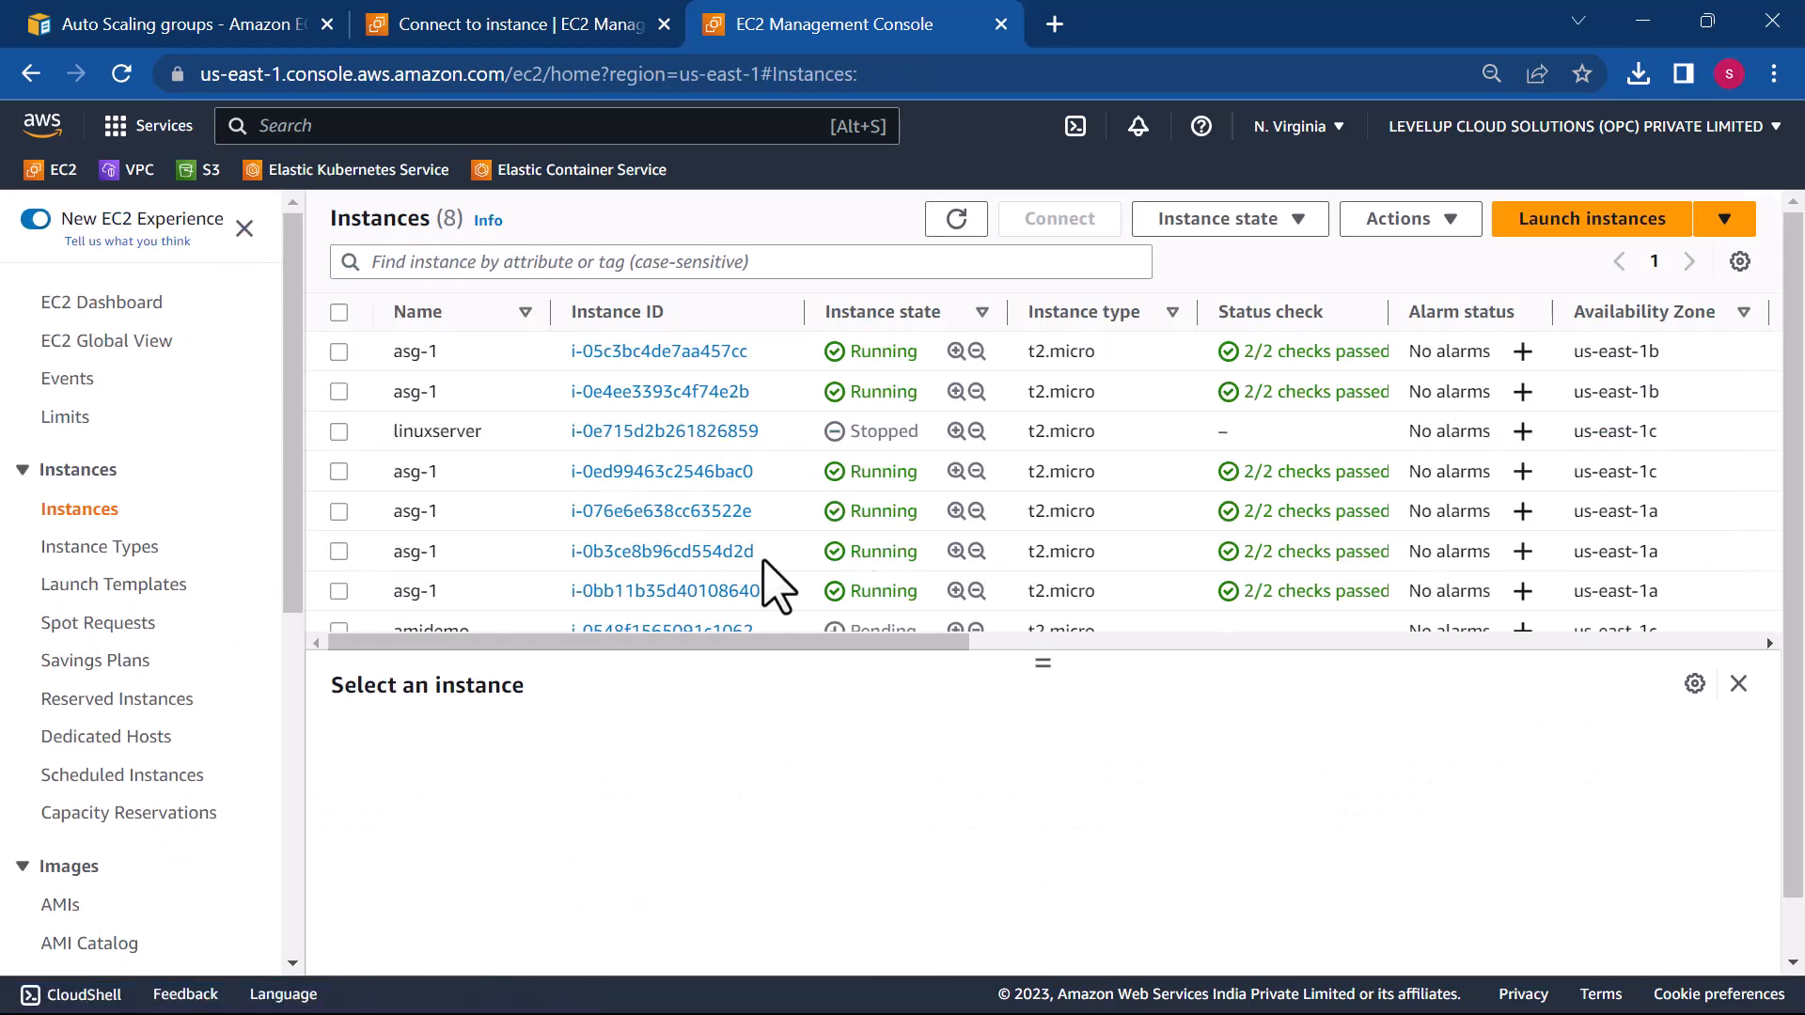
{"action": "scroll", "coordinate": [717, 572], "scroll_direction": "down", "scroll_amount": 1}
{"action": "left_click", "coordinate": [656, 571]}
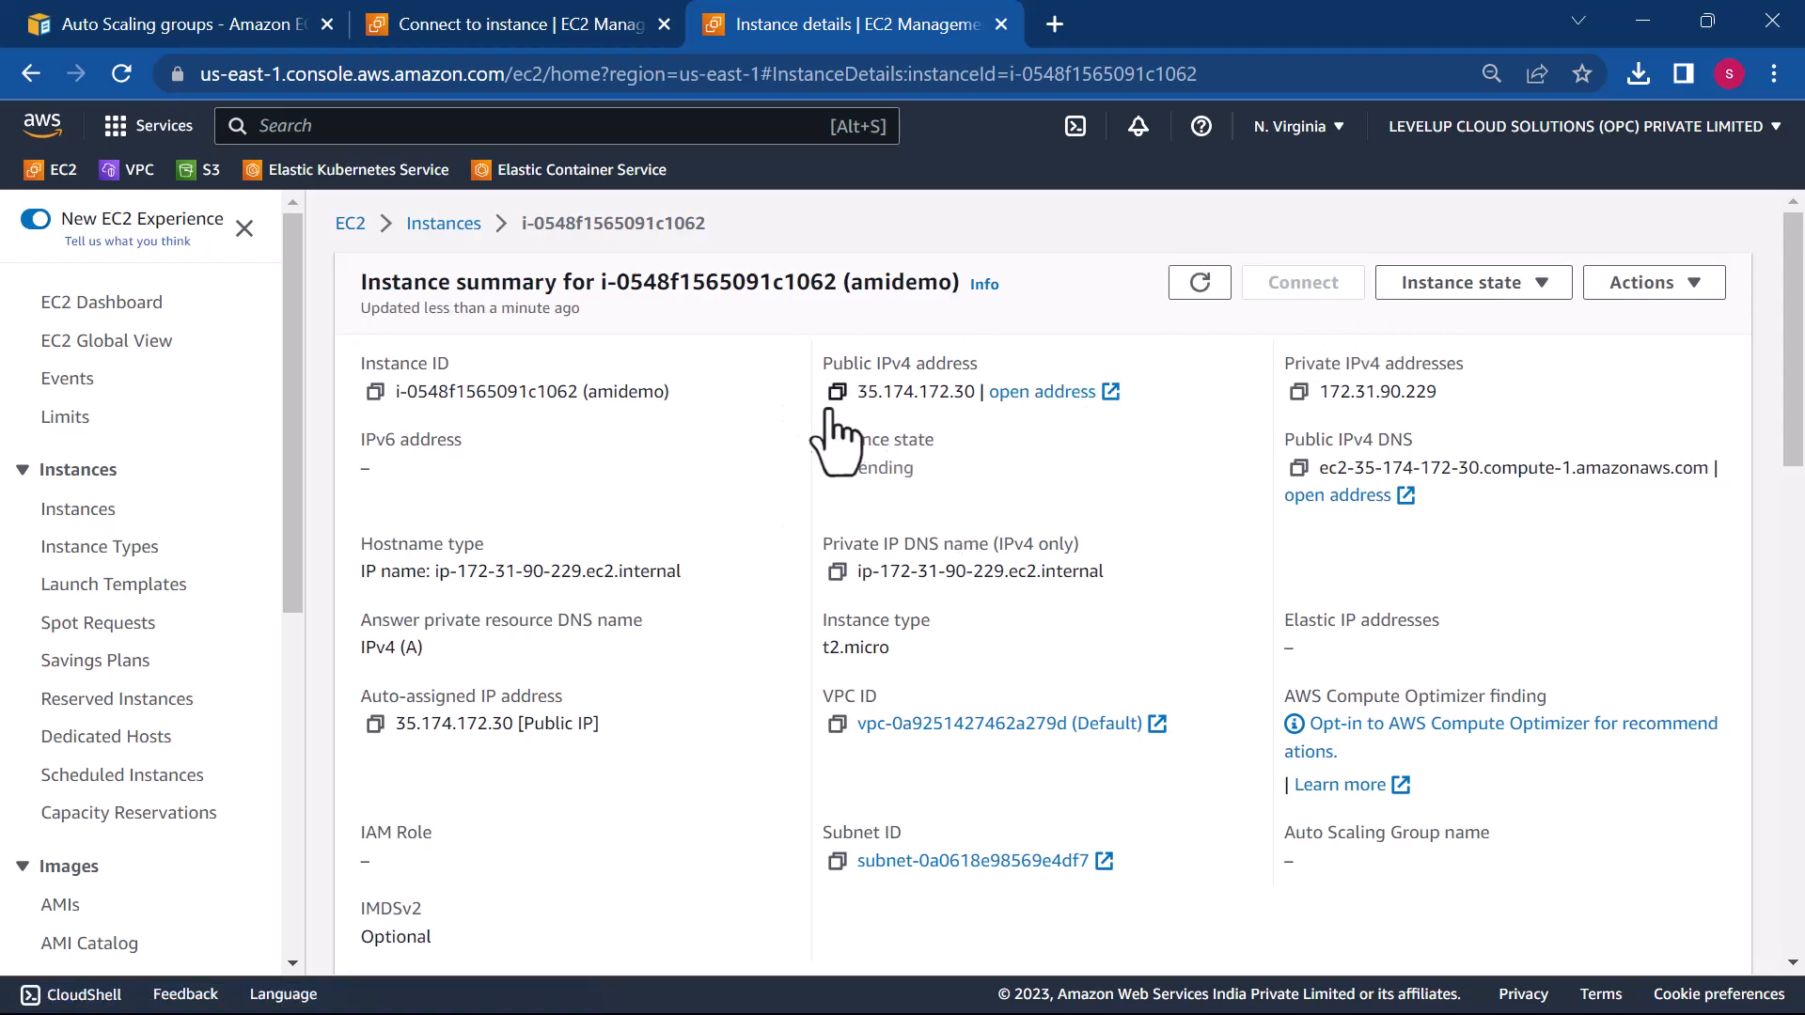
{"action": "left_click", "coordinate": [1200, 283]}
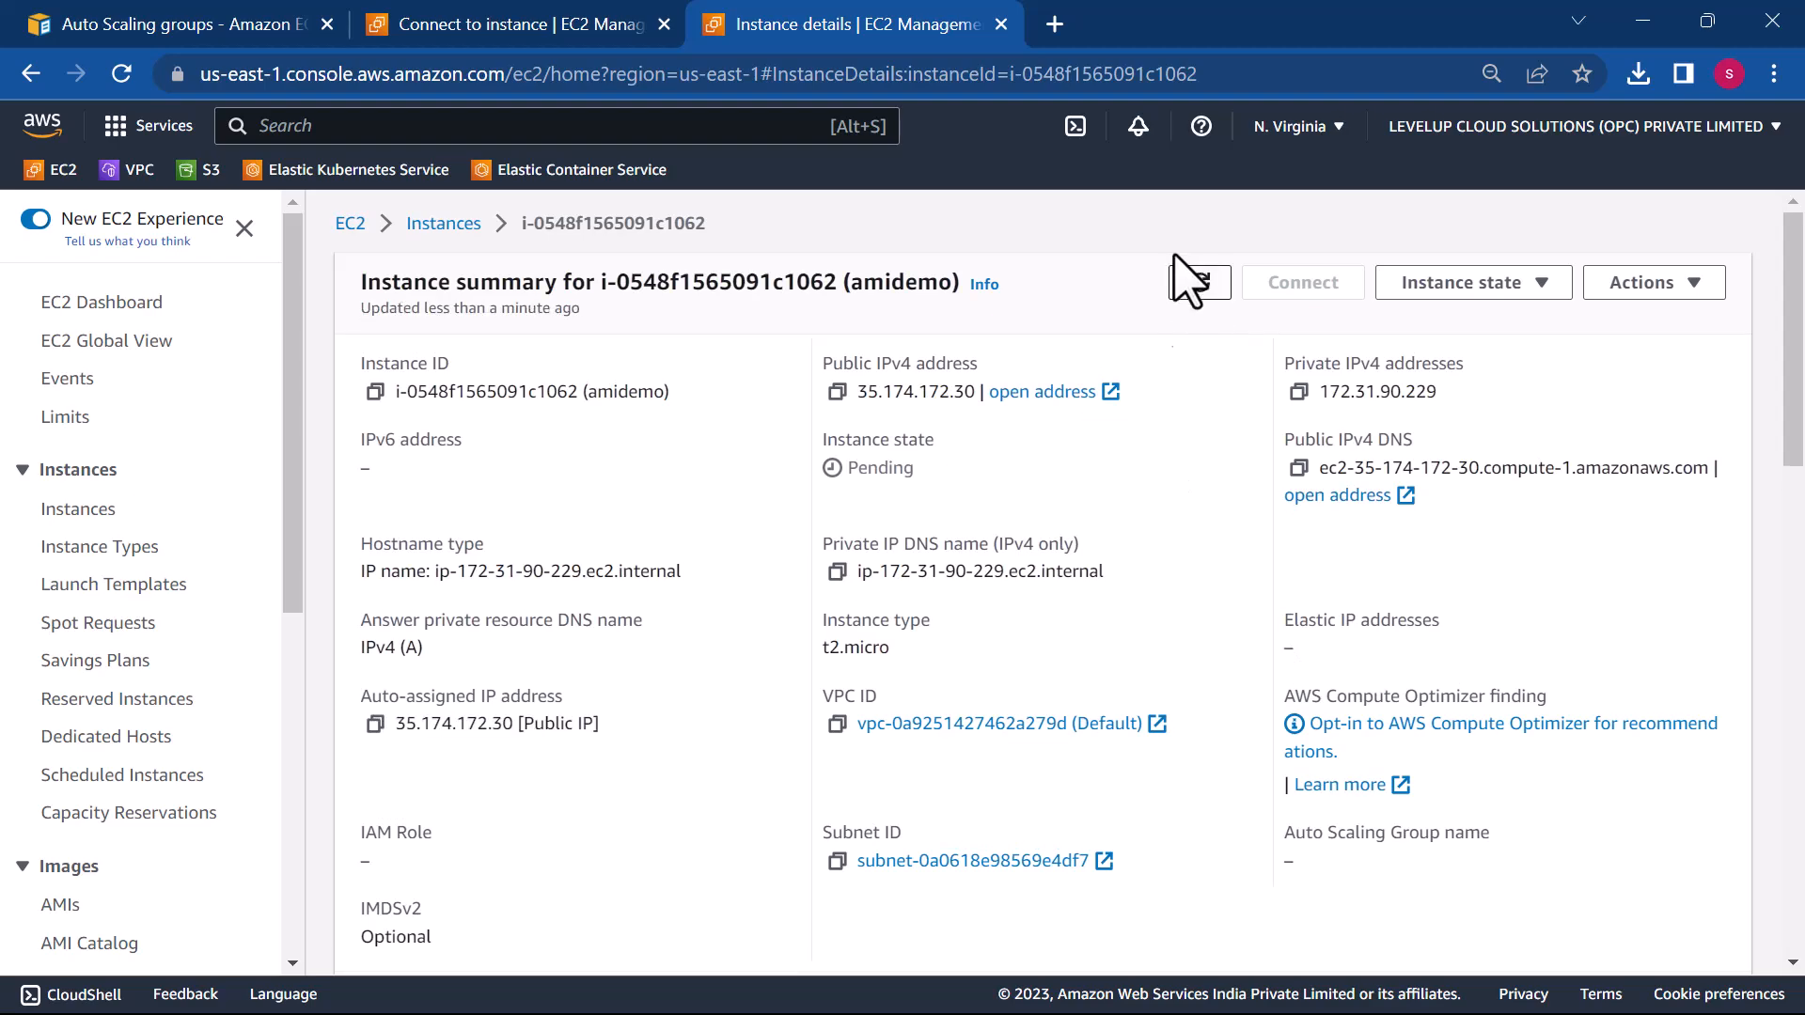
{"action": "left_click", "coordinate": [1199, 285]}
{"action": "left_click", "coordinate": [1200, 283]}
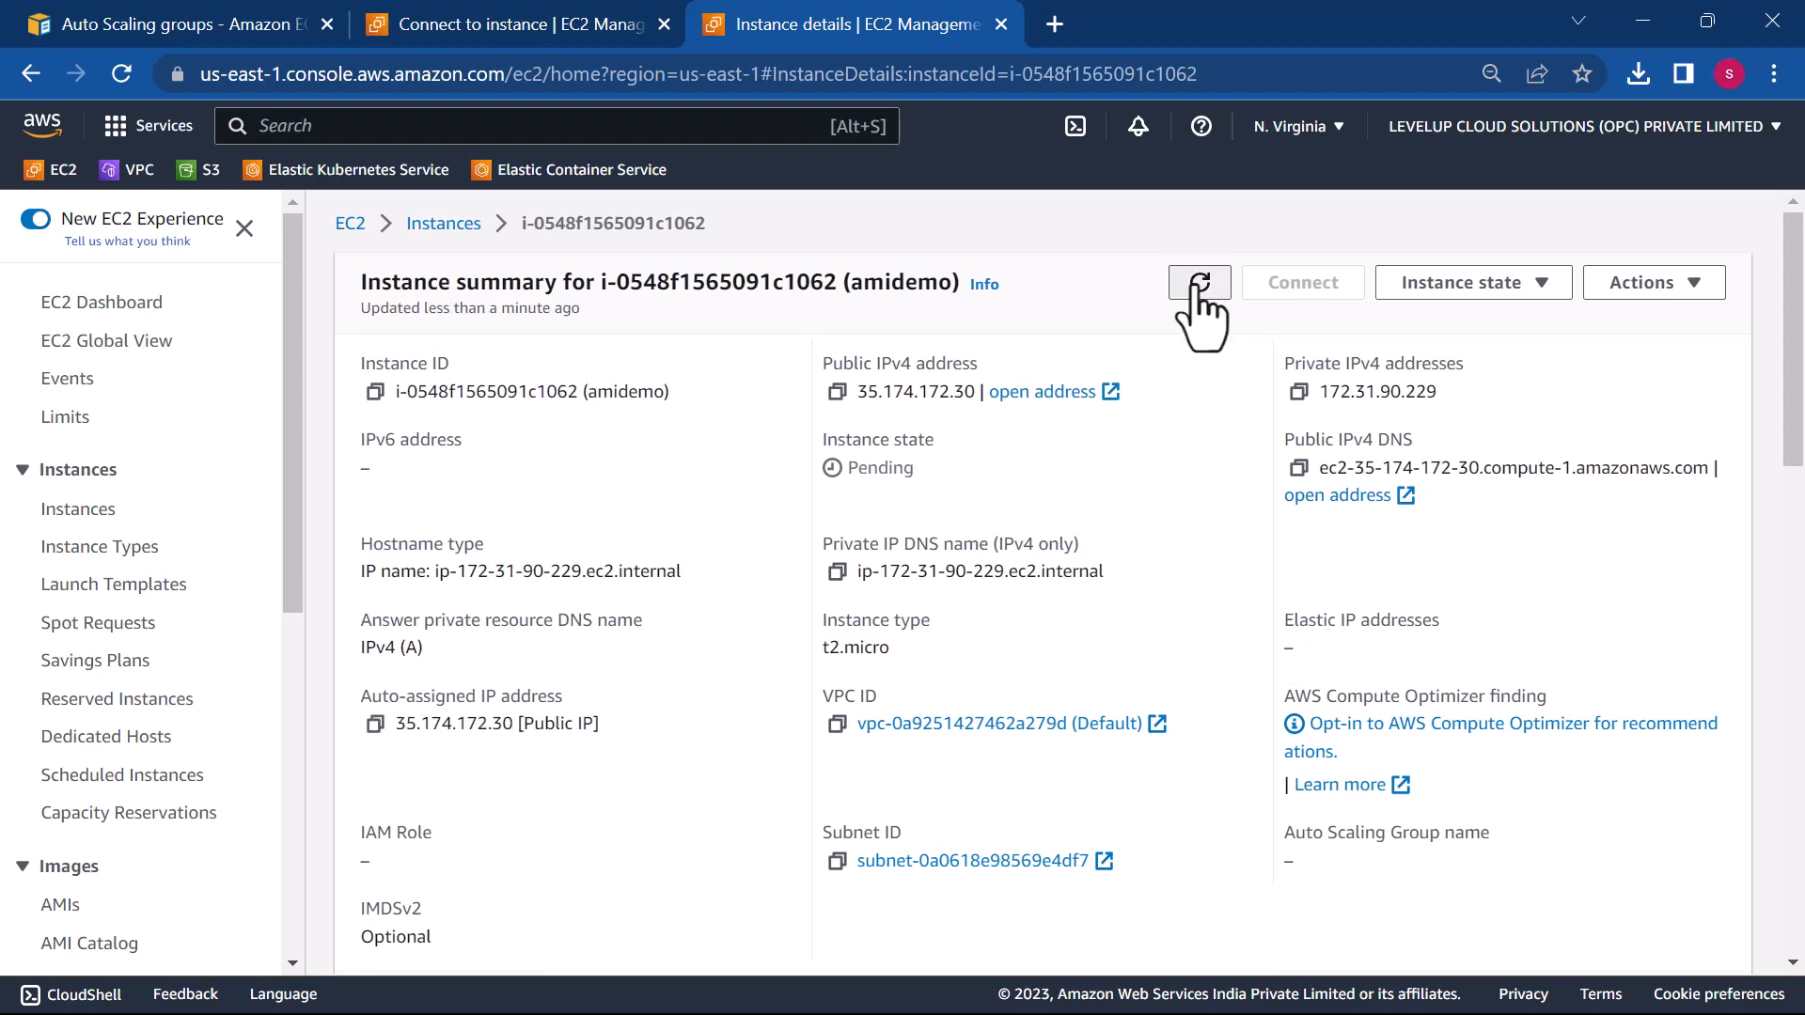
{"action": "left_click", "coordinate": [1200, 283]}
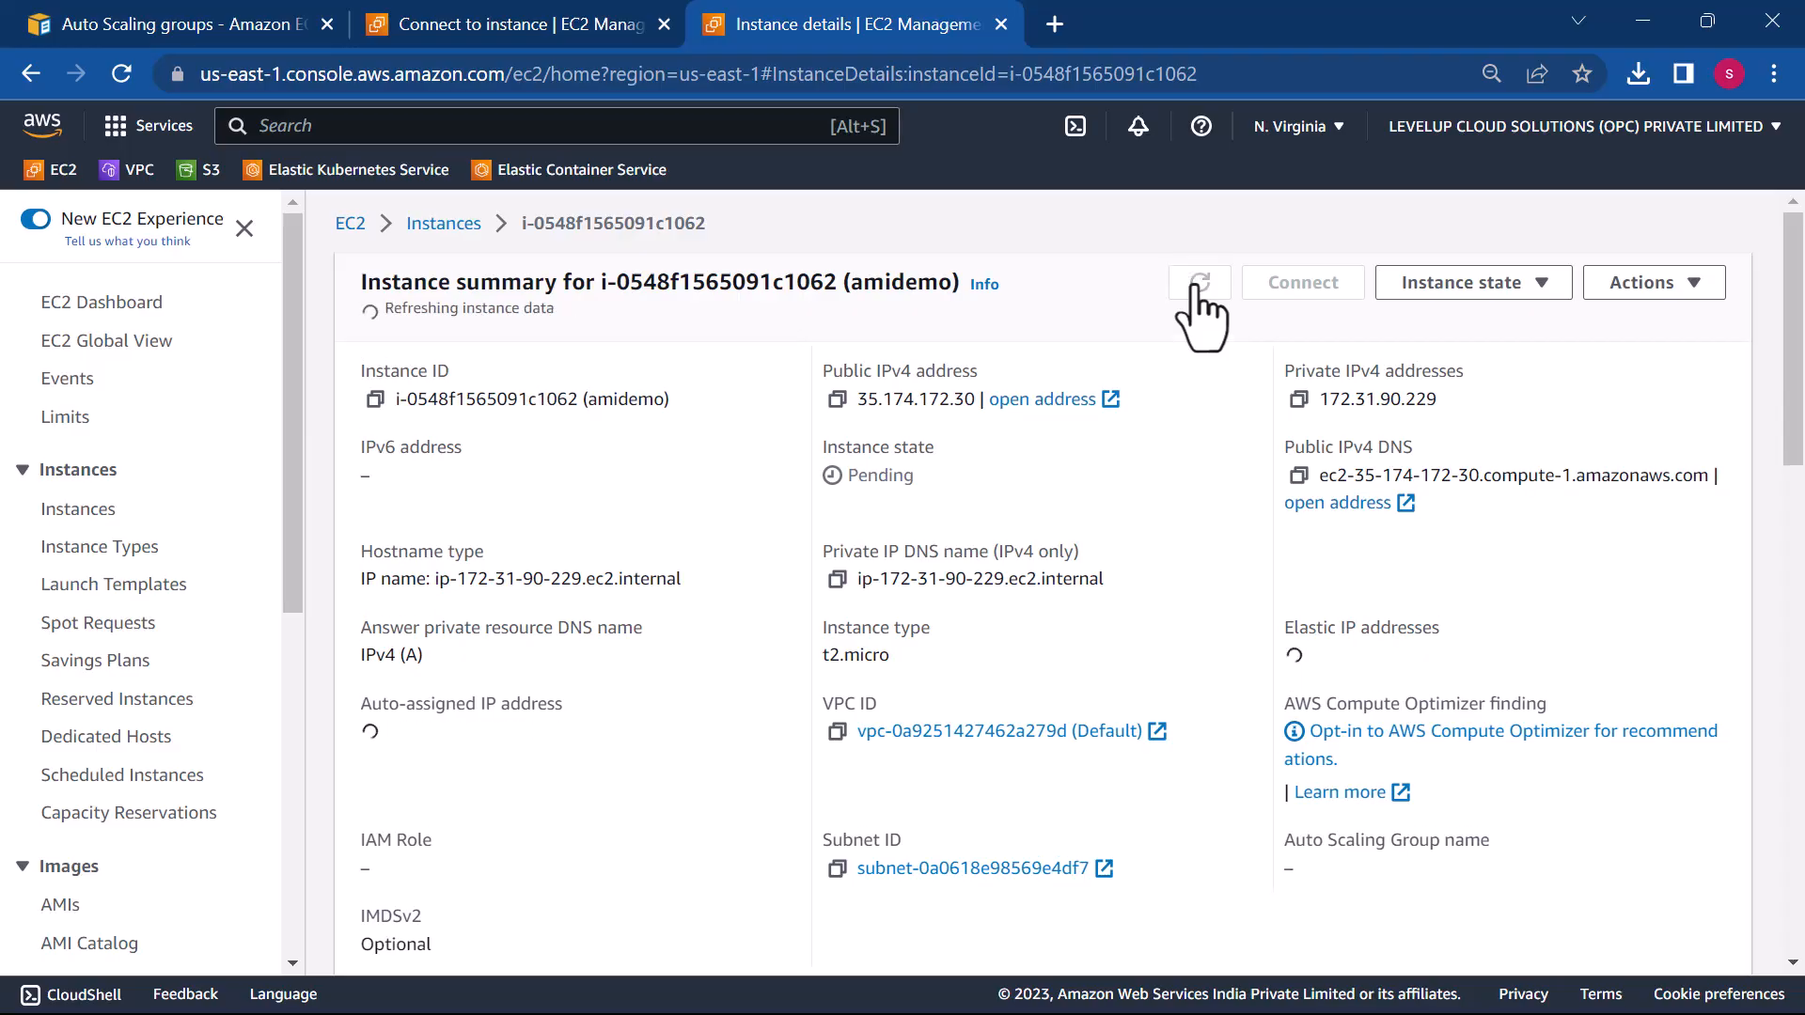
{"action": "left_click", "coordinate": [121, 74]}
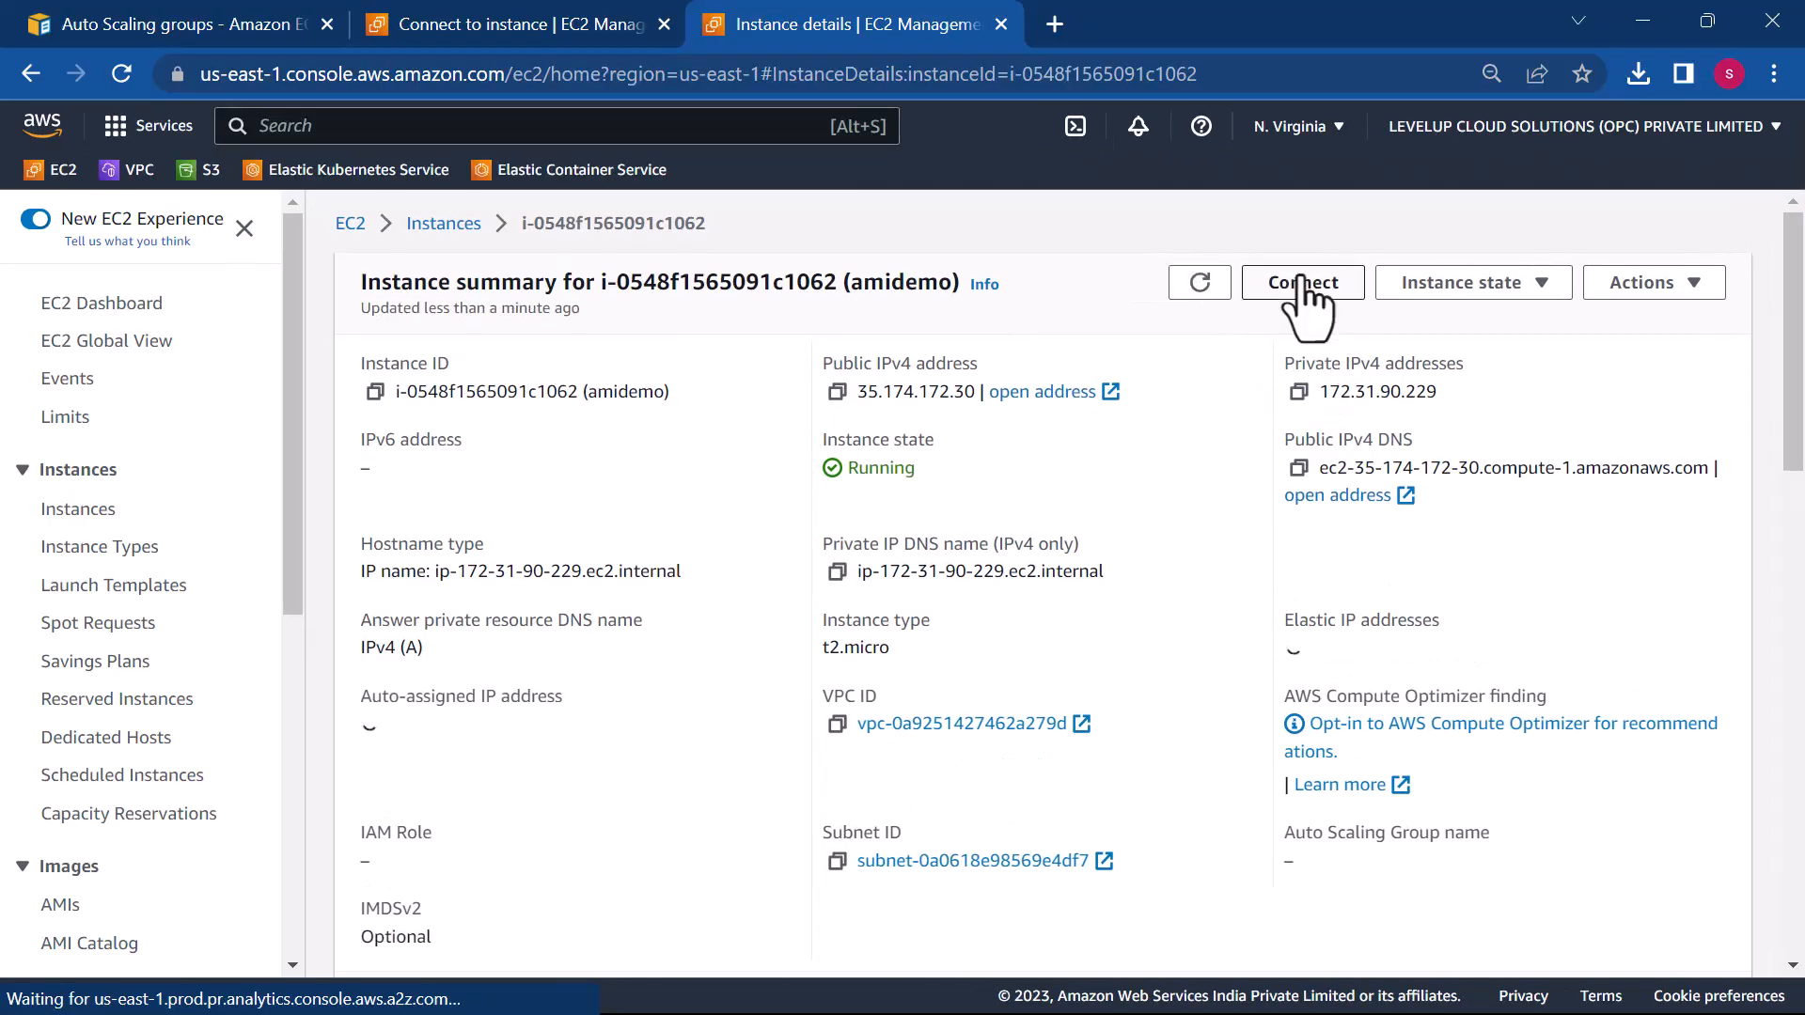
- Connect to the amidemo instance through EC2 Instance Connect with the user name ubuntu
{"action": "left_click", "coordinate": [1303, 283]}
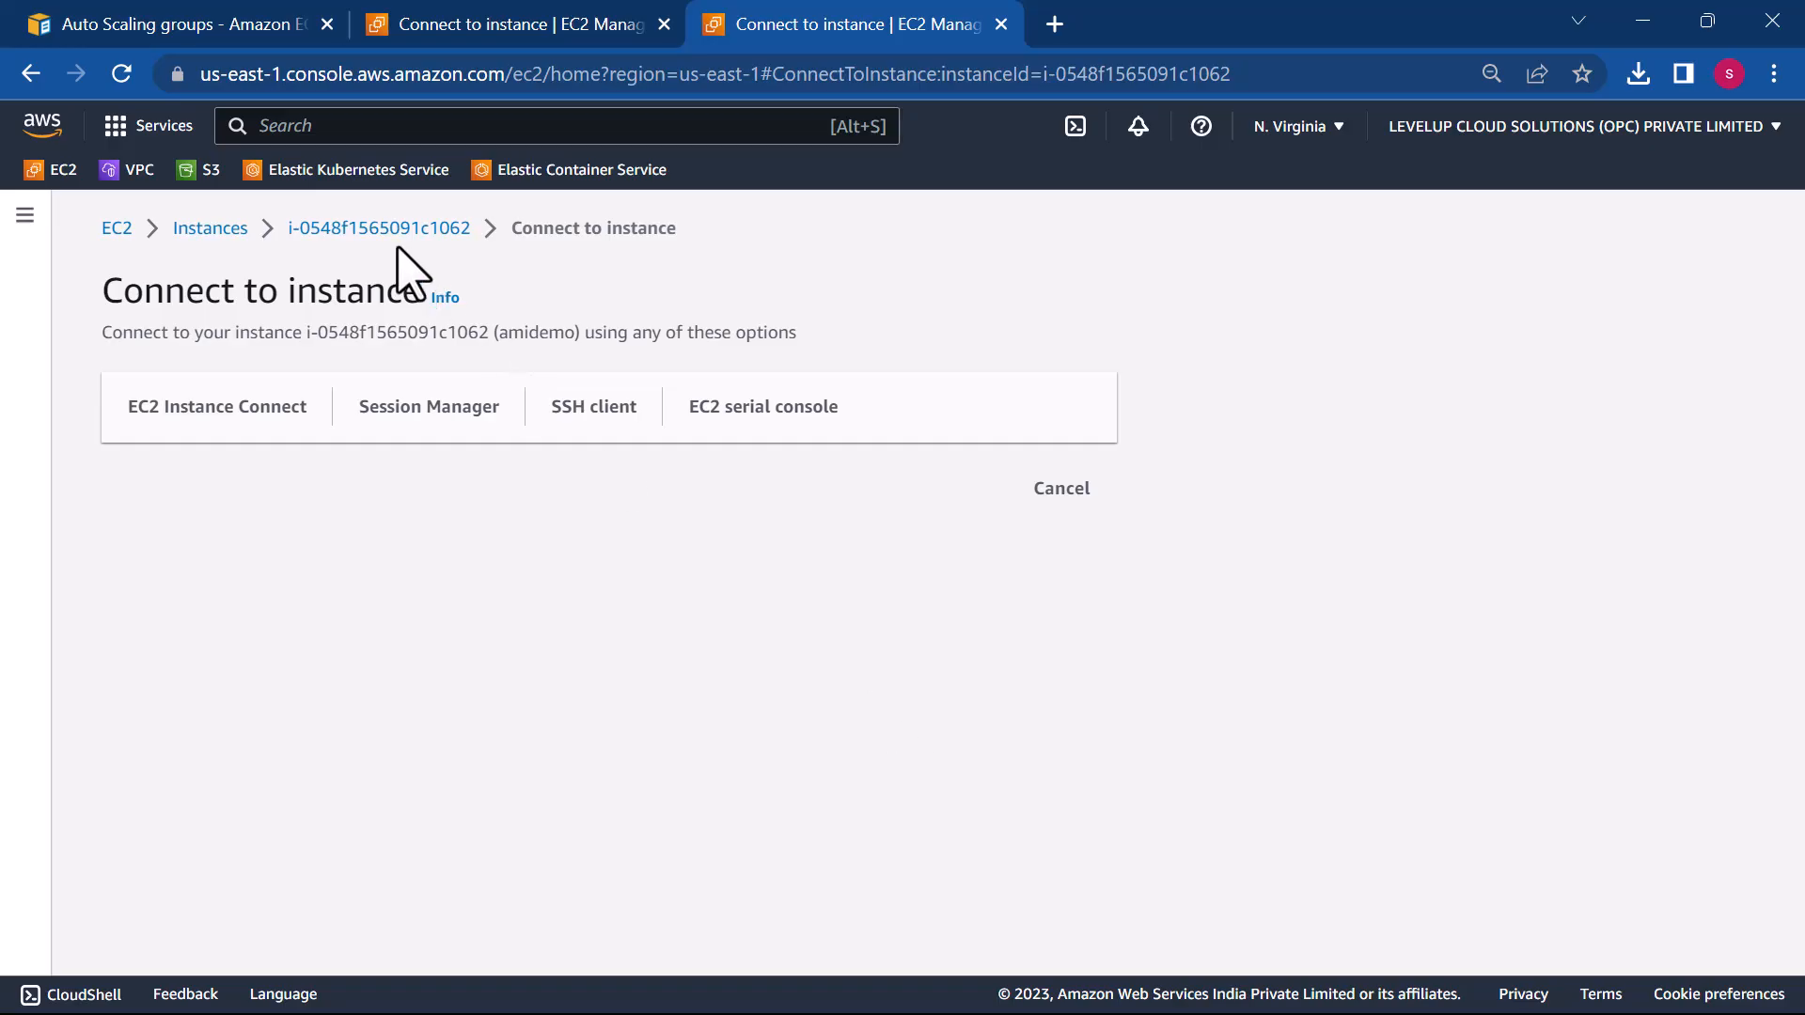
{"action": "left_click", "coordinate": [425, 414]}
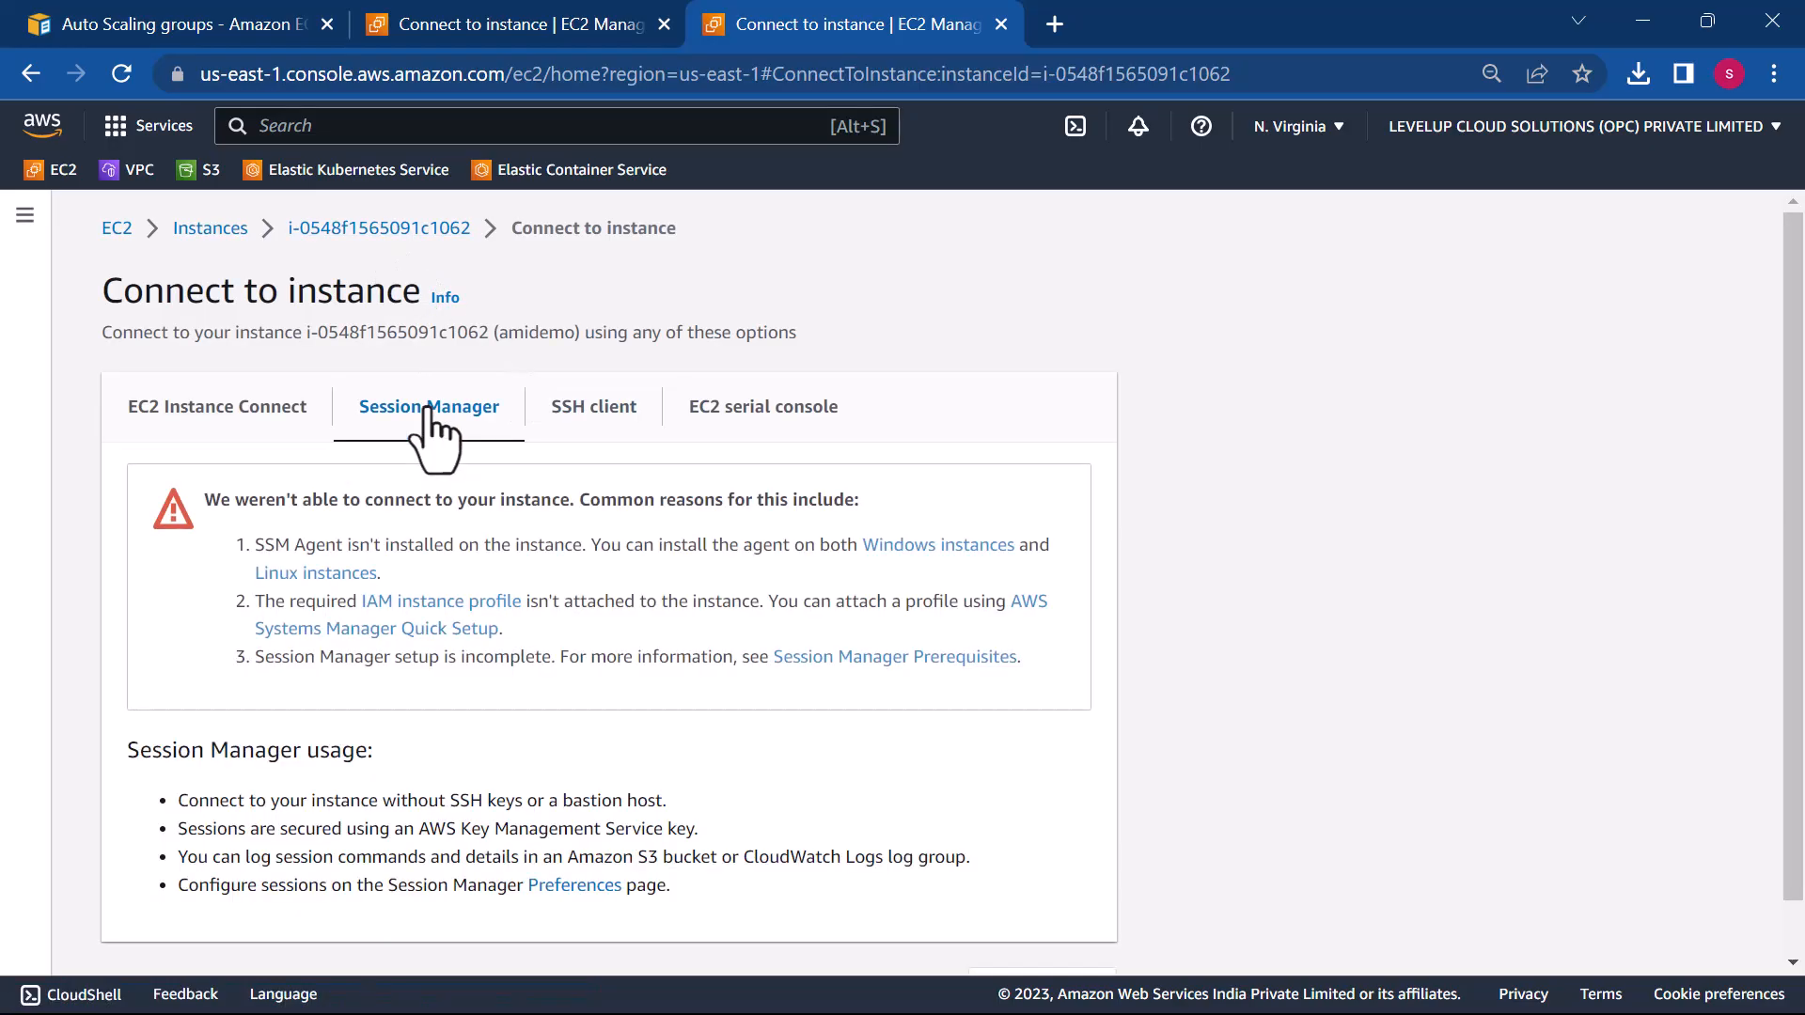
{"action": "scroll", "coordinate": [319, 423], "scroll_direction": "down", "scroll_amount": 1}
{"action": "left_click", "coordinate": [195, 366]}
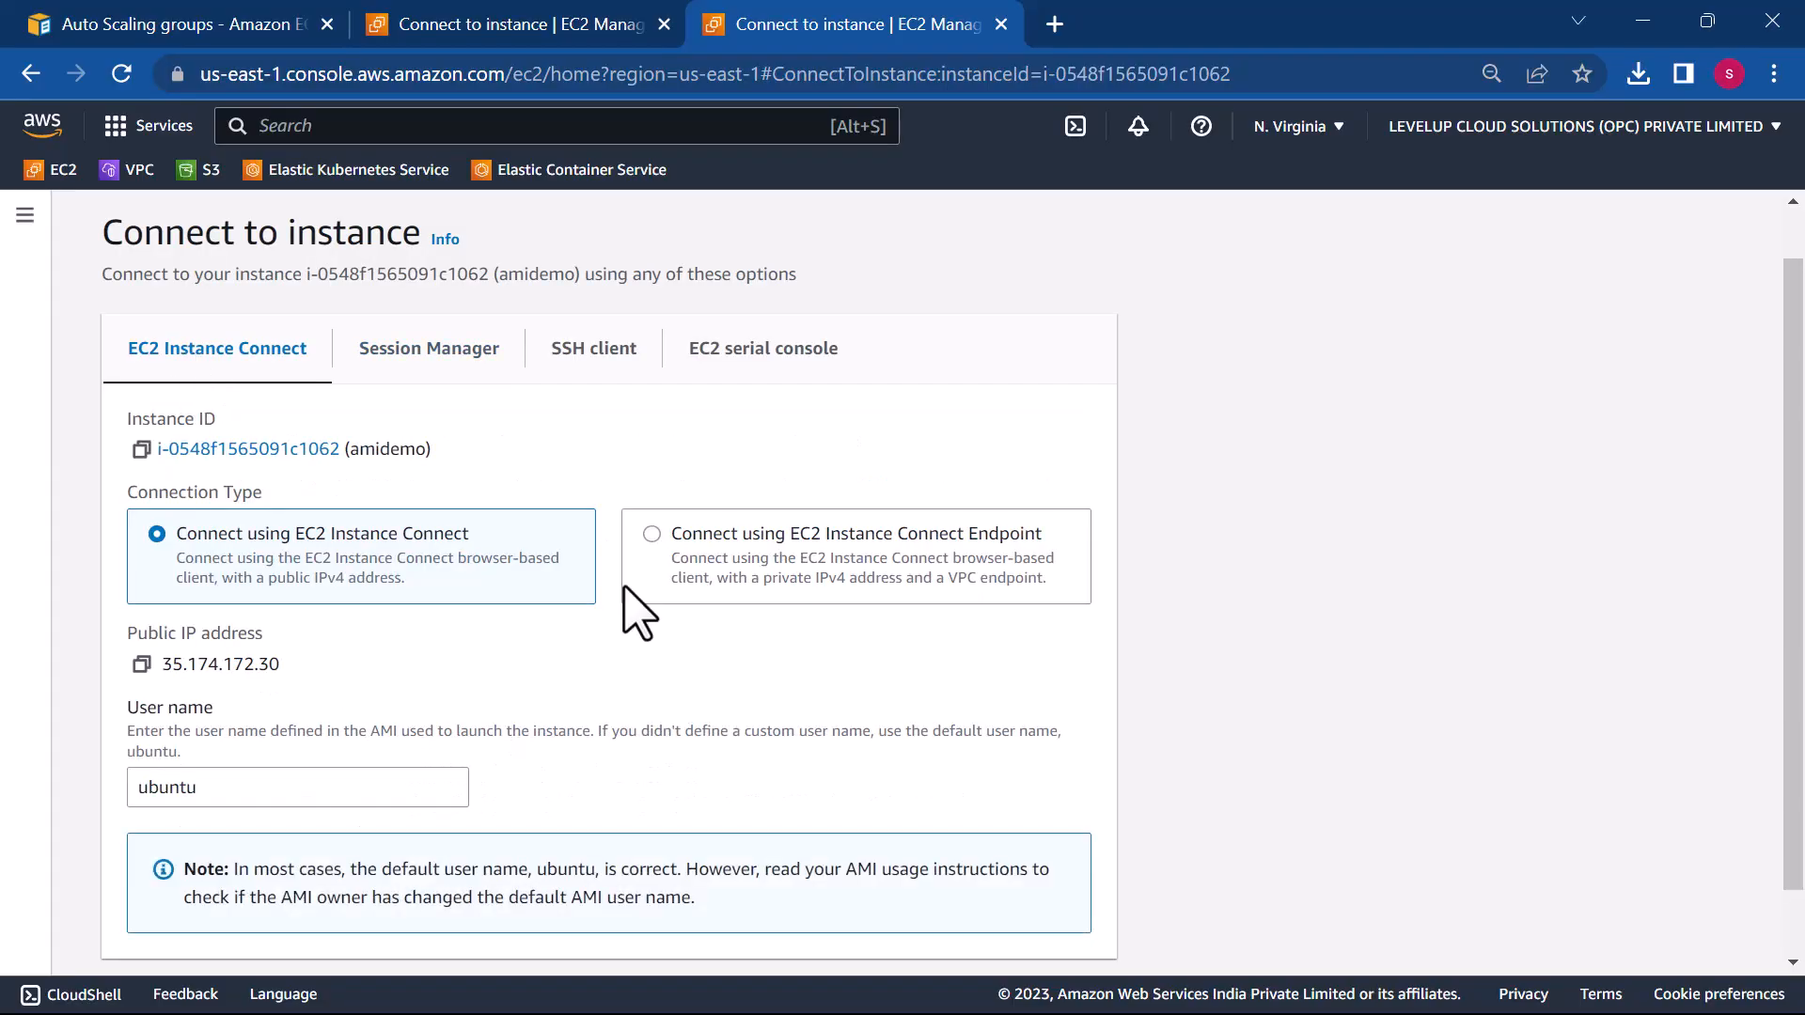
{"action": "scroll", "coordinate": [633, 612], "scroll_direction": "down", "scroll_amount": 1}
{"action": "left_click", "coordinate": [1088, 929]}
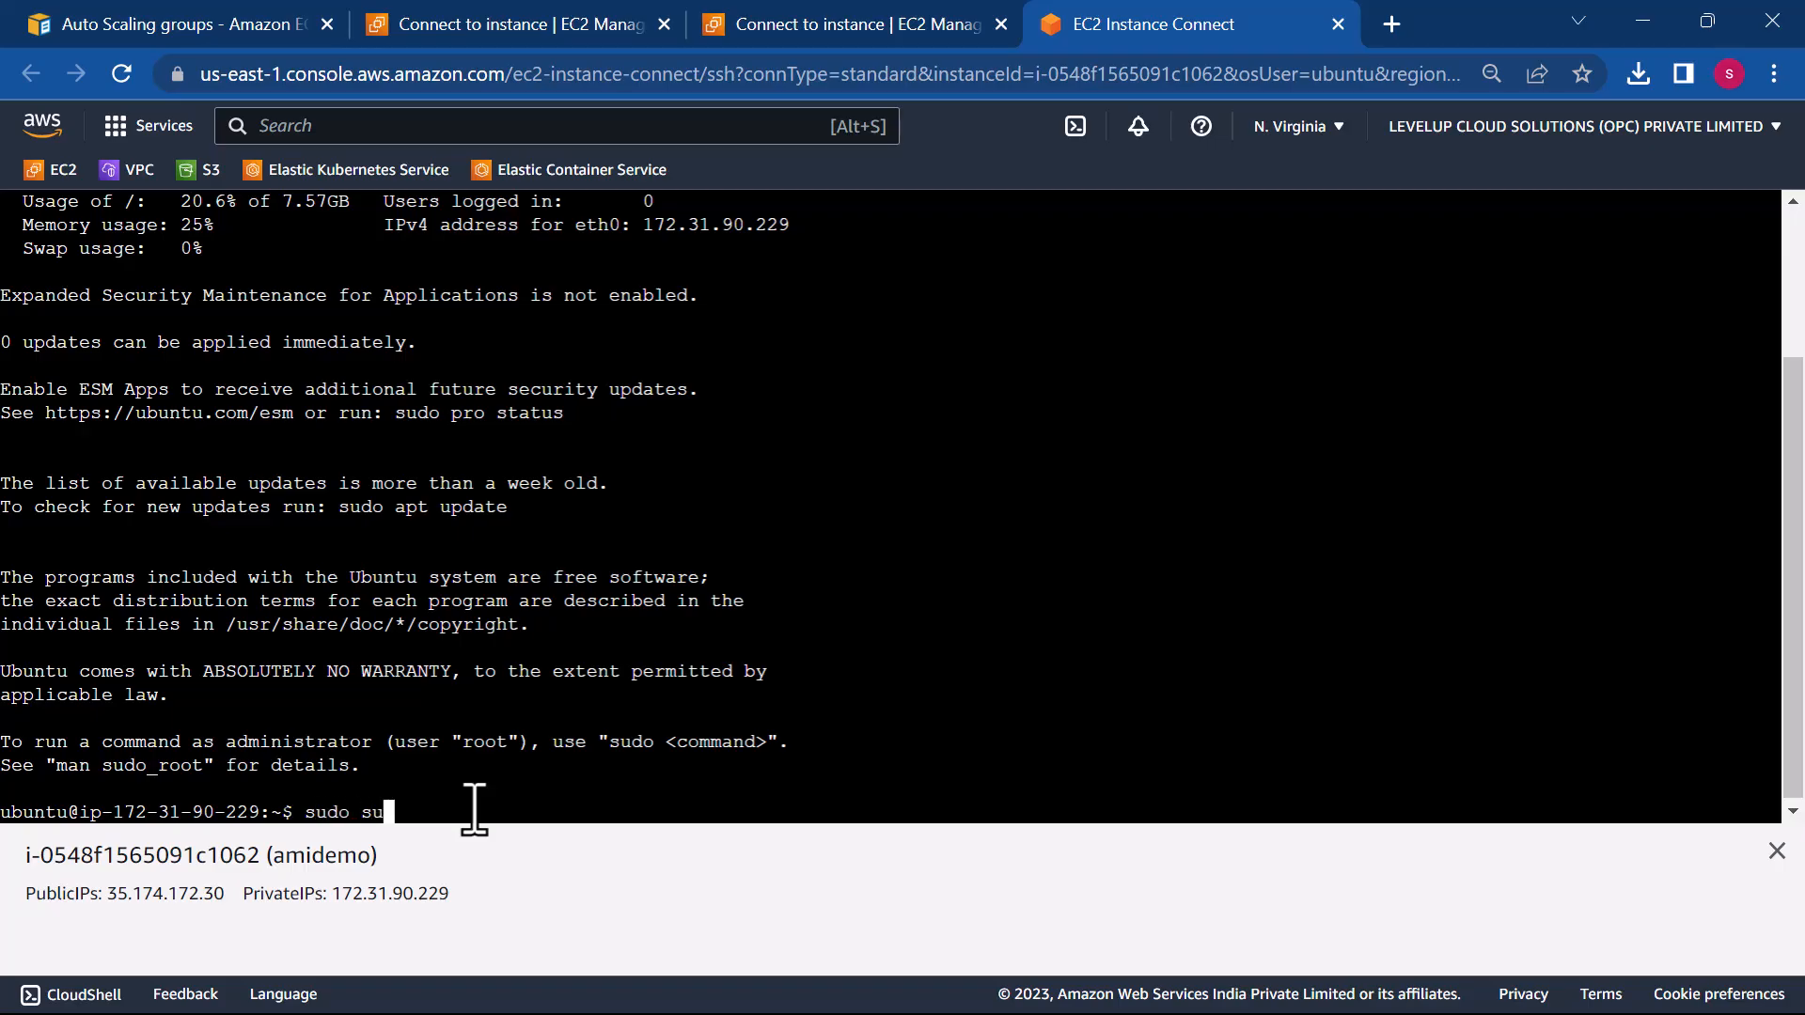
- Switch to the root user with sudo su, clear the terminal and change to the root directory with cd /
{"action": "key", "text": "Return"}
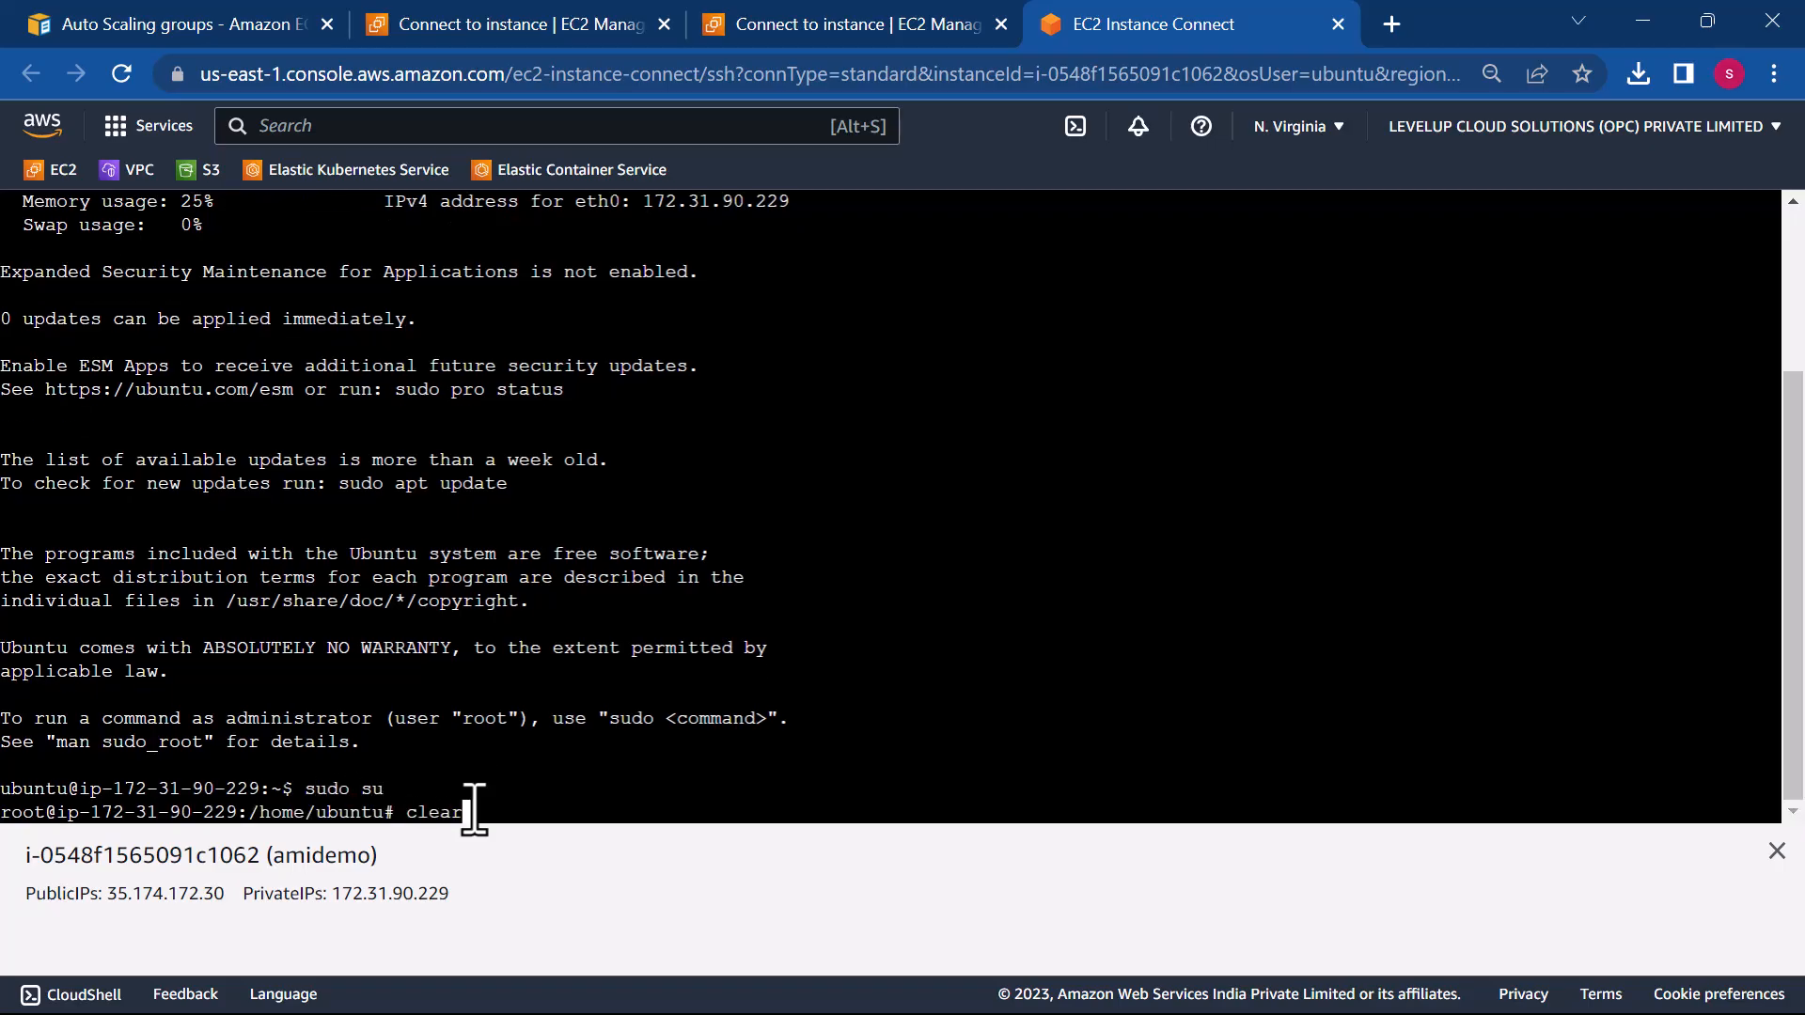
{"action": "key", "text": "Return"}
{"action": "key", "text": "Return"}
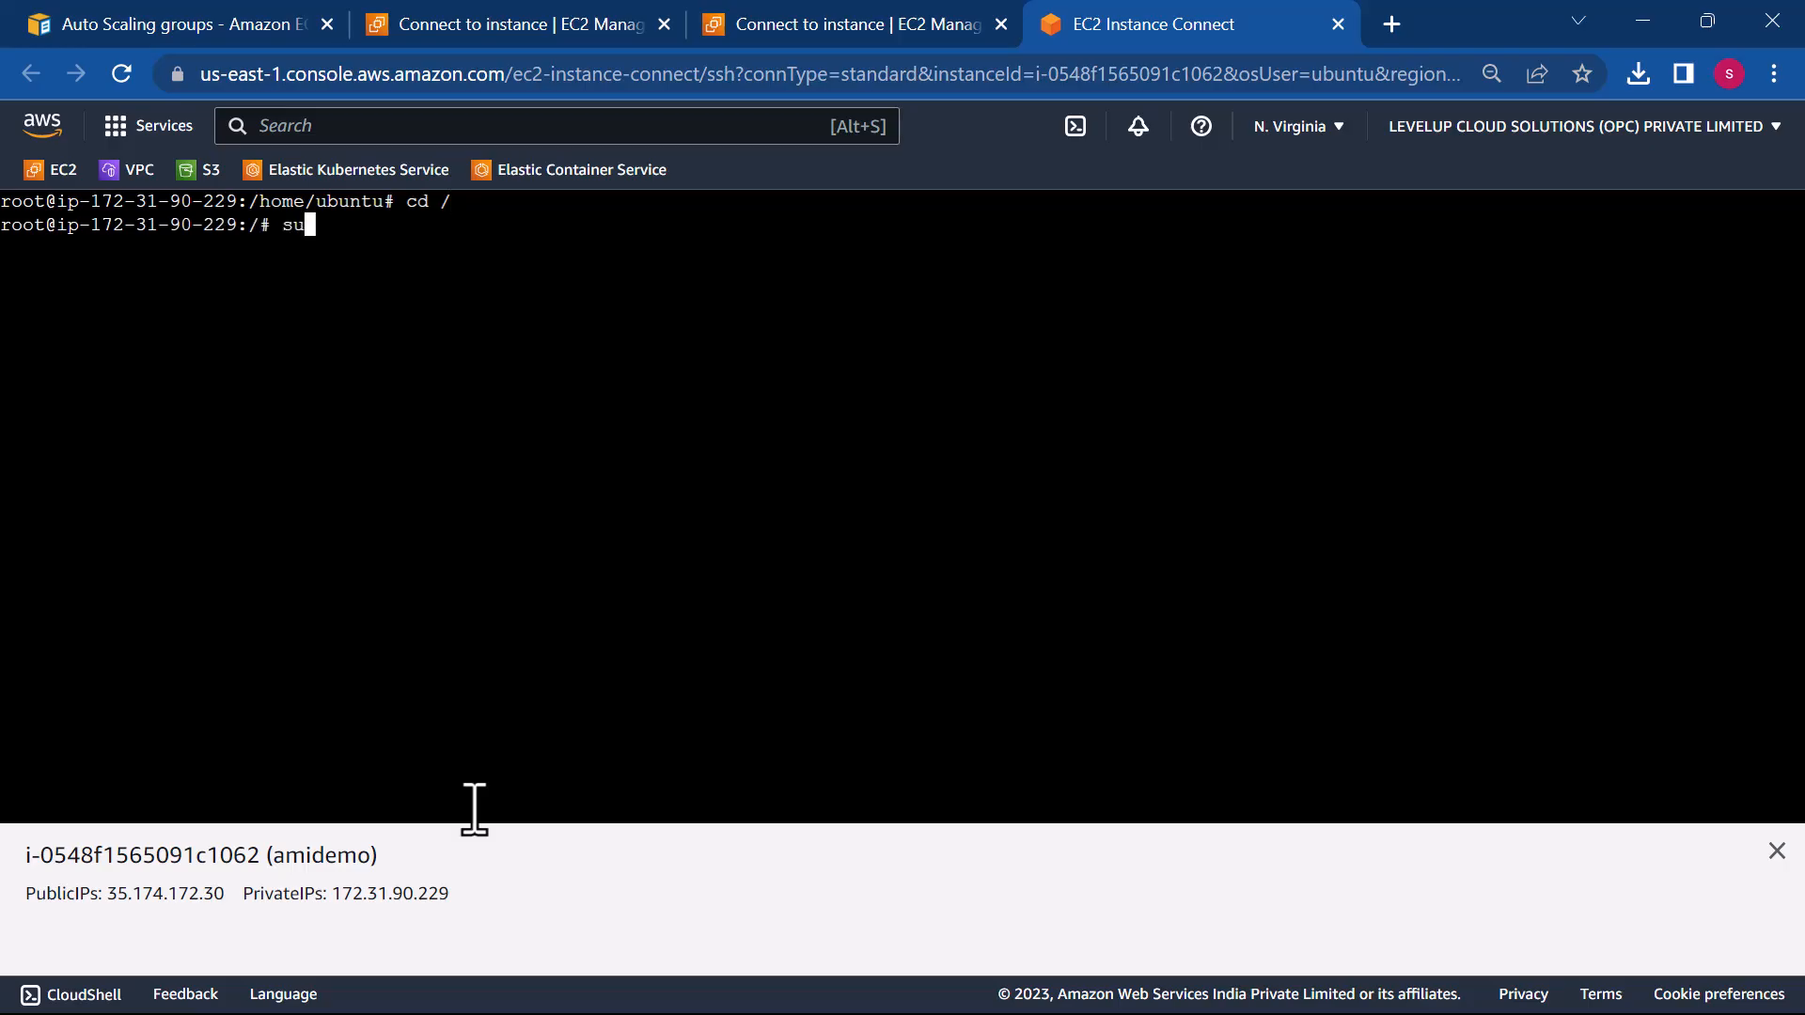
- Update the package lists with "sudo apt update" and install apache2 with apt
{"action": "type", "text": "sudo apt update"}
{"action": "key", "text": "Return"}
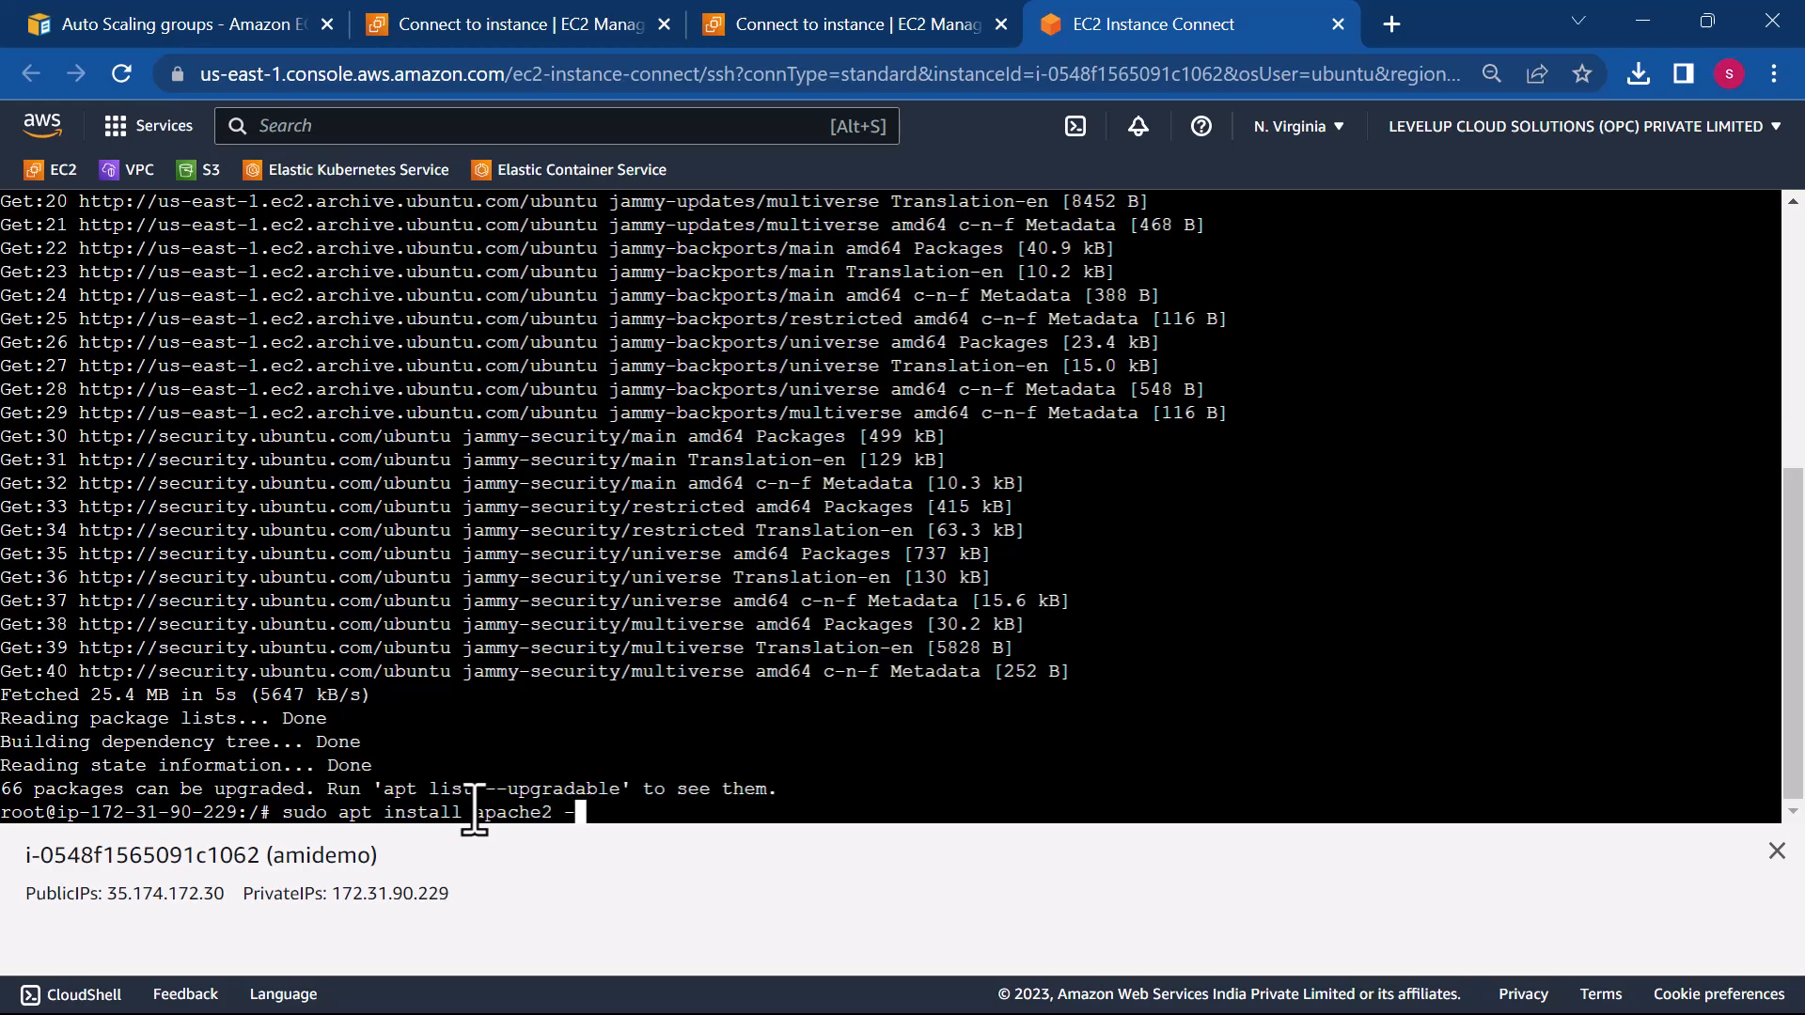
{"action": "key", "text": "Return"}
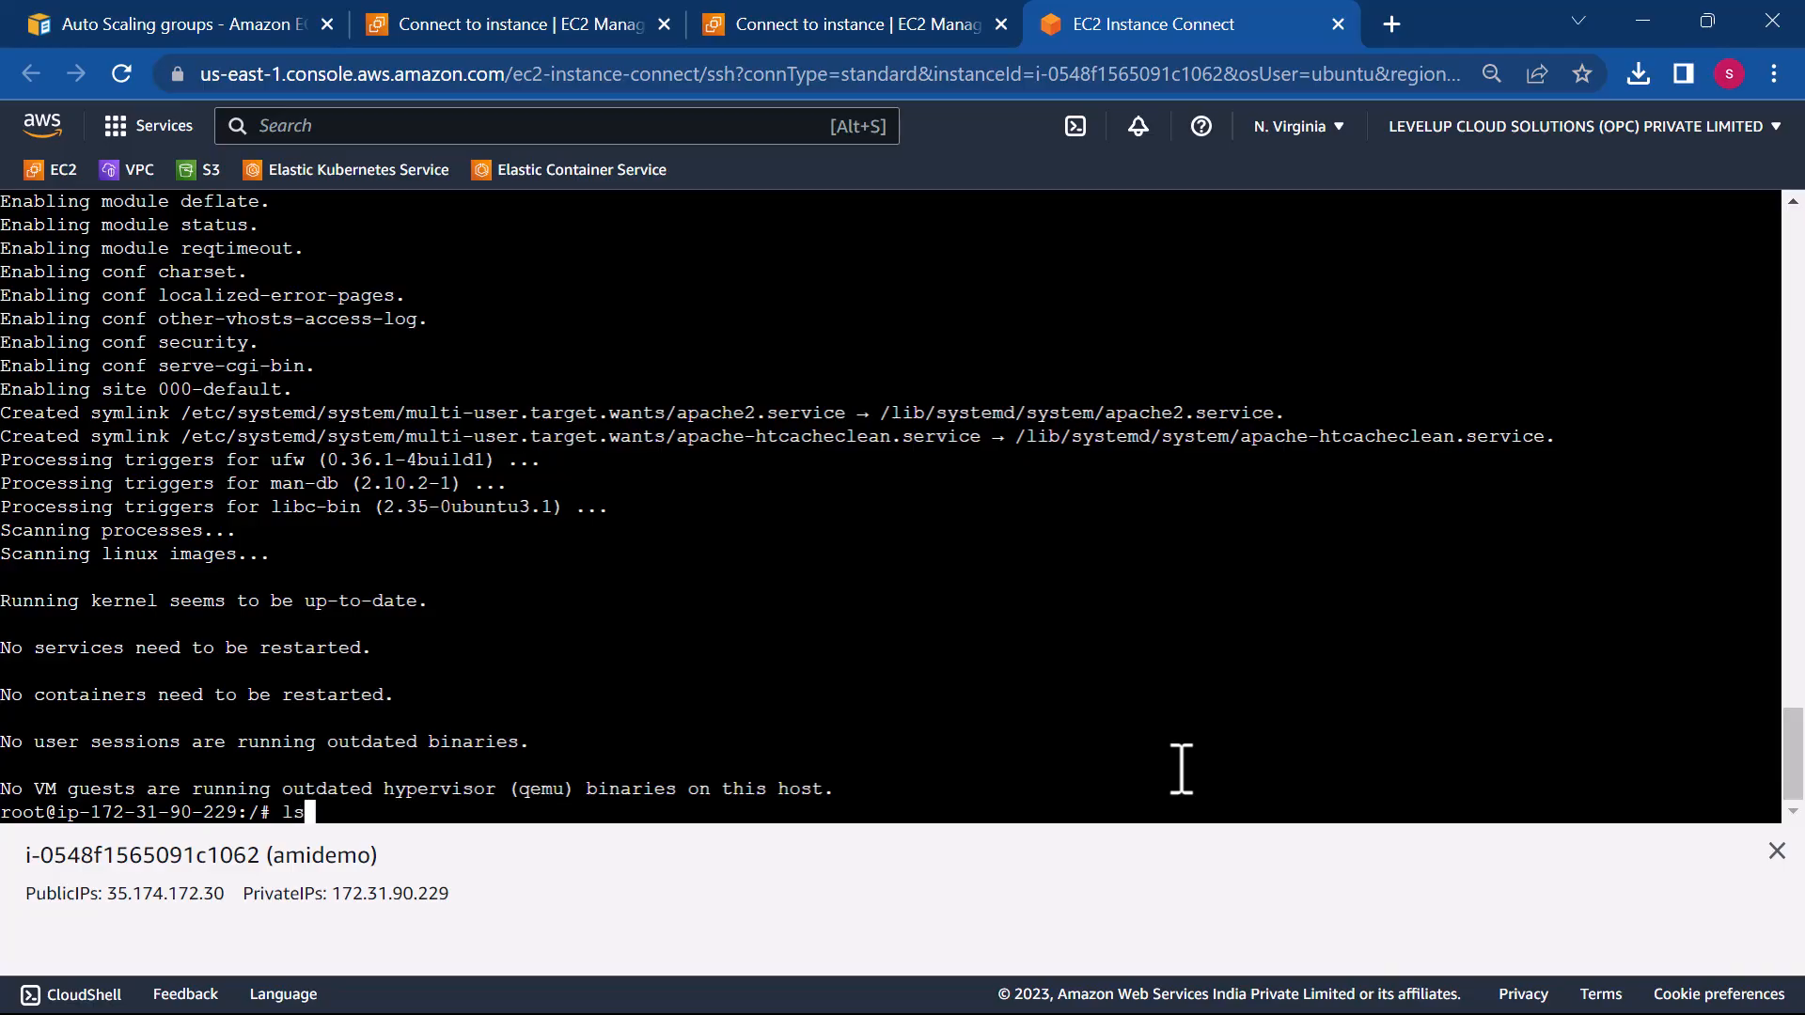
- List the root directory, change to var/www/html and list the files there
{"action": "key", "text": "Return"}
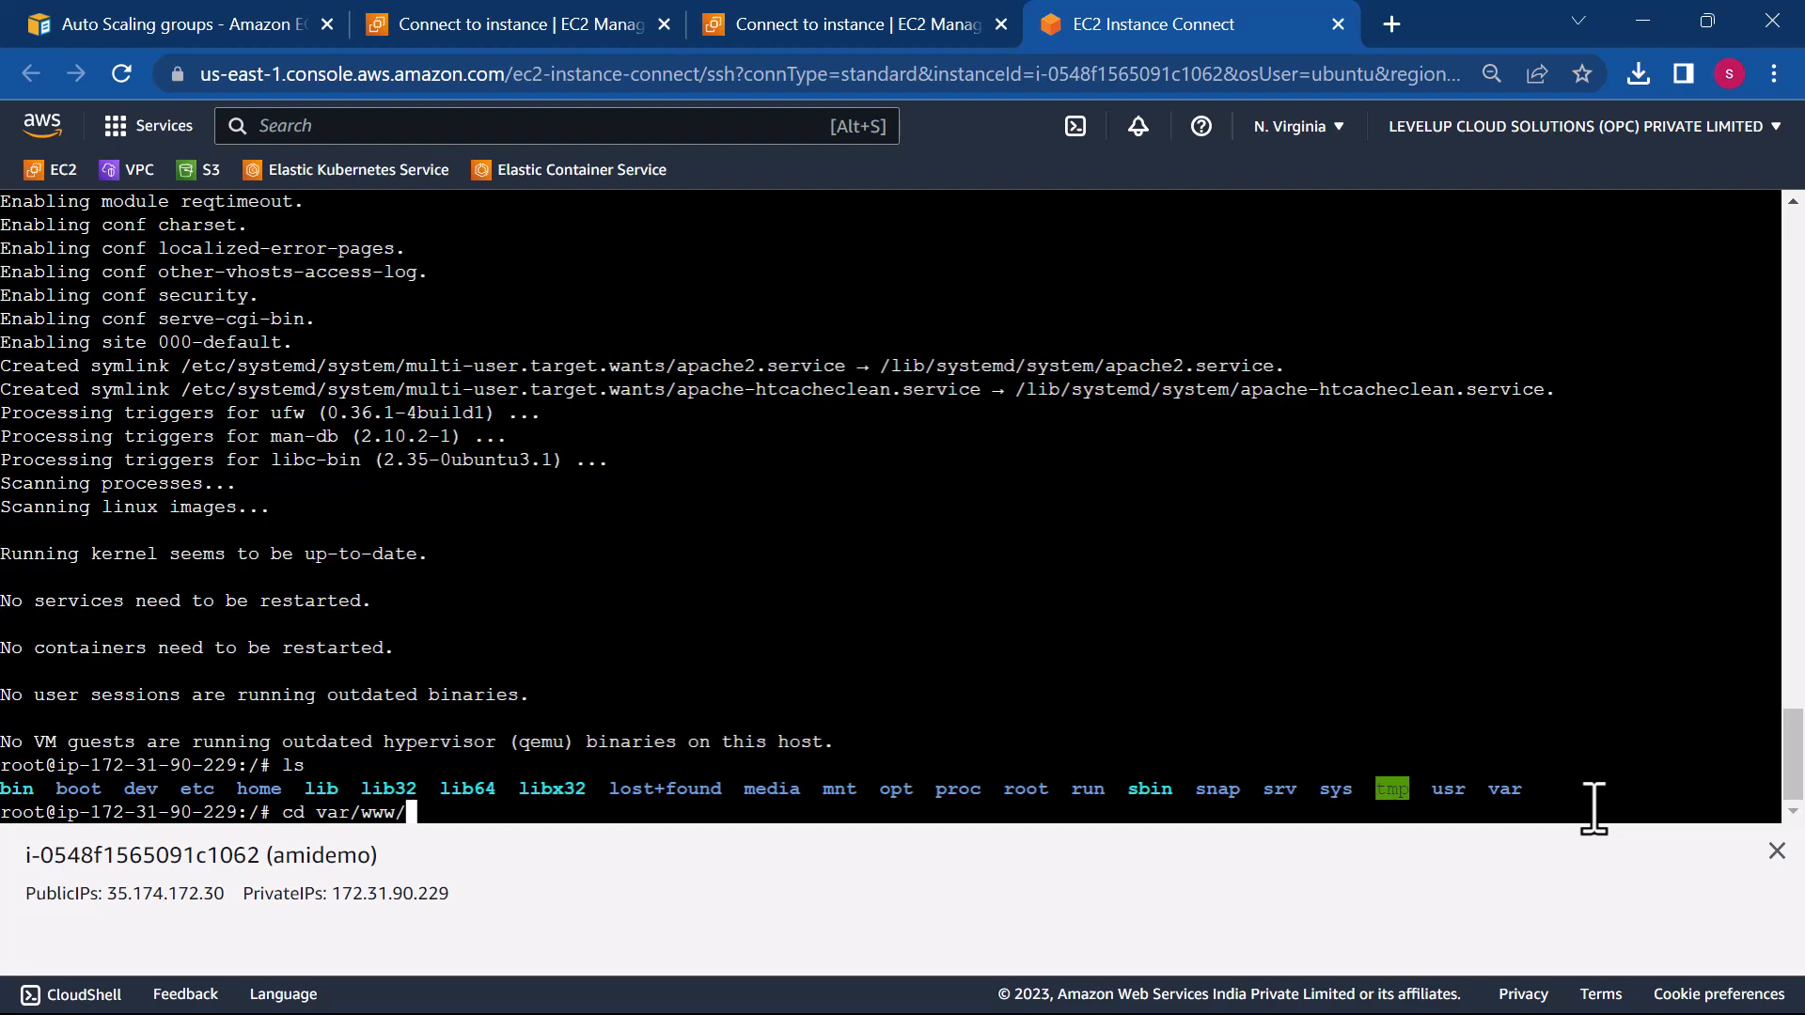
{"action": "key", "text": "Return"}
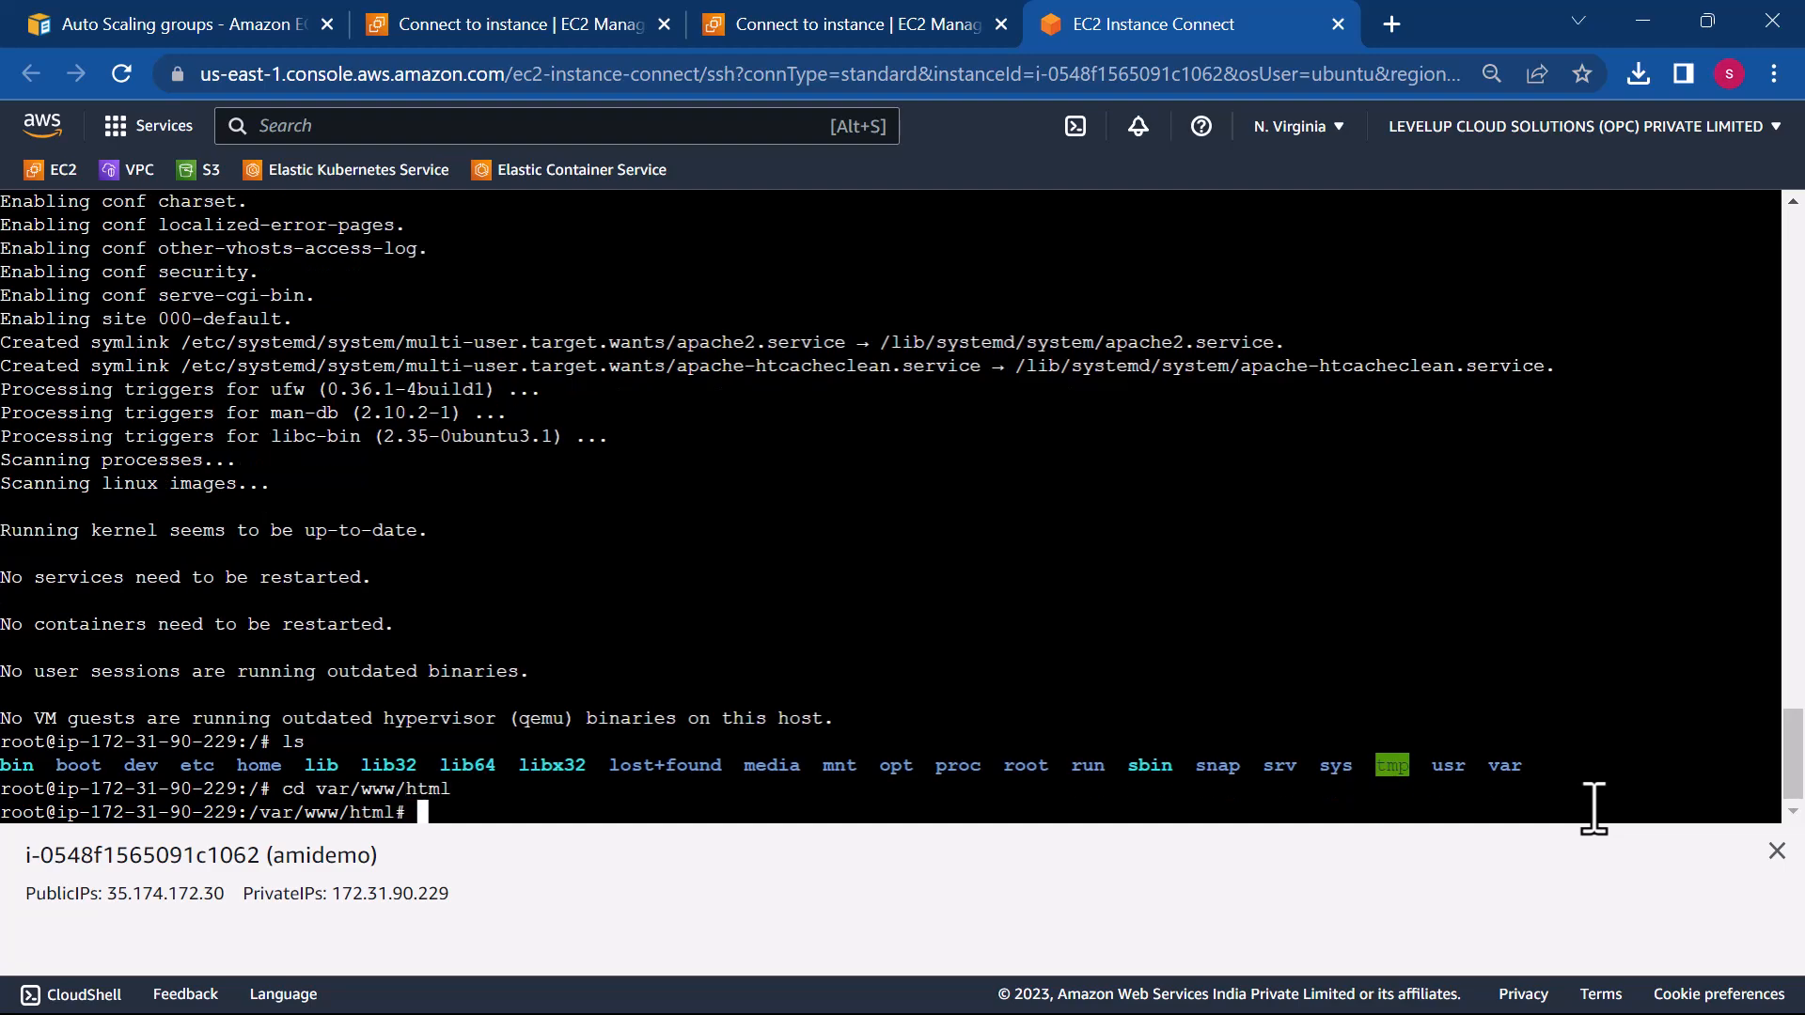
{"action": "type", "text": "ls"}
{"action": "key", "text": "Return"}
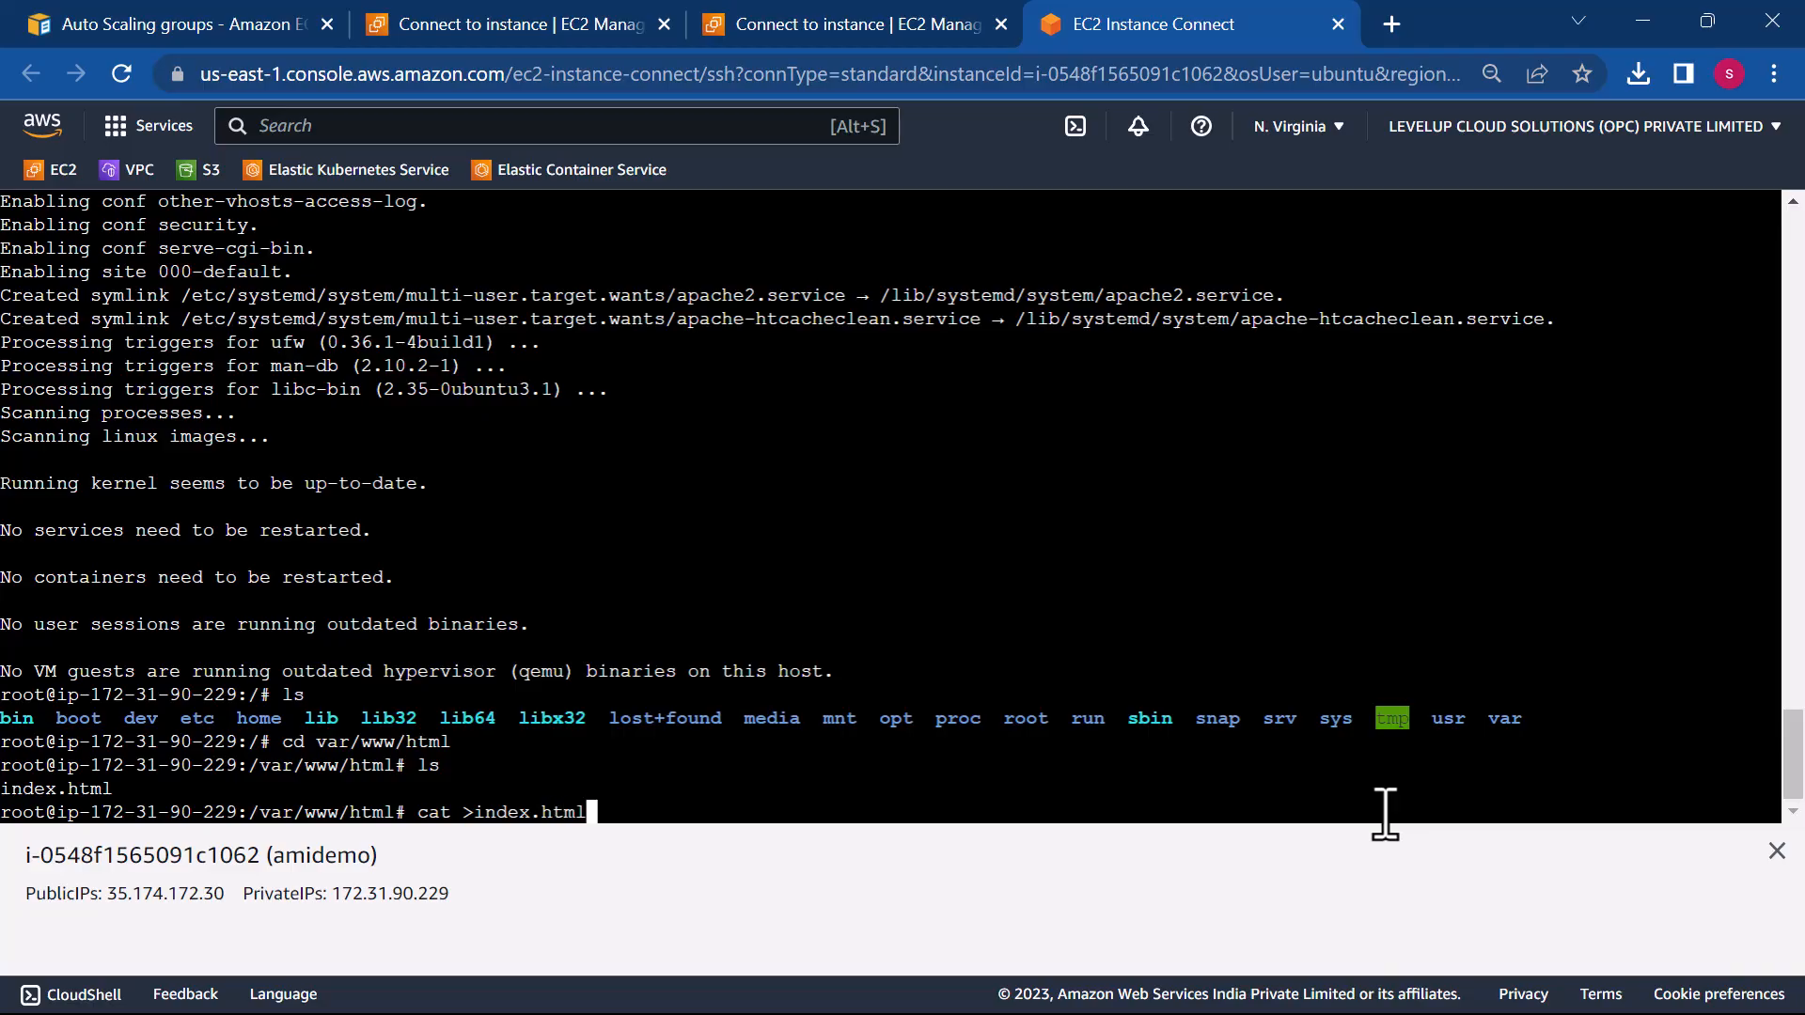
- Overwrite index.html with the single line "i" using "cat >index.html"
{"action": "key", "text": "Return"}
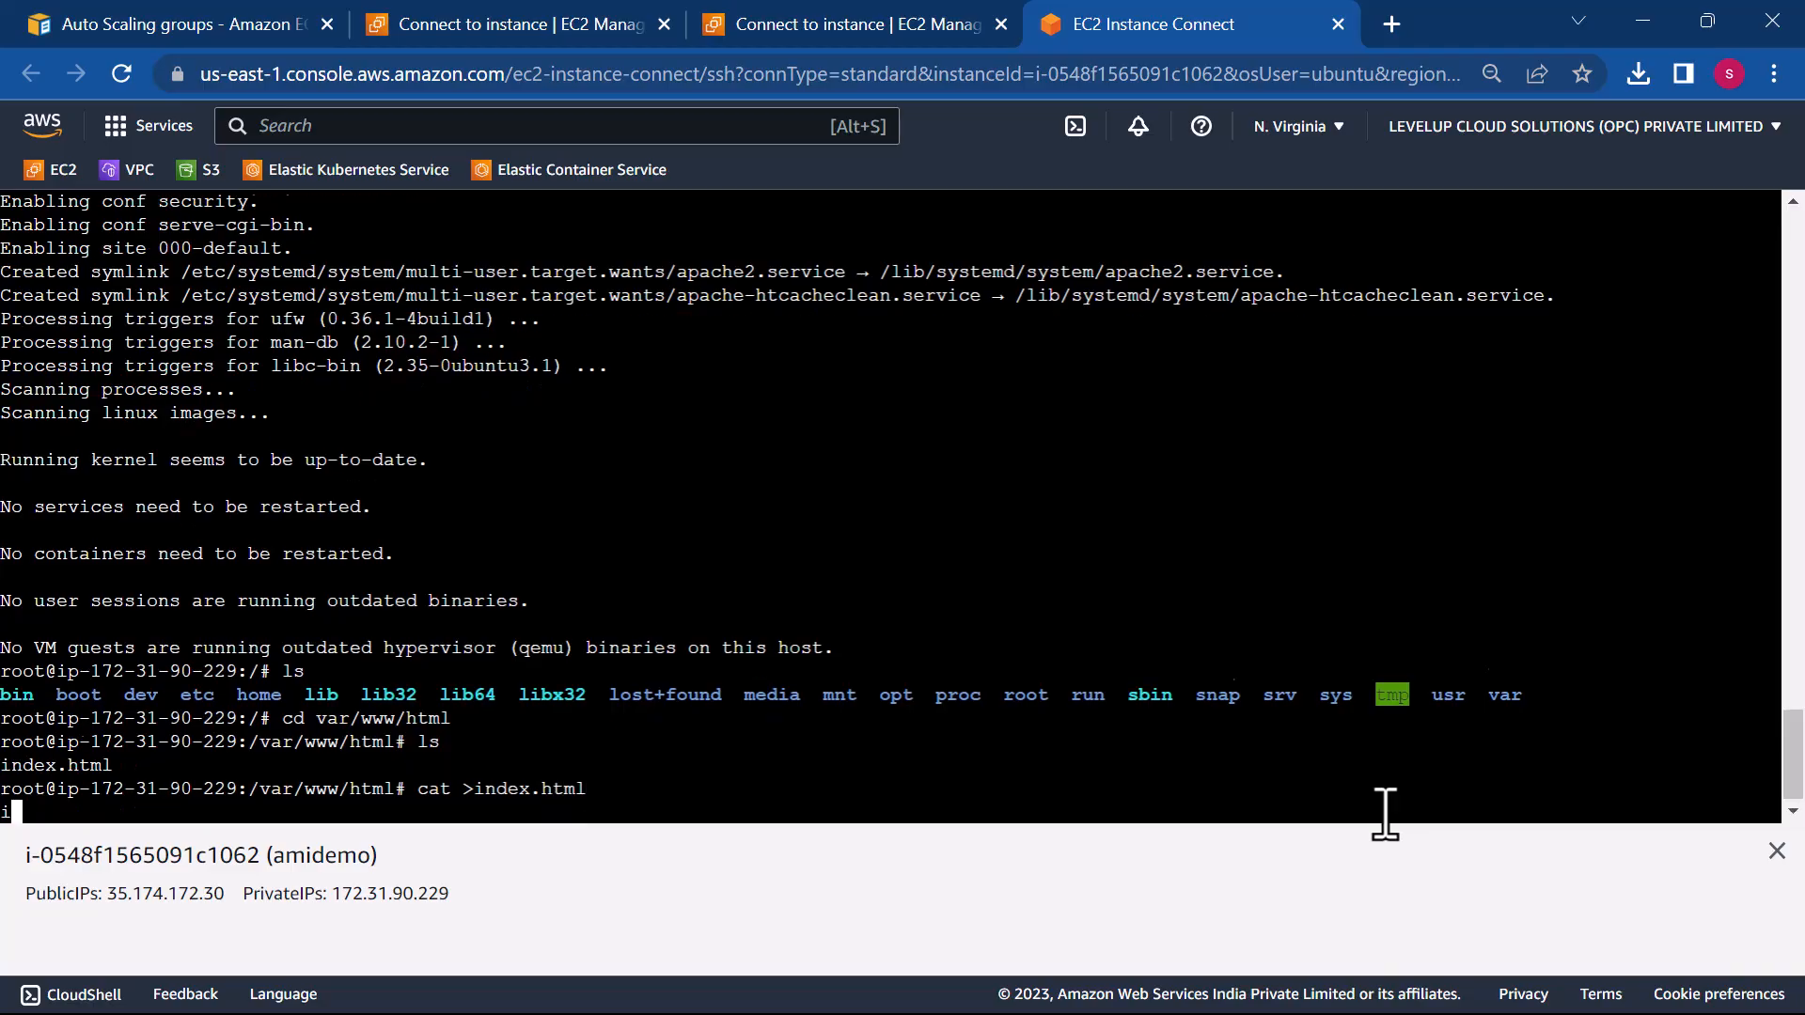
{"action": "type", "text": "i"}
{"action": "key", "text": "Return"}
{"action": "key", "text": "ctrl+d"}
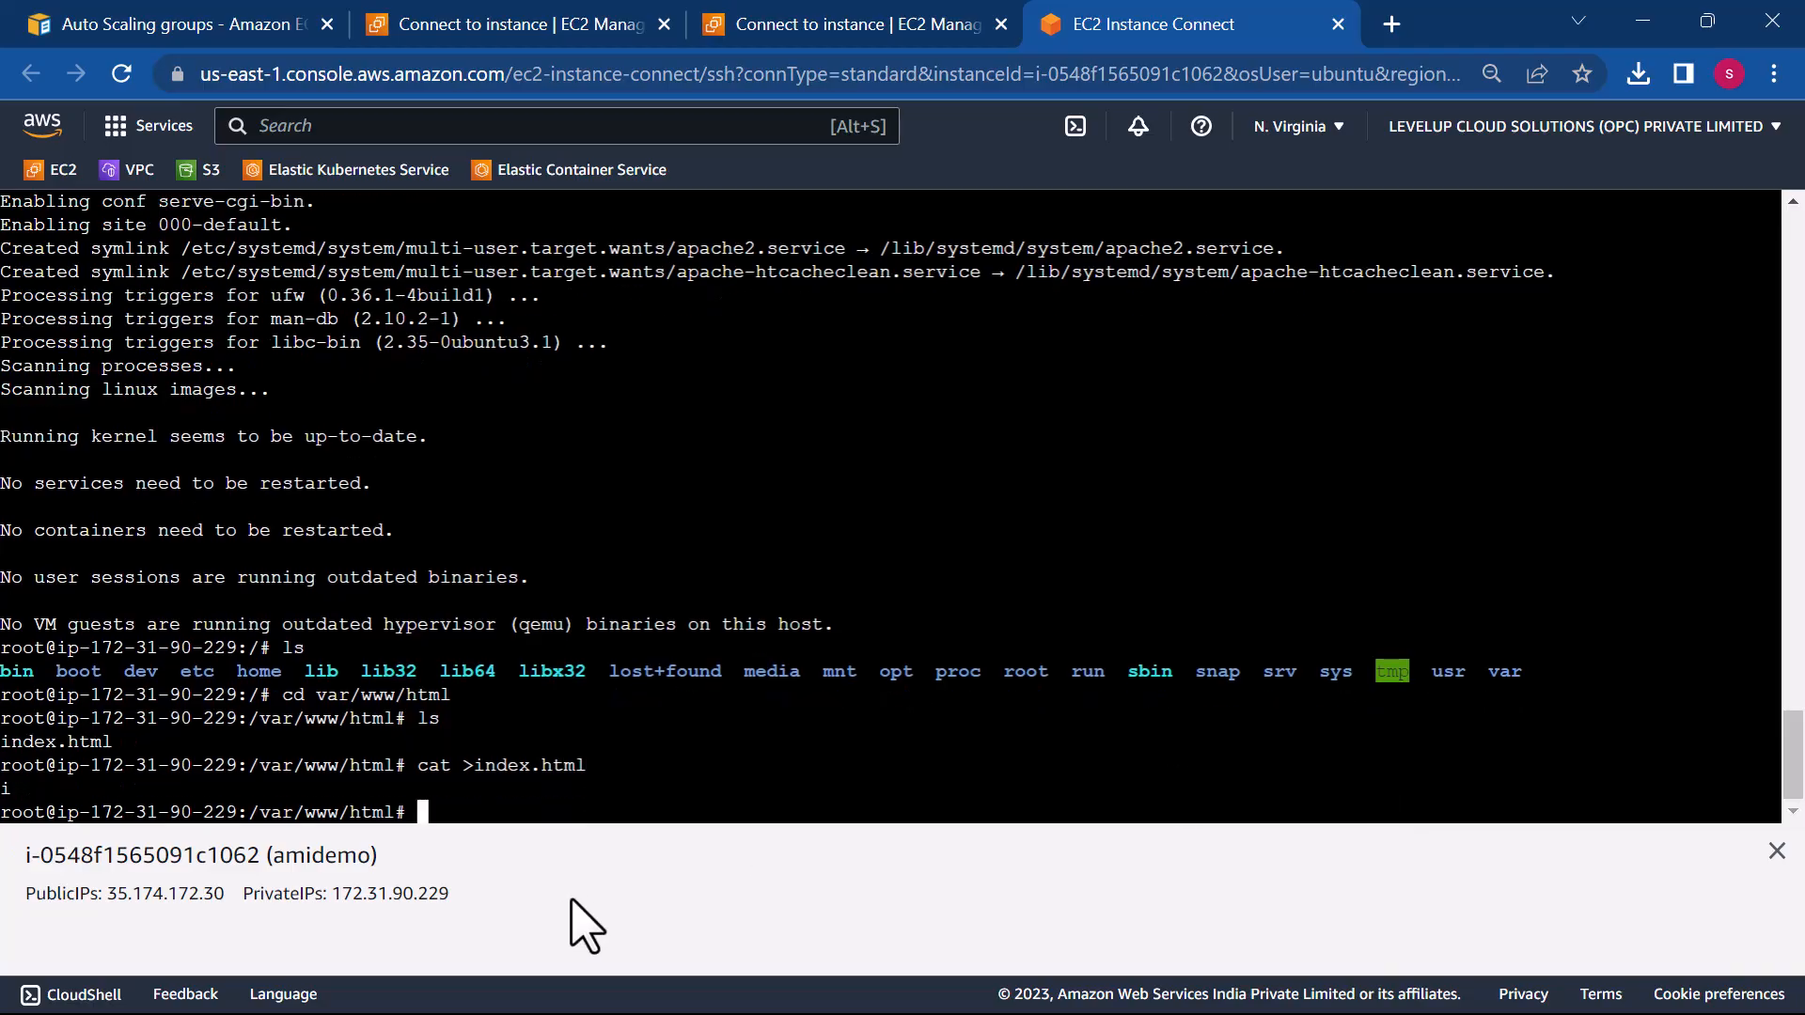
- Switch to Visual Studio Code, copy the entire code of new.html and return to the browser terminal
{"action": "key", "text": "super"}
{"action": "mouse_move", "coordinate": [893, 983]}
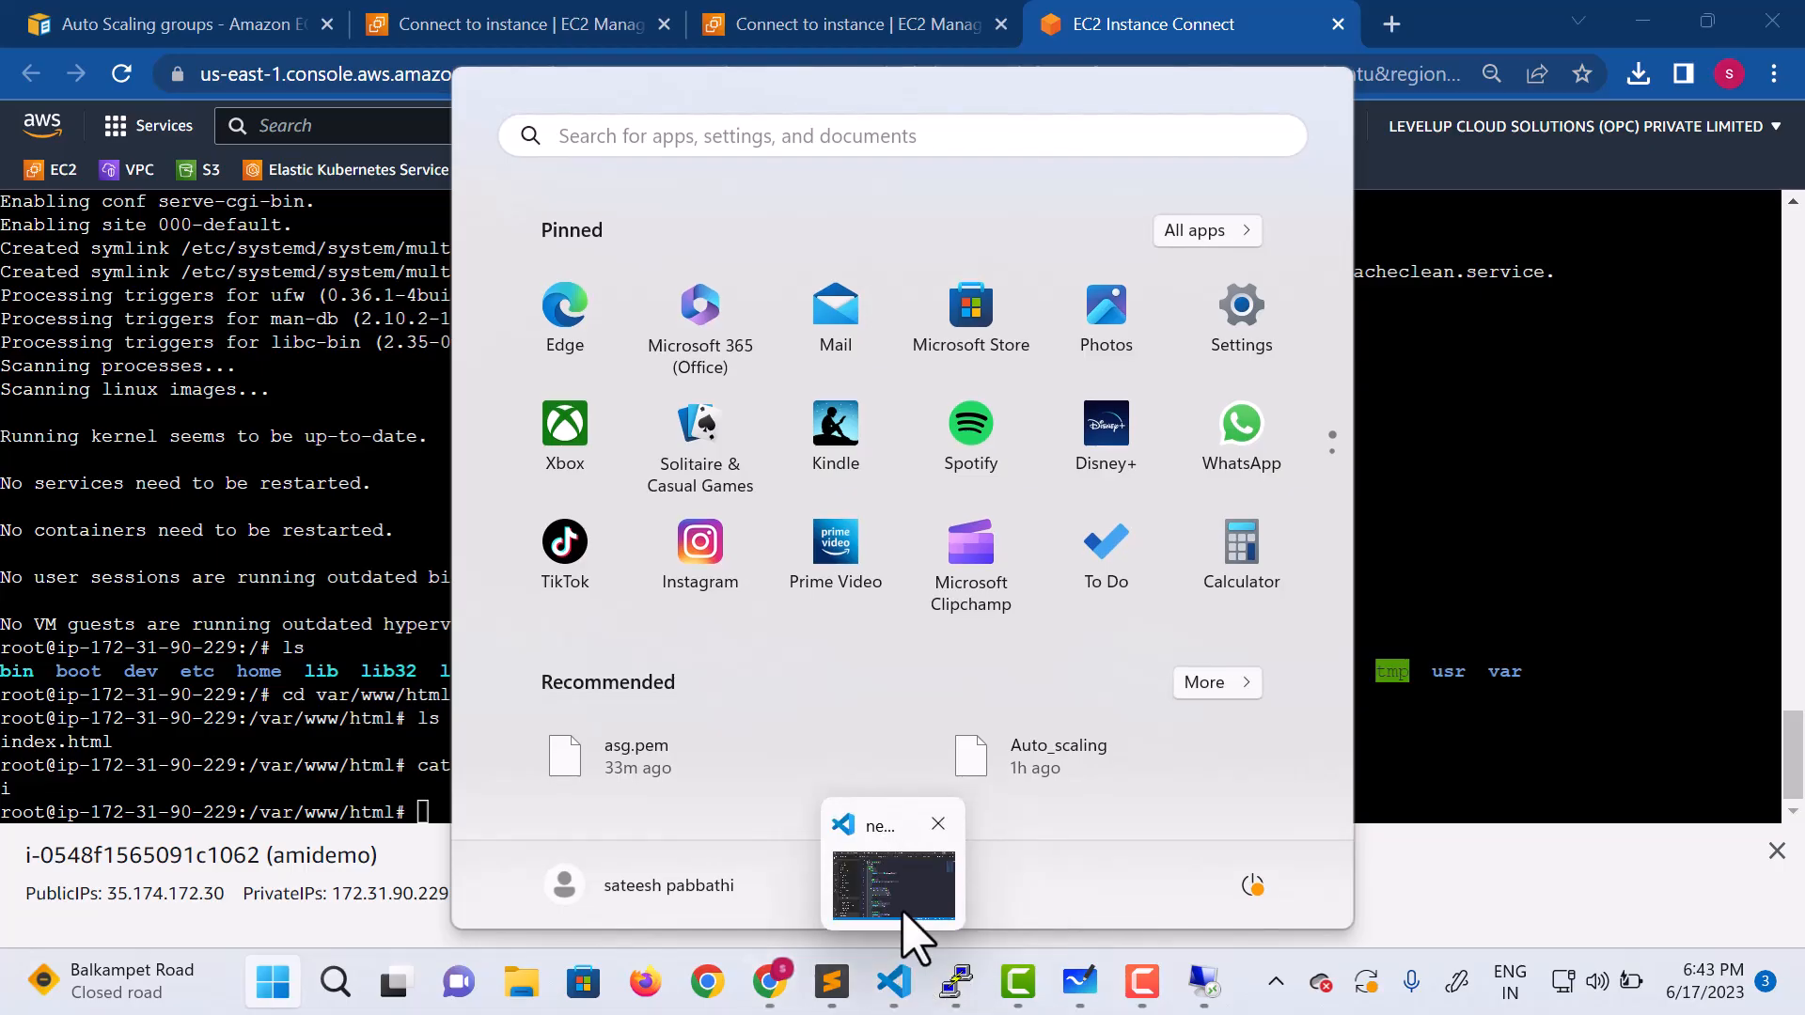
{"action": "left_click", "coordinate": [905, 920]}
{"action": "right_click", "coordinate": [972, 679]}
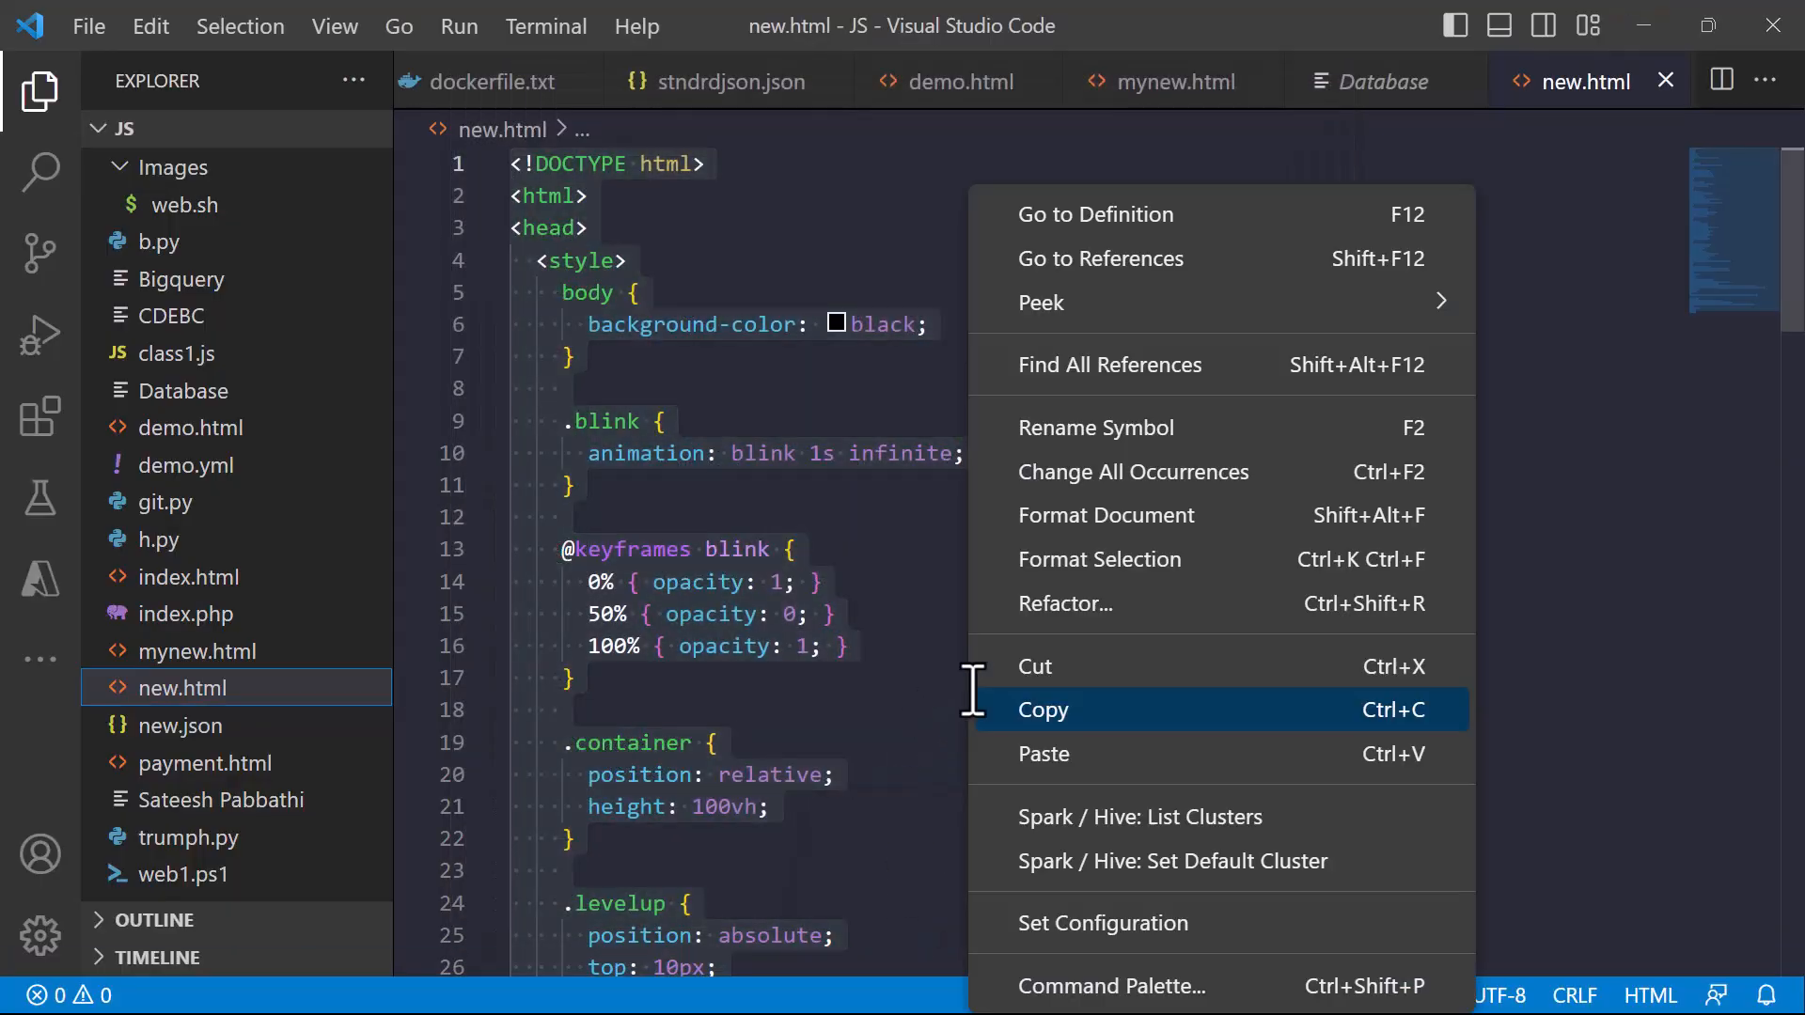
{"action": "left_click", "coordinate": [1072, 712]}
{"action": "left_click", "coordinate": [1646, 26]}
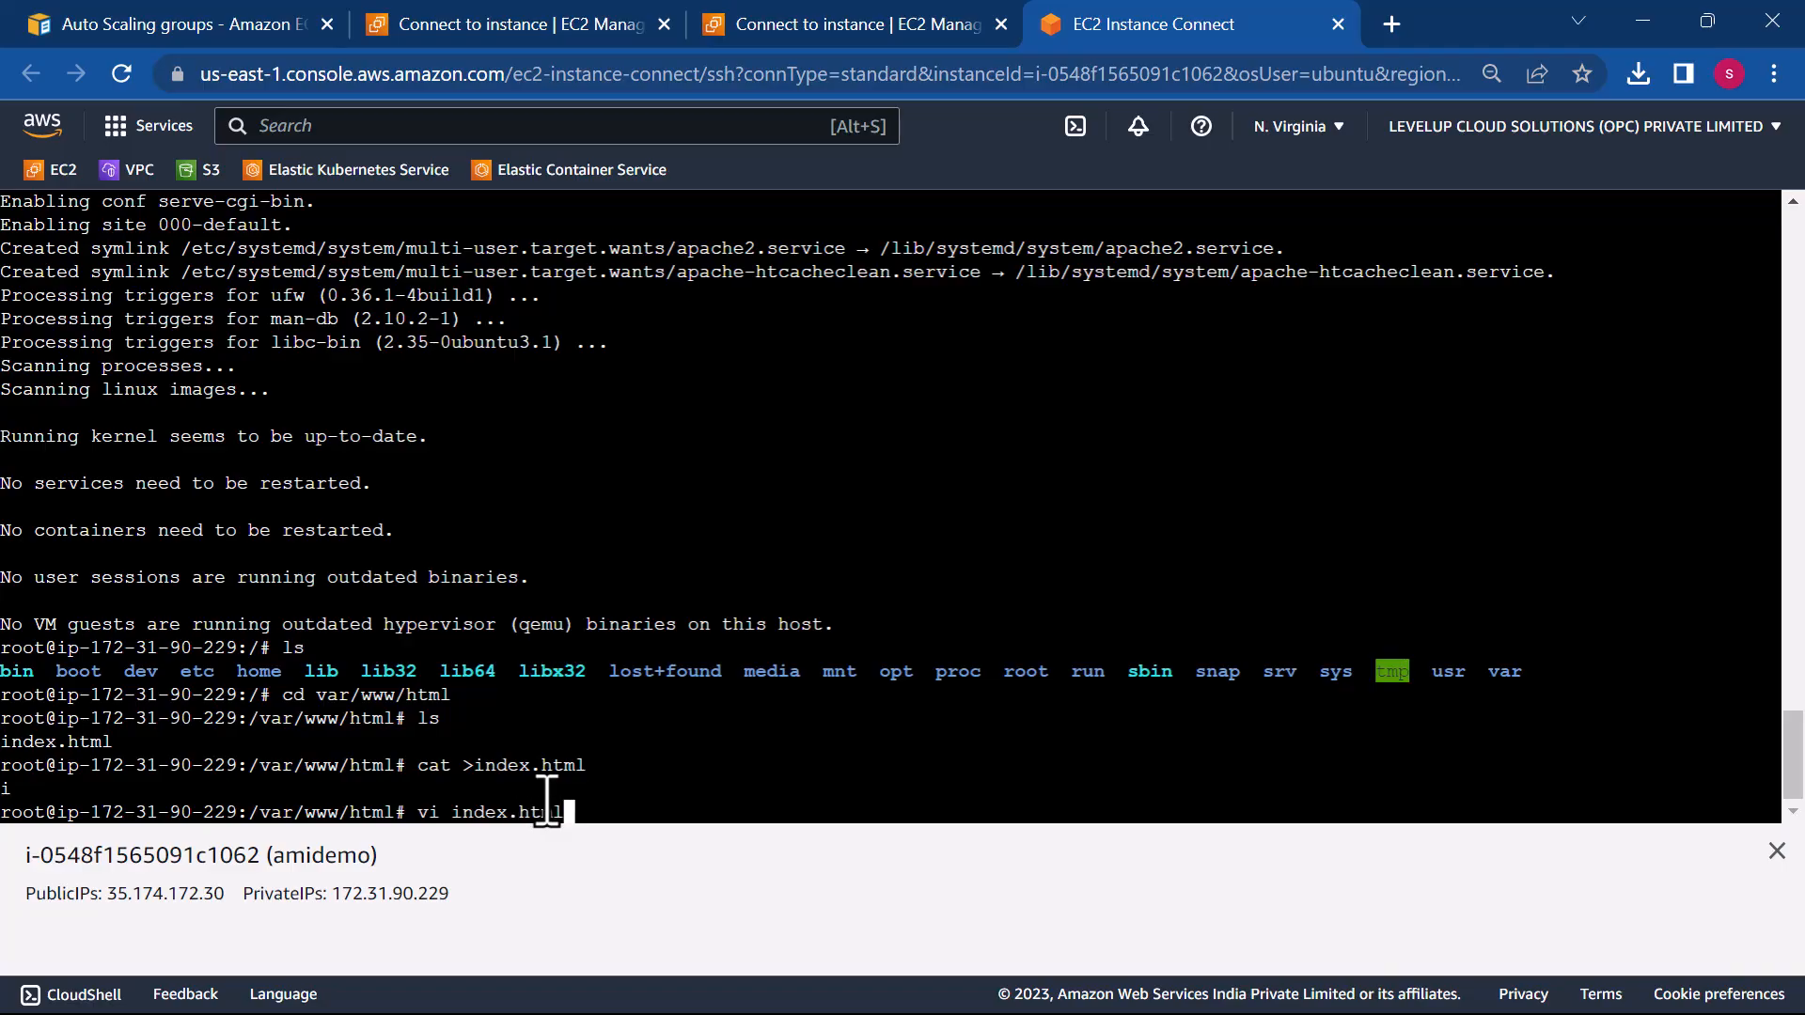
- Open index.html in vi, replace the "i" with the copied HTML code, and save and close the file
{"action": "key", "text": "Return"}
{"action": "key", "text": "i"}
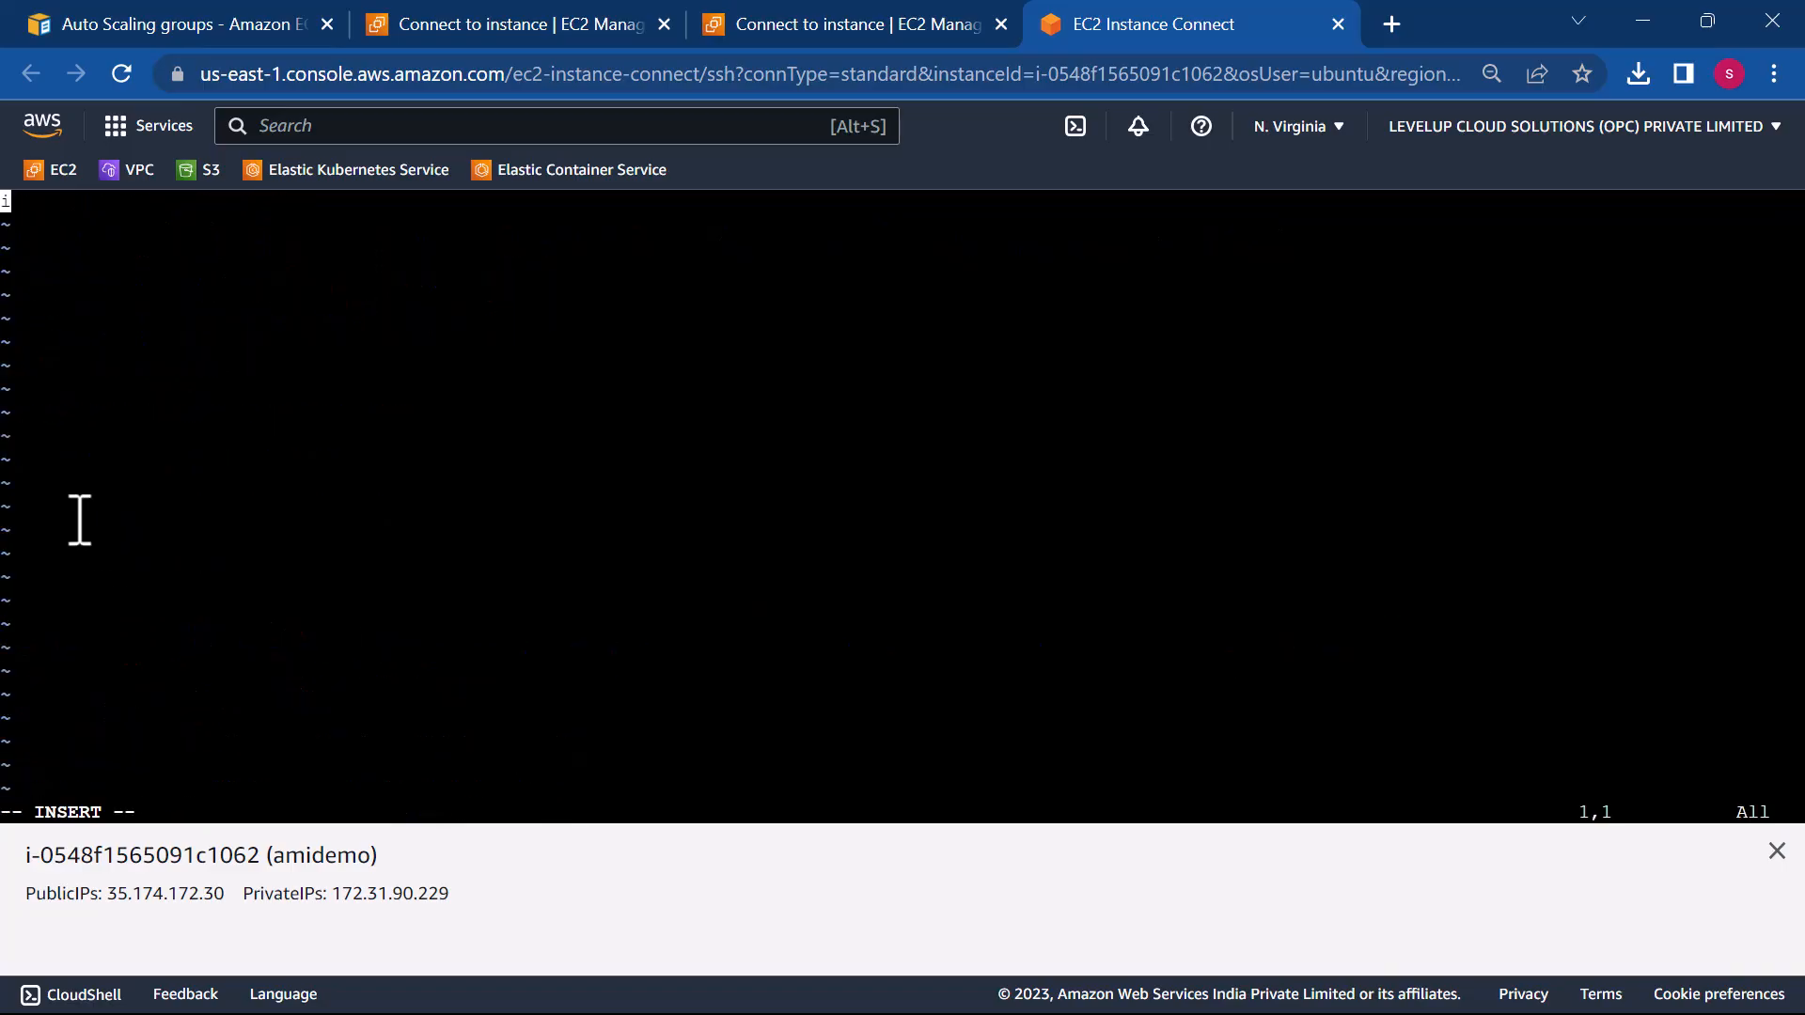
{"action": "right_click", "coordinate": [56, 390]}
{"action": "left_click", "coordinate": [120, 348]}
{"action": "key", "text": "BackSpace"}
{"action": "right_click", "coordinate": [52, 252]}
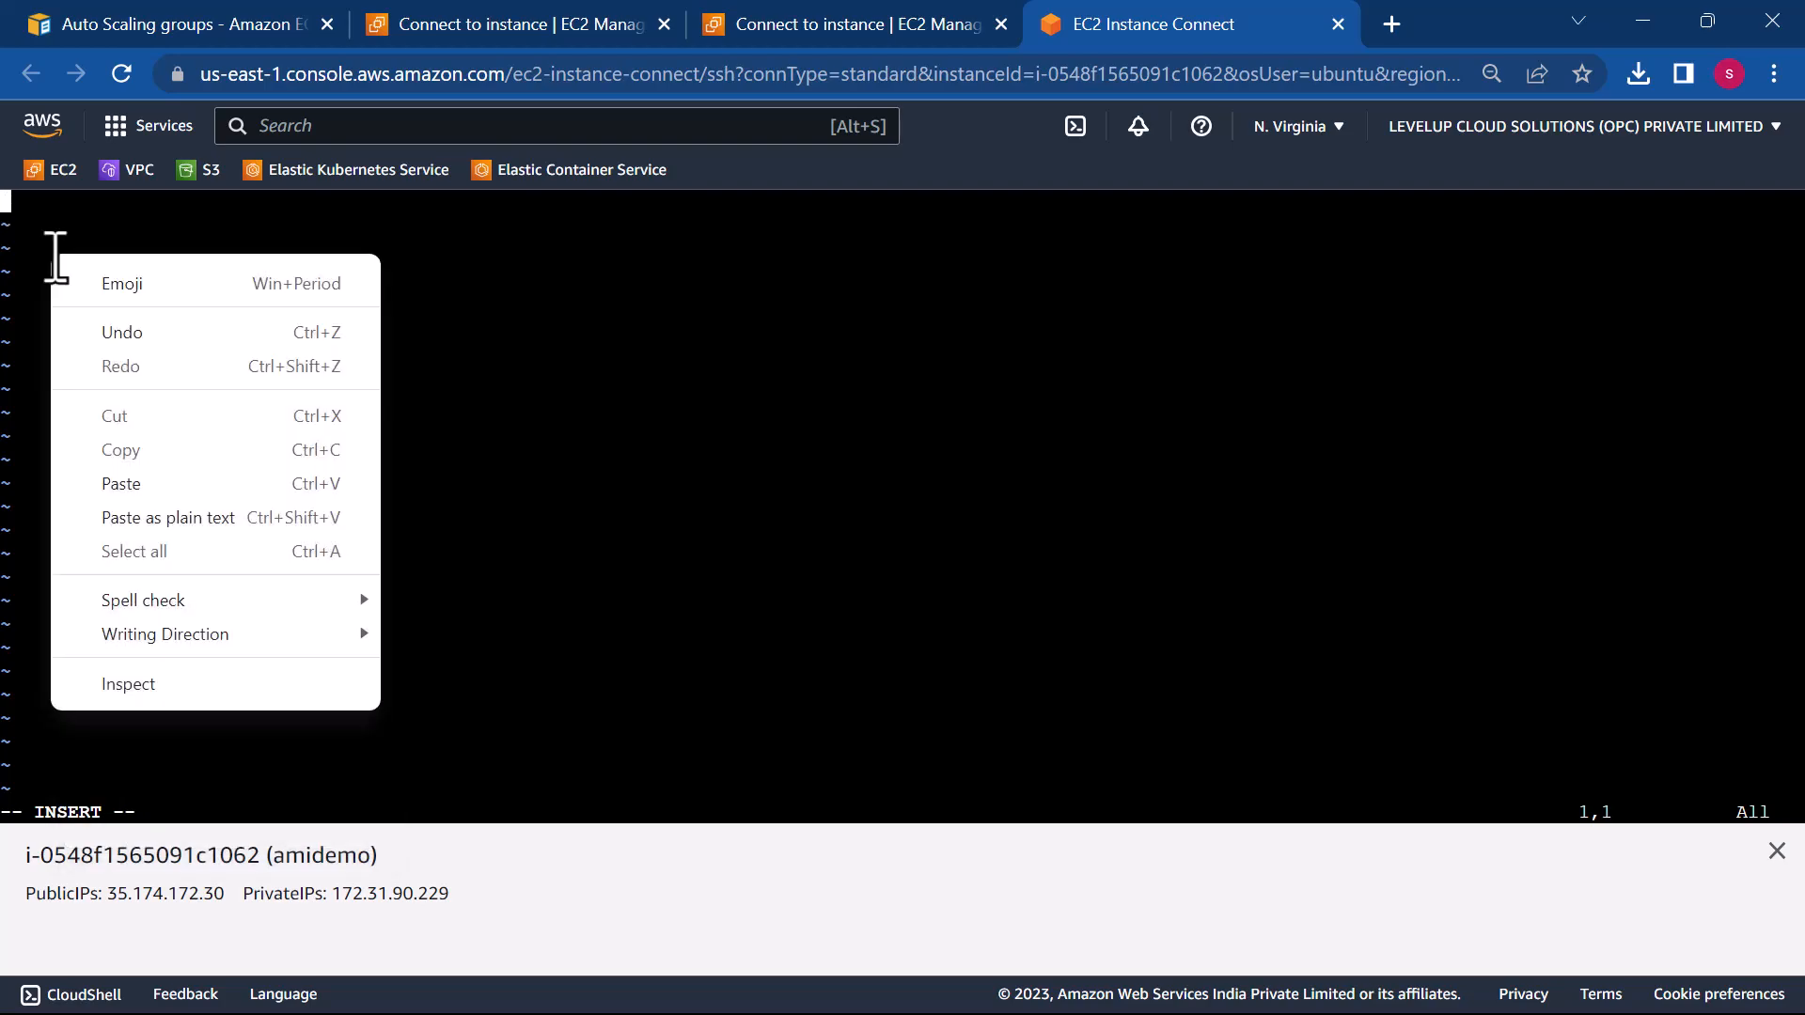
{"action": "left_click", "coordinate": [121, 483]}
{"action": "key", "text": "Escape"}
{"action": "key", "text": "Return"}
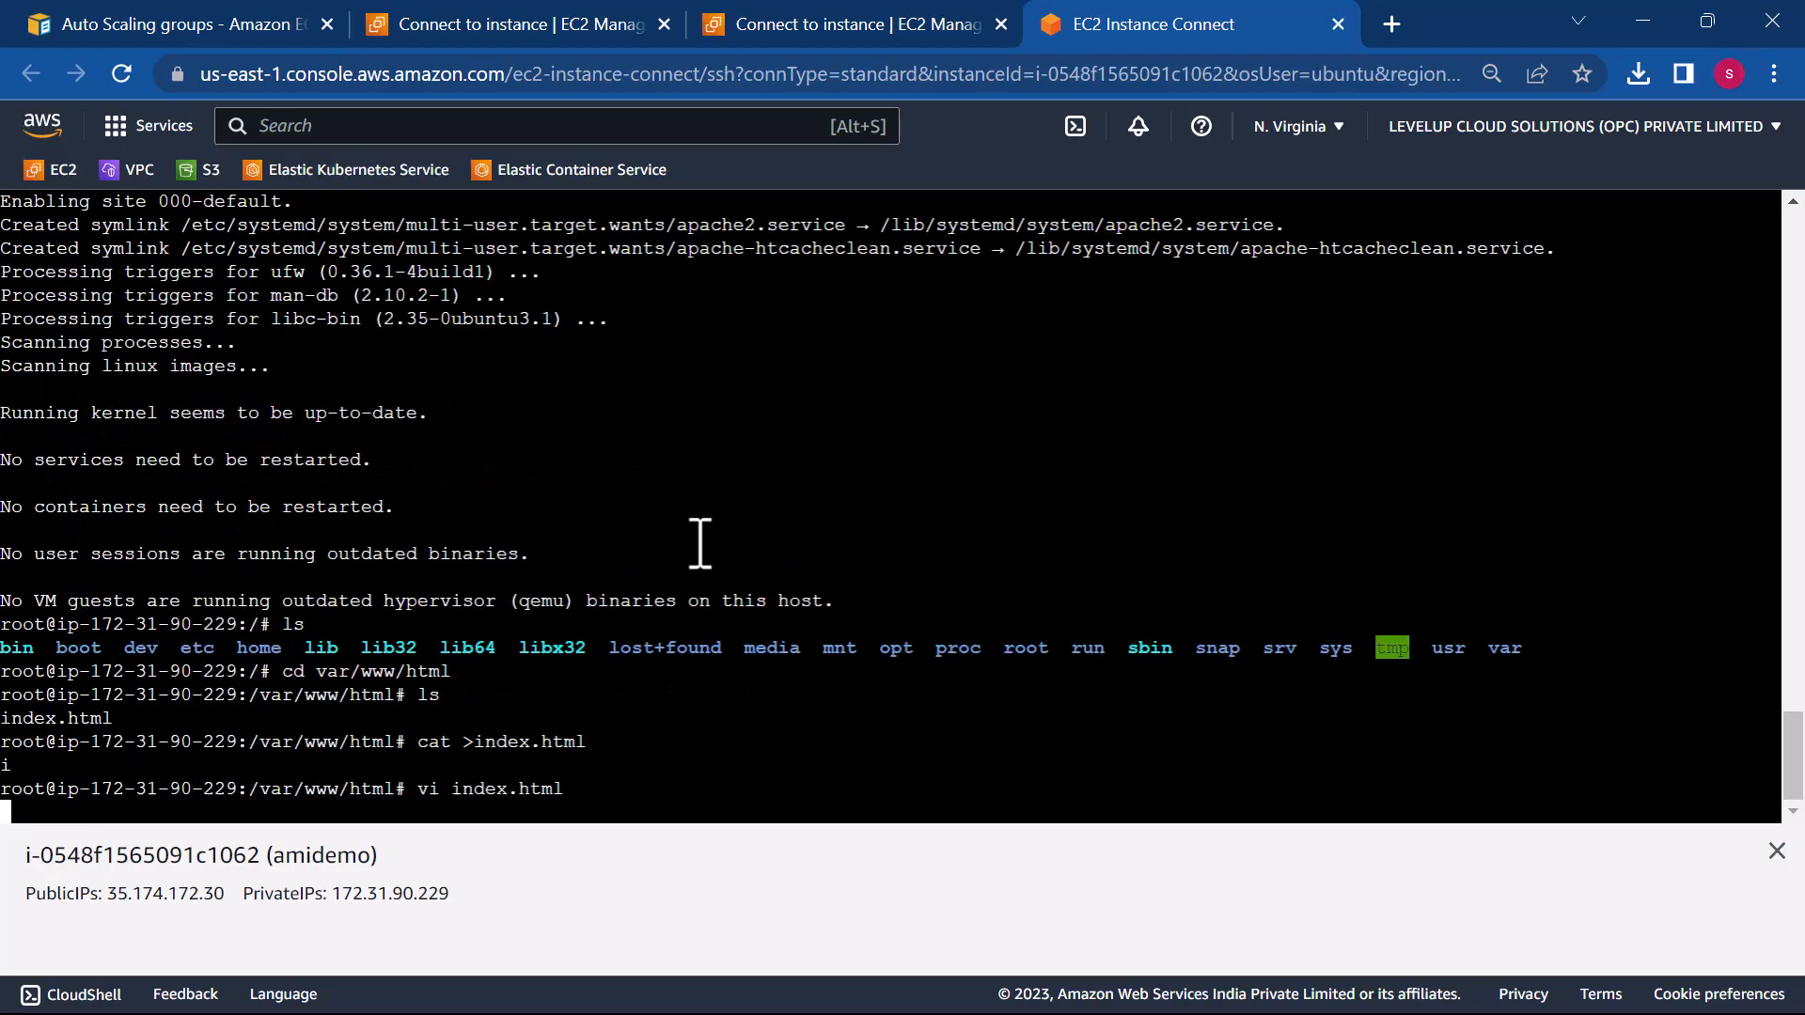
- Try to open the public IPv4 address of the asg-1 instance, 54.147.106.204, in a new browser tab
{"action": "left_click", "coordinate": [494, 23]}
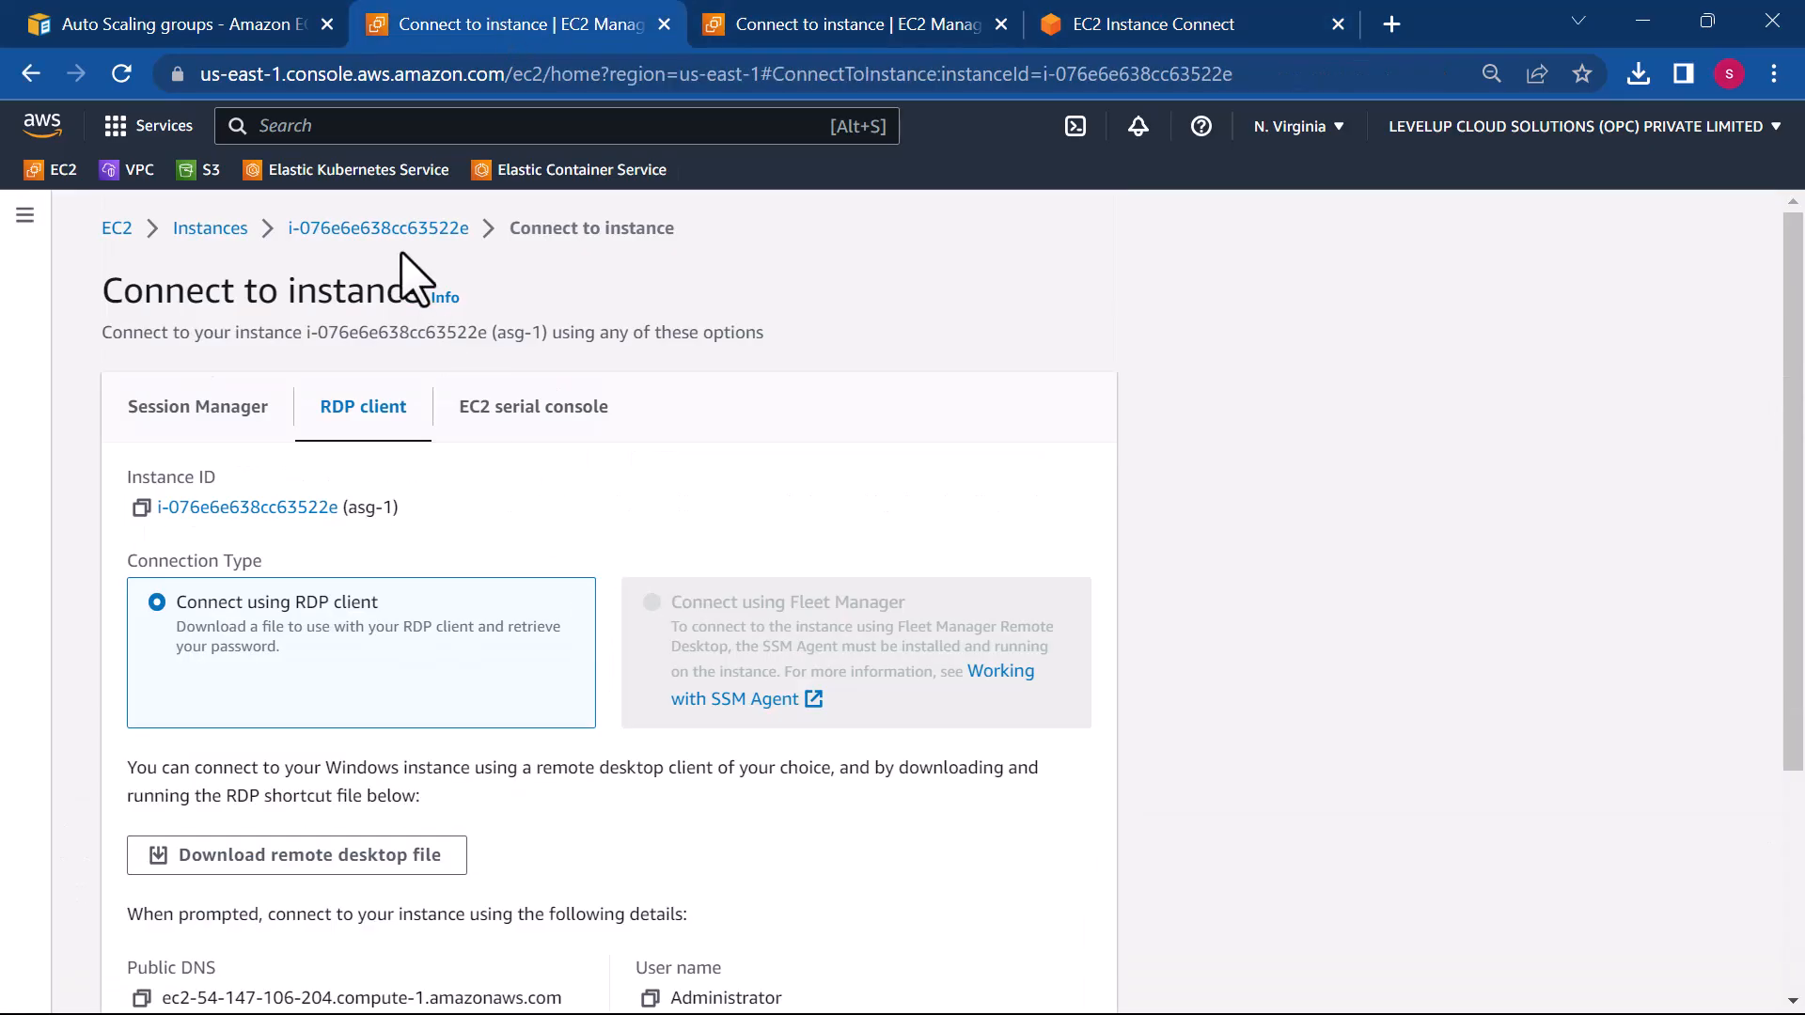
{"action": "left_click", "coordinate": [381, 228]}
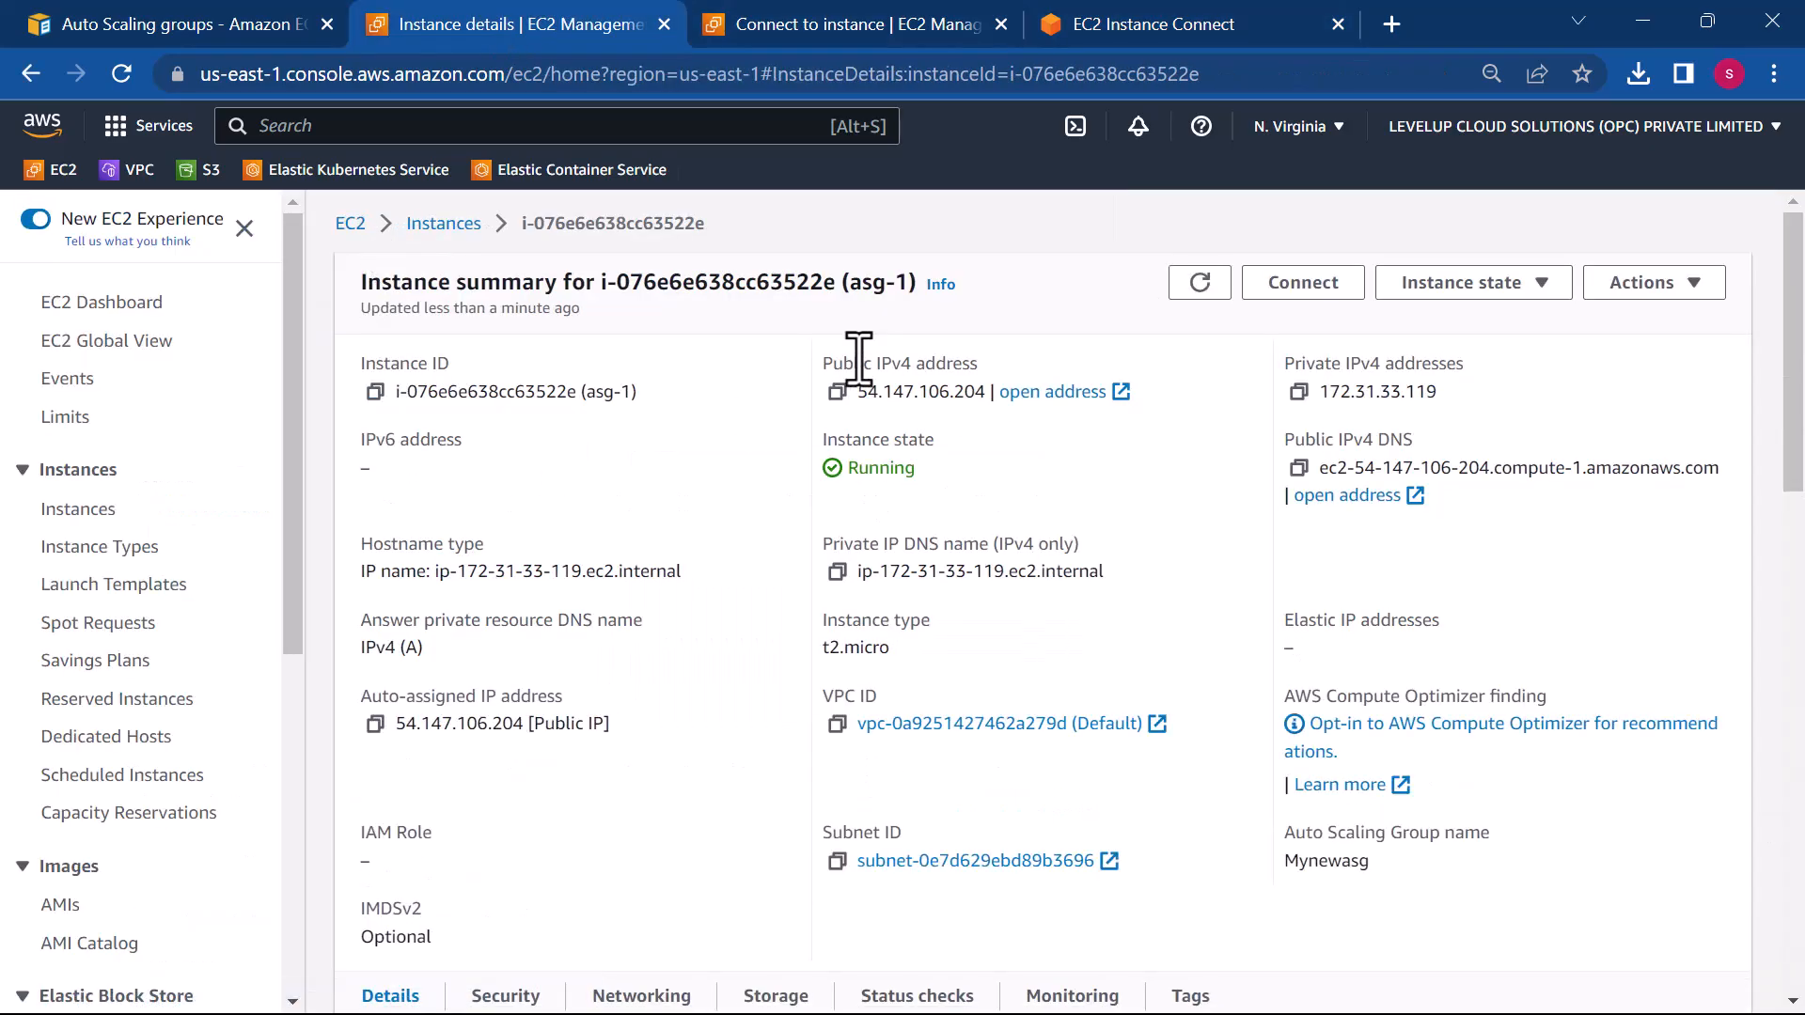
{"action": "left_click", "coordinate": [837, 393]}
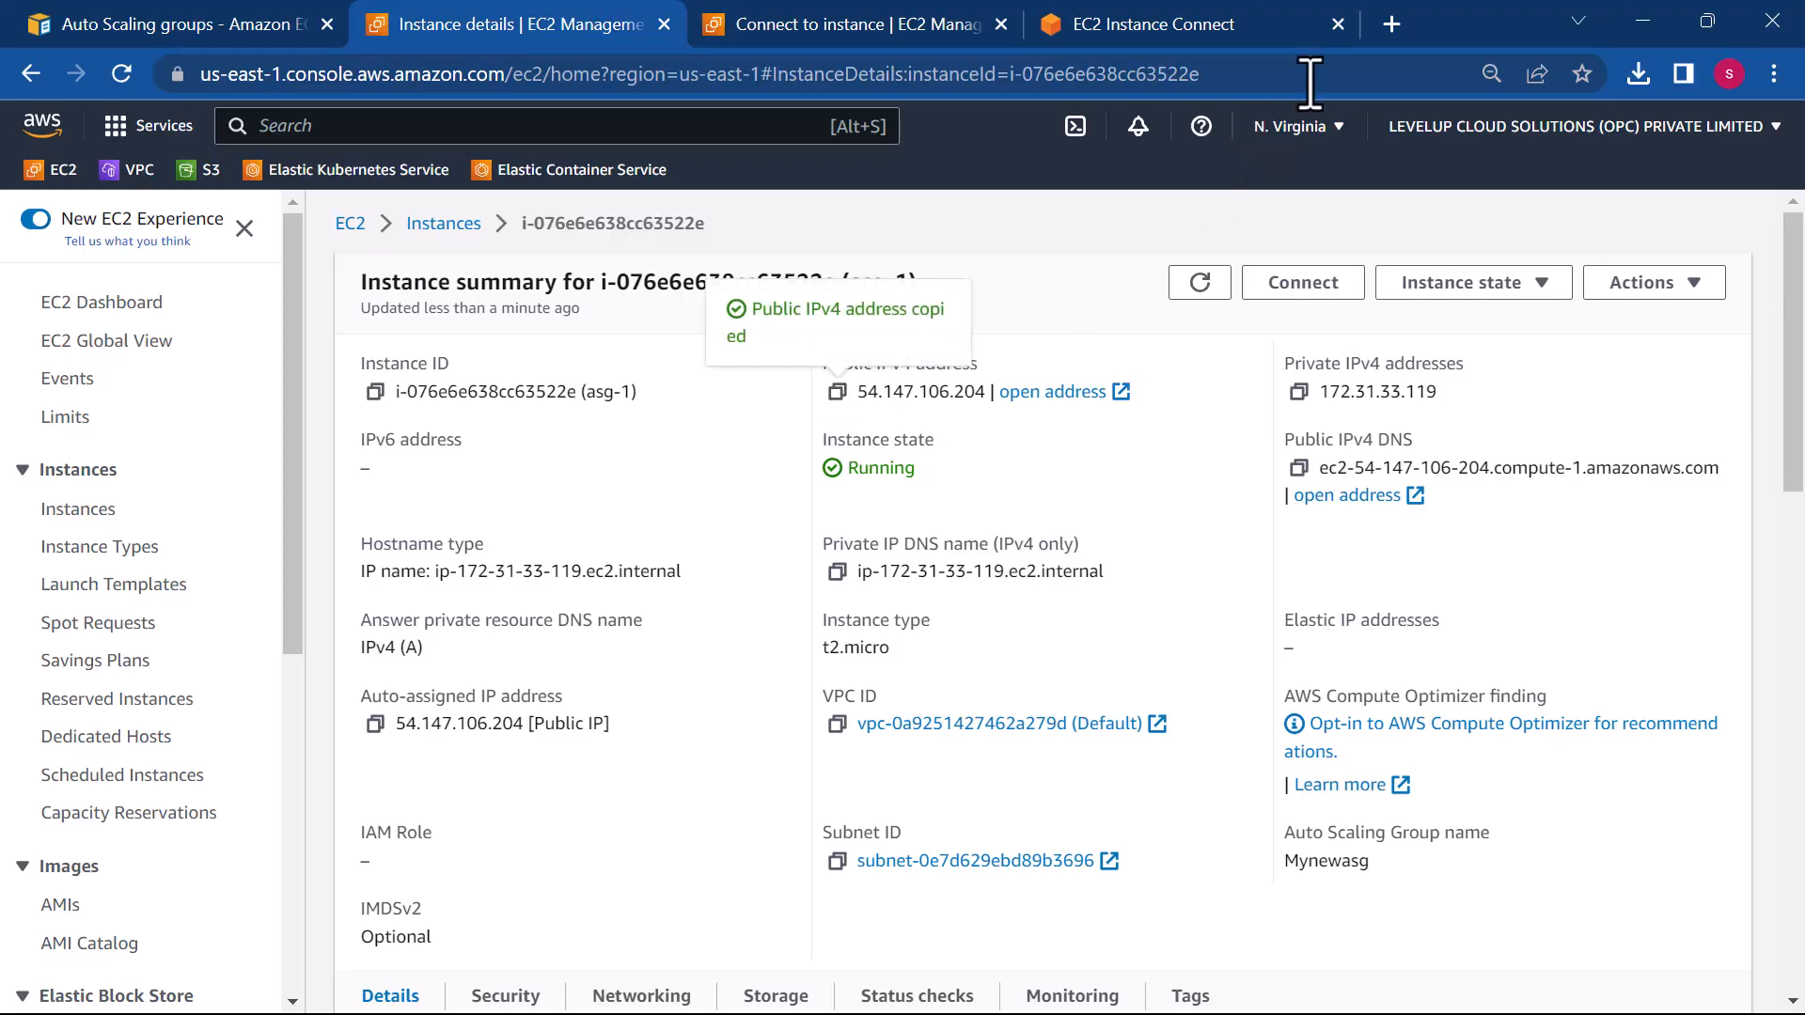
{"action": "left_click", "coordinate": [1393, 25]}
{"action": "key", "text": "ctrl+v"}
{"action": "key", "text": "Return"}
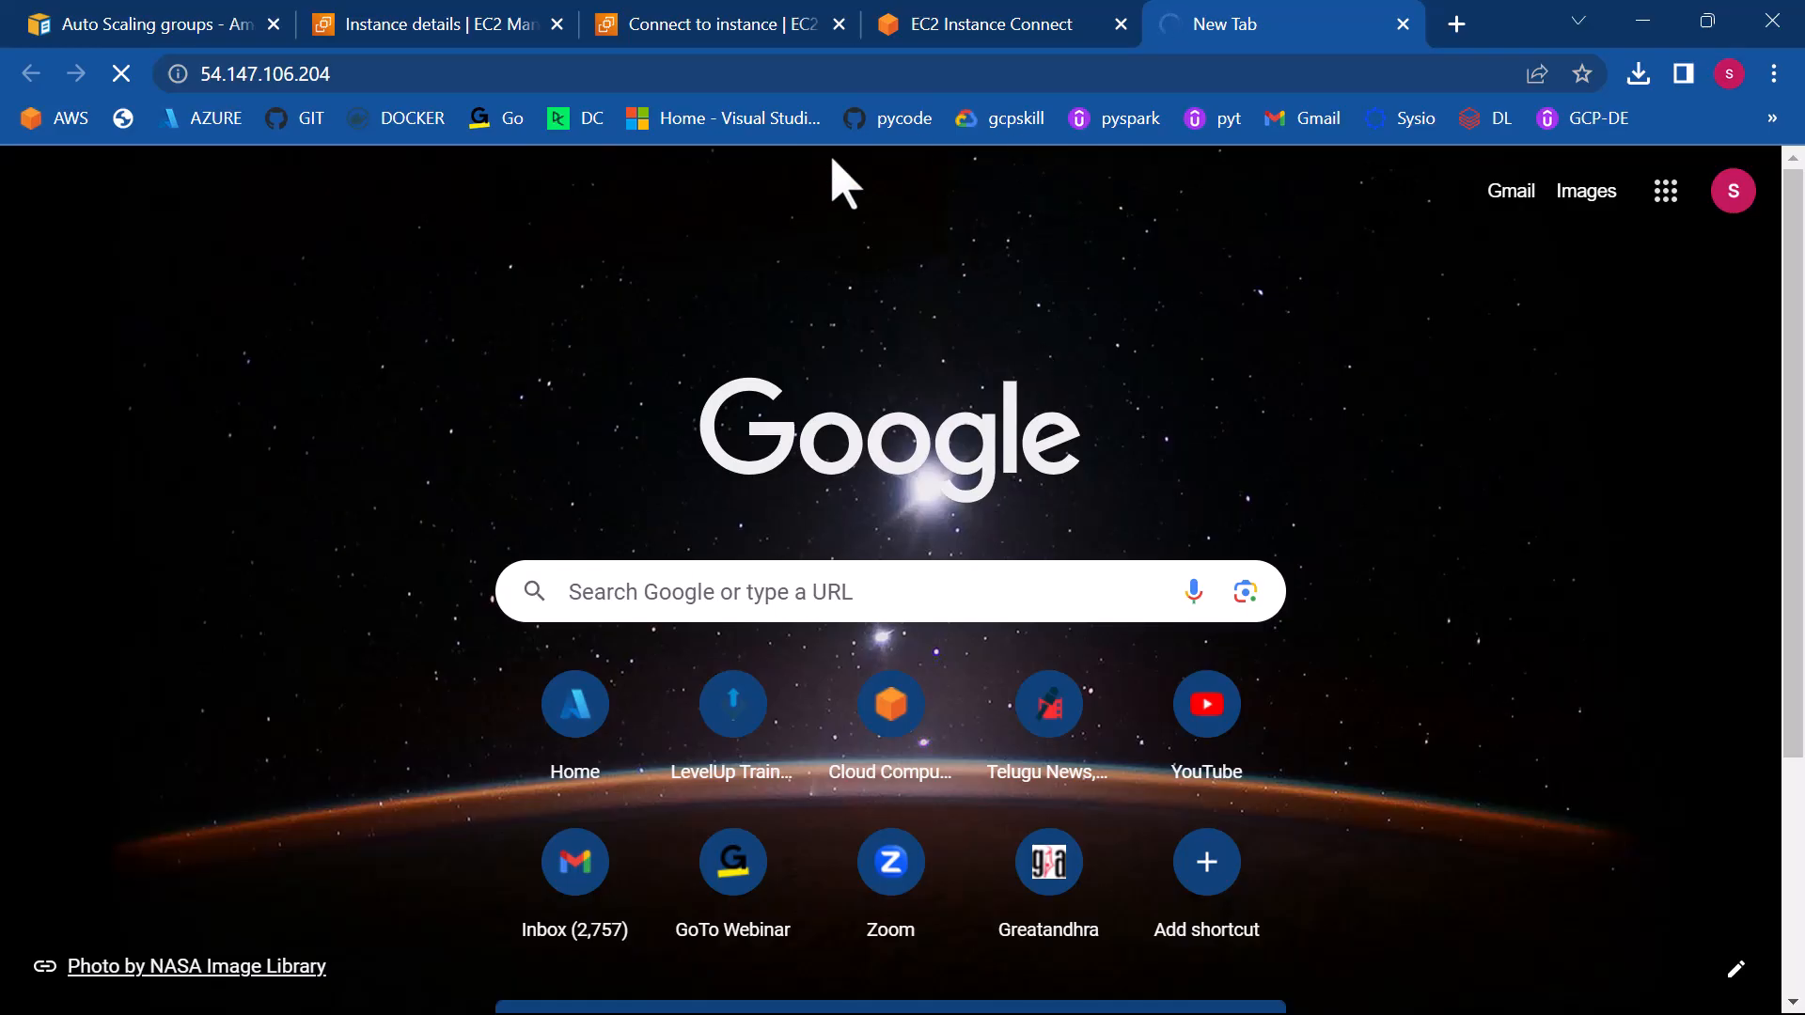
- Load the amidemo instance's public IPv4 address, 35.174.172.30, in the new browser tab
{"action": "left_click", "coordinate": [754, 85]}
{"action": "key", "text": "Return"}
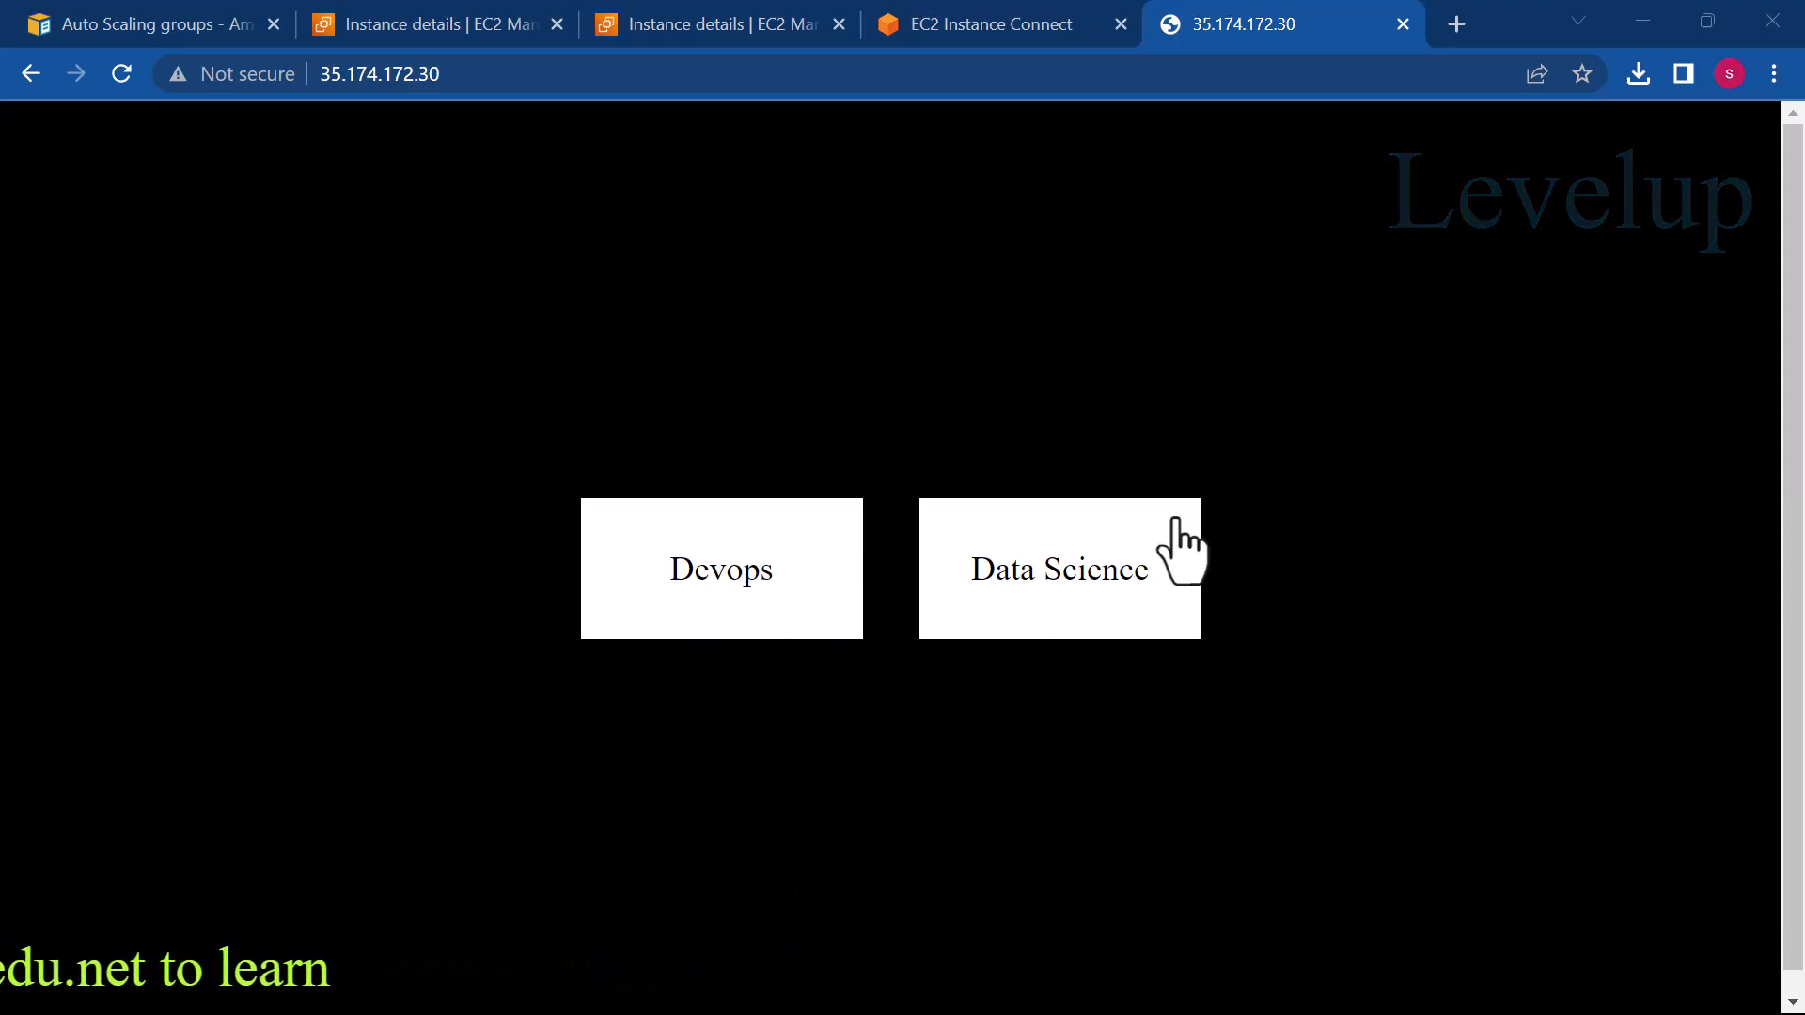
- Return to the EC2 console and open the details of the amidemo instance from the instances list
{"action": "left_click", "coordinate": [1007, 28]}
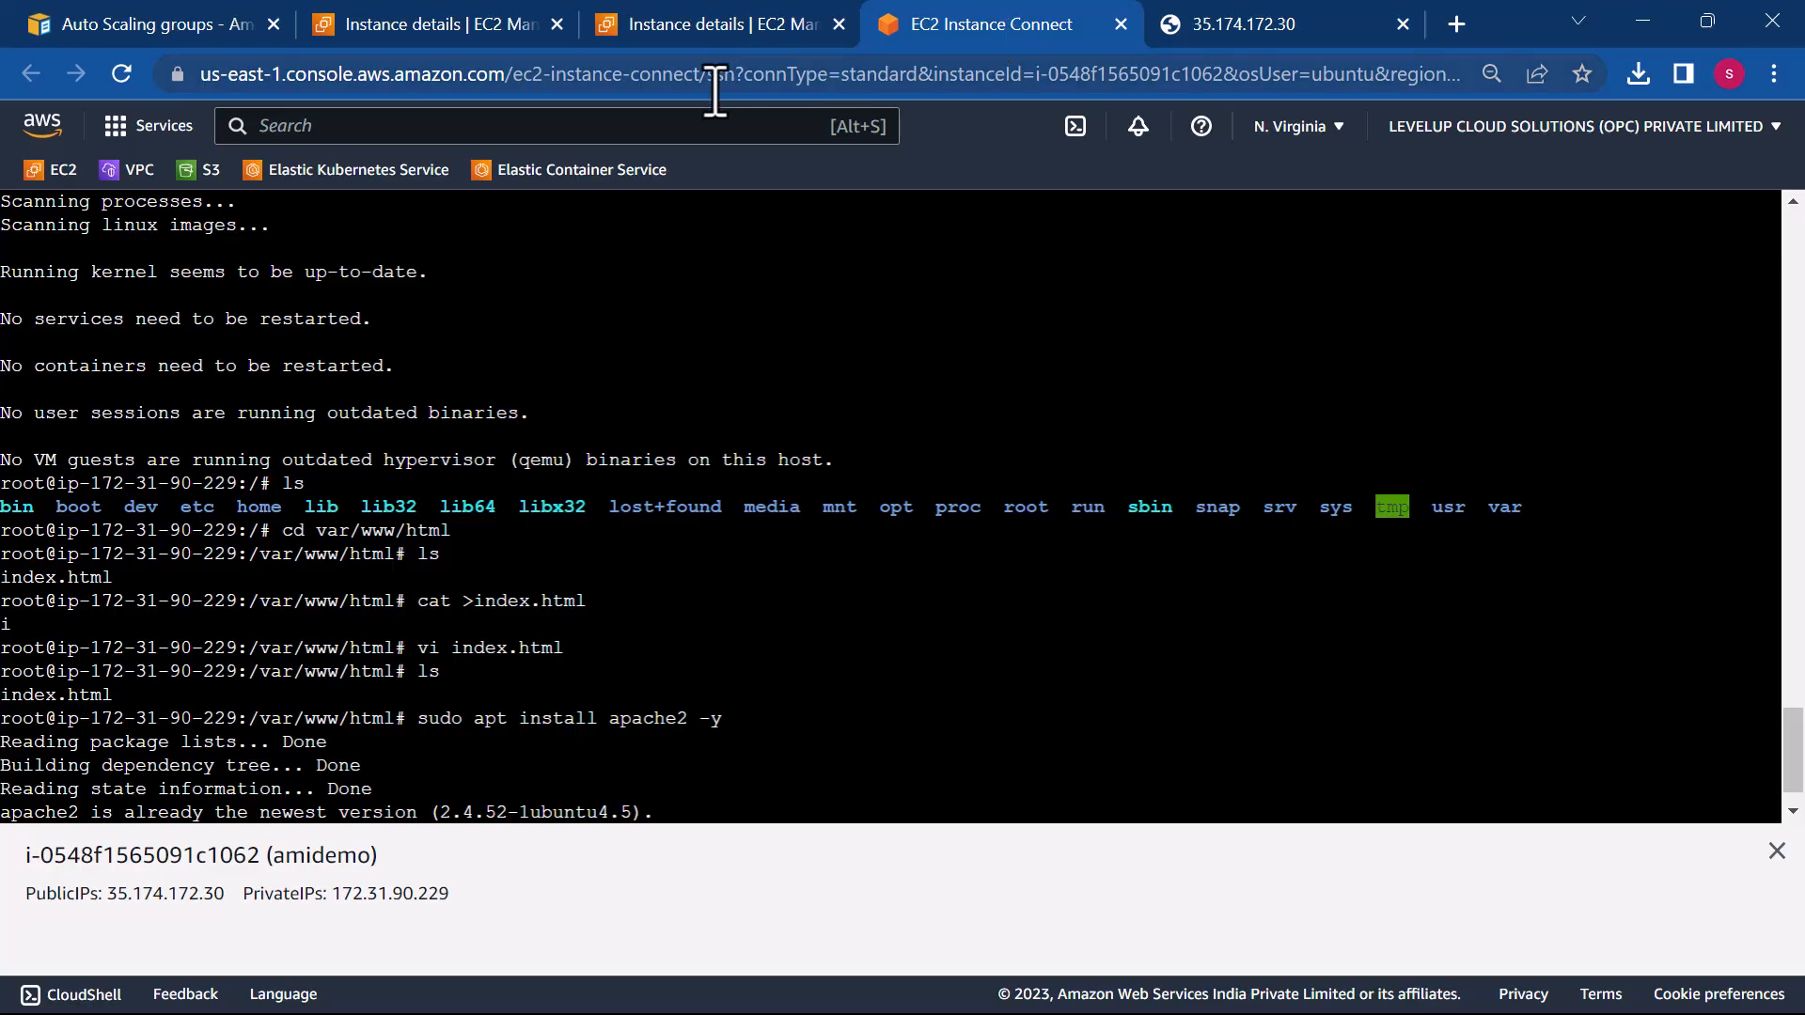
{"action": "left_click", "coordinate": [431, 28]}
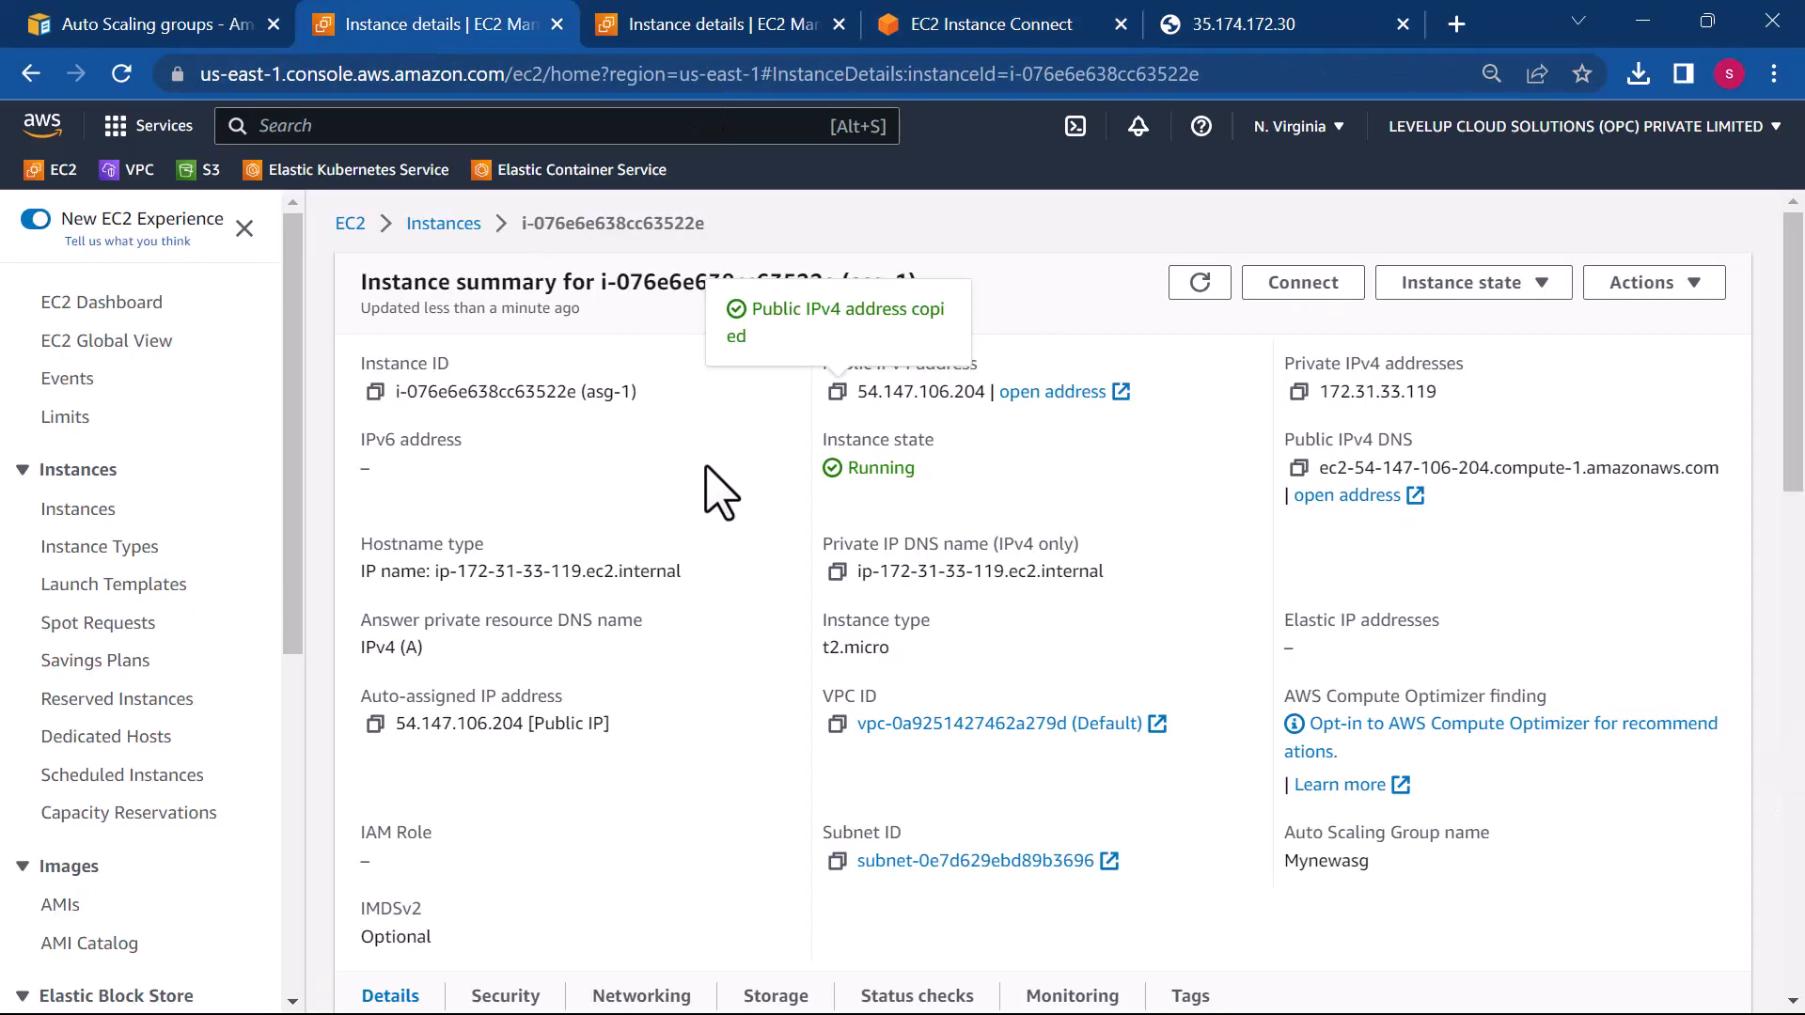
{"action": "left_click", "coordinate": [441, 226]}
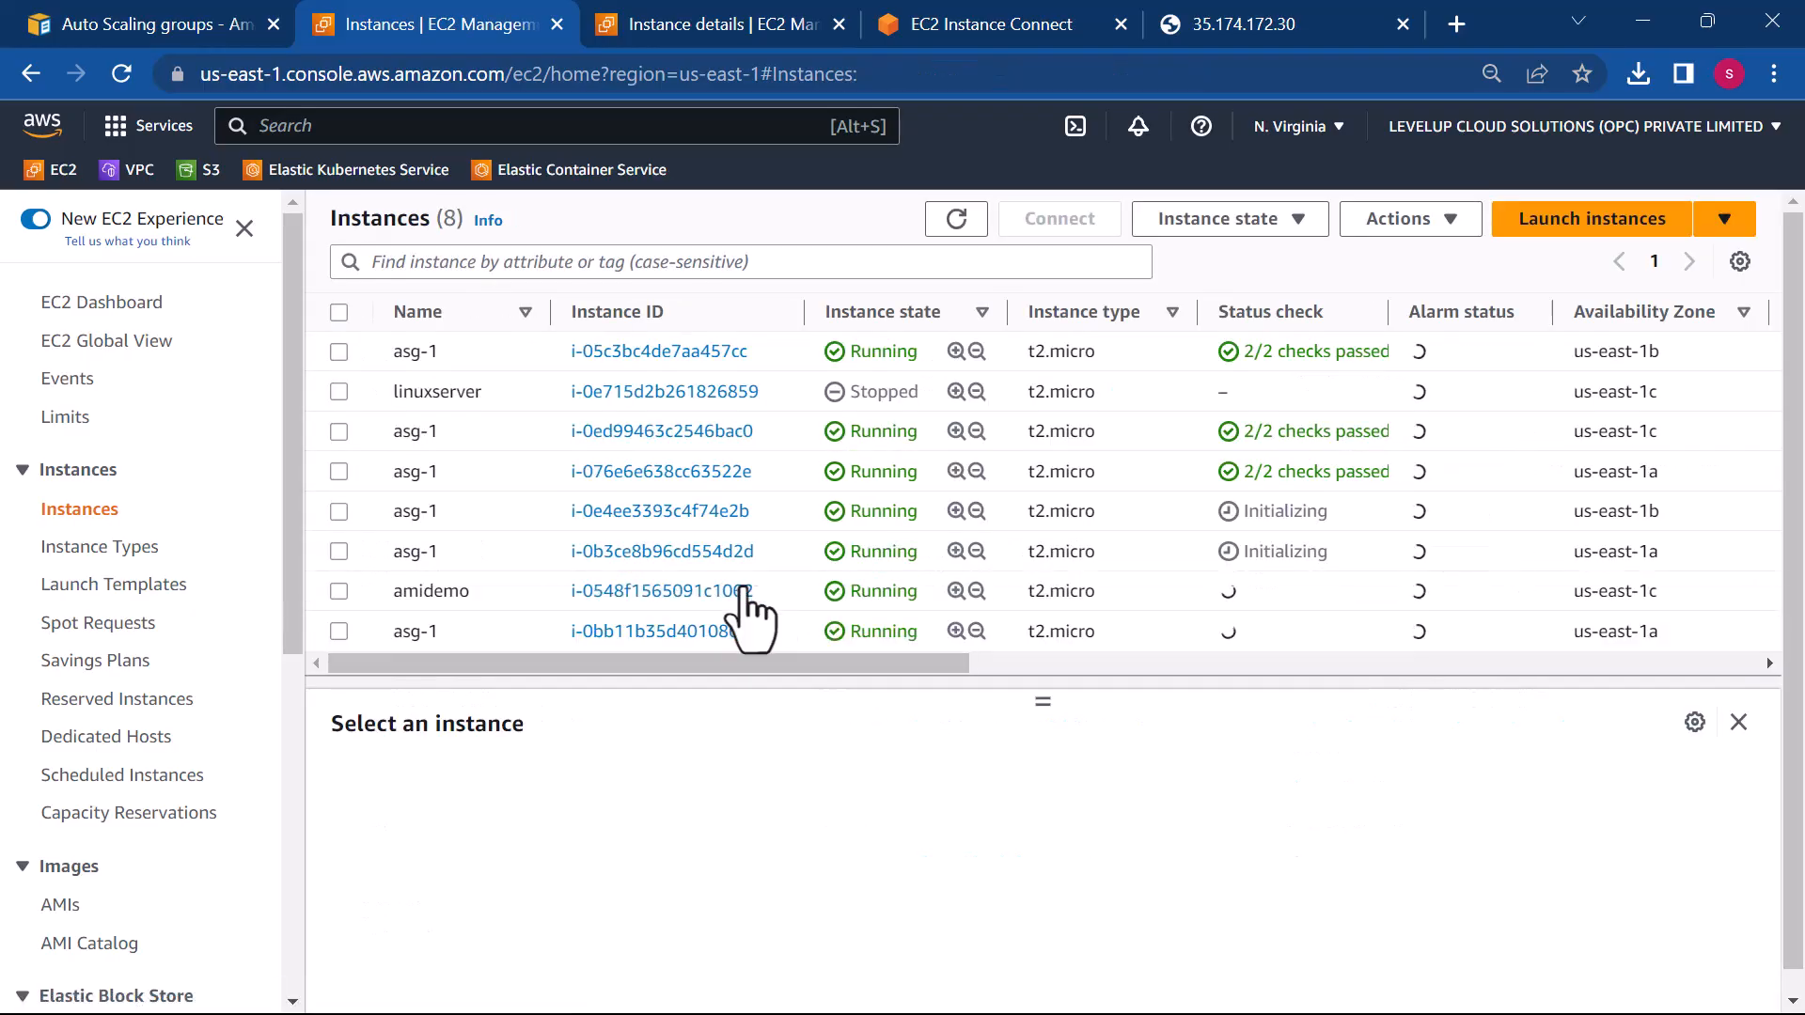
{"action": "left_click", "coordinate": [655, 575]}
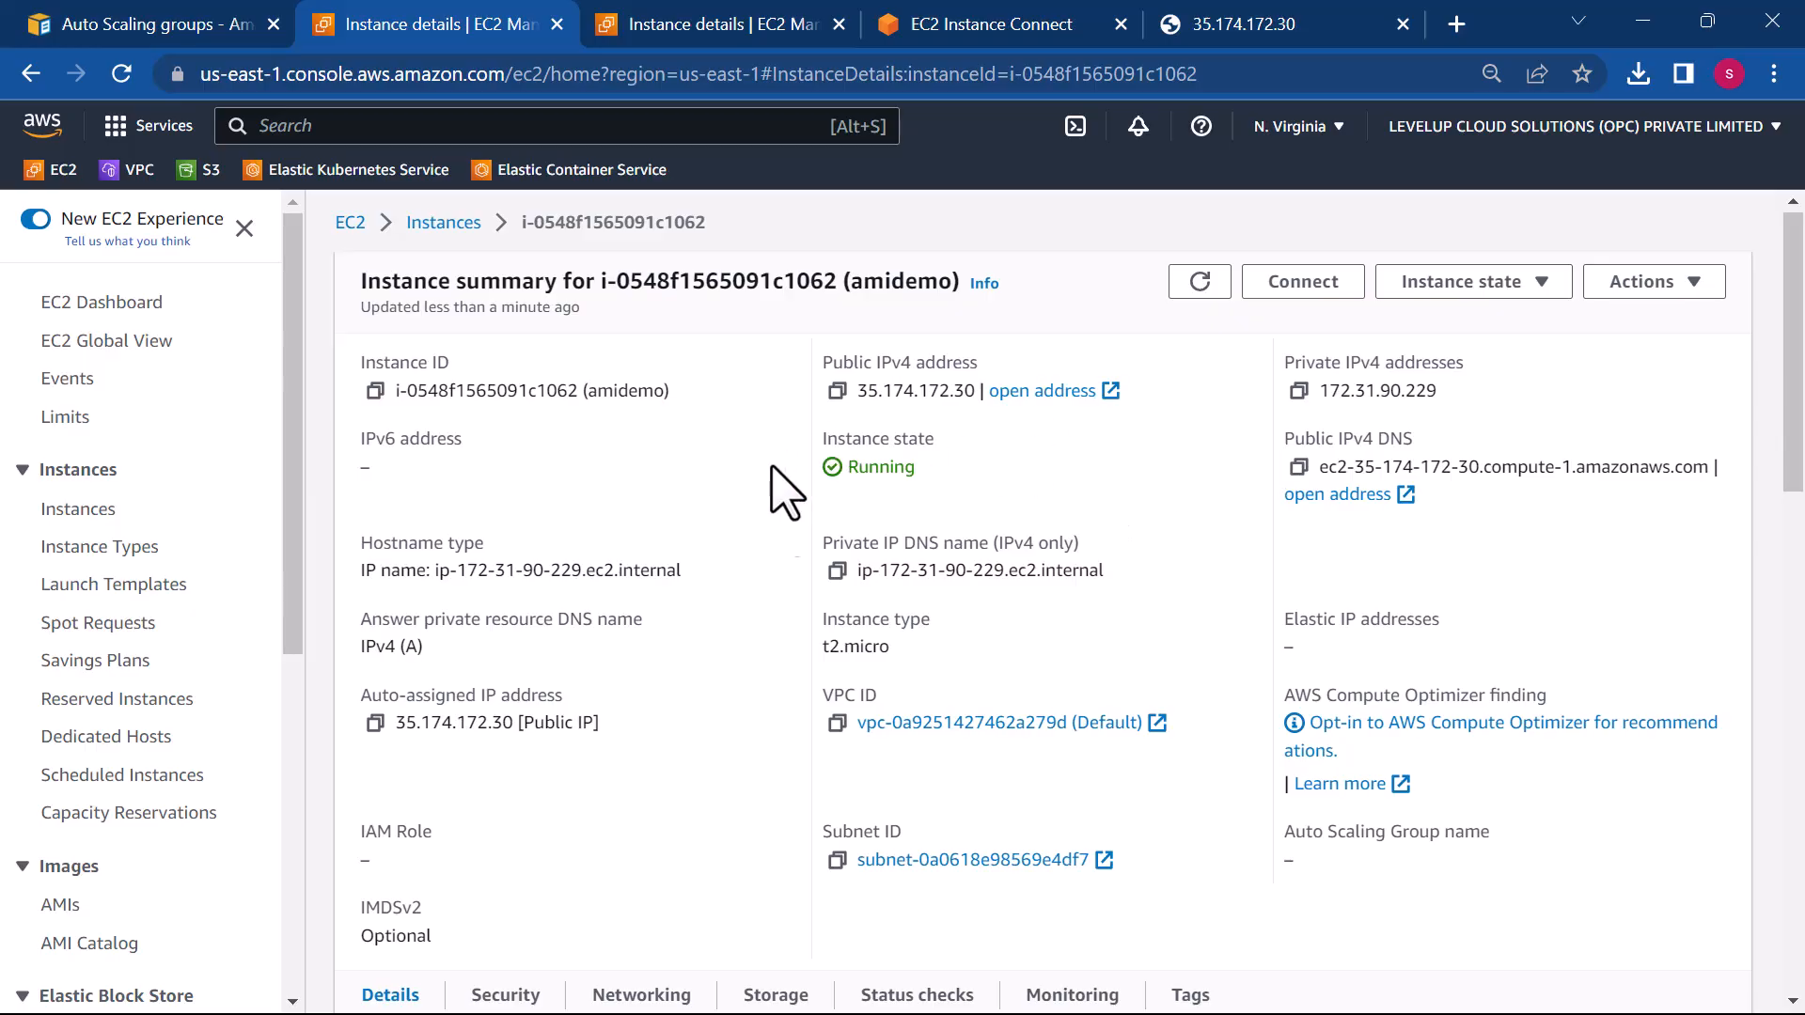
- Create an image from the amidemo instance with the name "webserver" and the description "new", and dismiss the notification
{"action": "left_click", "coordinate": [1454, 287]}
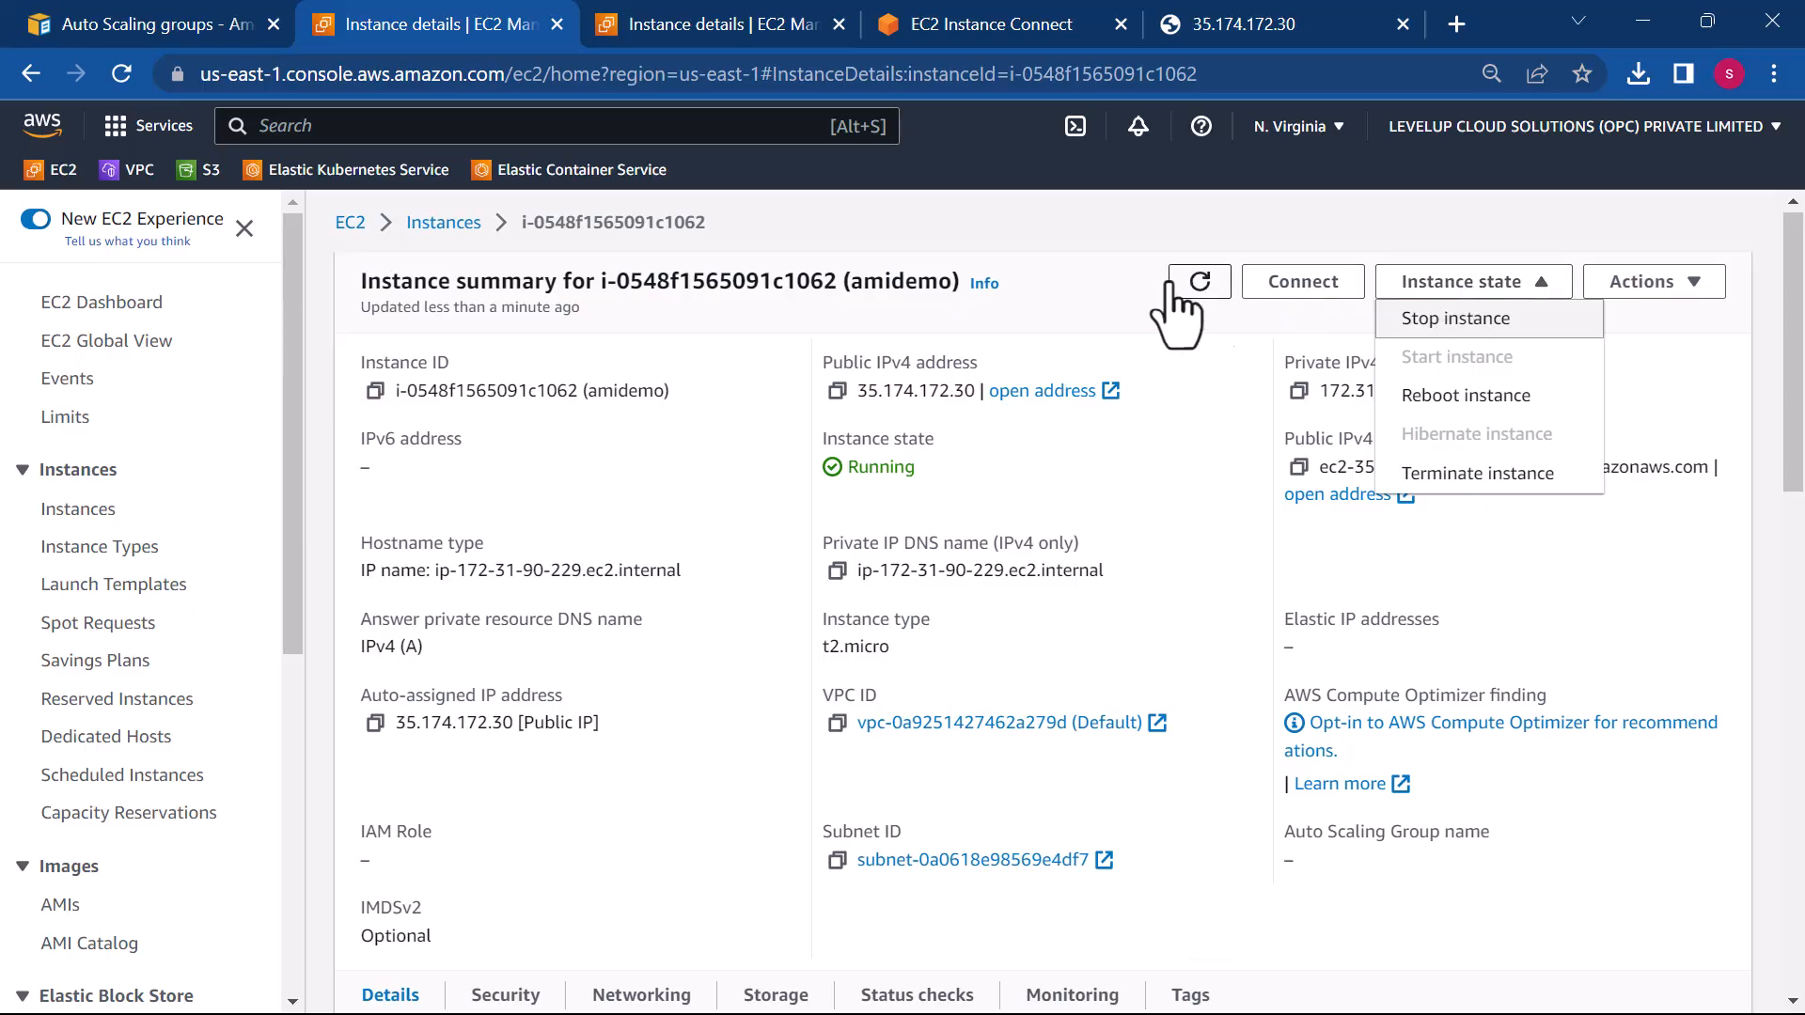
{"action": "left_click", "coordinate": [1626, 274]}
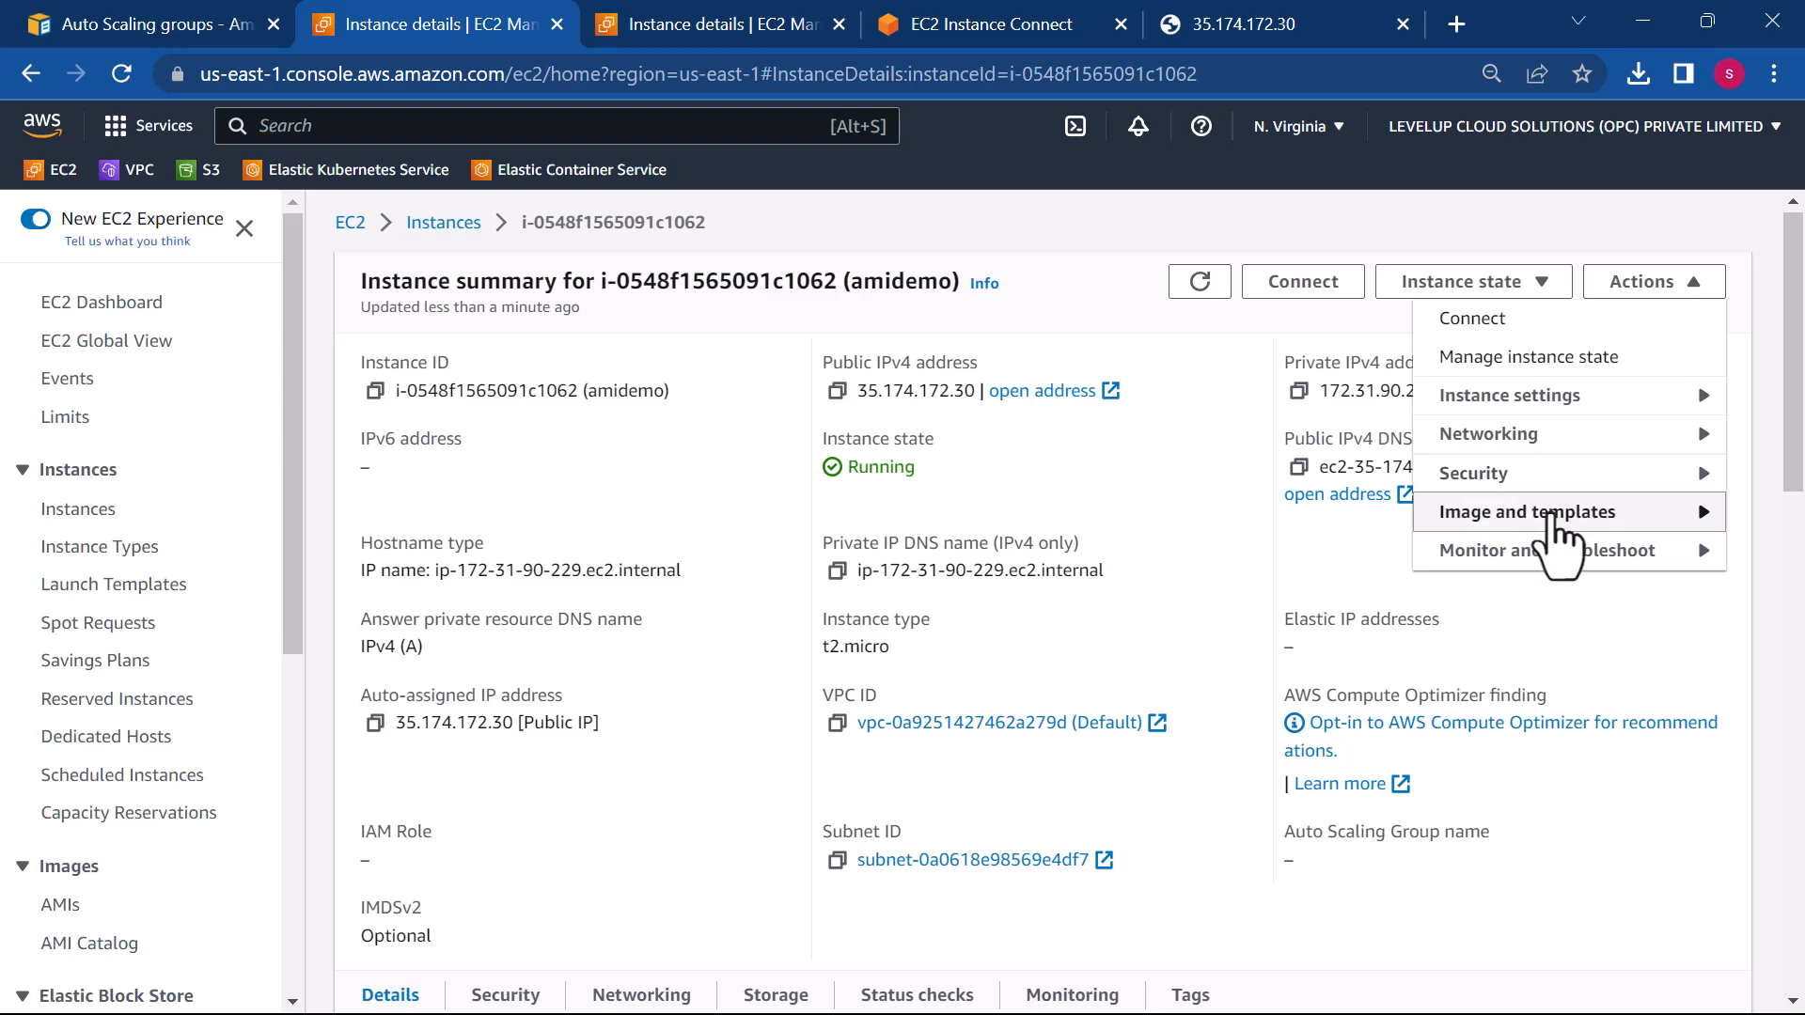
{"action": "mouse_move", "coordinate": [1552, 528]}
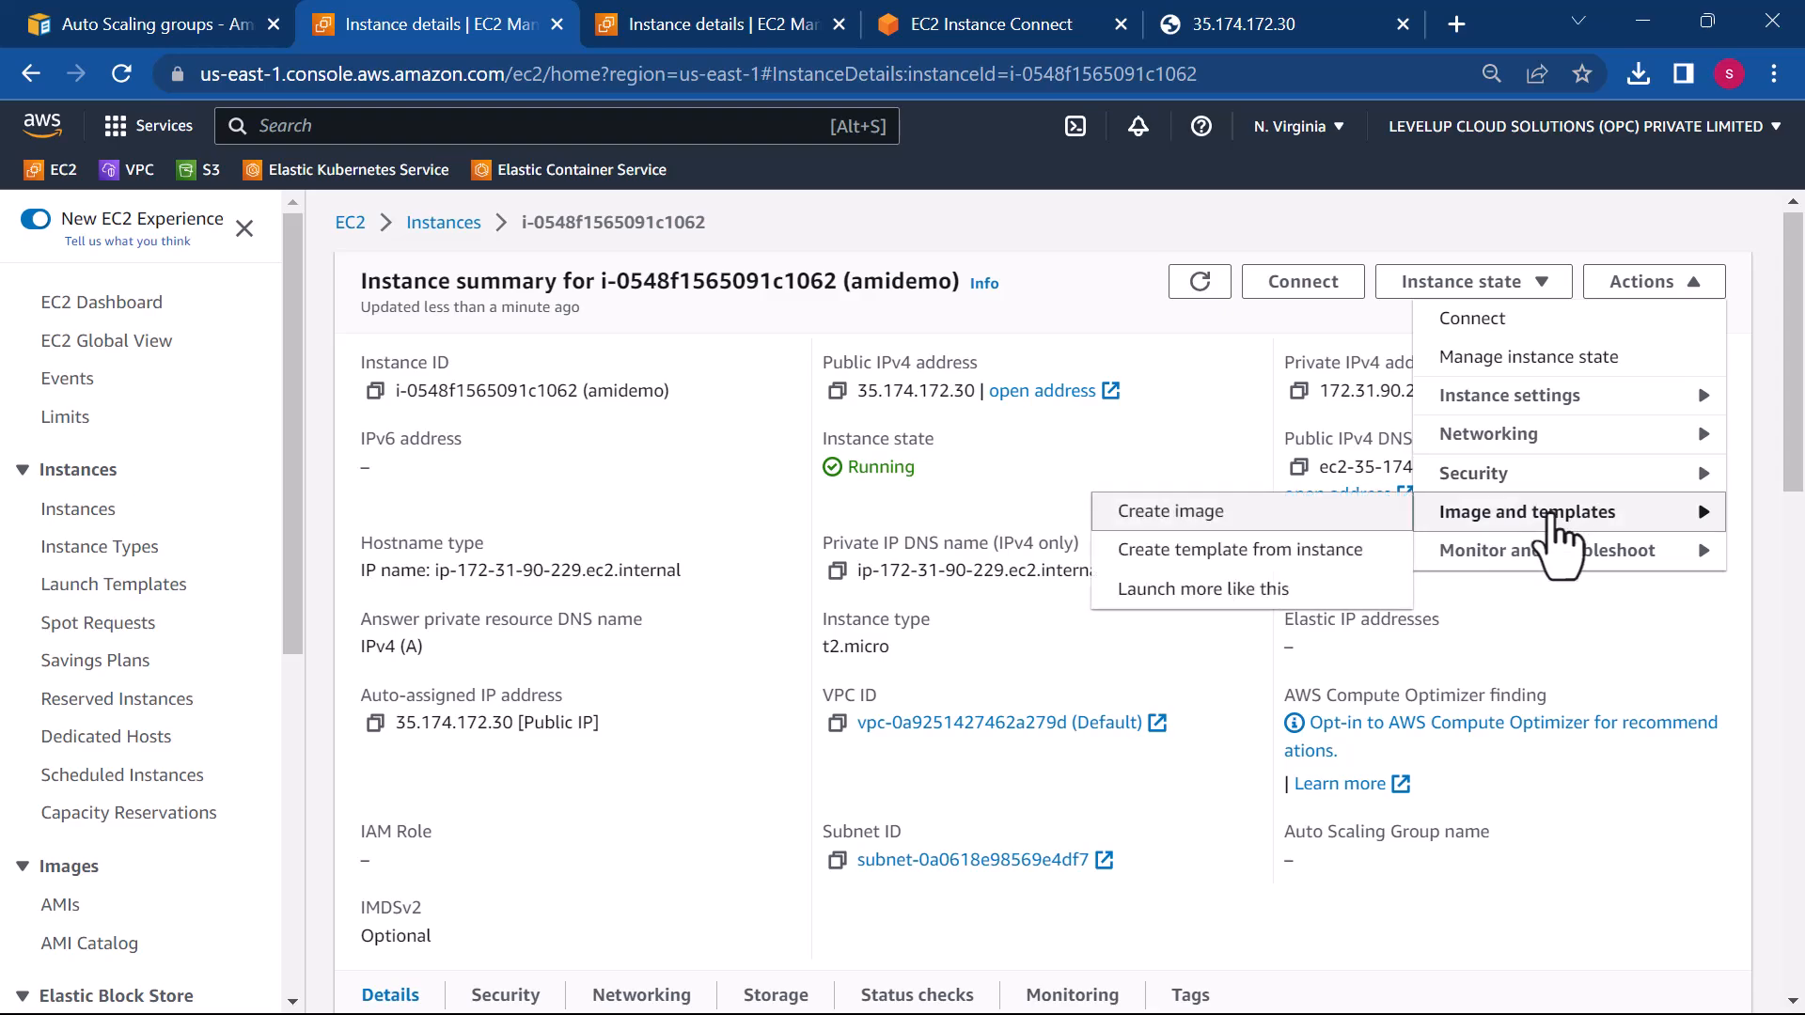
{"action": "left_click", "coordinate": [1185, 517]}
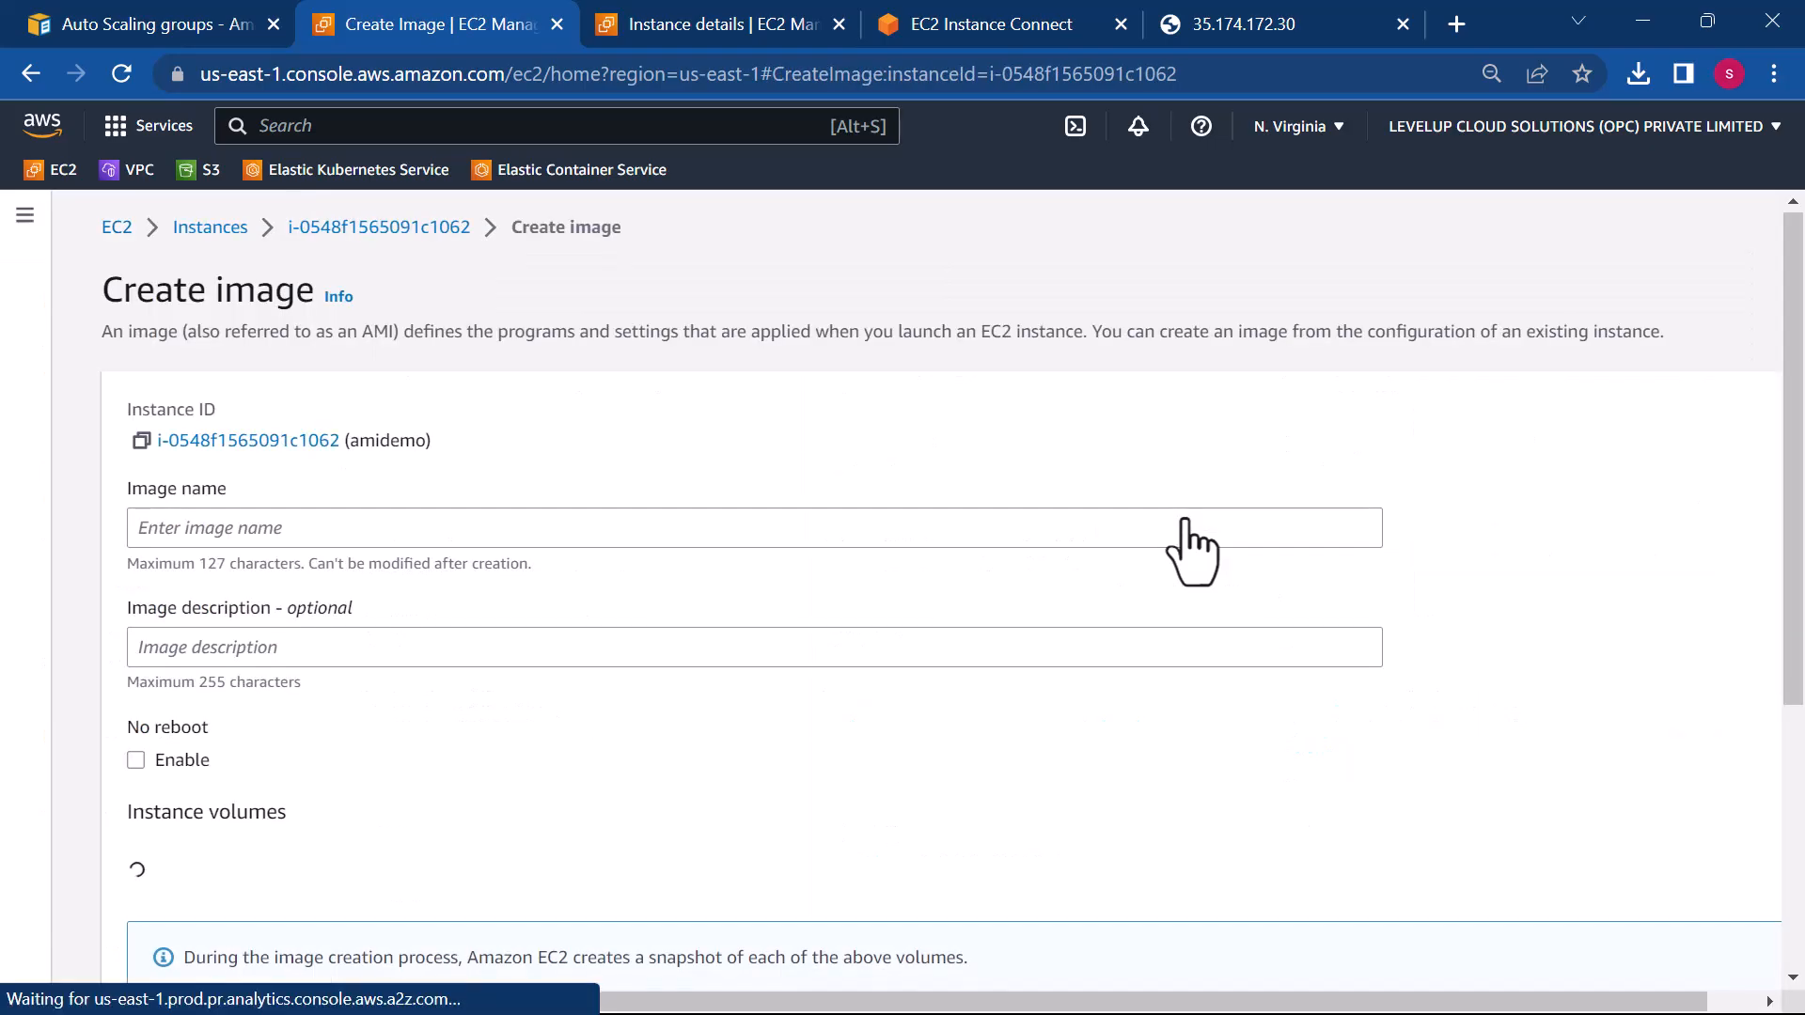
{"action": "left_click", "coordinate": [991, 515]}
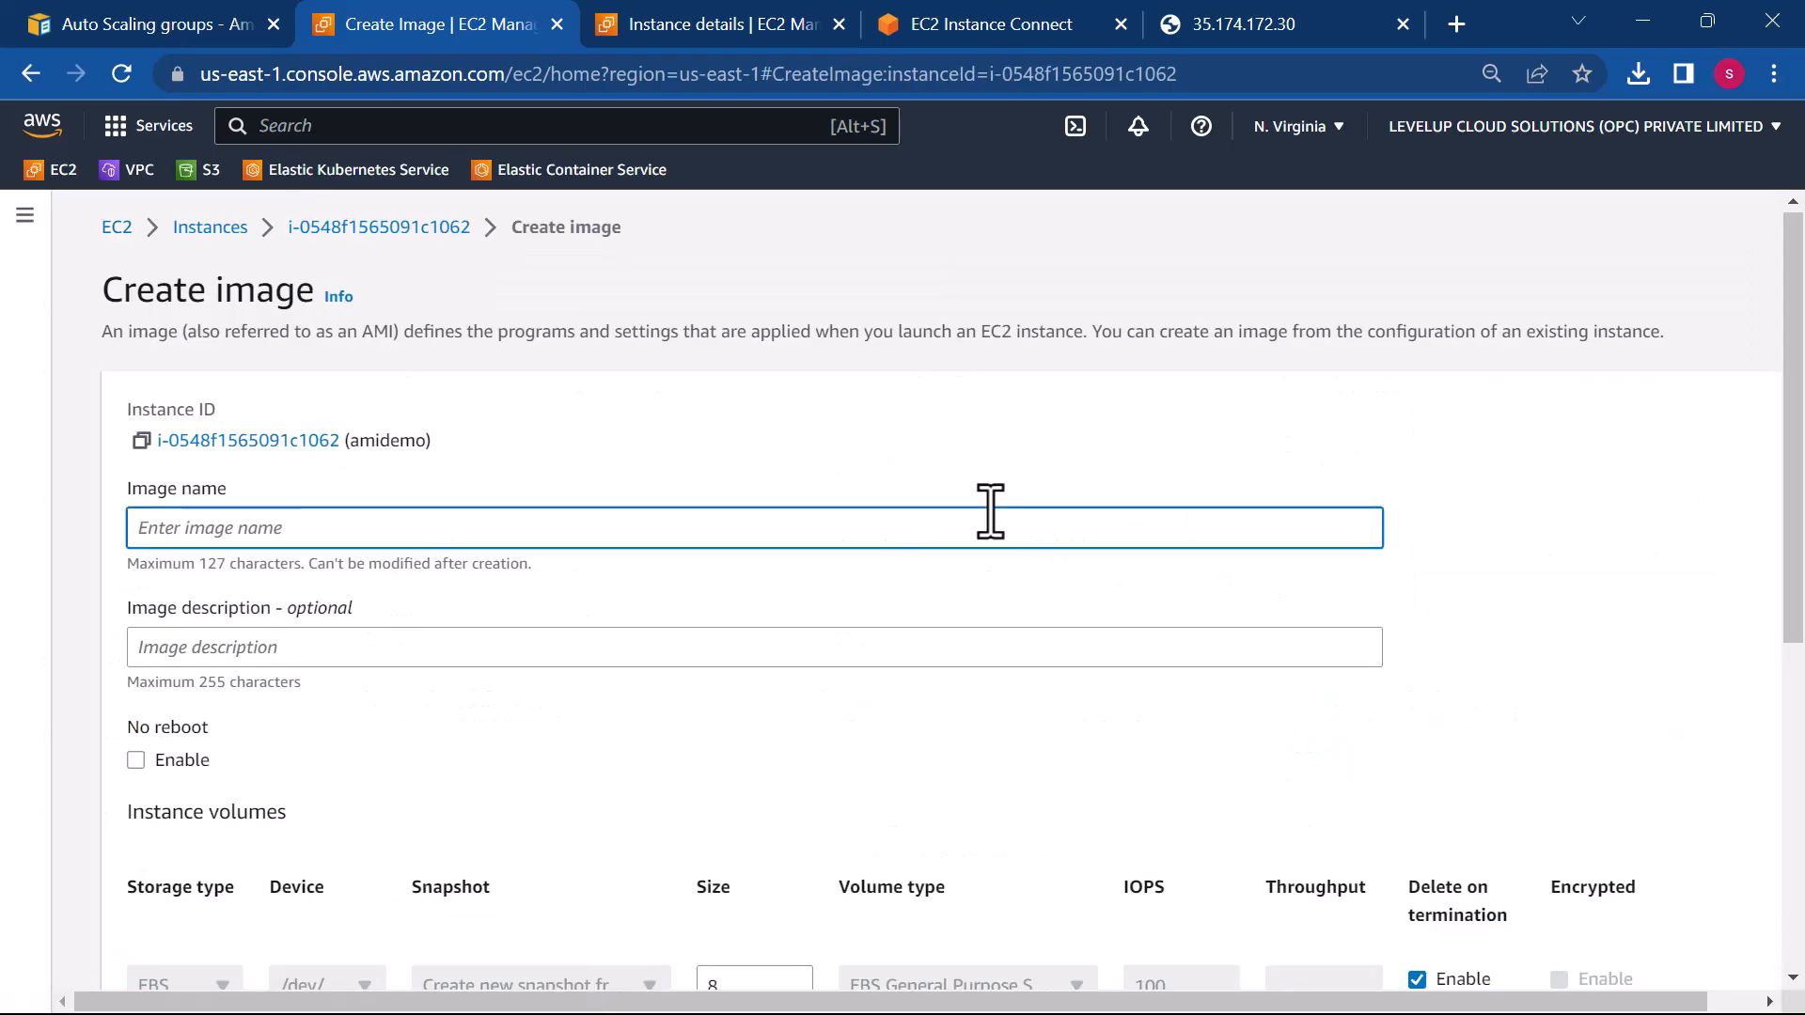
{"action": "type", "text": "webser"}
{"action": "type", "text": "ver"}
{"action": "scroll", "coordinate": [990, 512], "scroll_direction": "down", "scroll_amount": 2}
{"action": "left_click", "coordinate": [440, 467]}
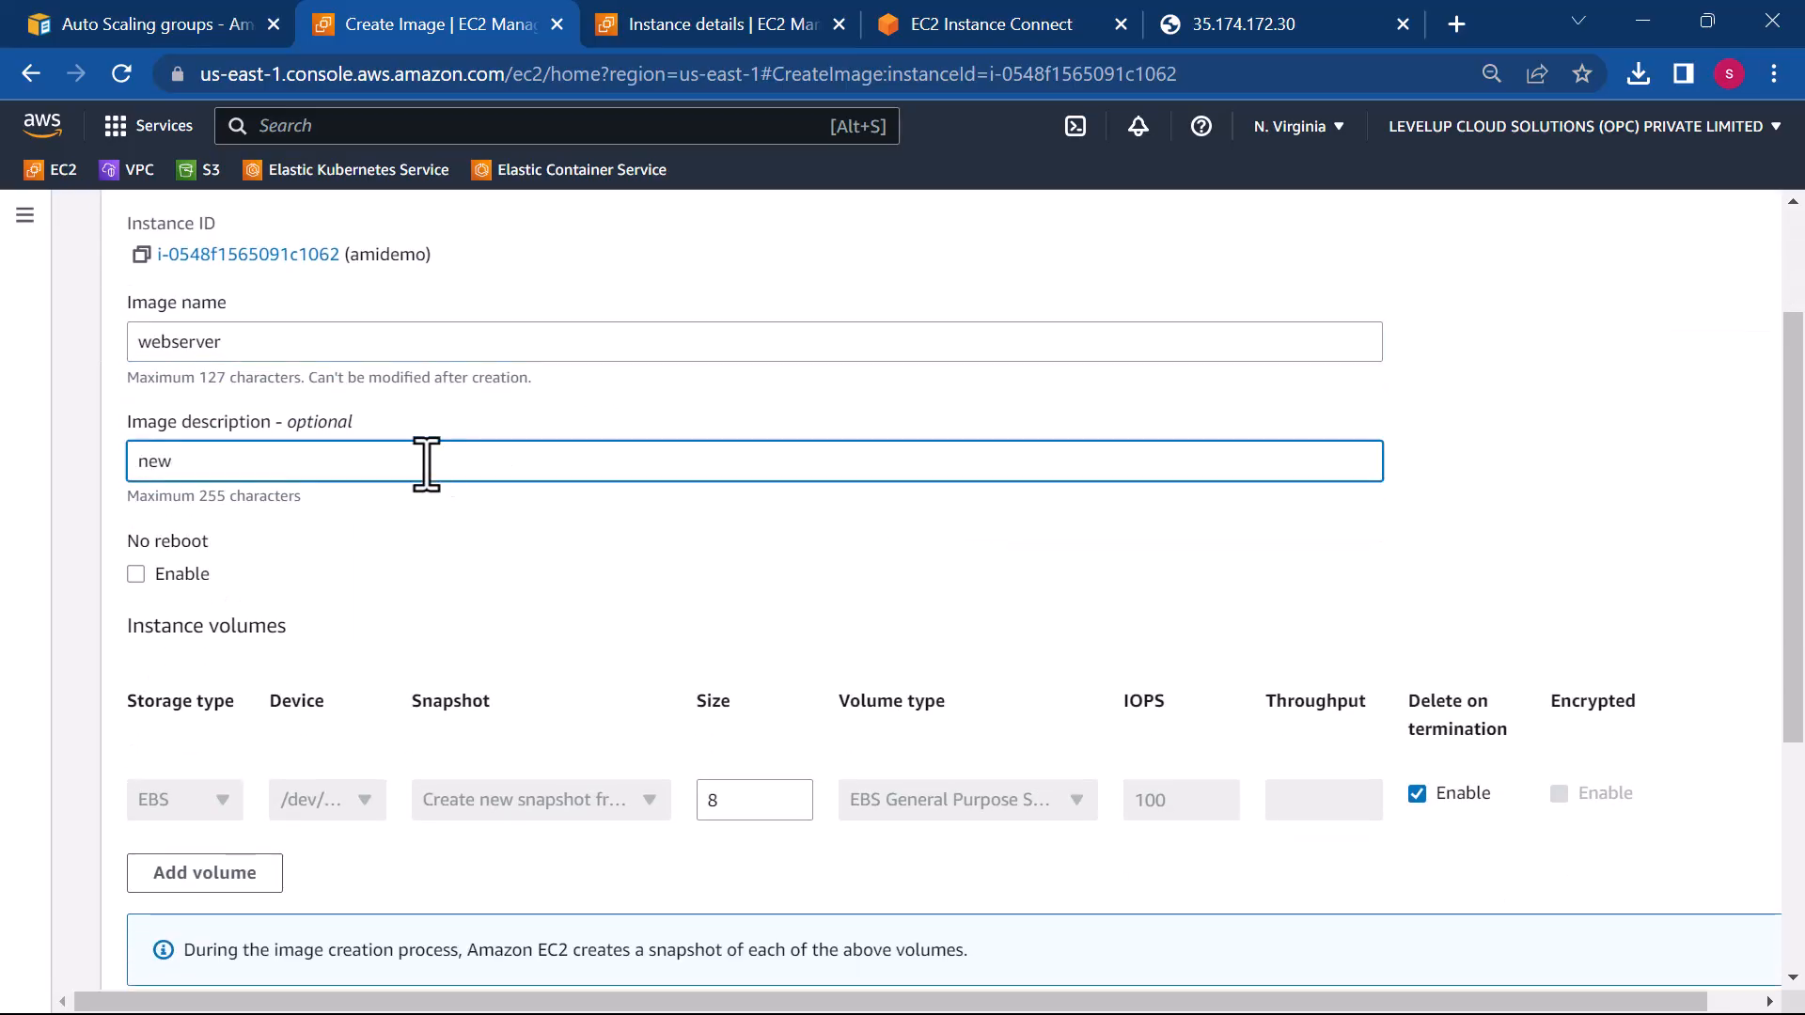
{"action": "scroll", "coordinate": [475, 577], "scroll_direction": "down", "scroll_amount": 4}
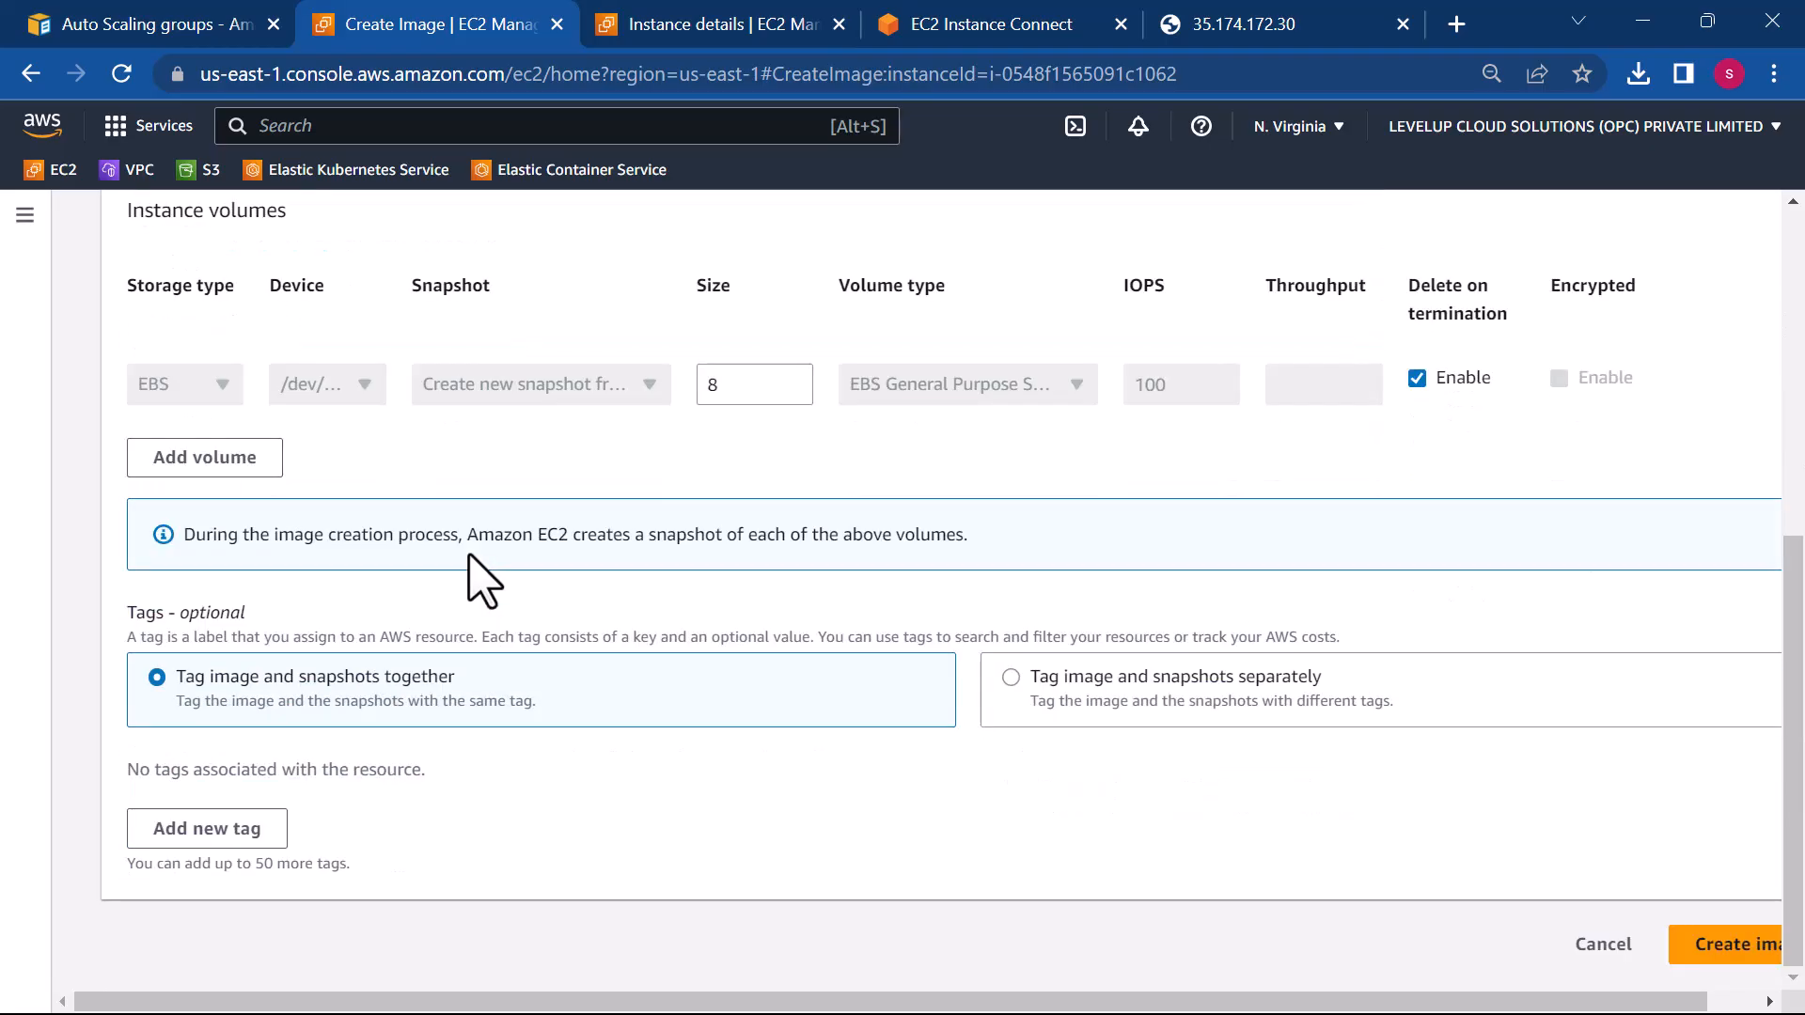
{"action": "left_click", "coordinate": [1723, 944]}
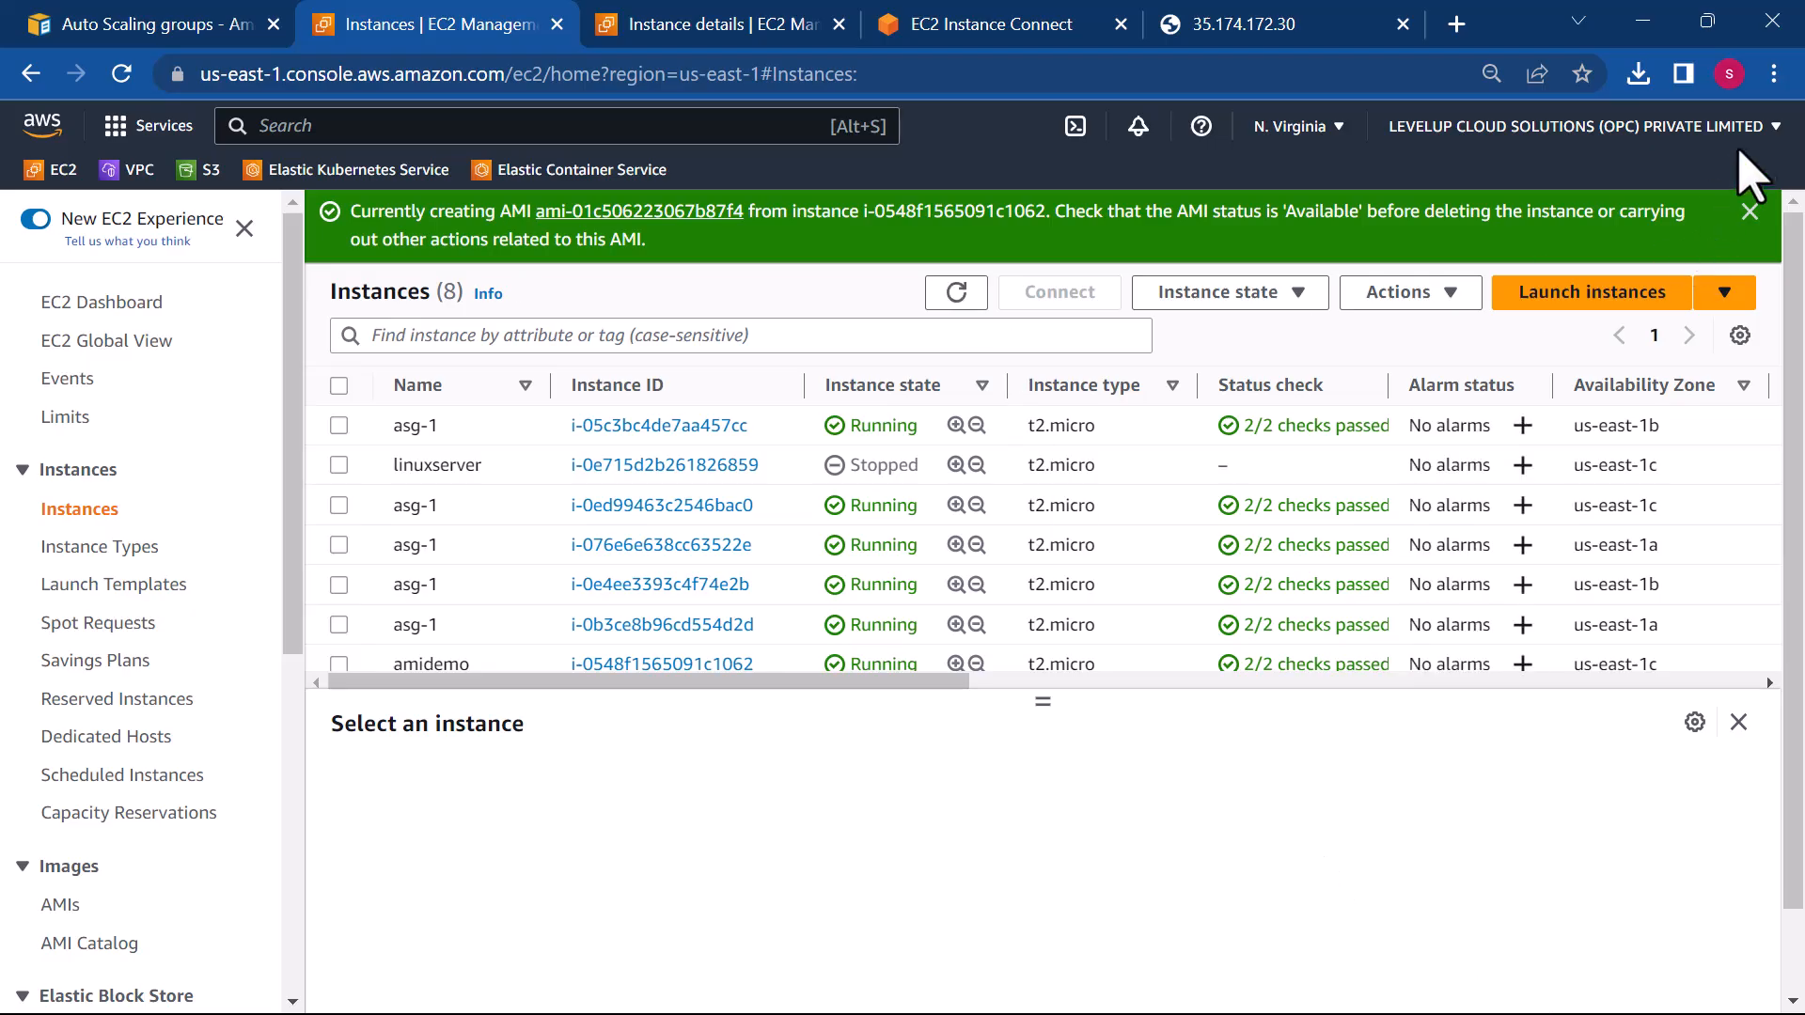
{"action": "left_click", "coordinate": [1750, 212]}
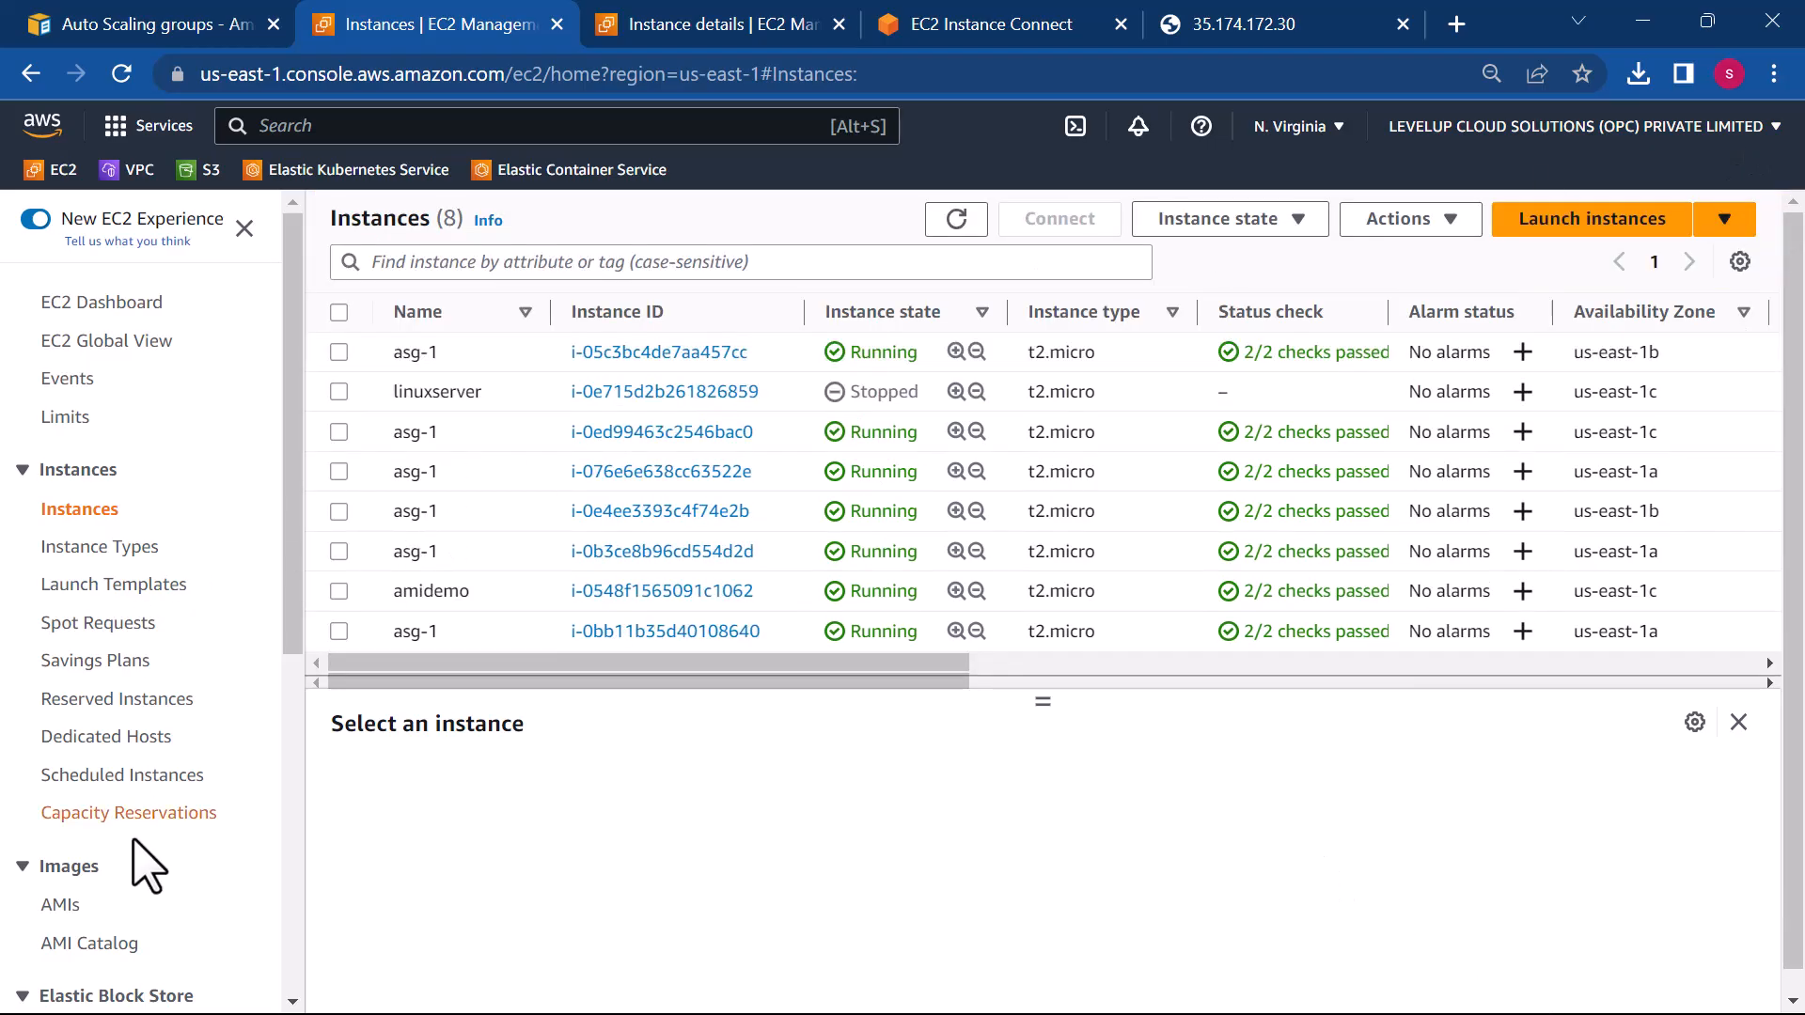
- Open the list of owned AMIs and refresh it to check the status of the webserver image
{"action": "scroll", "coordinate": [136, 858], "scroll_direction": "down", "scroll_amount": 2}
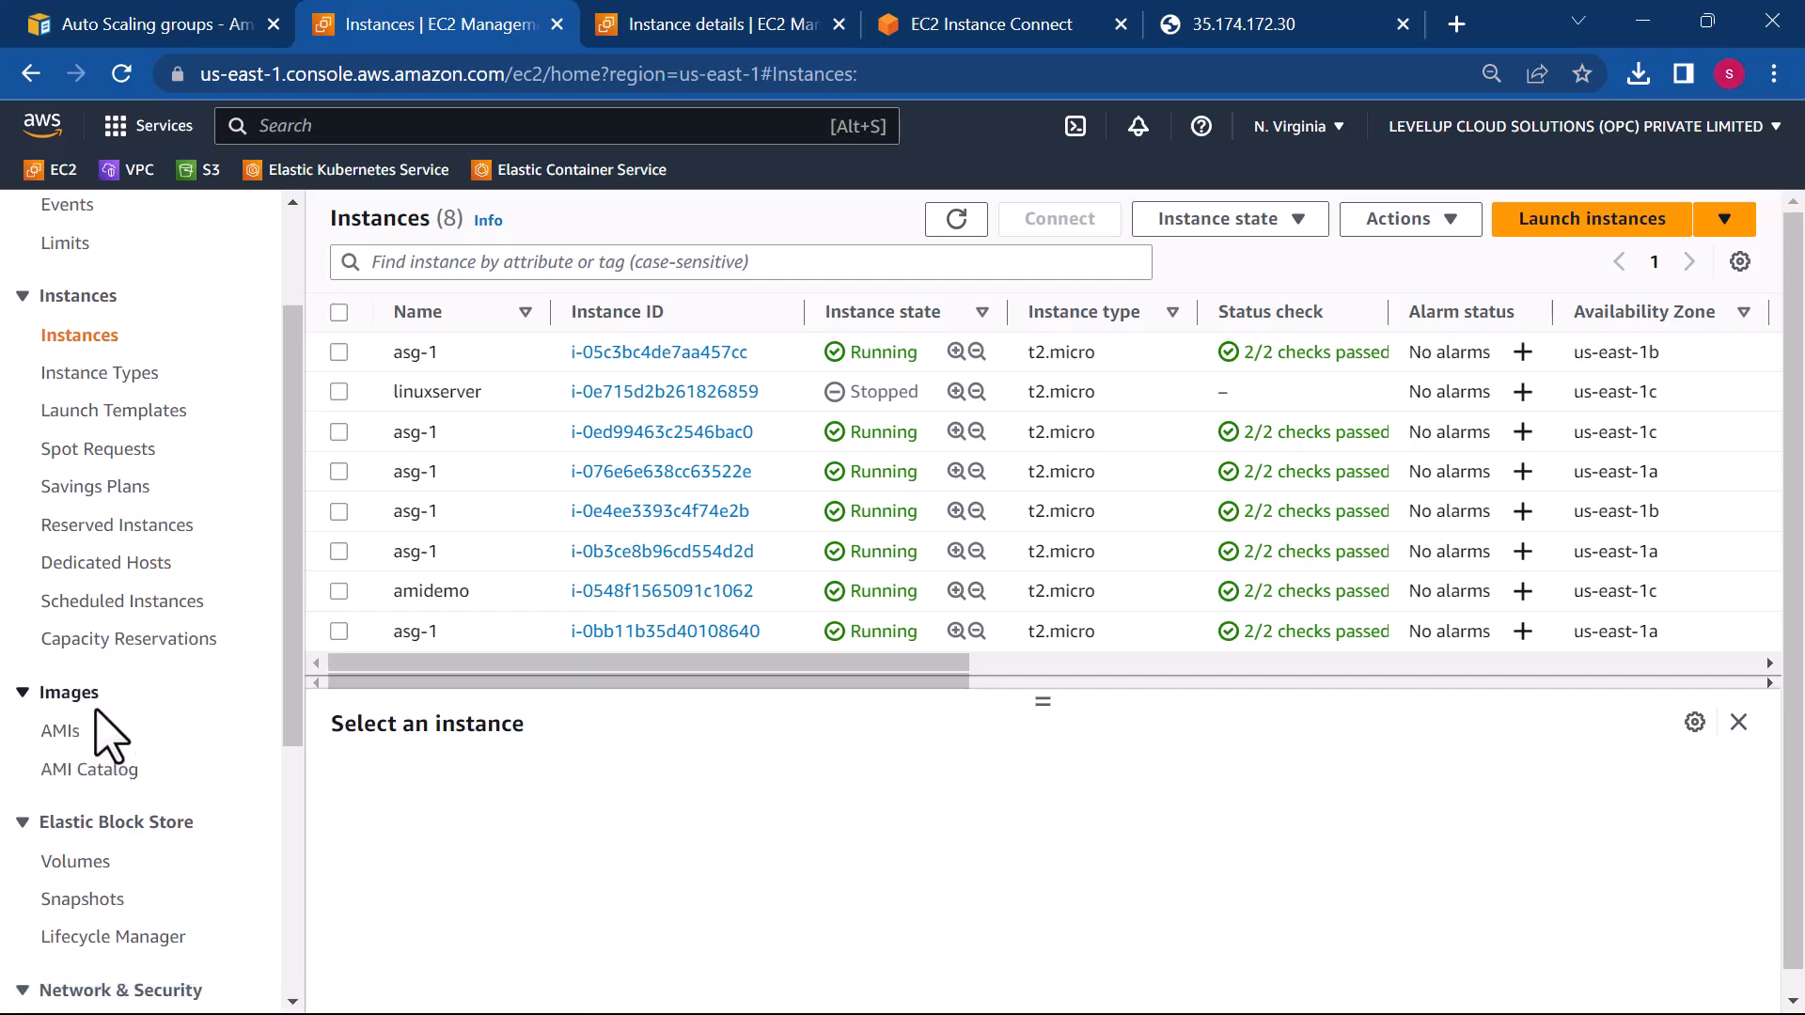
{"action": "left_click", "coordinate": [60, 738]}
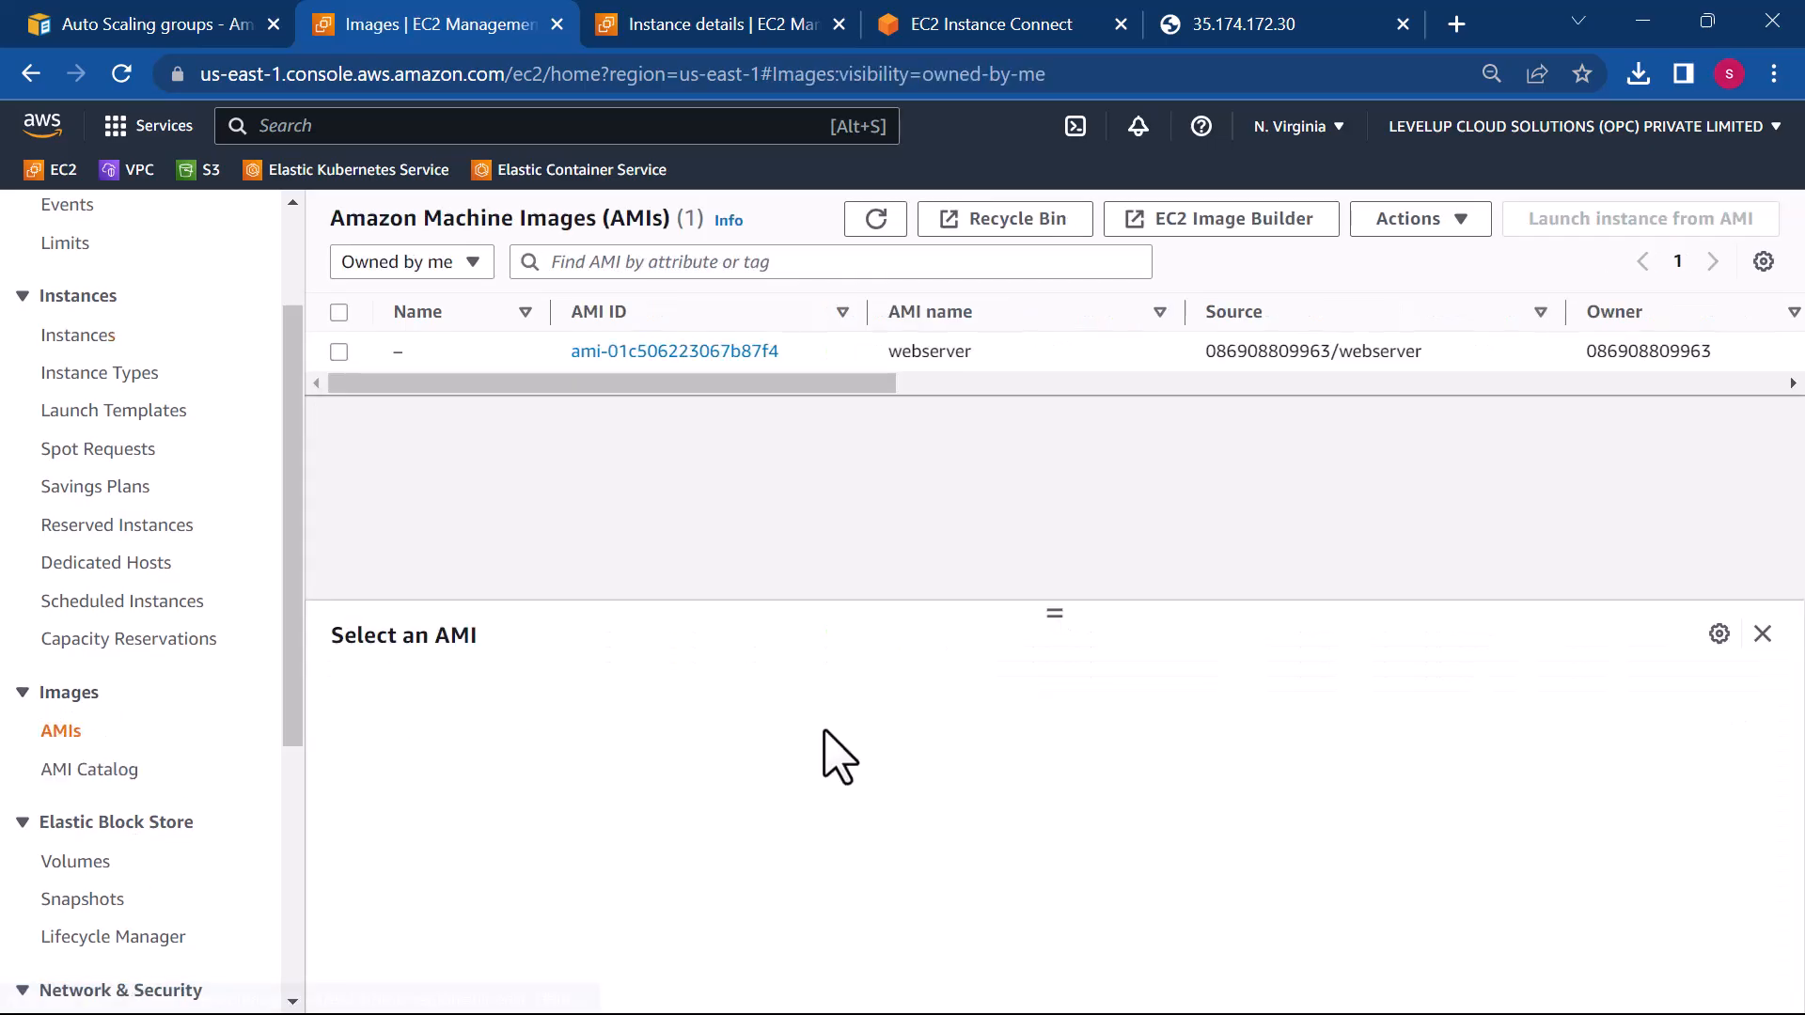
{"action": "left_click", "coordinate": [872, 231]}
{"action": "left_click_drag", "start_coordinate": [861, 386], "coordinate": [1257, 429]}
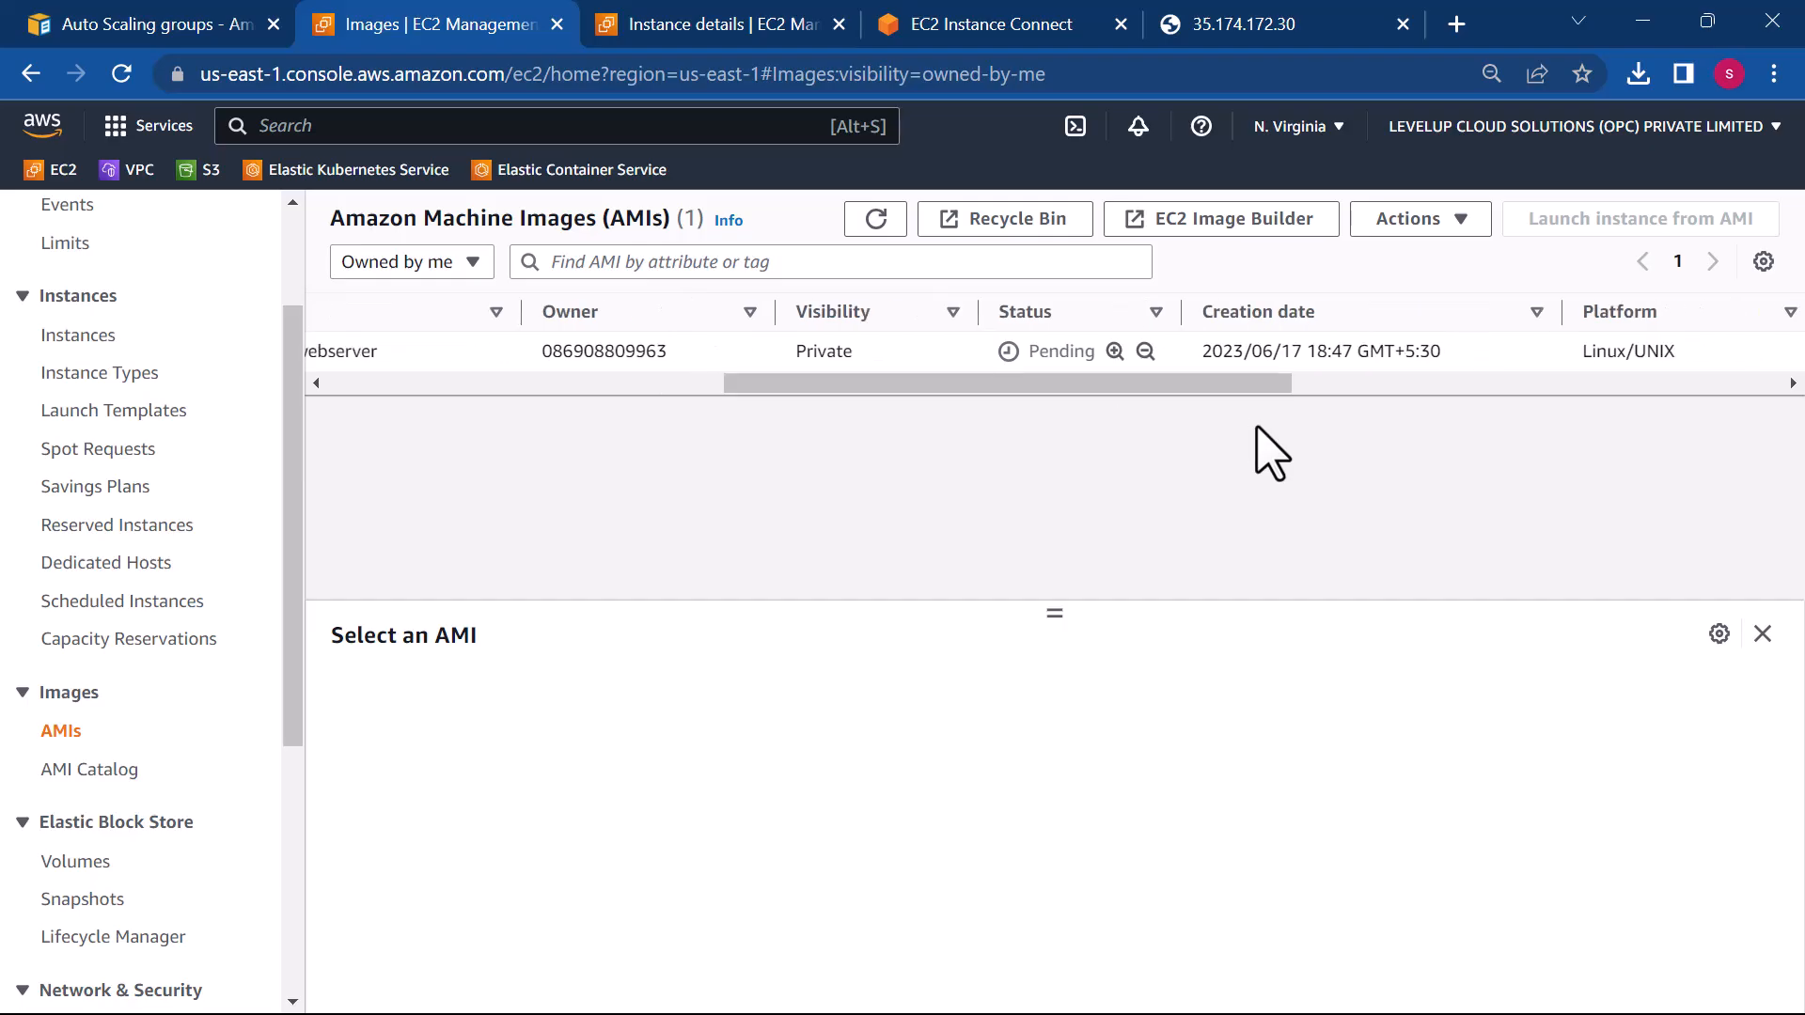
{"action": "left_click", "coordinate": [882, 225]}
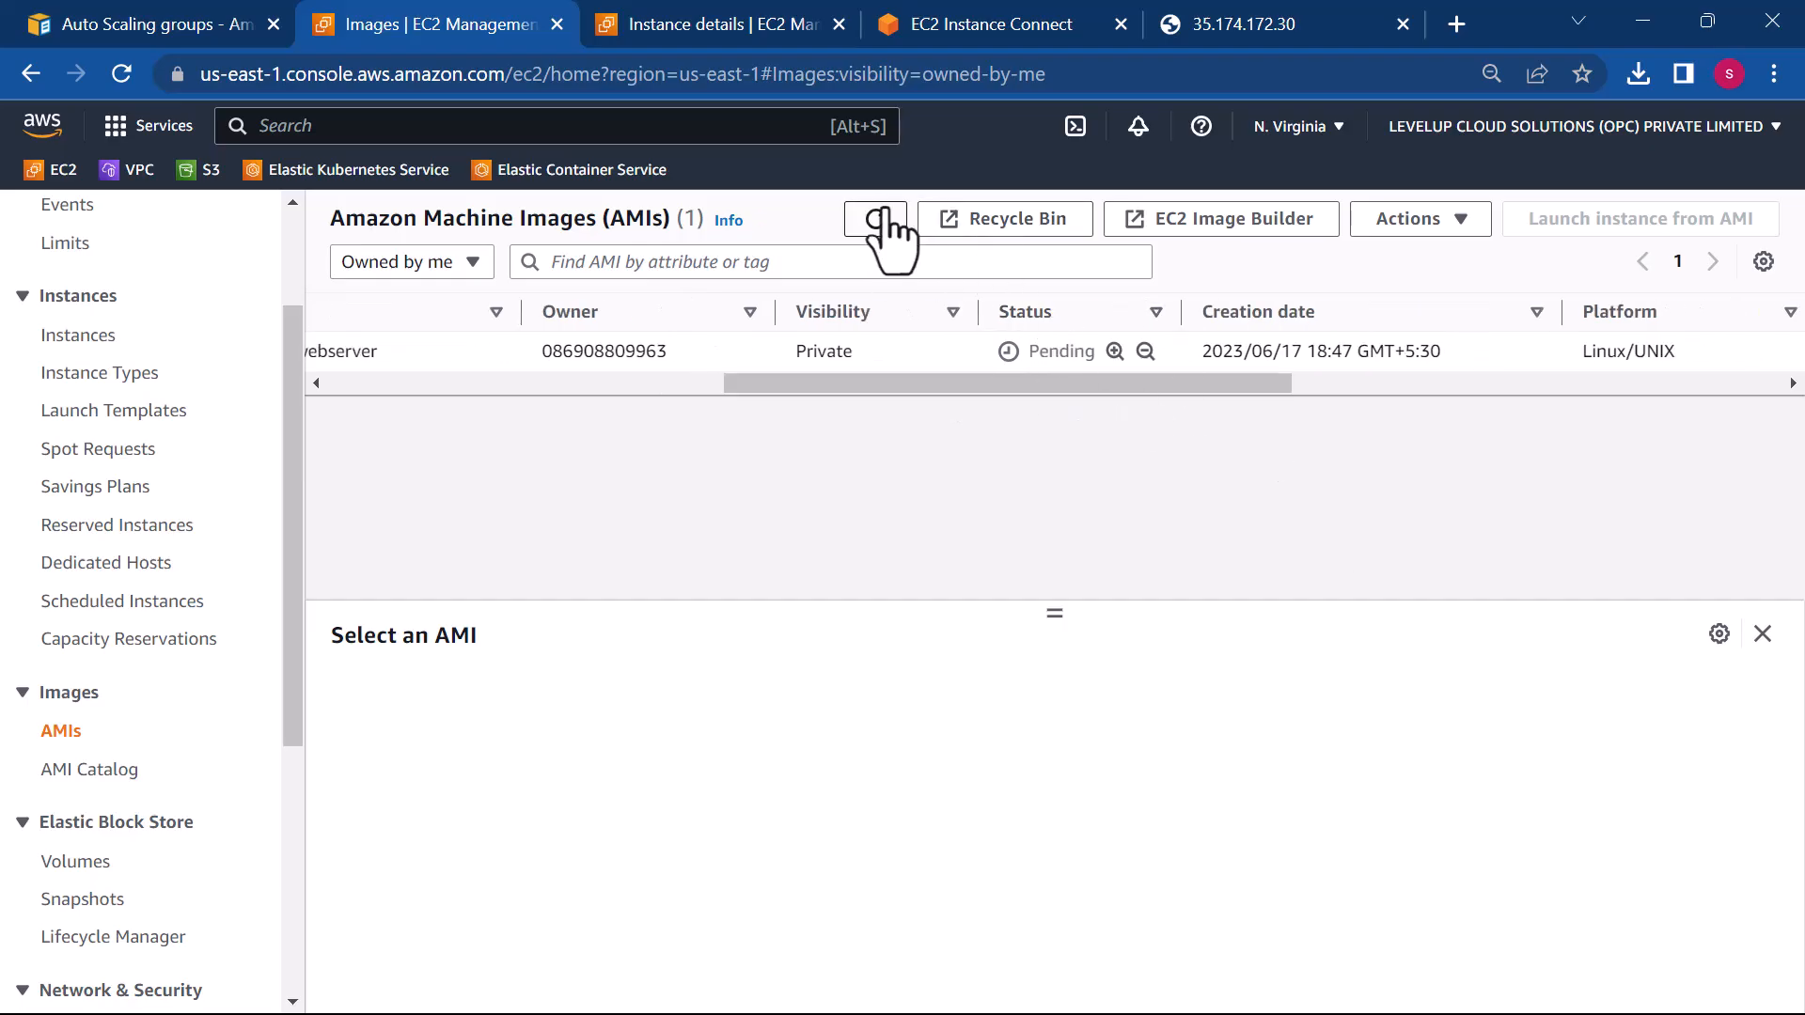
{"action": "left_click", "coordinate": [882, 225]}
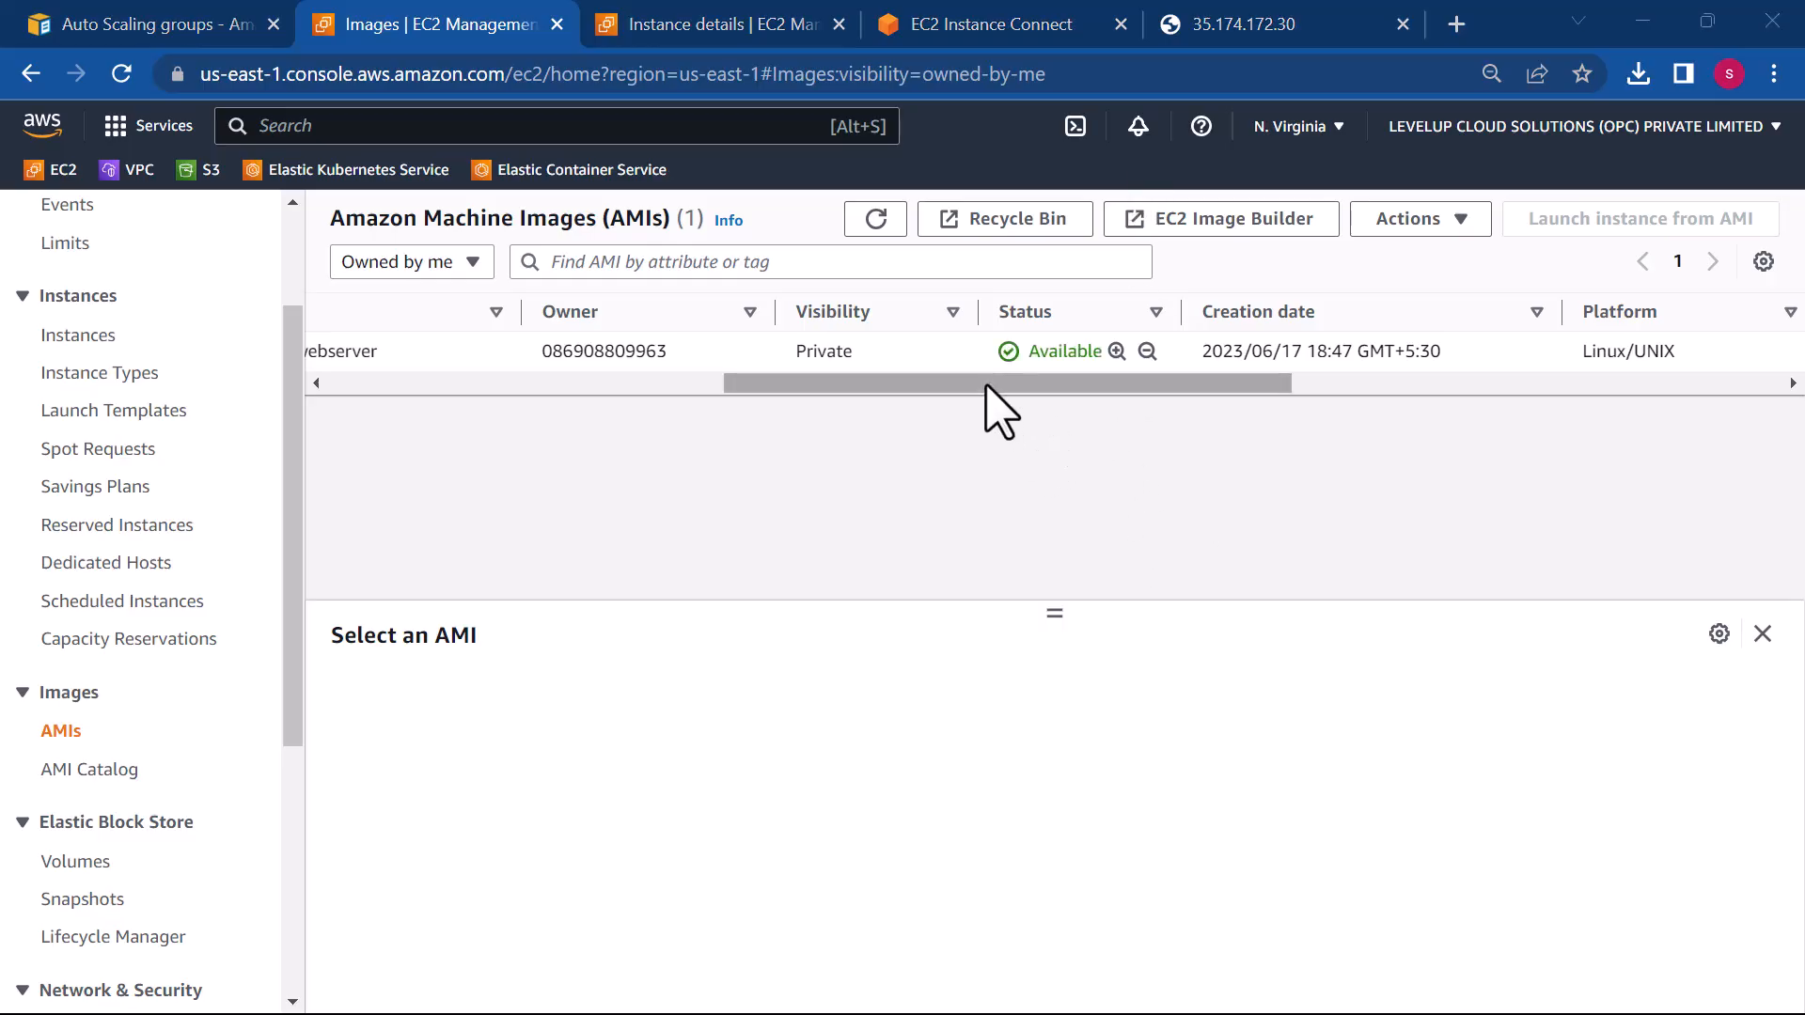
- Set the Name of the webserver AMI to "myfirstami" and save it
{"action": "left_click_drag", "start_coordinate": [983, 384], "coordinate": [516, 390]}
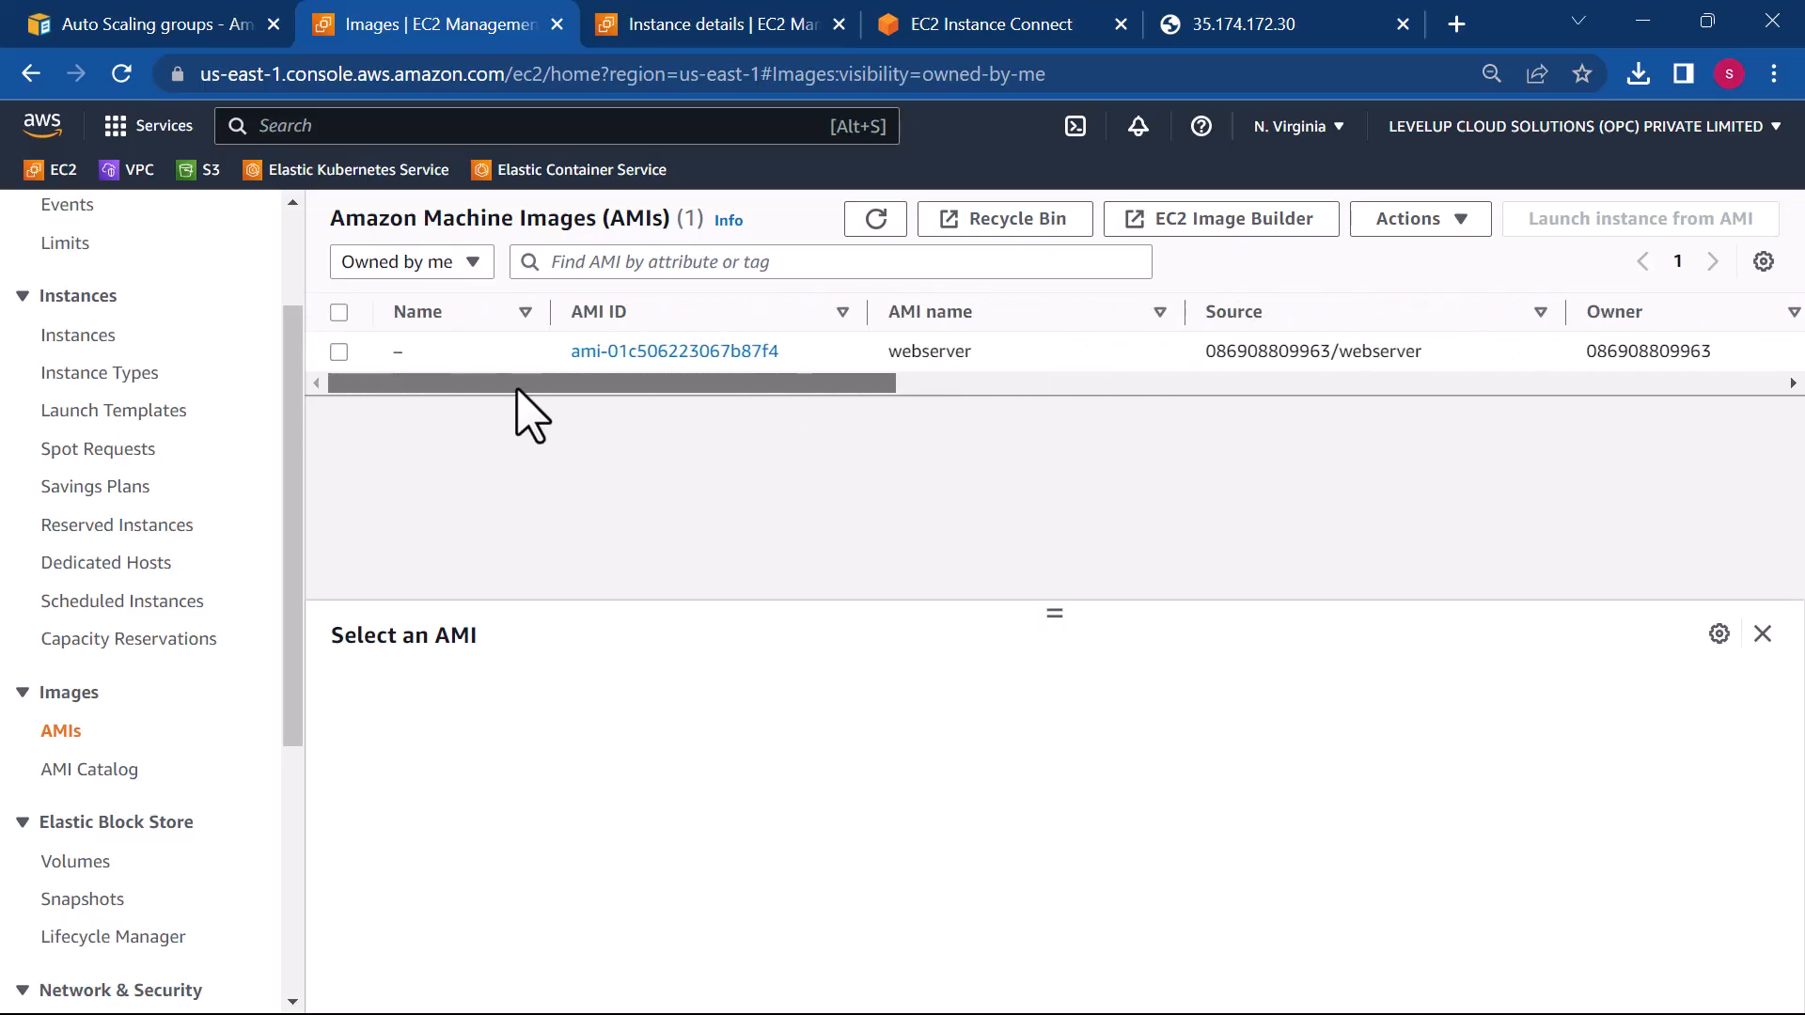
{"action": "left_click", "coordinate": [420, 351]}
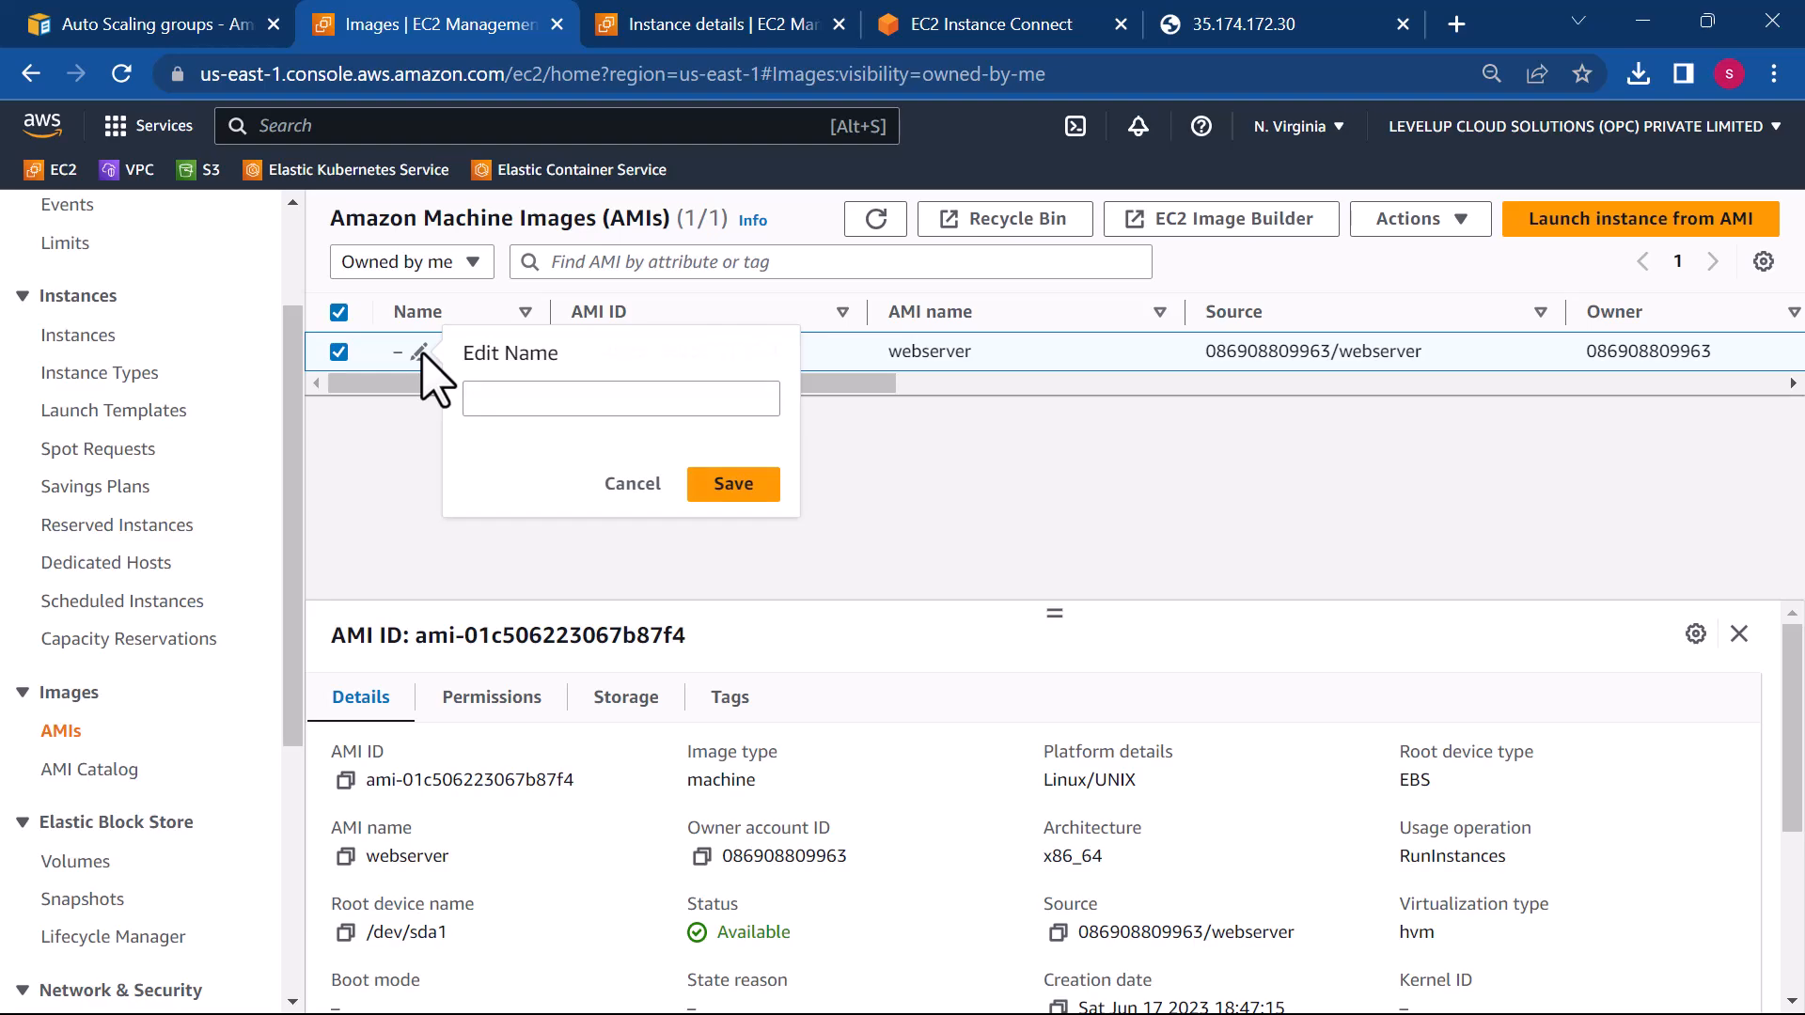
{"action": "left_click", "coordinate": [531, 394]}
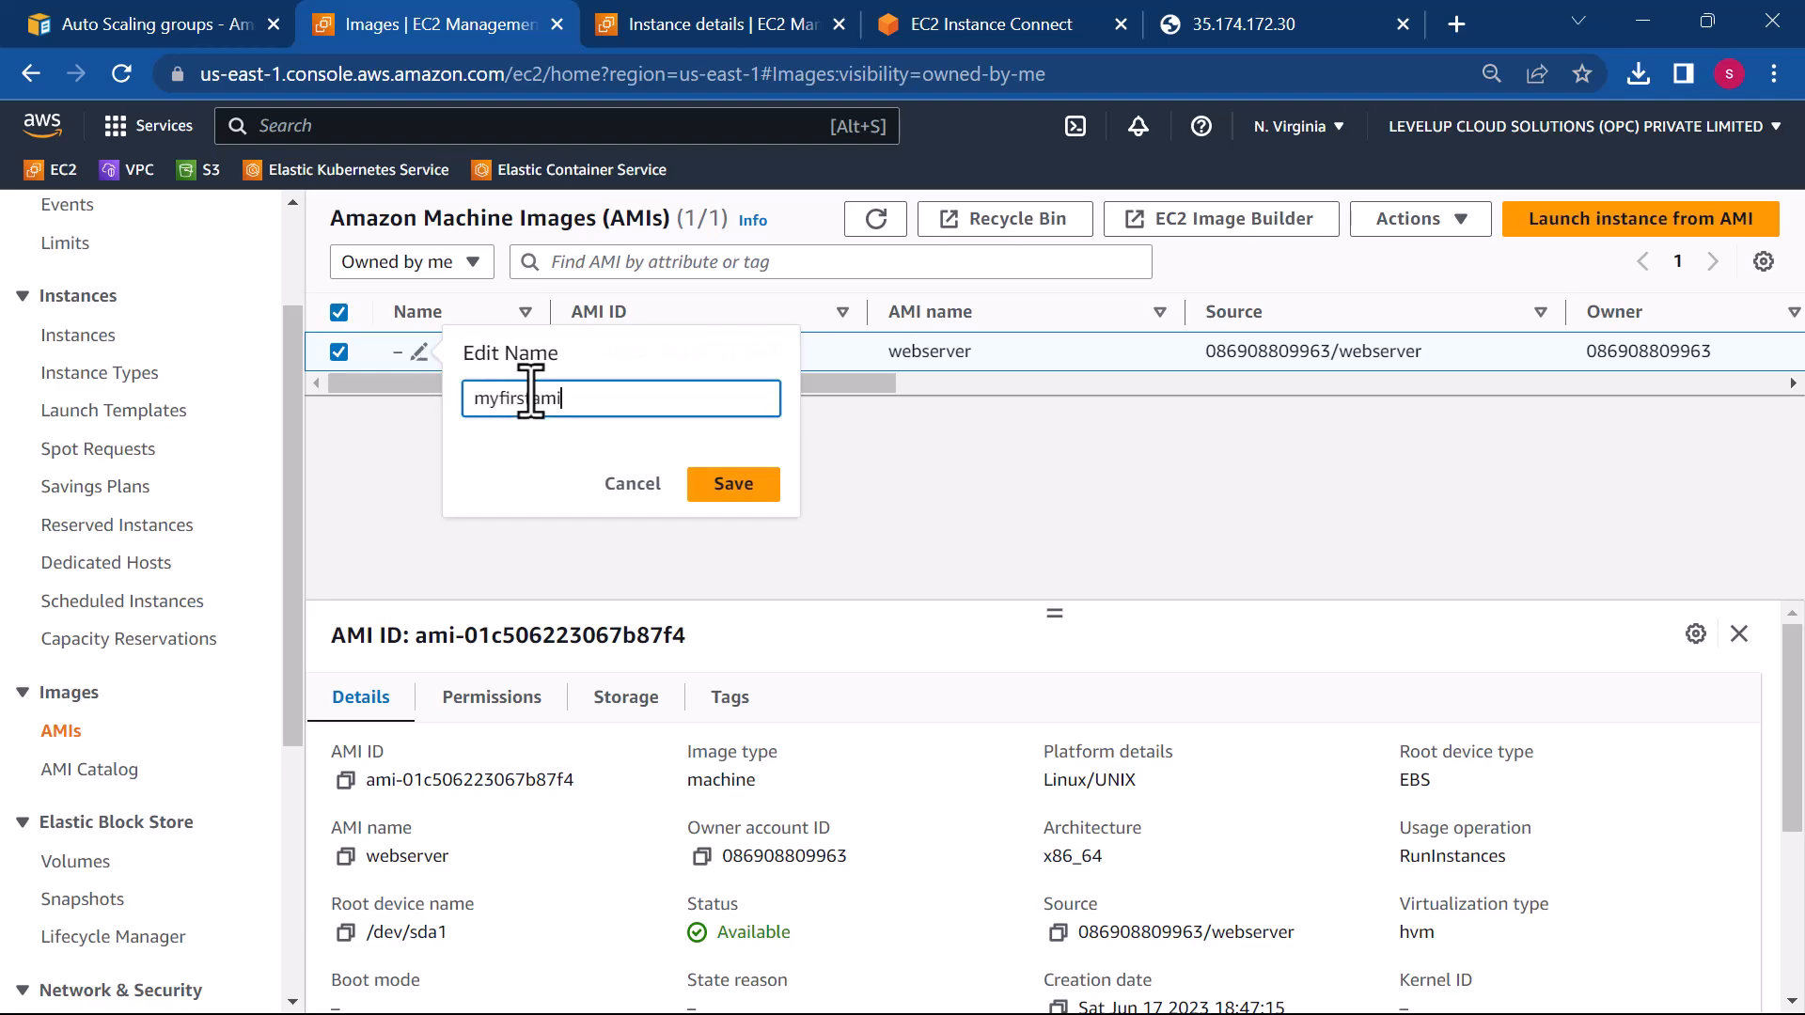
{"action": "type", "text": "myfirstami"}
{"action": "left_click", "coordinate": [739, 490]}
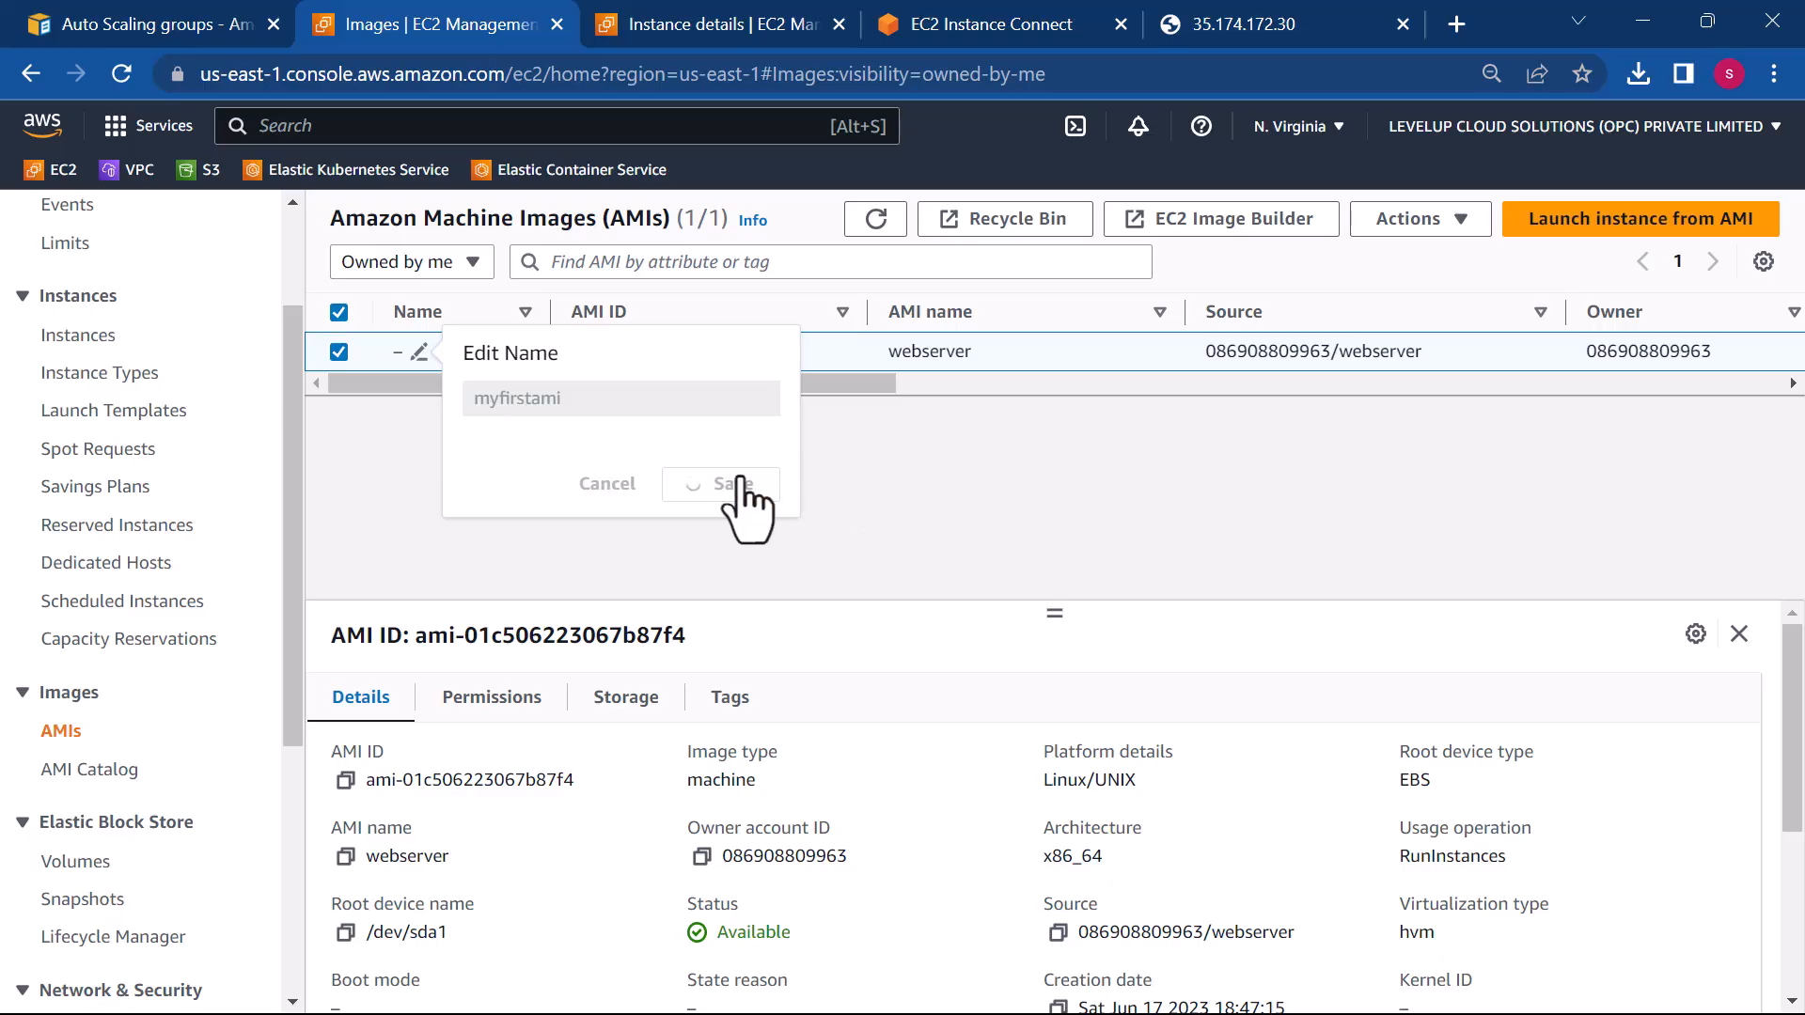
- Return to the instances list and start launching a new instance named "instacefromami"
{"action": "scroll", "coordinate": [181, 648], "scroll_direction": "up", "scroll_amount": 2}
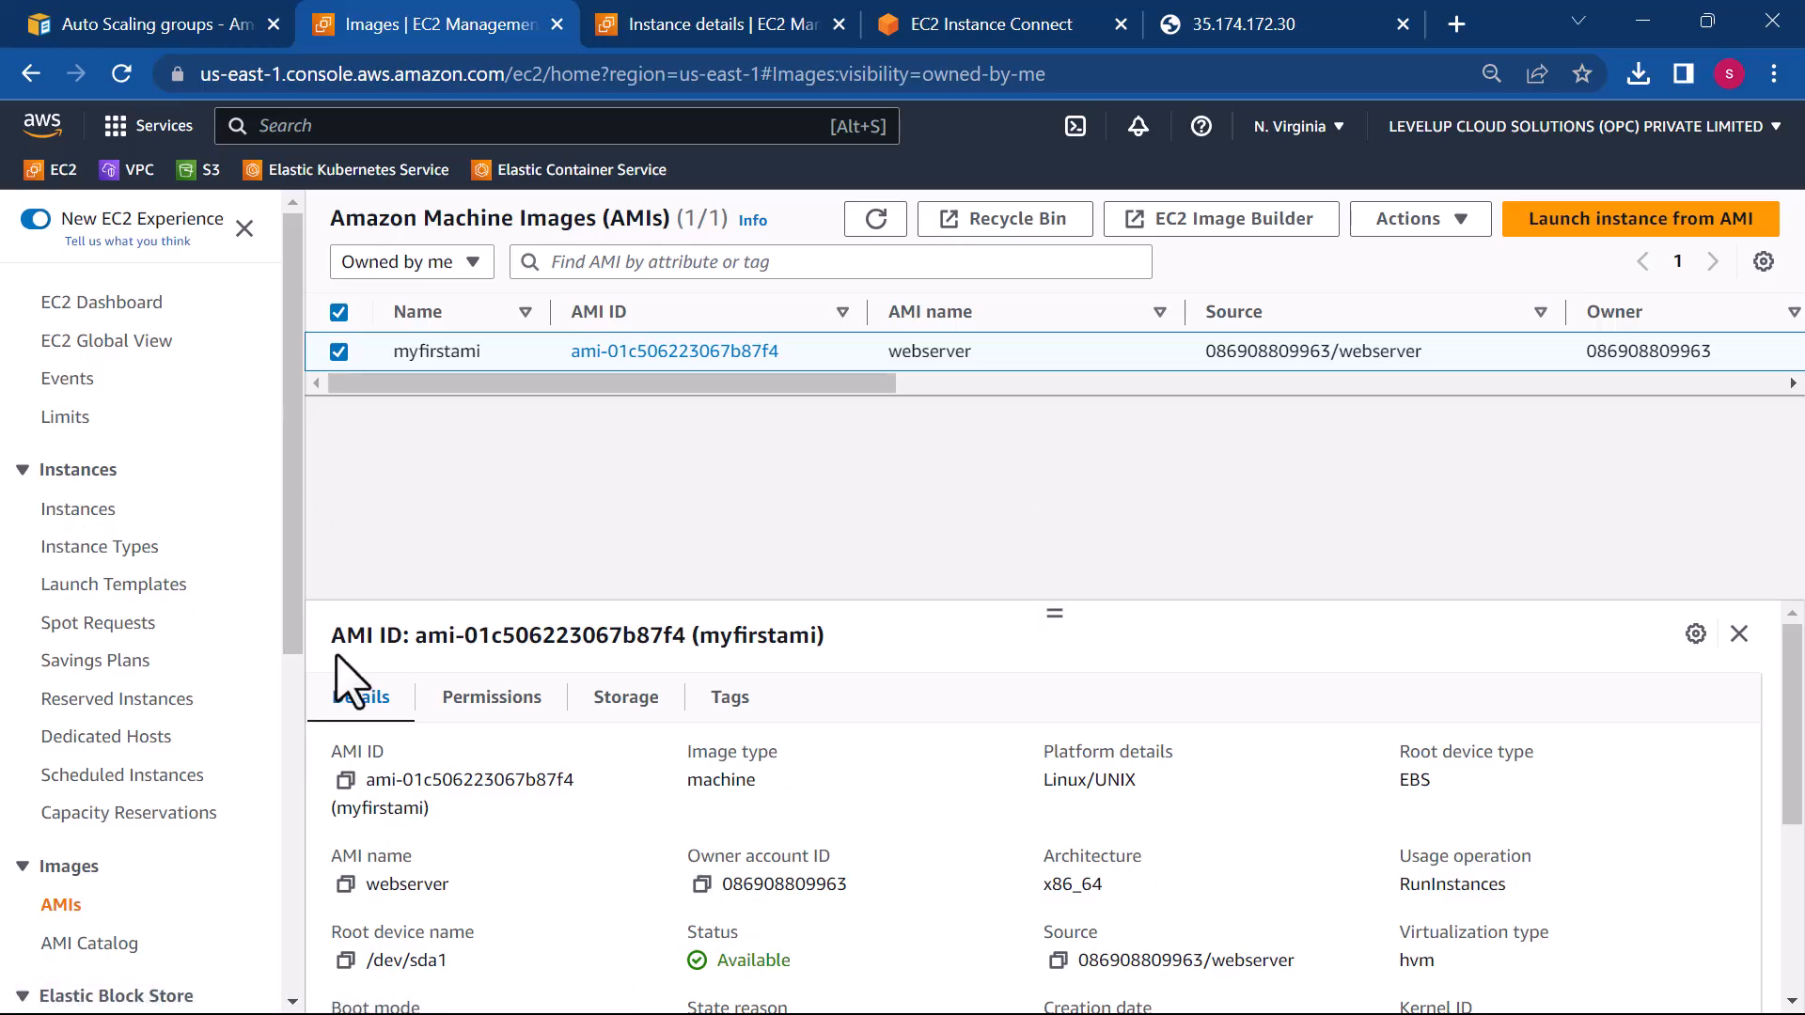
{"action": "left_click", "coordinate": [78, 522]}
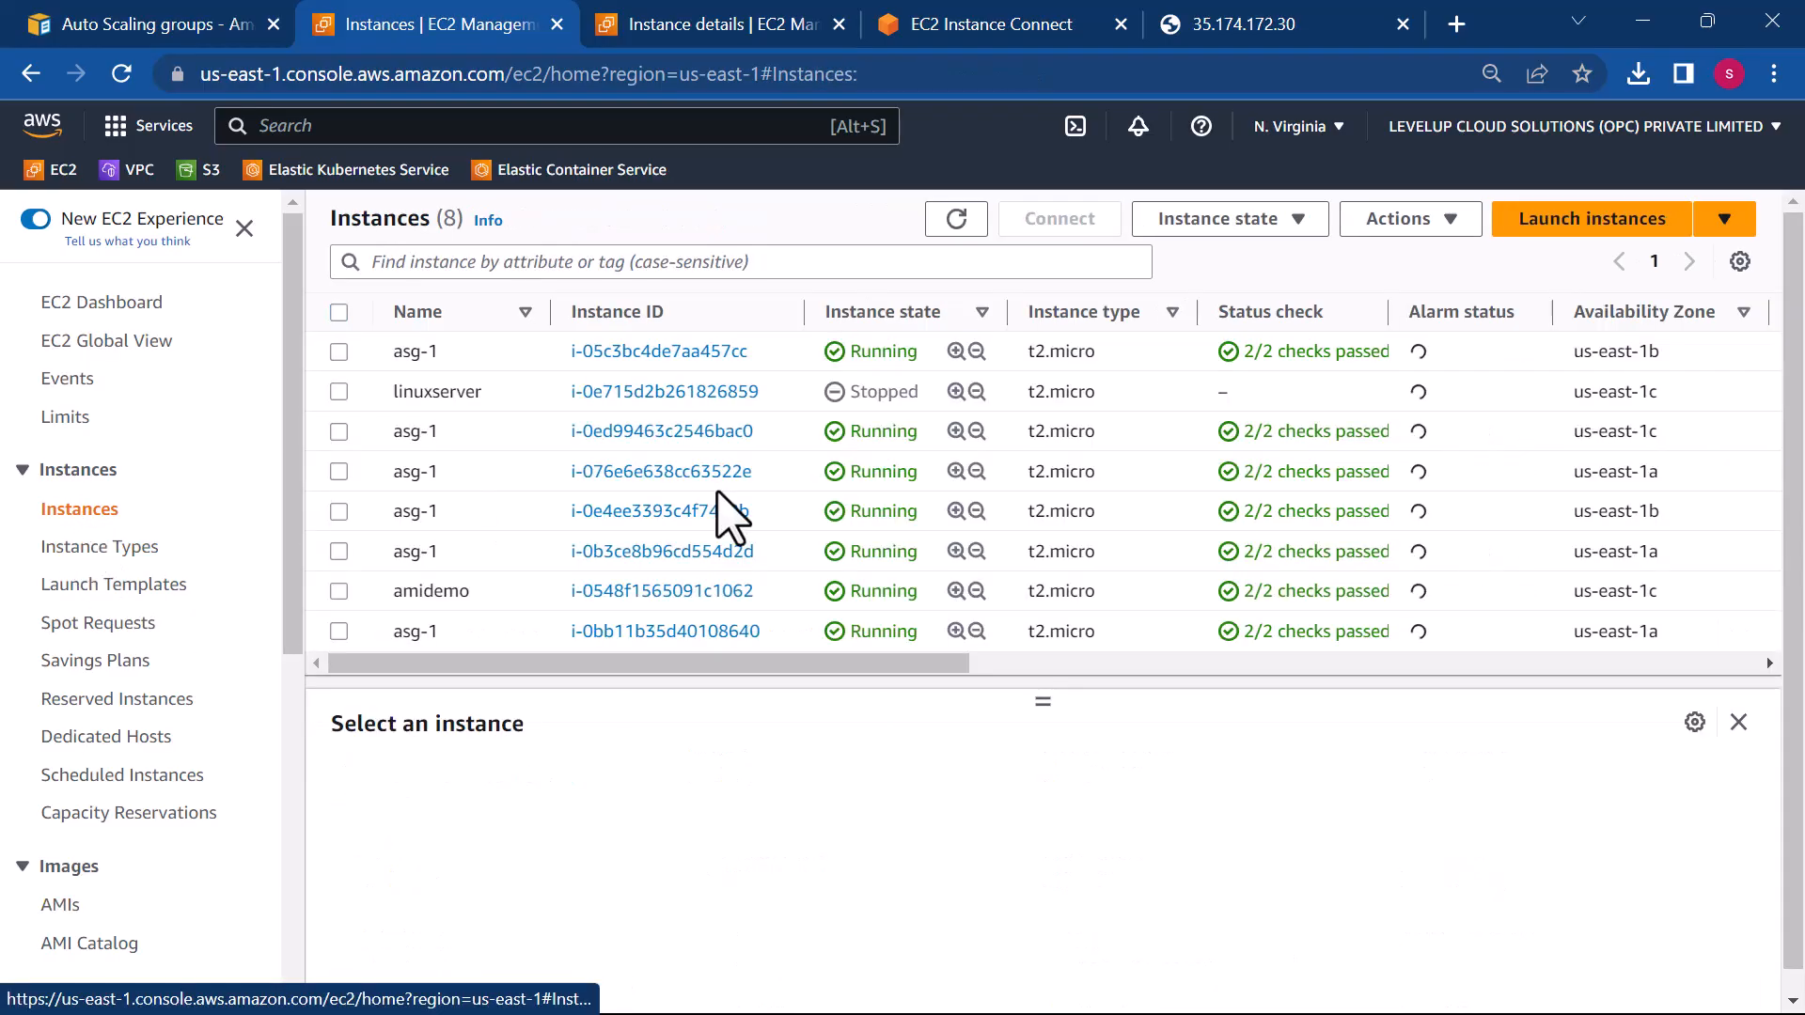
{"action": "left_click", "coordinate": [1598, 223]}
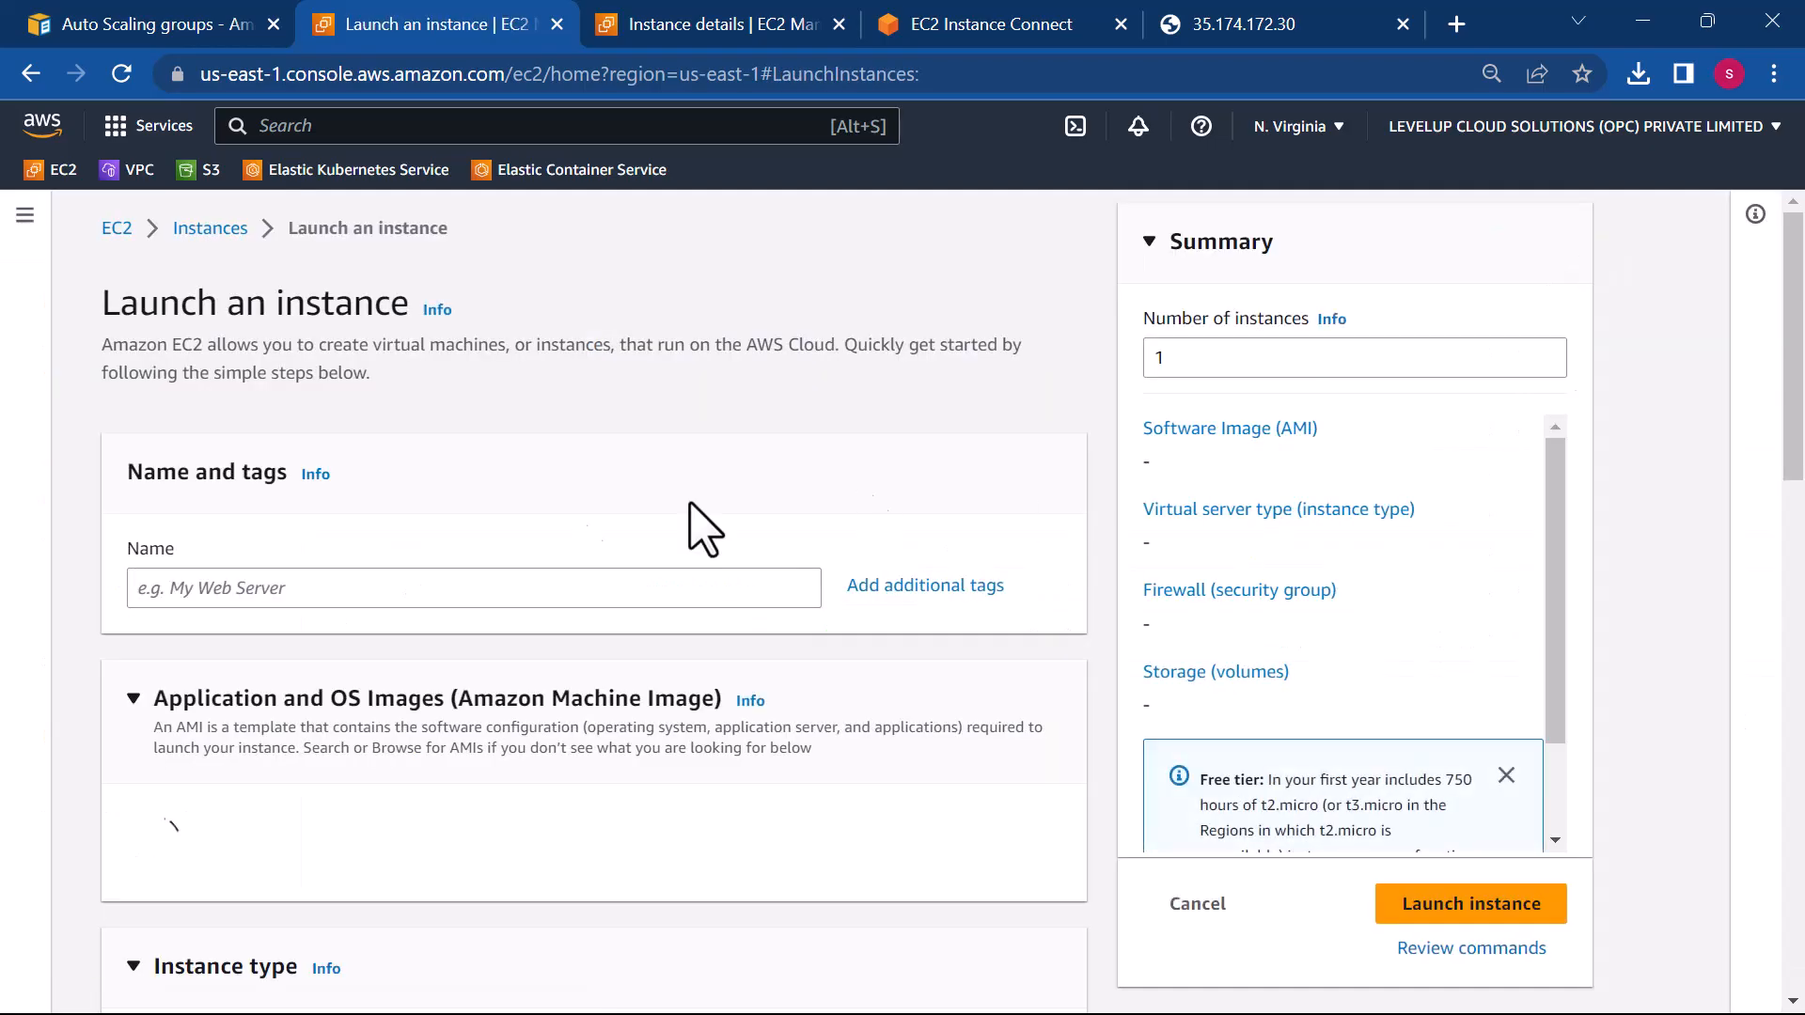
{"action": "left_click", "coordinate": [399, 593]}
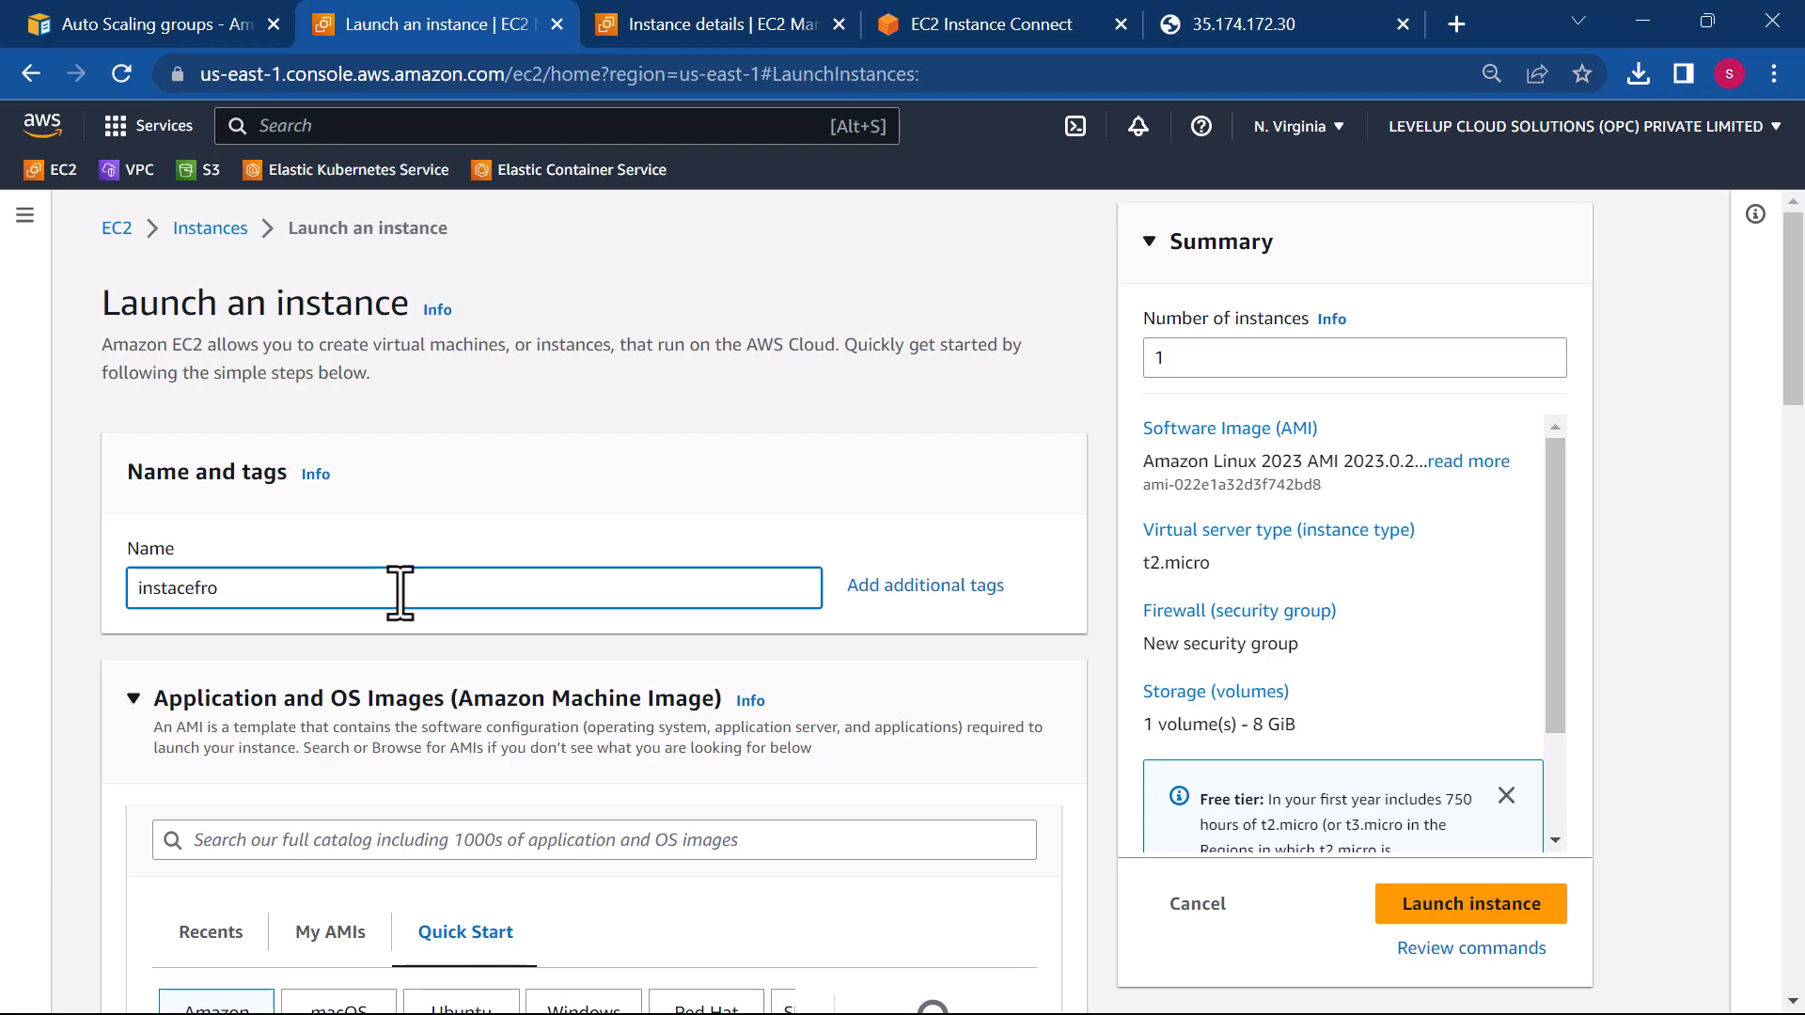
{"action": "scroll", "coordinate": [403, 718], "scroll_direction": "down", "scroll_amount": 3}
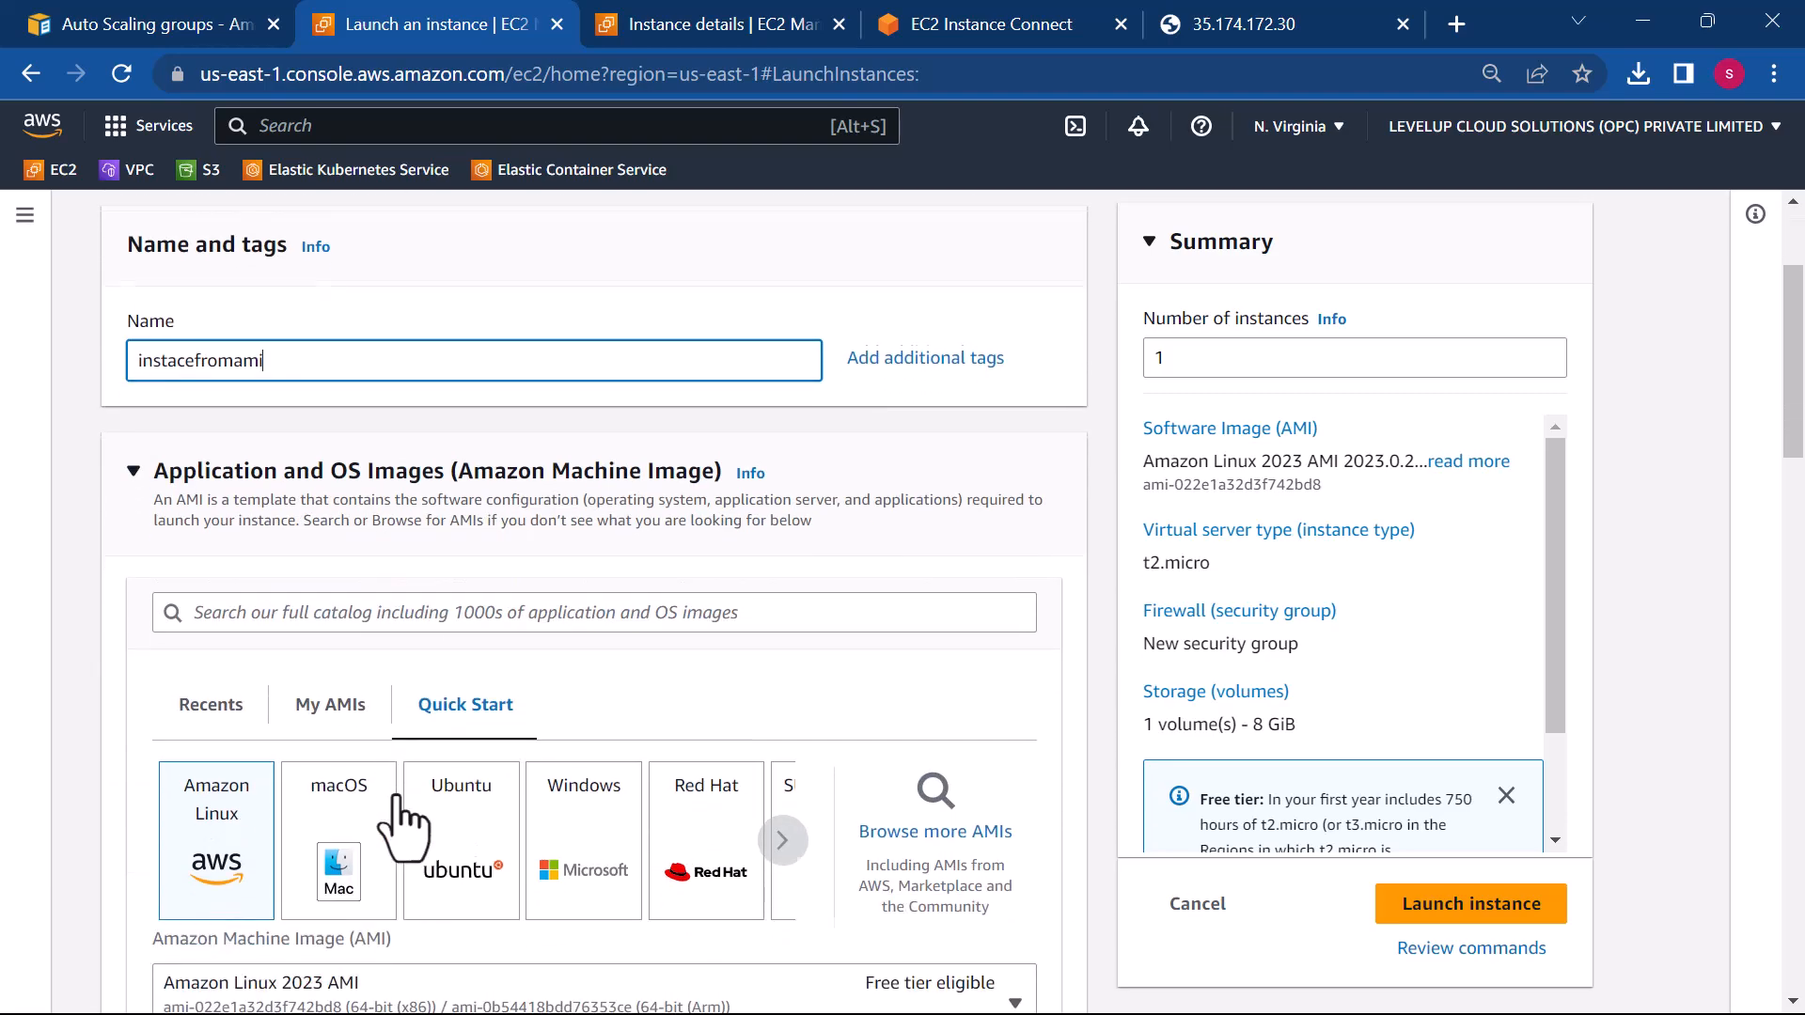
- Look through the owned, quick-start and recently launched AMI choices for the new instance
{"action": "left_click", "coordinate": [330, 700]}
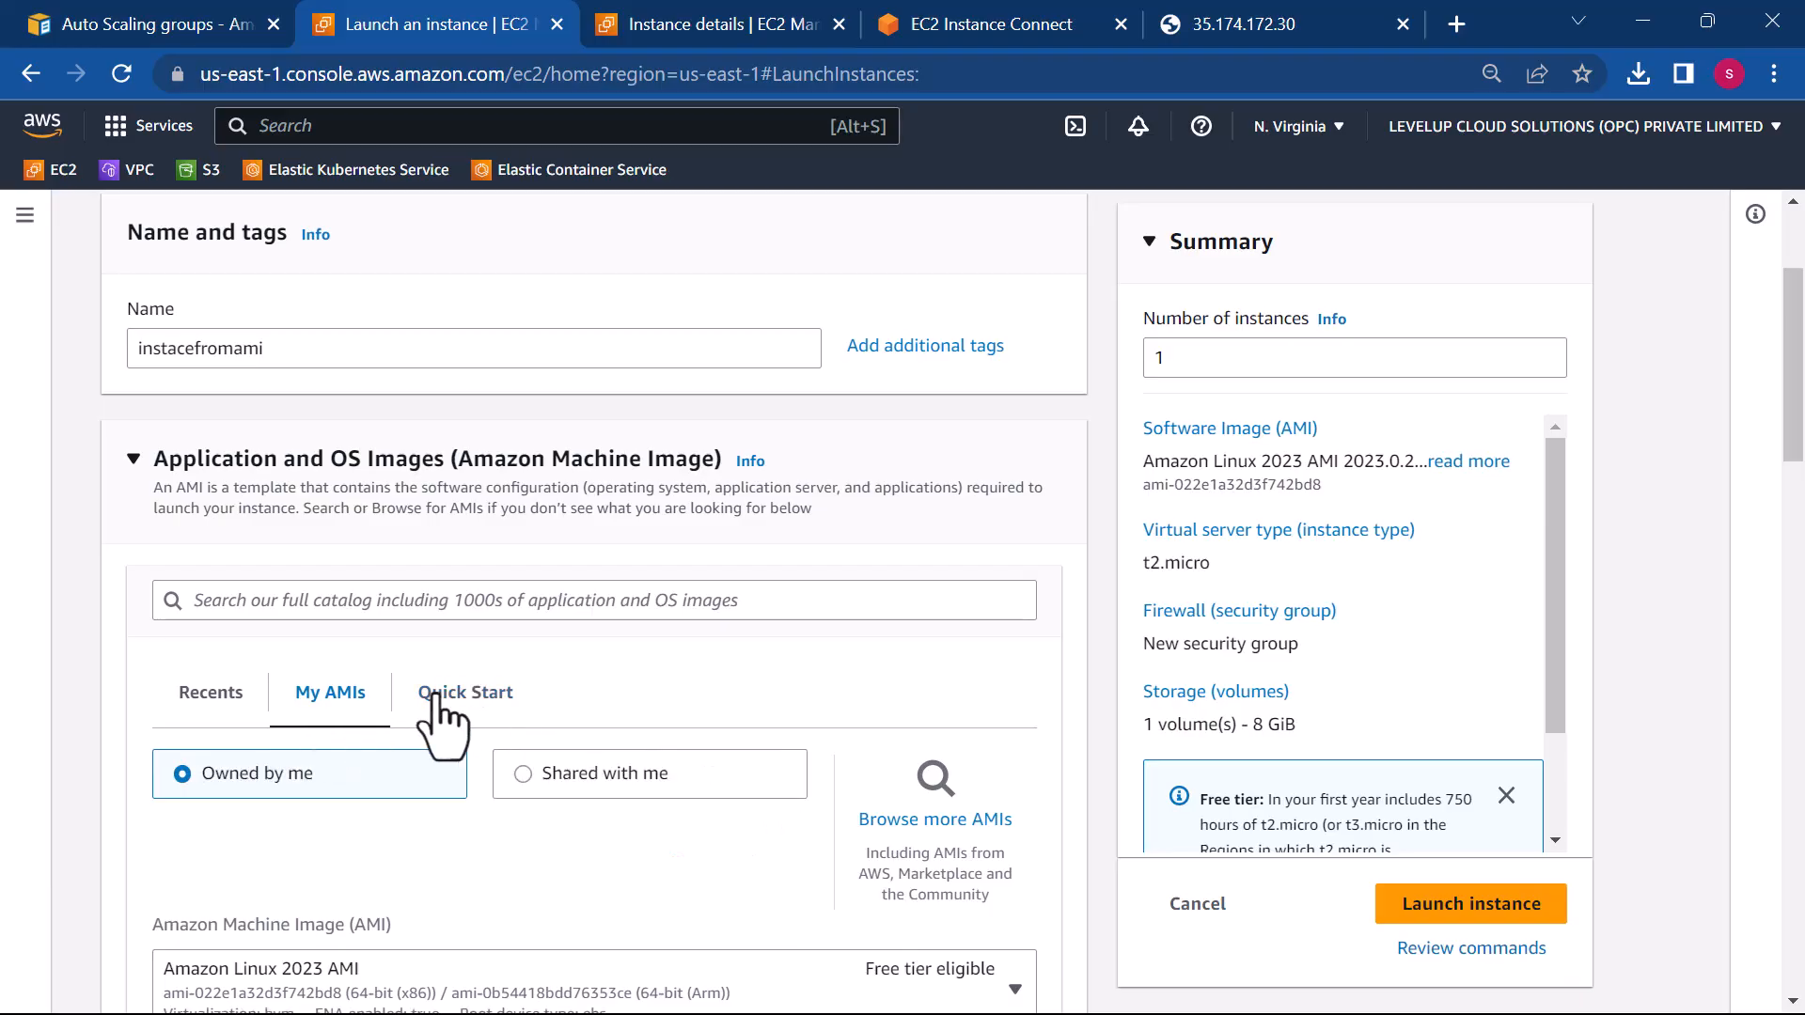
{"action": "scroll", "coordinate": [440, 658], "scroll_direction": "down", "scroll_amount": 1}
{"action": "left_click", "coordinate": [440, 628]}
{"action": "scroll", "coordinate": [443, 677], "scroll_direction": "down", "scroll_amount": 2}
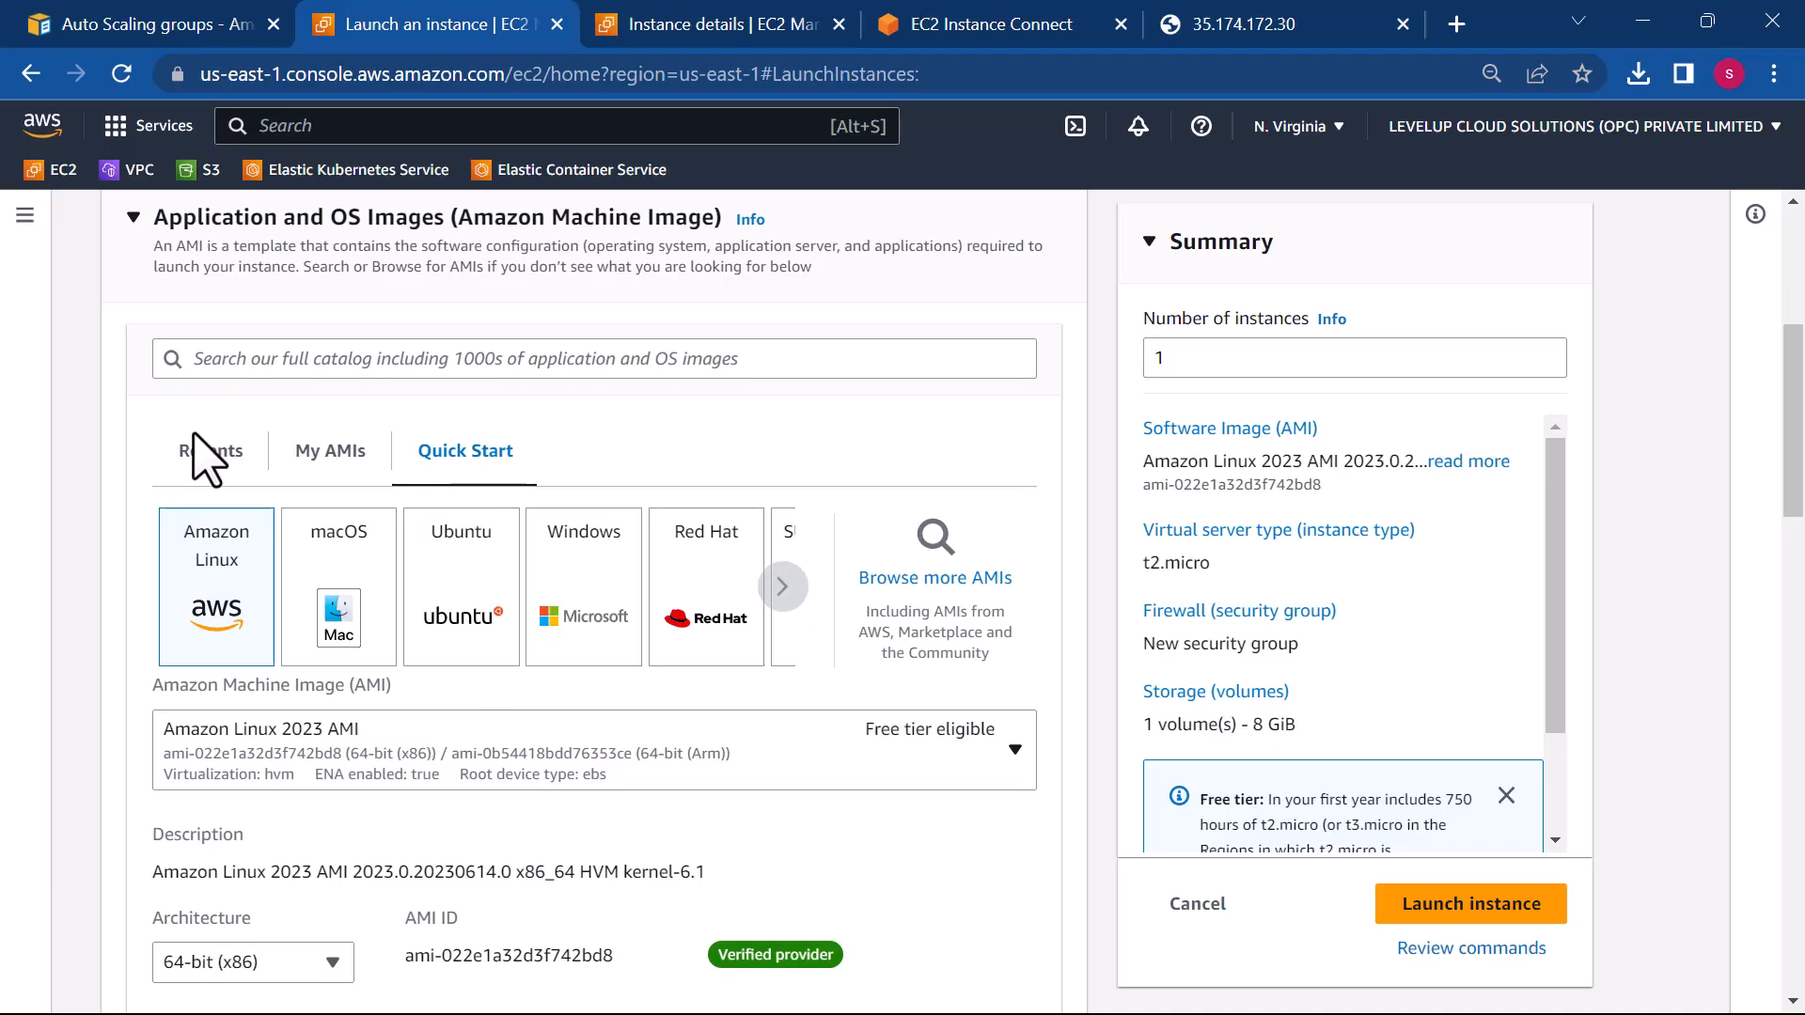
{"action": "left_click", "coordinate": [215, 454]}
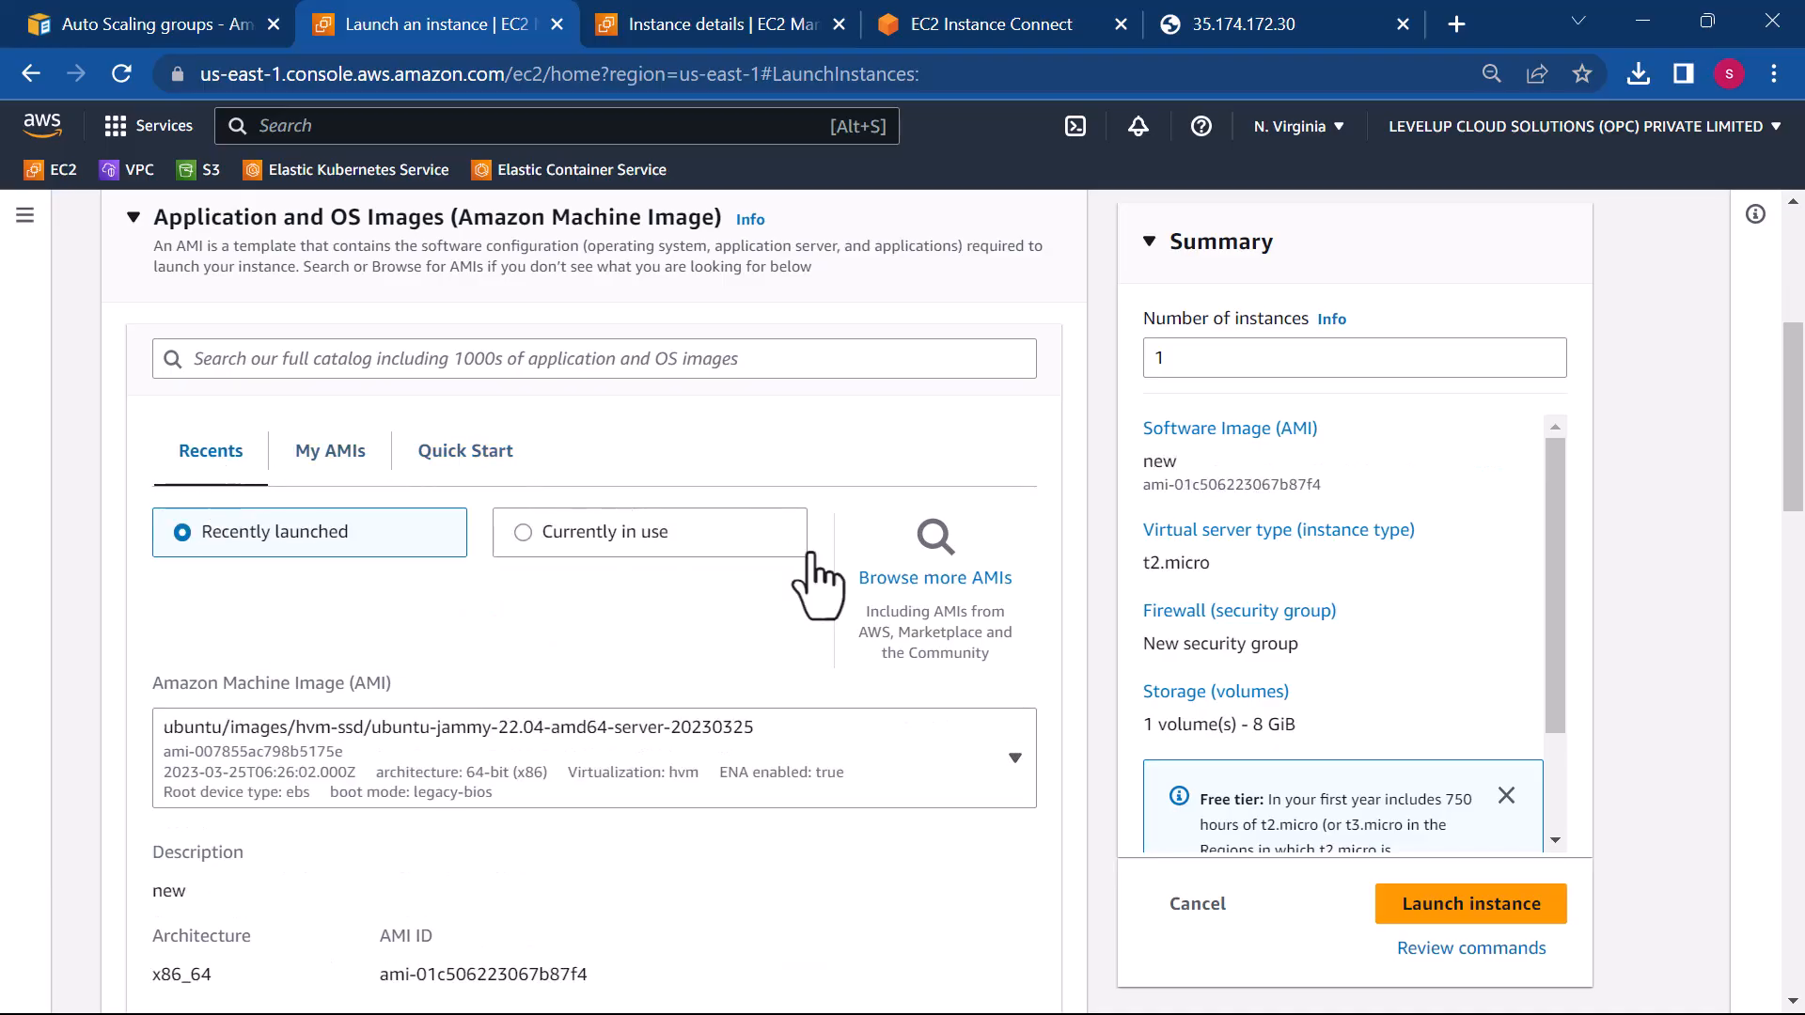
- Browse the full AMI catalog and examine the AWS Marketplace AMIs on offer
{"action": "left_click", "coordinate": [931, 586]}
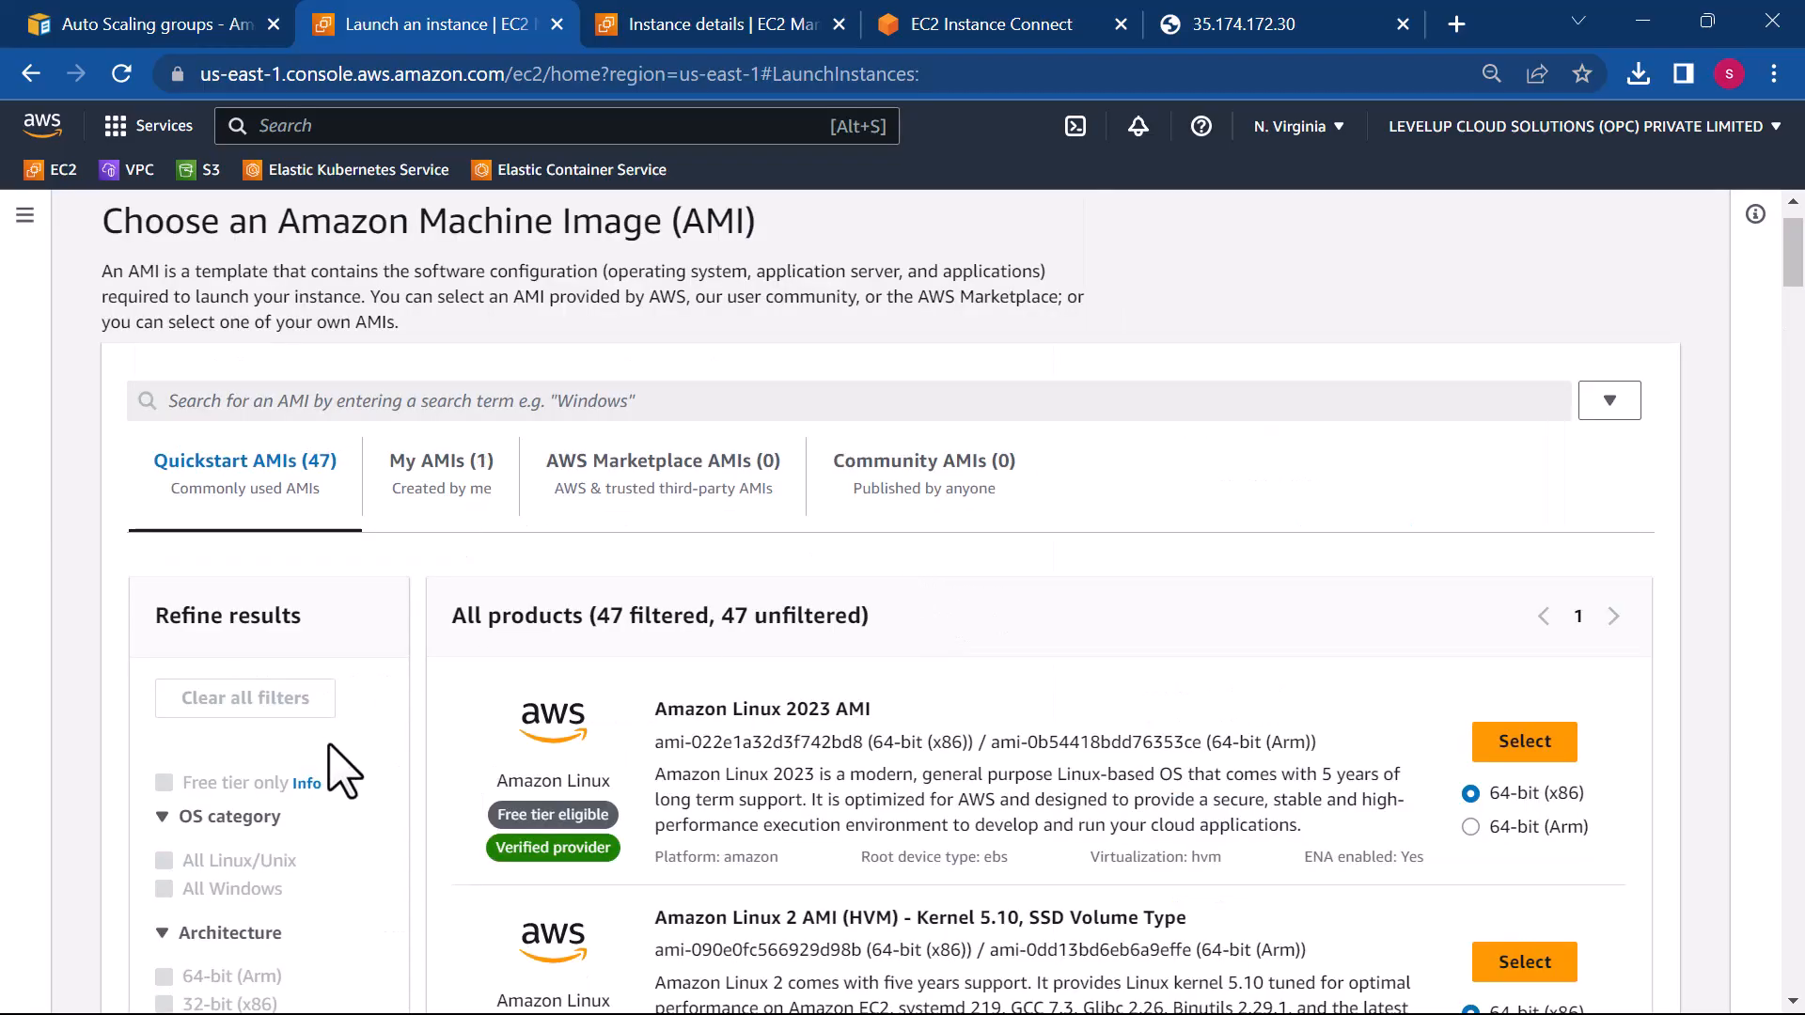
{"action": "scroll", "coordinate": [330, 752], "scroll_direction": "down", "scroll_amount": 1}
{"action": "left_click", "coordinate": [671, 443]}
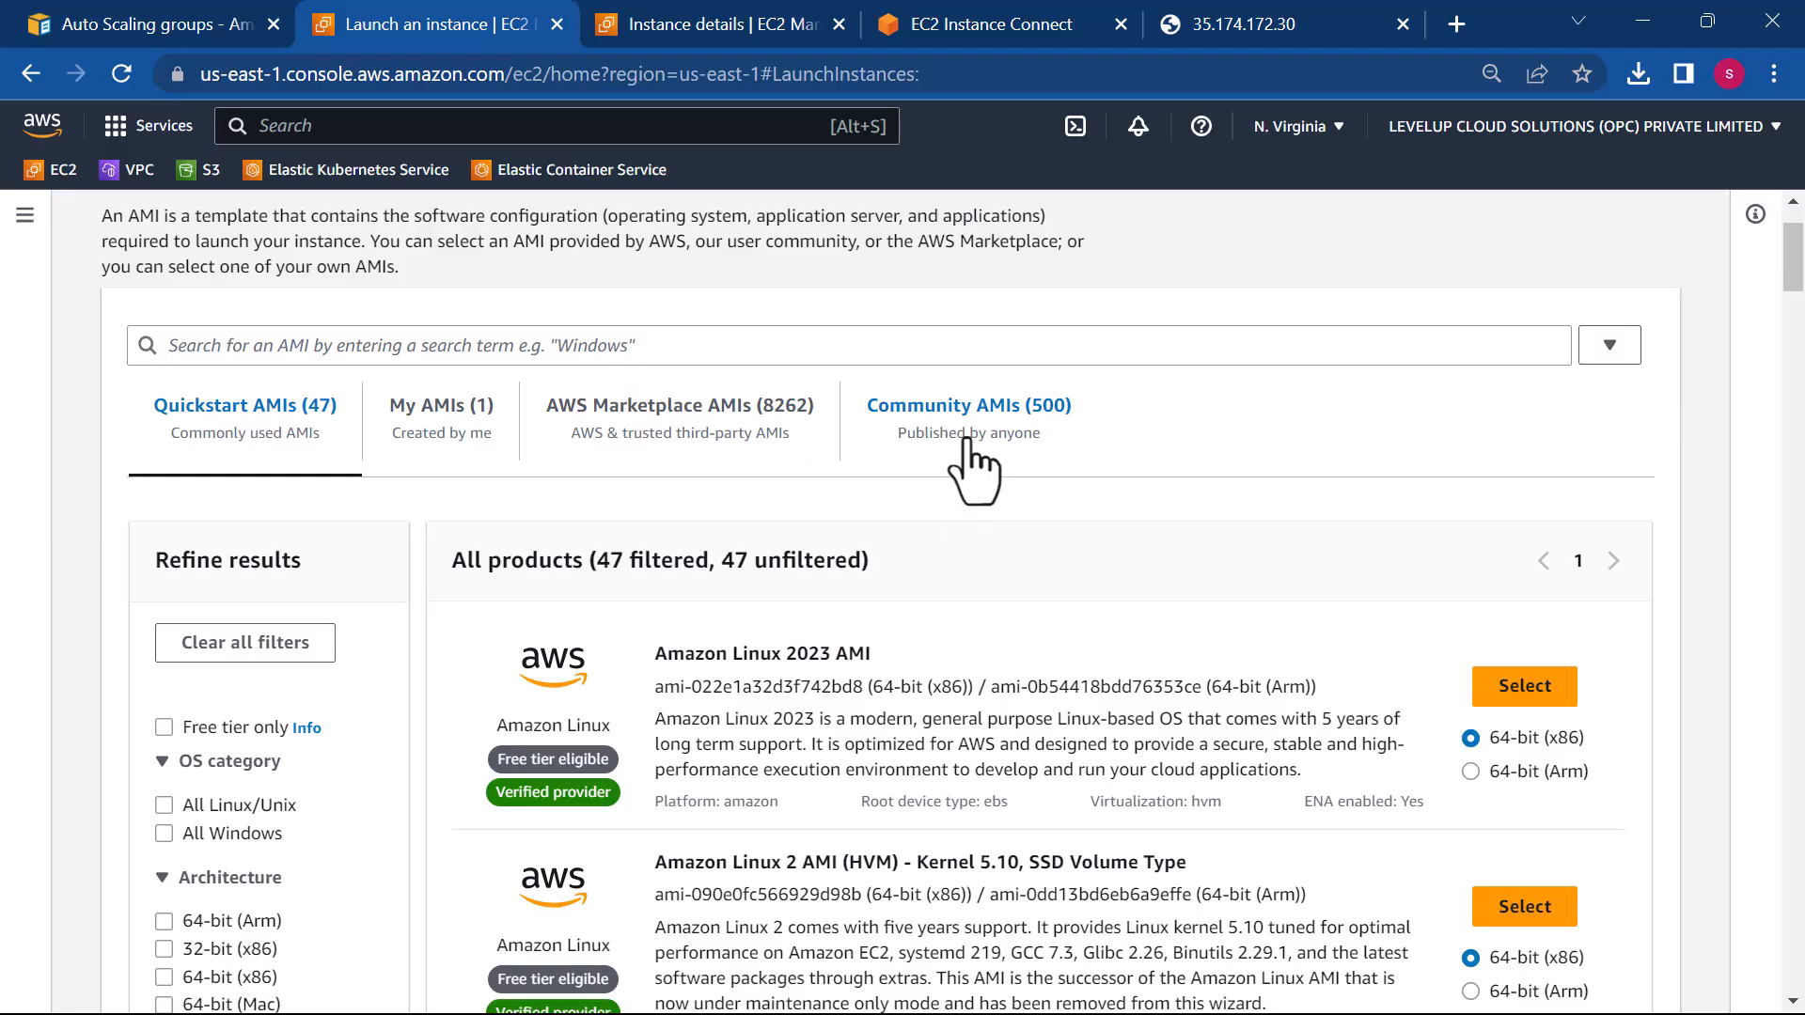
{"action": "left_click", "coordinate": [698, 420]}
{"action": "scroll", "coordinate": [718, 564], "scroll_direction": "down", "scroll_amount": 10}
{"action": "scroll", "coordinate": [722, 790], "scroll_direction": "down", "scroll_amount": 6}
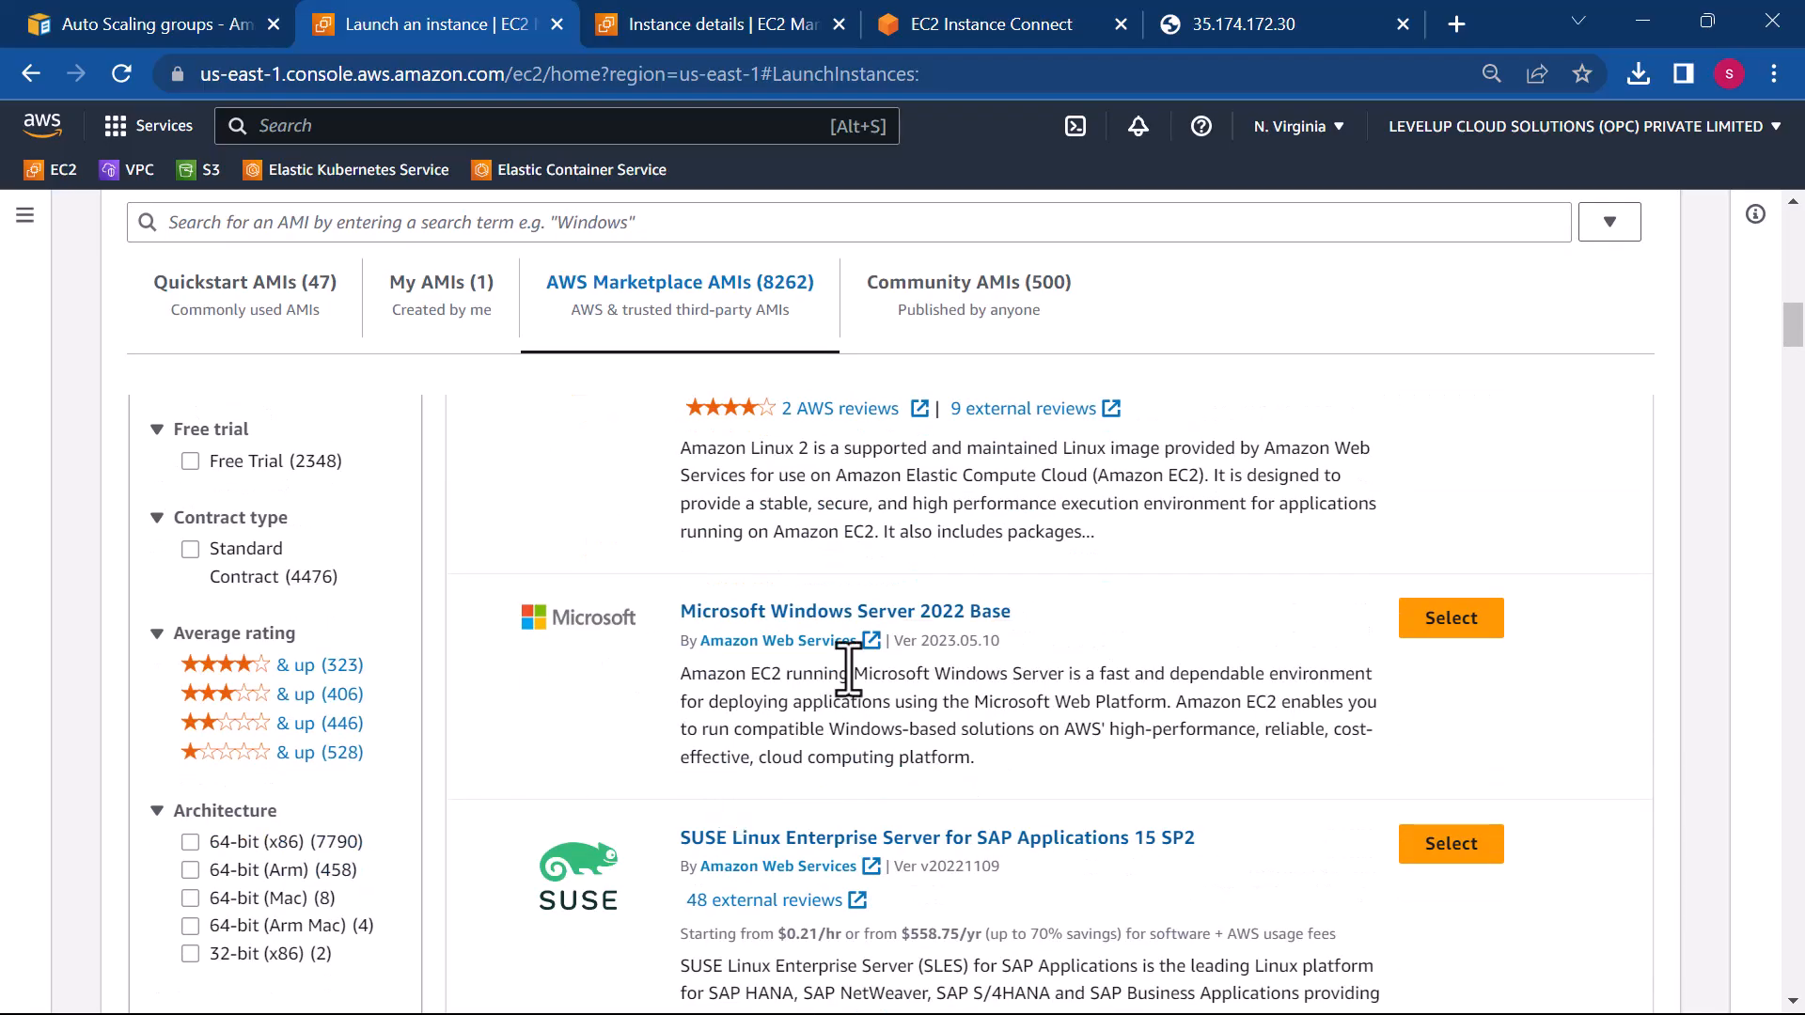
{"action": "scroll", "coordinate": [846, 954], "scroll_direction": "down", "scroll_amount": 3}
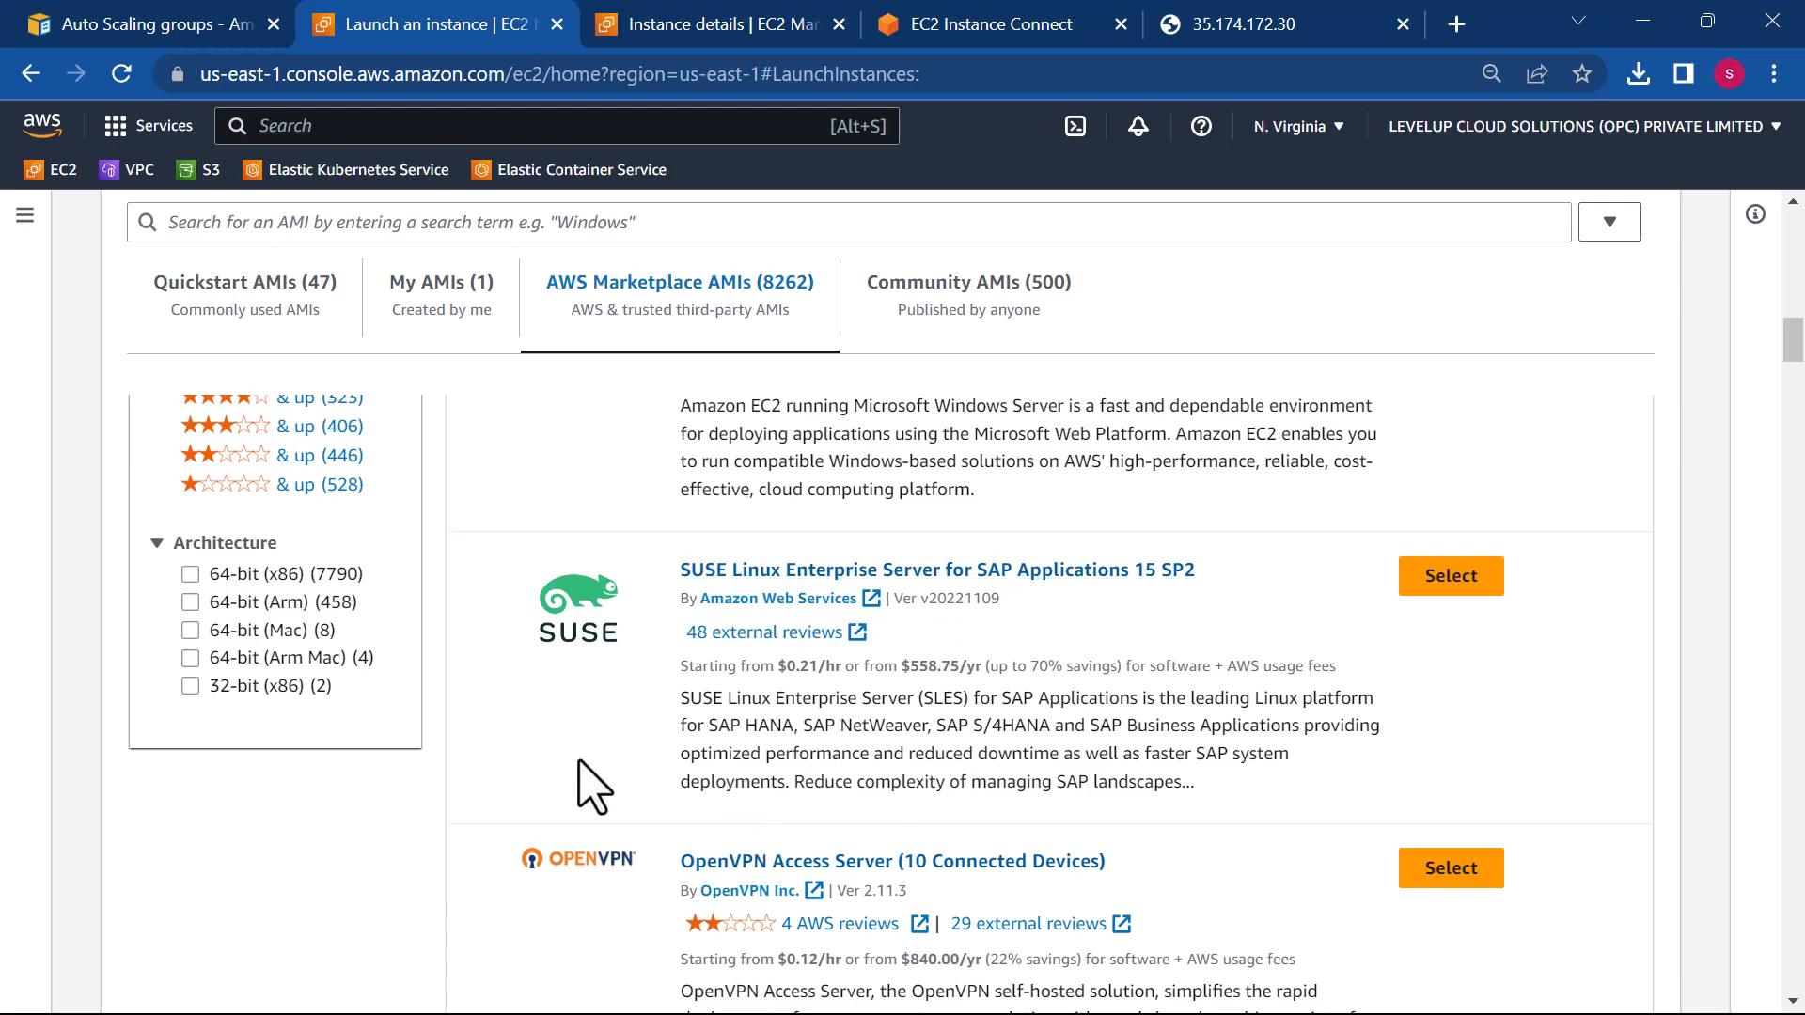
{"action": "scroll", "coordinate": [723, 940], "scroll_direction": "down", "scroll_amount": 1}
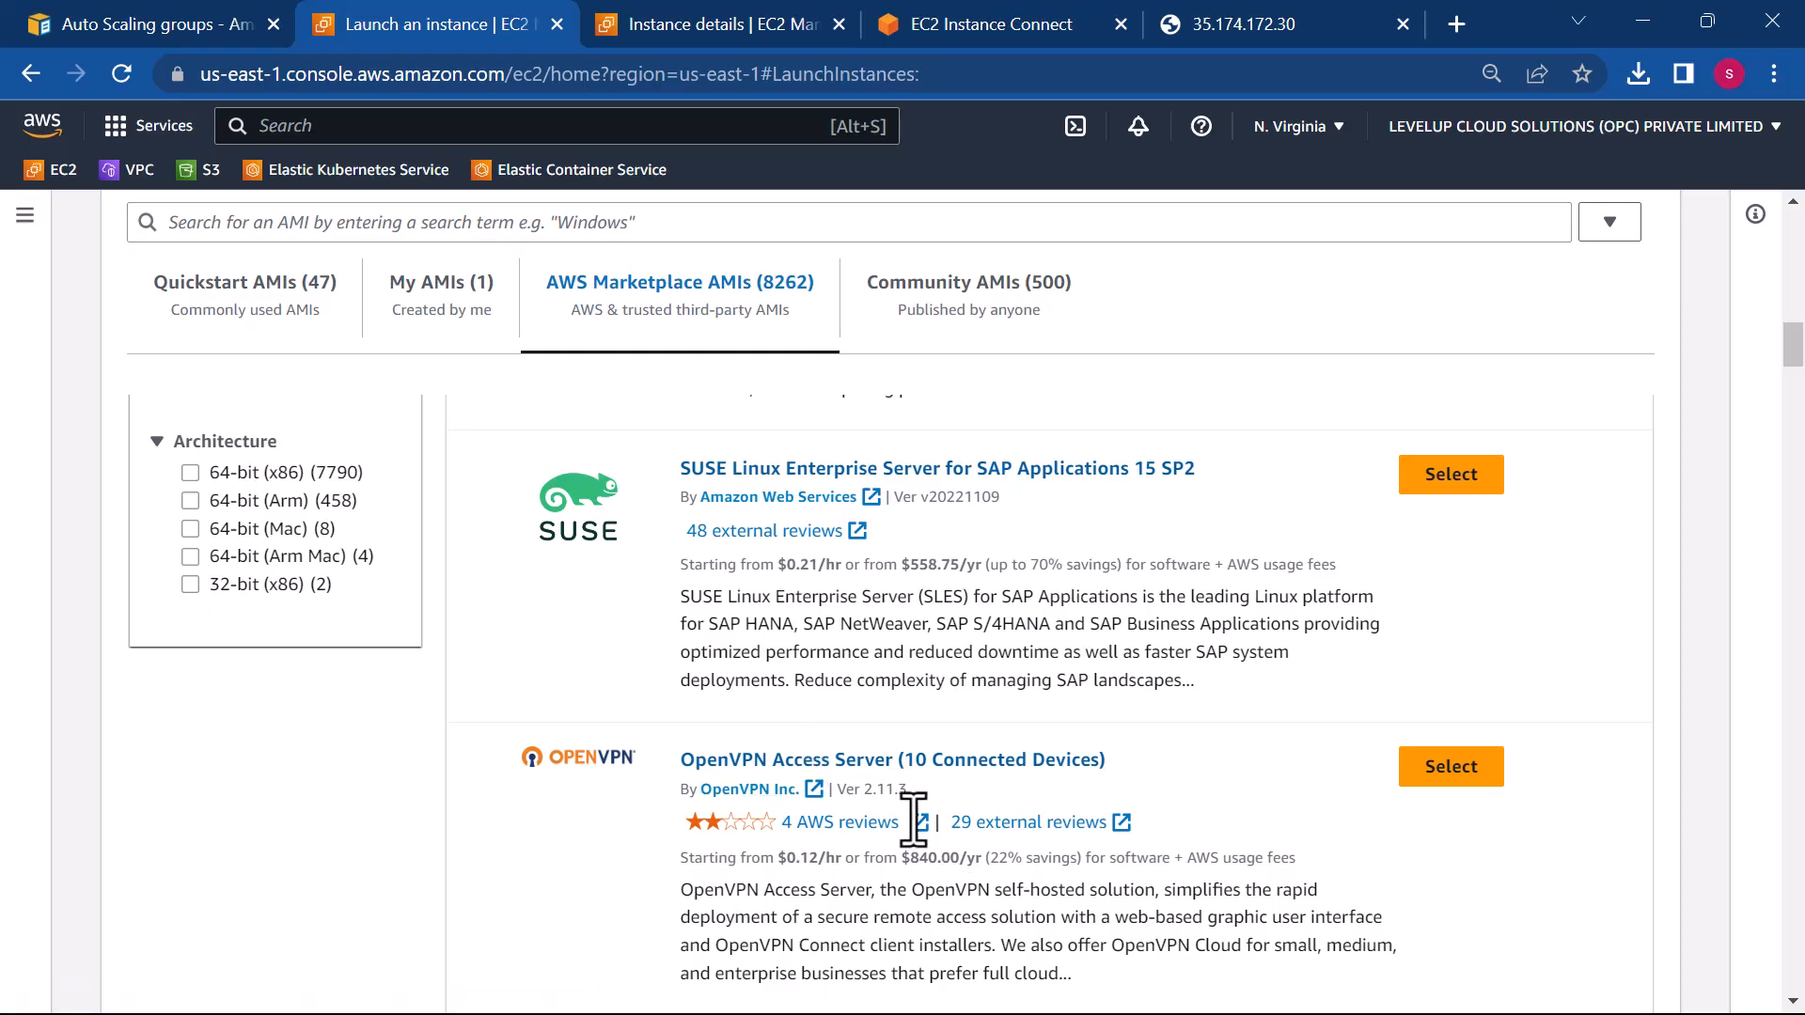
- Switch the AMI catalog to the owned images and select the webserver AMI (myfirstami) for the new instance
{"action": "scroll", "coordinate": [877, 940], "scroll_direction": "down", "scroll_amount": 1}
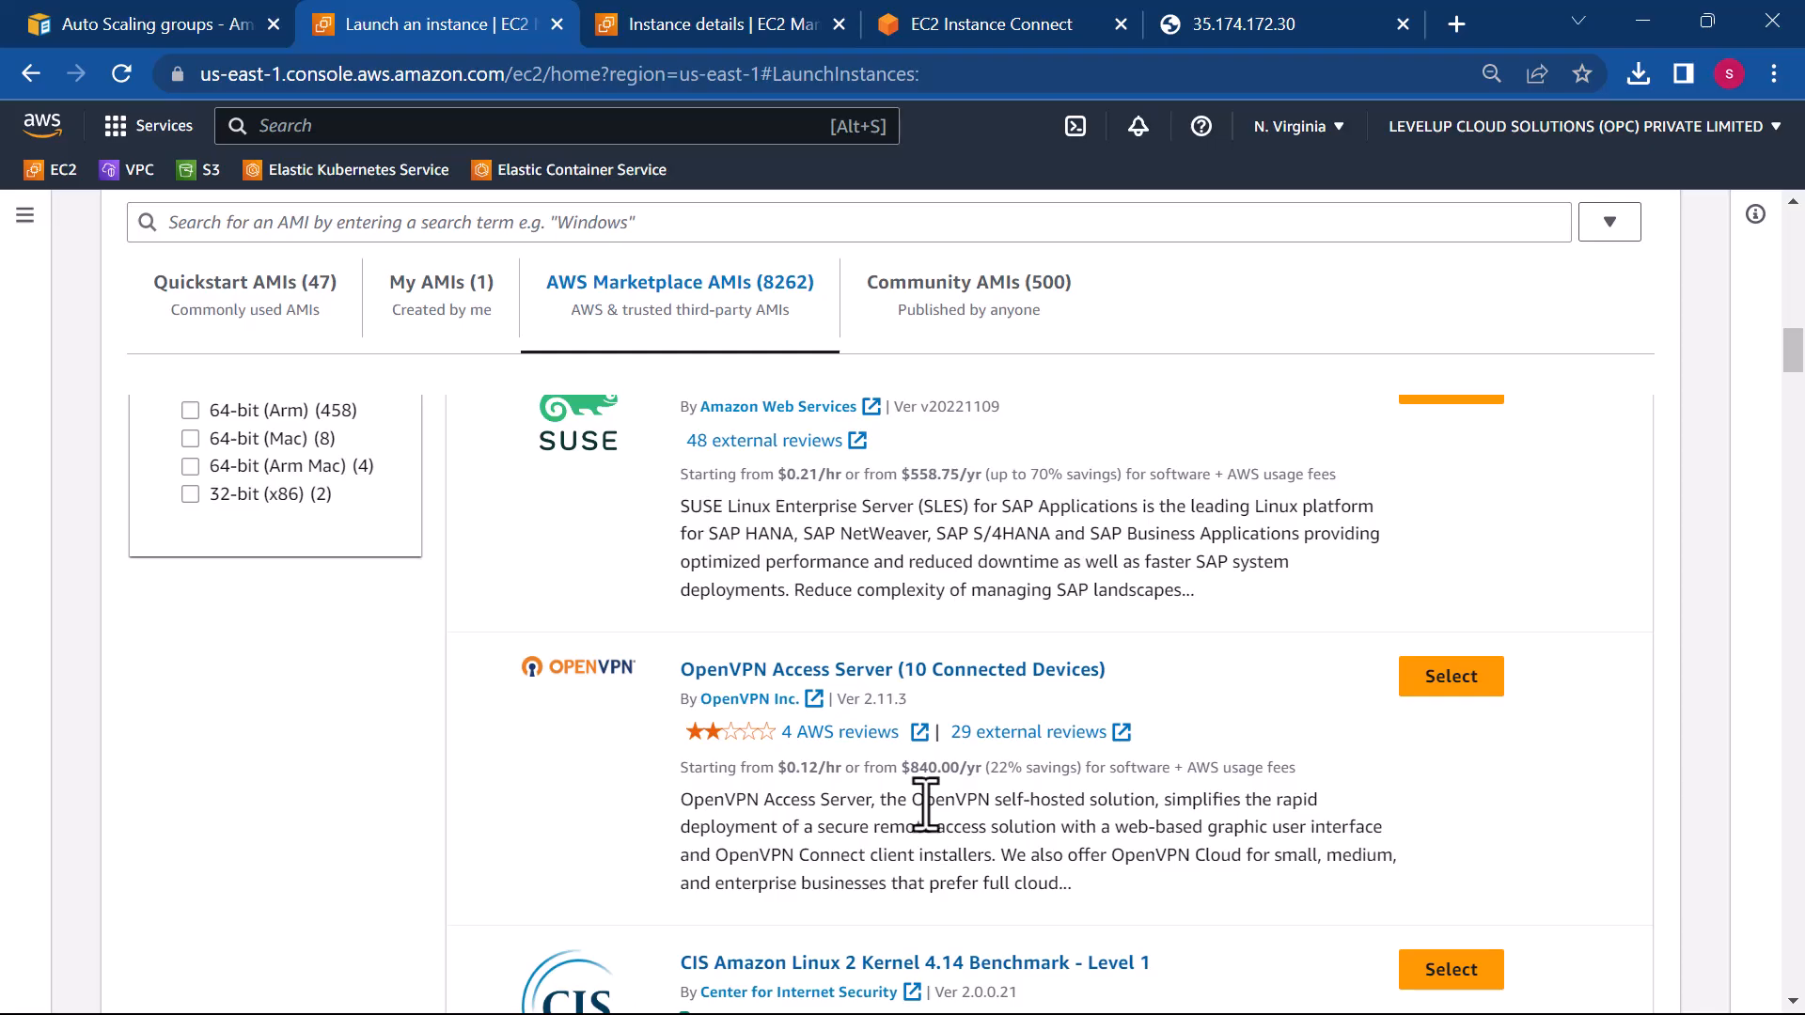
{"action": "scroll", "coordinate": [926, 804], "scroll_direction": "up", "scroll_amount": 15}
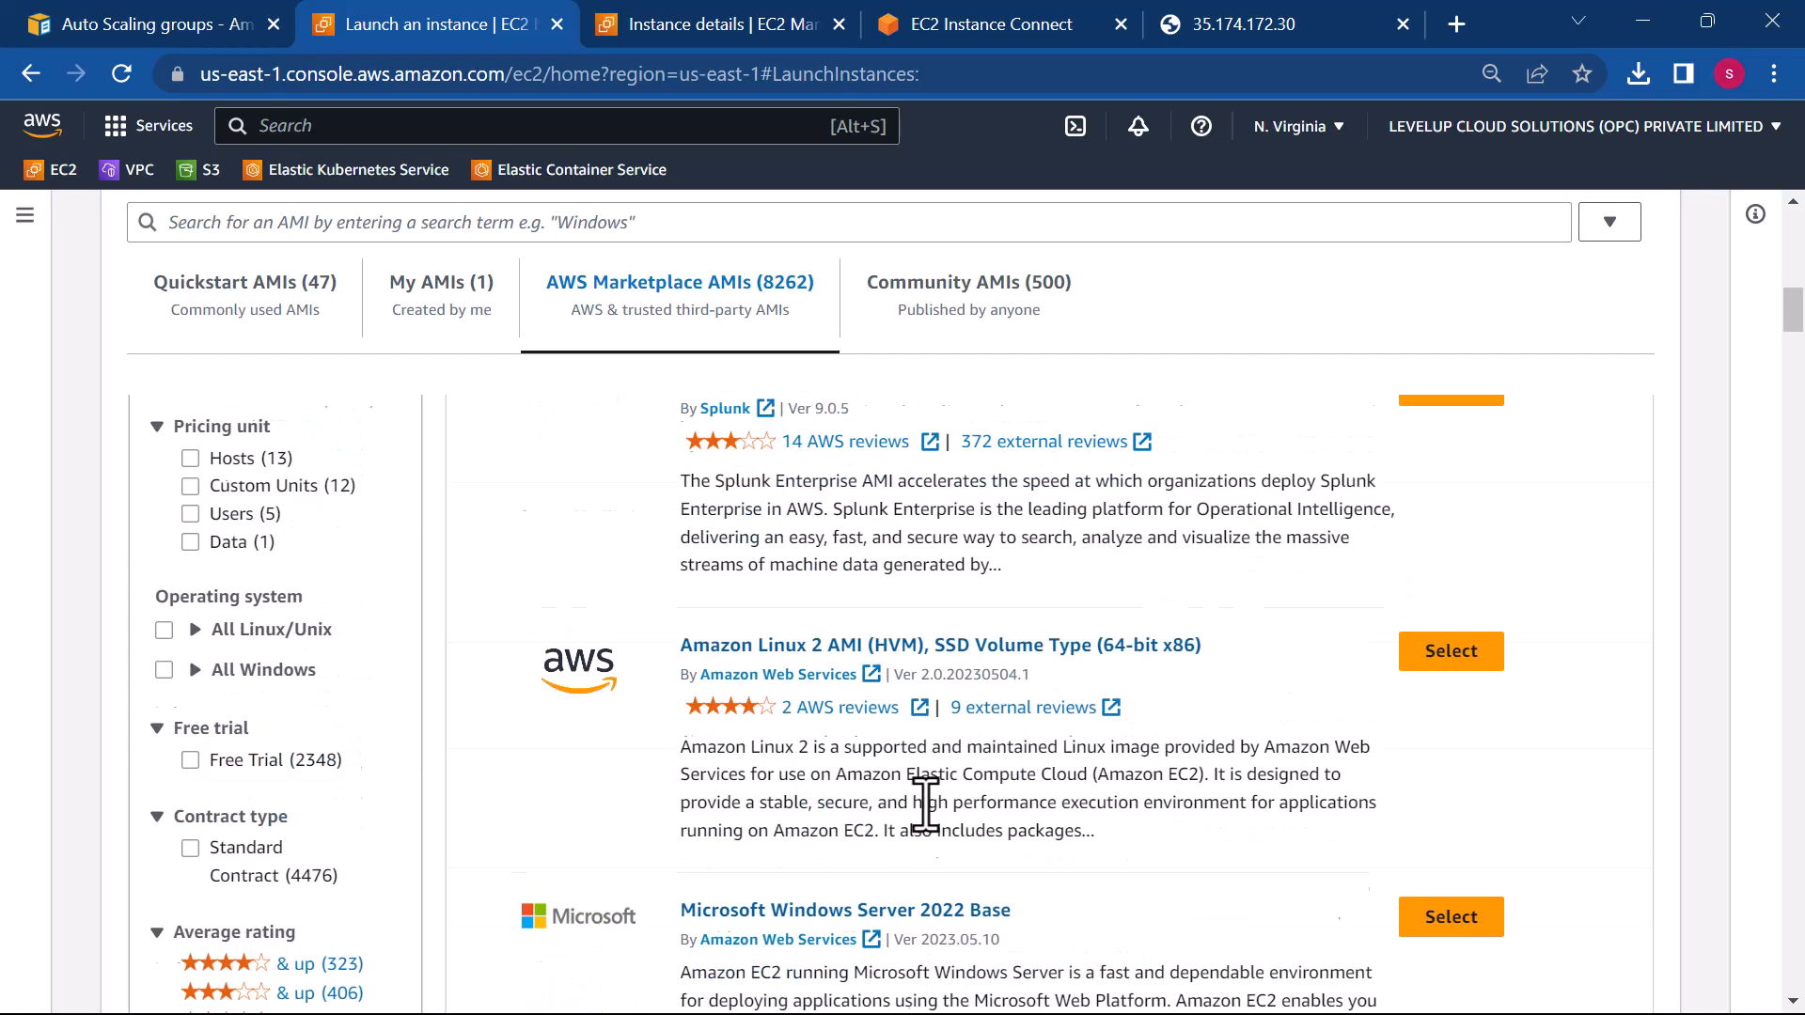
{"action": "left_click", "coordinate": [440, 283]}
{"action": "scroll", "coordinate": [679, 876], "scroll_direction": "down", "scroll_amount": 1}
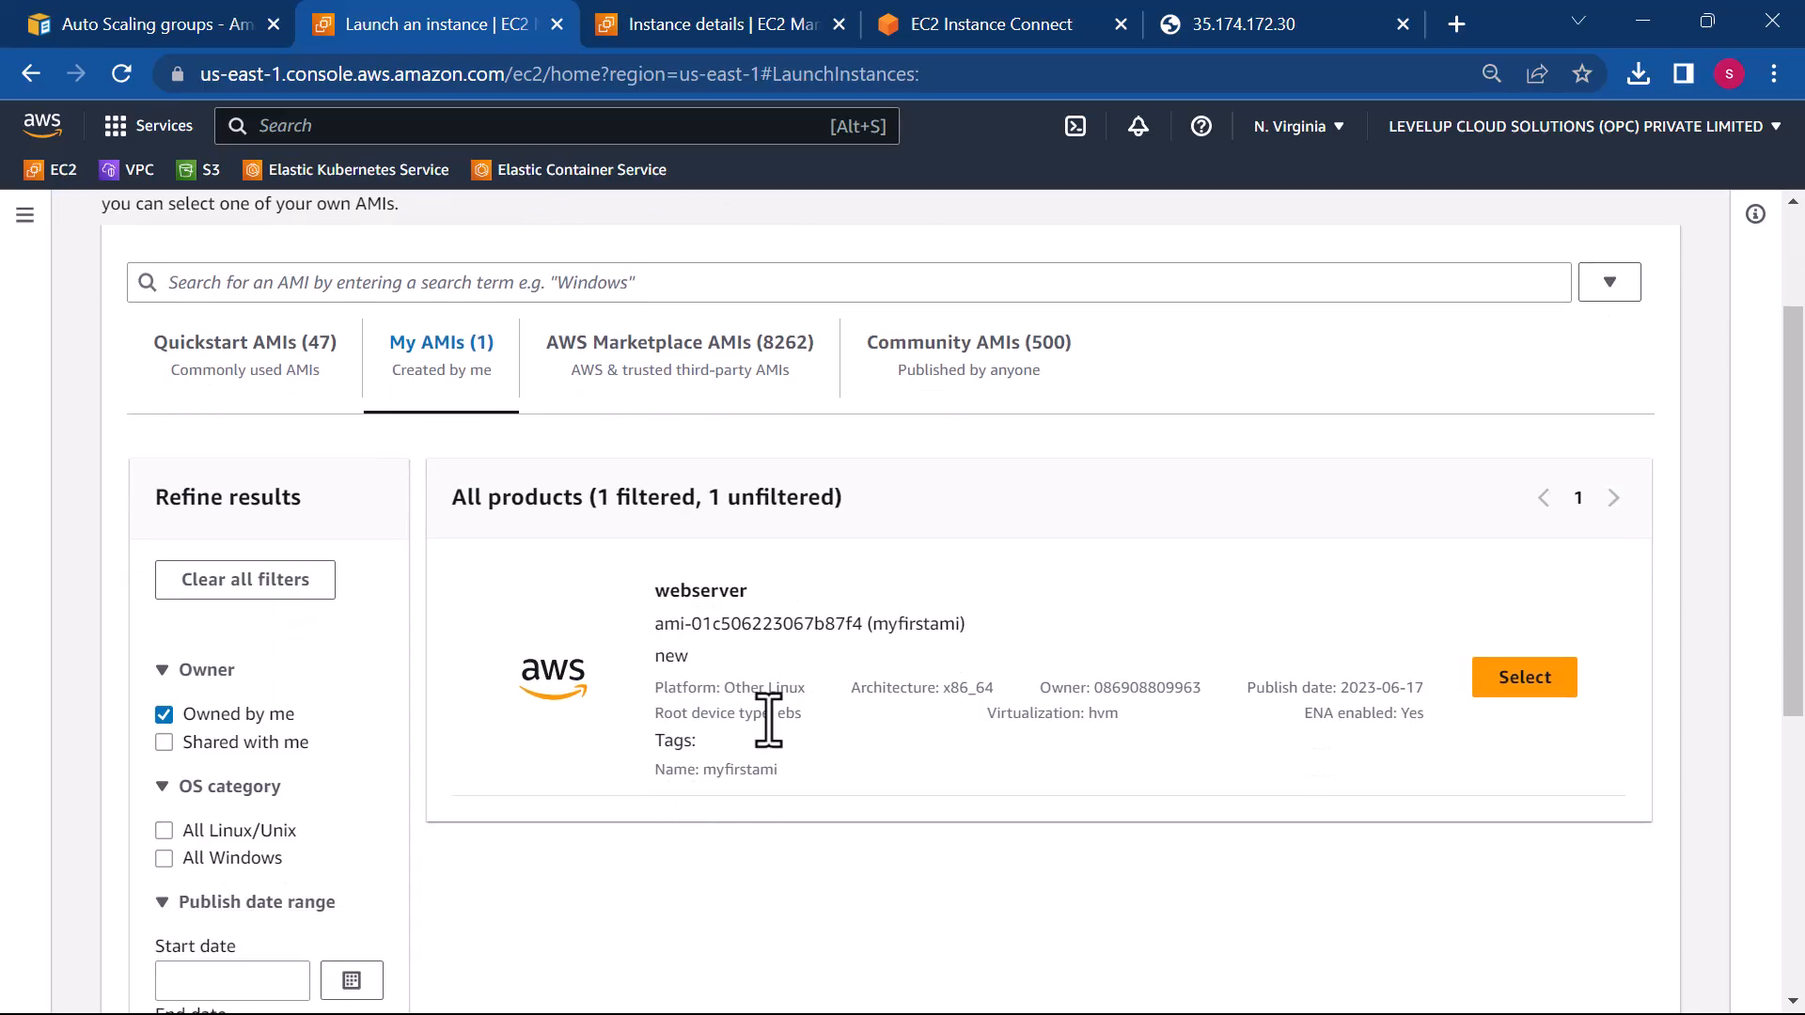
{"action": "scroll", "coordinate": [769, 720], "scroll_direction": "up", "scroll_amount": 2}
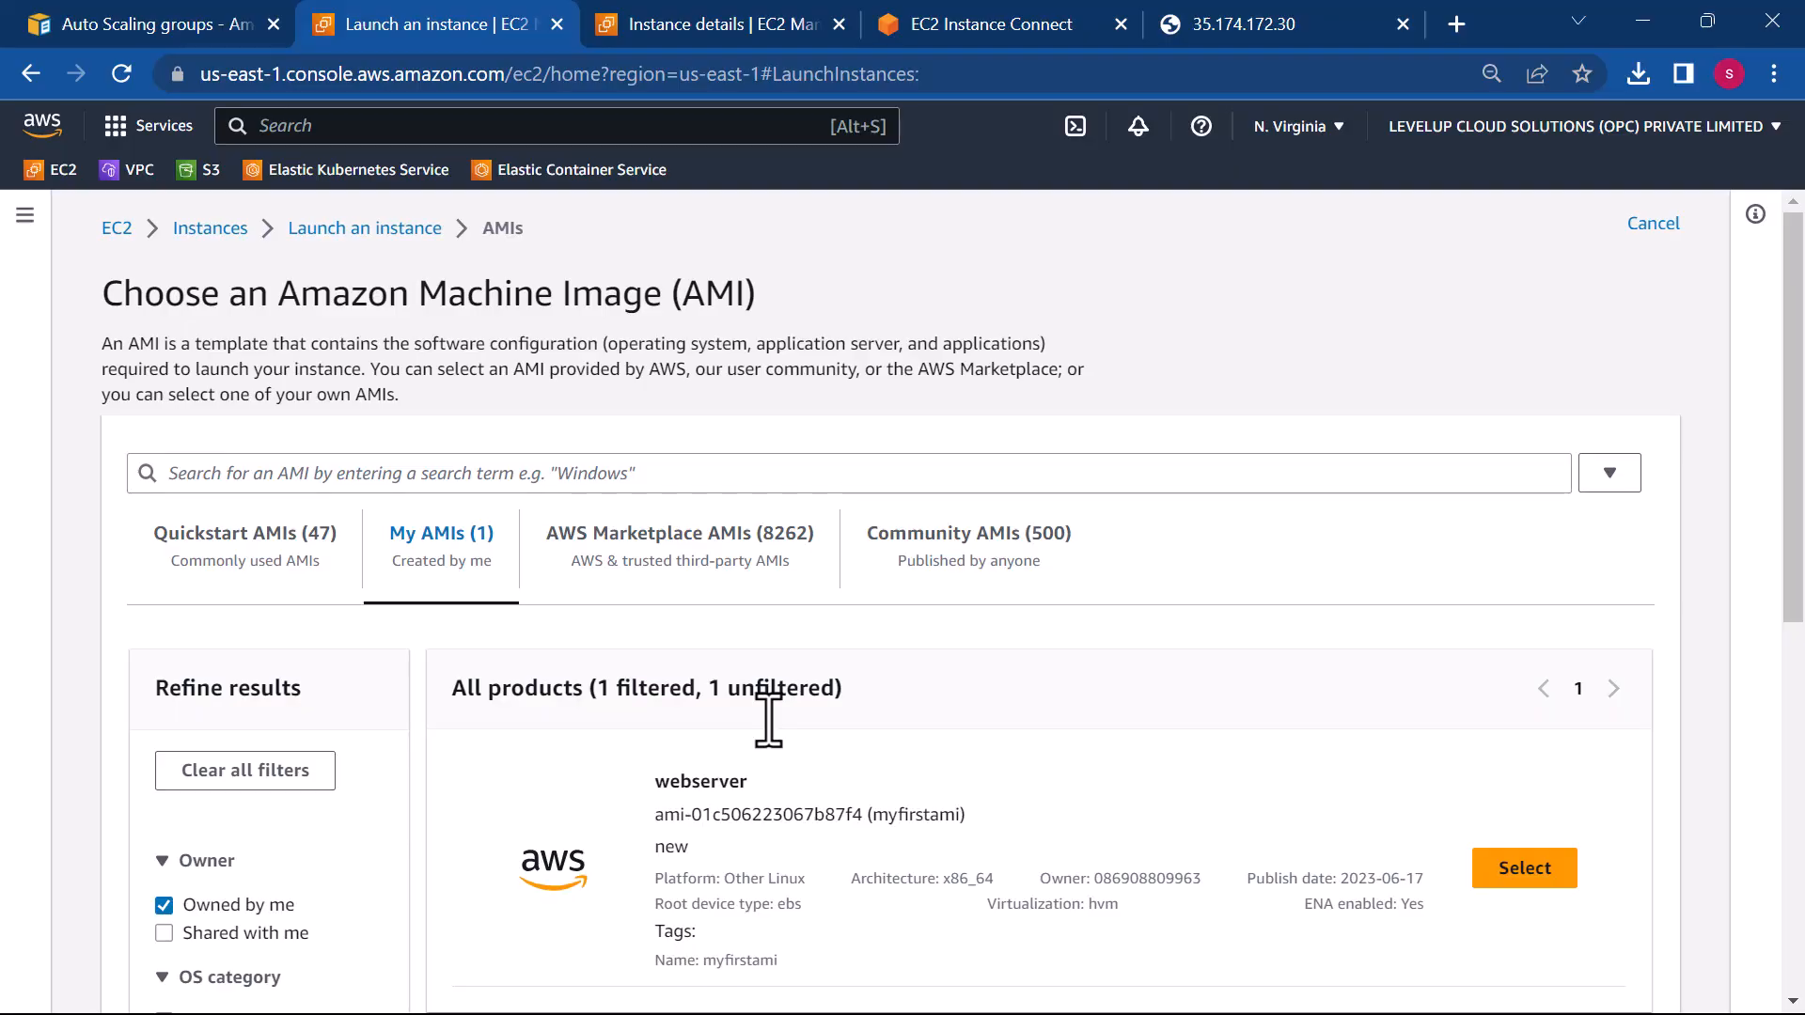
{"action": "left_click", "coordinate": [1528, 860]}
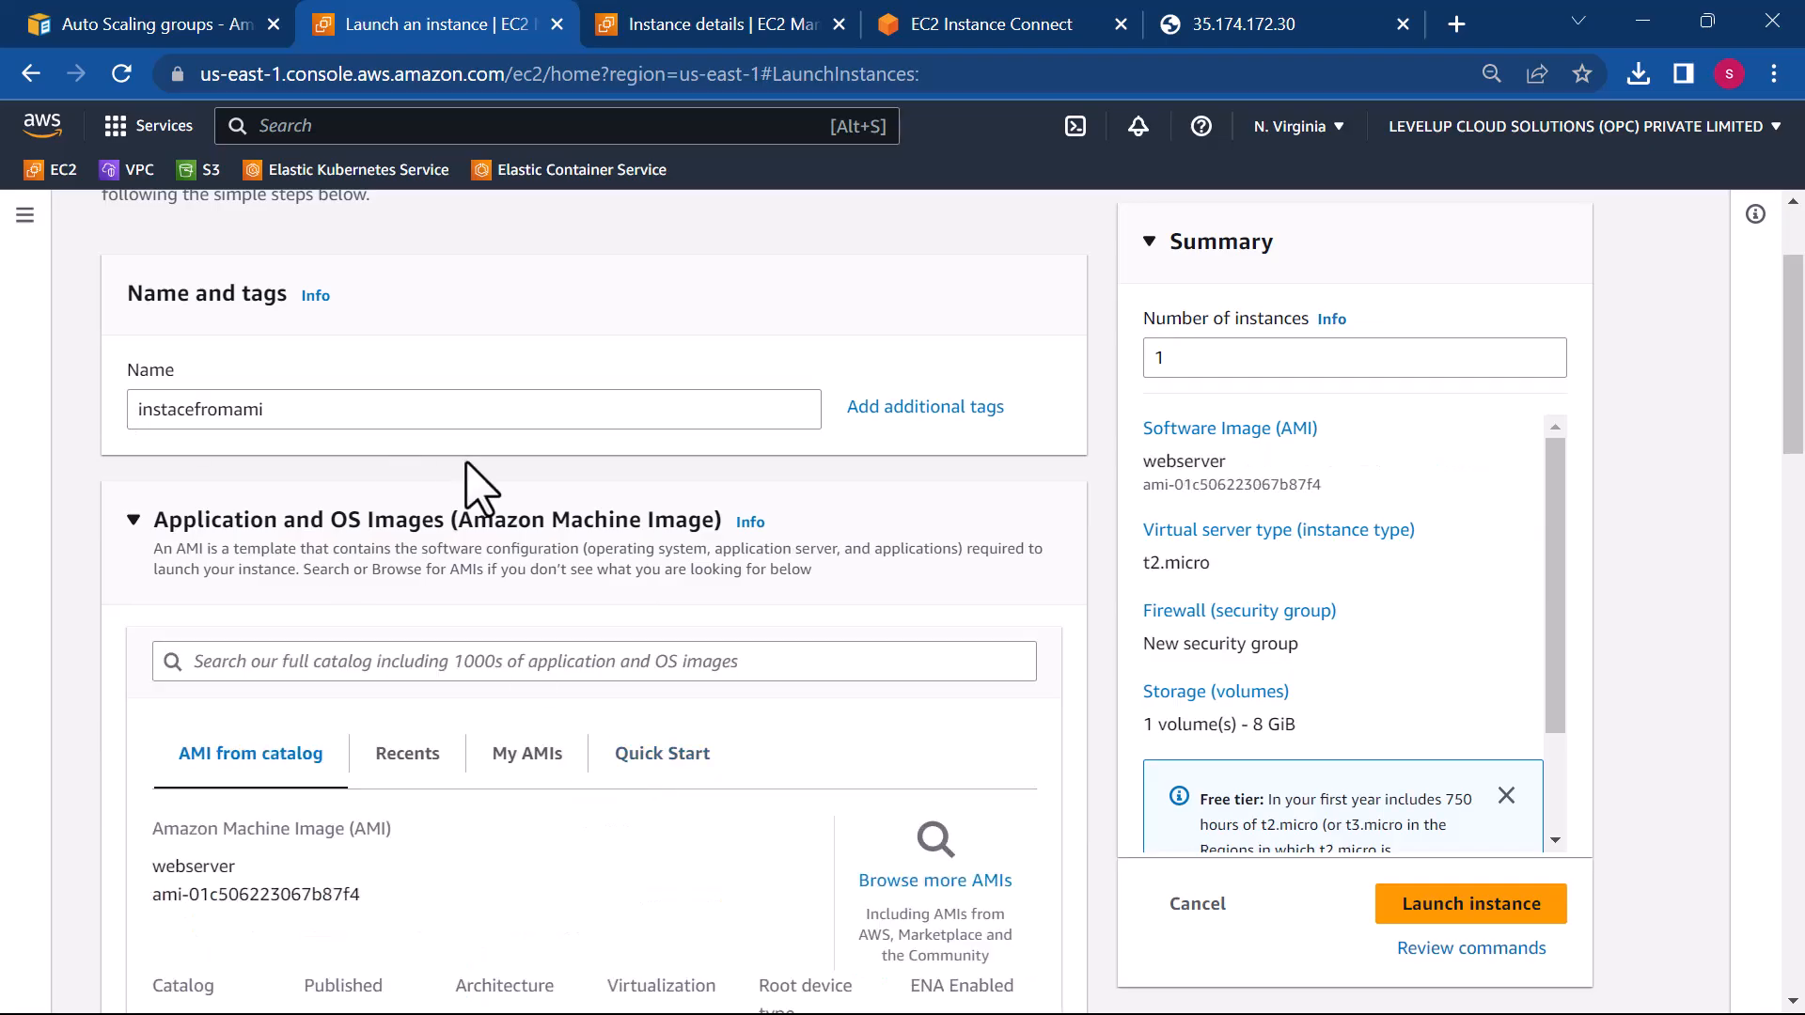
- Review the chosen image and instance type, and set the key pair option to proceed without a key pair
{"action": "scroll", "coordinate": [478, 481], "scroll_direction": "down", "scroll_amount": 1}
{"action": "scroll", "coordinate": [478, 481], "scroll_direction": "down", "scroll_amount": 3}
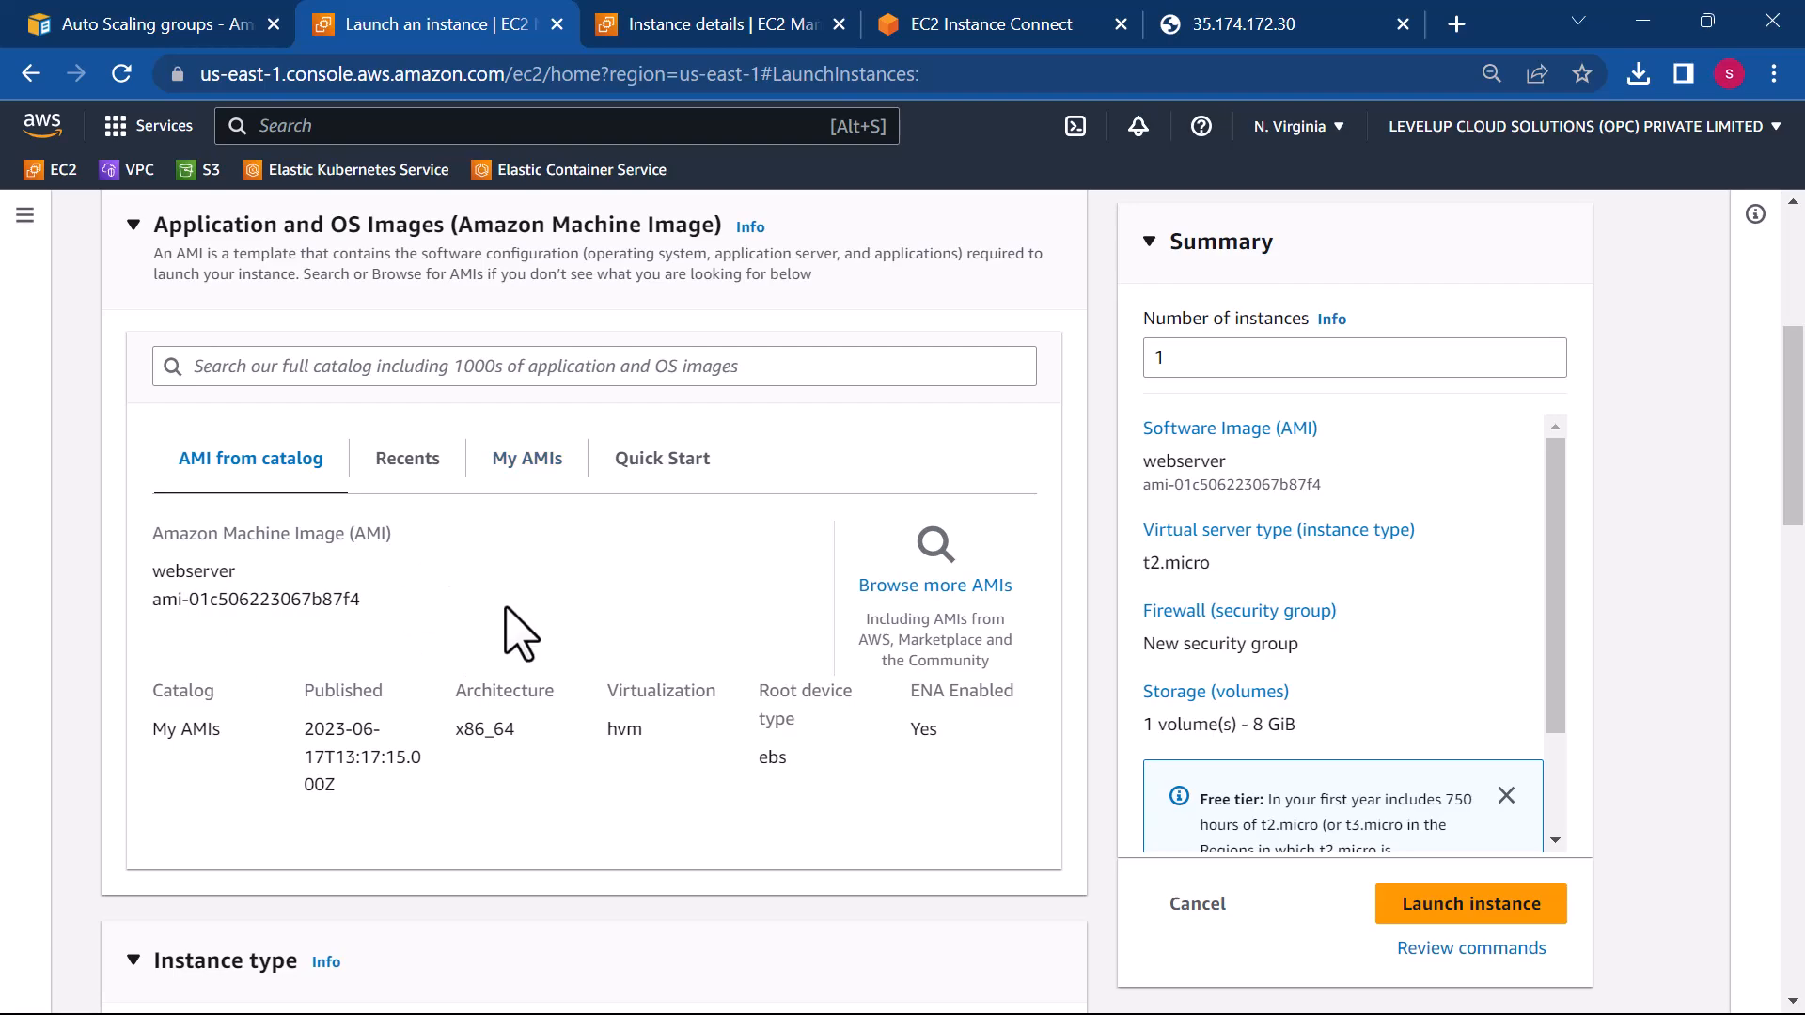
{"action": "scroll", "coordinate": [700, 658], "scroll_direction": "down", "scroll_amount": 2}
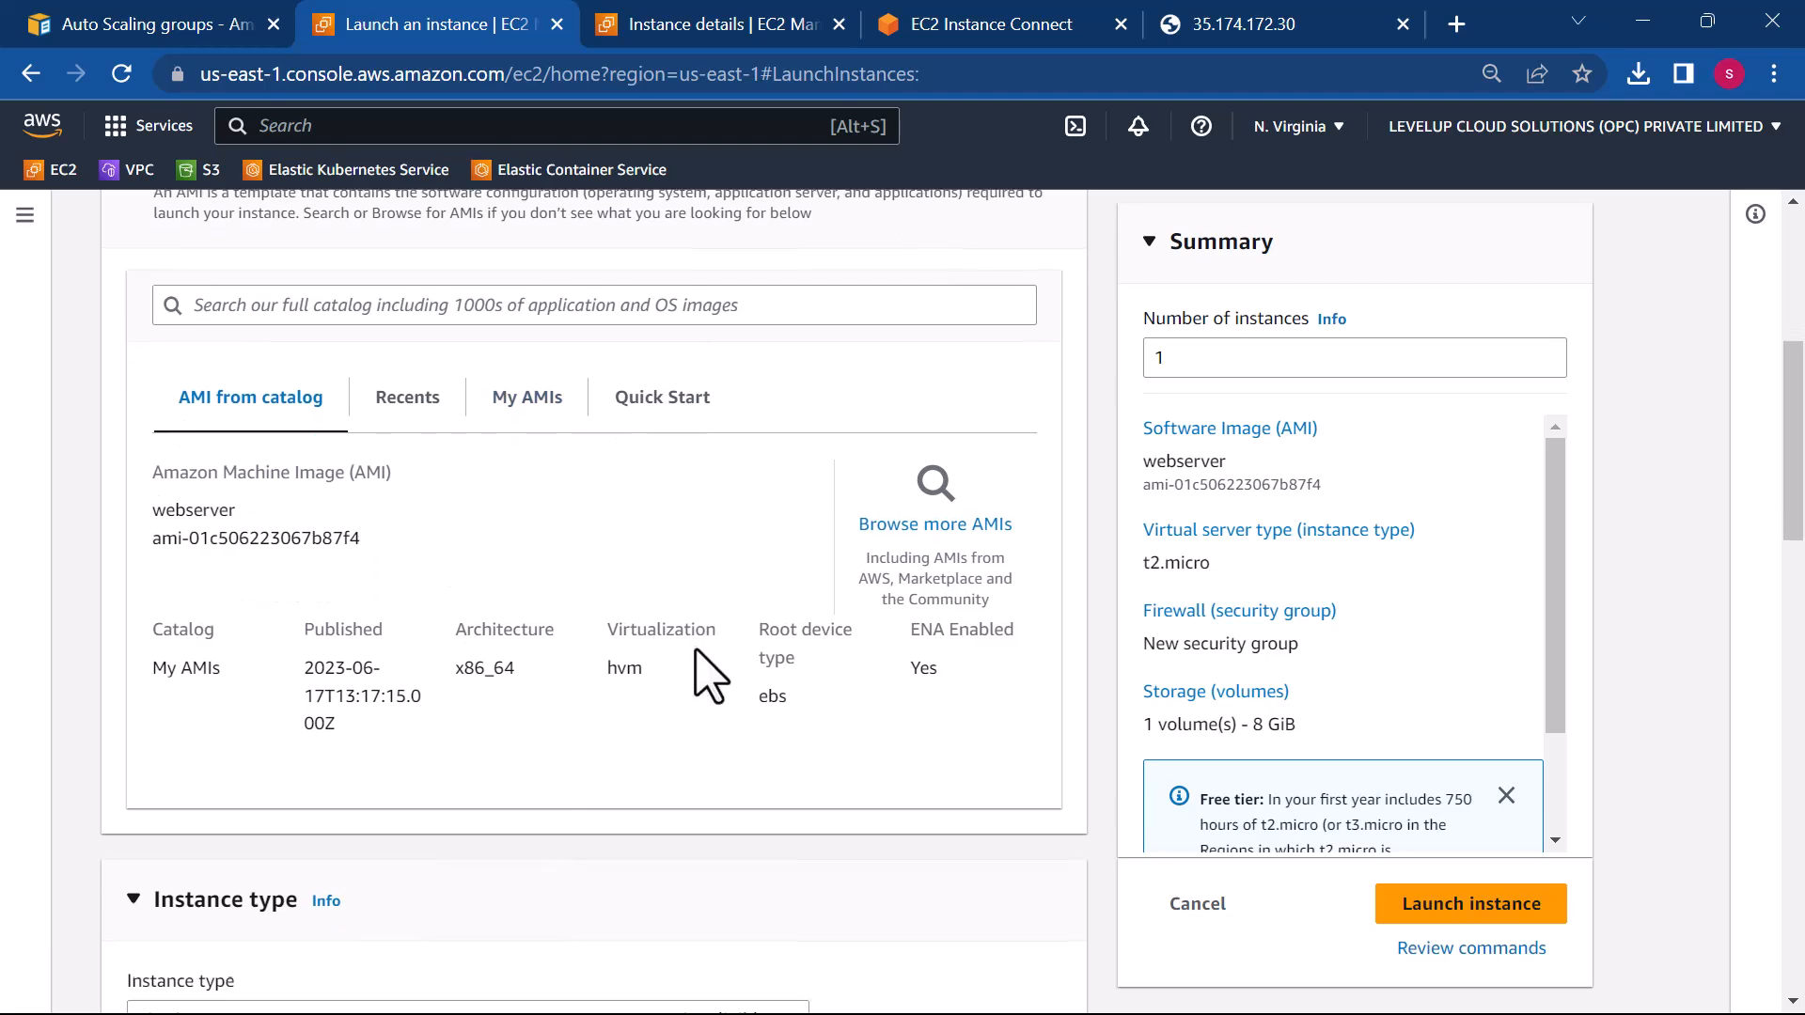
{"action": "scroll", "coordinate": [522, 602], "scroll_direction": "down", "scroll_amount": 2}
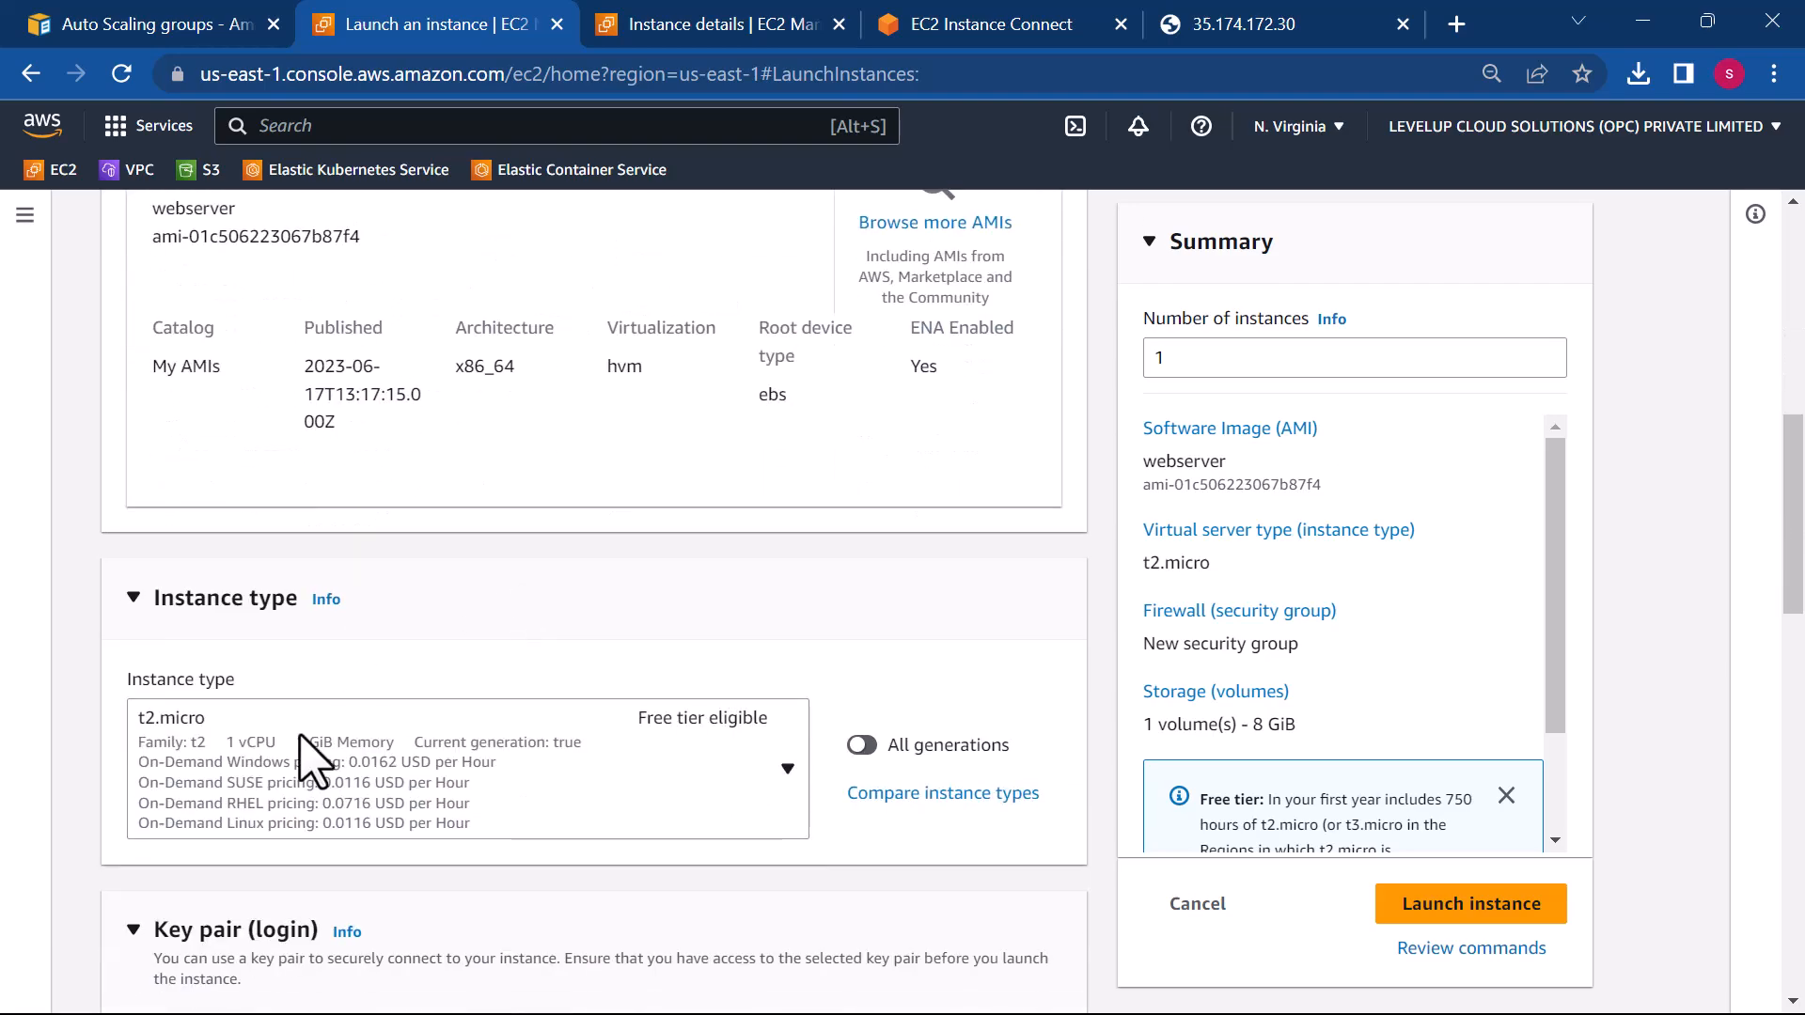
{"action": "scroll", "coordinate": [611, 799], "scroll_direction": "down", "scroll_amount": 3}
{"action": "left_click", "coordinate": [553, 810]}
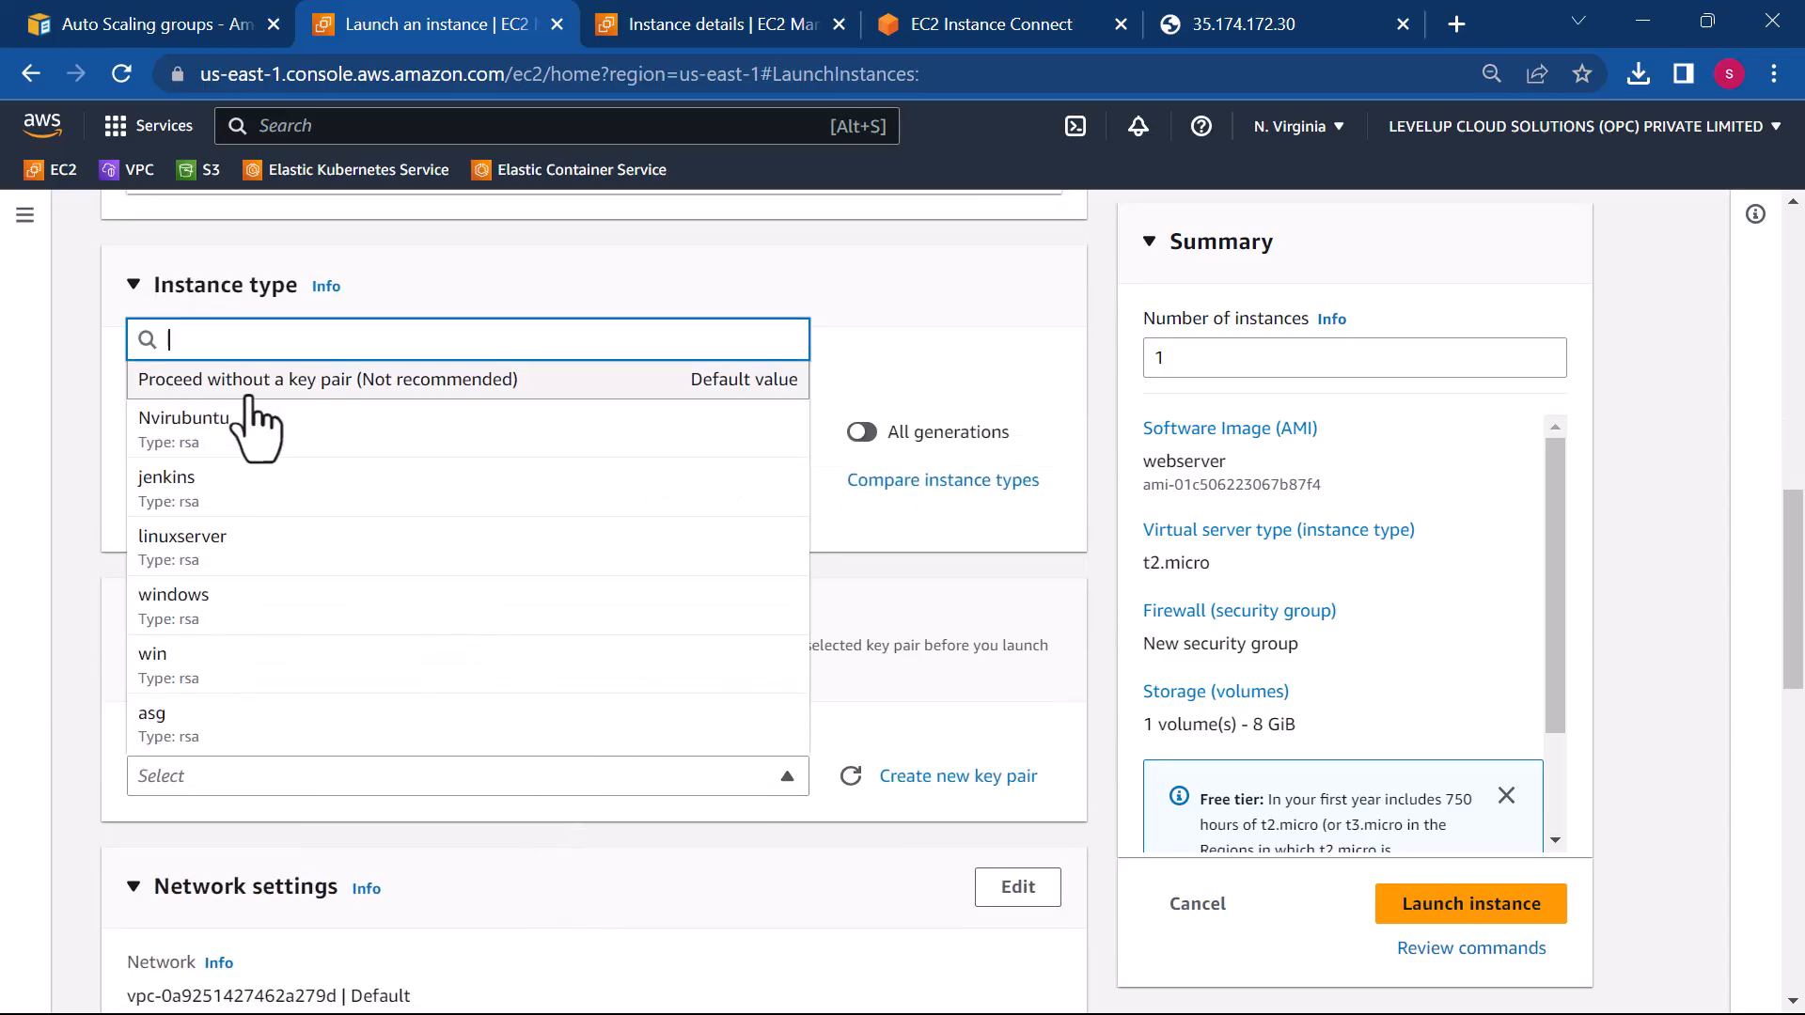
{"action": "left_click", "coordinate": [250, 390]}
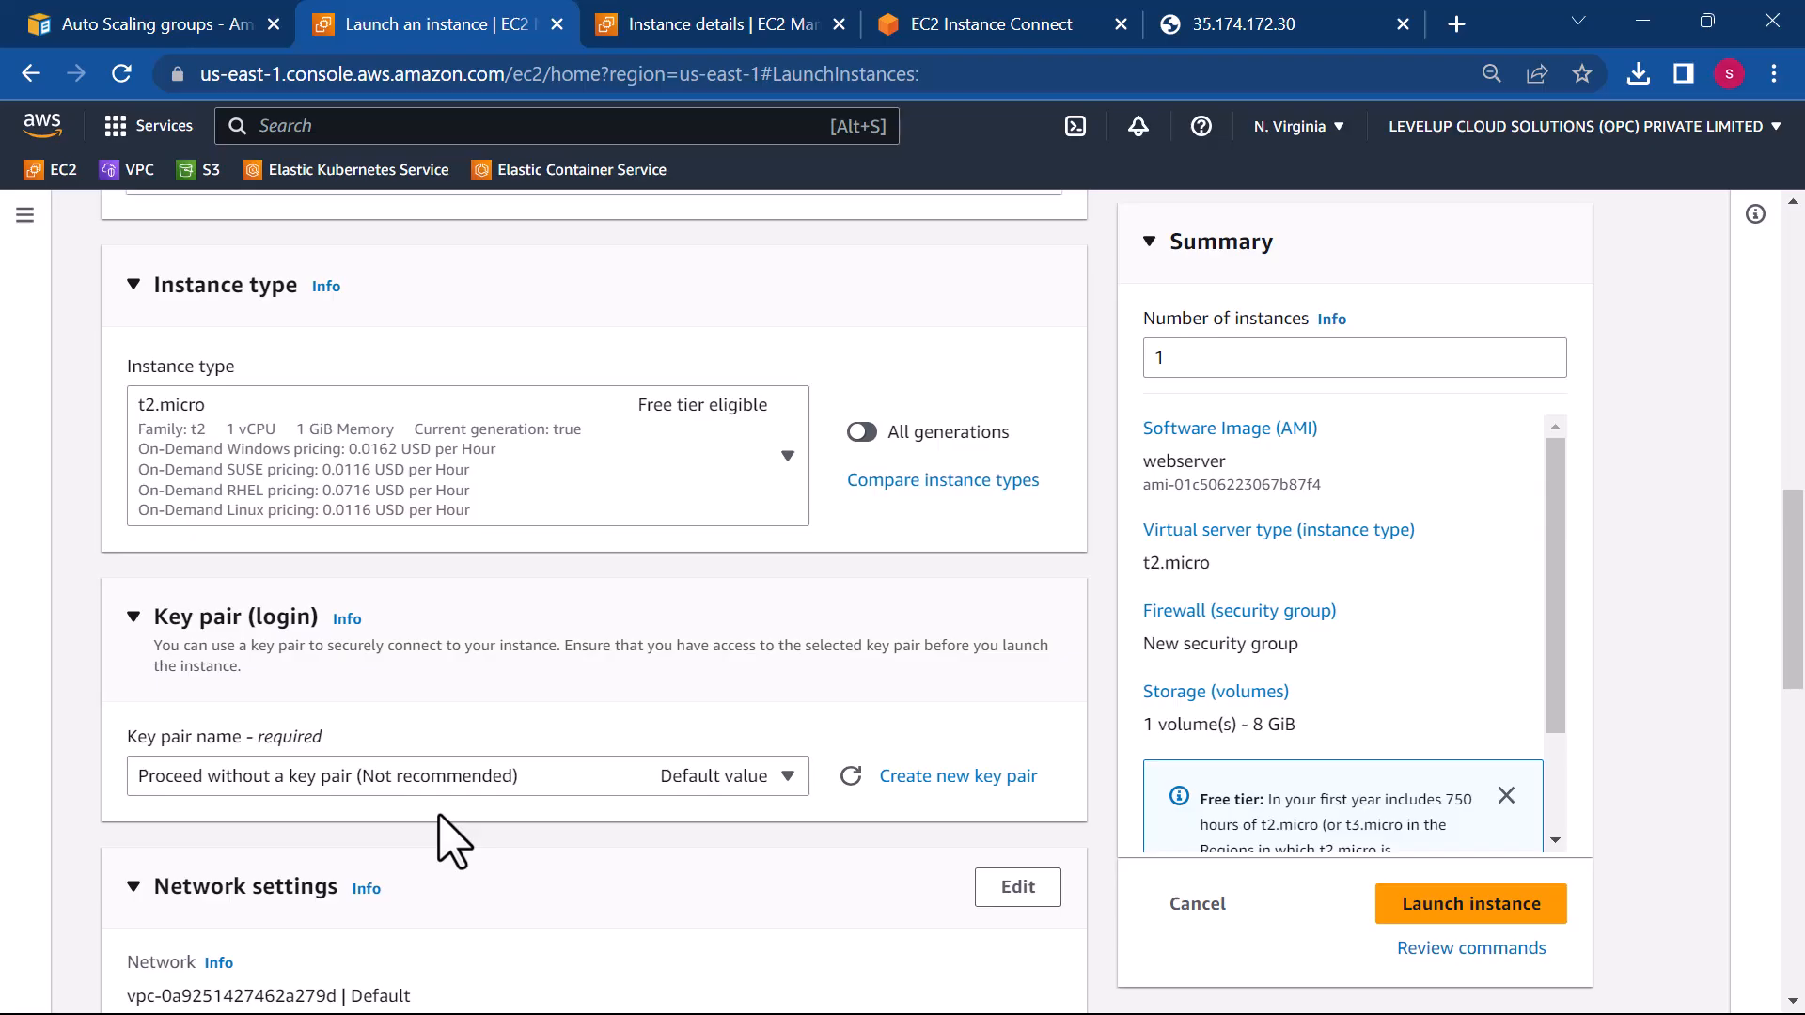
- Allow HTTPS and HTTP traffic from the internet in the new security group and launch the instance
{"action": "scroll", "coordinate": [452, 840], "scroll_direction": "down", "scroll_amount": 1}
{"action": "scroll", "coordinate": [451, 840], "scroll_direction": "down", "scroll_amount": 5}
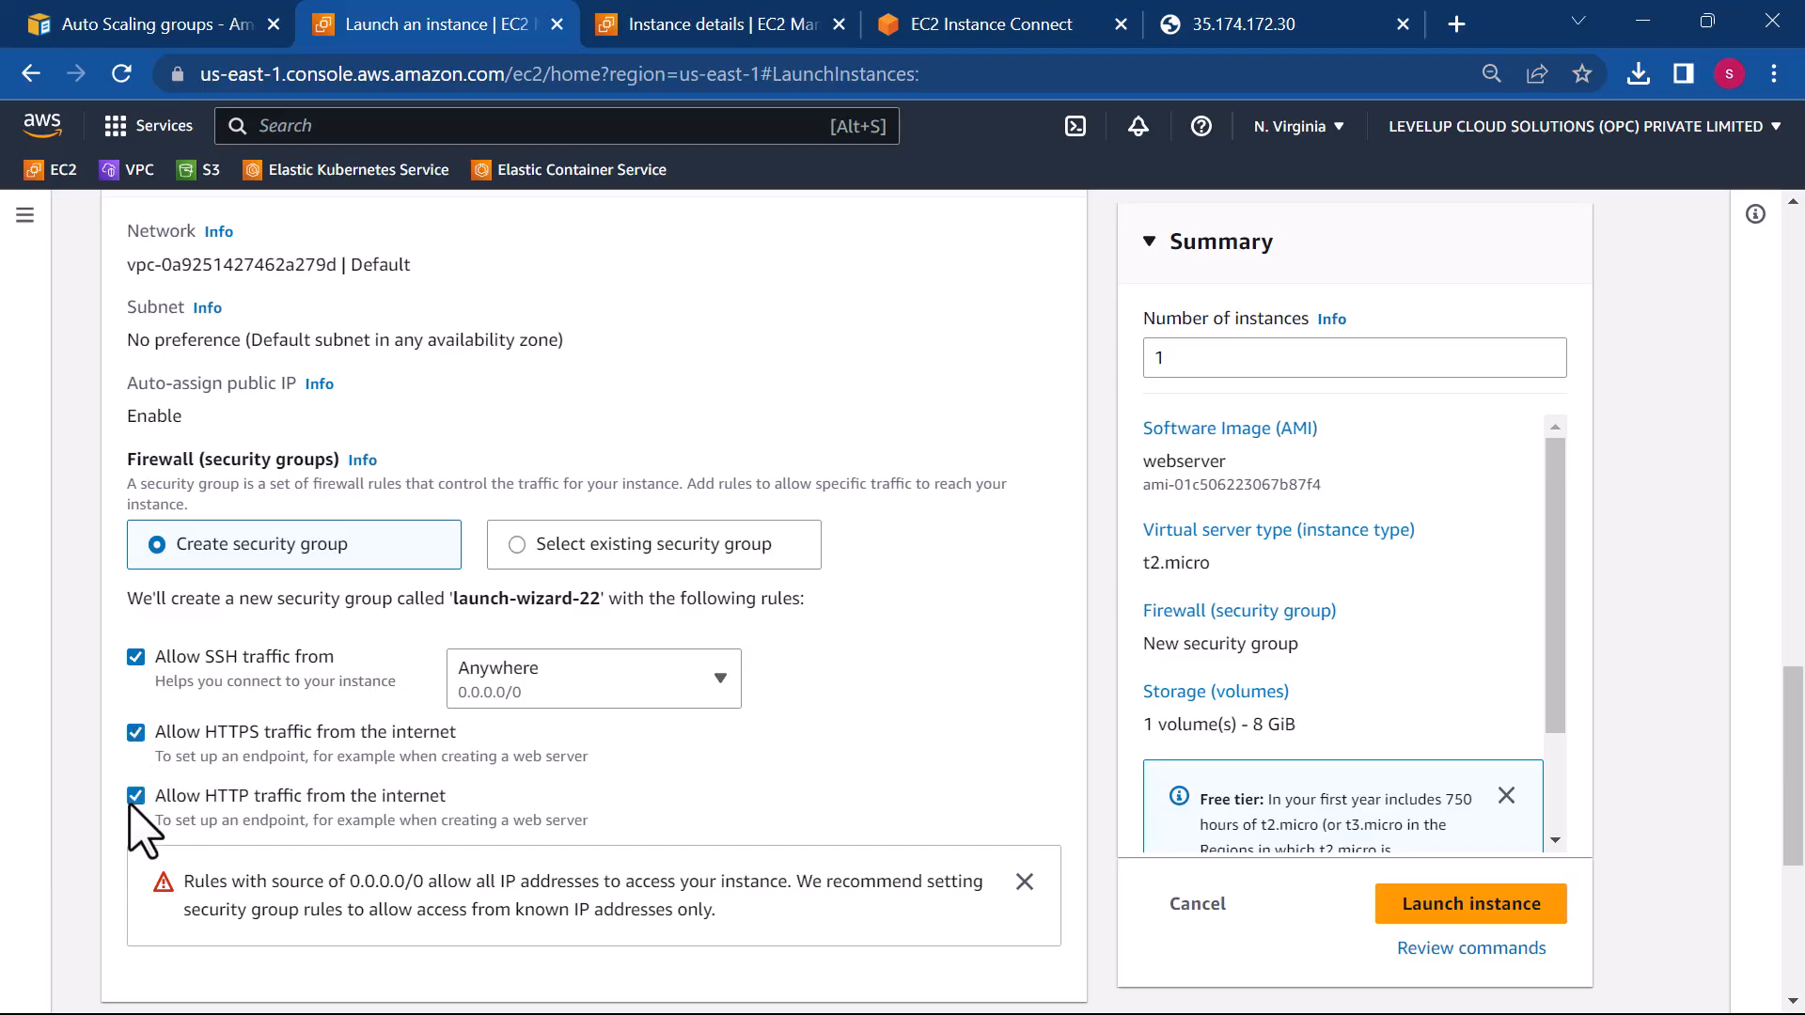
{"action": "scroll", "coordinate": [717, 793], "scroll_direction": "up", "scroll_amount": 11}
{"action": "scroll", "coordinate": [717, 793], "scroll_direction": "down", "scroll_amount": 6}
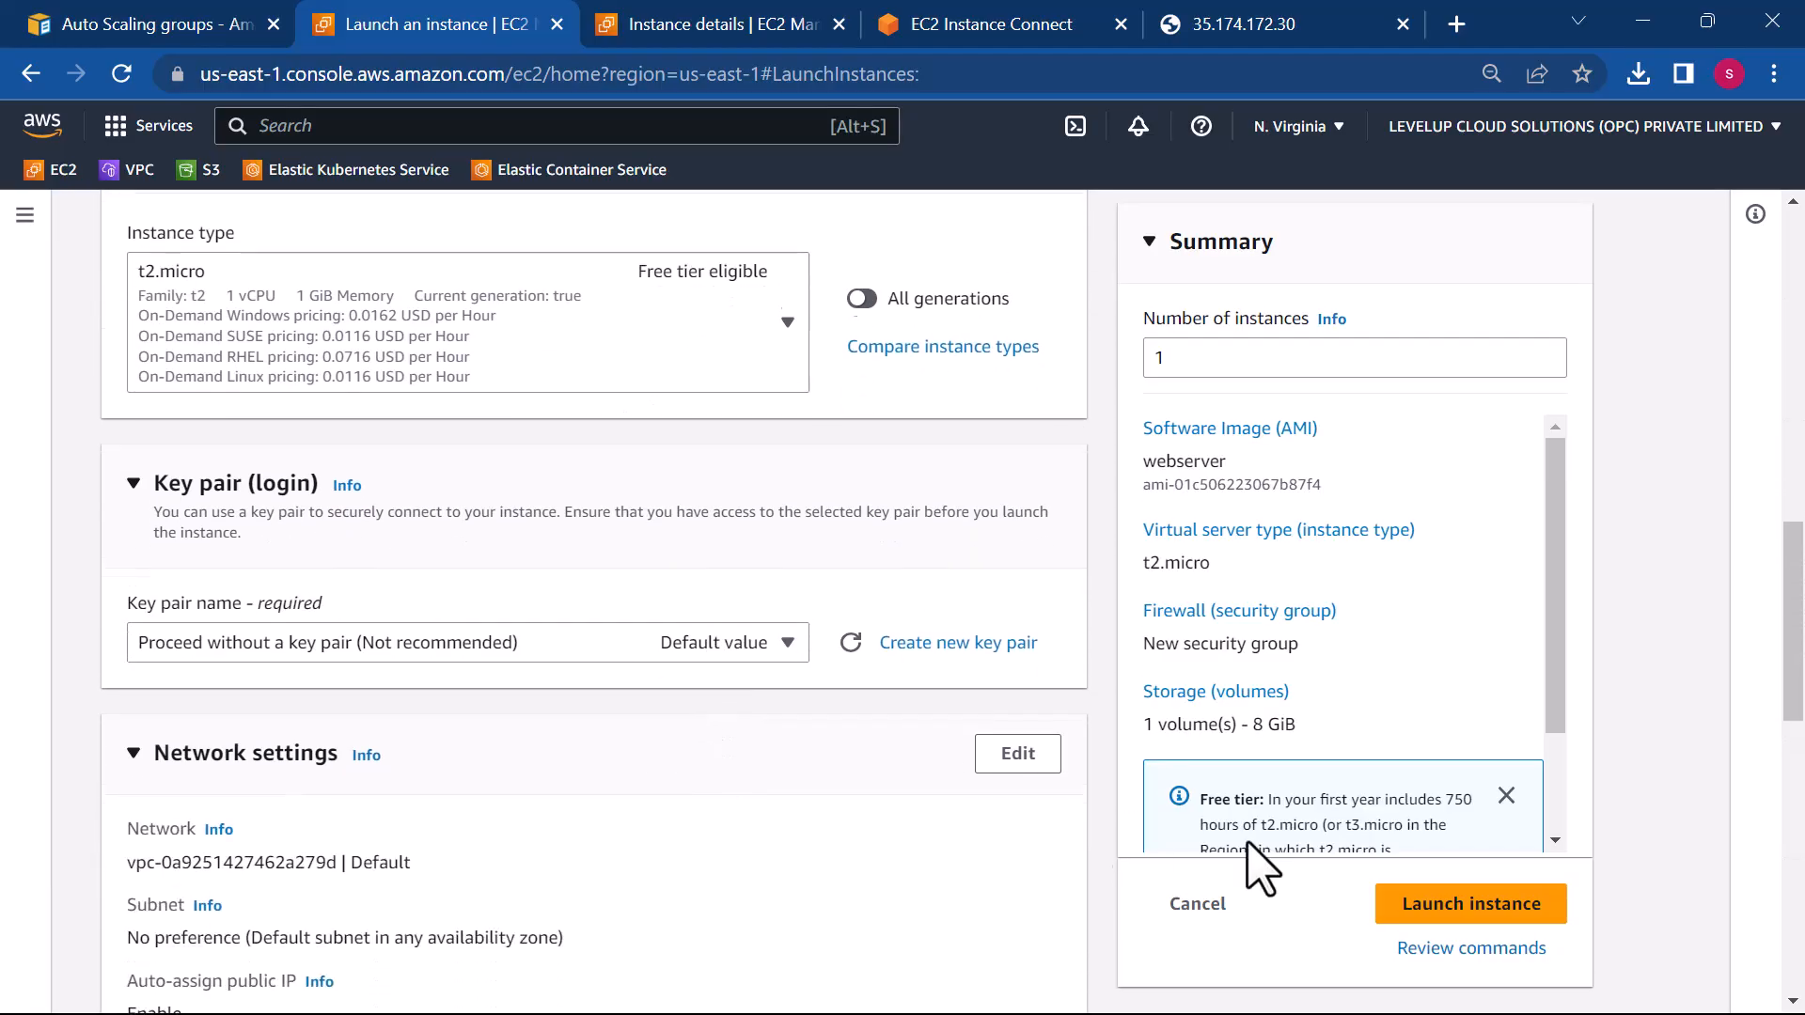
{"action": "left_click", "coordinate": [1499, 910]}
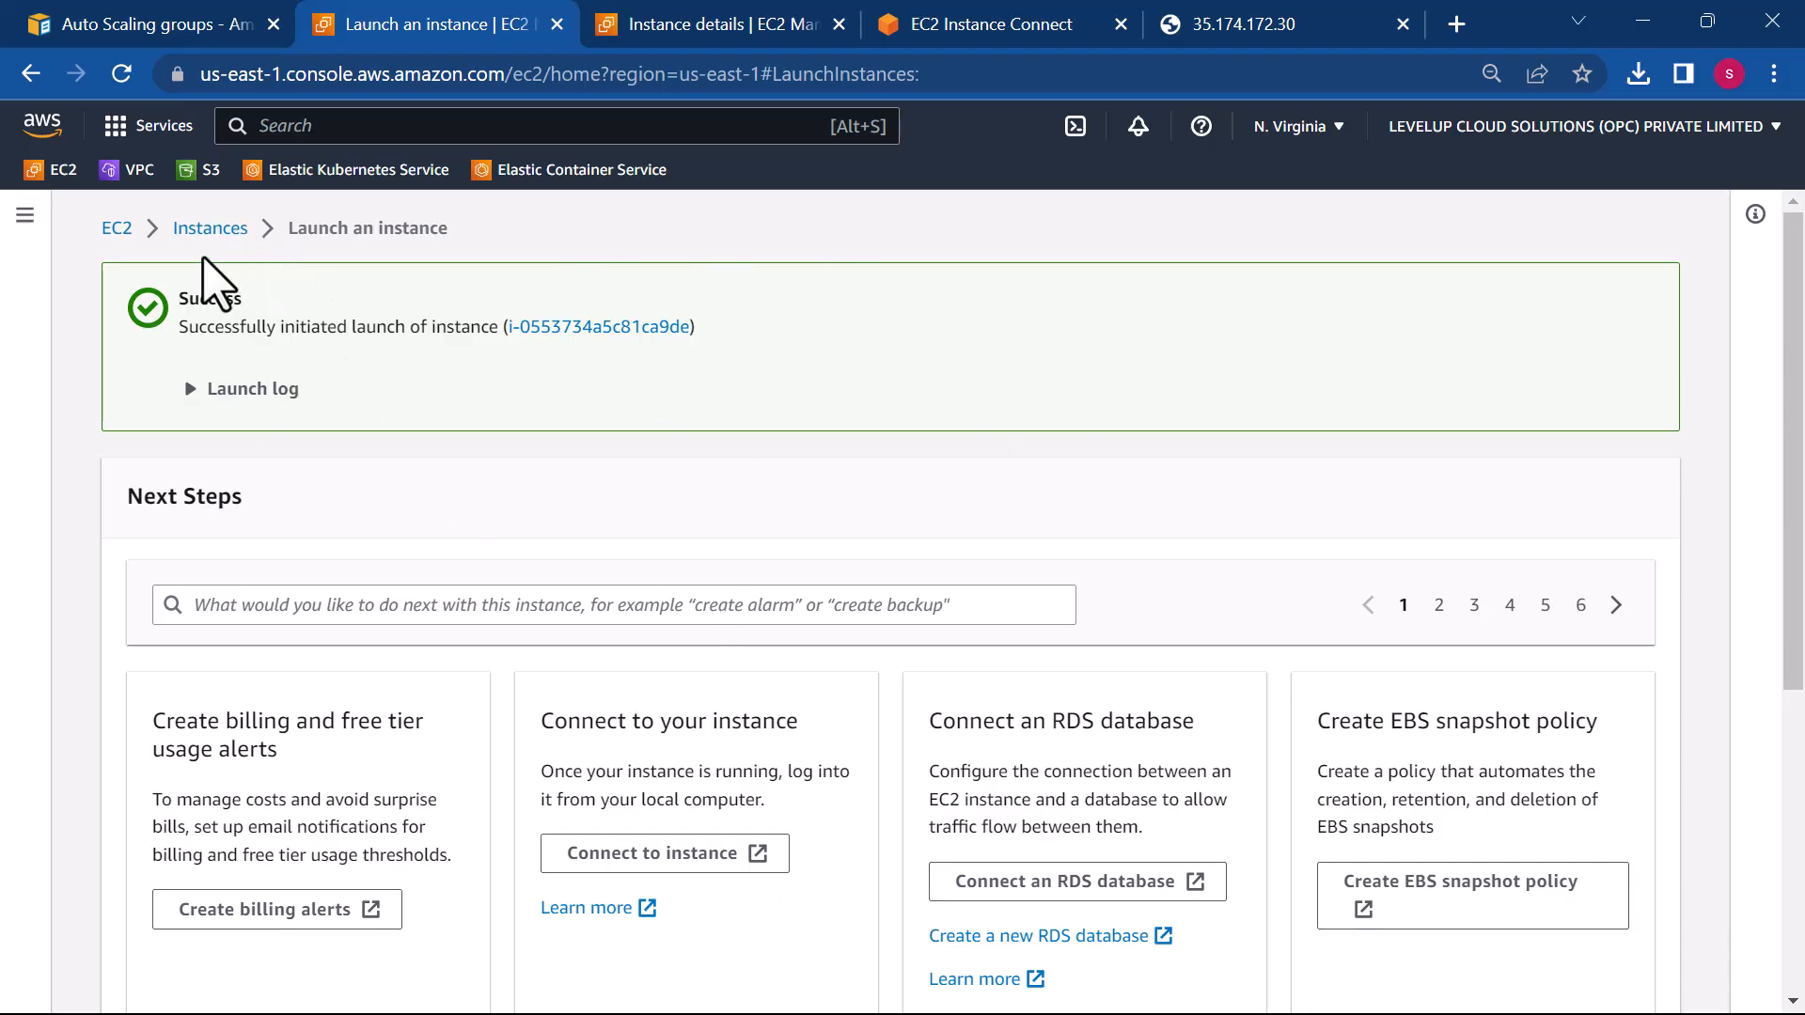
- Review the original server's web page and its terminal session, and return to the launch confirmation
{"action": "left_click", "coordinate": [1200, 31]}
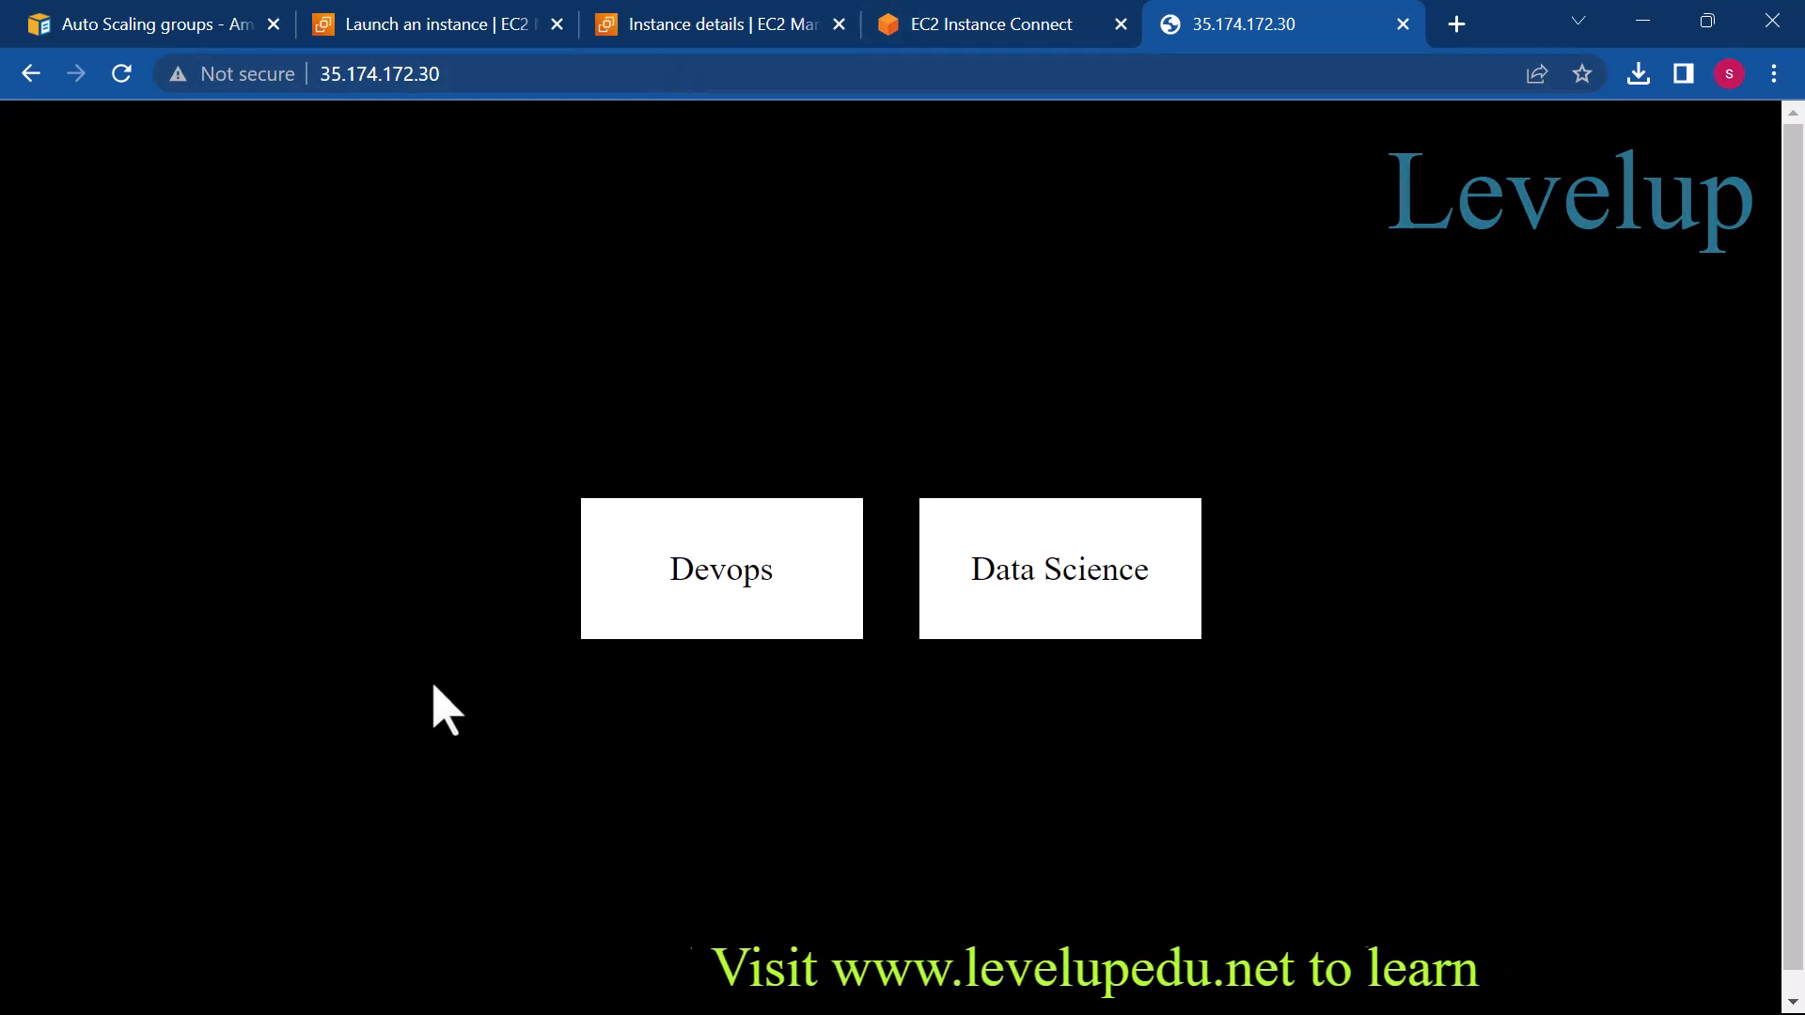
{"action": "left_click", "coordinate": [984, 28]}
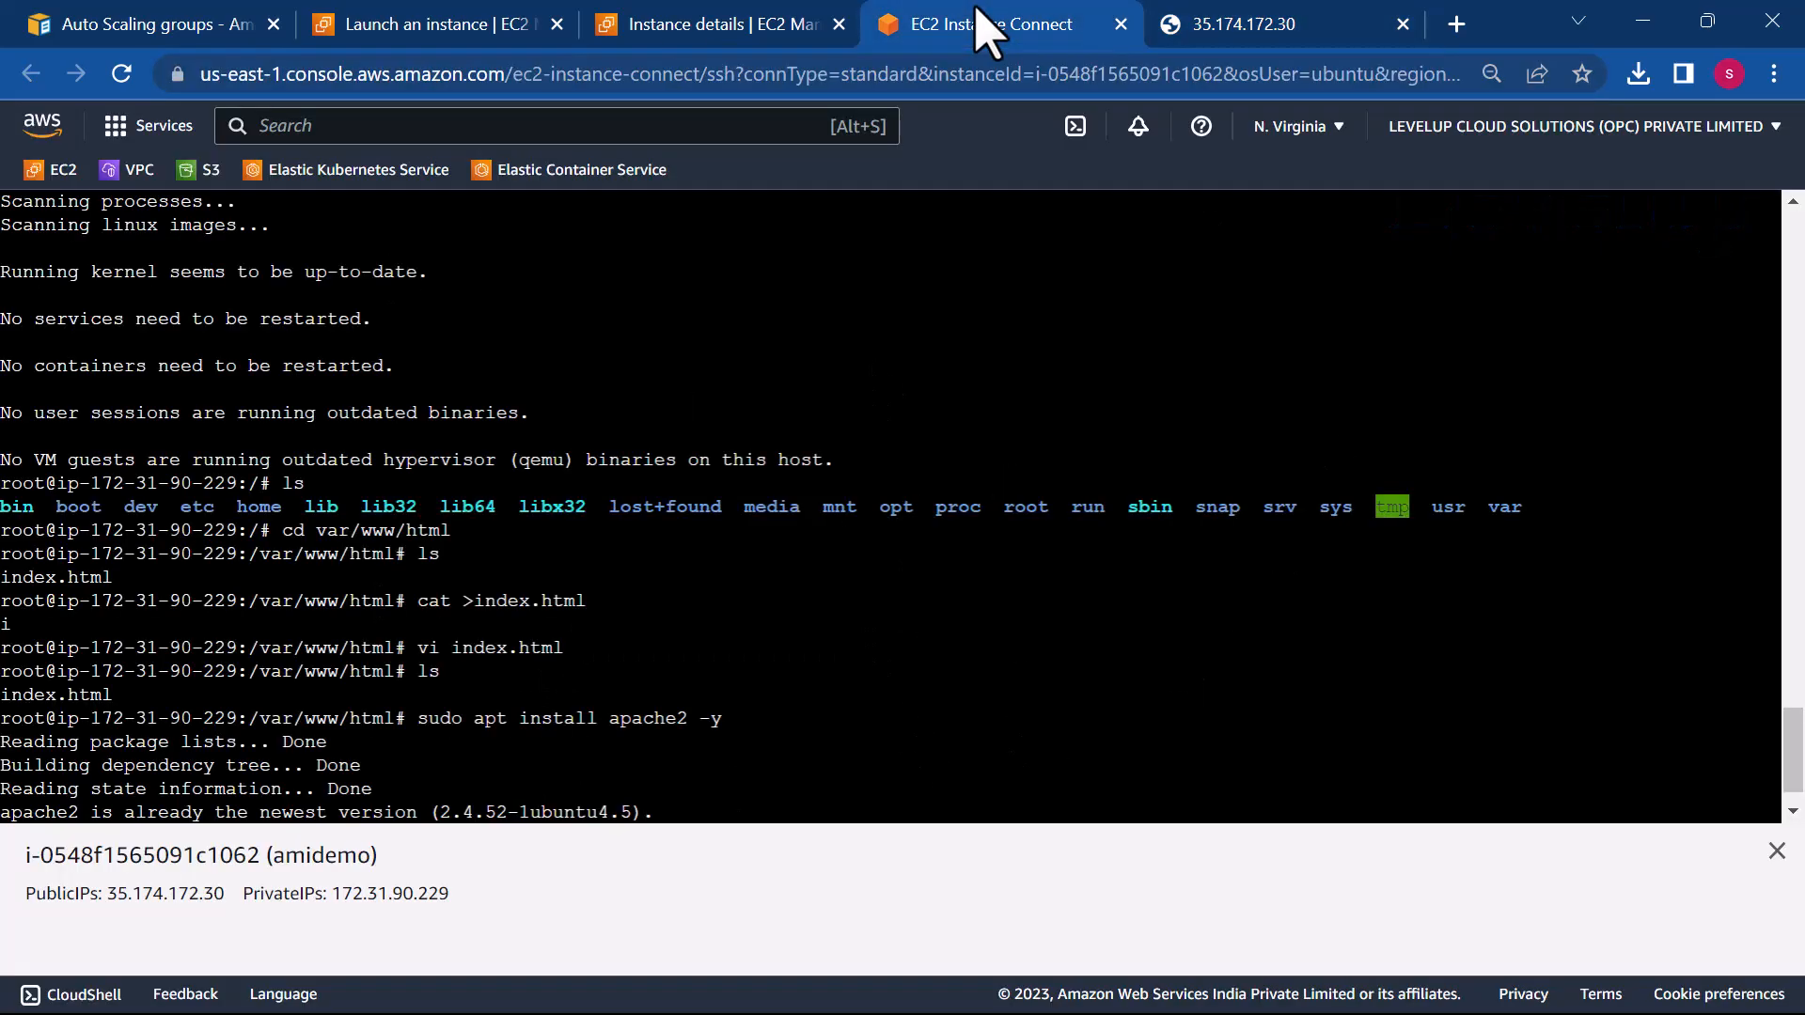
{"action": "left_click", "coordinate": [414, 28]}
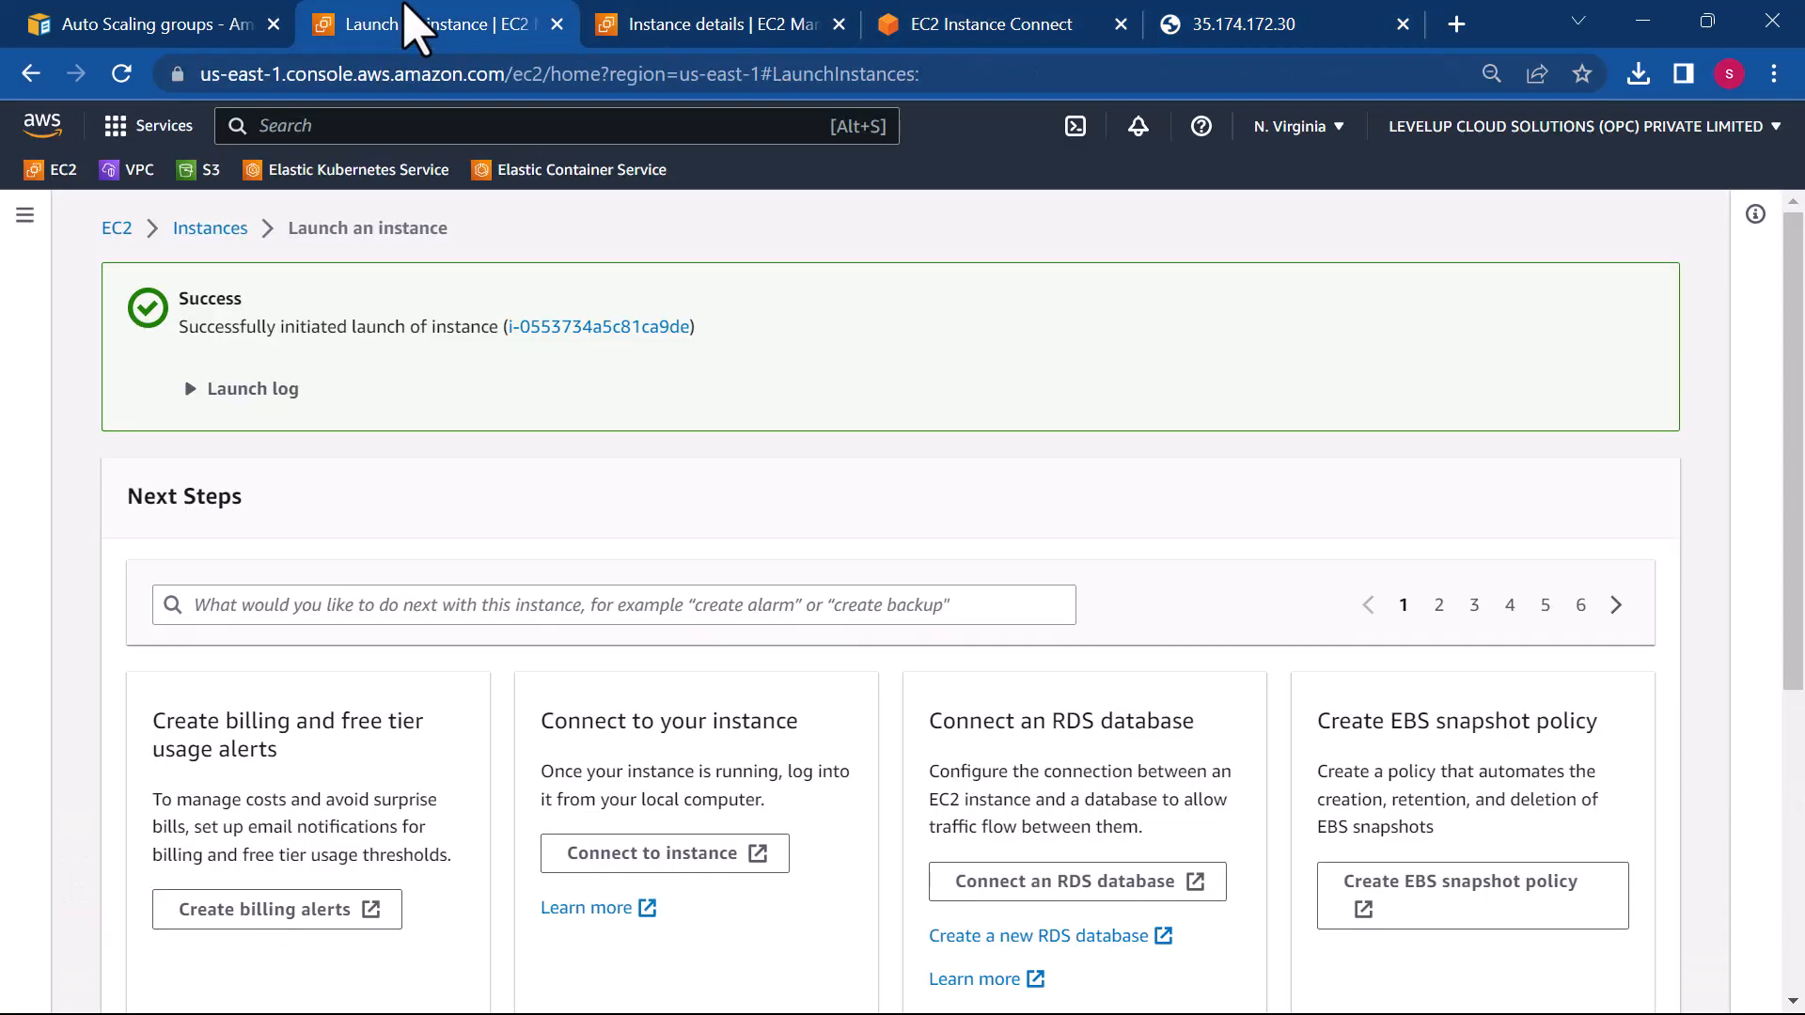
- Open the details of the instacefromami instance from the instances list and refresh them until it is running
{"action": "left_click", "coordinate": [210, 230]}
{"action": "scroll", "coordinate": [605, 564], "scroll_direction": "down", "scroll_amount": 1}
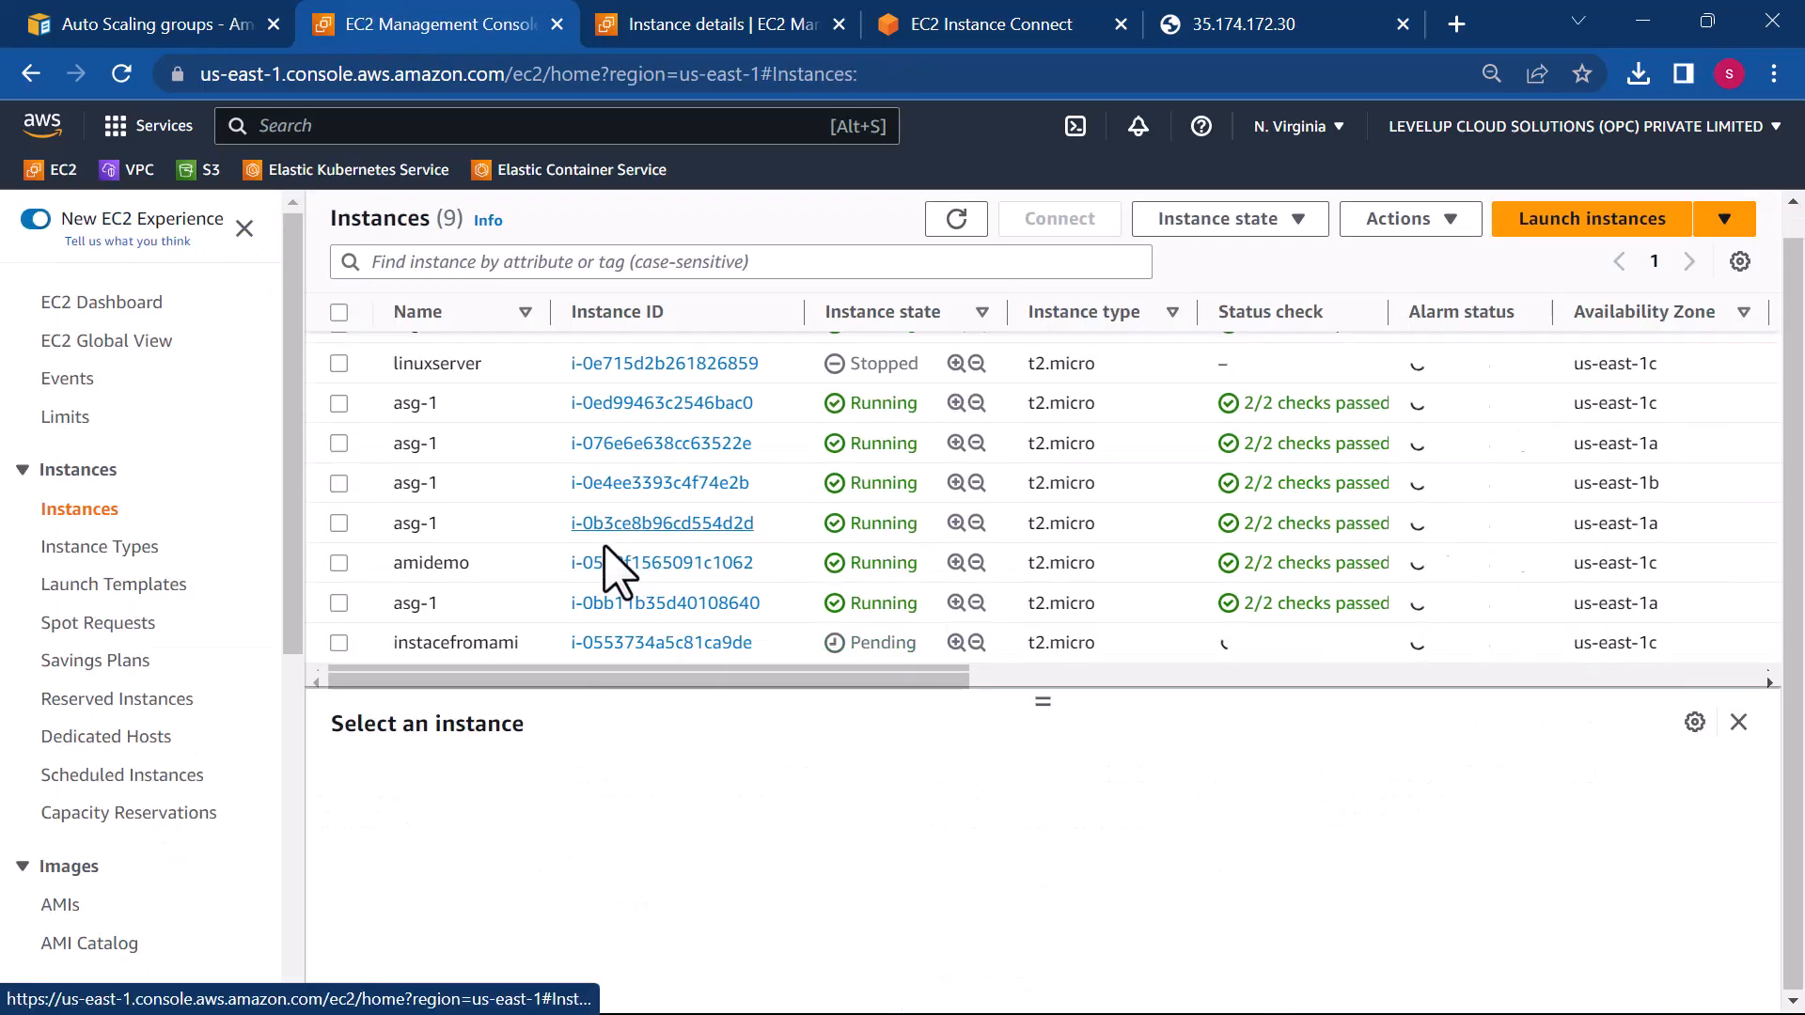
{"action": "left_click", "coordinate": [632, 643]}
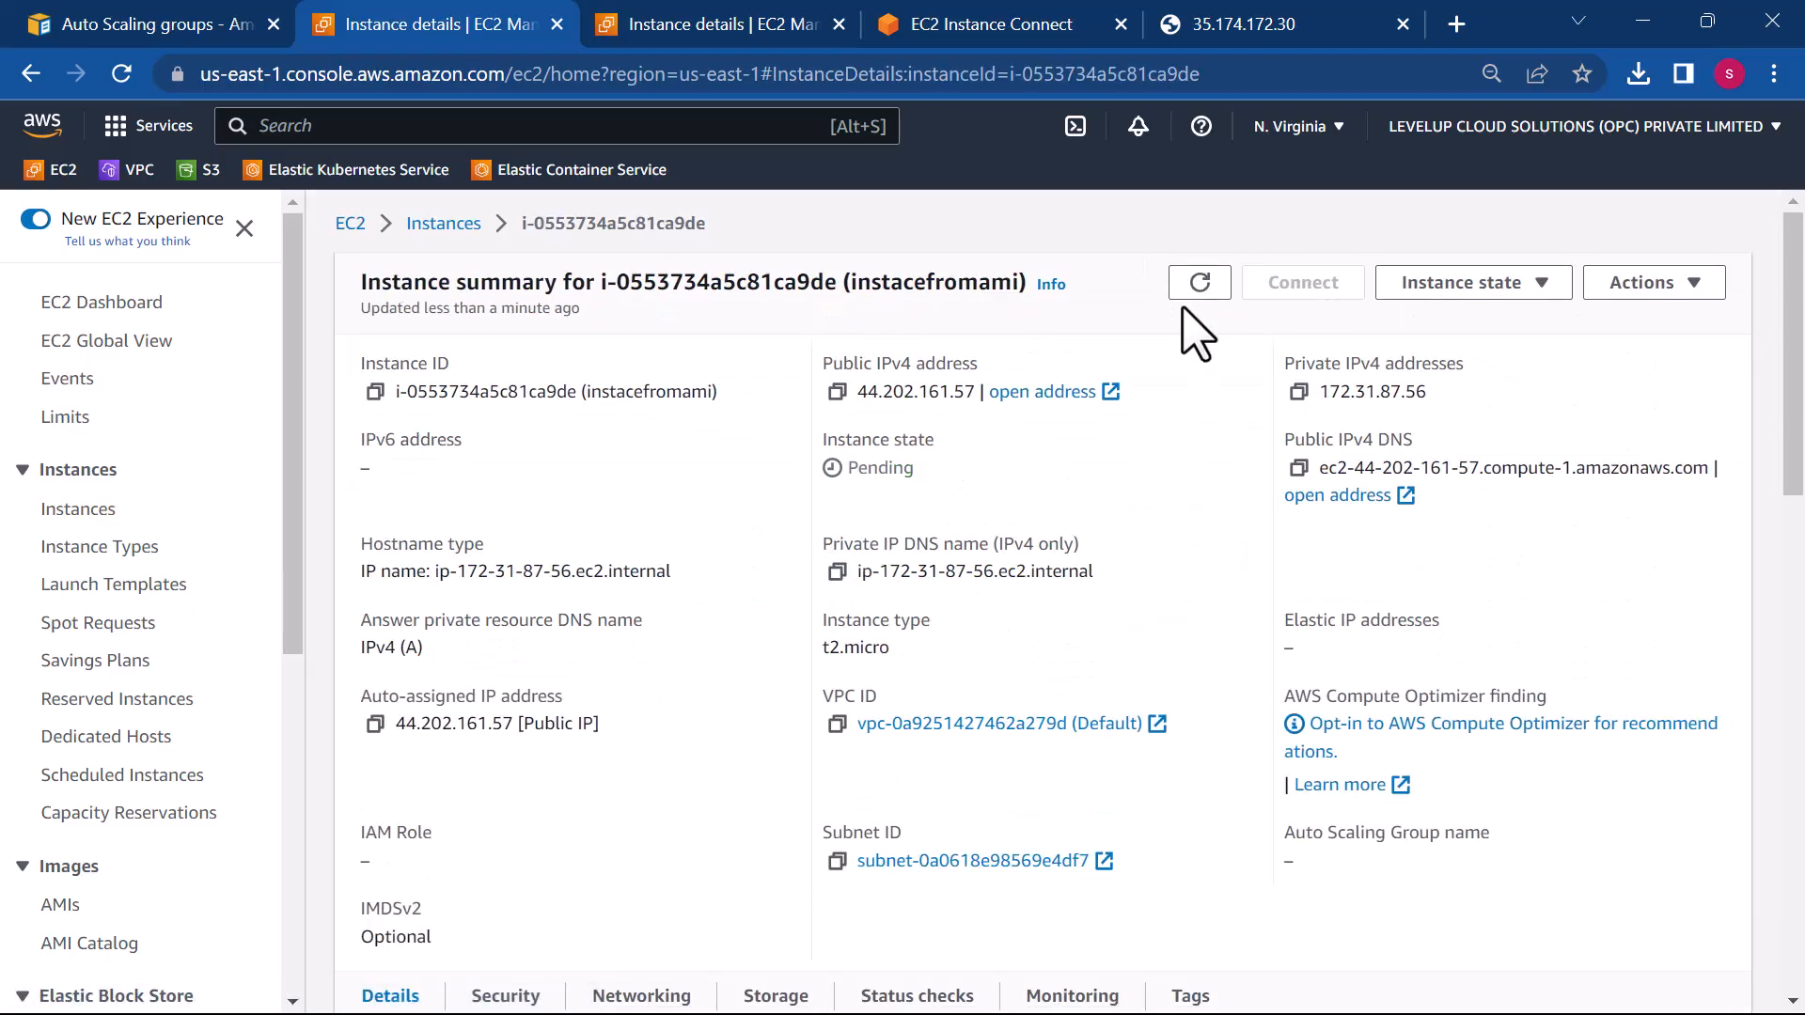
{"action": "left_click", "coordinate": [1200, 284]}
{"action": "left_click", "coordinate": [1199, 284]}
{"action": "left_click", "coordinate": [1199, 284]}
{"action": "left_click", "coordinate": [1200, 284]}
{"action": "left_click", "coordinate": [1200, 284]}
{"action": "left_click", "coordinate": [1200, 284]}
{"action": "left_click", "coordinate": [1199, 284]}
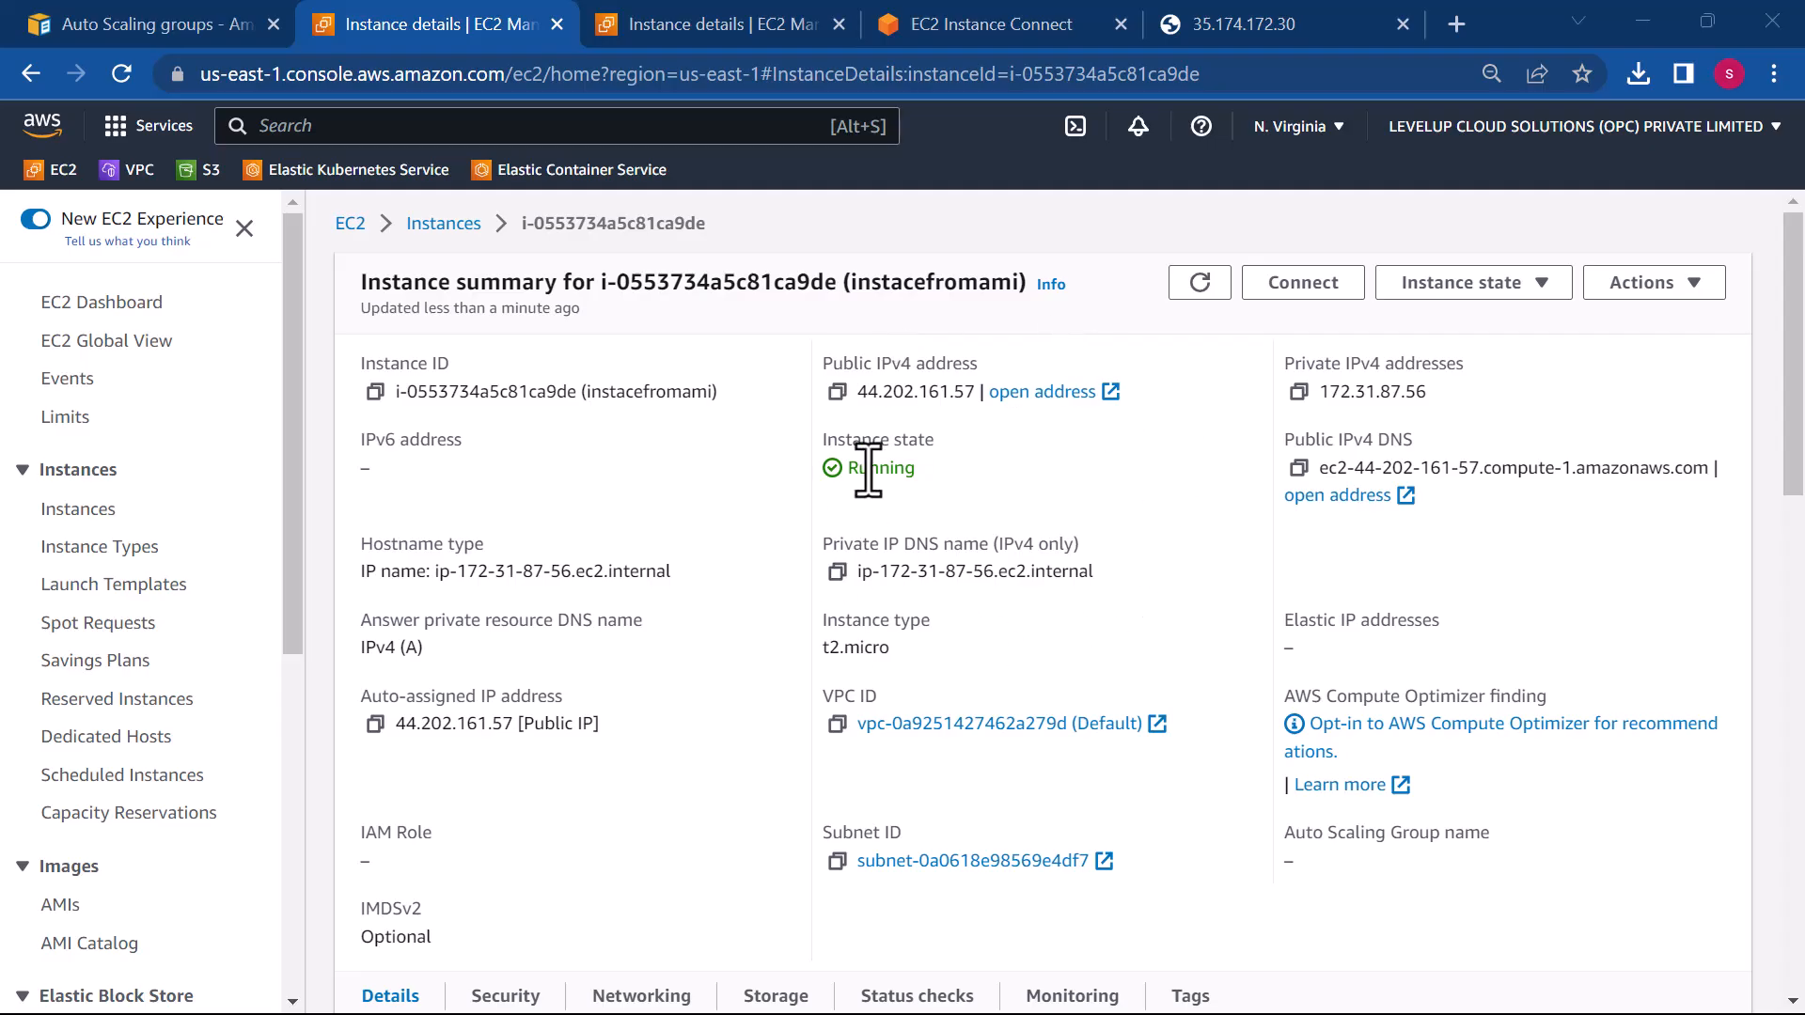
- Open the new instance's public IPv4 address in a new browser tab and compare its page with the original server's
{"action": "left_click", "coordinate": [837, 391]}
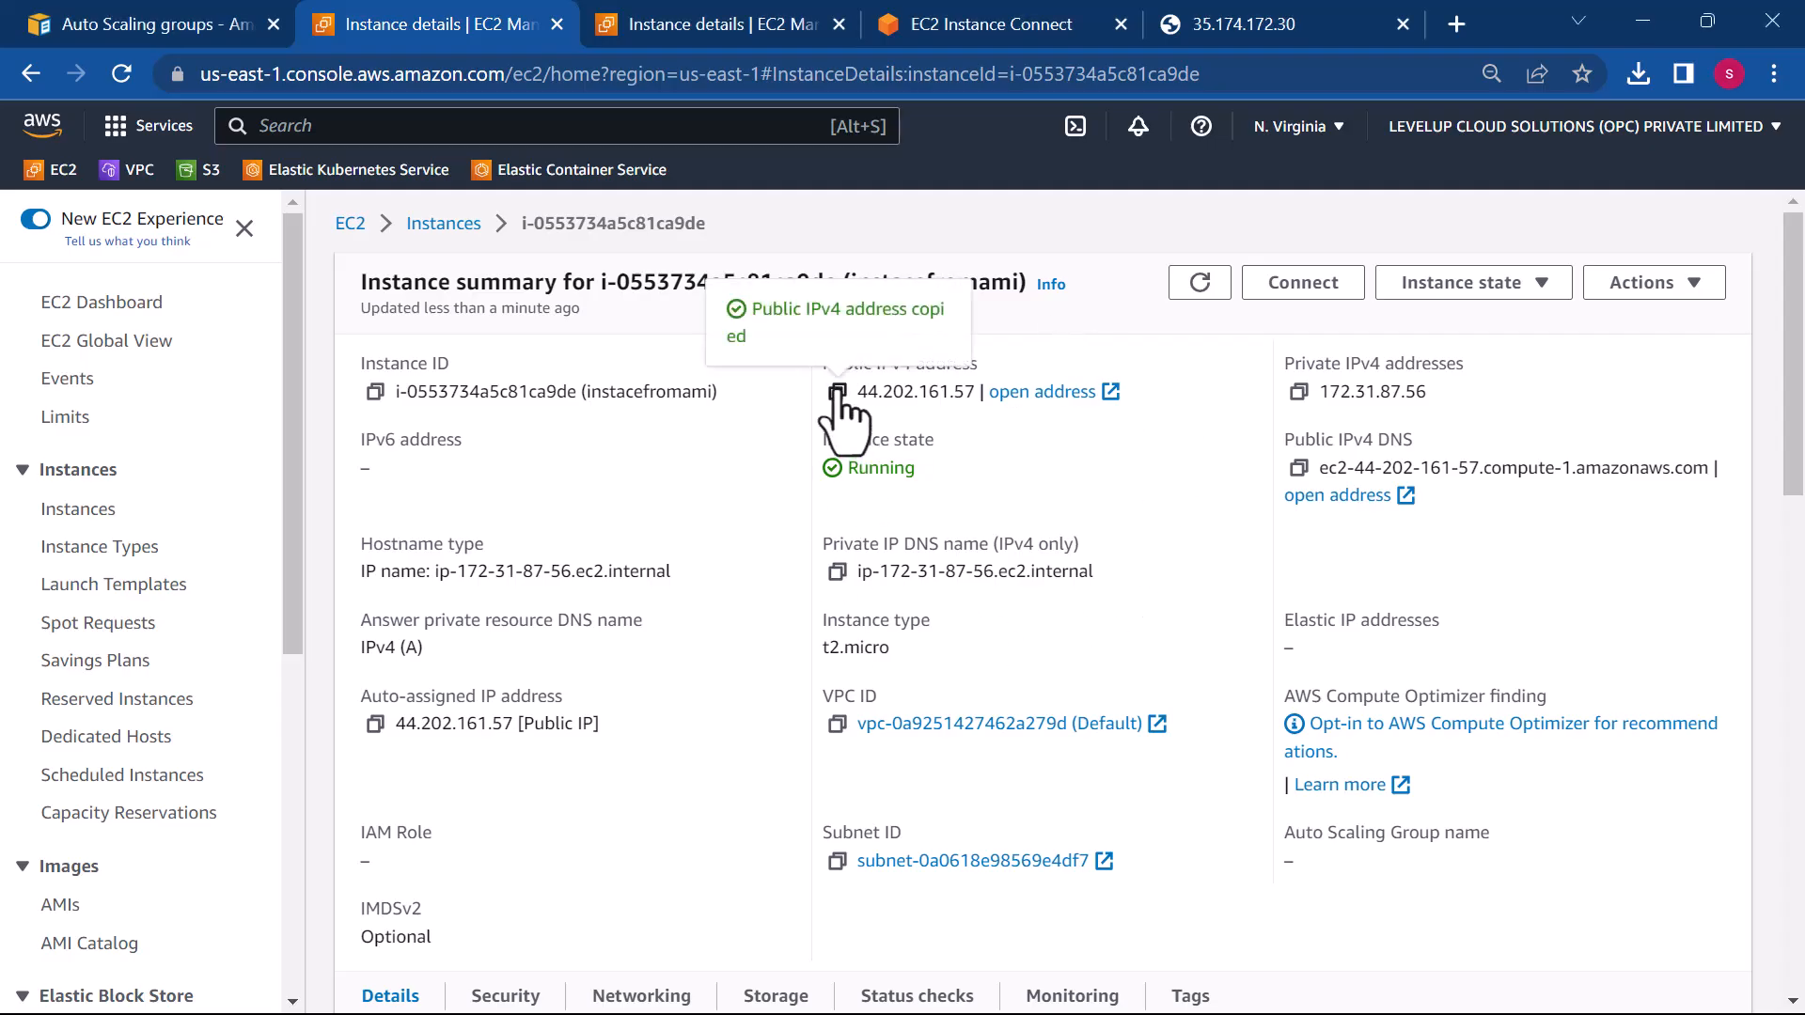
{"action": "left_click", "coordinate": [1455, 20]}
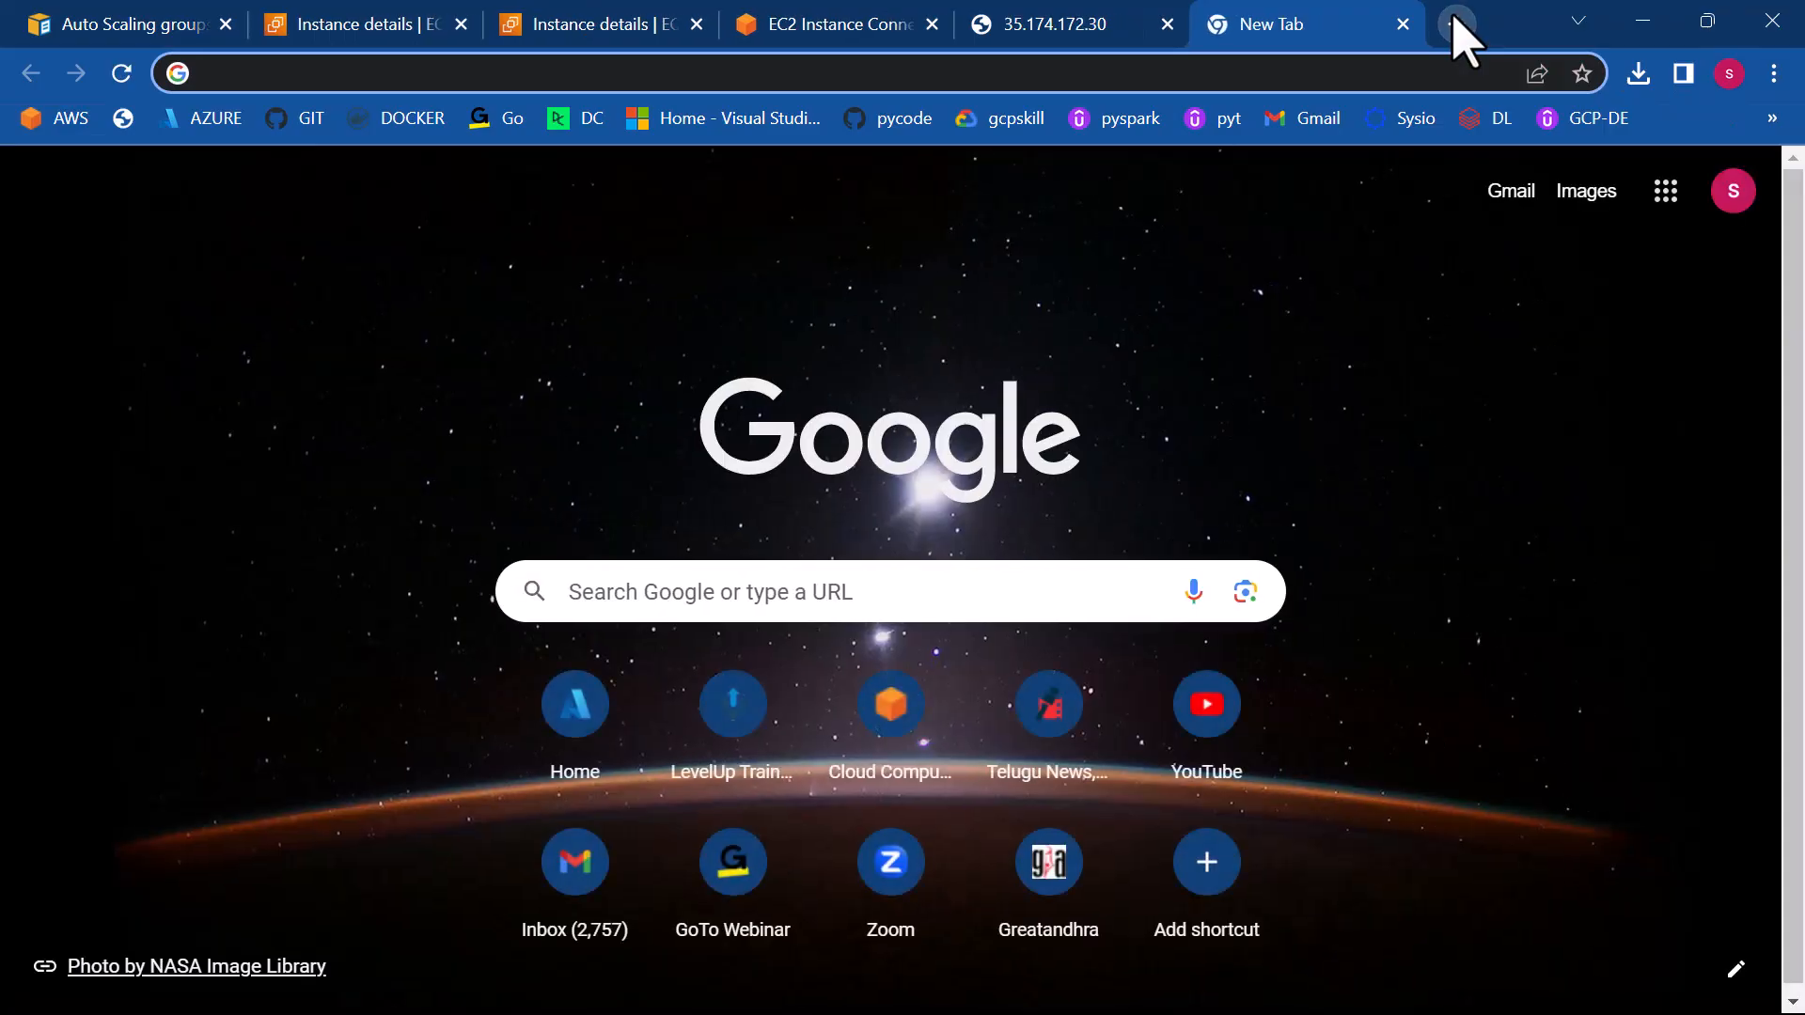
{"action": "key", "text": "ctrl+v"}
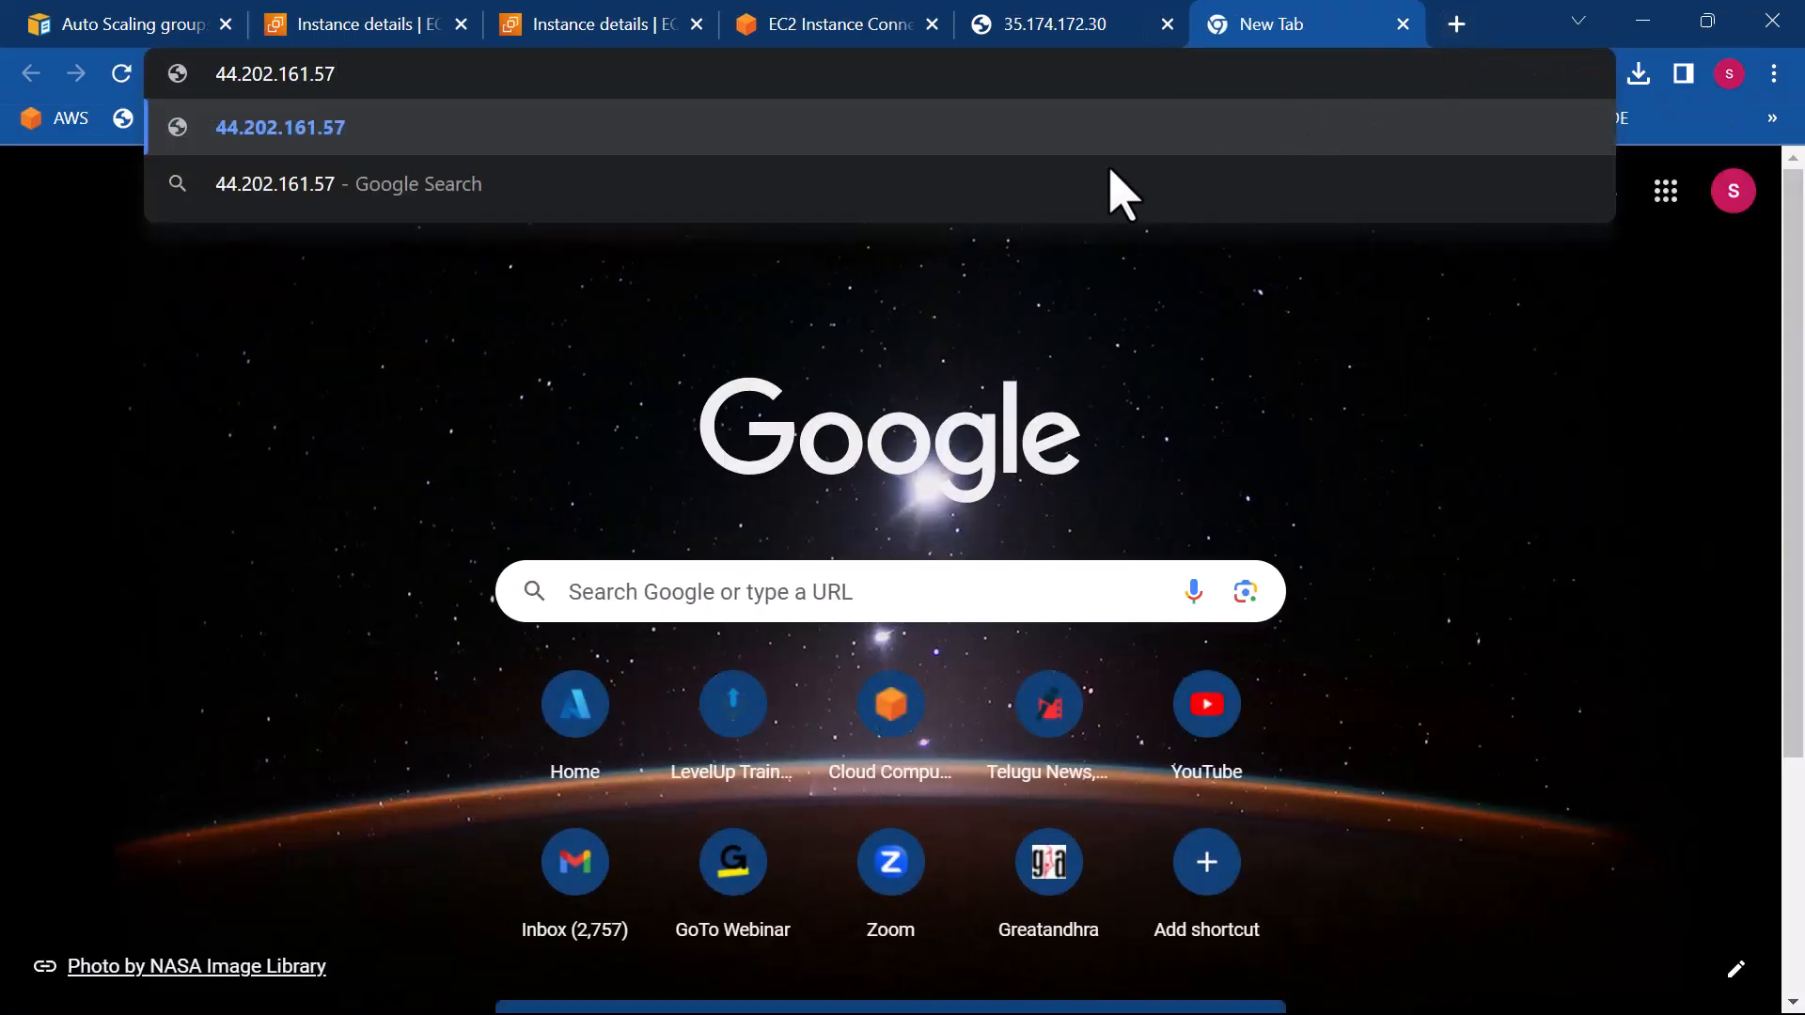
{"action": "key", "text": "Return"}
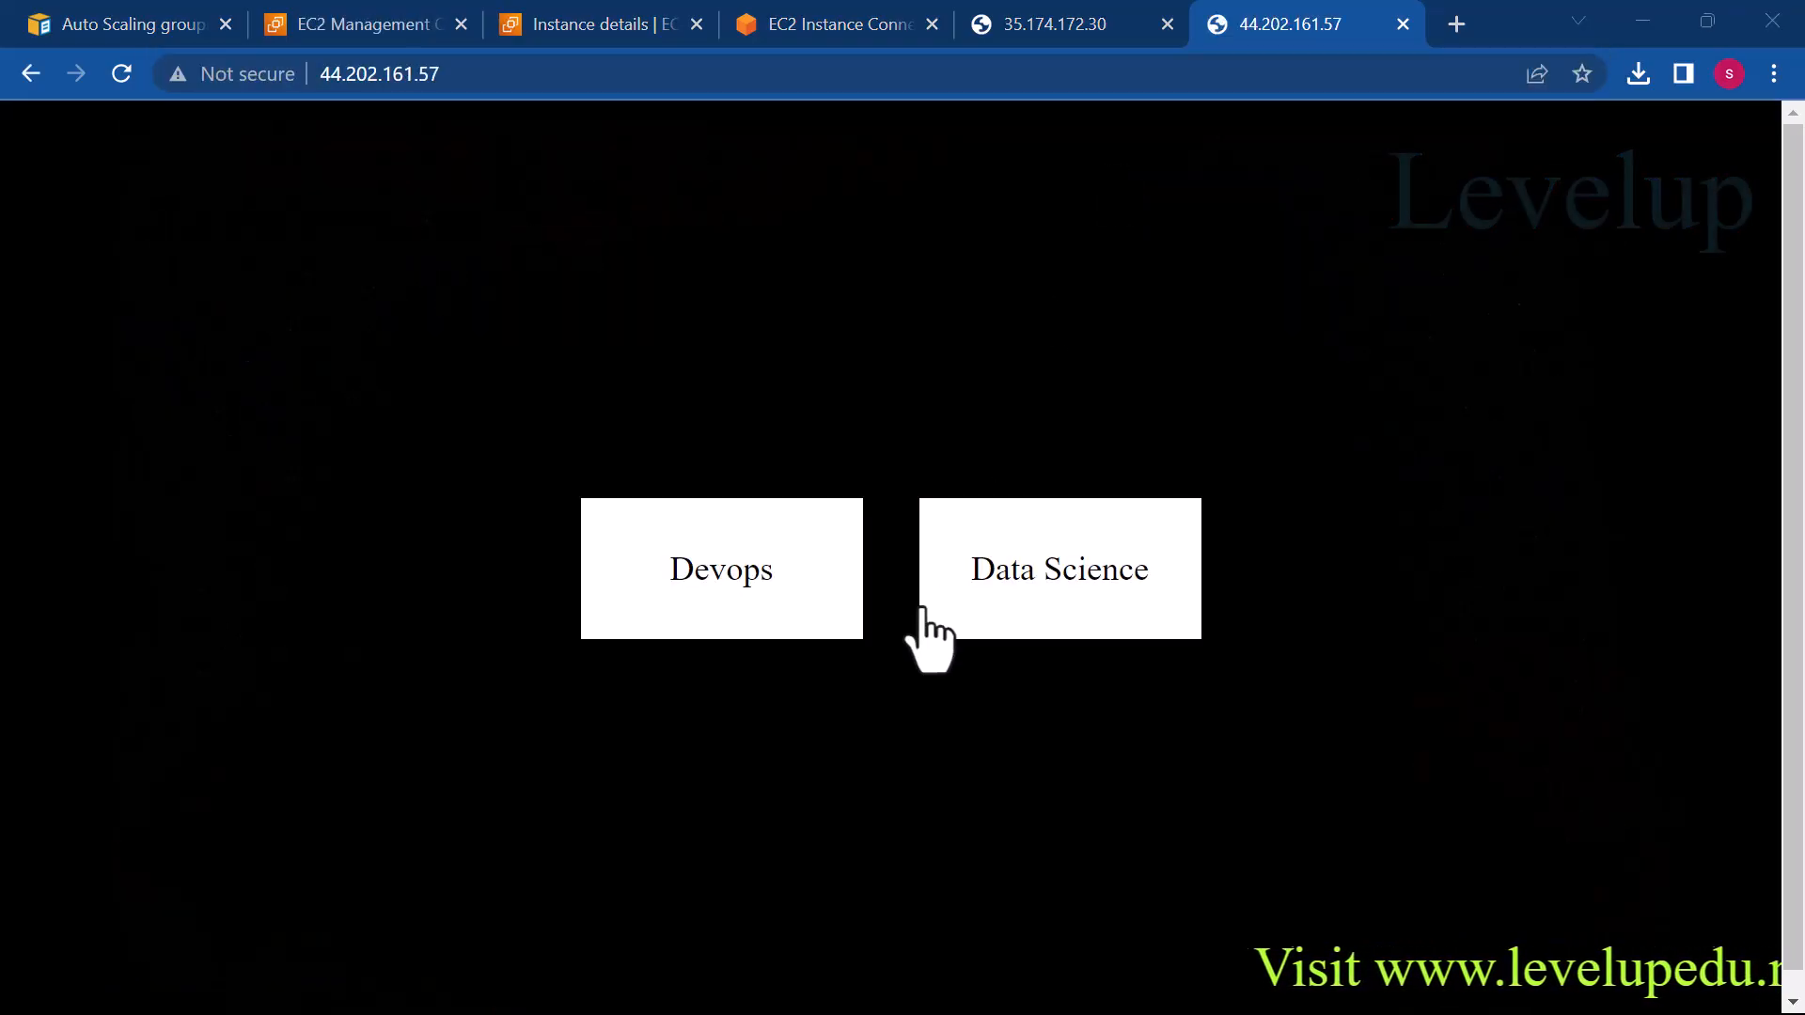
{"action": "left_click", "coordinate": [1046, 28]}
{"action": "left_click", "coordinate": [1289, 22]}
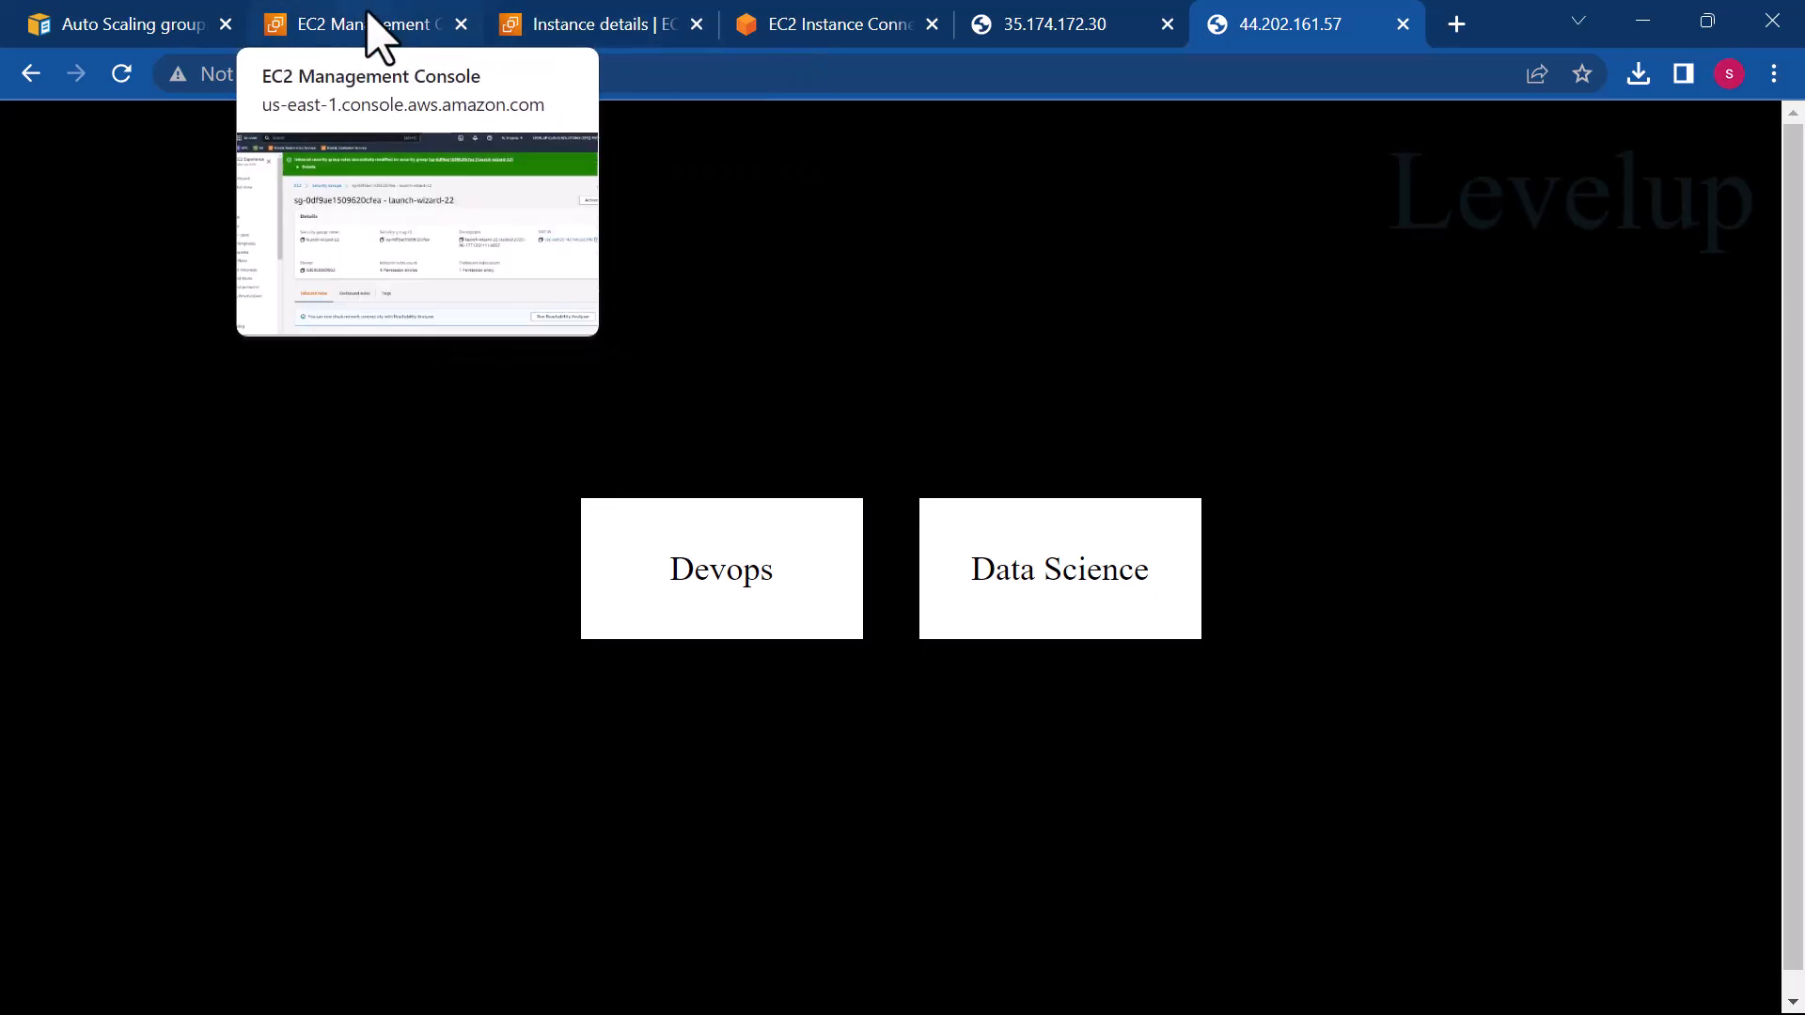
- Return to the EC2 console, open the details of the myfirstami AMI and check which actions it offers
{"action": "left_click", "coordinate": [372, 26]}
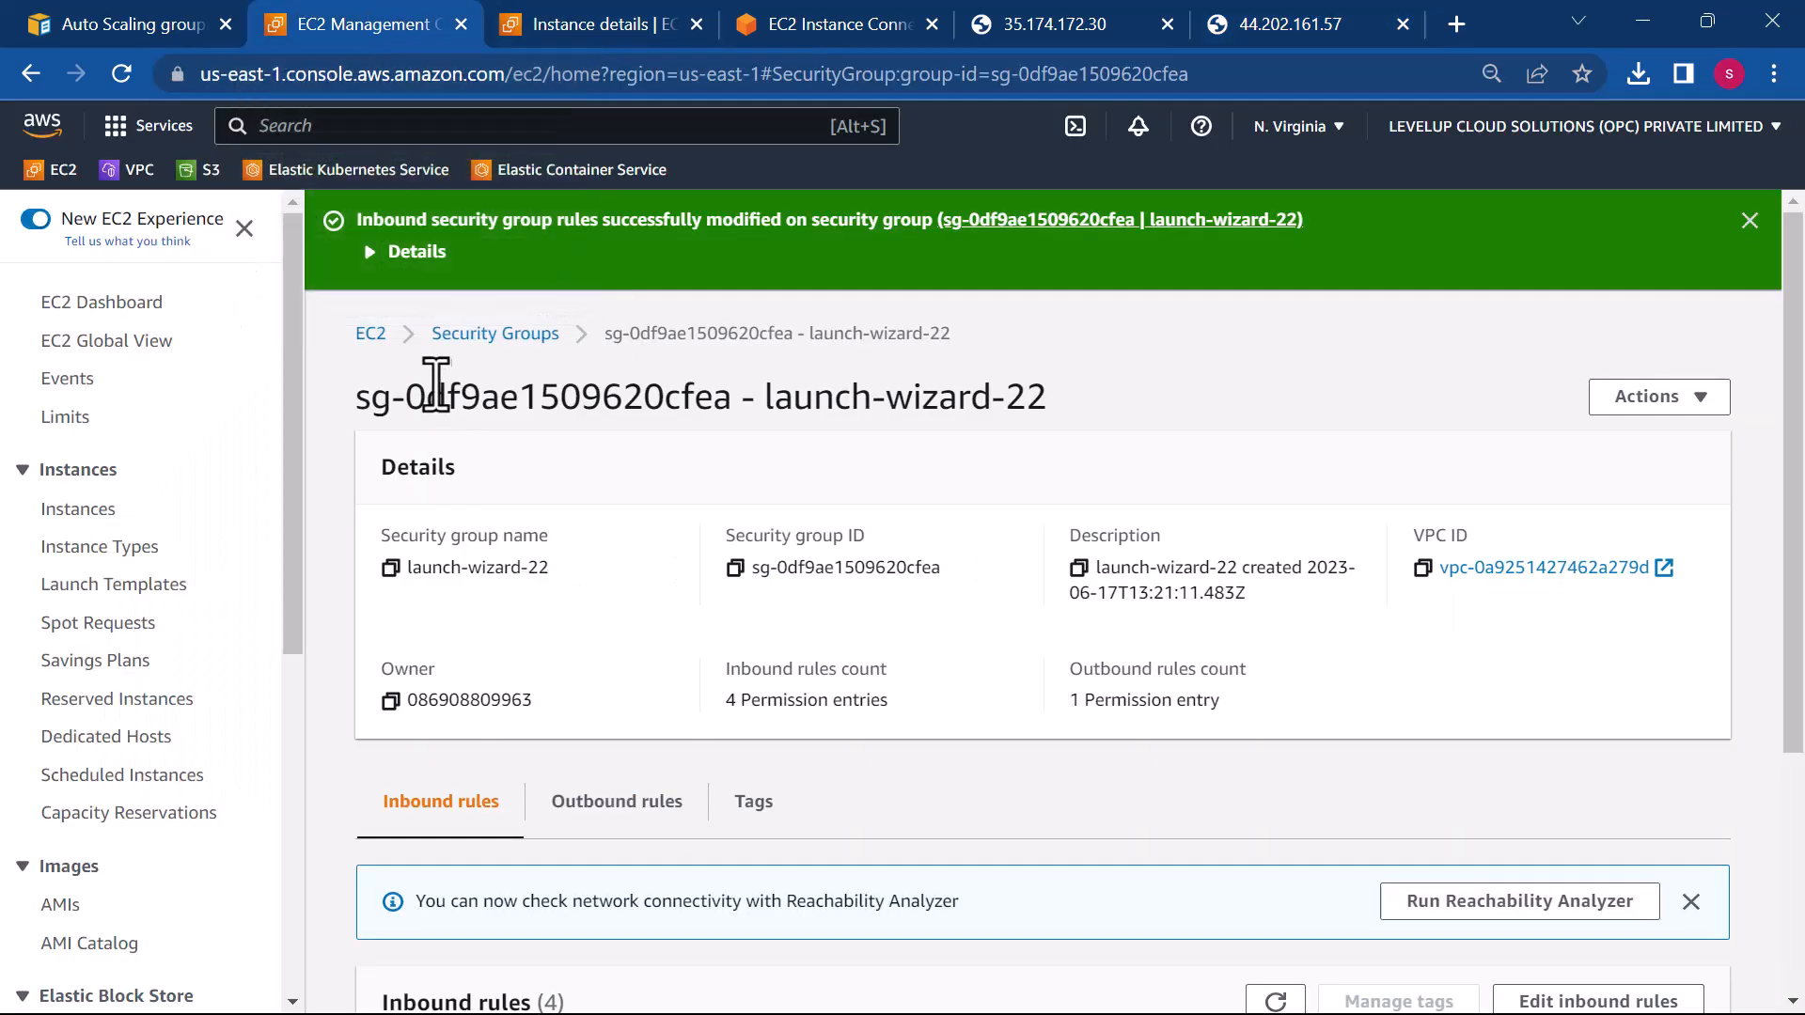
{"action": "left_click", "coordinate": [62, 906]}
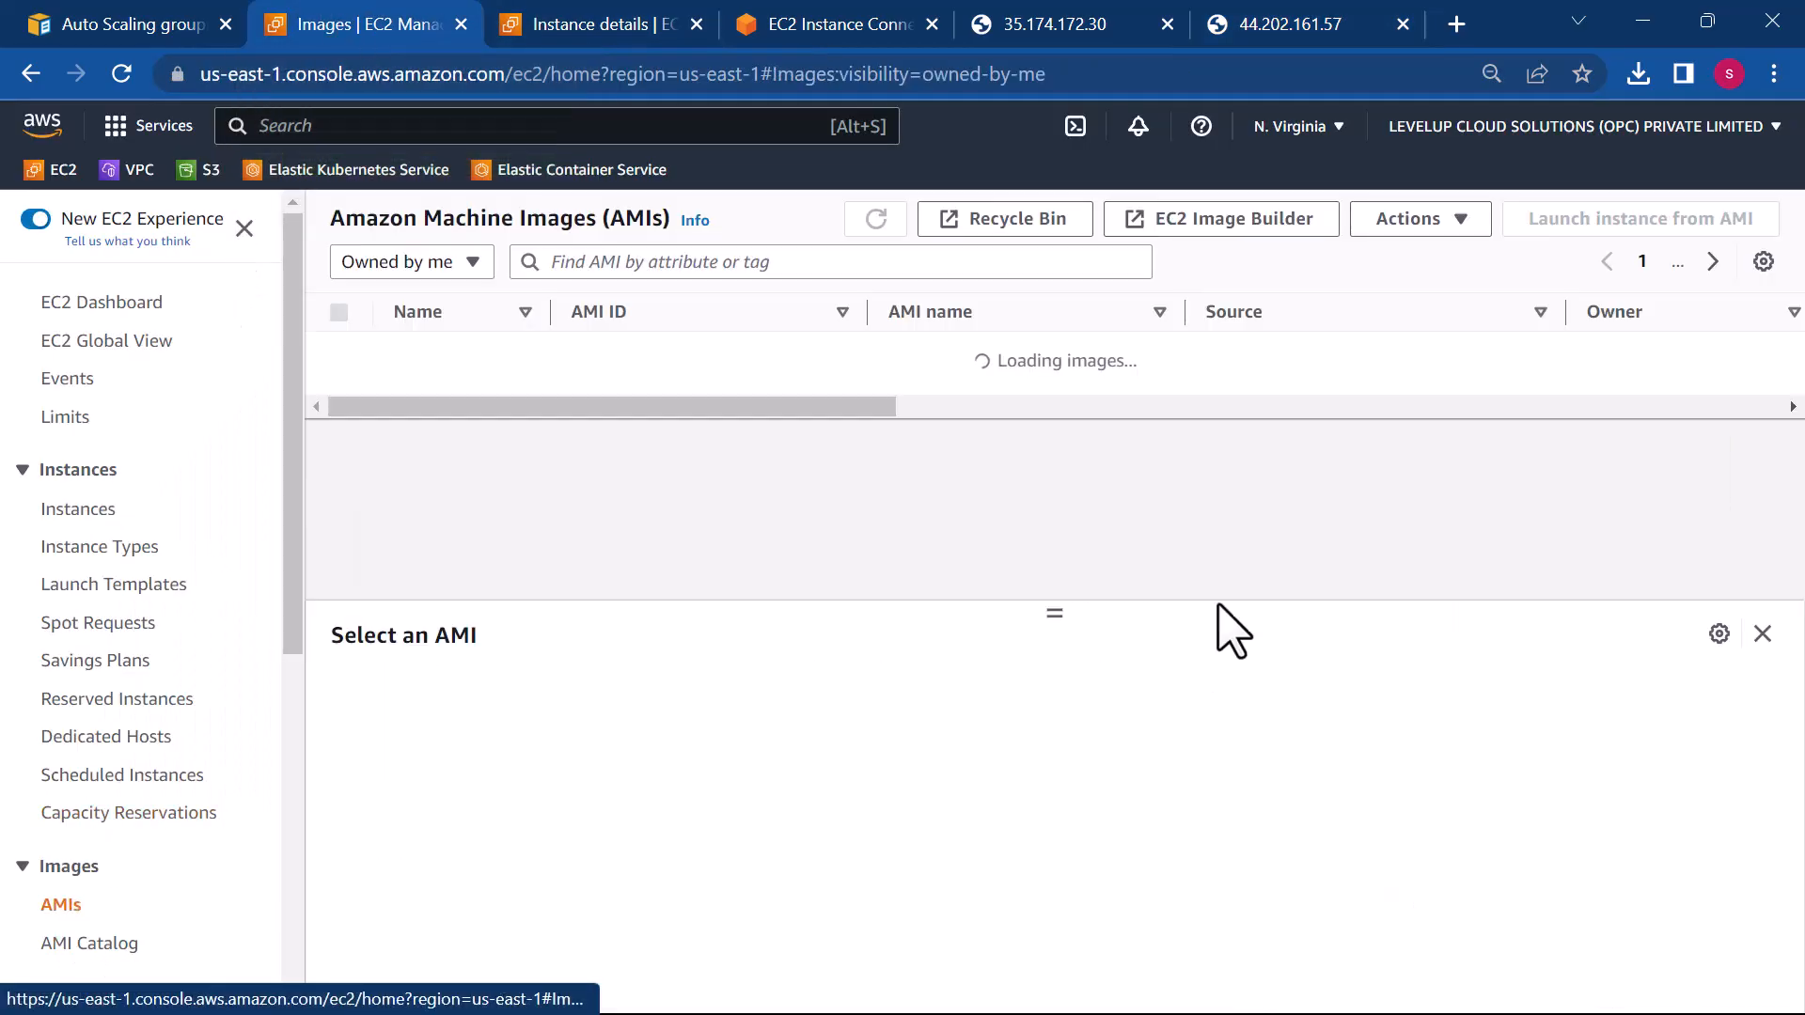
{"action": "left_click_drag", "start_coordinate": [696, 378], "coordinate": [599, 376]}
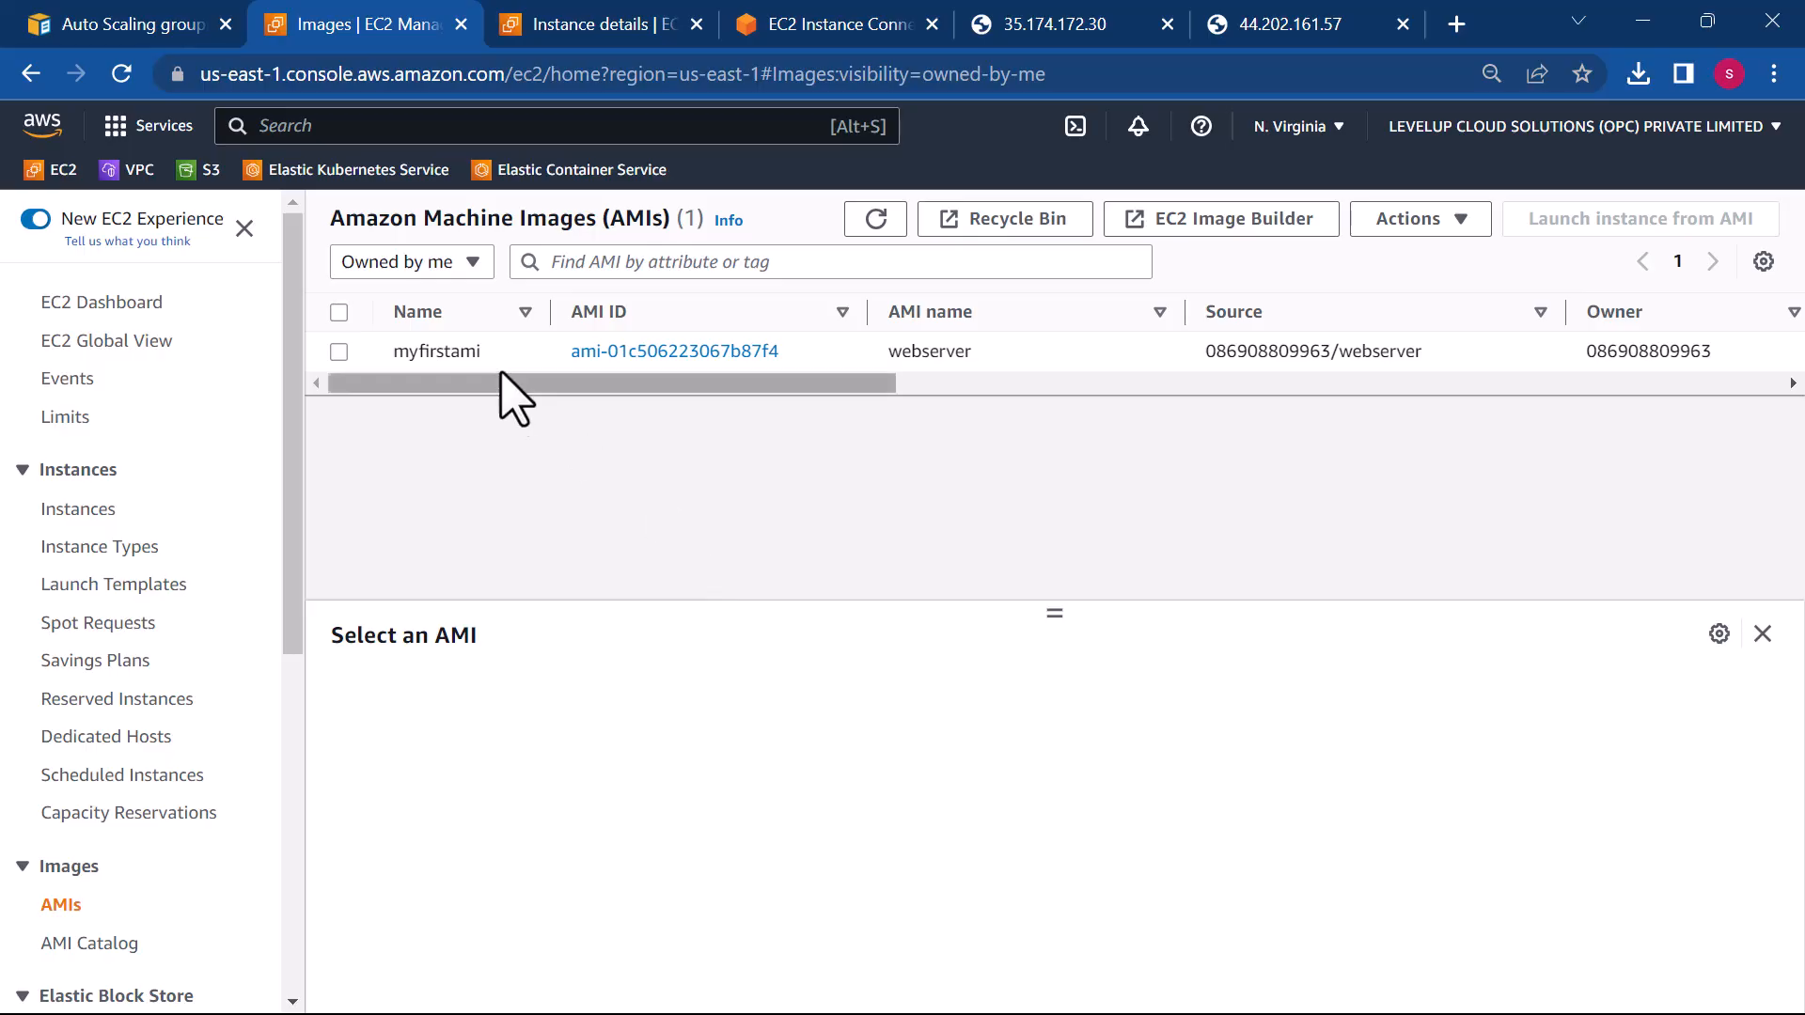
{"action": "left_click", "coordinate": [642, 351]}
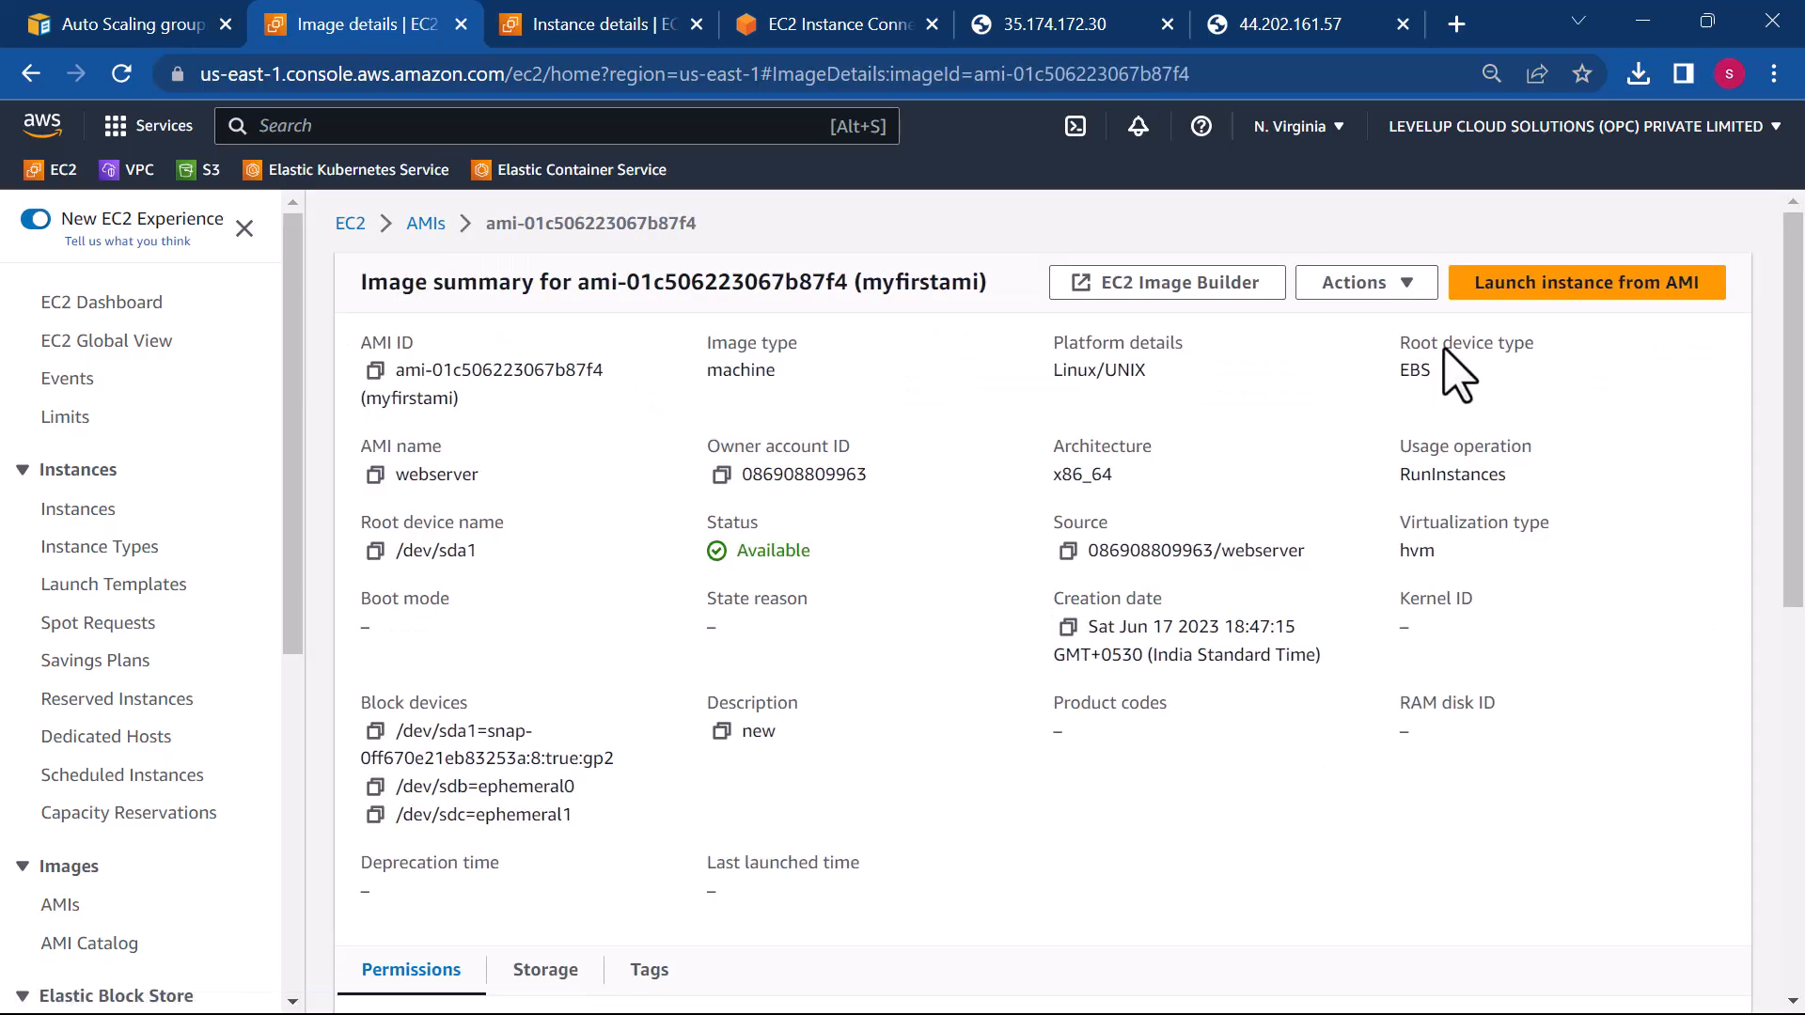
{"action": "left_click", "coordinate": [1375, 289]}
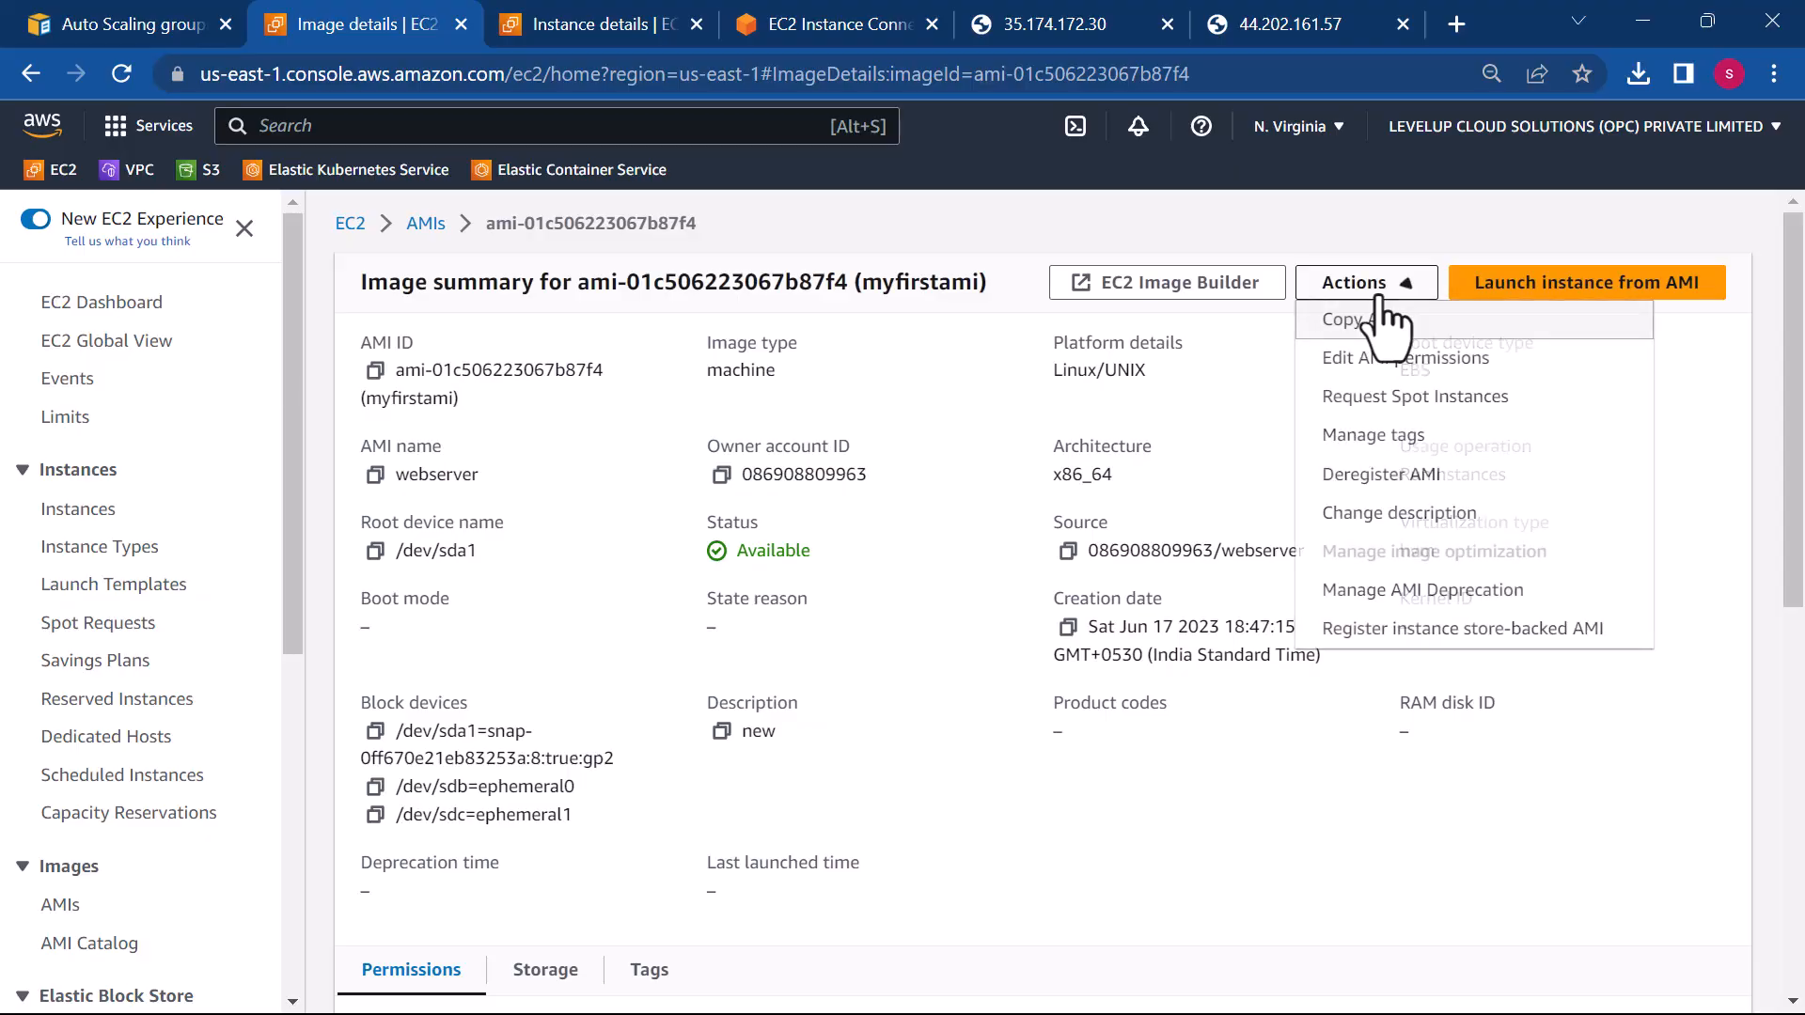
{"action": "left_click", "coordinate": [882, 755]}
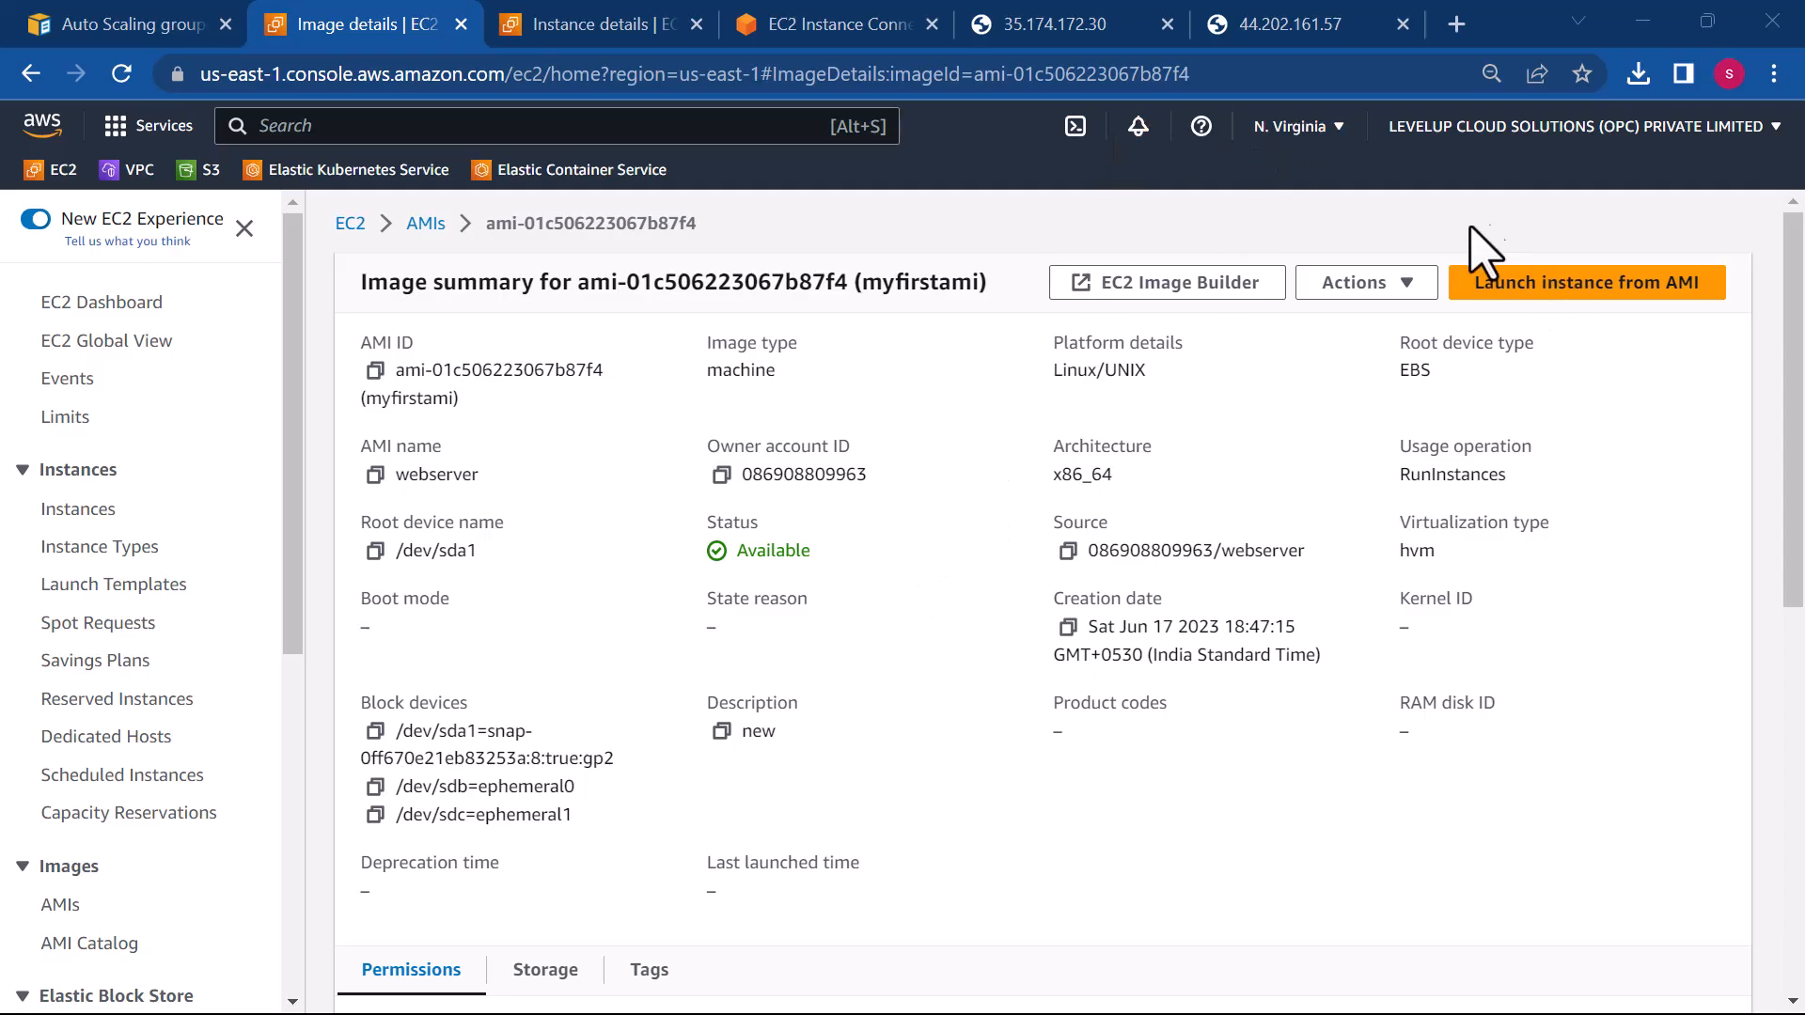
- Edit the myfirstami AMI's permissions, set its availability to Public and save the changes
{"action": "left_click", "coordinate": [1370, 285]}
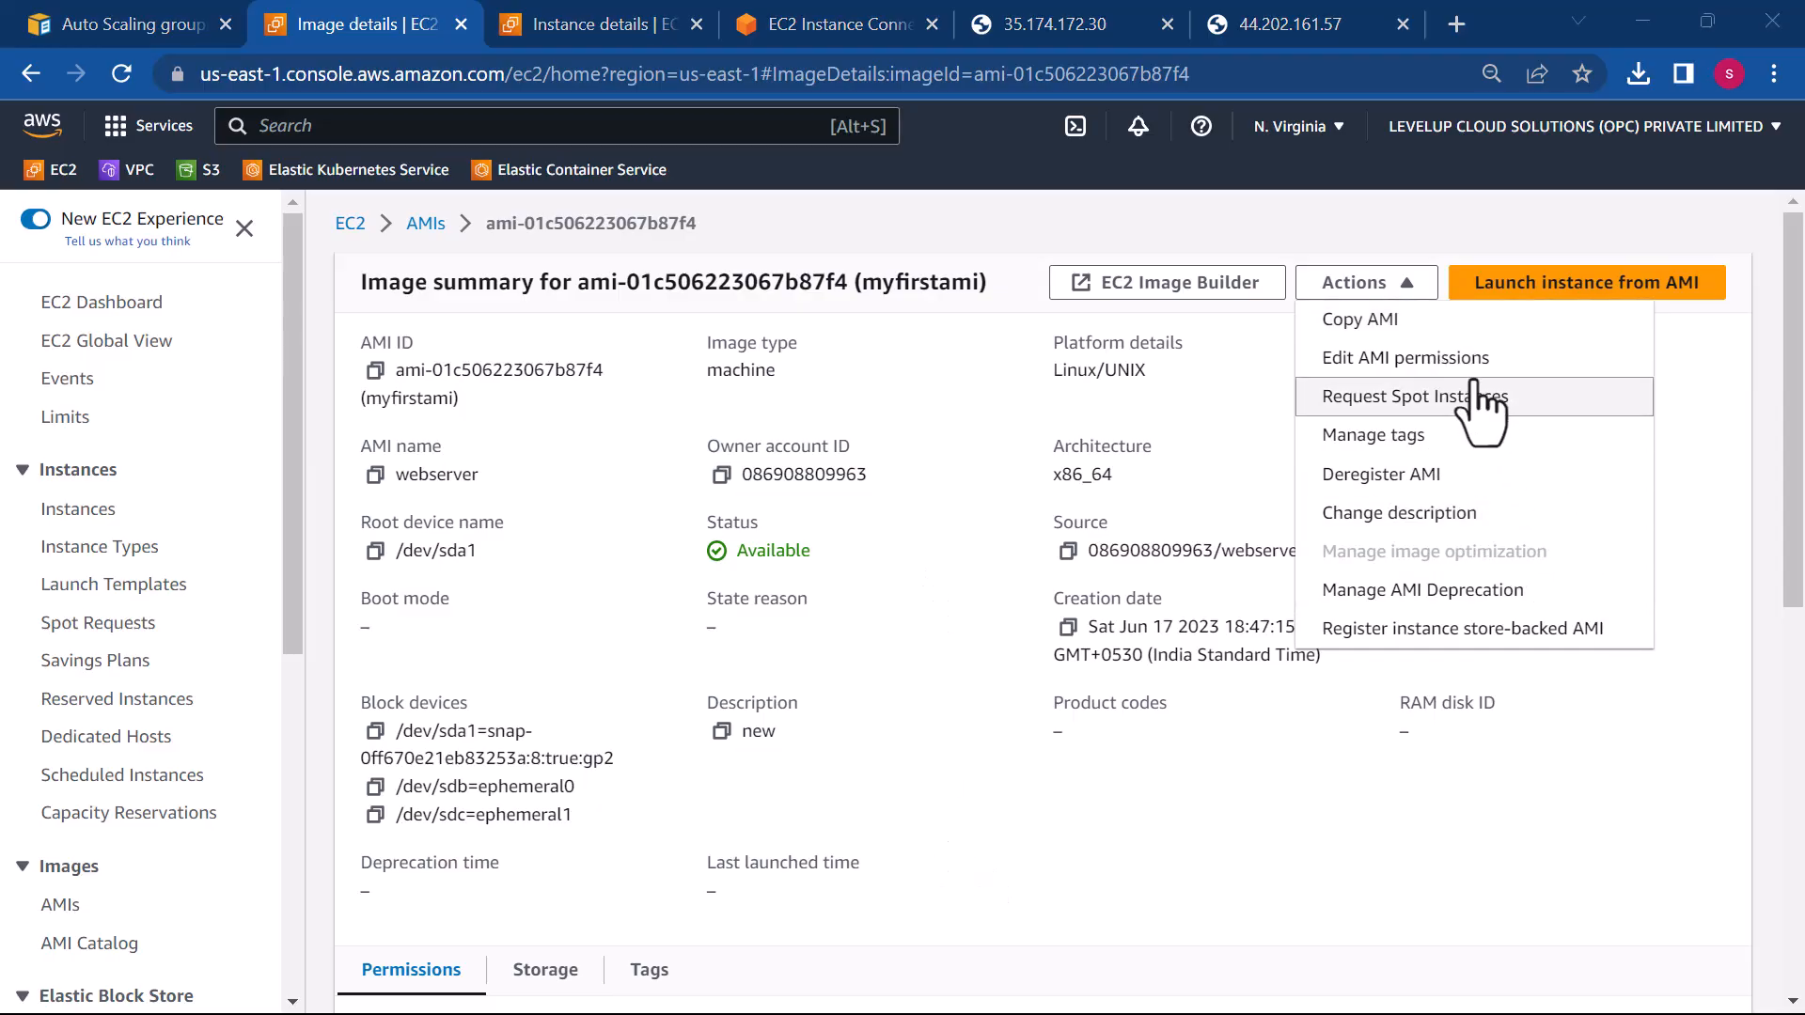
{"action": "left_click", "coordinate": [1460, 367]}
{"action": "scroll", "coordinate": [494, 658], "scroll_direction": "down", "scroll_amount": 1}
{"action": "scroll", "coordinate": [493, 658], "scroll_direction": "down", "scroll_amount": 5}
{"action": "scroll", "coordinate": [493, 658], "scroll_direction": "up", "scroll_amount": 3}
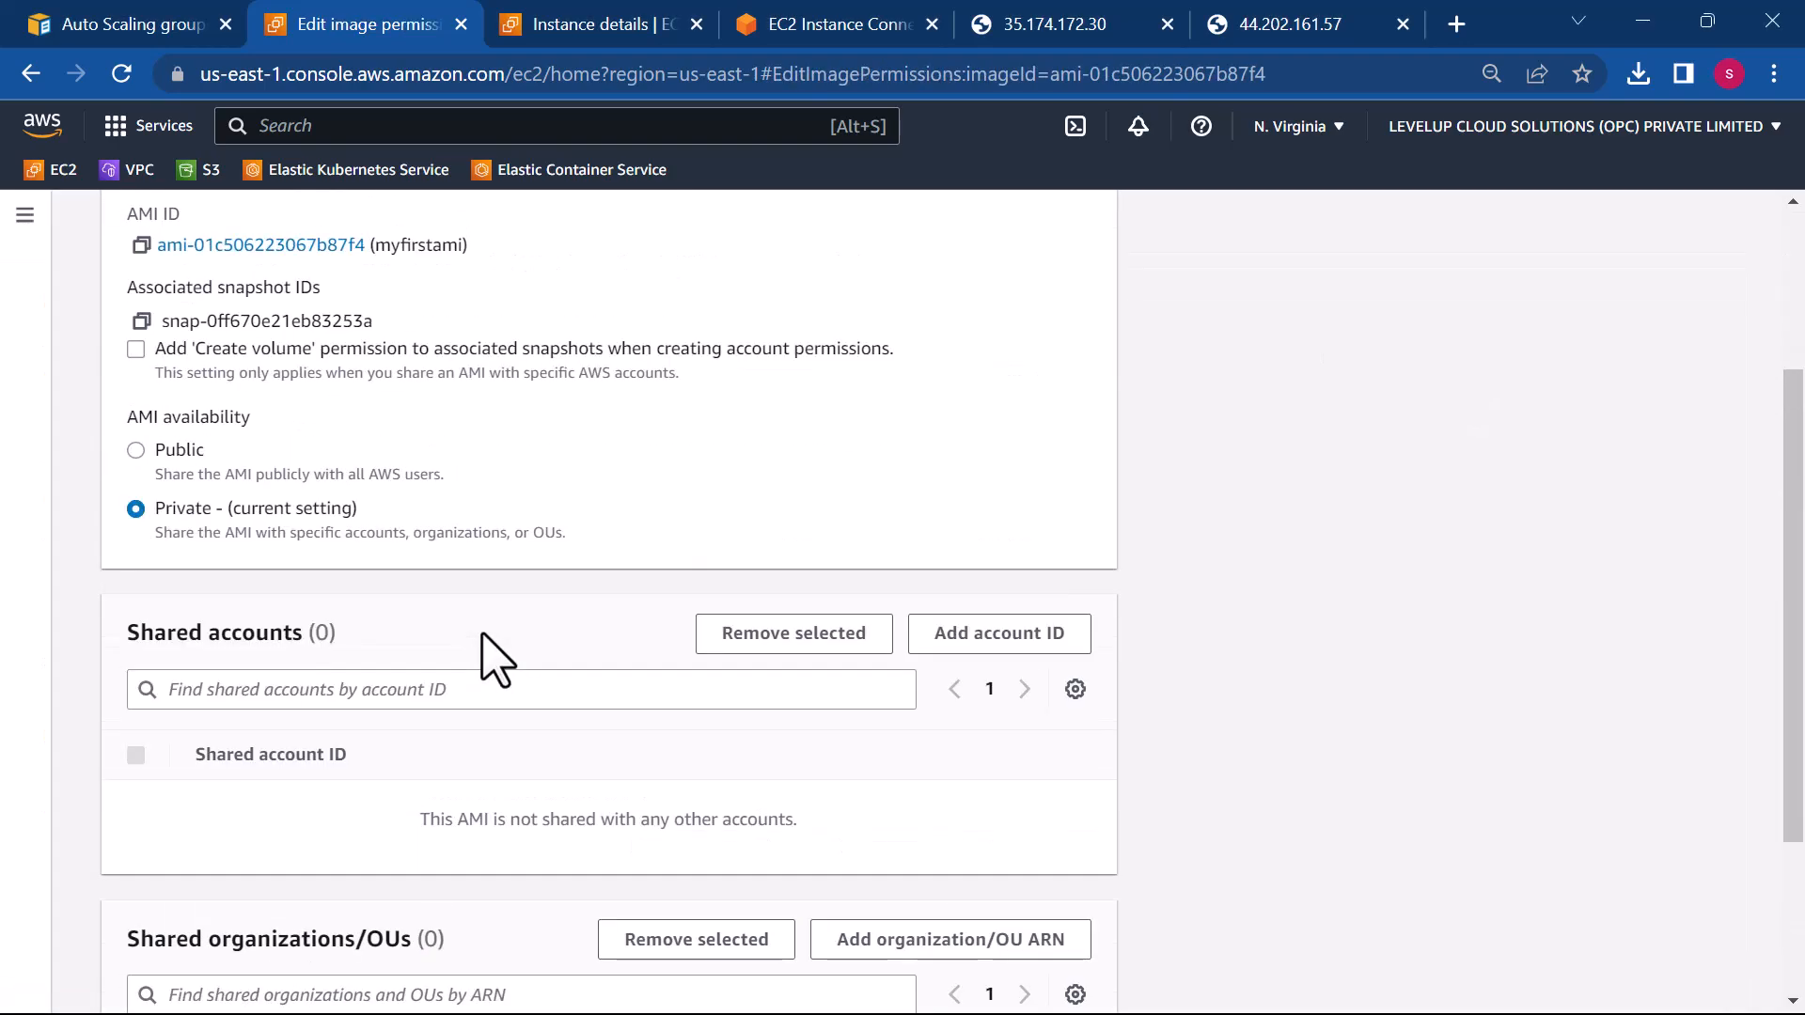
{"action": "scroll", "coordinate": [483, 635], "scroll_direction": "up", "scroll_amount": 1}
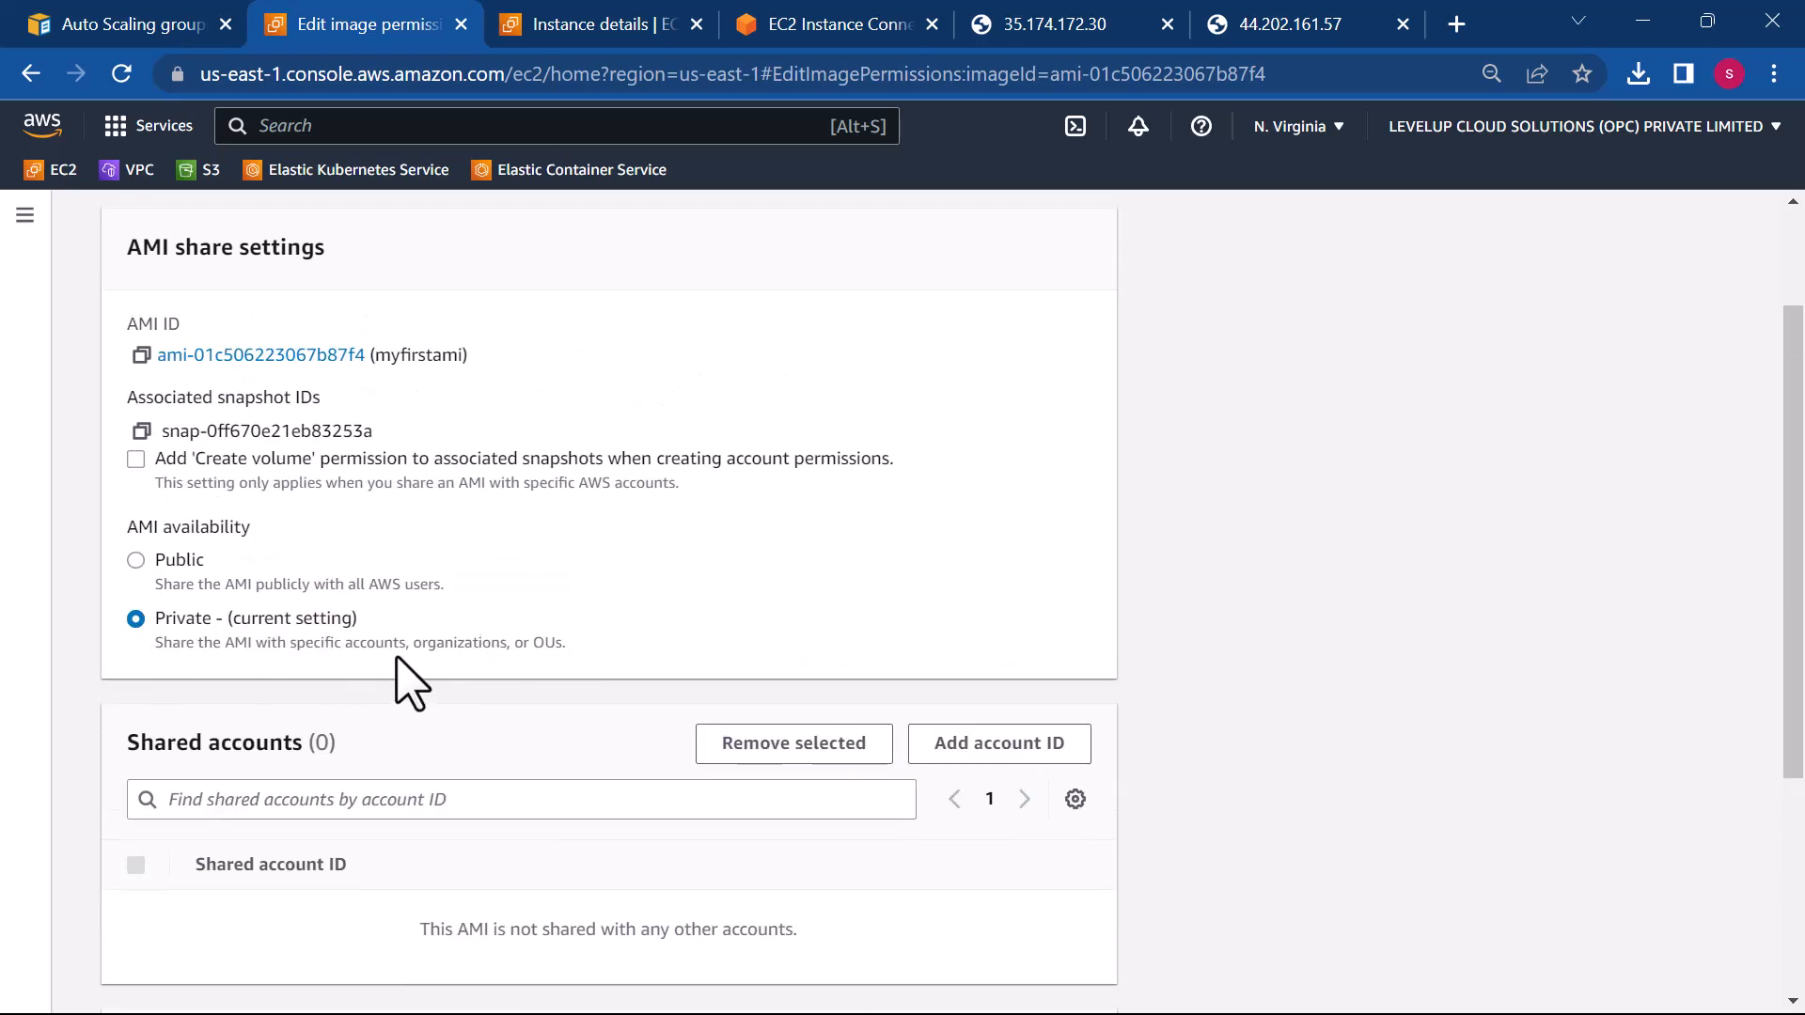
{"action": "left_click", "coordinate": [136, 561]}
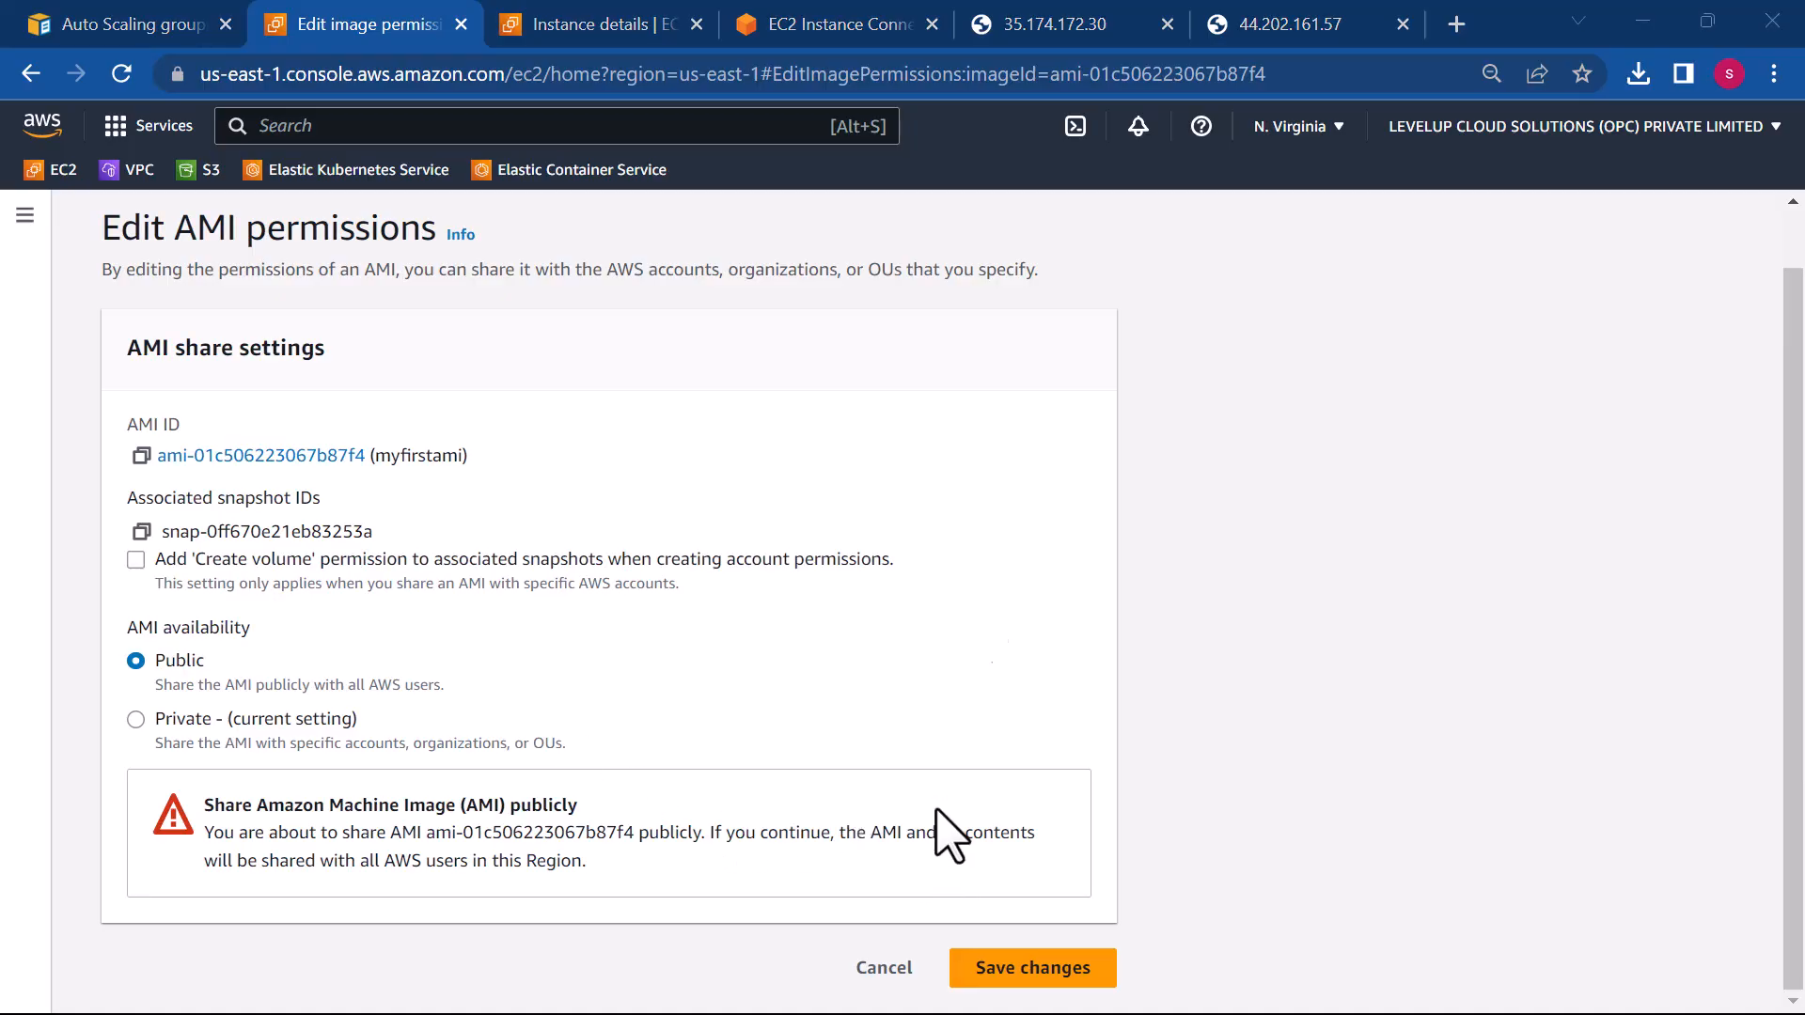
{"action": "left_click", "coordinate": [1081, 973]}
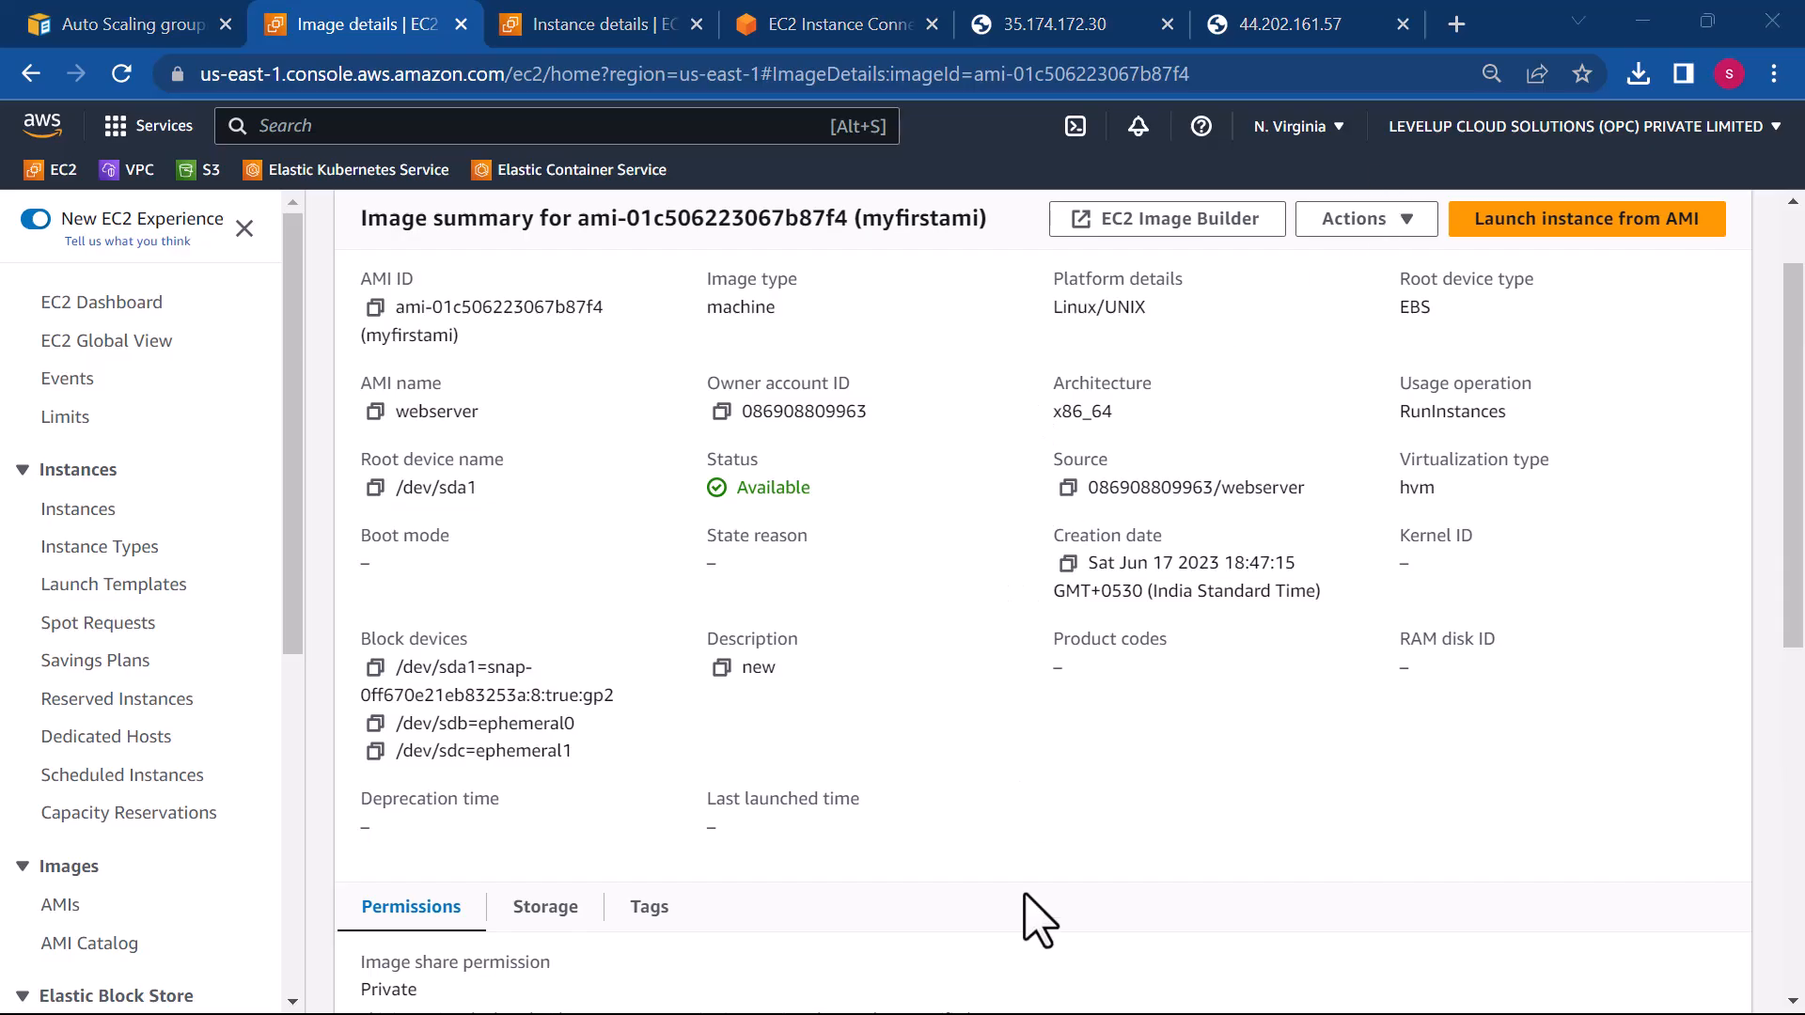
- Copy the myfirstami AMI to the Asia Pacific (Mumbai) Region, keeping webserver as the copy's name
{"action": "left_click", "coordinate": [1363, 231]}
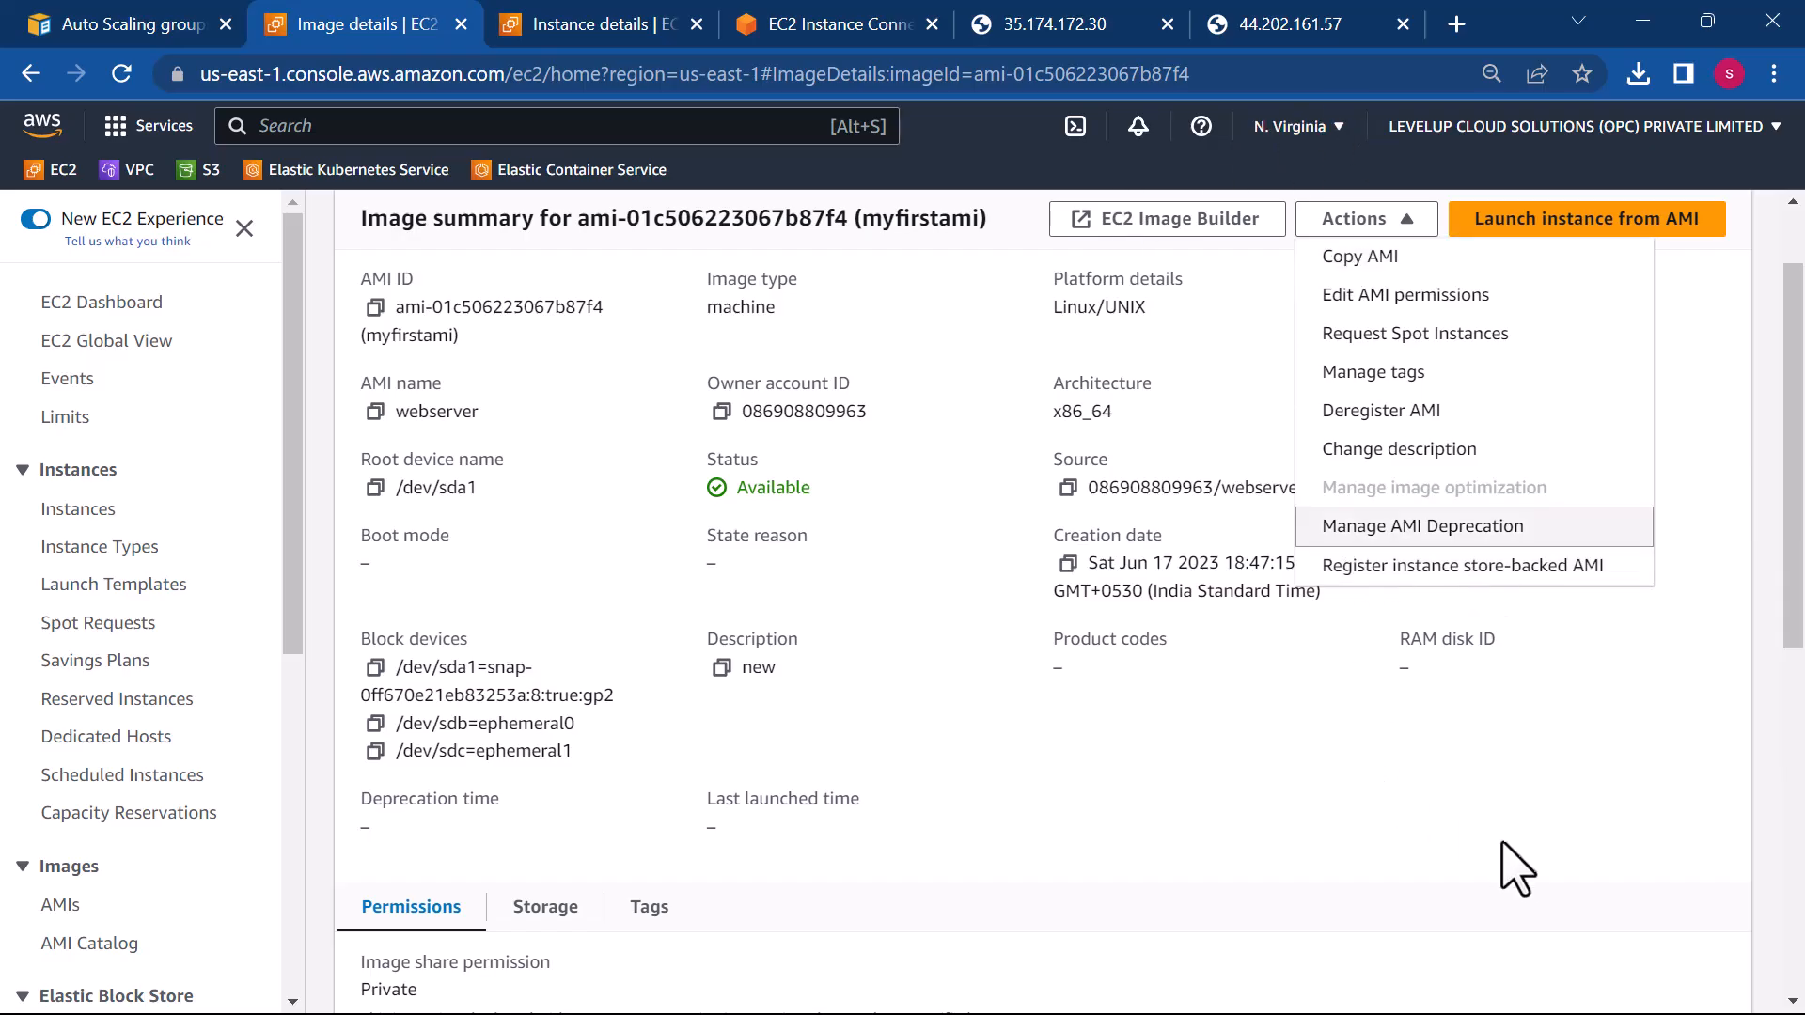
{"action": "left_click", "coordinate": [1365, 263]}
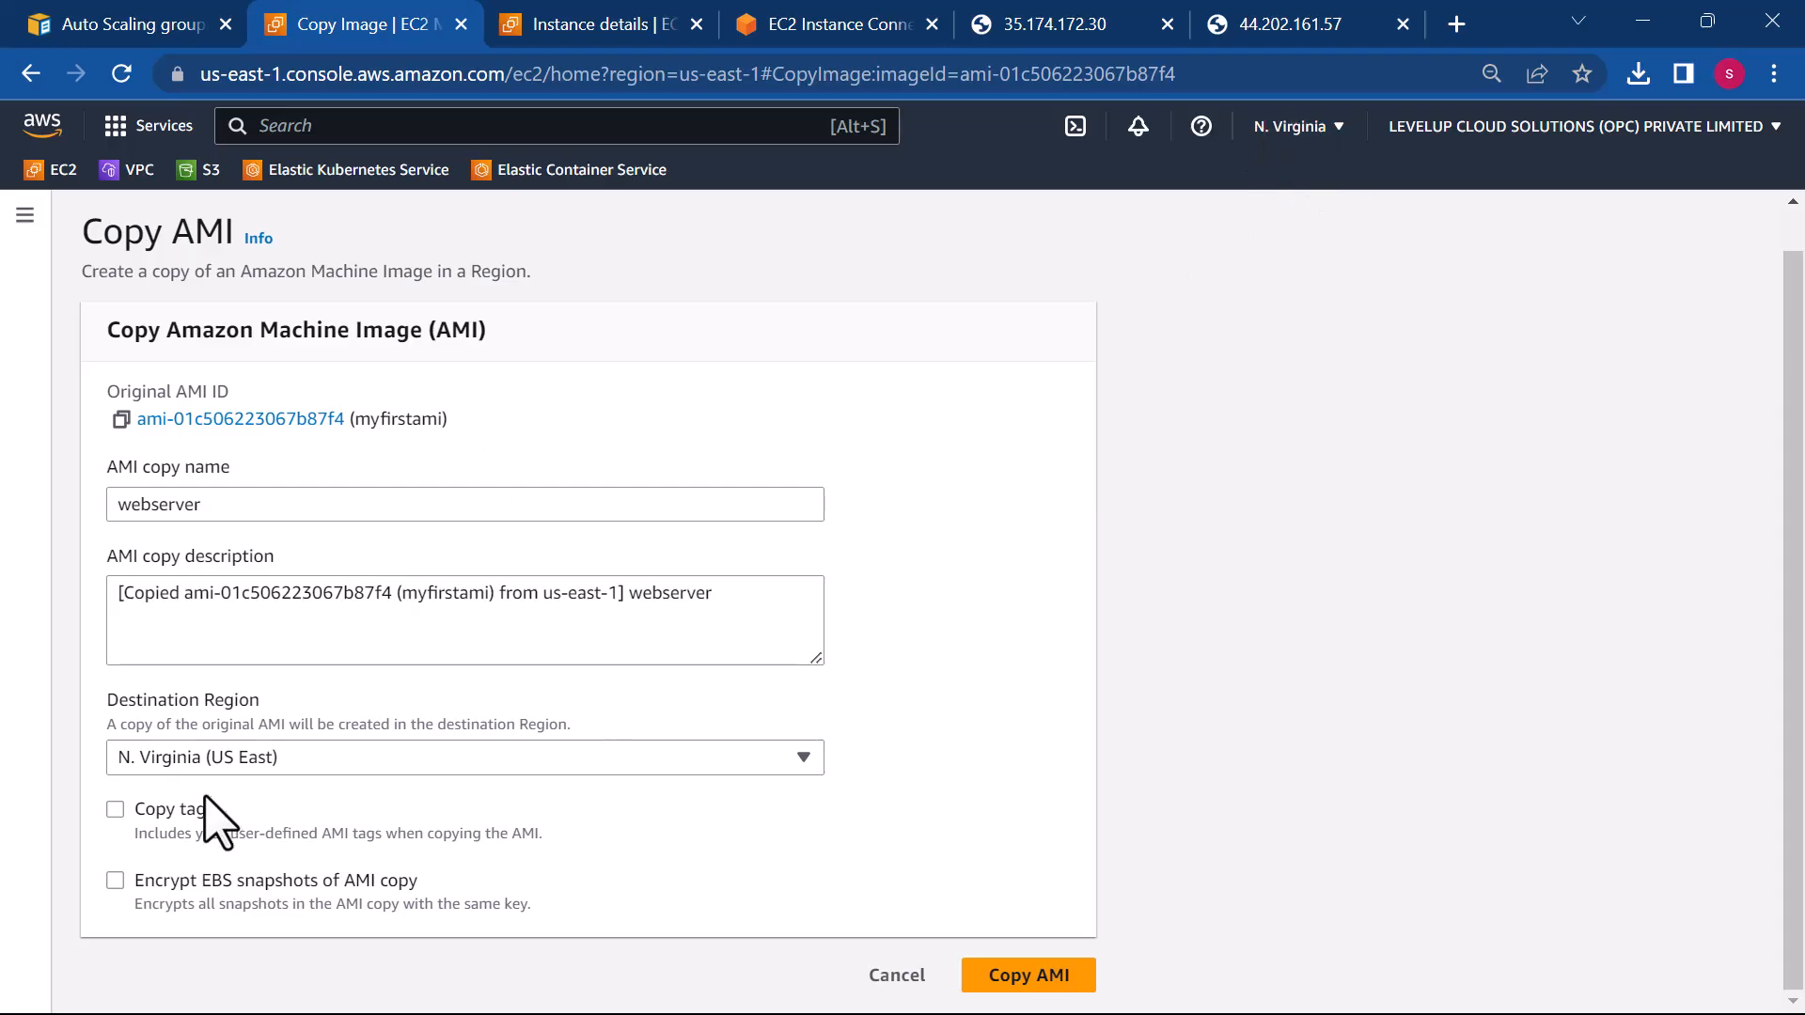
{"action": "left_click", "coordinate": [783, 758]}
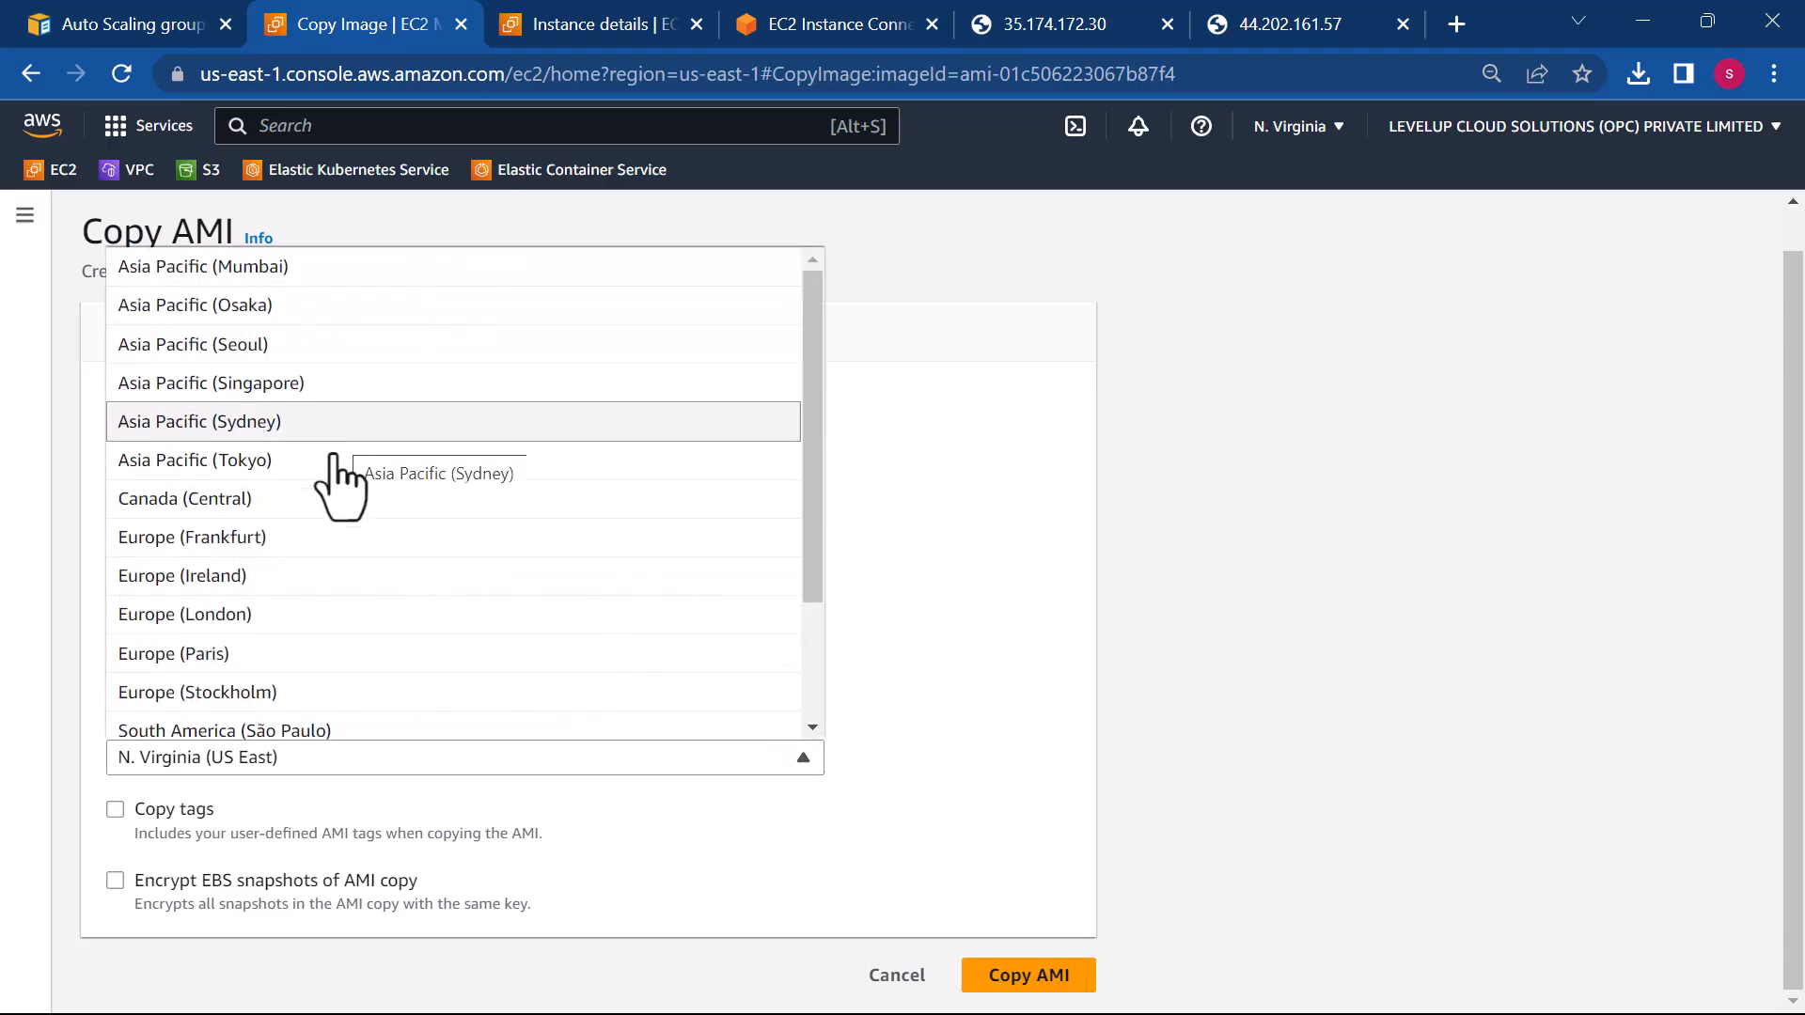
{"action": "scroll", "coordinate": [301, 604], "scroll_direction": "up", "scroll_amount": 1}
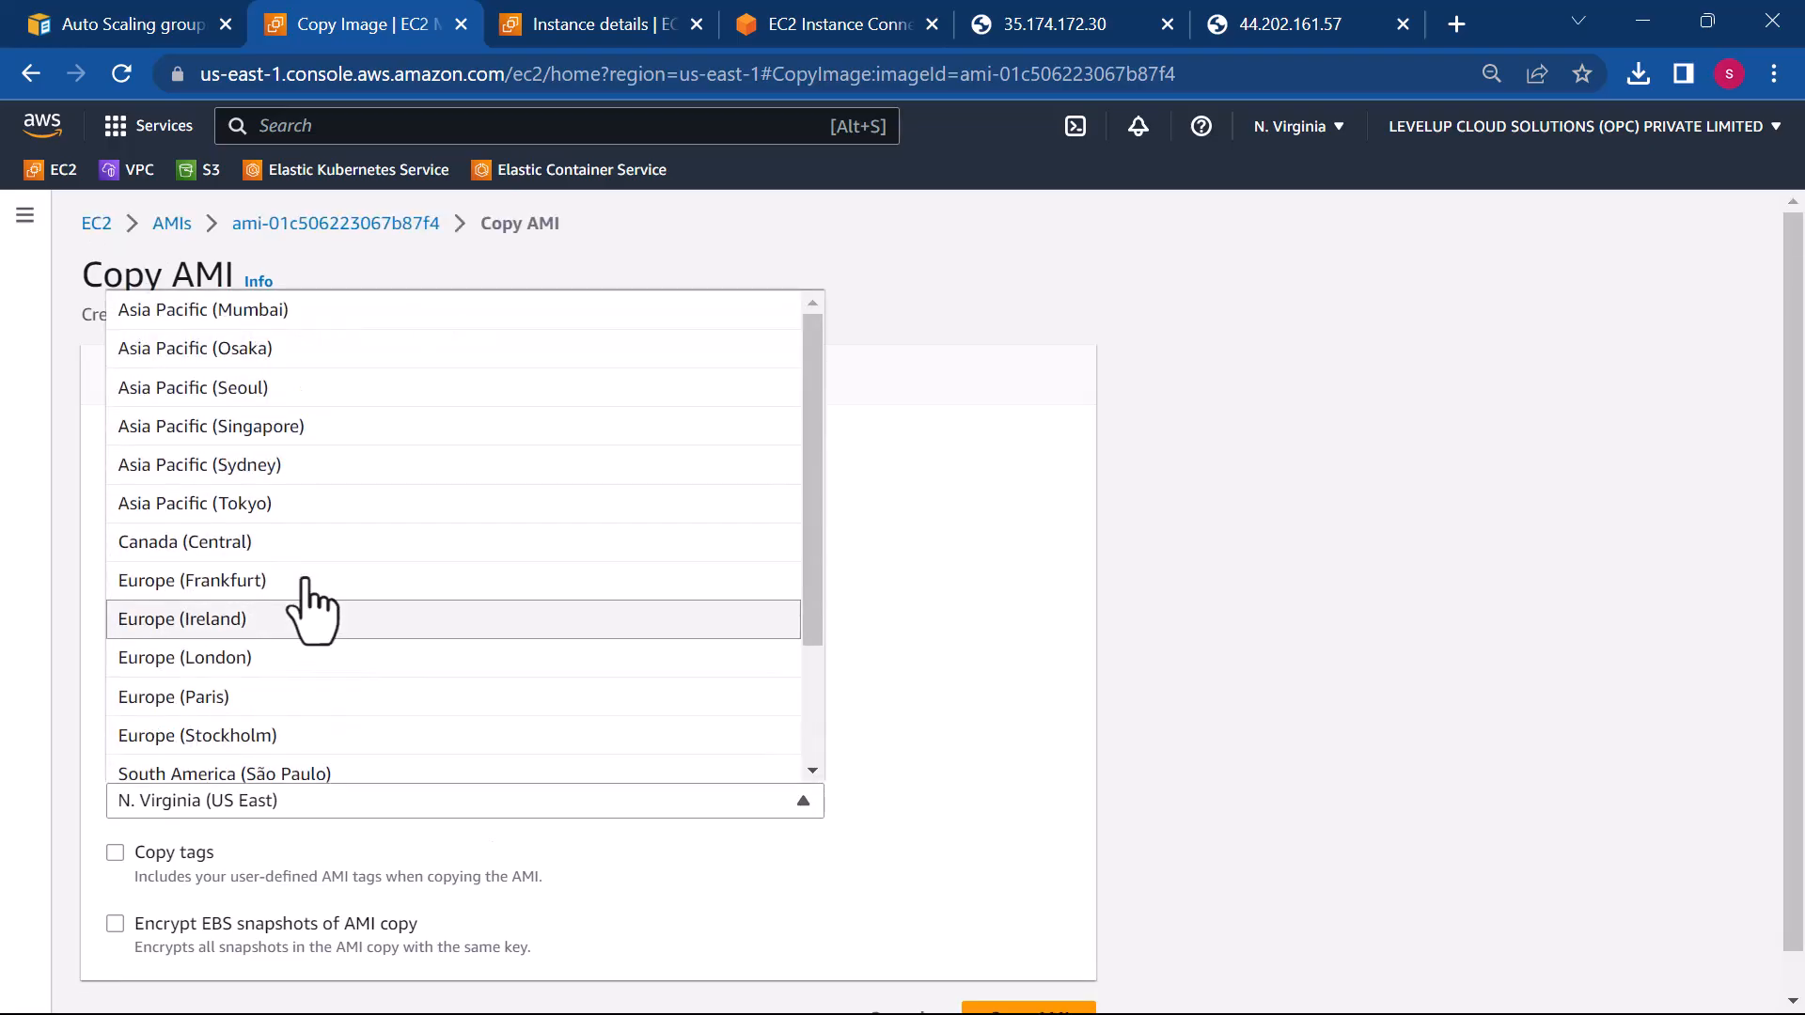
{"action": "left_click", "coordinate": [250, 318]}
{"action": "scroll", "coordinate": [790, 729], "scroll_direction": "down", "scroll_amount": 1}
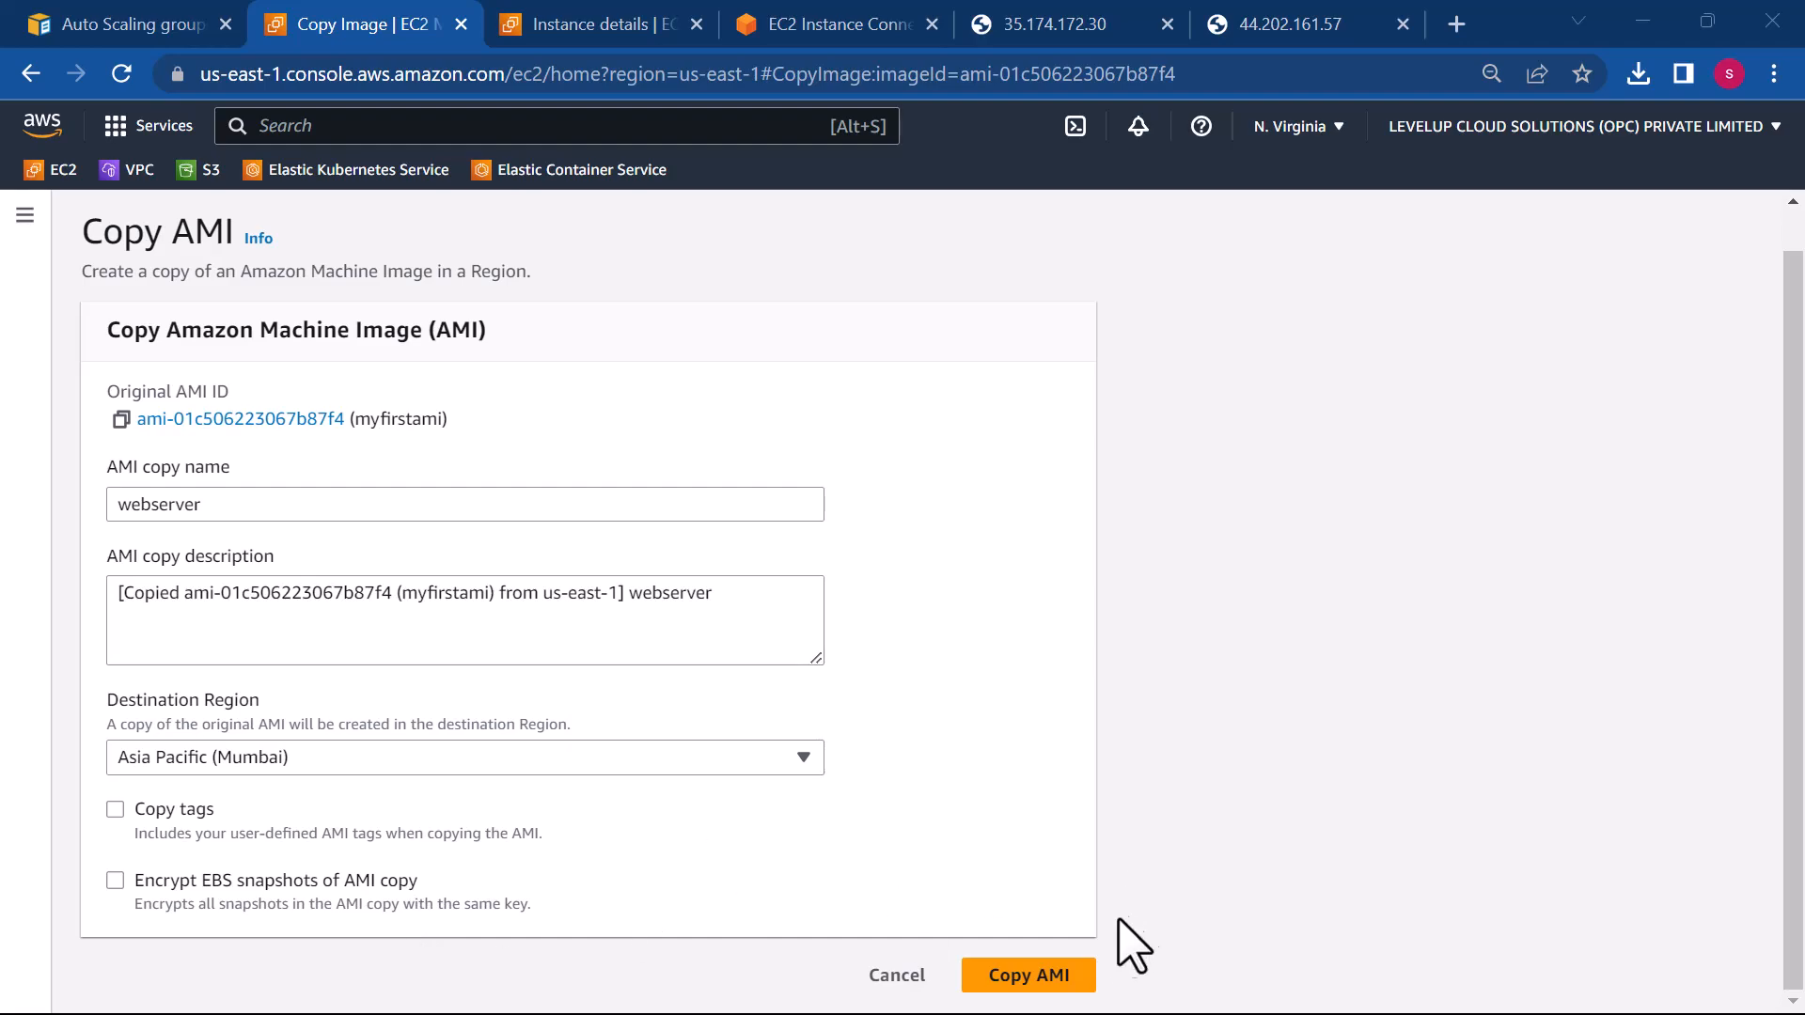
{"action": "left_click", "coordinate": [1023, 978]}
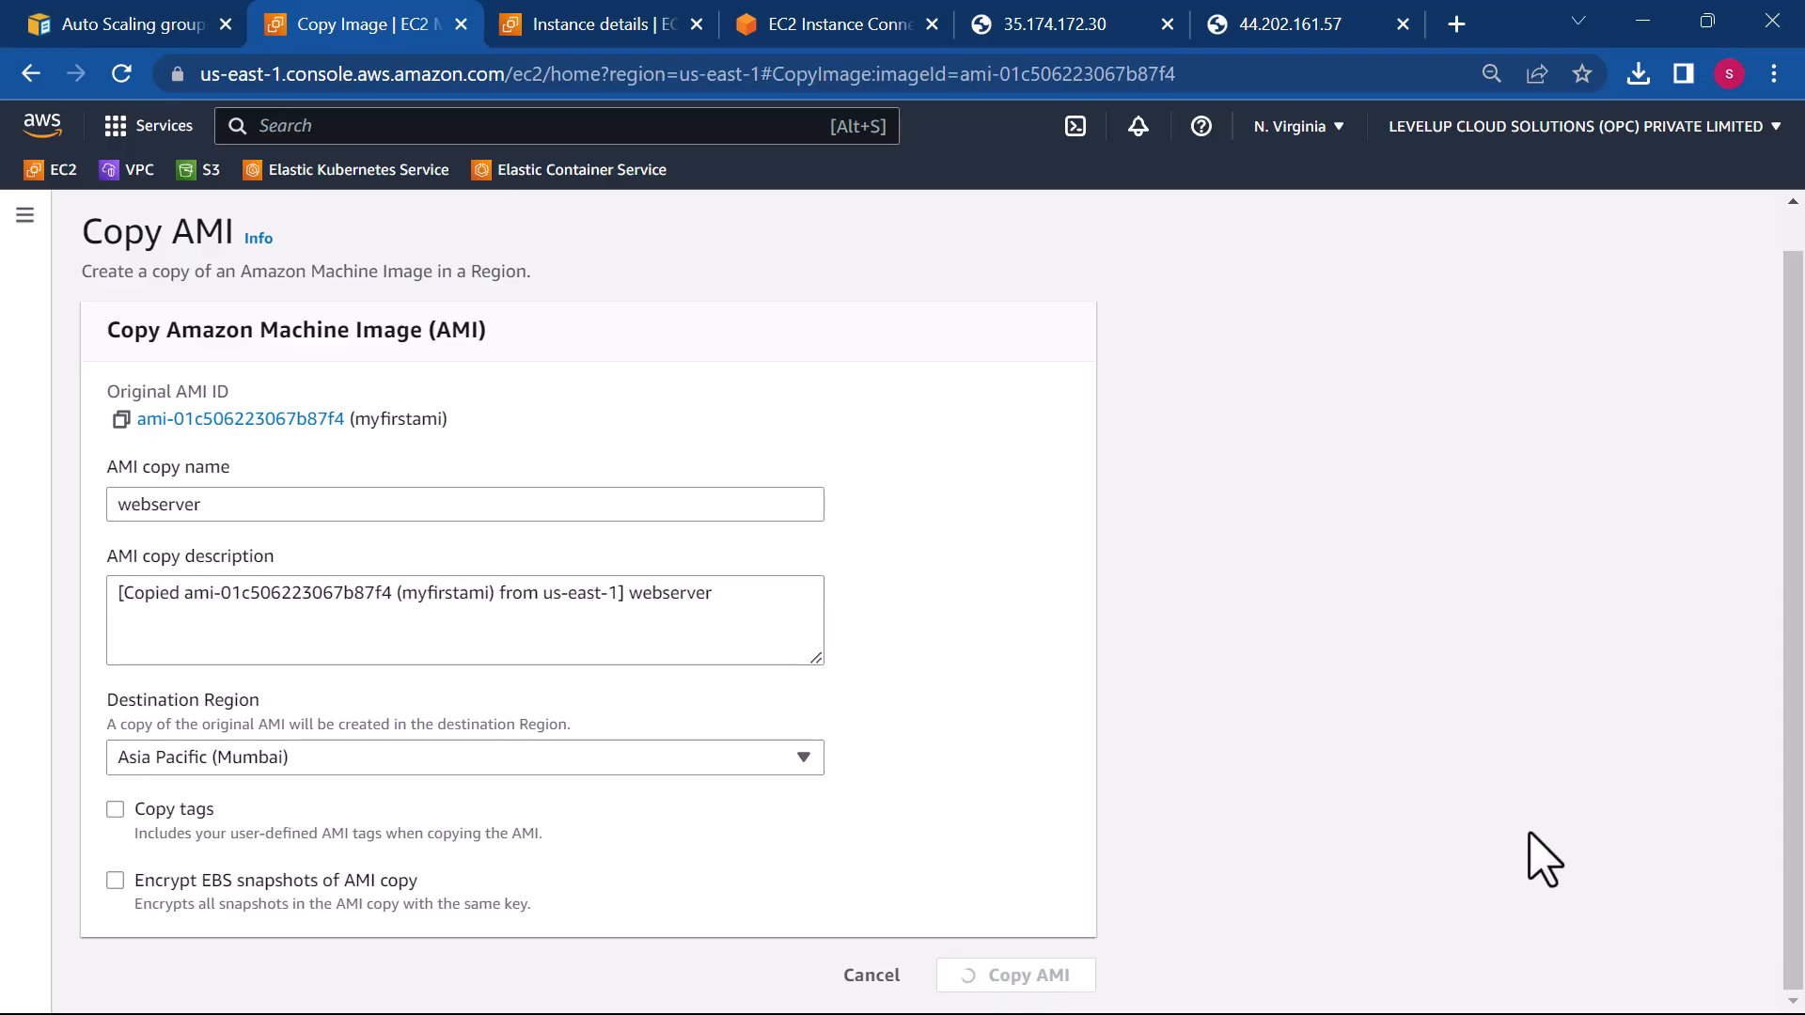
- Switch the console to the Asia Pacific (Mumbai) Region and open its list of owned AMIs
{"action": "left_click", "coordinate": [1265, 126]}
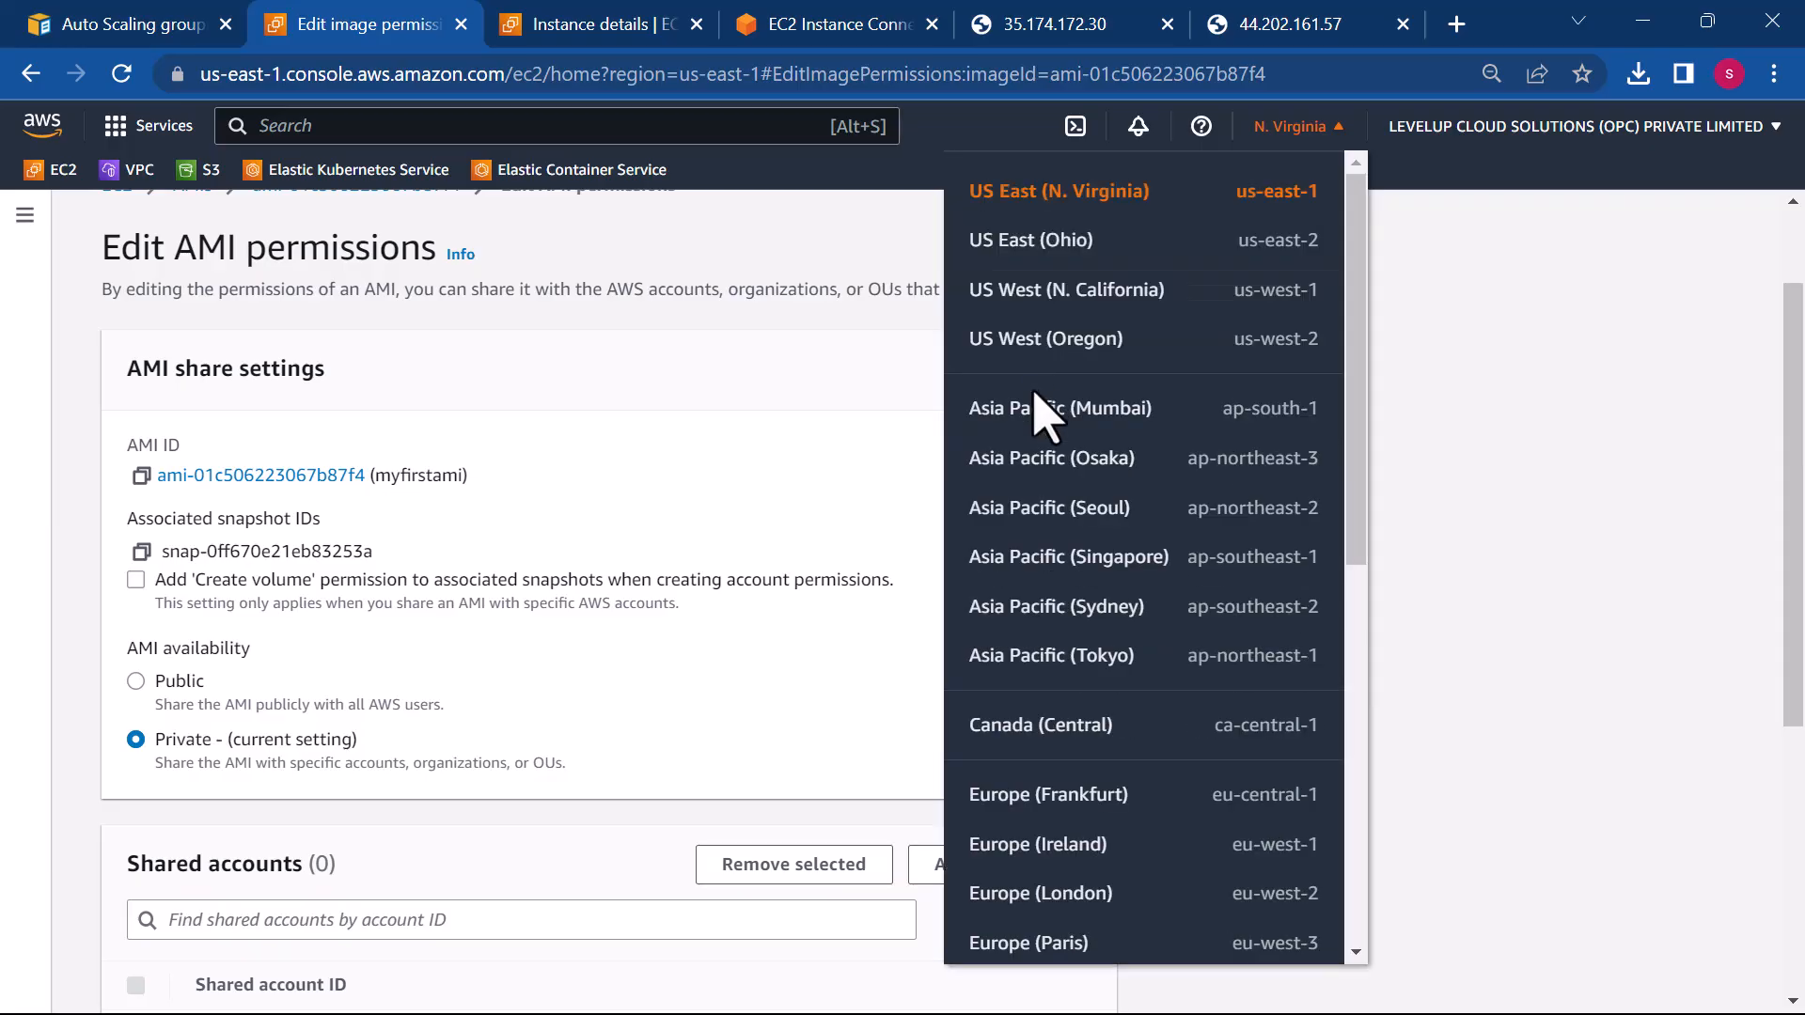
{"action": "scroll", "coordinate": [1063, 357], "scroll_direction": "down", "scroll_amount": 2}
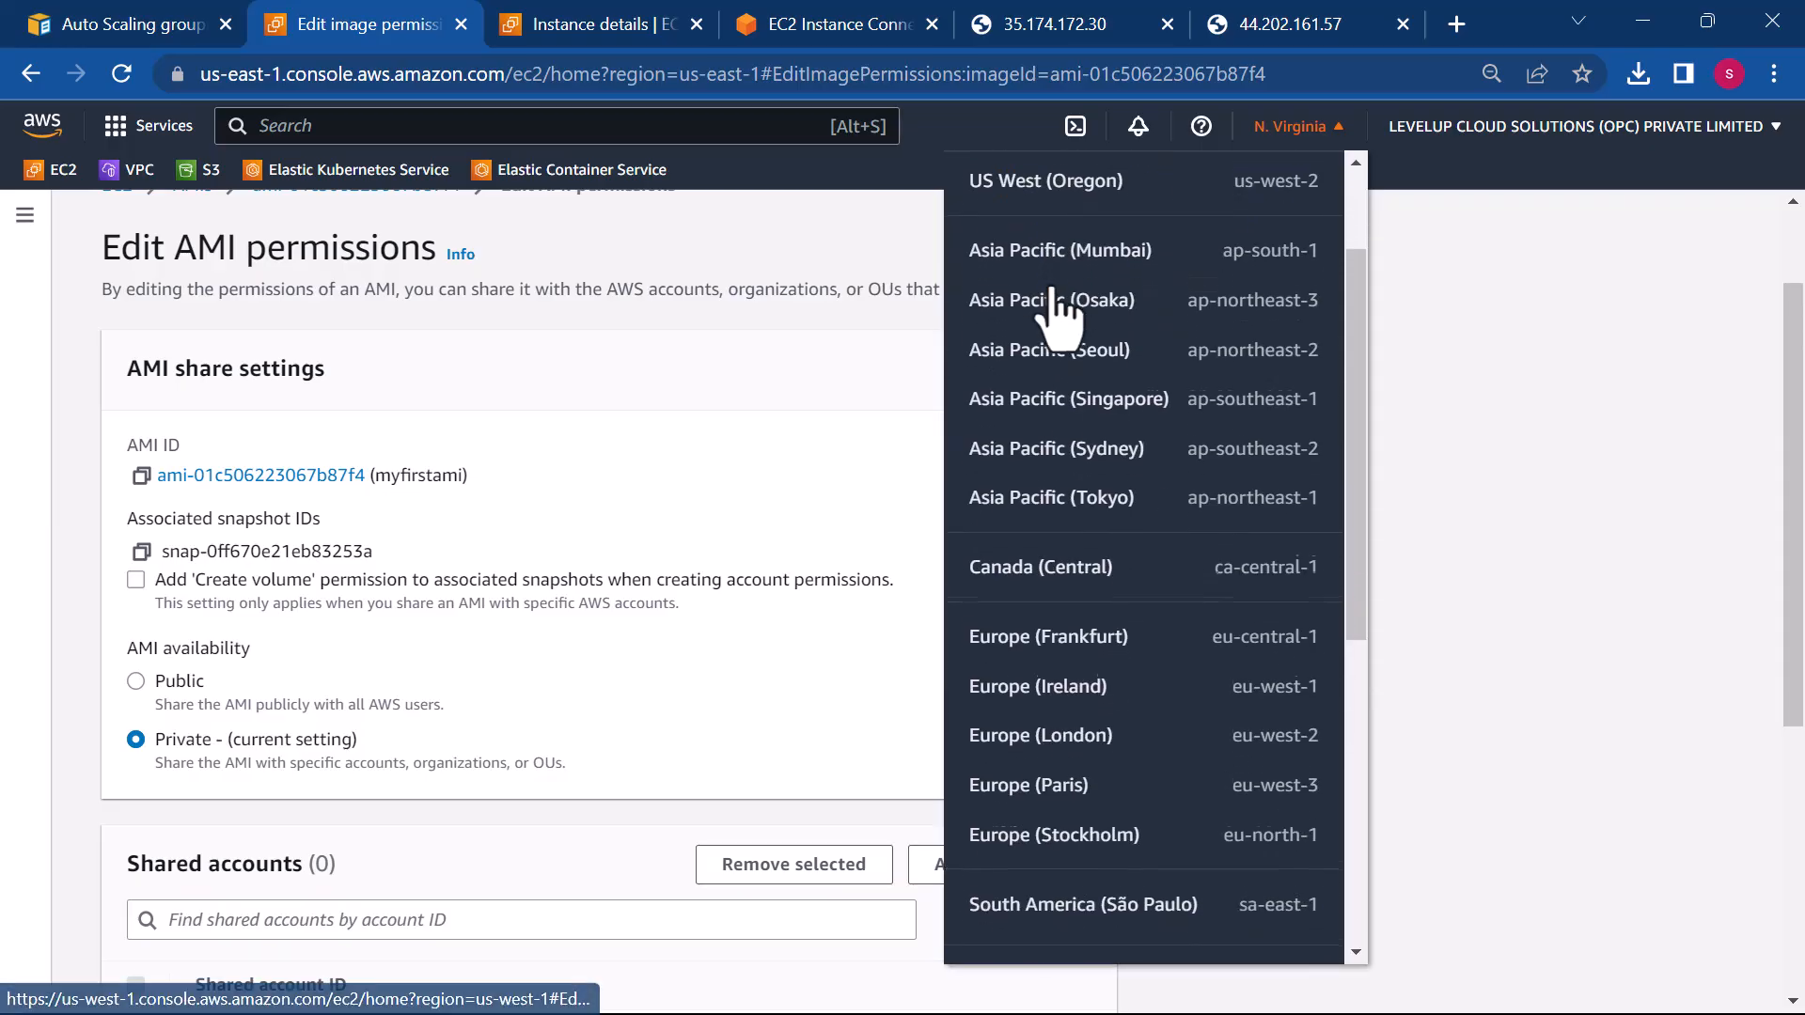
{"action": "left_click", "coordinate": [1045, 246]}
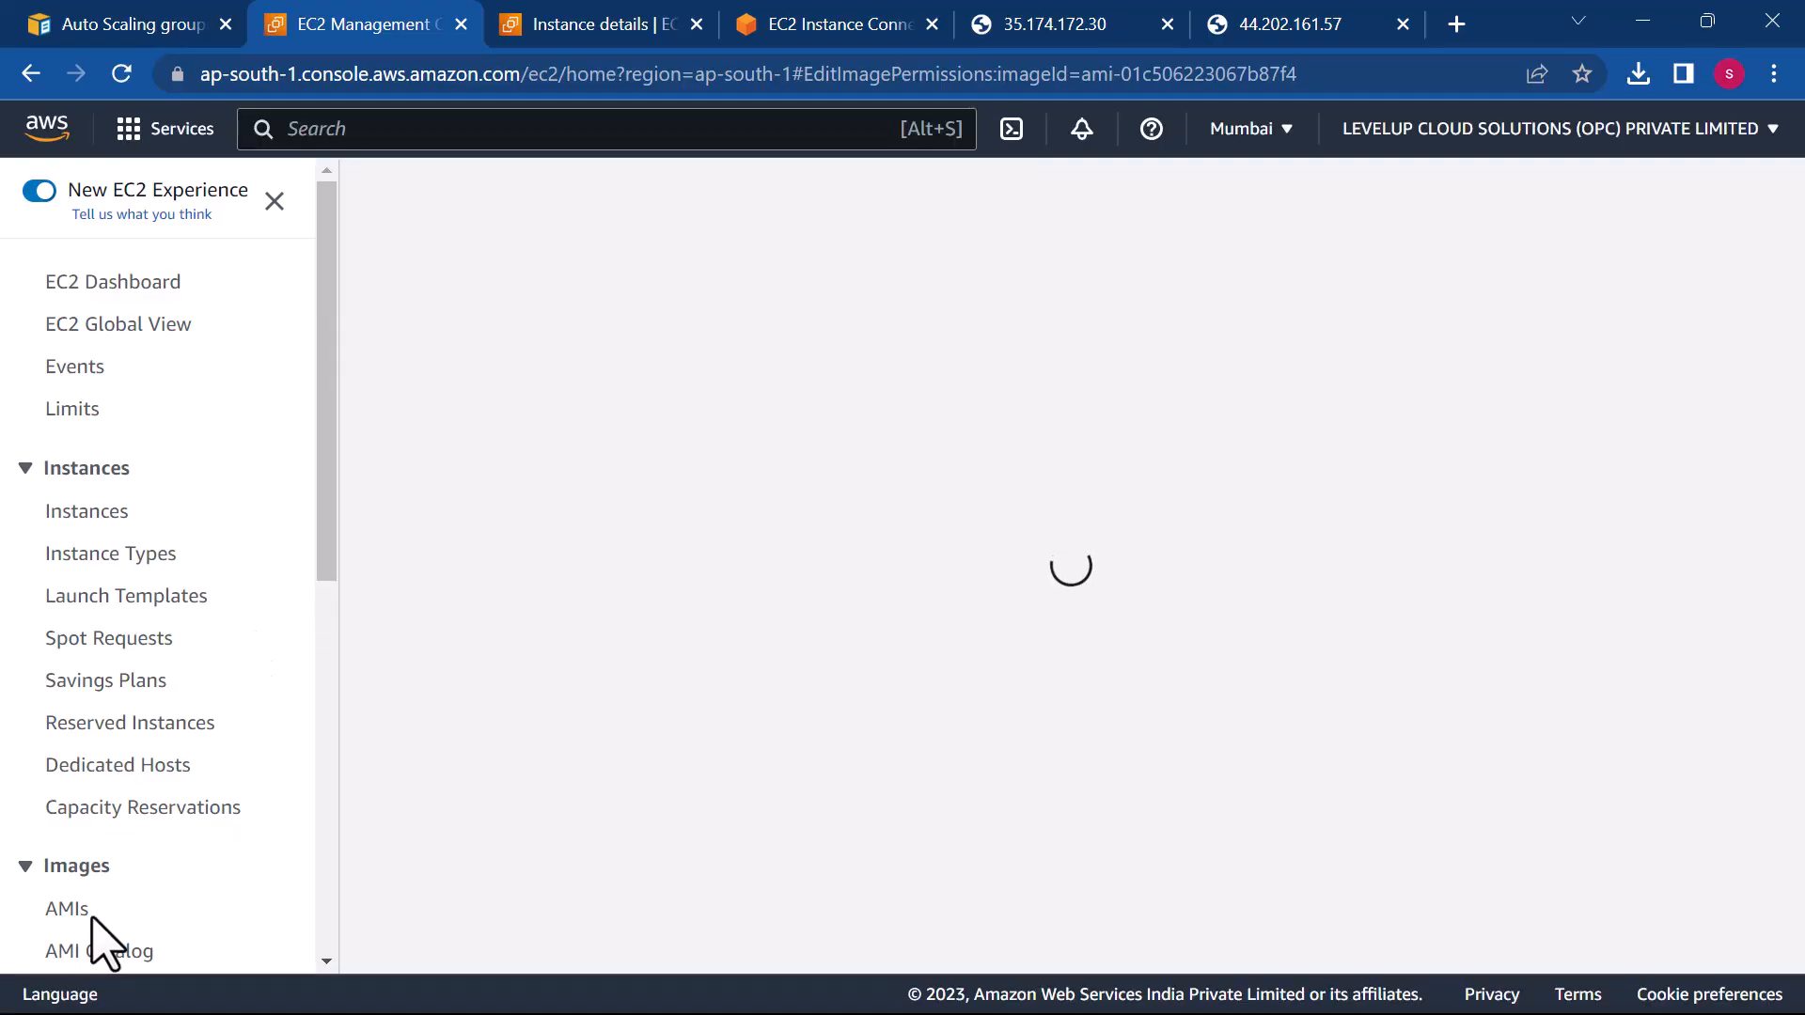
{"action": "left_click", "coordinate": [79, 910]}
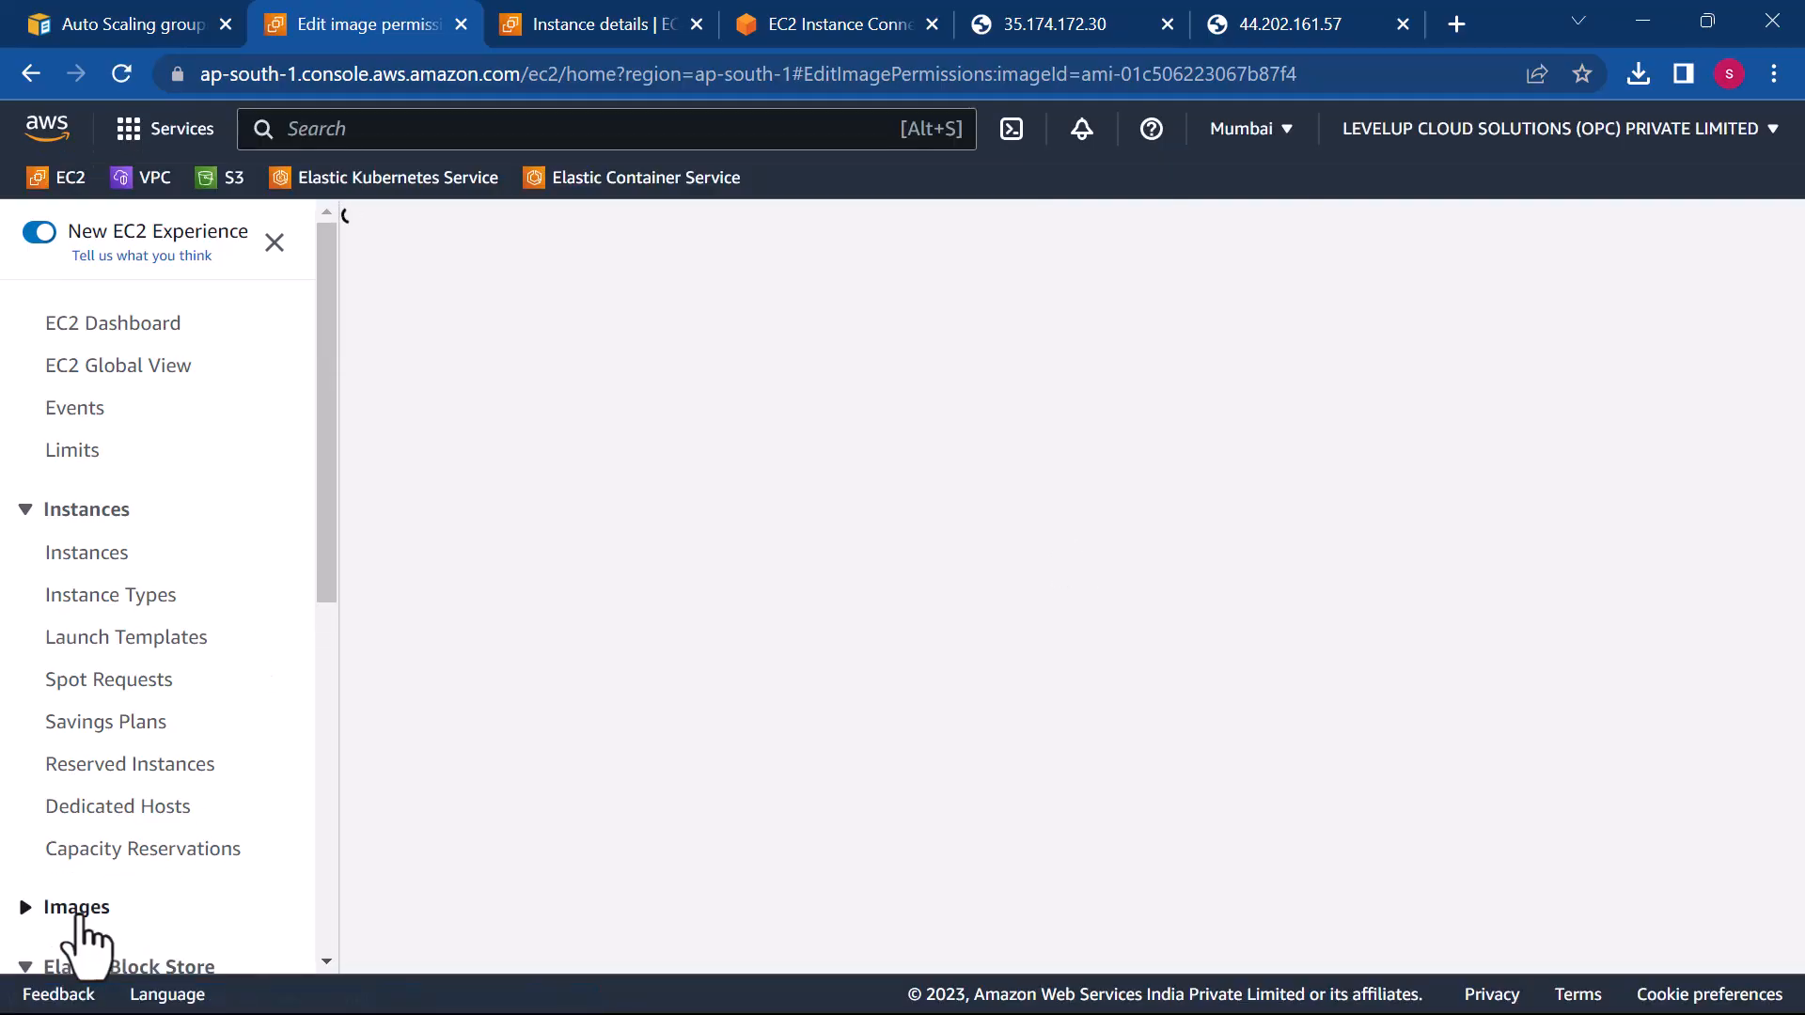
{"action": "scroll", "coordinate": [81, 923], "scroll_direction": "down", "scroll_amount": 2}
{"action": "left_click", "coordinate": [37, 735]}
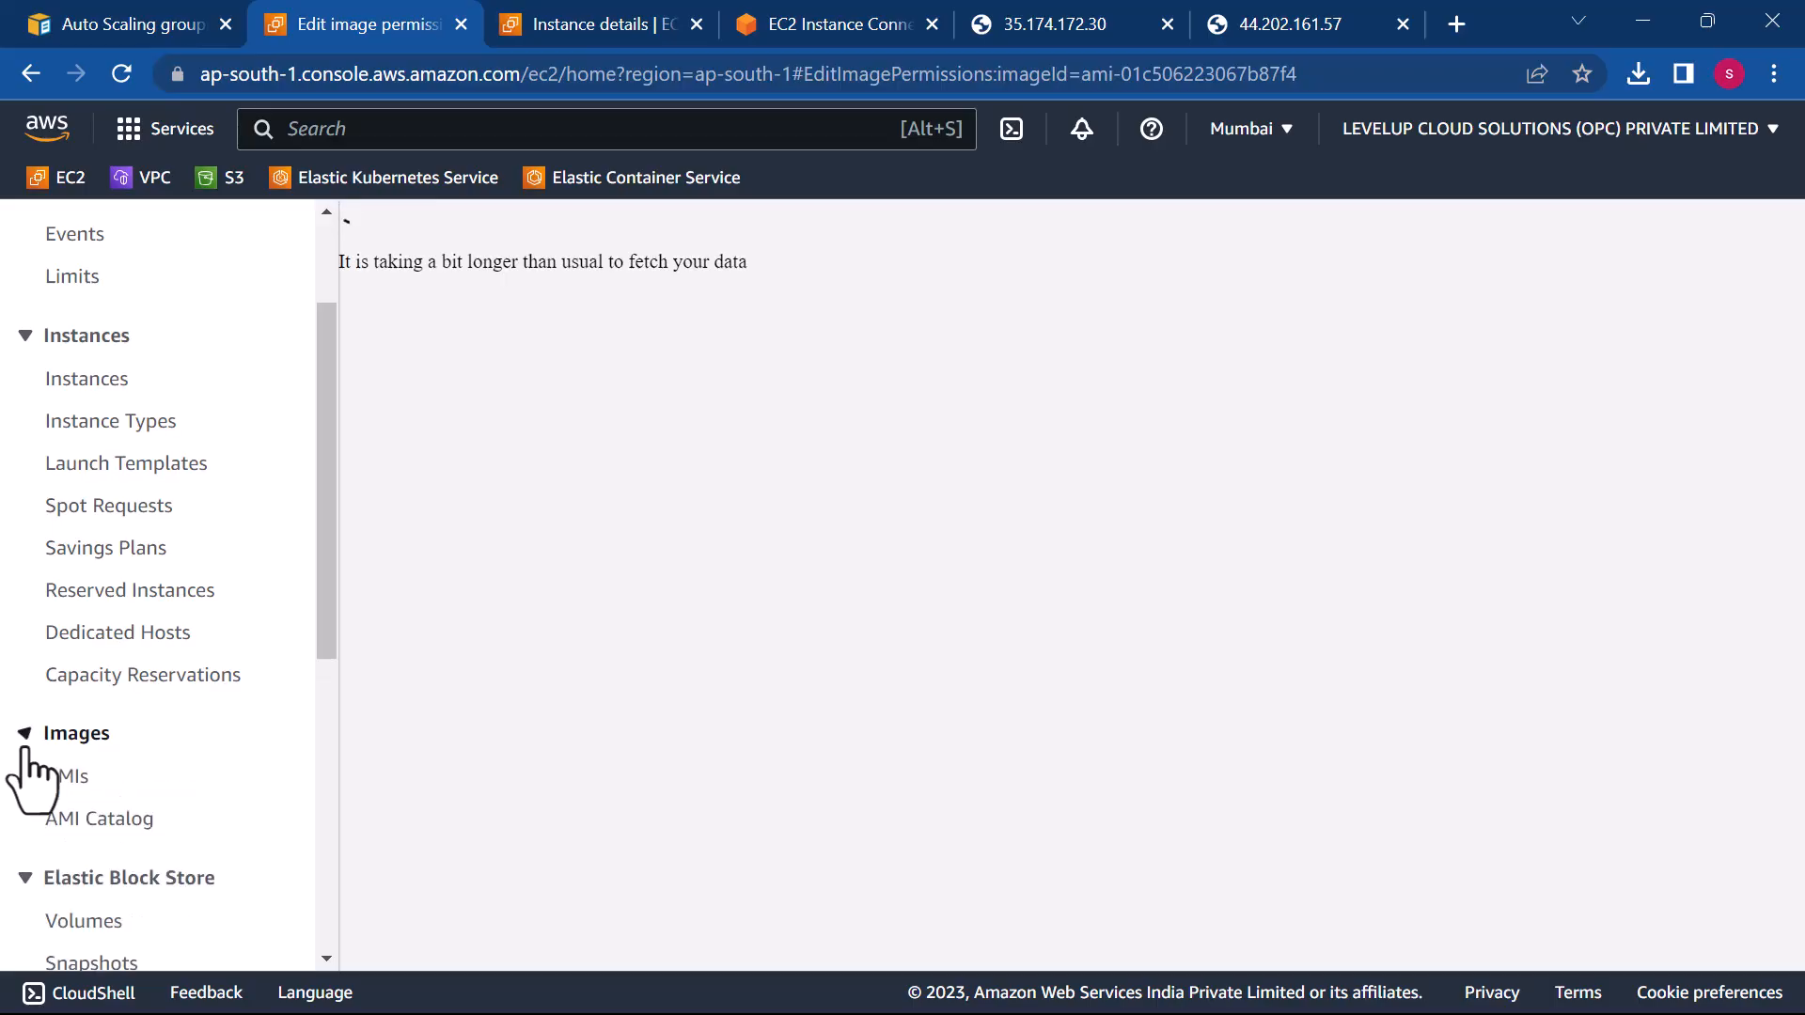
{"action": "left_click", "coordinate": [80, 794]}
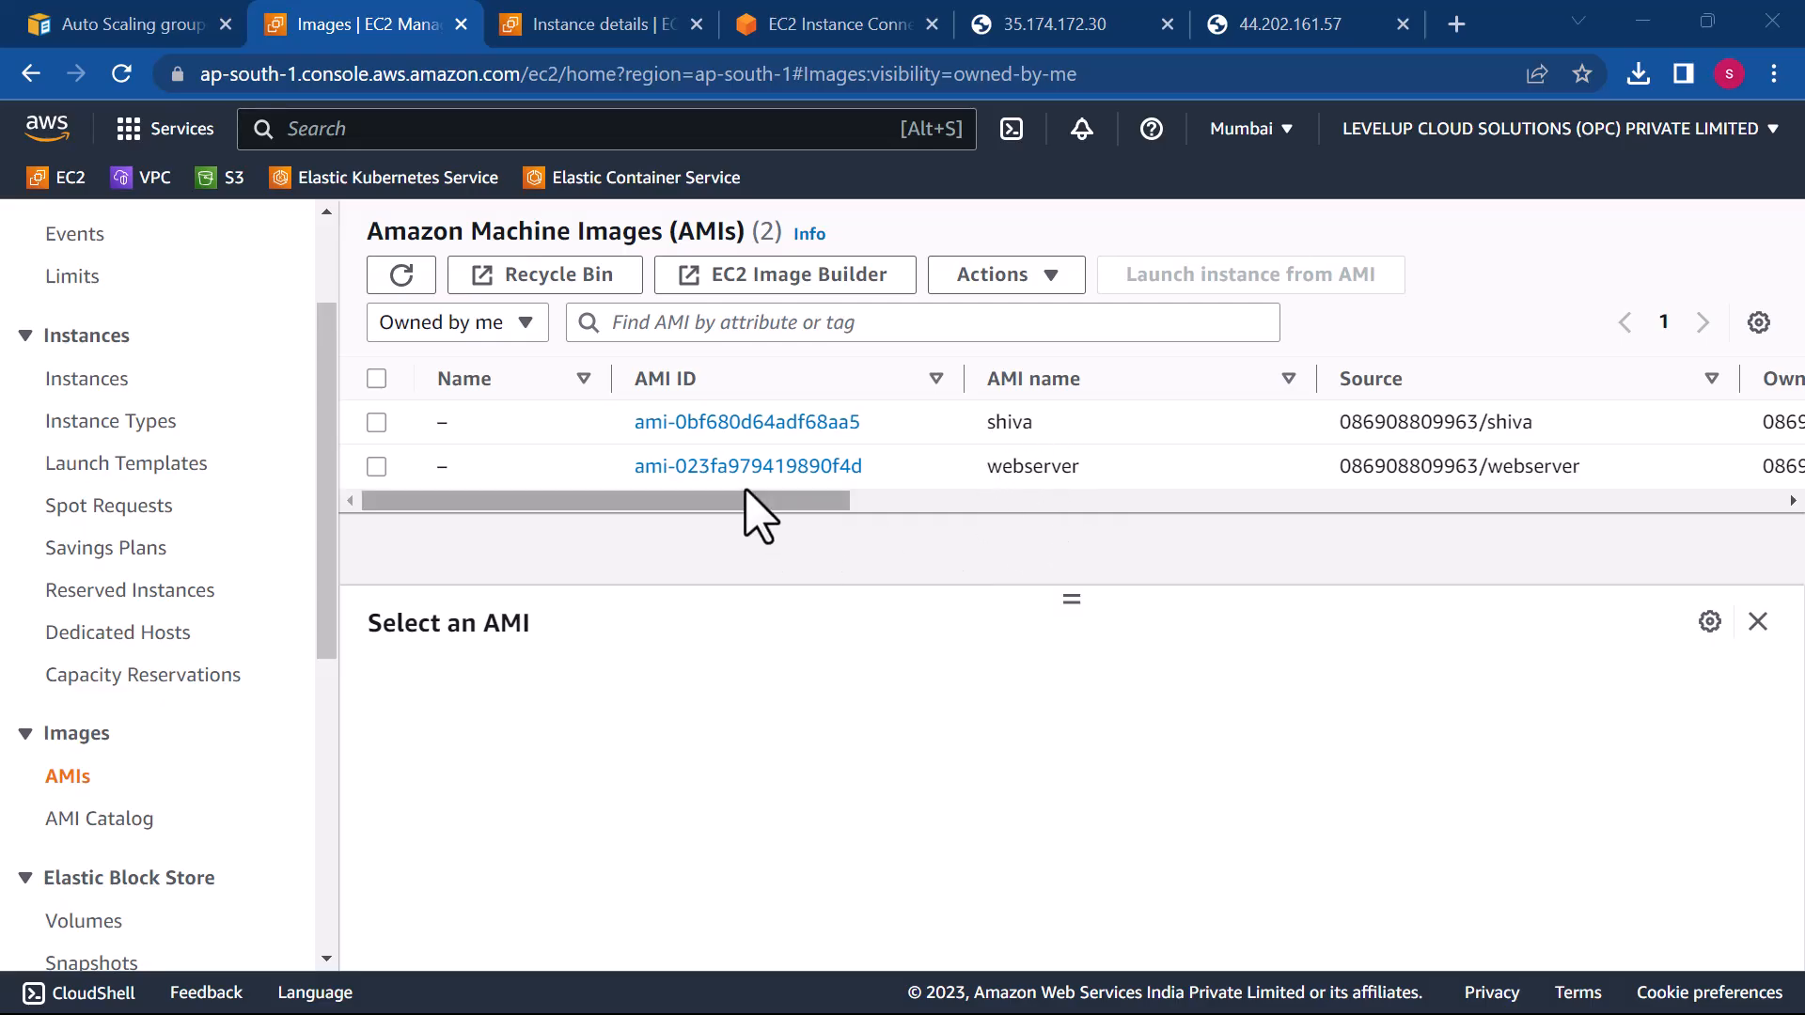
- Check the status of the copied webserver AMI in the Mumbai list and refresh the list until it is available
{"action": "left_click_drag", "start_coordinate": [746, 505], "coordinate": [1131, 493]}
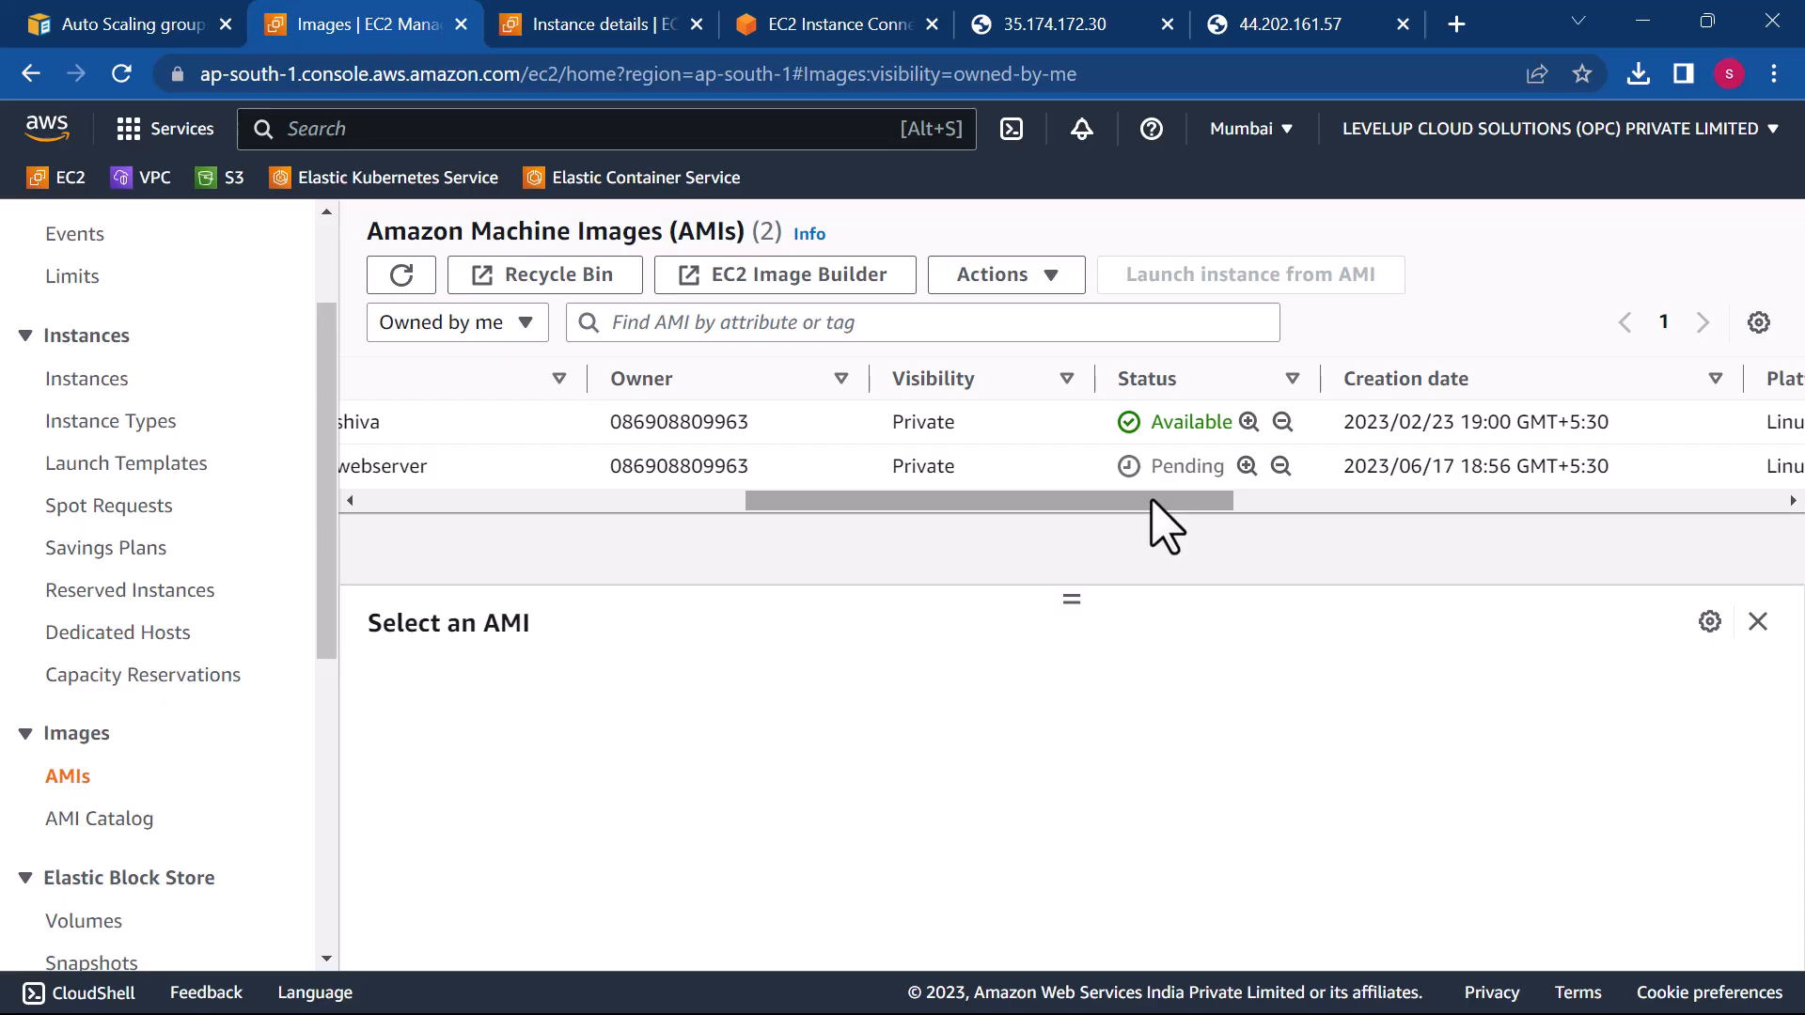
{"action": "left_click_drag", "start_coordinate": [1151, 501], "coordinate": [730, 470]}
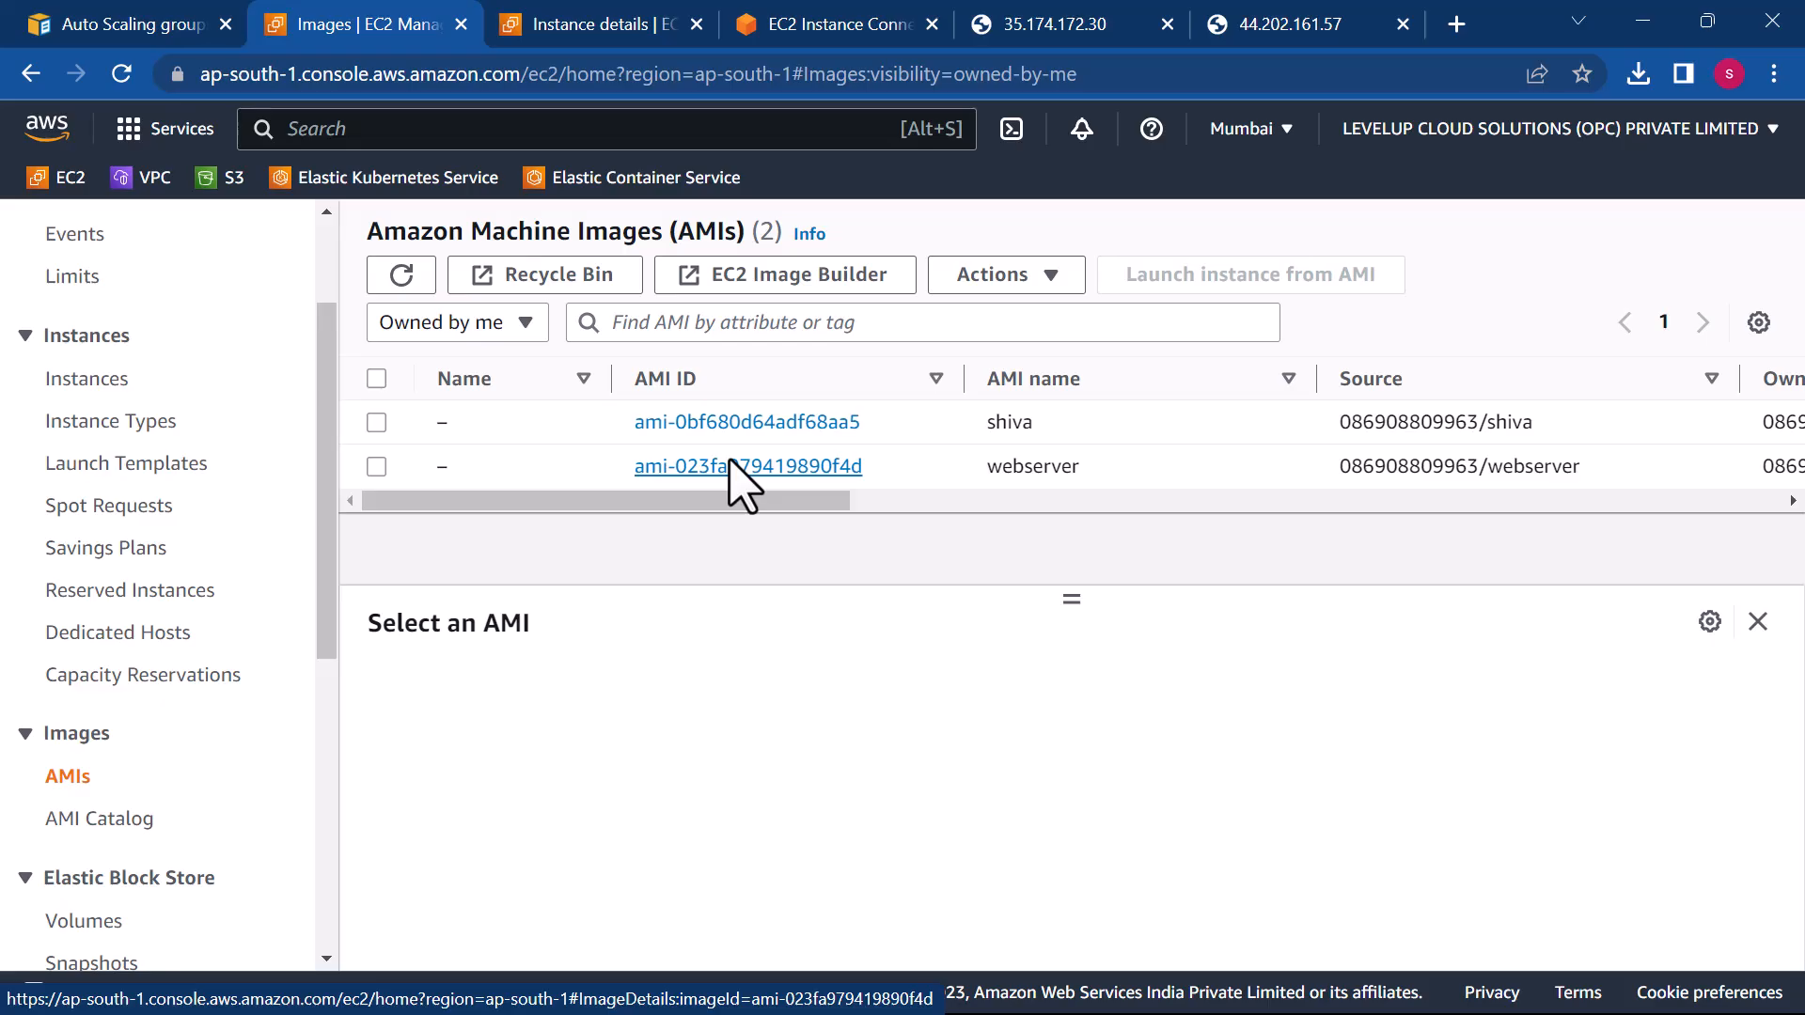
{"action": "left_click_drag", "start_coordinate": [734, 504], "coordinate": [1107, 546]}
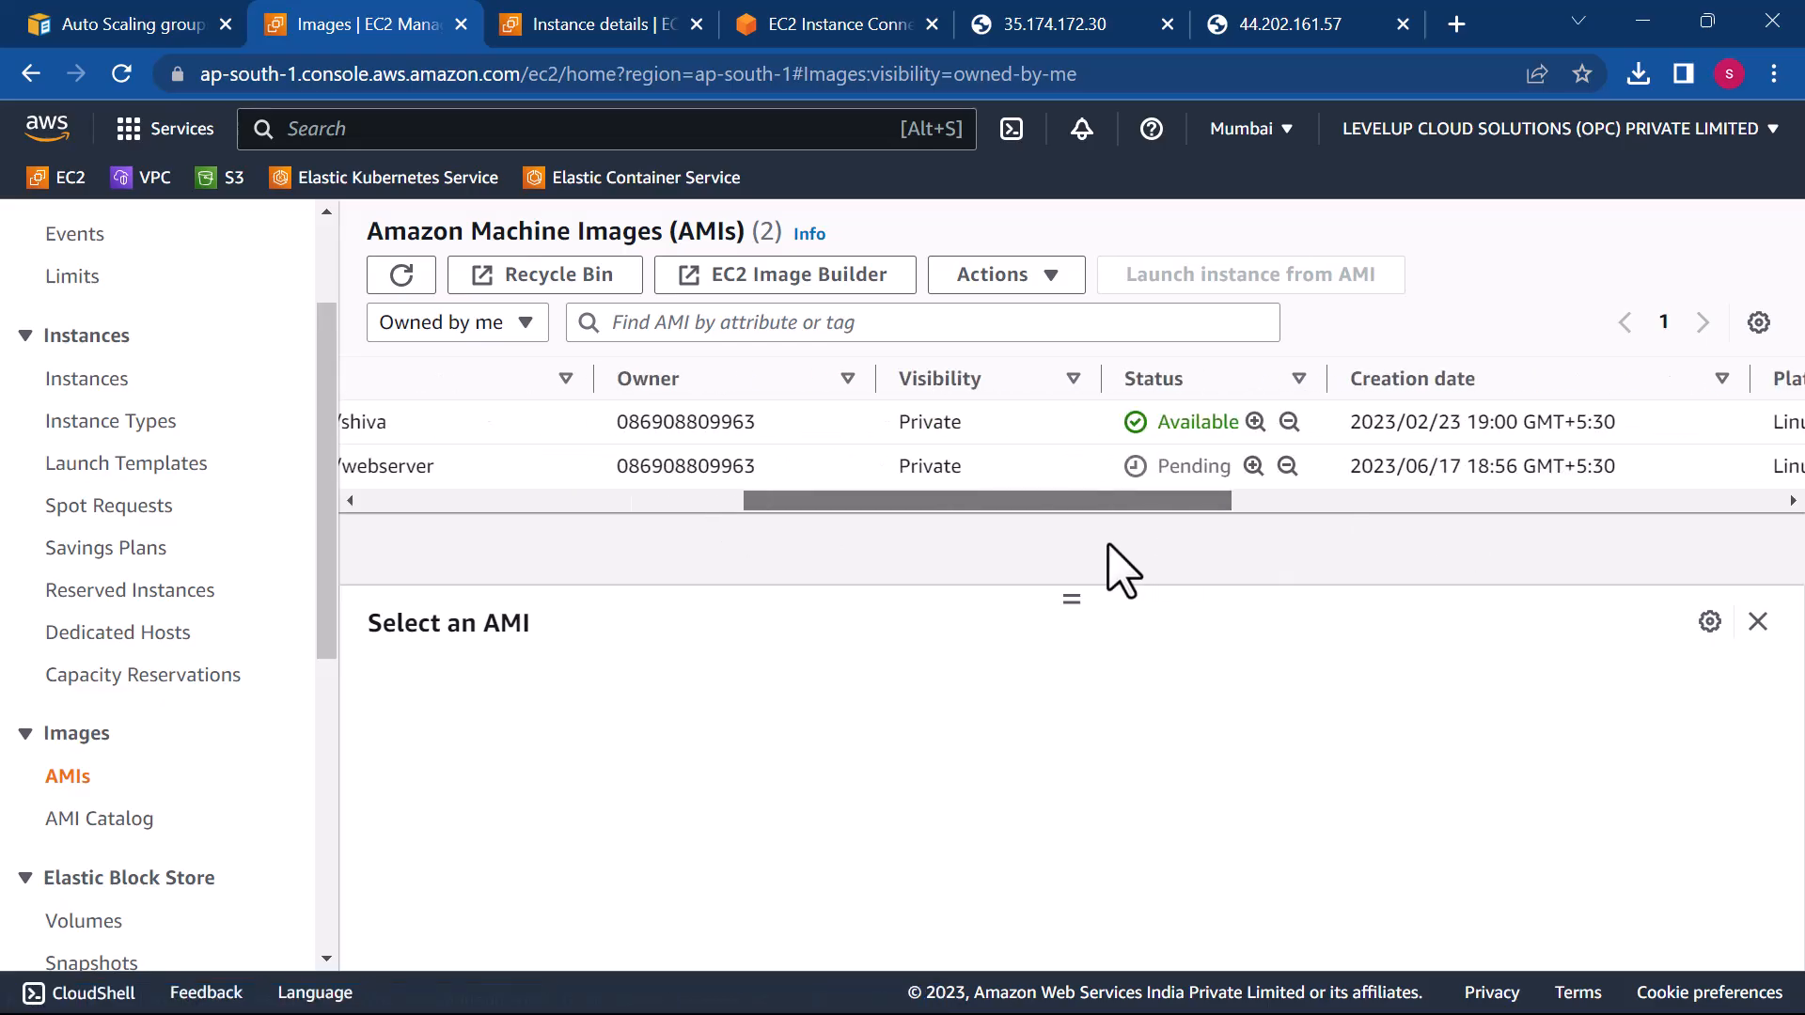
{"action": "left_click", "coordinate": [400, 275]}
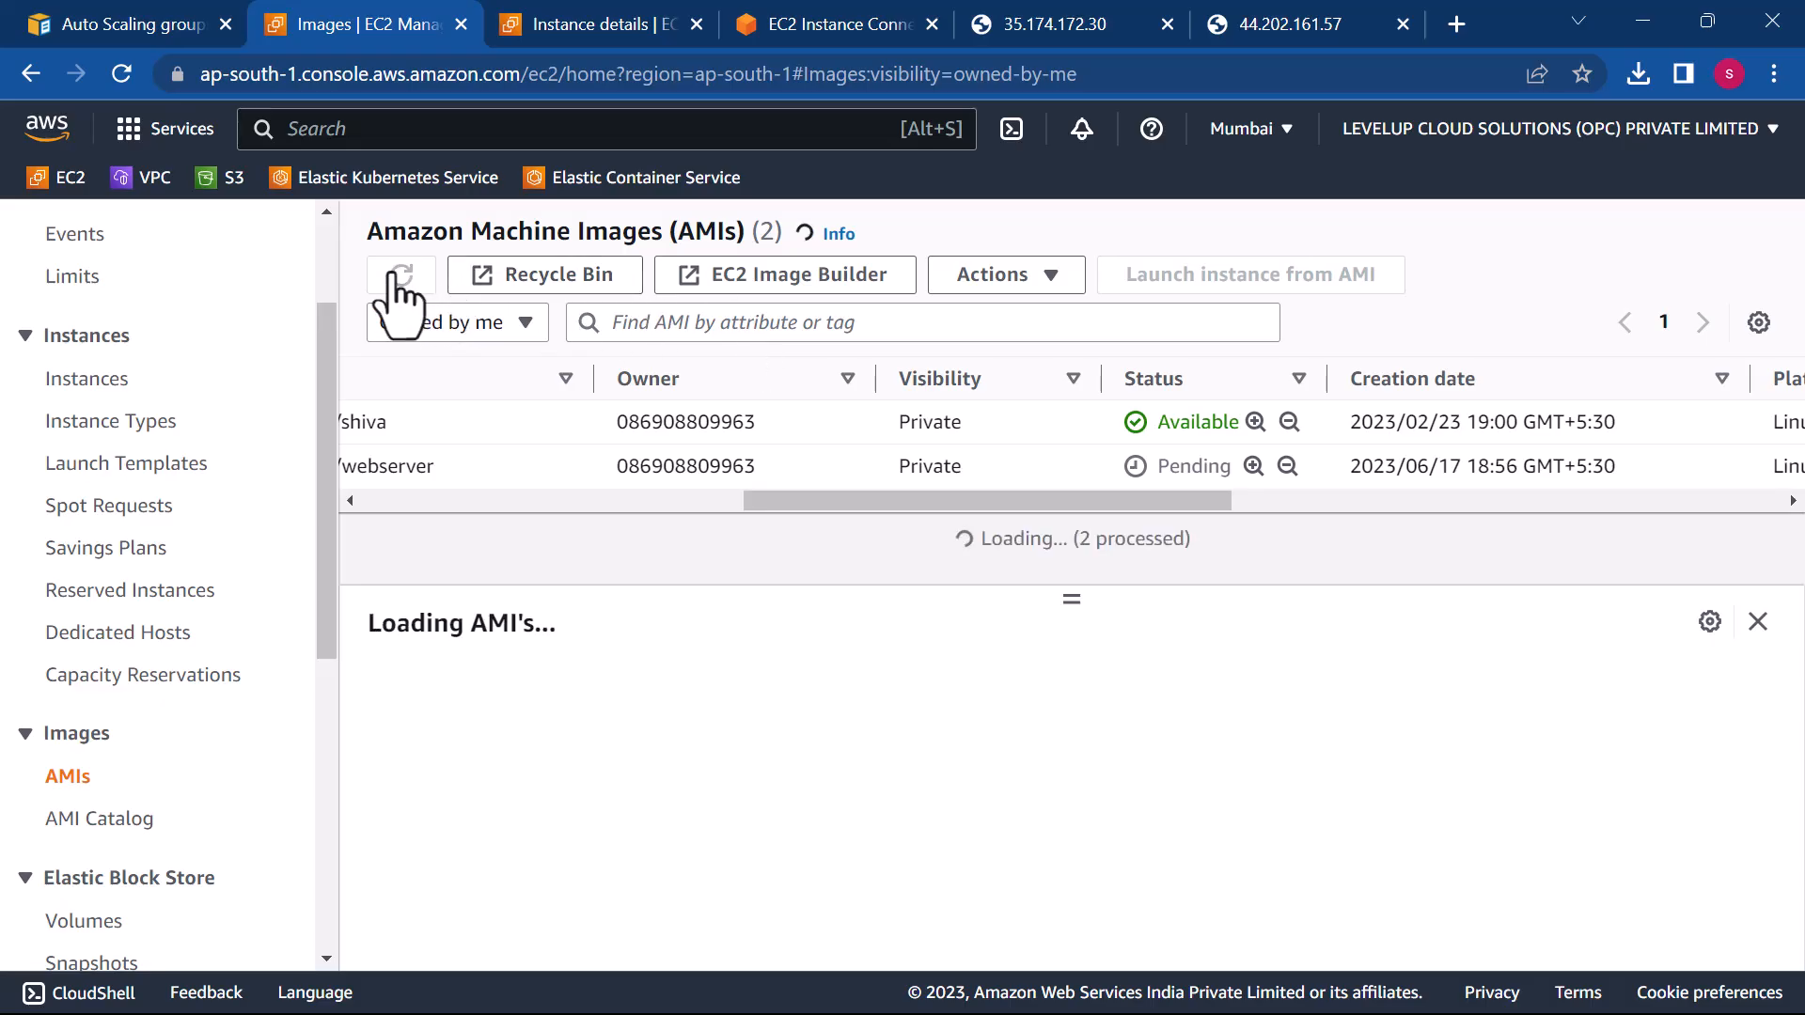
{"action": "left_click_drag", "start_coordinate": [980, 498], "coordinate": [468, 507]}
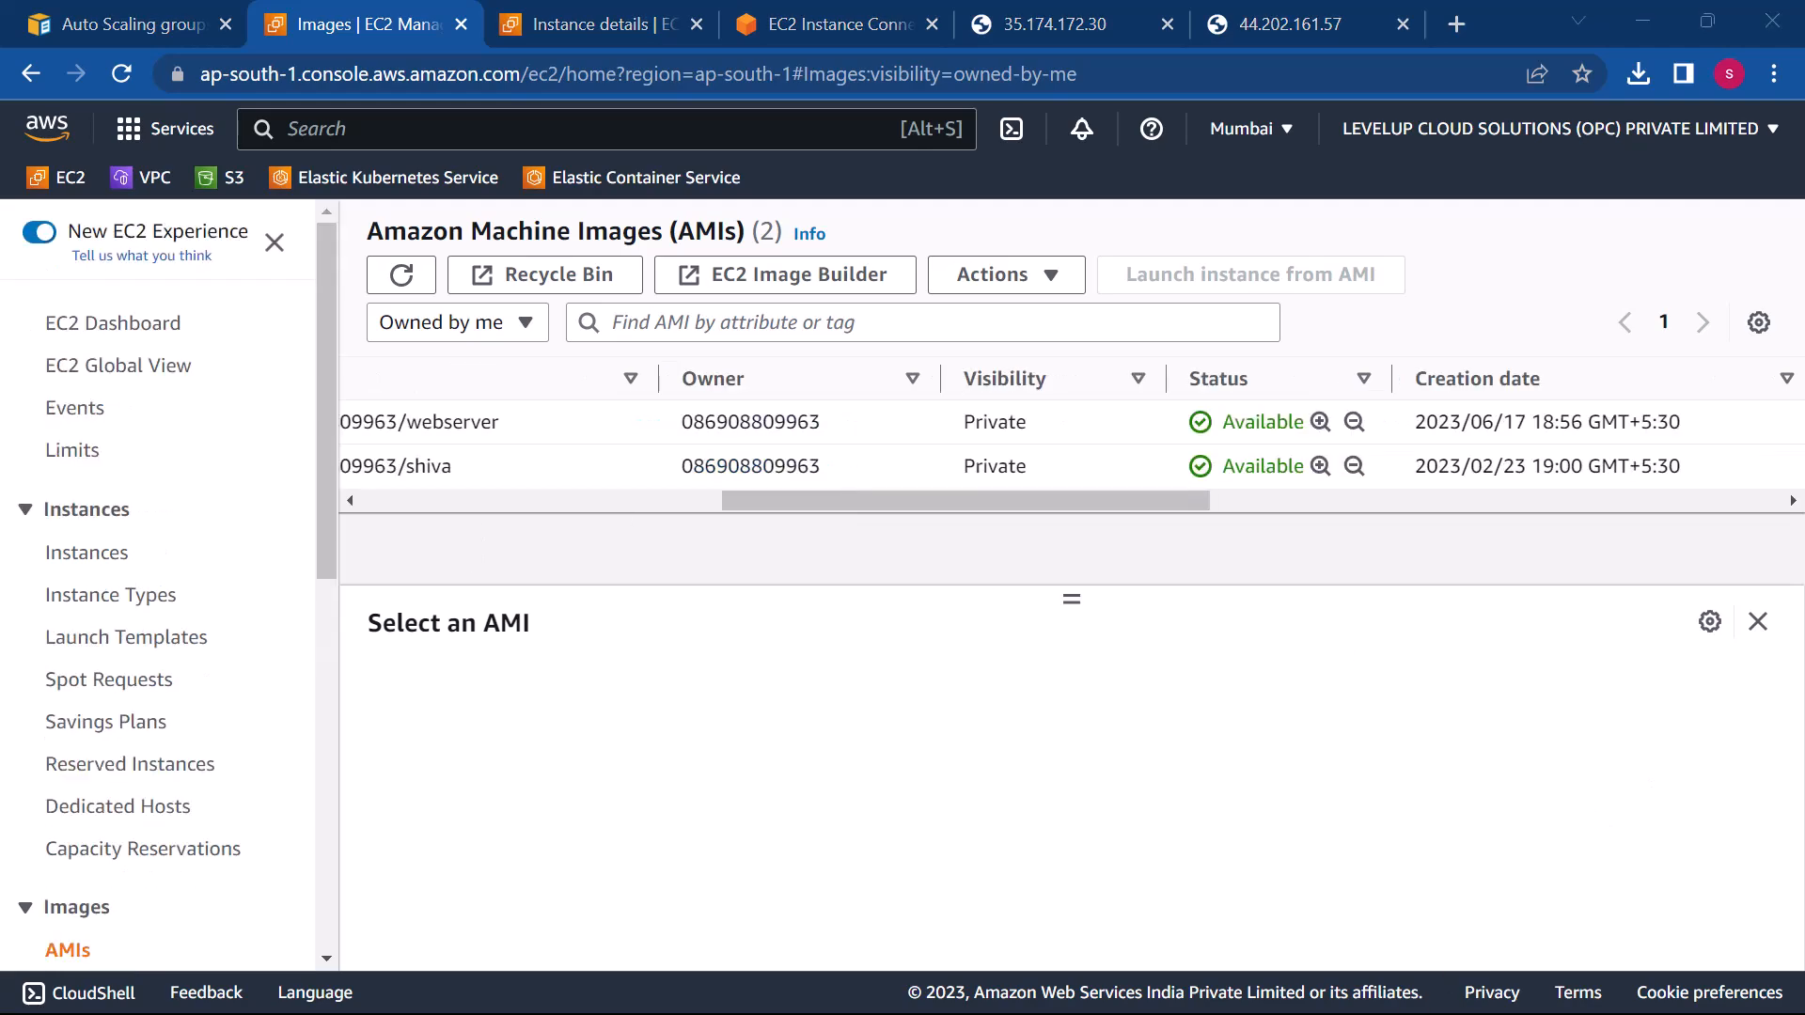
{"action": "left_click_drag", "start_coordinate": [1060, 503], "coordinate": [696, 491]}
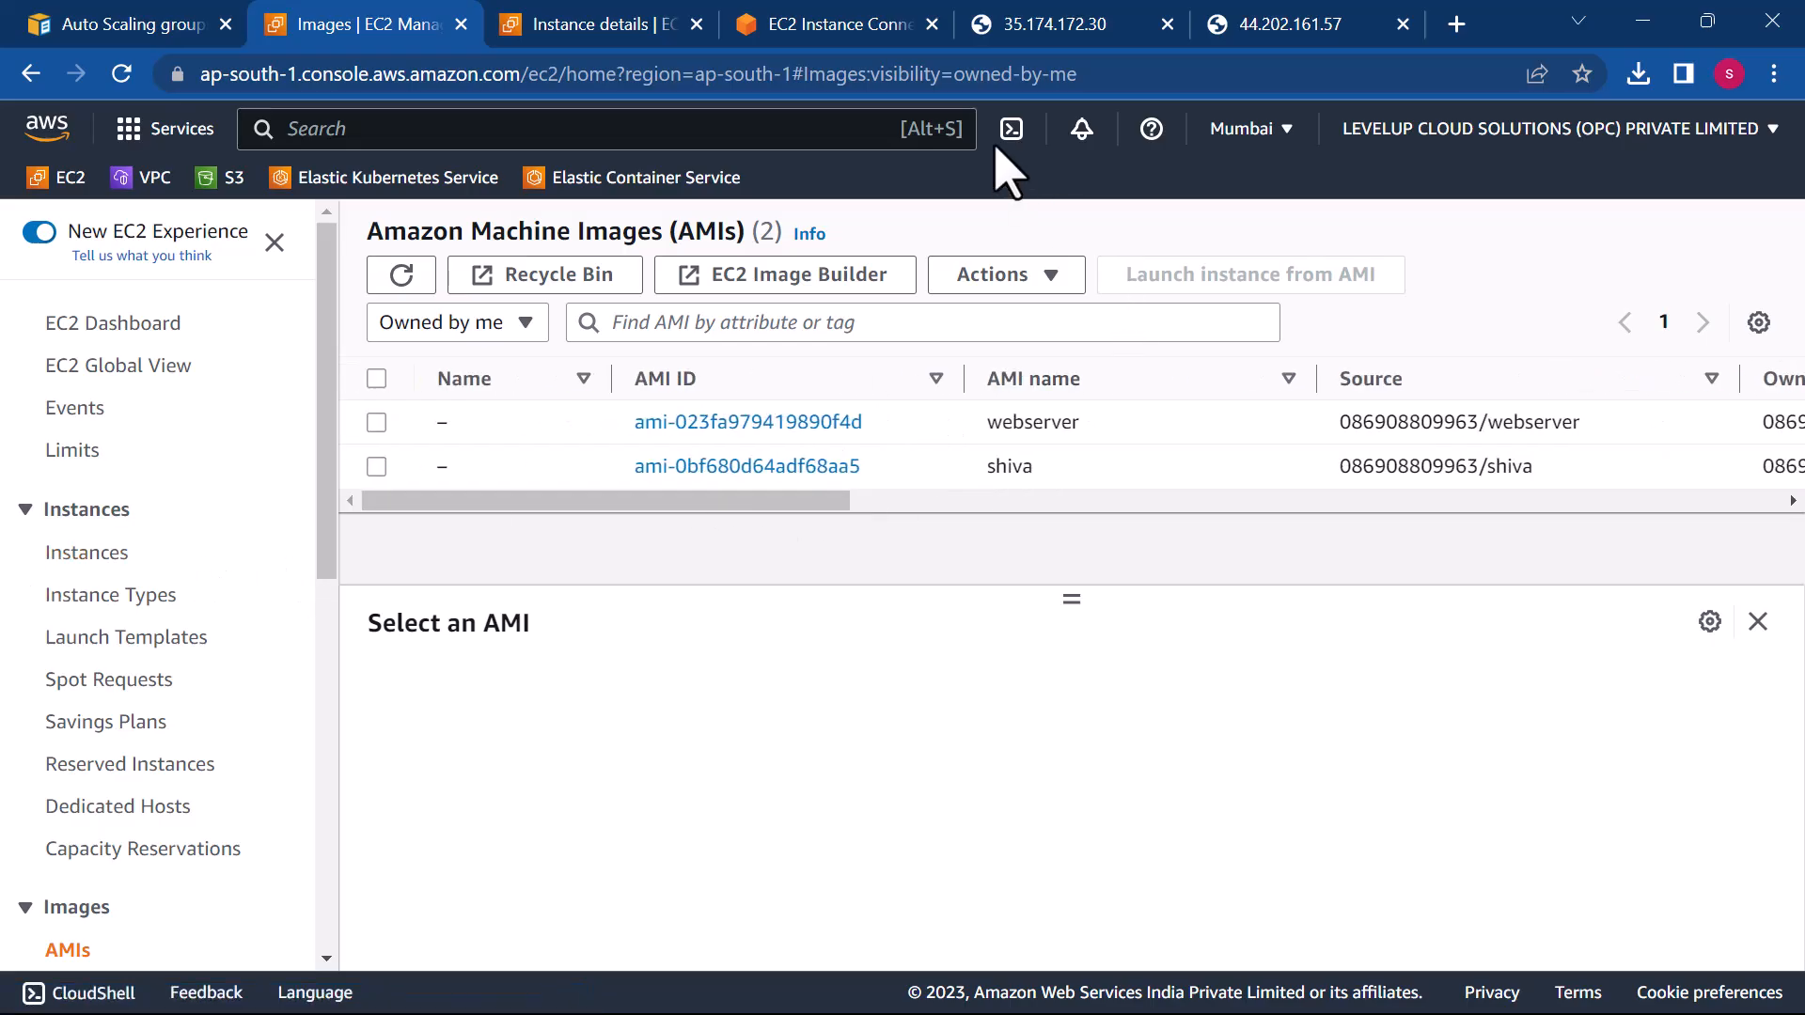
- Start launching a new instance in the Mumbai Region and name it mymumwebserver
{"action": "left_click", "coordinate": [88, 554]}
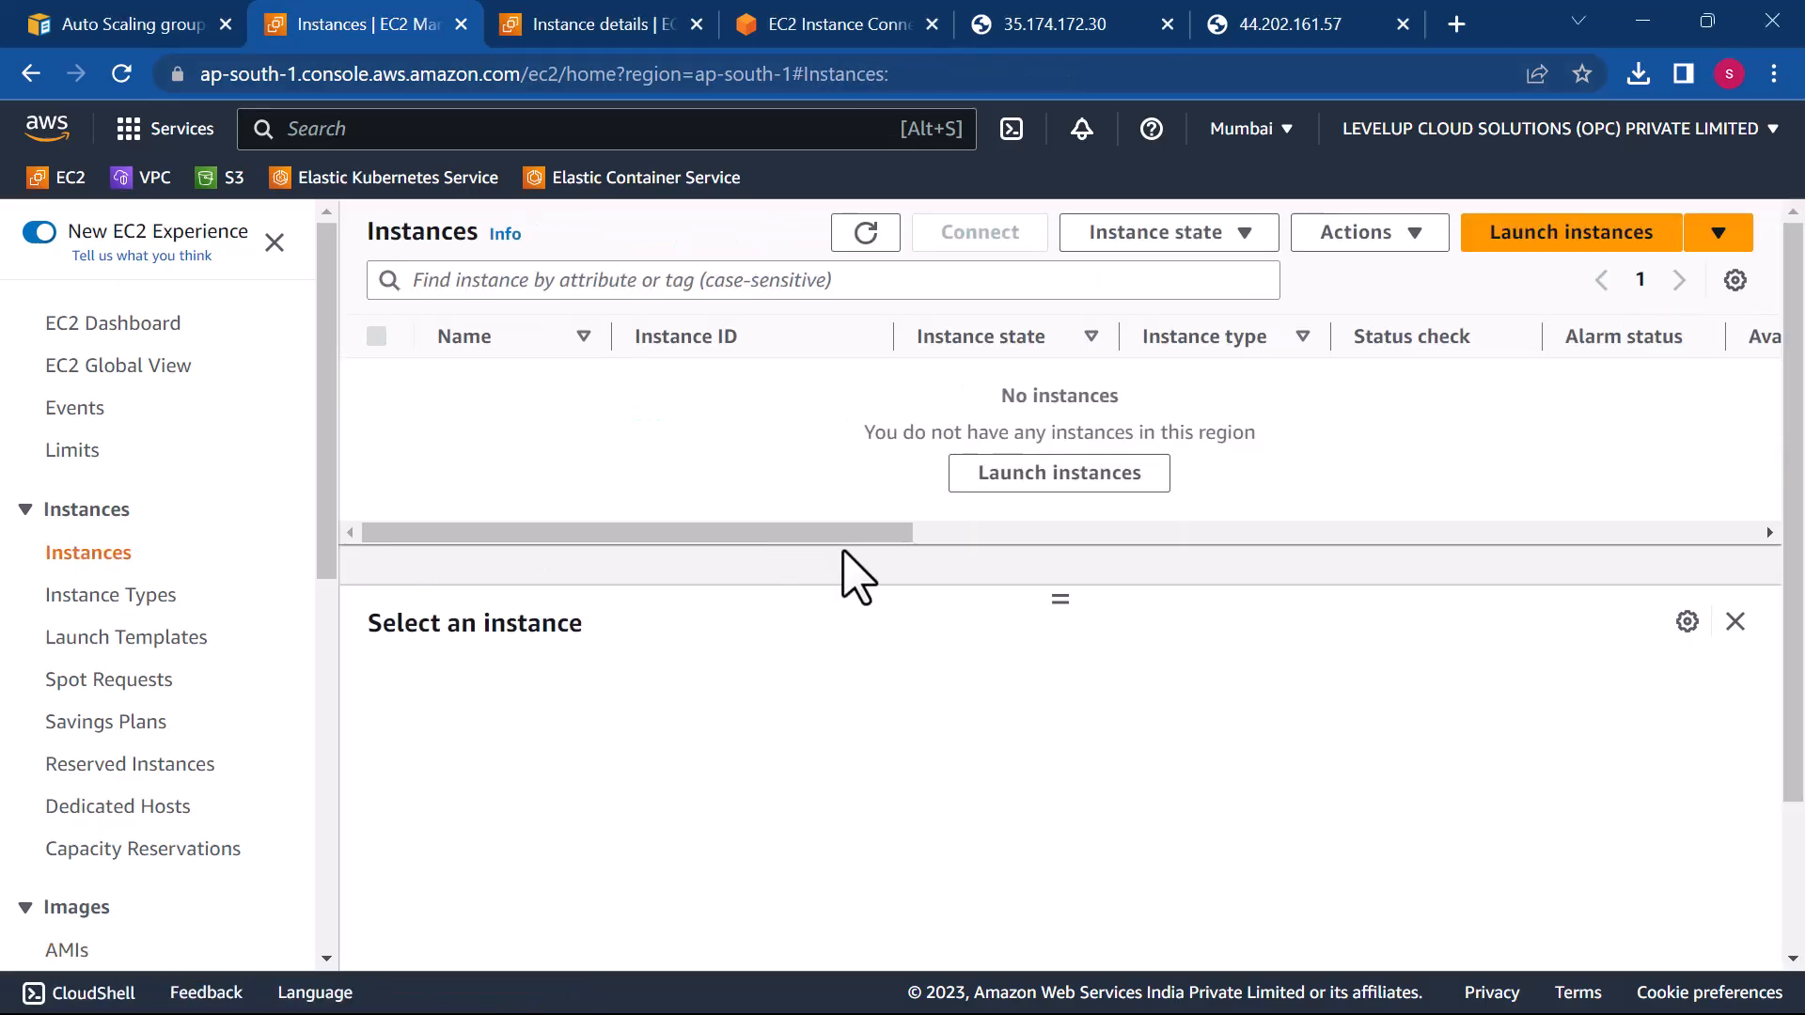
{"action": "left_click", "coordinate": [983, 477]}
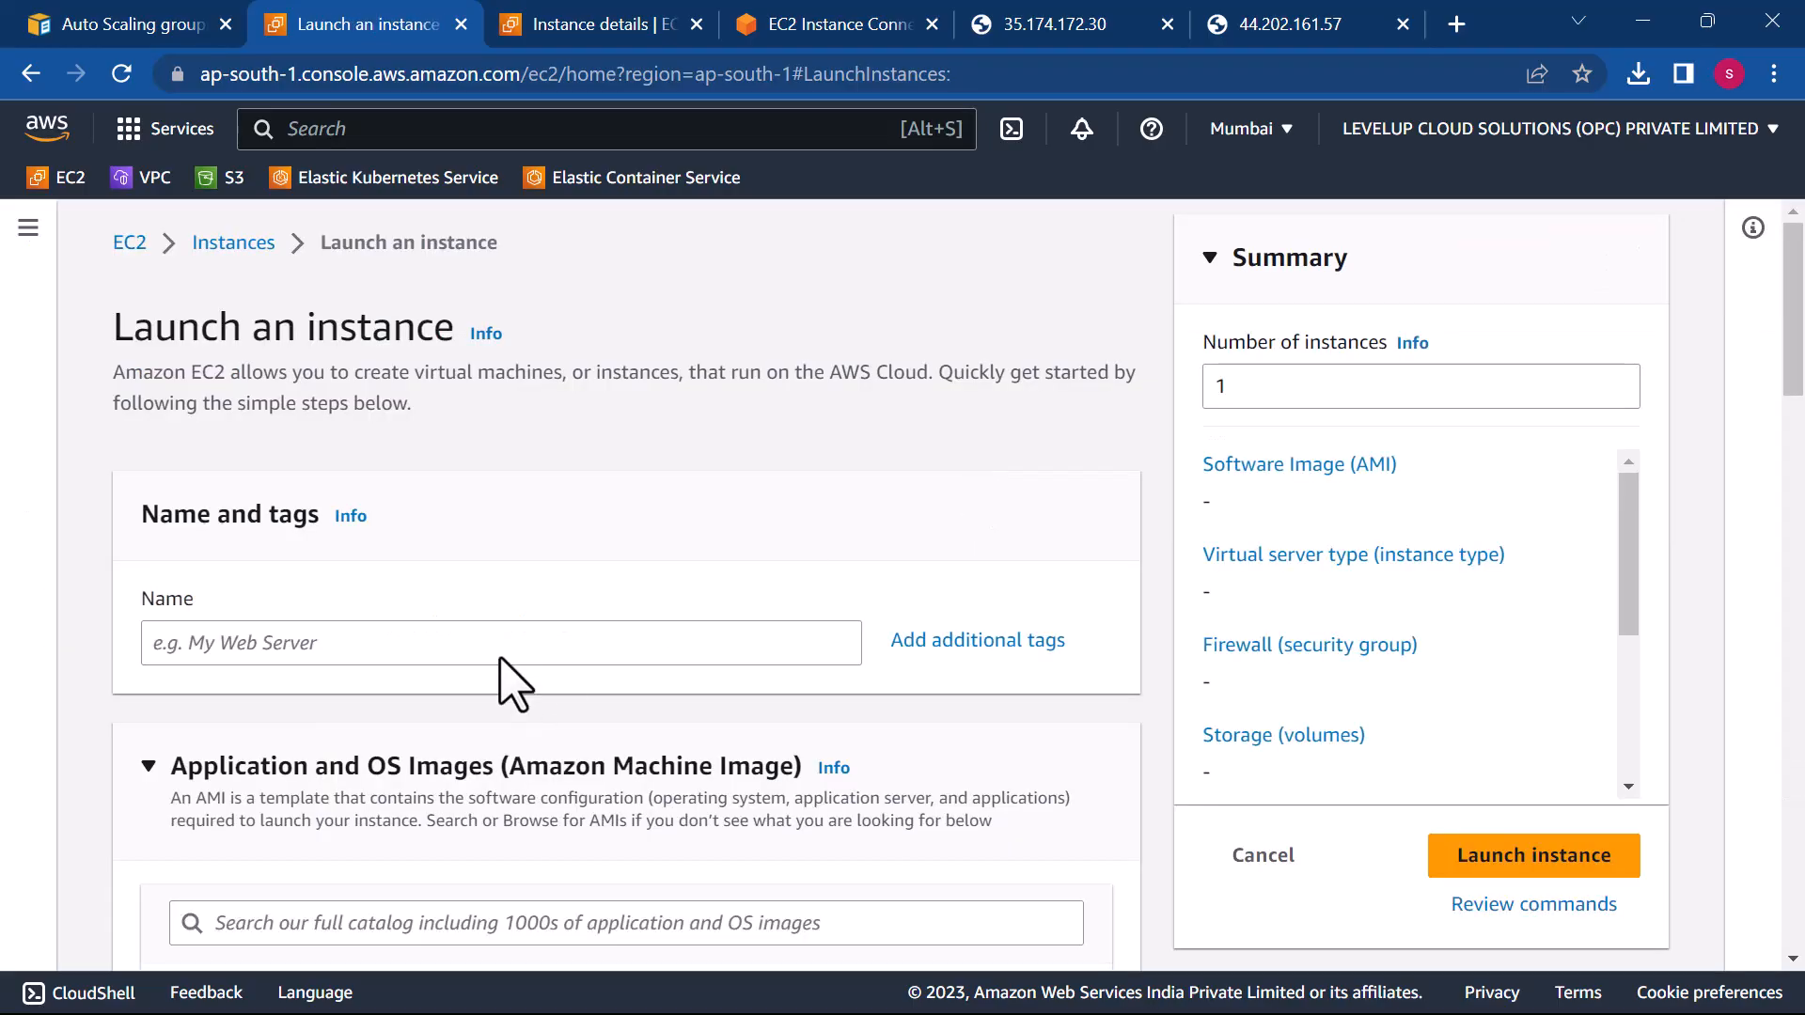
{"action": "left_click", "coordinate": [499, 646]}
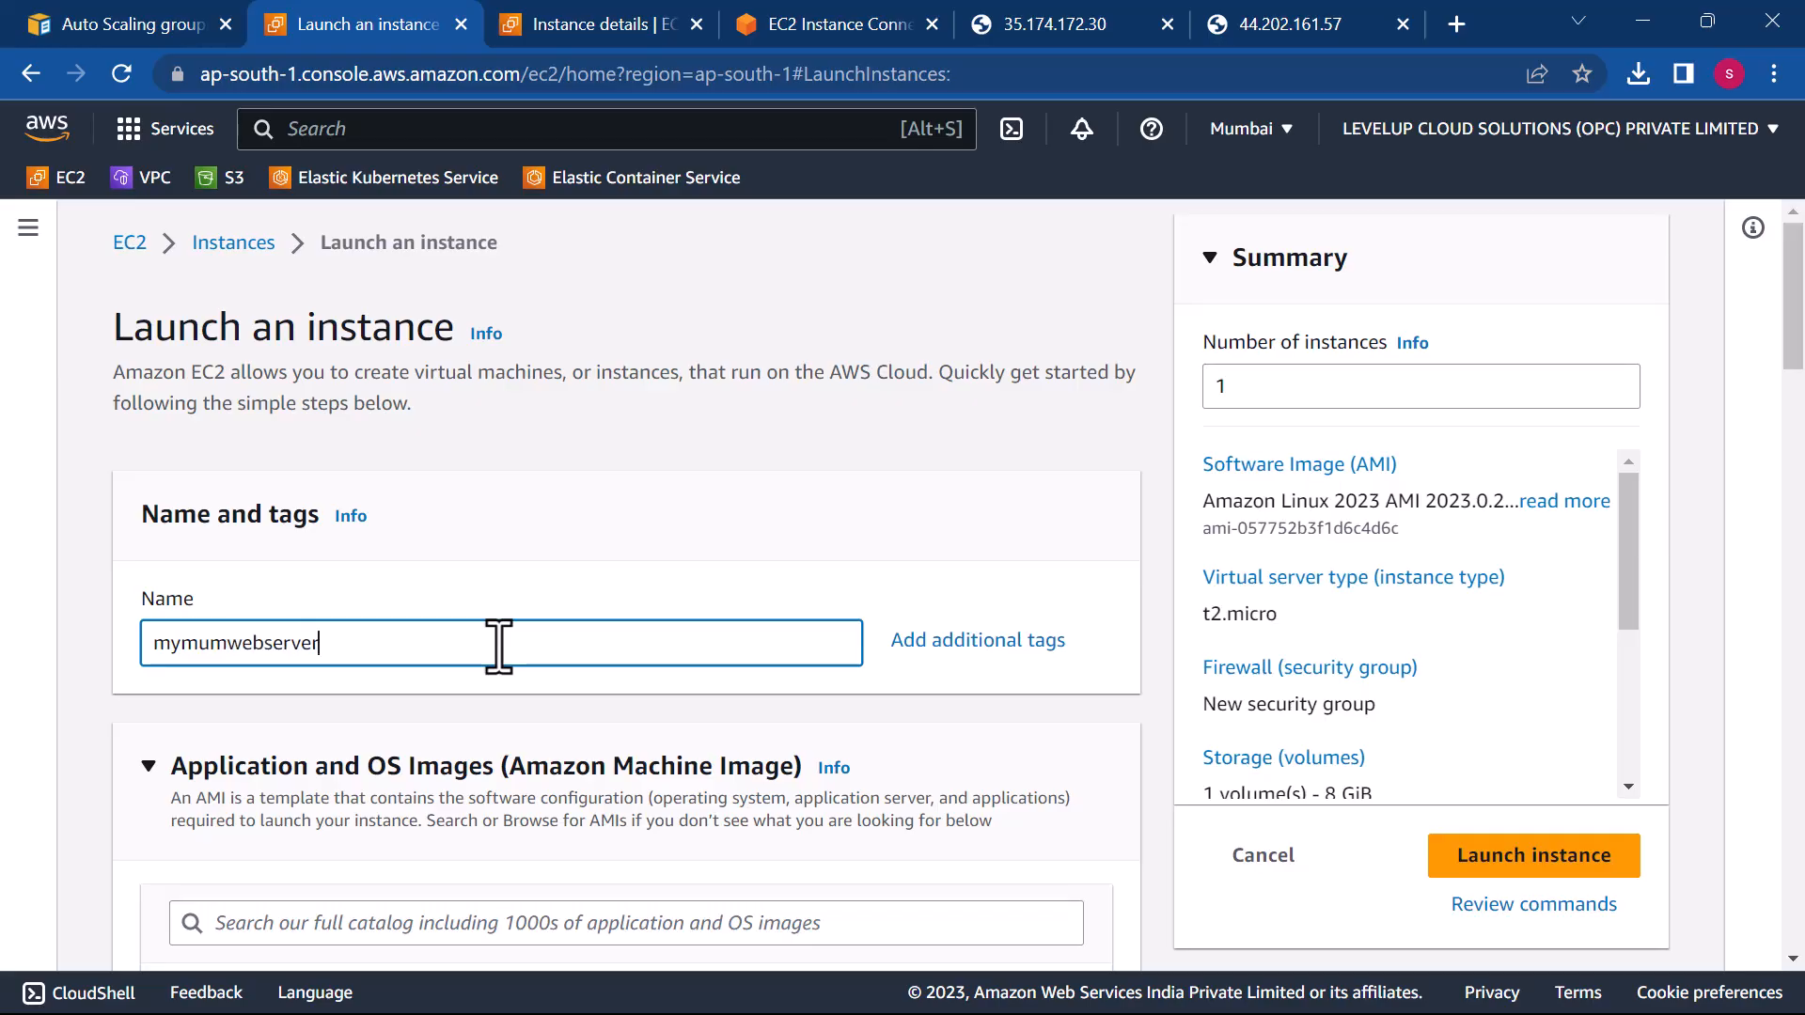
- Choose the webserver image from the AMIs owned by the account as the new instance's machine image
{"action": "scroll", "coordinate": [498, 645], "scroll_direction": "down", "scroll_amount": 6}
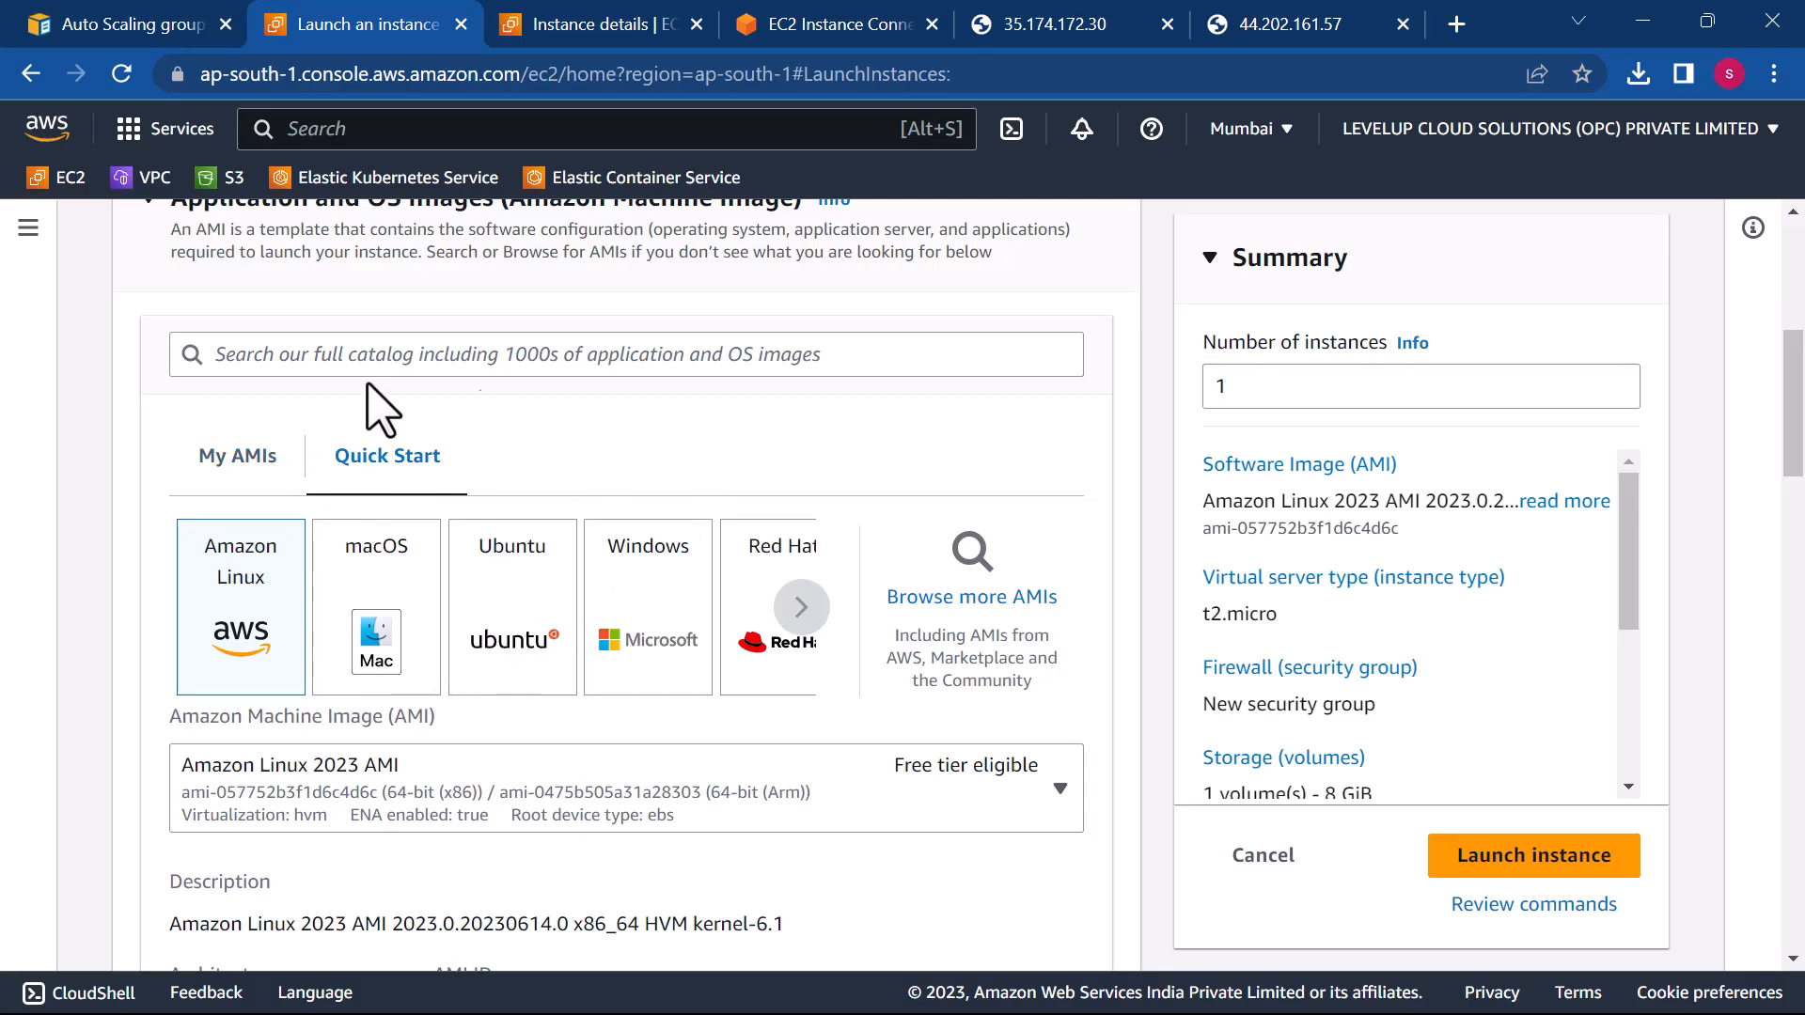
{"action": "left_click", "coordinate": [222, 470]}
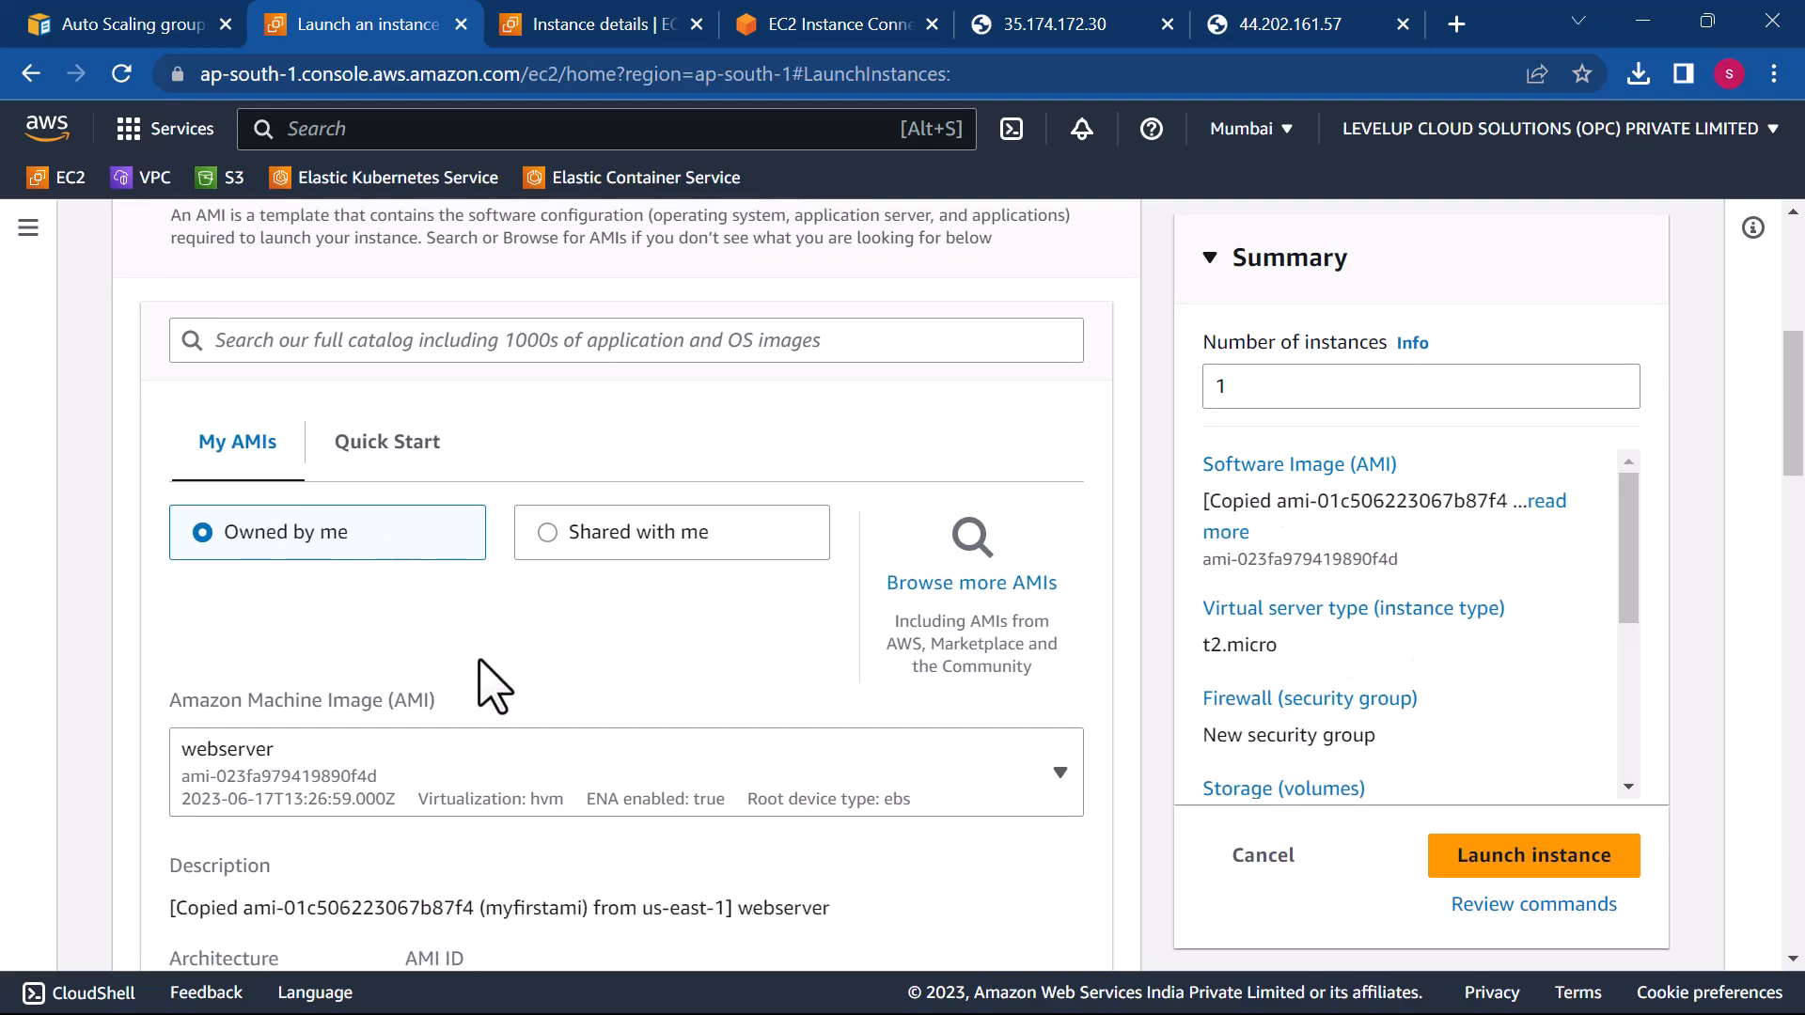
{"action": "scroll", "coordinate": [489, 685], "scroll_direction": "down", "scroll_amount": 1}
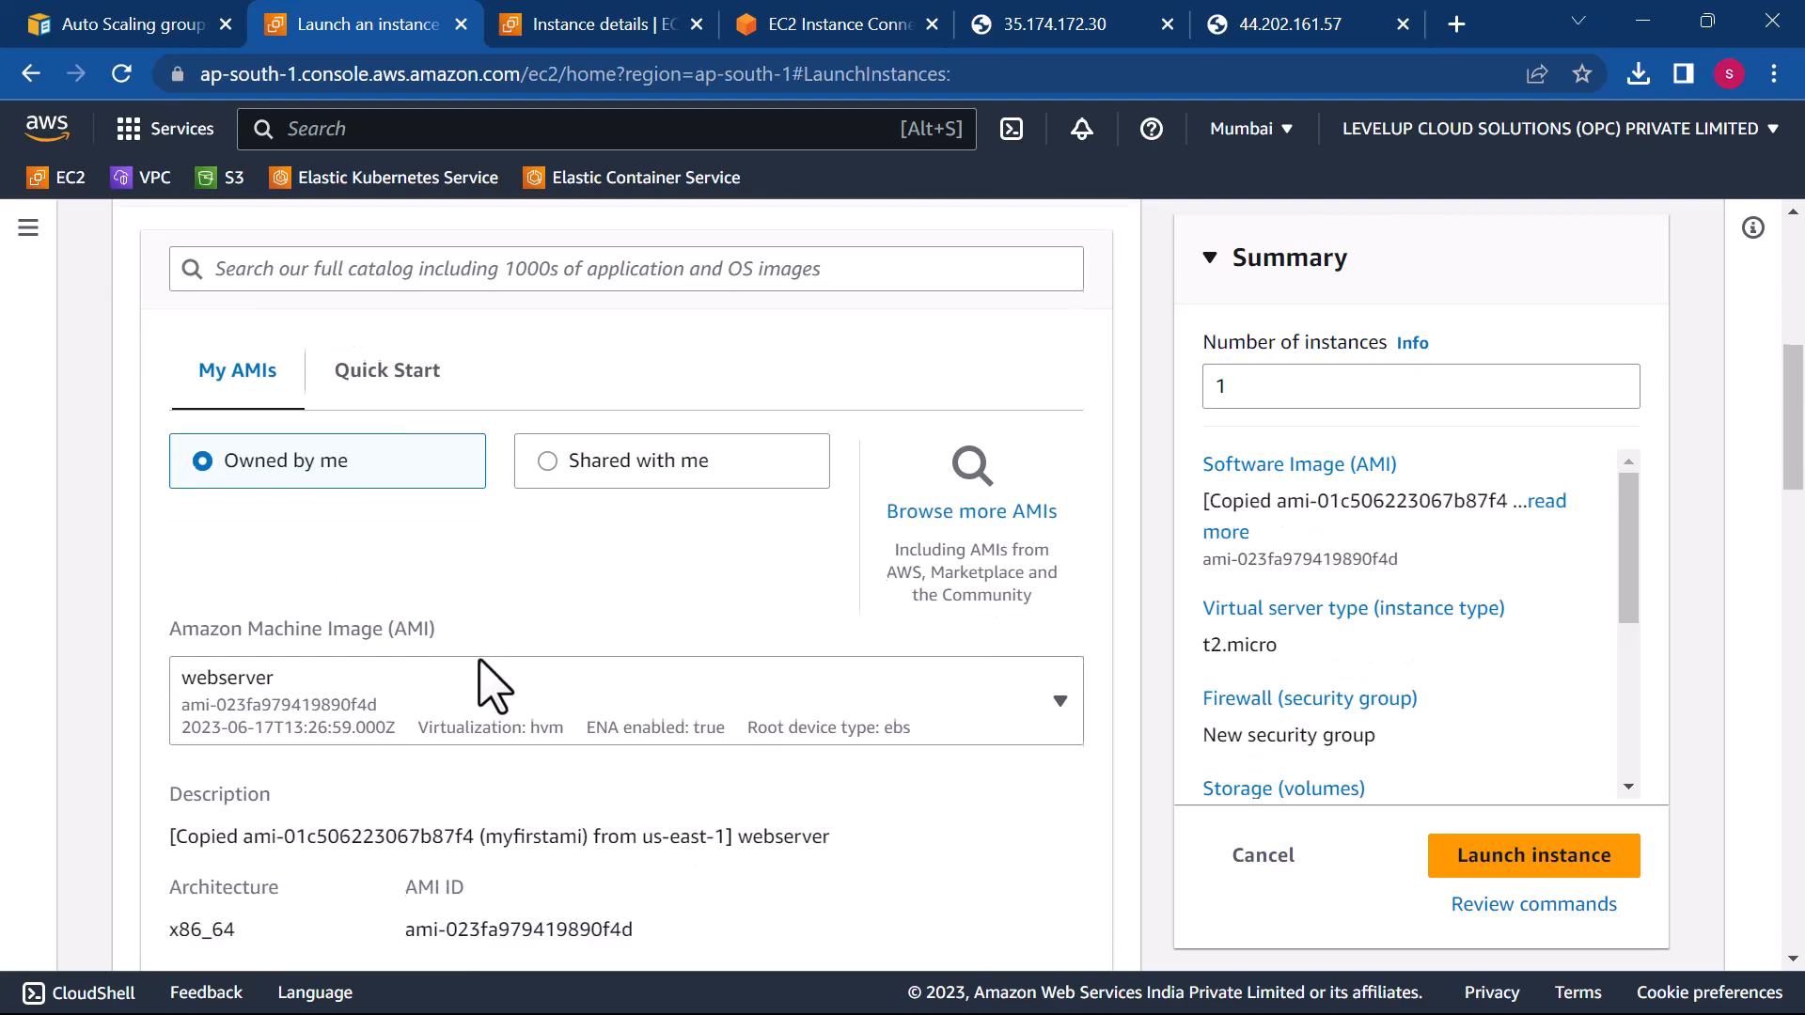
{"action": "left_click", "coordinate": [445, 736]}
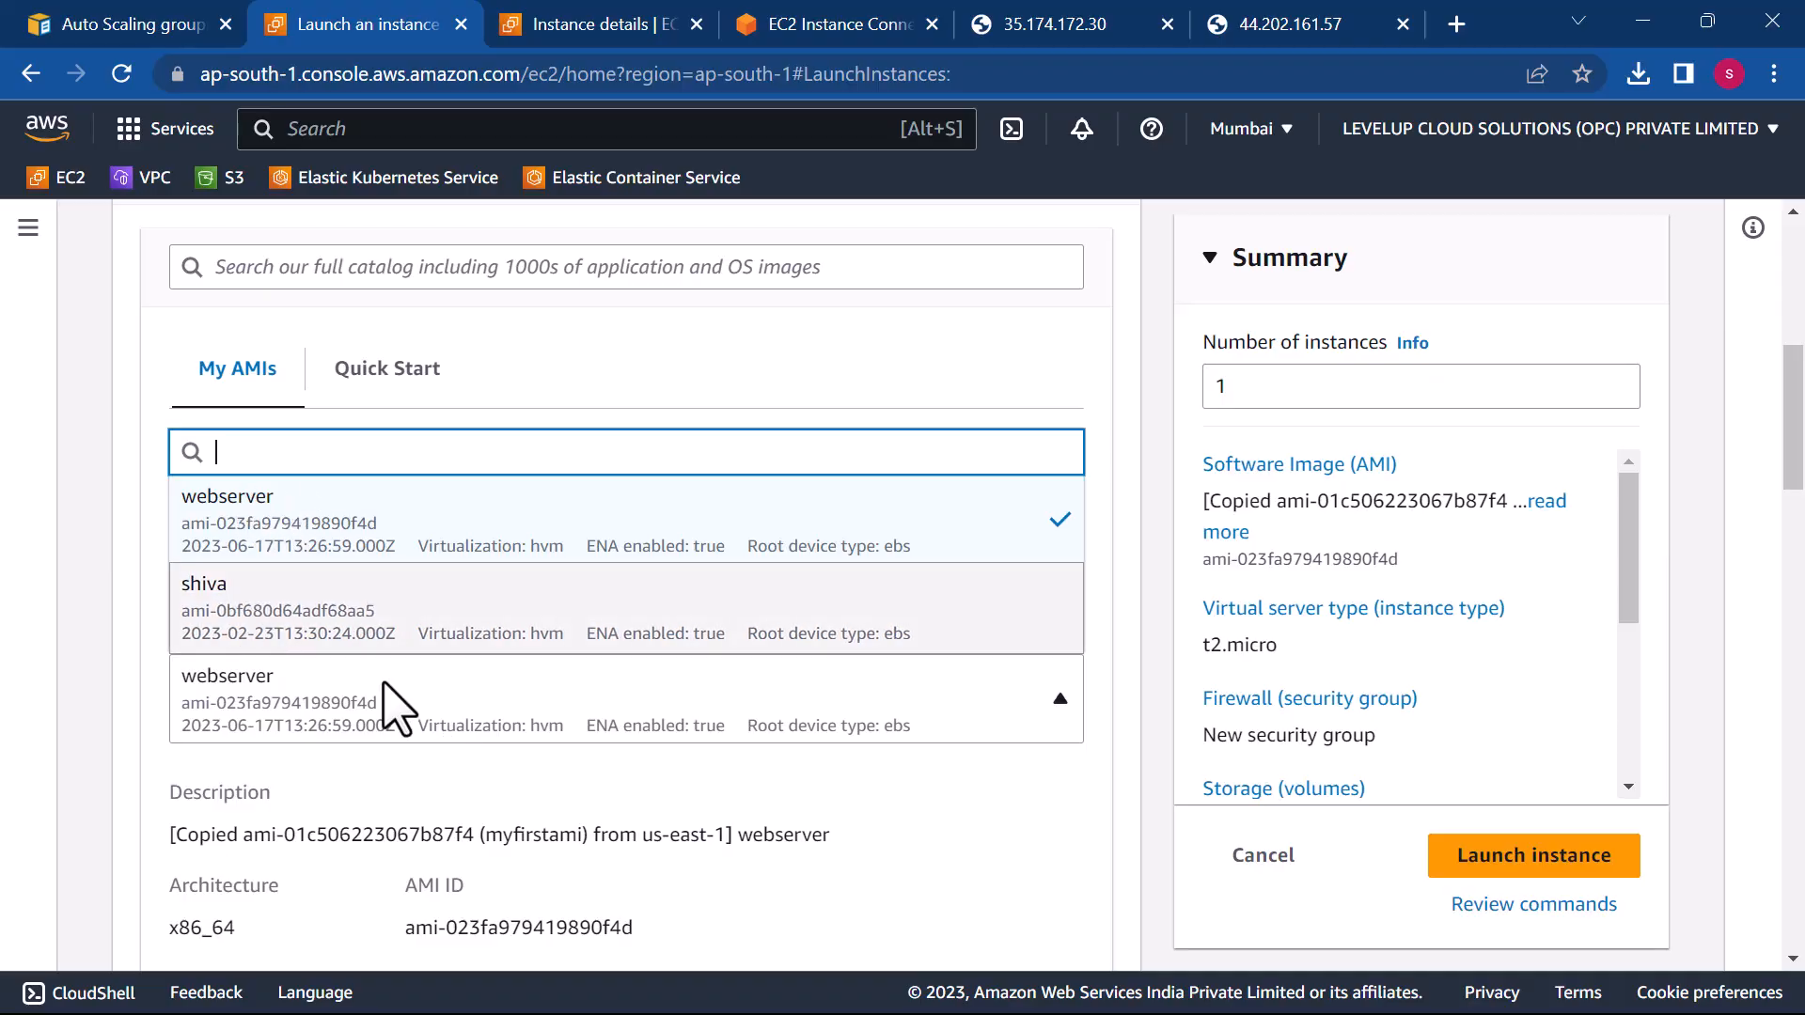
{"action": "left_click", "coordinate": [313, 714]}
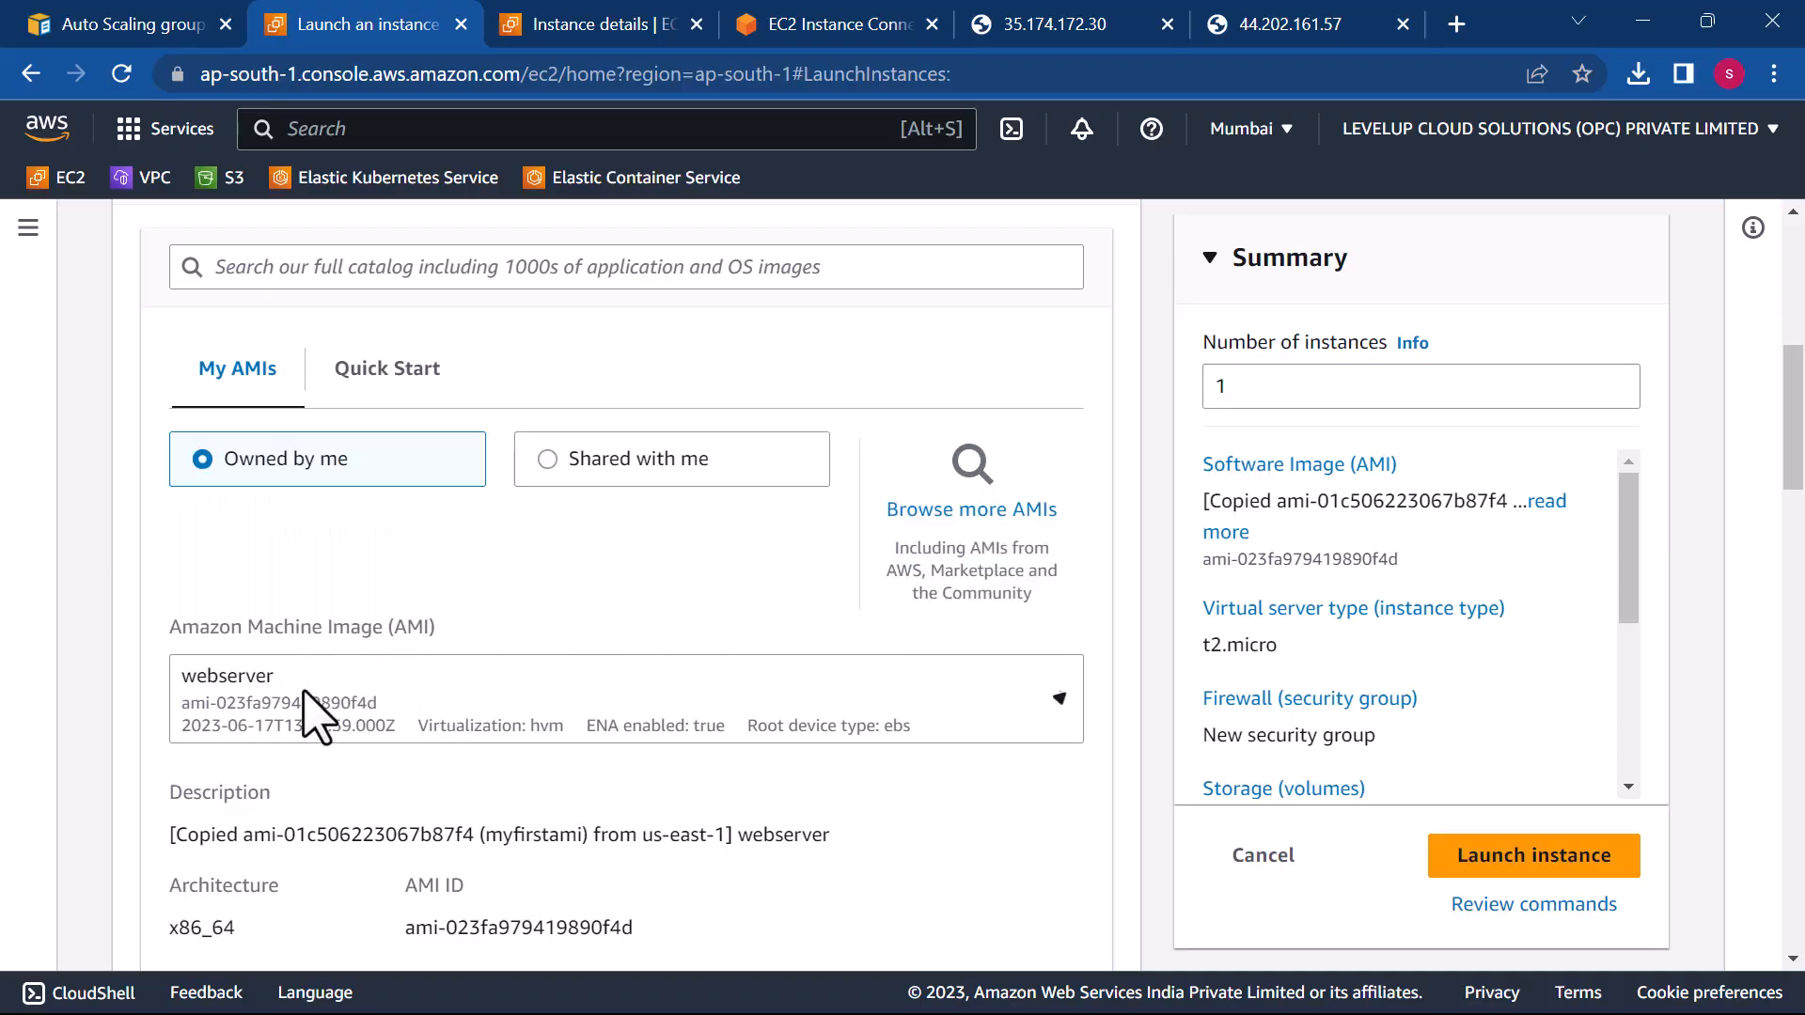
- Proceed without a key pair, allow SSH, HTTPS and HTTP traffic in a new security group, and launch the t2.micro instance
{"action": "scroll", "coordinate": [313, 716], "scroll_direction": "down", "scroll_amount": 10}
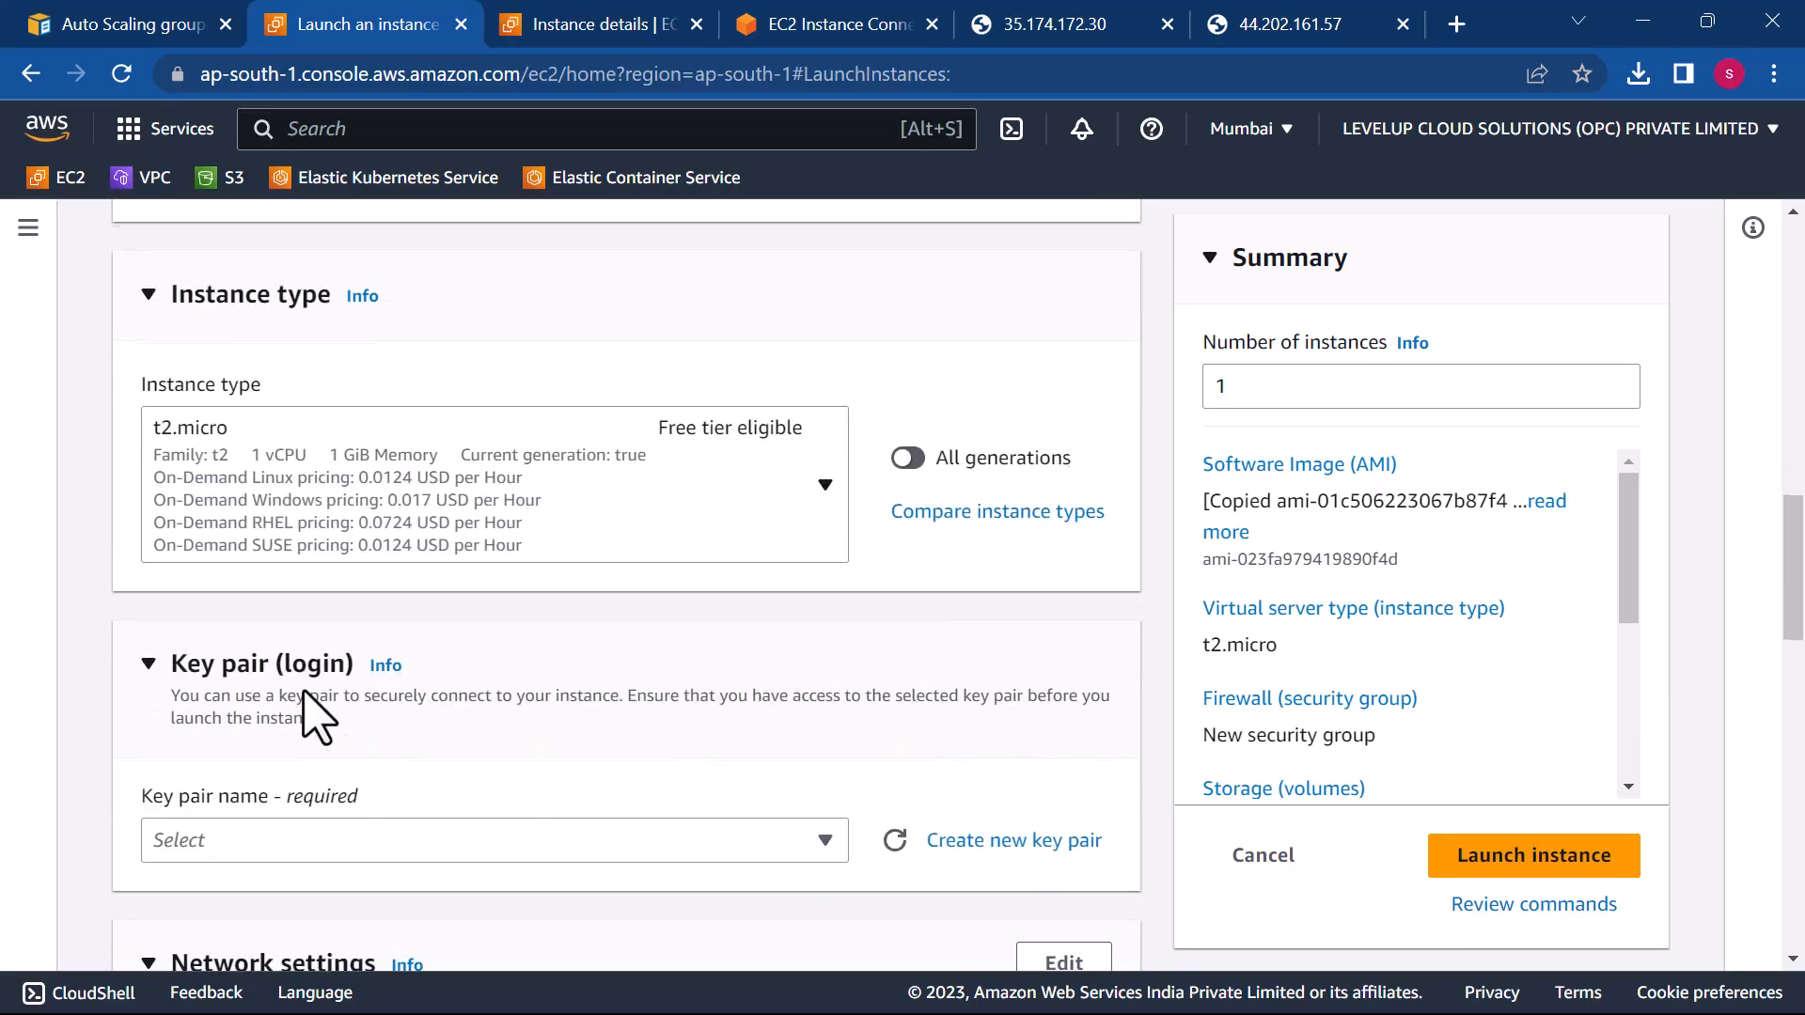
{"action": "left_click", "coordinate": [405, 607]}
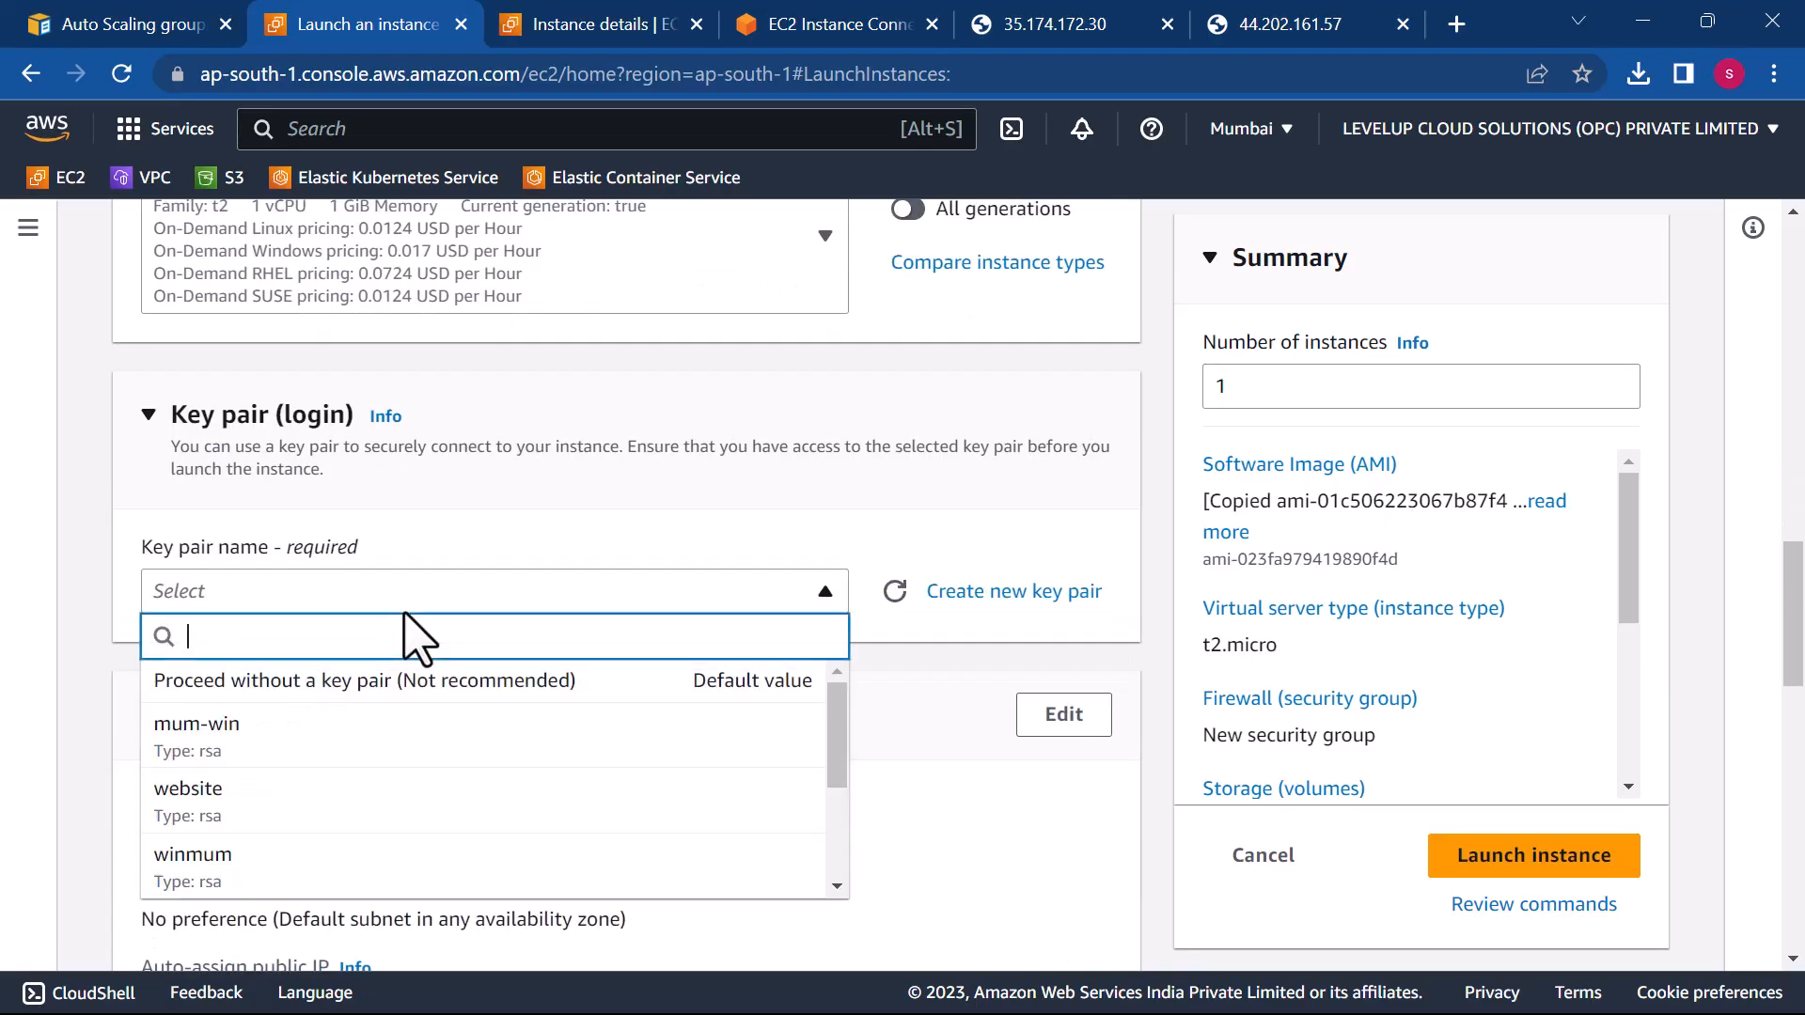
{"action": "left_click", "coordinate": [300, 685]}
{"action": "scroll", "coordinate": [645, 778], "scroll_direction": "down", "scroll_amount": 3}
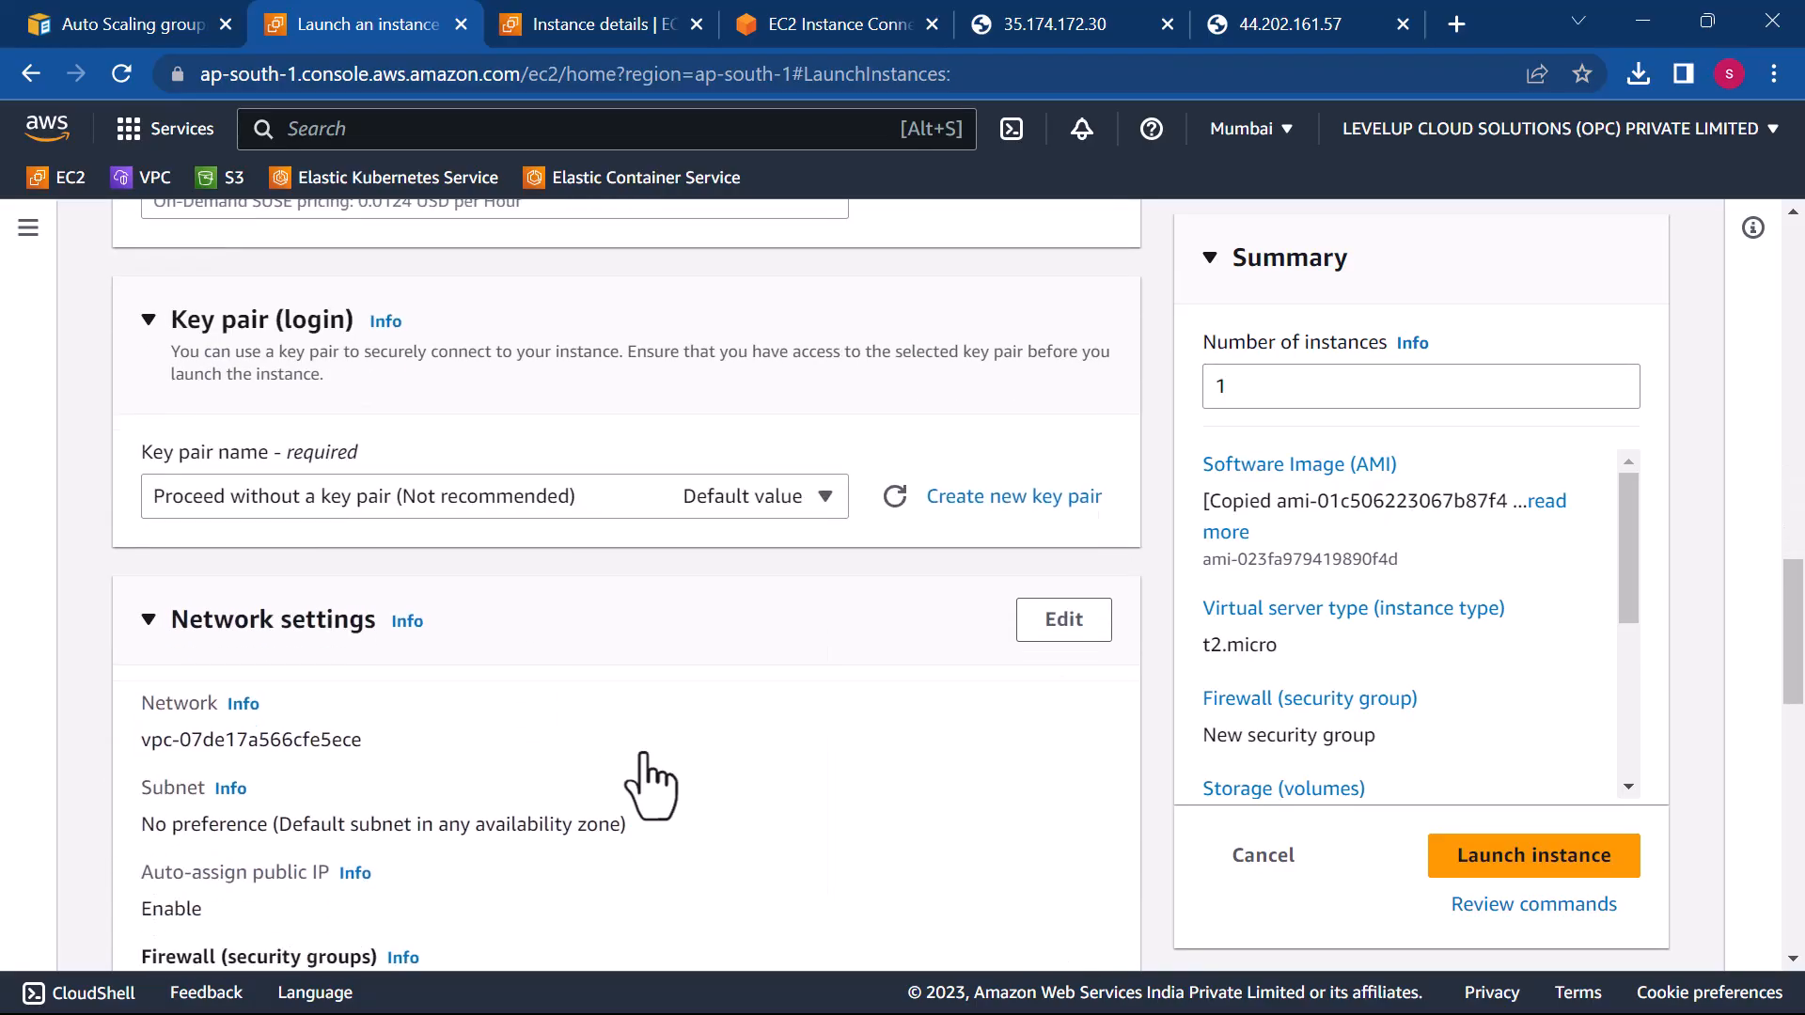
{"action": "scroll", "coordinate": [726, 677], "scroll_direction": "down", "scroll_amount": 5}
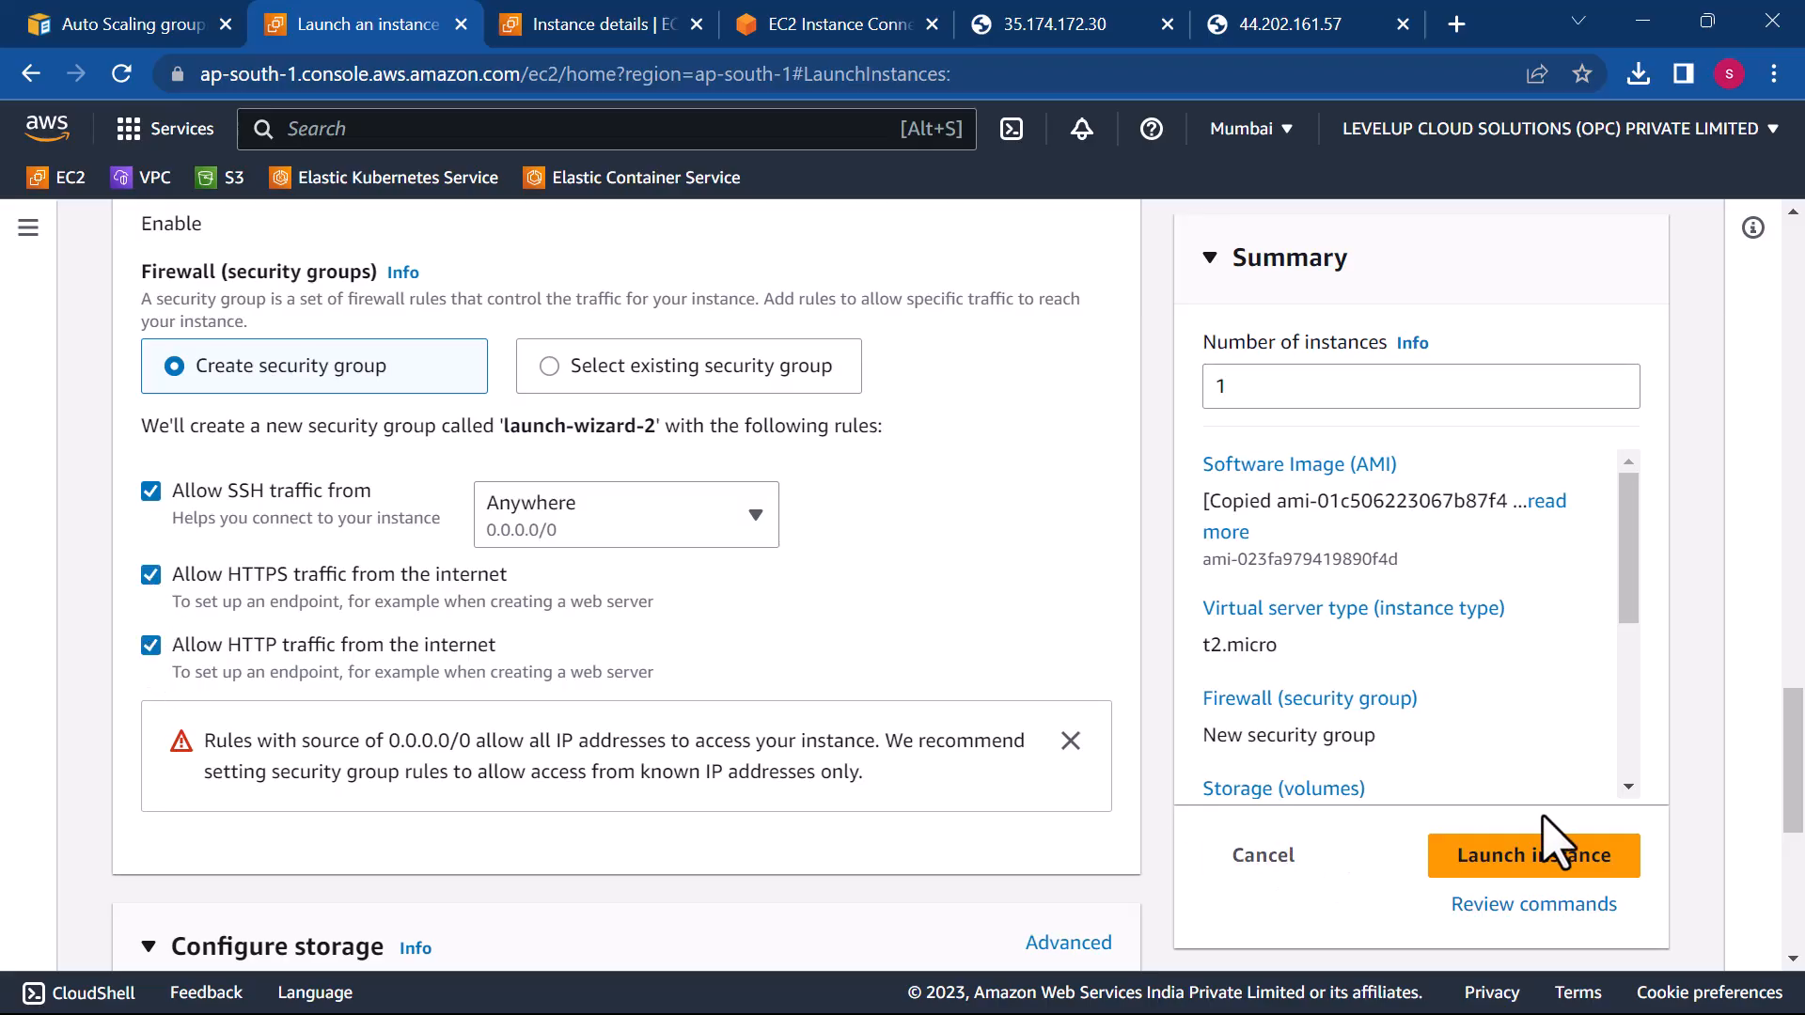
{"action": "left_click", "coordinate": [1511, 860]}
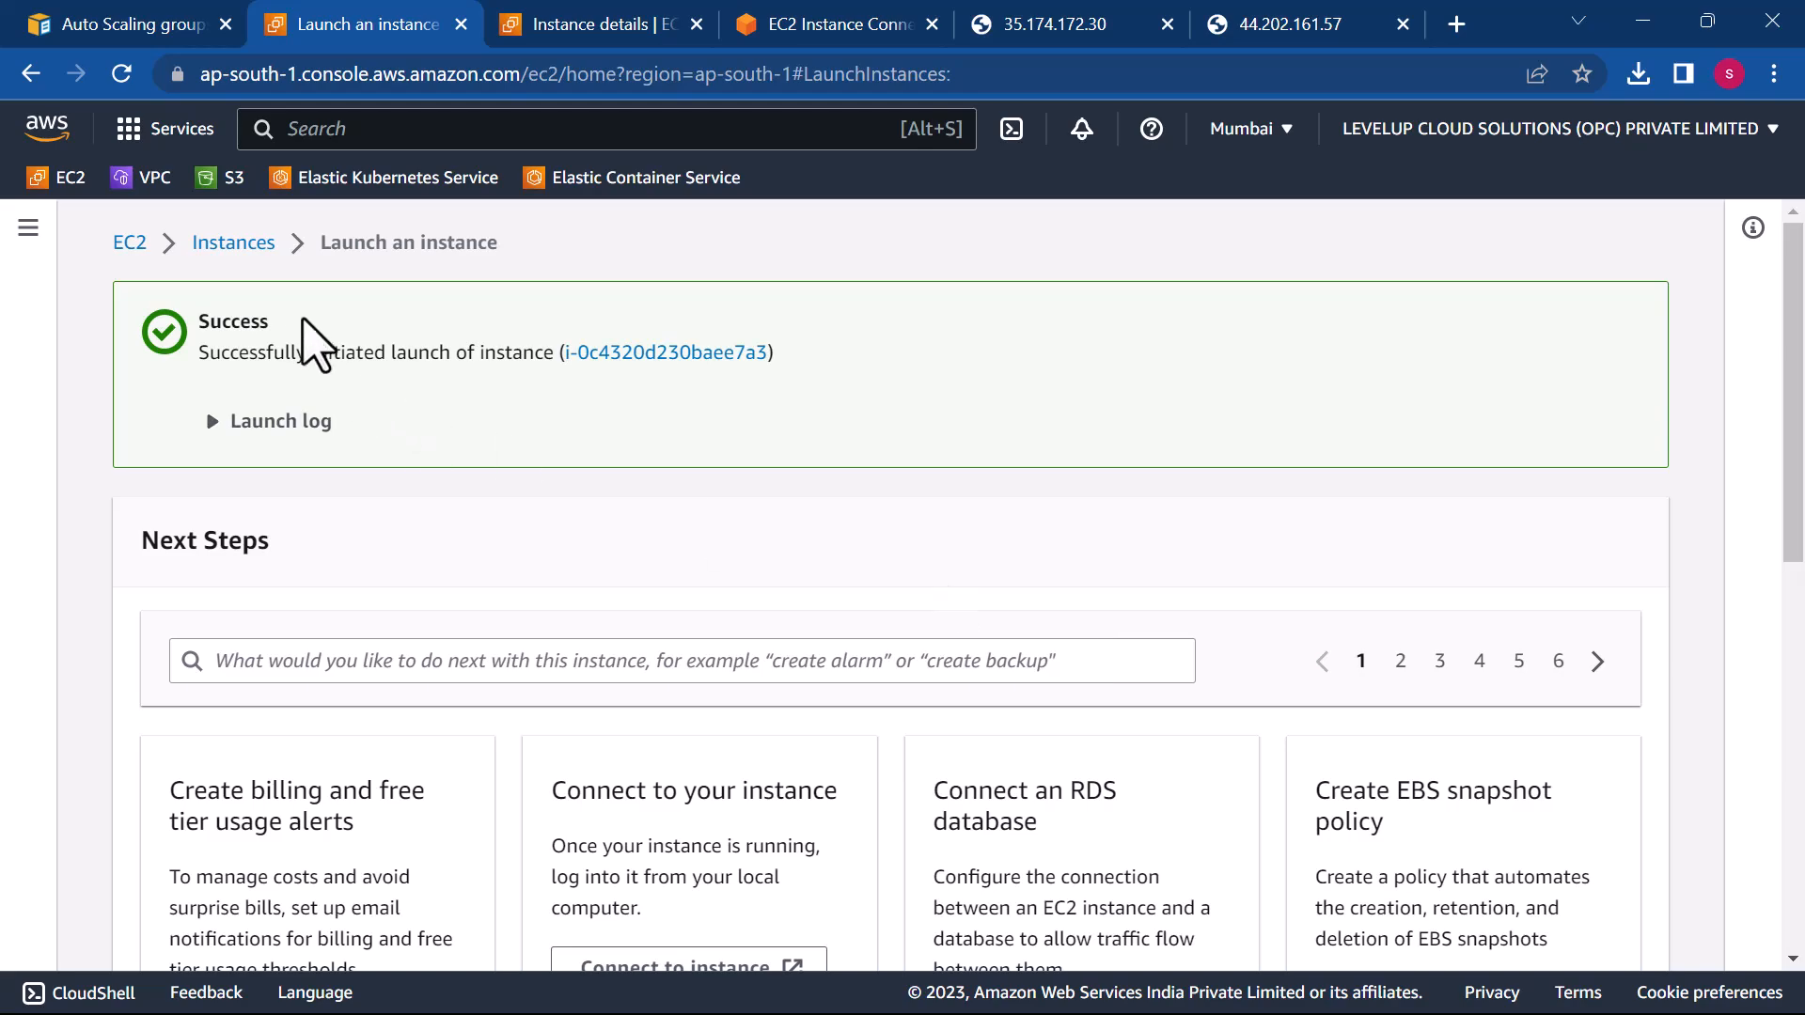
- Open the mymumwebserver instance's details, copy its public IPv4 address and refresh the details until the instance is running
{"action": "left_click", "coordinate": [235, 246]}
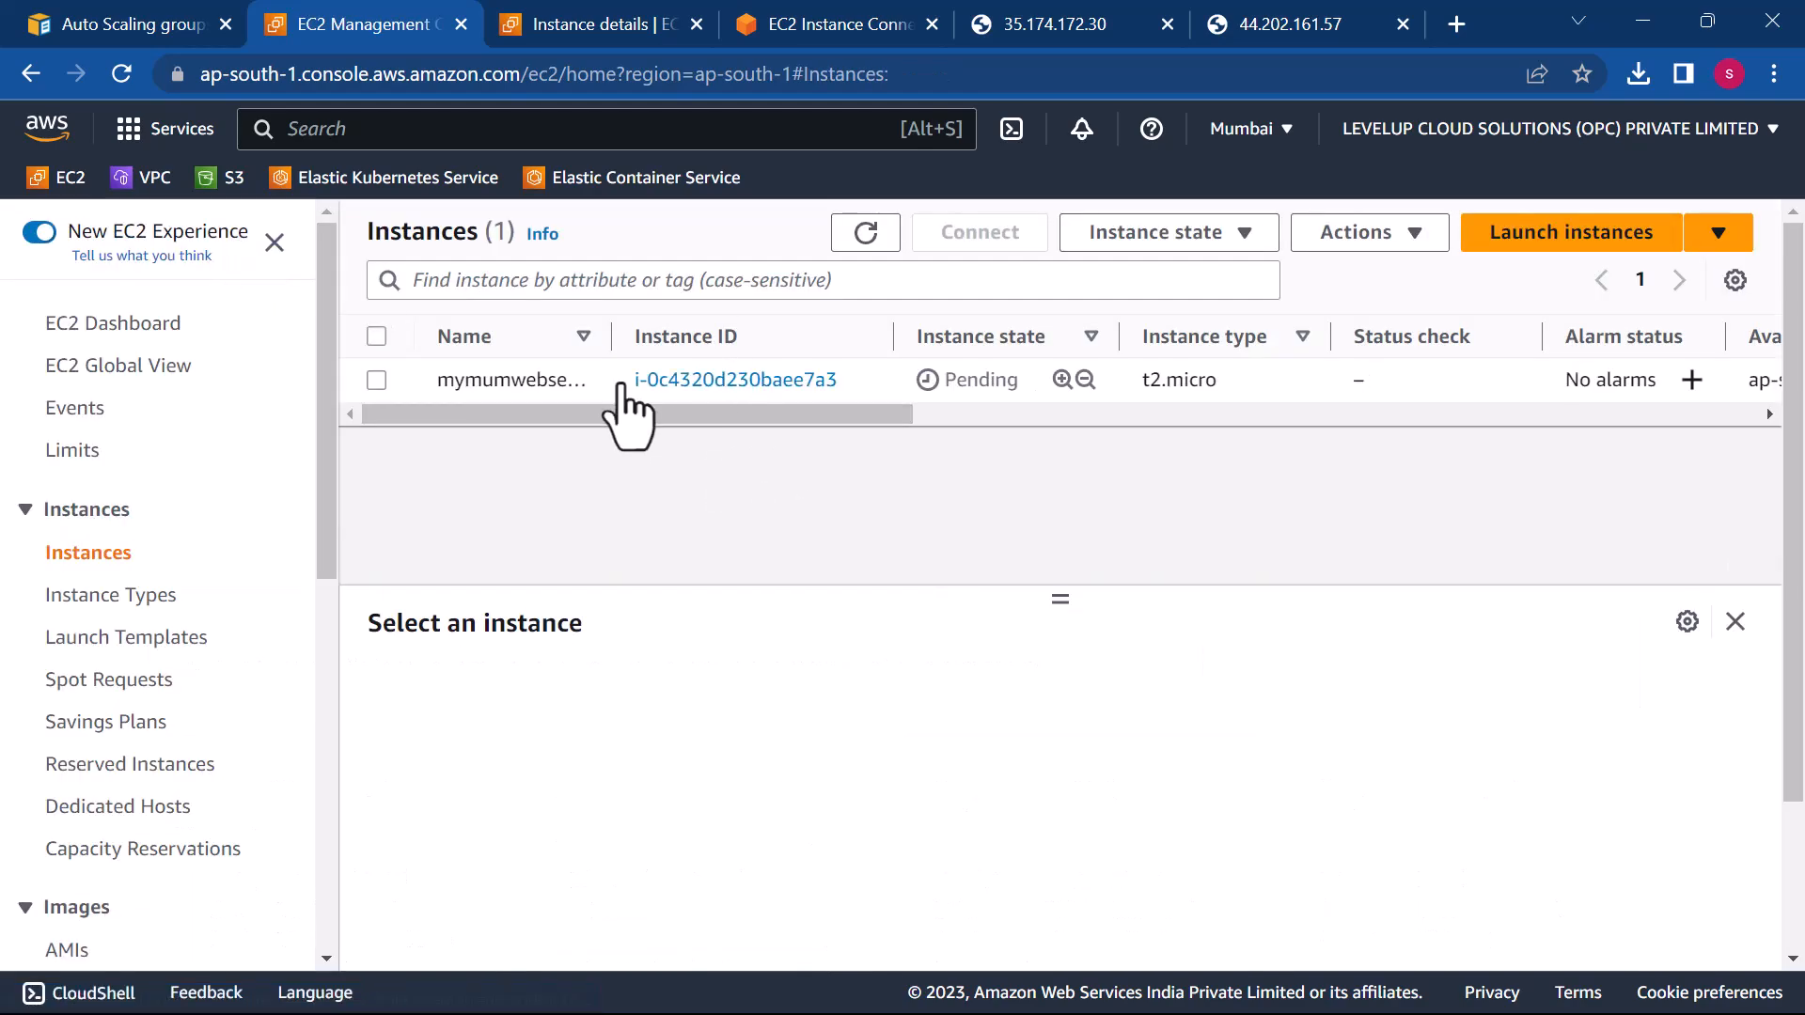
{"action": "left_click", "coordinate": [732, 380]}
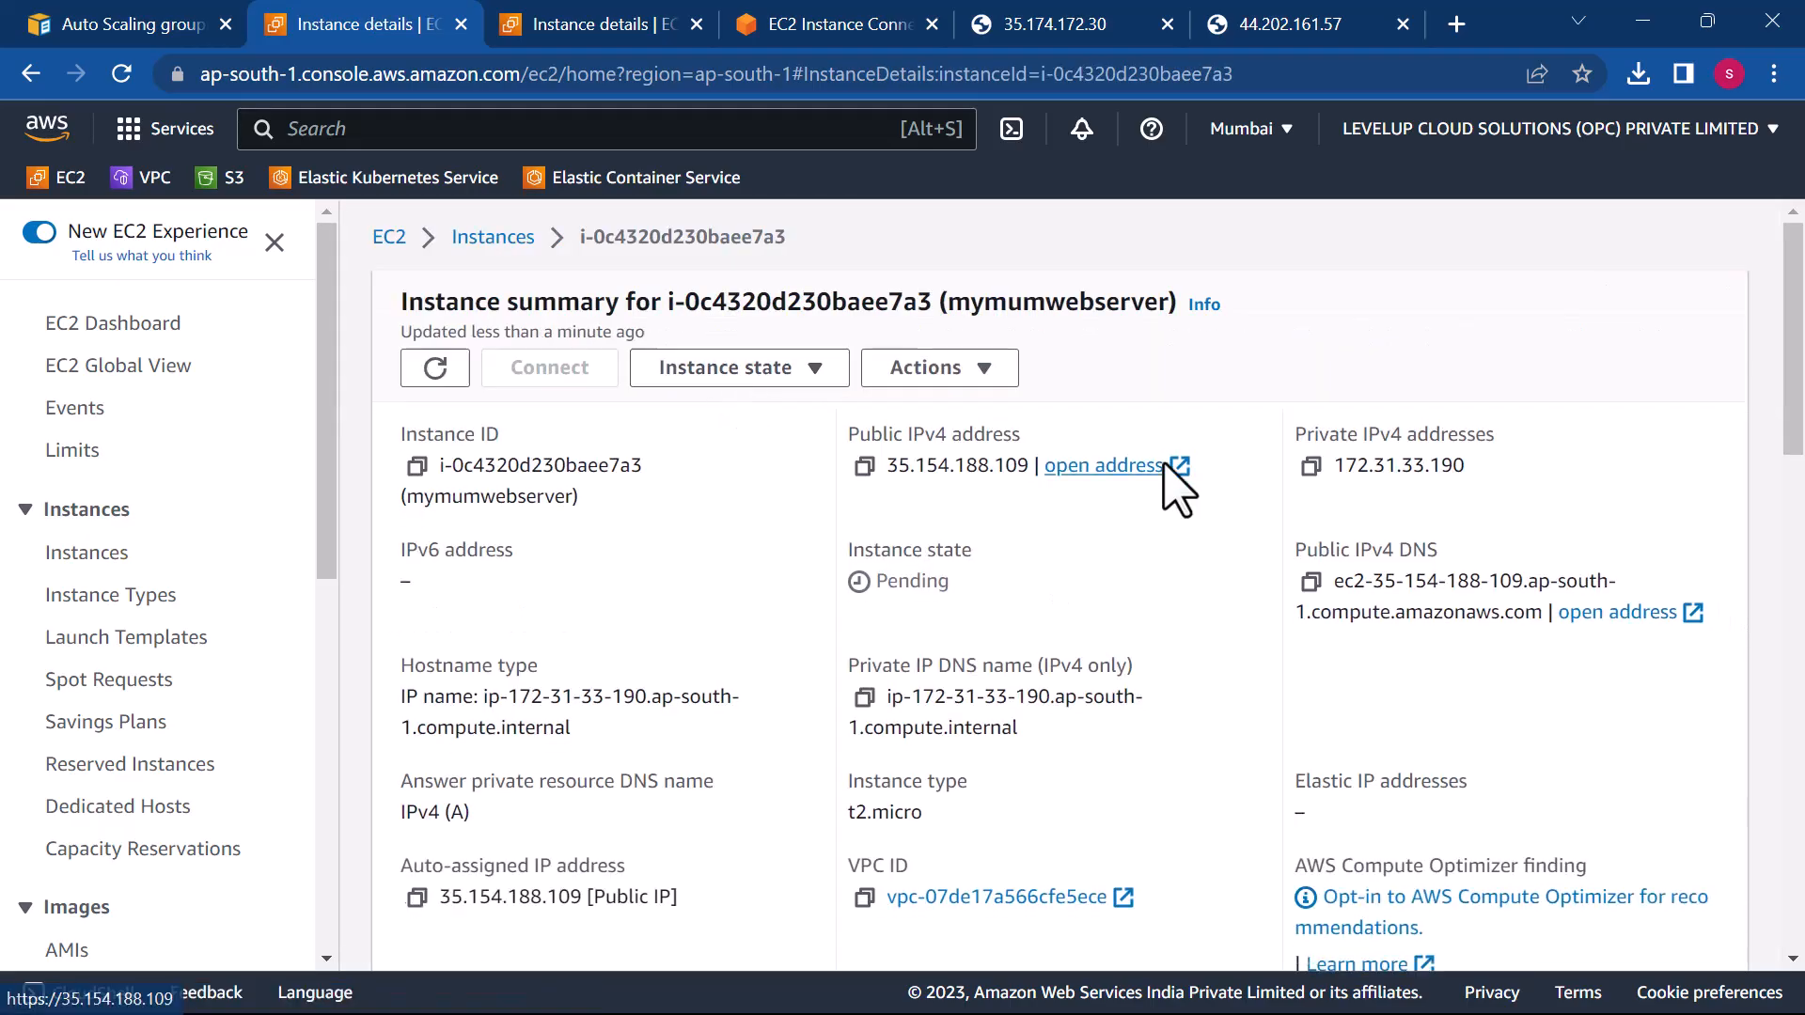
{"action": "left_click", "coordinate": [431, 367]}
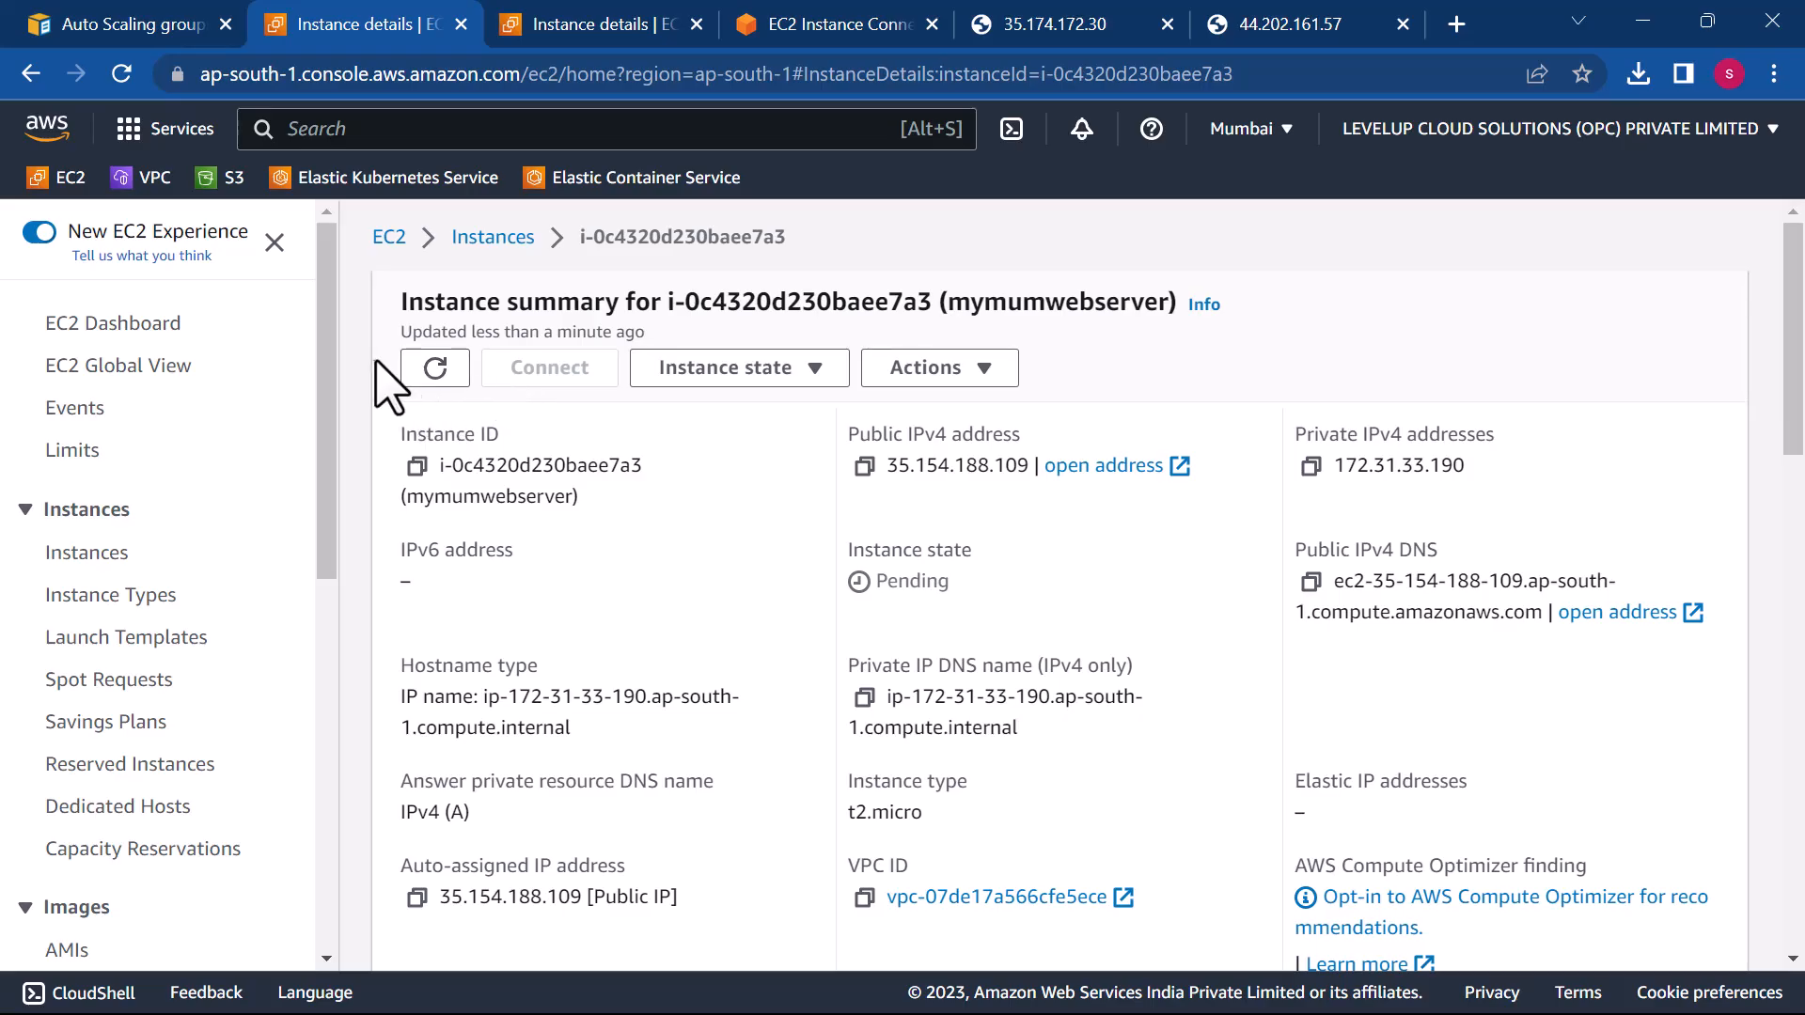
{"action": "left_click", "coordinate": [437, 368]}
{"action": "left_click", "coordinate": [865, 468]}
{"action": "left_click", "coordinate": [435, 367]}
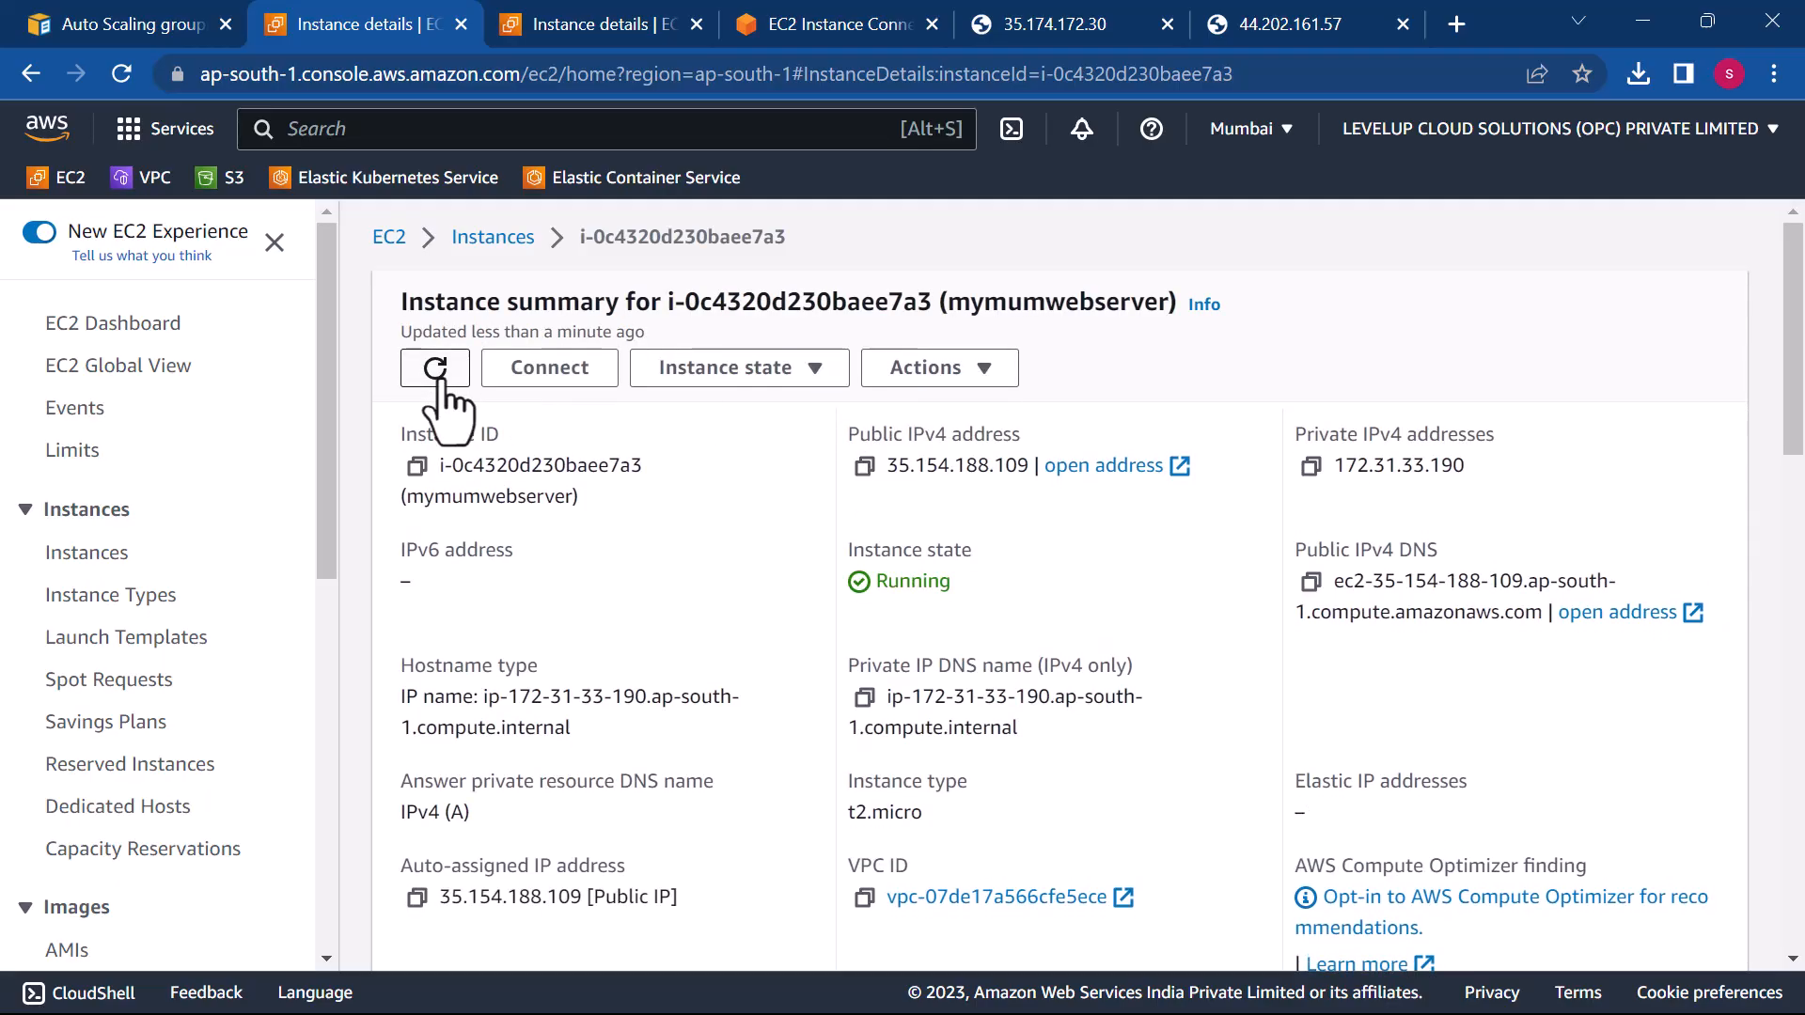
- Load the Mumbai instance's website at 35.154.188.109 in a new browser tab
{"action": "left_click", "coordinate": [1456, 23]}
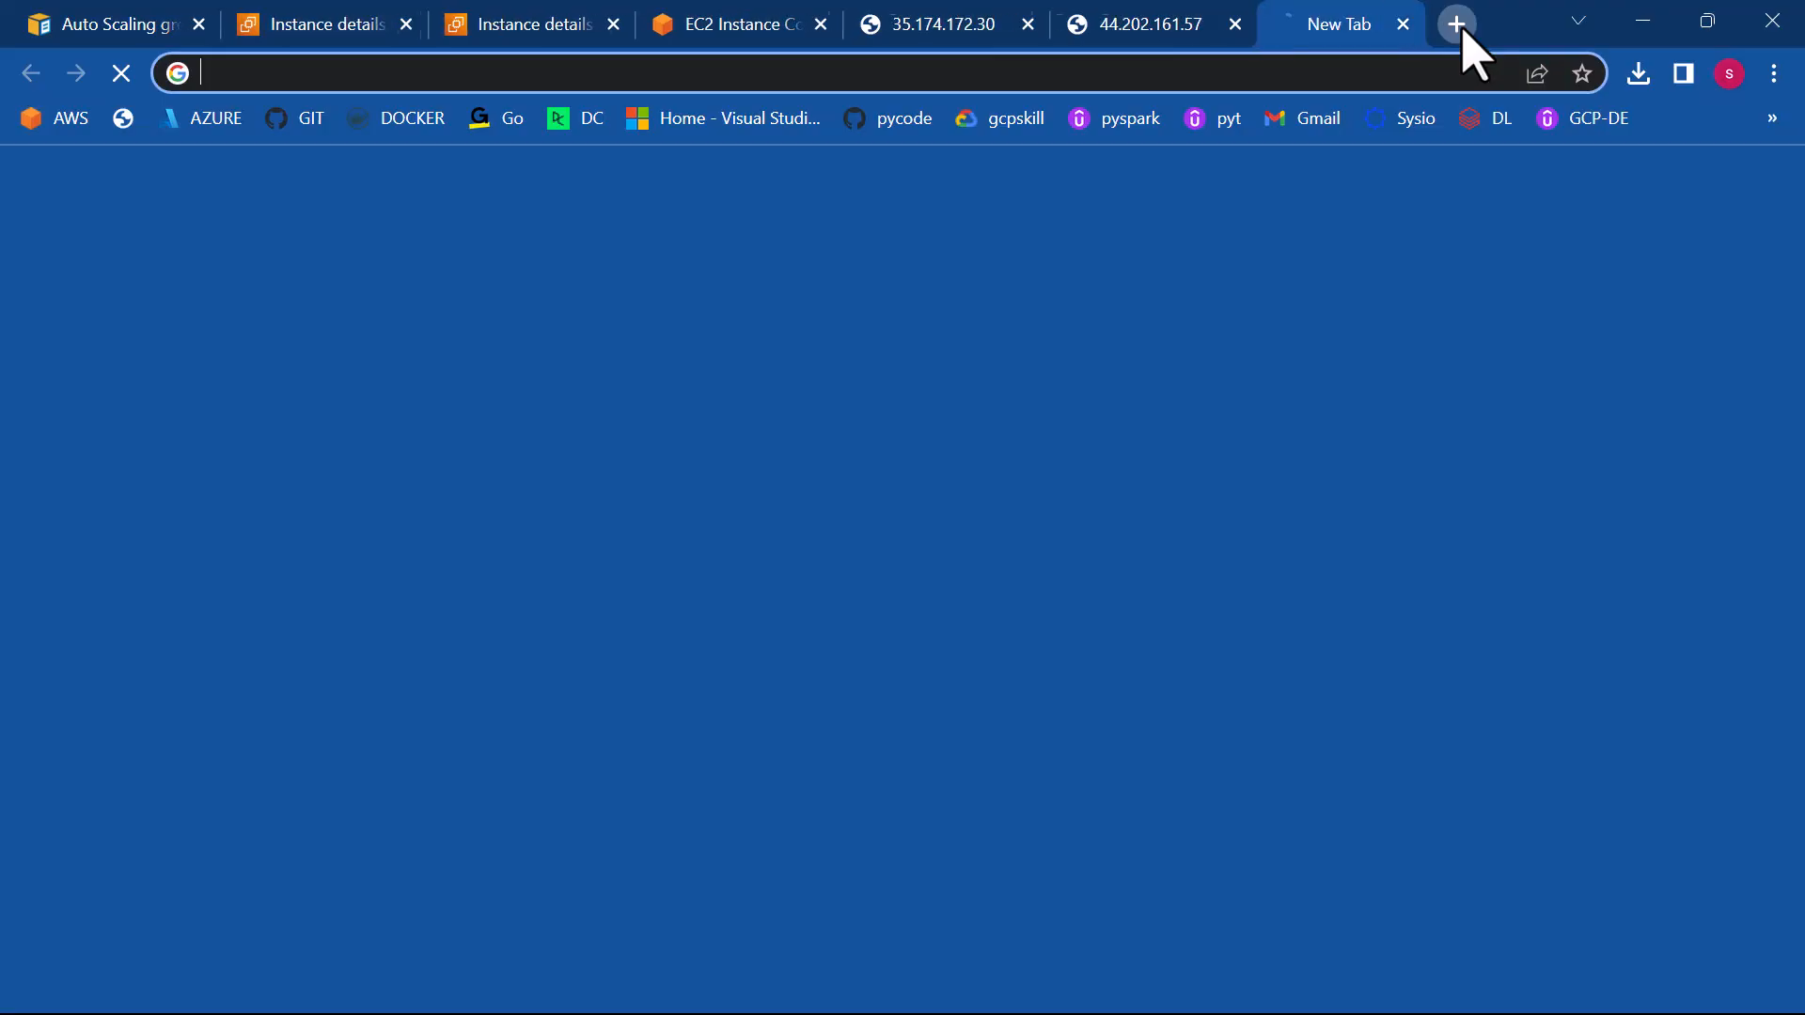
{"action": "key", "text": "ctrl+v"}
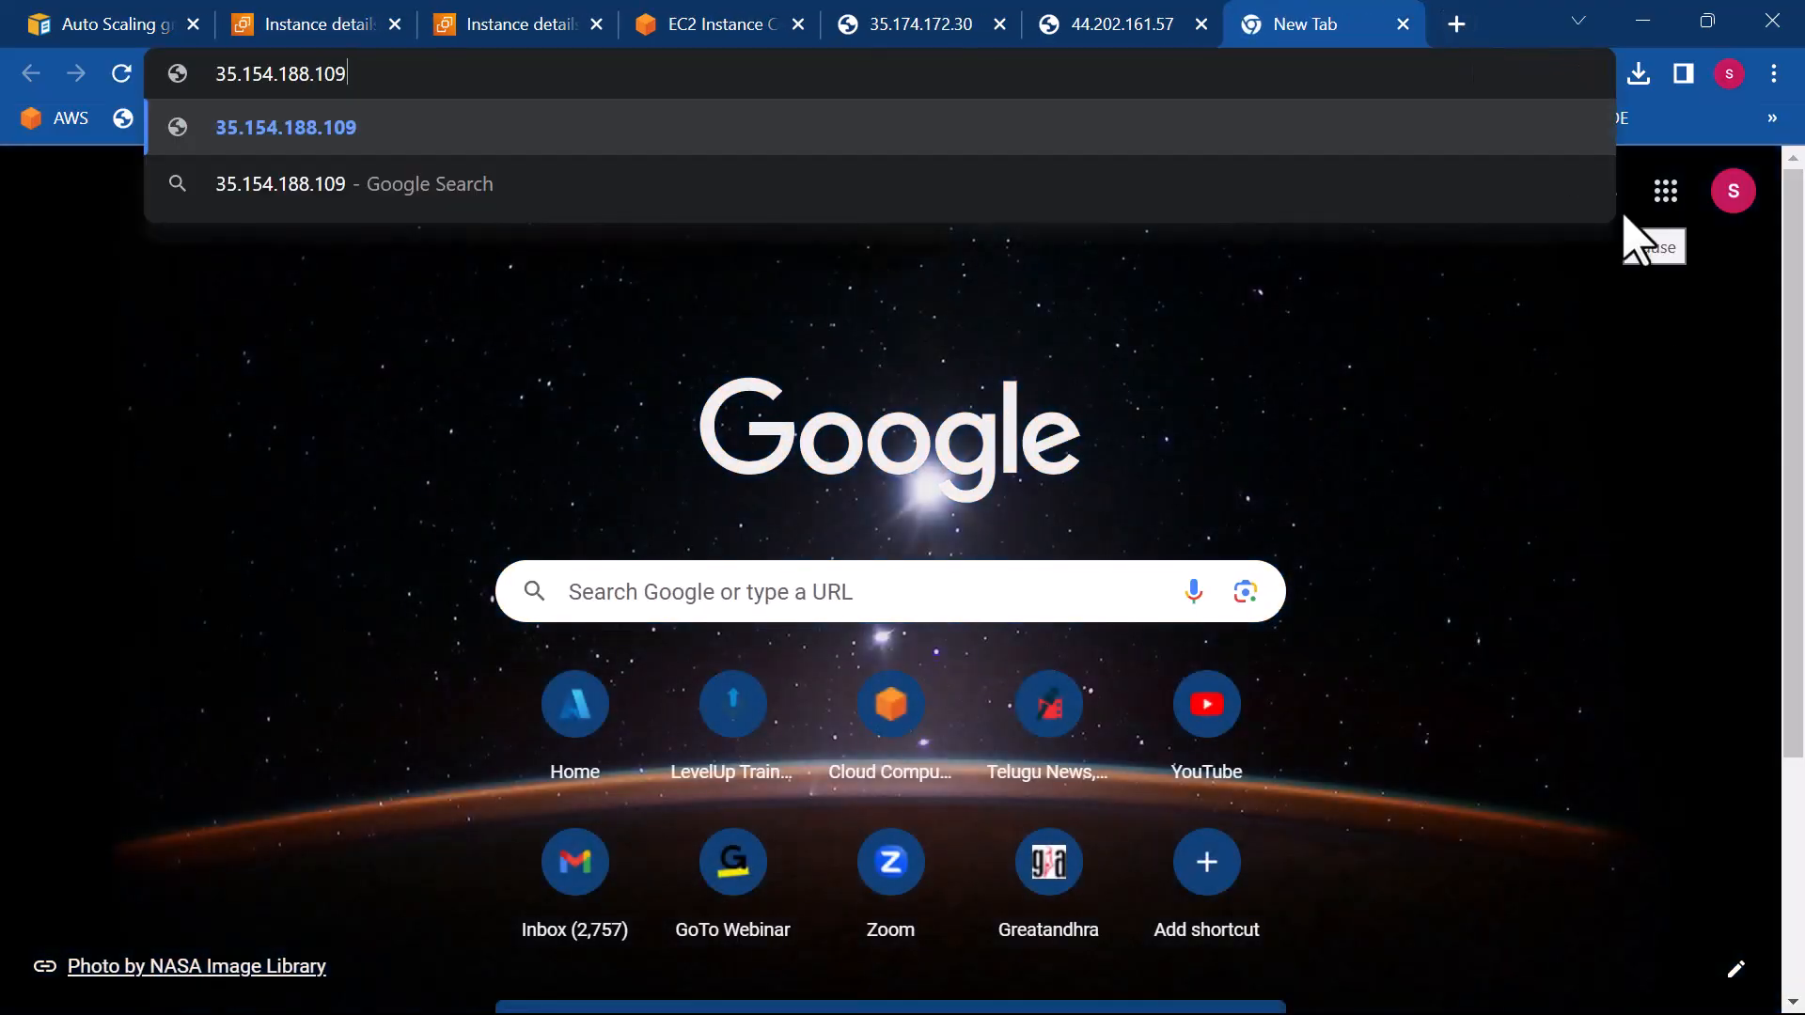
{"action": "key", "text": "Return"}
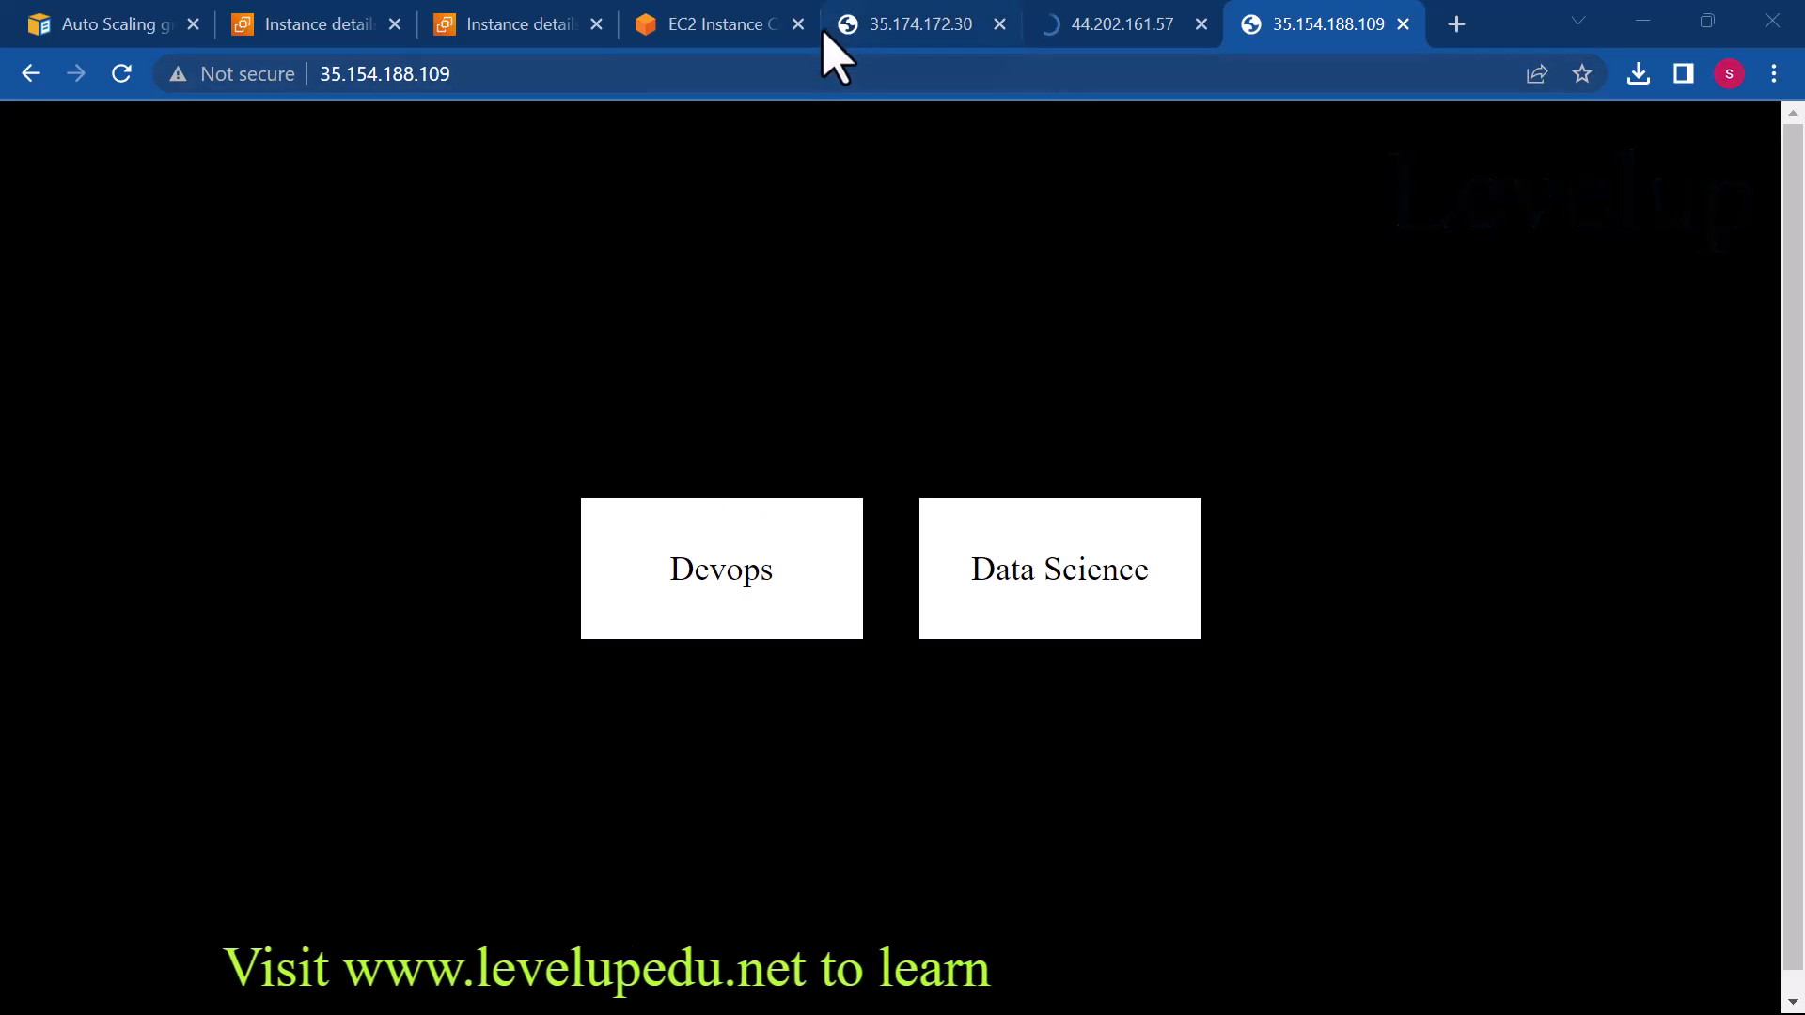
- Compare the web pages served at 35.174.172.30 and 44.202.161.57 with the Mumbai instance's page at 35.154.188.109
{"action": "left_click", "coordinate": [889, 26]}
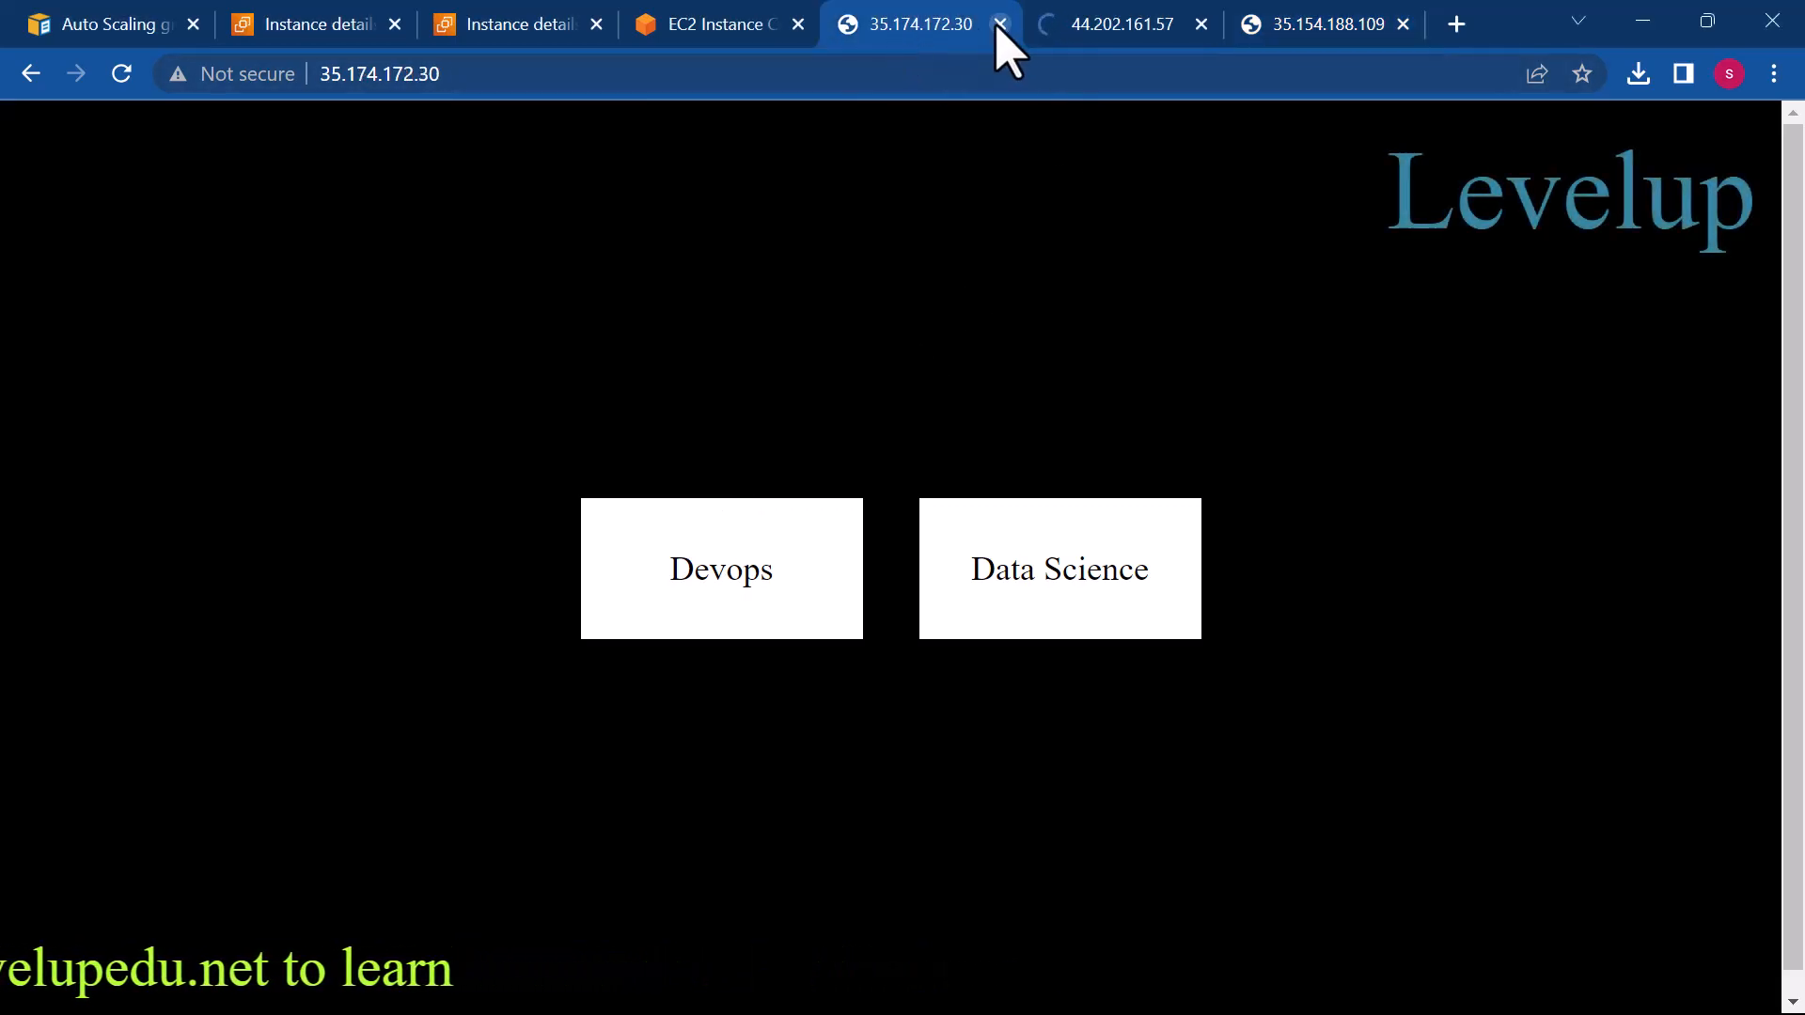
{"action": "left_click", "coordinate": [1131, 42]}
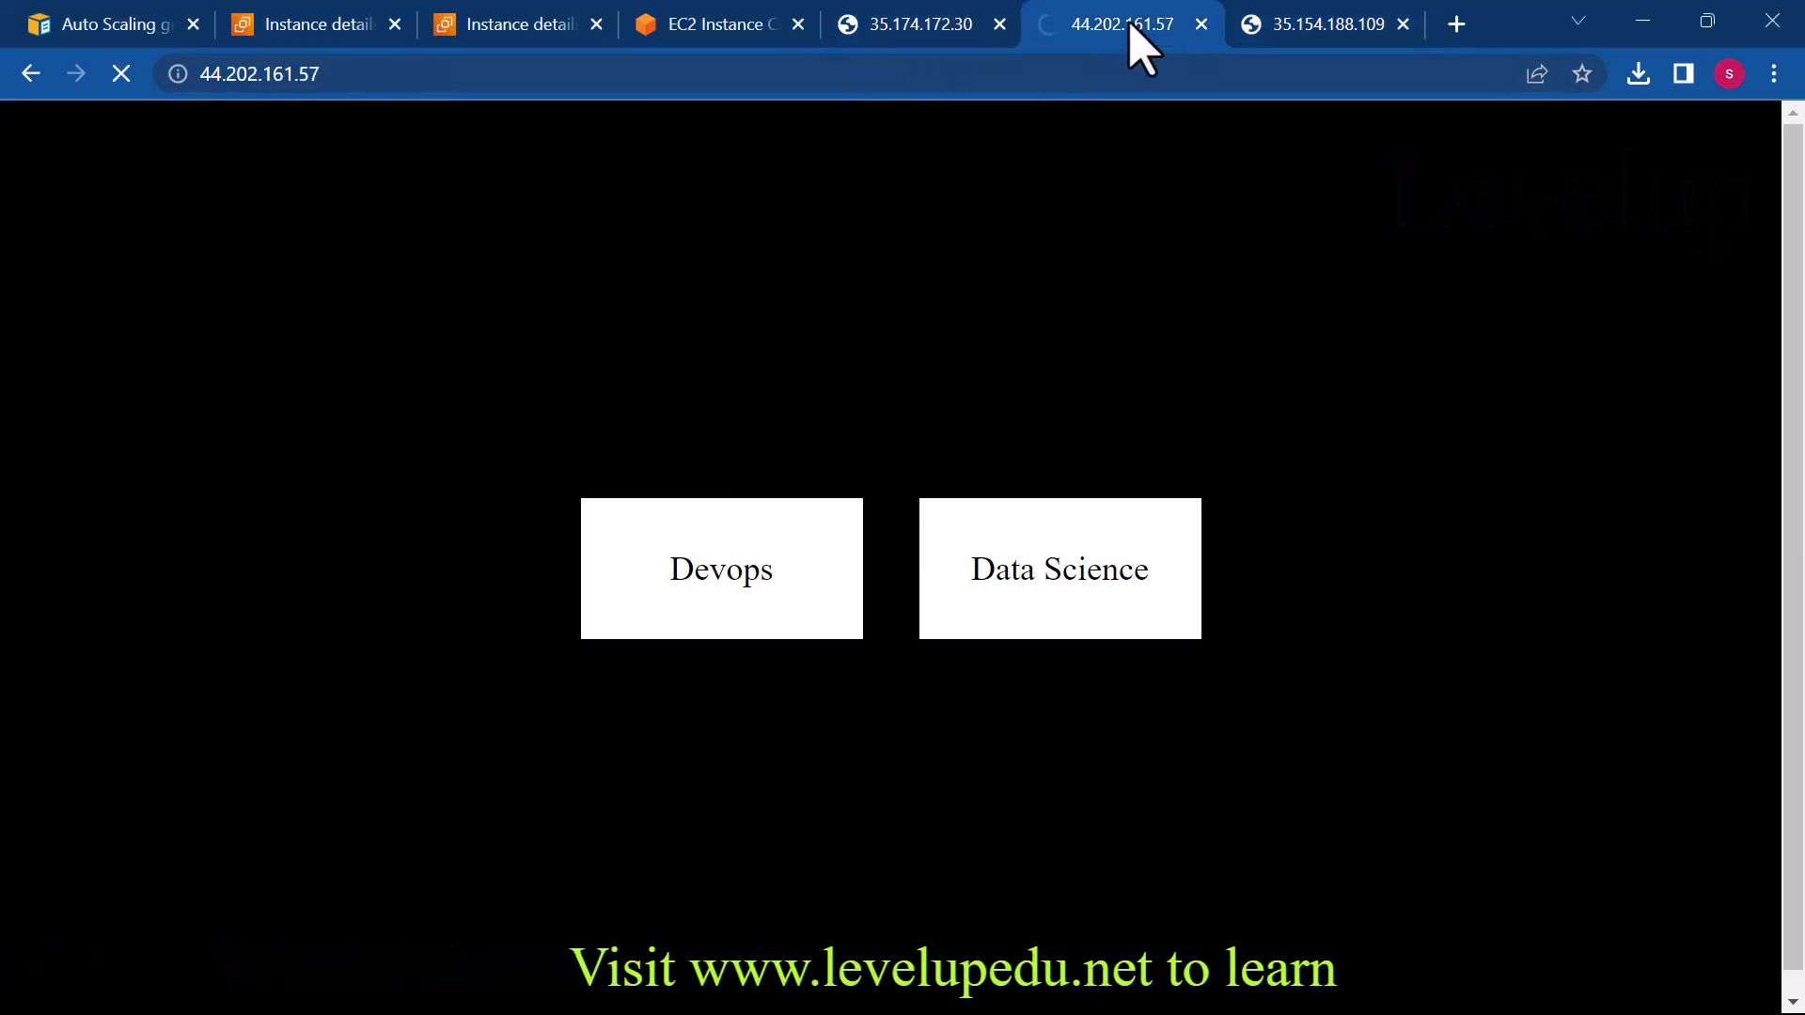
{"action": "left_click", "coordinate": [1286, 30]}
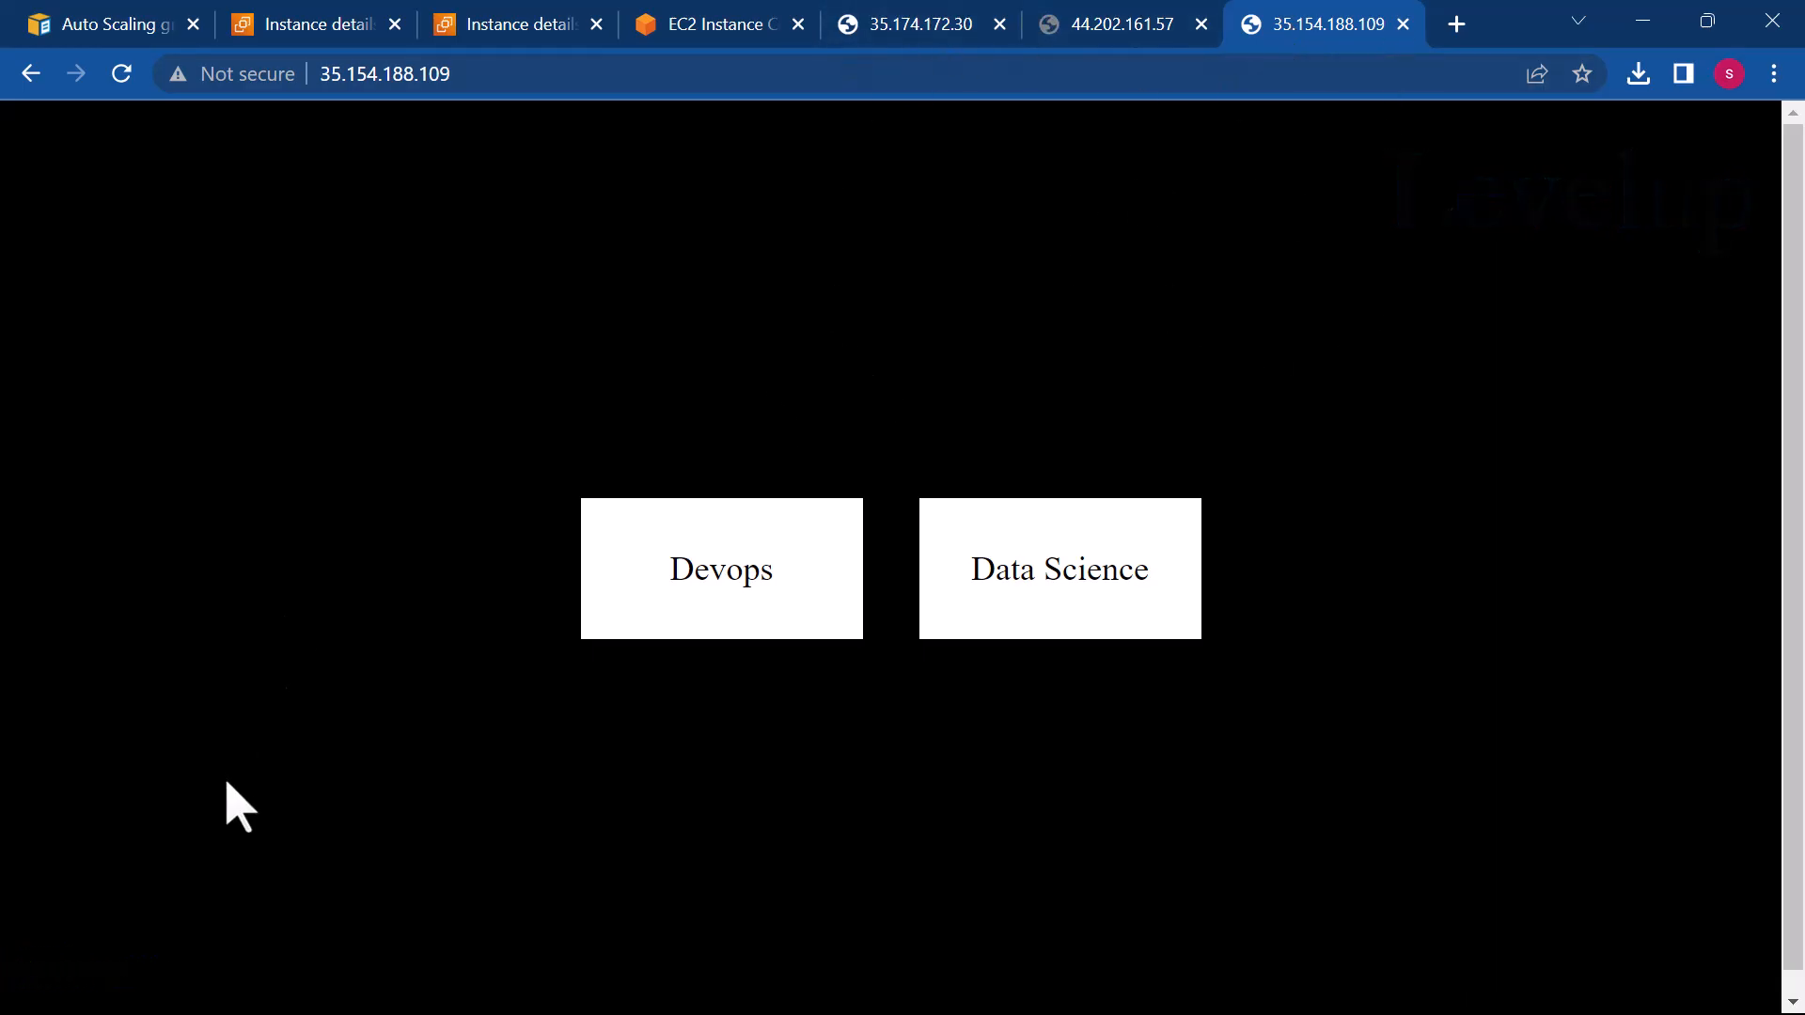
{"action": "left_click", "coordinate": [943, 21]}
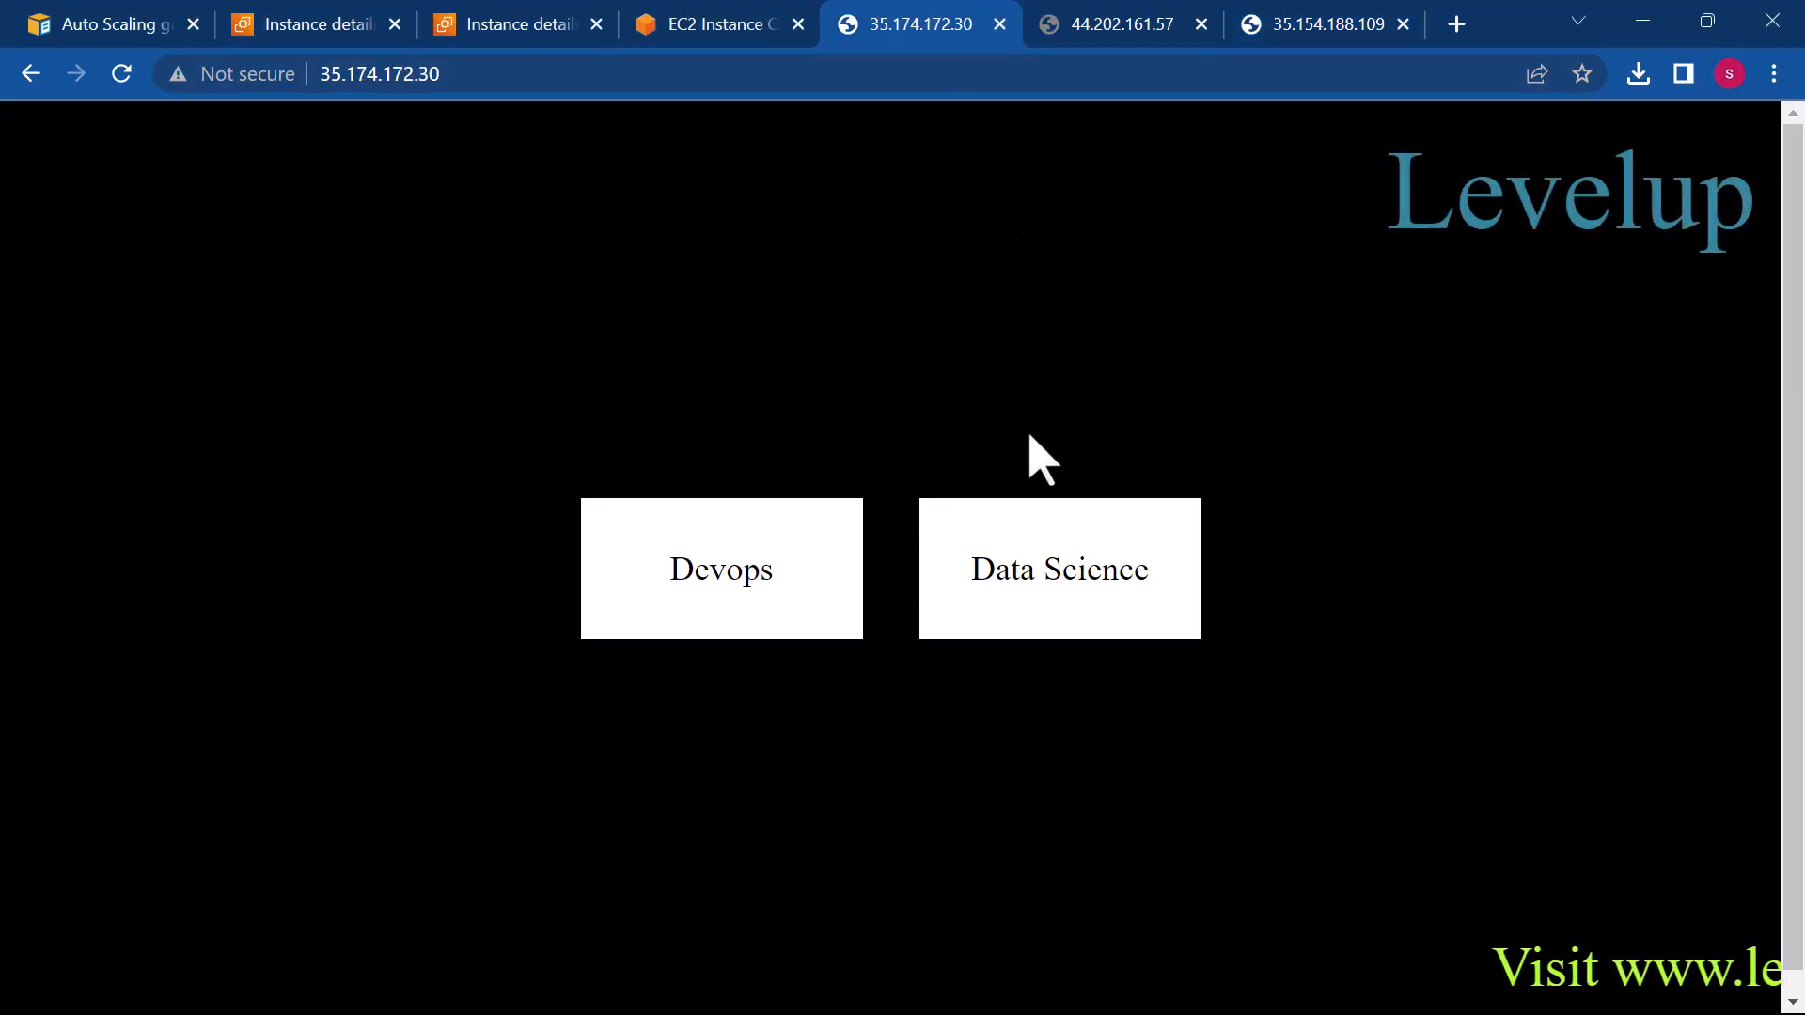
{"action": "left_click", "coordinate": [1088, 30]}
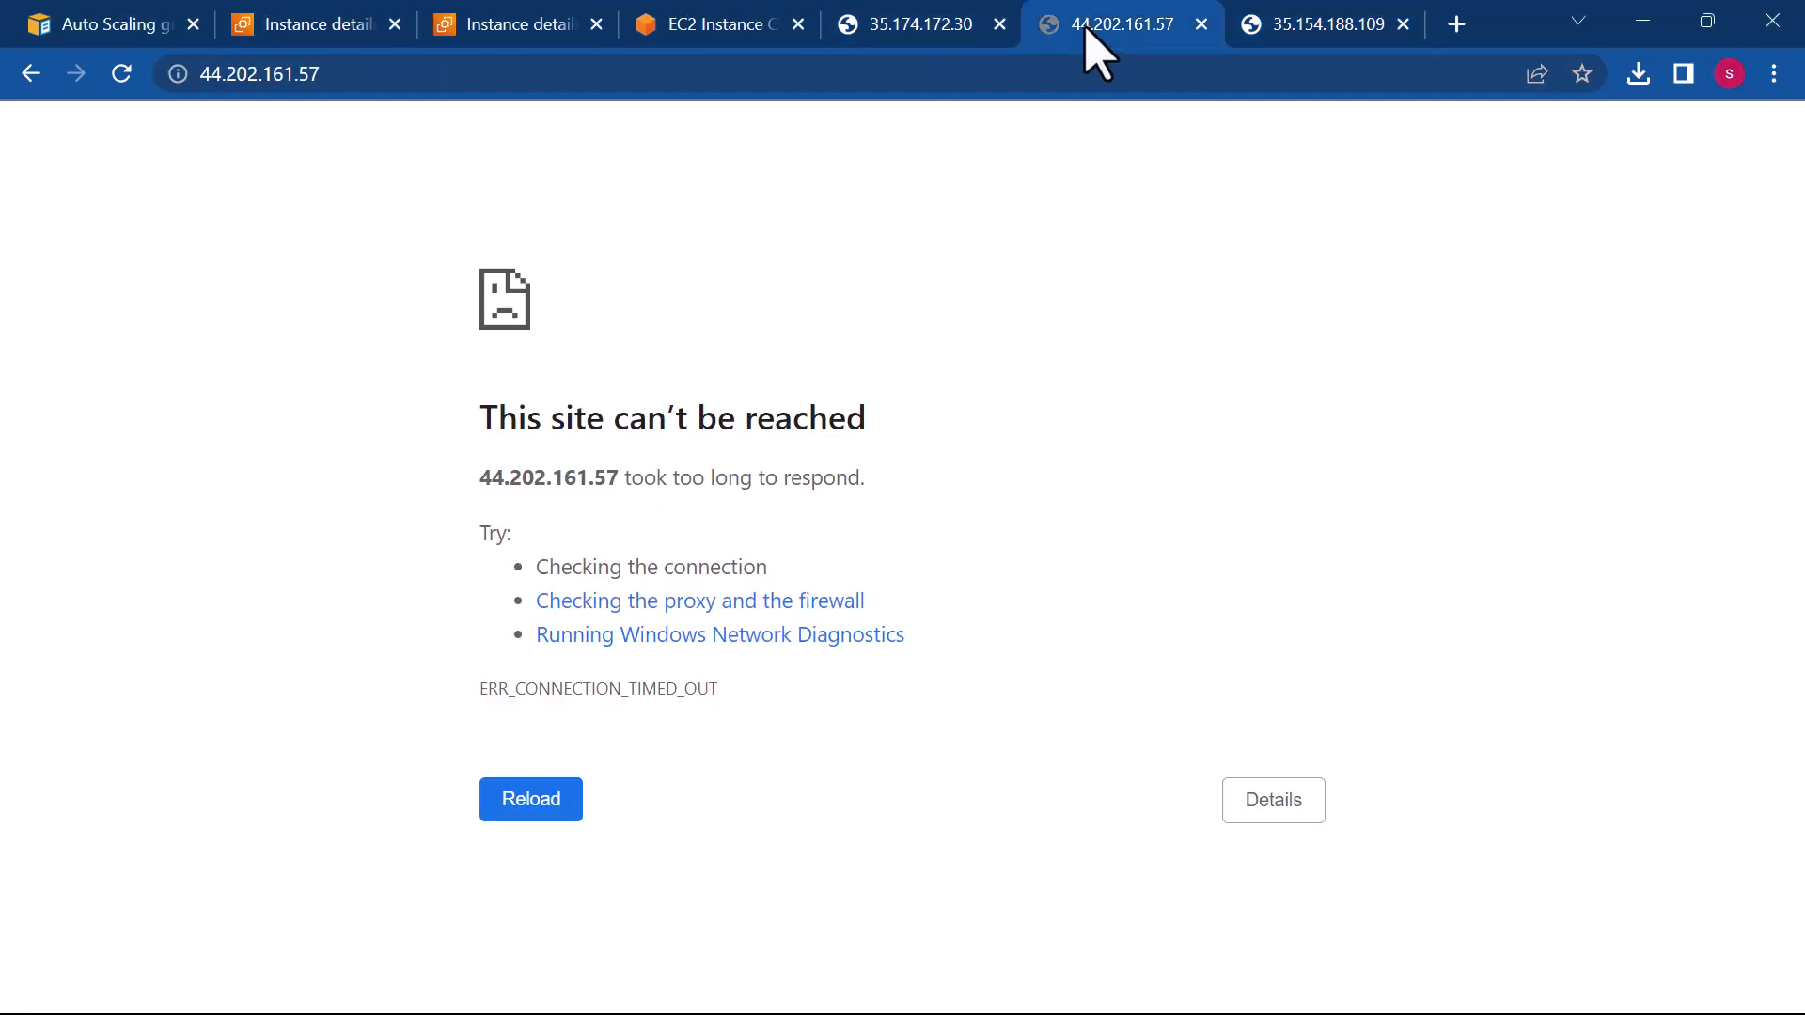
{"action": "left_click", "coordinate": [1295, 33]}
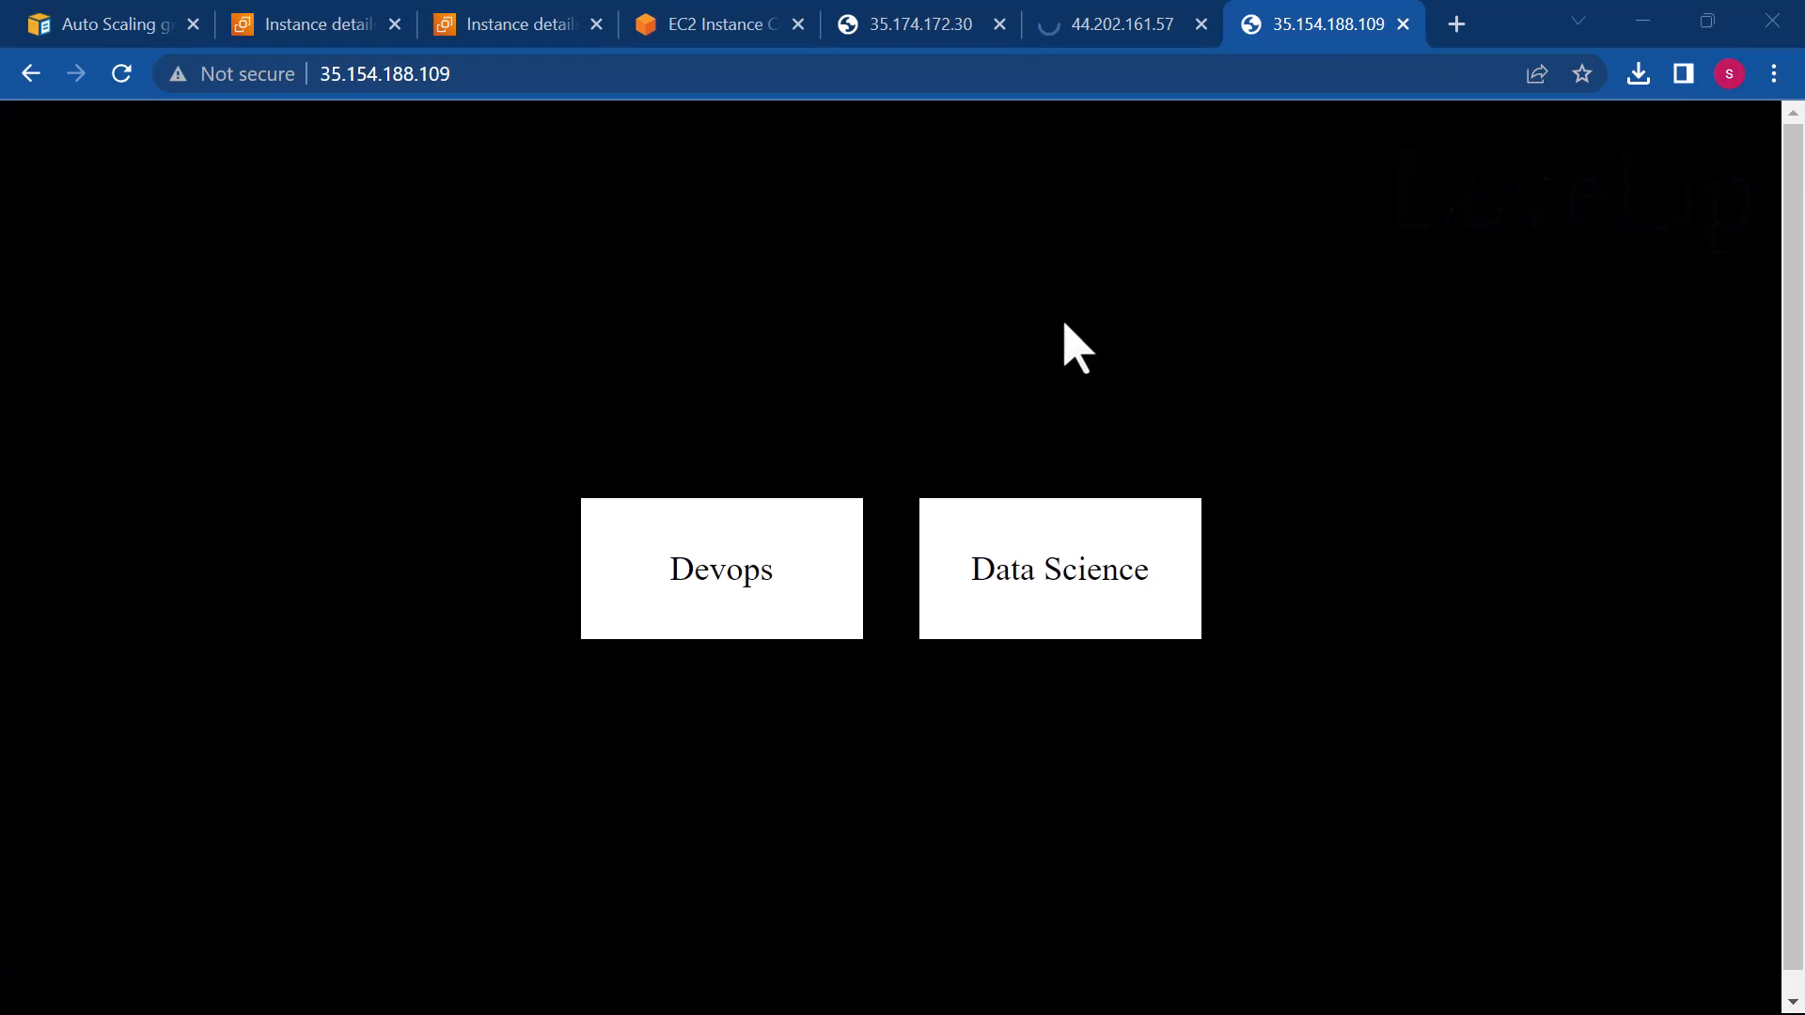
- Switch to Sublime Text and review the Auto_scaling notes from the agenda through the AMI sections
{"action": "key", "text": "super"}
{"action": "mouse_move", "coordinate": [913, 989]}
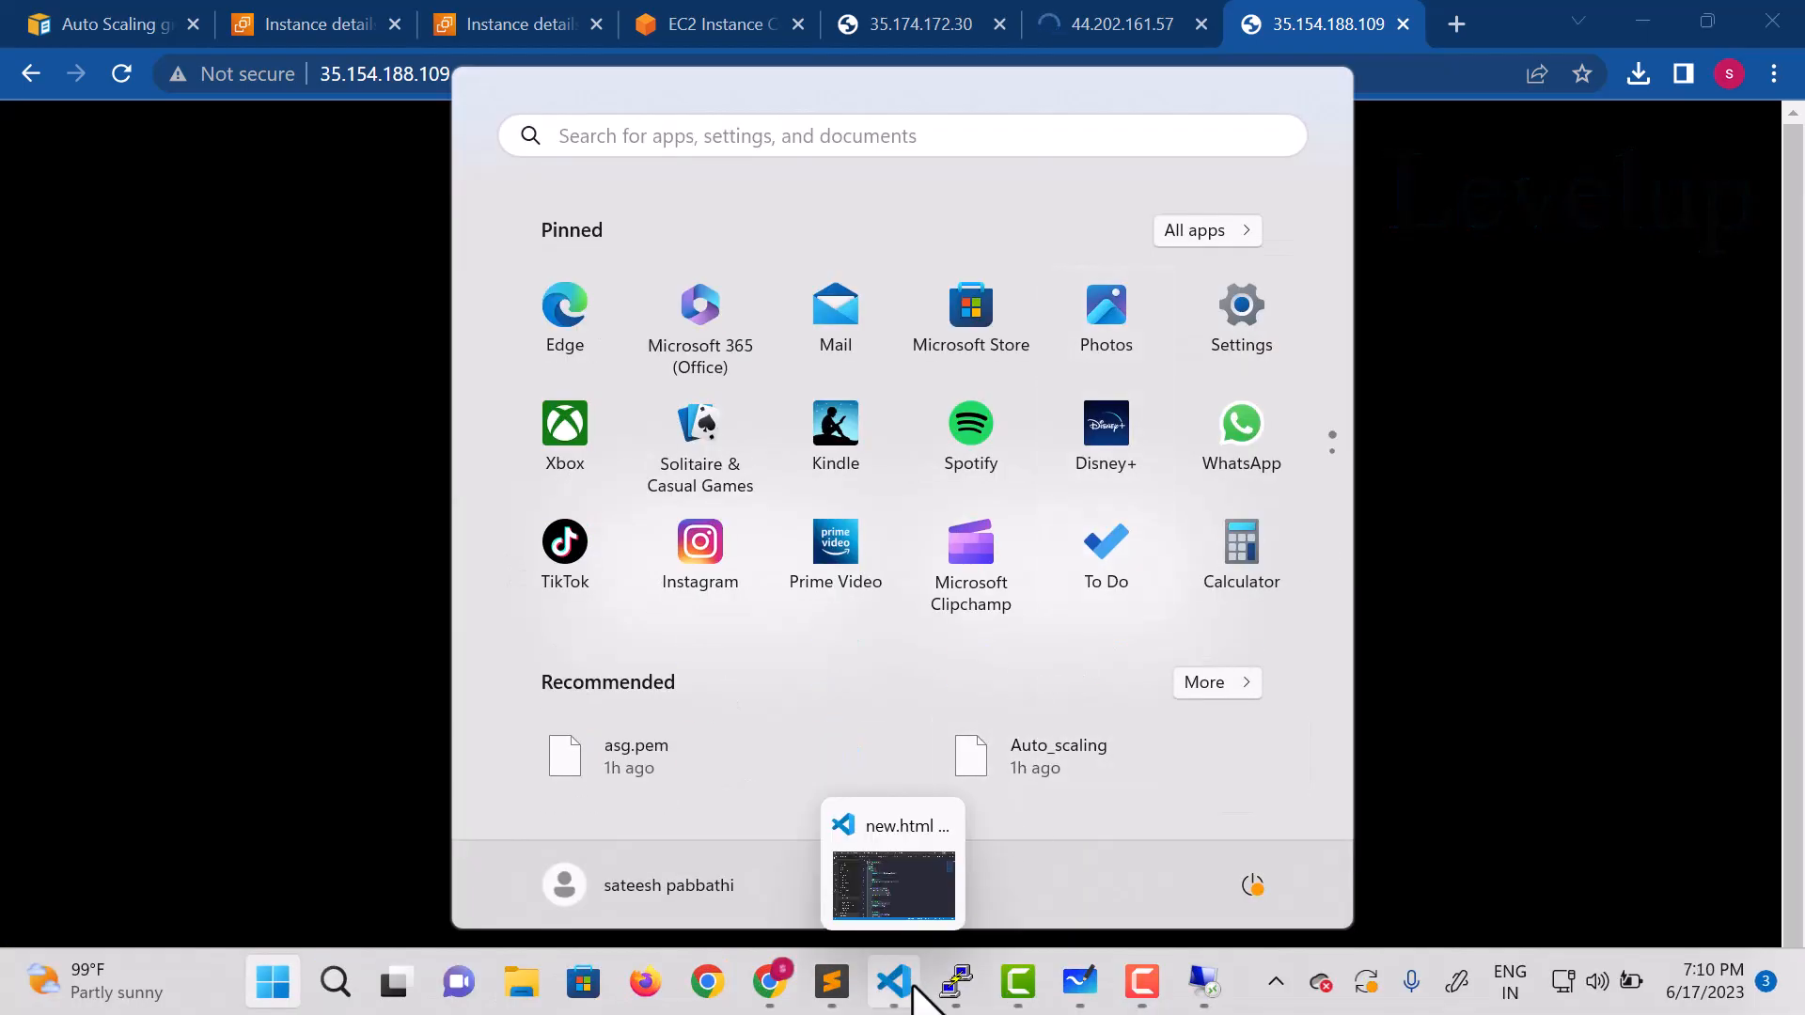
{"action": "mouse_move", "coordinate": [851, 977]}
{"action": "left_click", "coordinate": [966, 889]}
{"action": "scroll", "coordinate": [895, 808], "scroll_direction": "up", "scroll_amount": 5}
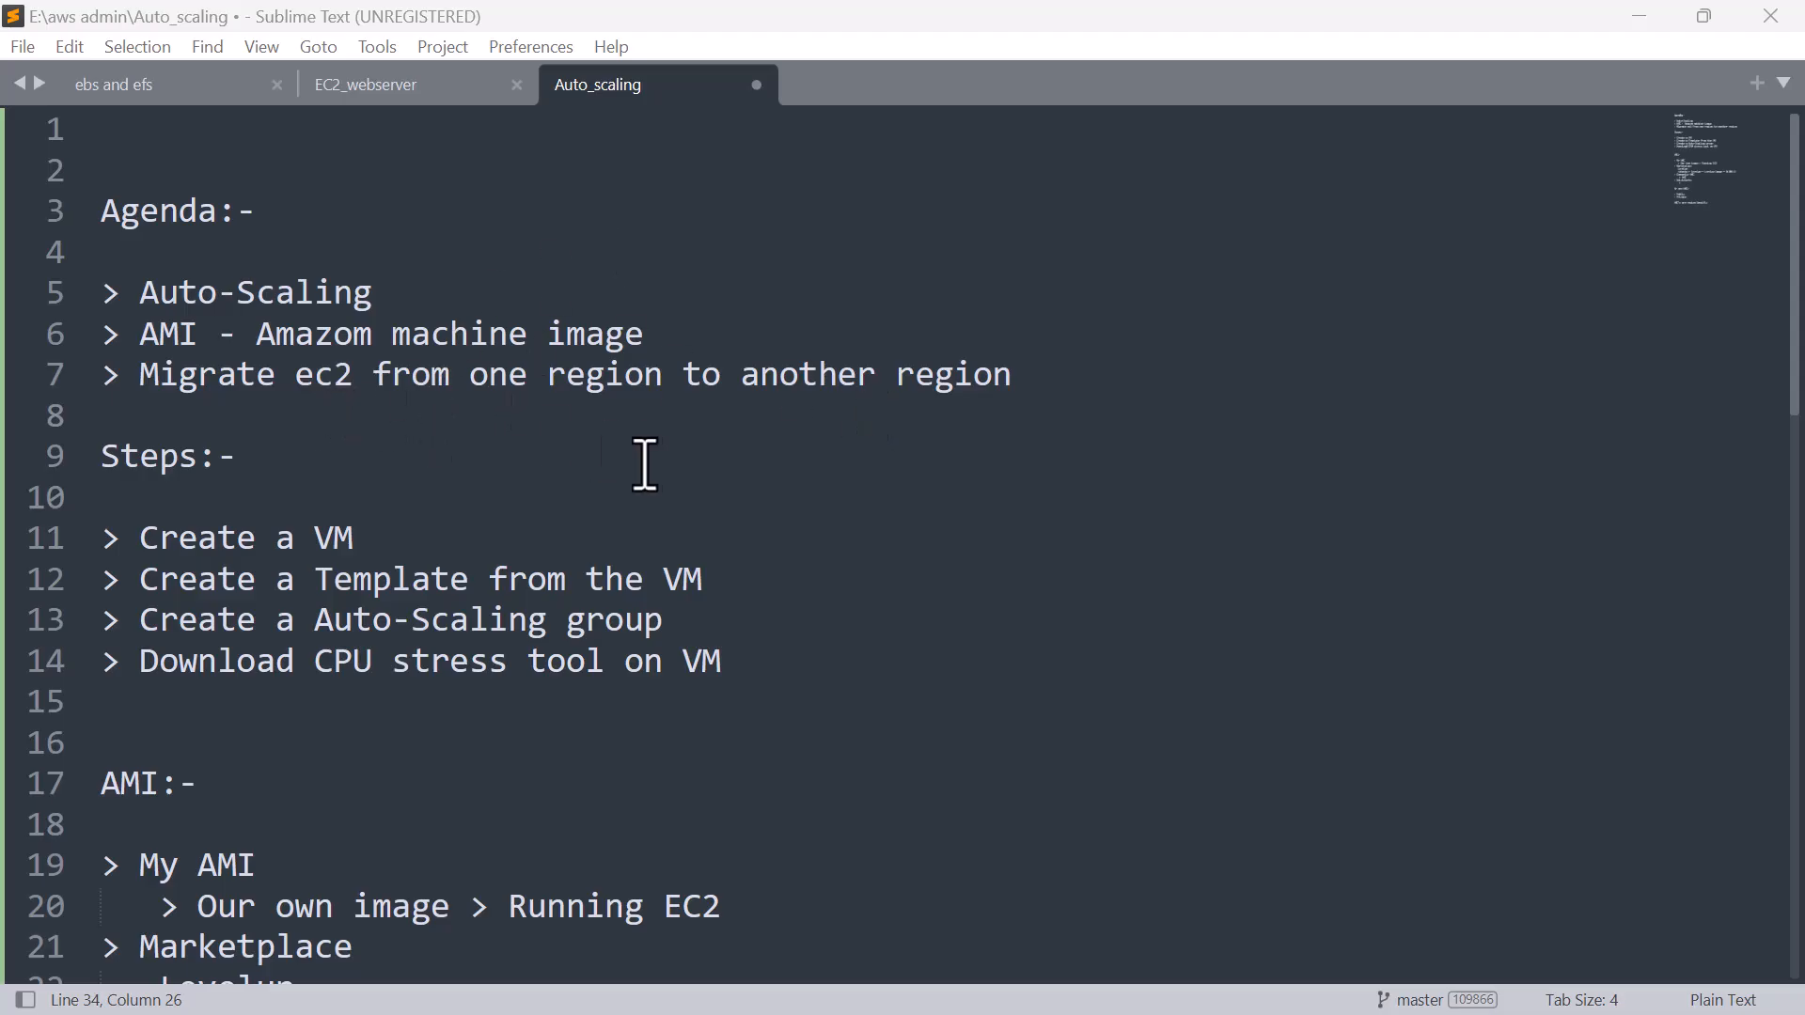
{"action": "scroll", "coordinate": [648, 465], "scroll_direction": "down", "scroll_amount": 9}
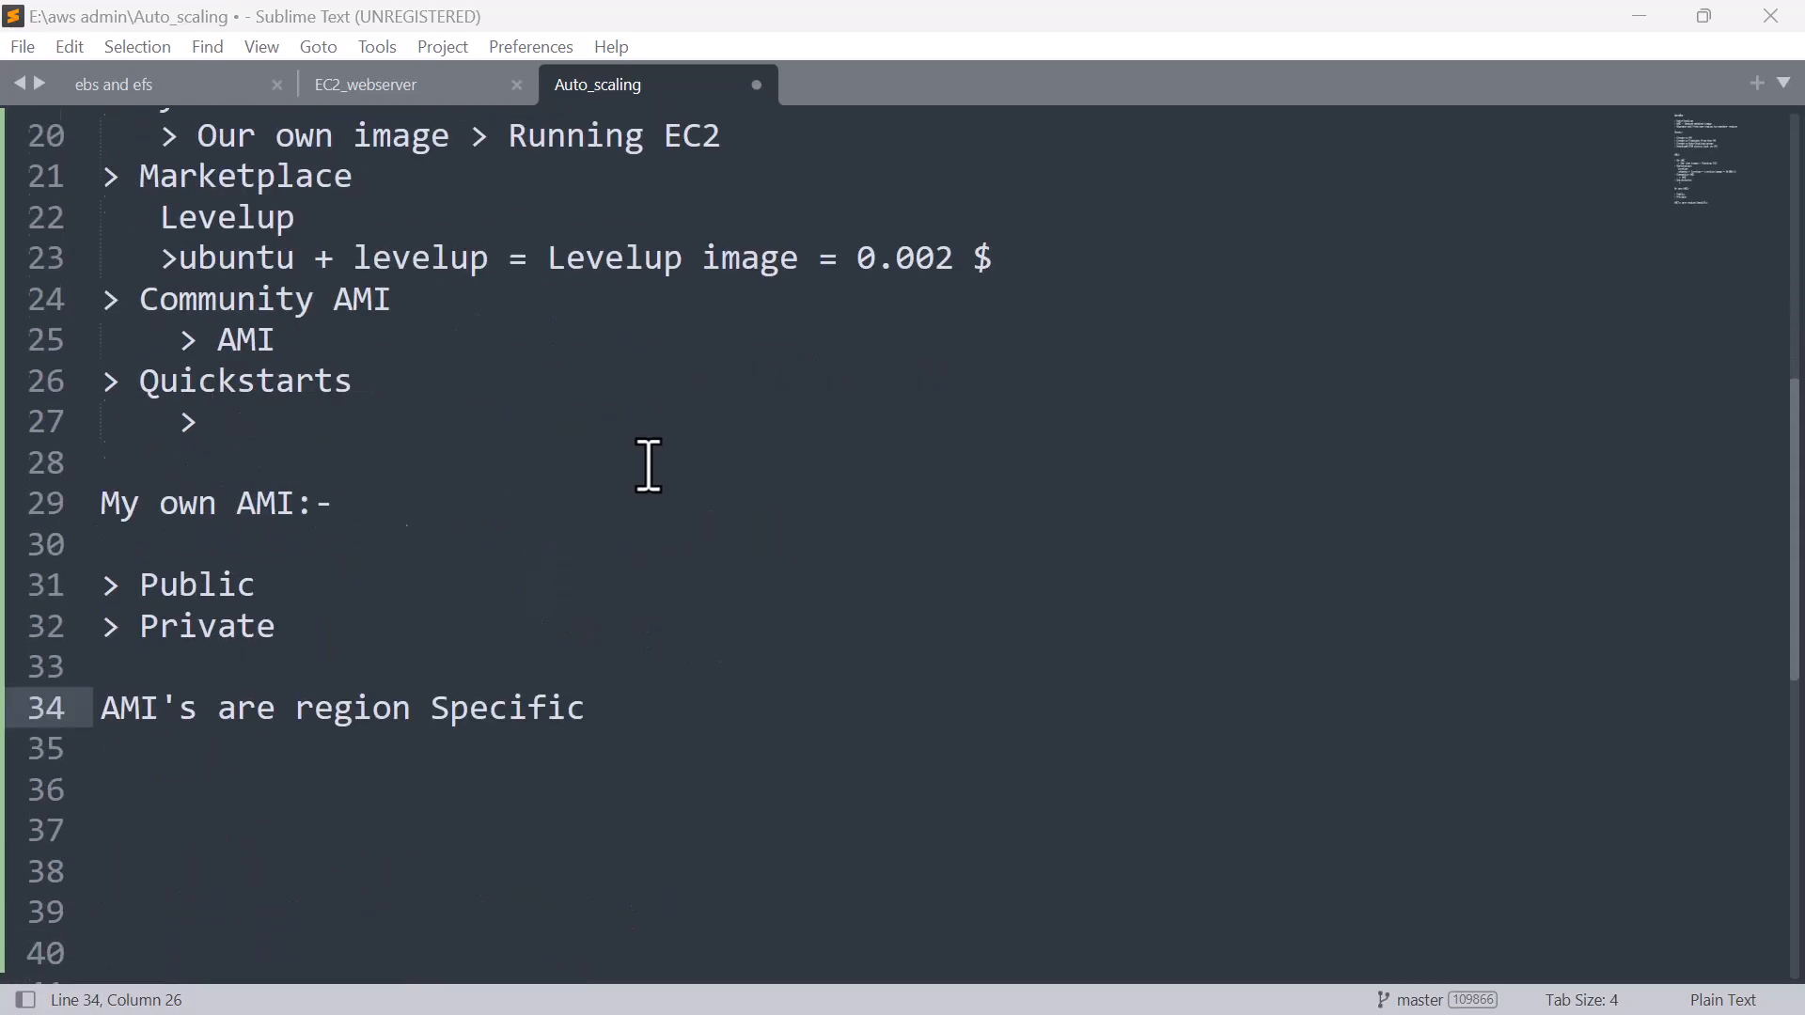
{"action": "scroll", "coordinate": [648, 465], "scroll_direction": "up", "scroll_amount": 6}
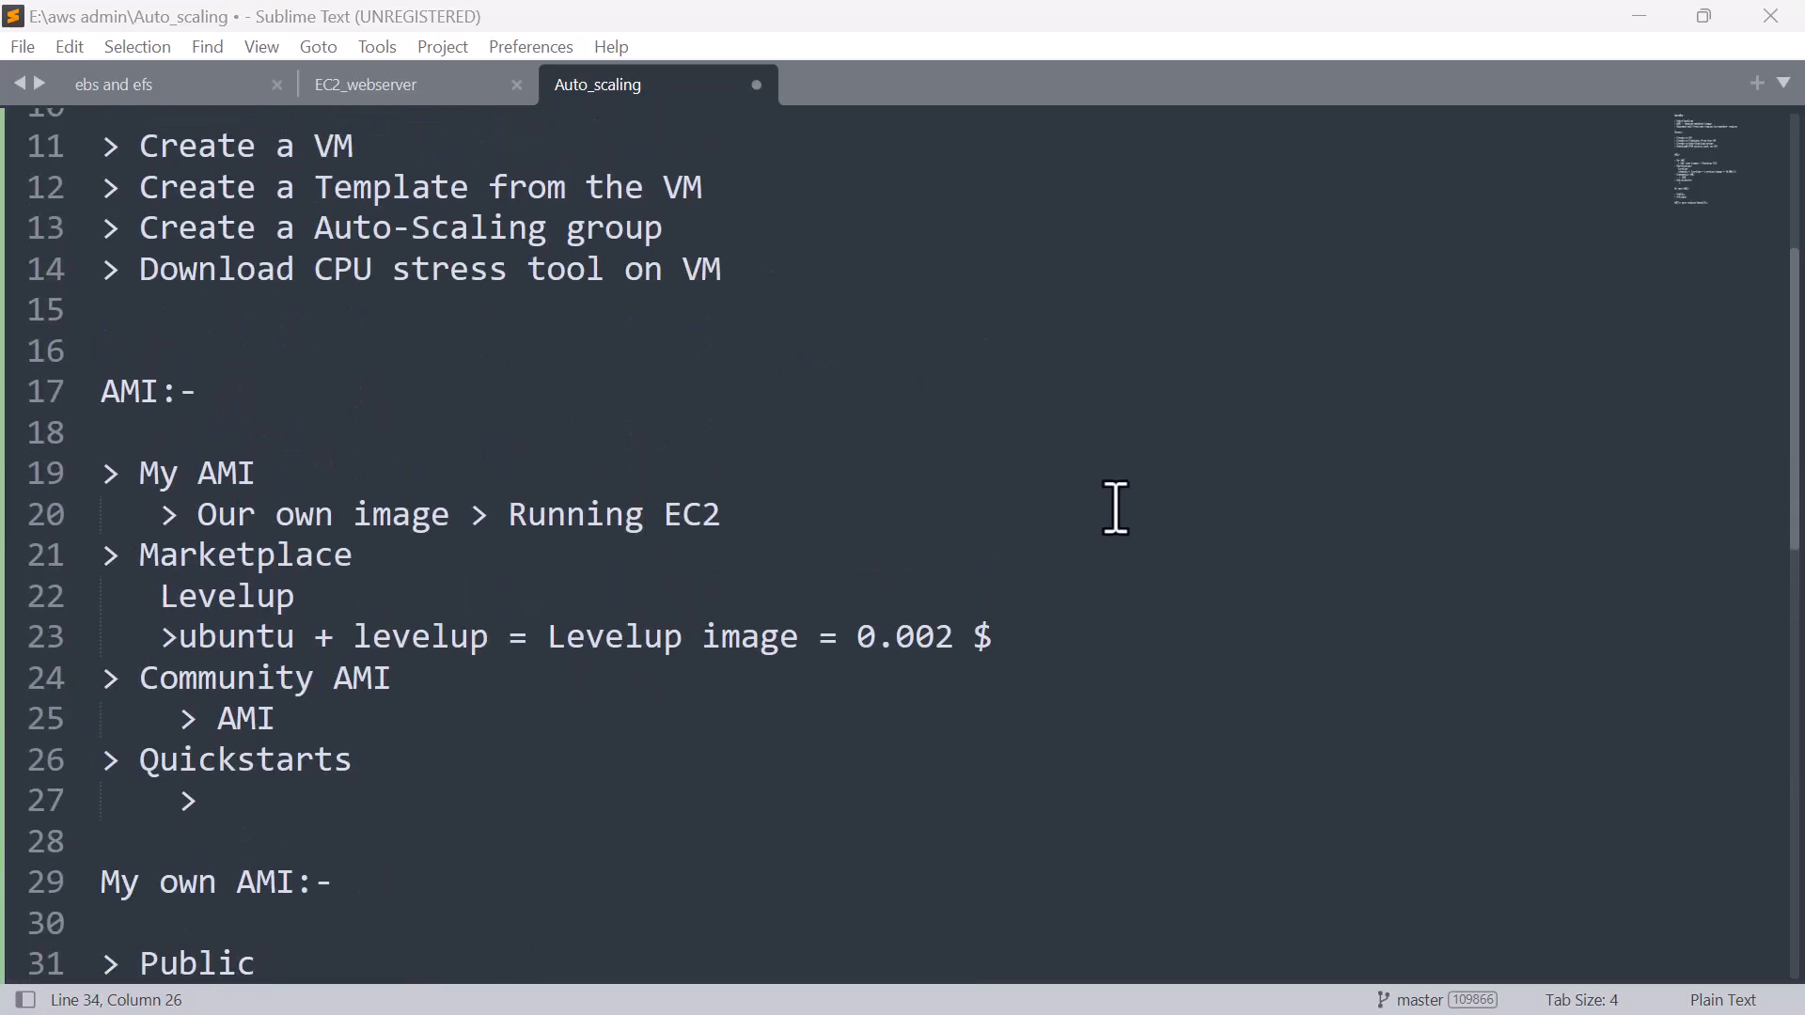